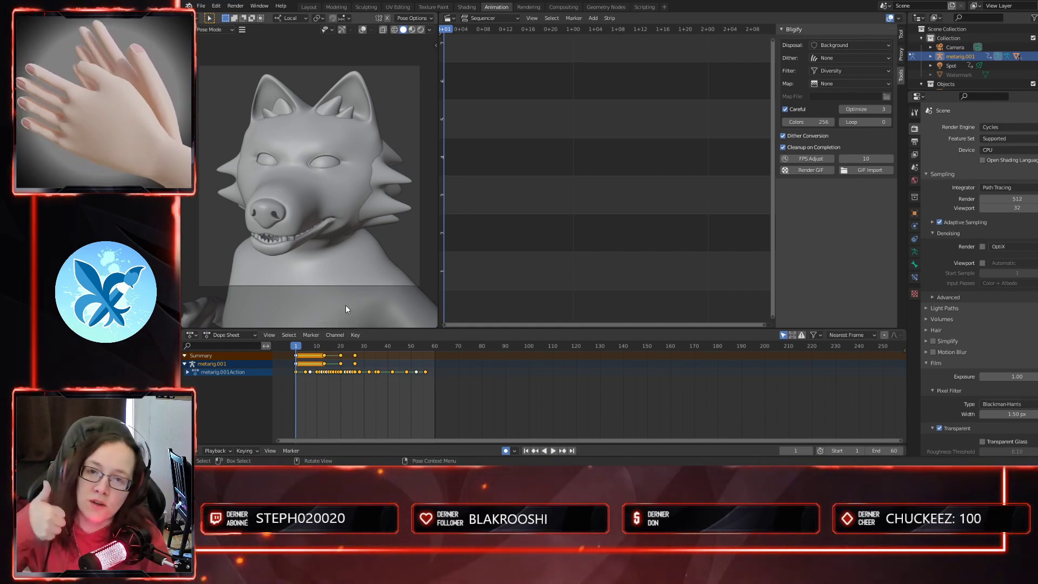
- Play back the existing wolf animation and return the playhead to frame 1
key("space")
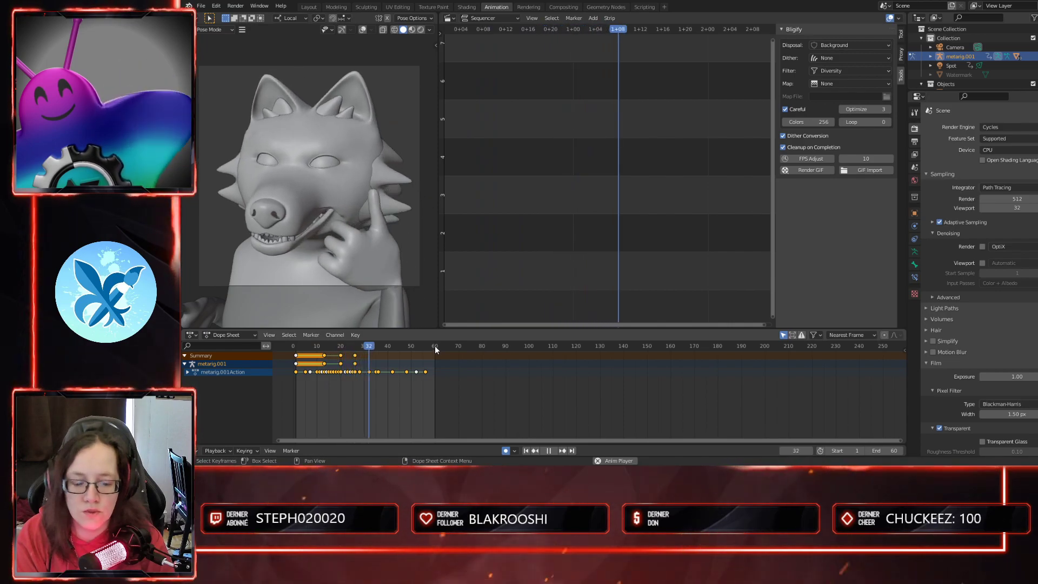
key("space")
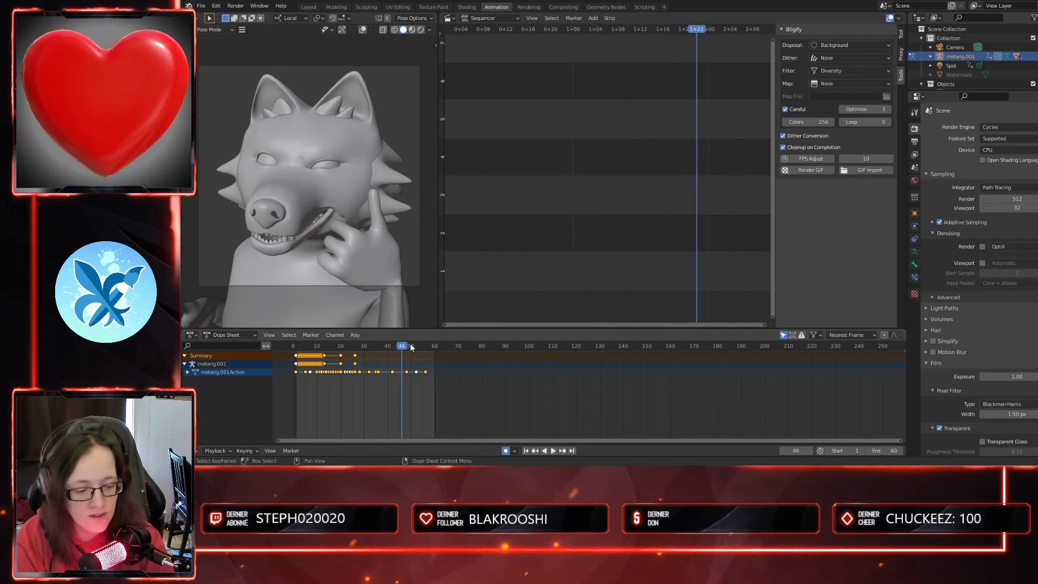
left_click_drag(385, 346, 296, 347)
key("space")
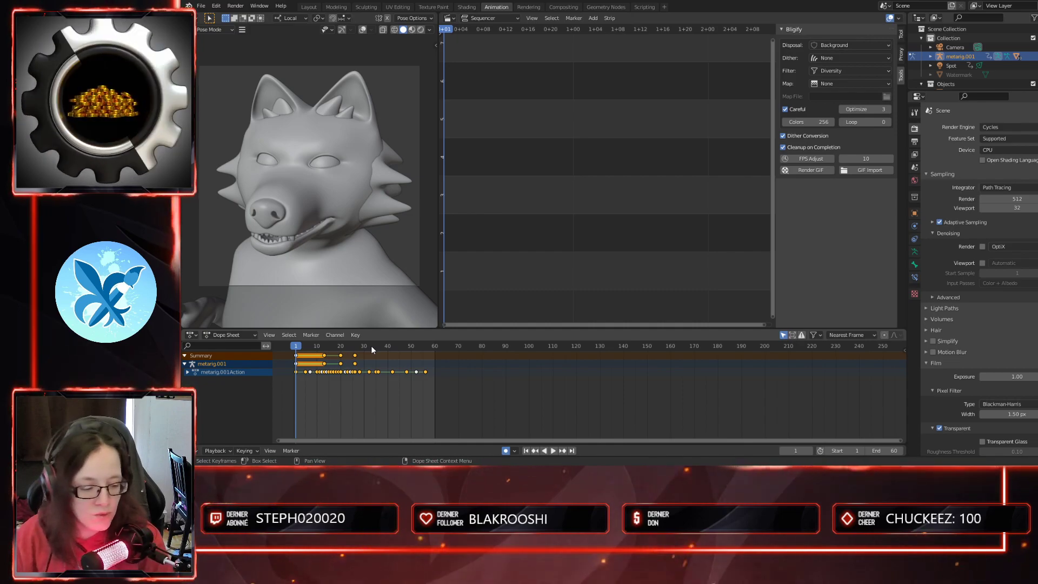
- Switch to the Layout workspace and save the project file
left_click(310, 7)
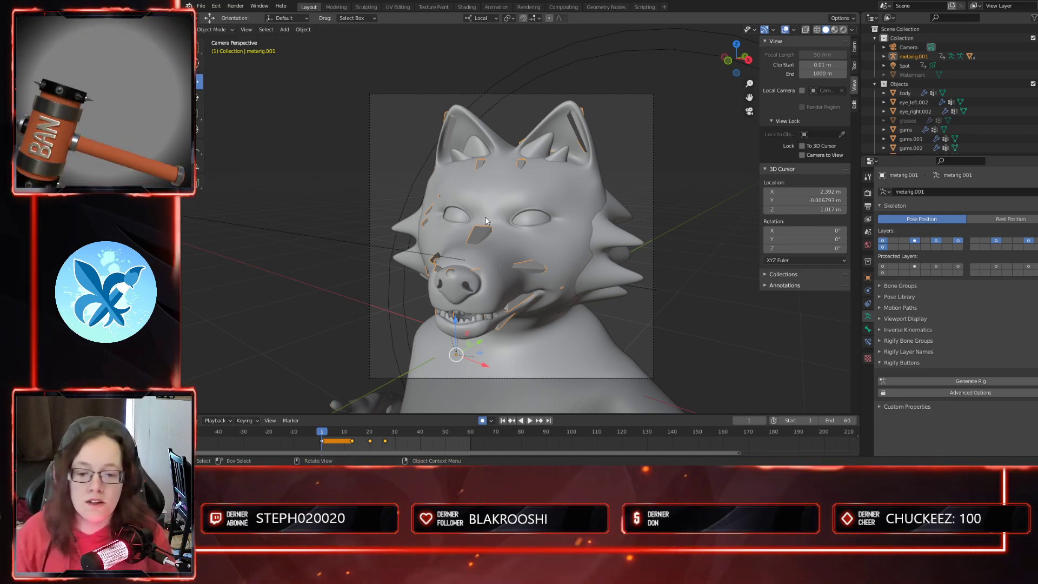
middle_click_drag(560, 340, 612, 332)
scroll(601, 338, "down", 5)
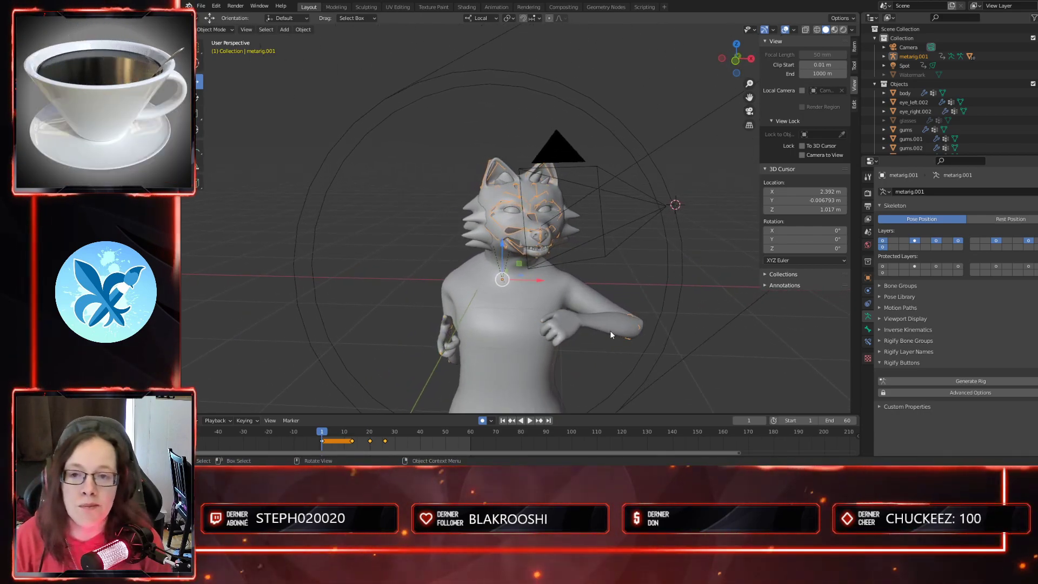
middle_click_drag(373, 136, 545, 295)
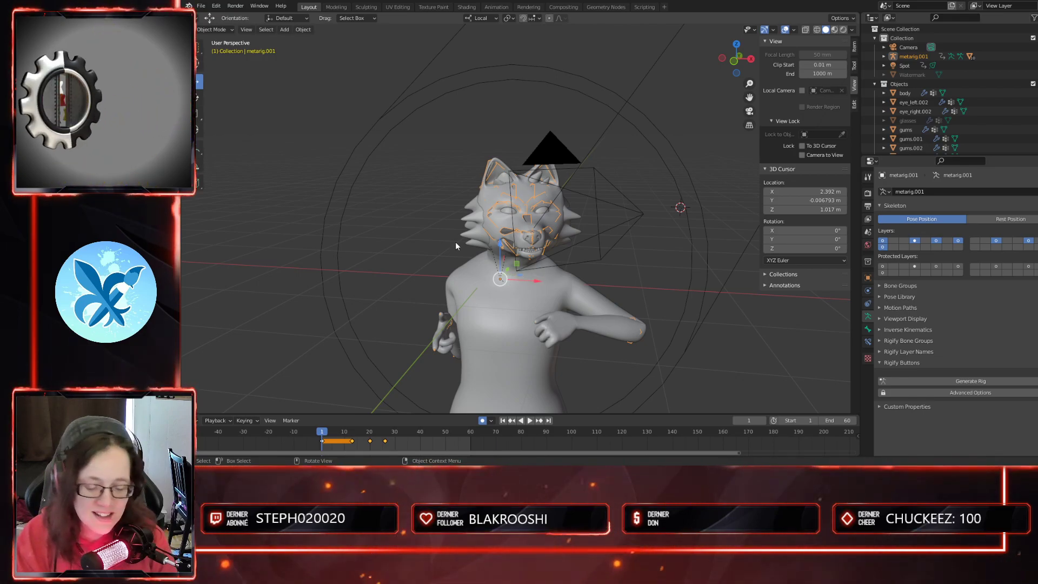
middle_click_drag(494, 275, 476, 227)
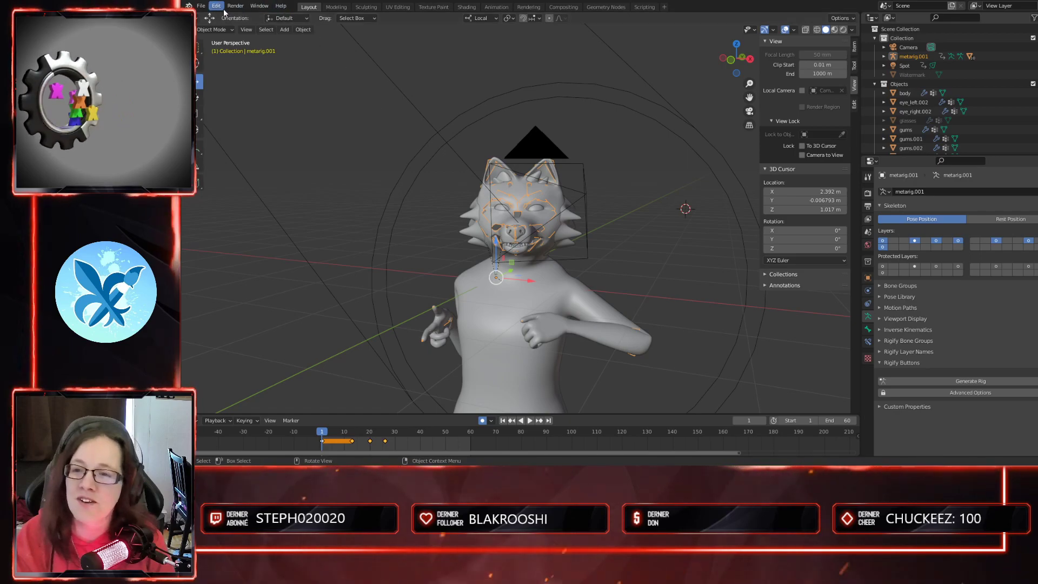
left_click(203, 8)
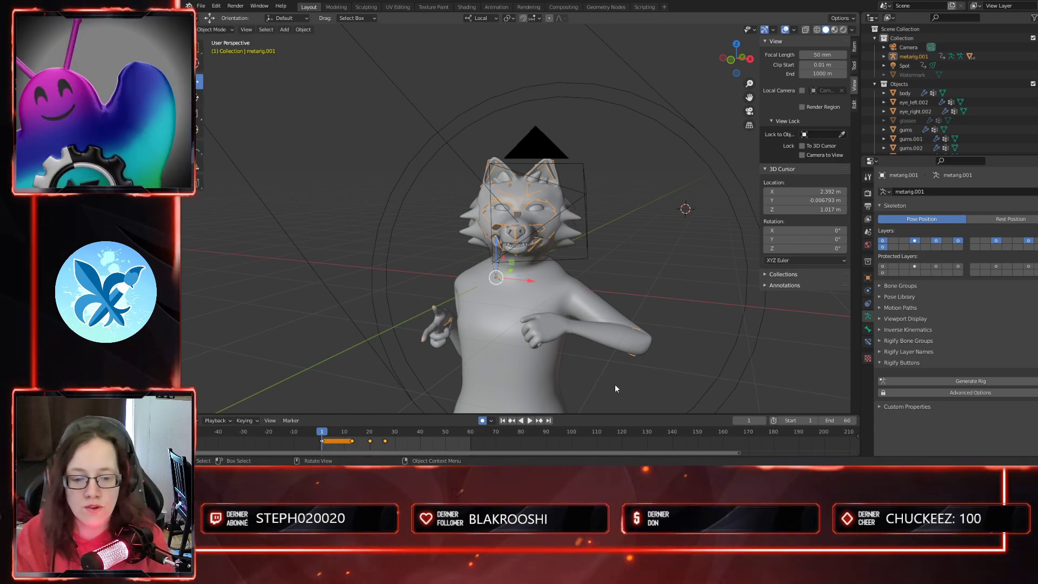
key("ctrl+s")
- Select the metarig.001 armature and hide the Camera object in the viewport
middle_click_drag(497, 250, 583, 284)
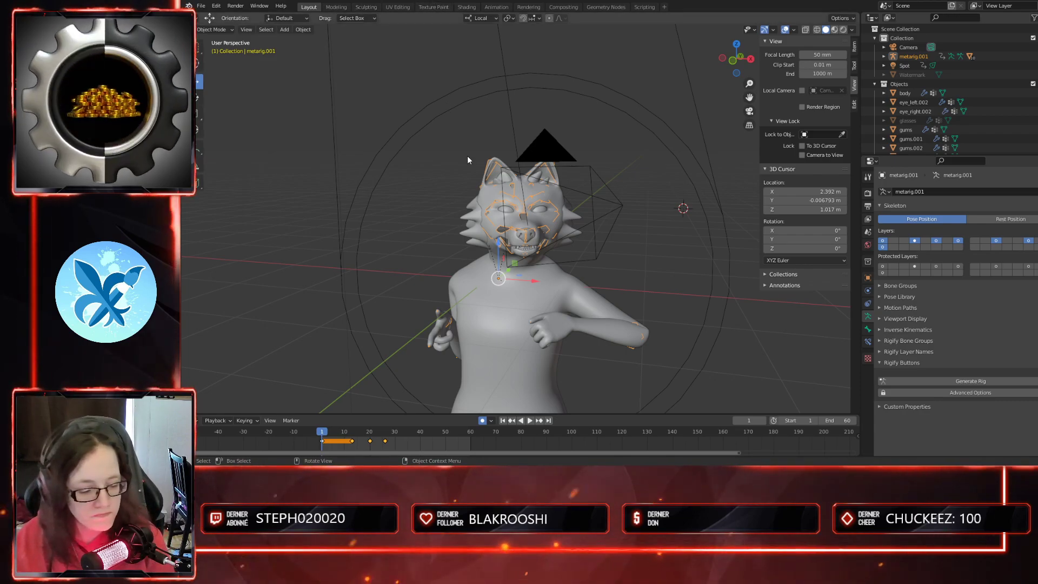
middle_click_drag(428, 291, 564, 340)
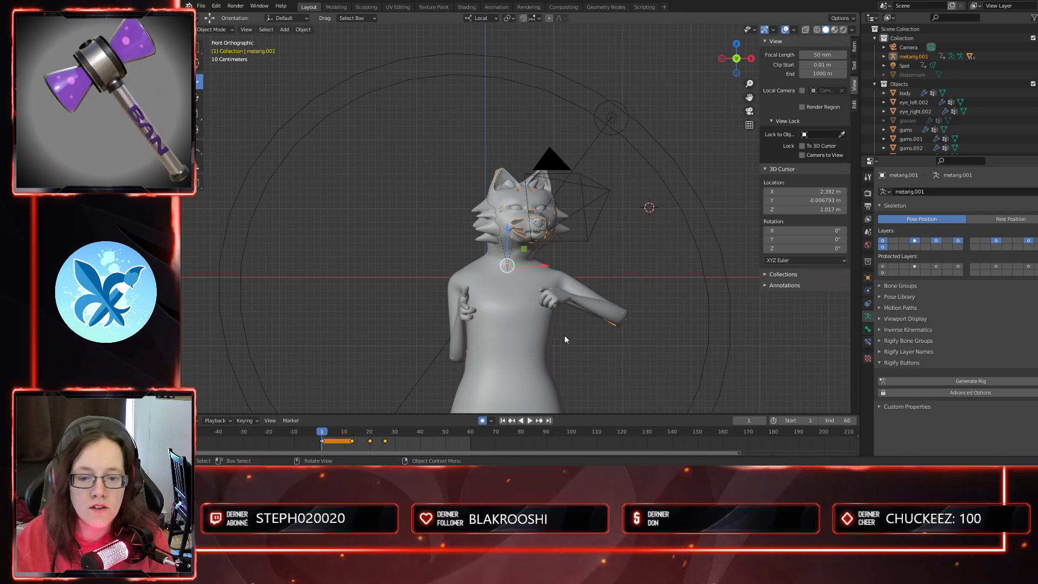
left_click(575, 294)
middle_click_drag(575, 294, 594, 249)
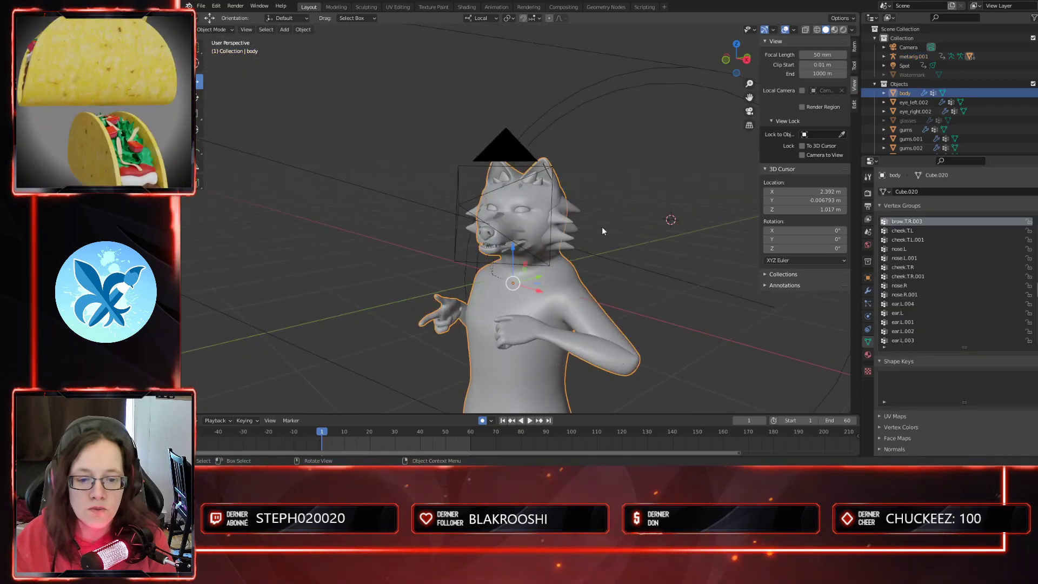
left_click(498, 215)
middle_click_drag(545, 275, 560, 255)
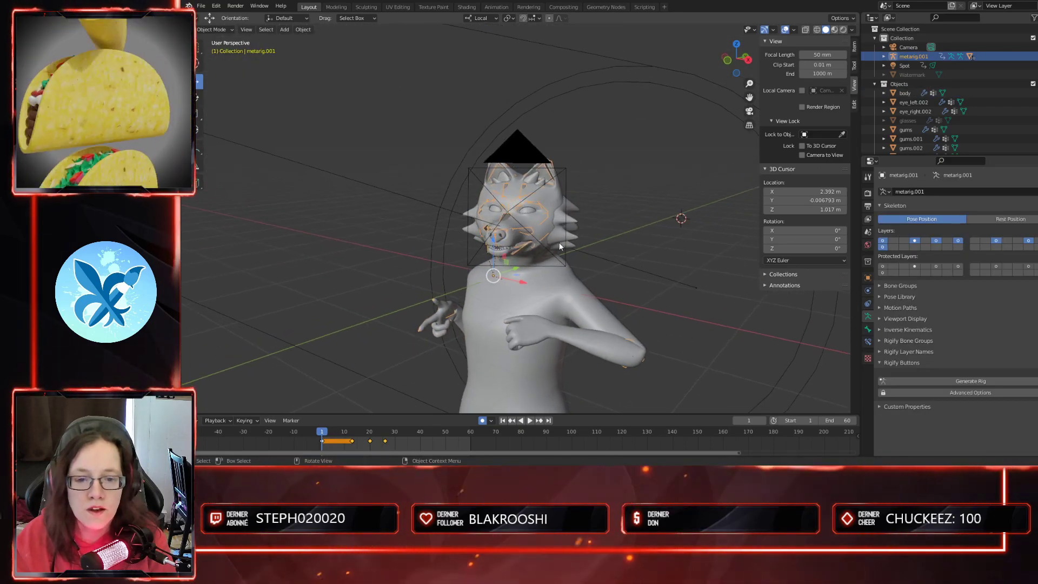
left_click(1037, 47)
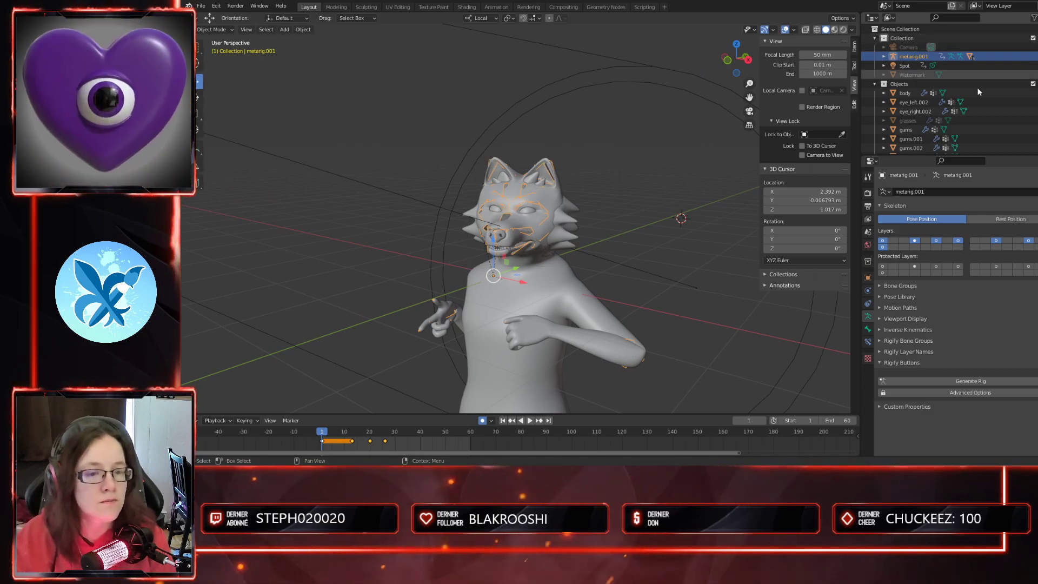
- Put the metarig.001 armature into Pose Mode
middle_click_drag(714, 232, 487, 190)
left_click(225, 30)
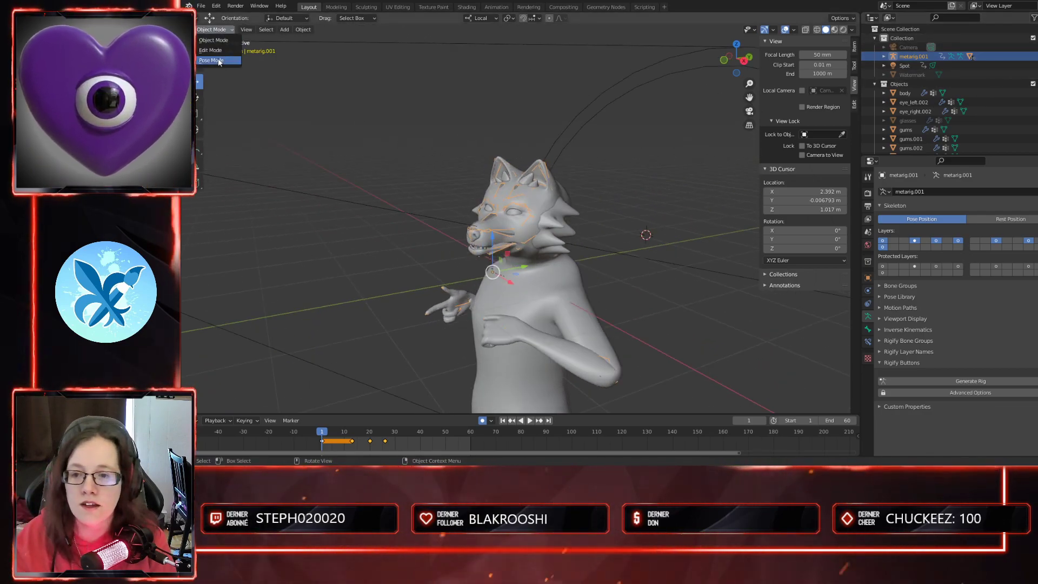
left_click(212, 60)
- Select the left upper arm bone, display its transform values and delete all of its keyframes
scroll(580, 293, "up", 6)
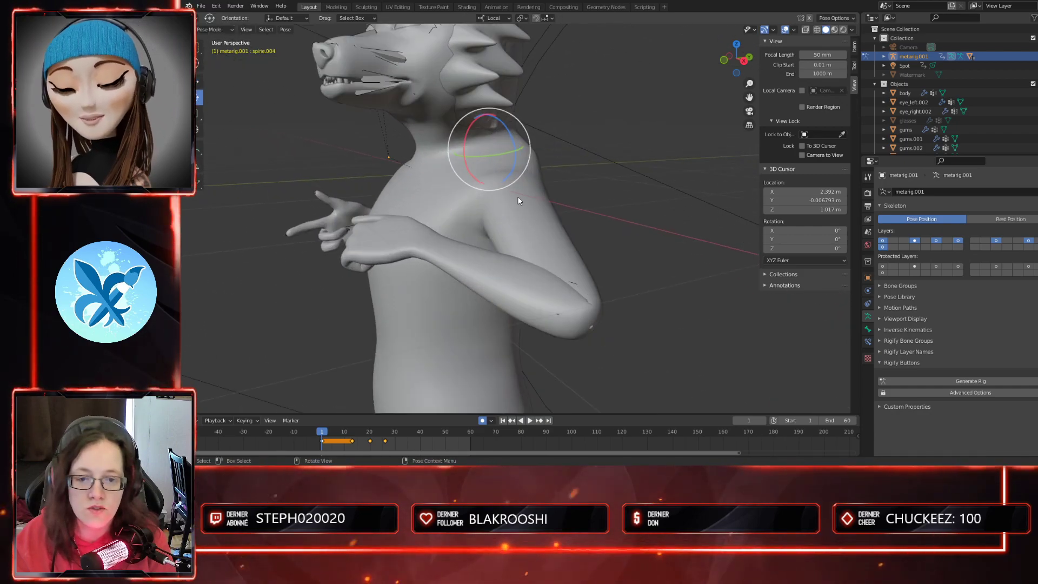
left_click(518, 200)
middle_click_drag(519, 200, 599, 256)
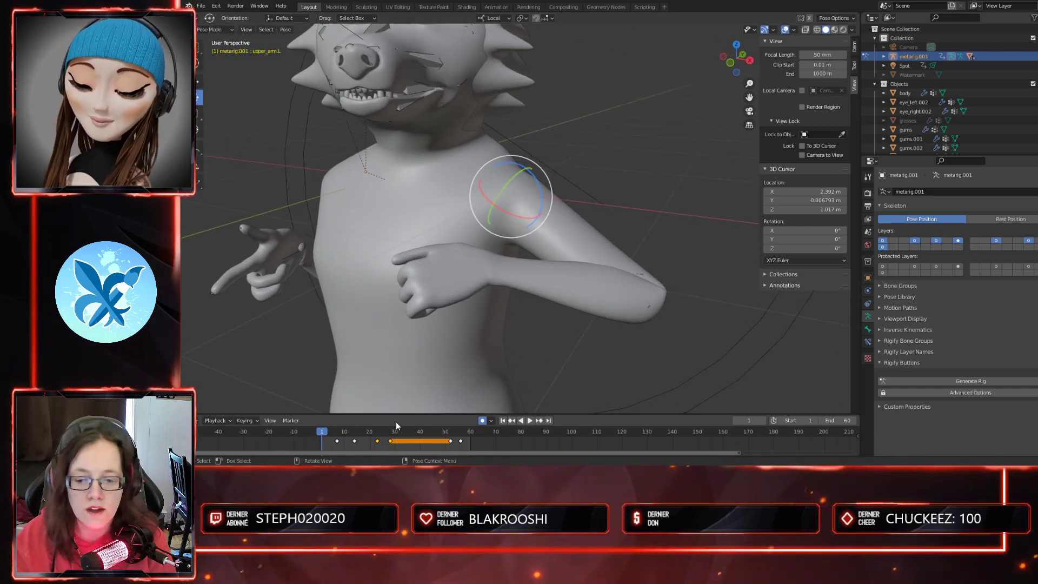
middle_click_drag(573, 327, 624, 320)
left_click(854, 47)
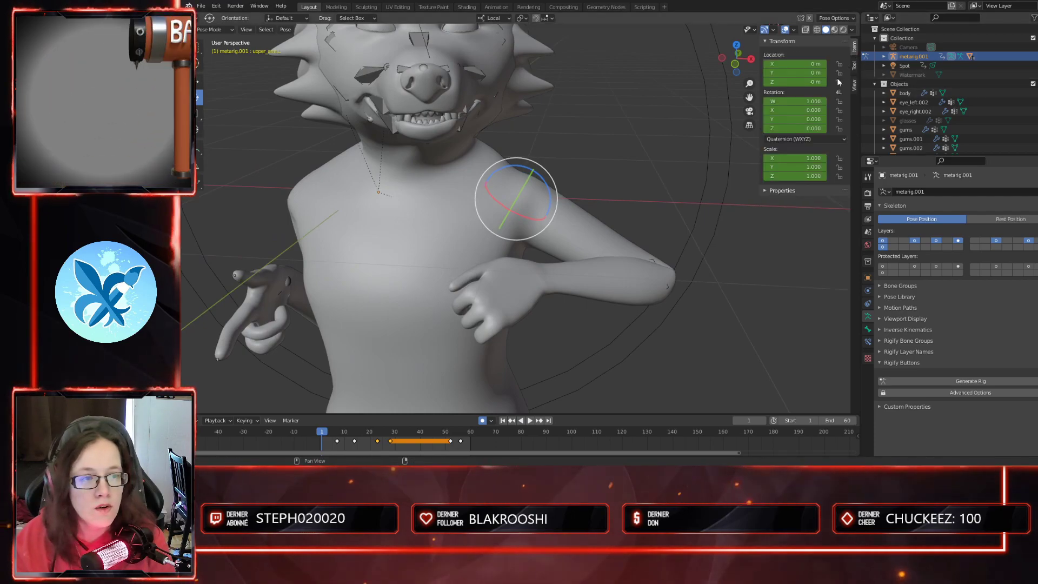
left_click_drag(333, 444, 499, 436)
key("Delete")
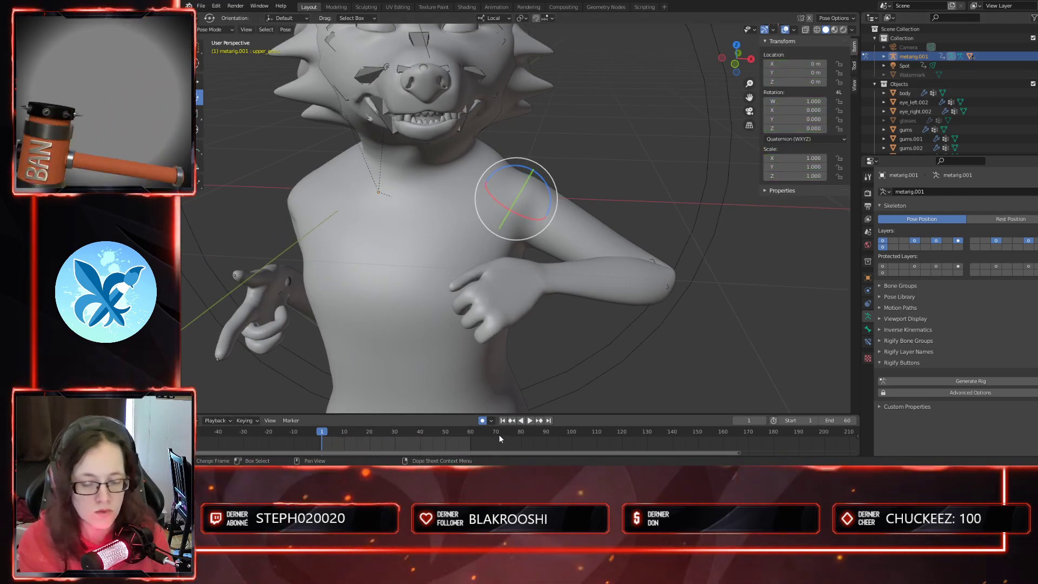
- Delete the left forearm bone's keyframe and set its quaternion rotation to W 1, X 0, Y 0, Z 0
left_click(640, 274)
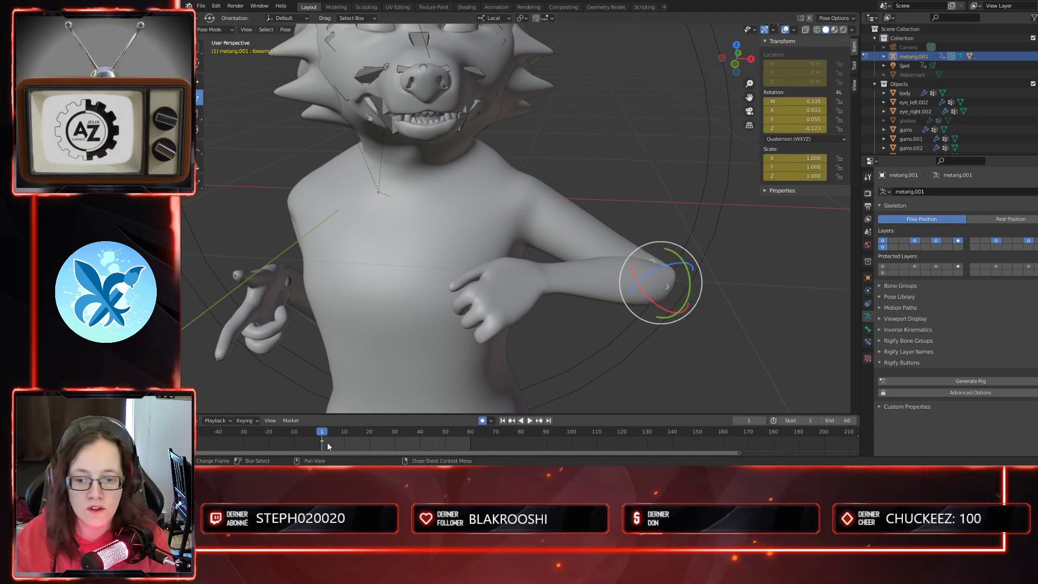
key("Delete")
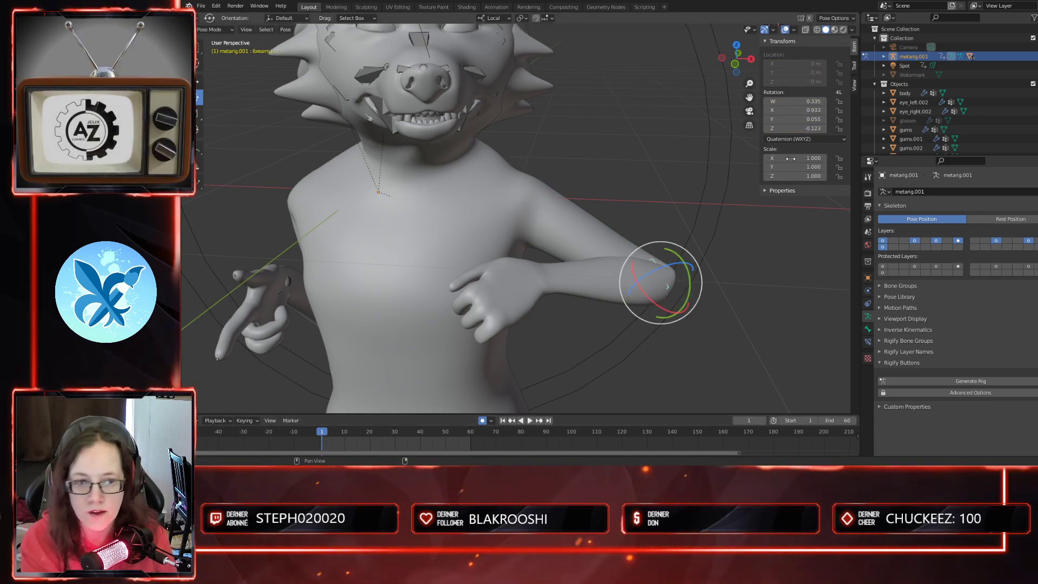
left_click(815, 101)
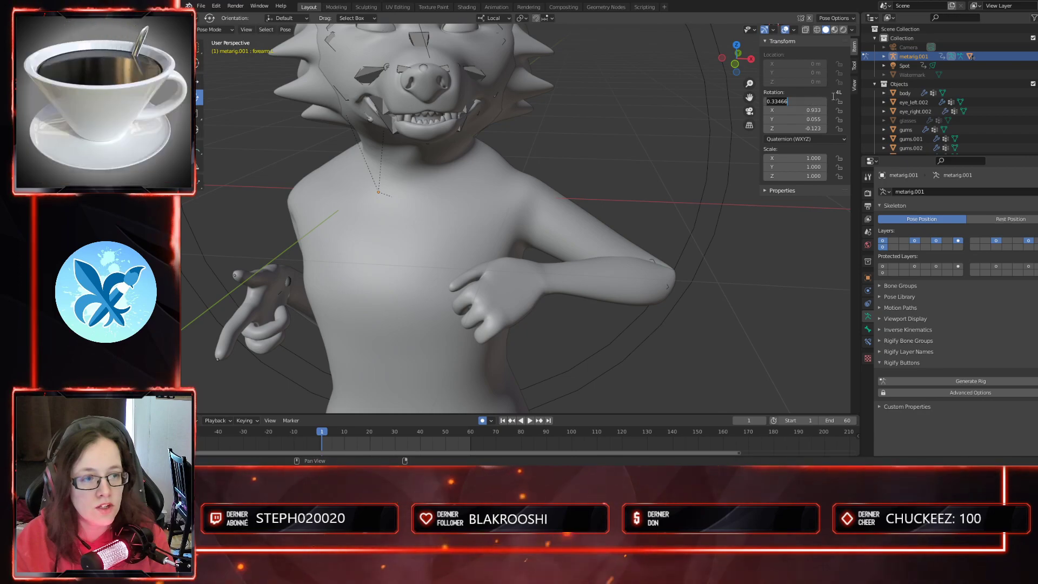
type("1")
key("Tab")
type("0")
key("Tab")
type("0")
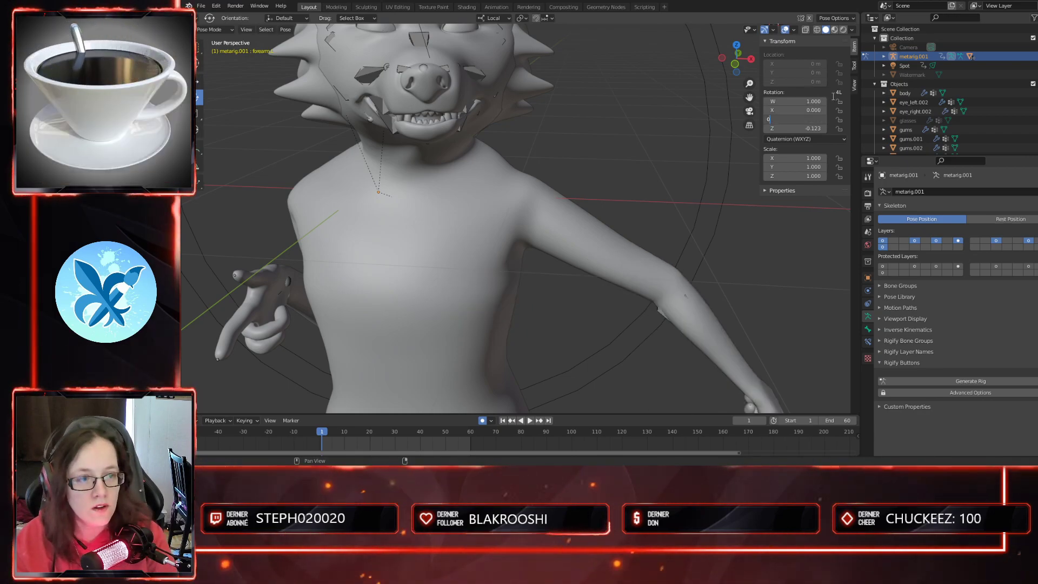
key("Tab")
type("0")
key("Return")
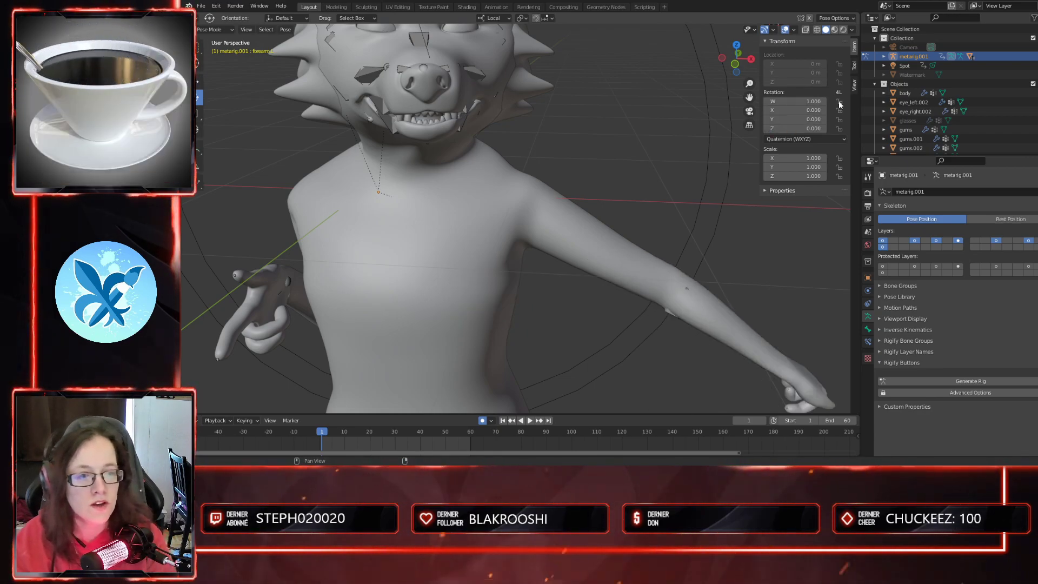
- Inspect the left arm's pose and the left upper arm bone's transform values
scroll(713, 252, "down", 3)
middle_click_drag(640, 298, 655, 296)
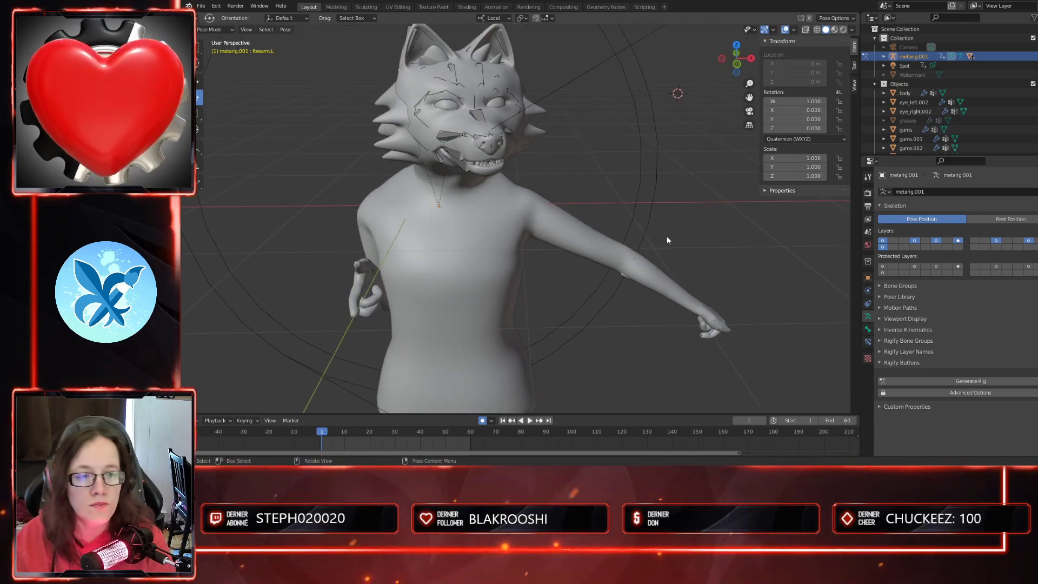
scroll(664, 249, "up", 2)
left_click(544, 215)
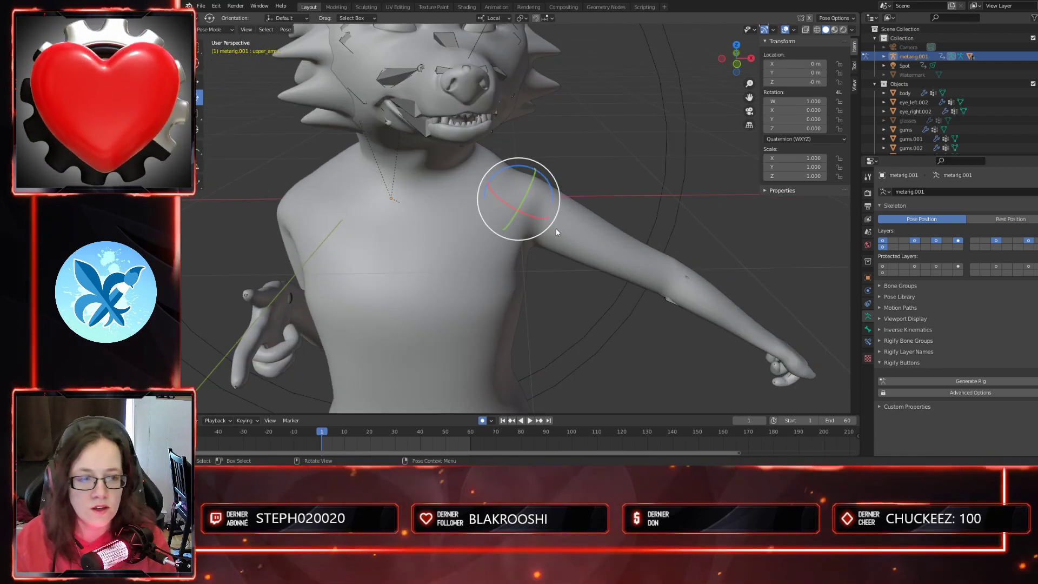
middle_click_drag(557, 271, 642, 351)
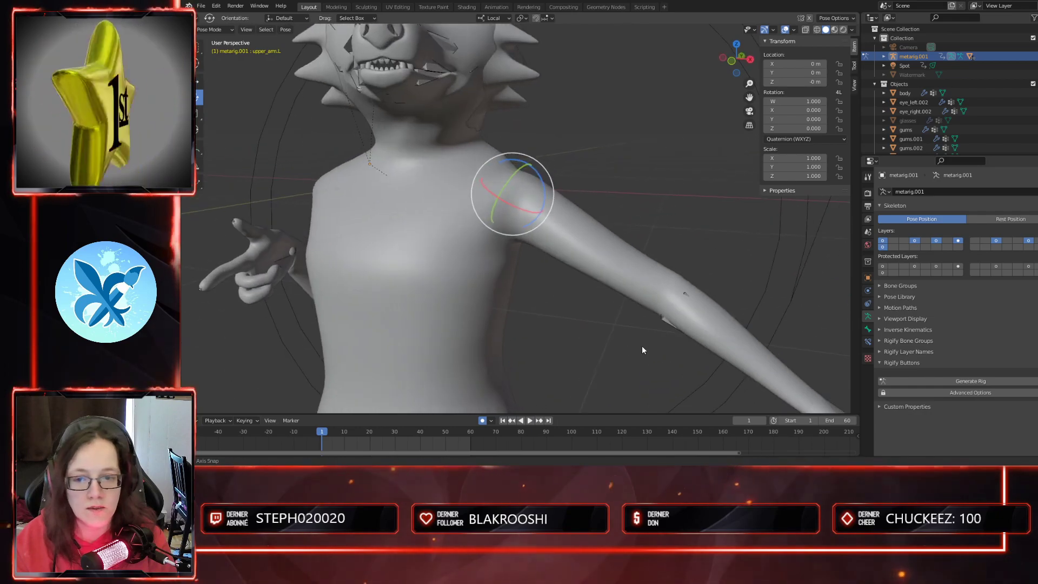
scroll(415, 260, "down", 2)
- Select the right upper arm bone and set its quaternion rotation to W 1, X 0, Y 0, Z 0
middle_click_drag(415, 259, 476, 368)
left_click(420, 260)
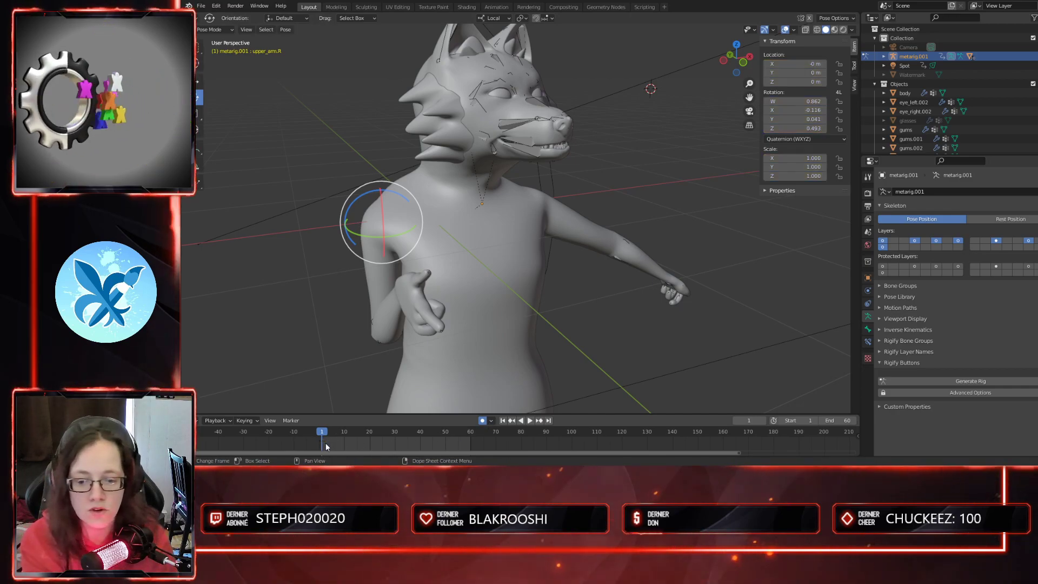
left_click(806, 100)
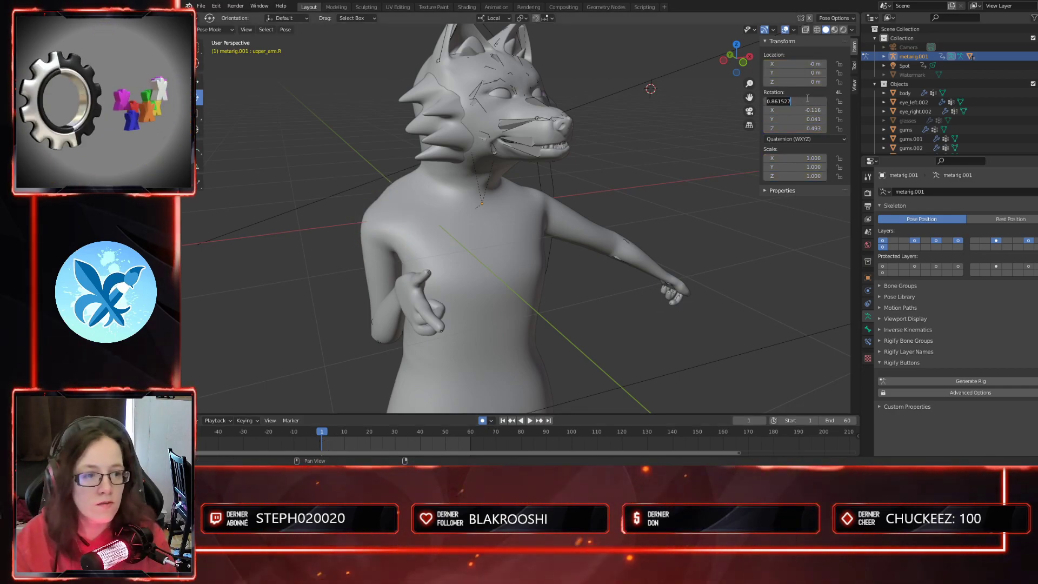
type("1")
key("Tab")
type("0")
key("Tab")
type("0")
key("Tab")
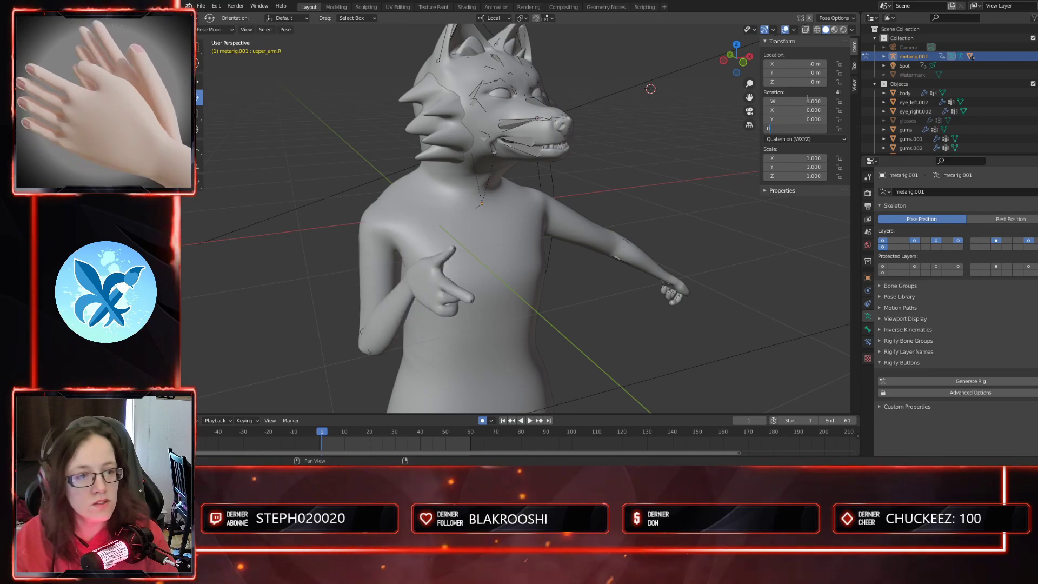
type("0")
key("Return")
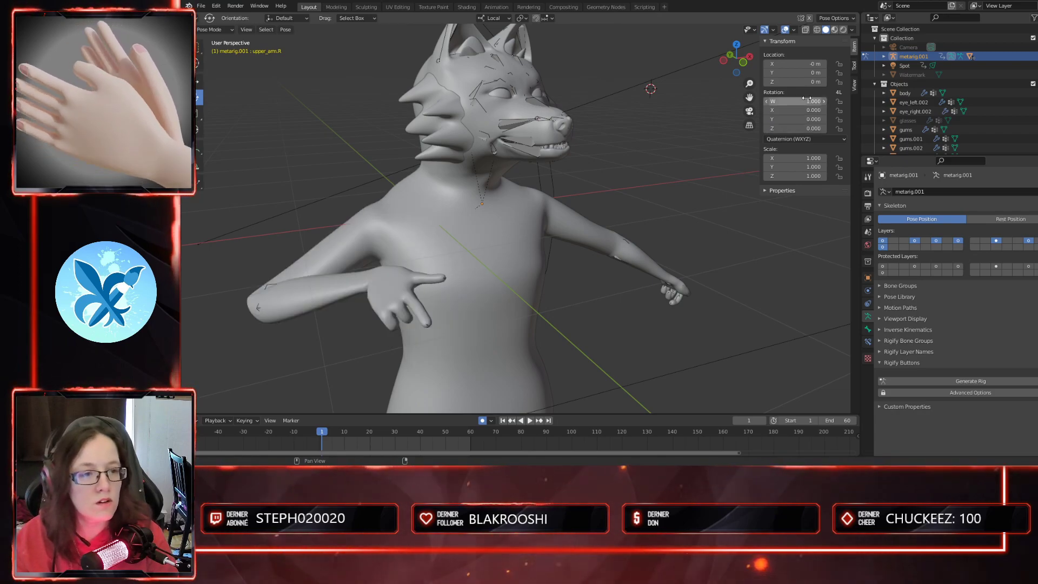
- Delete the right forearm bone's keyframe and set its quaternion rotation to W 1, X 0, Y 0, Z 0
left_click(278, 301)
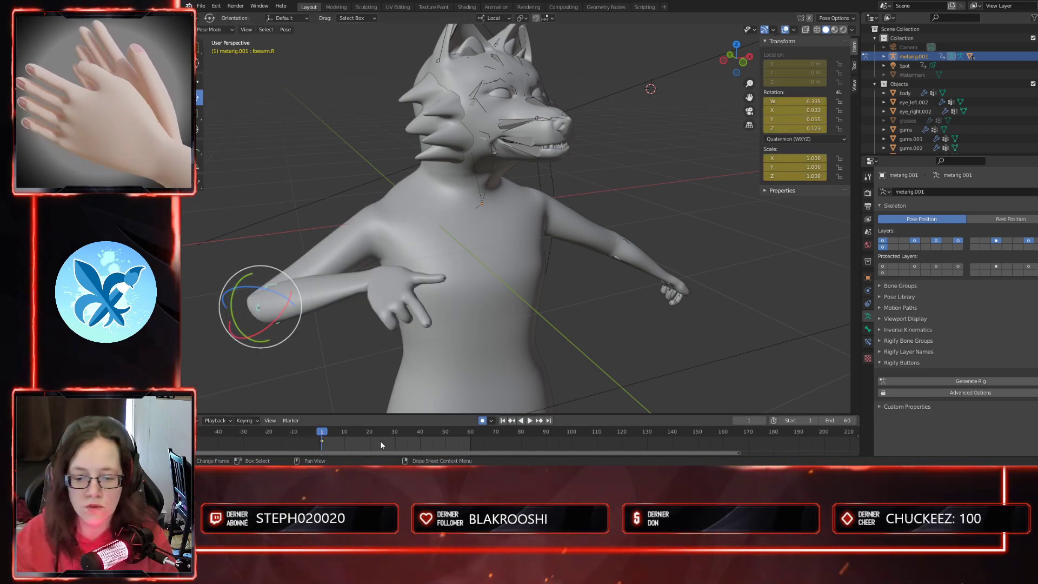
key("Delete")
left_click(792, 102)
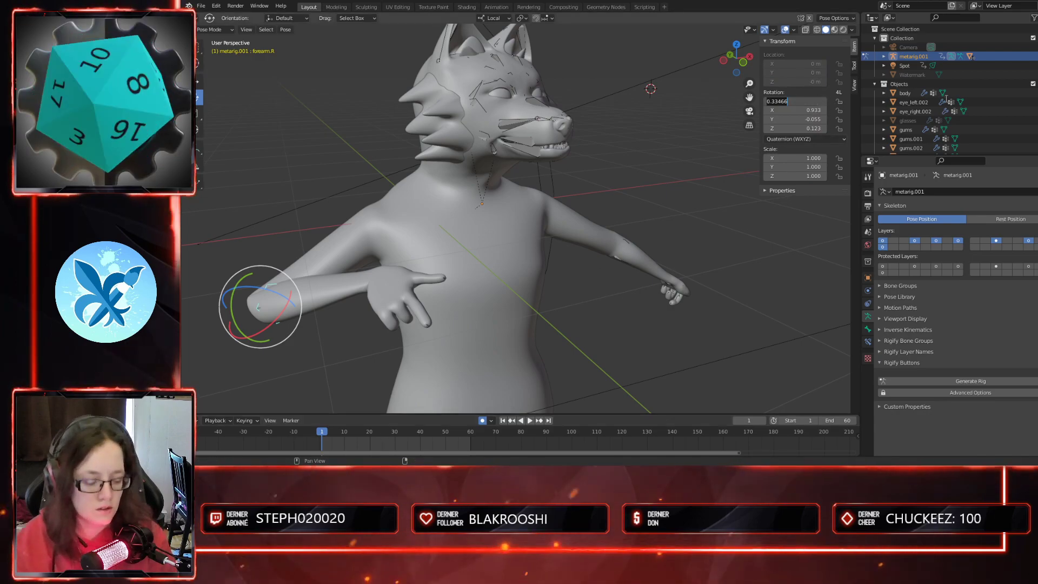
type("1")
key("Tab")
type("0")
key("Tab")
type("0")
key("Tab")
type("0")
key("Return")
- Turn on X-ray display so the rig's bones show through the wolf's body
middle_click_drag(519, 227, 685, 194)
left_click(807, 29)
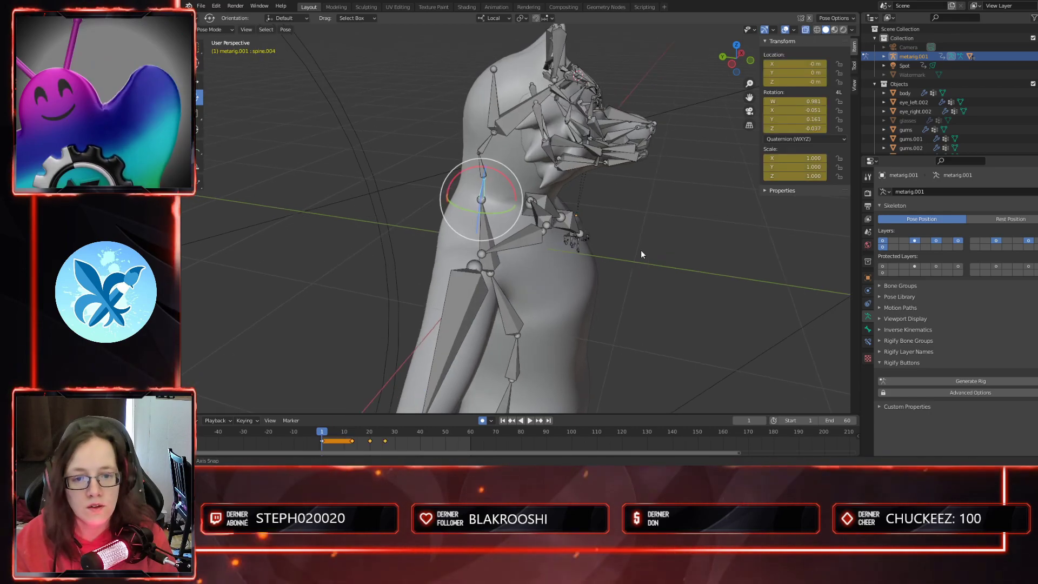
middle_click_drag(641, 252, 573, 256)
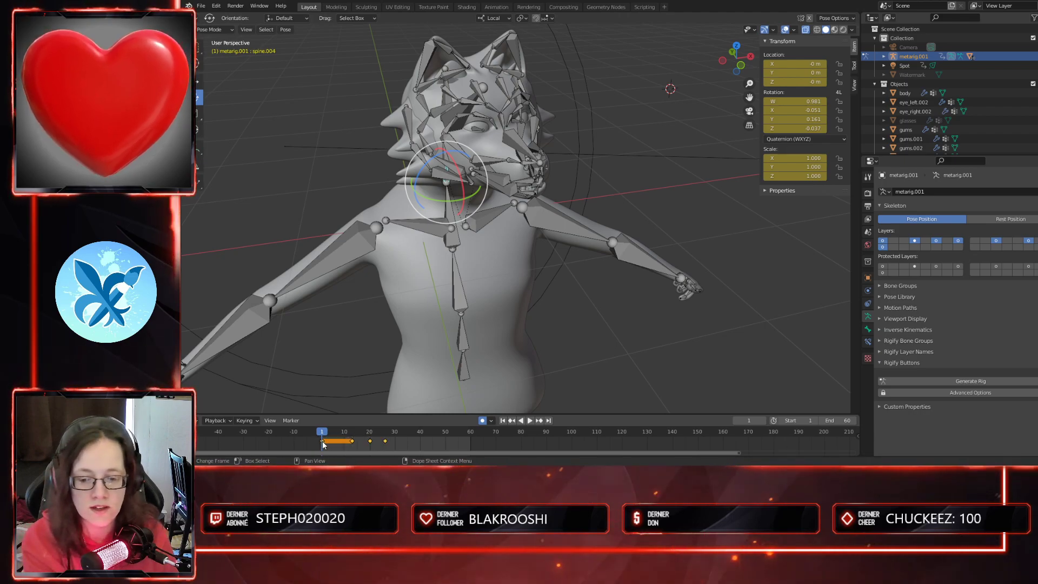
- Delete the selected neck bone's keyframes and set its quaternion rotation to W 1, X 0, Y 0, Z 0
key("Delete")
middle_click_drag(663, 302, 655, 311)
left_click(786, 101)
type("1")
key("Tab")
type("0")
key("Tab")
type("0")
key("Tab")
type("0")
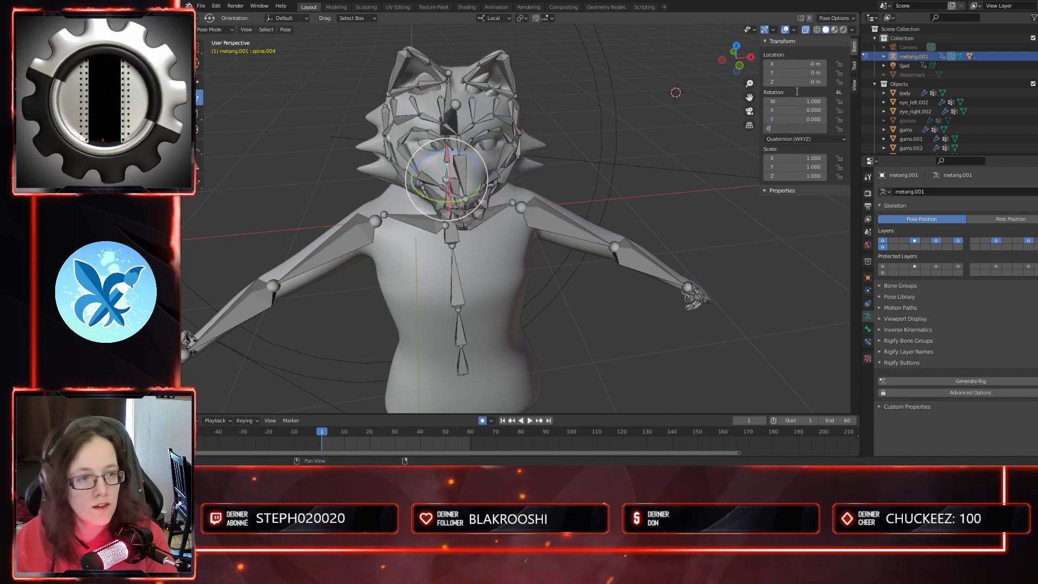
key("Return")
- Delete the keyframes of the right upper lip bone near the mouth corner and set its quaternion rotation to W 1, X 0, Y 0, Z 0
middle_click_drag(502, 269, 566, 290)
scroll(566, 290, "up", 3)
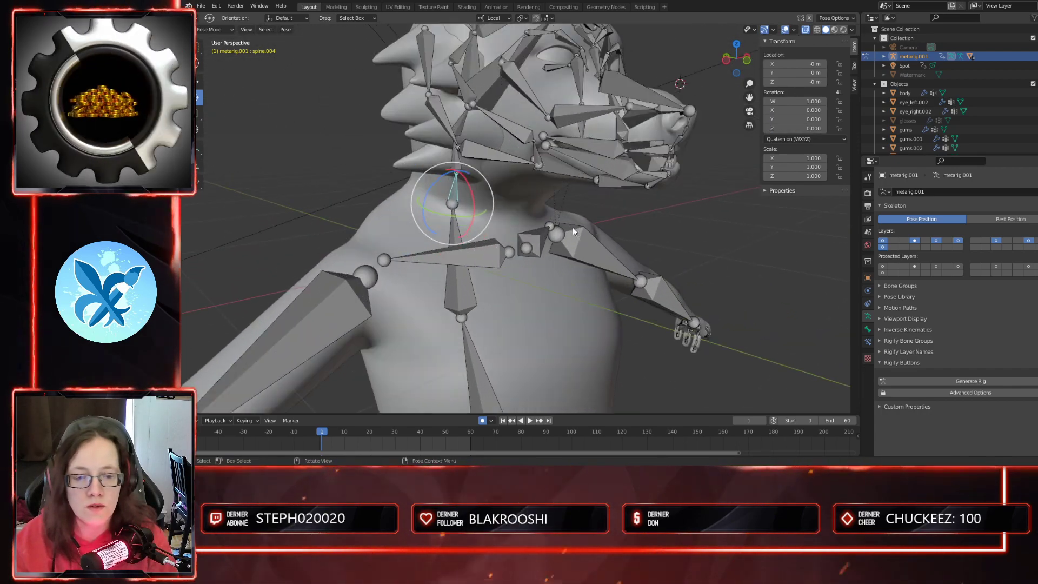
left_click(563, 141)
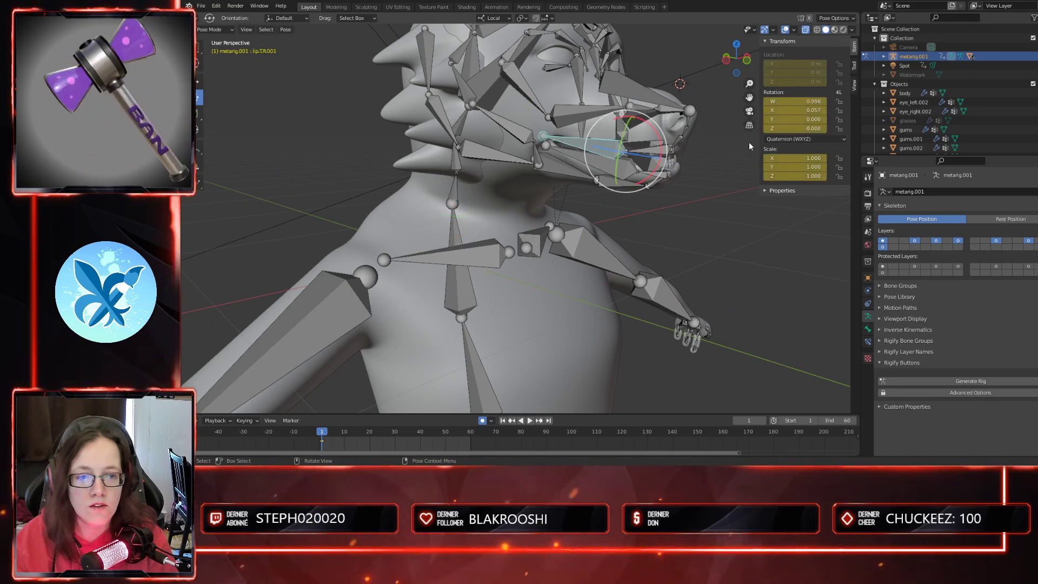
key("Delete")
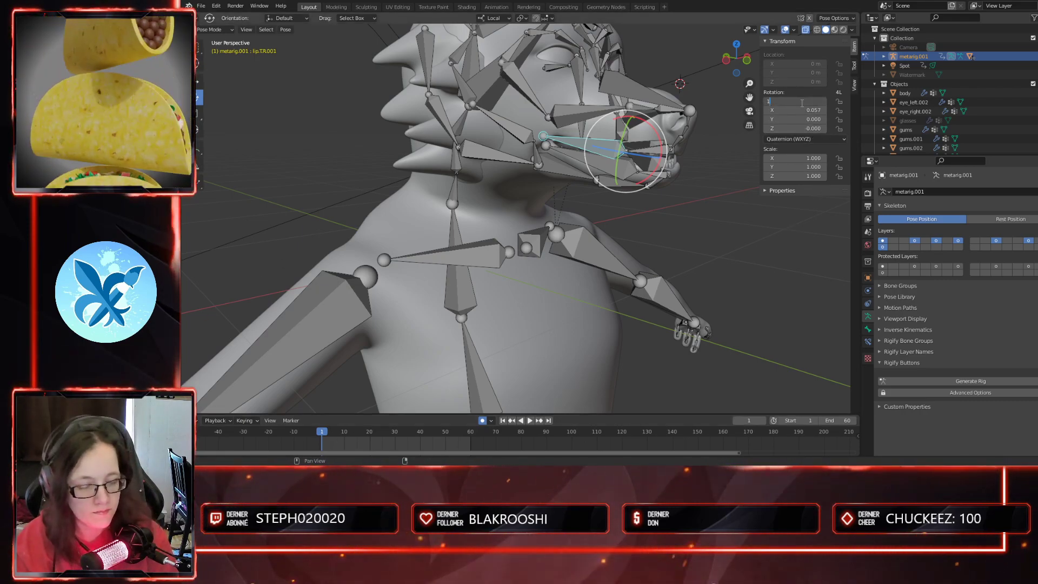
key("Tab")
type("0")
key("Tab")
type("0")
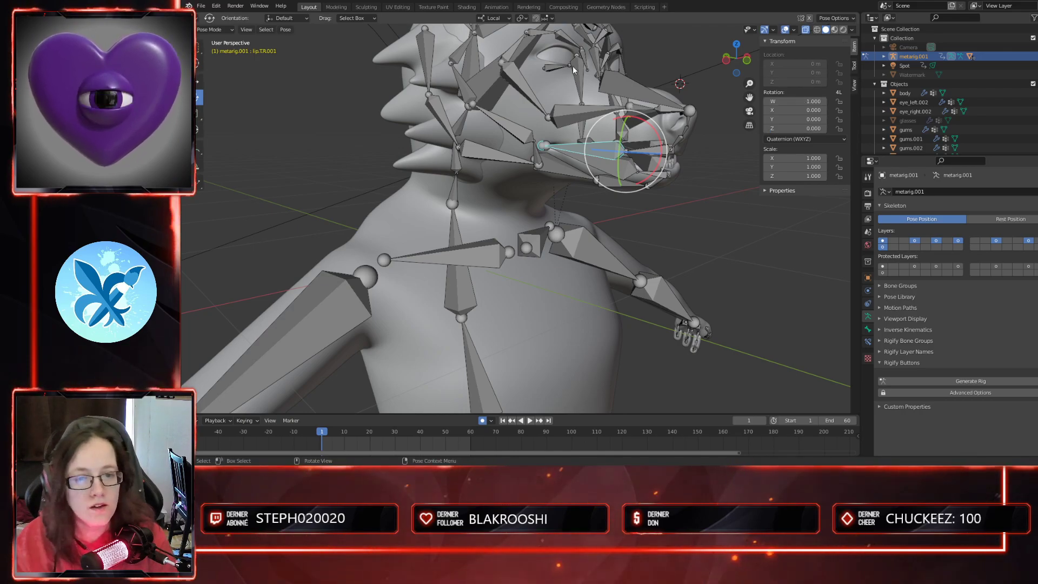
left_click(615, 170)
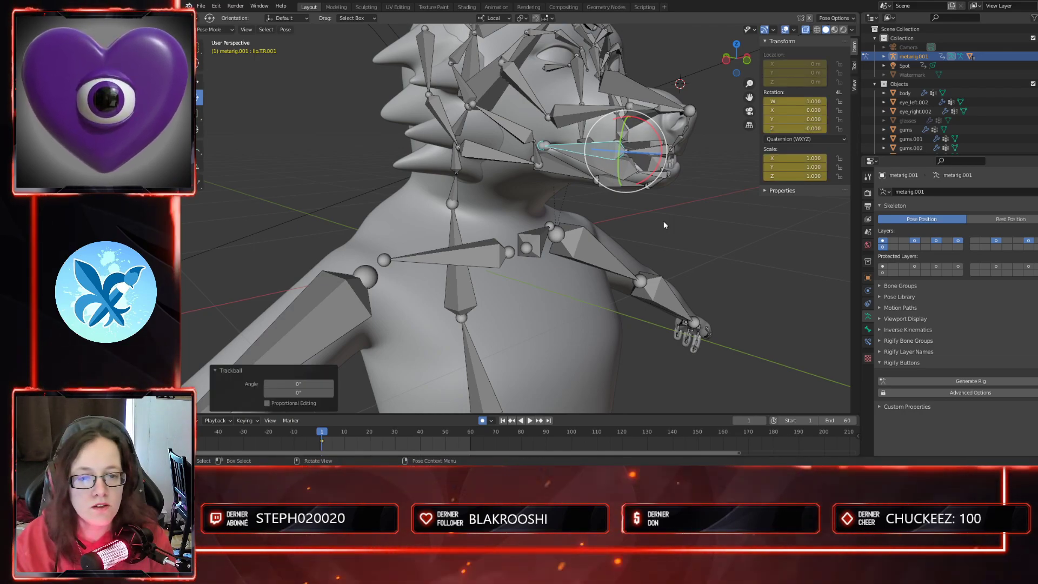
key("r")
right_click(689, 241)
key("ctrl+z")
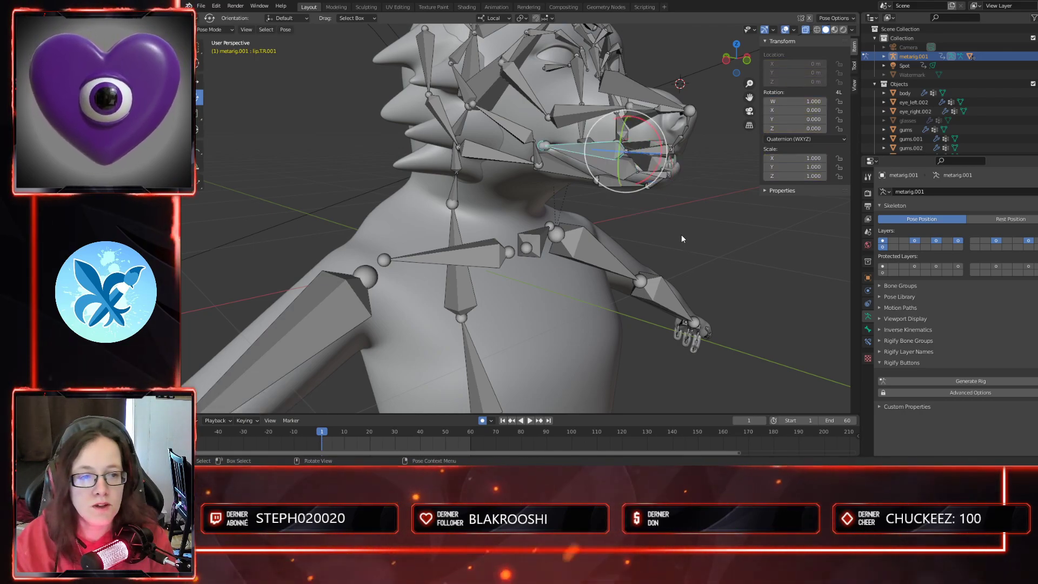
- Select the right lower lip bone near the mouth corner and turn off automatic keyframing
left_click(603, 172)
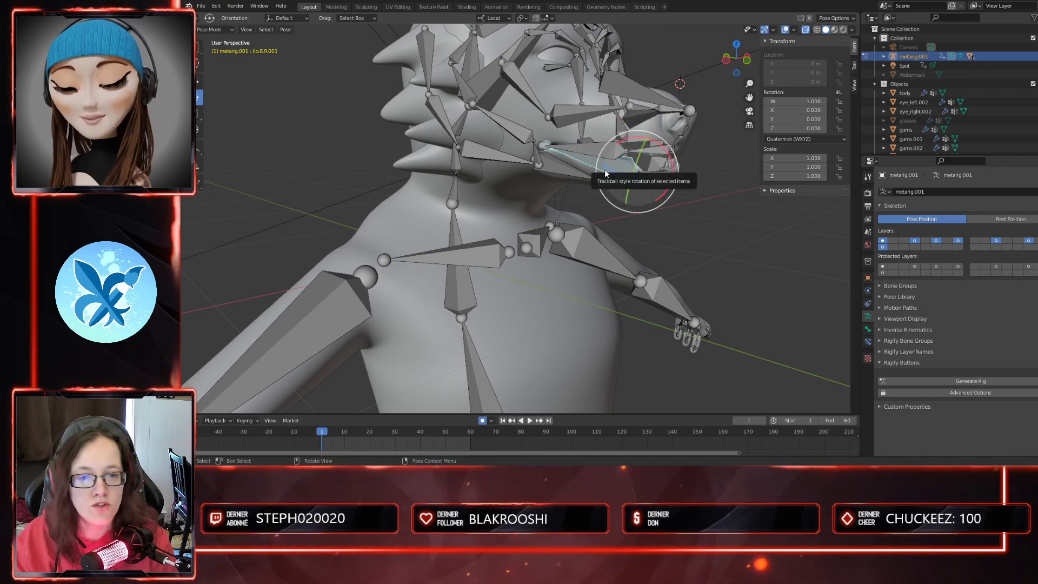
left_click(483, 423)
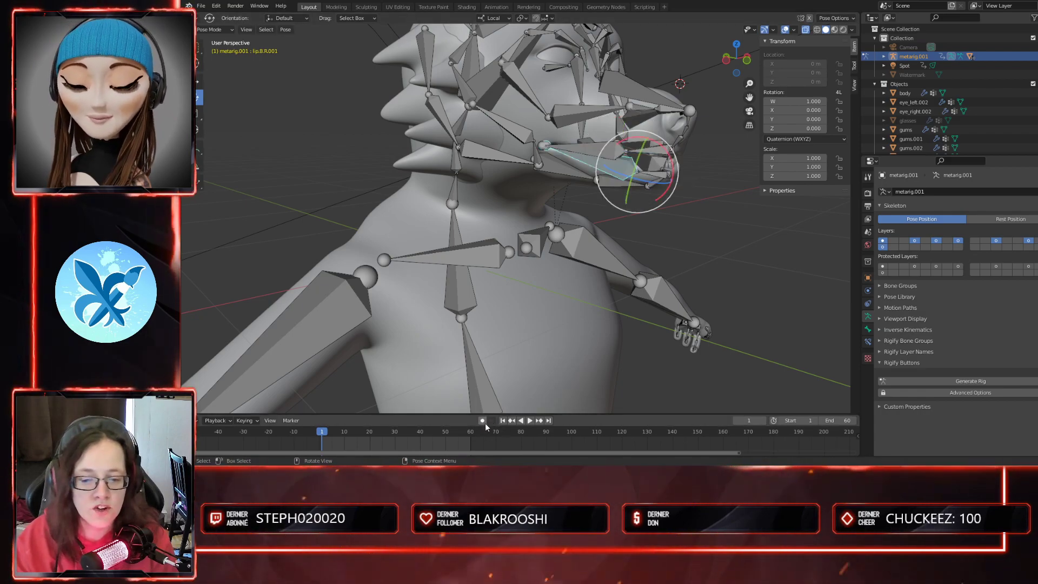
- Select the front right lower lip bone and set its quaternion rotation to W 1, X 0, Y 0, Z 0
middle_click_drag(621, 315, 664, 305)
middle_click_drag(616, 330, 587, 266)
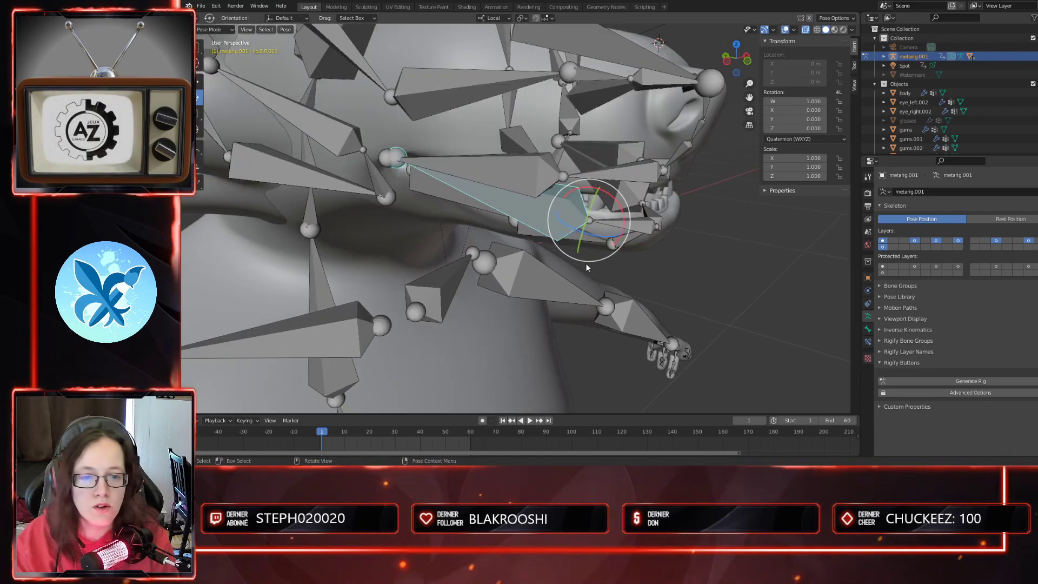
left_click(620, 223)
middle_click_drag(620, 320, 768, 100, "shift")
type("1")
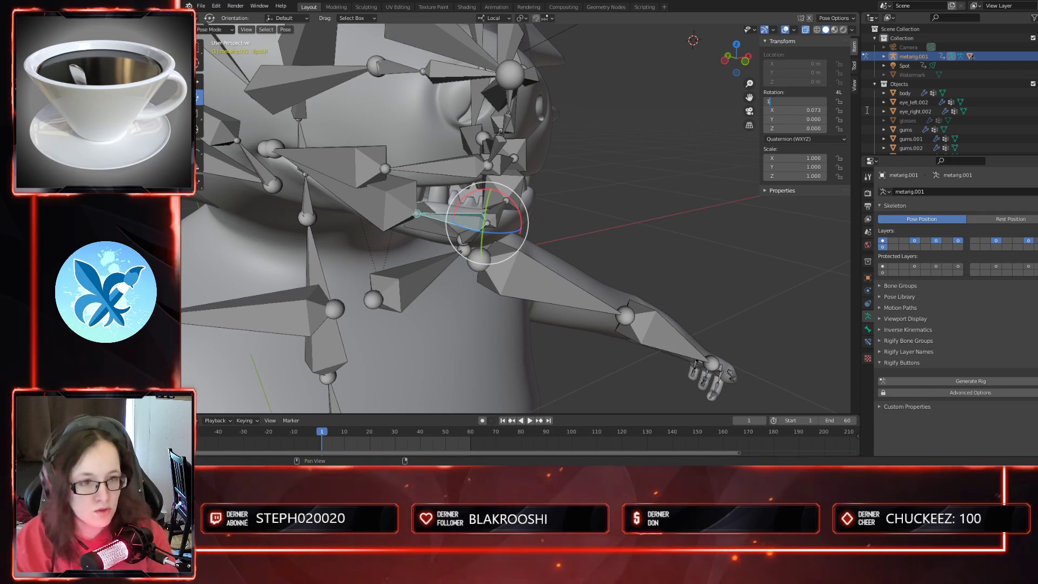
key("Tab")
type("0")
key("Tab")
type("0")
key("Return")
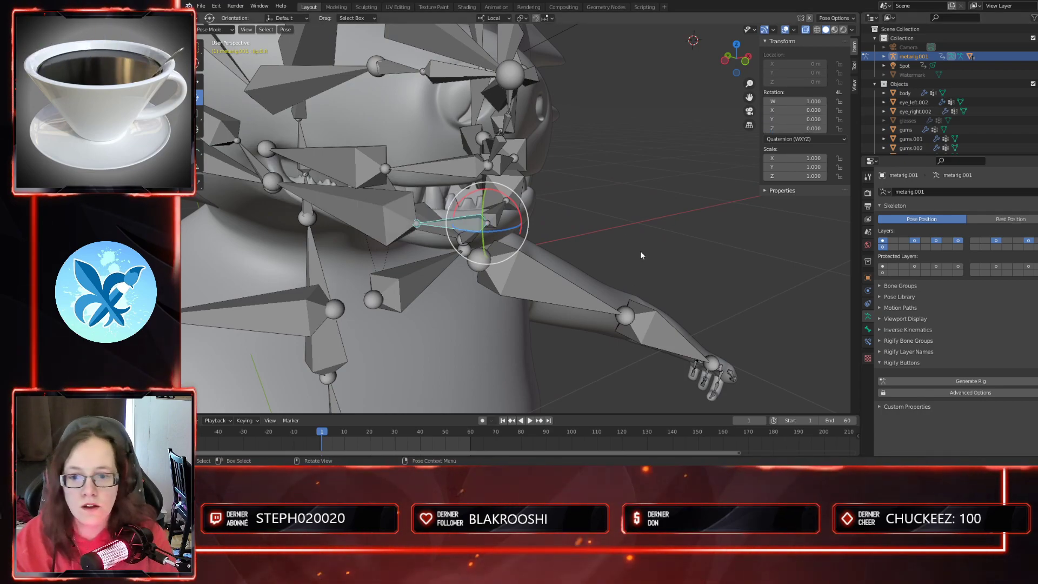
- Select the next lip bone along the mouth and set its quaternion rotation to W 1, X 0, Y 0, Z 0
middle_click_drag(651, 233, 611, 289)
left_click(343, 209)
middle_click_drag(533, 260, 612, 297)
left_click(804, 103)
type("1")
key("Tab")
type("0")
key("Tab")
type("0")
key("Tab")
type("0")
- Select the left lower lip bone near the mouth corner and delete all of its keyframes
middle_click_drag(651, 254, 670, 270)
left_click(400, 174)
left_click_drag(470, 446, 363, 444)
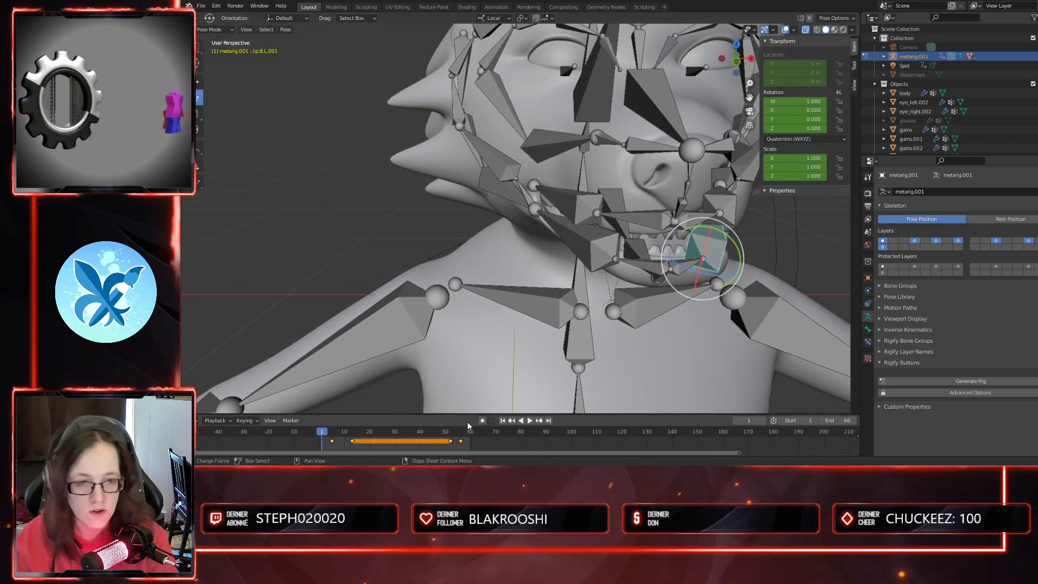
key("Delete")
- Select the jaw bone and set its quaternion rotation to W 1, X 0, Y 0, Z 0
middle_click_drag(642, 300, 513, 130)
left_click(485, 125)
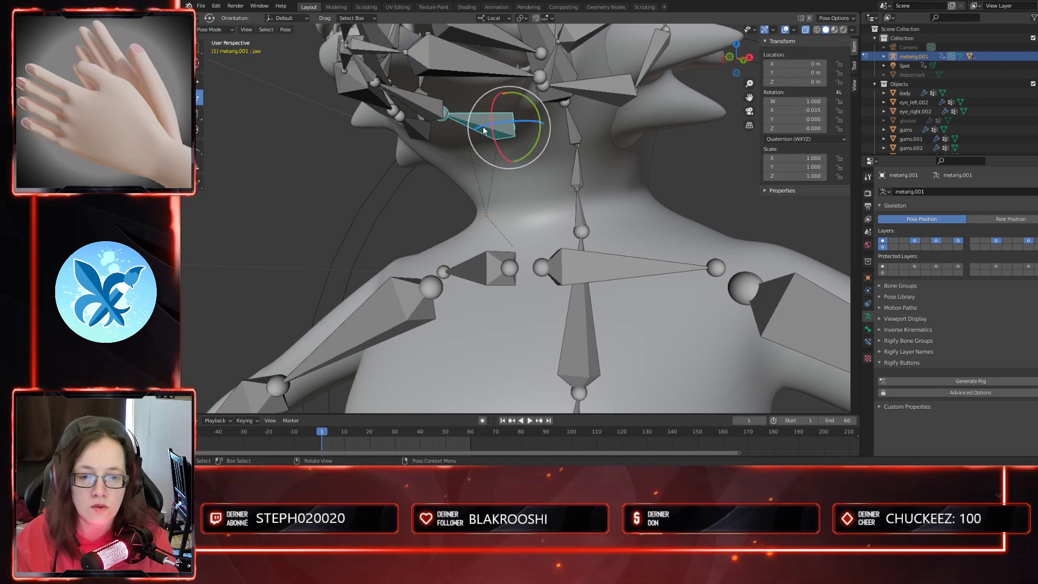
middle_click_drag(463, 142, 681, 114)
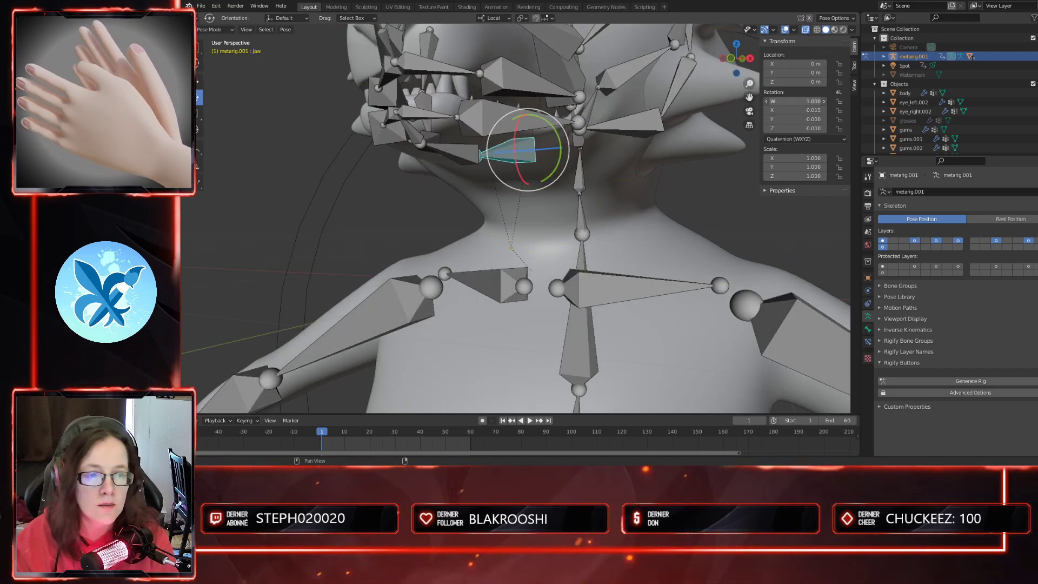
key("Tab")
type("0")
key("Tab")
type("0")
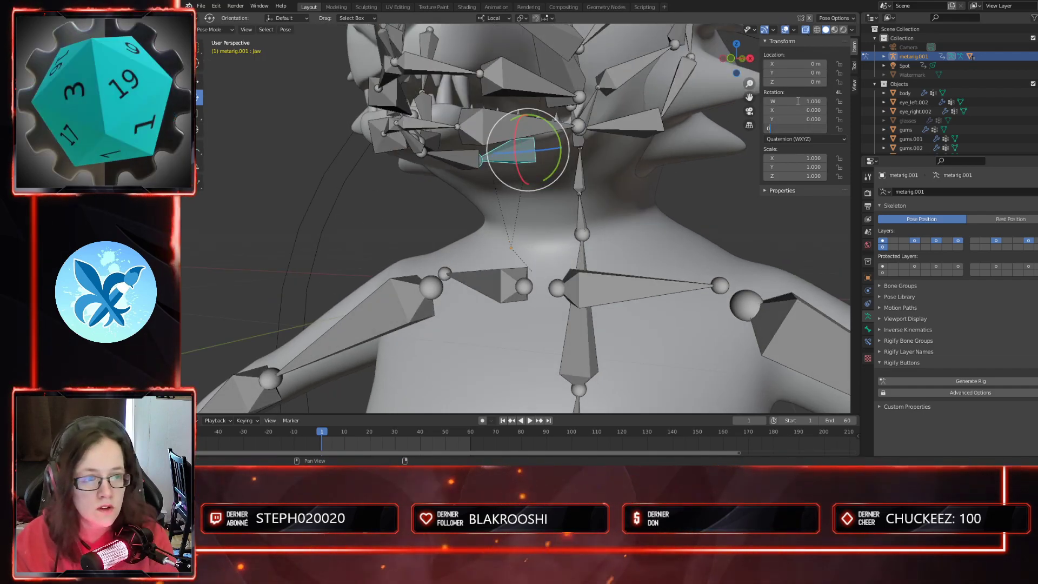
- Select the front left upper lip bone and set its quaternion rotation to W 1, X 0
middle_click_drag(609, 192, 474, 188)
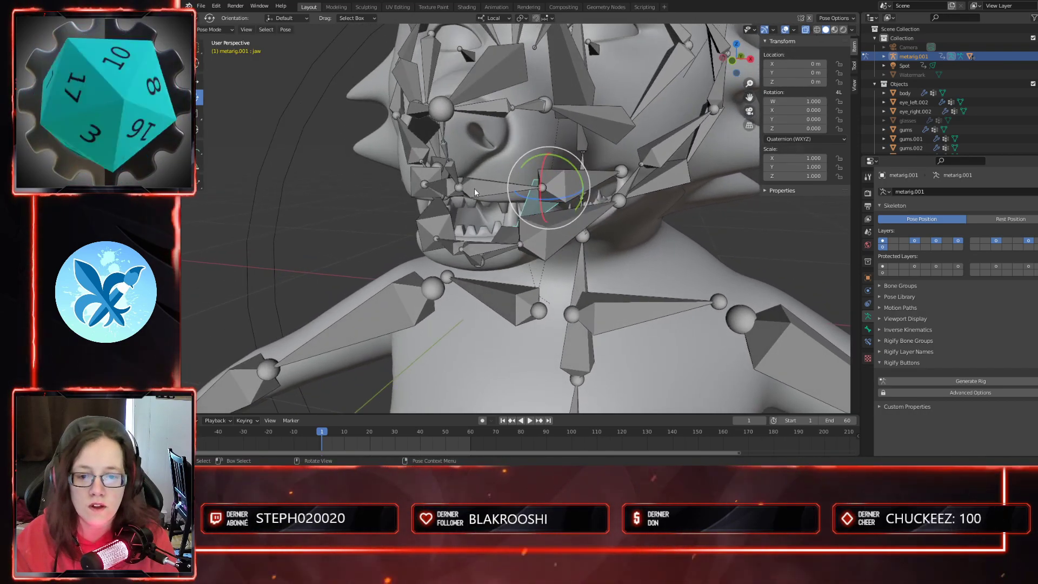
left_click(544, 207)
left_click(811, 101)
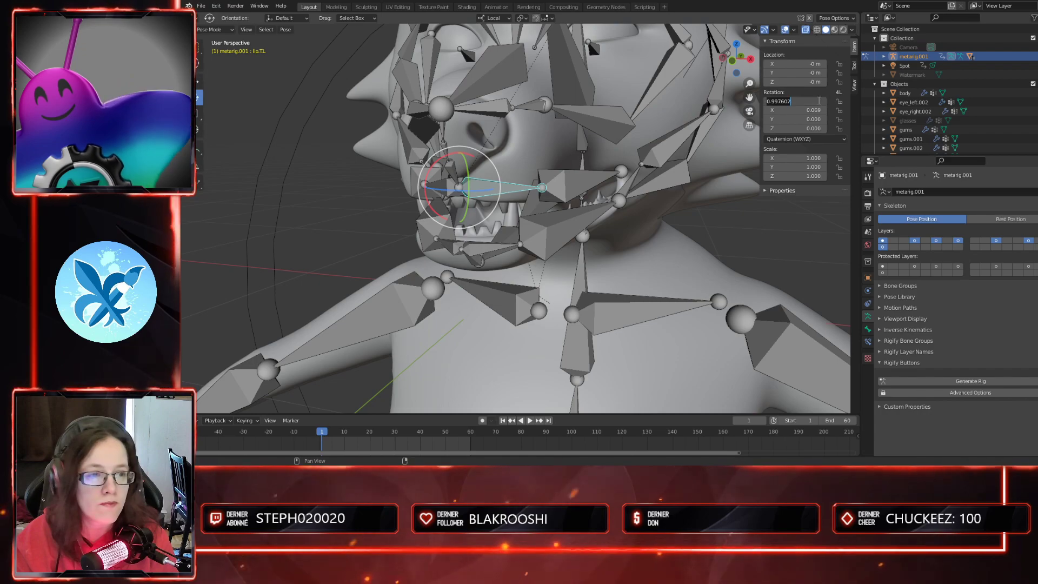
type("1")
key("Tab")
type("0")
key("Return")
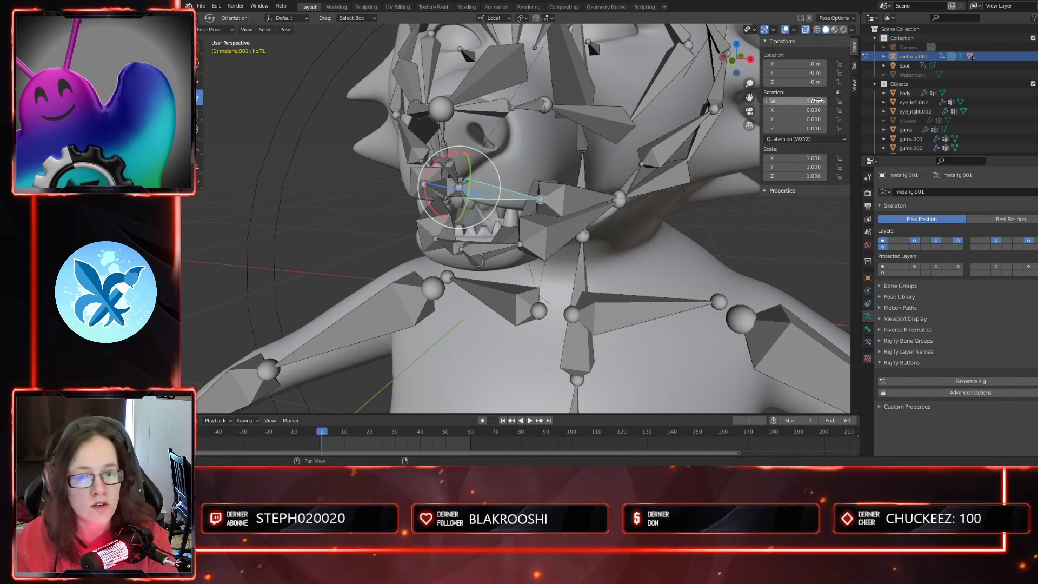
- Select the front right upper lip bone and set its quaternion rotation to W 1, X 0, Y 0, Z 0
middle_click_drag(645, 254, 595, 216)
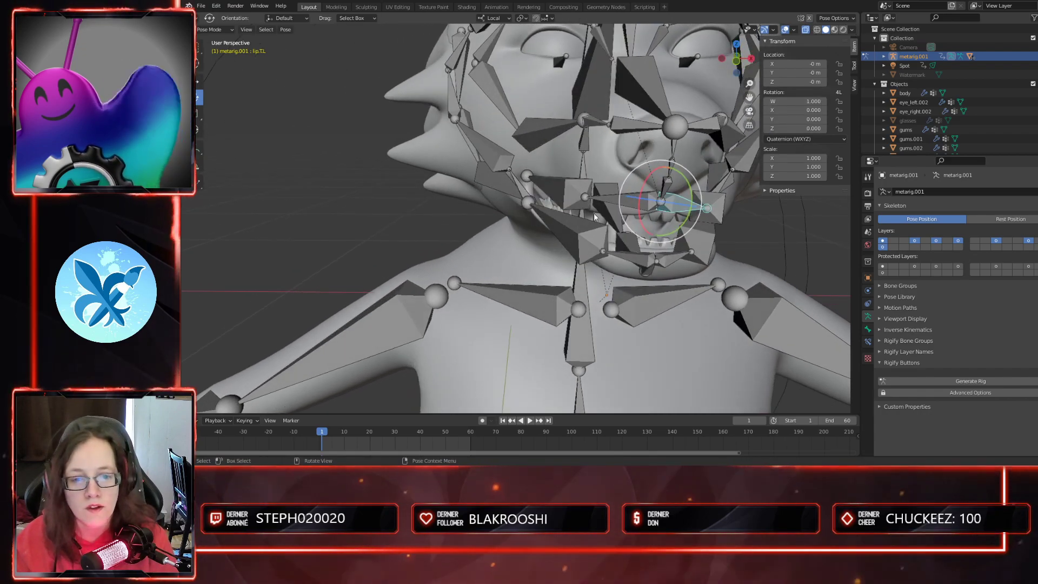
left_click(631, 206)
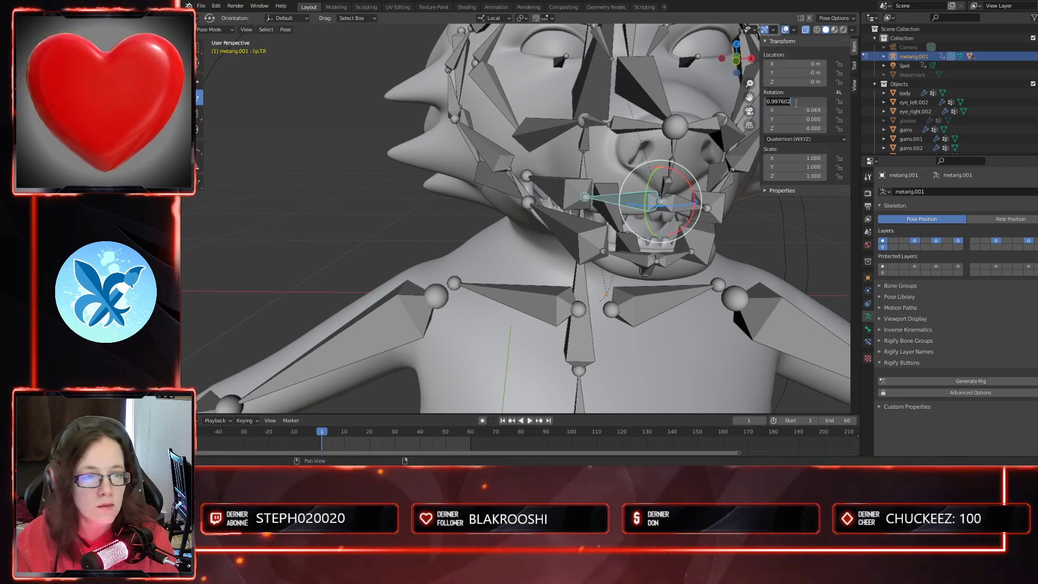
key("Tab")
type("0")
key("Tab")
type("0")
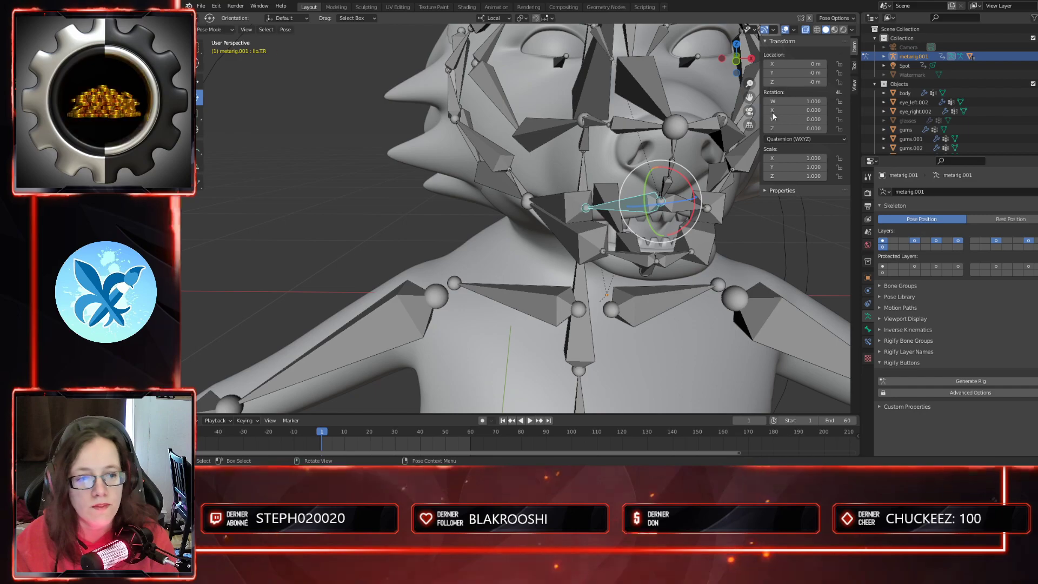
- Check the right upper lip corner bone, then select the left upper lip corner bone and delete all of its keyframes
left_click(562, 212)
middle_click_drag(562, 212, 724, 236)
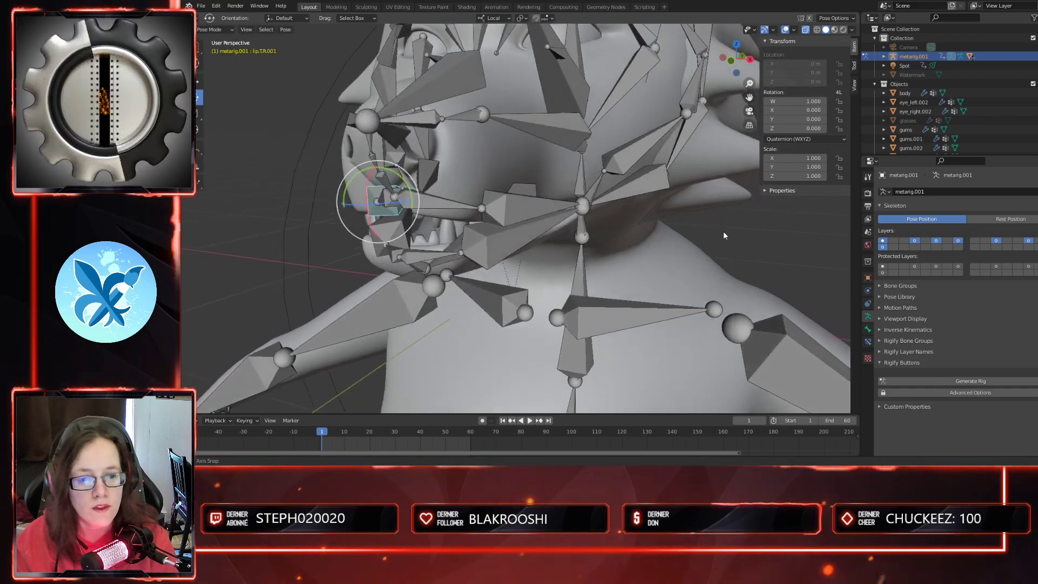
left_click(539, 210)
middle_click_drag(611, 225, 635, 265)
left_click_drag(469, 453, 308, 439)
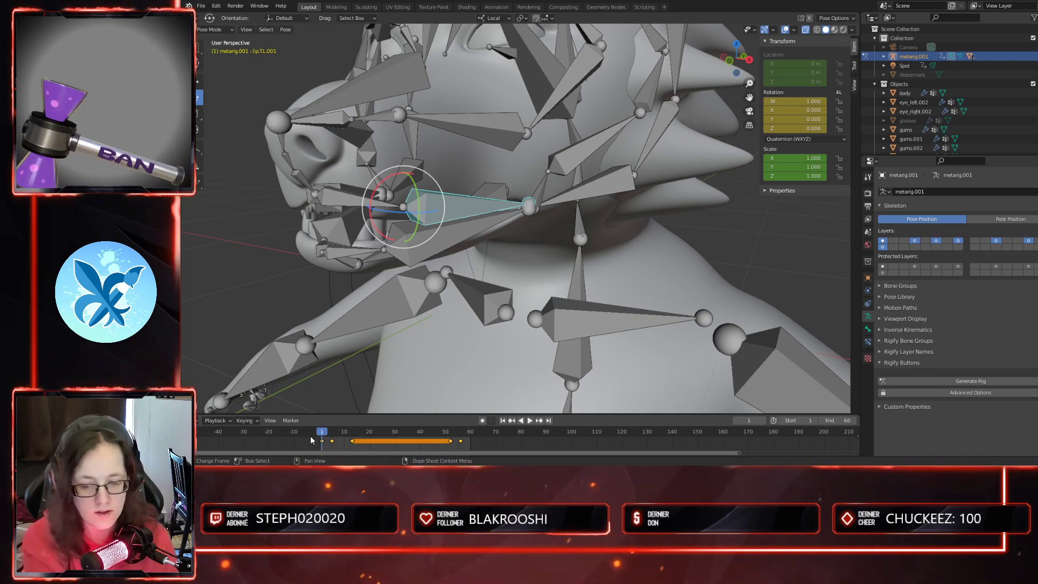
key("Delete")
- Deselect the rig's bones and turn off X-ray display
scroll(443, 400, "down", 4)
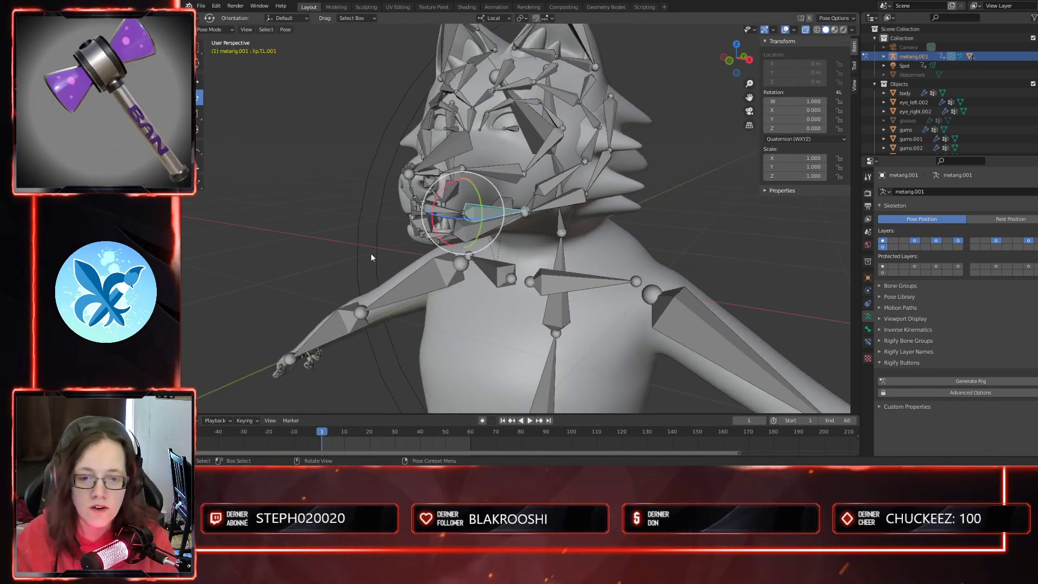
left_click(301, 232)
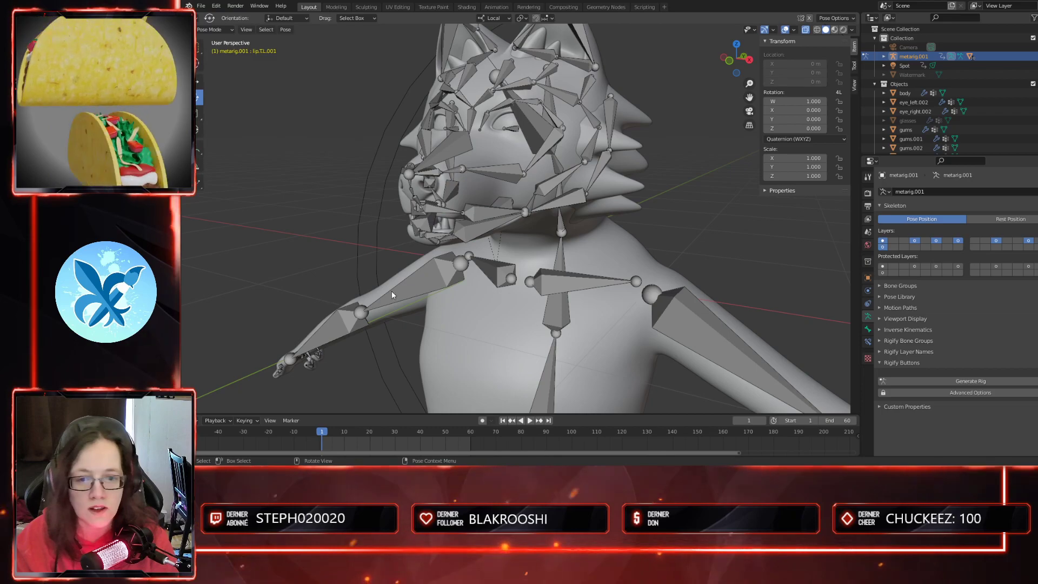
left_click(806, 29)
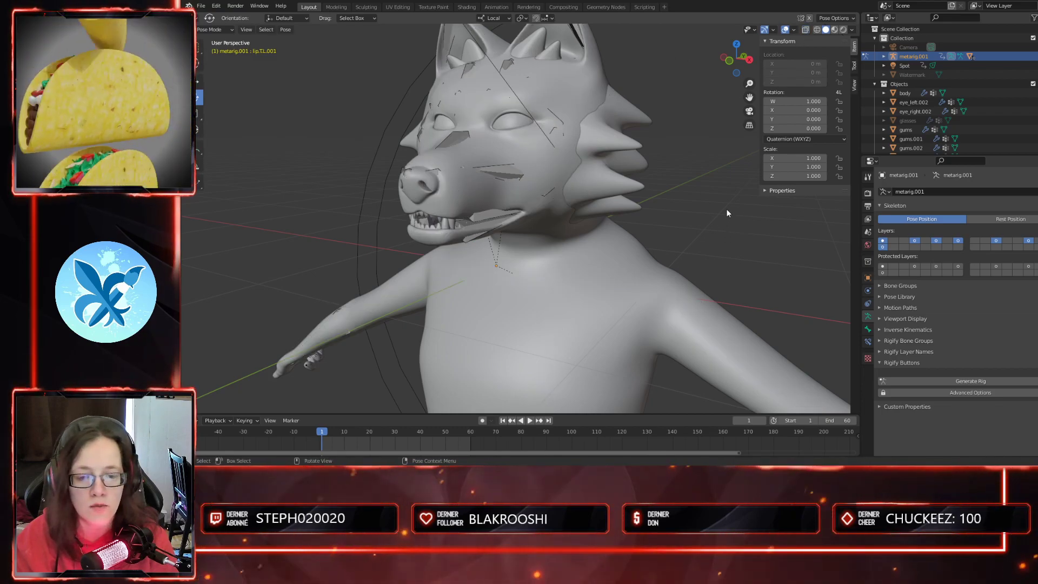
- Play back the animation, jumping to earlier frames, to check the face for remaining movement
key("space")
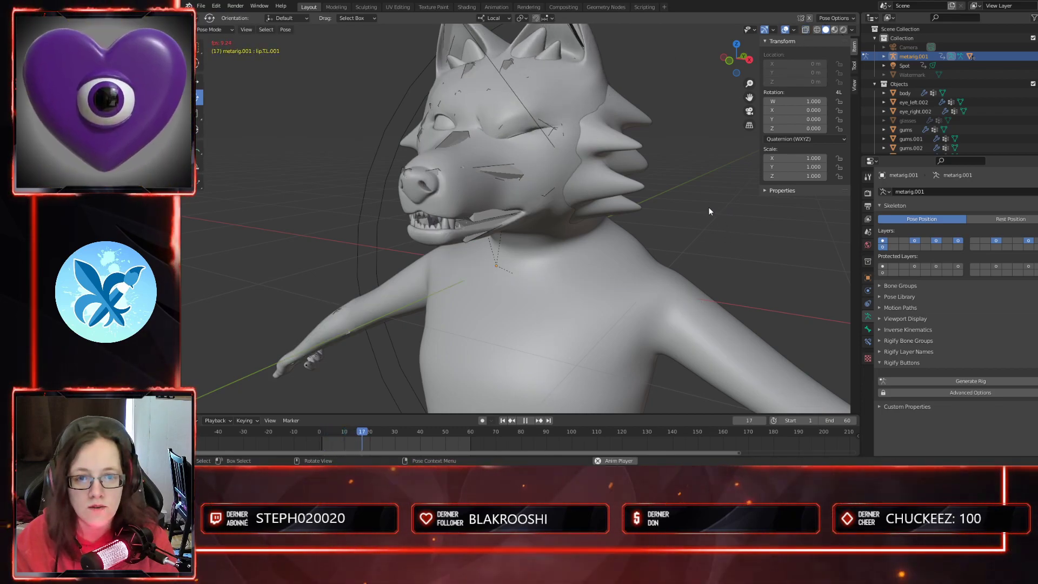
middle_click_drag(676, 206, 687, 264)
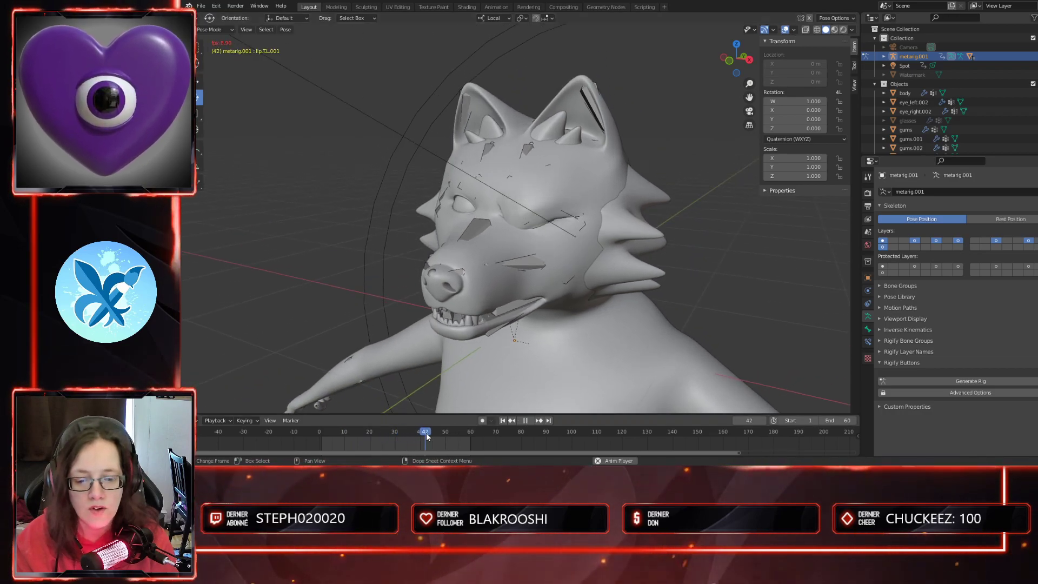
left_click(340, 432)
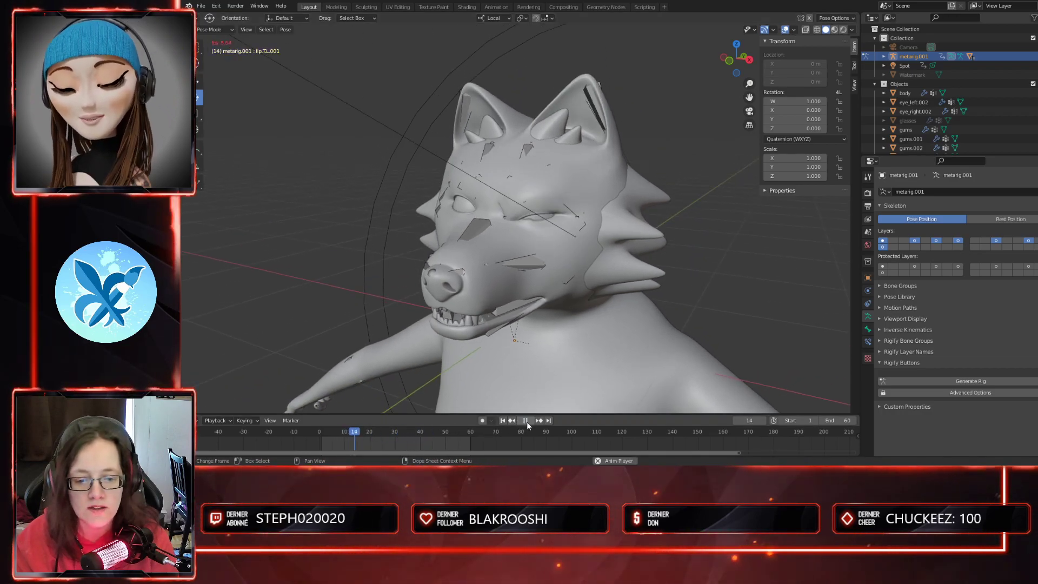
left_click(527, 420)
left_click(329, 433)
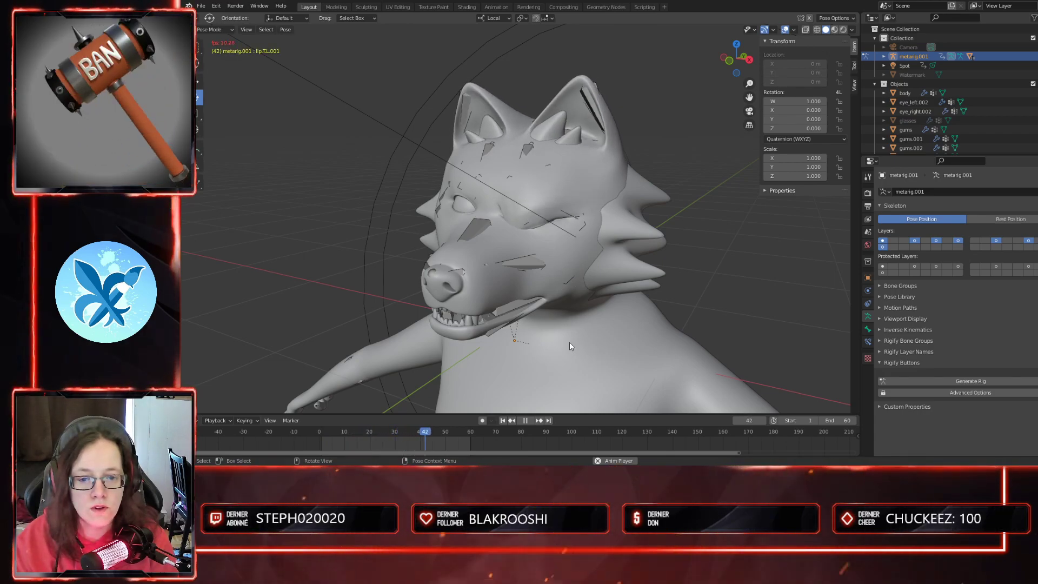
key("space")
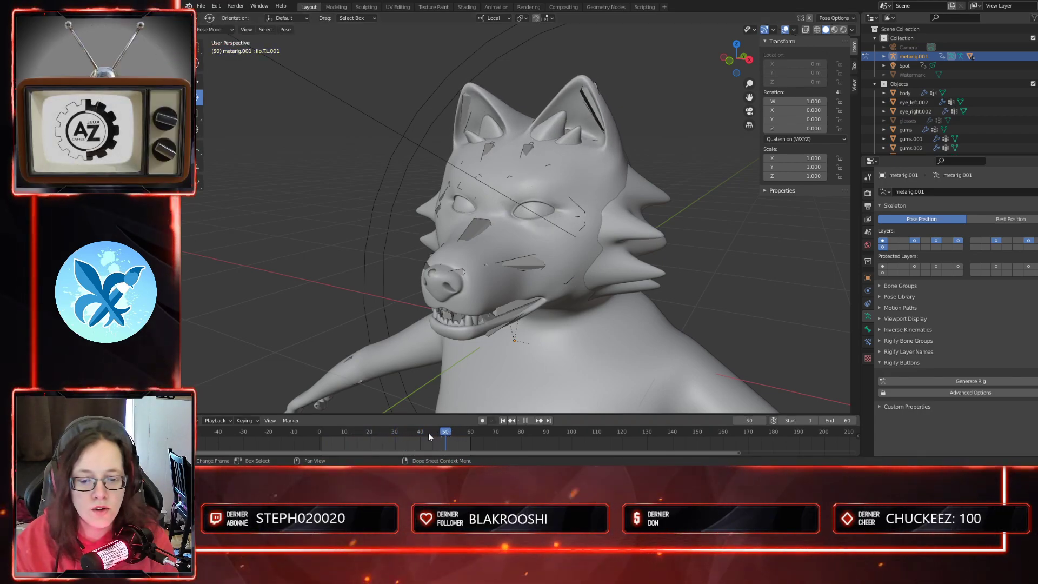
key("Escape")
- Select the outer brow bone beside the left eye and play the animation to examine its keyframed motion
middle_click_drag(427, 359, 583, 292)
left_click(650, 216)
middle_click_drag(650, 219, 463, 219)
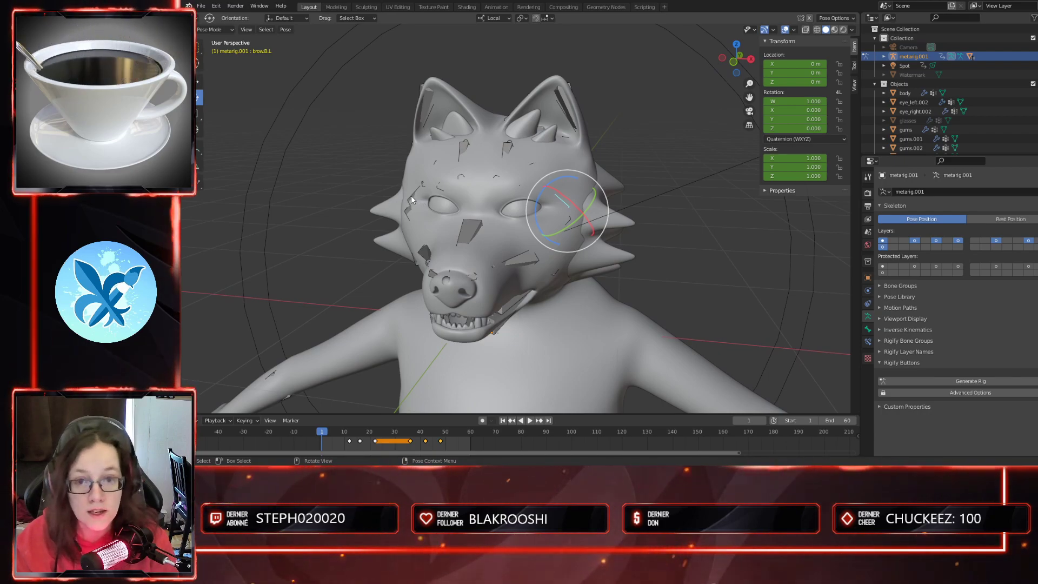
middle_click_drag(401, 356, 395, 420)
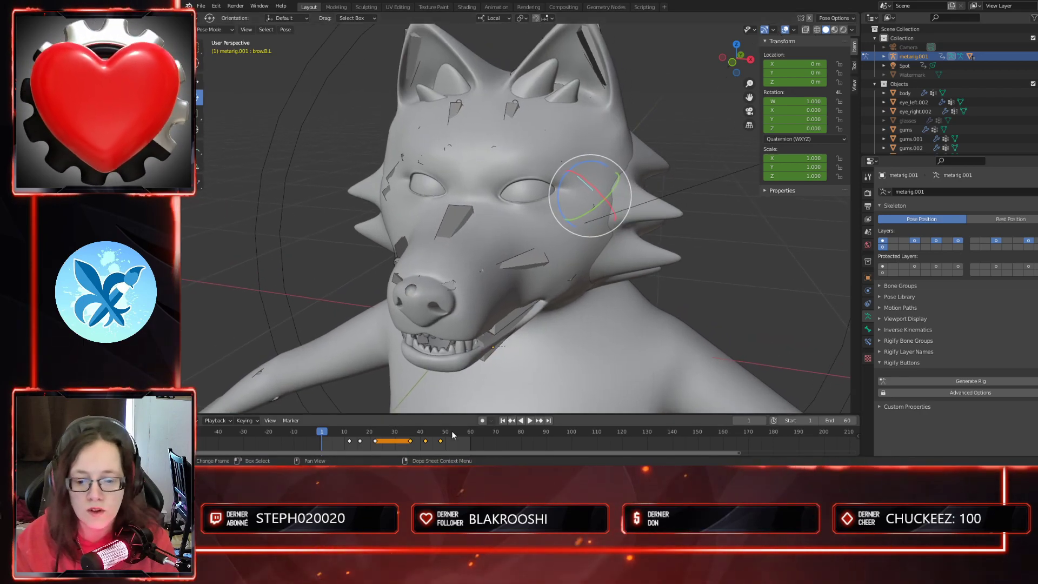
key("space")
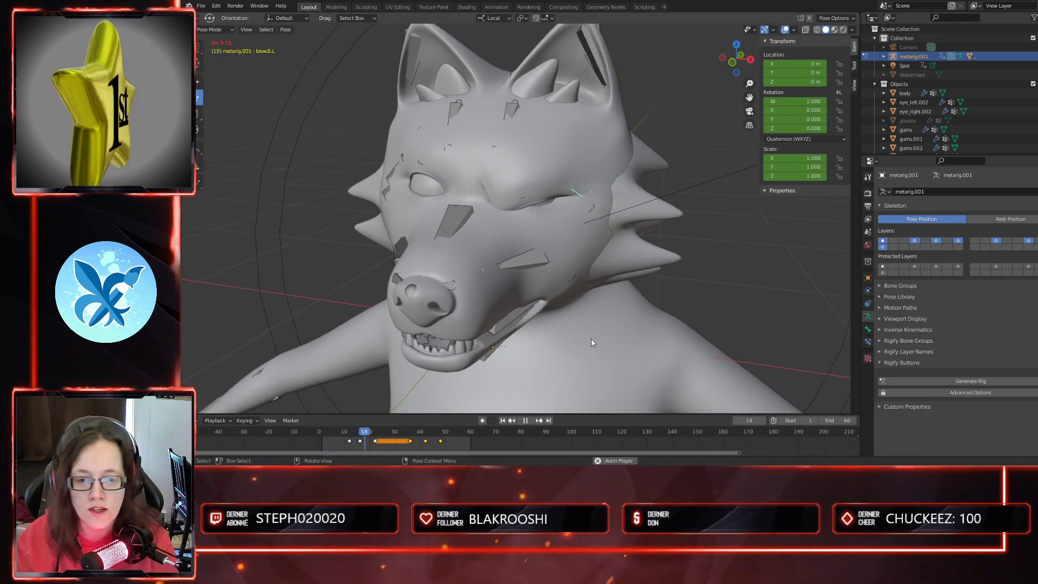
- At frame 12, rotate the right outer brow bone about -23.1° around its local Z axis to lower the brow over the eye
key("space")
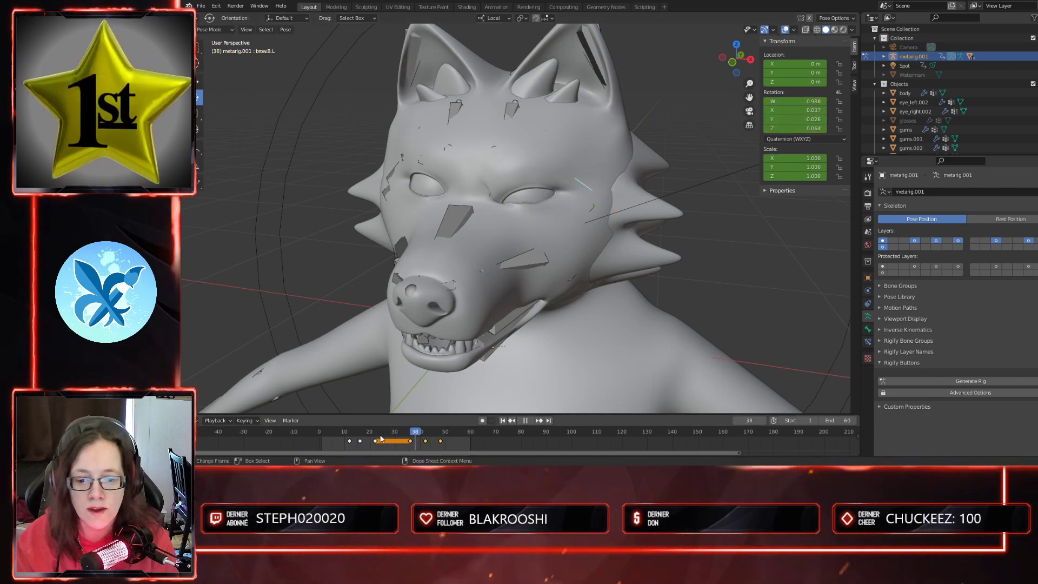
key("space")
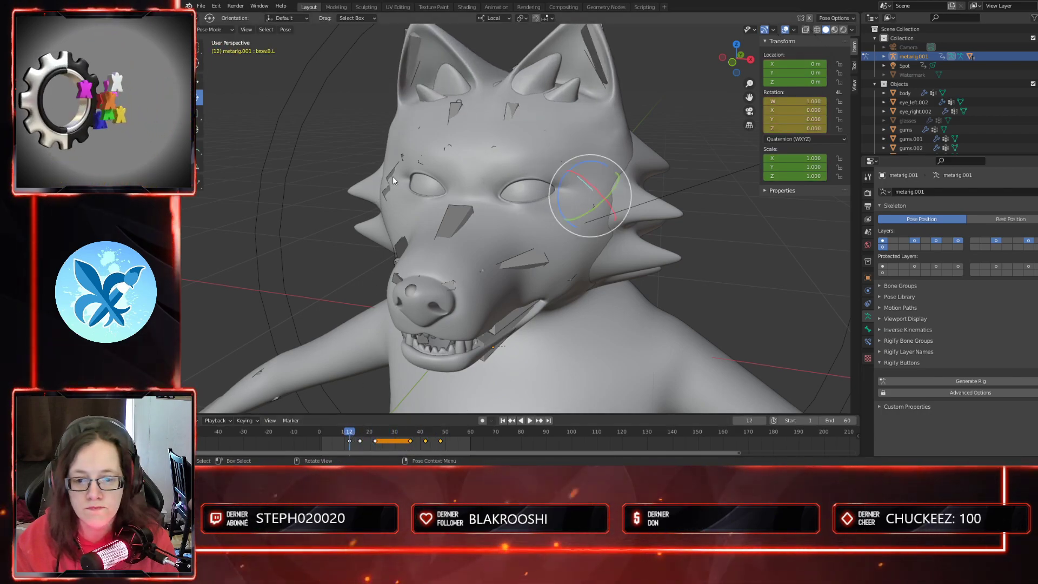
left_click(393, 176)
middle_click_drag(393, 176, 466, 163)
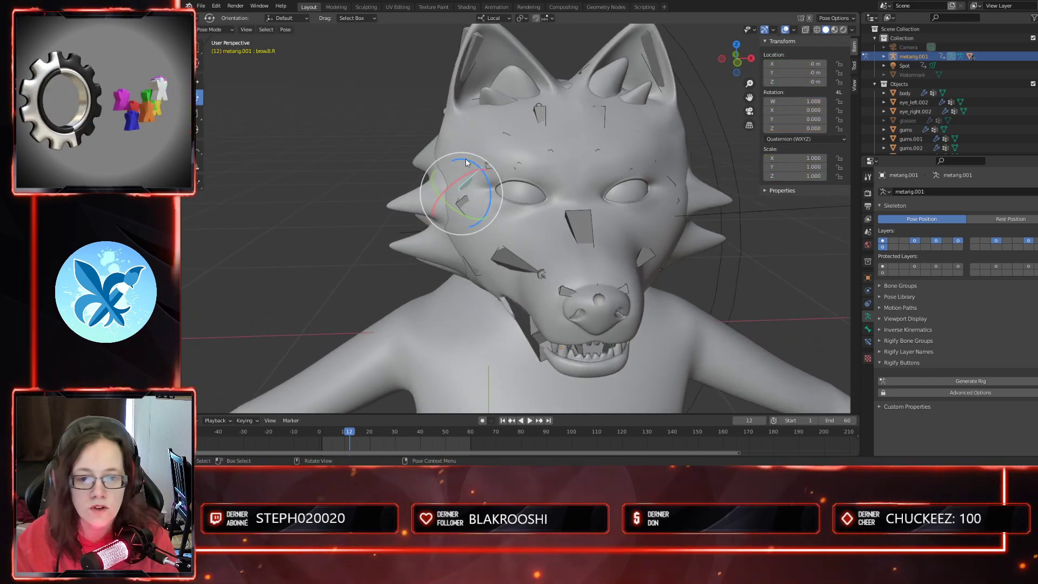
left_click_drag(484, 171, 489, 187)
scroll(624, 280, "down", 5)
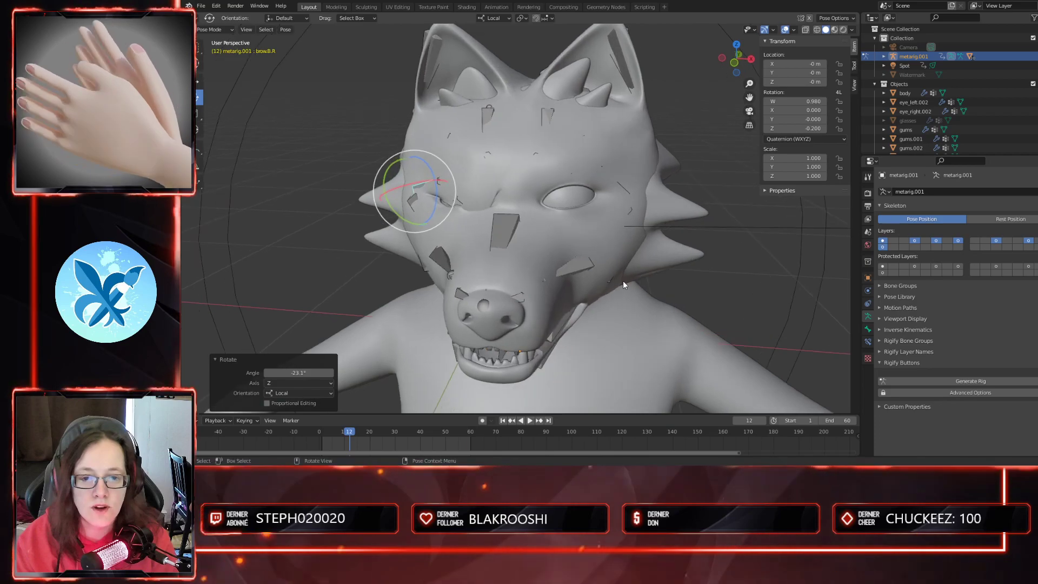
scroll(622, 282, "up", 8)
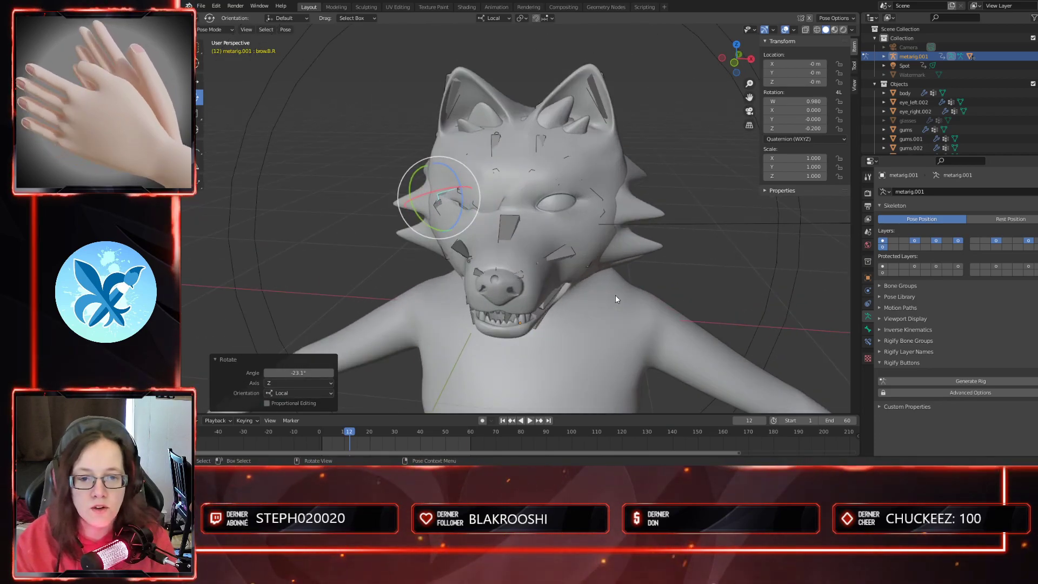
- Turn on auto keying and keyframe the right outer brow bone's rotation at frame 12
left_click(483, 421)
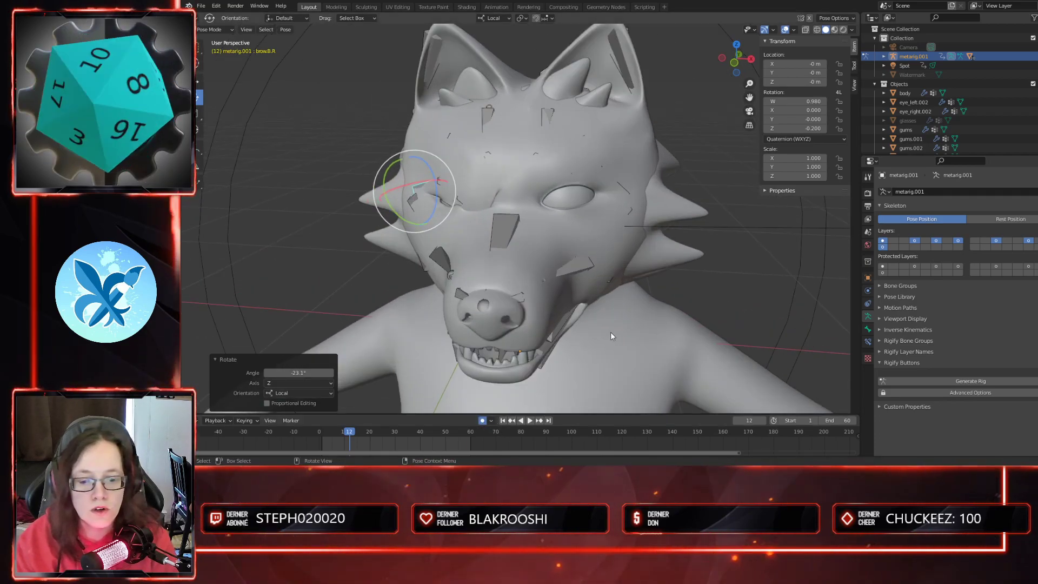
right_click(789, 111)
left_click(789, 107)
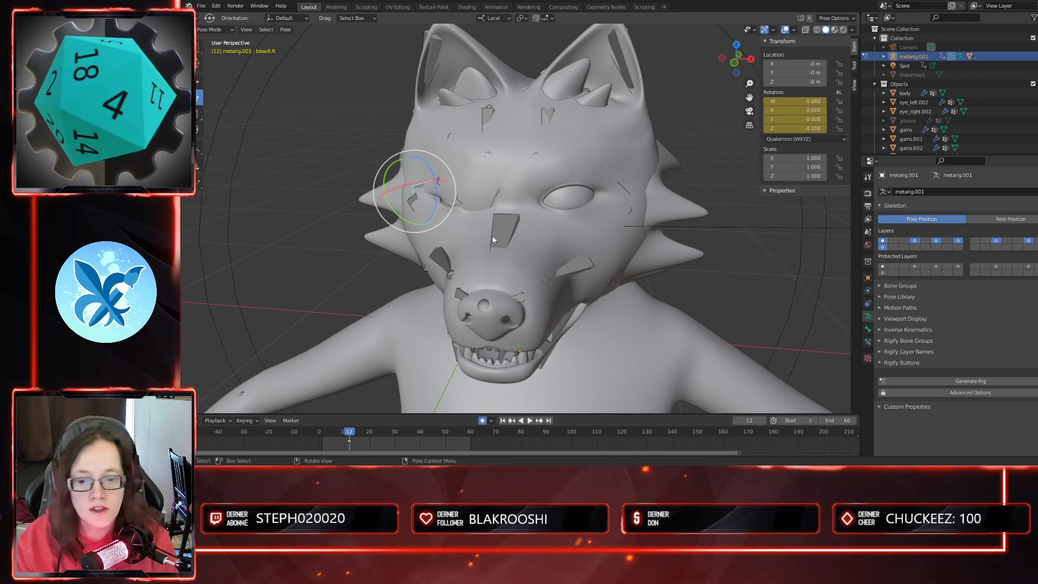
- Compare against the left outer brow bone's keyframes and keyframe the right outer brow bone's lowered rotation at frame 16
left_click(620, 189)
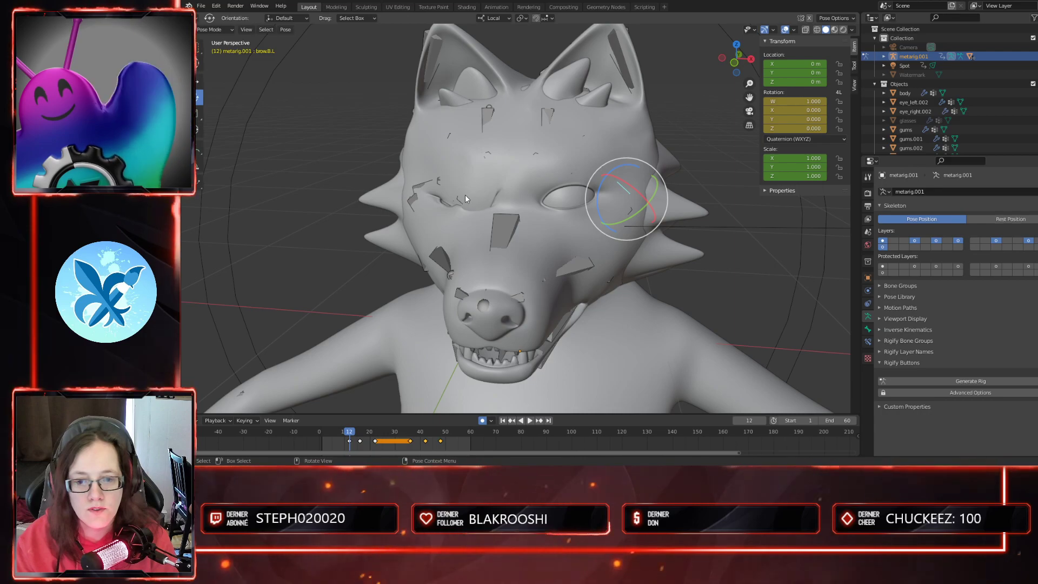
left_click(419, 183)
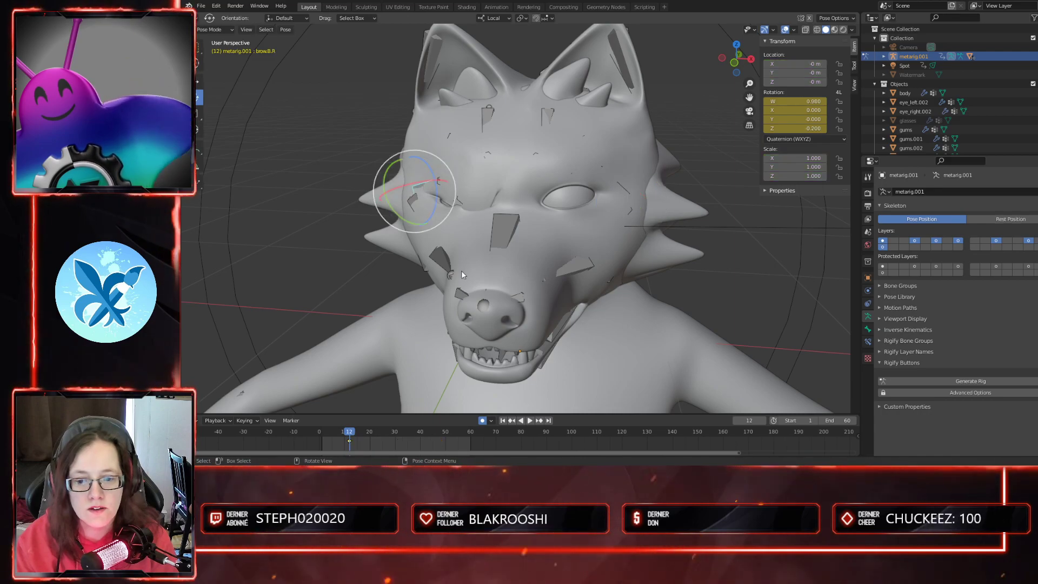
left_click(624, 192)
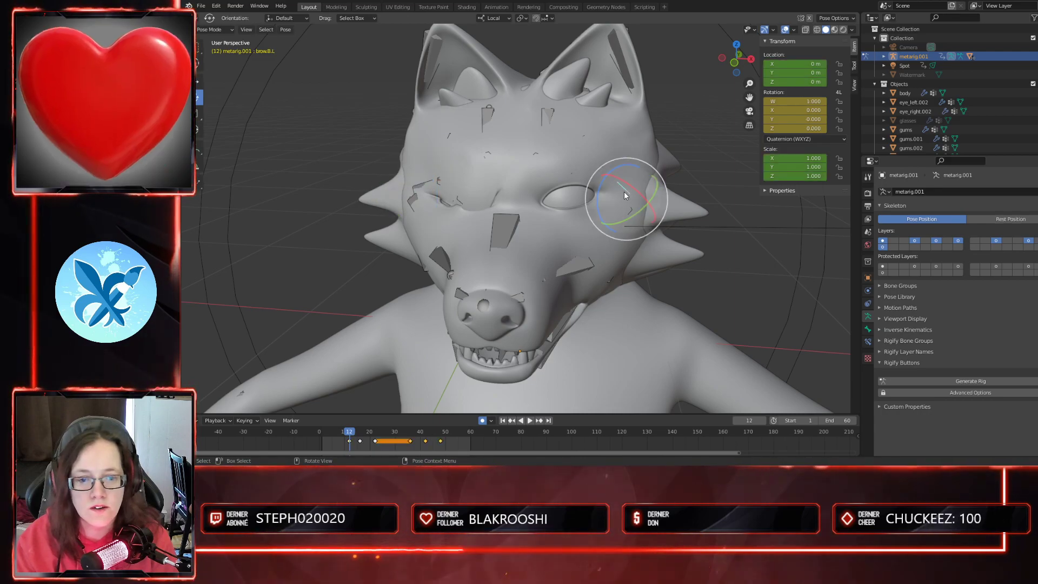
left_click(359, 432)
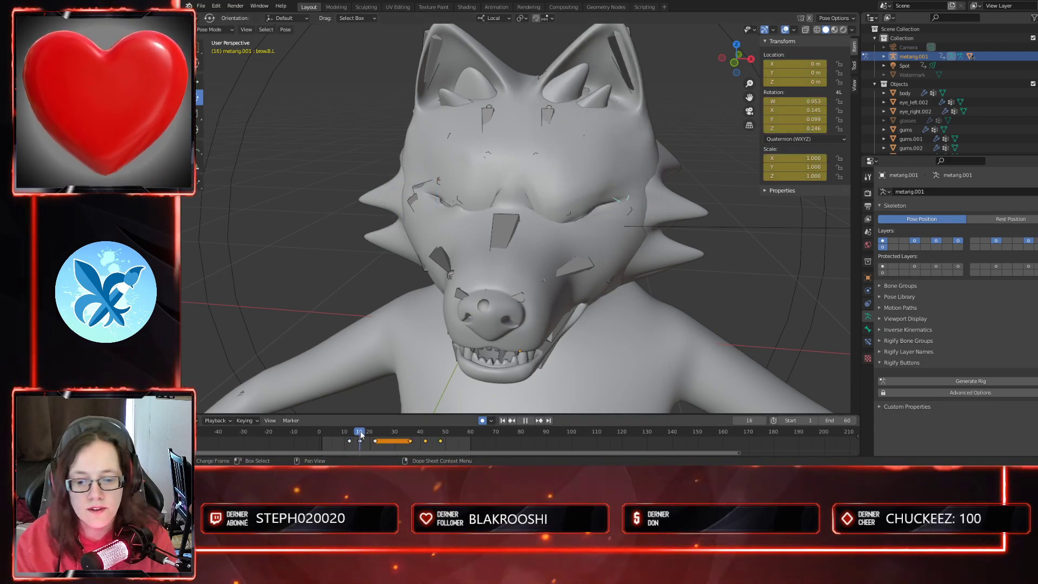
left_click(420, 186)
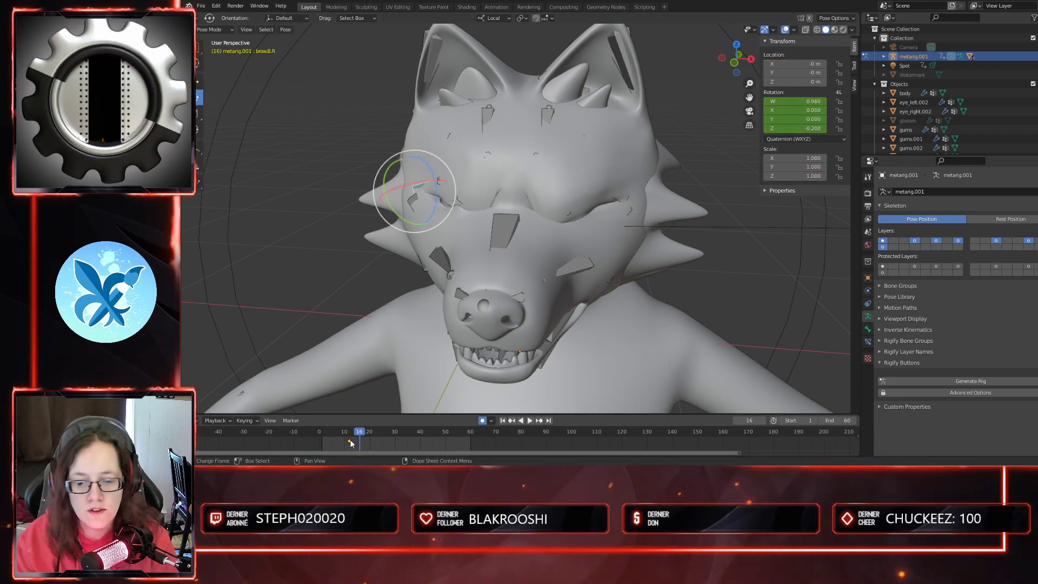
key("i")
- At frame 12, set the right outer brow bone's rotation to rest with W 1 and Z 0
left_click_drag(364, 432, 351, 434)
middle_click_drag(429, 288, 450, 291)
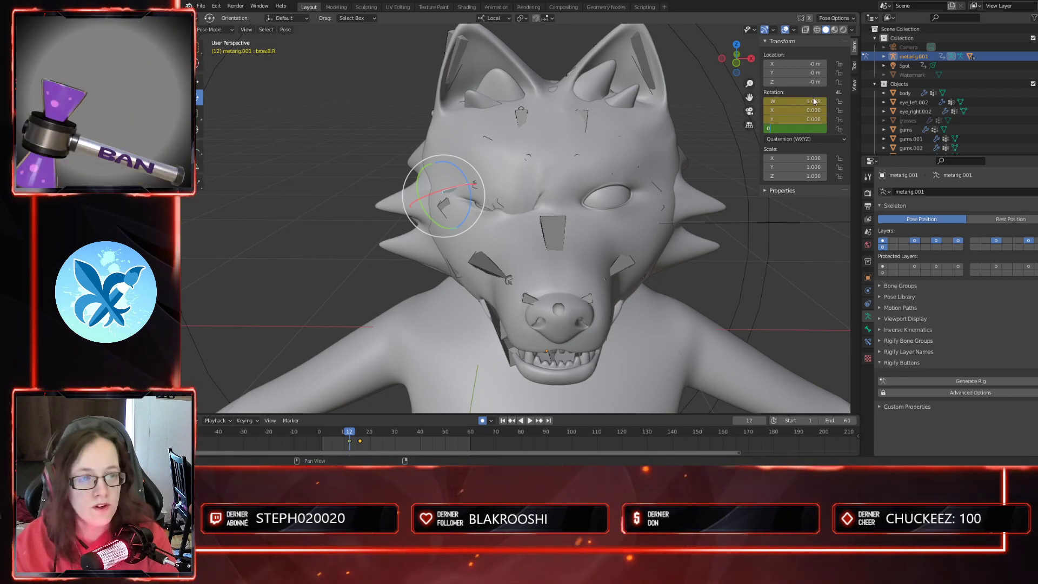
key("Return")
middle_click_drag(736, 167, 718, 224)
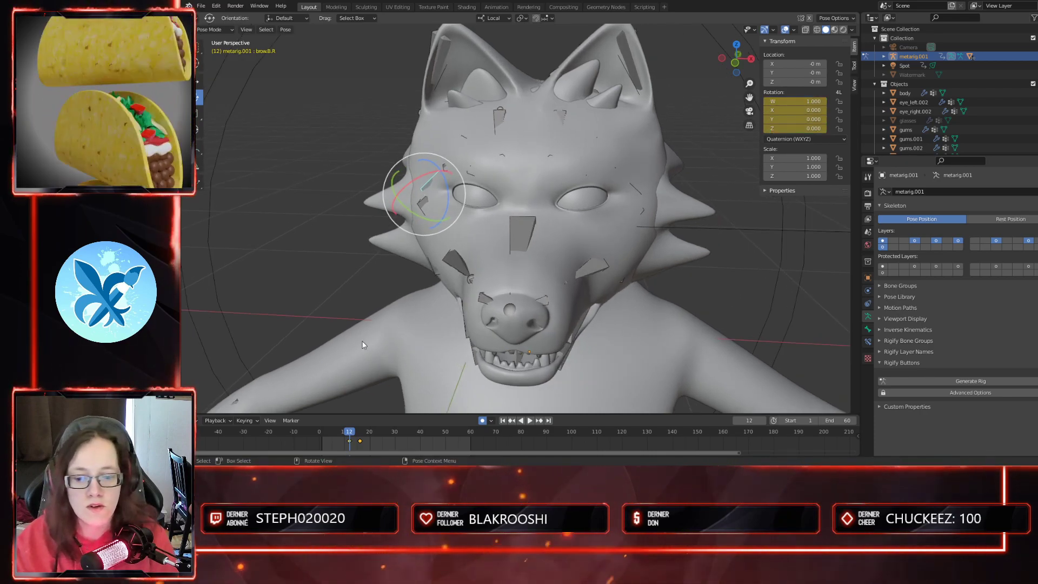
- Following the left brow's timing, keyframe the right outer brow bone's rest rotation at frame 22
left_click(634, 192)
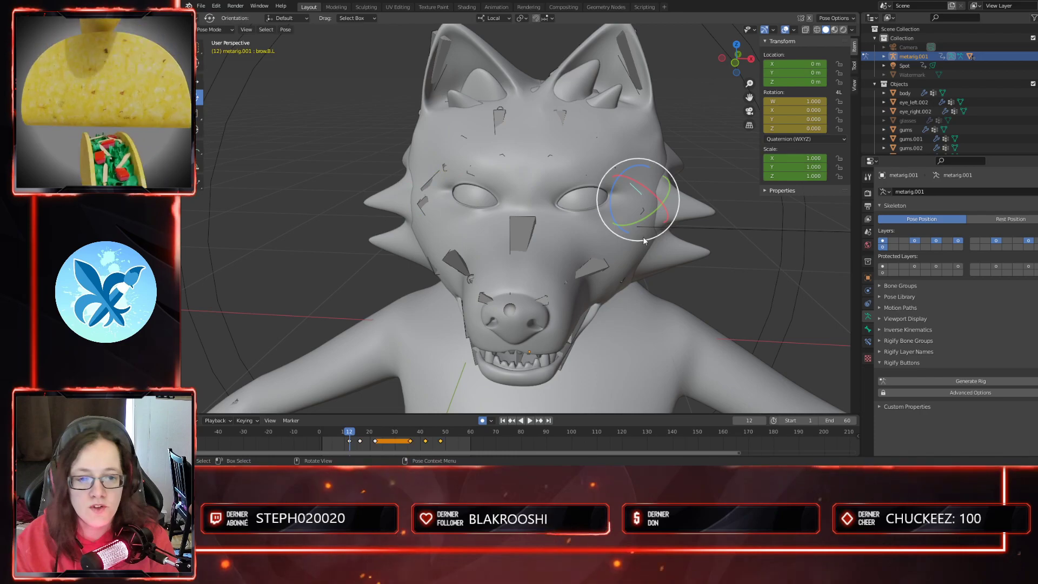
left_click_drag(374, 434, 375, 434)
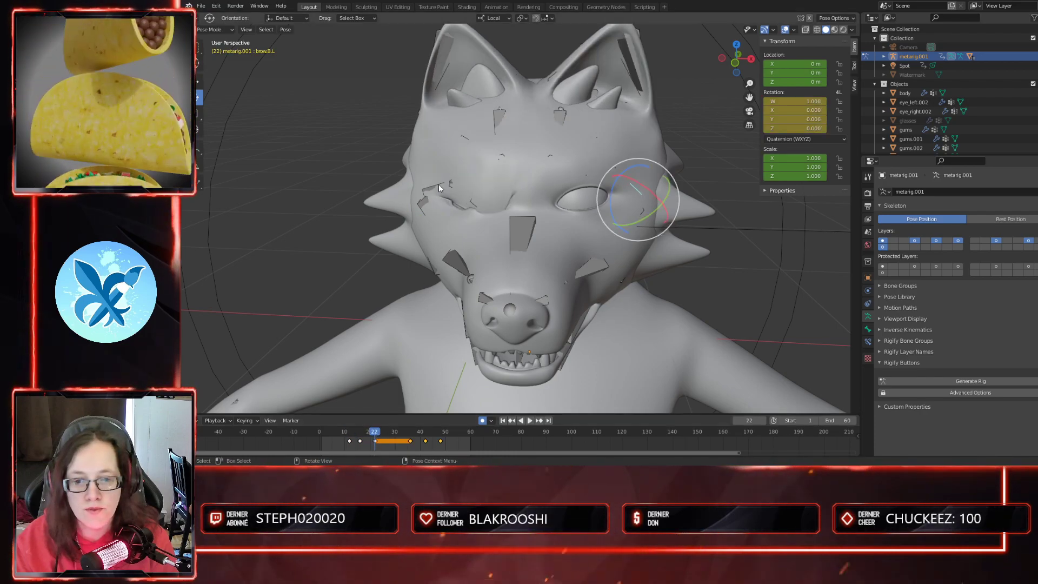
left_click(438, 189)
left_click(349, 441)
key("alt+r")
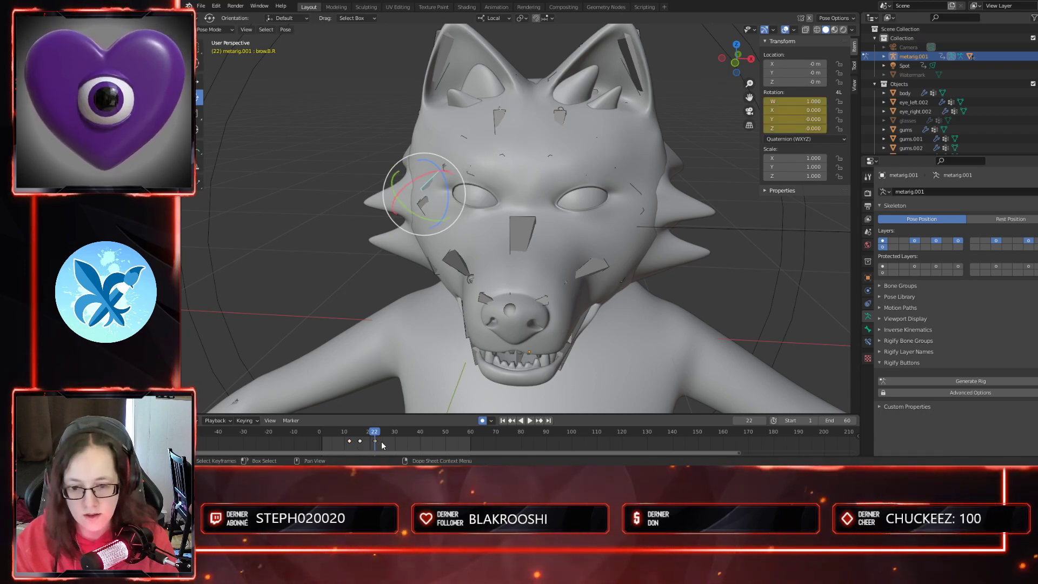
- Go to the left brow's frame 36 keyframe and key the right outer brow bone's rest rotation there
left_click(640, 194)
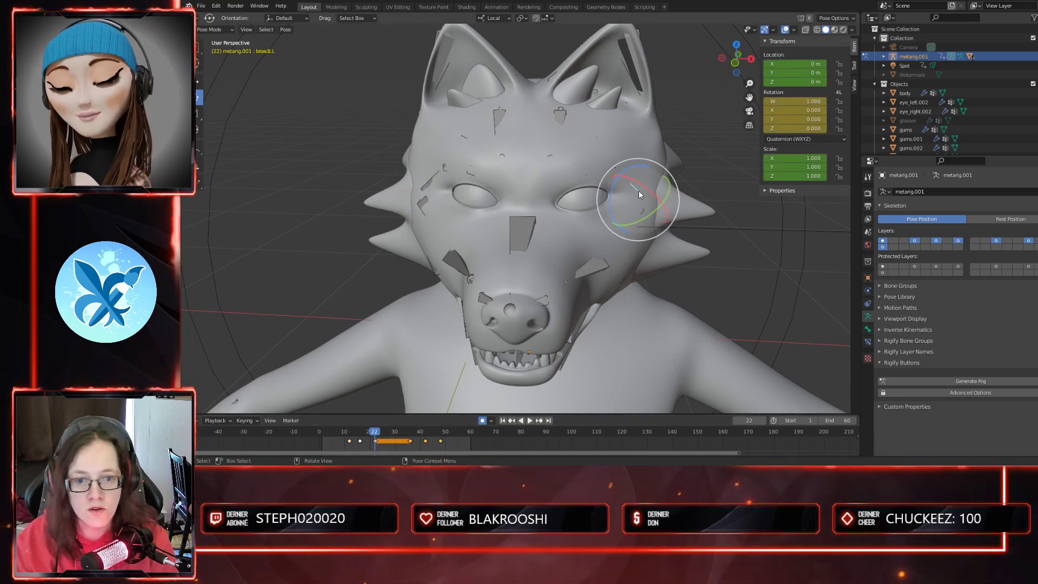
left_click(411, 431)
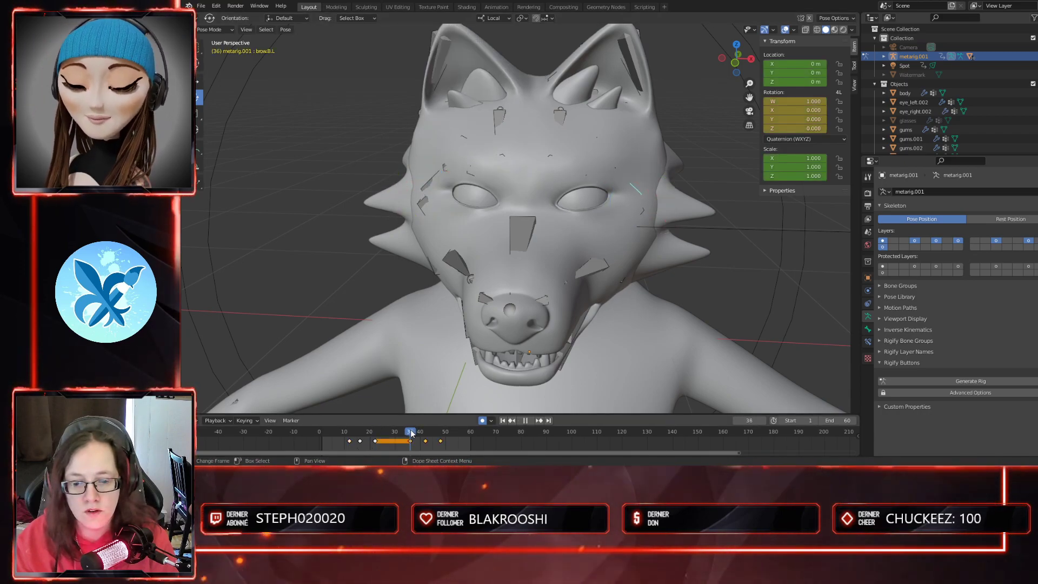
left_click(431, 182)
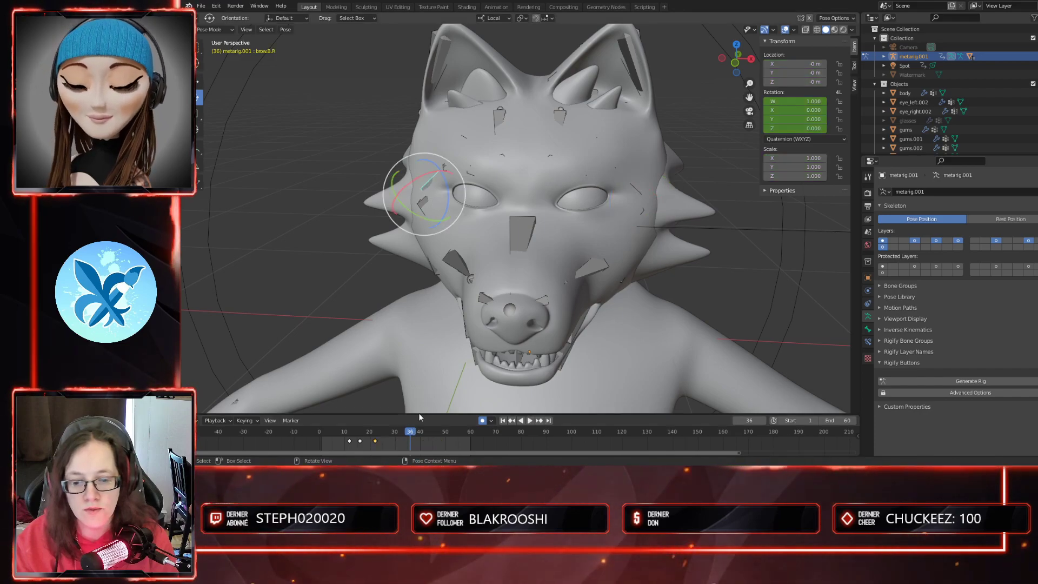
key("i")
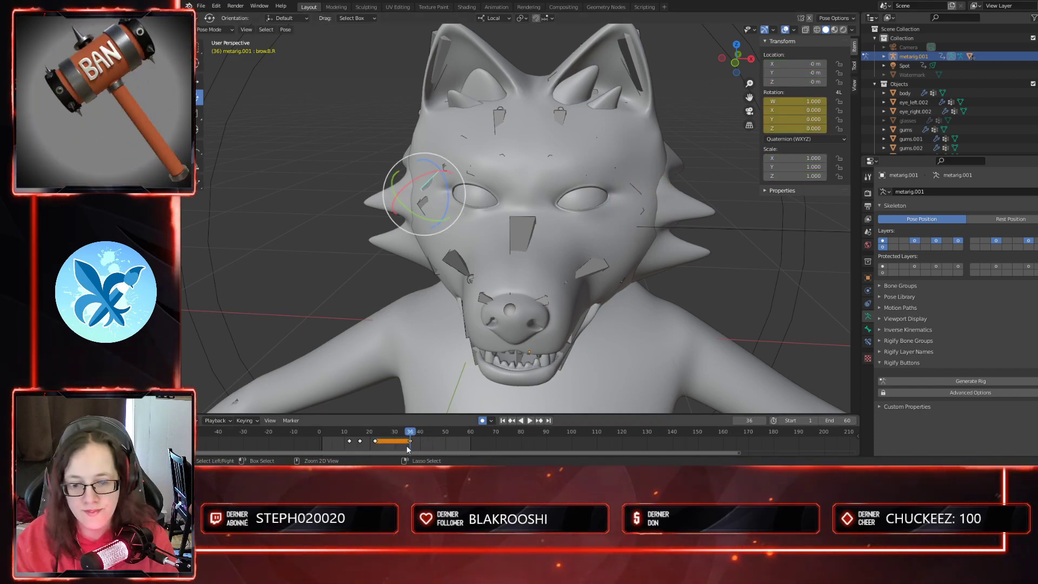
- Copy the right outer brow bone's lowered keyframe from frame 16 to frame 42, matching the left brow's second closing
left_click(634, 189)
key("space")
left_click(425, 434)
key("space")
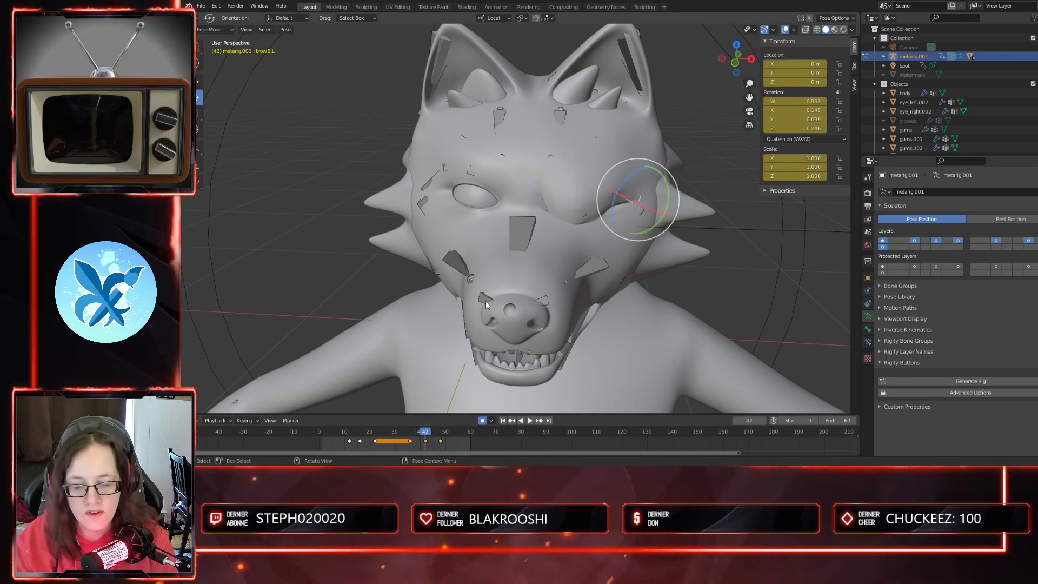
left_click(435, 185)
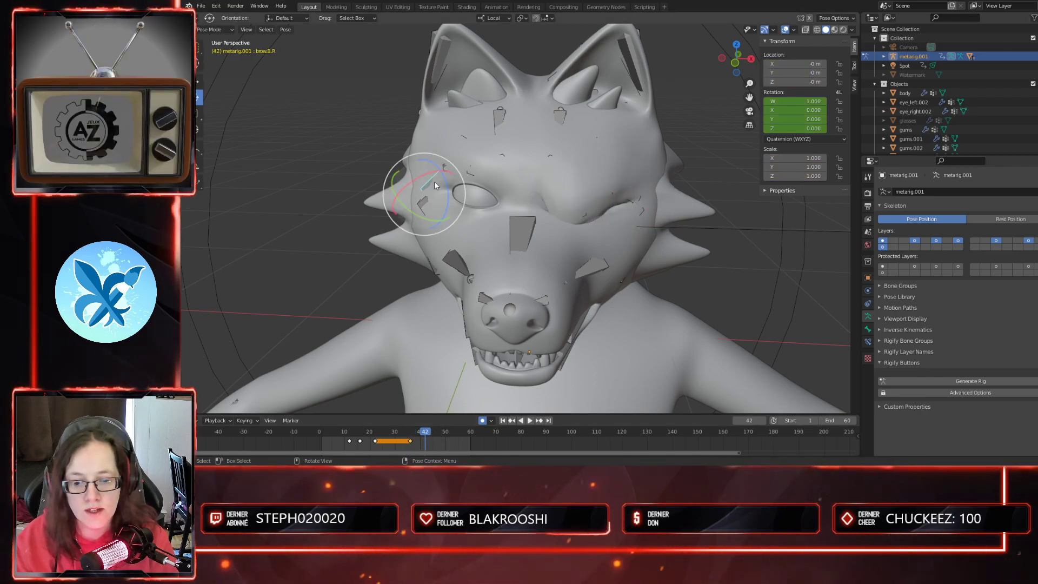
left_click(361, 441)
key("ctrl+c")
key("ctrl+v")
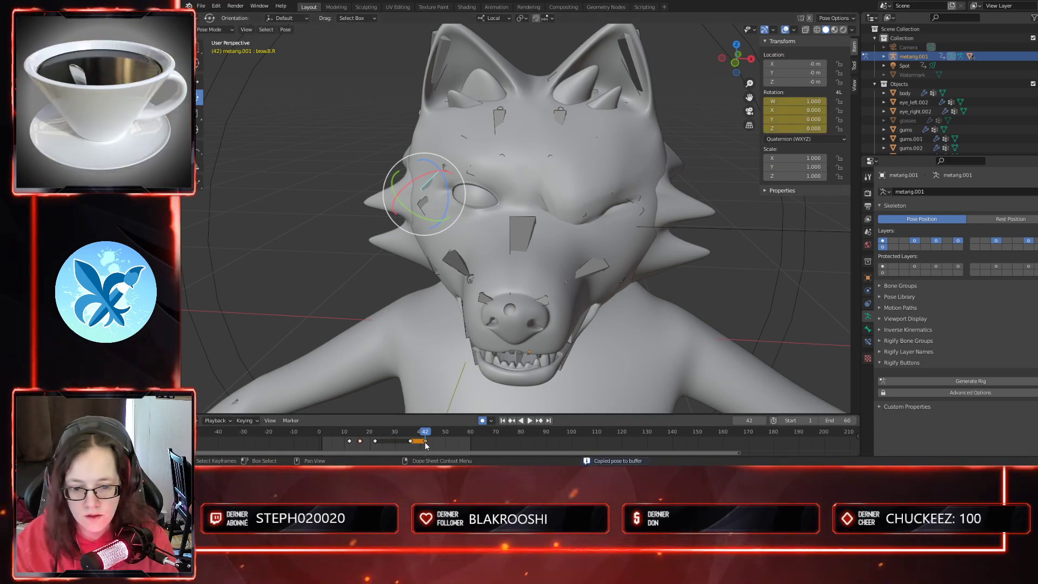
key("ctrl+z")
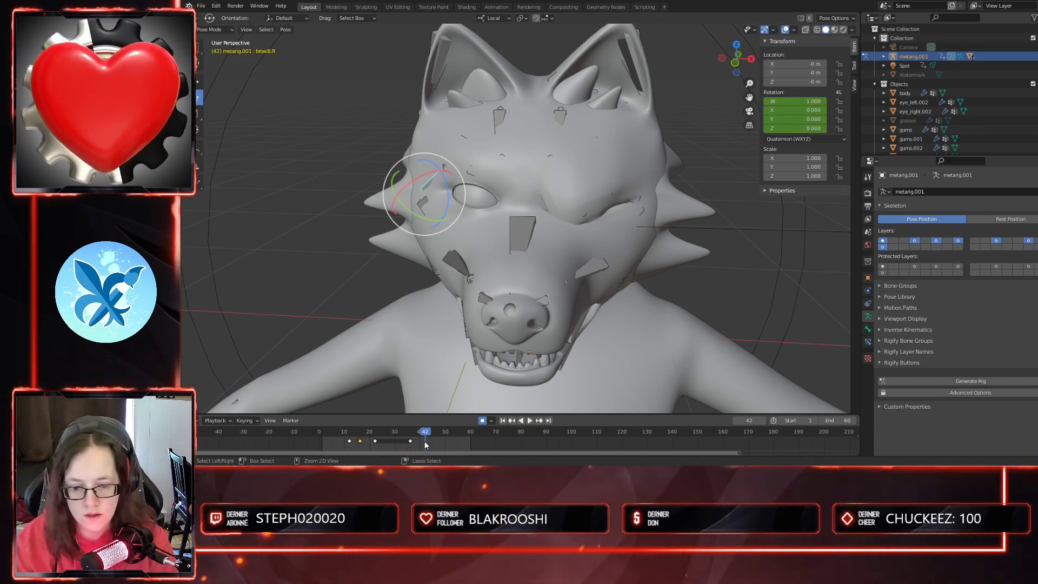
key("ctrl+v")
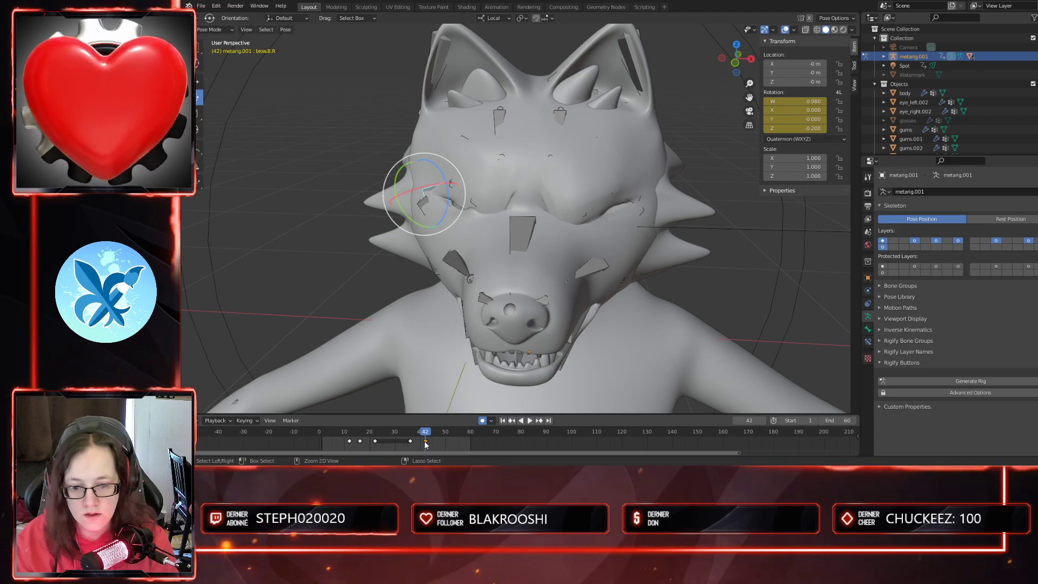
- Go to the left brow's last keyframe at frame 48 and copy the right outer brow bone's frame 36 rest keyframe there
left_click(628, 197)
key("space")
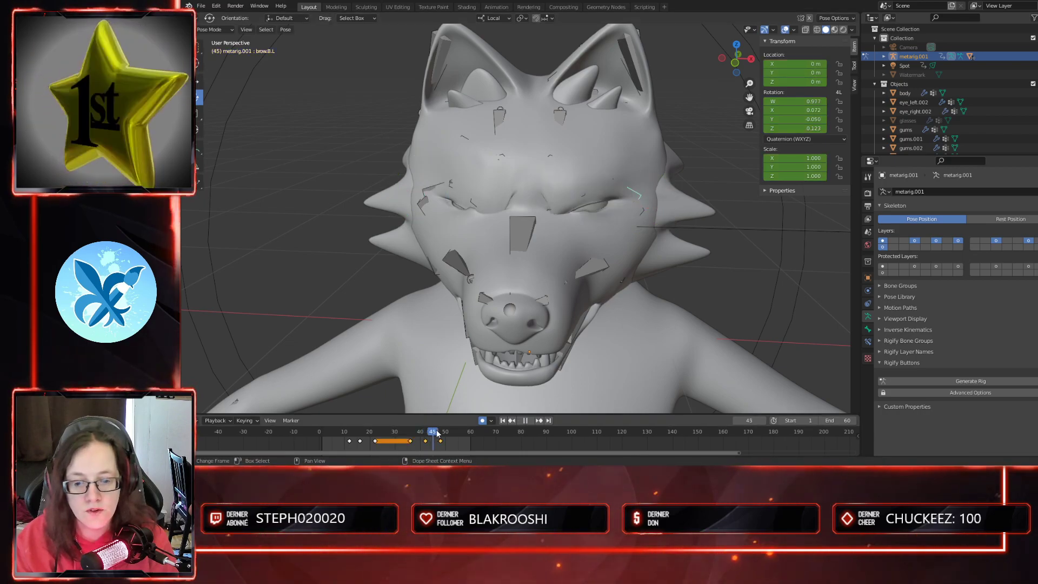
key("space")
key("alt+r")
left_click(432, 186)
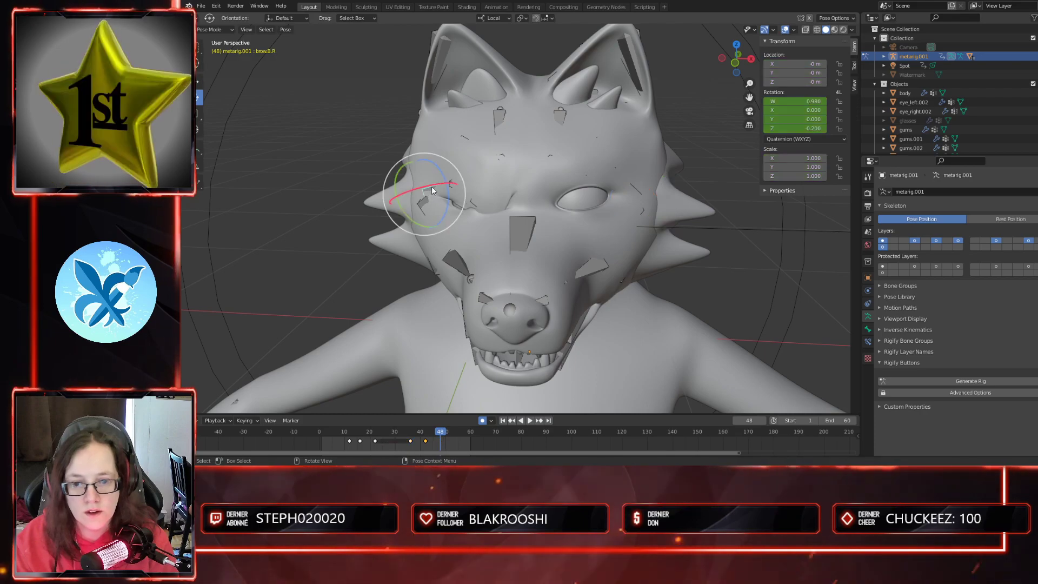
left_click(410, 441)
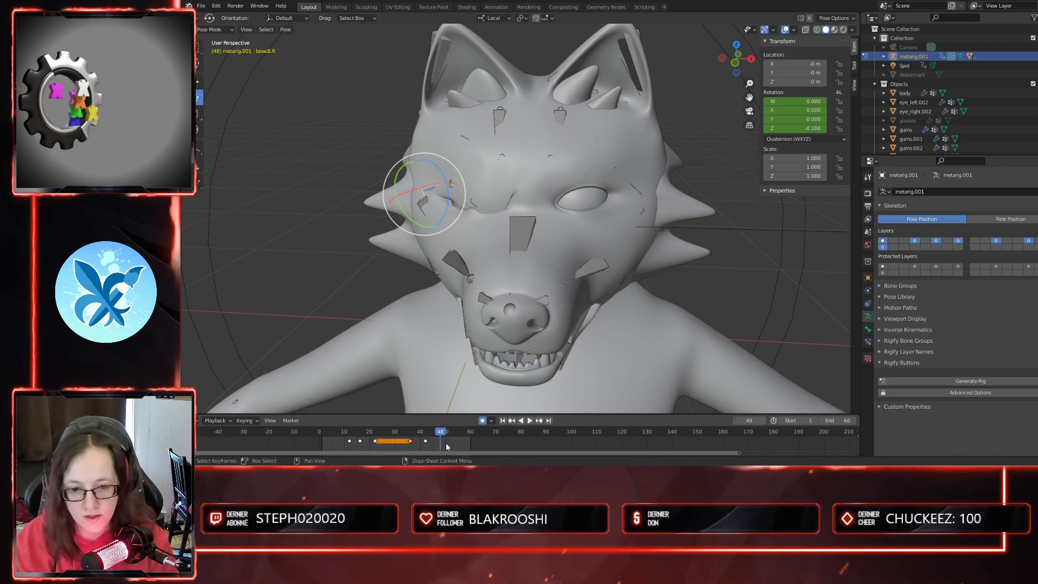
key("ctrl+v")
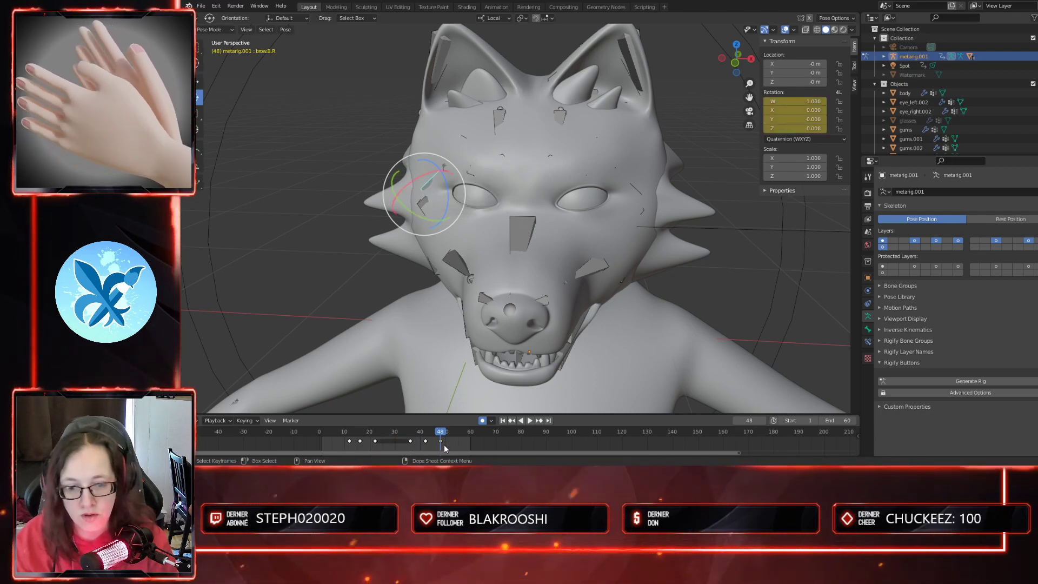
- Move back to frame 4 and set all of the right outer brow bone's keyframes to linear interpolation
left_click_drag(441, 431, 335, 444)
key("space")
left_click_drag(452, 441, 452, 441)
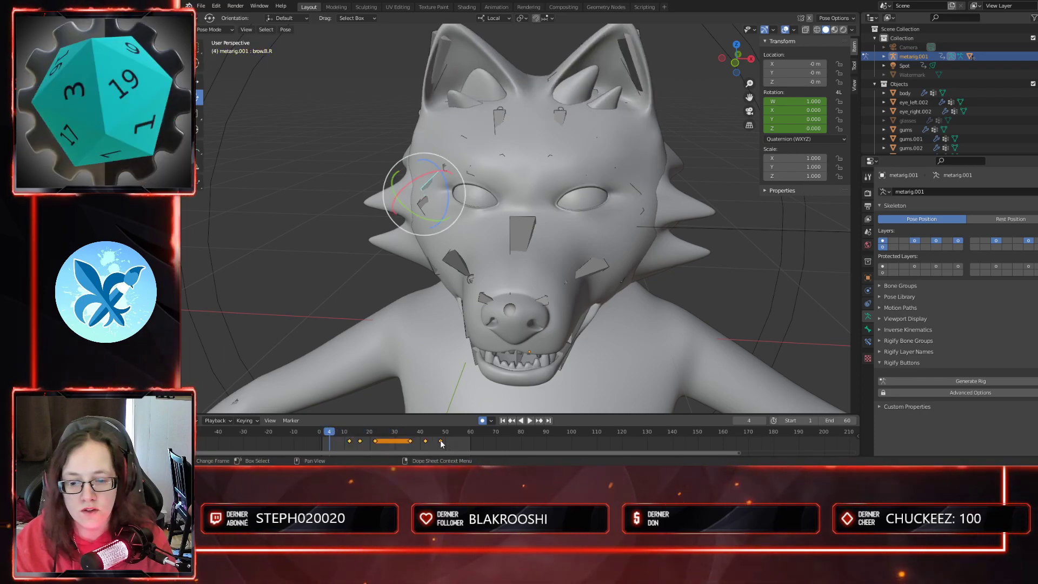
right_click(422, 441)
mouse_move(433, 391)
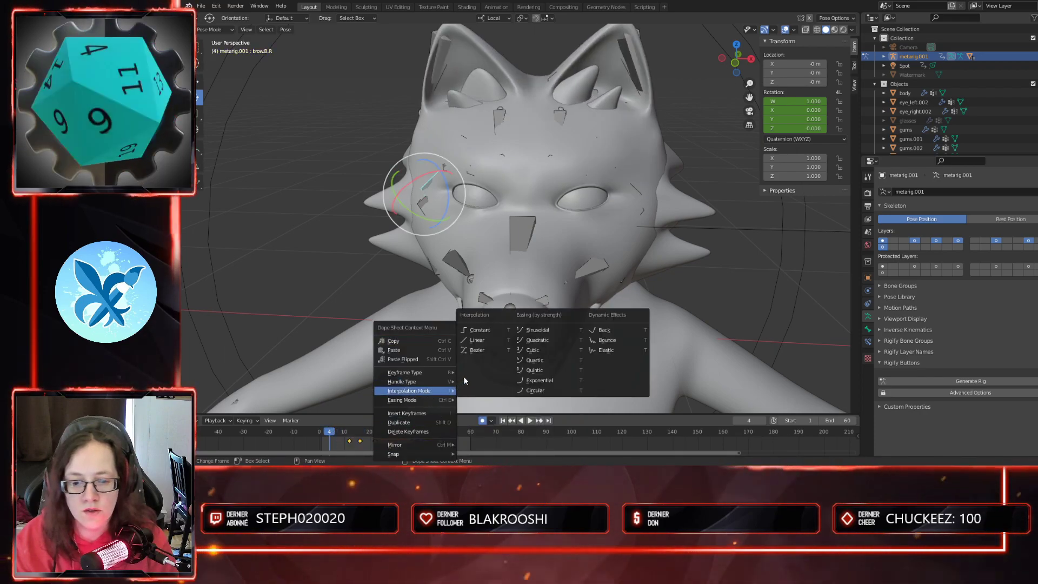
left_click(481, 341)
- Select the left outer brow bone and set all of its keyframes to linear interpolation
left_click(631, 185)
left_click_drag(408, 442, 449, 443)
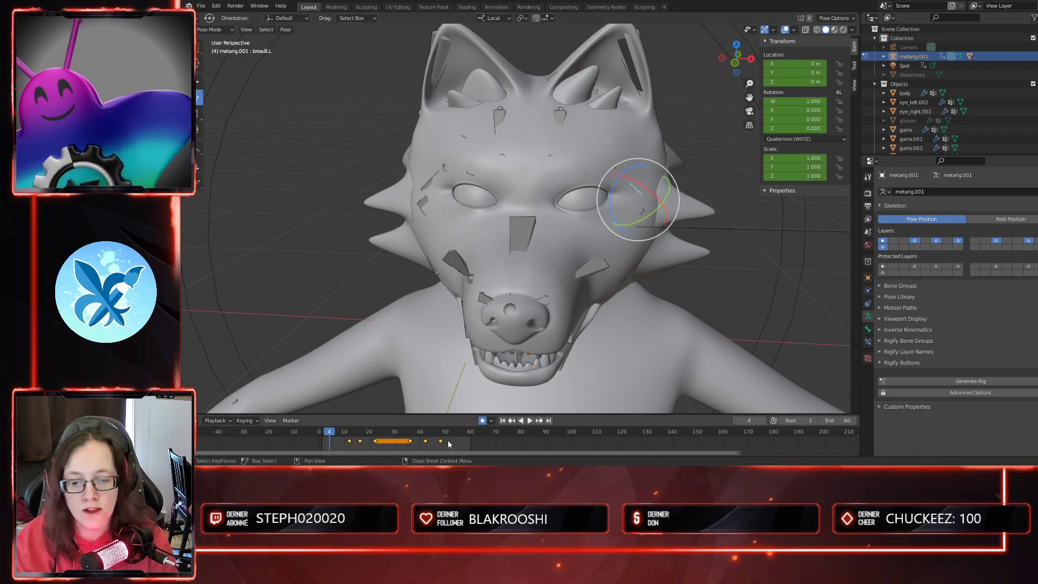
right_click(441, 444)
mouse_move(431, 394)
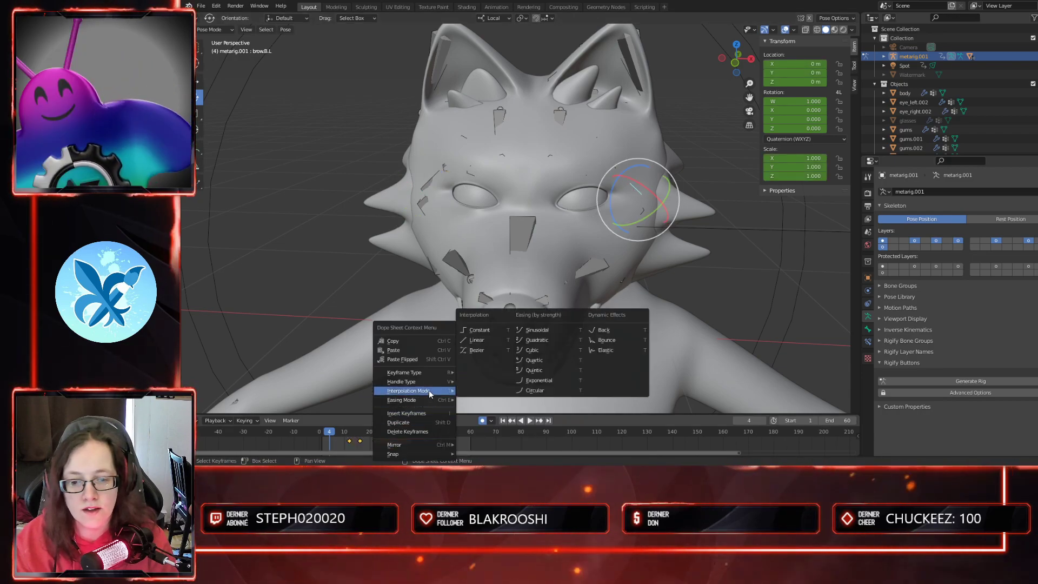
left_click(485, 340)
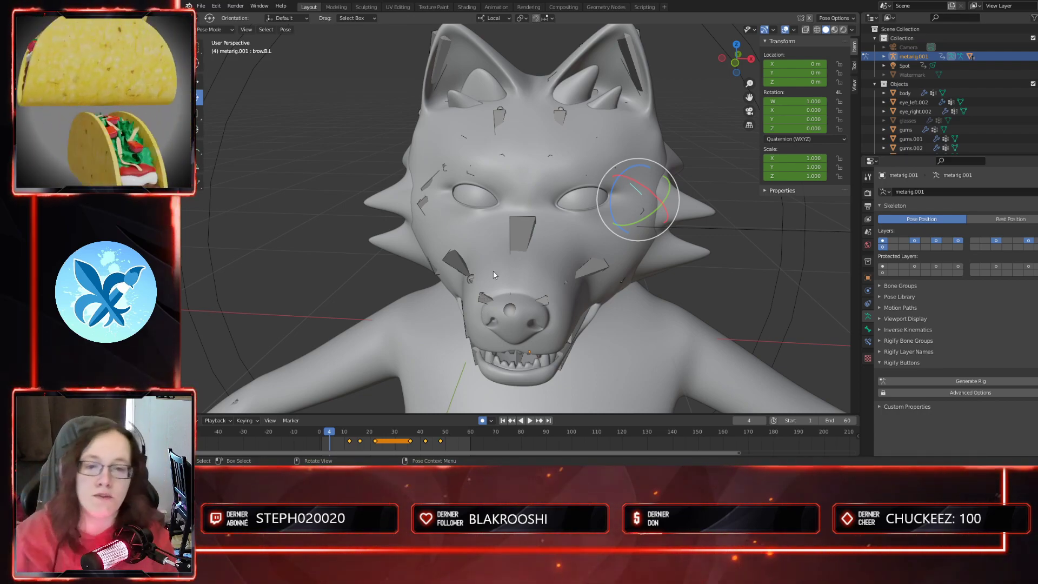
- Play back the blink animation and scrub to the first eye closing around frame 17
key("space")
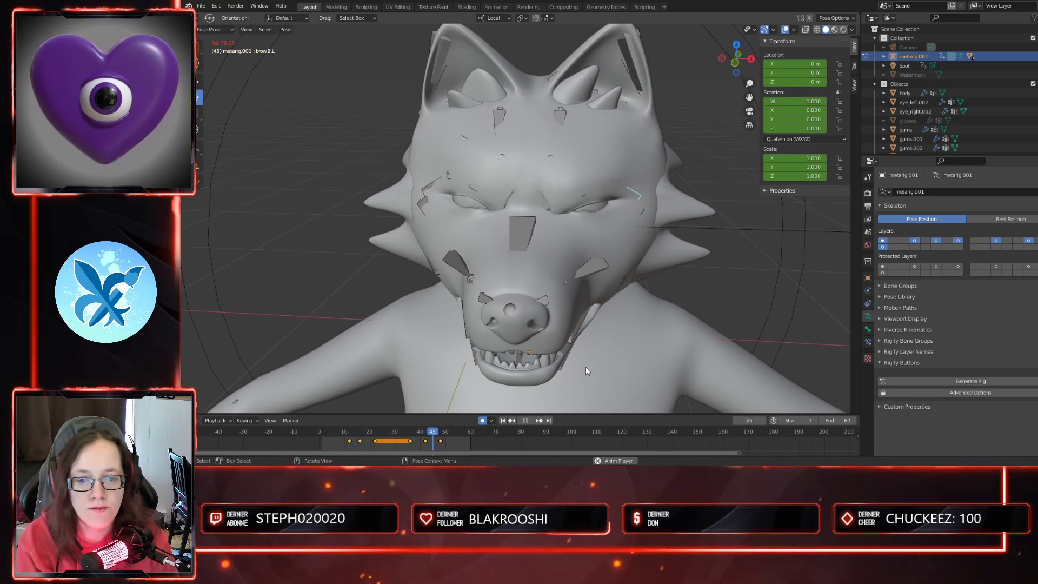
key("space")
middle_click_drag(583, 363, 595, 335)
left_click_drag(367, 433, 360, 434)
key("space")
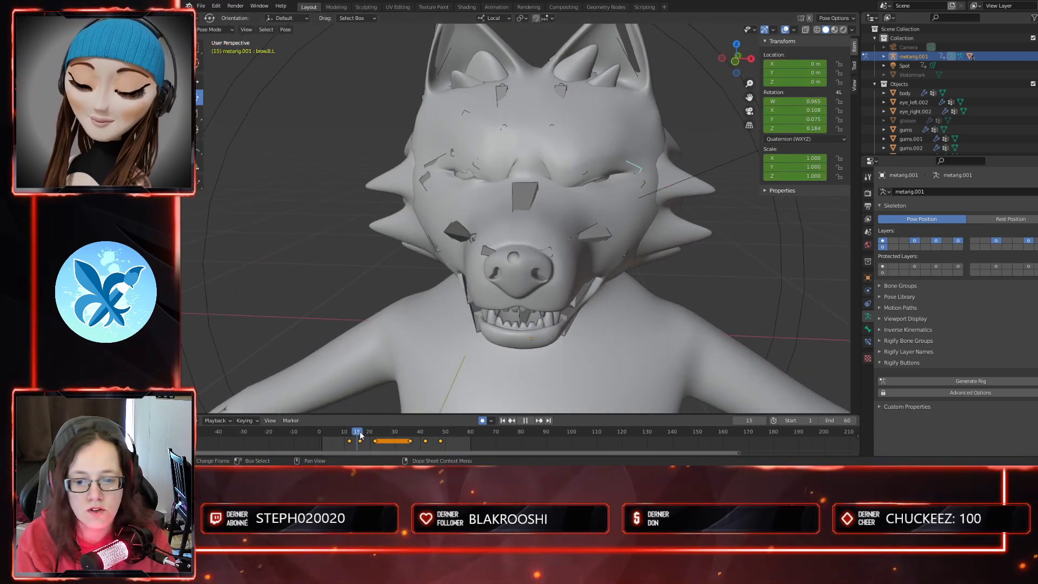
key("space")
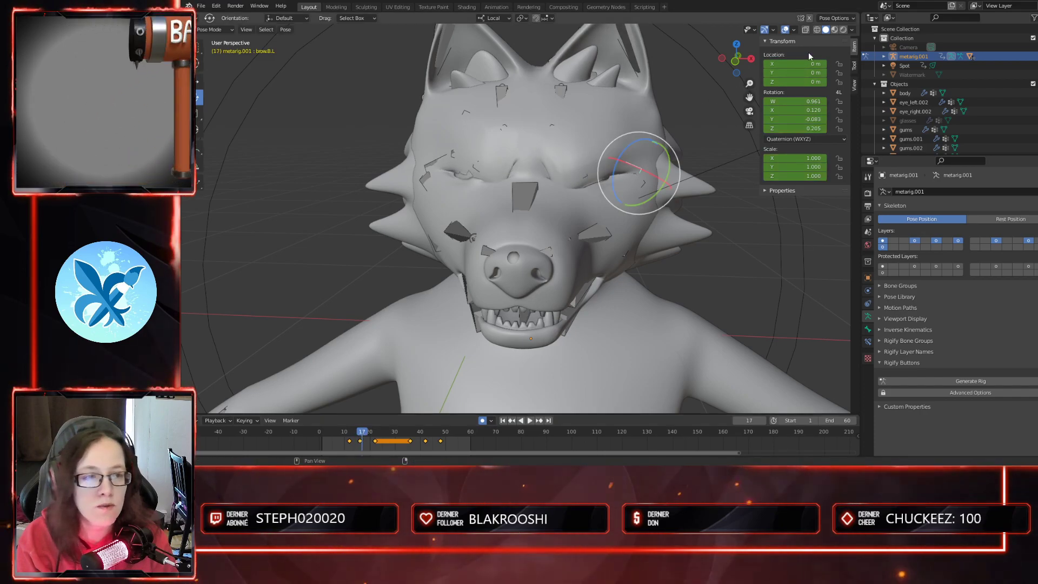
- Preview the wolf's closed eyes in rendered shading at frame 16
left_click(843, 29)
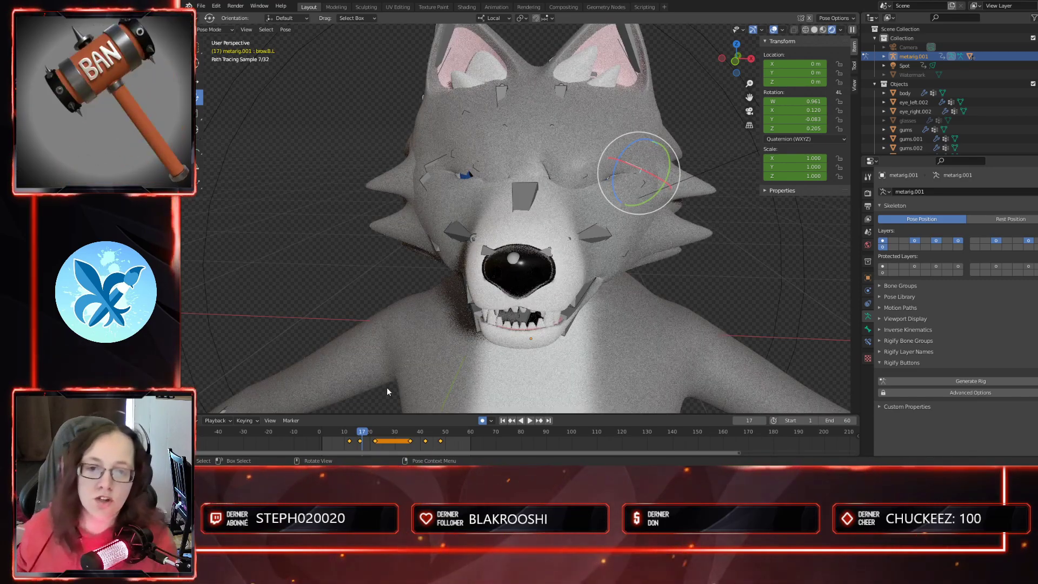
key("space")
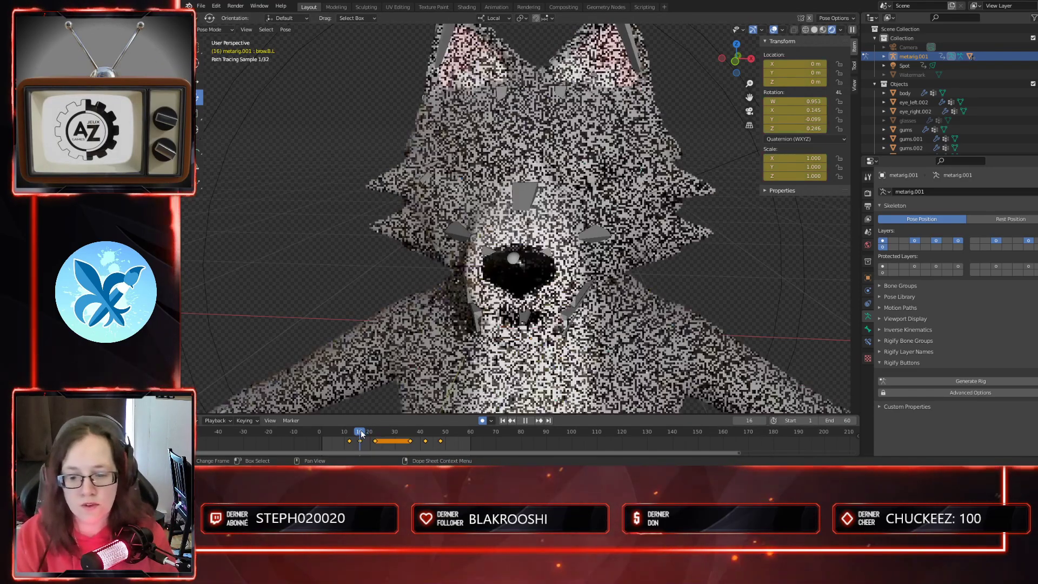
key("space")
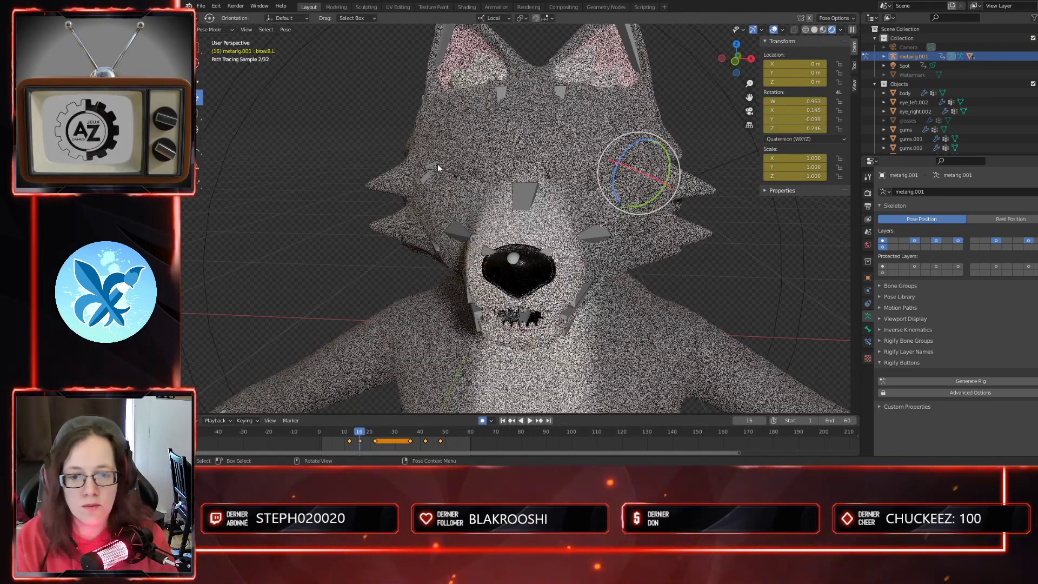
- Return to solid shading and rotate the right outer brow bone about -2.5° around its local Z axis at frame 16
left_click(438, 169)
left_click(815, 30)
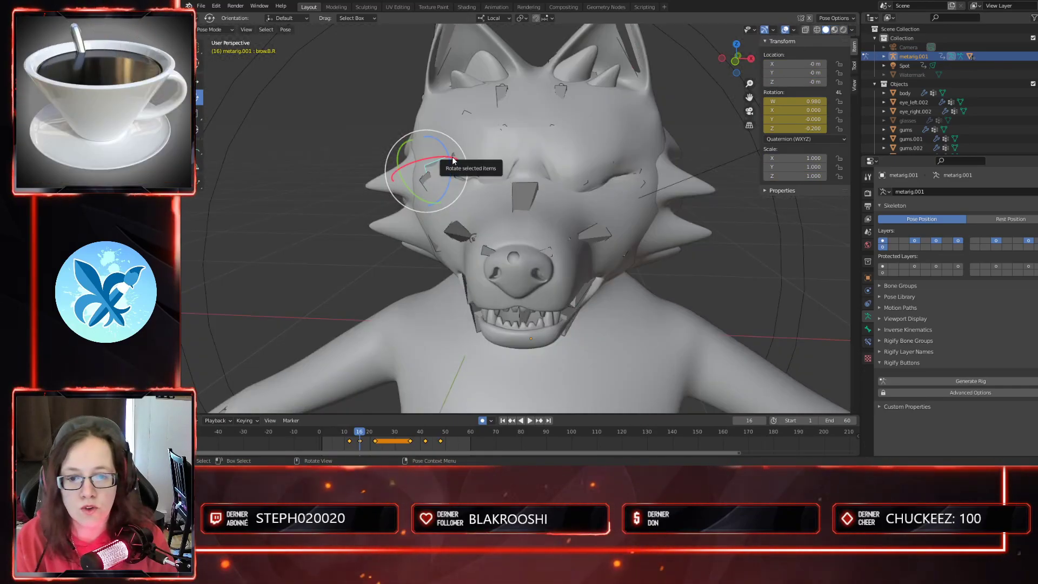
left_click_drag(453, 160, 452, 169)
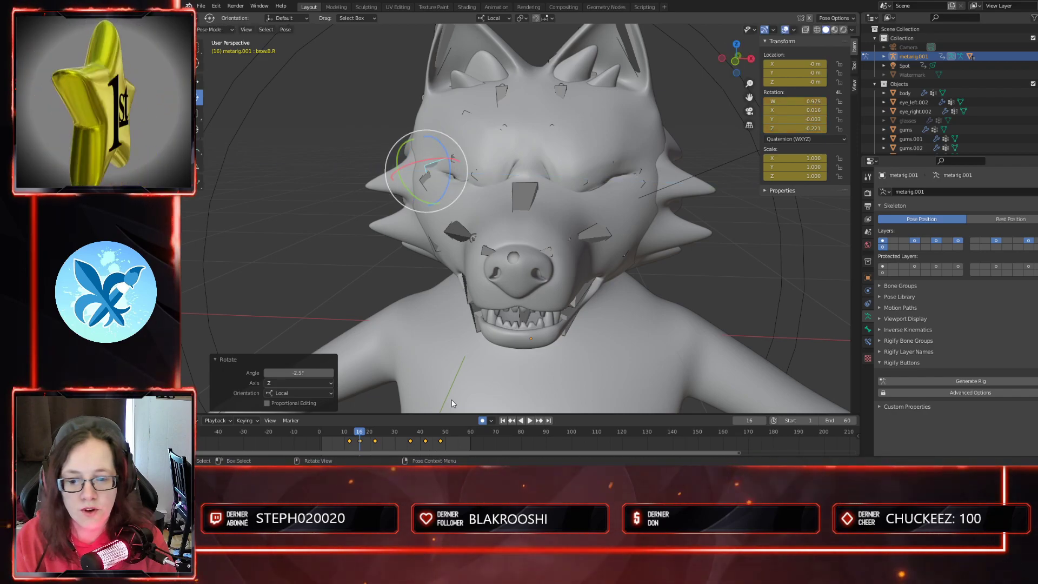
- Replace the right outer brow bone's frame 42 keyframe with a copy of its adjusted frame 16 keyframe
key("space")
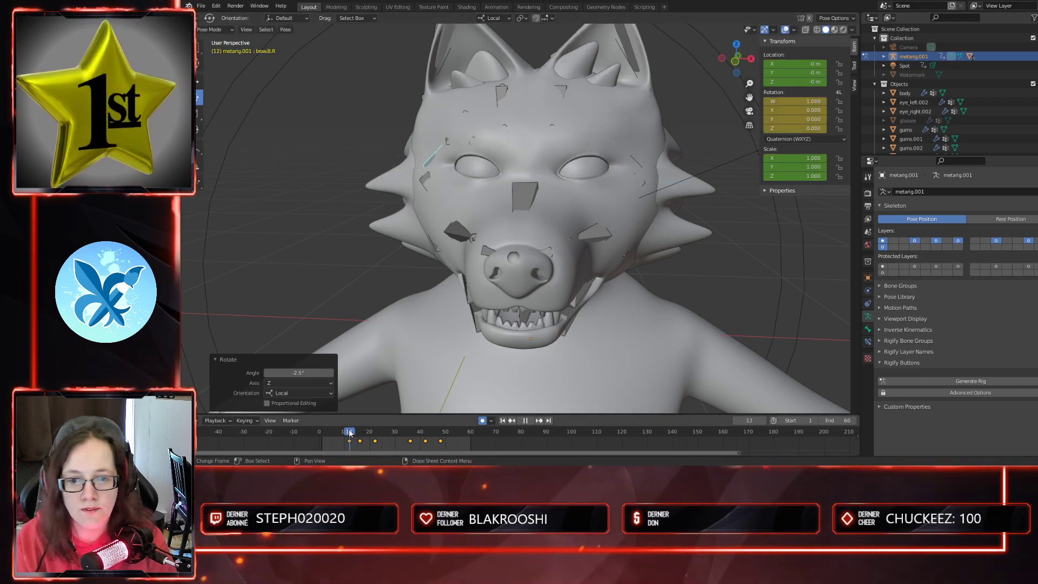
left_click_drag(355, 432, 360, 429)
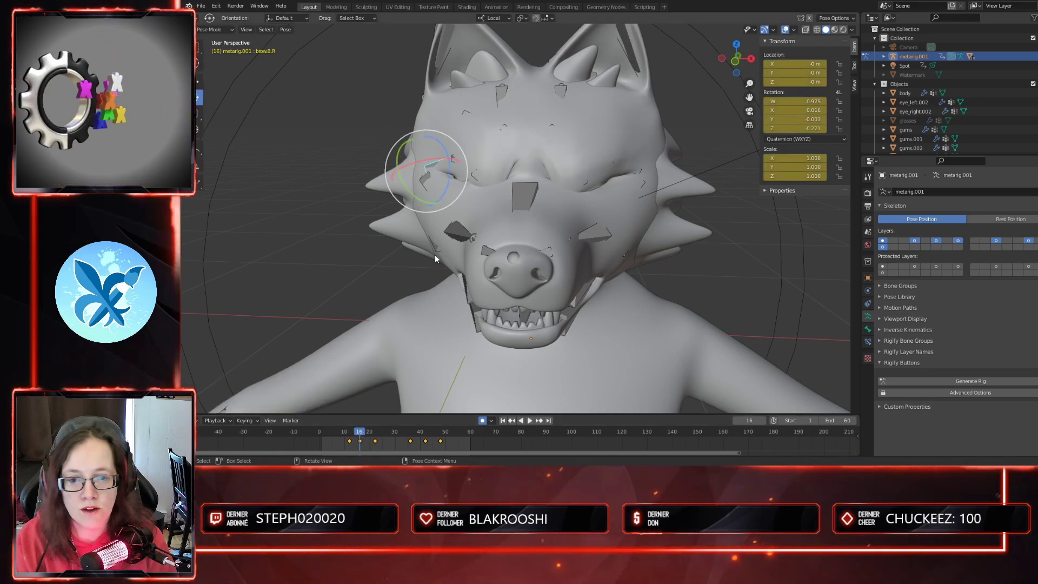
left_click_drag(425, 432, 425, 435)
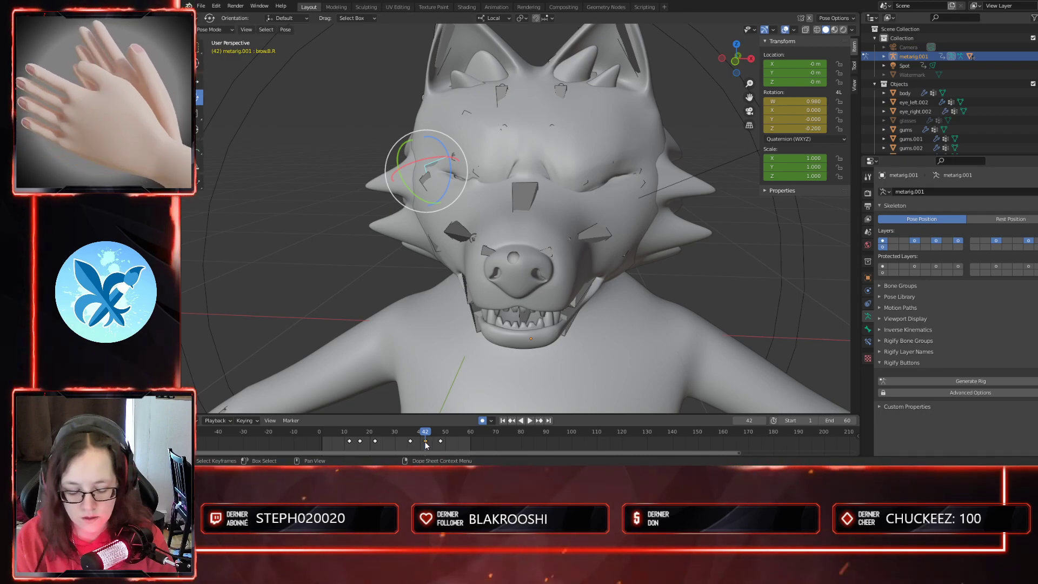
key("Delete")
key("ctrl+v")
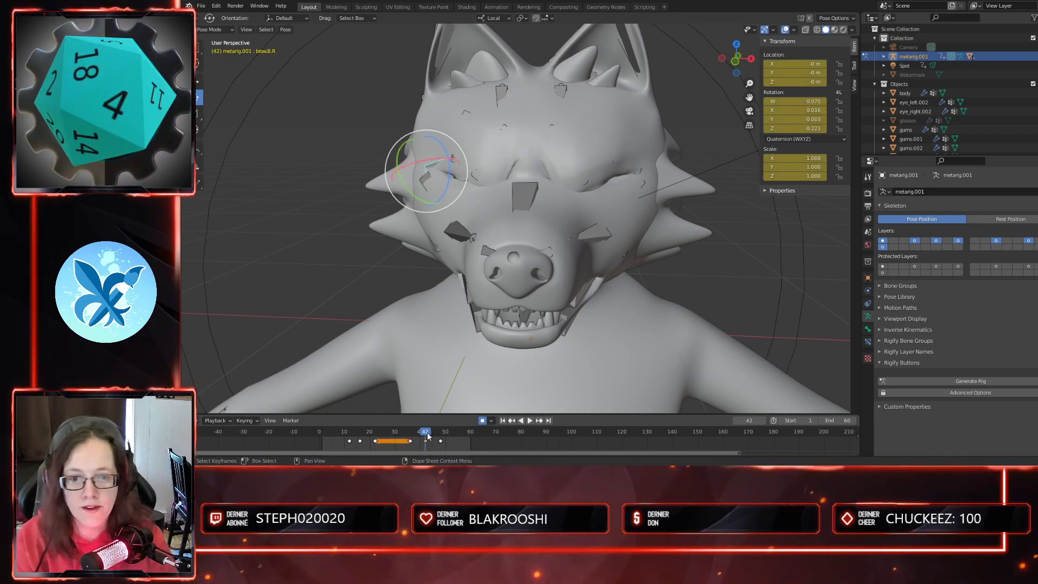
- Scrub through the blink and compare both closed eyes up close at frame 16
left_click_drag(428, 434, 340, 434)
key("space")
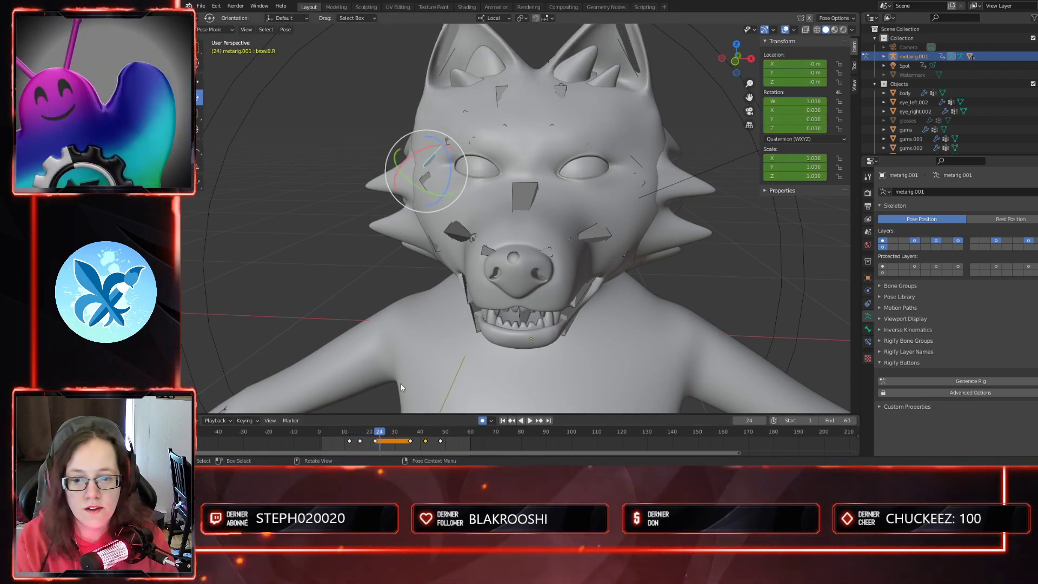
left_click_drag(379, 435, 360, 437)
middle_click_drag(432, 338, 457, 329)
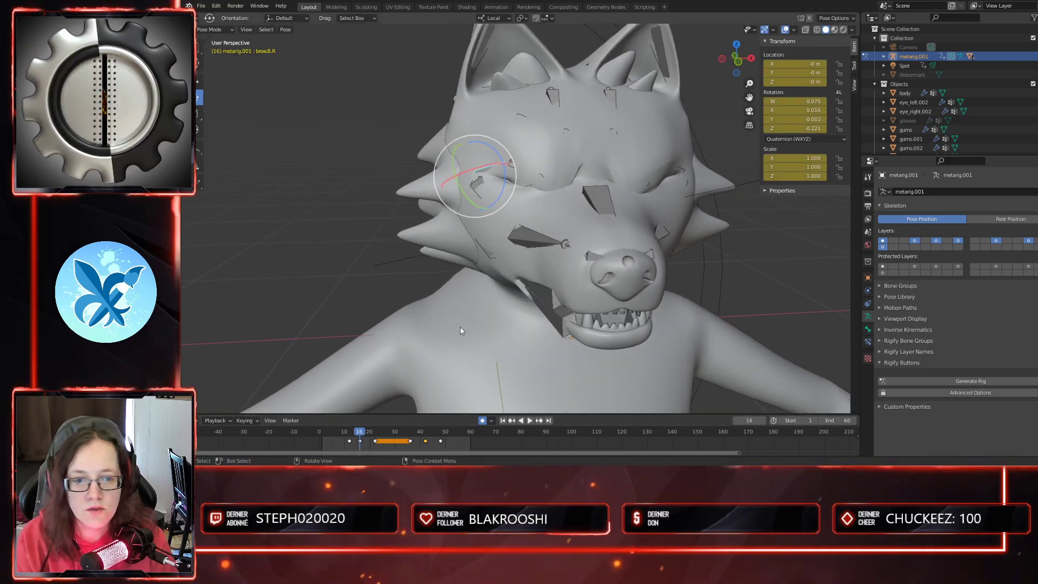
scroll(502, 250, "up", 2)
middle_click_drag(574, 252, 514, 320, "shift")
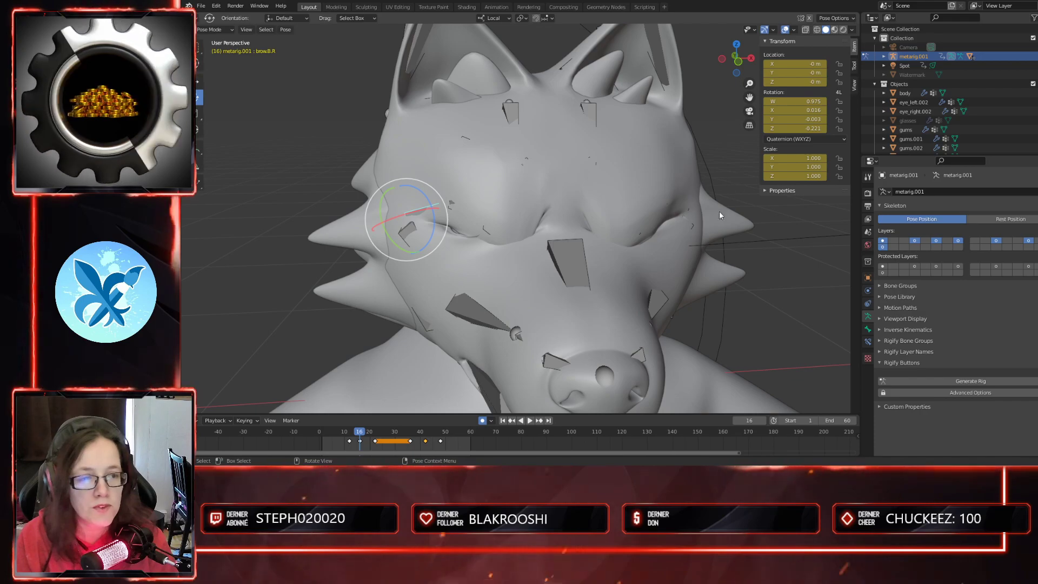
- Try giving the right outer brow bone the left brow bone's X rotation value of 0.145 at frame 16, and undo it
left_click(683, 207)
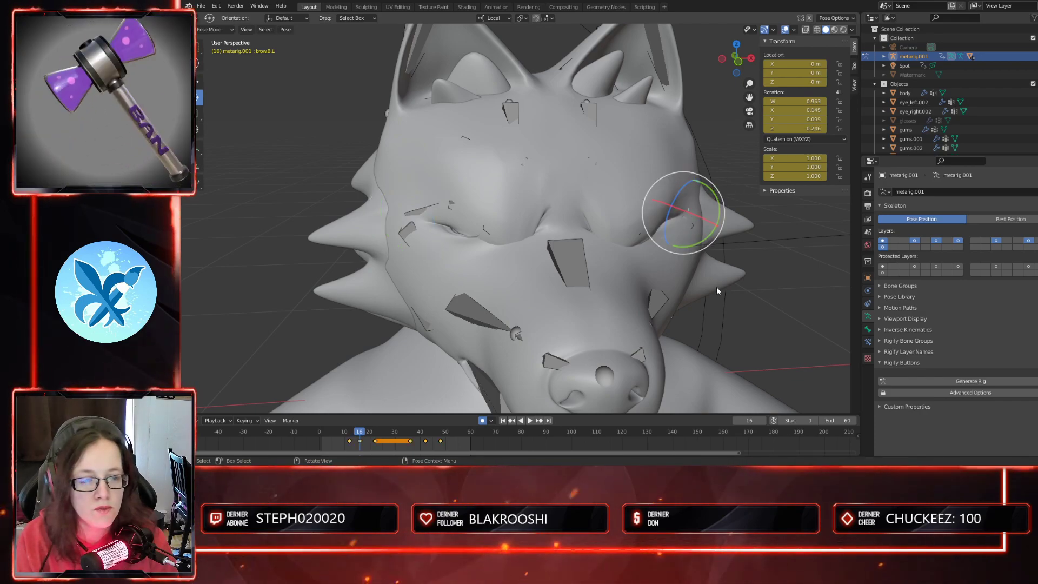
middle_click_drag(717, 291, 700, 293)
left_click(787, 110)
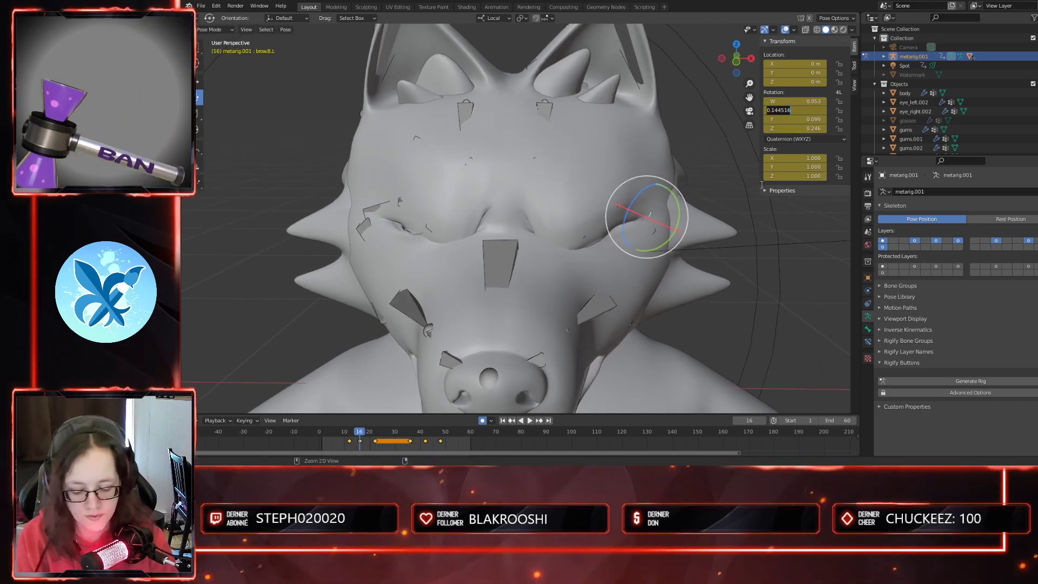
left_click(384, 206)
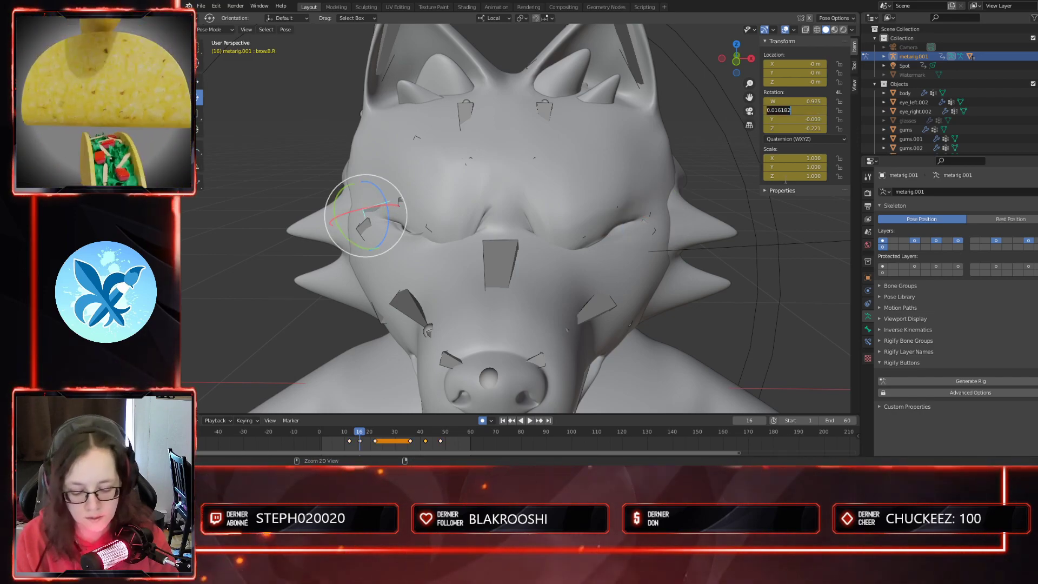
key("Return")
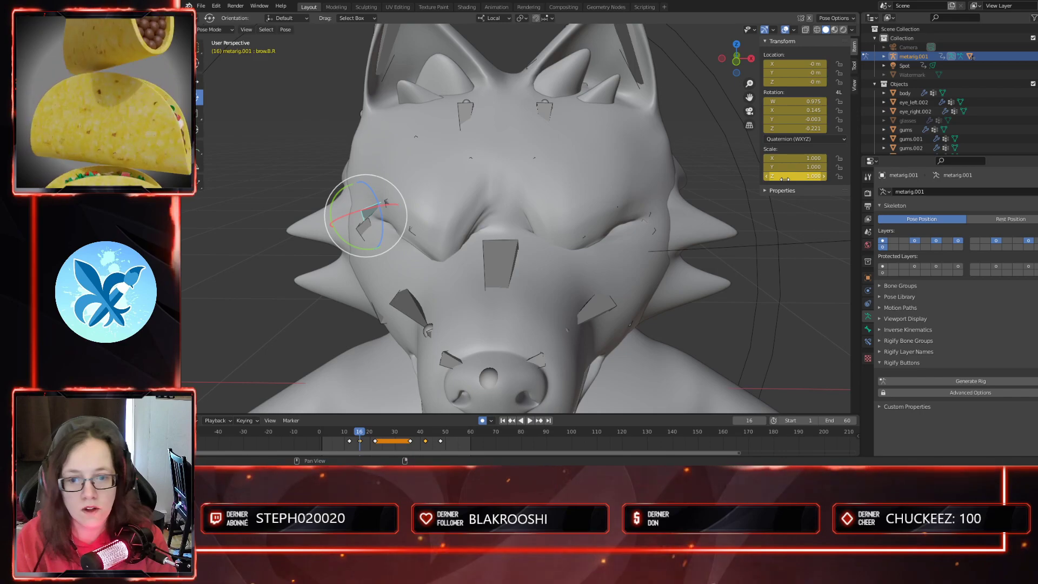
key("ctrl+z")
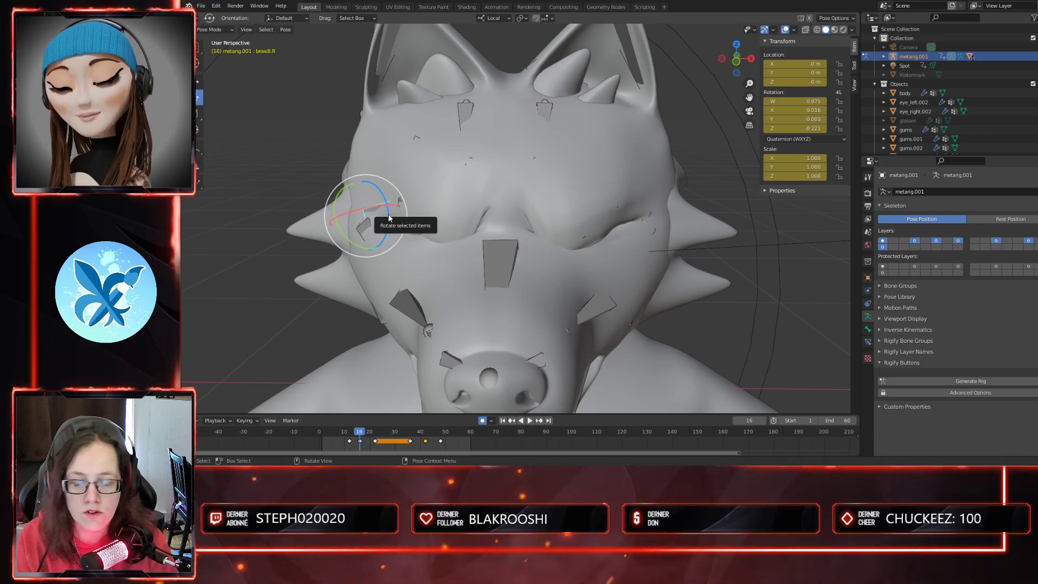
- Rotate the right outer brow bone about -1.12° around local Z at frame 16 and replace its frame 42 keyframe with a copy of this pose
left_click_drag(389, 214, 388, 219)
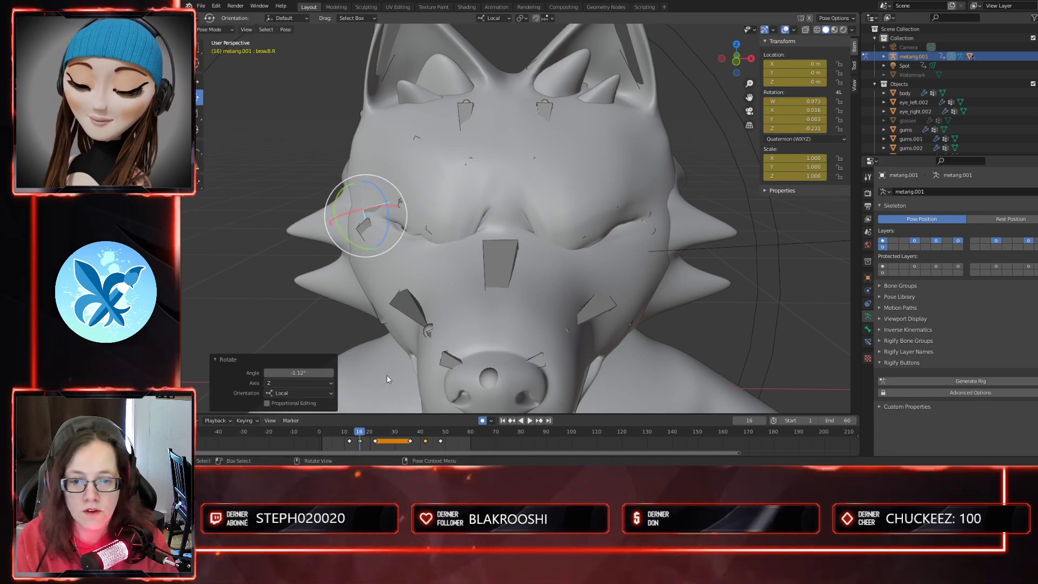
left_click(361, 445)
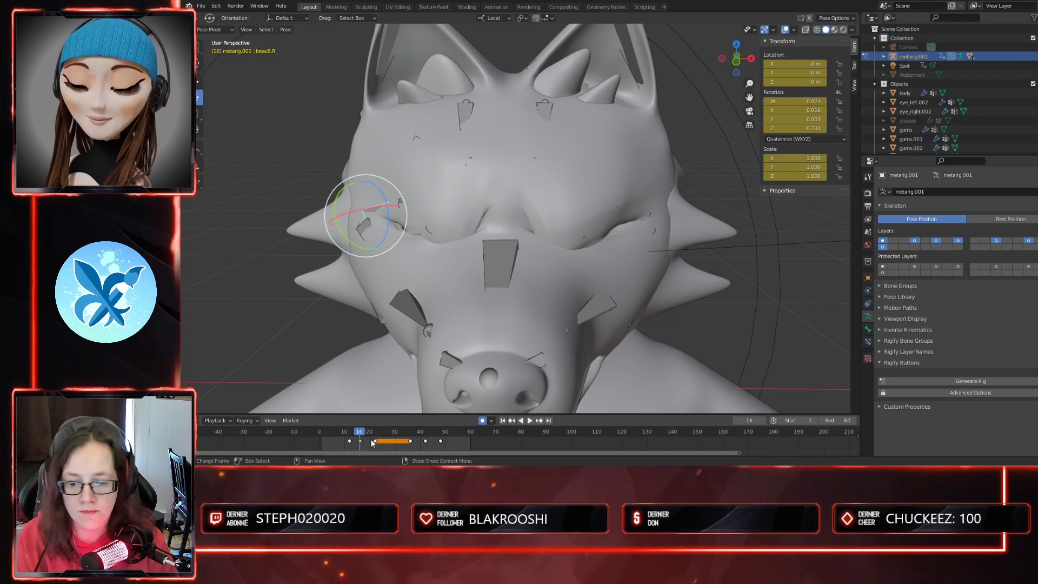
left_click(424, 441)
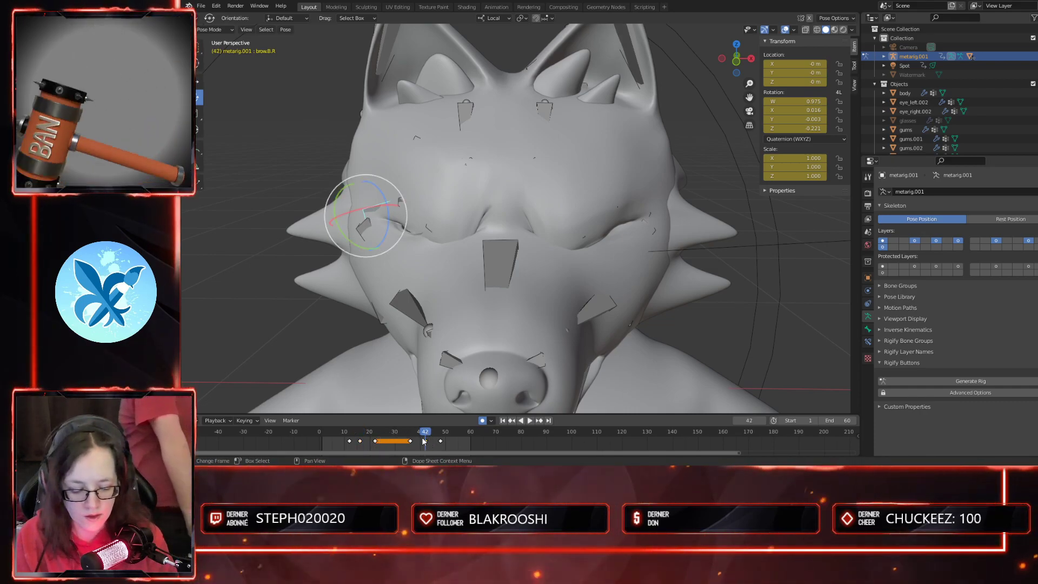
key("Delete")
key("ctrl+z")
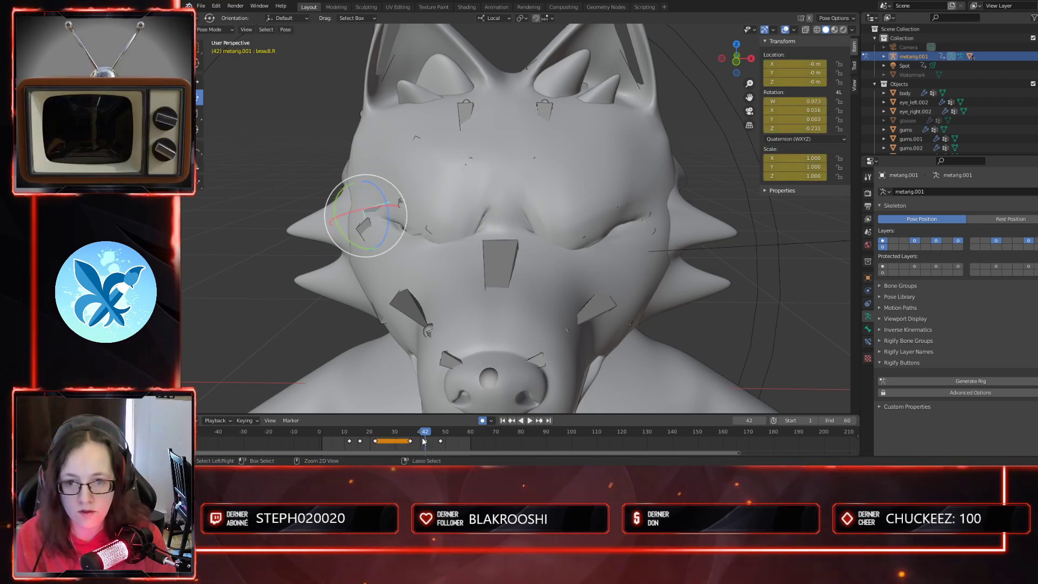
mouse_move(421, 434)
left_mouse_down()
mouse_move(380, 444)
mouse_move(424, 447)
left_mouse_up()
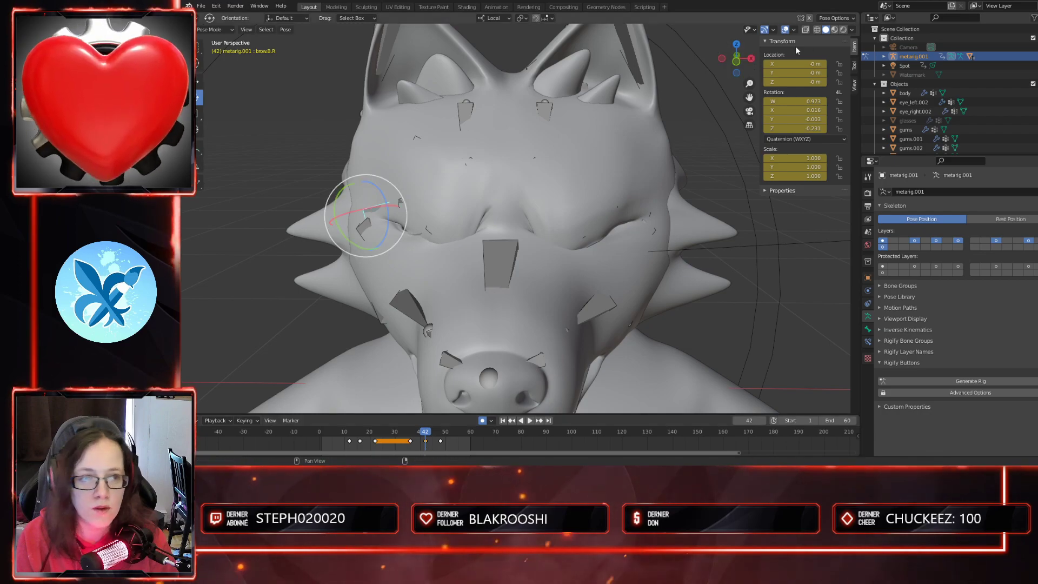
- Deselect the brow bone, check the face in rendered shading at frames 42 and 22, and return to solid shading
left_click(843, 29)
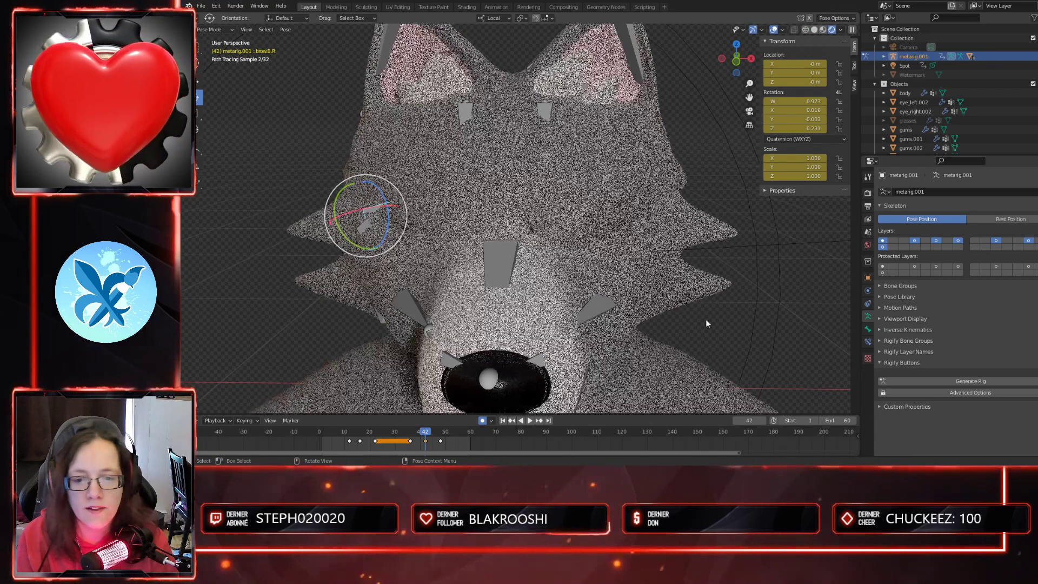
left_click(739, 339)
scroll(739, 338, "down", 2)
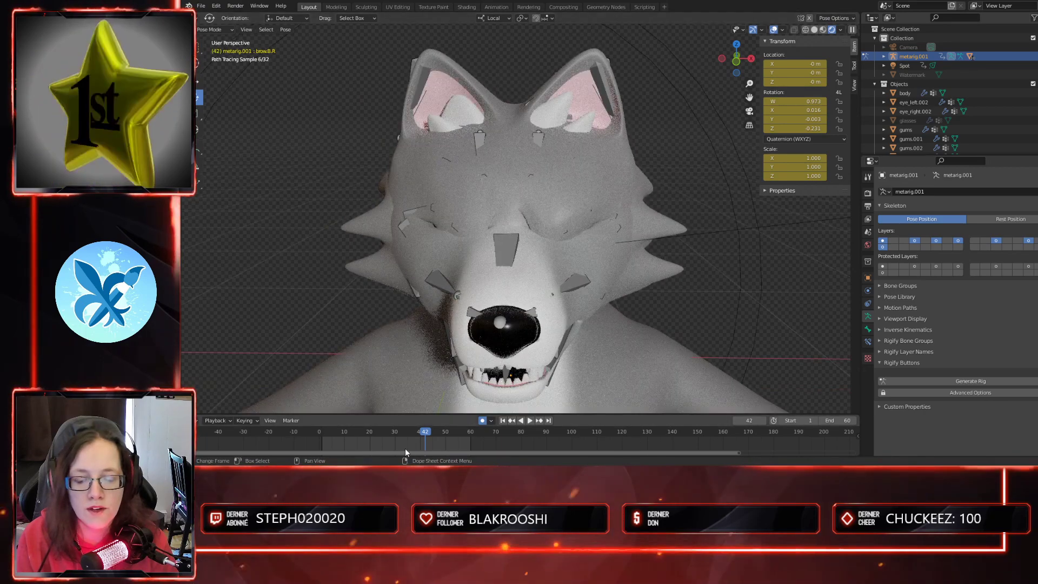
left_click(374, 435)
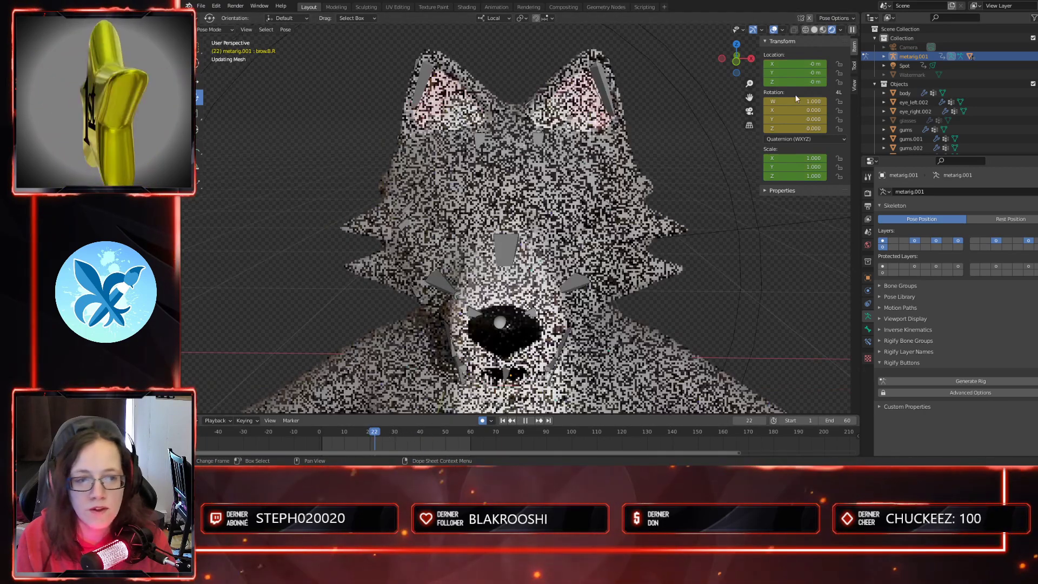
left_click(814, 30)
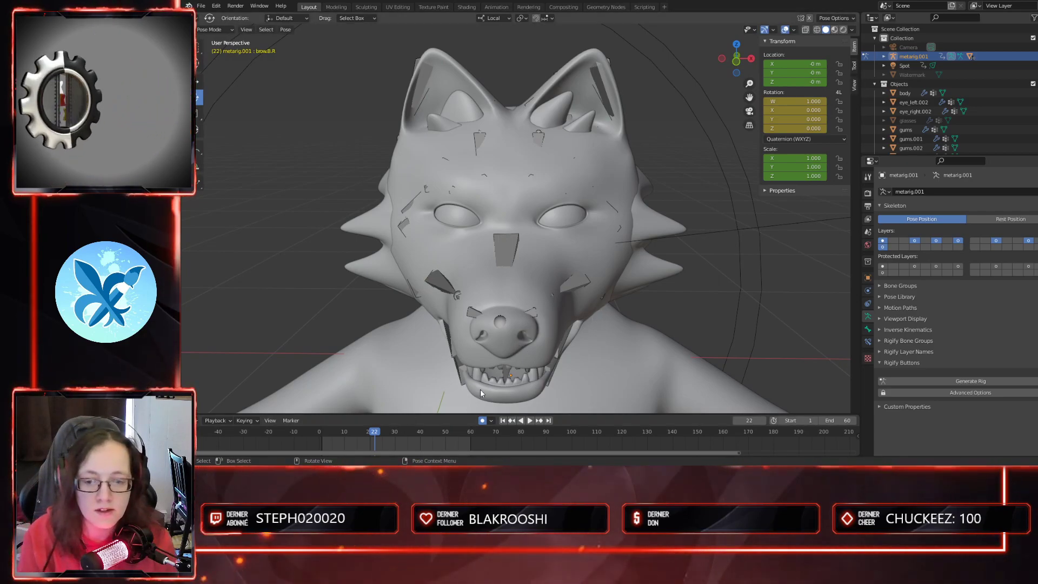
- Return to frame 1 and switch the rig from Pose Mode to Object Mode
left_click_drag(375, 433, 322, 433)
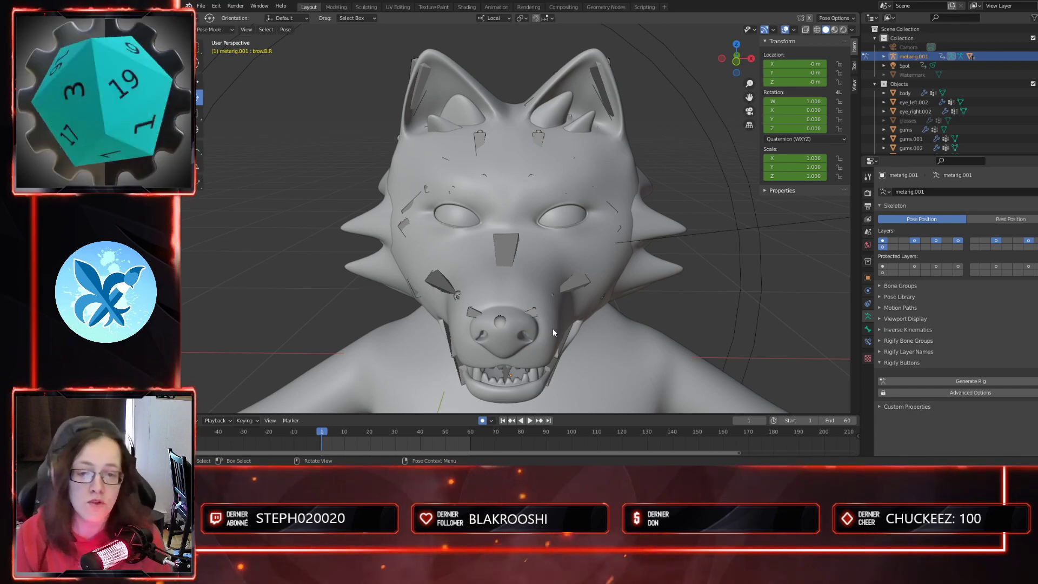
scroll(585, 283, "down", 5)
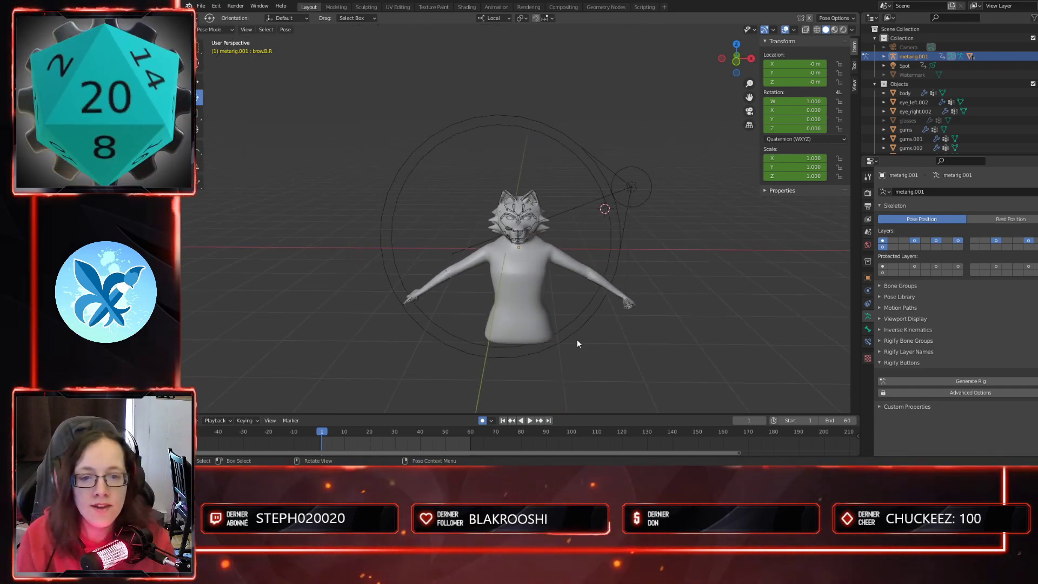
scroll(543, 288, "up", 8)
scroll(608, 317, "down", 10)
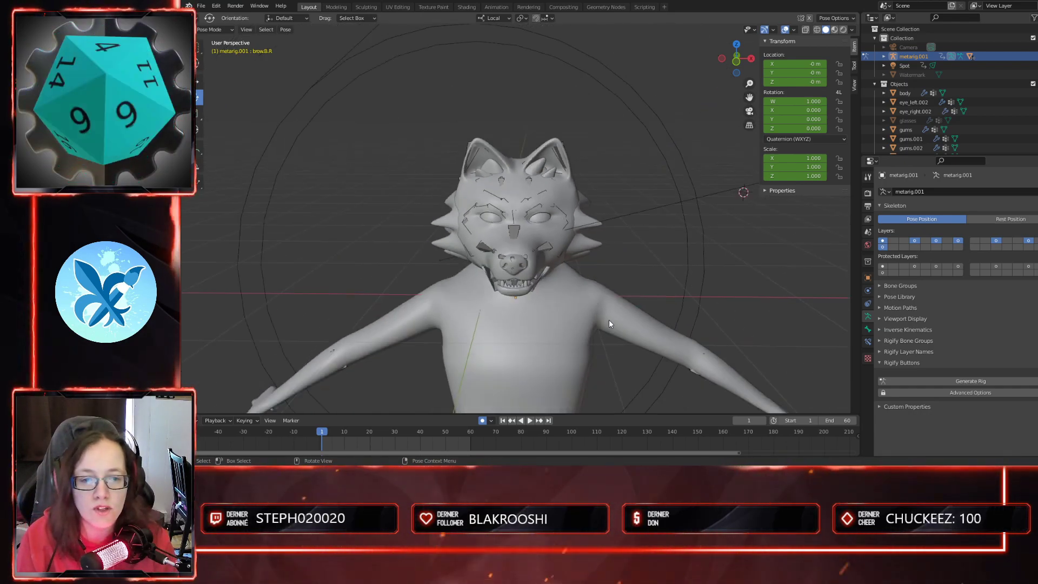
middle_click_drag(608, 314, 559, 271)
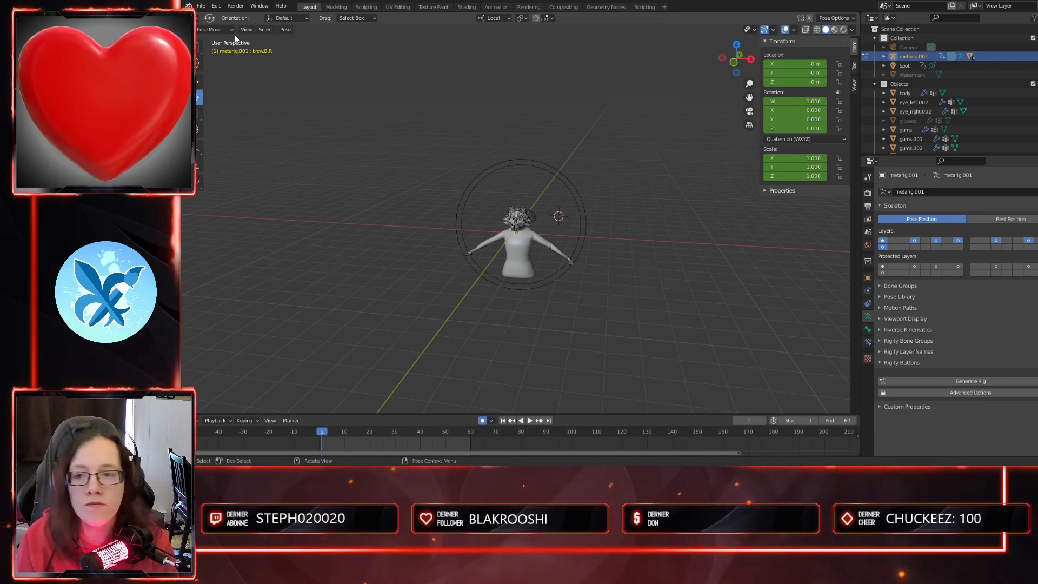
scroll(452, 238, "up", 4)
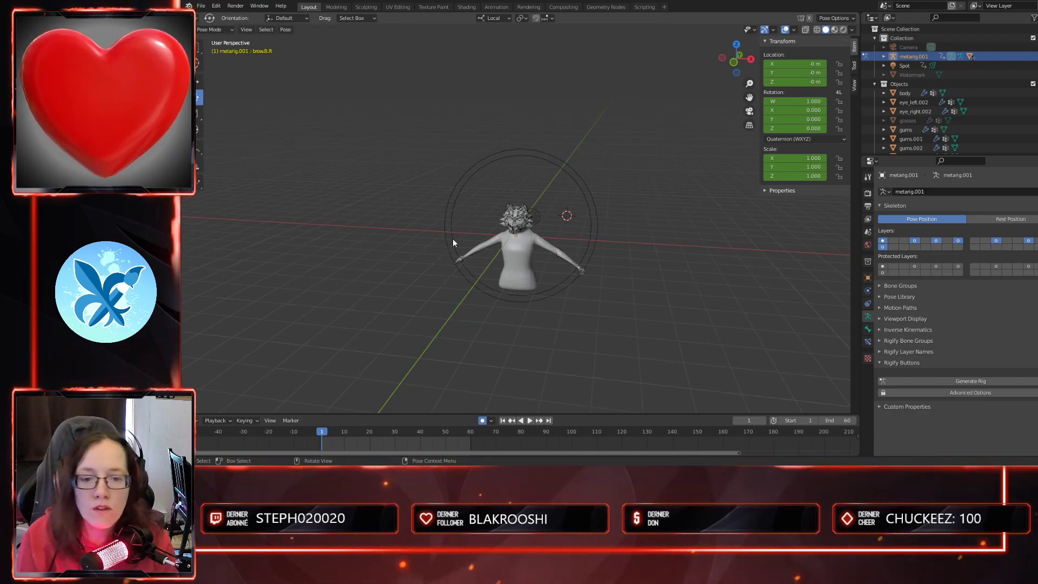
left_click(230, 28)
left_click(221, 39)
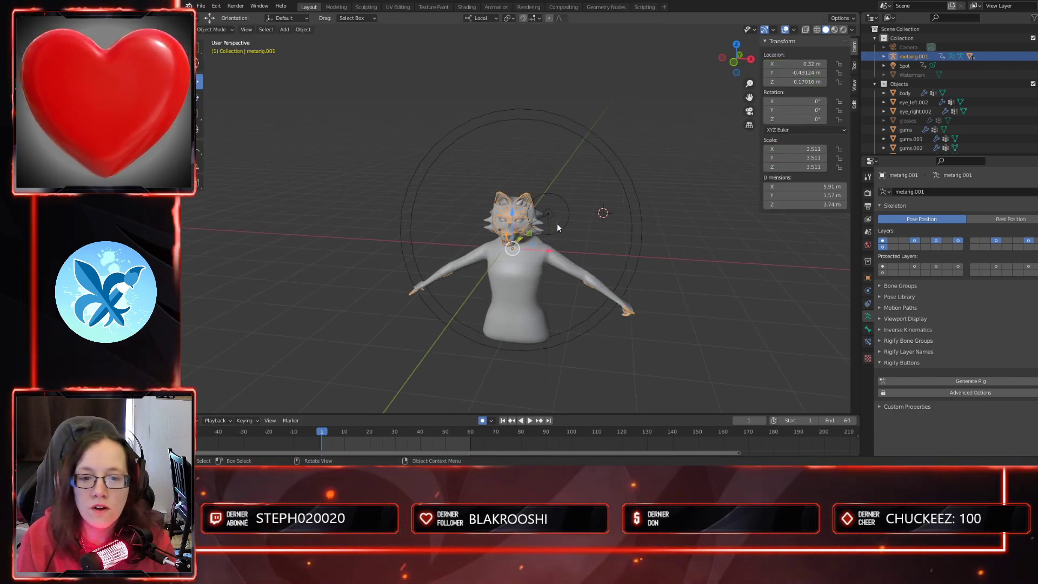
- Reselect the wolf rig, examine its face bones in Pose Mode, and return the rig to Object Mode
left_click(668, 149)
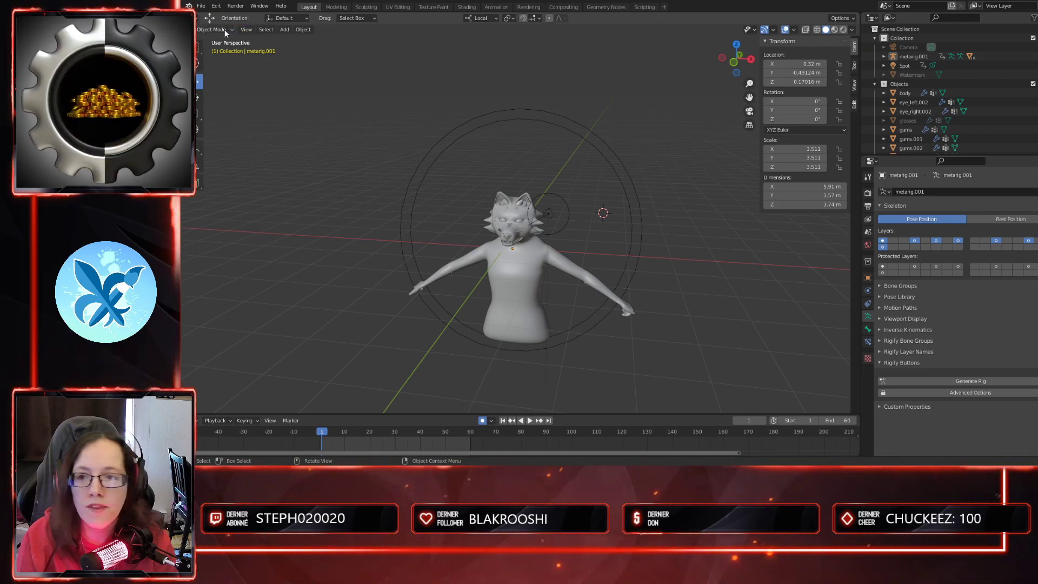
left_click(508, 224)
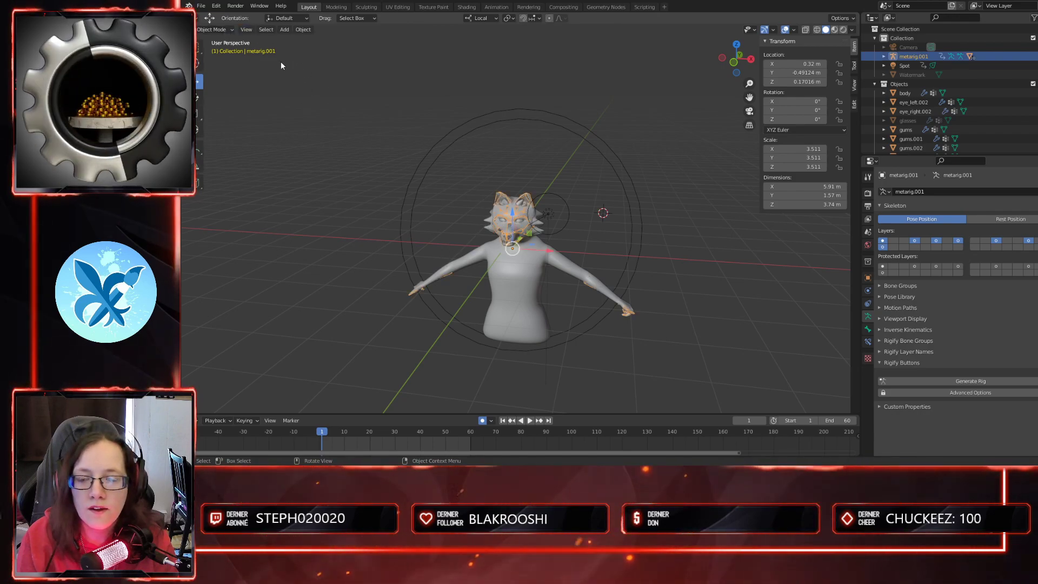
left_click(221, 30)
left_click(219, 58)
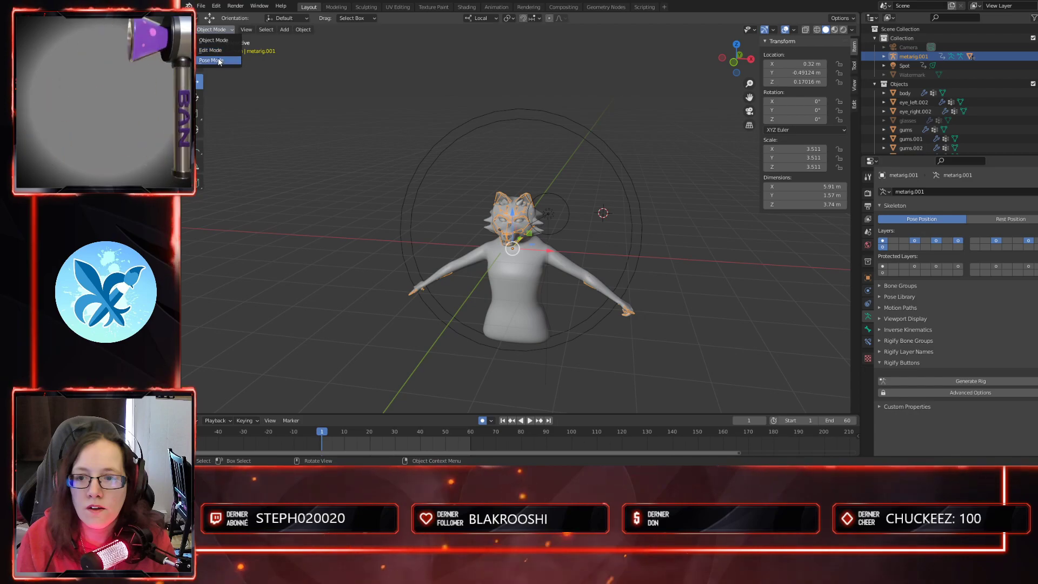
middle_click_drag(638, 284, 602, 300)
scroll(511, 271, "up", 4)
scroll(522, 216, "up", 3)
middle_click_drag(522, 216, 590, 274)
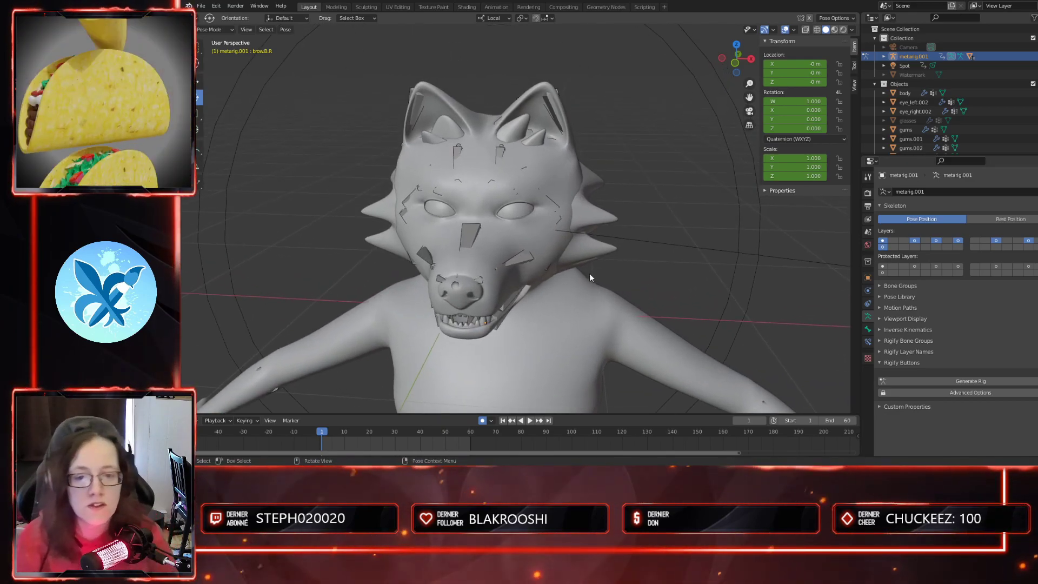
middle_click_drag(660, 230, 661, 264)
scroll(681, 274, "down", 5)
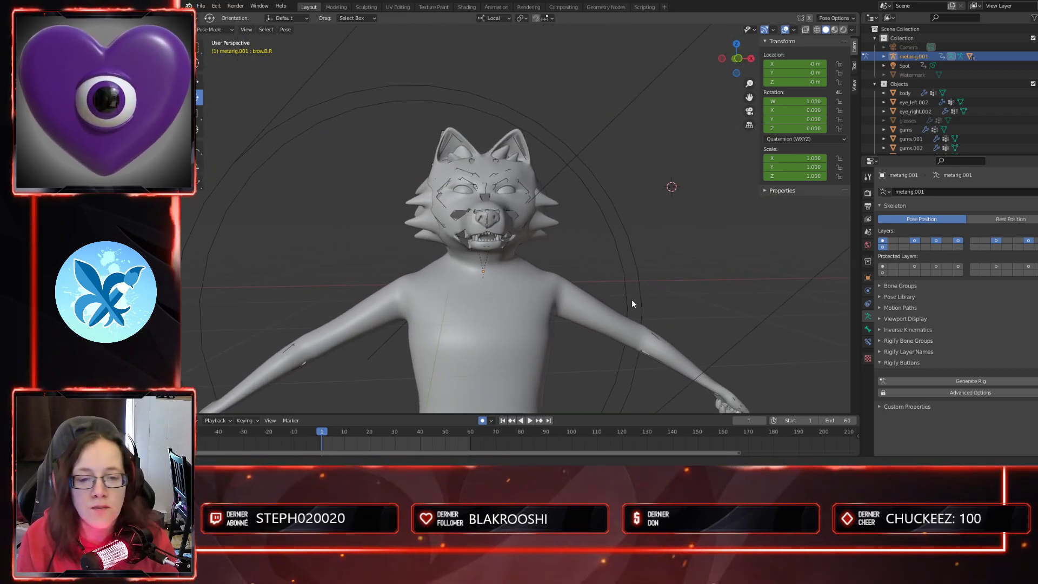
left_click(285, 30)
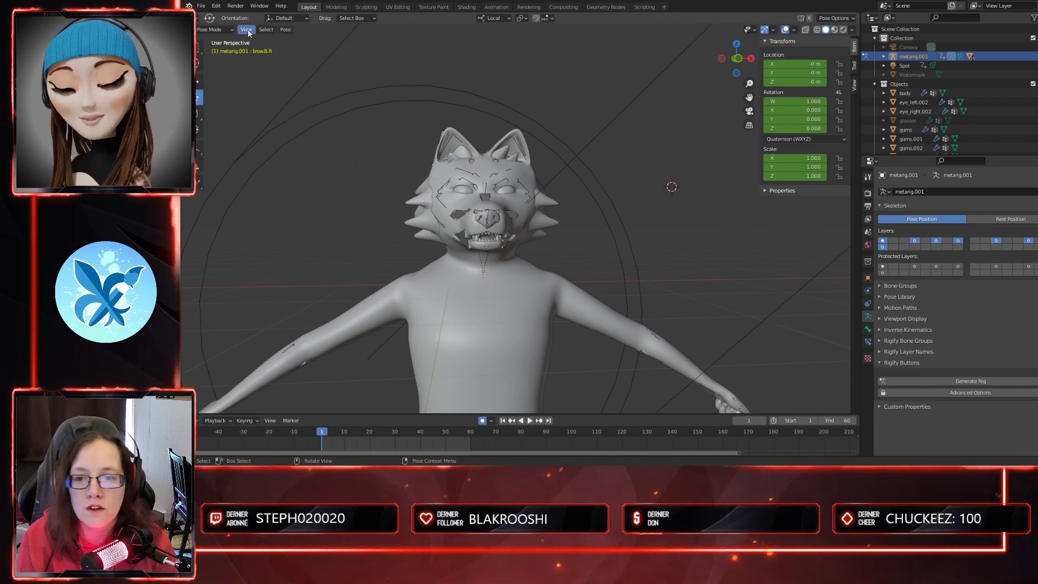
left_click(227, 41)
- Add a Human (Meta-Rig) armature and scale it uniformly by about 5.454
left_click(285, 30)
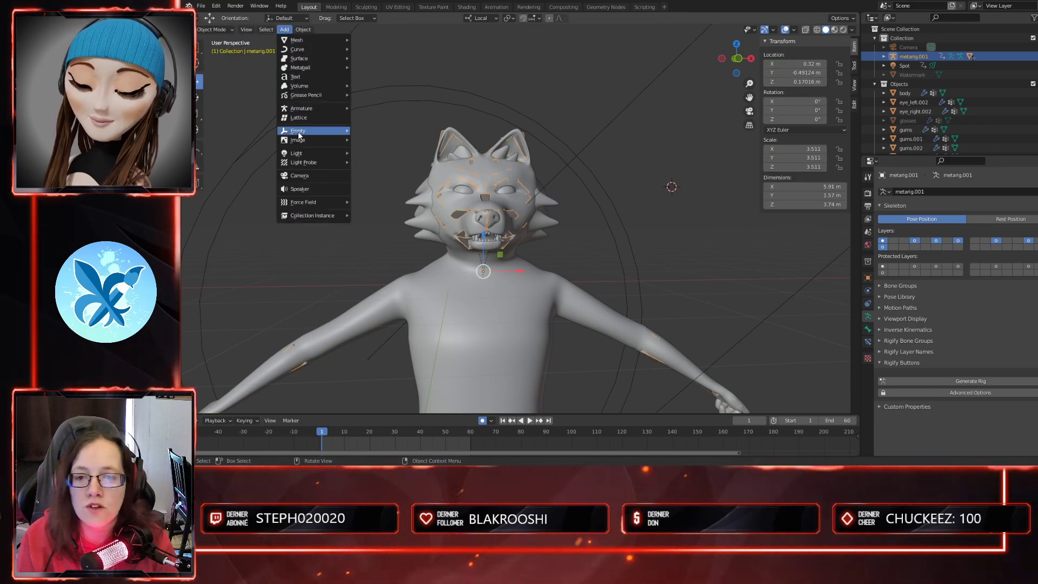
mouse_move(319, 110)
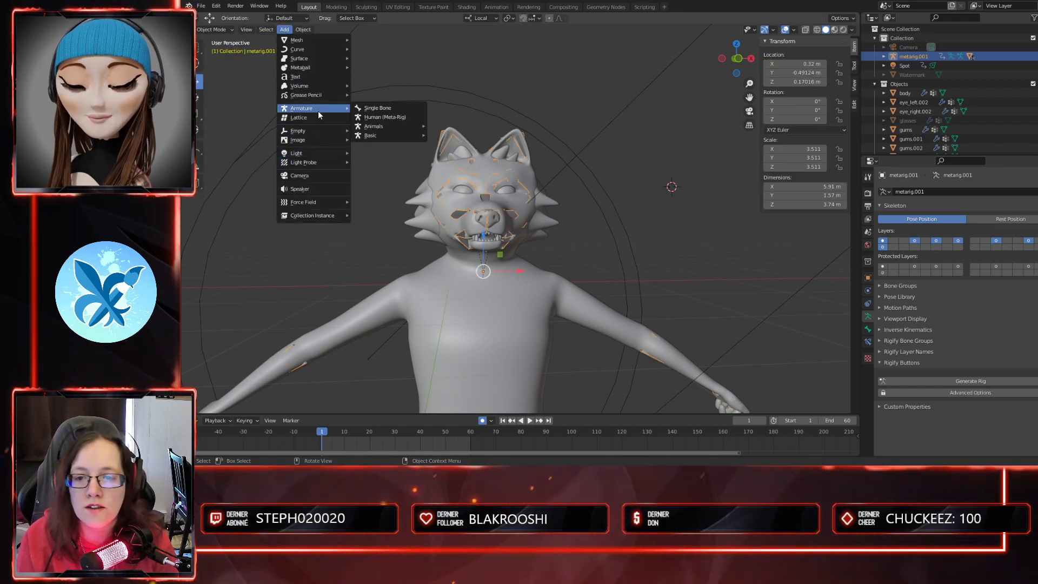
left_click(391, 118)
scroll(645, 238, "down", 3)
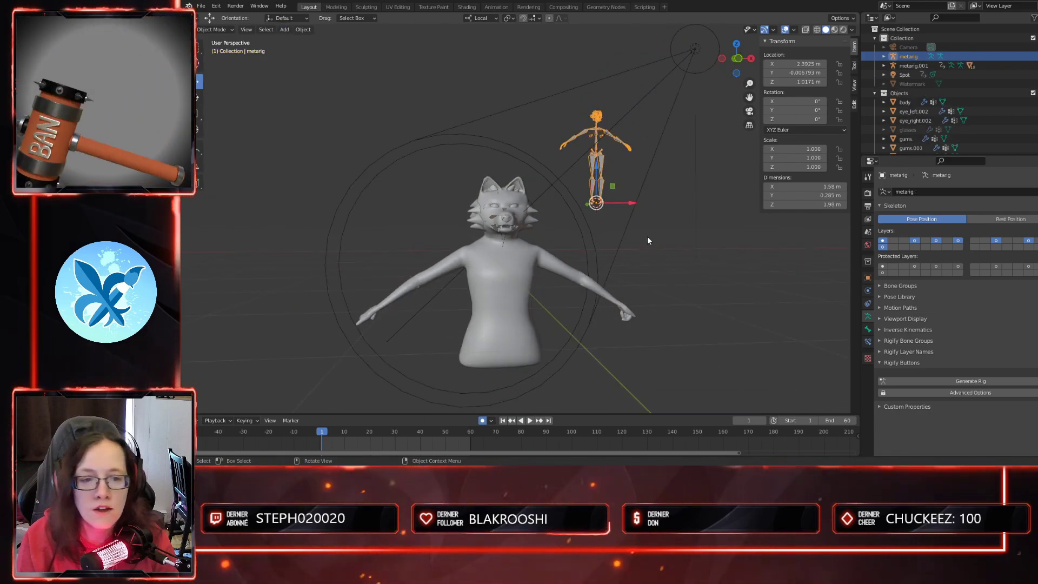
key("s")
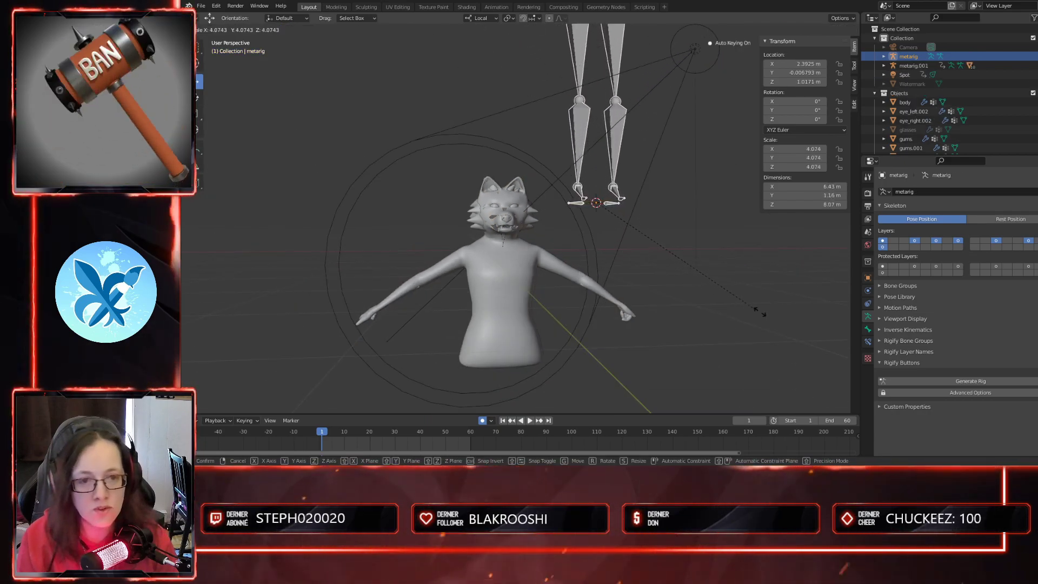
left_click(815, 337)
scroll(732, 290, "down", 1)
scroll(592, 192, "down", 2)
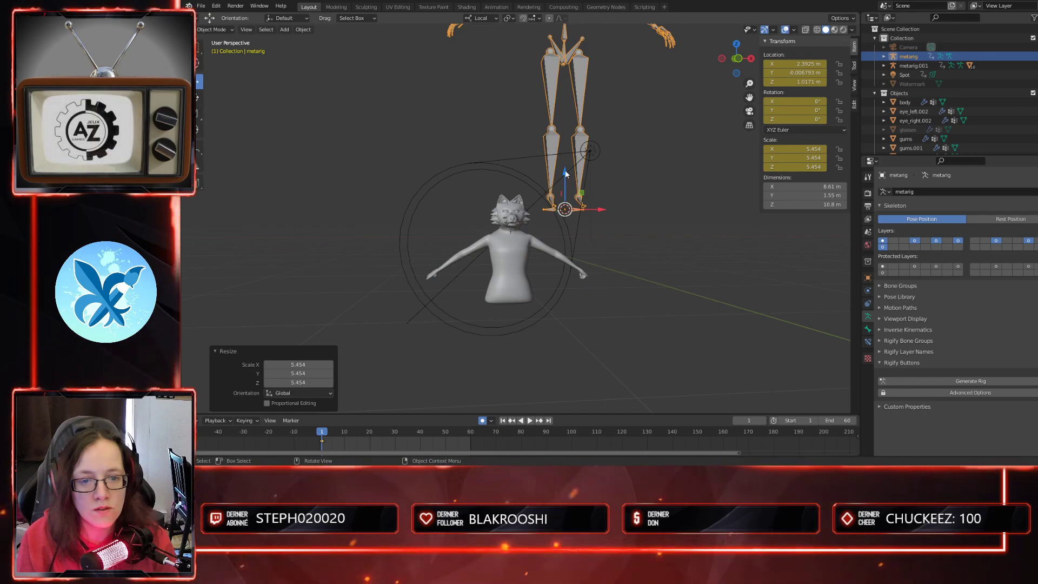
- Move the human meta-rig about 4.435 m along local X beside the wolf and lower it to about -3.617 m in Z
left_click_drag(566, 173, 566, 273)
left_click_drag(606, 321, 721, 298)
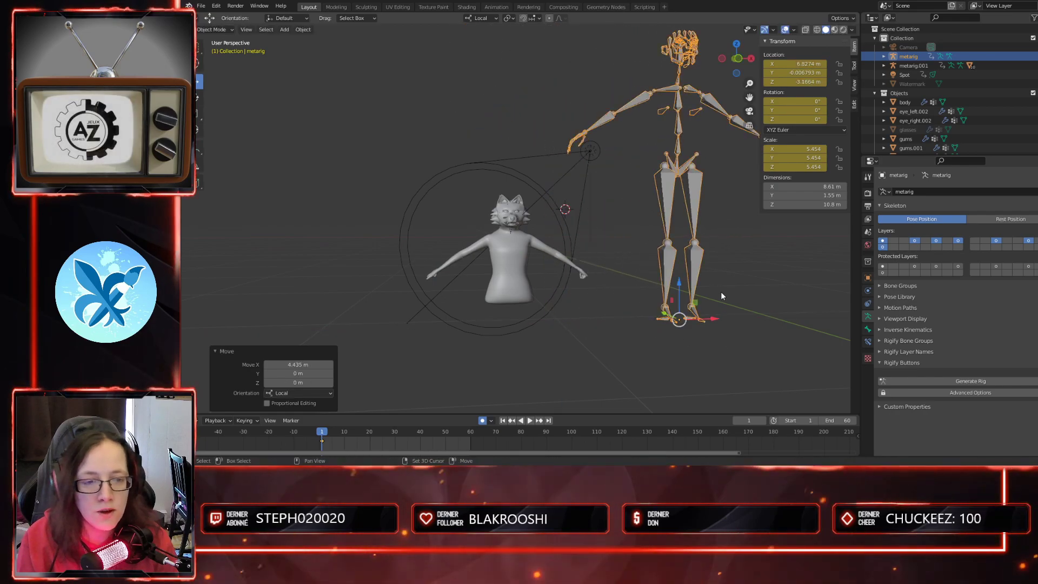
middle_click_drag(721, 295, 589, 292, "shift")
scroll(591, 228, "down", 1)
scroll(592, 213, "up", 1)
middle_click_drag(615, 208, 598, 244, "shift")
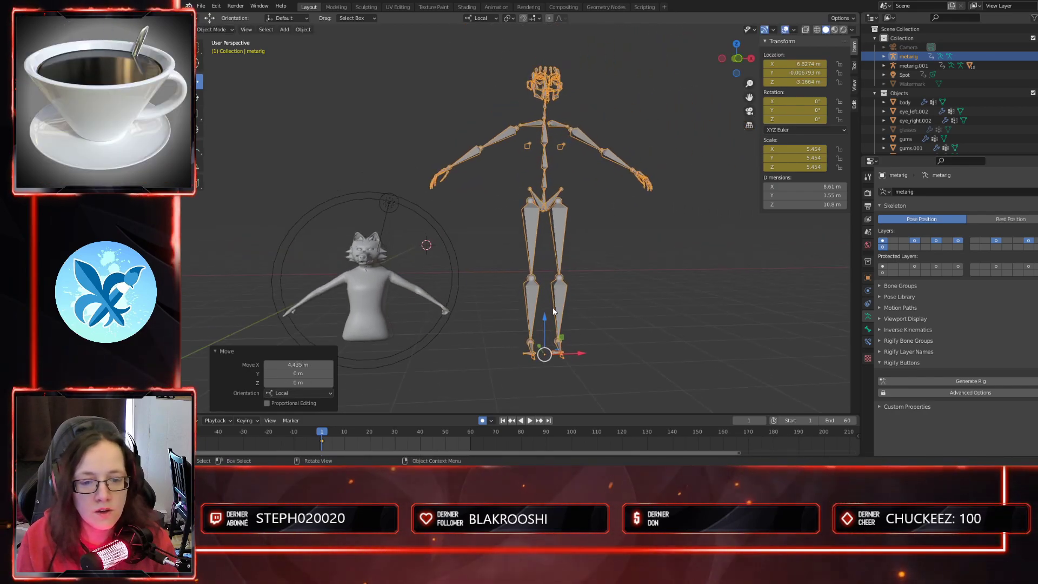
left_click_drag(545, 325, 545, 337)
- Deselect the human meta-rig and examine the bones of its head from several angles
middle_click_drag(585, 229, 601, 332)
scroll(561, 224, "up", 2)
scroll(561, 226, "up", 2)
scroll(644, 252, "up", 4)
middle_click_drag(645, 252, 518, 142)
left_click(648, 238)
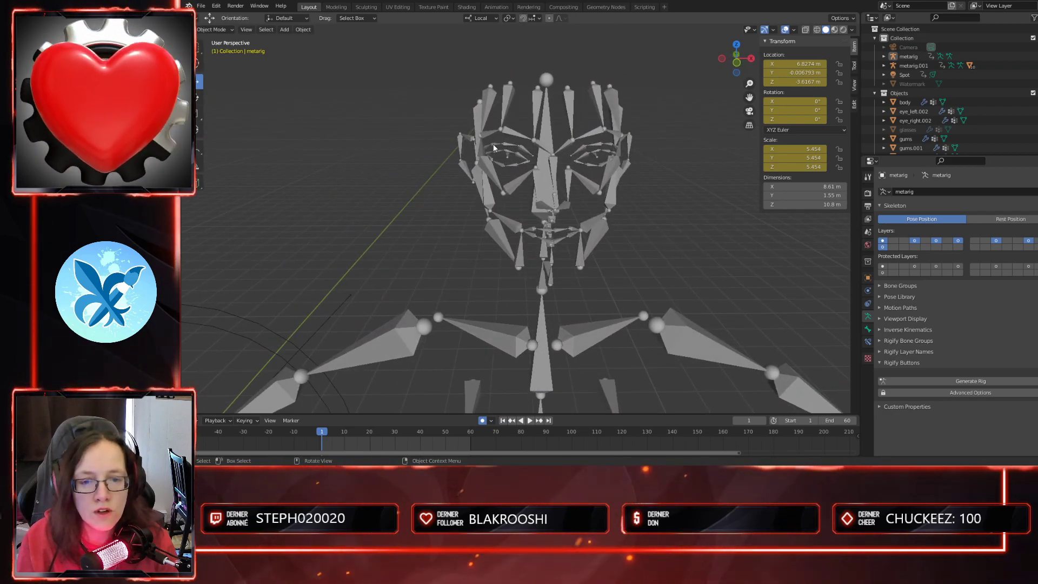
middle_click_drag(524, 156, 578, 173)
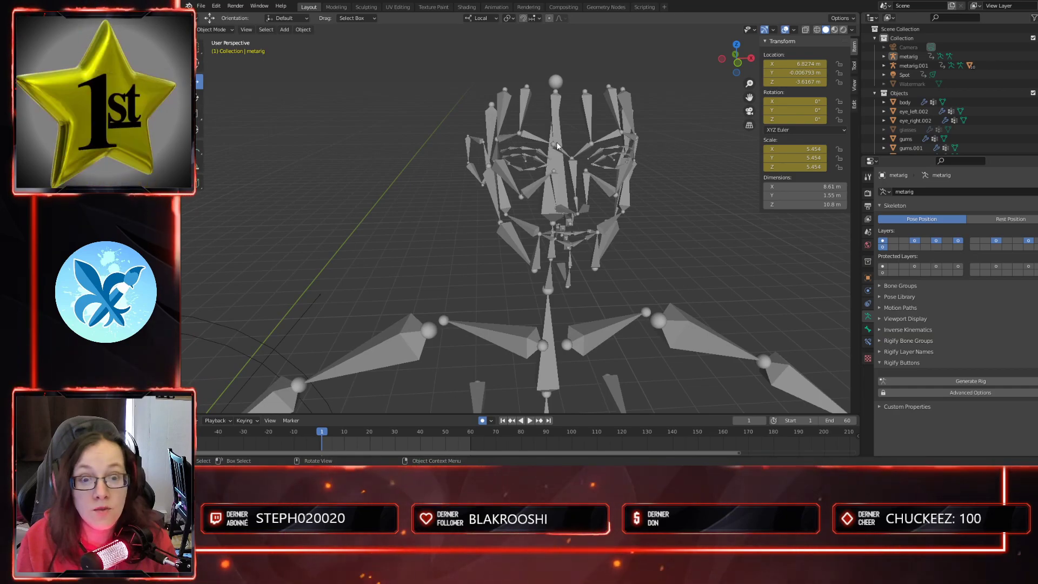
middle_click_drag(494, 141, 576, 91)
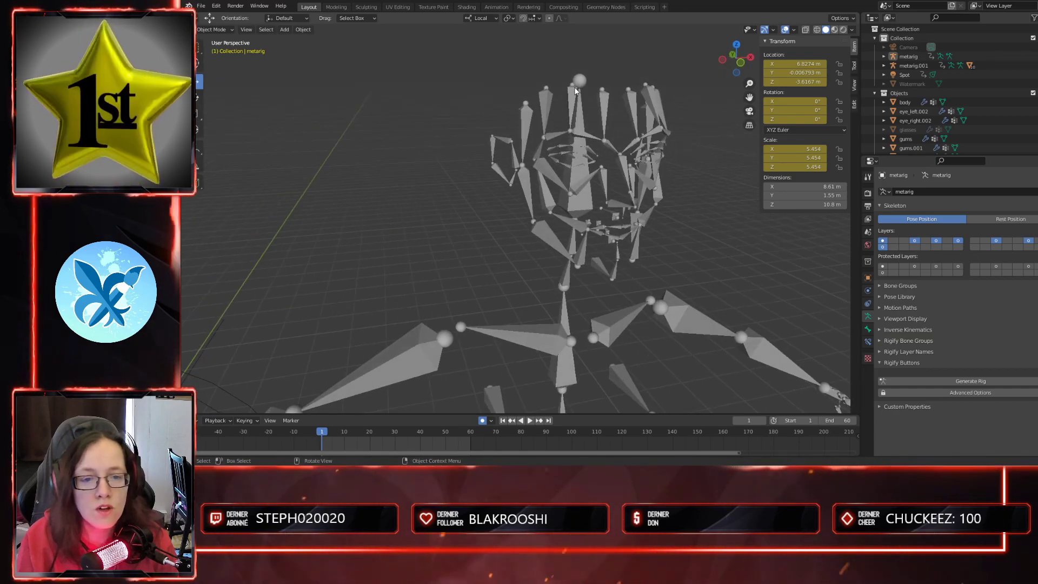
middle_click_drag(515, 116, 565, 165)
middle_click_drag(559, 188, 552, 210)
middle_click_drag(485, 187, 532, 130)
middle_click_drag(497, 178, 602, 224)
- Switch the human meta-rig to Pose Mode, try rotating its right ear bone, and undo the rotation
left_click(526, 187)
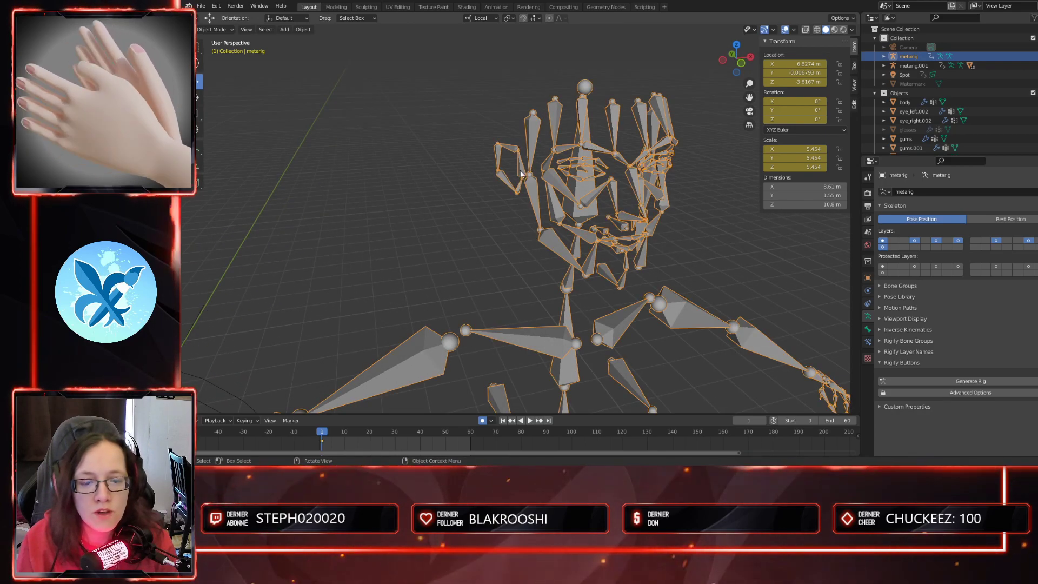
left_click(214, 29)
left_click(223, 60)
scroll(470, 167, "up", 5)
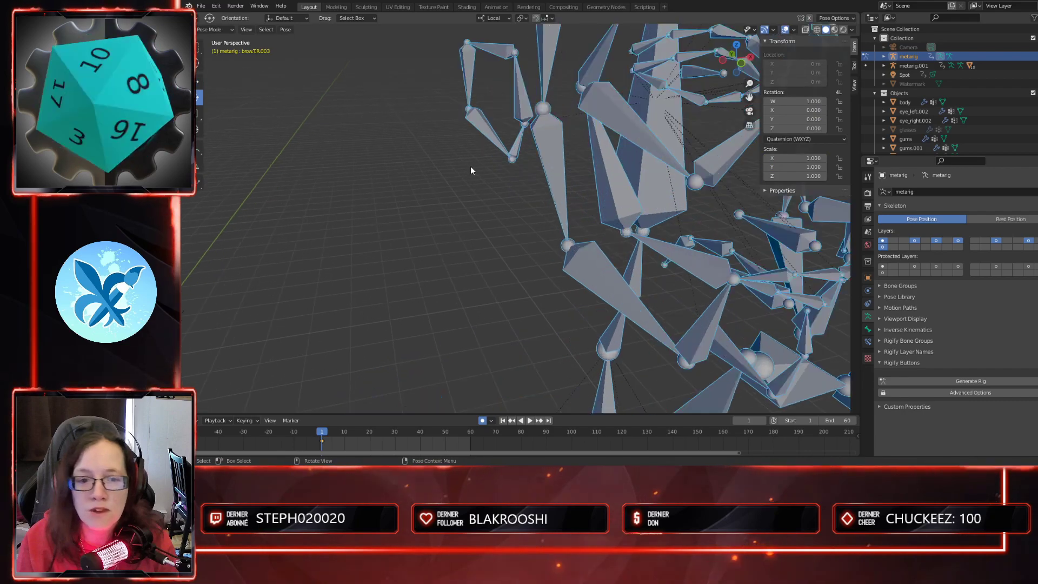
left_click(526, 101)
middle_click_drag(509, 193, 485, 259, "shift")
left_click_drag(498, 207, 519, 219)
key("ctrl+z")
- Try rotating a bone of the meta-rig's left ear, undo it, and return to Object Mode
scroll(556, 248, "down", 5)
middle_click_drag(608, 258, 530, 252)
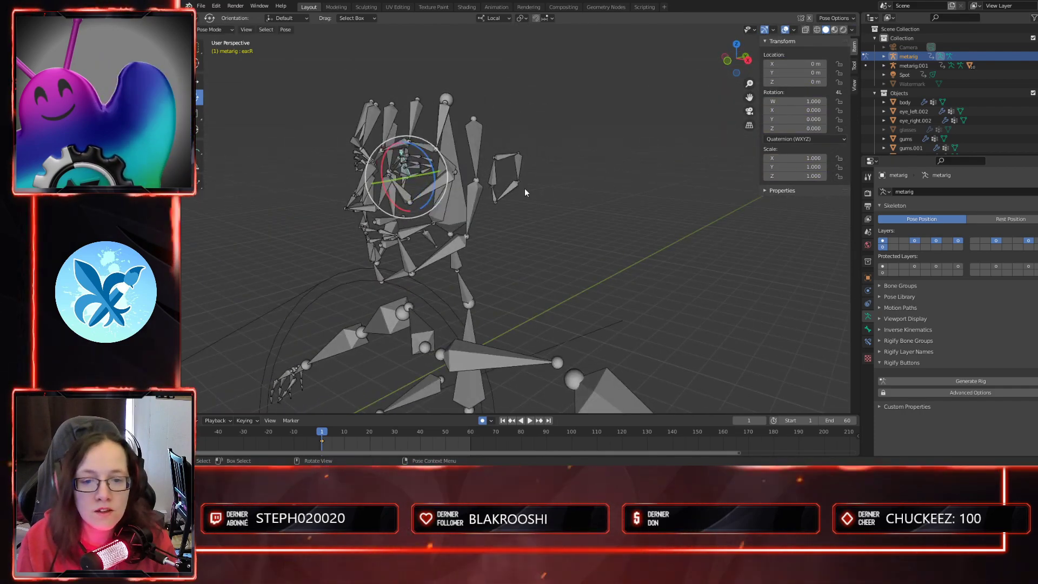
left_click(495, 195)
left_click_drag(496, 198, 498, 202)
key("ctrl+z")
middle_click_drag(496, 248, 573, 259)
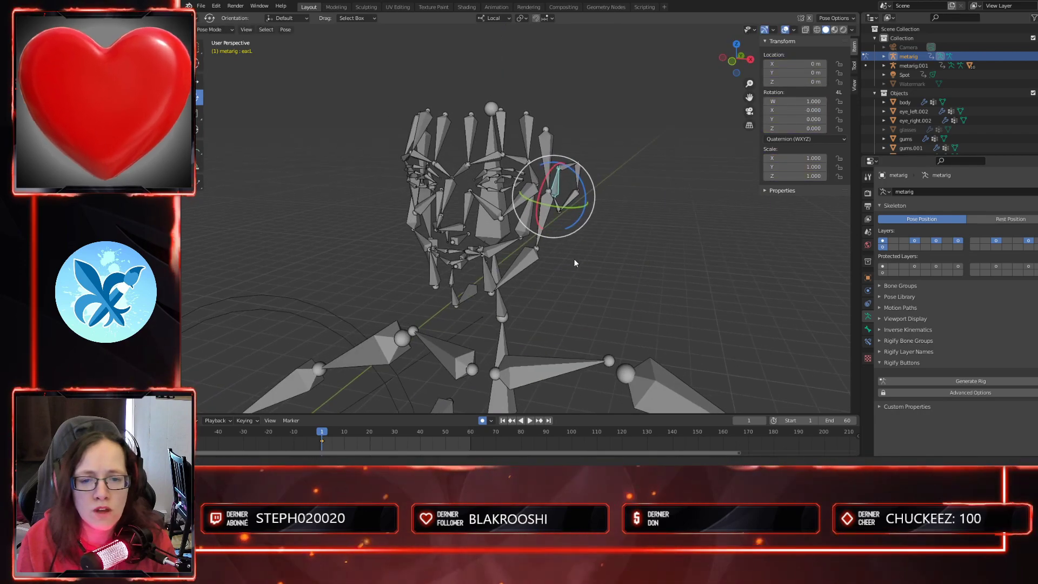
left_click(217, 29)
left_click(221, 42)
- Switch the human meta-rig to Pose Mode, try rotating the left outer lower lip bone around local X, and undo it
middle_click_drag(572, 214, 575, 213)
scroll(445, 245, "up", 5)
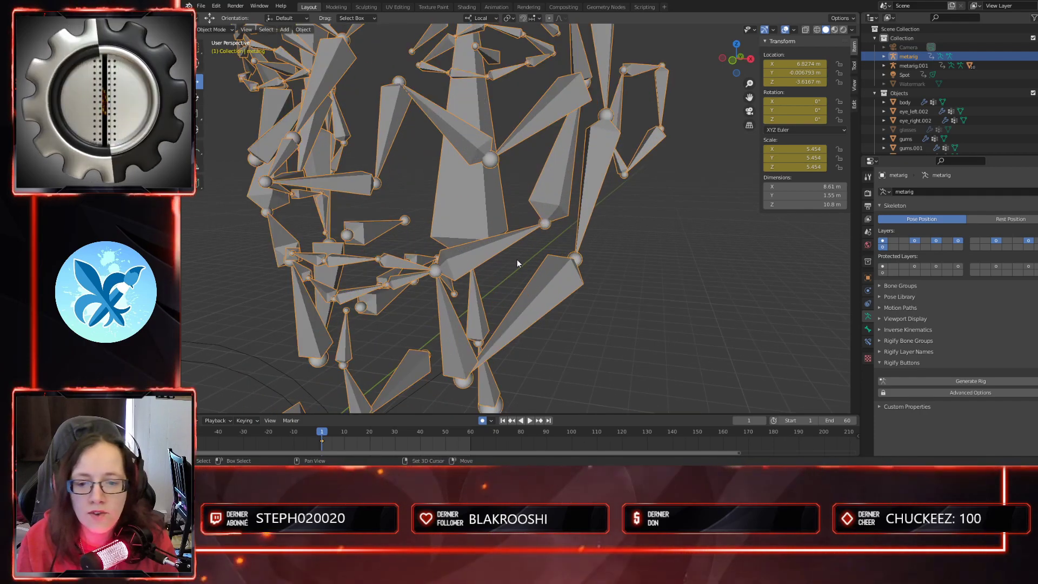
middle_click_drag(517, 264, 557, 205)
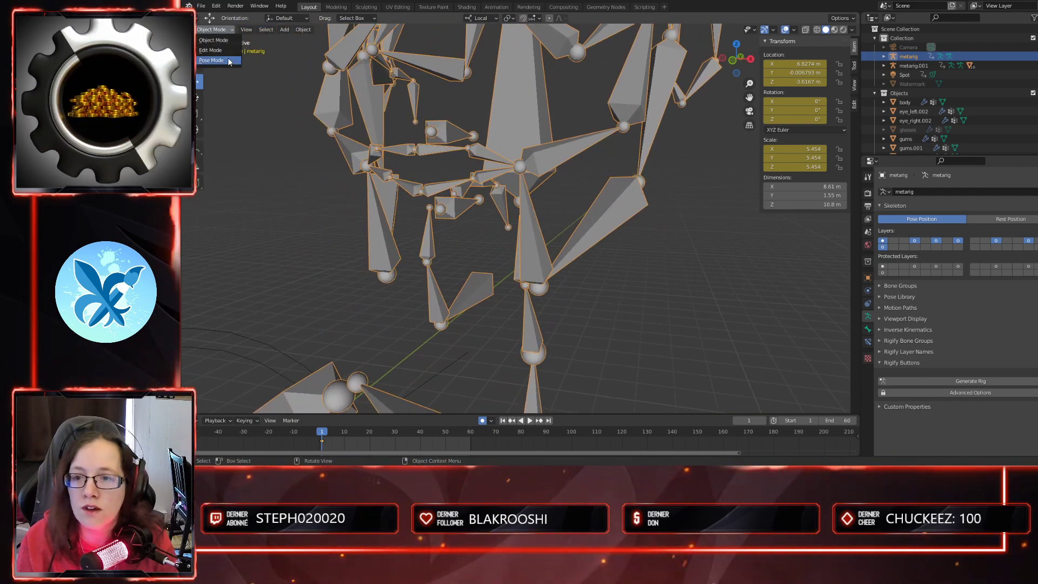
left_click(211, 60)
left_click(486, 182)
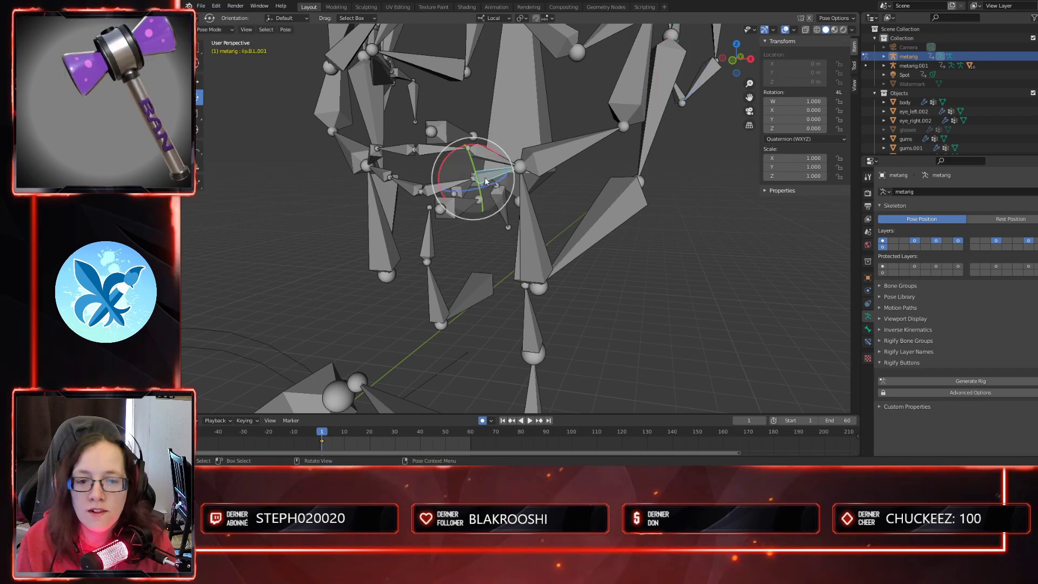
left_click_drag(440, 171, 442, 185)
key("ctrl+z")
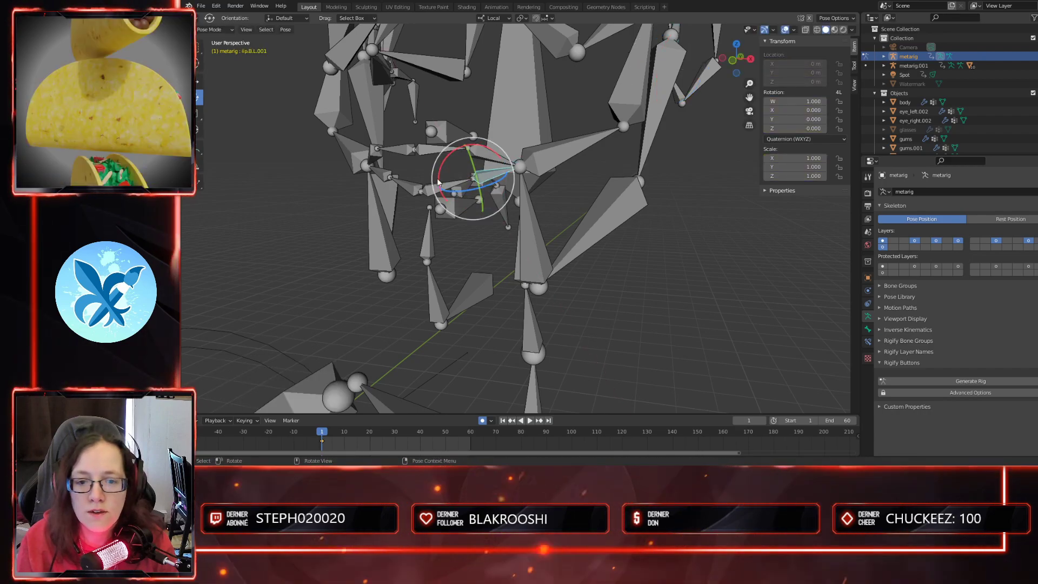
- Try rotating the left outer lower lip bone about 46.2° around local X, and undo the rotation
left_click(456, 185)
middle_click_drag(476, 208, 504, 210)
scroll(557, 203, "up", 4)
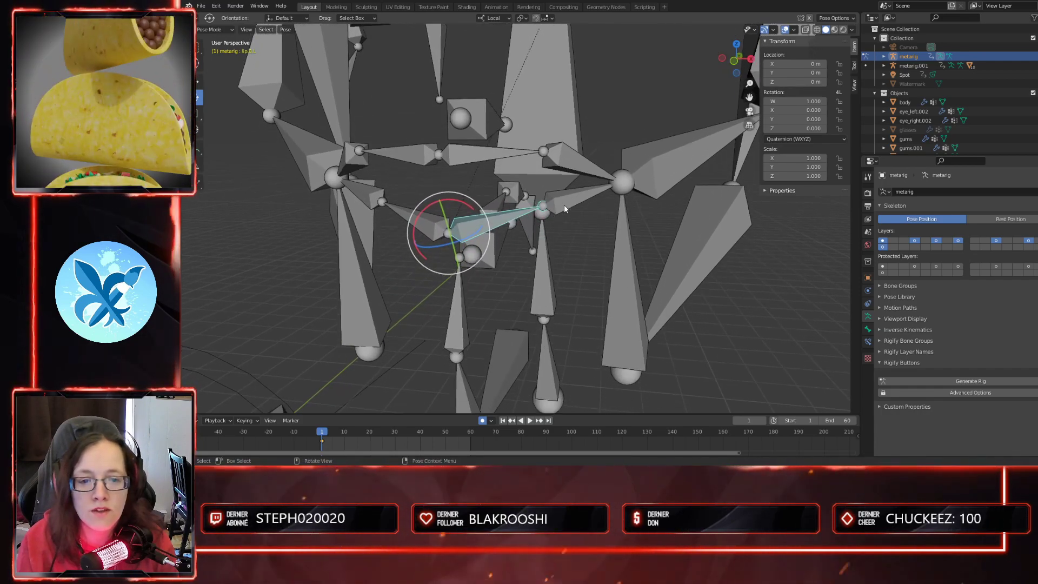
left_click(564, 204)
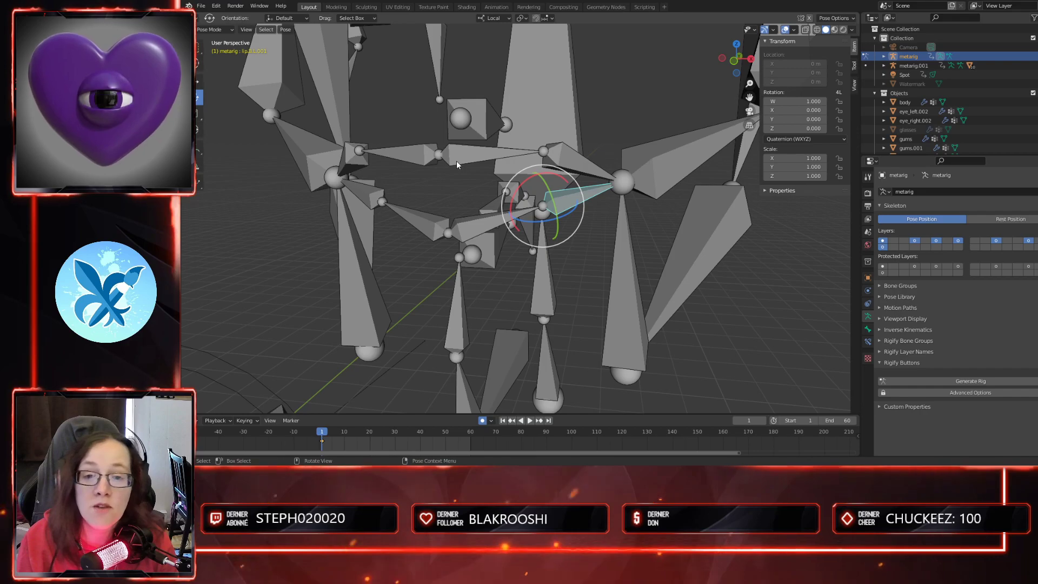
left_click_drag(518, 200, 509, 231)
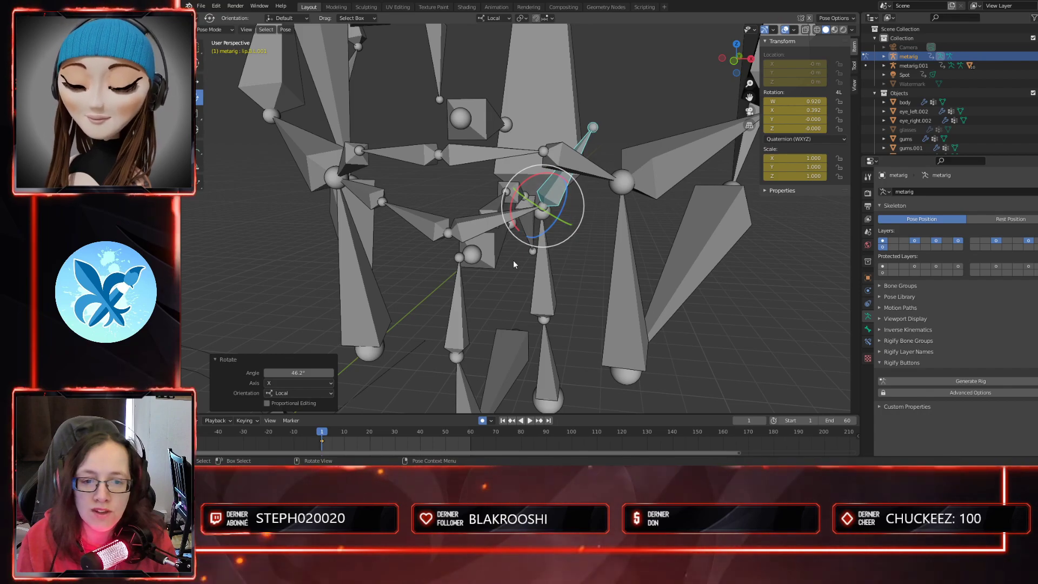
key("ctrl+z")
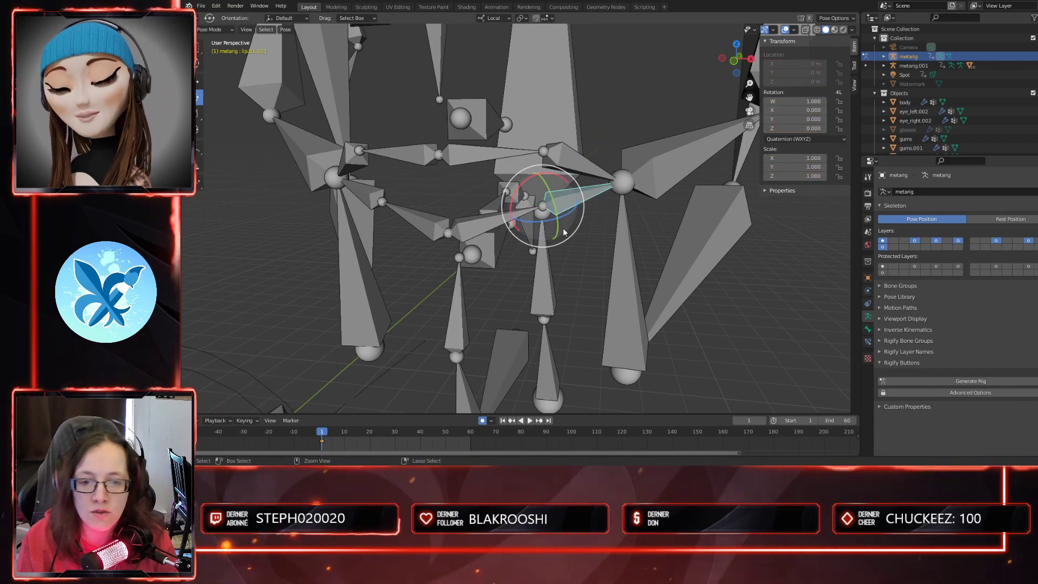
- Try rotating the left inner lower lip bone around local X, and cancel the rotation
left_click(622, 184)
left_click(489, 223)
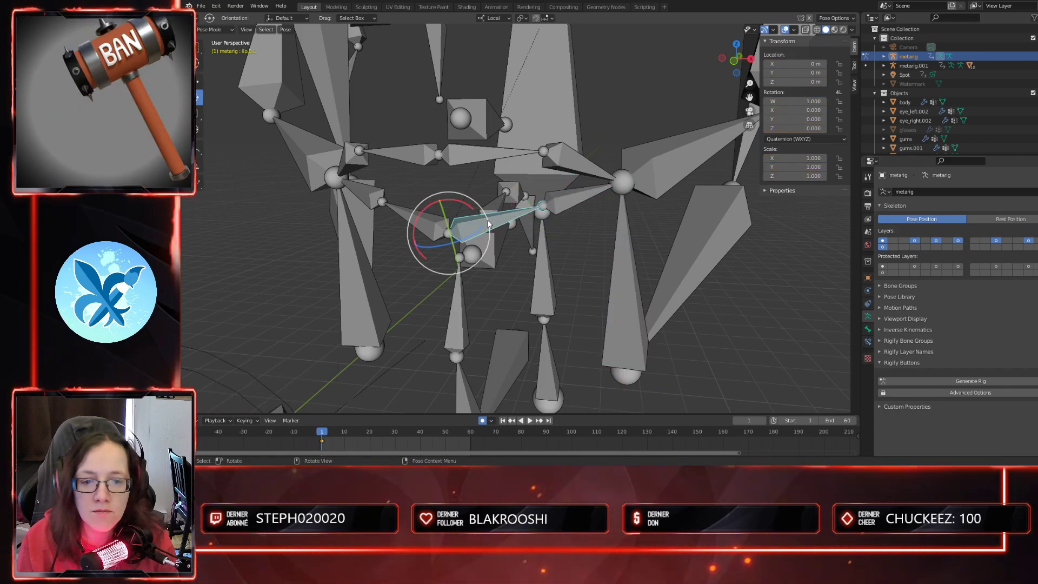
left_click(488, 223)
mouse_move(419, 213)
left_mouse_down()
mouse_move(413, 238)
mouse_move(419, 219)
left_mouse_up()
left_click(484, 226)
key("Escape")
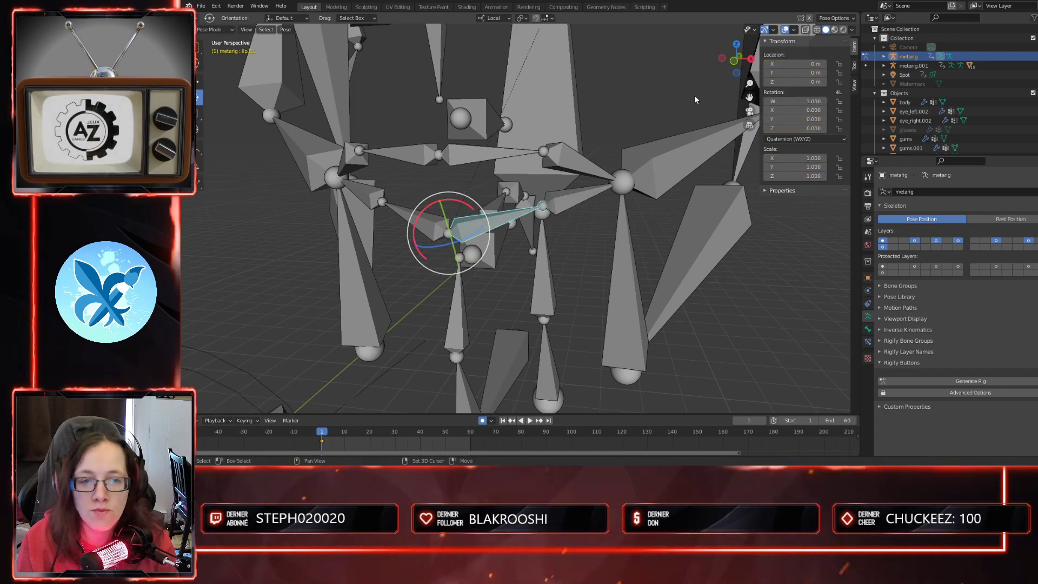
- Enable X-axis mirroring for posing and select both inner lower lip bones of the meta-rig
left_click(810, 19)
left_click(408, 215, "shift")
middle_click_drag(528, 223, 536, 233)
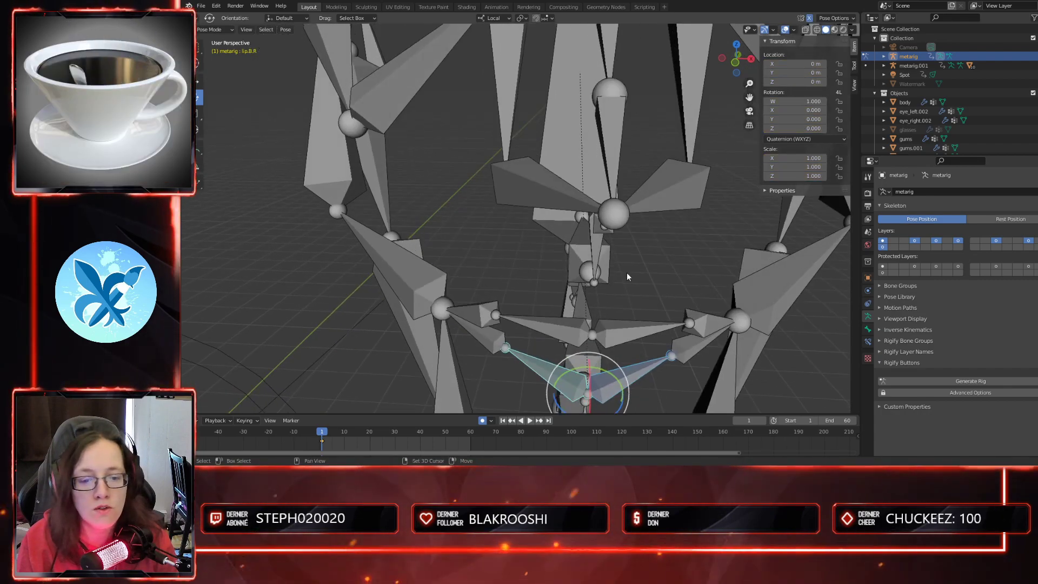
middle_click_drag(627, 272, 584, 227, "shift")
middle_click_drag(577, 282, 566, 284)
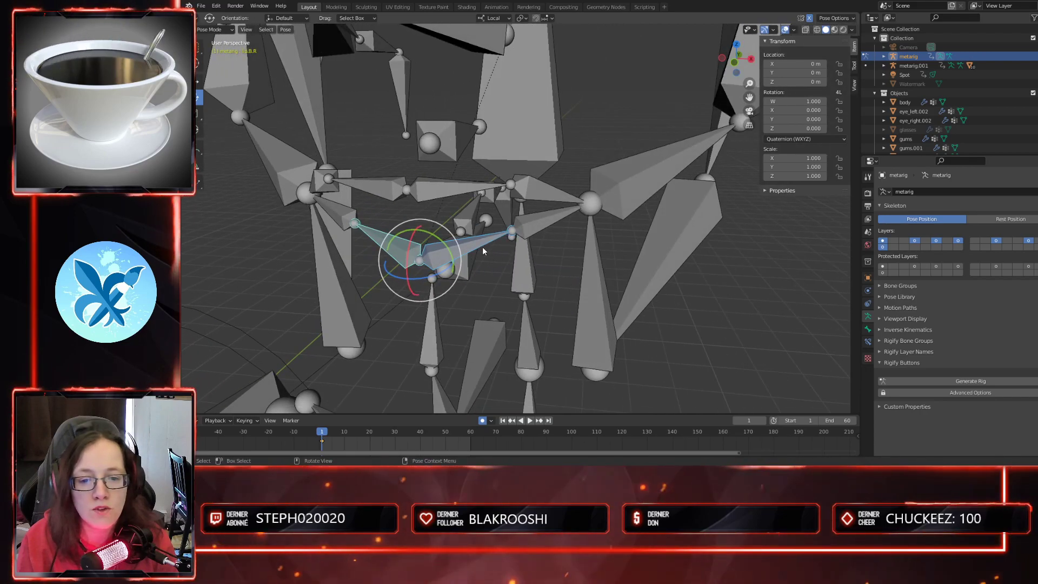
- Select only the left inner lower lip bone and rotate it about 25.2° around local X
left_click(485, 241)
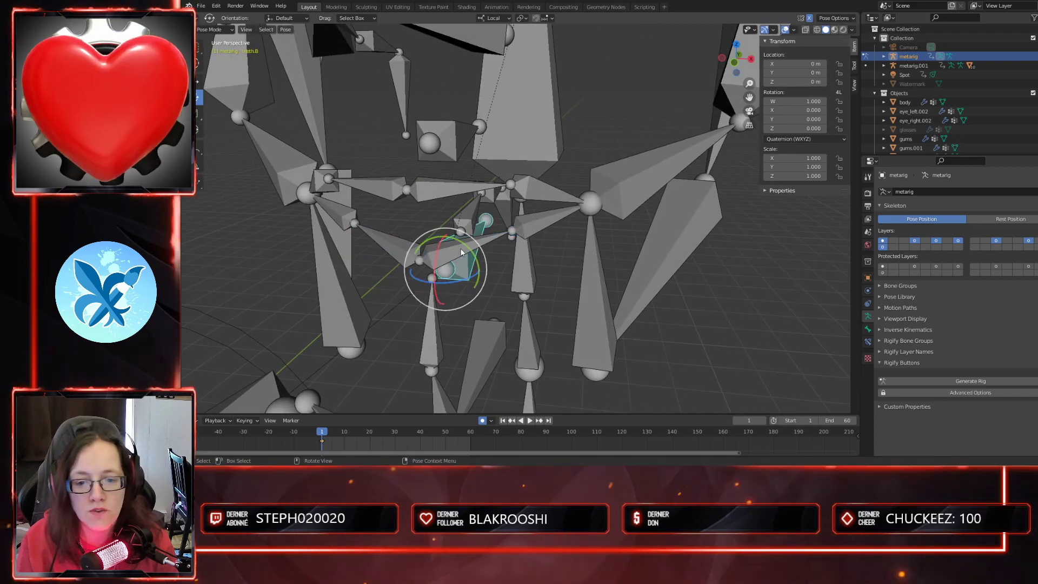
left_click(414, 243)
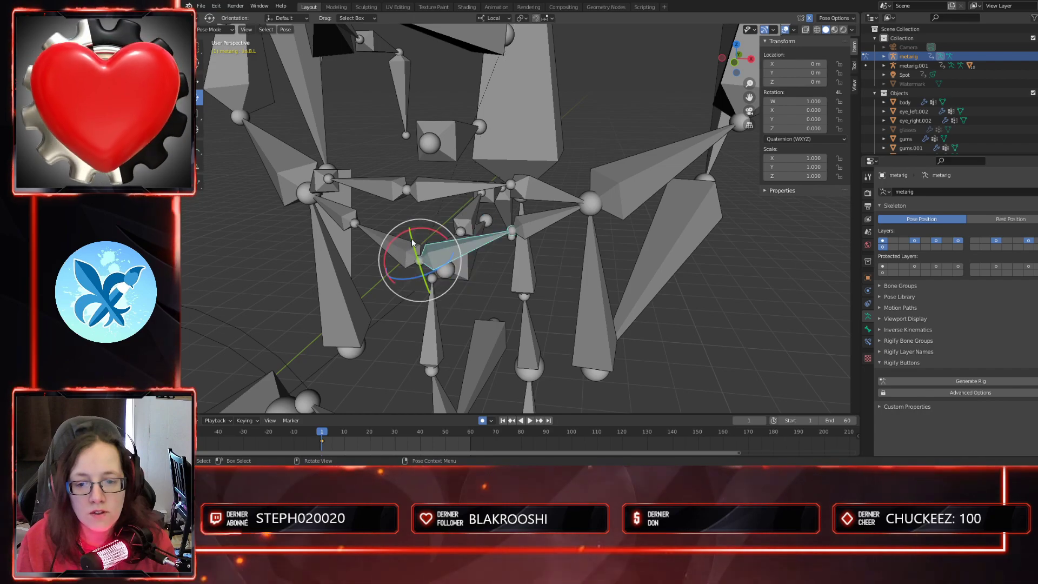
left_click_drag(397, 238, 291, 117)
middle_click_drag(291, 116, 311, 266)
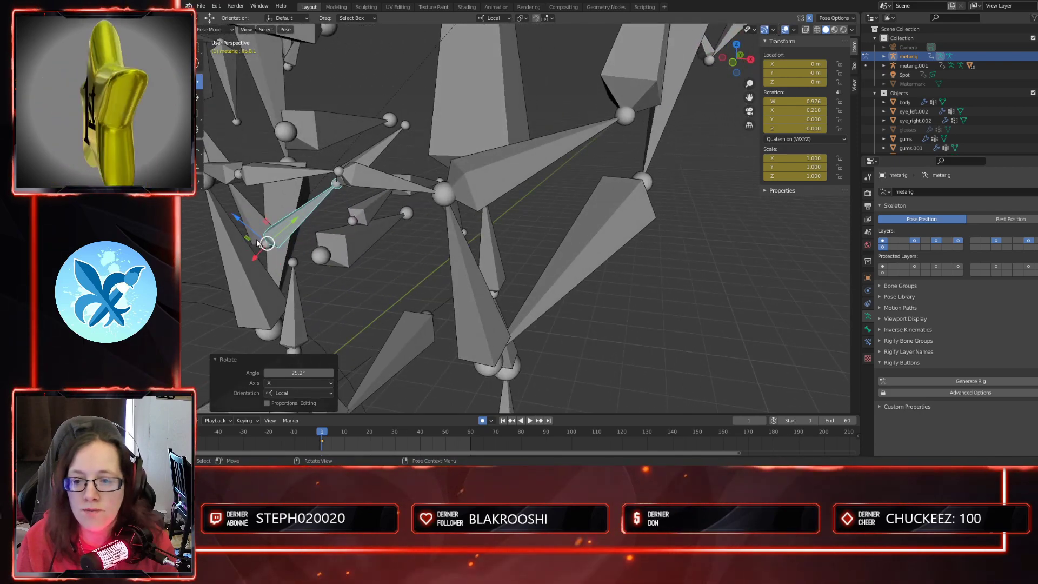
- Undo the left inner lower lip bone's rotation and the bone selection made before it
middle_click_drag(320, 274, 395, 263)
key("ctrl+z")
key("ctrl+z")
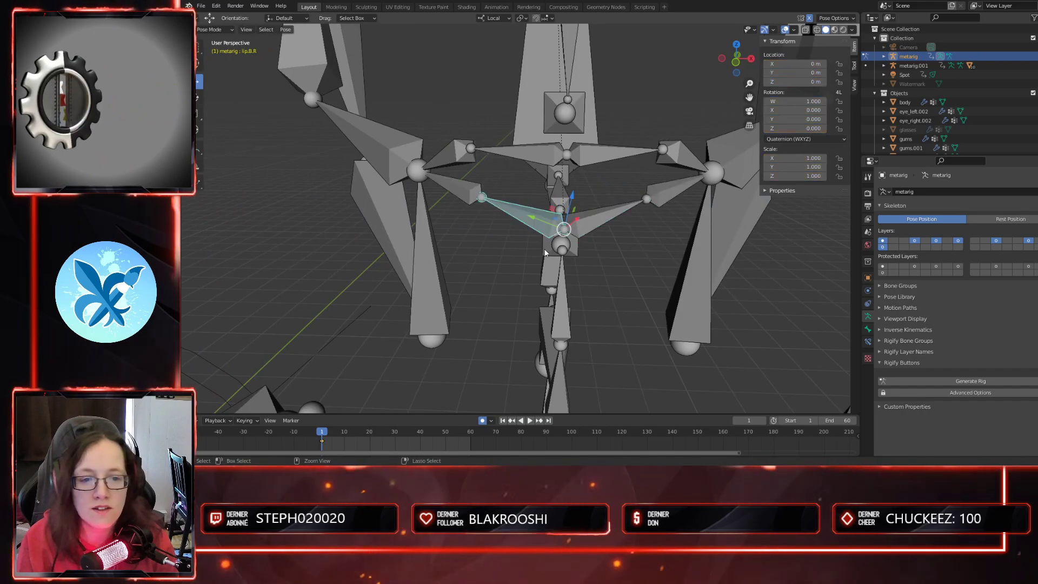
- Try moving the lower teeth bone about -0.03 m along local Z, and undo the move
mouse_move(582, 248)
middle_mouse_down()
mouse_move(538, 256)
mouse_move(573, 259)
middle_mouse_up()
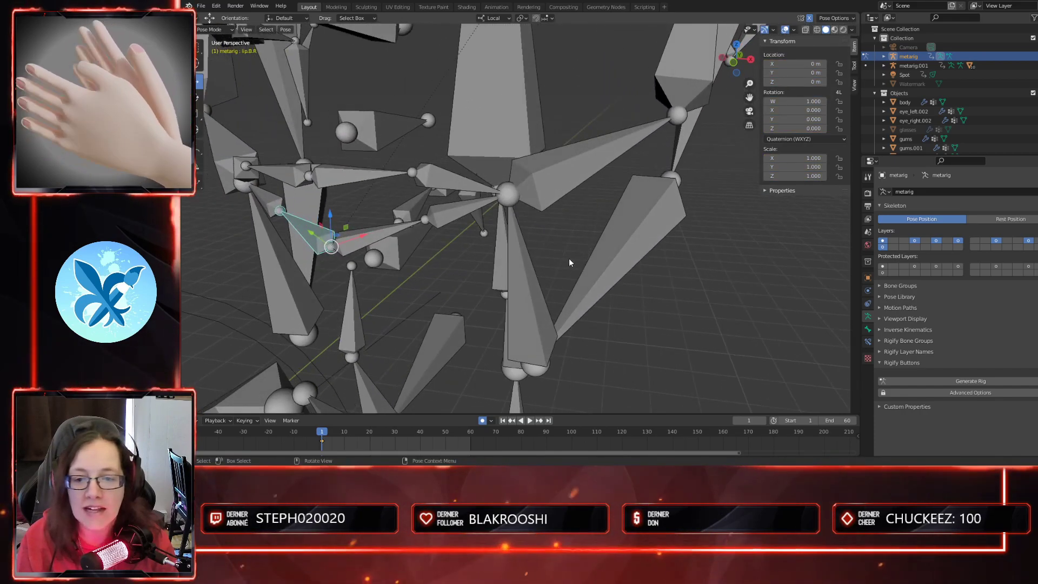
left_click(399, 244)
middle_click_drag(399, 244, 467, 233)
left_click_drag(379, 128, 434, 190)
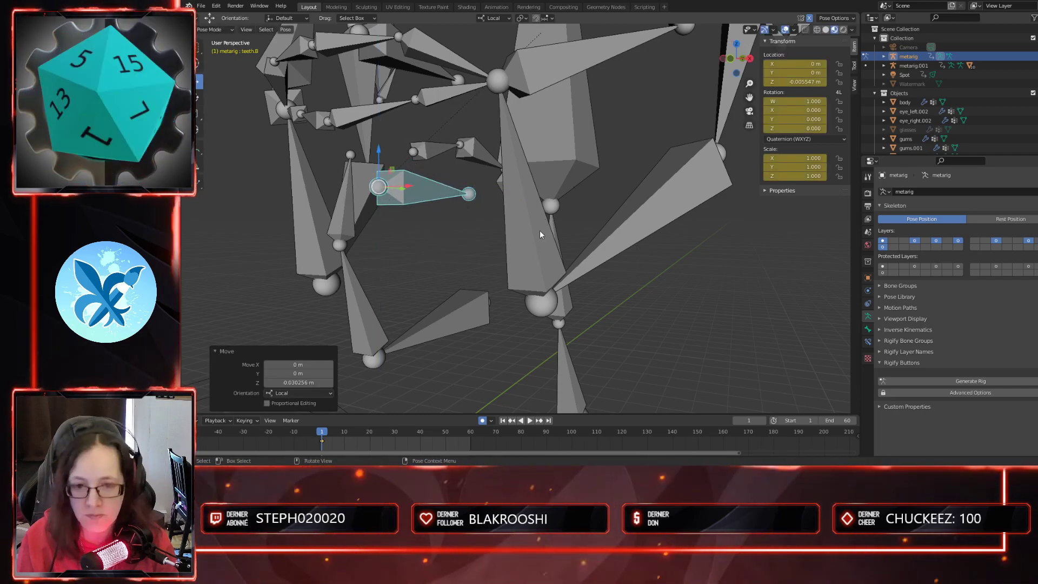
key("ctrl+z")
- Try sliding the lower teeth bone about -0.008 m along local Y, and undo the move
middle_click_drag(461, 243, 447, 228)
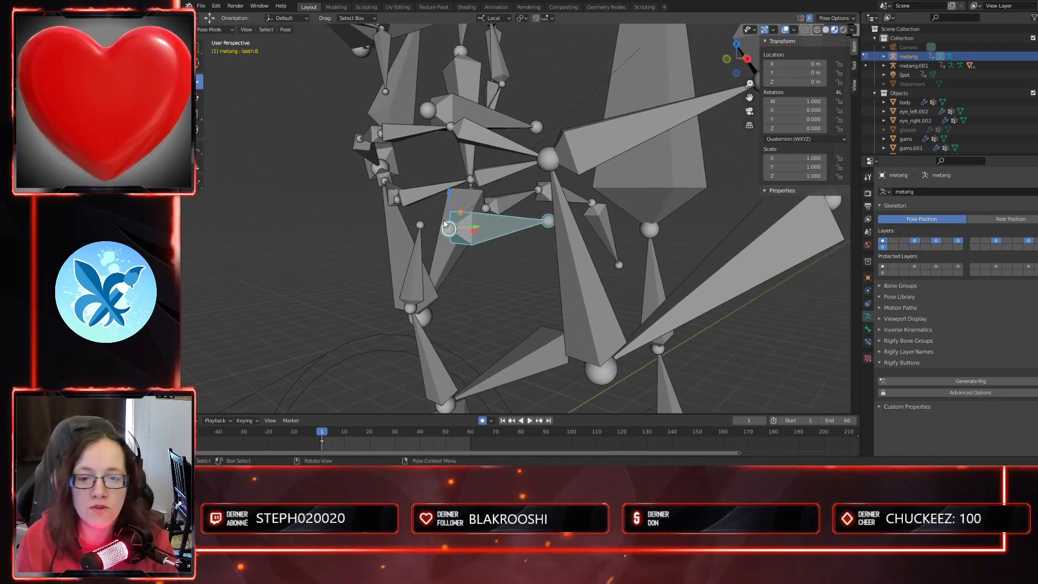
key("g")
key("y")
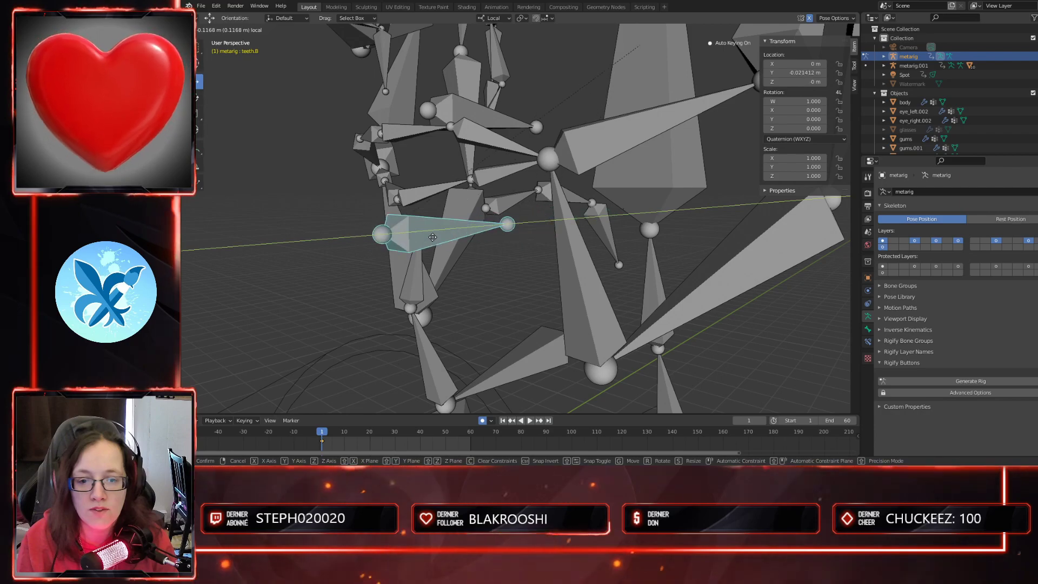
left_click(493, 266)
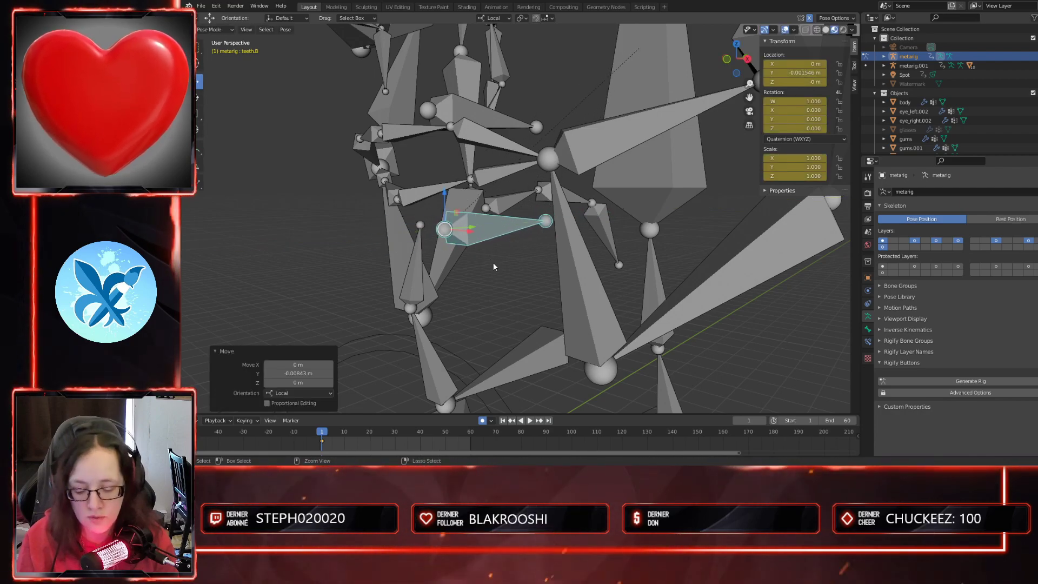
key("ctrl+z")
- Select the front tongue bone, try moving it along local Y, and undo the move
mouse_move(487, 270)
middle_mouse_down()
mouse_move(489, 278)
mouse_move(495, 259)
middle_mouse_up()
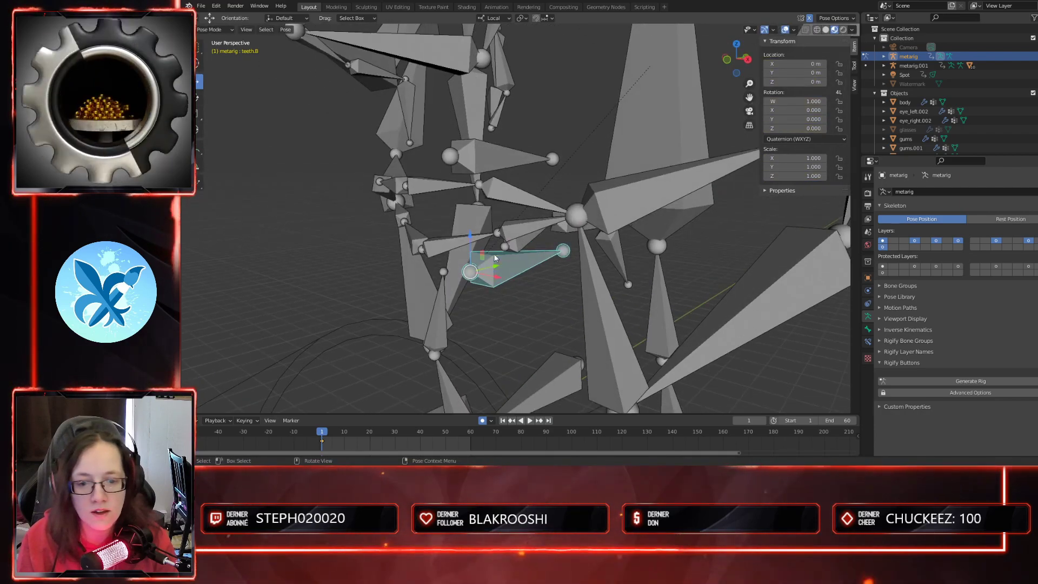
left_click(522, 240)
middle_click_drag(560, 286, 550, 284)
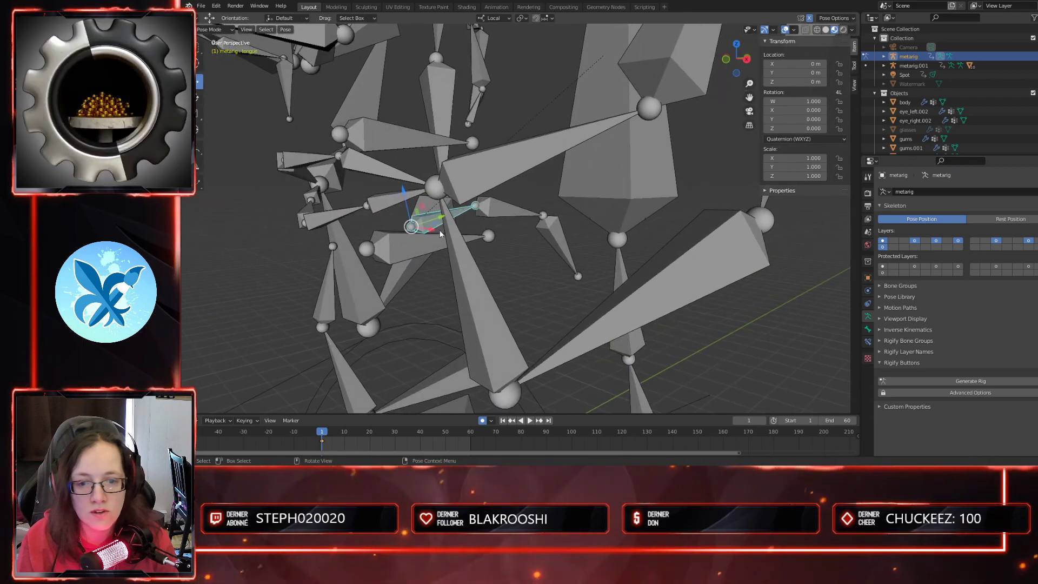
key("g")
key("y")
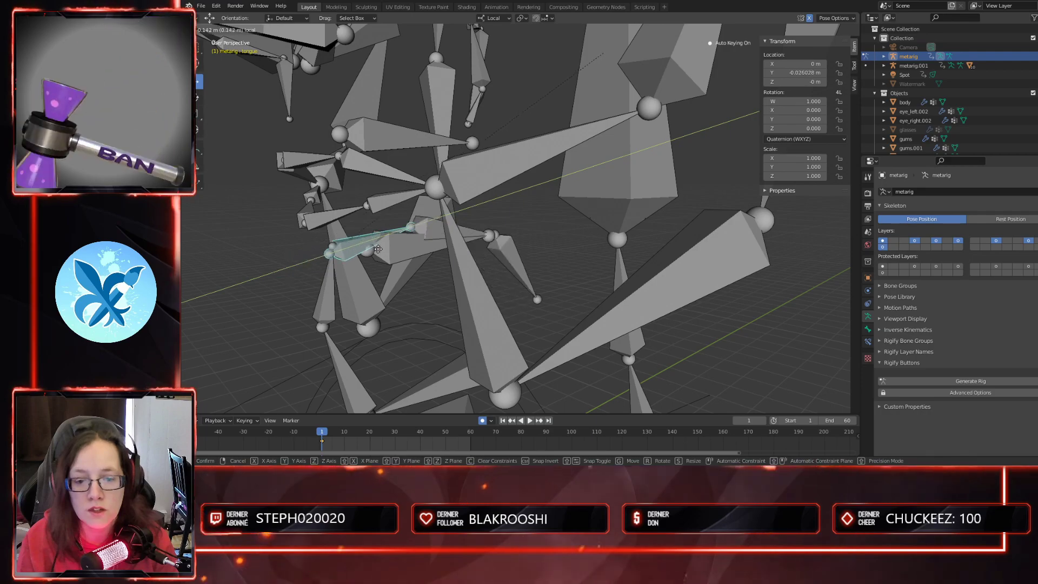
left_click(435, 253)
key("ctrl+z")
- Select the jaw bone, try rotating it, and undo the rotation
middle_click_drag(428, 306, 566, 302)
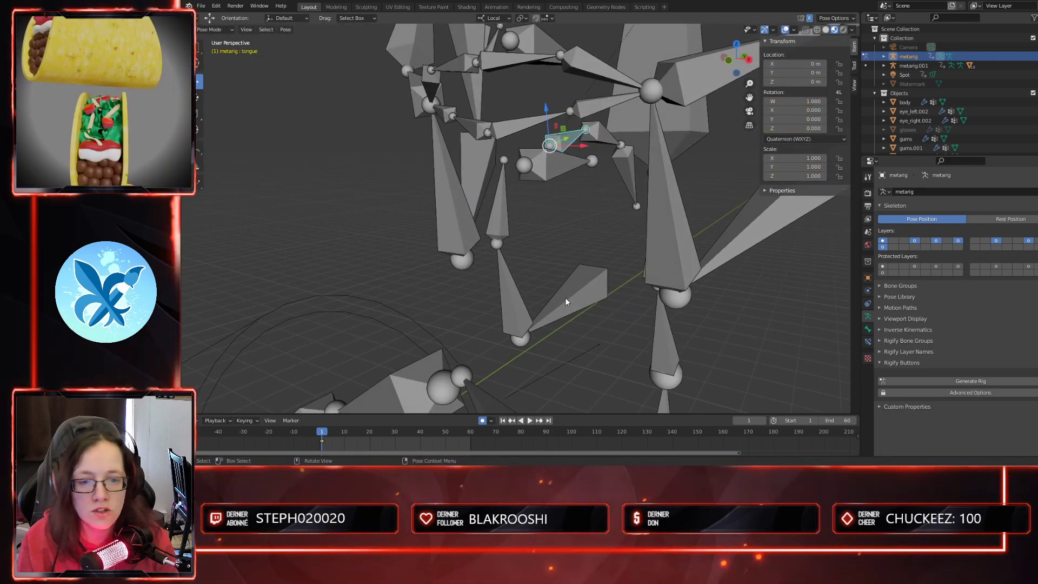
left_click(566, 301)
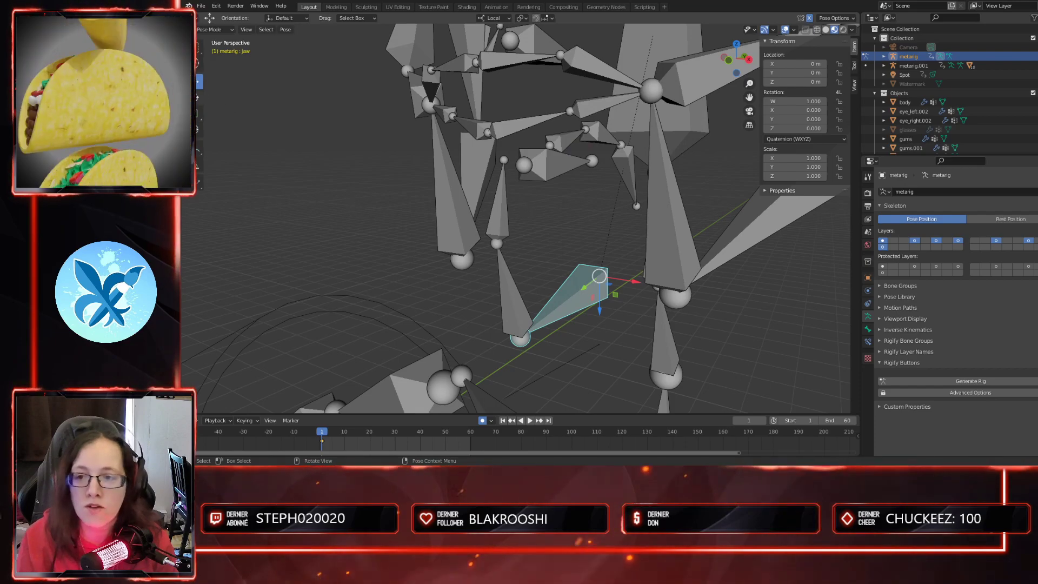
mouse_move(596, 259)
left_mouse_down()
mouse_move(594, 276)
mouse_move(595, 254)
mouse_move(589, 265)
left_mouse_up()
key("ctrl+z")
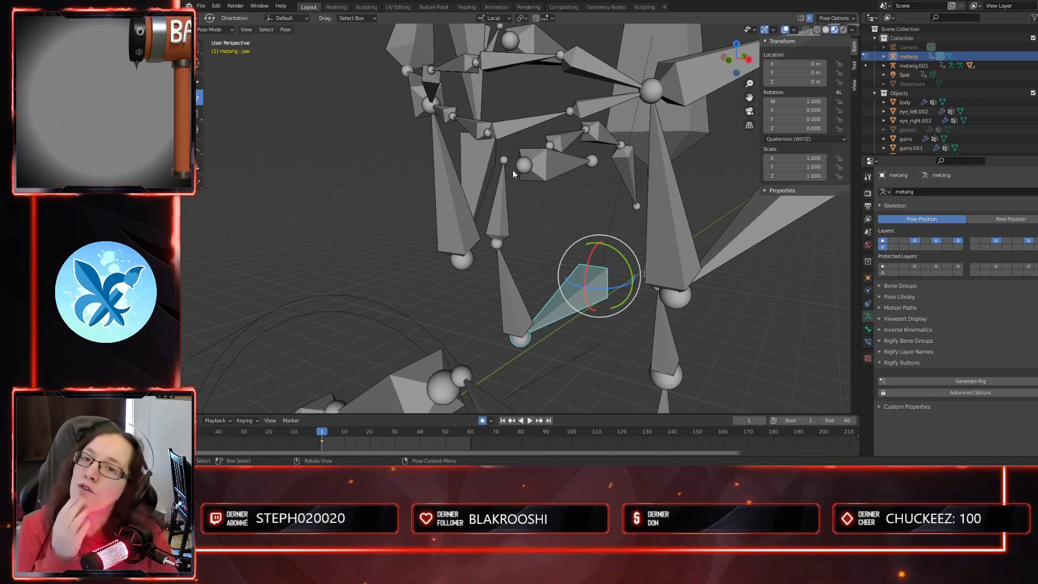
- Select the upper chin bone below the lower lip, try rotating it, and undo the rotation
middle_click_drag(540, 140, 538, 203)
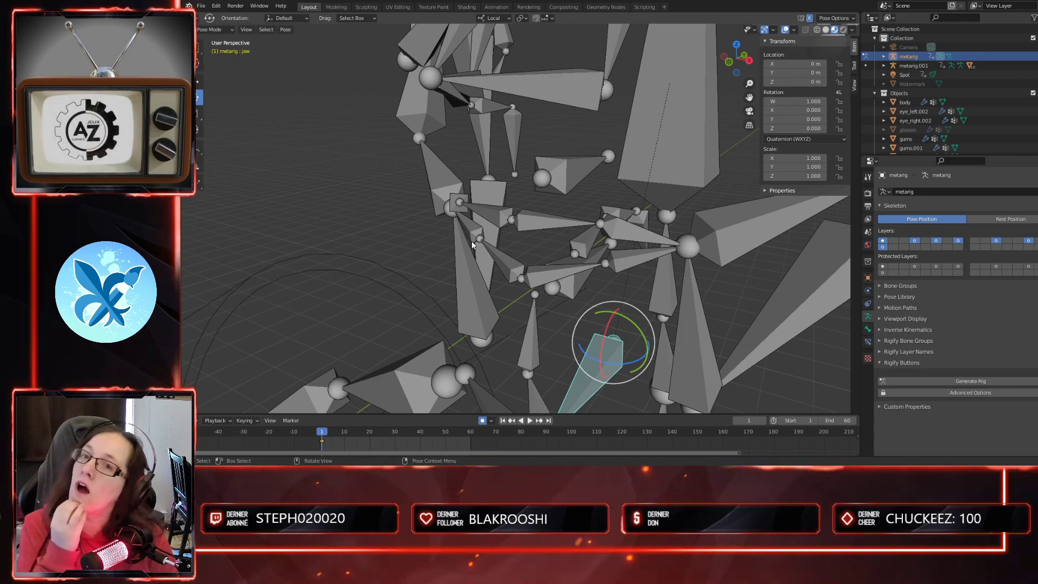
mouse_move(579, 287)
middle_mouse_down()
mouse_move(573, 280)
mouse_move(570, 297)
mouse_move(565, 275)
middle_mouse_up()
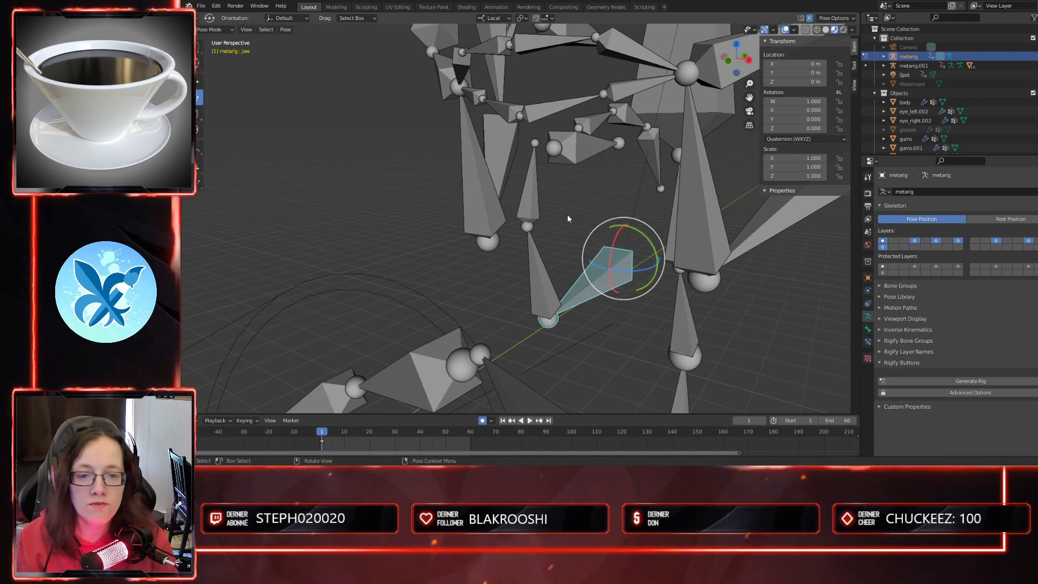
left_click(518, 211)
left_click_drag(515, 212, 511, 219)
key("ctrl+z")
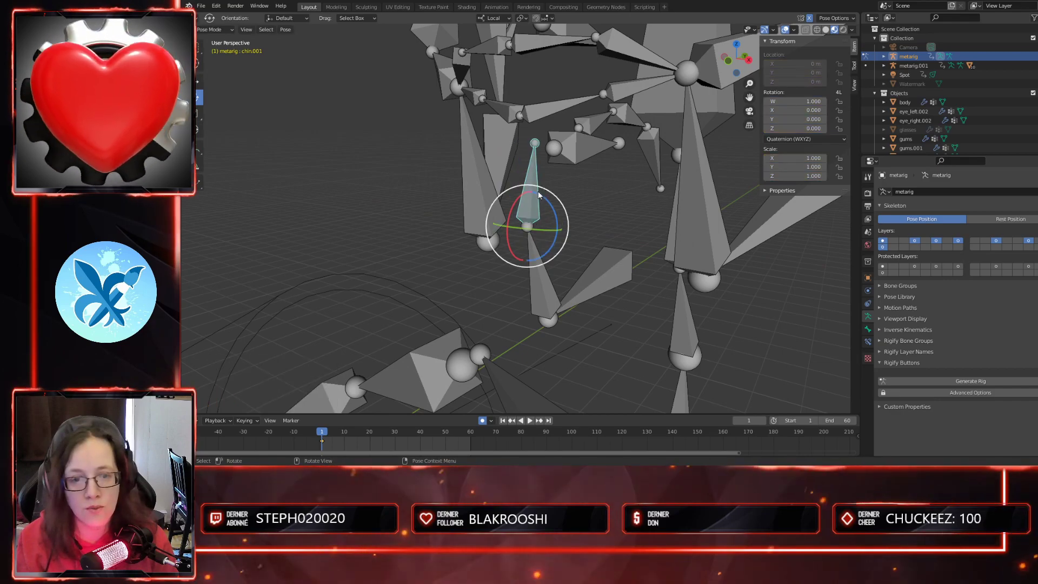
- Select the lower chin bone at the tip of the jaw, try rotating it, and undo the rotation
middle_click_drag(608, 207, 598, 210)
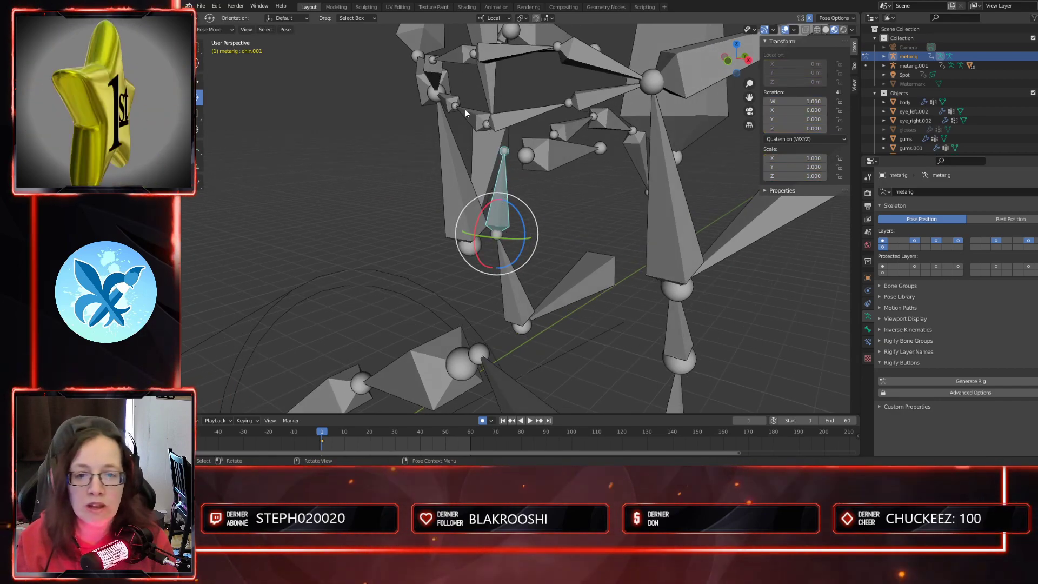
left_click(513, 121)
left_click(519, 292)
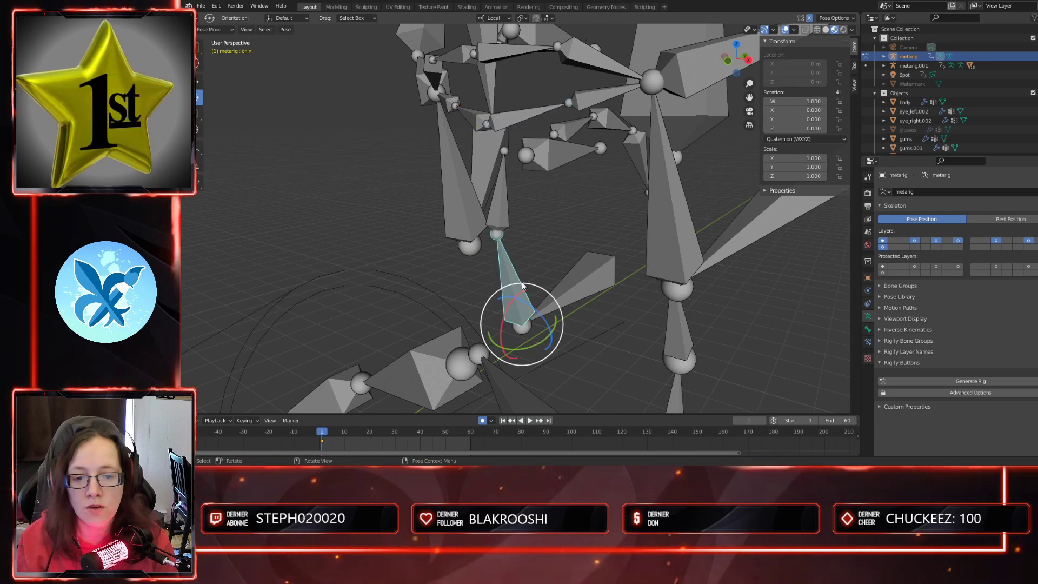
left_click_drag(508, 305, 570, 308)
key("ctrl+z")
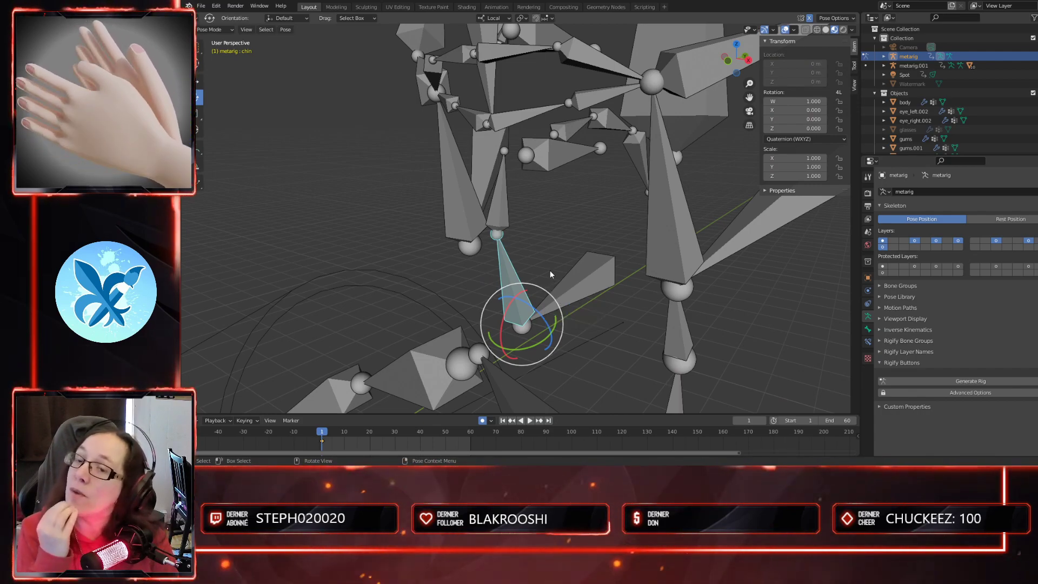
- Select the left lower cheek bone, try rotating it about 7.44° around local X, and undo the rotation
middle_click_drag(595, 254, 463, 312)
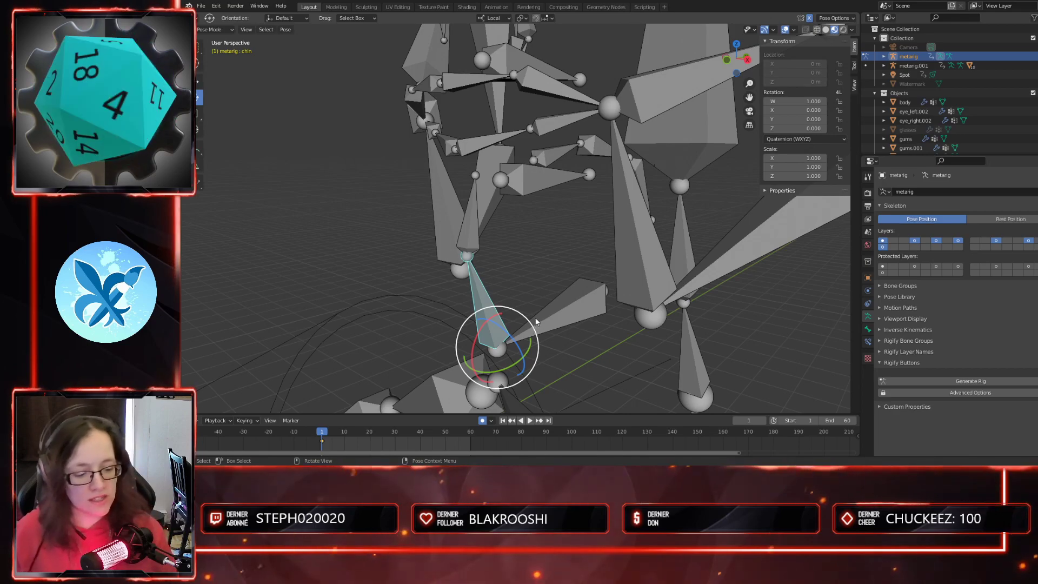
scroll(540, 268, "down", 3)
middle_click_drag(540, 268, 565, 293)
left_click(544, 241)
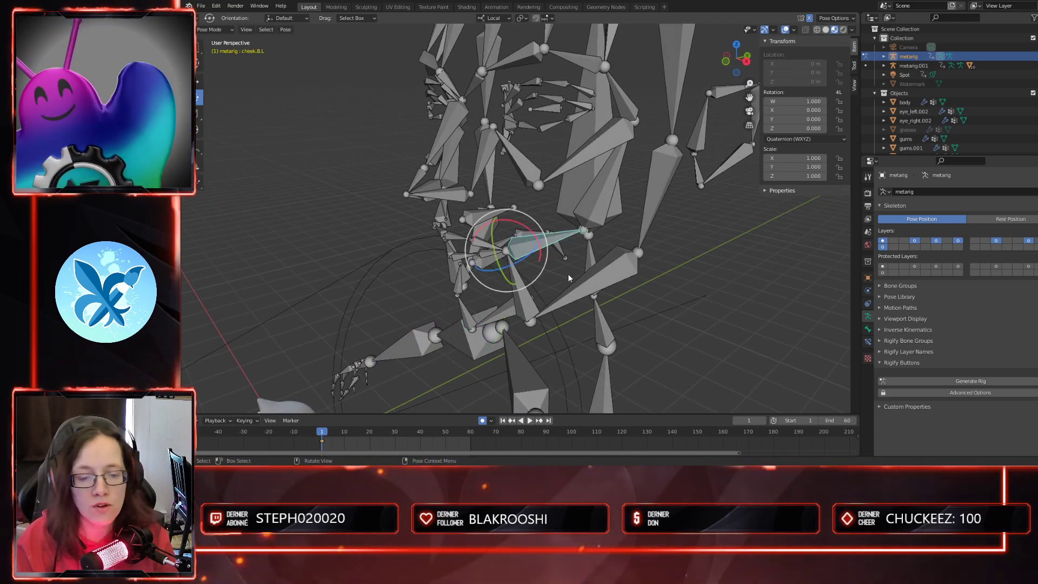
left_click_drag(527, 226, 523, 223)
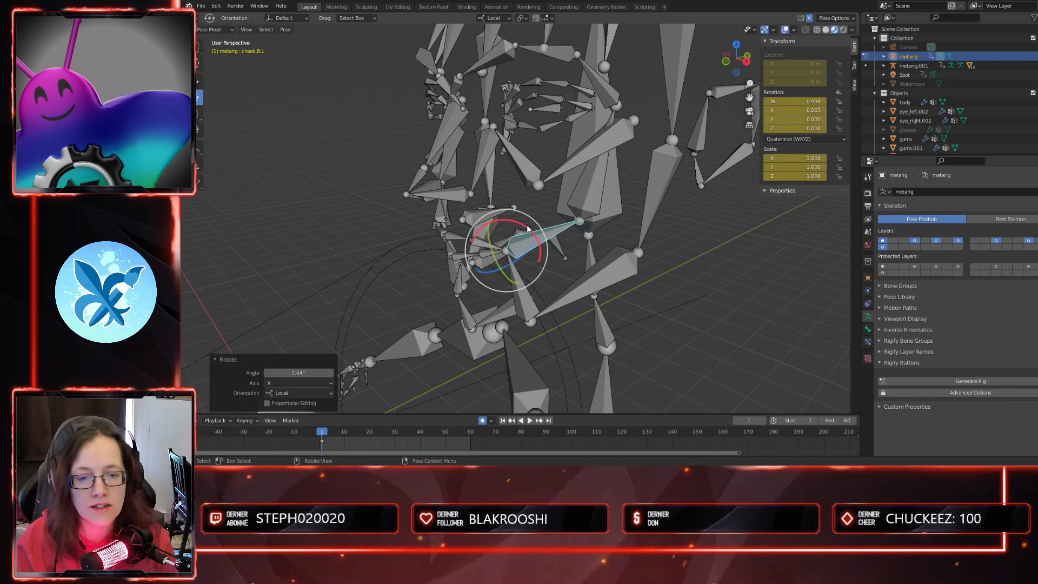
key("ctrl+z")
- Try rotating the left lower cheek bone around local X twice more, undoing each rotation
mouse_move(611, 268)
middle_mouse_down()
mouse_move(676, 273)
mouse_move(620, 284)
middle_mouse_up()
scroll(541, 281, "up", 2)
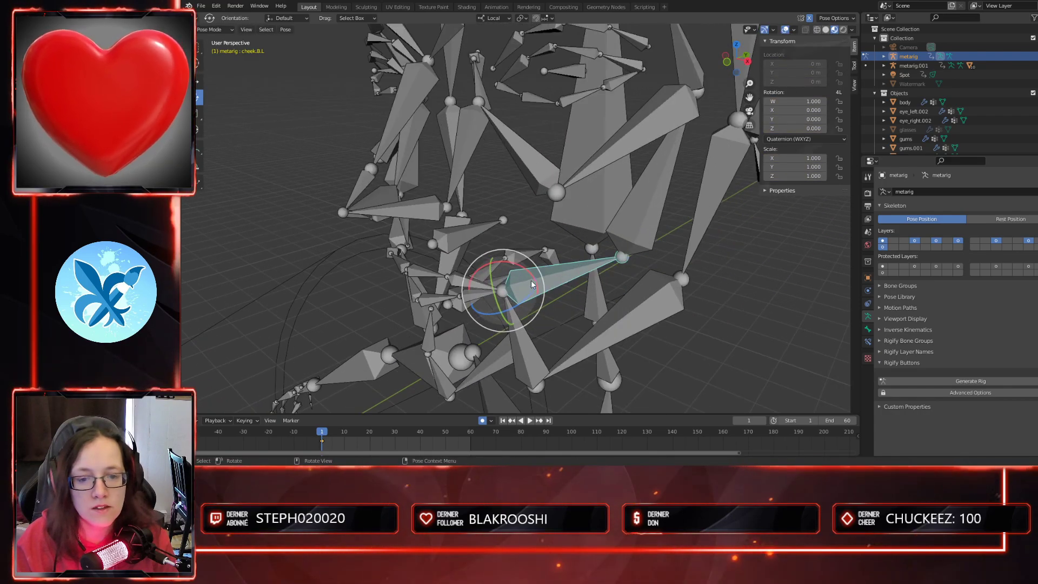
left_click_drag(532, 280, 537, 274)
key("ctrl+z")
mouse_move(537, 274)
middle_mouse_down()
mouse_move(589, 290)
mouse_move(537, 294)
middle_mouse_up()
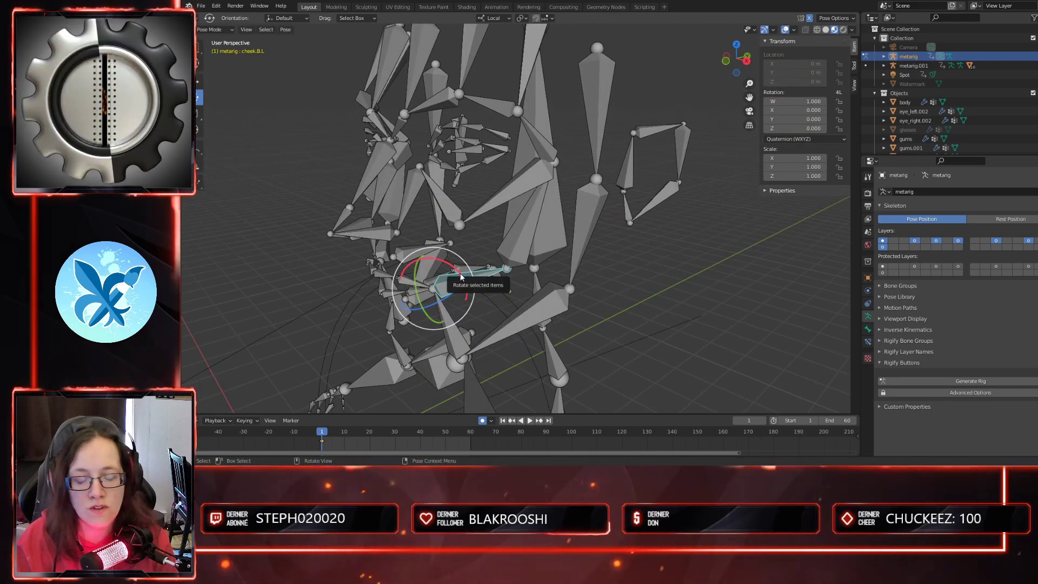
left_click_drag(461, 276, 478, 262)
key("ctrl+z")
- Switch the meta-rig from Pose Mode to Edit Mode and select the upper chin bone
middle_click_drag(543, 311, 557, 287)
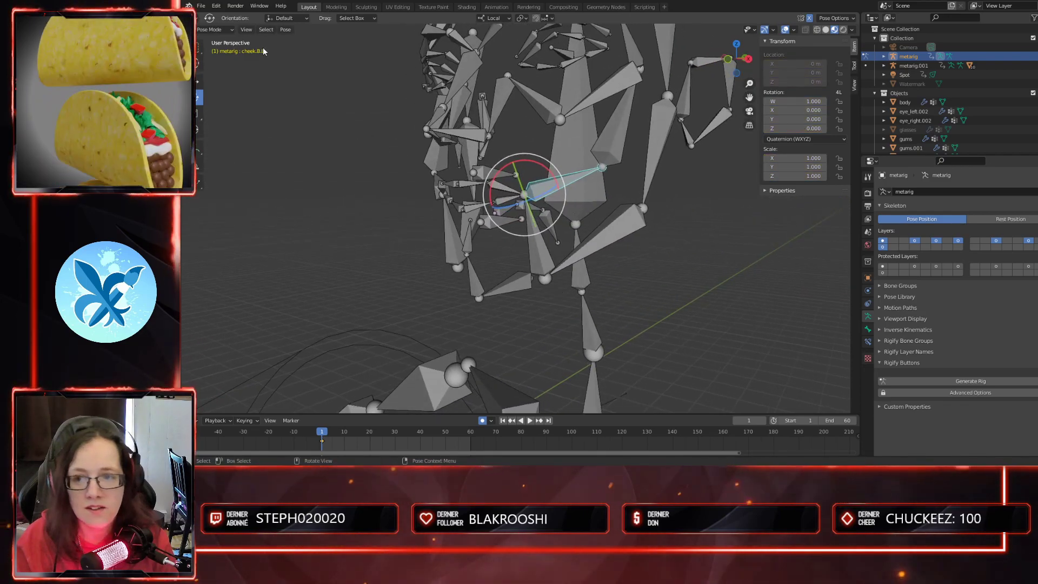
left_click(214, 40)
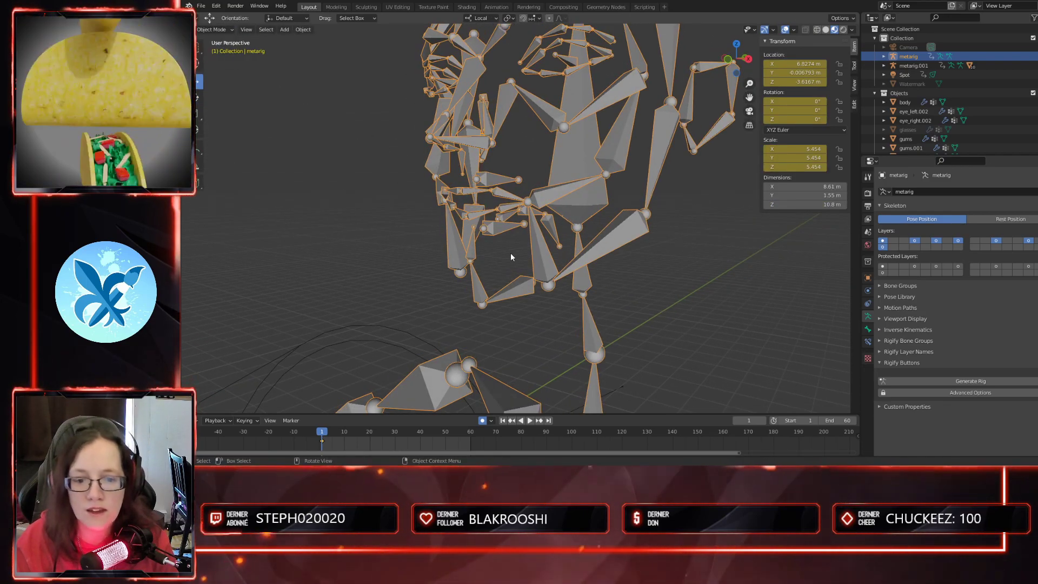
key("Tab")
middle_click_drag(471, 252, 538, 222)
left_click(535, 222)
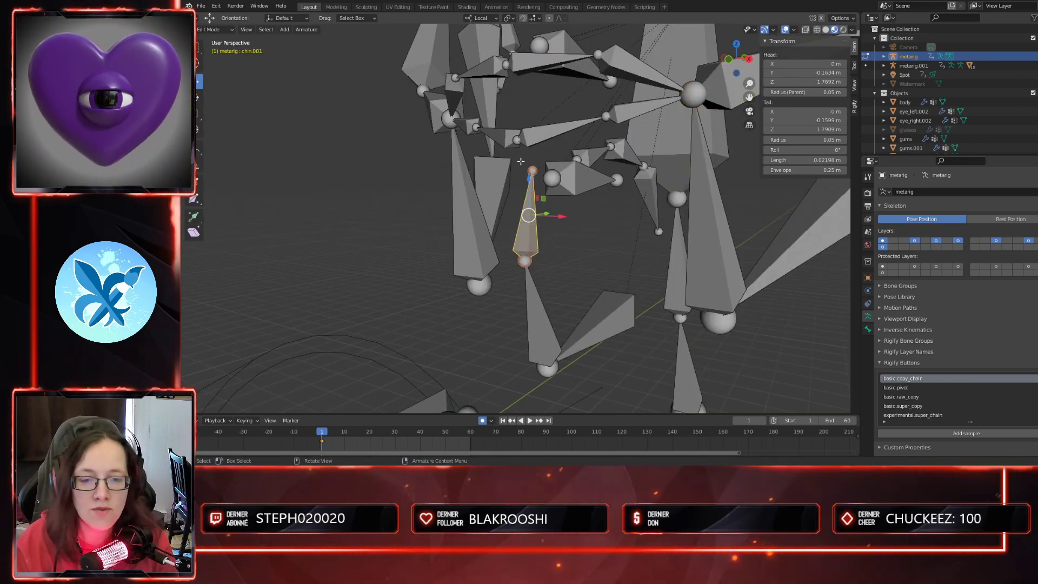
- Try parenting the upper chin bone to the right inner lower lip bone as Connected, and undo the parenting
left_click(518, 140, "shift")
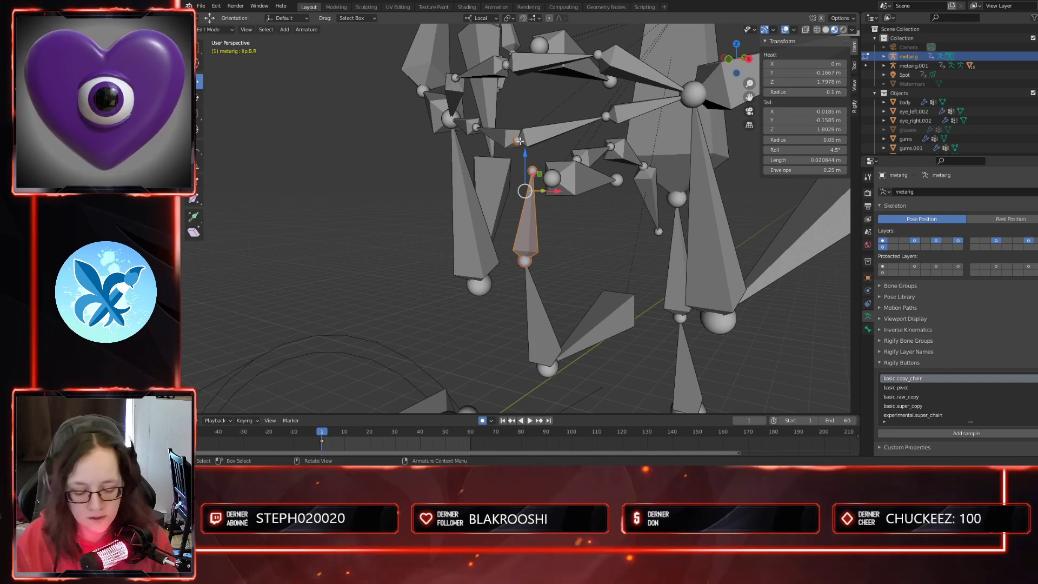
key("ctrl+p")
left_click(521, 143)
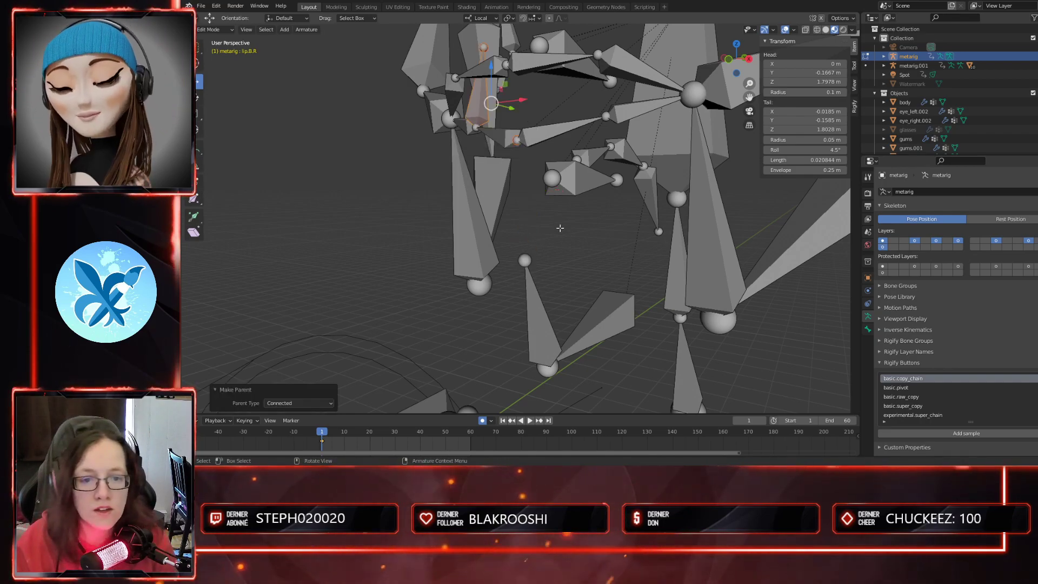
key("ctrl+z")
- Parent the left inner lower lip bone to the upper chin bone with Keep Offset
left_click(526, 234, "shift")
key("ctrl+p")
left_click(527, 235)
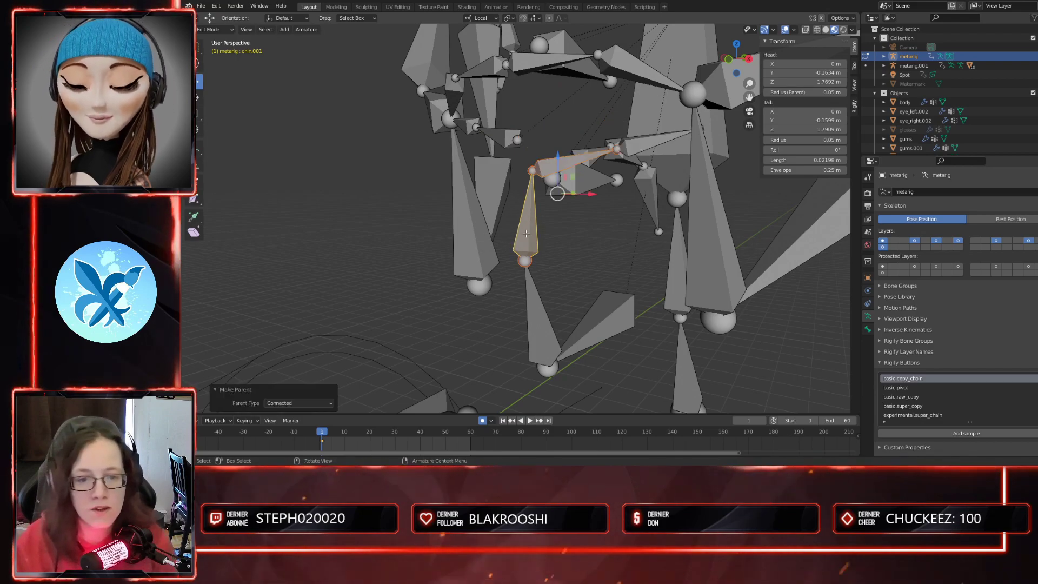
key("ctrl+z")
key("ctrl+p")
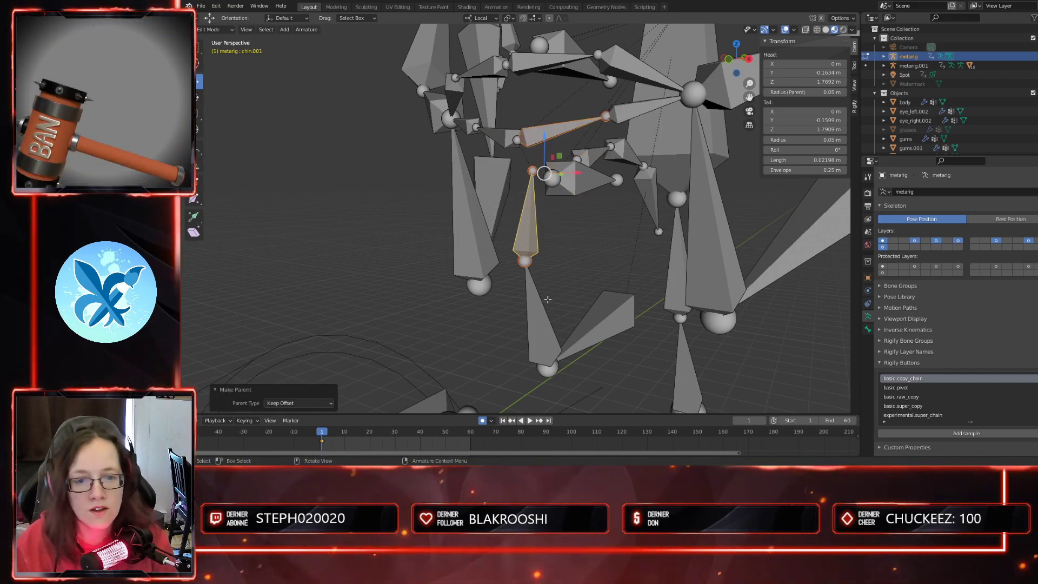
- Test the jaw bone in Pose Mode with a rotation of about -3.25° around local X, undo it, and return to Edit Mode
key("Tab")
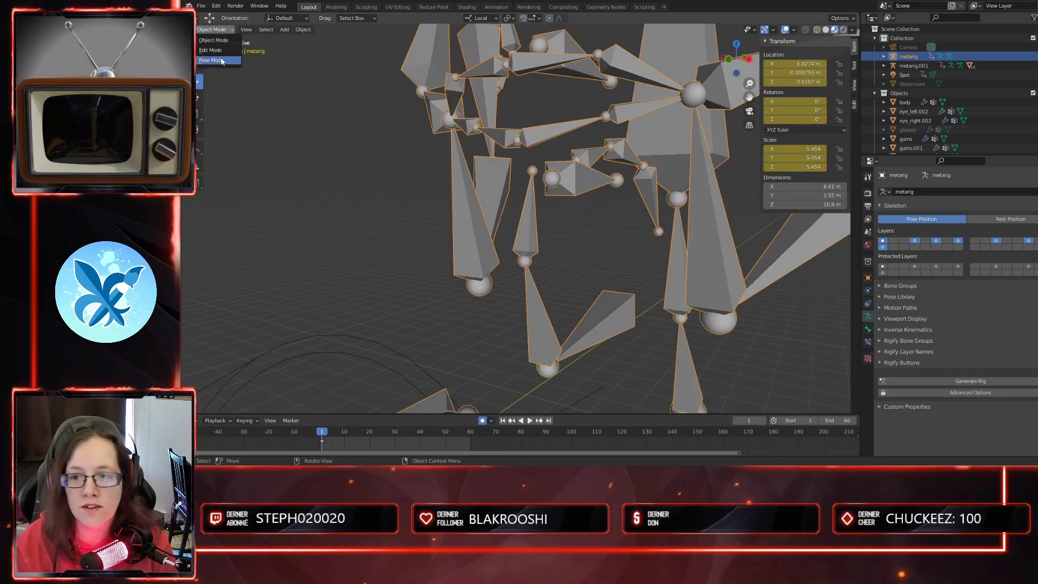
left_click(222, 60)
left_click(598, 320)
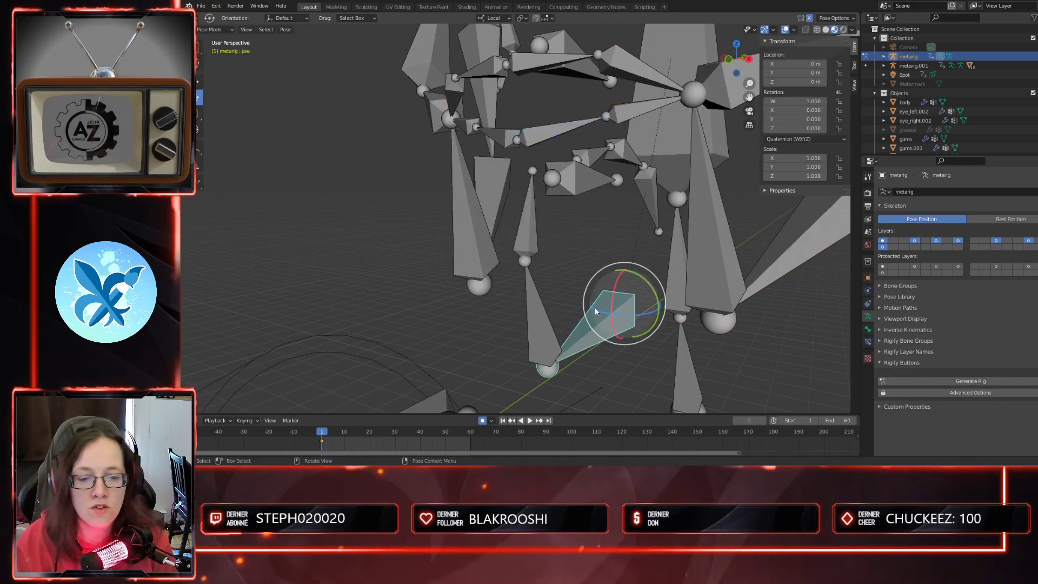
left_click_drag(617, 283, 619, 291)
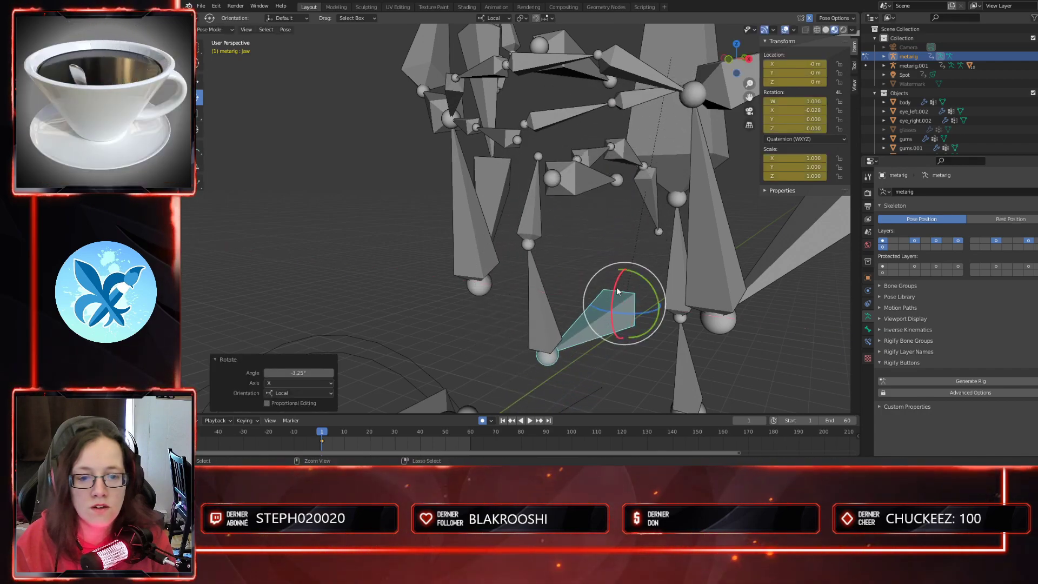
key("ctrl+z")
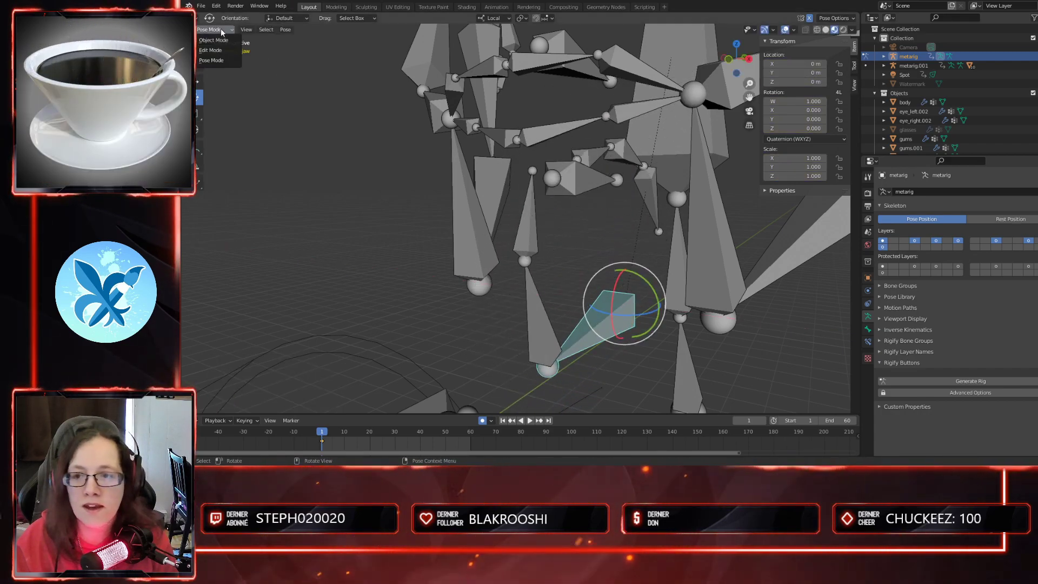
key("ctrl+Tab")
key("Tab")
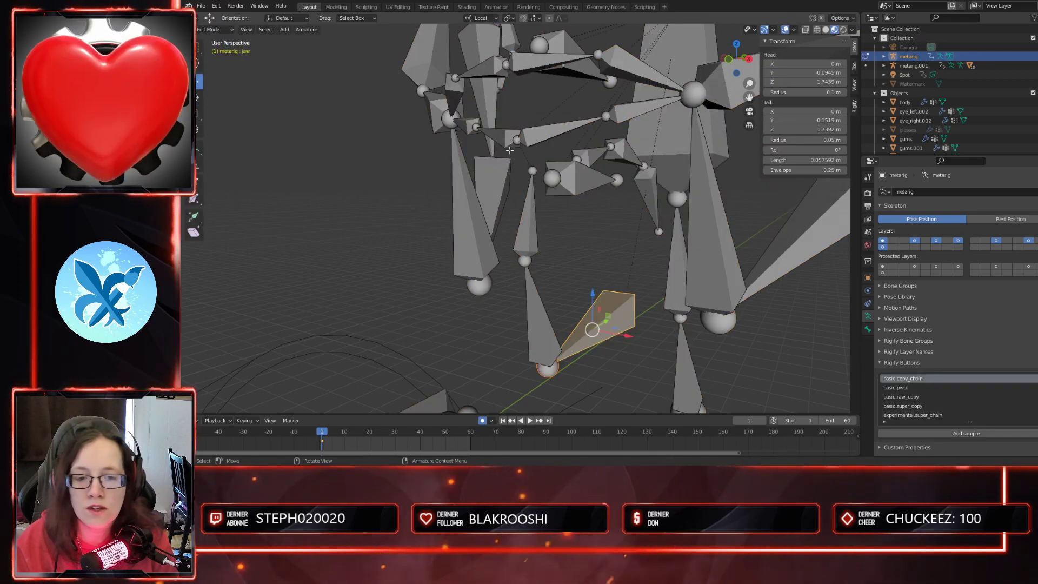
- Parent the right inner lower lip bone to the upper chin bone with Keep Offset
left_click(508, 141)
left_click(528, 215, "shift")
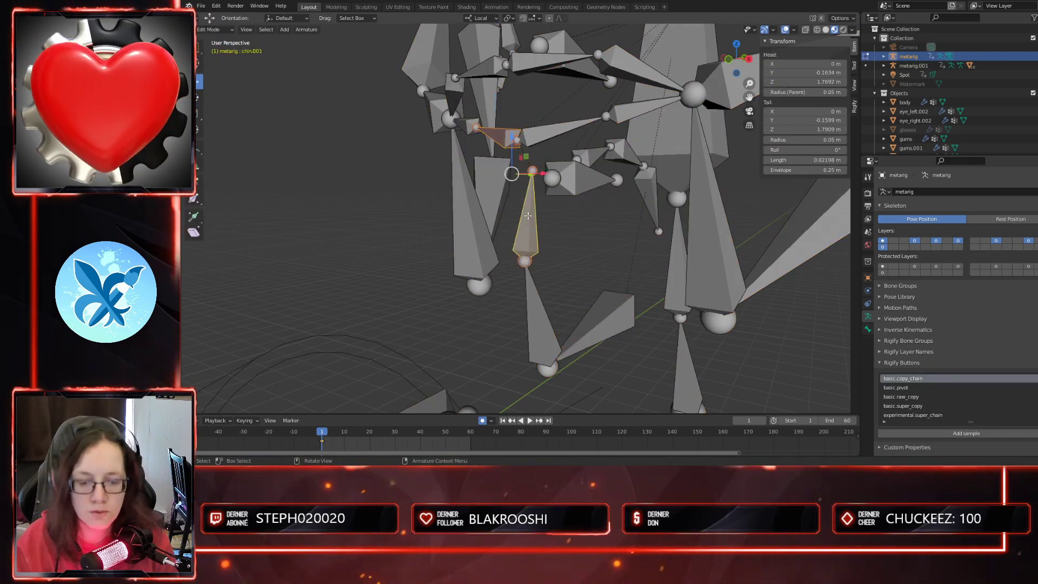
key("ctrl+p")
left_click(541, 217)
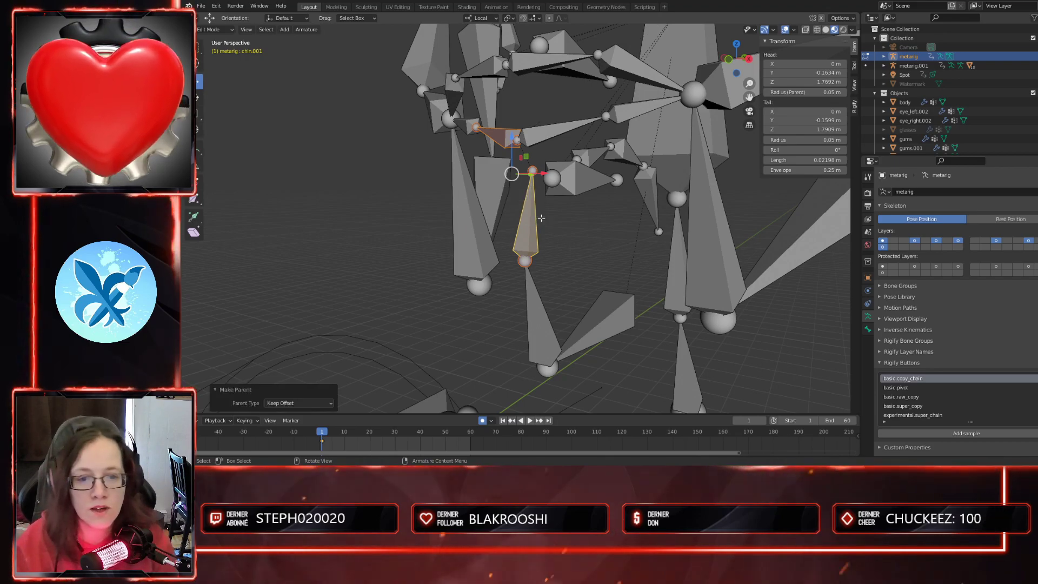
key("ctrl+p")
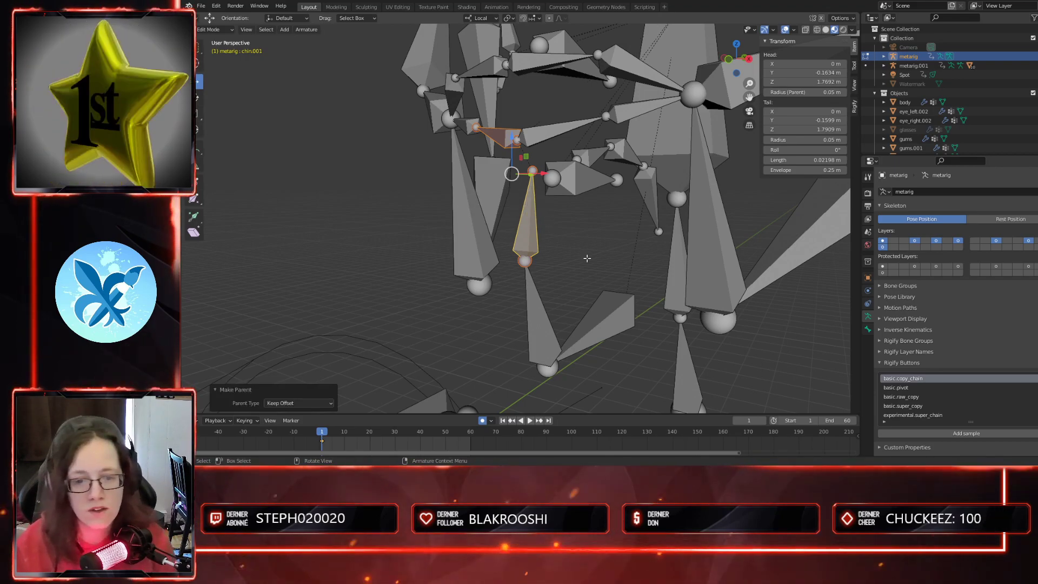
mouse_move(587, 257)
middle_mouse_down()
mouse_move(618, 259)
mouse_move(588, 260)
middle_mouse_up()
left_click(505, 144)
left_click(626, 296)
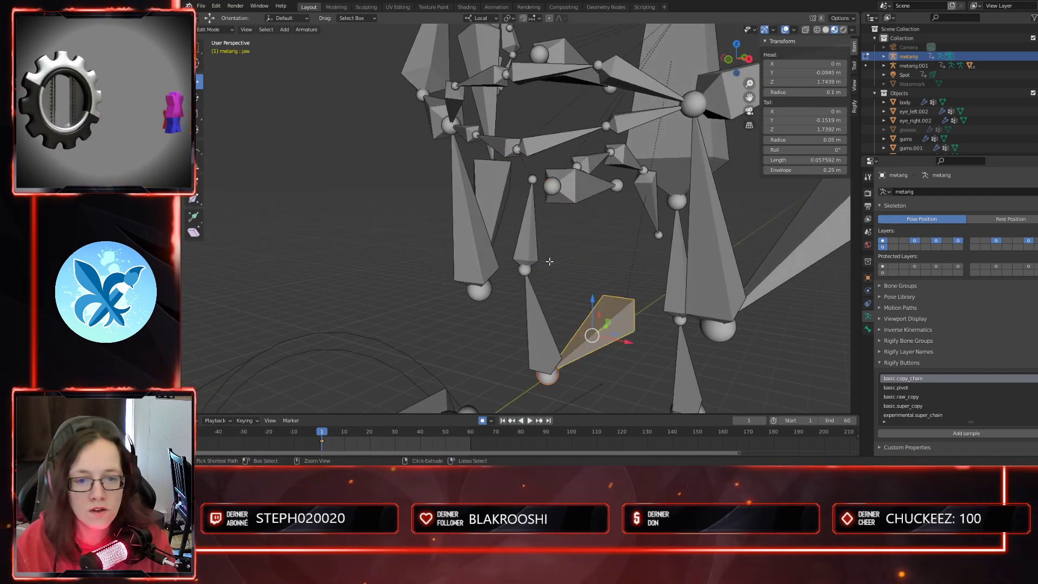
left_click(548, 251)
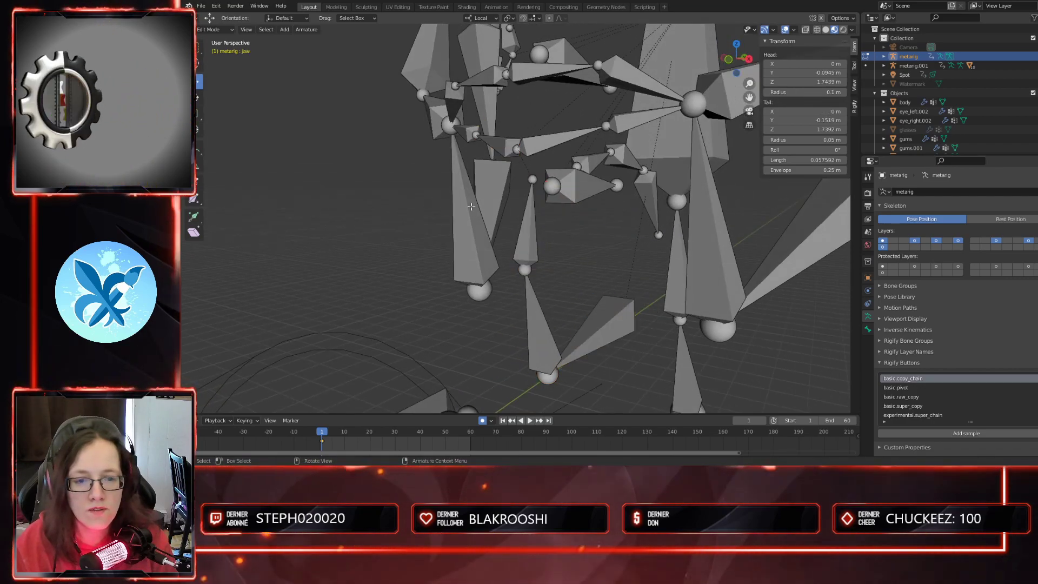
left_click(529, 233, "shift")
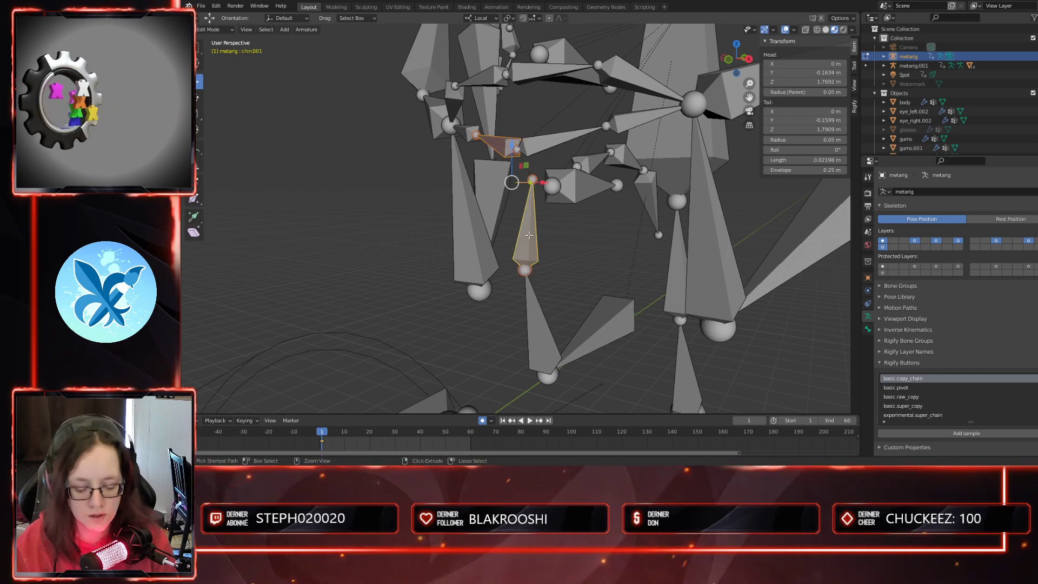
key("ctrl+p")
left_click(530, 236)
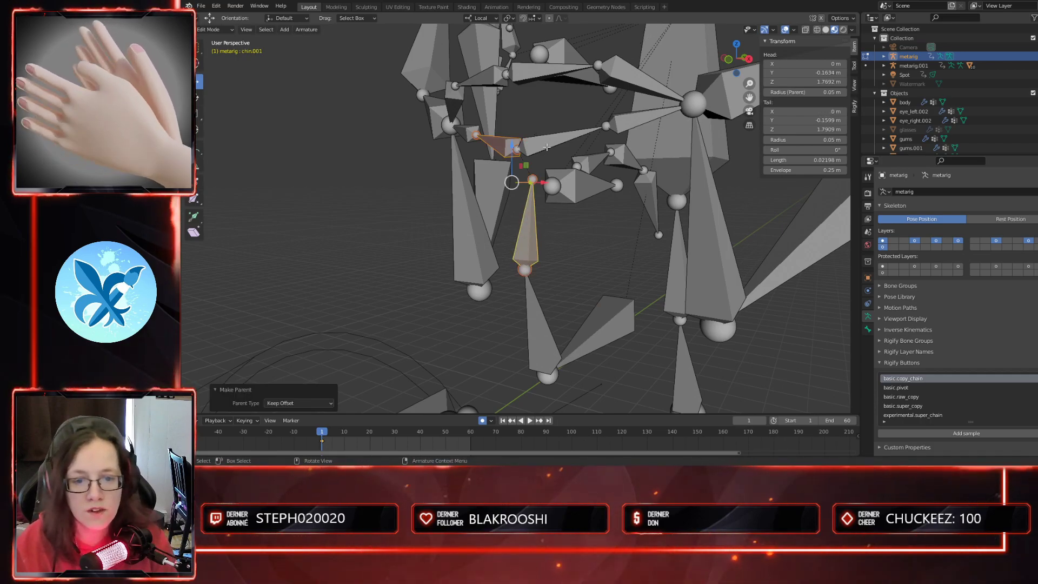
- Parent the left inner lower lip bone to the upper chin bone again
left_click(547, 145)
left_click(525, 240, "shift")
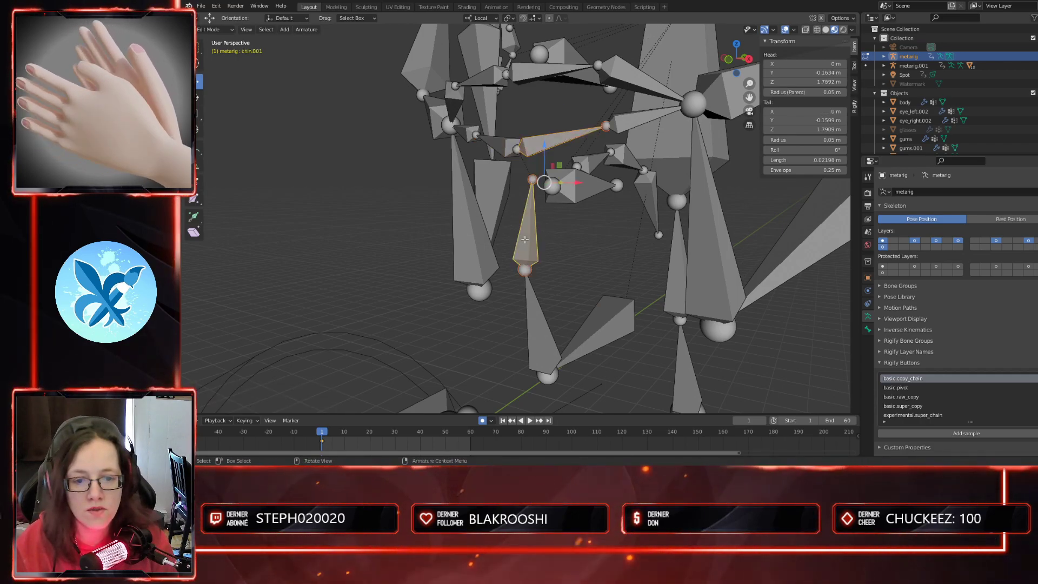
key("ctrl+p")
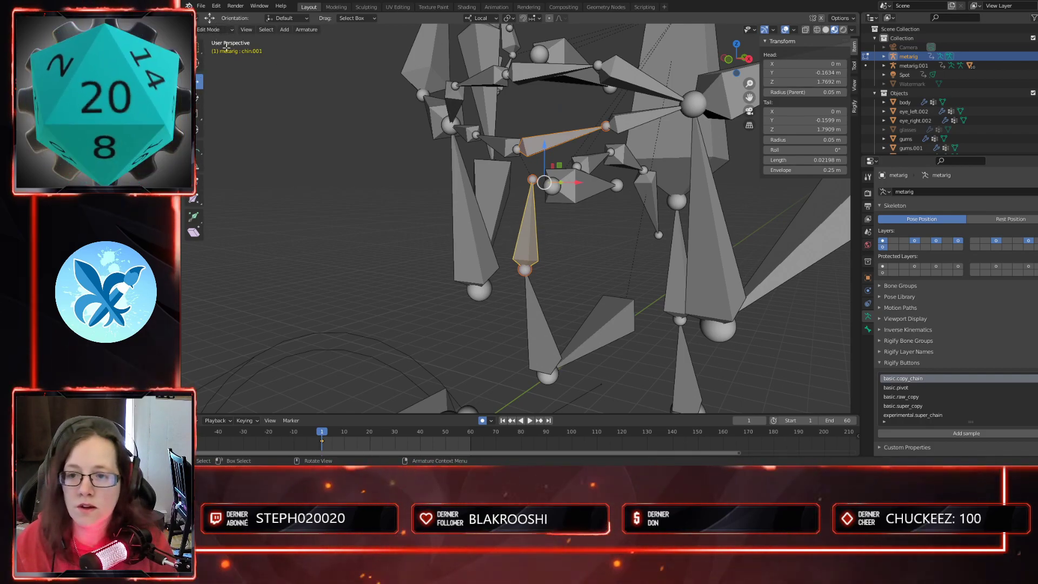
- Switch to Pose Mode, test the jaw bone with a rotation of about 17° around local X, and undo the rotation
key("Tab")
left_click(212, 60)
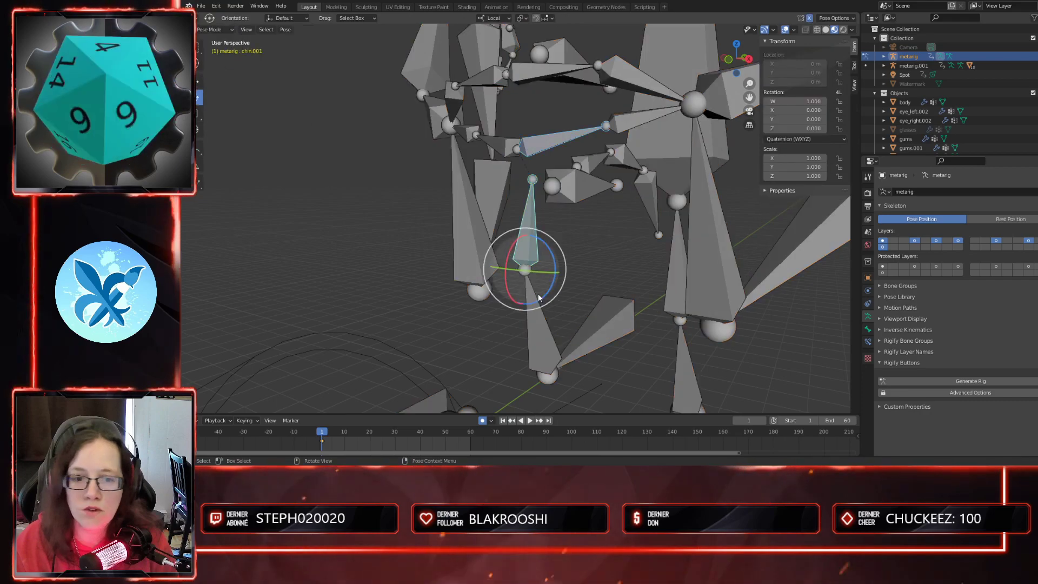
left_click(596, 335)
key("r")
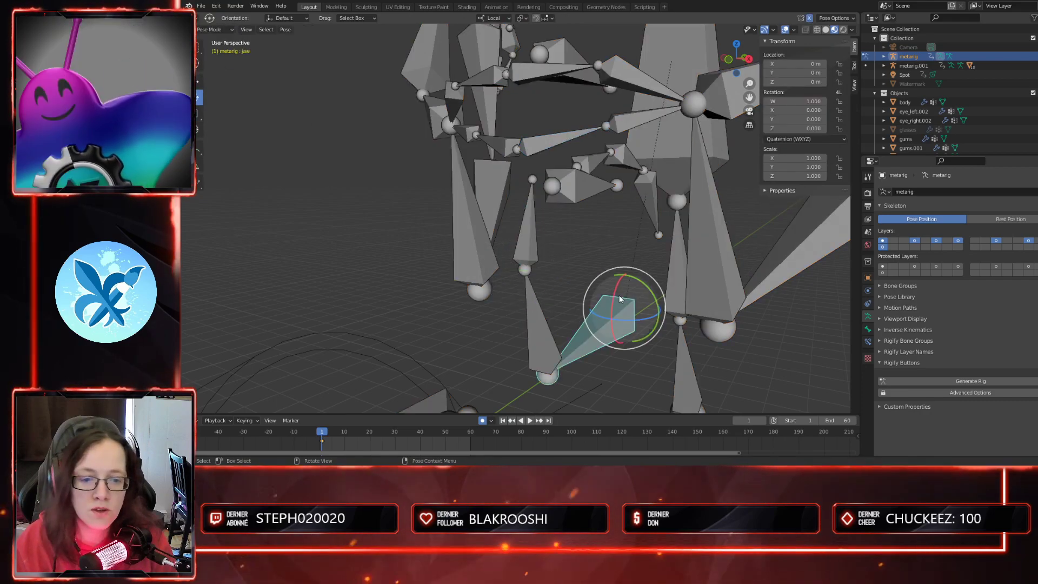
key("x")
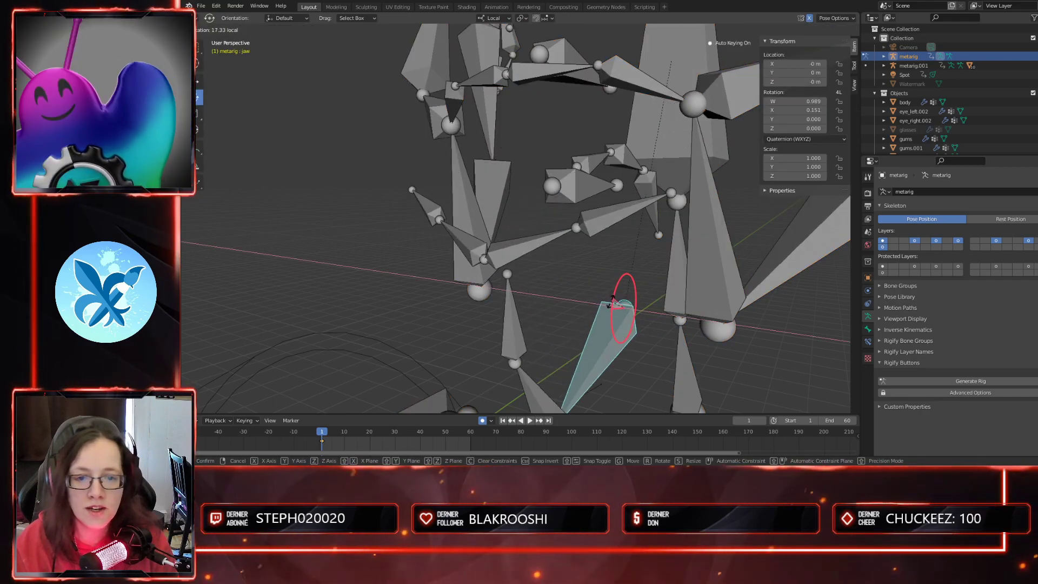
left_click_drag(614, 298, 627, 294)
key("ctrl+z")
- Select the left lower cheek bone and examine how the cheek and jaw bones are arranged from the side
scroll(682, 290, "down", 2)
middle_click_drag(691, 286, 630, 279)
middle_click_drag(542, 279, 549, 281)
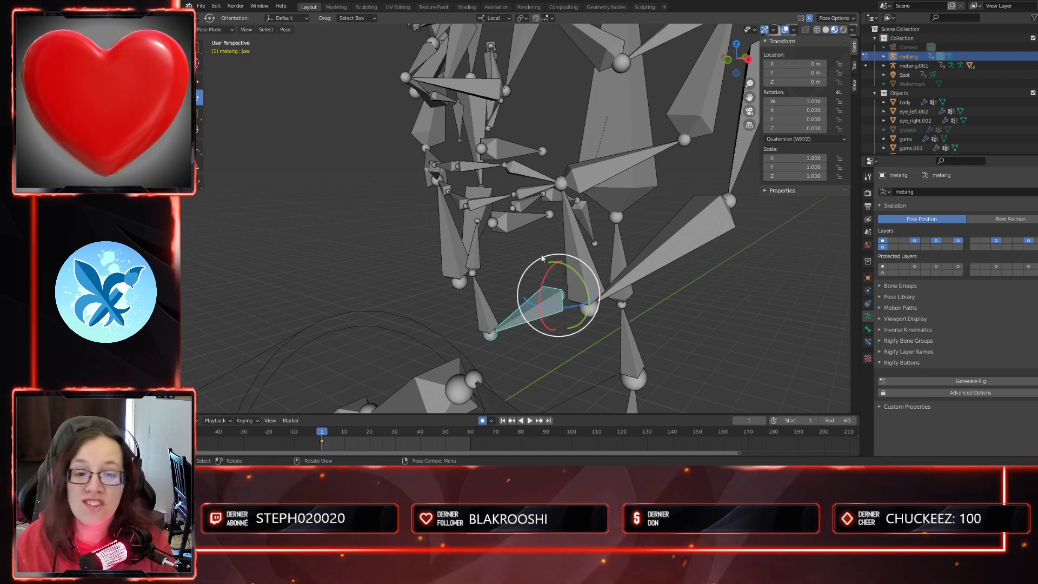
left_click(582, 177)
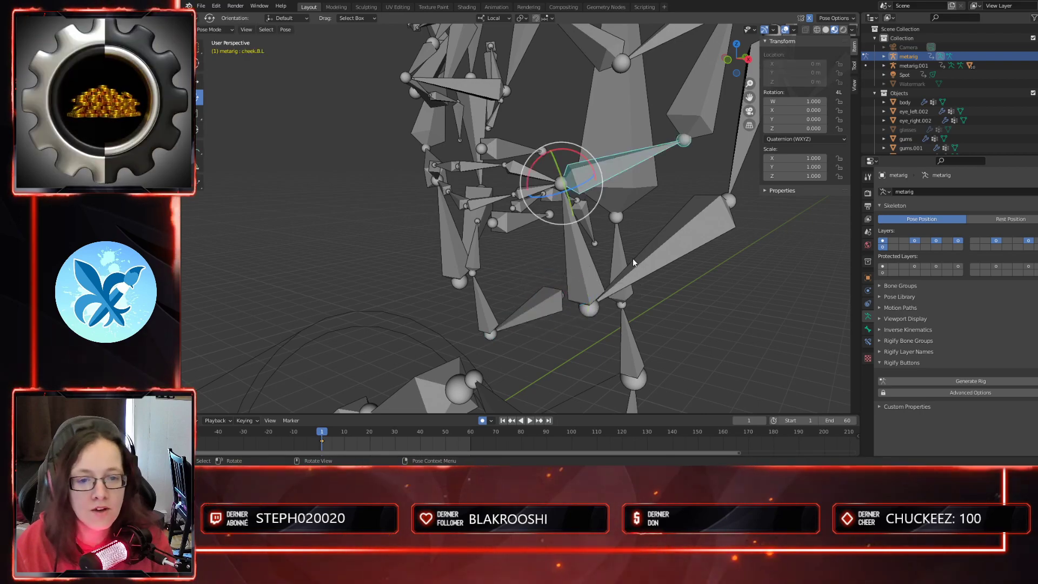
middle_click_drag(633, 258, 626, 259)
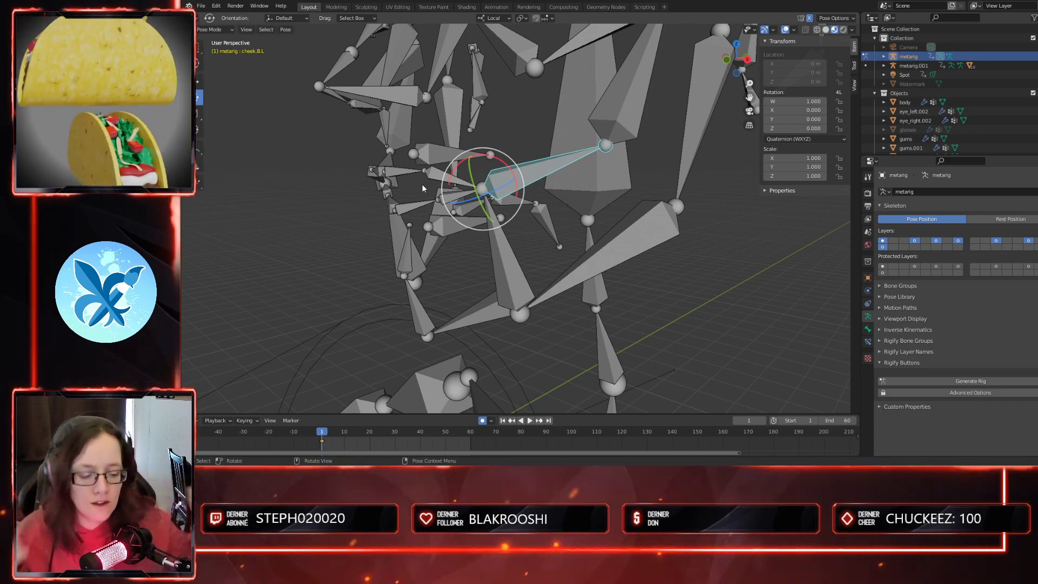
middle_click_drag(287, 170, 560, 245)
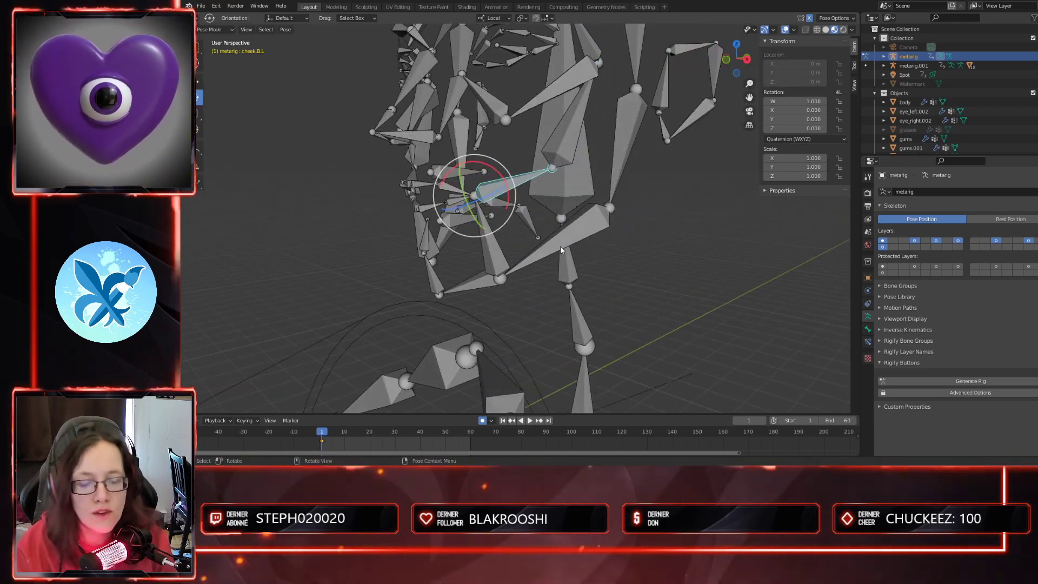
- Test the left rear jaw bone with a rotation of about 2.3° around local Z, and undo it
left_click(561, 246)
left_click_drag(579, 216, 580, 212)
key("ctrl+z")
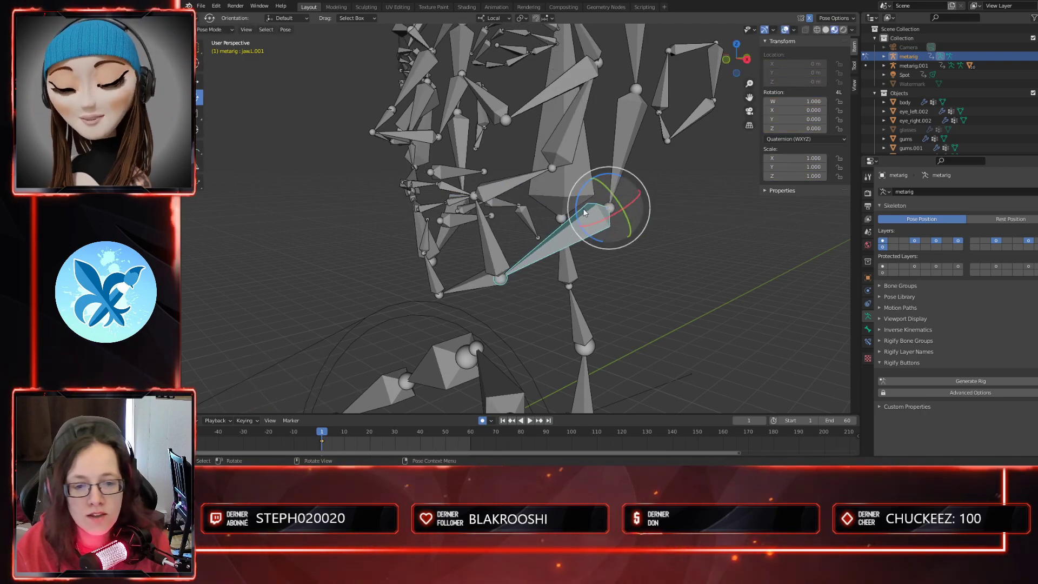
middle_click_drag(565, 245, 529, 307)
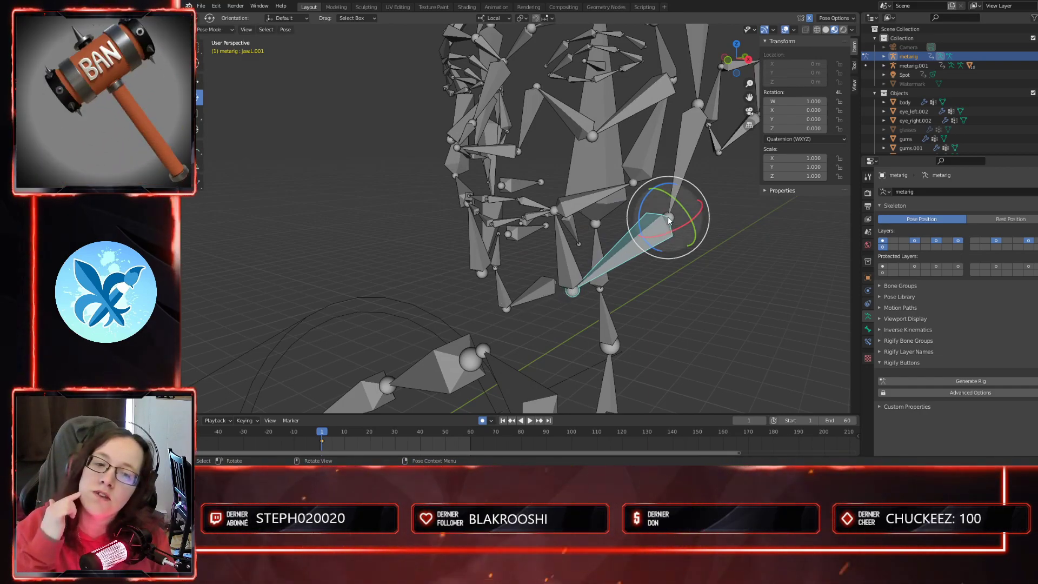
left_click_drag(642, 206, 644, 207)
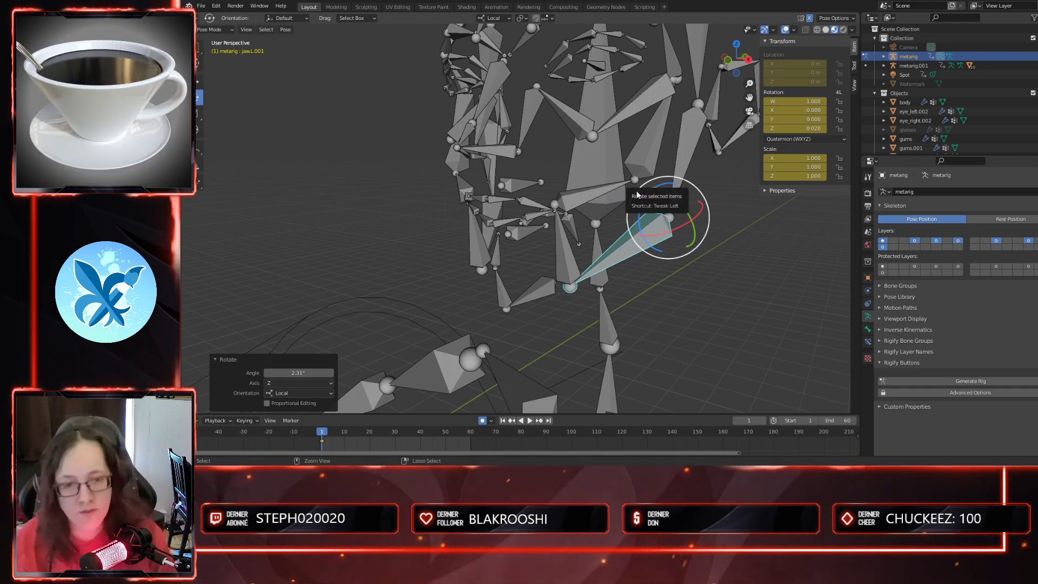
key("ctrl+z")
- Test rotating the nose.L.001 bone on the left side of the nose, and undo the rotation
middle_click_drag(645, 288, 597, 257)
scroll(607, 213, "up", 6)
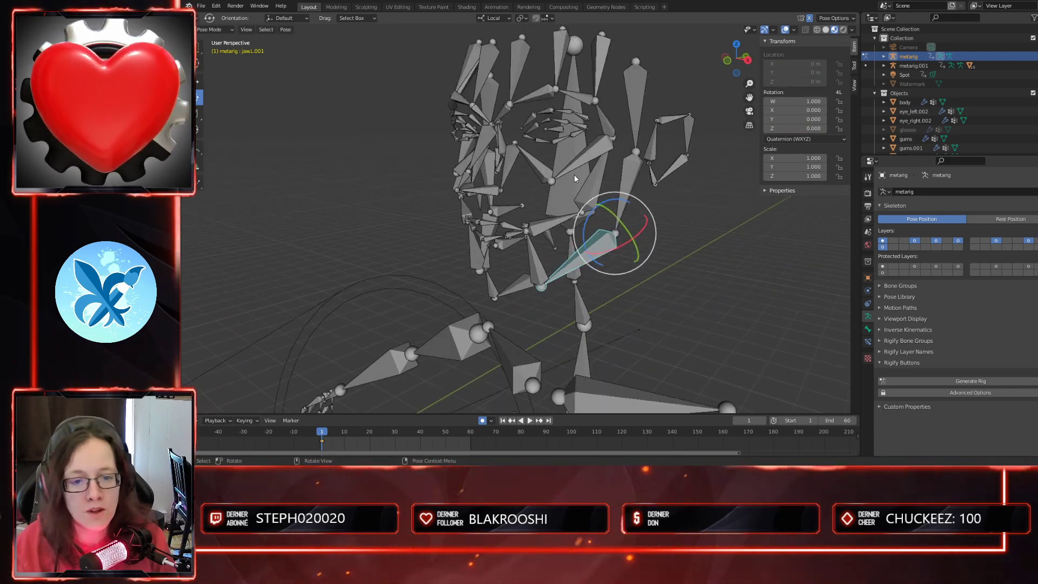
mouse_move(577, 186)
middle_mouse_down()
mouse_move(581, 197)
mouse_move(573, 194)
middle_mouse_up()
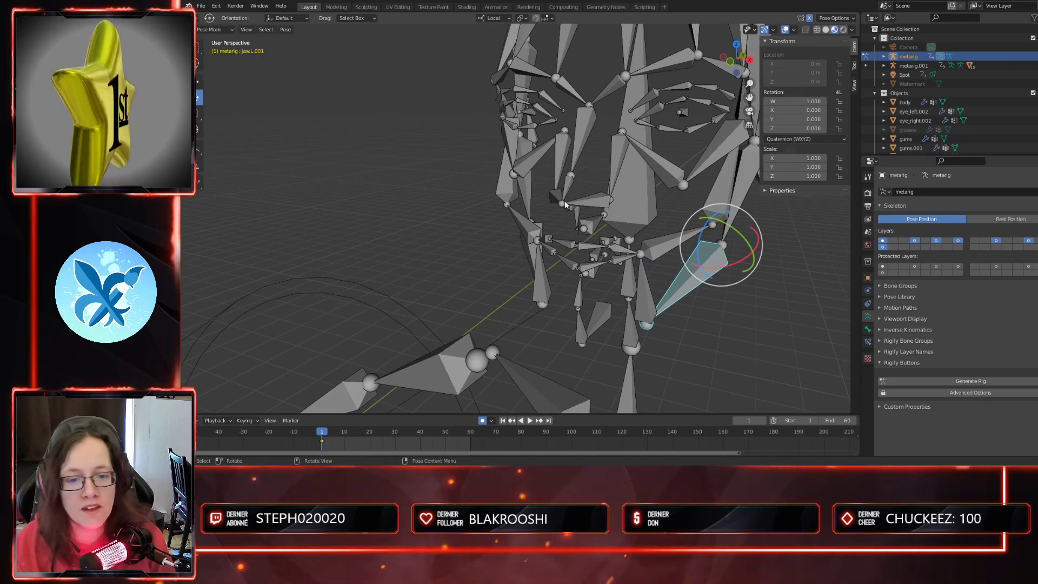
left_click(582, 204)
left_click_drag(596, 204, 597, 208)
key("ctrl+z")
scroll(704, 292, "down", 3)
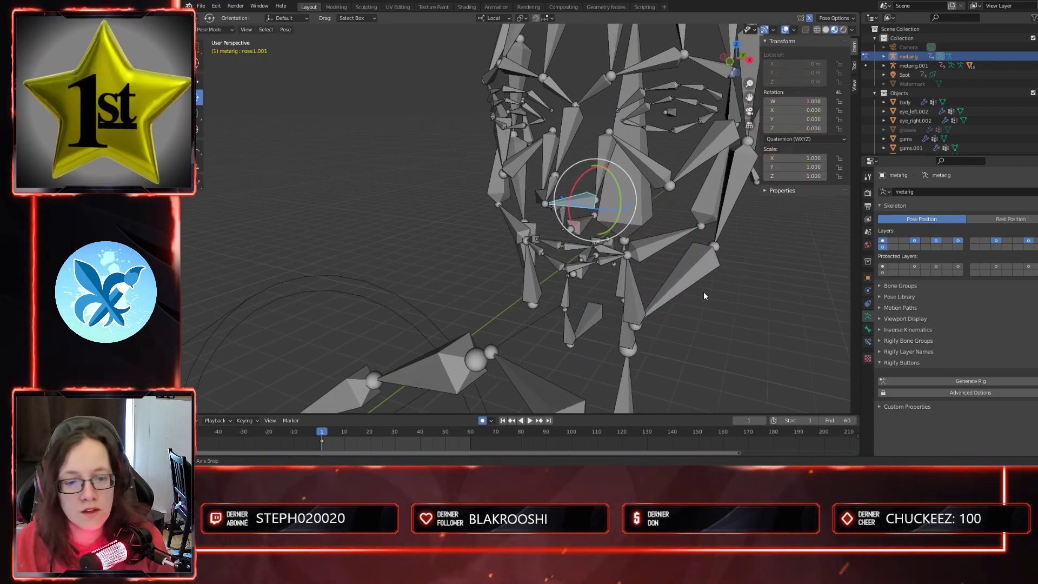
- Test the left breast bone with a rotation of about 8.7° around local X, and undo it
middle_click_drag(702, 290, 677, 287)
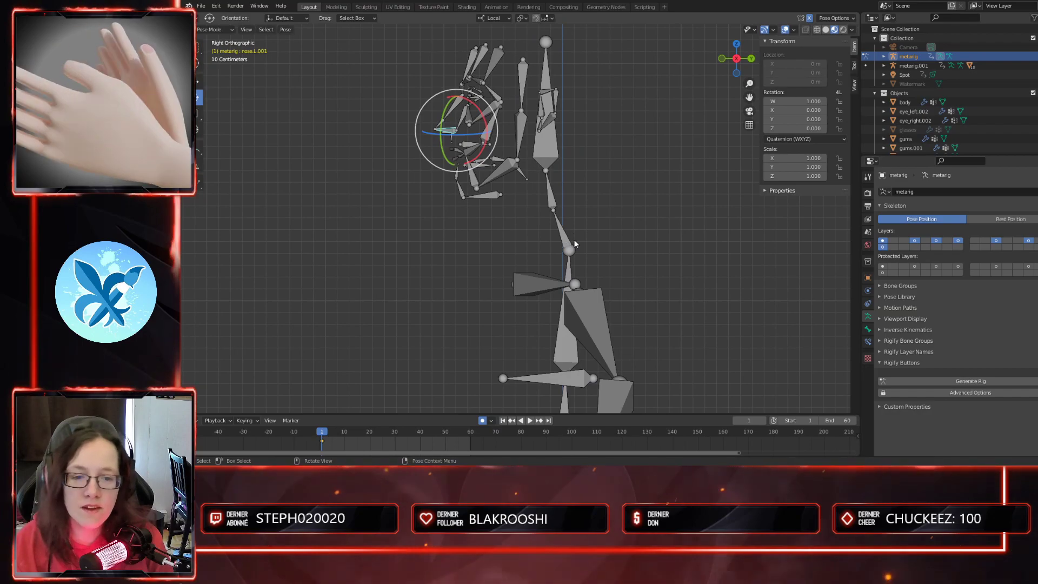
left_click(560, 229)
middle_click_drag(560, 229, 611, 263)
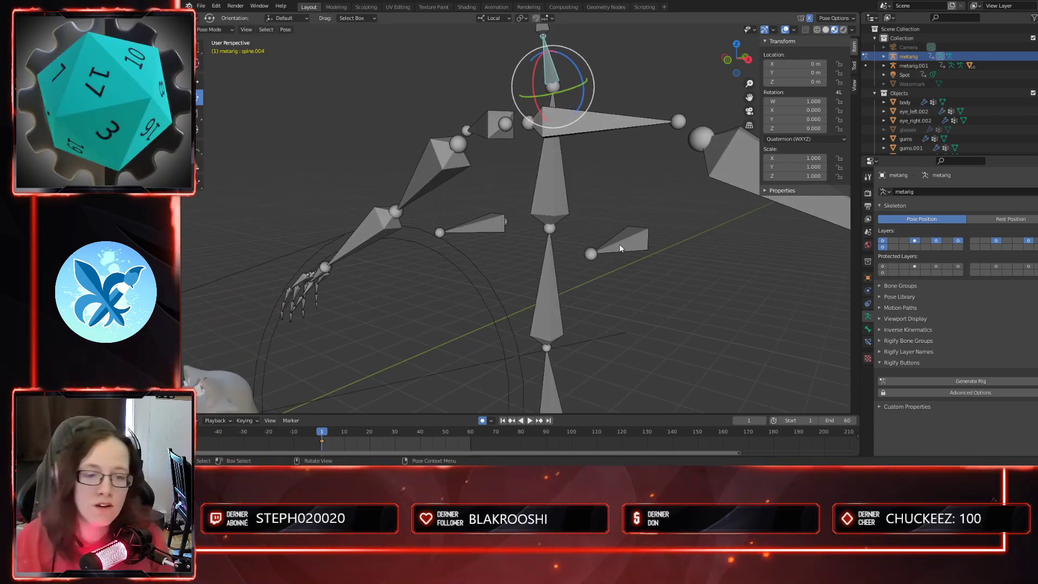
left_click(609, 245)
key("r")
key("x")
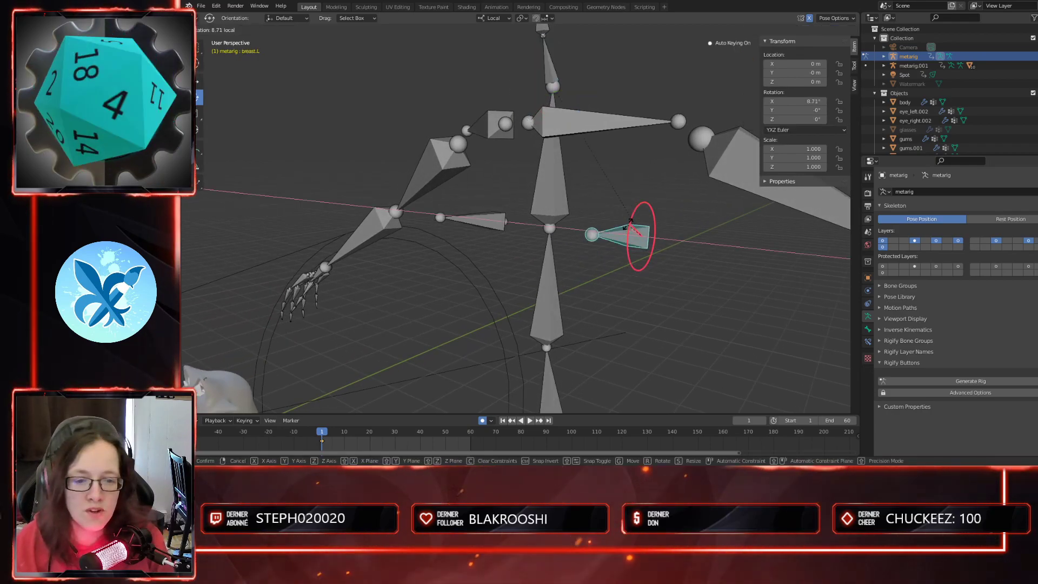
mouse_move(628, 233)
left_mouse_down()
mouse_move(633, 226)
mouse_move(640, 249)
left_mouse_up()
key("ctrl+z")
- Test moving the left heel bone about 0.16 m along its local Y axis, repeat the test move, and undo both moves
scroll(603, 314, "down", 2)
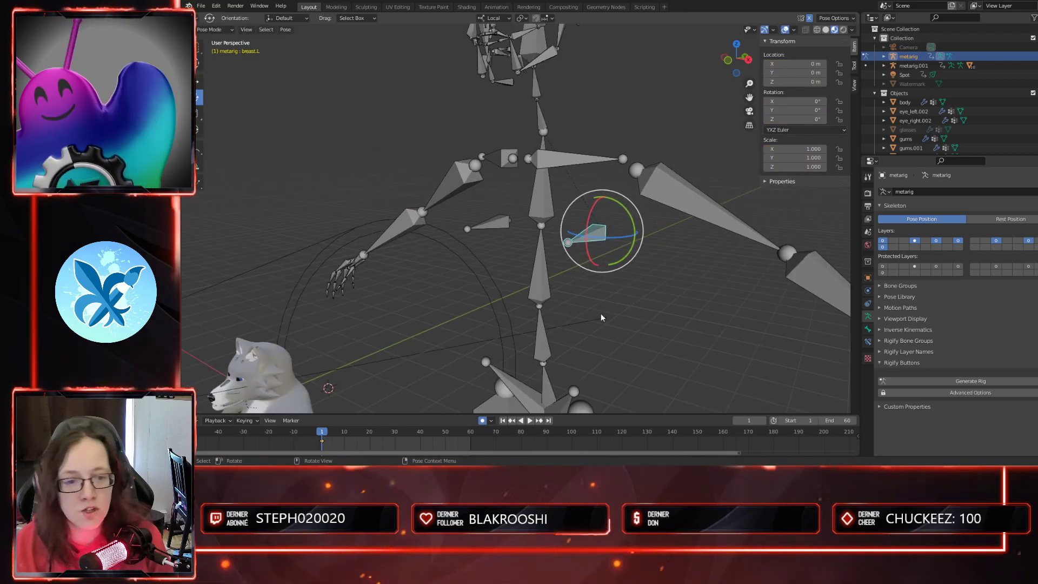
scroll(602, 312, "down", 1)
middle_click_drag(596, 346, 604, 306, "shift")
middle_click_drag(607, 317, 509, 309, "shift")
scroll(615, 257, "up", 3)
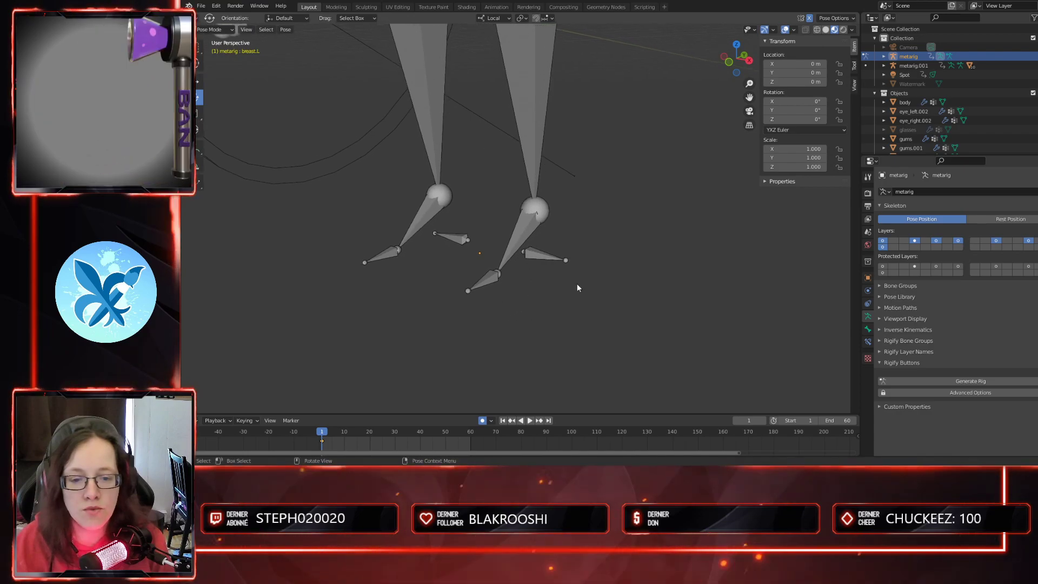
left_click(545, 255)
left_click(198, 82)
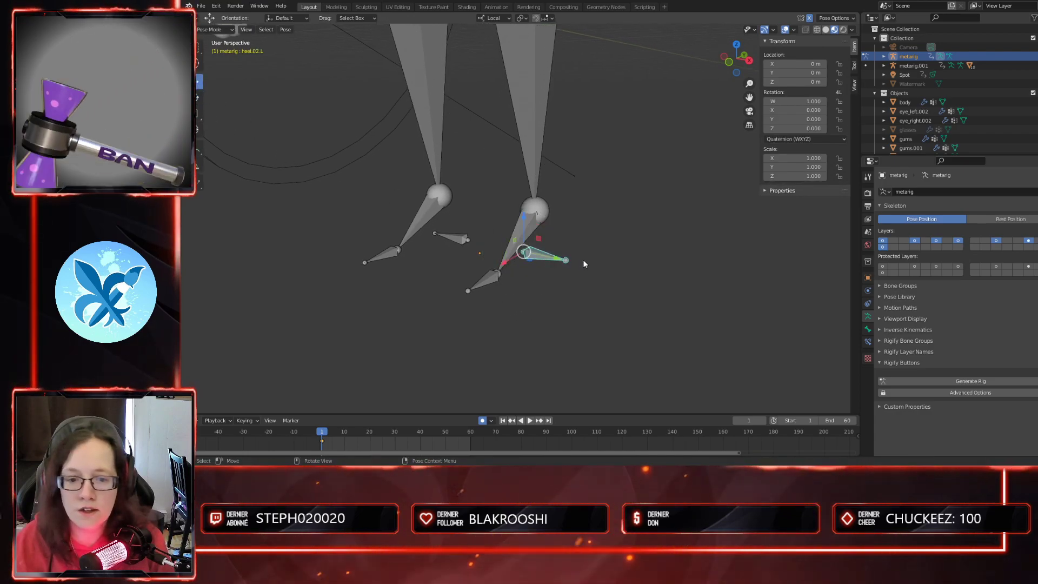
left_click_drag(553, 260, 572, 268)
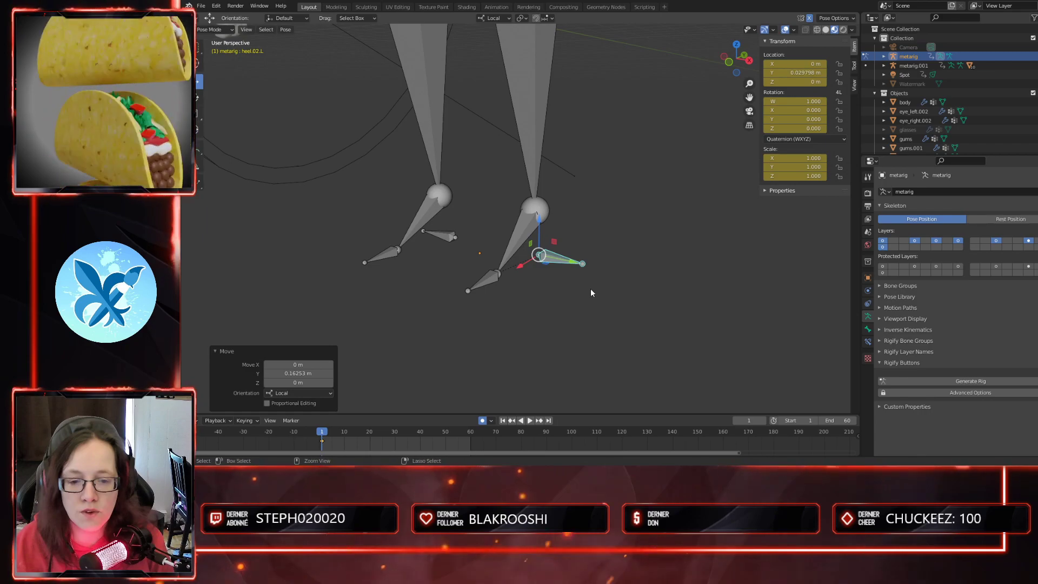
key("ctrl+z")
middle_click_drag(595, 303, 594, 244)
middle_click_drag(589, 306, 541, 251)
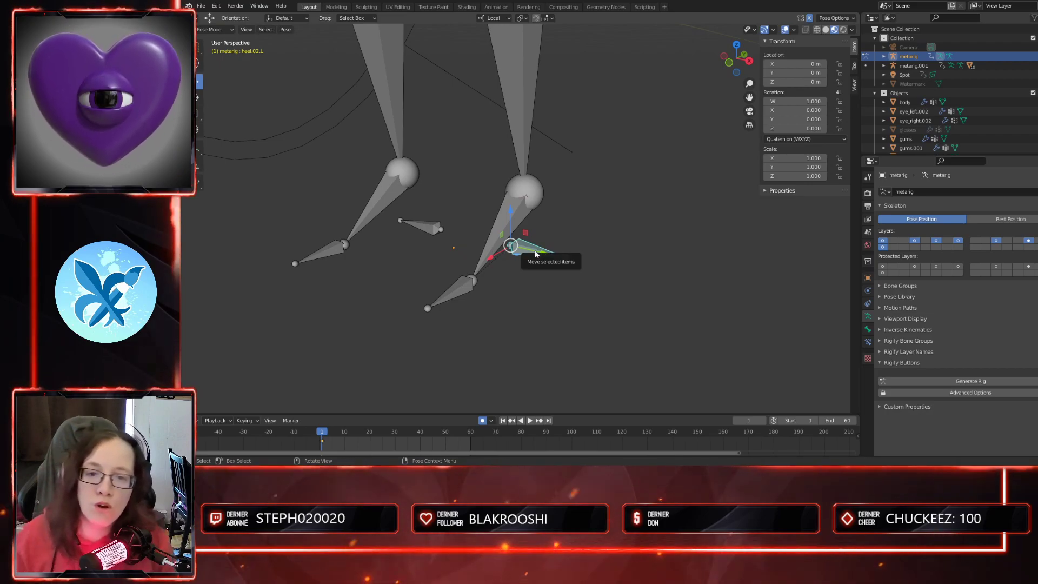
left_click_drag(537, 254, 597, 267)
key("ctrl+z")
- Try moving the left toe bone with the Move tool, and undo each attempt
left_click(467, 291)
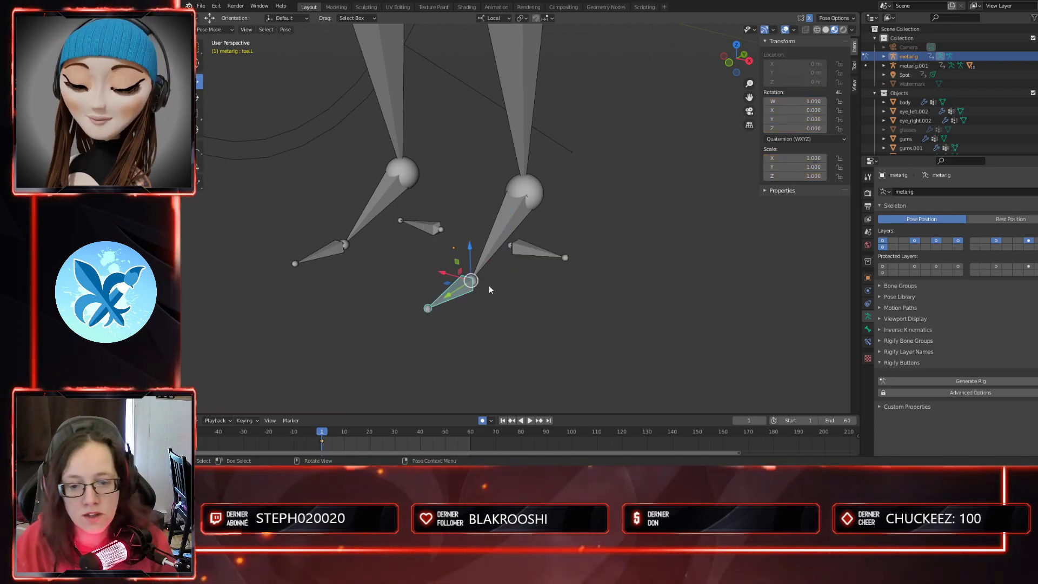
left_click_drag(444, 274, 472, 288)
key("ctrl+z")
key("ctrl+z")
key("ctrl+z")
middle_click_drag(496, 324, 462, 277)
mouse_move(458, 245)
left_mouse_down()
mouse_move(461, 222)
mouse_move(466, 254)
left_mouse_up()
key("ctrl+z")
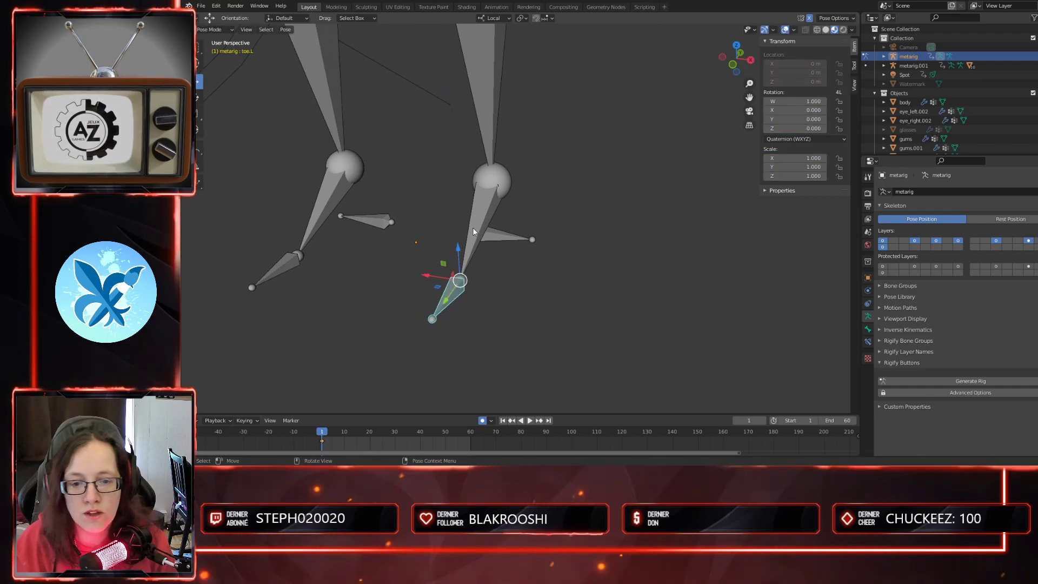
- Test the left foot bone with a rotation of about -4° around local X, and undo it
left_click(473, 227)
key("r")
key("x")
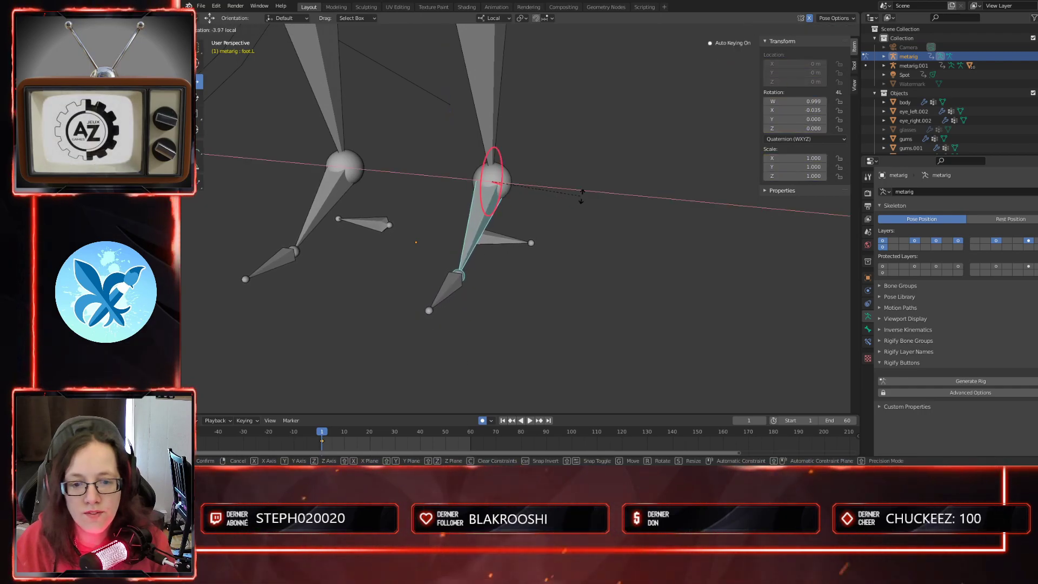
left_click(562, 215)
key("ctrl+z")
- Try moving the left shin bone along its local X axis, and undo the change
middle_click_drag(527, 285, 473, 200)
left_click(487, 227)
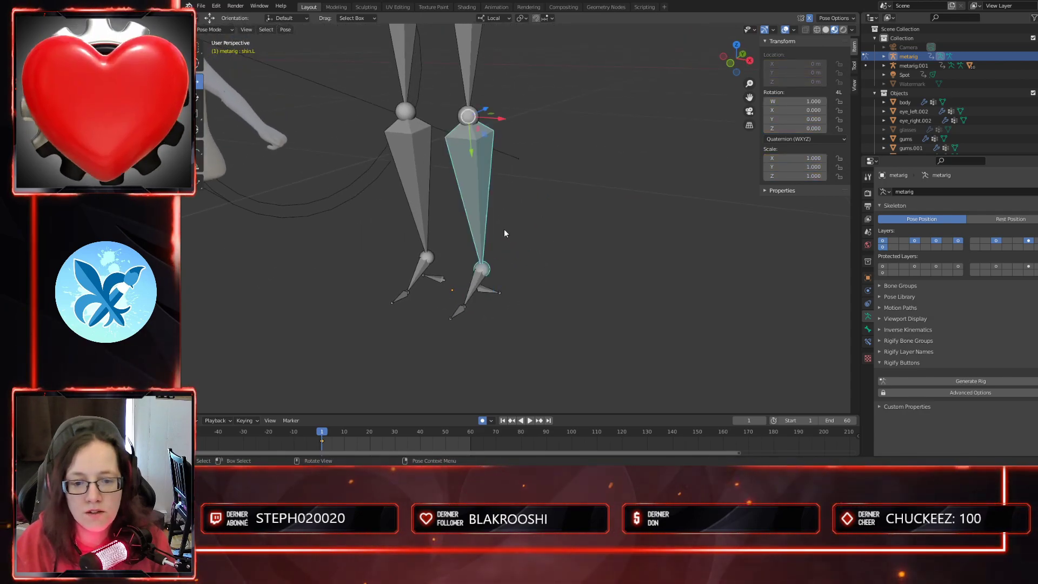
left_click_drag(502, 119, 517, 130)
key("ctrl+z")
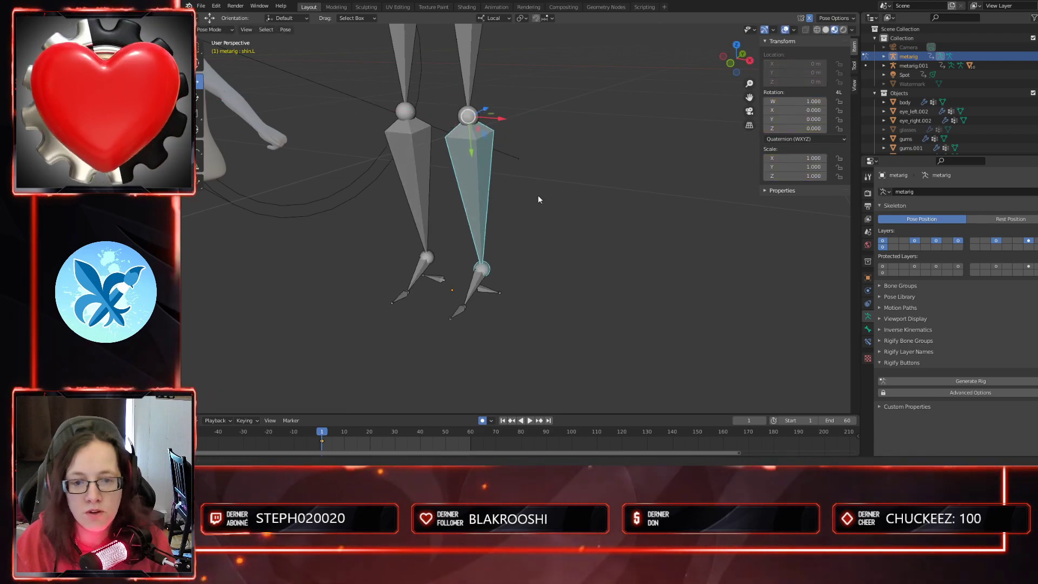
- Try moving the left thigh bone along its local X axis, and undo the move
middle_click_drag(494, 73, 485, 206, "shift")
left_click(466, 140)
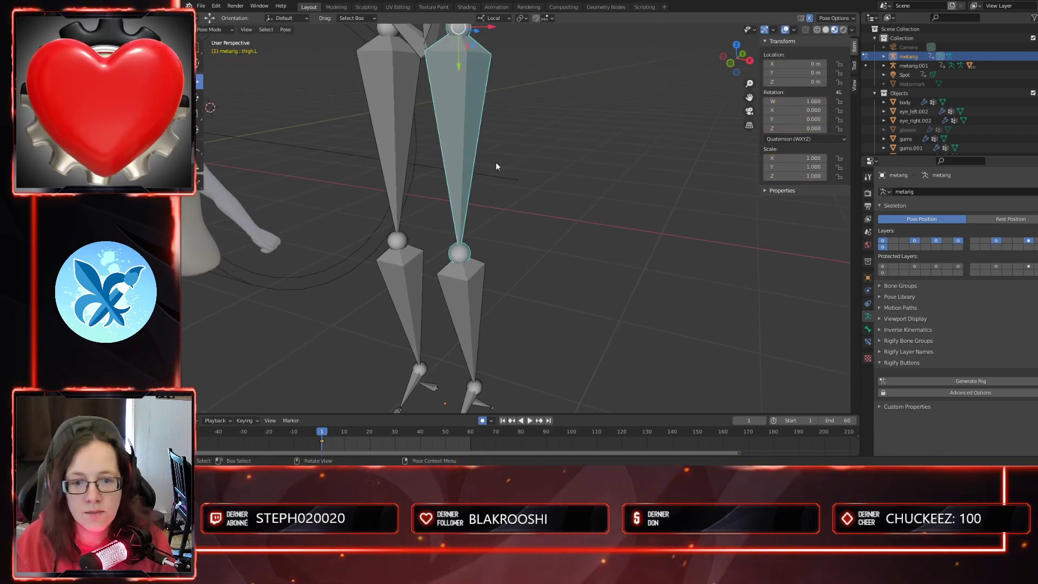
key("g")
key("x")
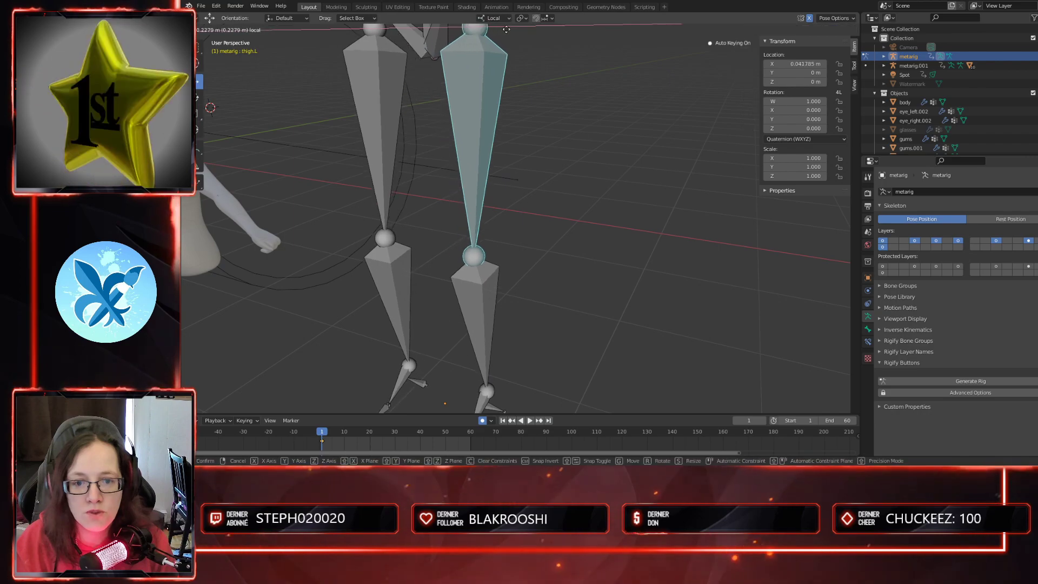
left_click(545, 116)
scroll(546, 130, "down", 4)
key("ctrl+z")
middle_click_drag(550, 151, 488, 206)
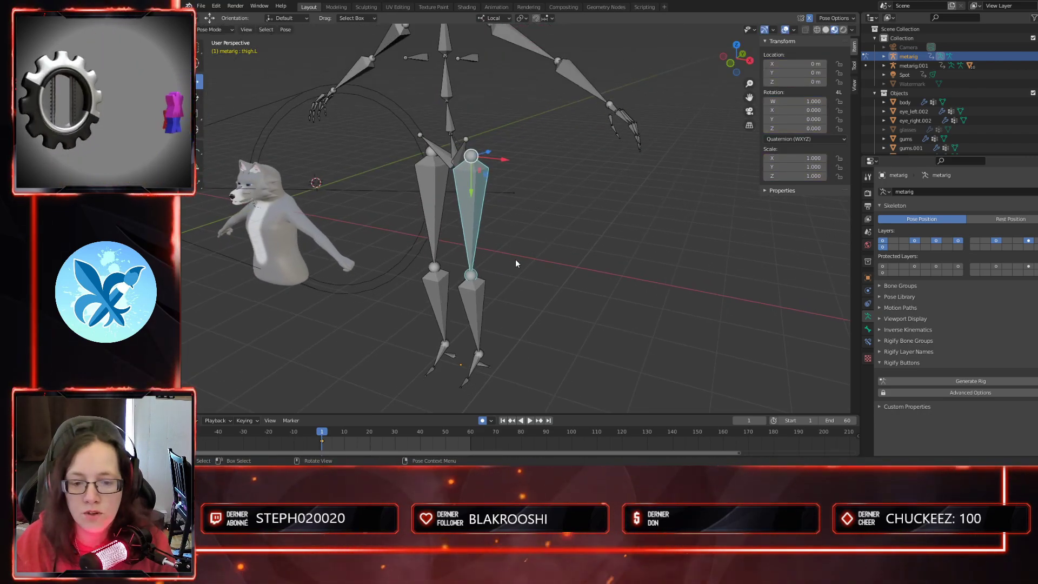
- Return the full-body demonstration metarig to Object Mode and delete it from the scene
scroll(524, 273, "up", 1)
middle_click_drag(526, 295, 515, 253, "shift")
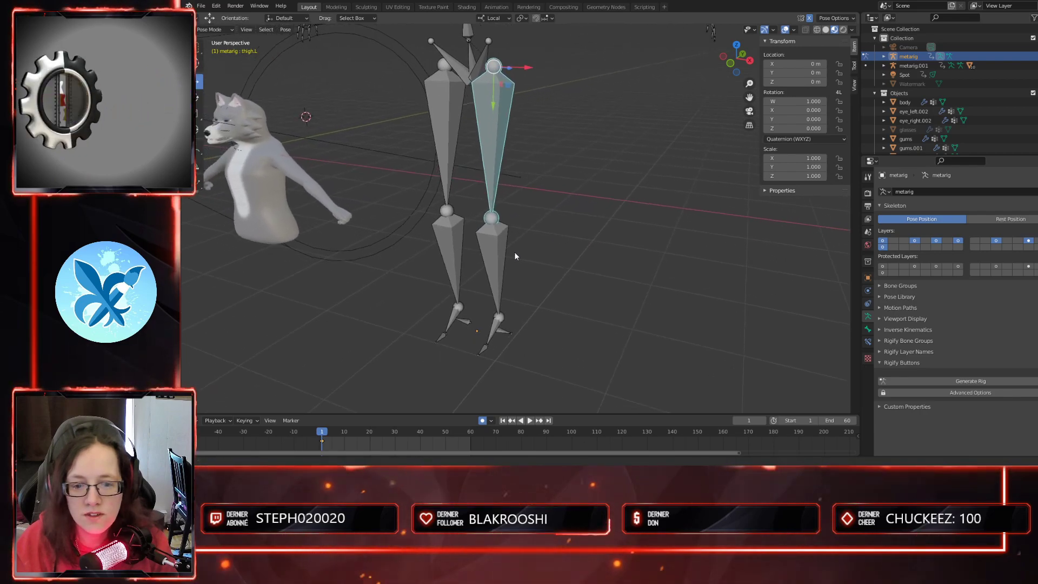
left_click(501, 306)
key("Tab")
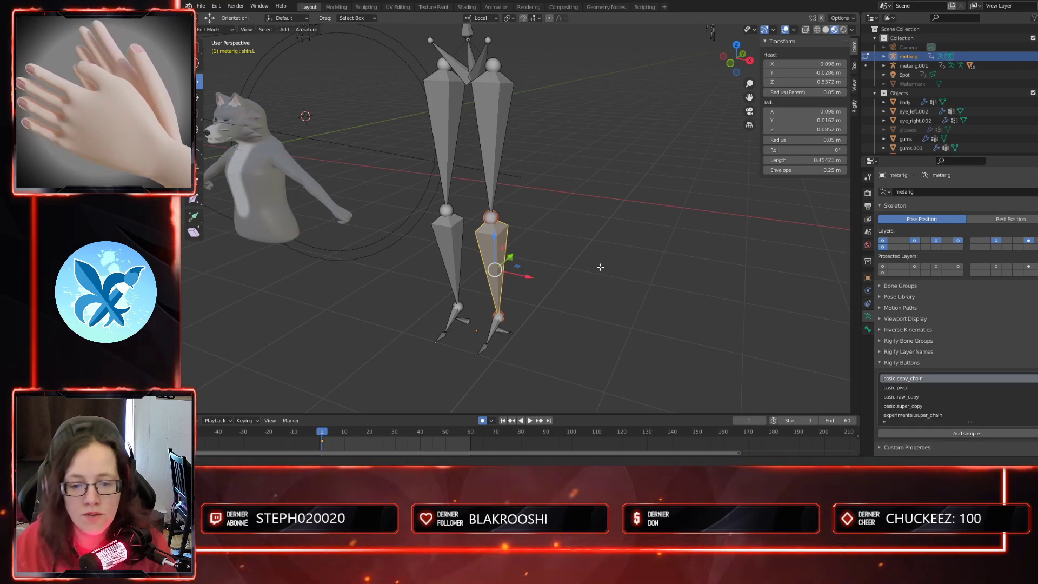
scroll(602, 264, "down", 6)
middle_click_drag(575, 262, 528, 263)
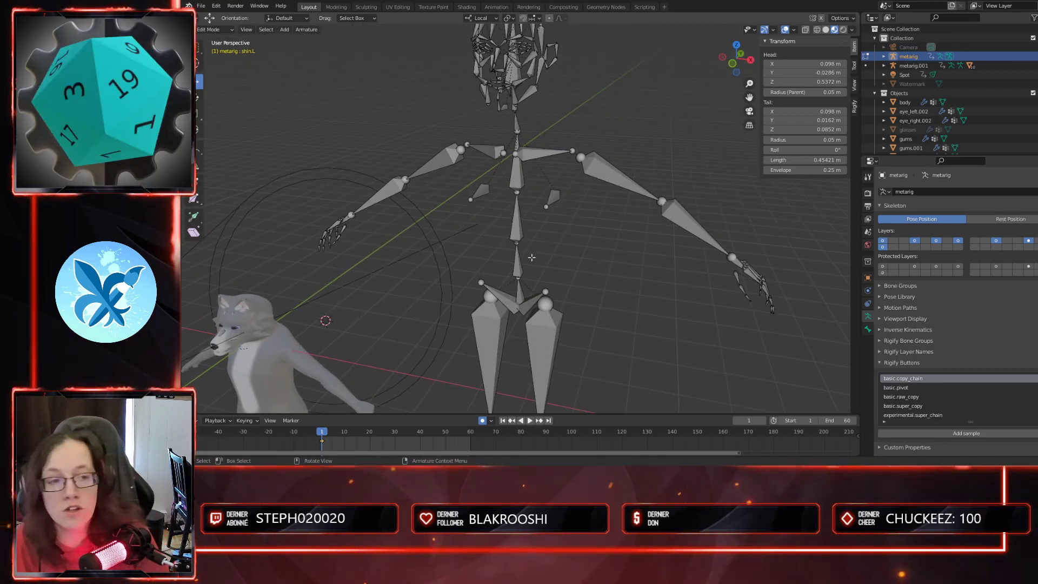
left_click(515, 182)
left_click(221, 31)
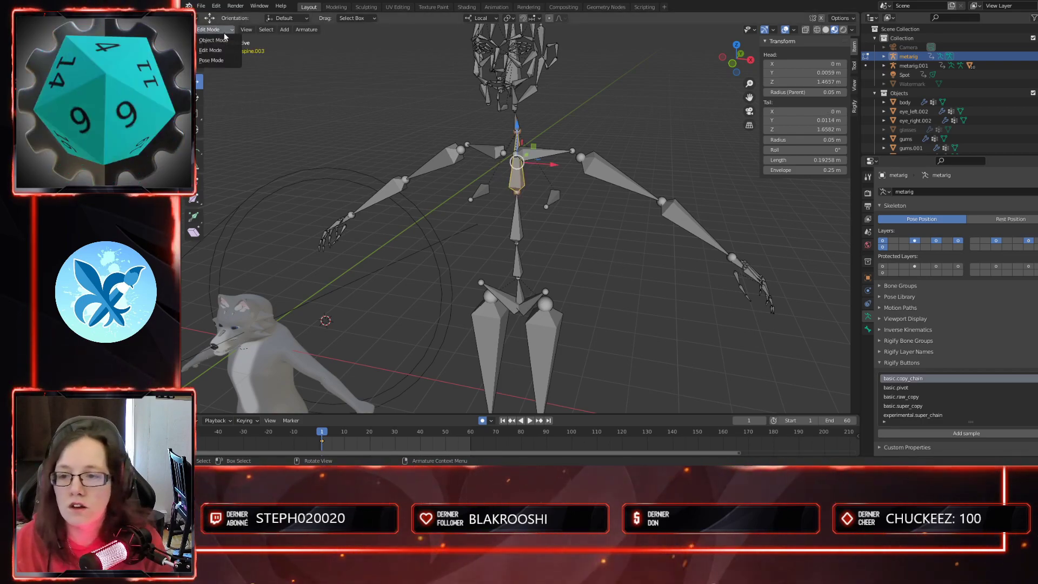
left_click(223, 39)
key("Delete")
- Select the armature inside the wolf character, put it in Pose Mode and turn on X-ray display
middle_click_drag(398, 302, 557, 215, "shift")
scroll(466, 259, "up", 3)
middle_click_drag(466, 260, 527, 238, "shift")
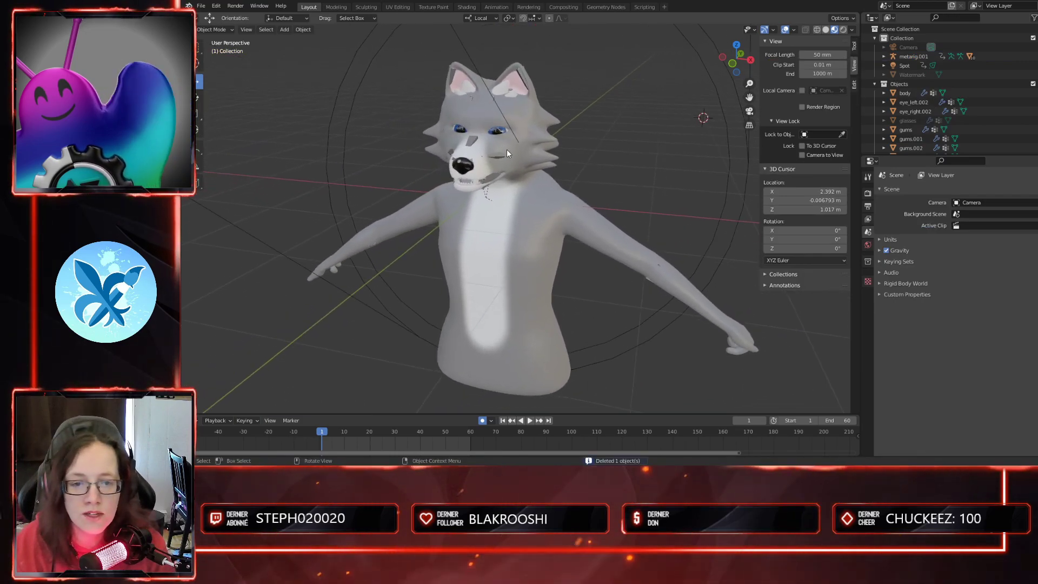
scroll(570, 183, "up", 4)
middle_click_drag(570, 183, 595, 316, "shift")
middle_click_drag(541, 227, 551, 276, "shift")
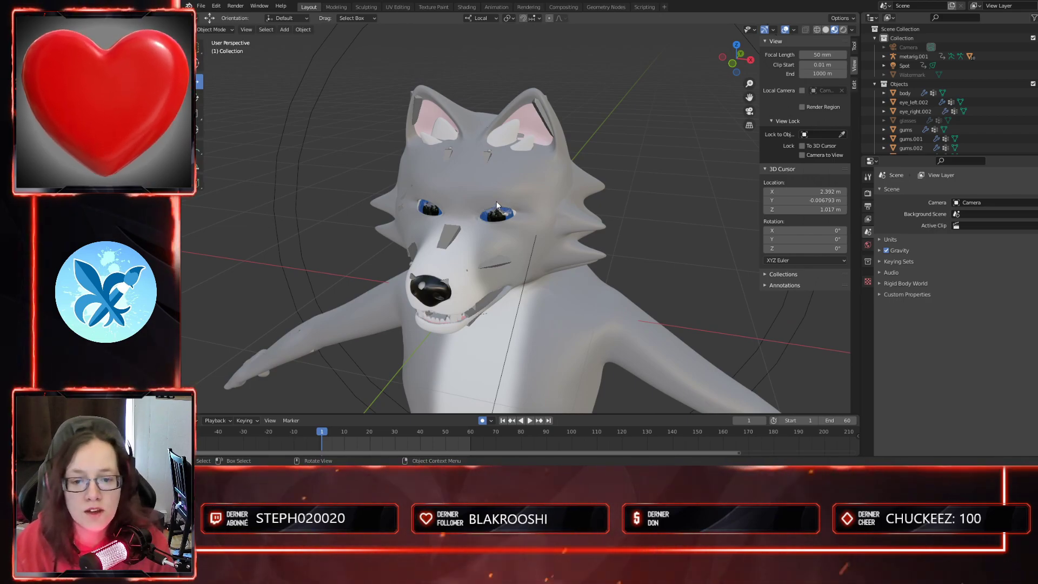
left_click(453, 232)
key("Tab")
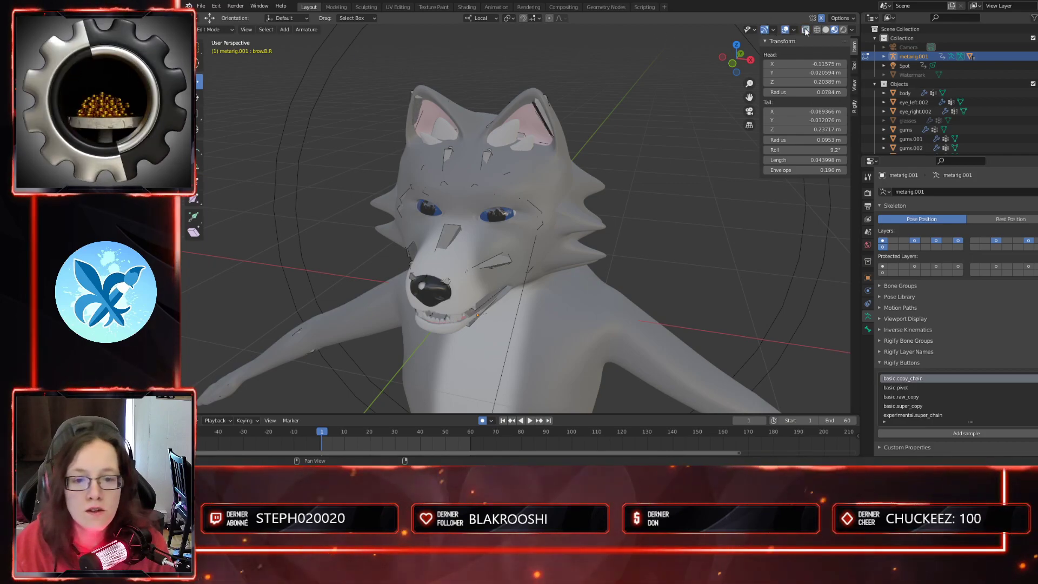
key("Tab")
left_click(215, 29)
left_click(211, 60)
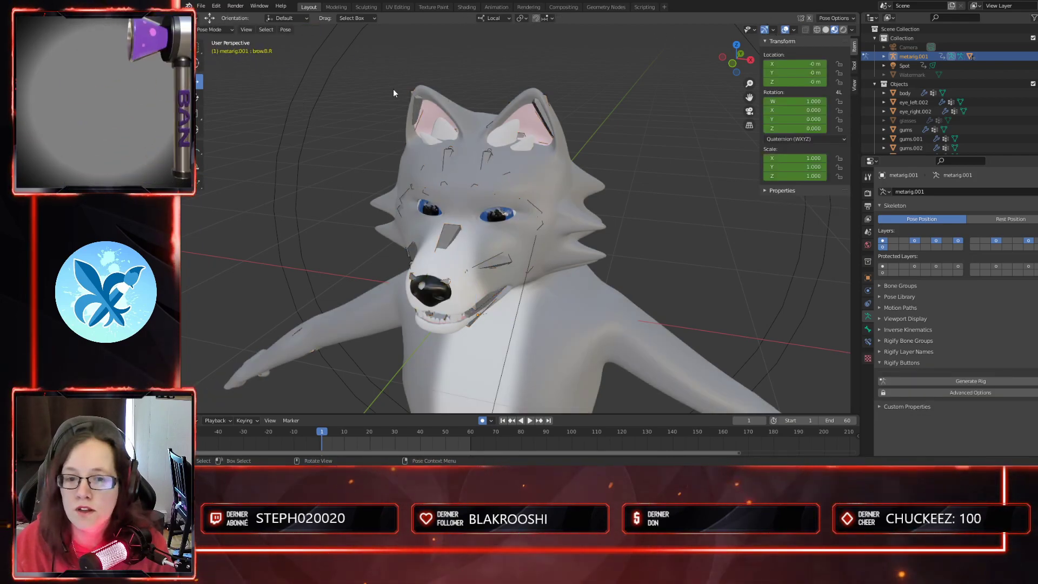
left_click(806, 30)
- Examine the placement of the wolf's face bones around the muzzle and eyes, and select the left eye bone
middle_click_drag(586, 242, 546, 186)
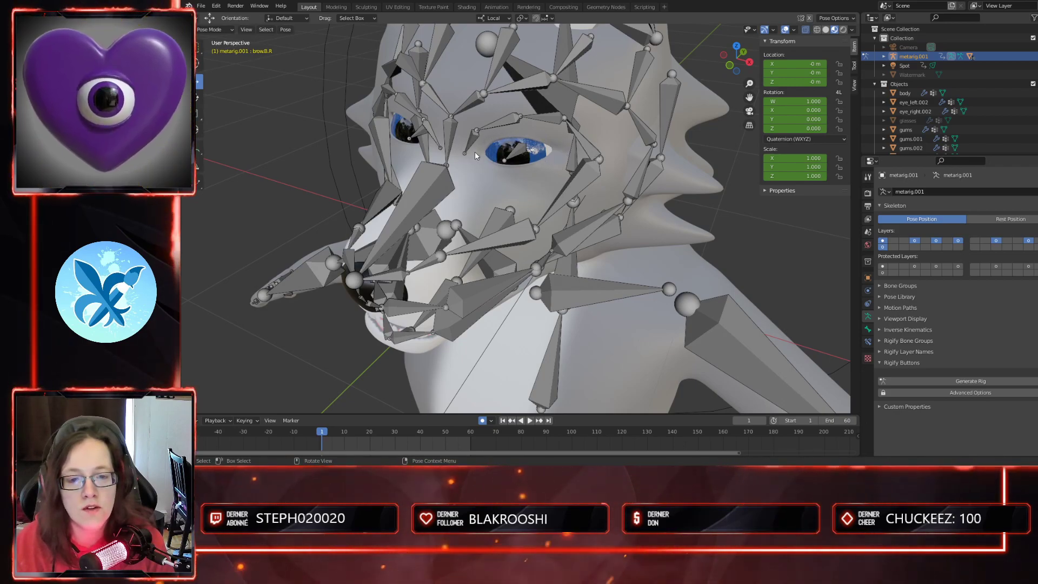
middle_click_drag(588, 177, 573, 226)
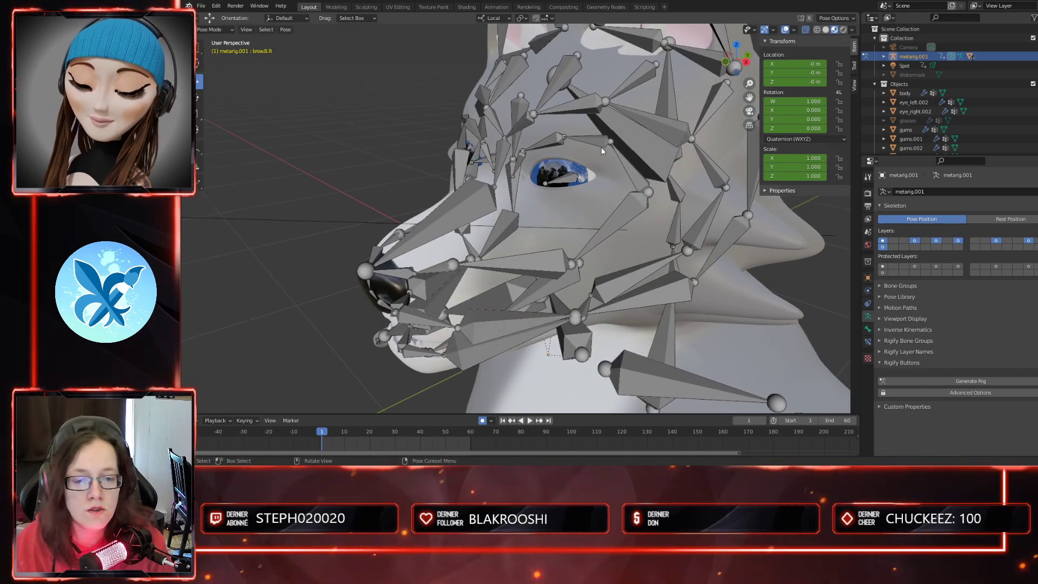
middle_click_drag(666, 177, 559, 145)
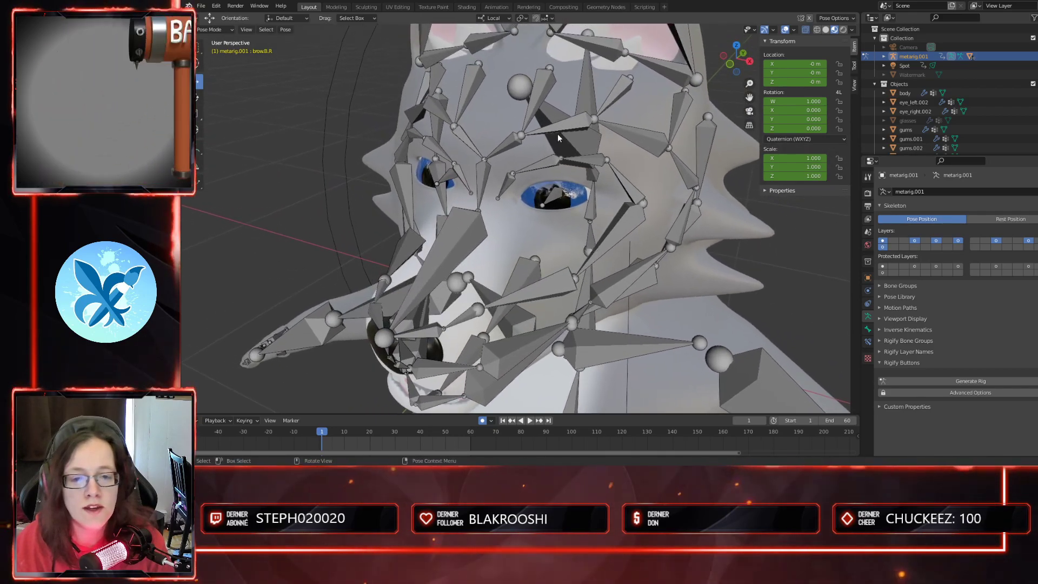
mouse_move(570, 196)
middle_mouse_down()
mouse_move(570, 213)
mouse_move(605, 232)
mouse_move(552, 186)
middle_mouse_up()
left_click(550, 186)
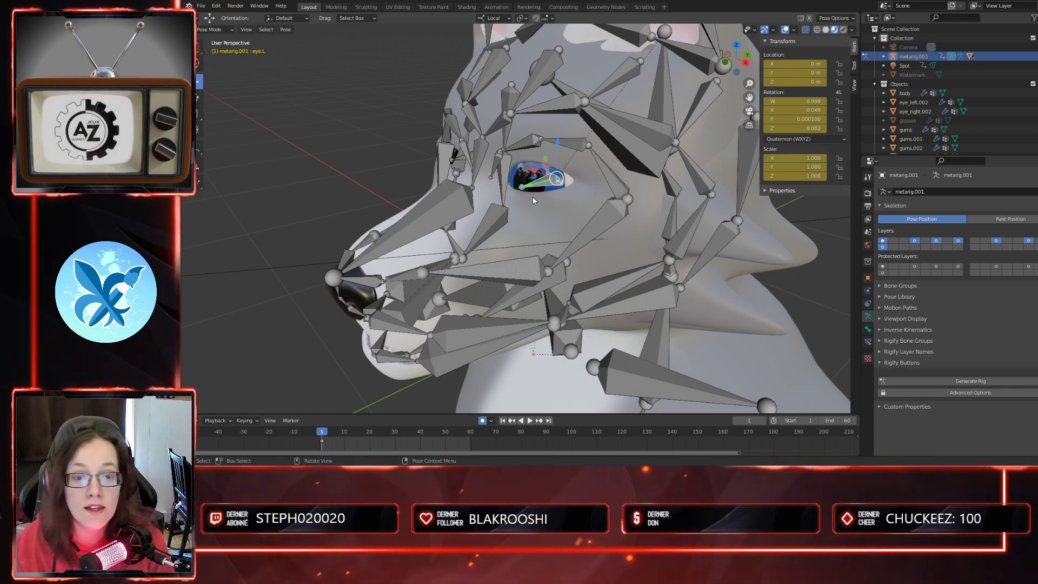
- Turn off X-ray display and check the wolf's face through the scene camera and up close
middle_click_drag(531, 200, 648, 287)
scroll(608, 248, "down", 5)
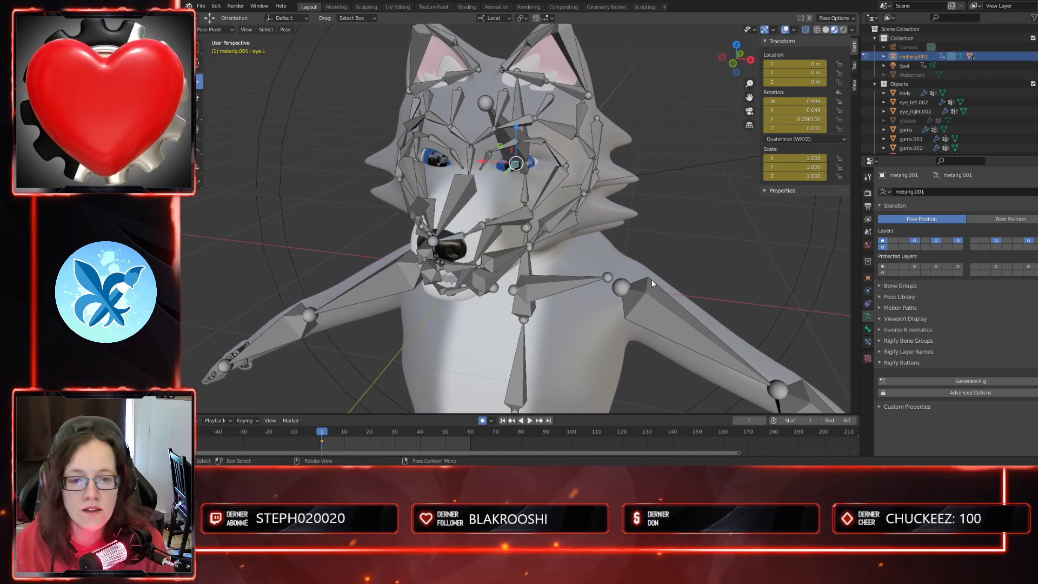
left_click(806, 30)
middle_click_drag(715, 233, 717, 210)
key("KP_0")
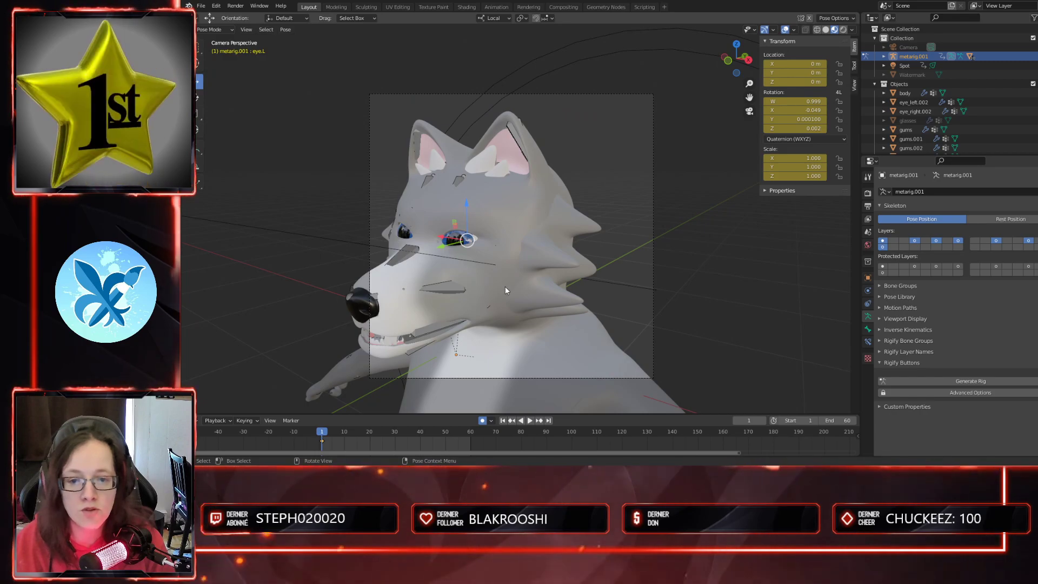
middle_click_drag(518, 303, 532, 245)
scroll(532, 245, "up", 2)
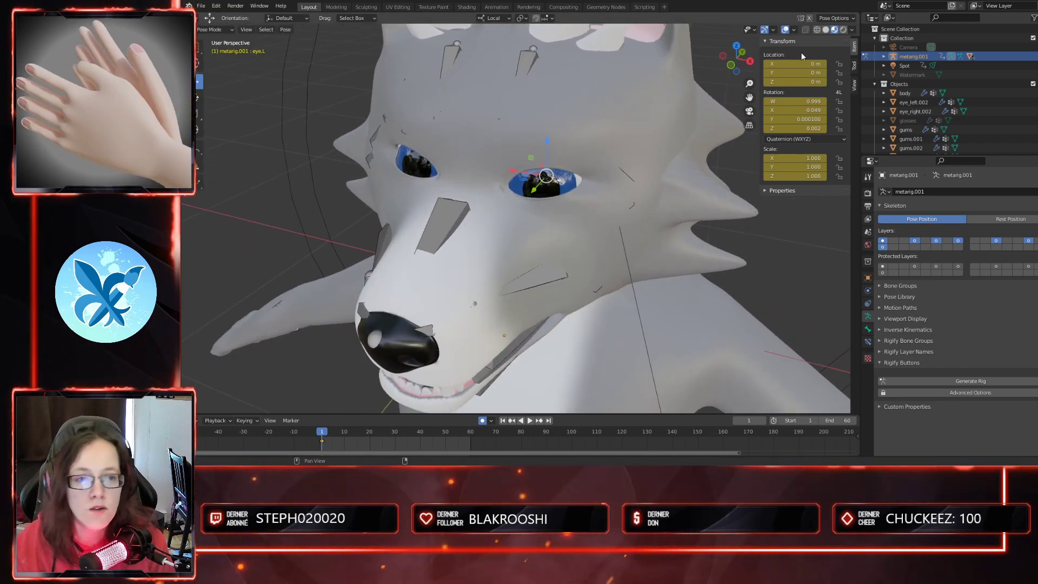
- Turn X-ray display on and activate the Rotate tool for the left eye bone
left_click(806, 29)
middle_click_drag(719, 265, 676, 255)
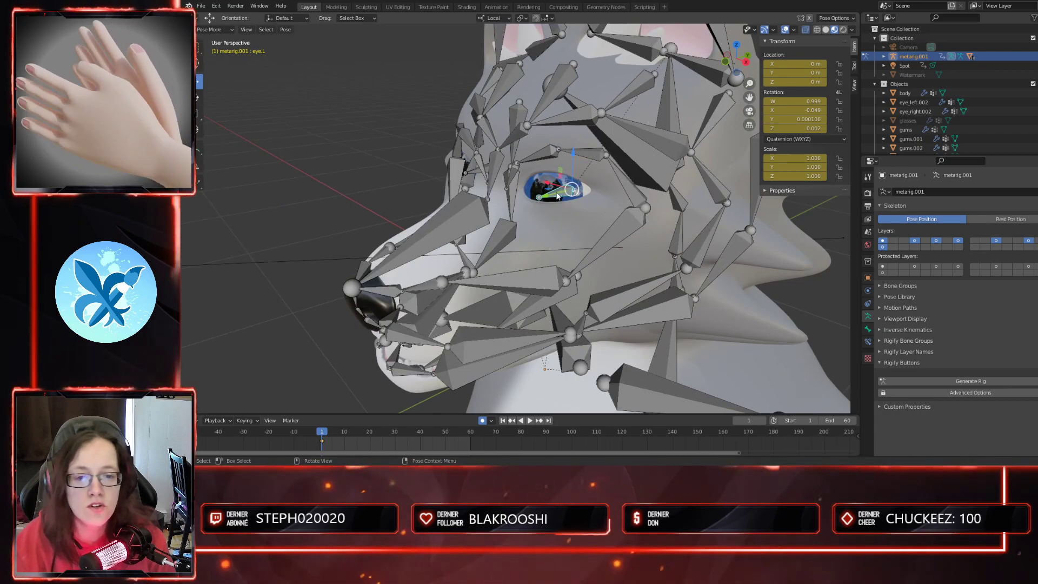
left_click(198, 99)
left_click_drag(556, 172, 557, 173)
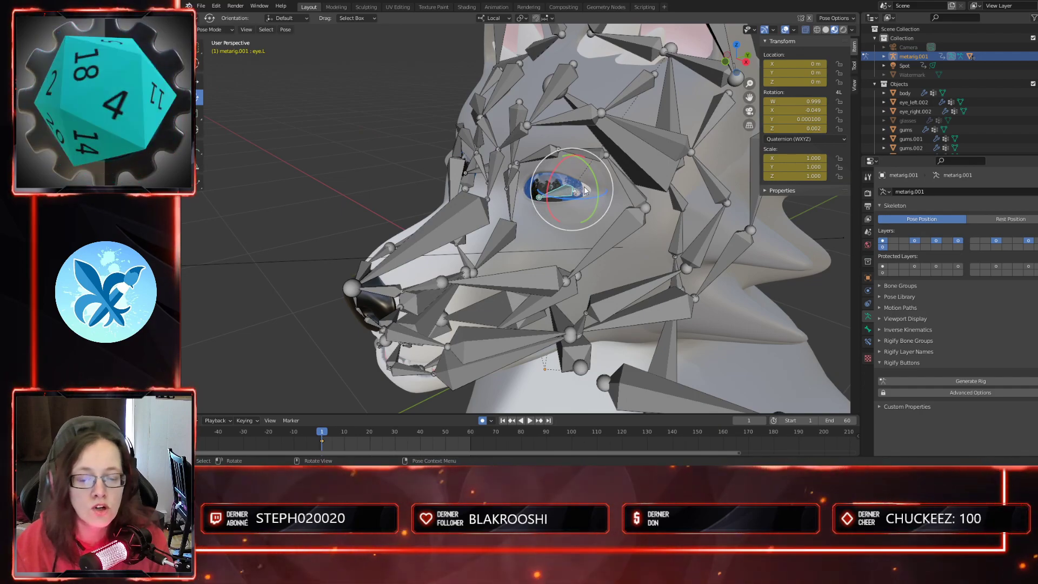
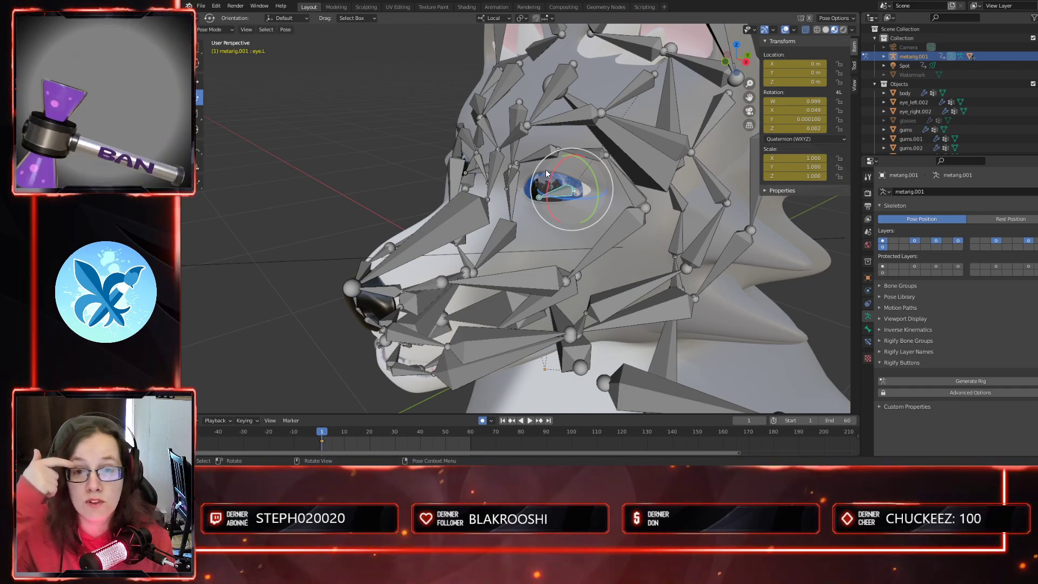
- Inspect the wolf's head and ears from the front and side, hiding the bones by turning off X-ray display
middle_click_drag(546, 171, 611, 270)
middle_click_drag(639, 199, 650, 216)
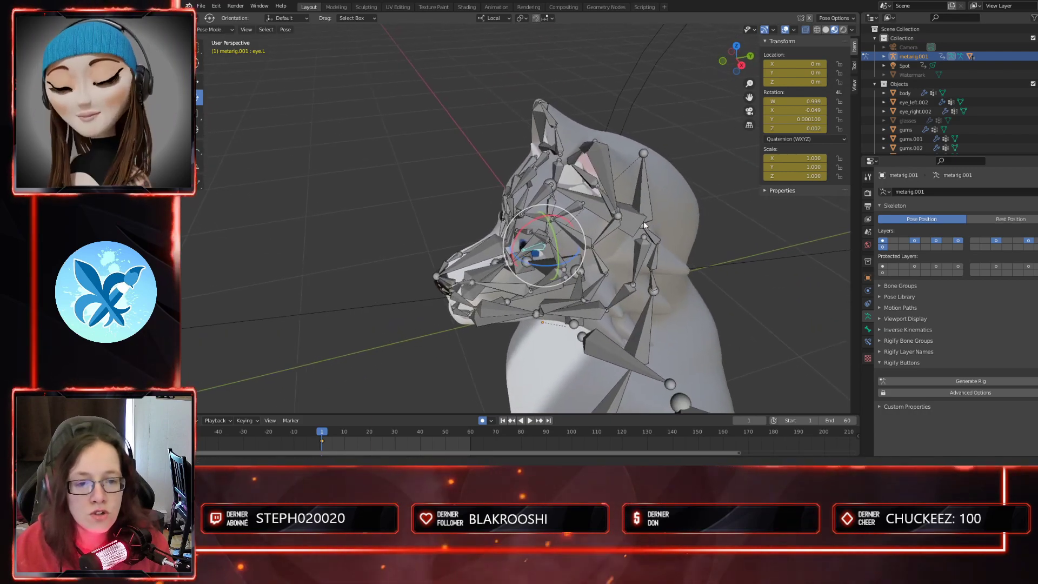
scroll(590, 192, "up", 3)
mouse_move(591, 193)
middle_mouse_down()
mouse_move(644, 223)
mouse_move(597, 183)
mouse_move(530, 189)
mouse_move(508, 173)
mouse_move(522, 183)
mouse_move(566, 173)
mouse_move(588, 190)
middle_mouse_up()
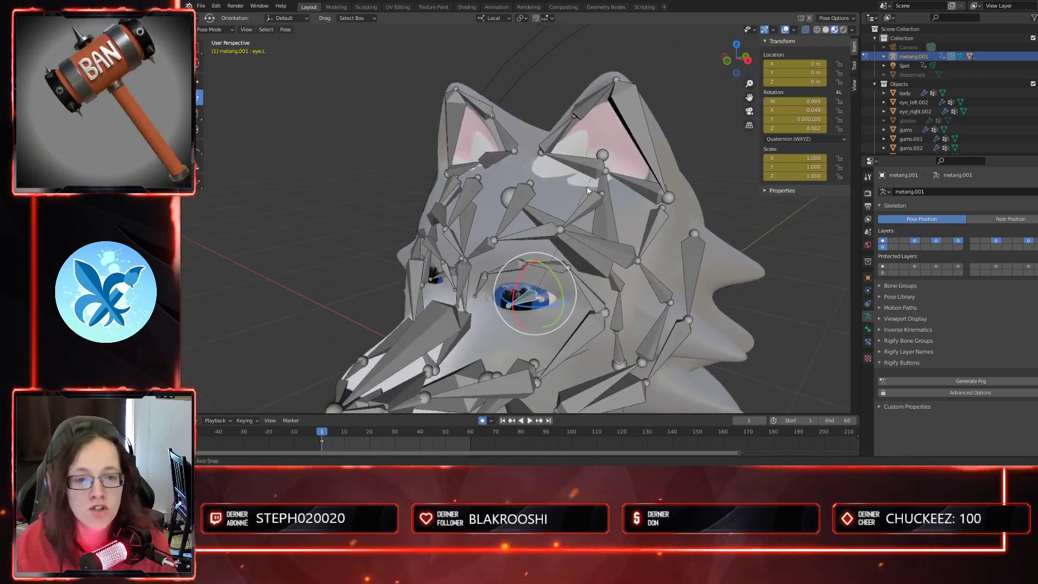
left_click(806, 31)
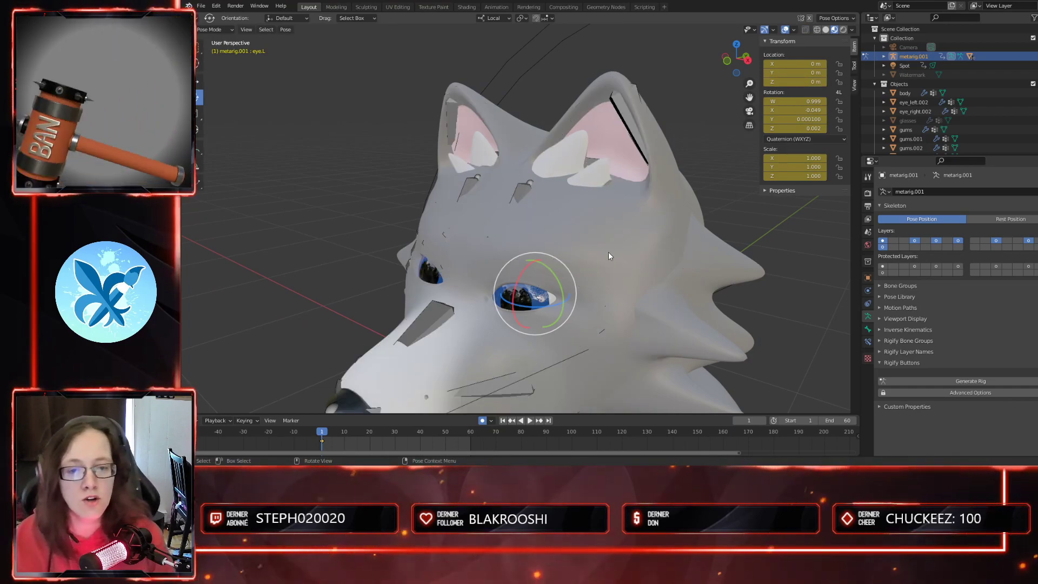
middle_click_drag(658, 227, 600, 157)
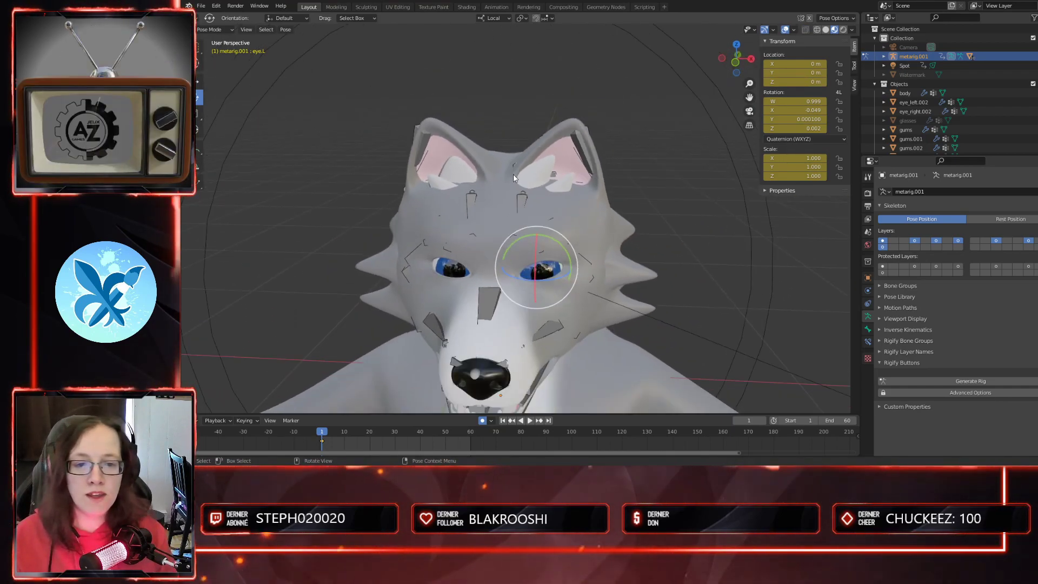
middle_click_drag(692, 220, 629, 221)
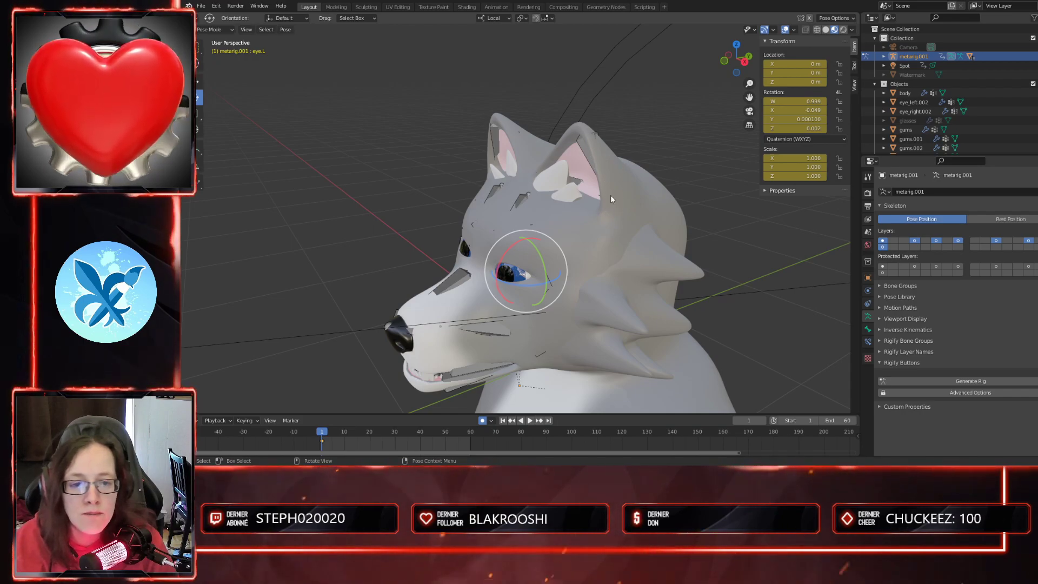
middle_click_drag(611, 198, 575, 158)
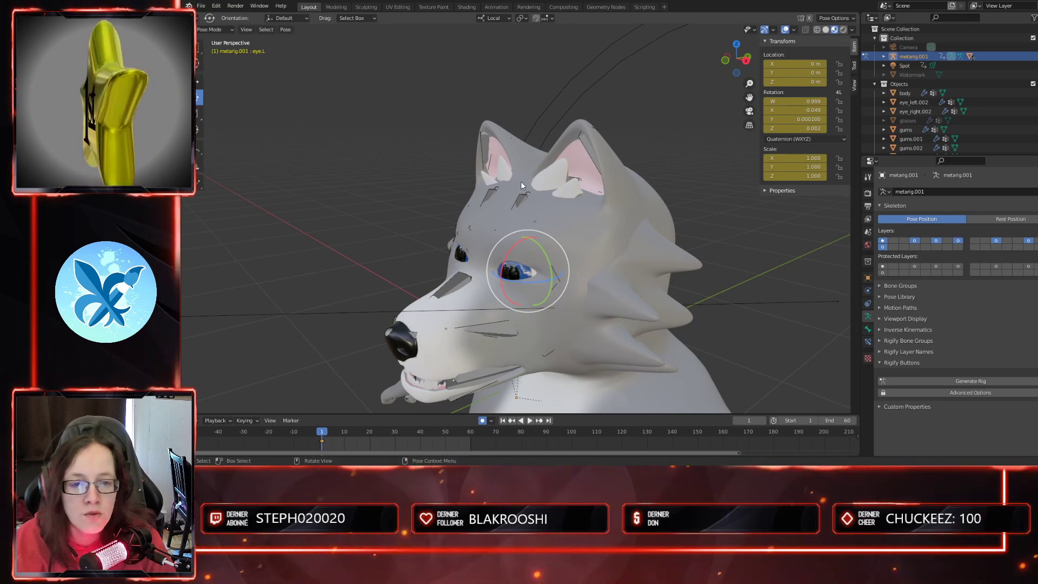
scroll(658, 249, "down", 3)
scroll(658, 248, "up", 4)
middle_click_drag(653, 277, 687, 151, "shift")
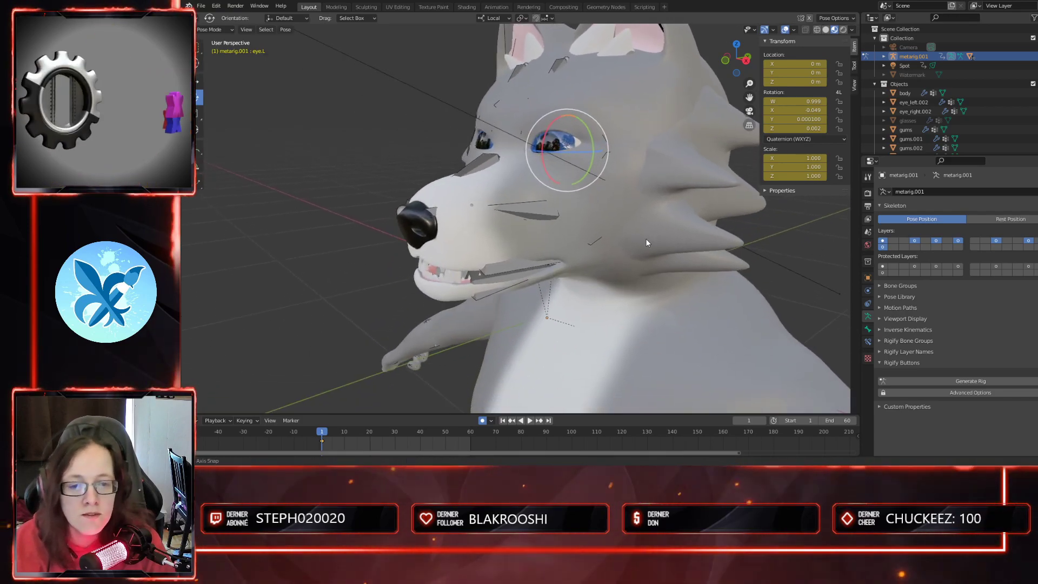
scroll(654, 243, "down", 5)
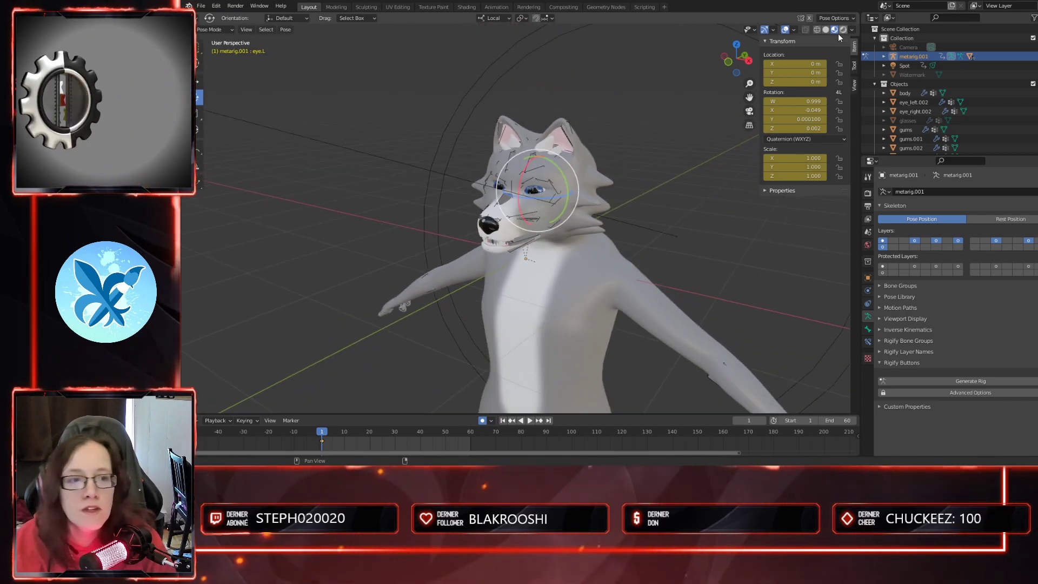
- Show the wolf in Solid shading with X-ray from the front orthographic view, and activate the Move tool
left_click(826, 30)
mouse_move(660, 193)
middle_mouse_down()
mouse_move(646, 205)
mouse_move(639, 272)
middle_mouse_up()
middle_click_drag(594, 228, 593, 256)
key("KP_1")
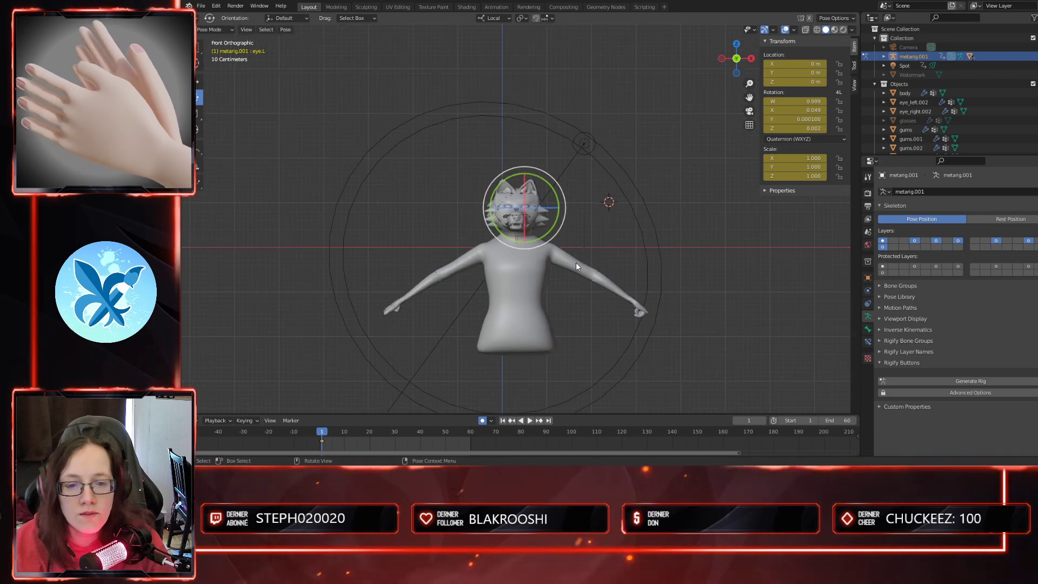
scroll(578, 259, "up", 1)
left_click(198, 81)
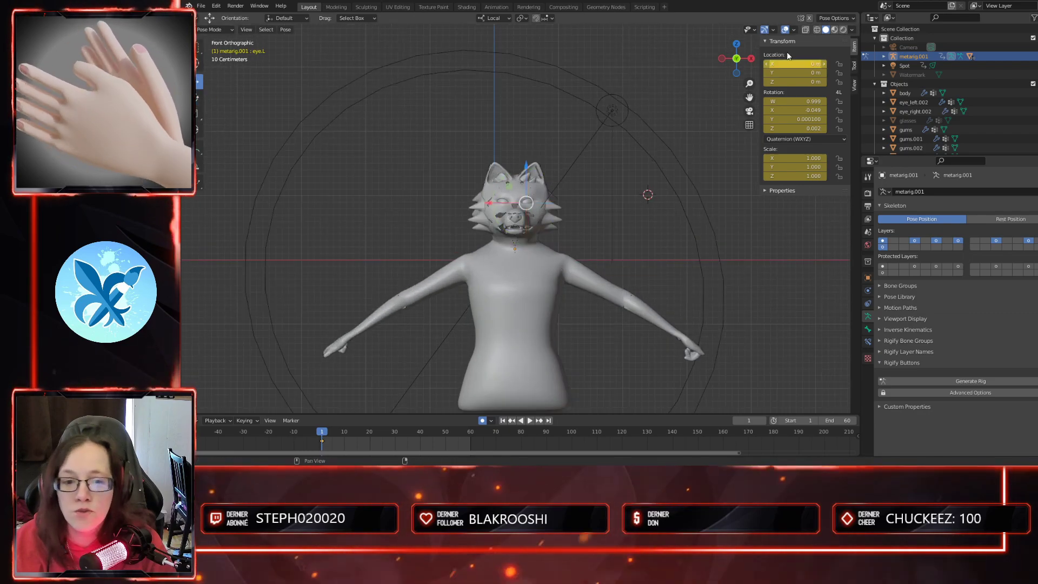
left_click(806, 30)
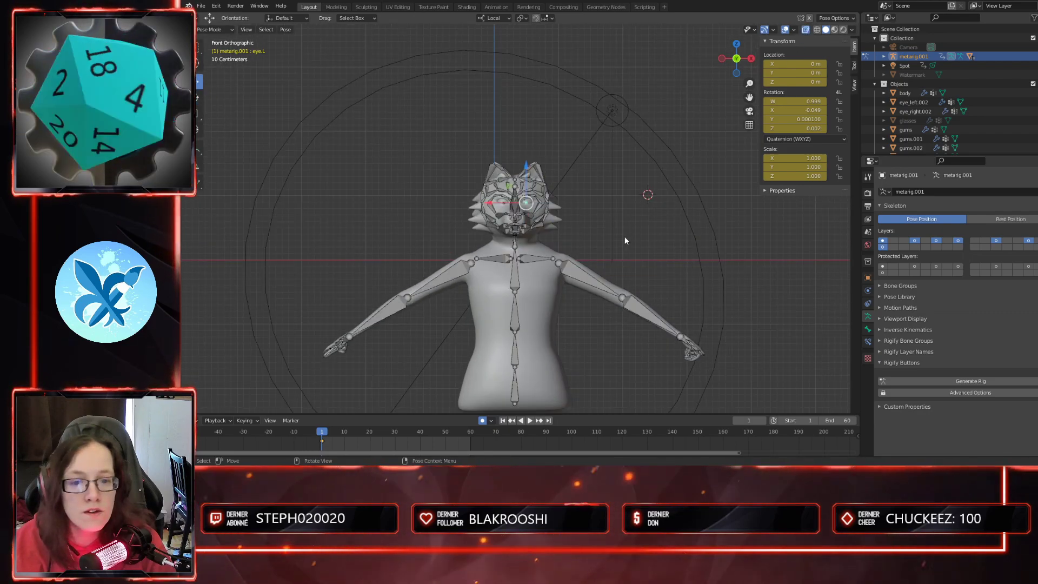
- Select the wolf's two lowest spine bones in turn, and return the armature to Object Mode
left_click(524, 395)
middle_click_drag(551, 334, 588, 260, "shift")
scroll(611, 210, "down", 2)
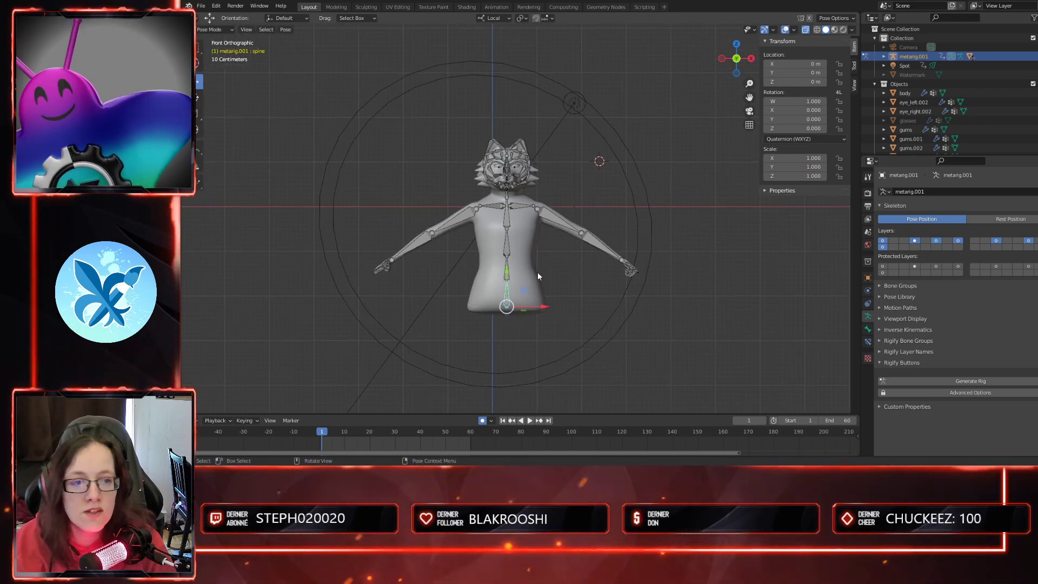
left_click(505, 281)
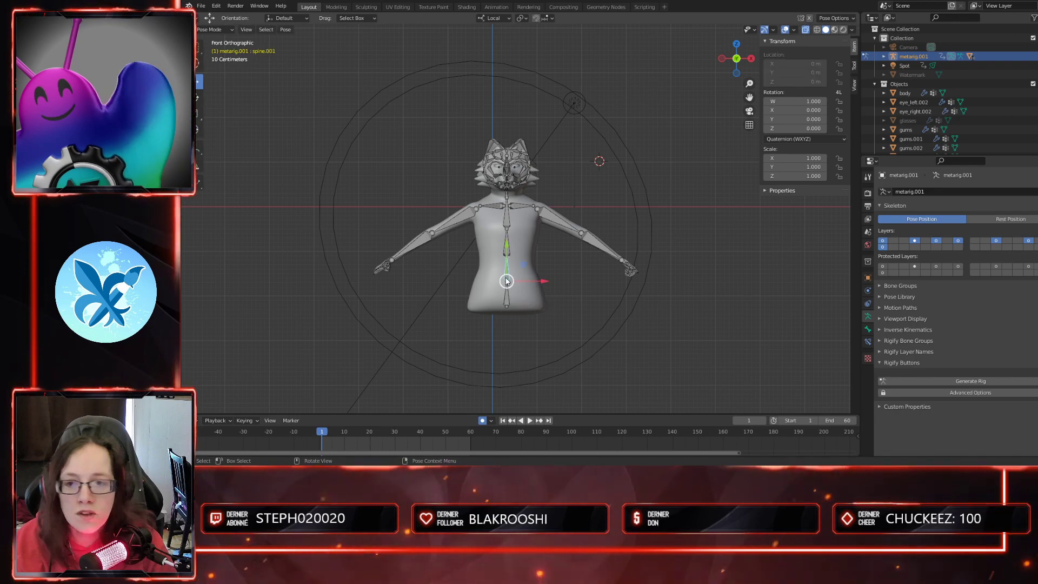
left_click(214, 29)
left_click(217, 39)
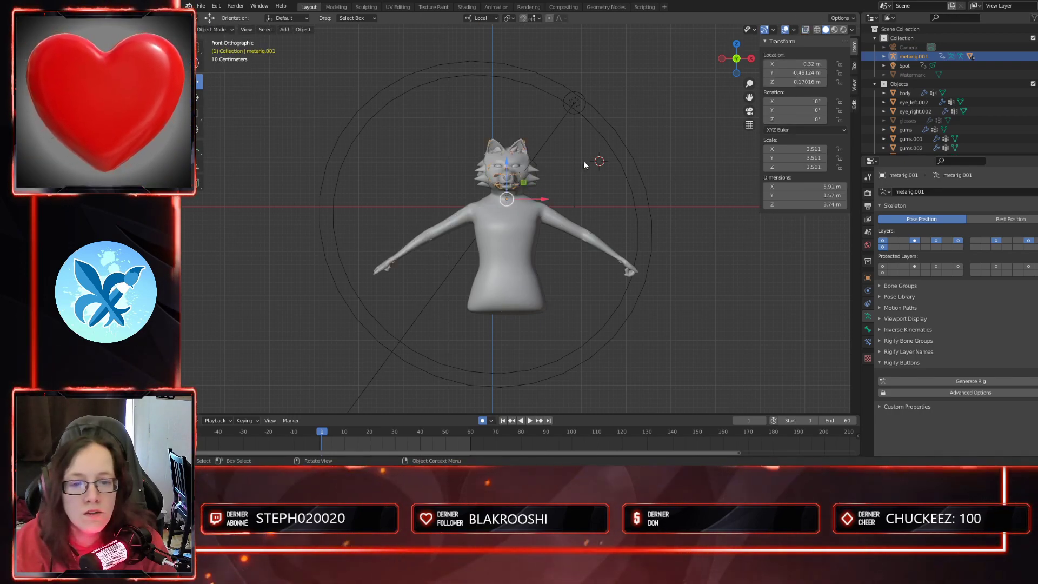
- Set the wolf armature's location to 0 m on X, Y and Z
left_click(803, 64)
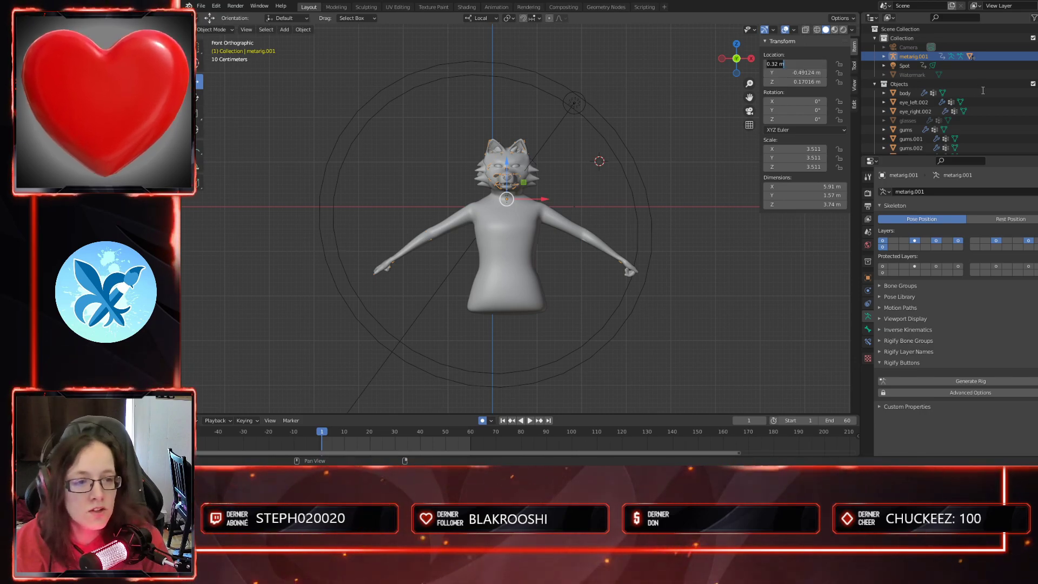
type("0")
key("Tab")
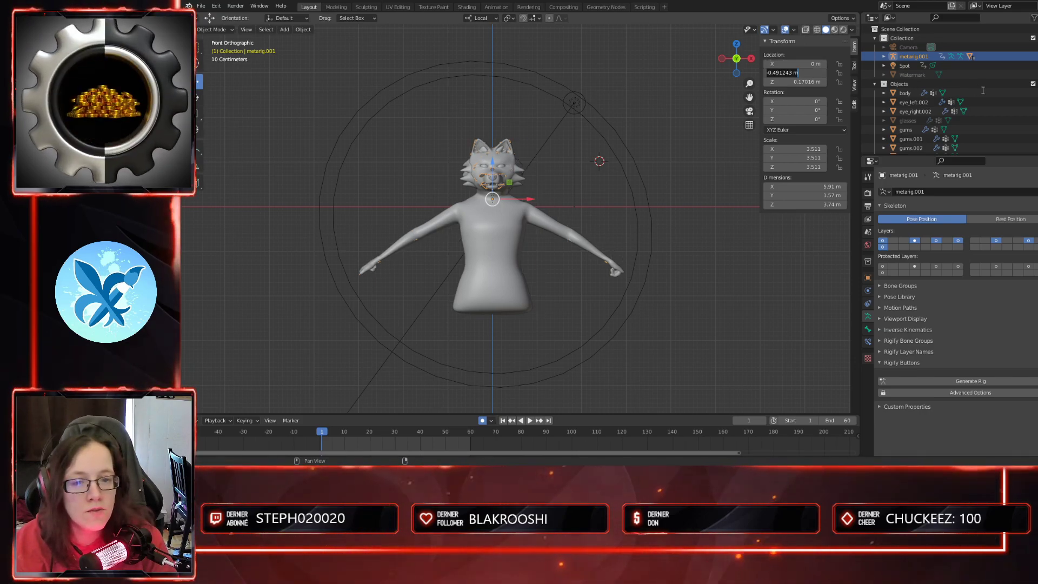
type("0")
key("Tab")
type("0")
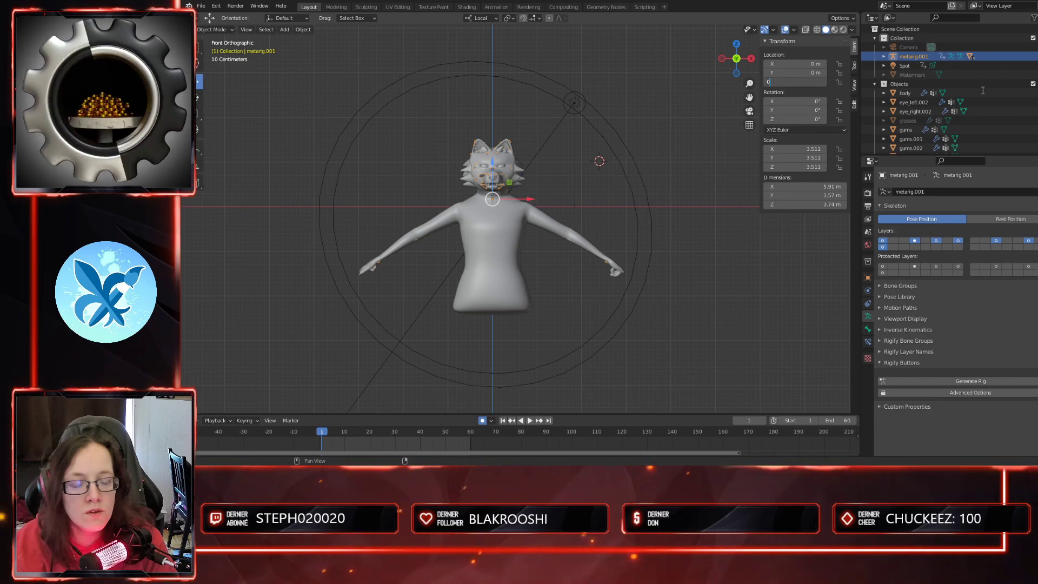
key("Return")
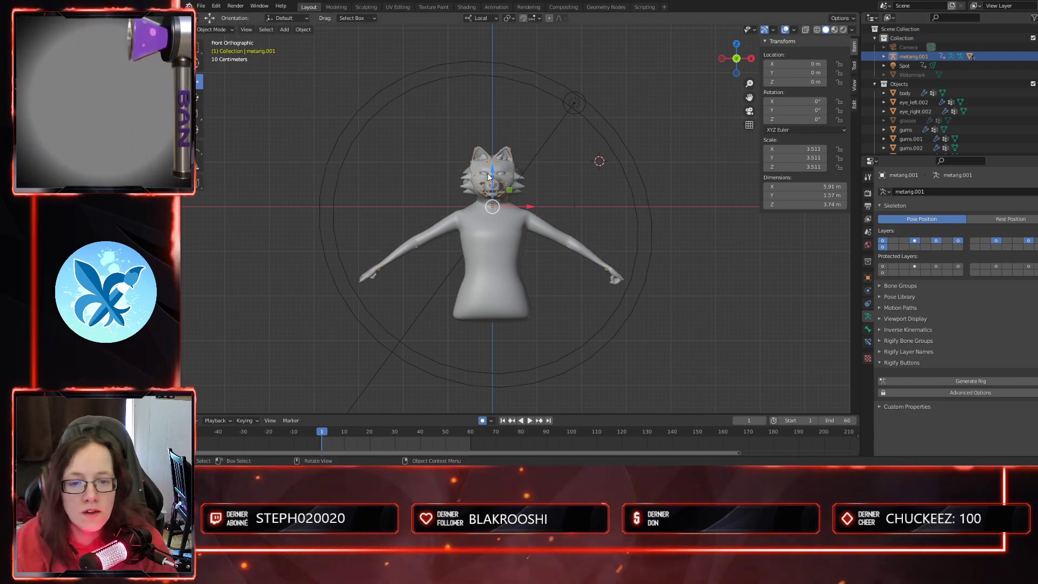
- Turn off auto keying and raise the wolf armature to about 1.48 m on Z
left_click_drag(492, 173, 501, 103)
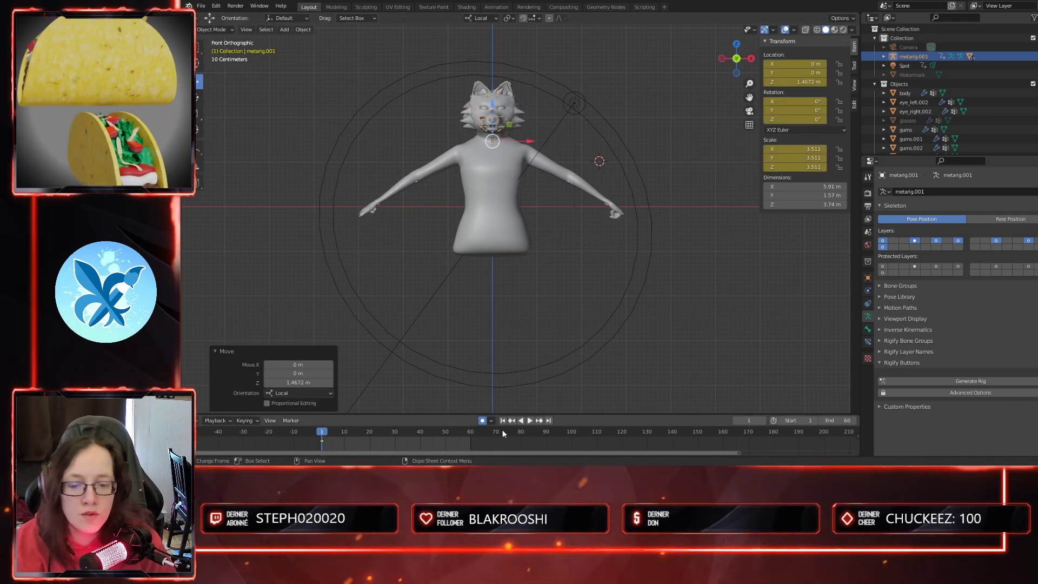
key("ctrl+z")
left_click_drag(492, 165, 512, 100)
middle_click_drag(536, 238, 562, 236, "shift")
scroll(496, 311, "up", 2)
left_click_drag(492, 101, 493, 105)
middle_click_drag(582, 266, 630, 323, "shift")
scroll(621, 318, "down", 1)
scroll(622, 320, "down", 1)
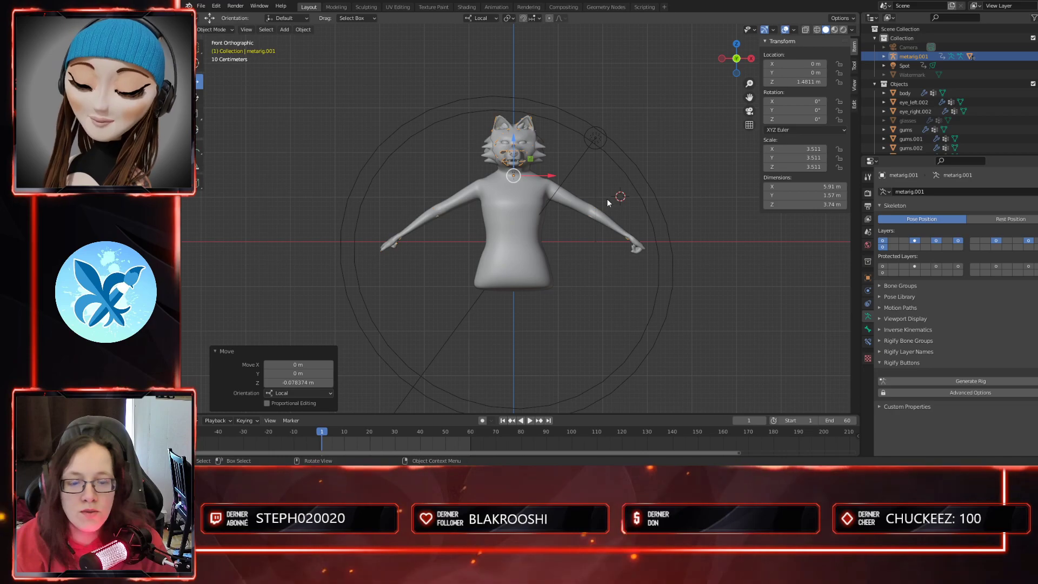
- Hide the Spot light in the viewport, leaving the wolf shown from the front
left_click(1037, 65)
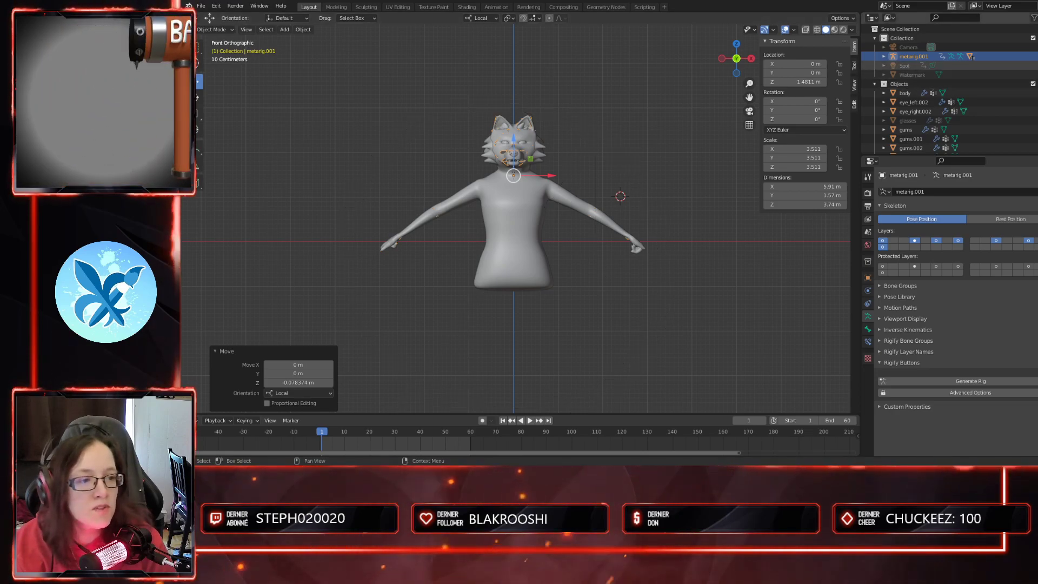
middle_click_drag(746, 265, 602, 296)
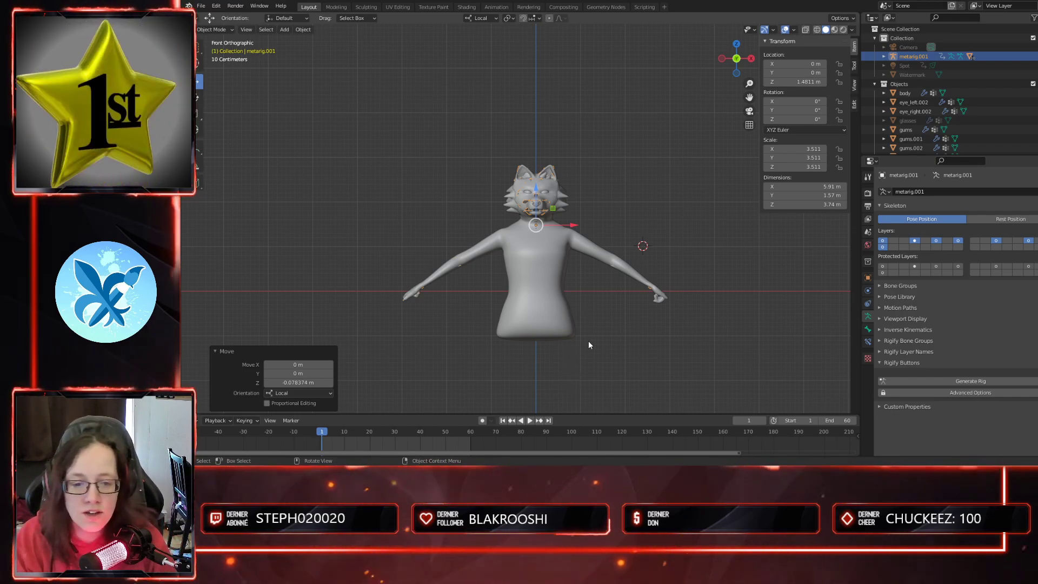
middle_click_drag(591, 343, 574, 318, "shift")
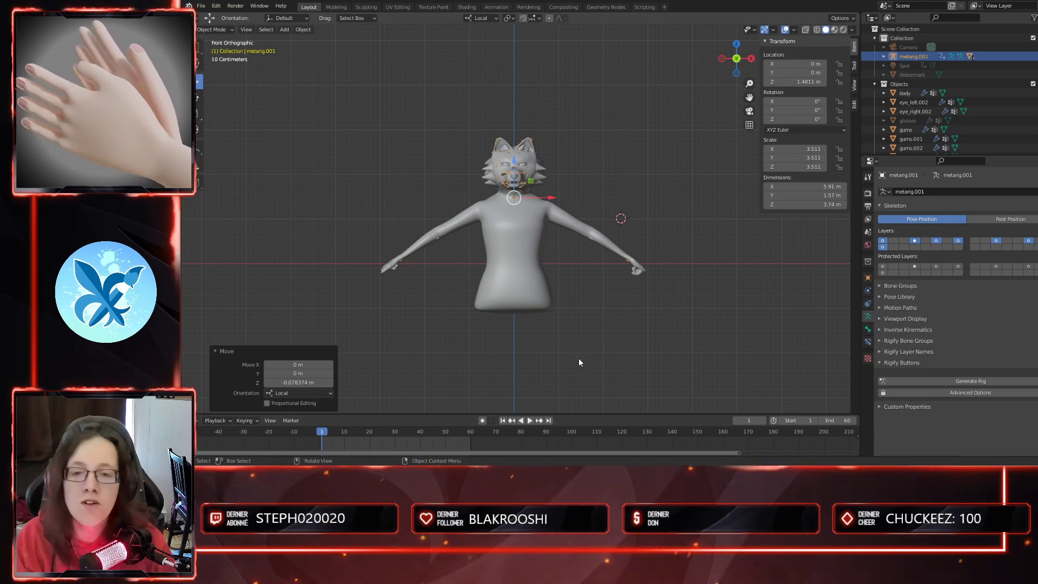
scroll(604, 324, "up", 2)
middle_click_drag(599, 313, 599, 319, "shift")
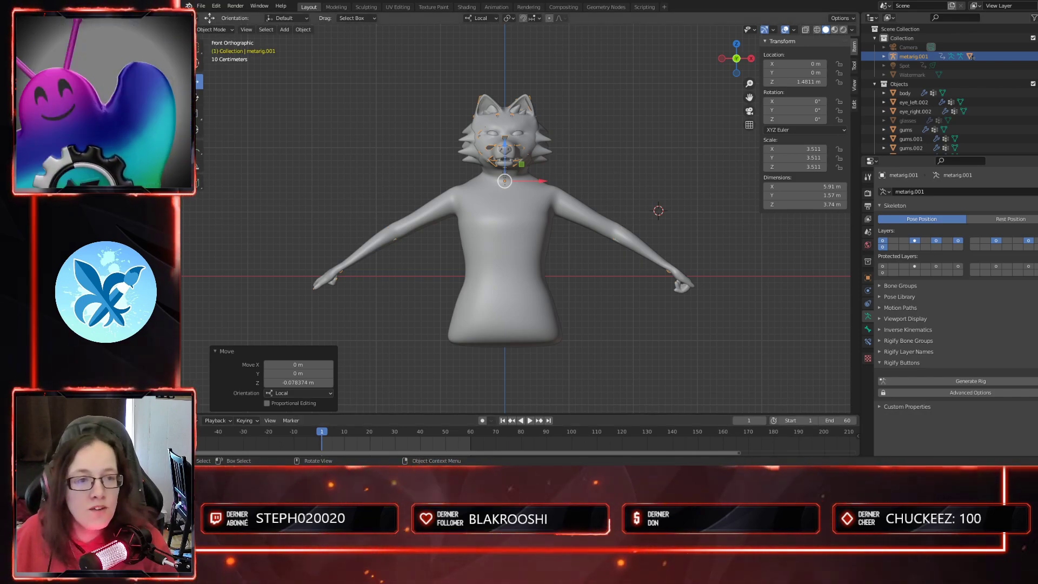
middle_click_drag(578, 340, 595, 357, "shift")
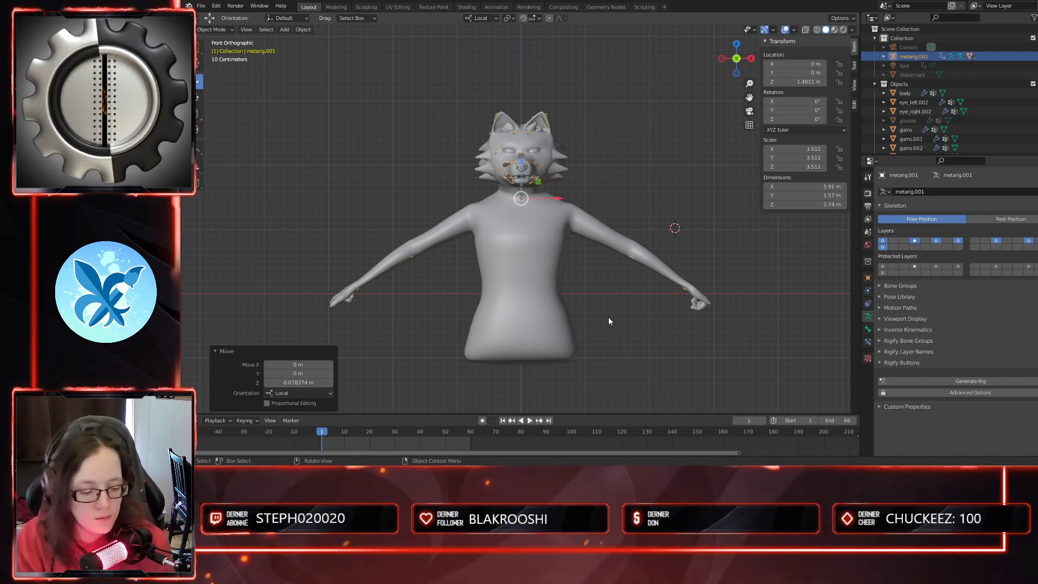
scroll(559, 323, "up", 2)
middle_click_drag(630, 323, 609, 315, "shift")
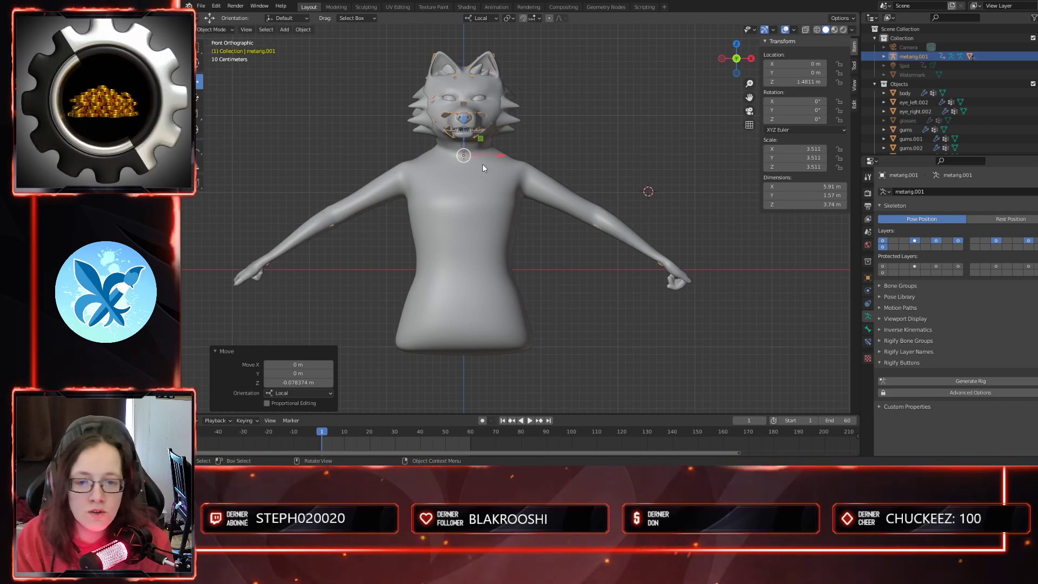
- Lower the wolf armature to about 1.40 m on Z and shift it to about -0.445 m on Y
left_click_drag(464, 122, 465, 127)
middle_click_drag(547, 319, 485, 301, "shift")
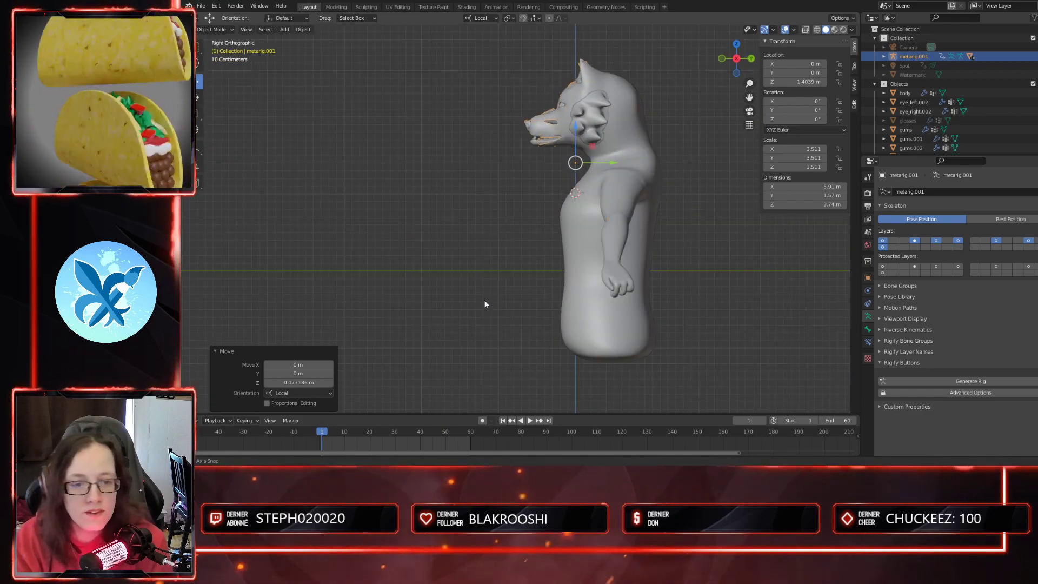
left_click_drag(608, 163, 581, 164)
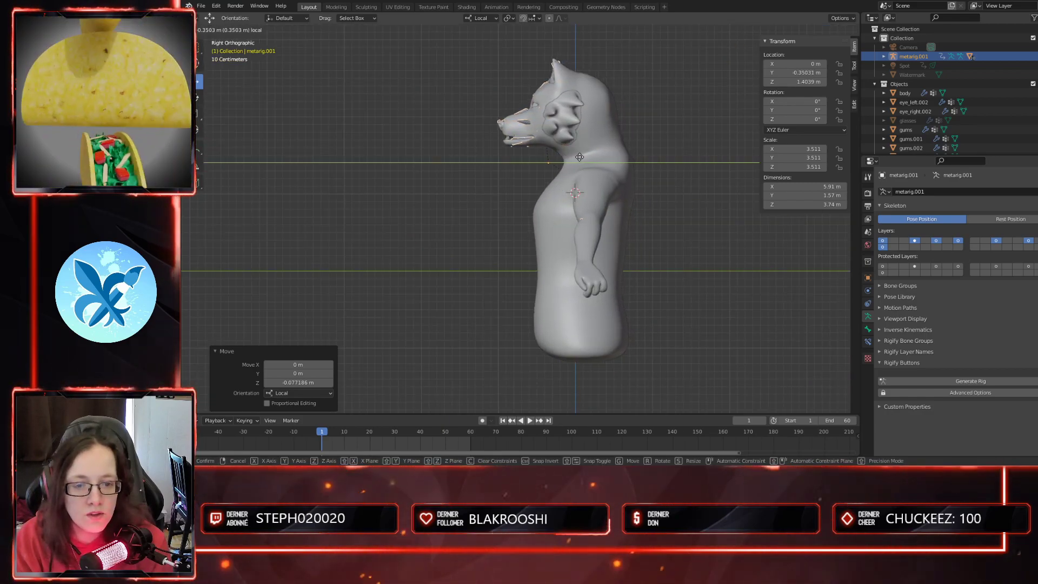
middle_click_drag(502, 253, 456, 284)
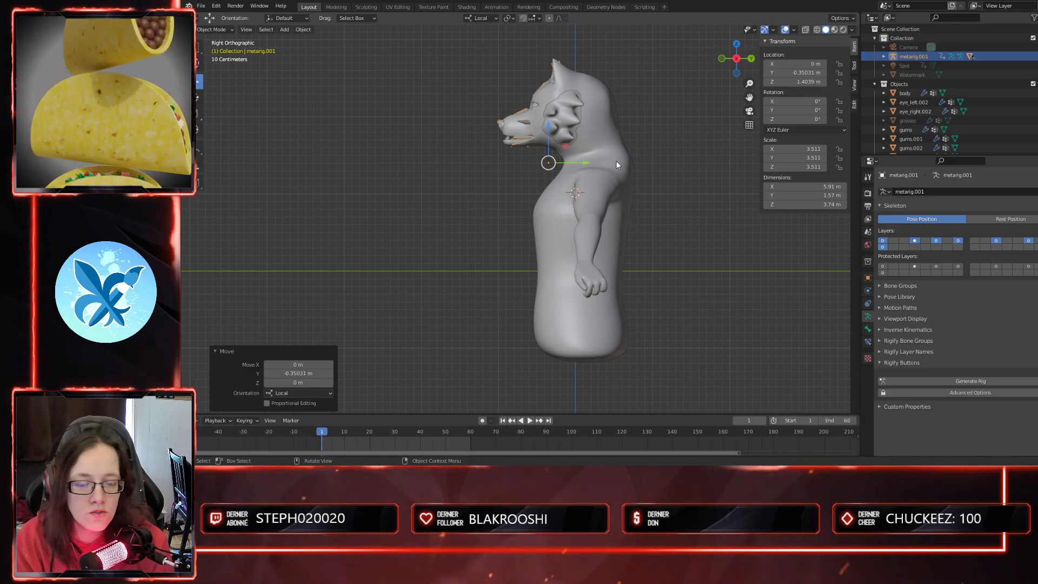
left_click_drag(586, 161, 578, 163)
middle_click_drag(514, 303, 577, 281)
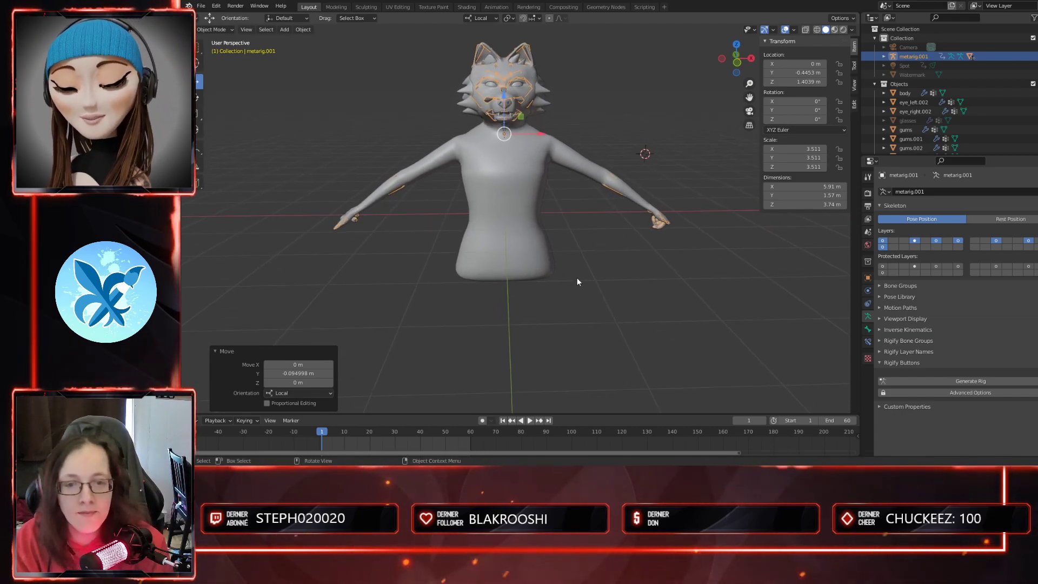
- Add a mesh cylinder with 32/2 vertices, a 1 m radius and a 2 m depth
left_click(446, 281)
key("shift+a")
mouse_move(447, 280)
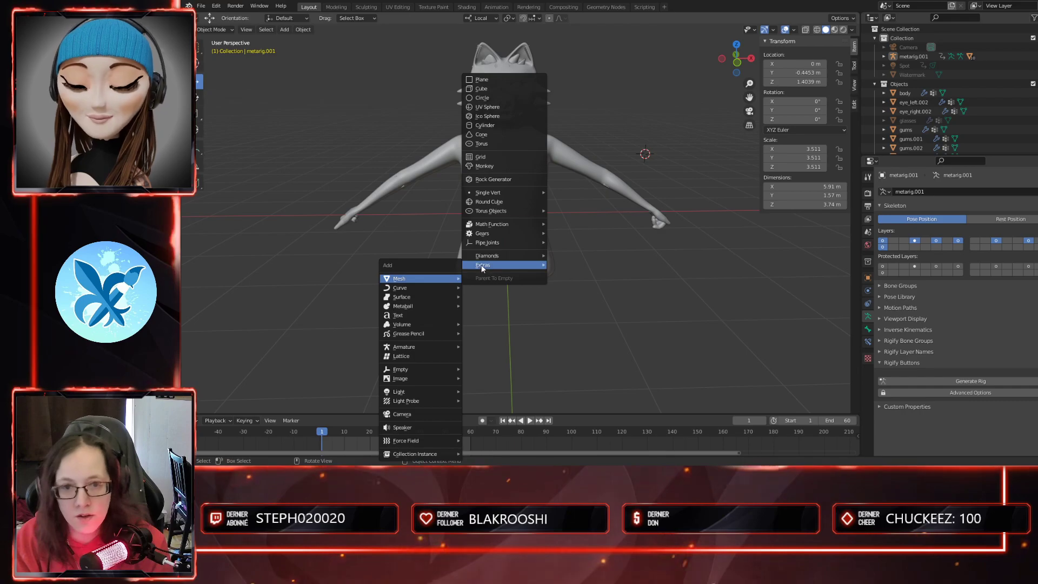
left_click(485, 125)
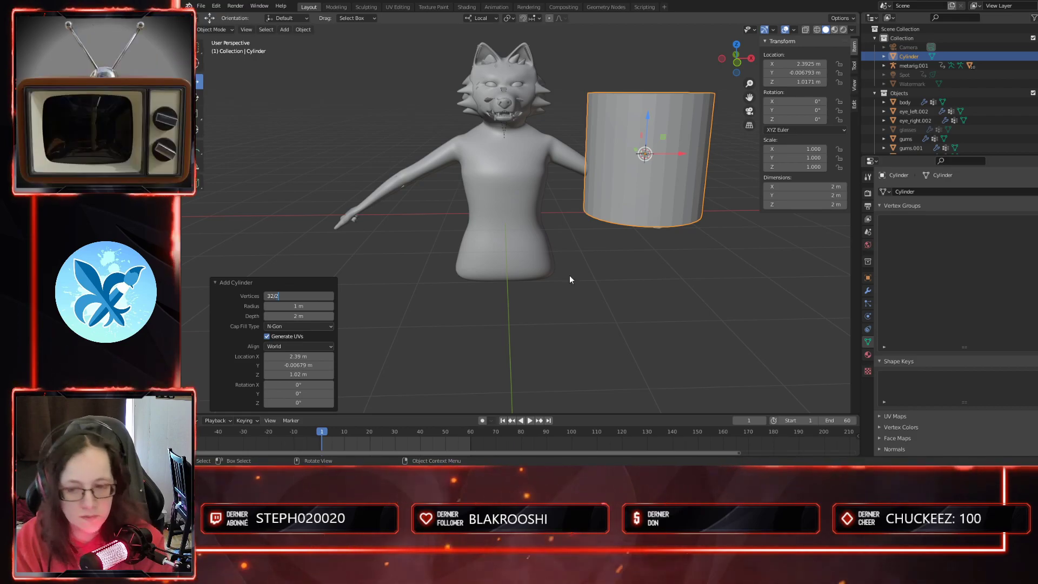
- Lower the cylinder about 2.07 m along Z and scale it uniformly by about 1.735
left_click_drag(651, 116, 657, 227)
middle_click_drag(690, 281, 592, 361)
key("s")
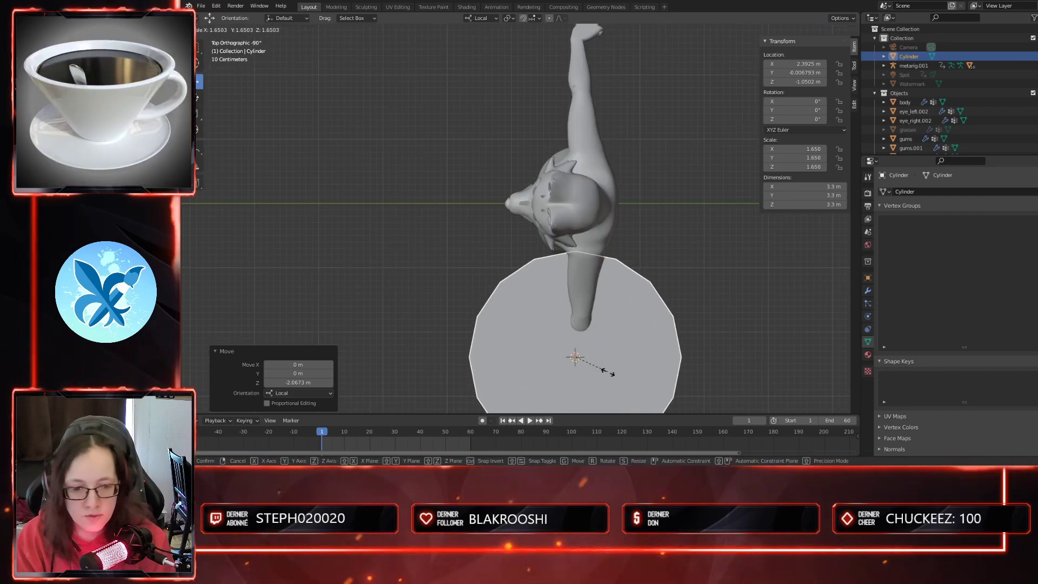
left_click(607, 378)
middle_click_drag(676, 331, 565, 212, "shift")
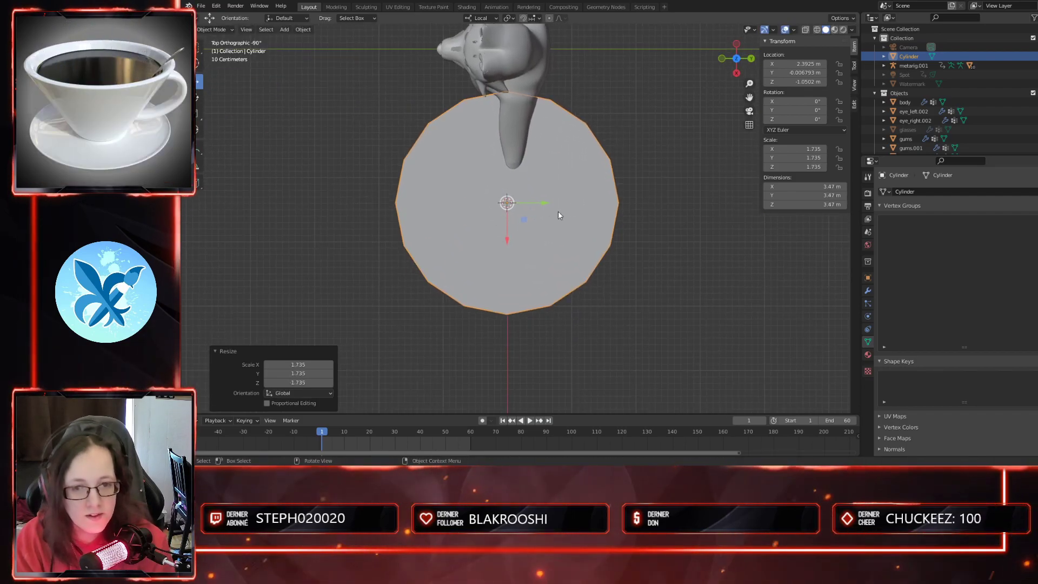
- Move the cylinder along X to about 4.44 m, placing it beside the wolf
left_click_drag(506, 242, 507, 107)
middle_click_drag(561, 188, 567, 270, "shift")
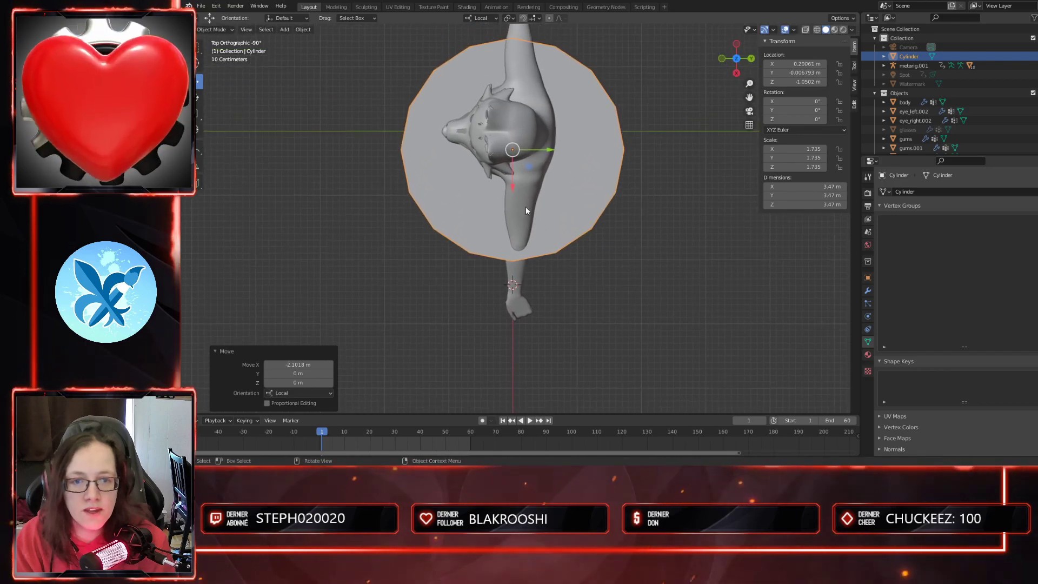
left_click_drag(512, 182, 521, 390)
middle_click_drag(584, 330, 578, 101, "shift")
left_click_drag(513, 171, 514, 224)
middle_click_drag(534, 269, 650, 150)
scroll(650, 150, "down", 3)
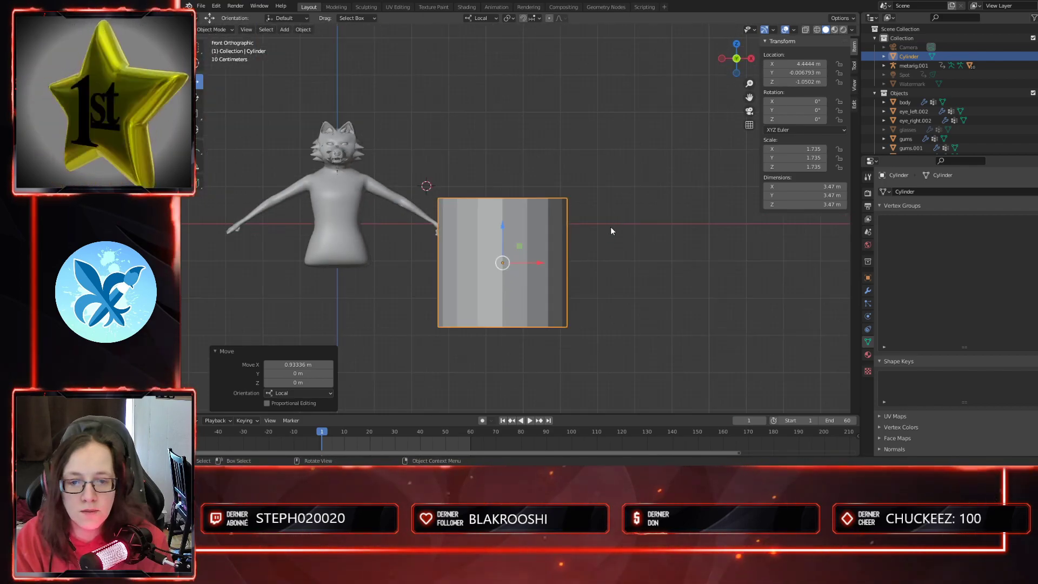
- Keep the Objects collection visible and delete the cylinder's top face in Edit Mode
key("1")
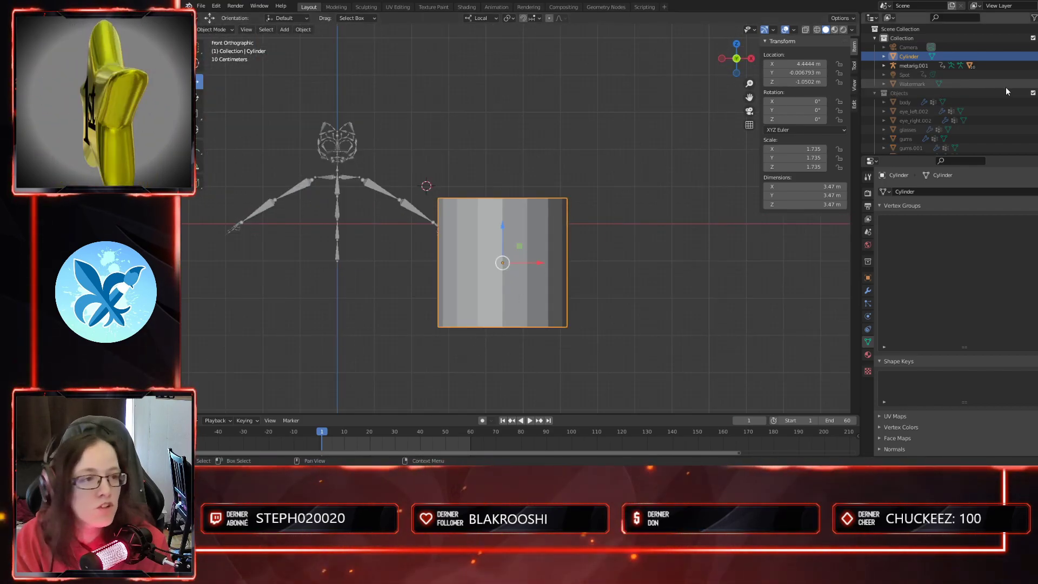
left_click(1037, 93)
key("Tab")
middle_click_drag(595, 243, 652, 210)
key("3")
left_click(520, 178)
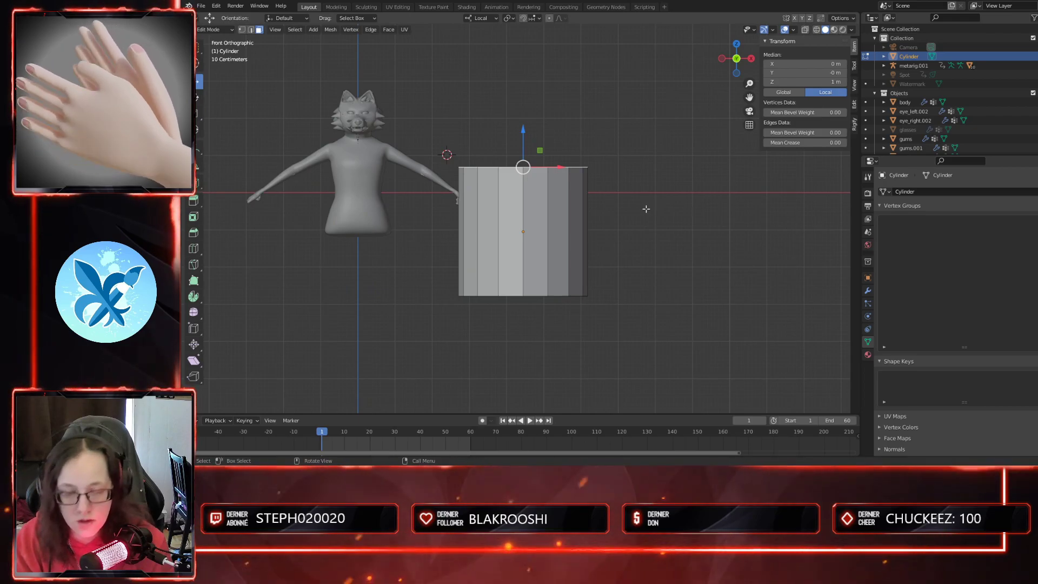
middle_click_drag(648, 185, 652, 203)
key("x")
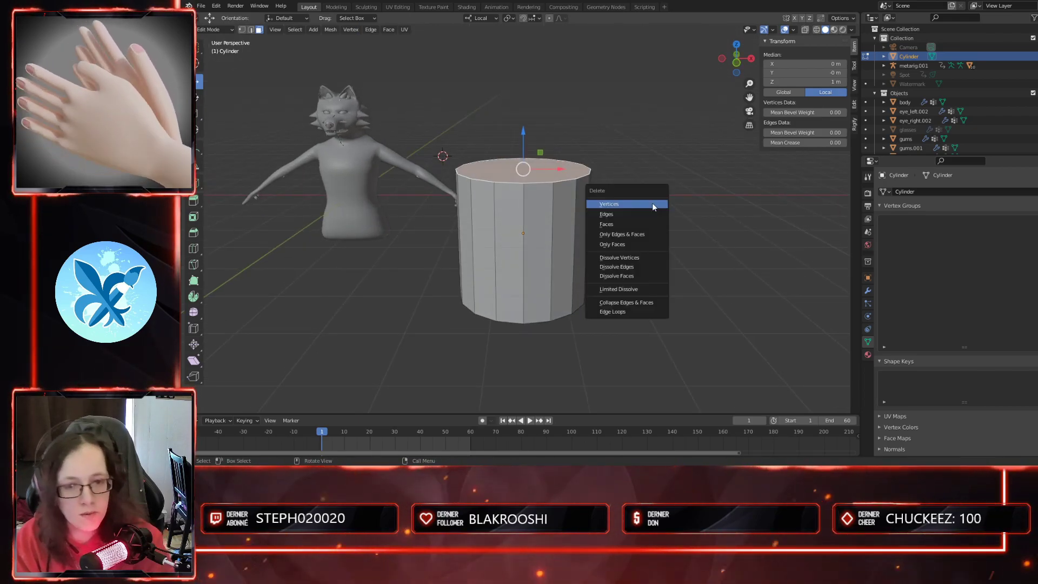
left_click(628, 224)
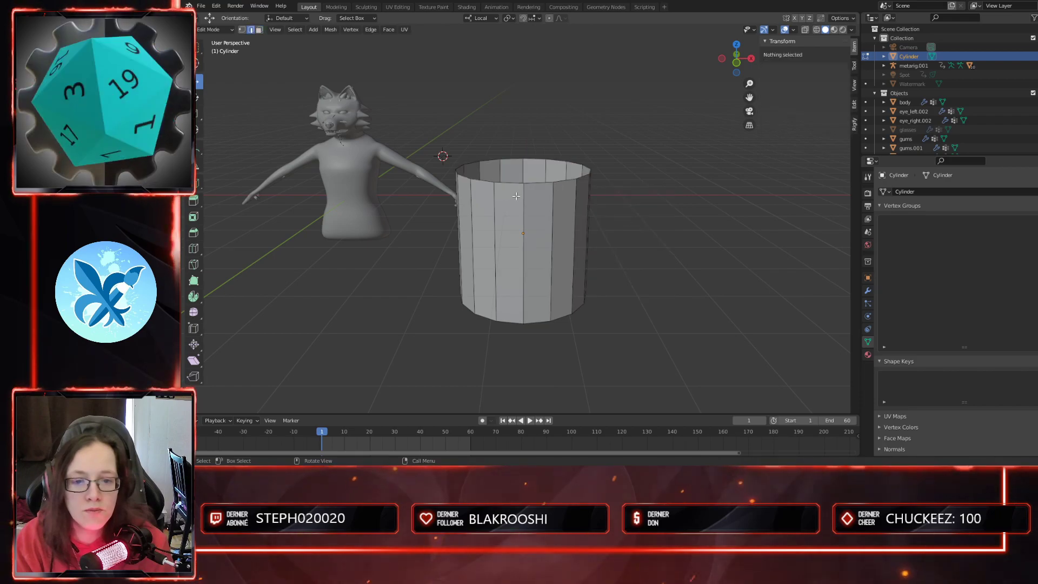
- Extrude the cylinder's open top edge loop and scale it outward into a flat rim about 4.67 m across
left_click(527, 182, "alt")
middle_click_drag(524, 168, 643, 289, "alt")
key("e")
right_click(653, 299)
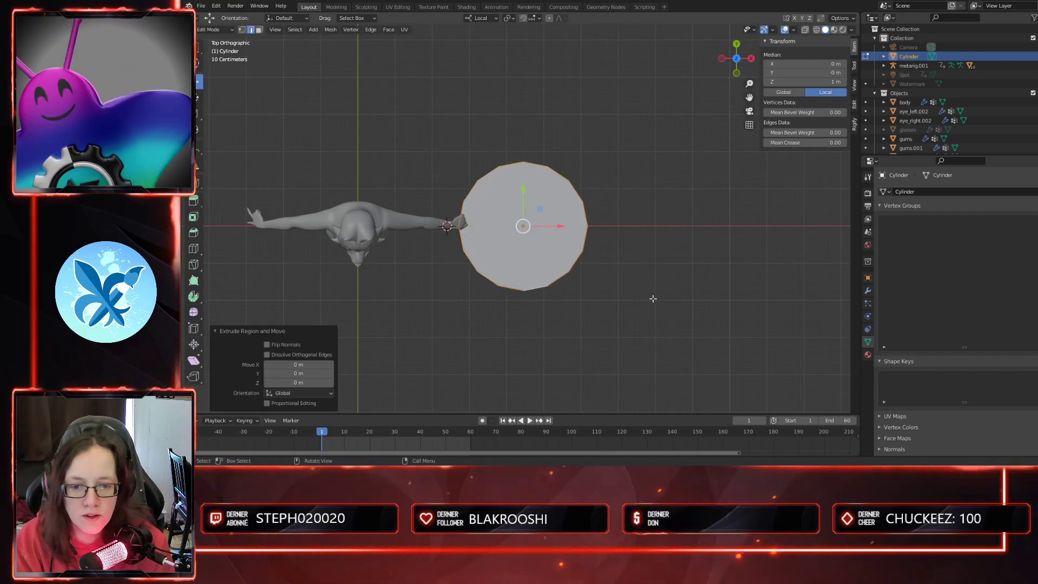
key("s")
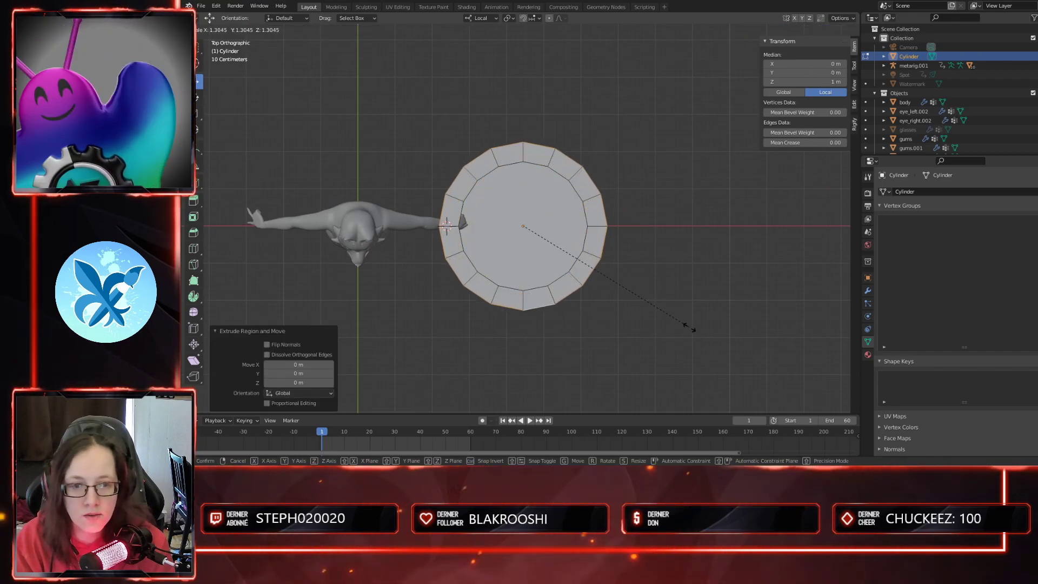
left_click(690, 331)
- Return the cylinder to Object Mode and apply smooth shading to it
middle_click_drag(690, 331, 633, 215)
key("KP_1")
key("Tab")
right_click(560, 235)
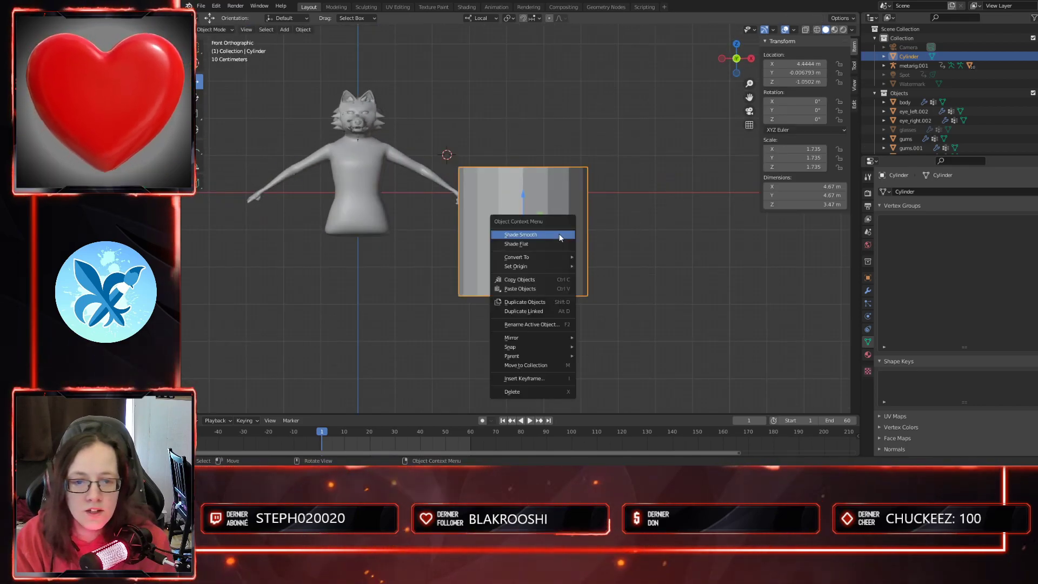
left_click(552, 236)
mouse_move(652, 278)
middle_mouse_down()
mouse_move(638, 257)
mouse_move(642, 270)
mouse_move(648, 261)
middle_mouse_up()
- Bevel the edge loop where the rim meets the cylinder wall, about 0.034 m wide with 2 segments
key("Tab")
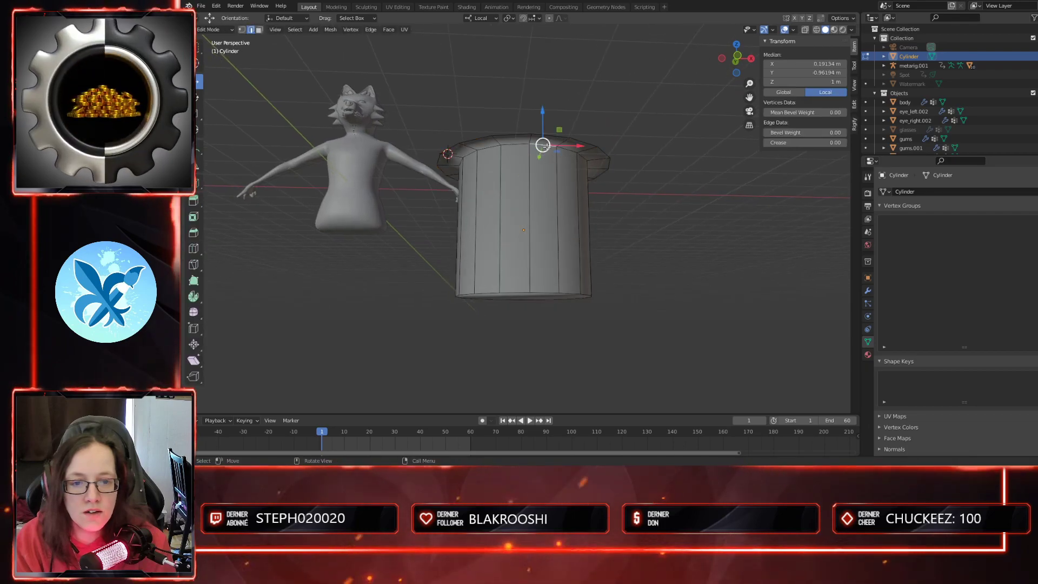
left_click(547, 145, "alt")
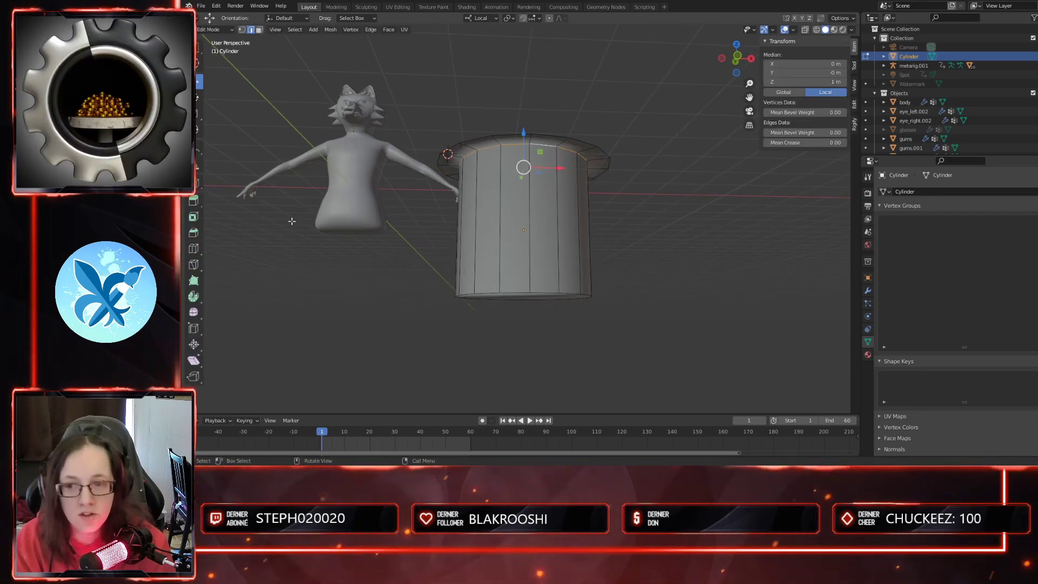
left_click(193, 233)
left_click_drag(525, 214, 514, 220)
left_click(330, 274)
mouse_move(605, 251)
middle_mouse_down()
mouse_move(612, 282)
mouse_move(611, 232)
middle_mouse_up()
key("KP_1")
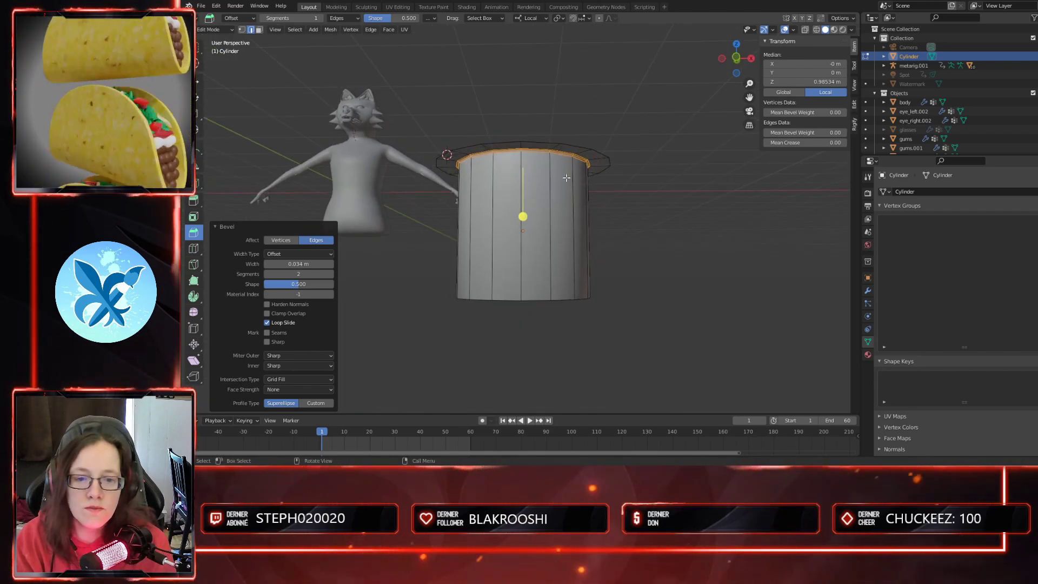
- Select the rim's outer edge loop and widen it in two uniform scalings, the last by about 1.071
left_click(543, 142)
left_click(598, 162, "alt")
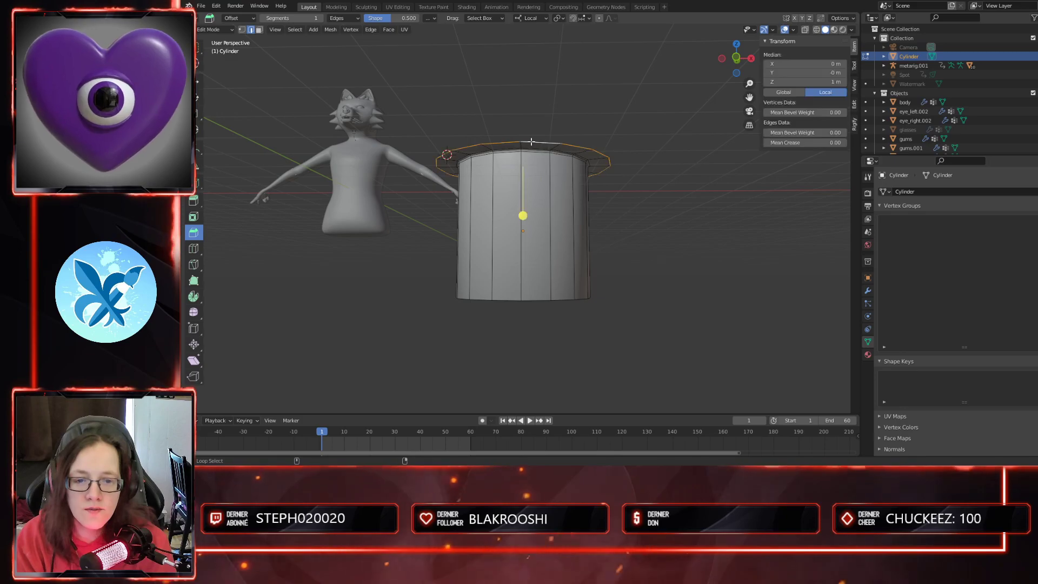
key("KP_7")
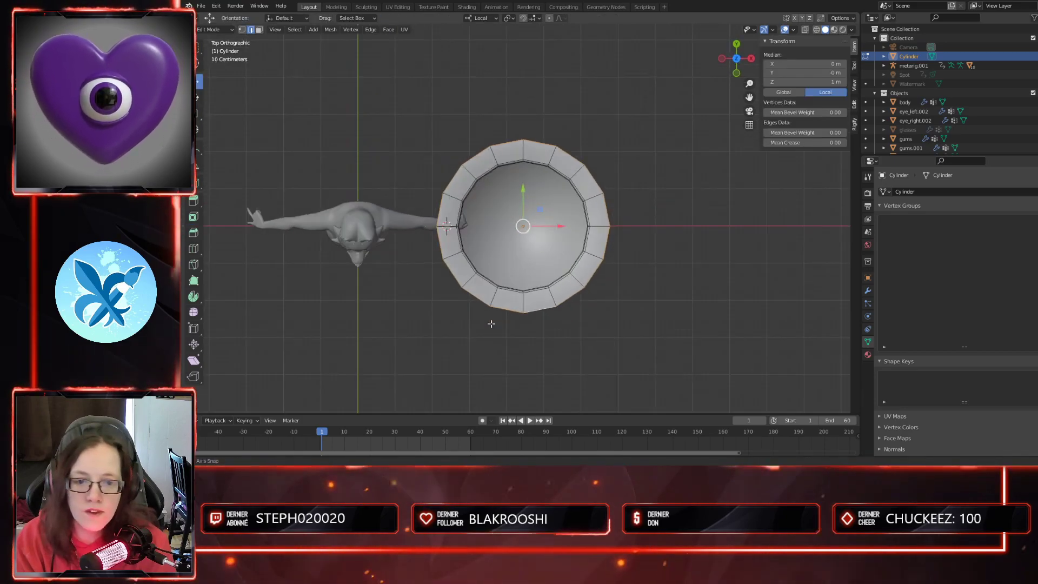
key("s")
left_click(641, 332)
middle_click_drag(610, 335, 617, 313)
key("KP_7")
key("s")
left_click(623, 347)
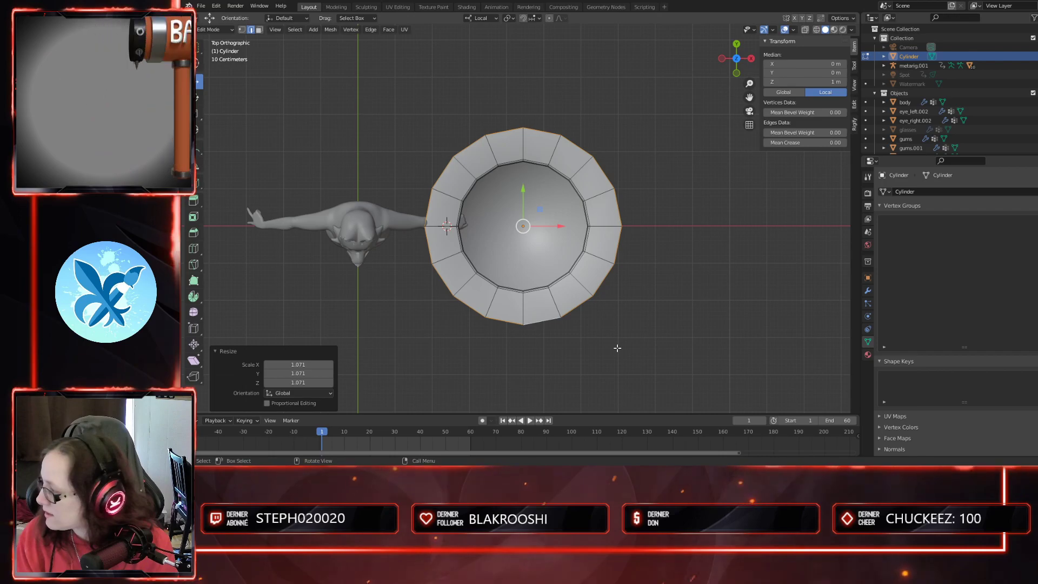
- Extrude the rim's outer edge loop straight up by about 1.096 m
middle_click_drag(611, 343, 593, 196)
key("e")
right_click(651, 173)
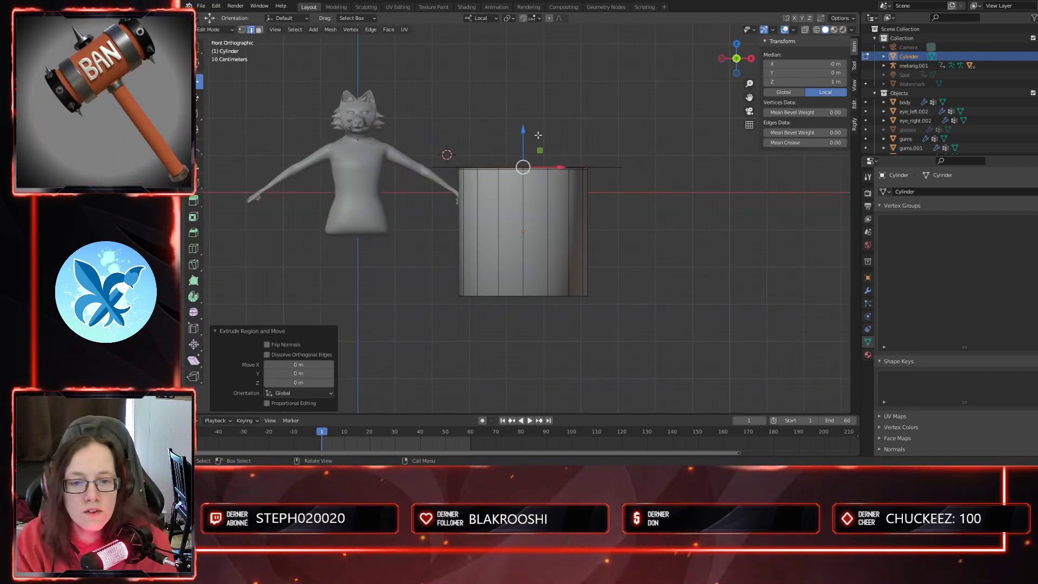
key("e")
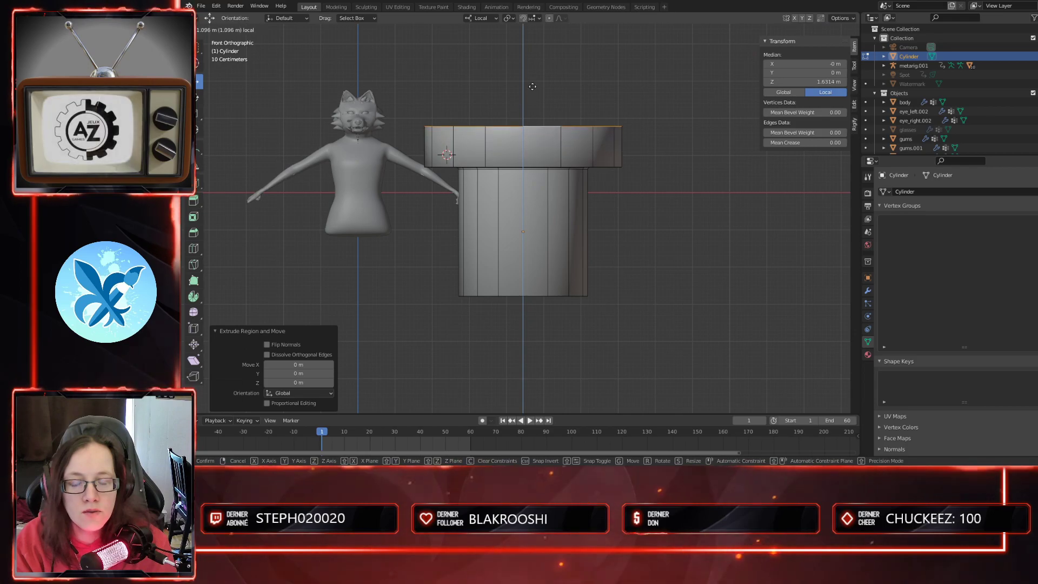
left_click(533, 86)
- Extrude the raised rim's upper edge loop in place and scale it by about 0.736, then 1.056, to form the top surface
middle_click_drag(533, 86, 625, 298)
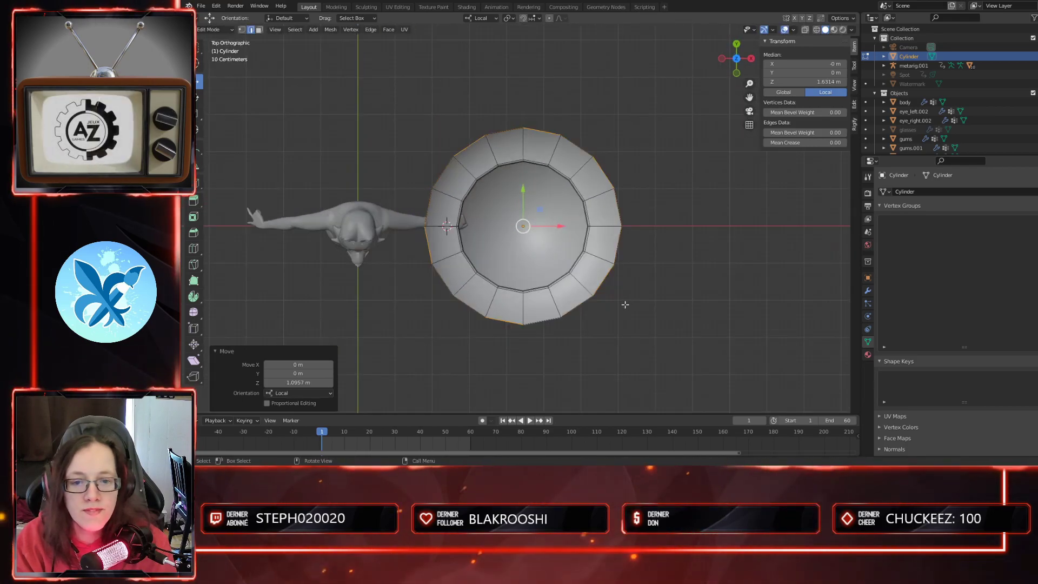
key("e")
right_click(625, 305)
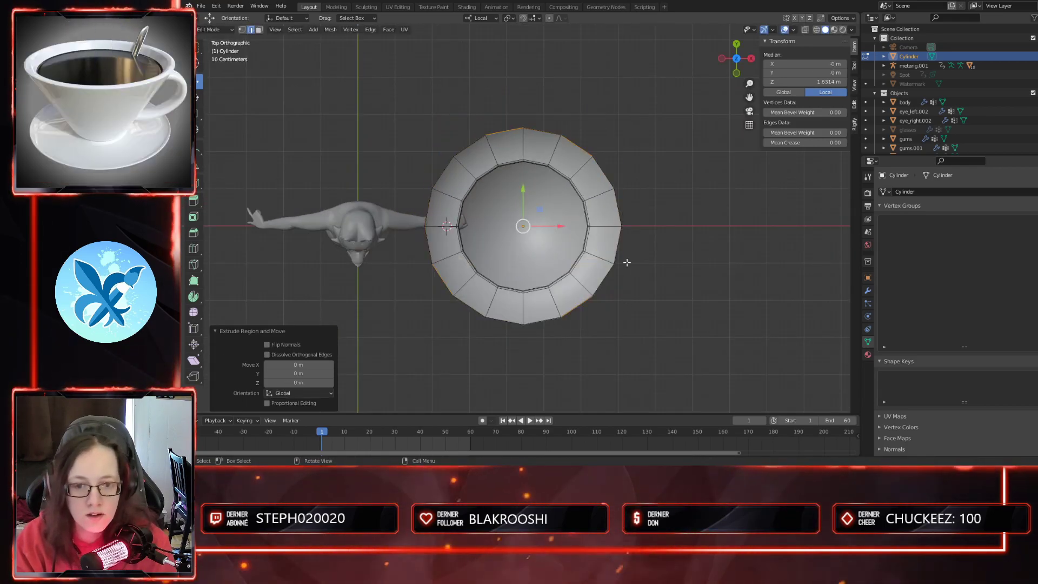
key("s")
left_click(599, 265)
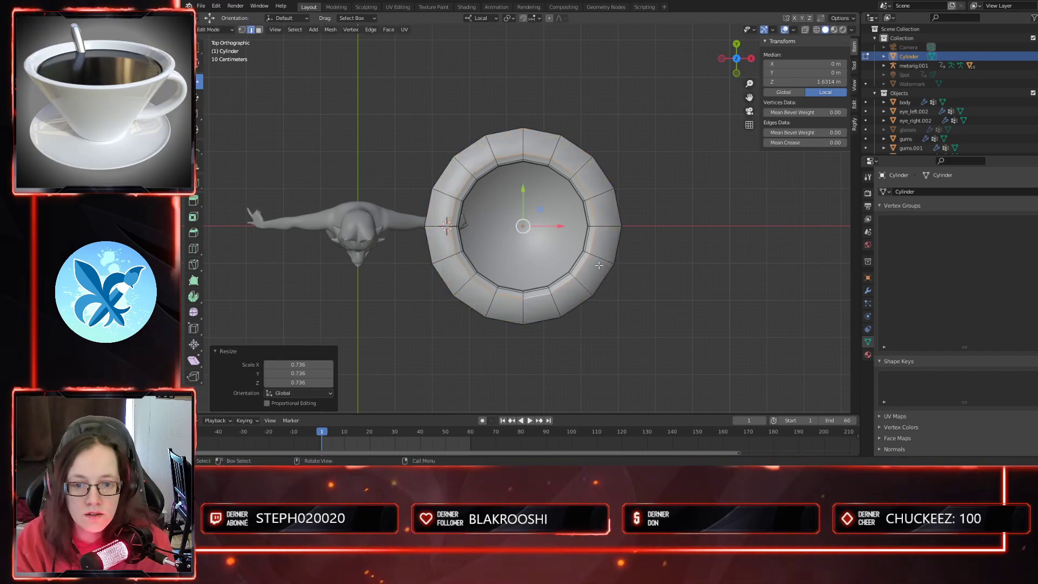
key("s")
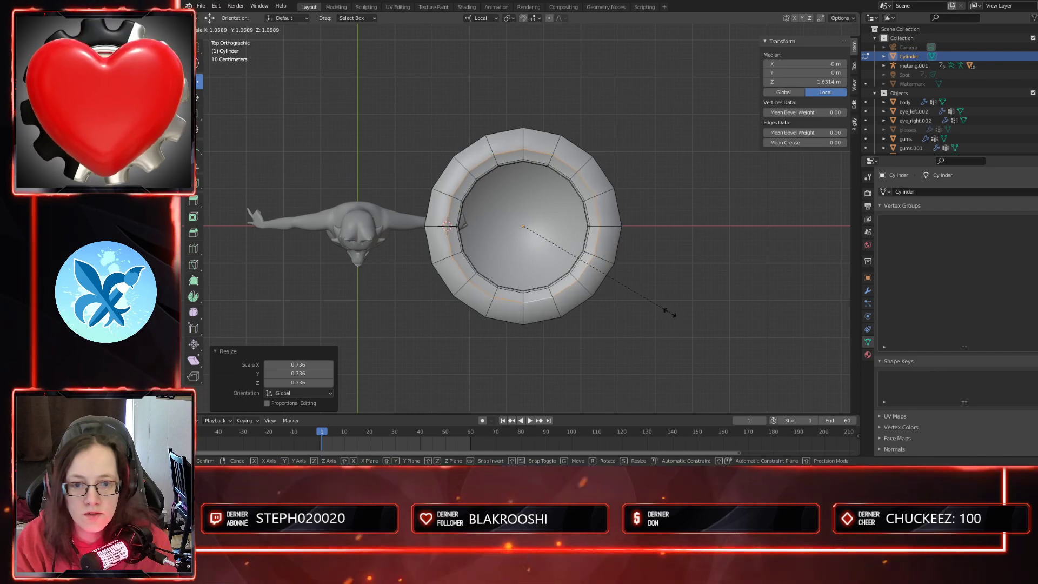
left_click(669, 311)
- Narrow the new inner edge loop with two uniform scalings of about 0.935 and 0.828
middle_click_drag(667, 308, 670, 332)
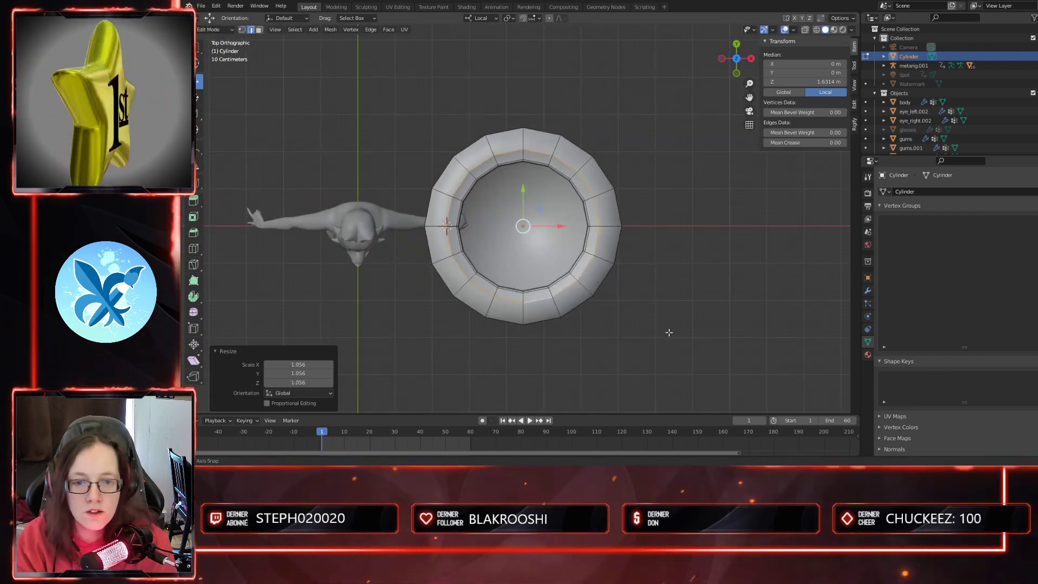
key("s")
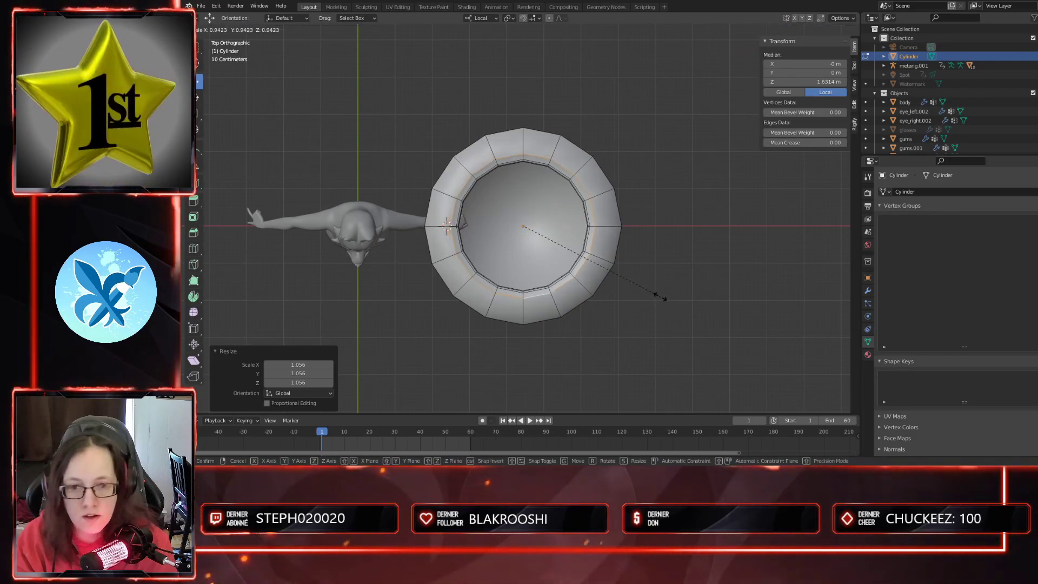
left_click(645, 292)
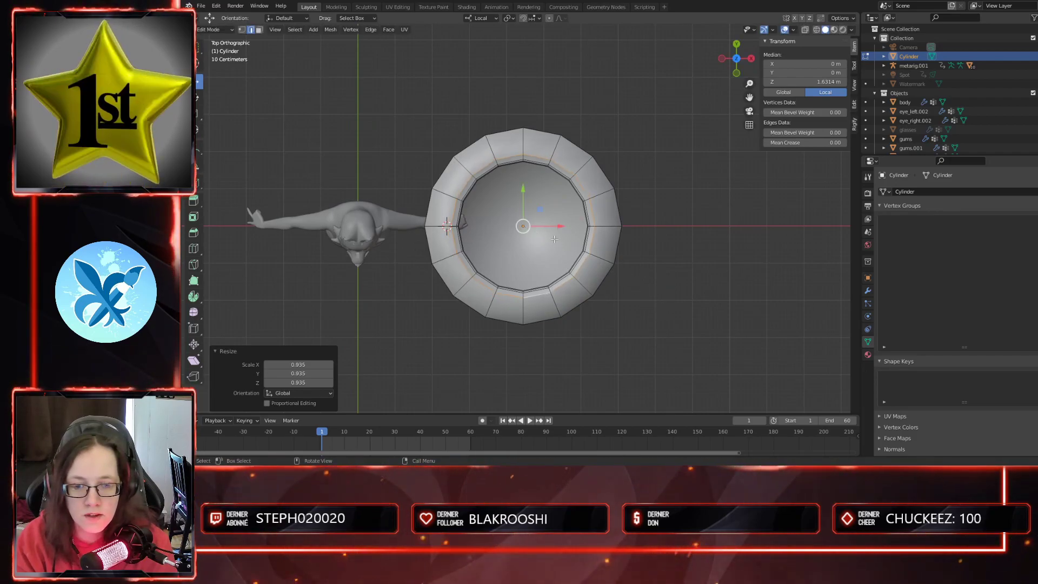
key("s")
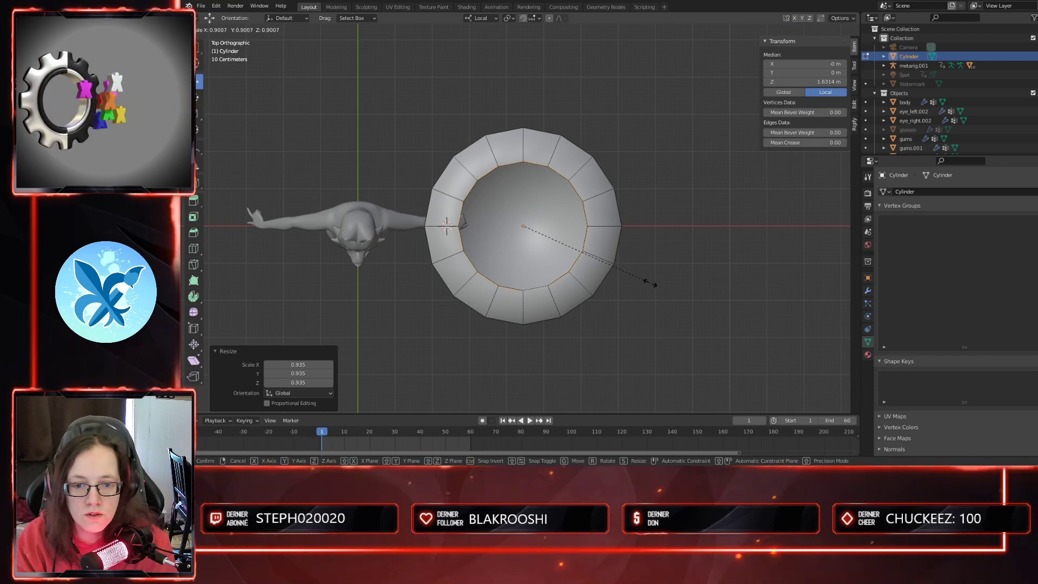
left_click(643, 275)
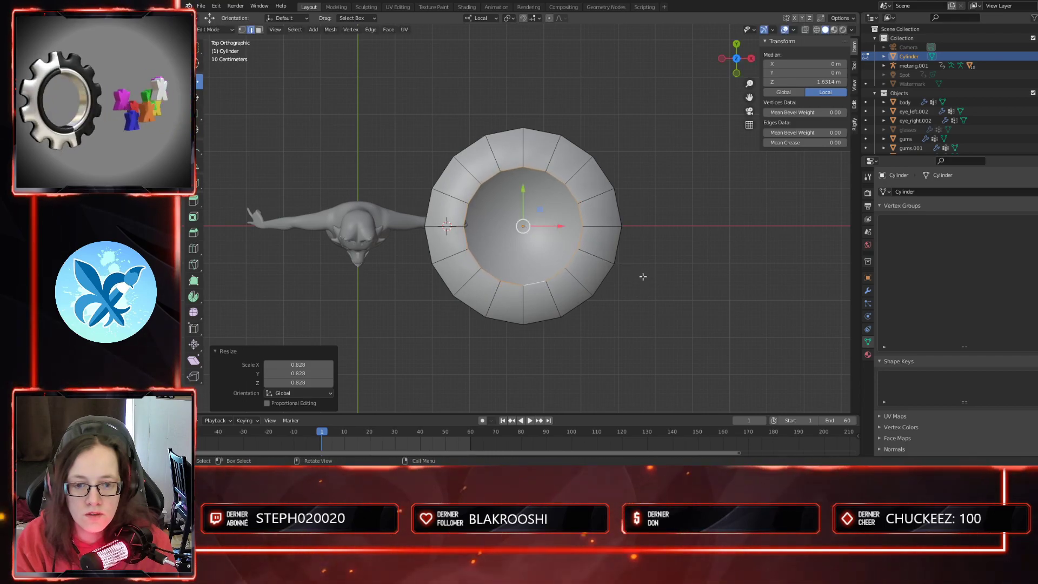
- Extrude the inner edge loop down inside the cylinder by about 4.395 m to form the inner wall
key("KP_1")
key("e")
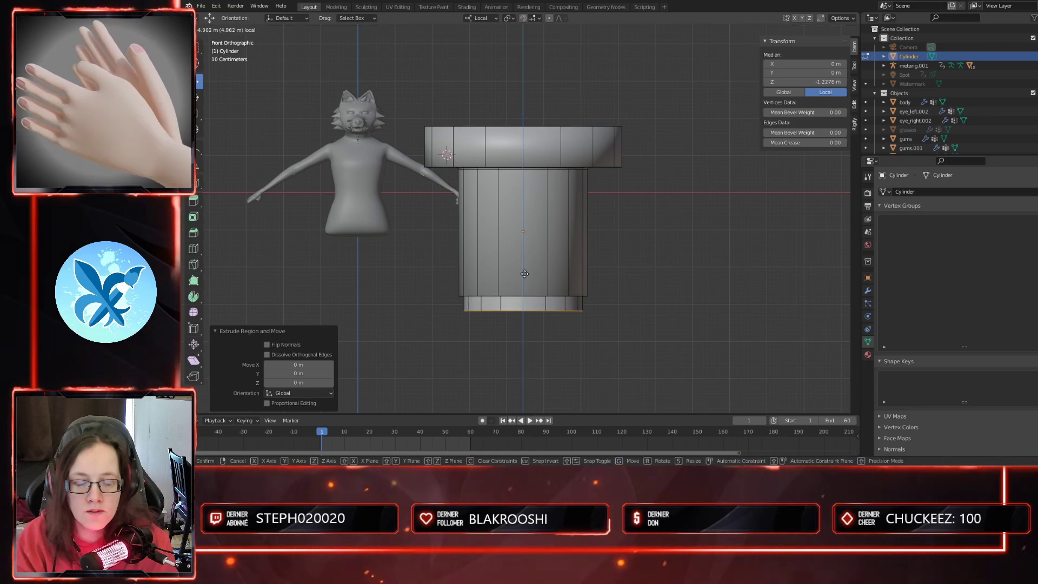
left_click(527, 252)
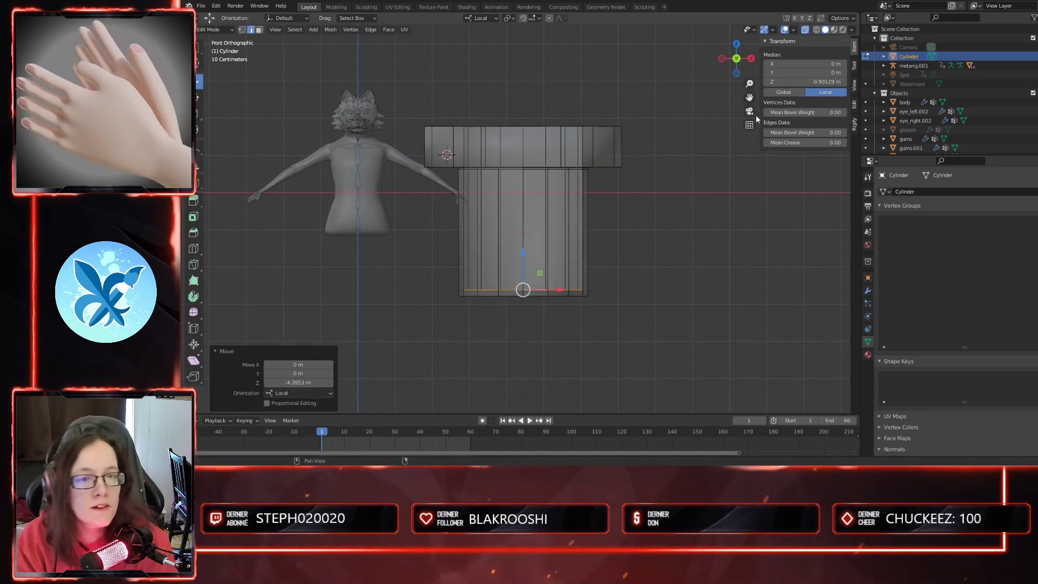
- With X-ray on, add a loop cut around the inner wall at factor 0.525 and raise it about 0.051 m
middle_click_drag(642, 214, 653, 313)
middle_click_drag(634, 261, 563, 184)
left_click(516, 109)
left_click(515, 111, "alt")
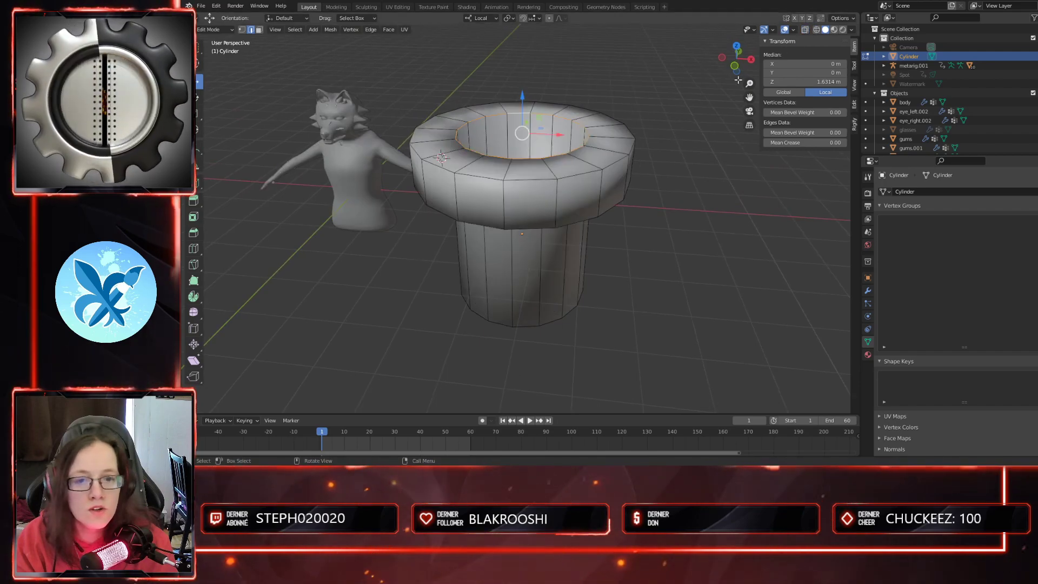
left_click(807, 30)
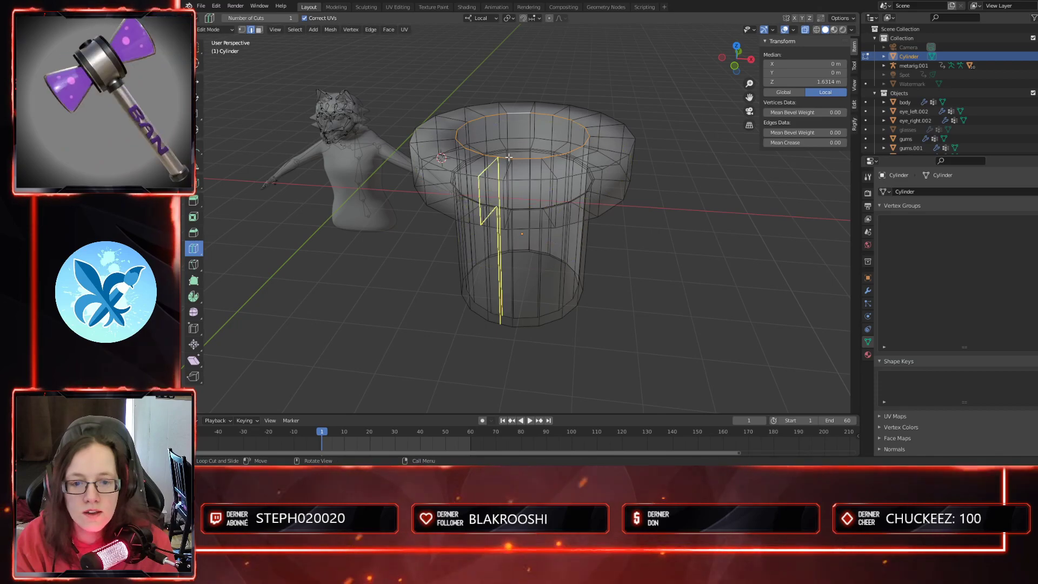
left_click_drag(508, 158, 516, 93)
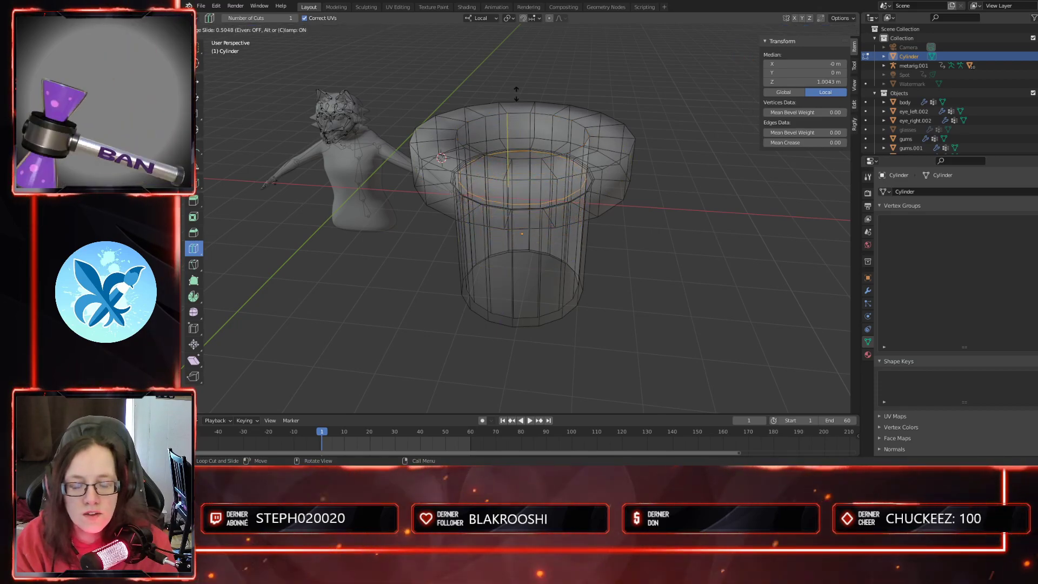
left_click(516, 94)
key("KP_1")
middle_click_drag(630, 241, 603, 332, "shift")
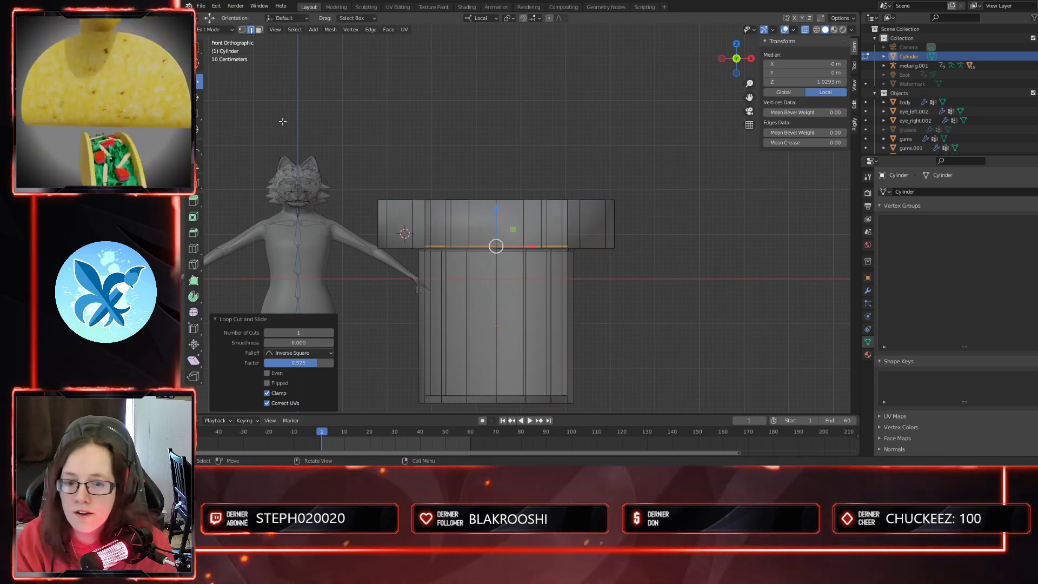
left_click_drag(496, 211, 499, 206)
- Add a second loop cut around the inner wall just above the previous one, at a factor of about -0.587
middle_click_drag(498, 206, 595, 281)
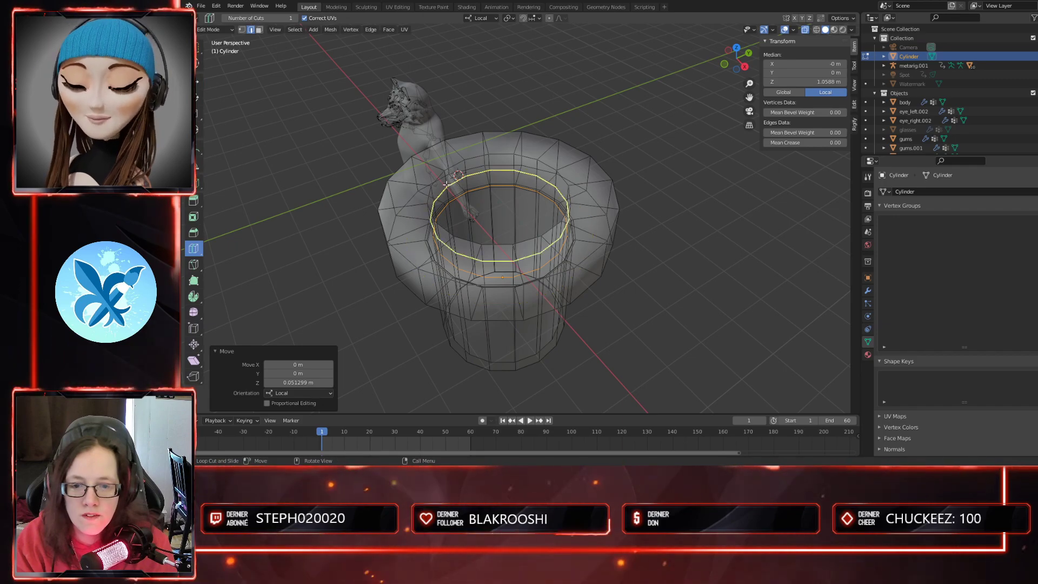
left_click_drag(448, 186, 451, 193)
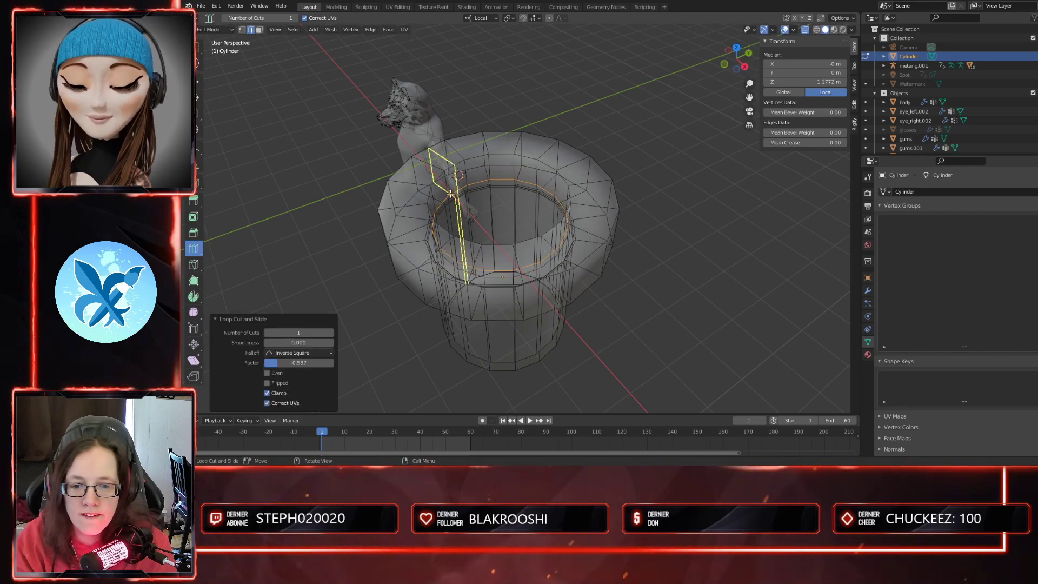
left_click(201, 85)
- Select the second cut and the rim's inner top edge loop and scale them outward uniformly by about 1.367
middle_click_drag(591, 240, 609, 220)
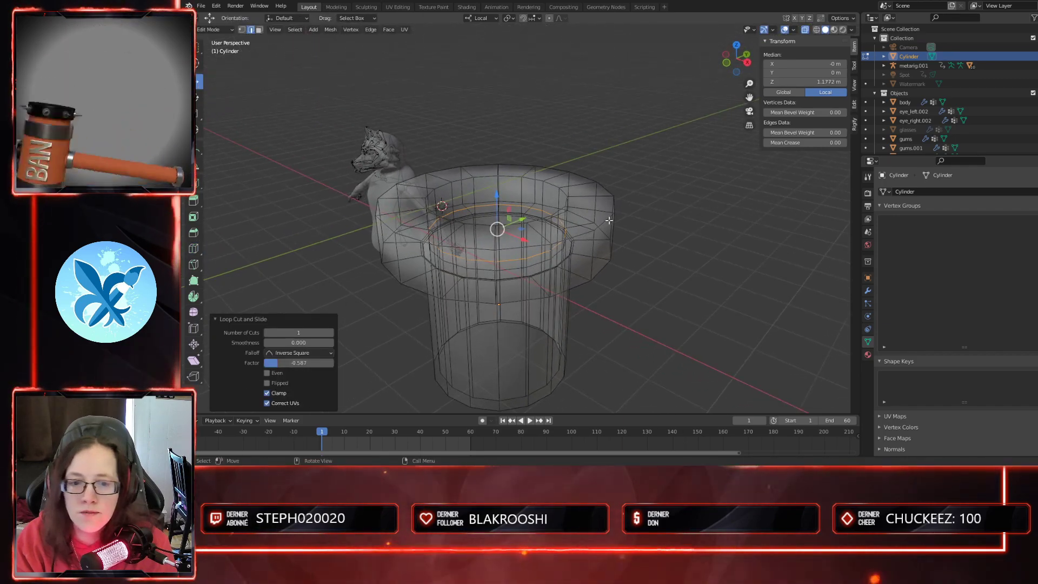
left_click(490, 177, "alt")
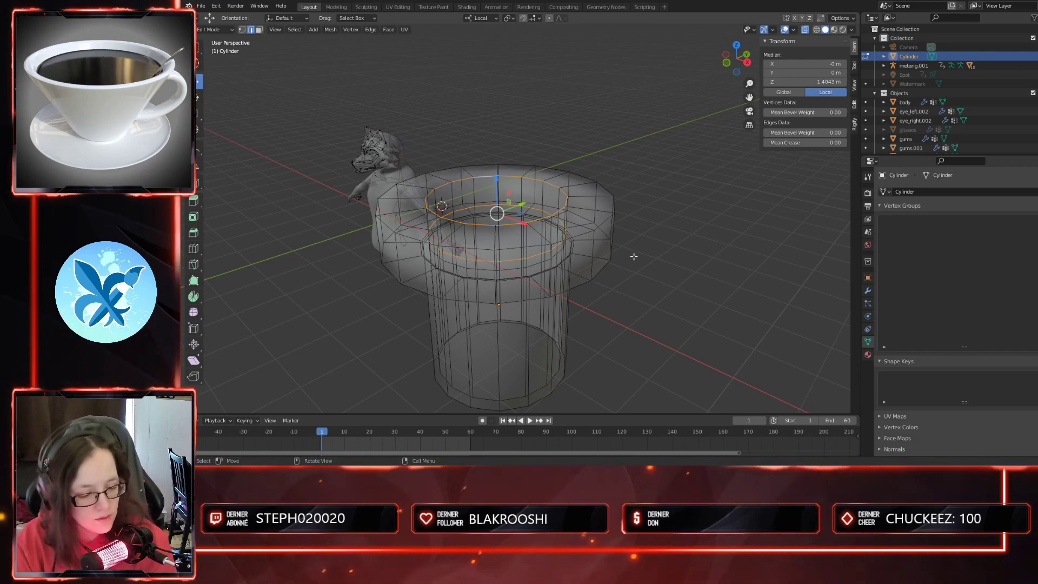
middle_click_drag(631, 264, 642, 342)
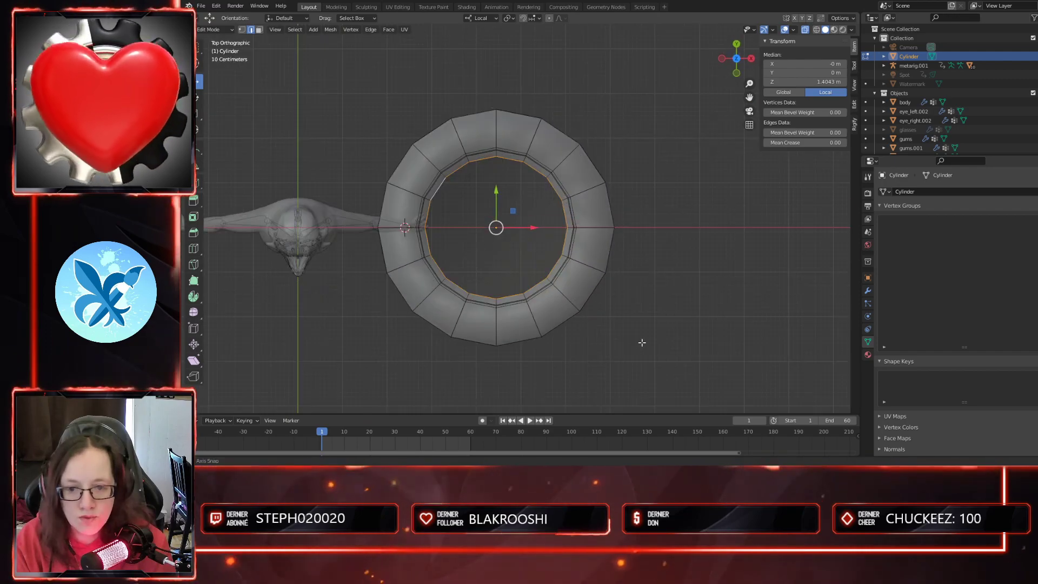
key("s")
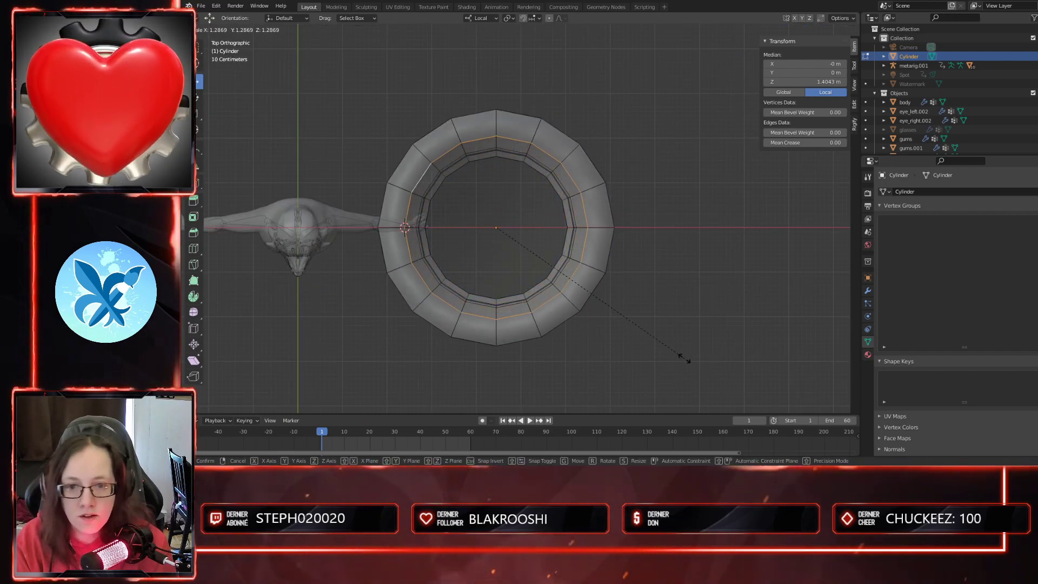
left_click(695, 364)
middle_click_drag(695, 364, 708, 254)
left_click(809, 31)
mouse_move(621, 246)
middle_mouse_down()
mouse_move(613, 212)
mouse_move(607, 254)
mouse_move(606, 244)
middle_mouse_up()
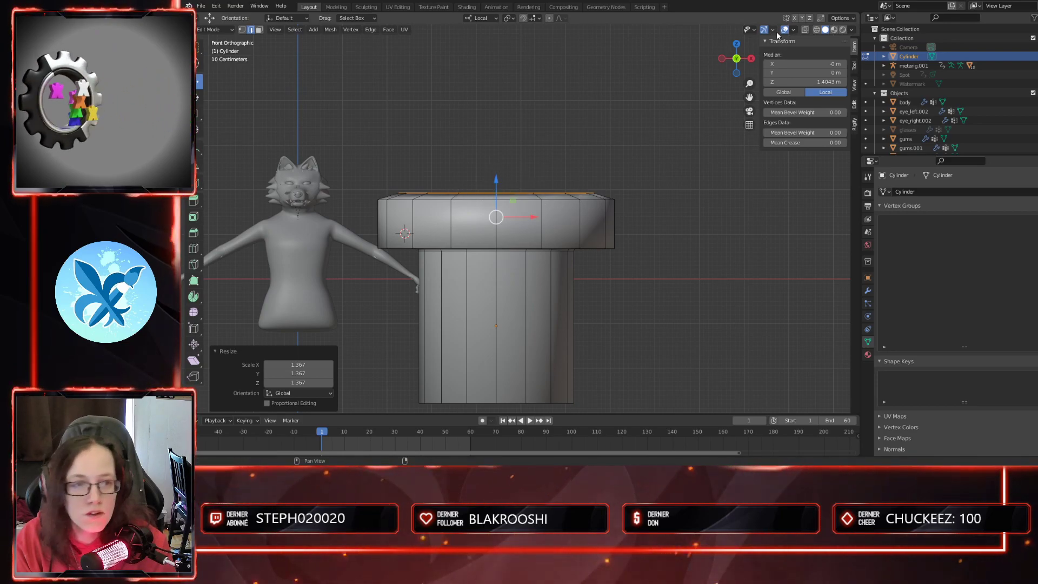
- Lower the two widened loops slightly with X-ray on, and bring the upper one down level with the rim's top
left_click(805, 30)
left_click_drag(496, 178, 505, 184)
middle_click_drag(505, 184, 590, 196)
left_click(408, 190)
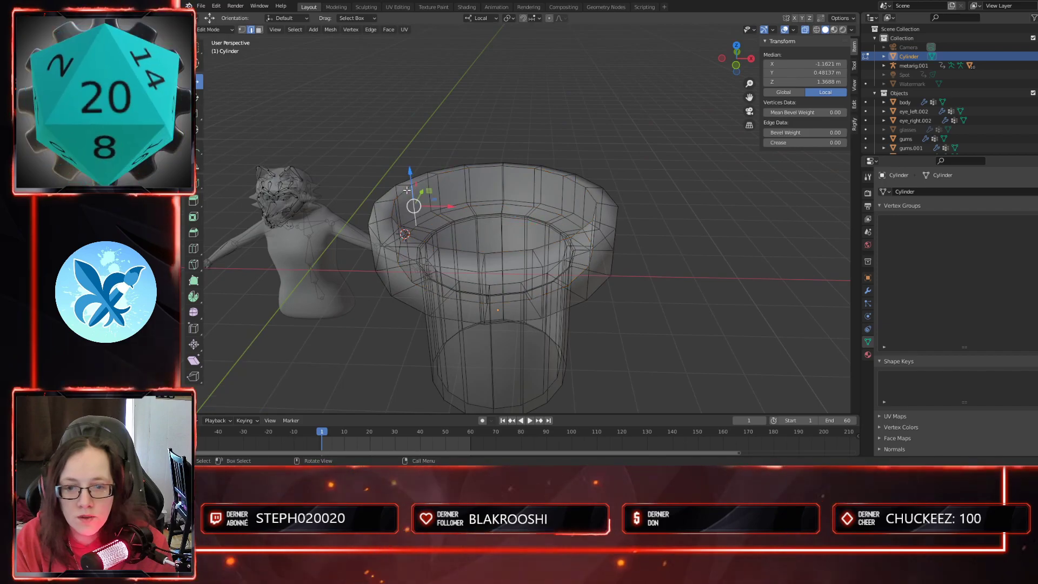
key("alt+a")
left_click(406, 190, "alt")
key("KP_1")
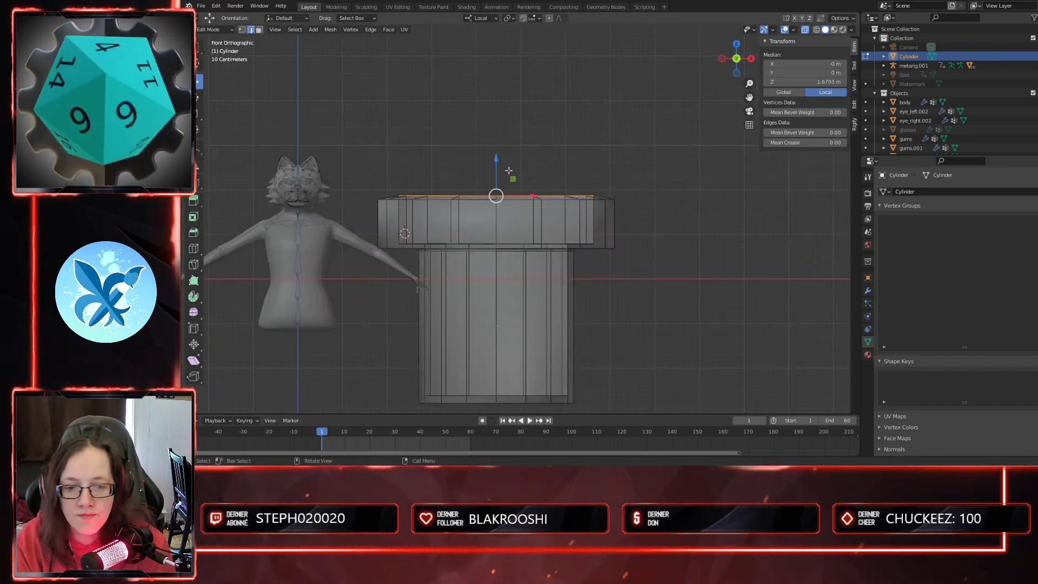
left_click_drag(496, 155, 504, 161)
- Select all the rim's top vertices and flatten them by scaling to 0 along local Z
left_click_drag(365, 164, 661, 209)
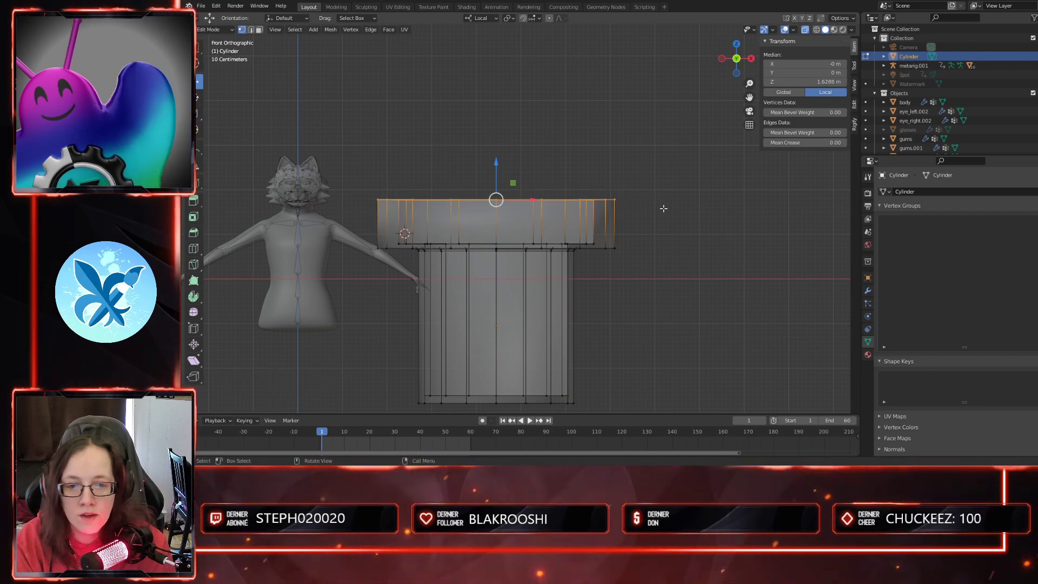
key("s")
key("z")
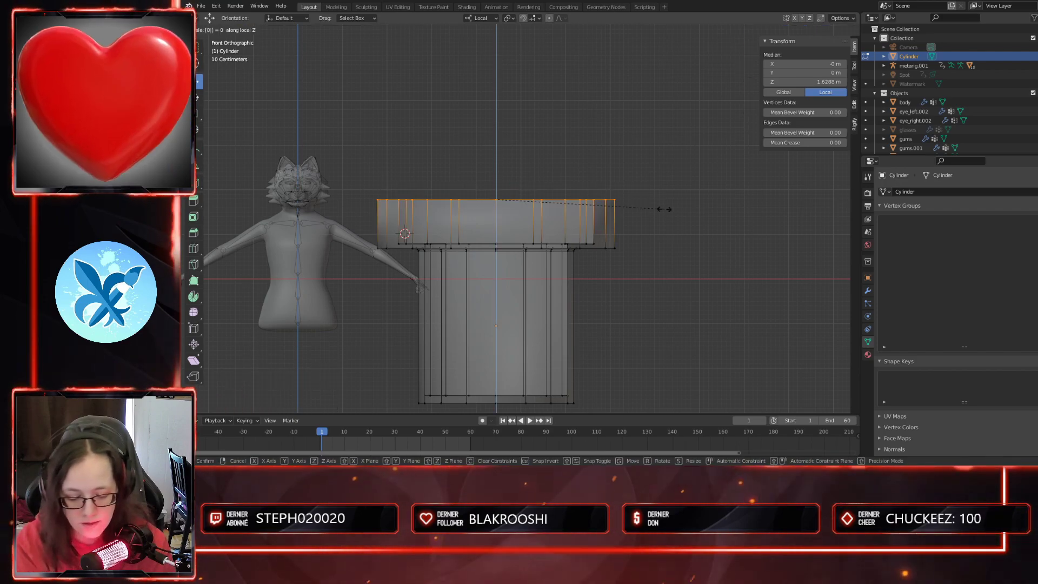
key("Return")
scroll(669, 209, "down", 2)
middle_click_drag(670, 210, 609, 236)
scroll(605, 271, "up", 2)
key("2")
left_click(438, 194)
left_click(438, 194, "alt")
left_click_drag(500, 206, 503, 198)
key("ctrl+z")
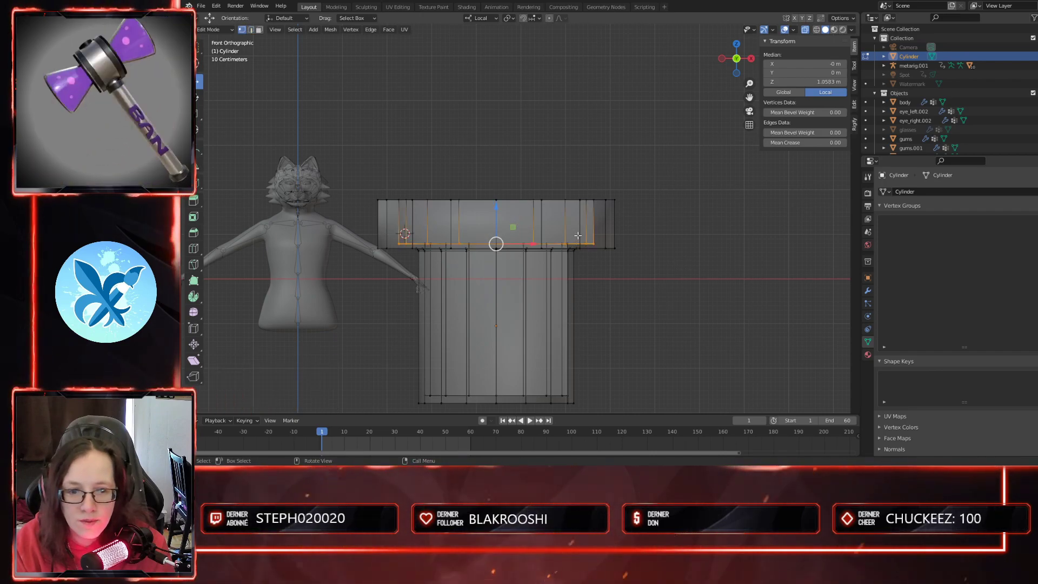
- Raise the vertices of the rim's inner ledge to a local height of about 1.141 m
left_click_drag(395, 244, 396, 244)
left_click_drag(496, 208, 503, 199)
middle_click_drag(502, 199, 619, 251)
- Delete the face closing the bottom of the cylinder
key("3")
middle_click_drag(583, 313, 579, 288)
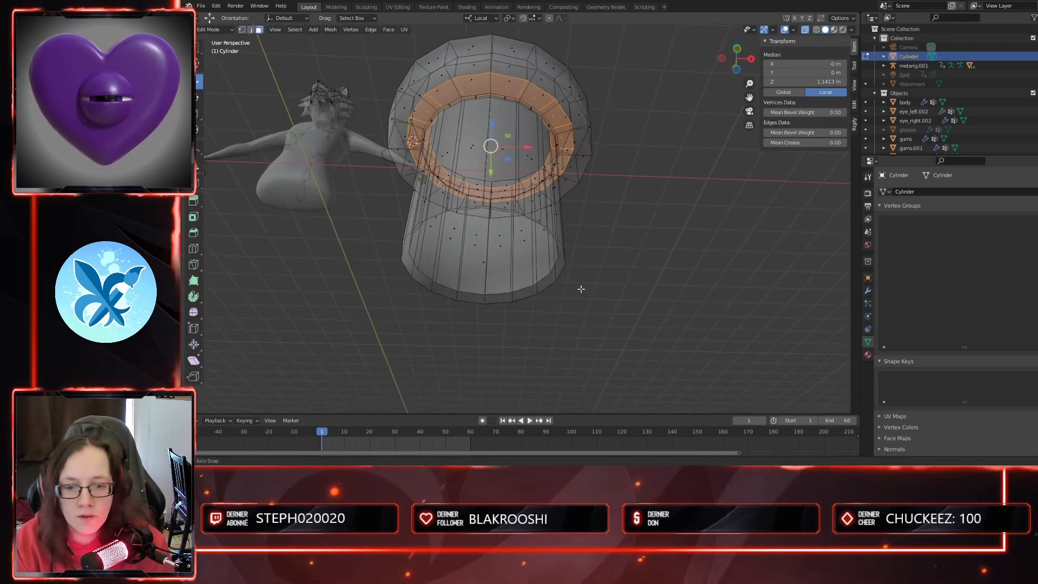
left_click(485, 263)
key("x")
left_click(598, 333)
- Bevel the rim's upper and lower outer edge loops and adjust the bevel's width
middle_click_drag(598, 335, 627, 296)
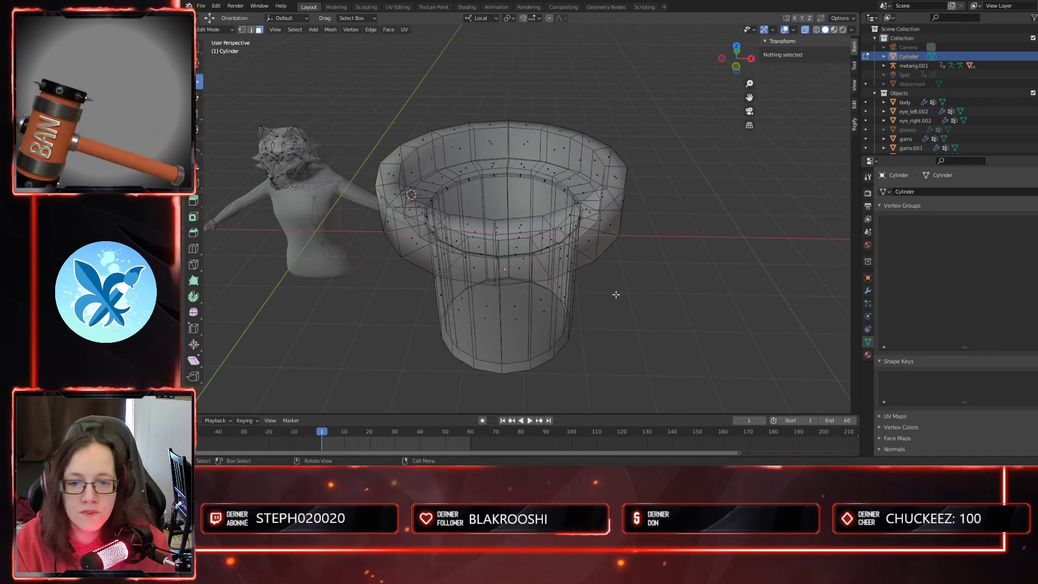
left_click(410, 224, "alt")
middle_click_drag(368, 294, 363, 296)
left_click(363, 296)
left_click(406, 263)
key("ctrl+z")
left_click(411, 262, "alt")
left_click(381, 194, "alt+shift")
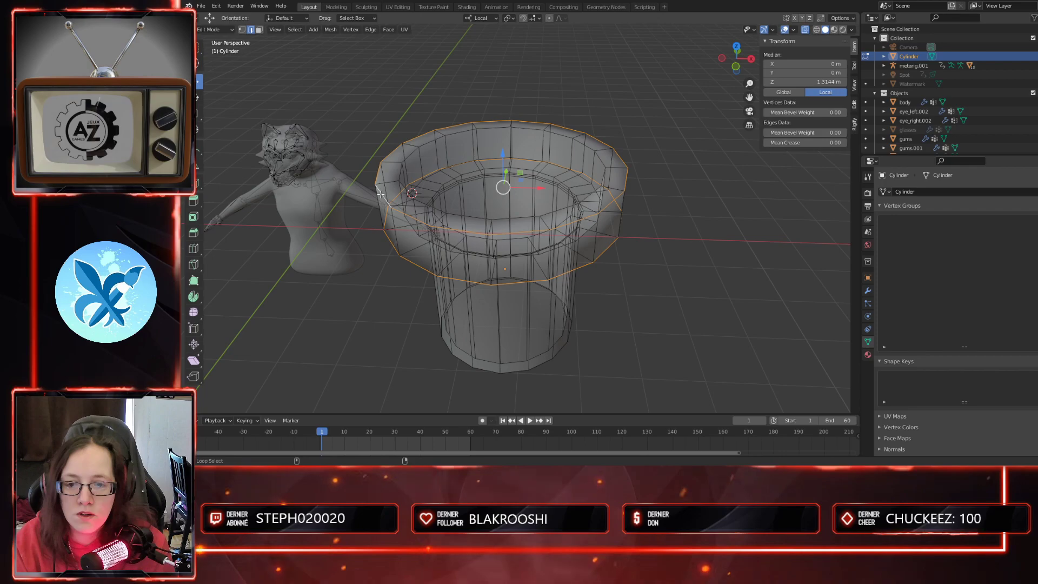
left_click(194, 233)
left_click_drag(512, 221, 512, 230)
left_click_drag(304, 284, 339, 284)
middle_click_drag(611, 325, 691, 311)
- Return the cylinder to Object Mode and add a Subdivision Surface modifier to it
key("Tab")
middle_click_drag(600, 320, 611, 379)
left_click(868, 293)
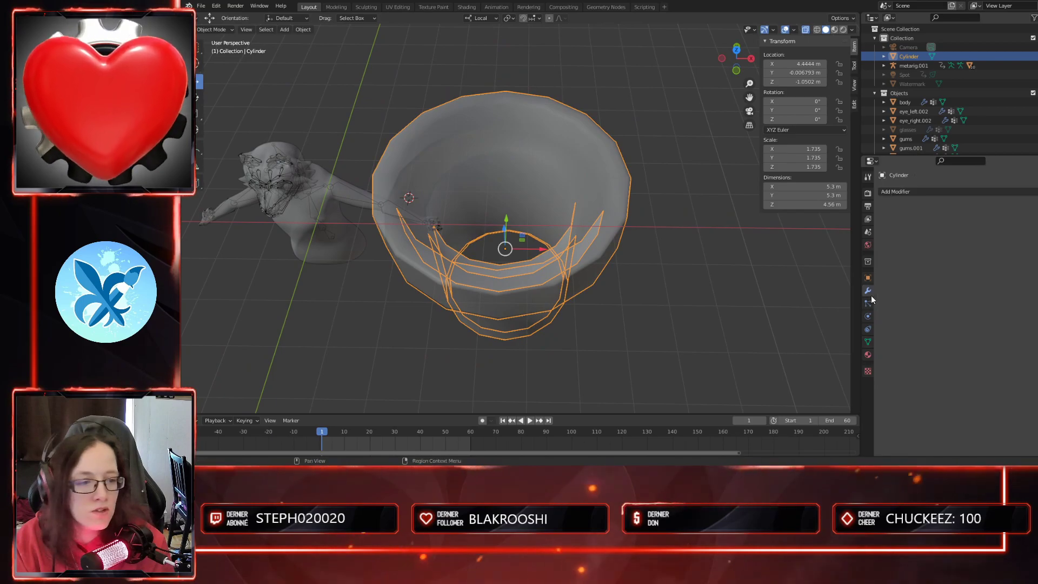
left_click(919, 192)
left_click(890, 358)
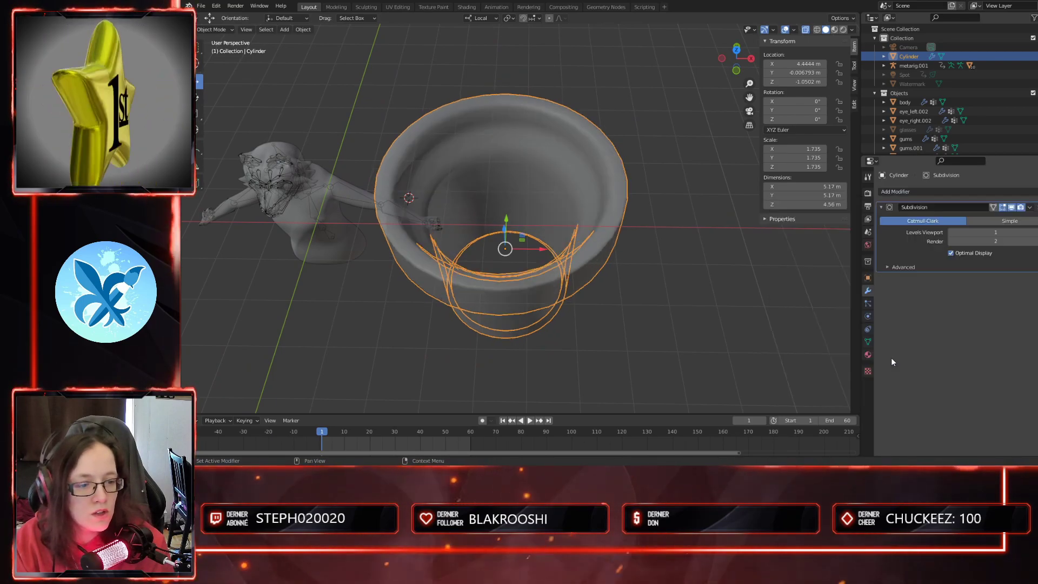
- Turn off the Subdivision modifier's viewport display and disable X-ray
mouse_move(667, 346)
middle_mouse_down()
mouse_move(661, 294)
mouse_move(654, 357)
middle_mouse_up()
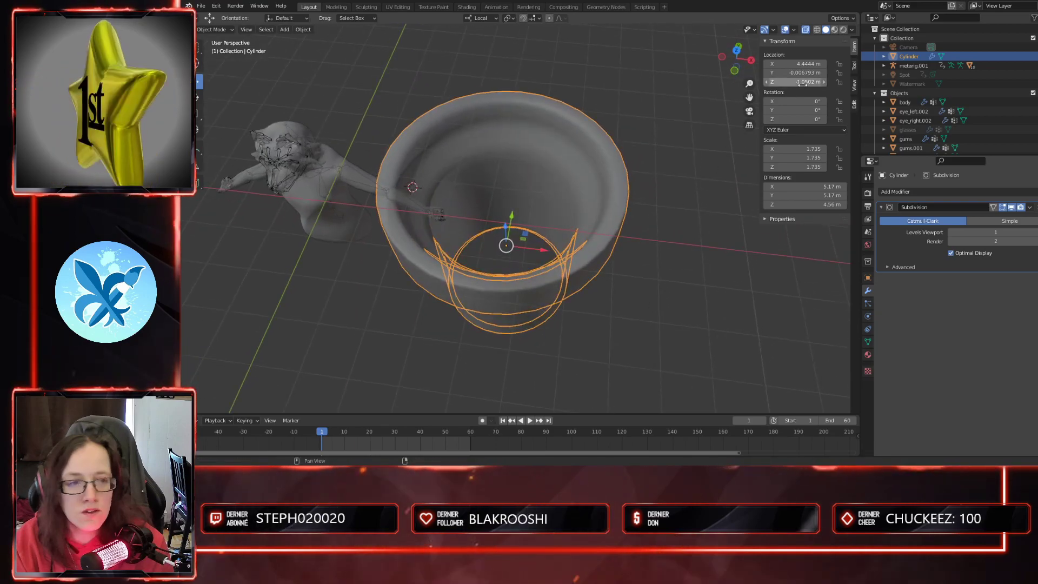
left_click(1012, 207)
middle_click_drag(554, 206, 741, 50)
left_click(808, 30)
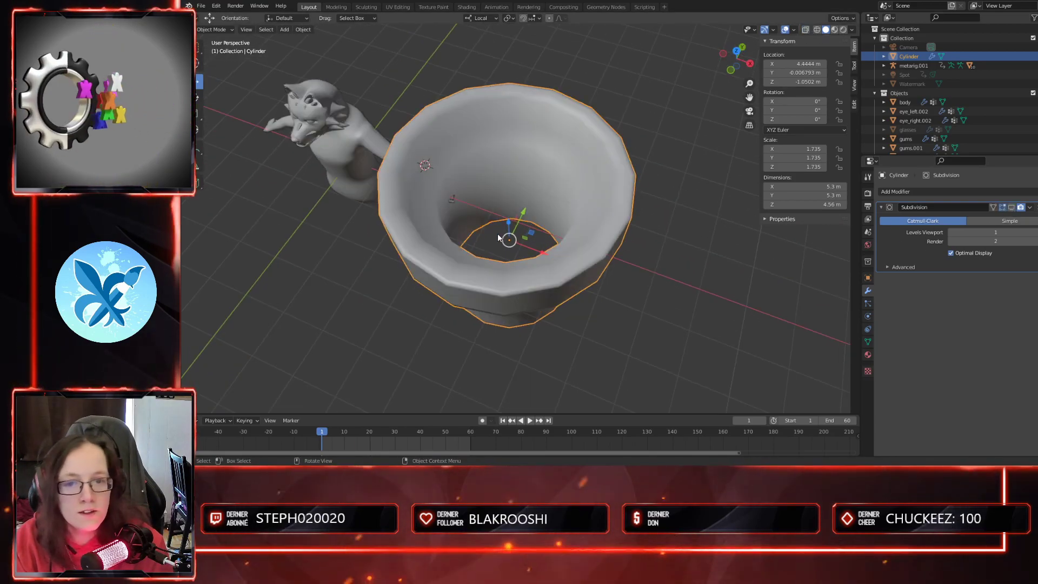
middle_click_drag(498, 235, 517, 222)
key("2")
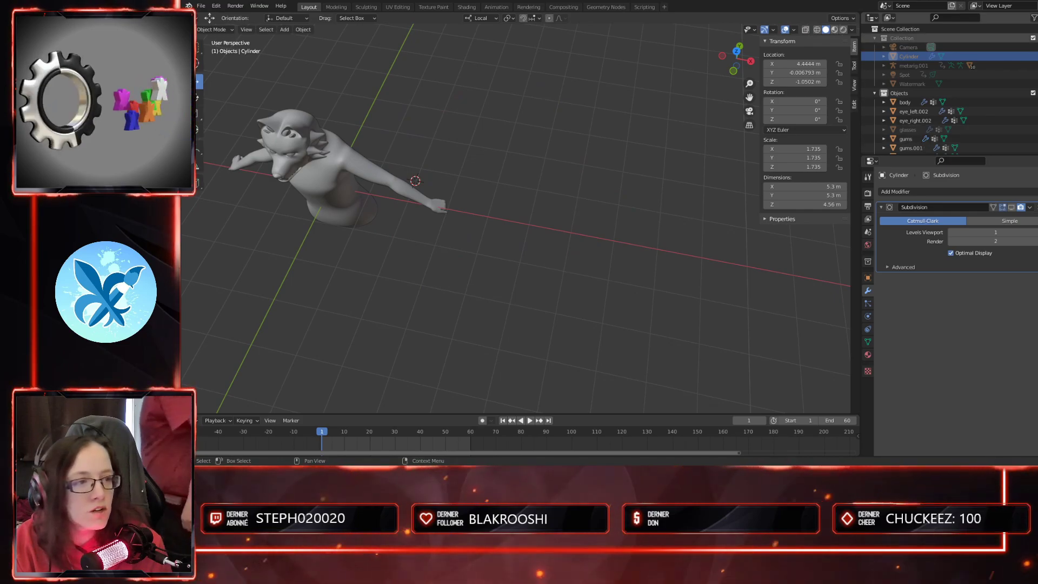
left_click(1037, 38)
- Bevel the rim's inner top edge loop and the outer loop of its inner ledge in Edit Mode
key("Tab")
middle_click_drag(445, 216, 446, 153)
key("alt+a")
left_click(447, 154, "alt")
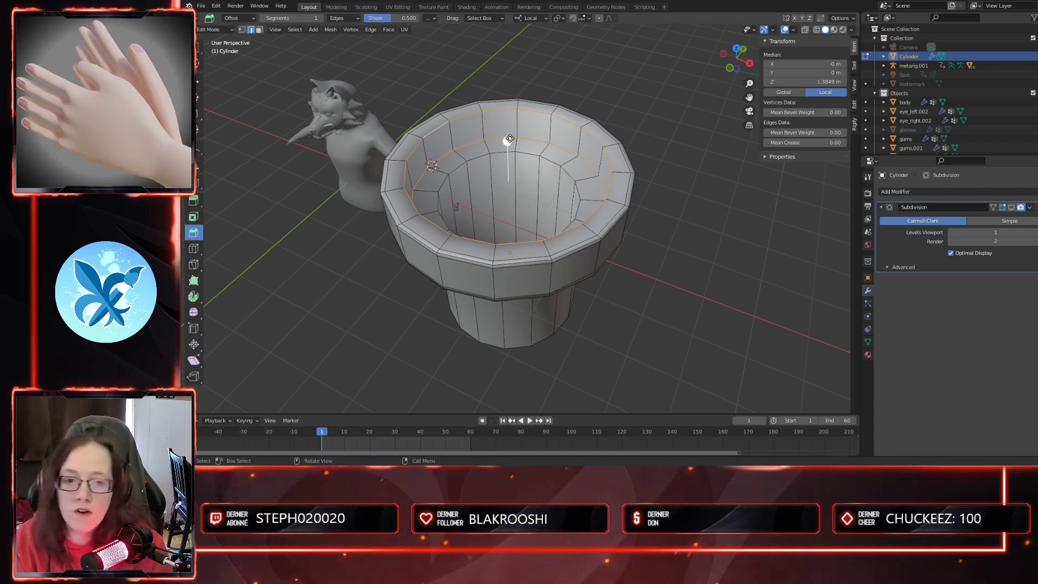
- Bevel the two selected edge loops inside the pipe's rim by about 0.04 m with 2 segments and shape 1.000
left_click_drag(508, 139, 509, 129)
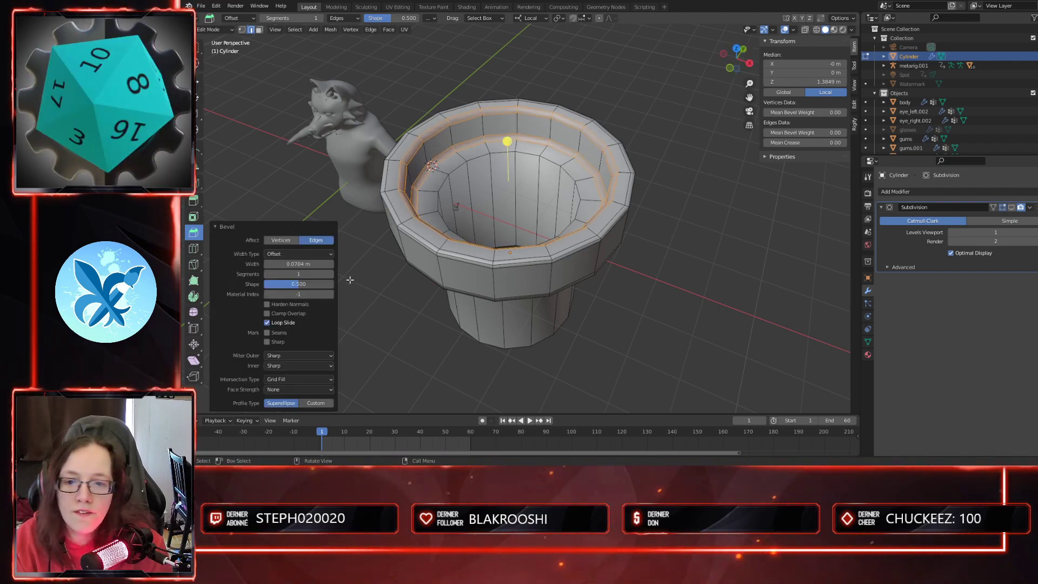
left_click(331, 275)
left_click_drag(331, 284, 336, 283)
middle_click_drag(373, 282, 478, 260)
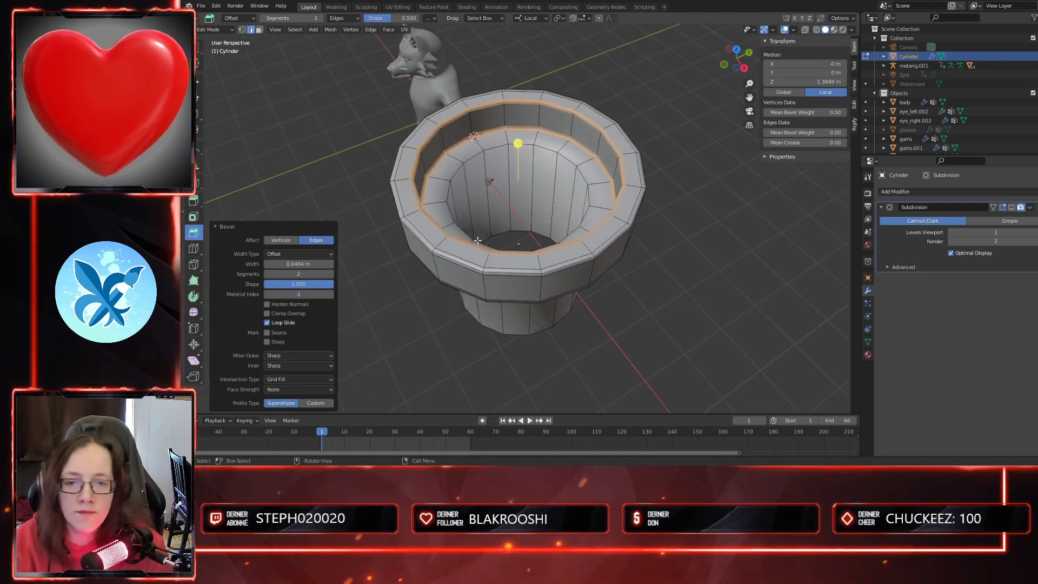
- Bevel the inner edge loop around the pipe's central opening by about 0.045 m with 2 segments and shape 1.000
left_click(509, 163, "alt")
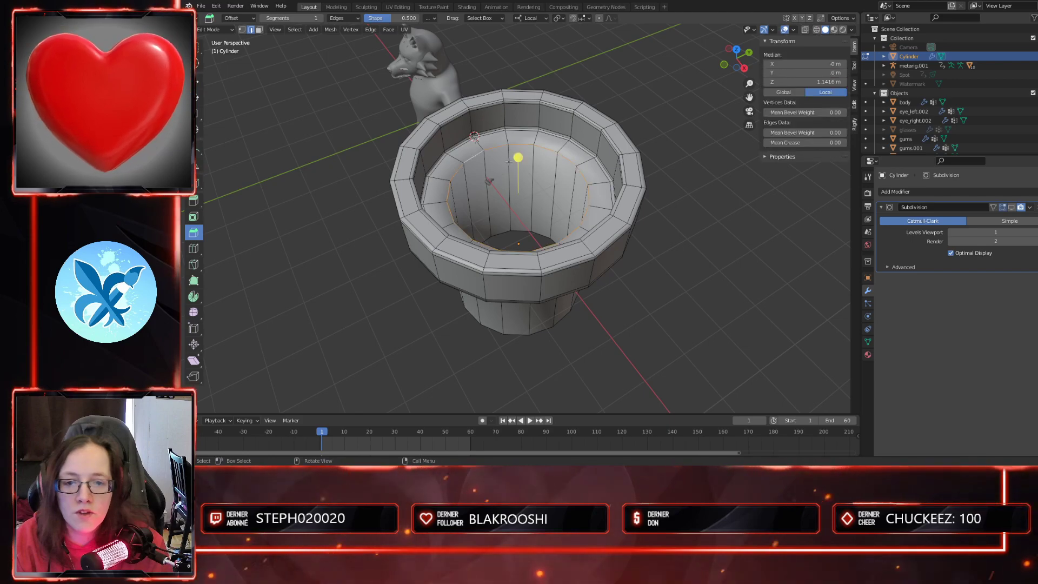
key("ctrl+b")
left_click(525, 151)
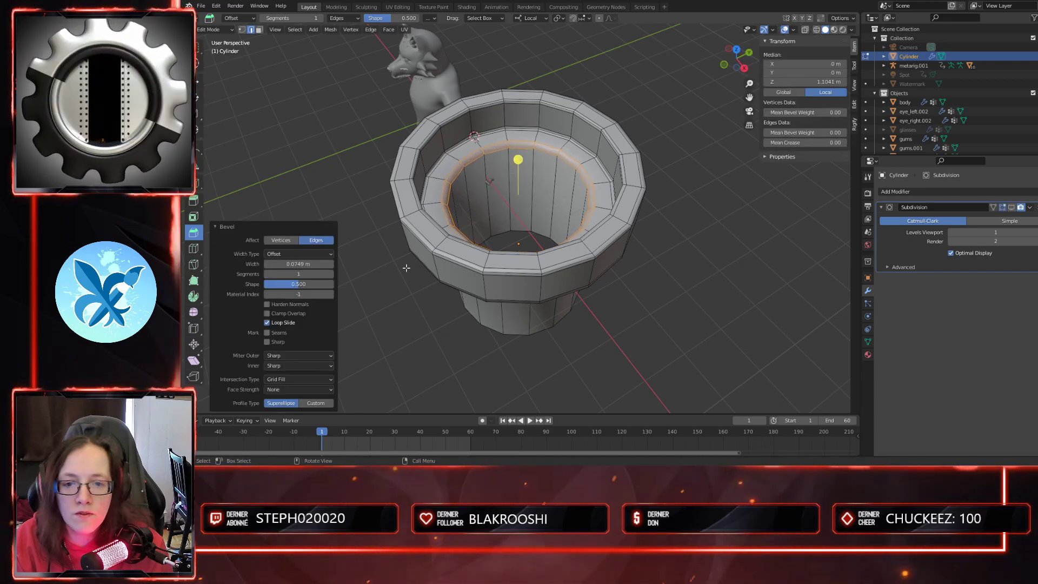
left_click(331, 274)
left_click_drag(321, 284, 358, 284)
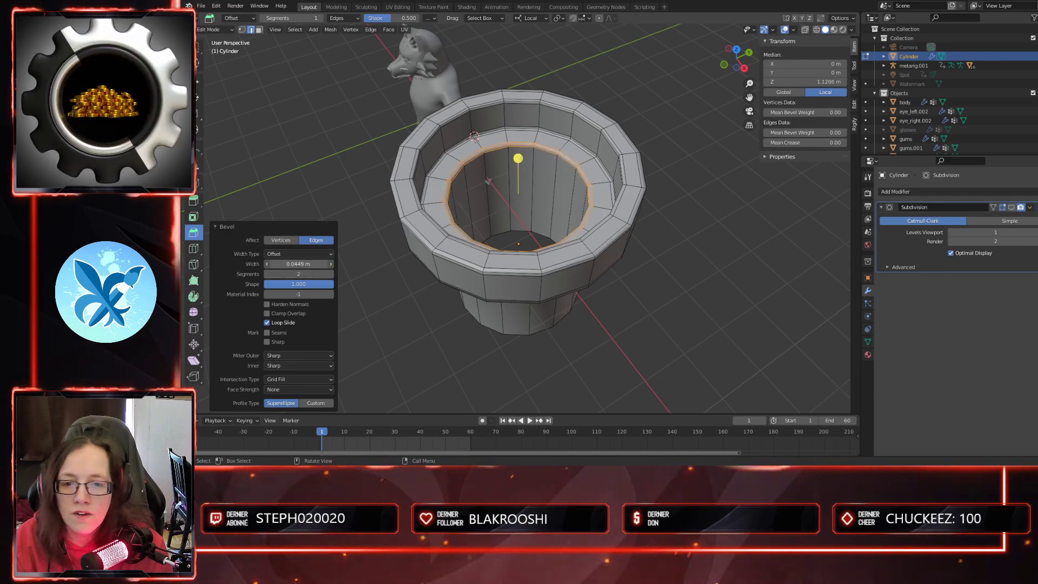
- Switch to the Move tool and return the pipe to Object Mode
middle_click_drag(466, 389, 545, 328)
scroll(565, 258, "down", 2)
left_click(195, 82)
mouse_move(719, 317)
middle_mouse_down()
mouse_move(651, 272)
mouse_move(603, 311)
mouse_move(606, 246)
mouse_move(579, 268)
mouse_move(580, 292)
mouse_move(586, 259)
middle_mouse_up()
key("Tab")
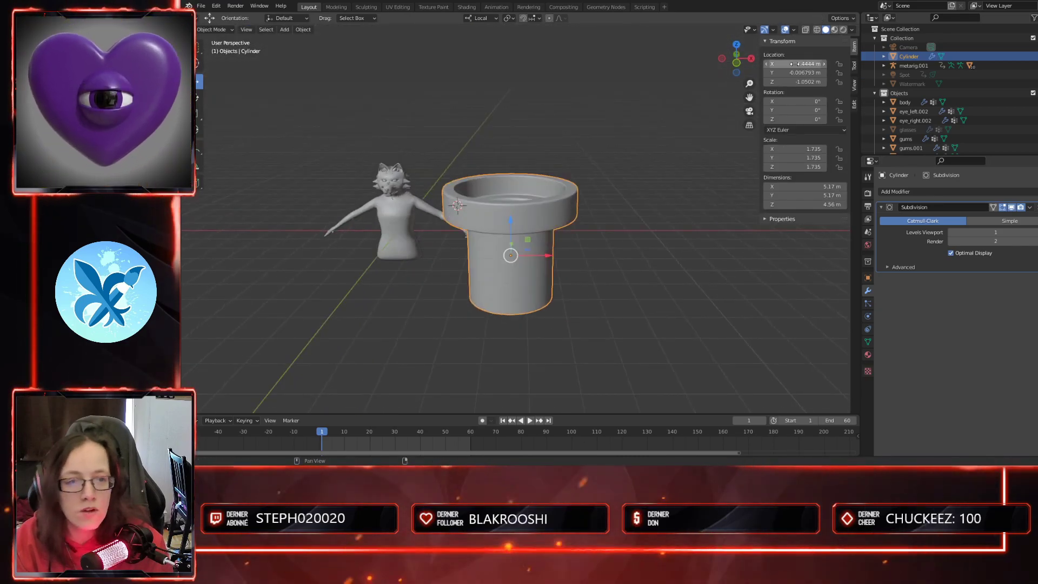
- Display the viewport in rendered shading and unhide the Spot light to illuminate the scene
left_click(842, 30)
middle_click_drag(682, 292, 640, 279)
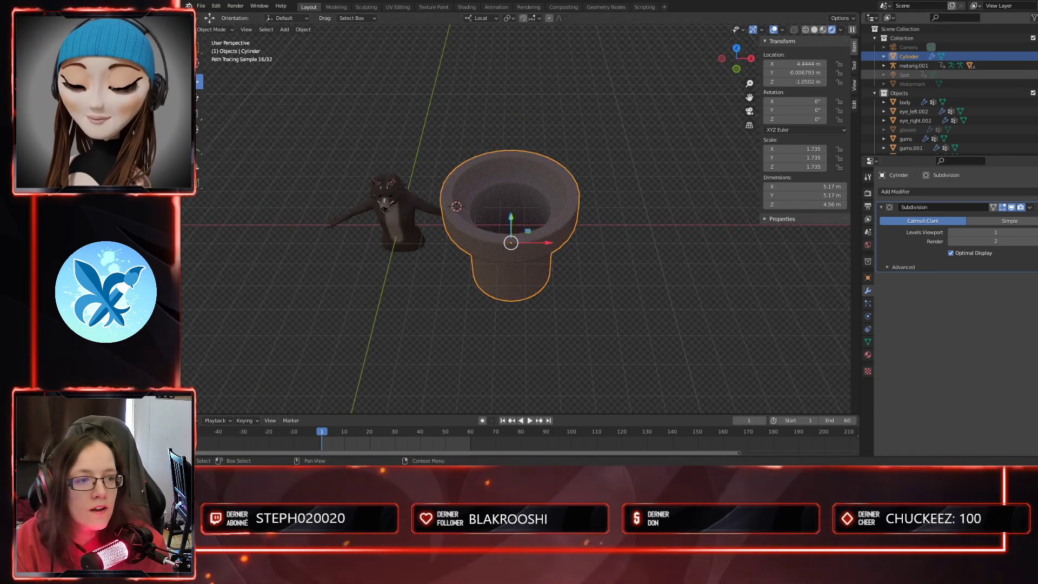
left_click(1037, 75)
left_click(1037, 74)
left_click(1037, 75)
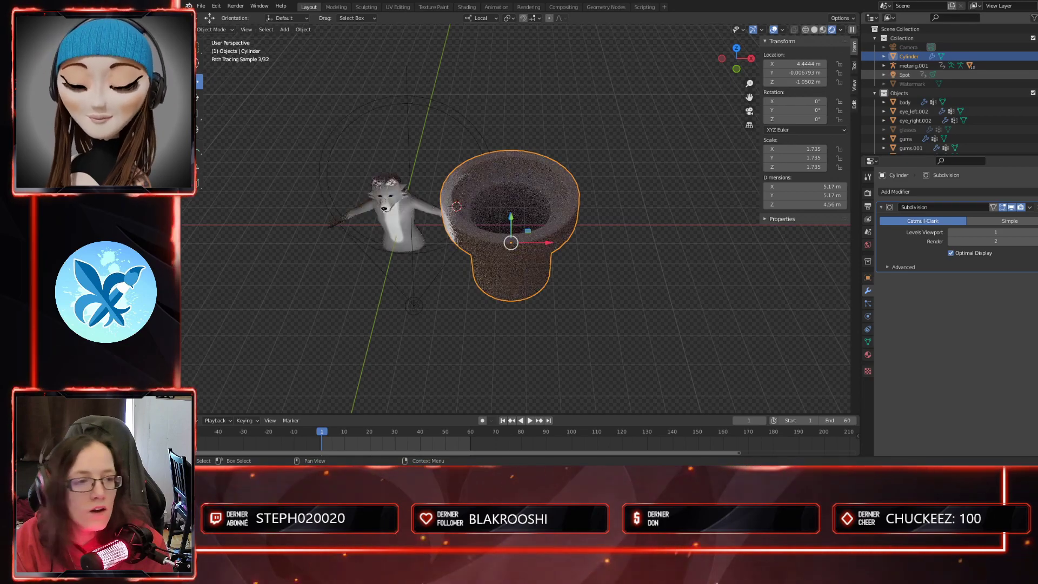
mouse_move(634, 298)
middle_mouse_down()
mouse_move(631, 274)
mouse_move(640, 284)
mouse_move(631, 276)
middle_mouse_up()
left_click(1037, 75)
left_click(1037, 74)
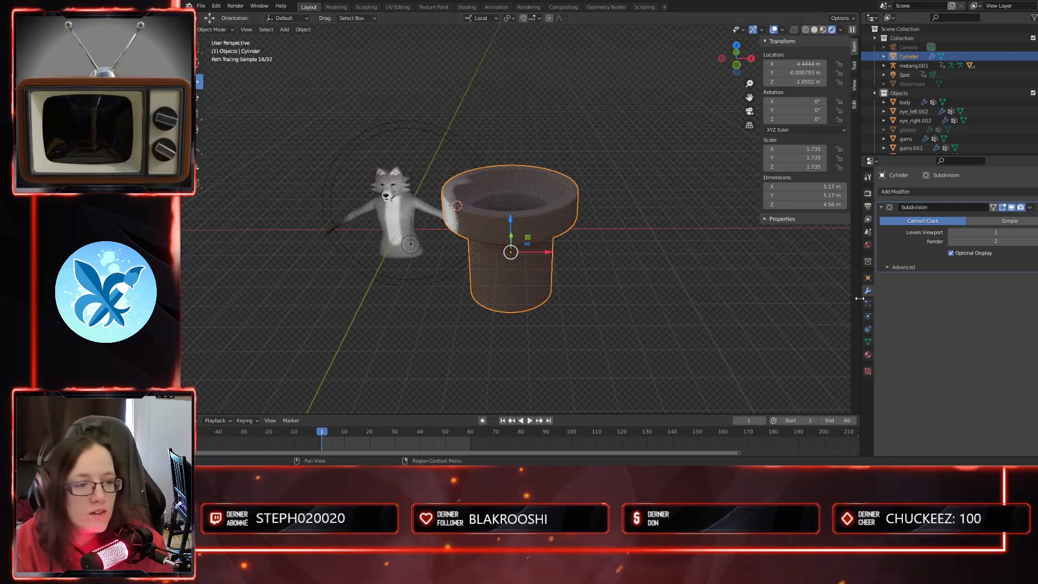
- Create a new material for the pipe and name it tuyau
left_click(868, 356)
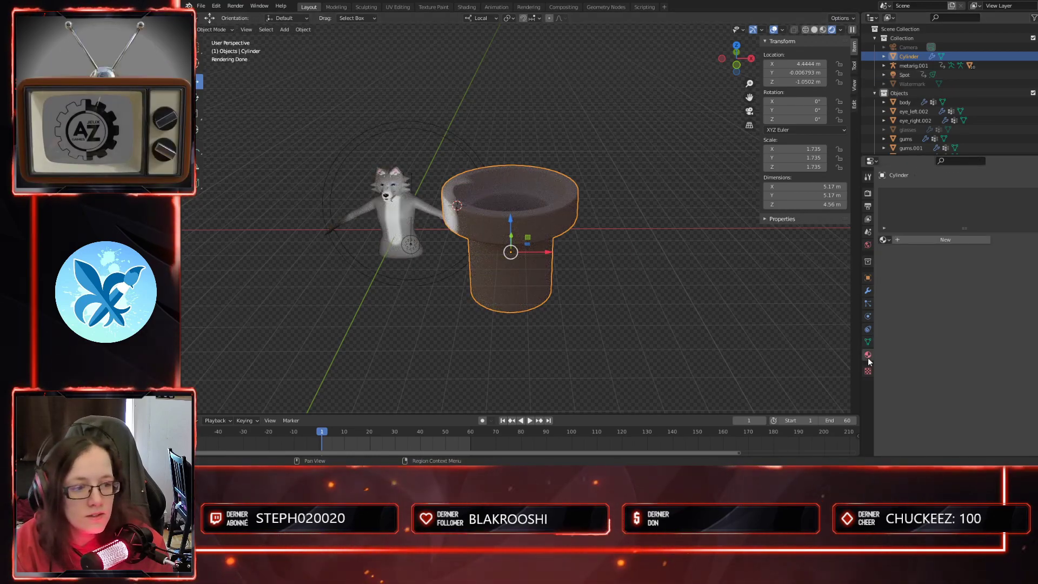
left_click(945, 240)
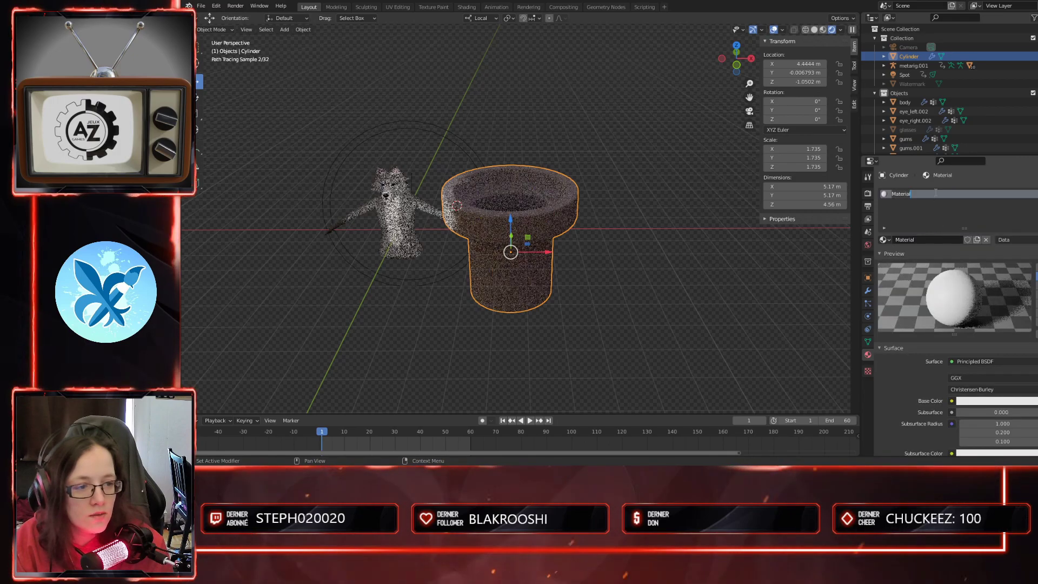
double_click(958, 193)
type("tuyau")
key("Return")
key("KP_1")
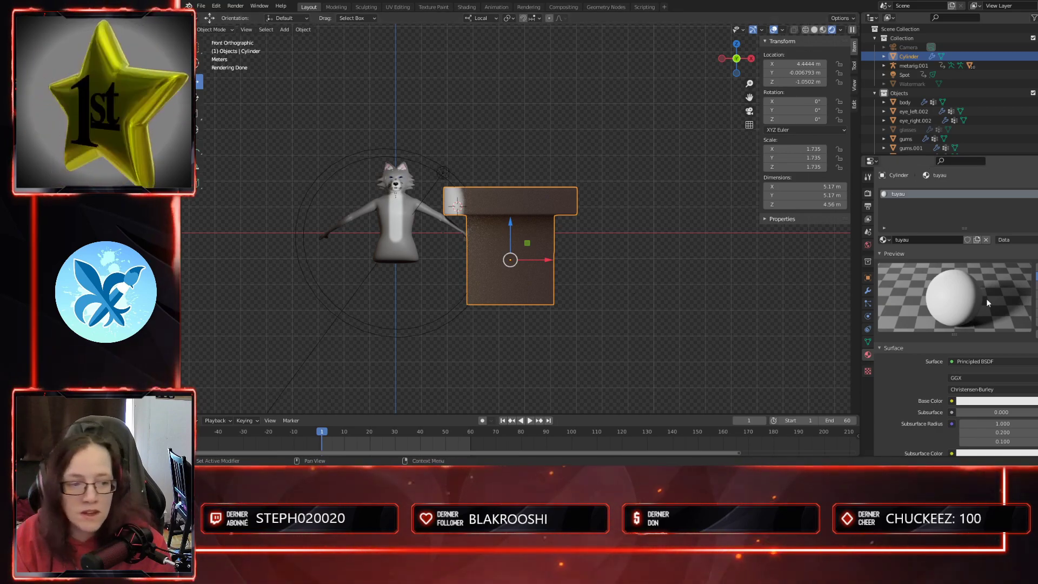
- Set the tuyau material's base color to green with R 0.000, G 0.581 and B 0.000
left_click(992, 401)
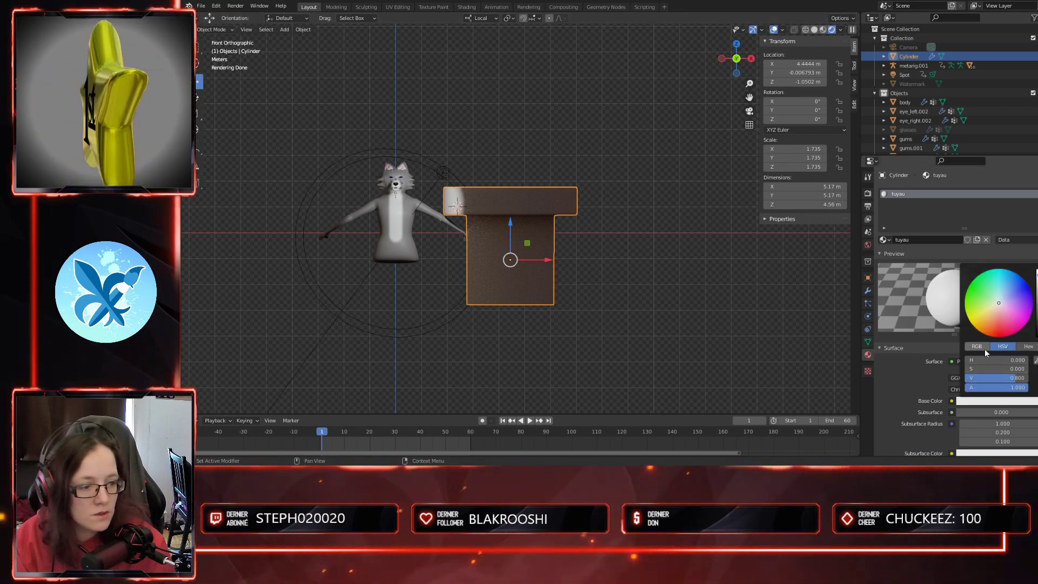
left_click_drag(998, 369, 900, 387)
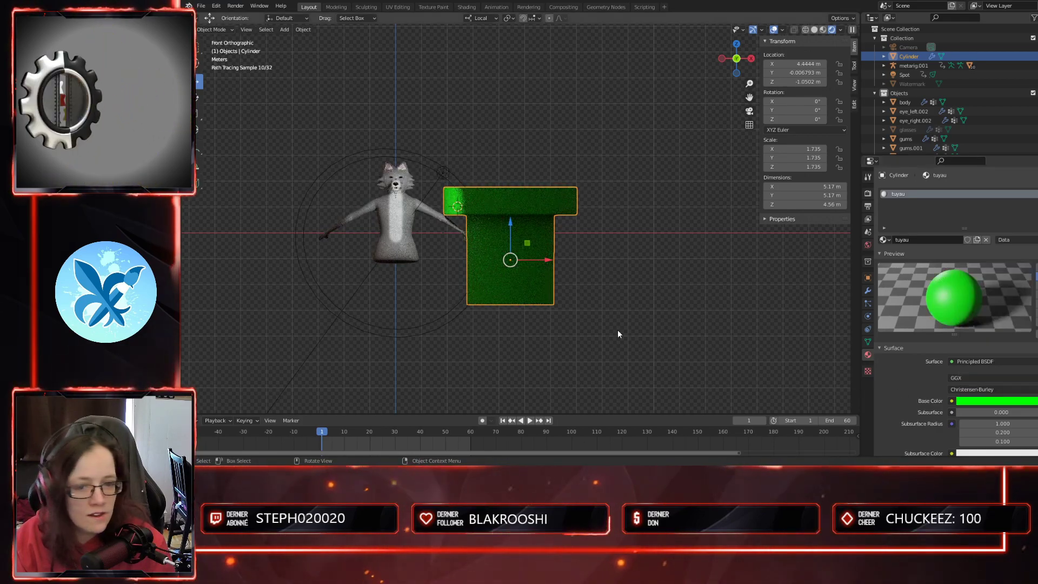
left_click(997, 401)
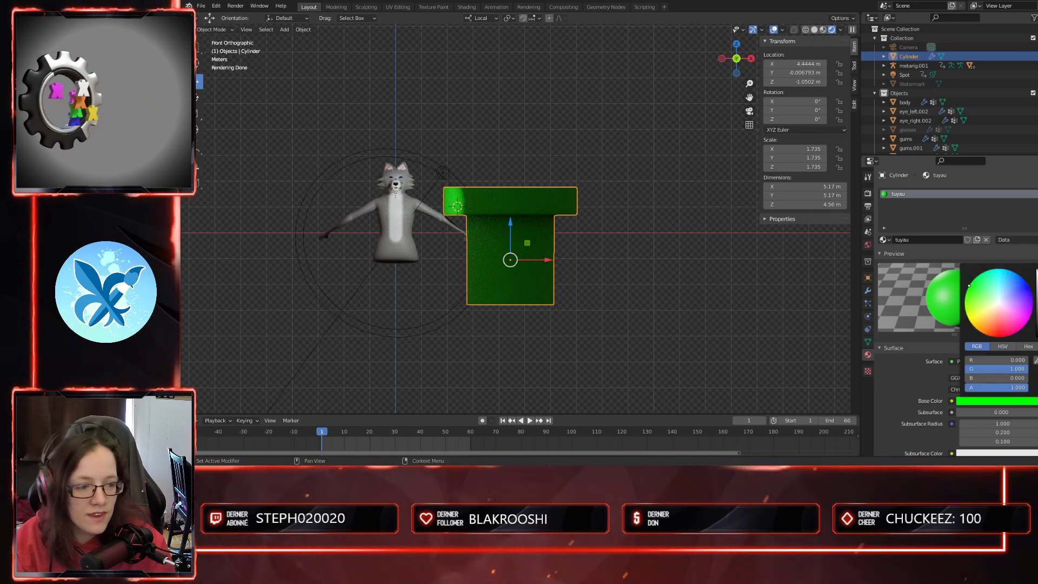
mouse_move(1016, 369)
left_mouse_down()
mouse_move(980, 369)
mouse_move(991, 369)
left_mouse_up()
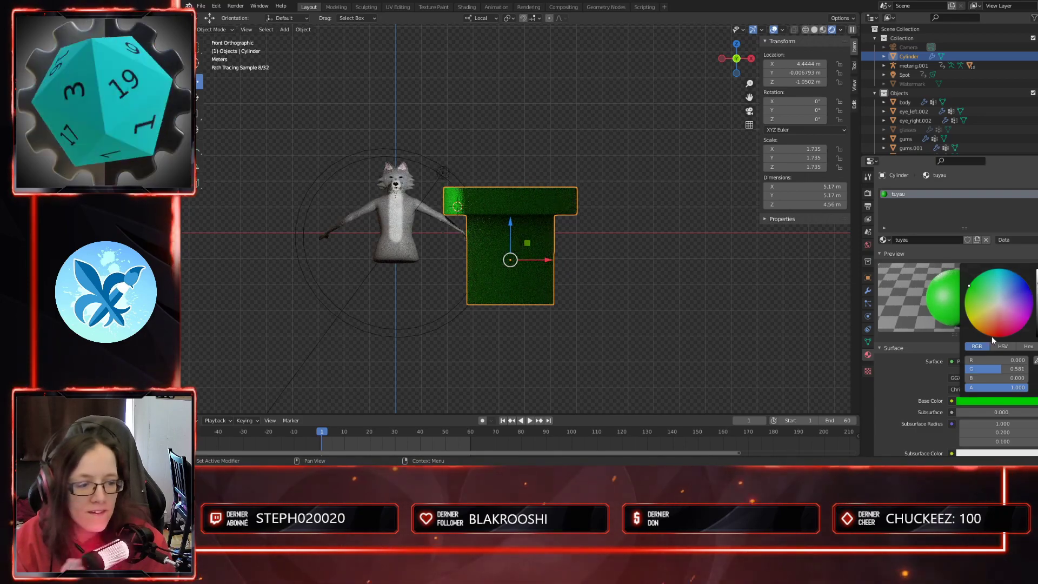
- Set the tuyau material's roughness to 0 for a glossy pipe surface
scroll(985, 417, "down", 8)
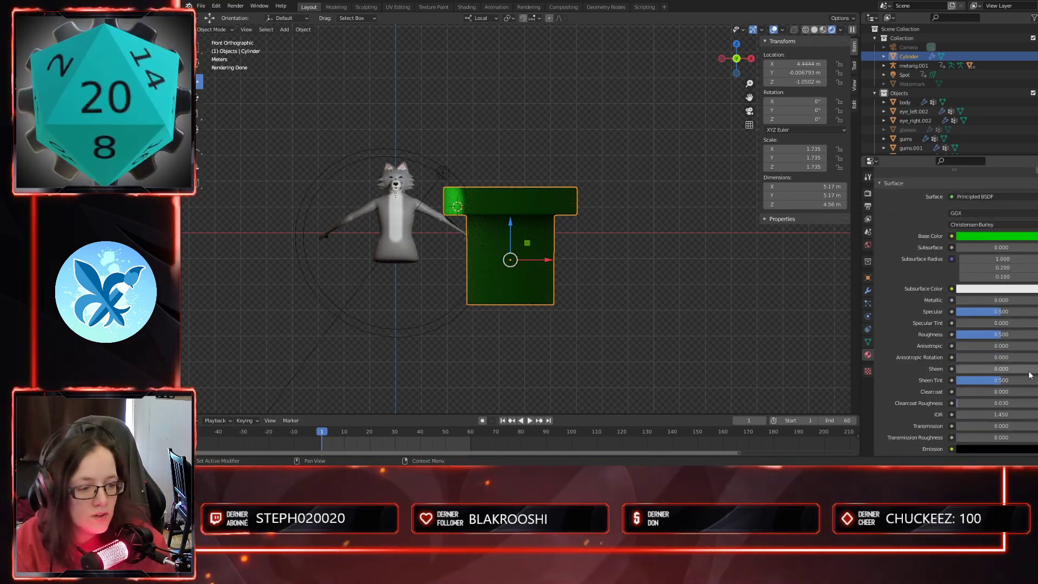
mouse_move(988, 334)
left_mouse_down()
mouse_move(1034, 334)
mouse_move(941, 335)
left_mouse_up()
middle_click_drag(509, 243, 520, 267)
scroll(524, 266, "up", 4)
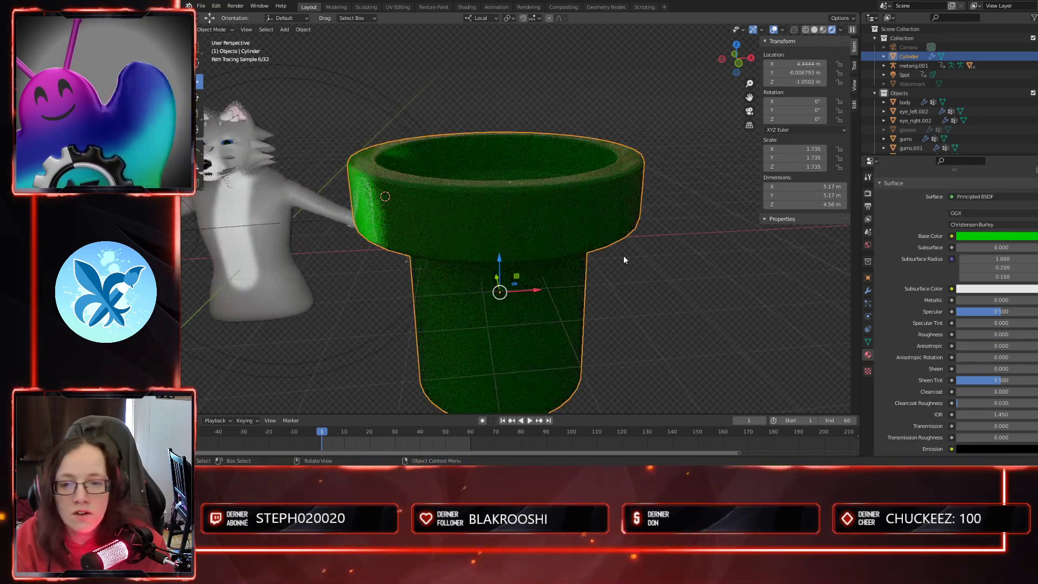
scroll(635, 213, "down", 2)
mouse_move(672, 282)
middle_mouse_down()
mouse_move(663, 320)
mouse_move(638, 267)
mouse_move(641, 200)
middle_mouse_up()
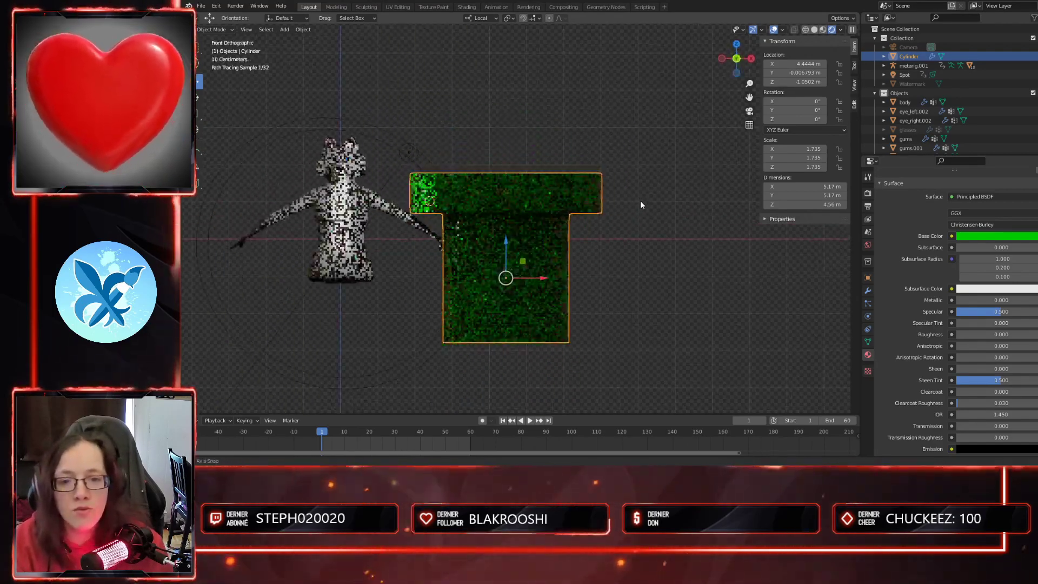
- Move the pipe onto the character in solid shading and set its X and Z locations to 0
left_click_drag(523, 261, 381, 338)
key("ctrl+z")
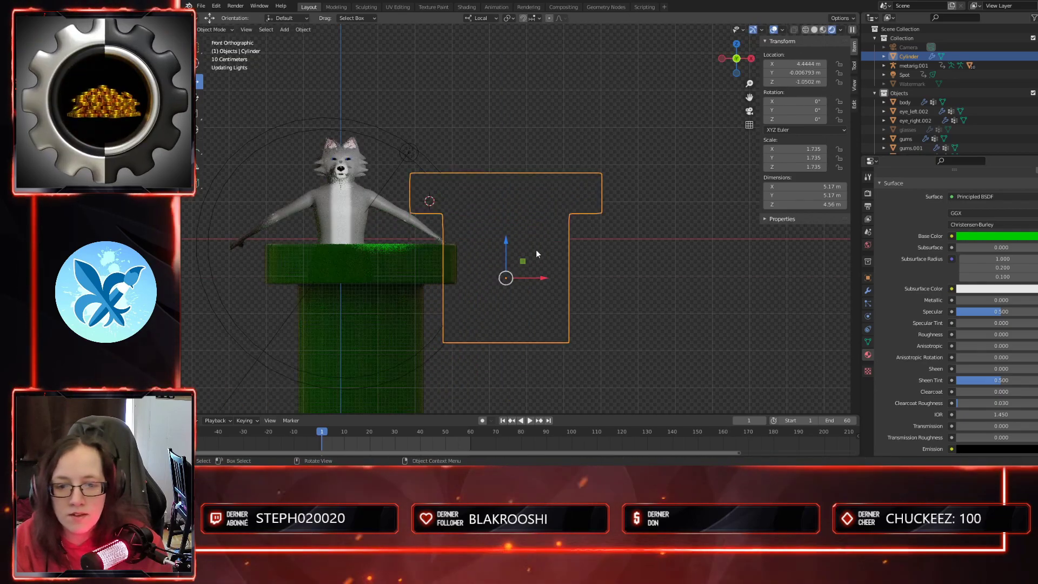
left_click(815, 30)
left_click_drag(544, 283, 375, 288)
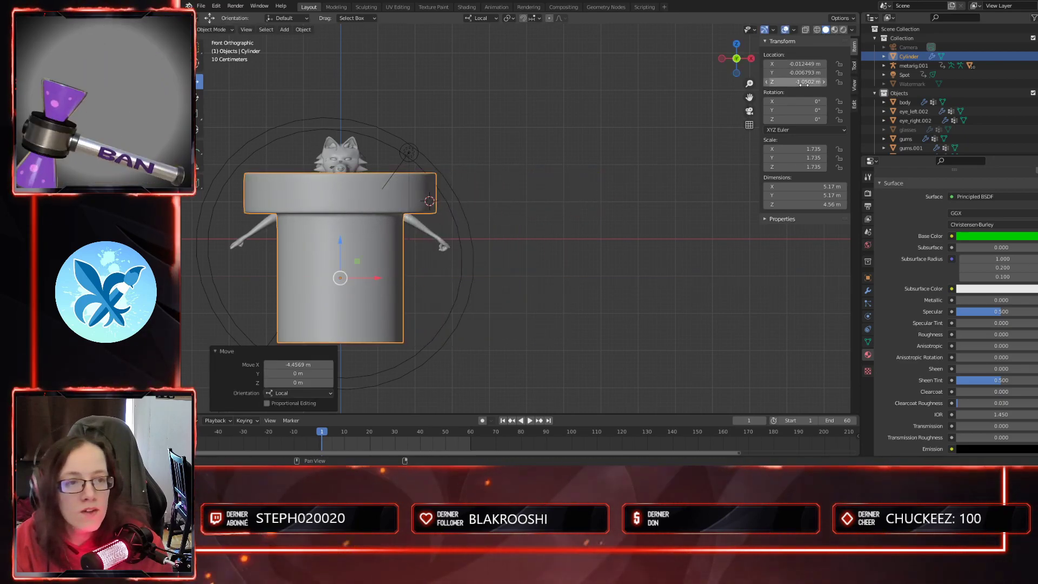
type("0")
key("Return")
double_click(800, 64)
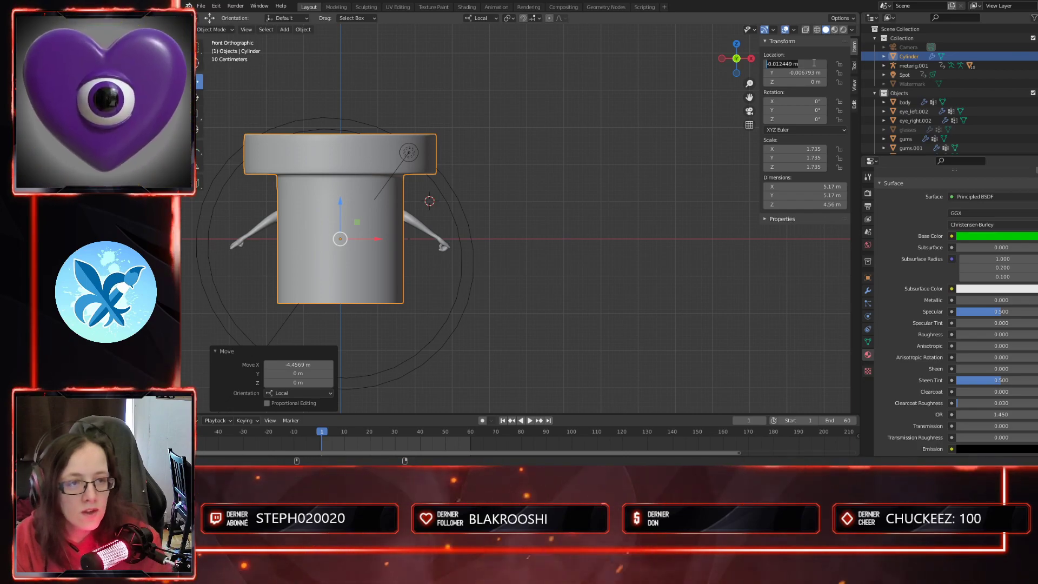
type("0")
key("Return")
- Set the pipe's Y location to 0, keeping the pipe as the selected object in Object Mode
key("Tab")
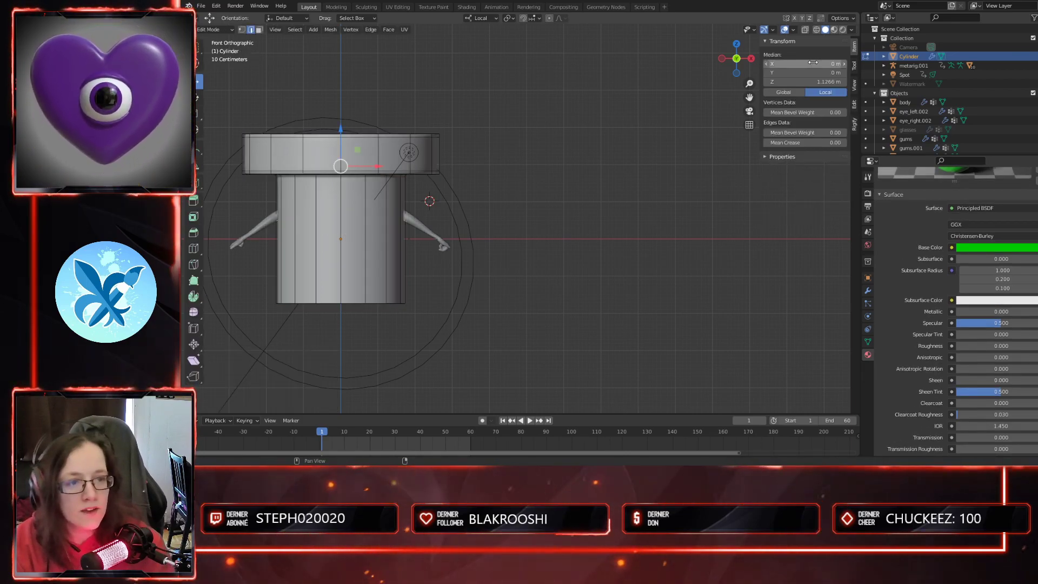
left_click(372, 235)
key("Tab")
left_click(374, 254)
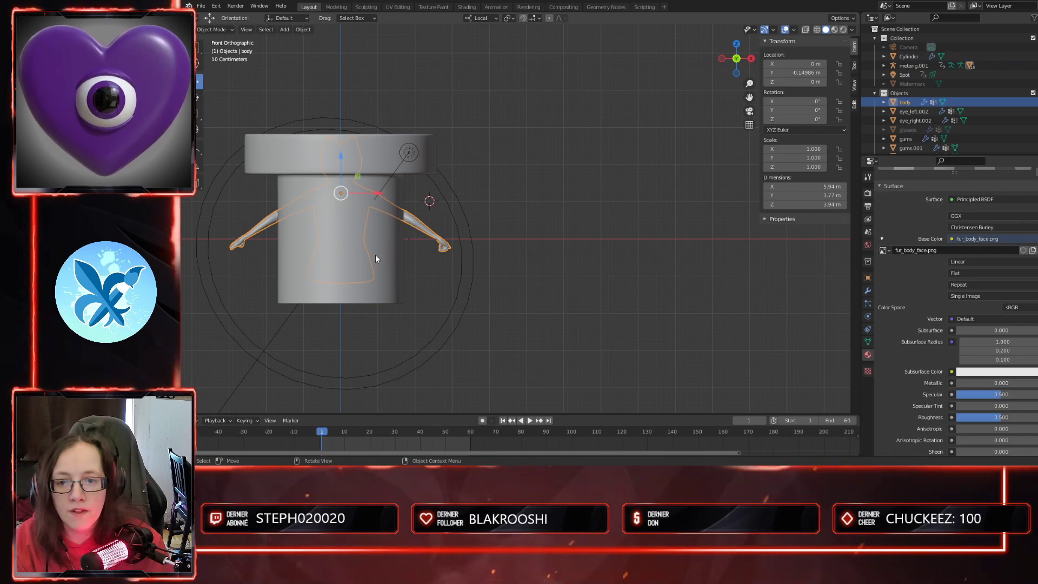
left_click(376, 255)
type("0")
key("Return")
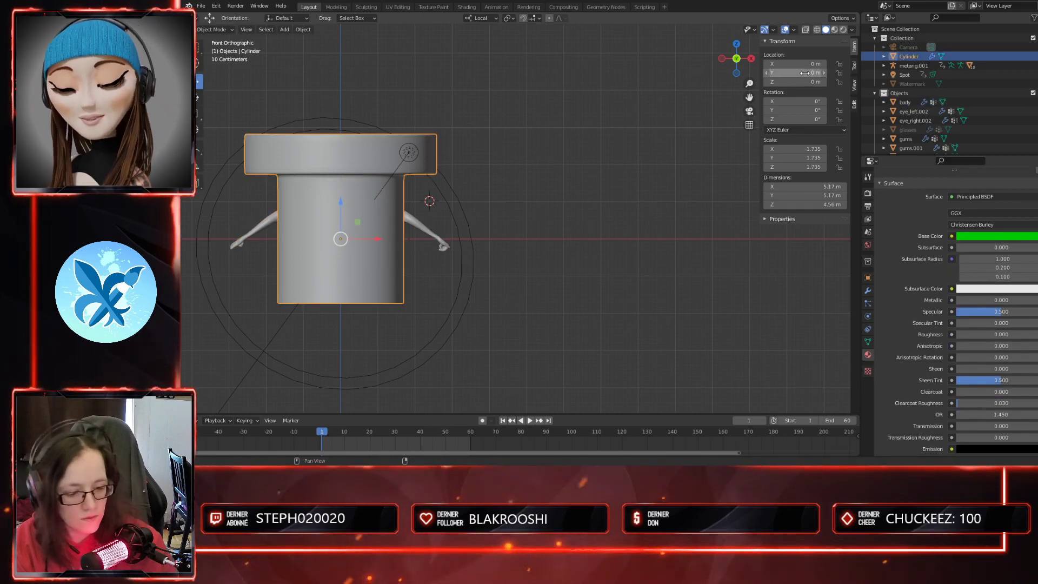
- Lower the pipe to about Z -2.65 m and scale it uniformly by about 0.615
middle_click_drag(412, 281, 480, 253, "shift")
left_click_drag(411, 173, 403, 276)
middle_click_drag(403, 275, 588, 308)
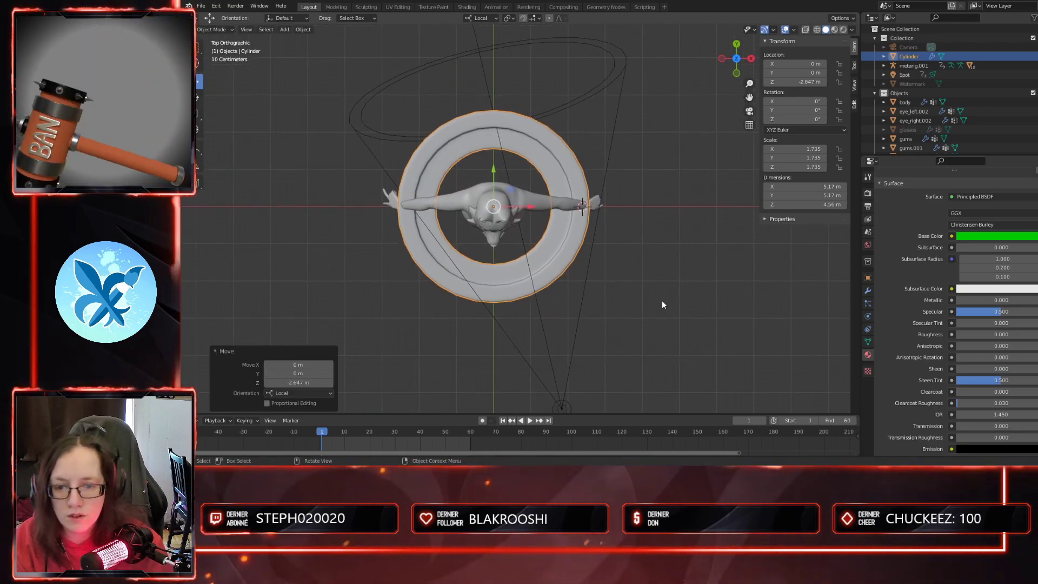
key("s")
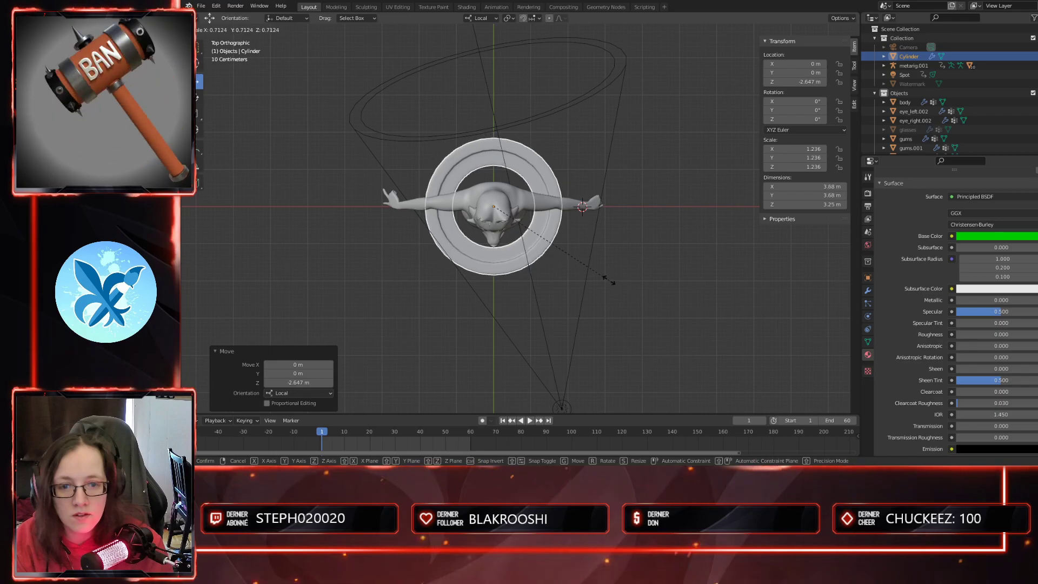
left_click(596, 290)
- Raise the pipe around the character's lower body to about Z -1.28 m
middle_click_drag(596, 291, 598, 195)
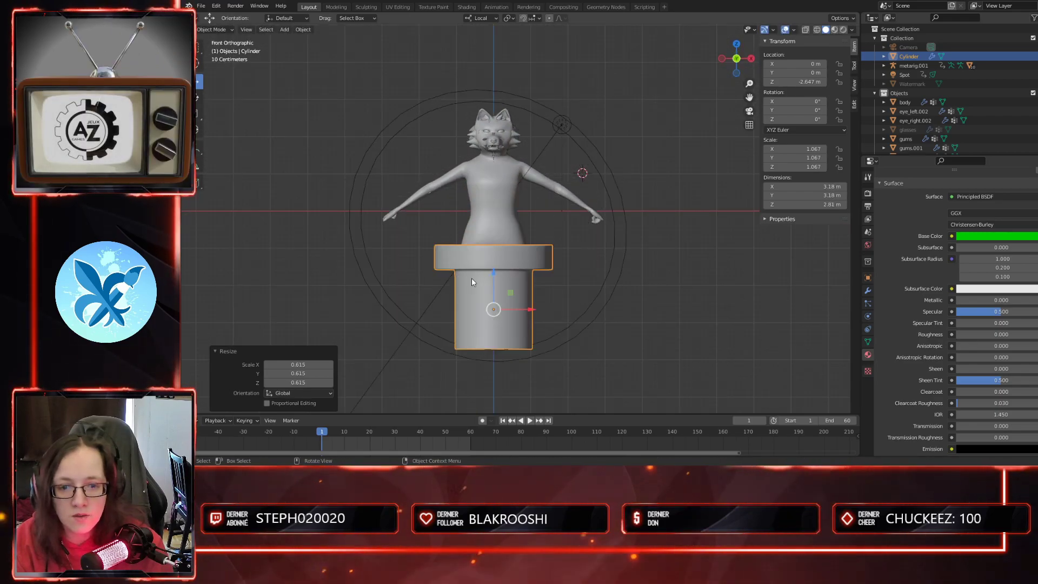
left_click_drag(492, 272, 497, 228)
middle_click_drag(661, 238, 569, 259)
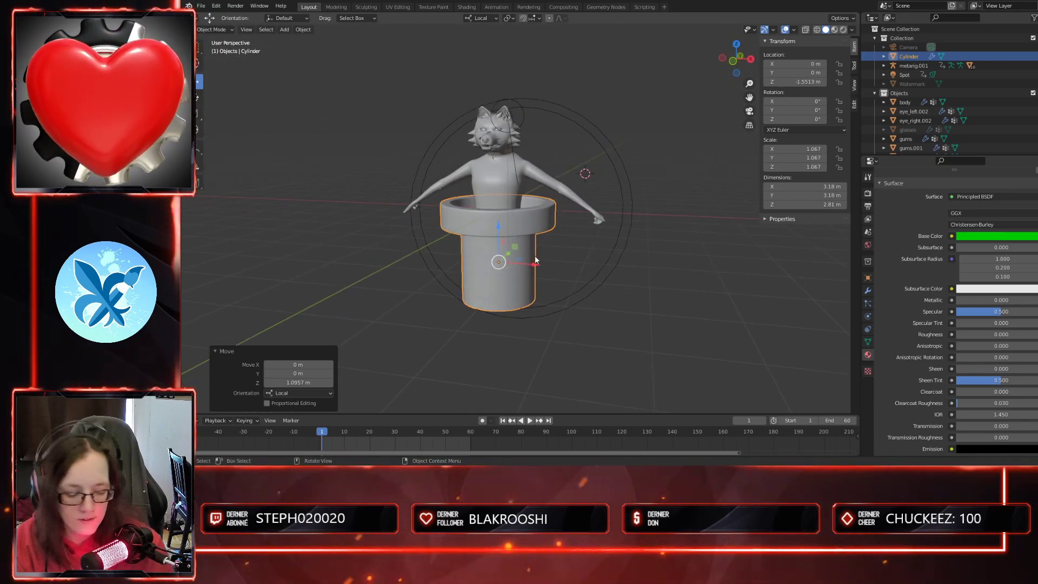
left_click_drag(498, 224, 502, 213)
middle_click_drag(501, 213, 544, 255)
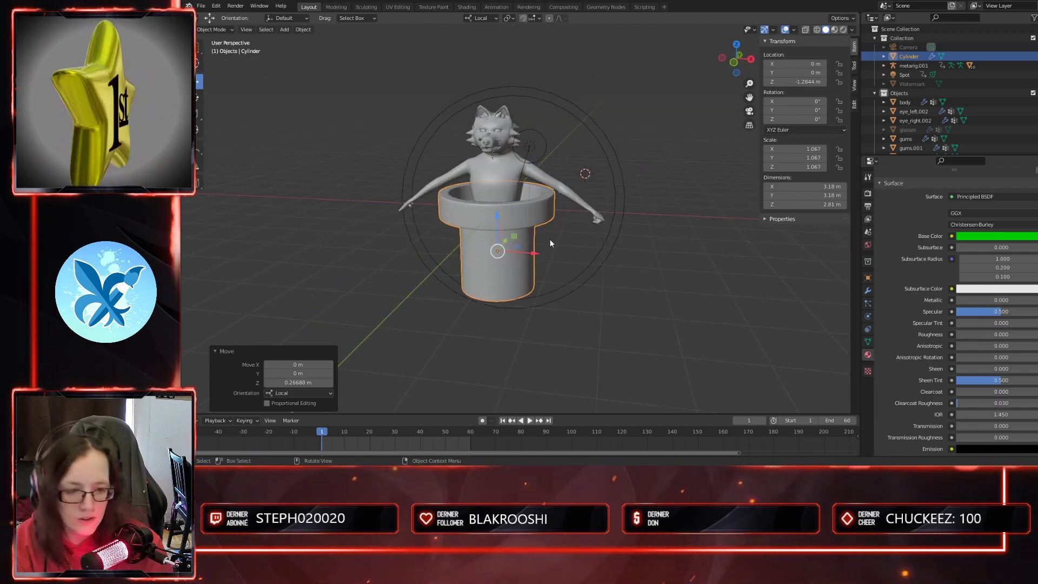
- View the scene through the camera, select the Camera object and lock the camera to the view
key("KP_0")
scroll(610, 209, "down", 2)
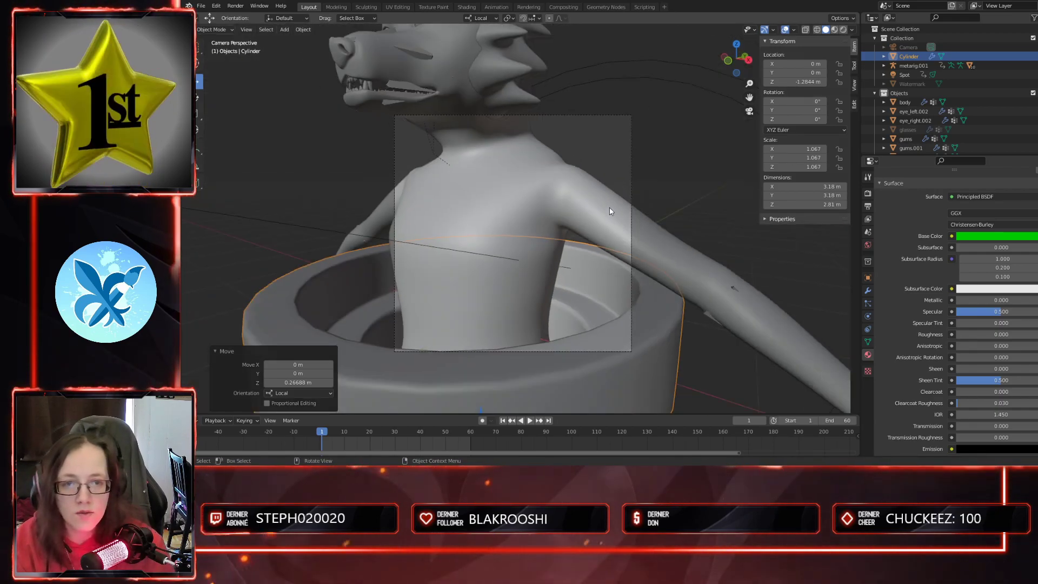
scroll(622, 246, "up", 2)
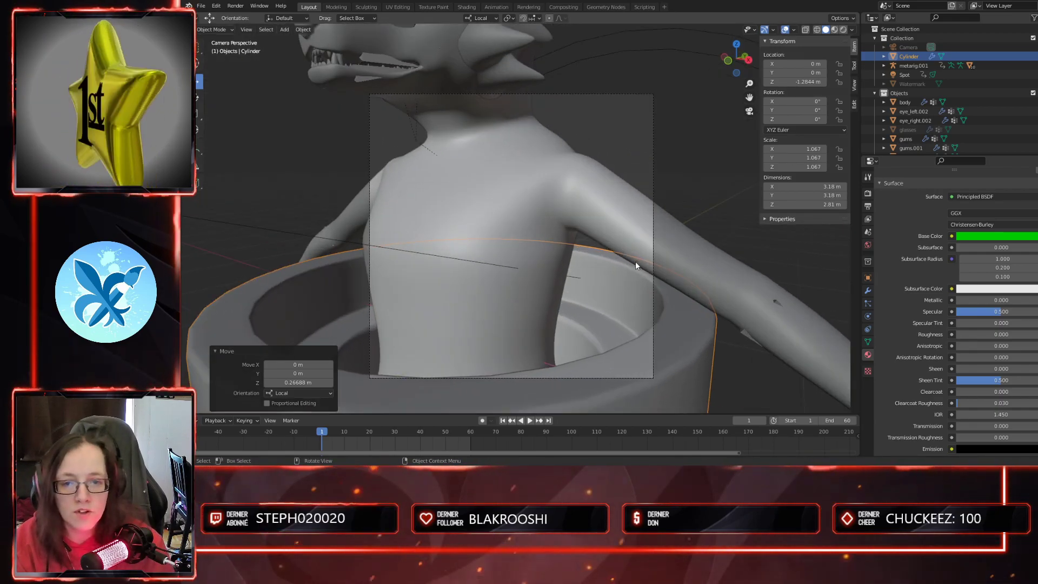
scroll(635, 262, "down", 2)
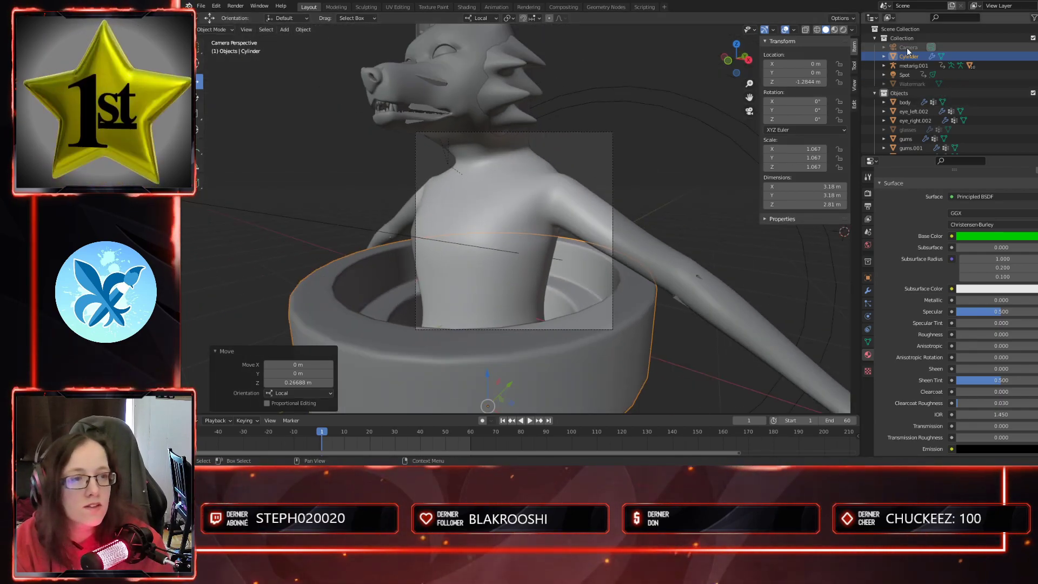
left_click(911, 47)
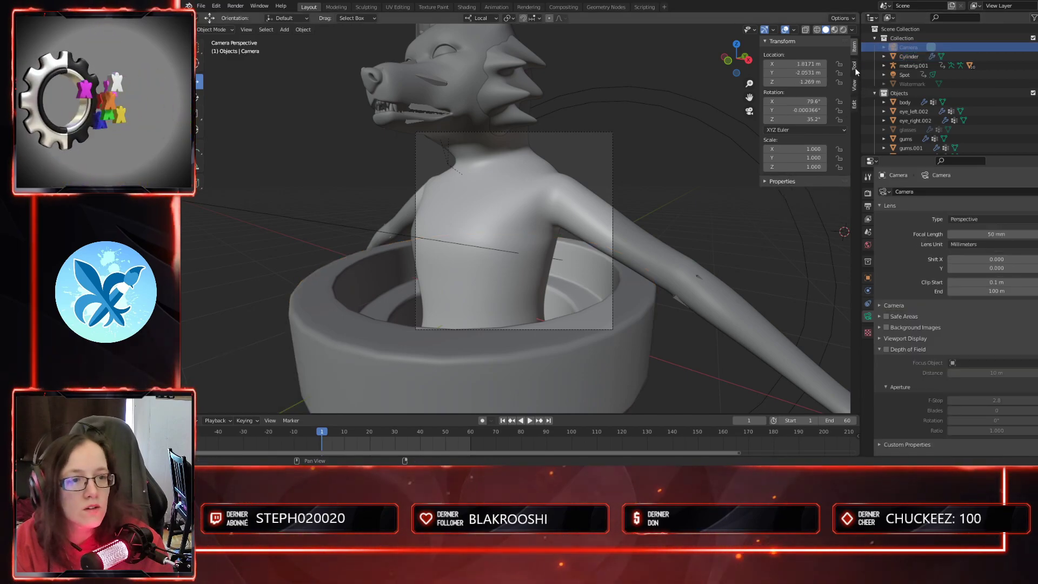
left_click(856, 85)
left_click(802, 155)
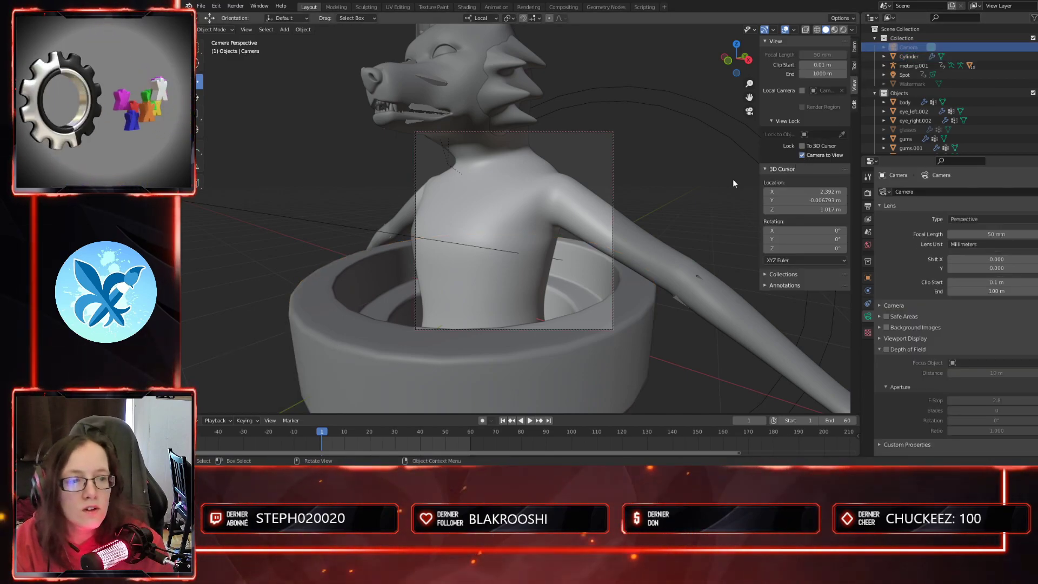
- Frame the camera front-on around the wolf's head, torso and the pipe's rim, and unlock the camera from the view
scroll(579, 225, "down", 6)
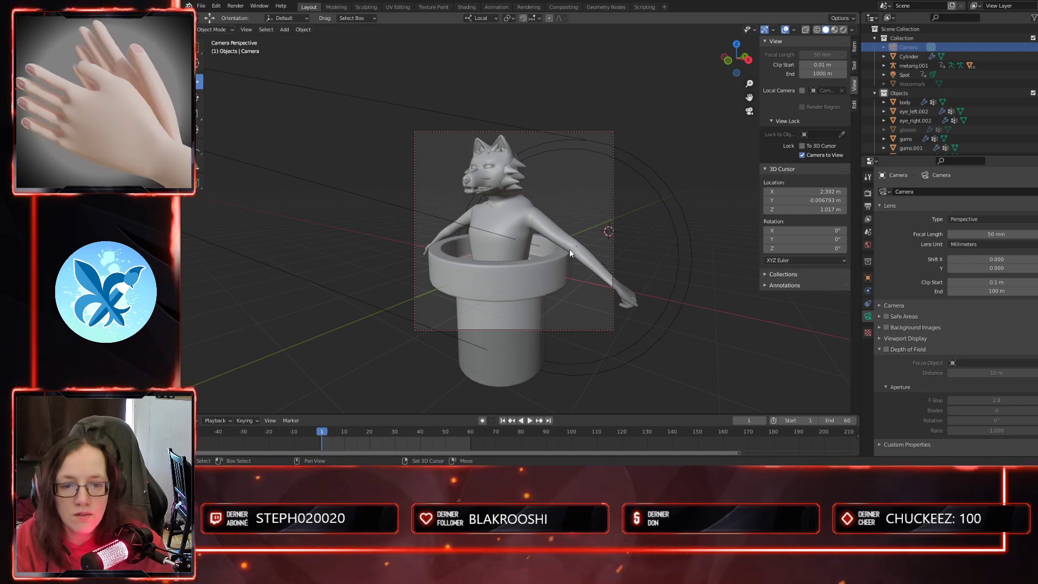
scroll(578, 259, "up", 3)
mouse_move(578, 258)
middle_mouse_down()
mouse_move(605, 239)
mouse_move(590, 255)
mouse_move(602, 246)
mouse_move(586, 249)
mouse_move(597, 259)
mouse_move(598, 232)
mouse_move(576, 239)
mouse_move(597, 264)
middle_mouse_up()
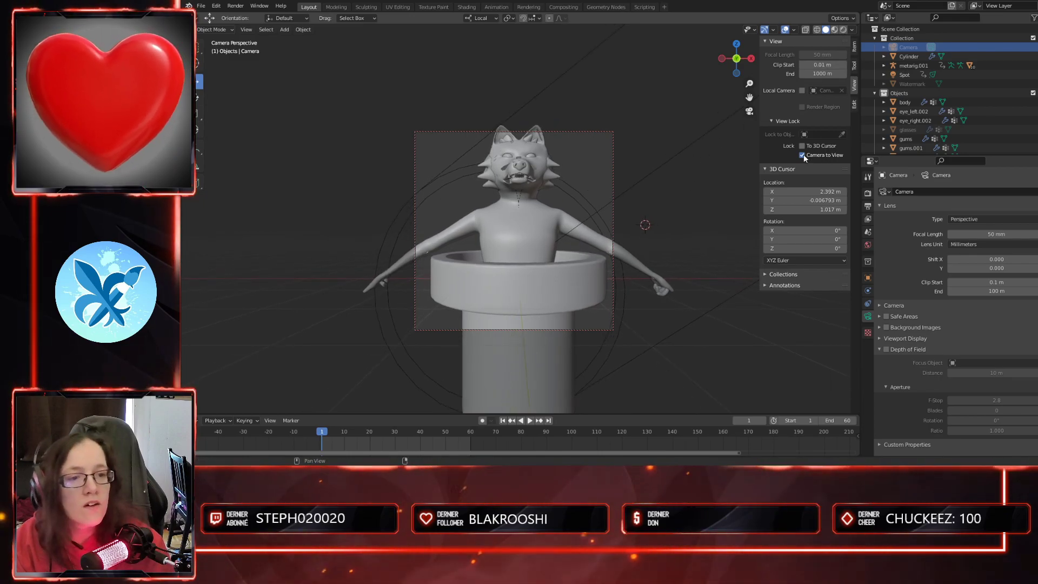
- Raise the pipe along its local Z by about 0.11 m and return to the camera view
middle_click_drag(587, 309, 595, 324)
left_click(651, 317)
scroll(650, 317, "down", 3)
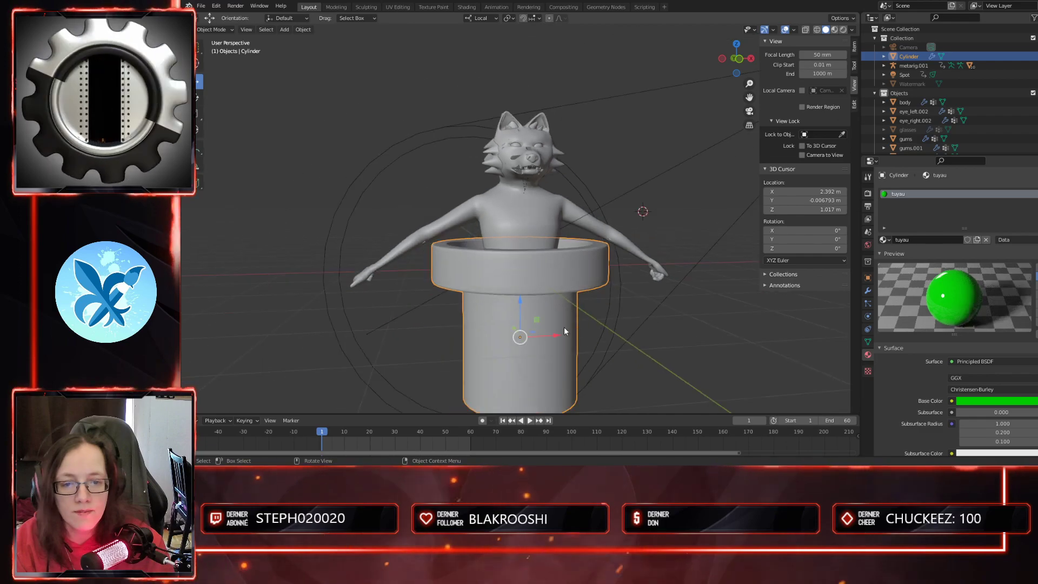
left_click_drag(523, 302, 522, 295)
middle_click_drag(681, 303, 661, 297)
key("KP_0")
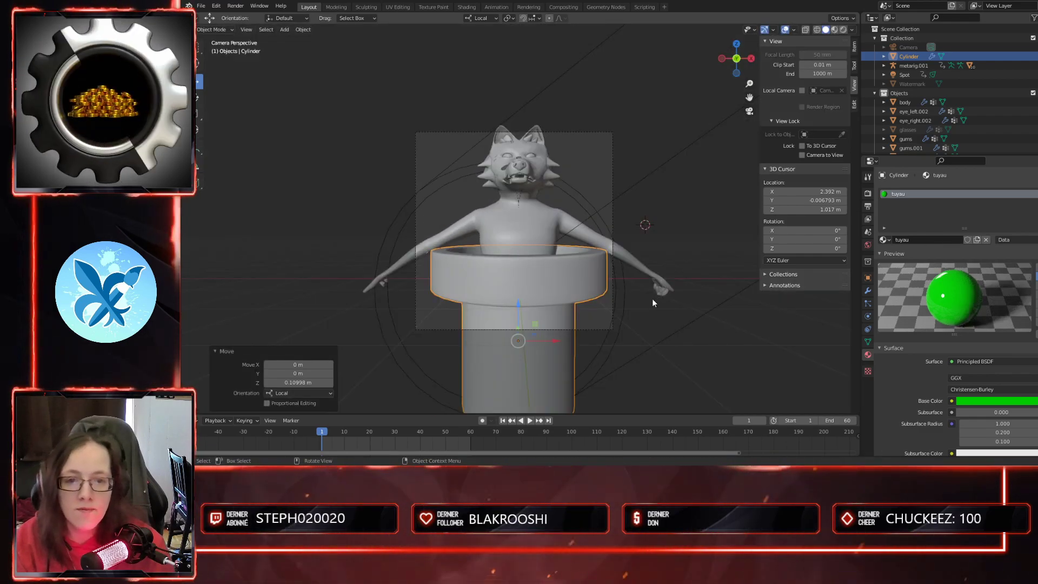
- Lower the pipe along its local Z by about 0.23 m
left_click(601, 232)
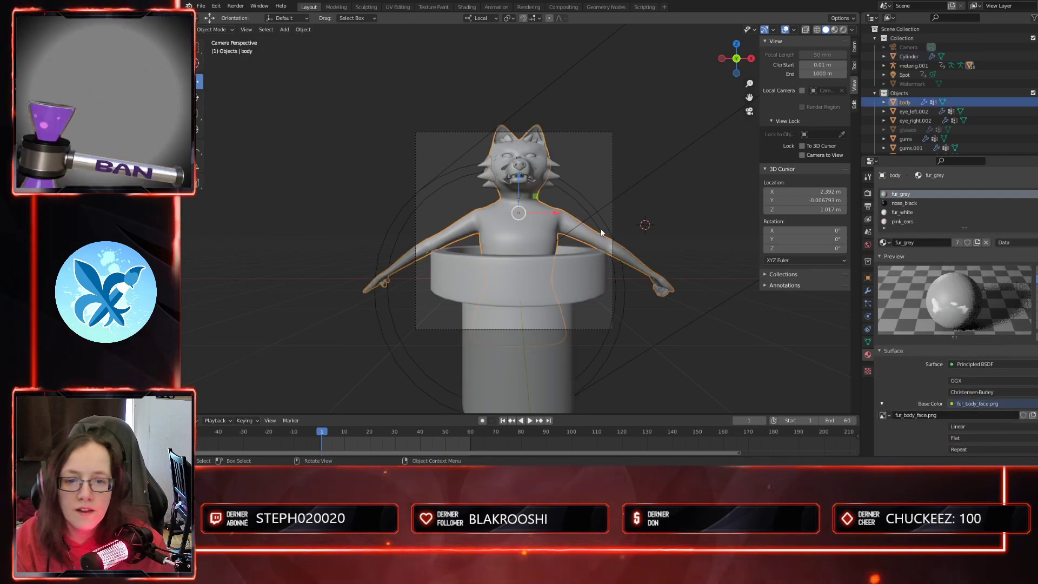
left_click(532, 284)
left_click_drag(514, 305, 522, 317)
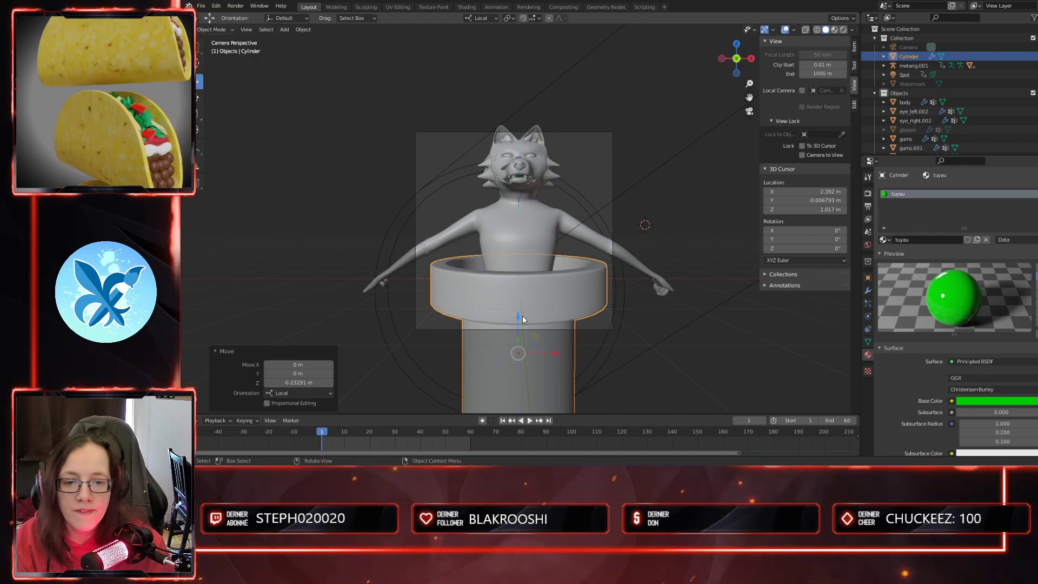
left_click(544, 216)
left_click_drag(519, 177, 521, 182)
key("ctrl+z")
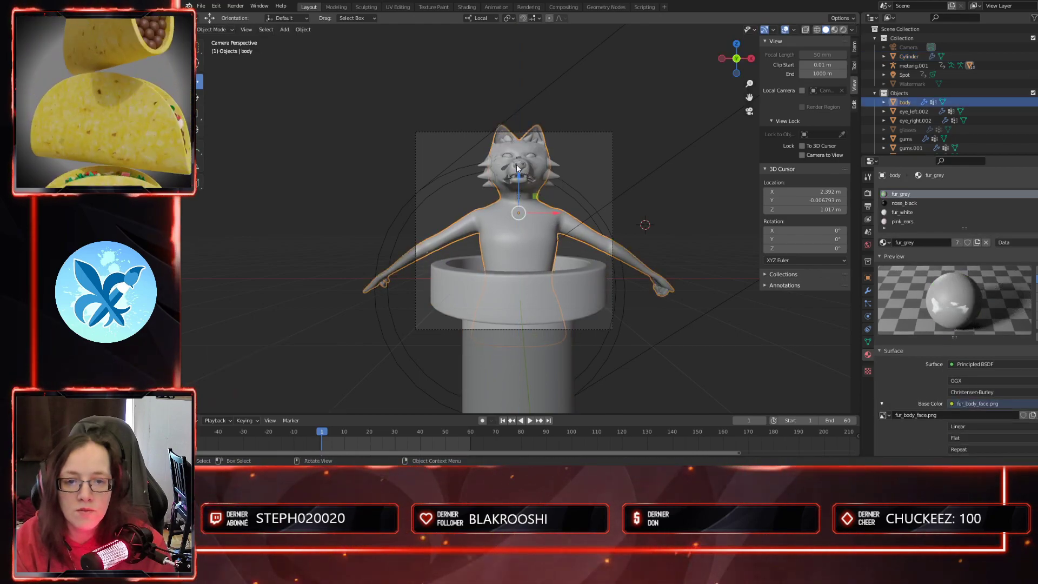
- Lower the character's metarig.001 armature along local Z by about 0.19 m
left_click(503, 173)
left_click_drag(517, 167, 529, 182)
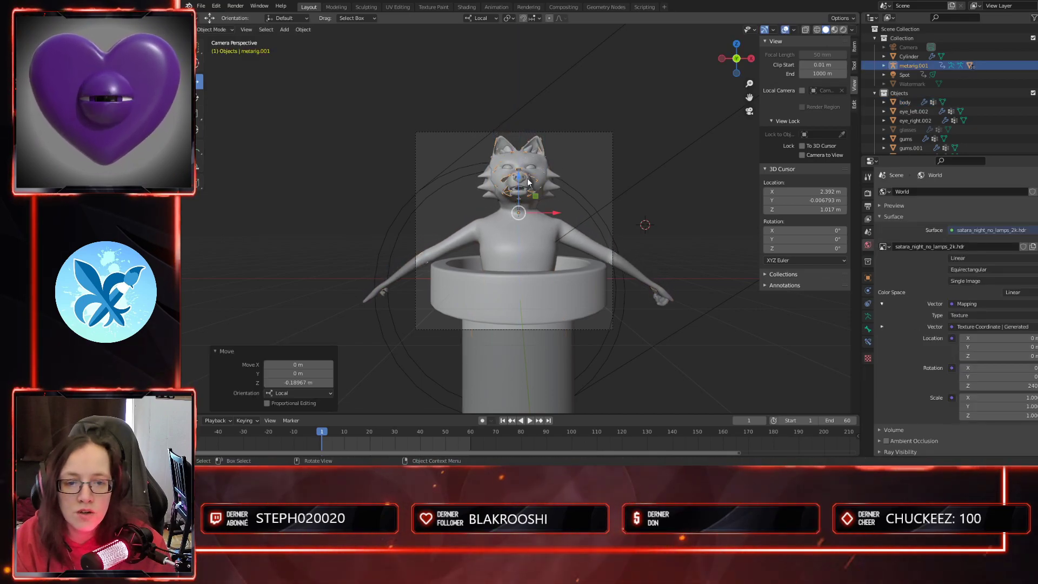
left_click(676, 349)
- Preview the character and pipe through the camera in rendered shading
mouse_move(654, 319)
middle_mouse_down()
mouse_move(670, 329)
mouse_move(612, 323)
mouse_move(662, 301)
middle_mouse_up()
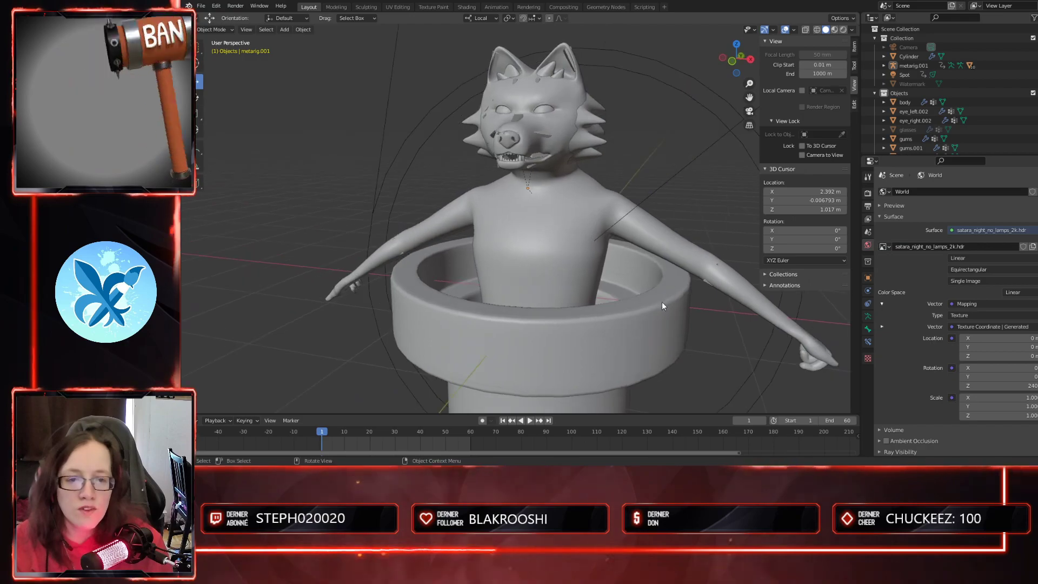
left_click(843, 30)
key("KP_0")
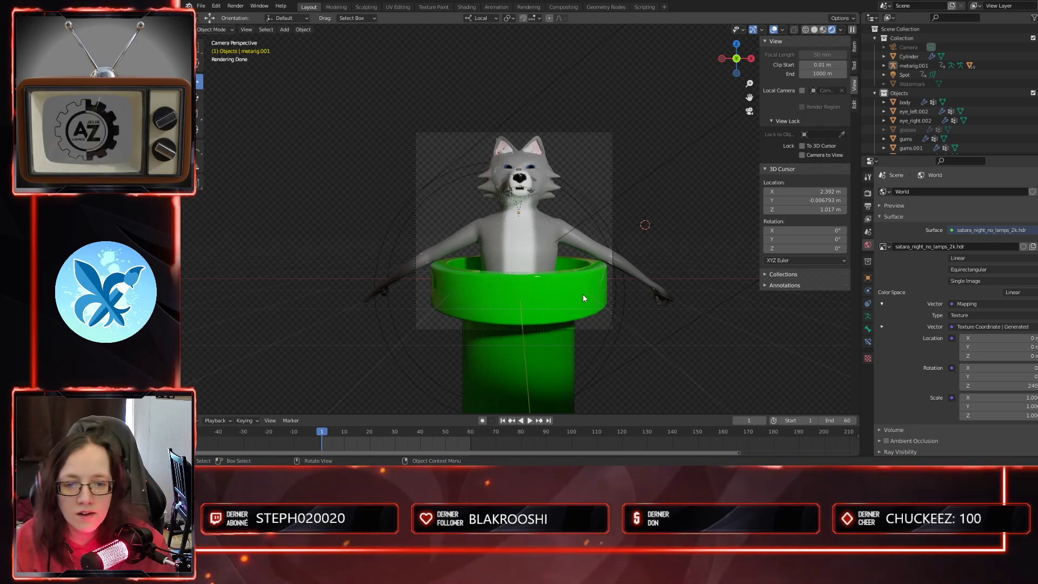
- Scale the pipe uniformly by about 0.901 and raise it along local Z by about 0.18 m
left_click(596, 300)
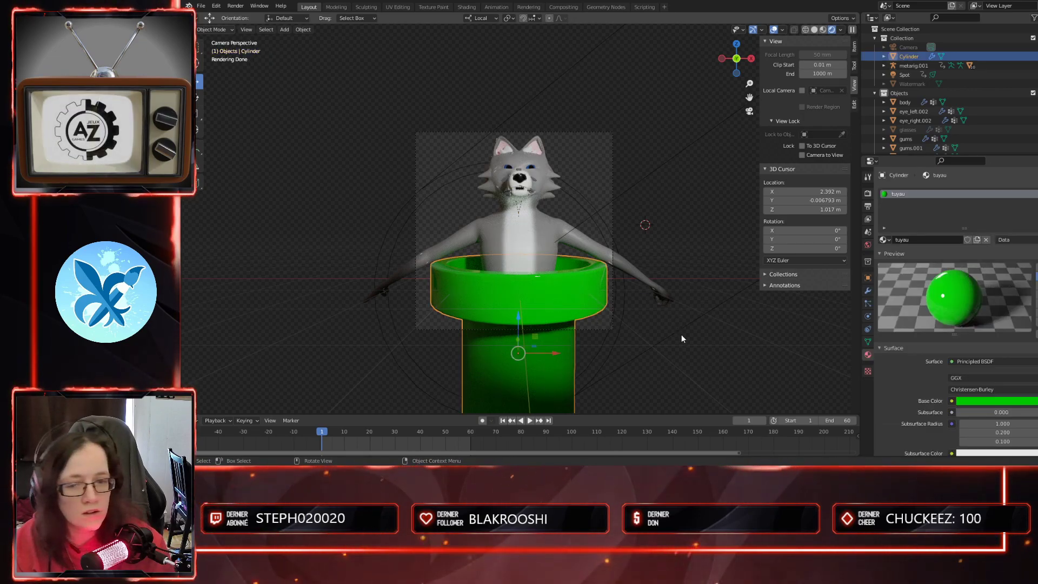
key("s")
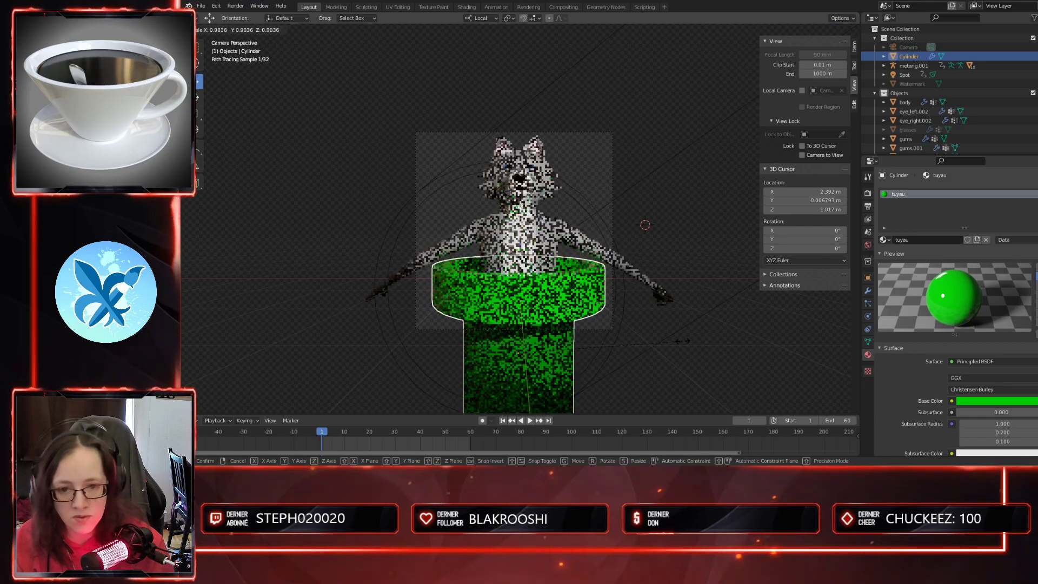
left_click(668, 338)
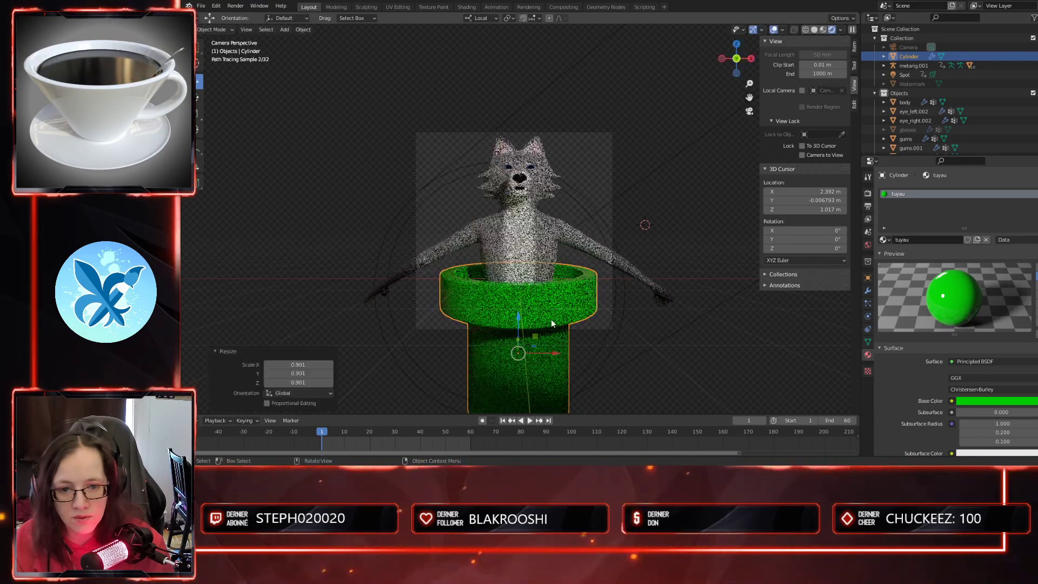
left_click_drag(517, 316, 518, 303)
- Return to solid shading and open the pipe in Edit Mode from the front with X-ray enabled
middle_click_drag(601, 358, 610, 302)
left_click(816, 29)
scroll(617, 263, "down", 4)
mouse_move(616, 262)
middle_mouse_down()
mouse_move(598, 257)
mouse_move(580, 327)
middle_mouse_up()
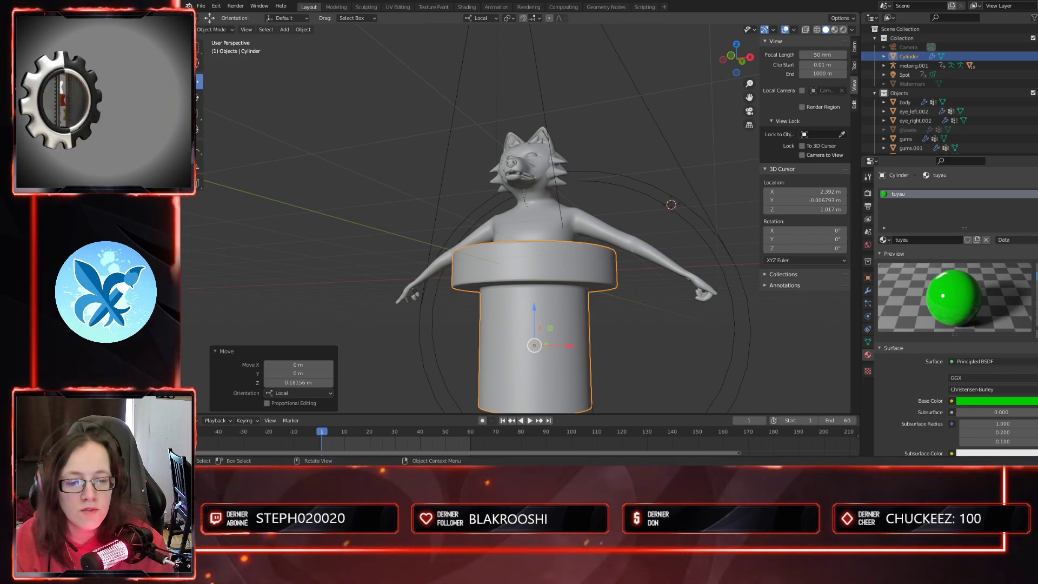
key("Tab")
middle_click_drag(551, 309, 571, 333)
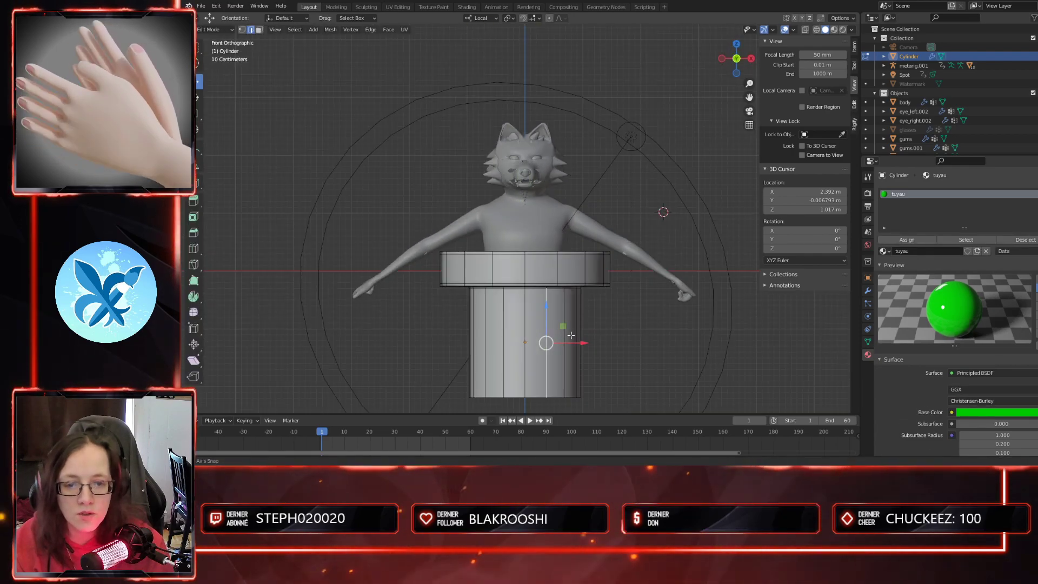
left_click(805, 31)
- Select the outer wall of the pipe's rim and scale it uniformly by about 0.895
left_click_drag(436, 241, 682, 281)
mouse_move(465, 277)
left_mouse_down()
mouse_move(641, 293)
mouse_move(509, 287)
mouse_move(466, 267)
left_mouse_up()
scroll(496, 290, "up", 5)
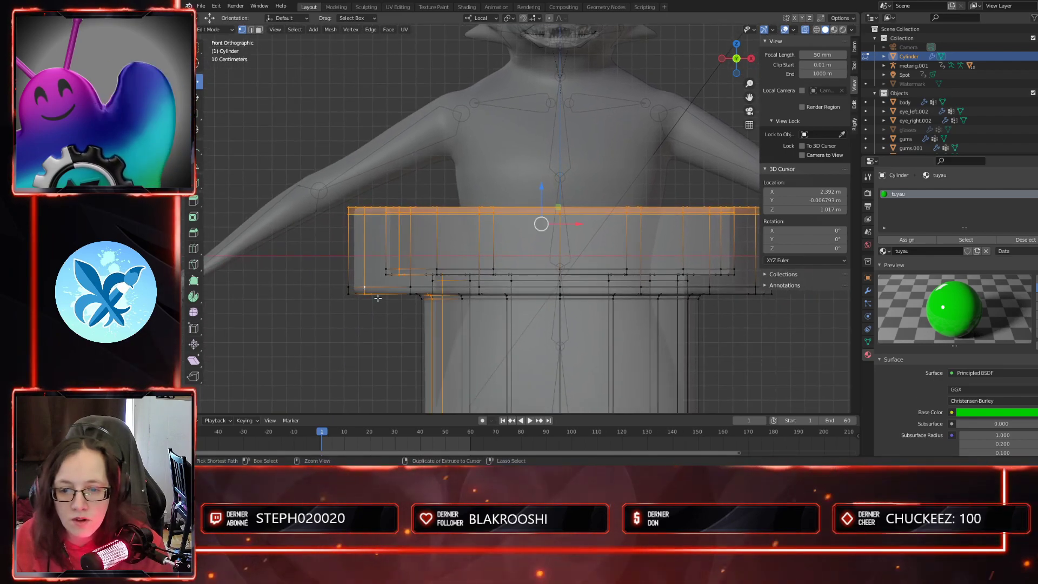
left_click(376, 288, "alt+shift")
middle_click_drag(376, 294, 394, 278)
middle_click_drag(392, 230, 533, 227)
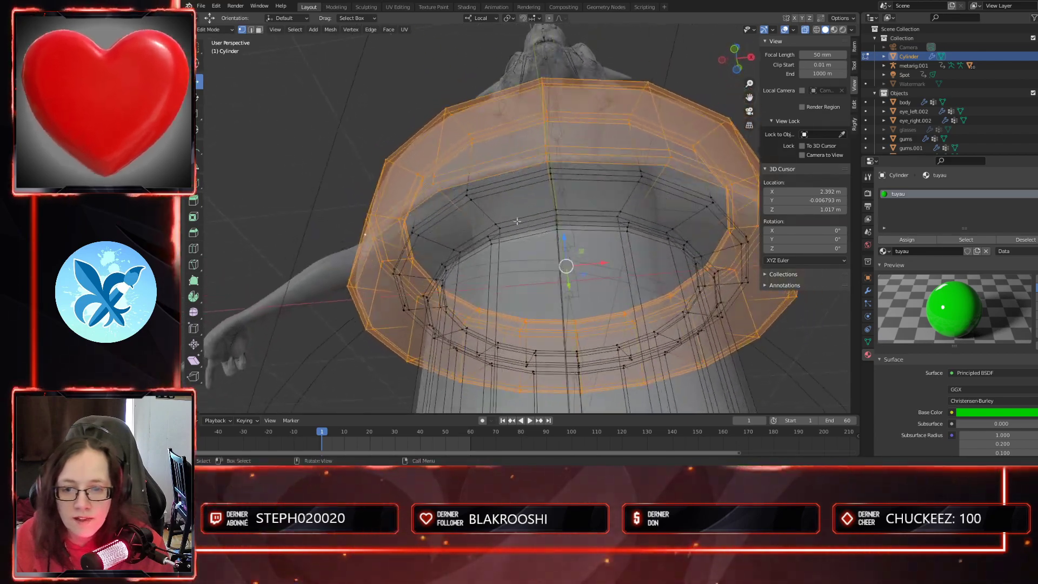
middle_click_drag(449, 211, 632, 296)
key("s")
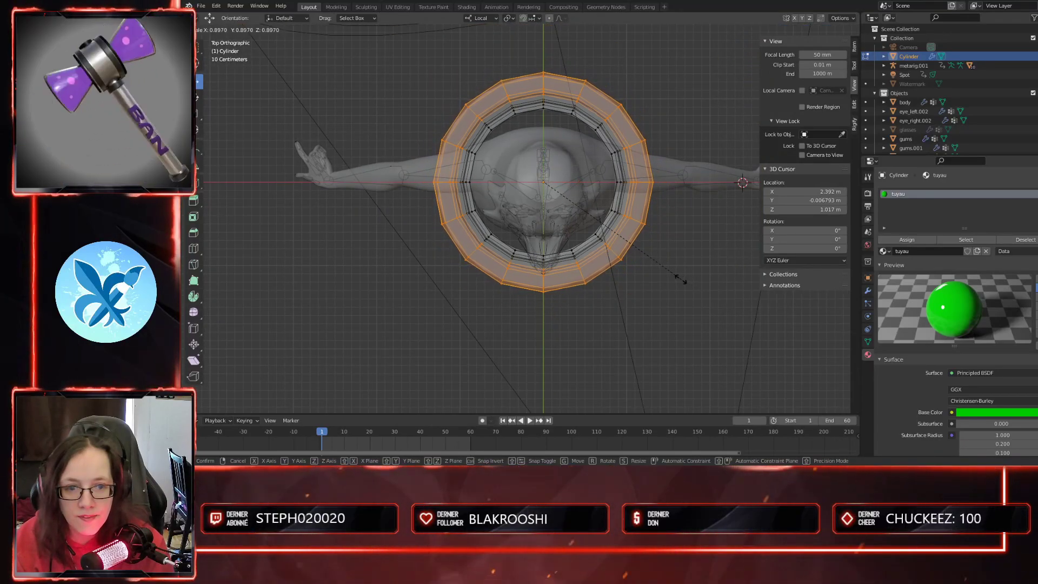
left_click(631, 283)
- Select only the outer edge loops along the top and bottom of the pipe's rim
middle_click_drag(630, 283, 629, 208)
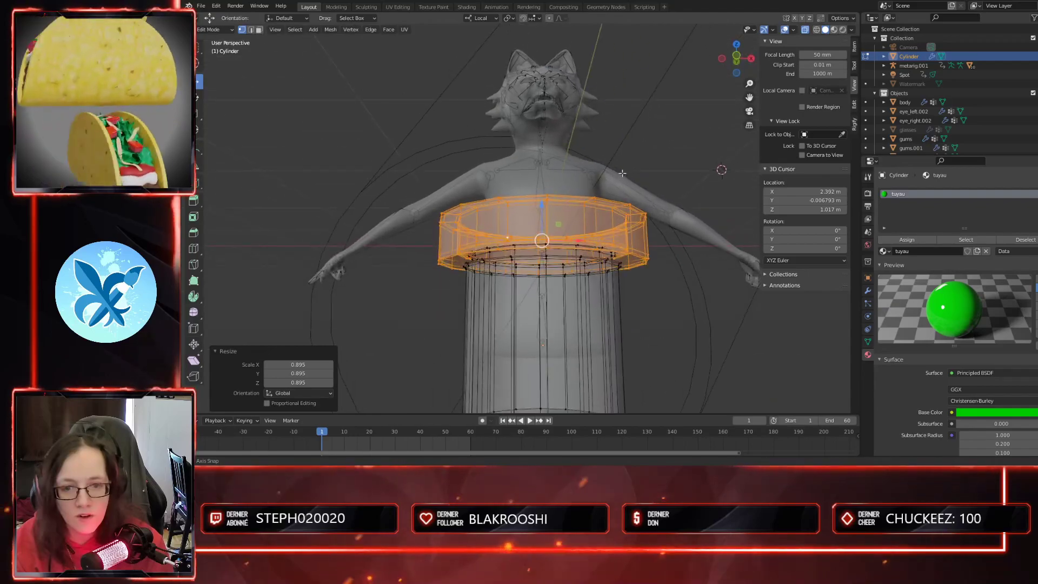
scroll(607, 261, "up", 4)
mouse_move(606, 262)
middle_mouse_down()
mouse_move(608, 234)
mouse_move(616, 246)
mouse_move(614, 266)
mouse_move(606, 261)
middle_mouse_up()
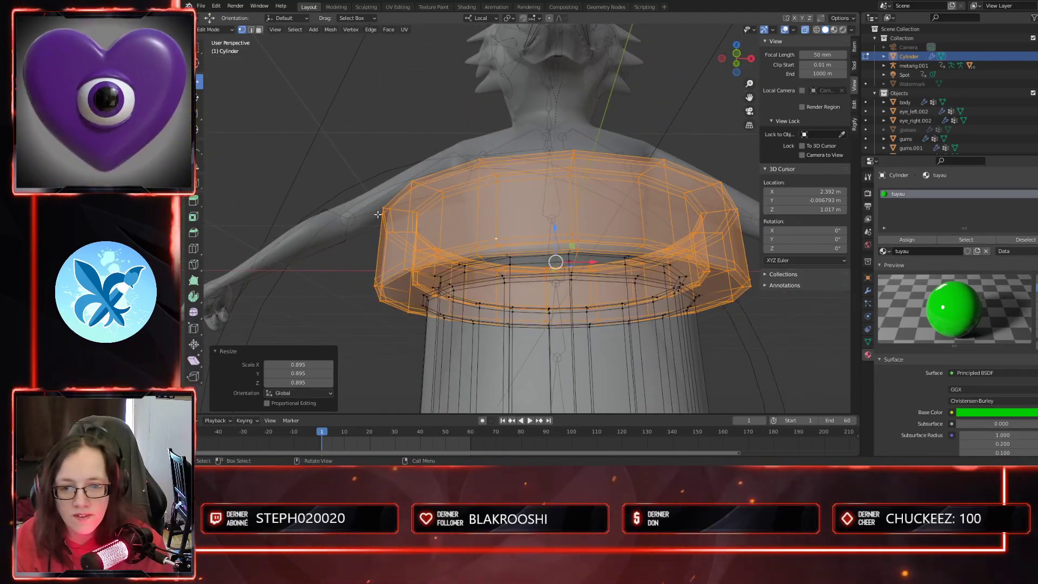
left_click(384, 219)
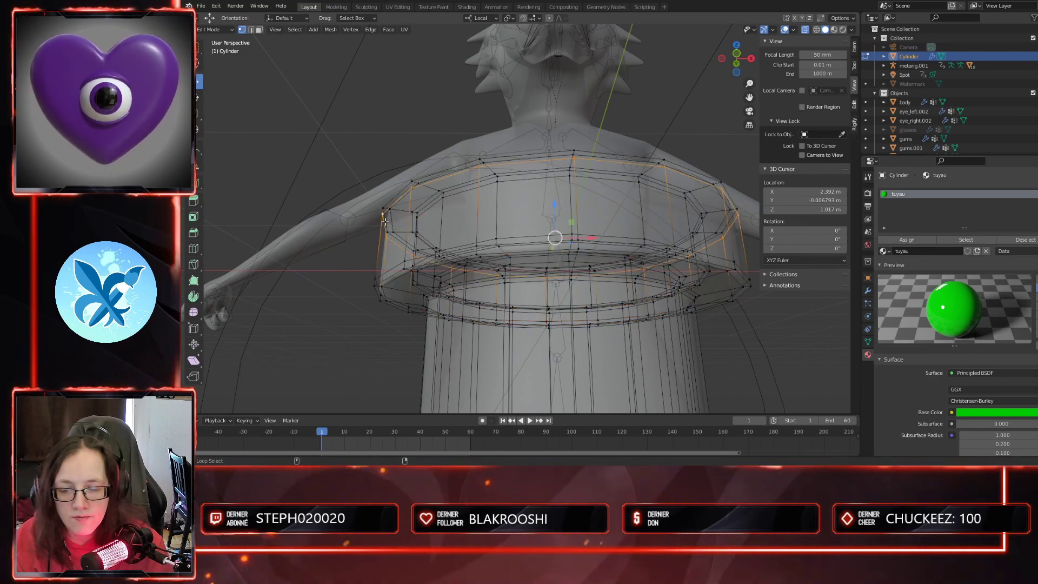
left_click(384, 277, "alt+shift")
key("ctrl+z")
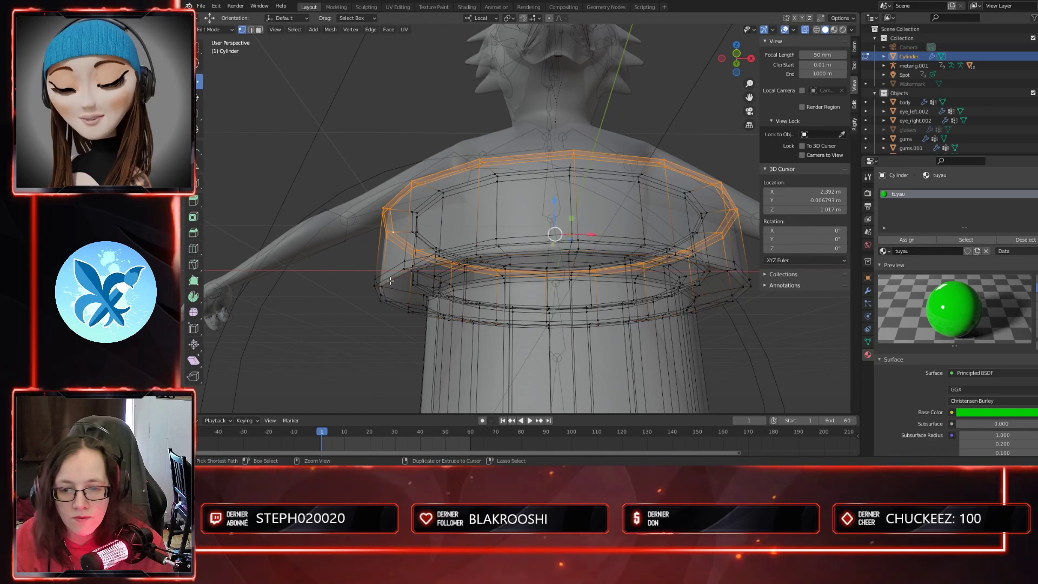
- Try scaling the rim's outer edge loops uniformly by about 0.942 from the top view
middle_click_drag(390, 281, 621, 321)
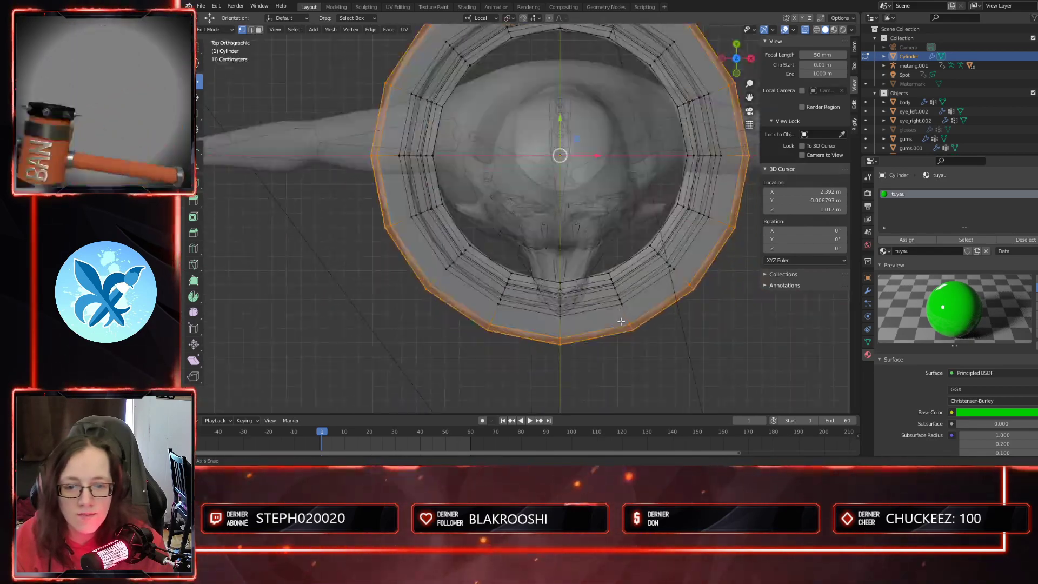
left_click(683, 309)
middle_click_drag(633, 339, 648, 282)
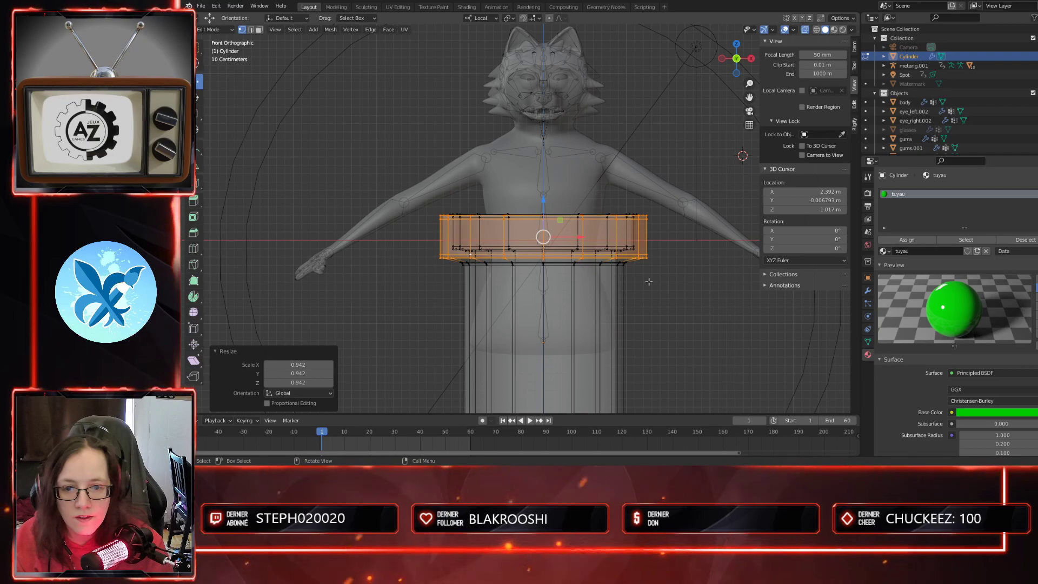
key("ctrl+z")
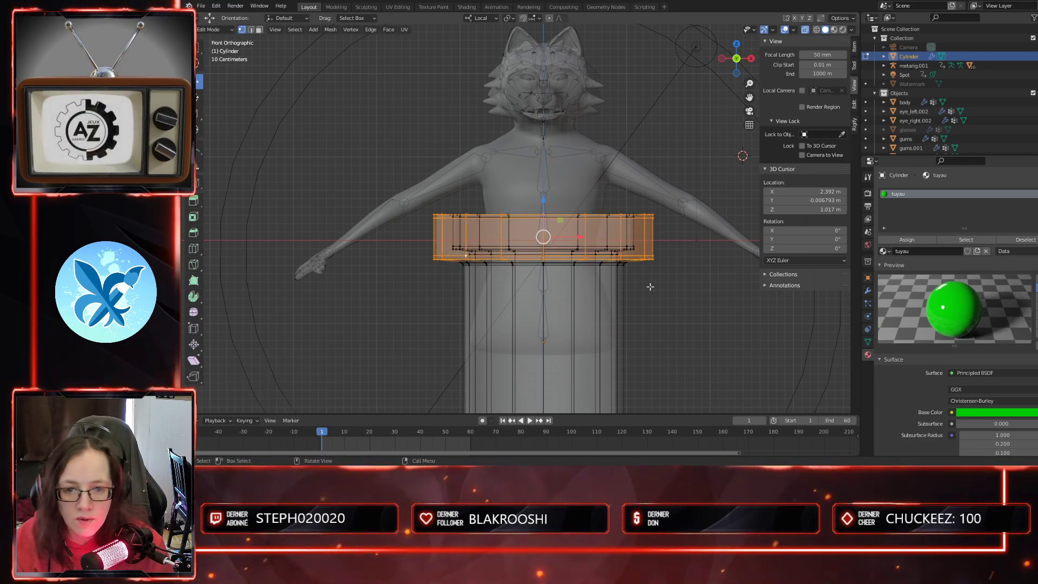
- Stretch the rim's outer wall by about 1.09 along local Z and lower it by about 0.005 m
key("s")
key("z")
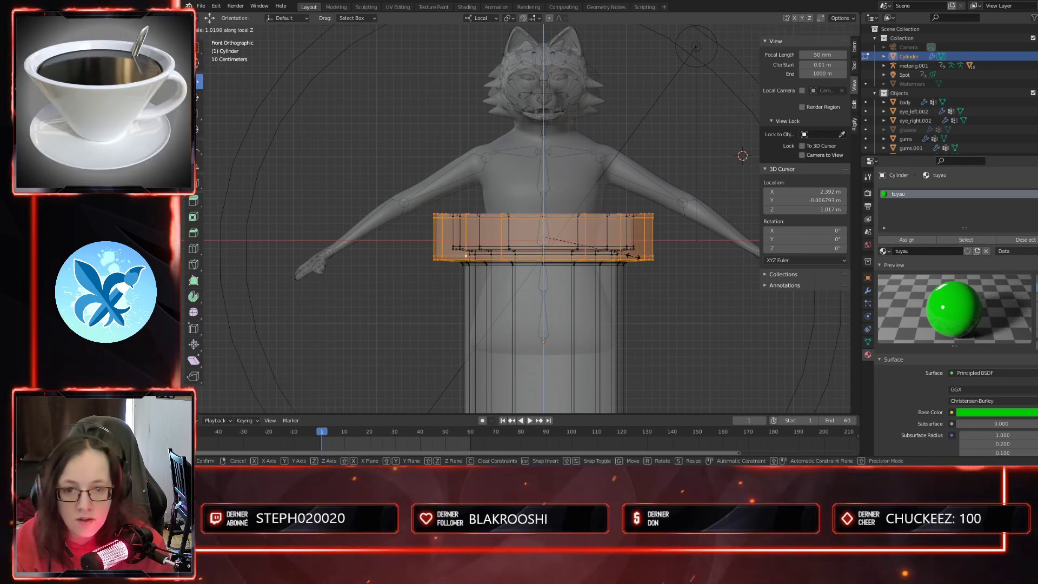
left_click(646, 259)
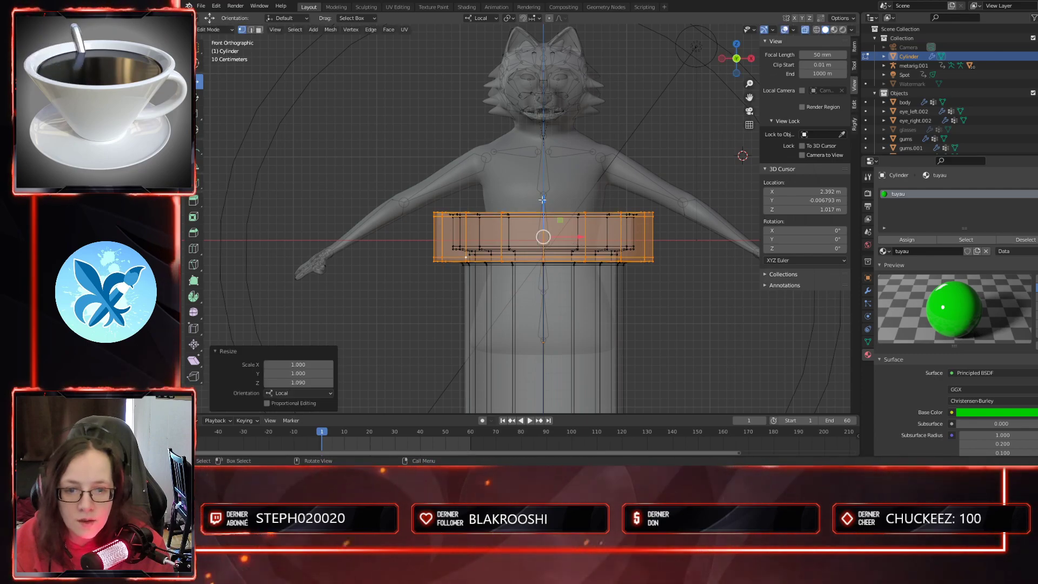
left_click_drag(543, 200, 547, 202)
- Scale the rim's outer wall uniformly by about 0.972, return to Object Mode and deselect the pipe
middle_click_drag(546, 202, 647, 289)
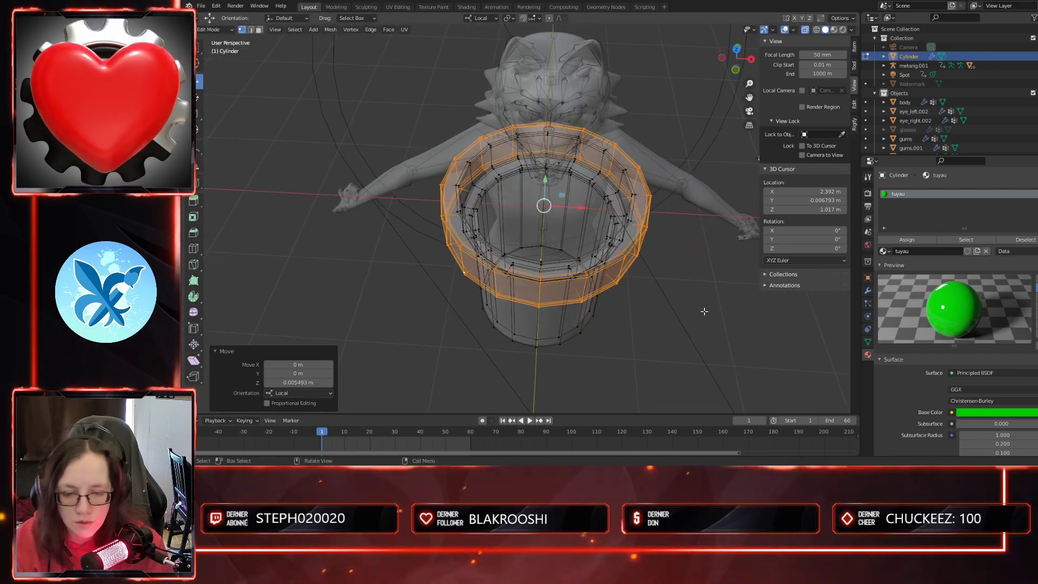
key("s")
left_click(698, 307)
key("KP_1")
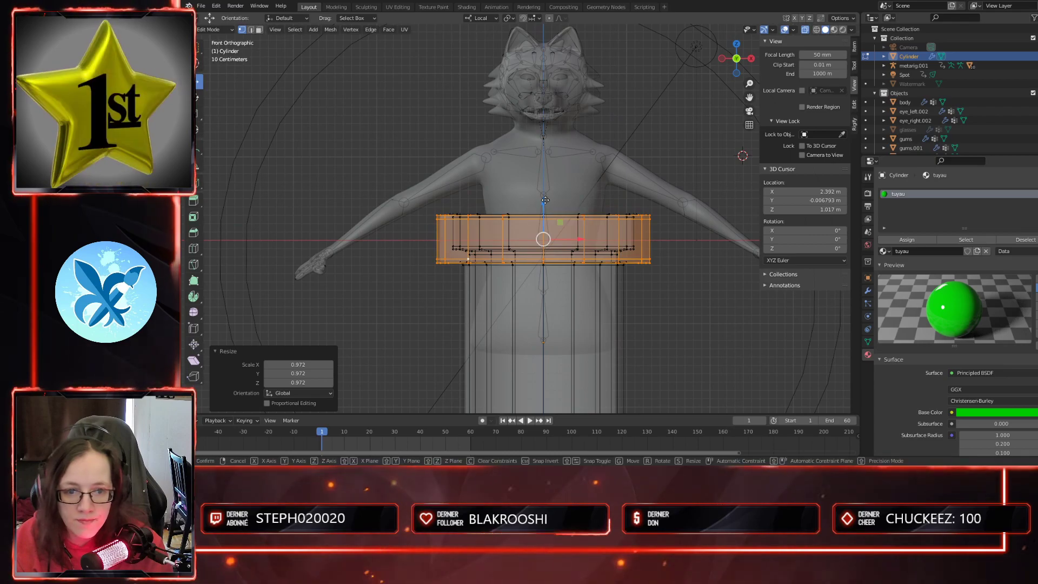
key("Tab")
scroll(685, 306, "down", 1)
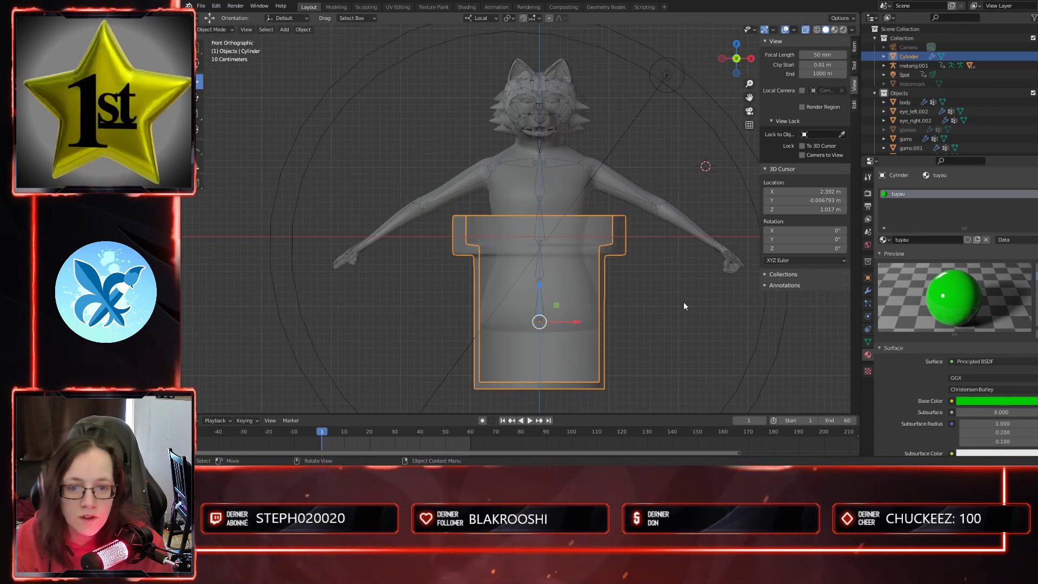
left_click(683, 299)
- Inspect the reshaped pipe from several angles and preview it through the camera in rendered shading
middle_click_drag(683, 300, 671, 282)
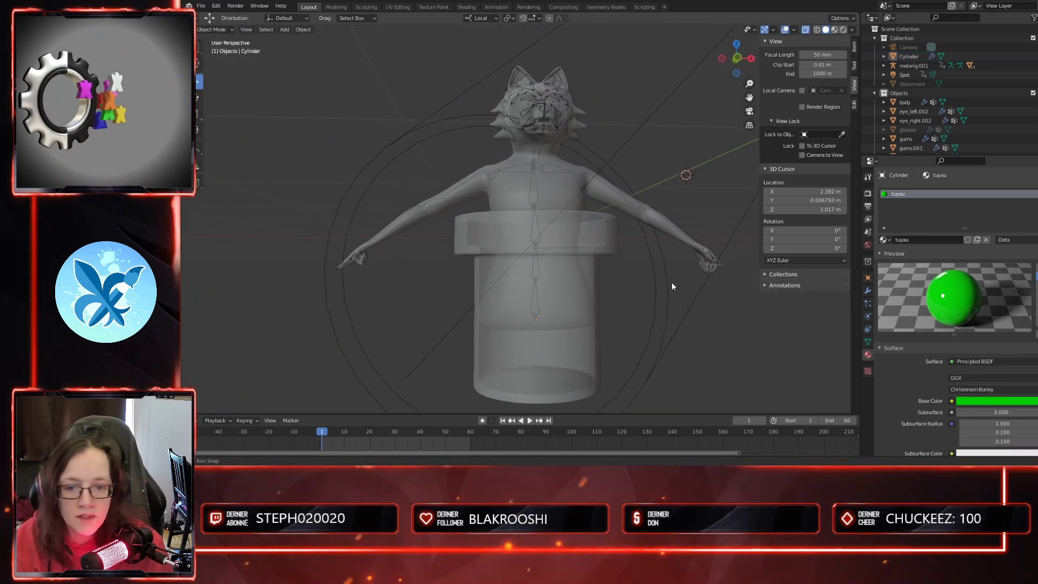
key("KP_1")
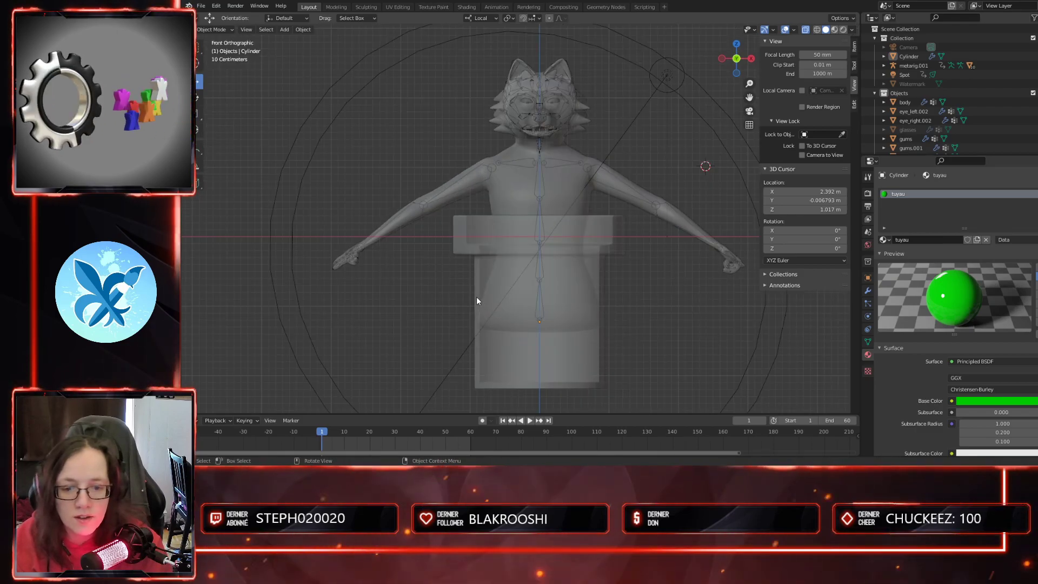
key("KP_0")
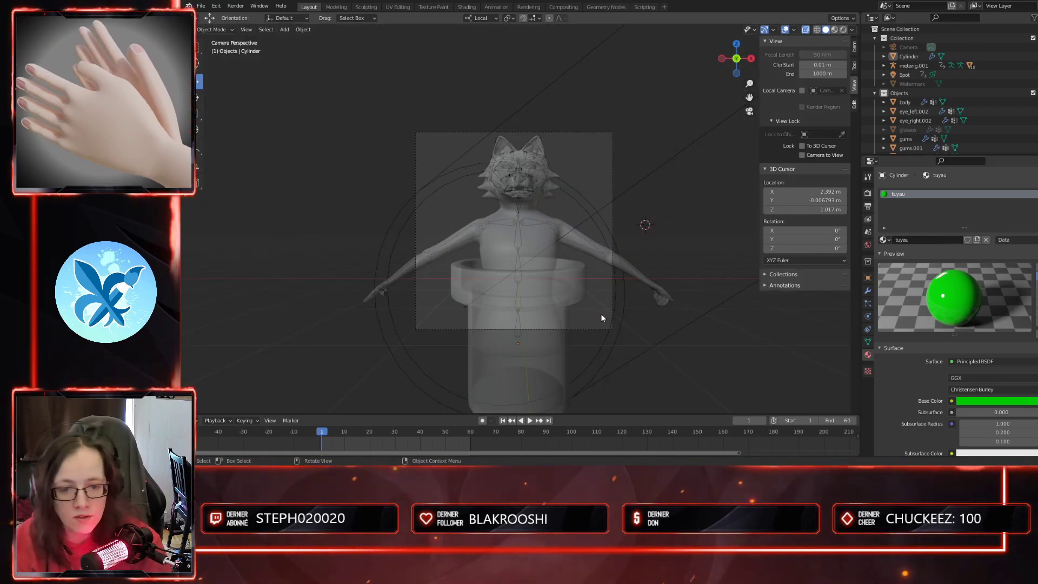
middle_click_drag(560, 312, 629, 306)
key("KP_0")
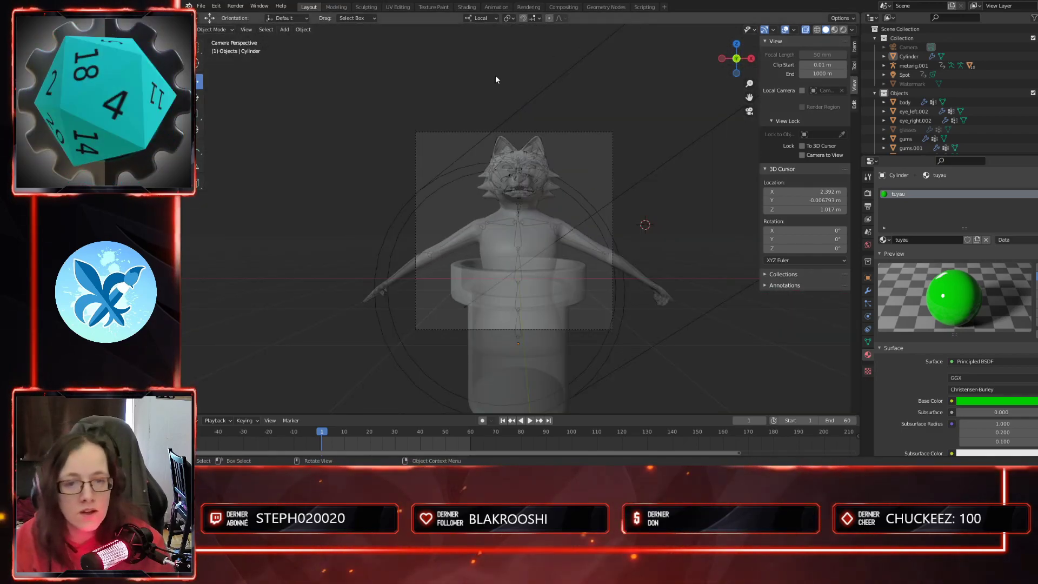
left_click(843, 30)
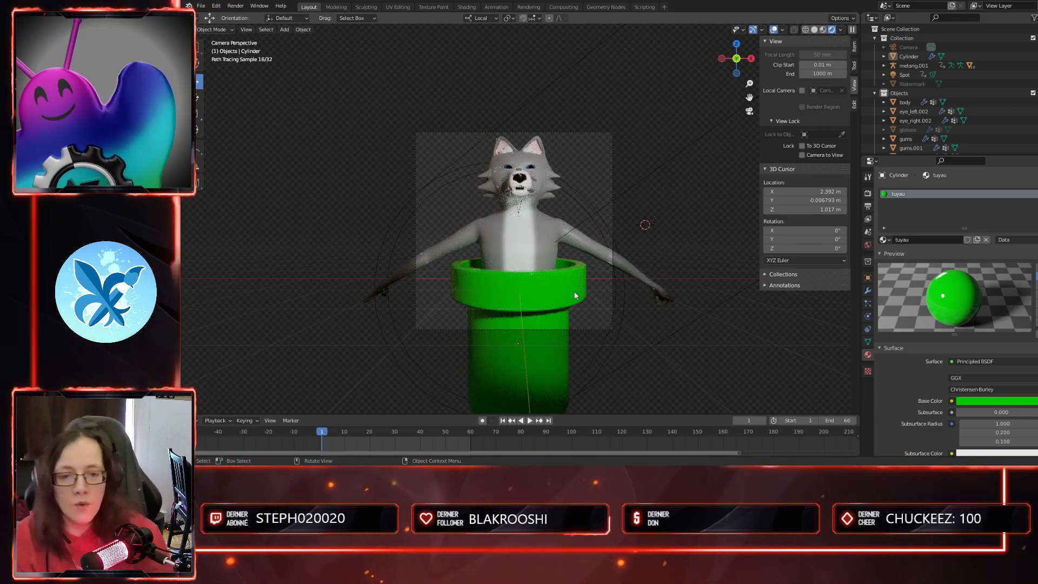
- Lock the camera to the view, adjust its distance to the wolf and pipe, and unlock it
left_click(555, 296)
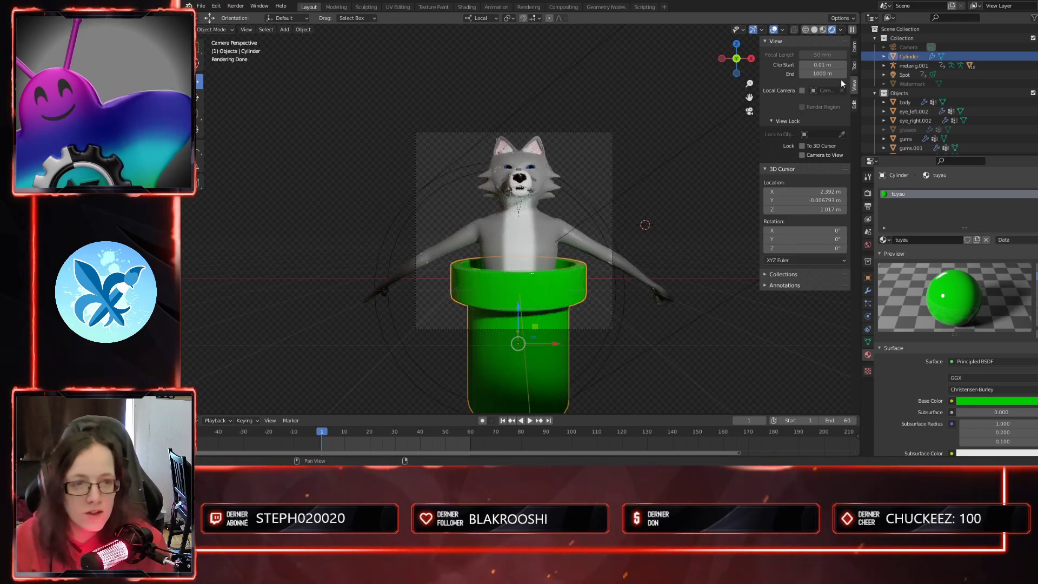
scroll(648, 228, "up", 2)
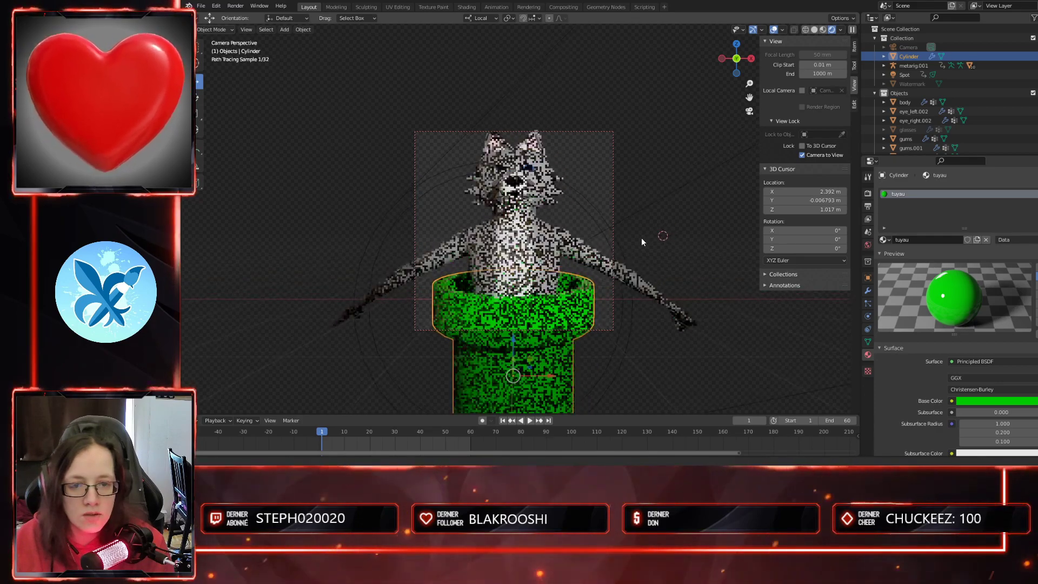
scroll(642, 238, "down", 1)
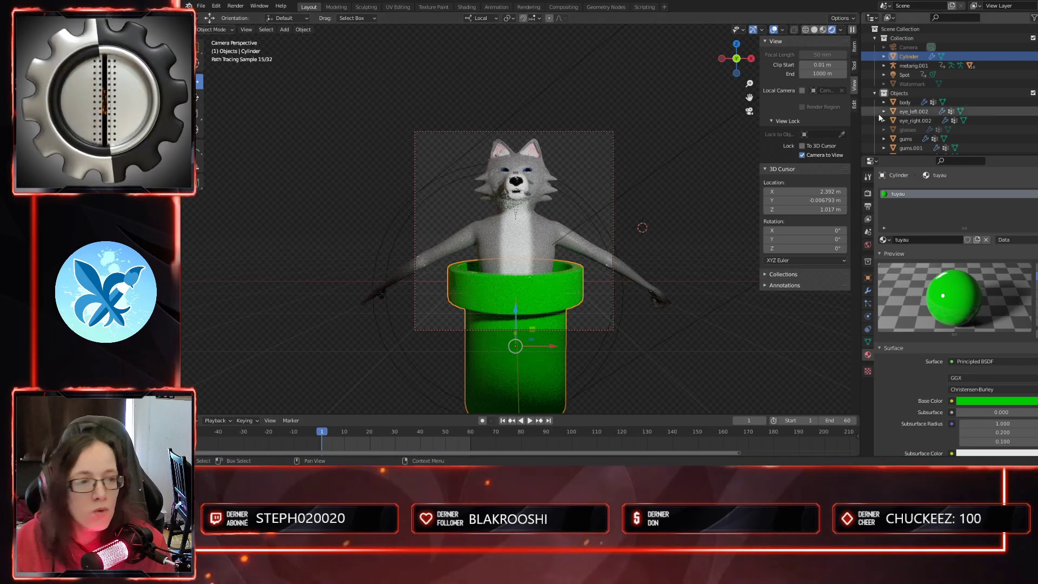
- Set the camera's location to Y -4.9062 m and Z 0.98352 m
left_click(908, 47)
left_click(854, 47)
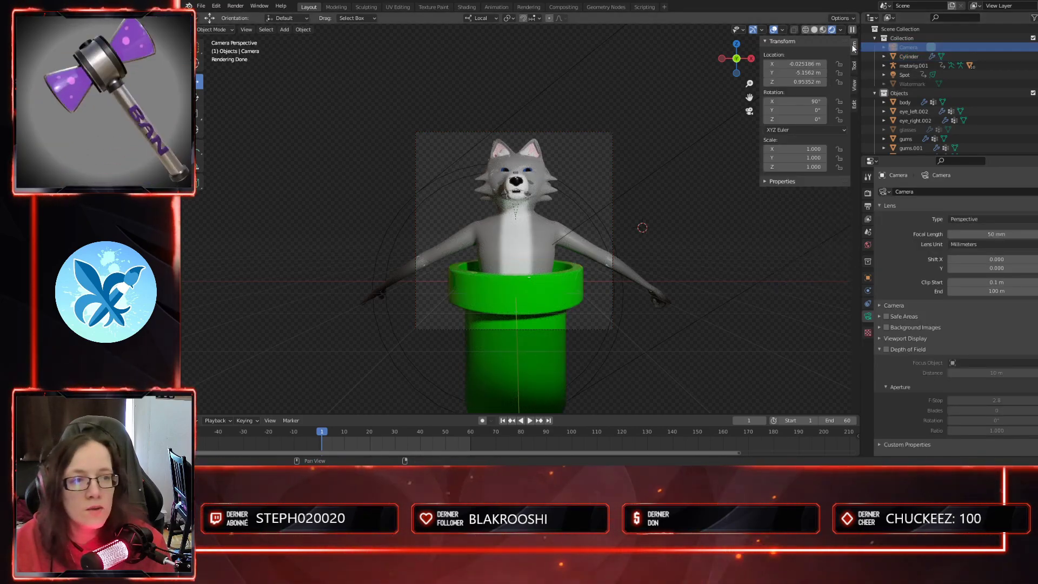
left_click(824, 73)
left_click(824, 73)
left_click(824, 72)
left_click(824, 72)
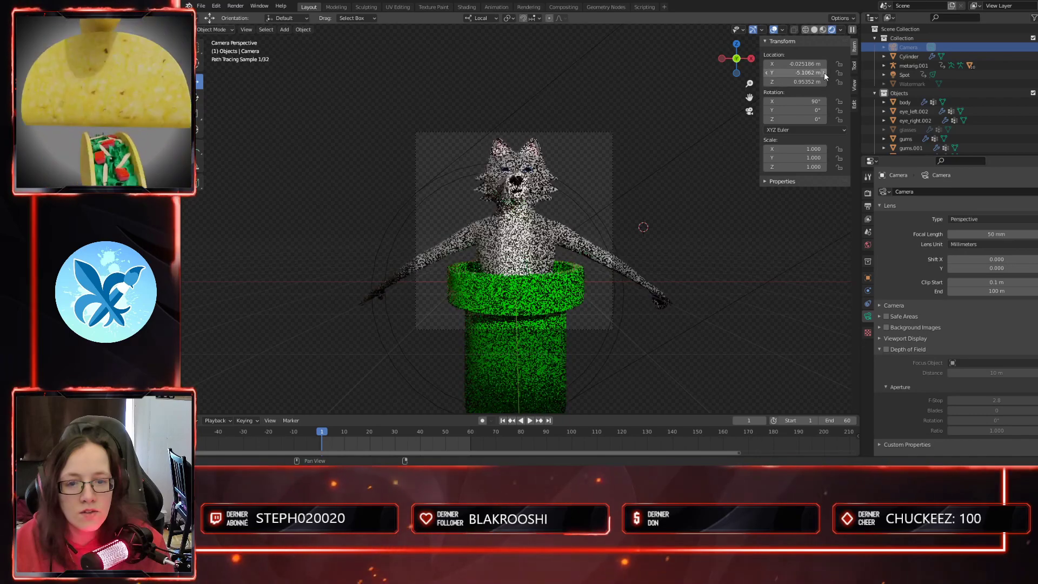
left_click(824, 72)
left_click(824, 73)
left_click(824, 72)
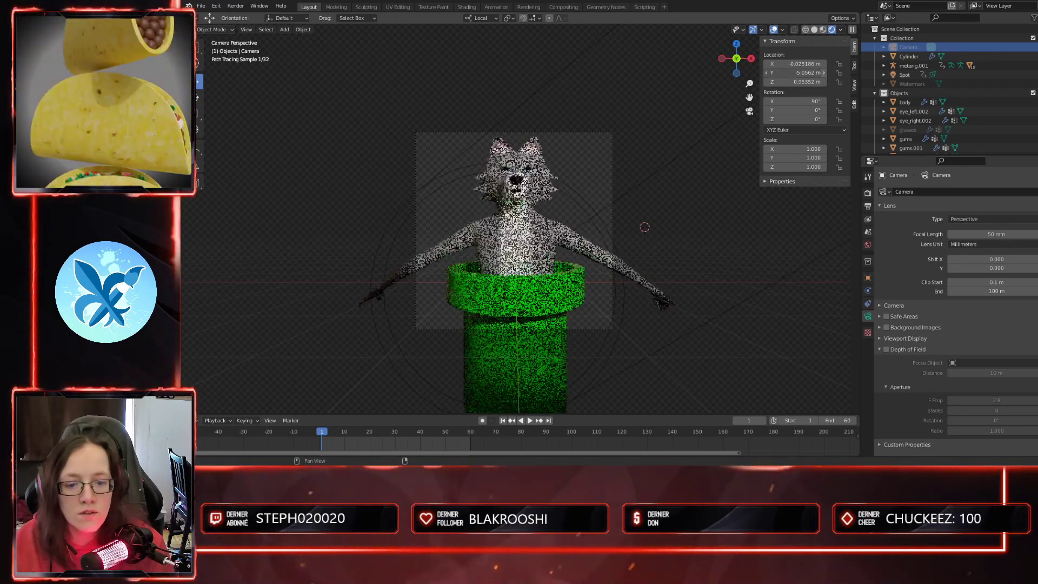
left_click(824, 72)
left_click(824, 73)
left_click(824, 72)
mouse_move(811, 74)
left_mouse_down()
mouse_move(829, 74)
mouse_move(797, 72)
mouse_move(802, 82)
left_mouse_up()
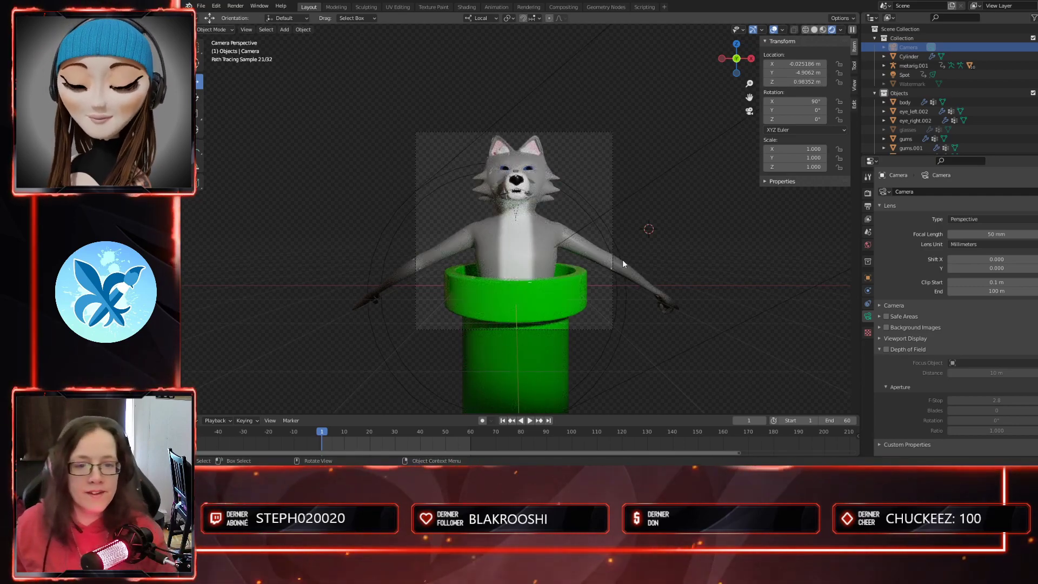
- Set the spot light's radius to 0.5 m
left_click(903, 74)
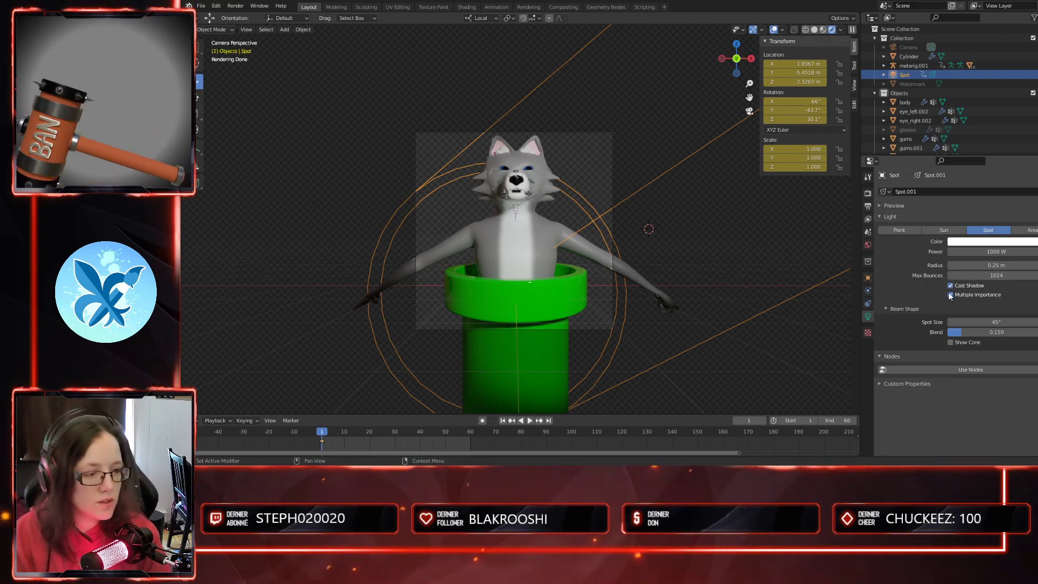
double_click(968, 265)
key("ctrl+a")
type("0.5")
key("Return")
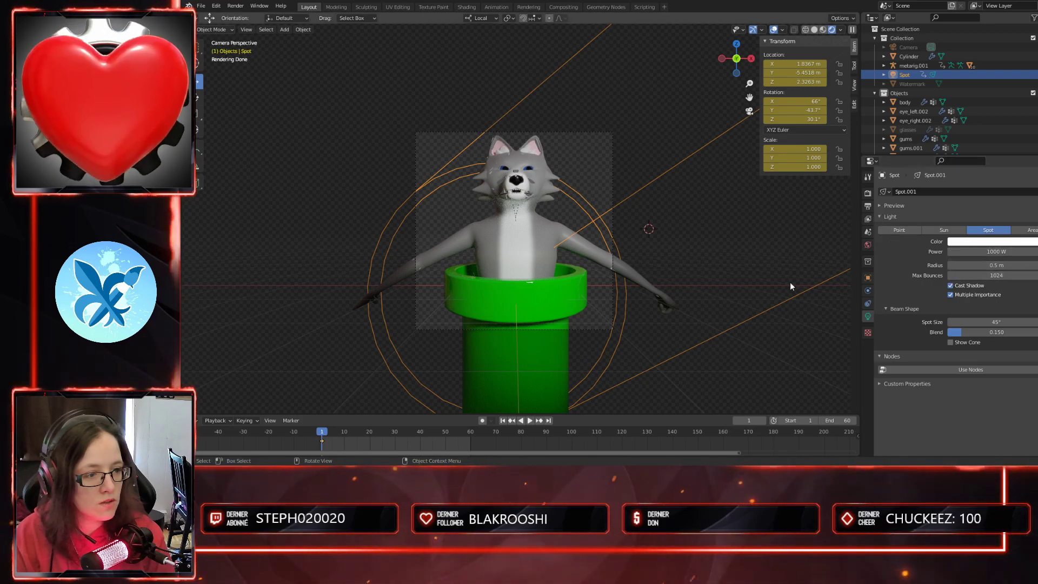
- Expand the spot light's animation data and delete its keyframes at frame 1
left_click(884, 75)
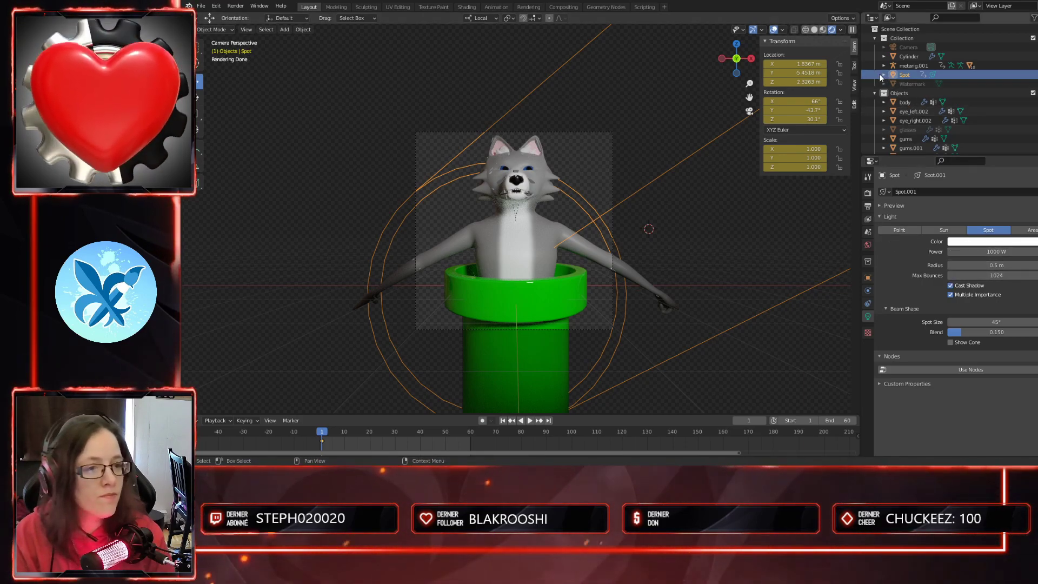
left_click(893, 83)
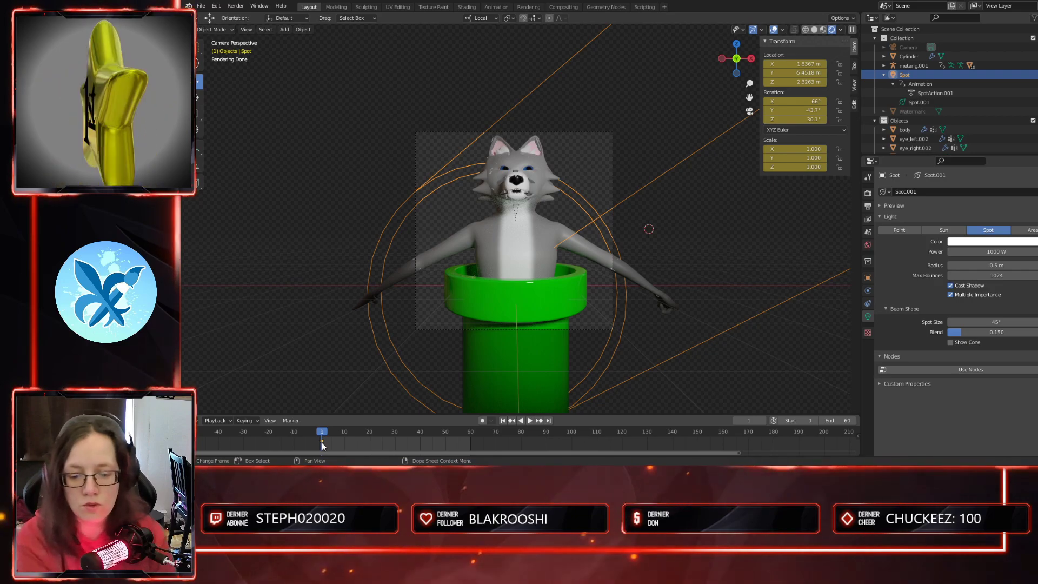
key("Delete")
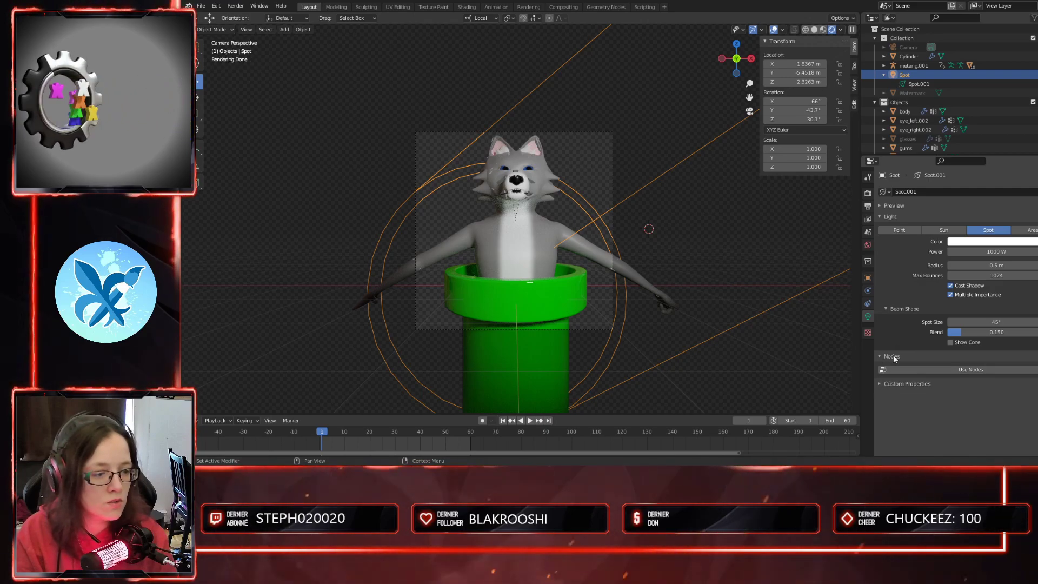
- Inspect the spot light's preview and its beam around the character, trying a radius change and undoing it
left_click(879, 206)
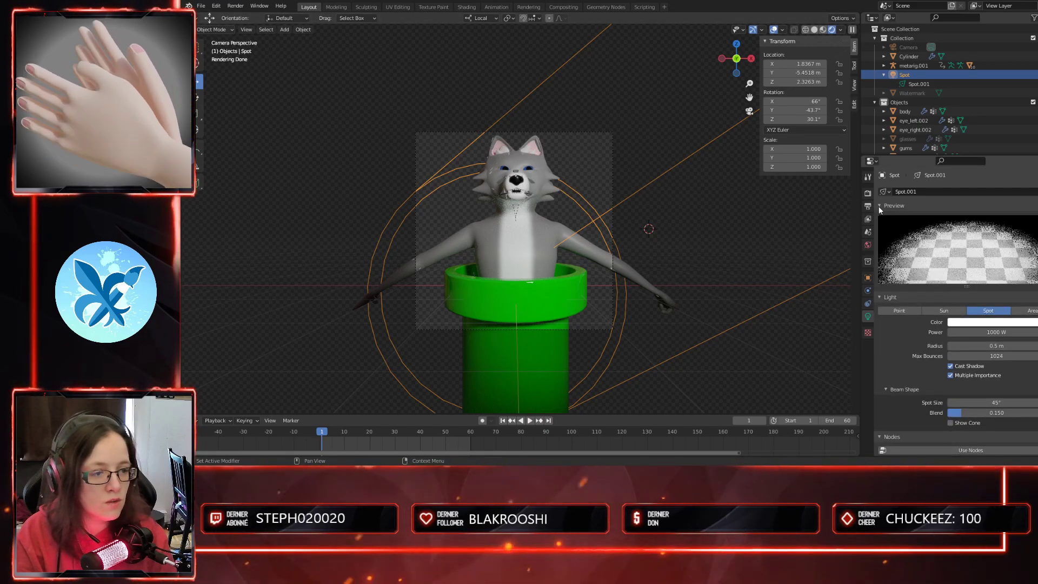
left_click(878, 206)
middle_click_drag(615, 294, 603, 298)
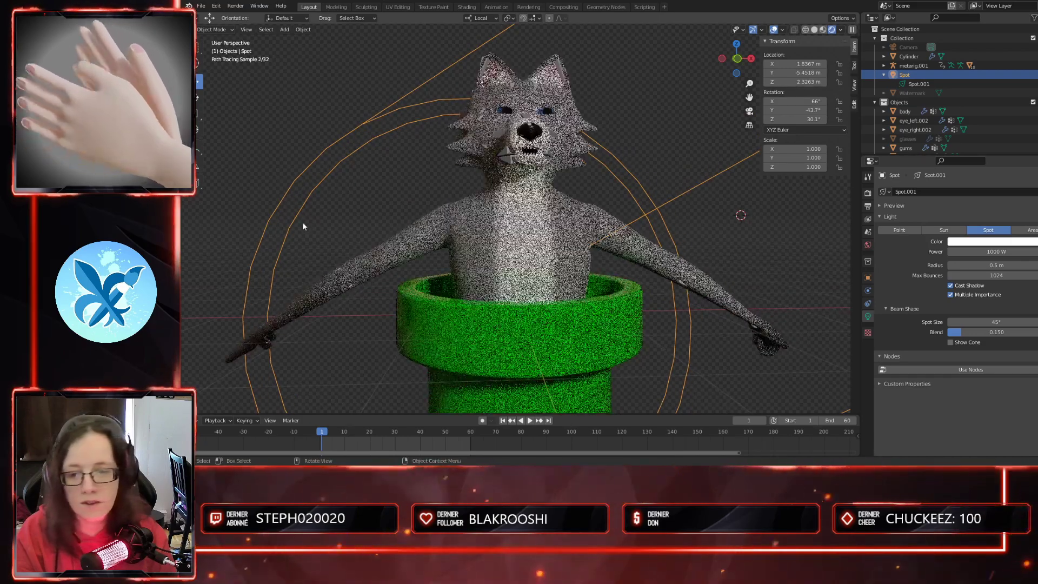
mouse_move(626, 237)
middle_mouse_down()
mouse_move(612, 232)
mouse_move(636, 230)
middle_mouse_up()
left_click(918, 85)
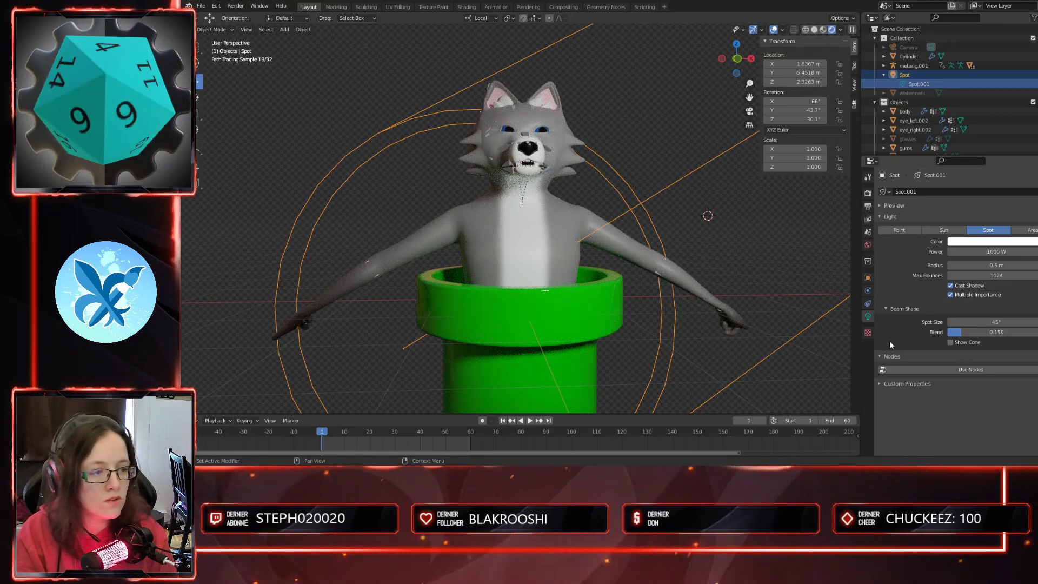
scroll(599, 318, "down", 6)
mouse_move(664, 293)
middle_mouse_down()
mouse_move(631, 300)
mouse_move(667, 296)
middle_mouse_up()
mouse_move(995, 265)
left_mouse_down()
mouse_move(1033, 266)
mouse_move(979, 263)
left_mouse_up()
key("ctrl+z")
- Try a spot size of 70° with a blend of about 0.402 and check the lighting through the camera
middle_click_drag(768, 276, 653, 301)
scroll(622, 286, "up", 2)
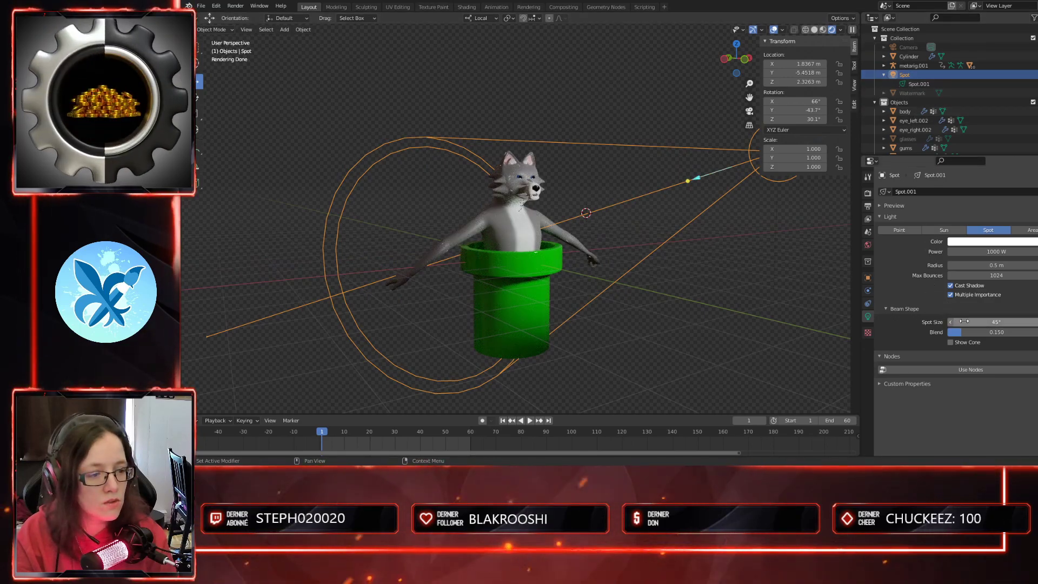
mouse_move(973, 321)
left_mouse_down()
mouse_move(1003, 332)
mouse_move(992, 323)
left_mouse_up()
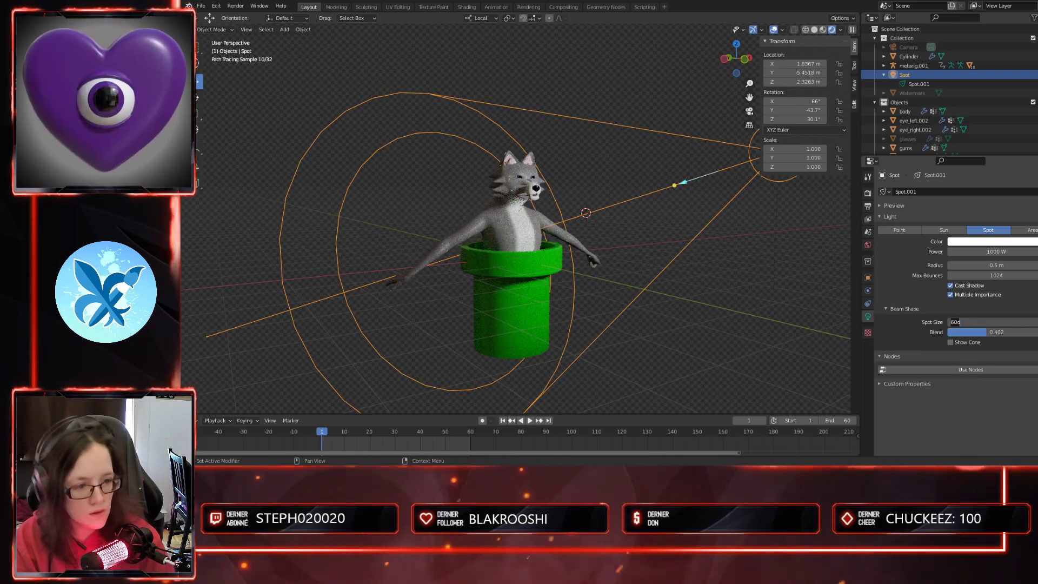
type("70")
key("Return")
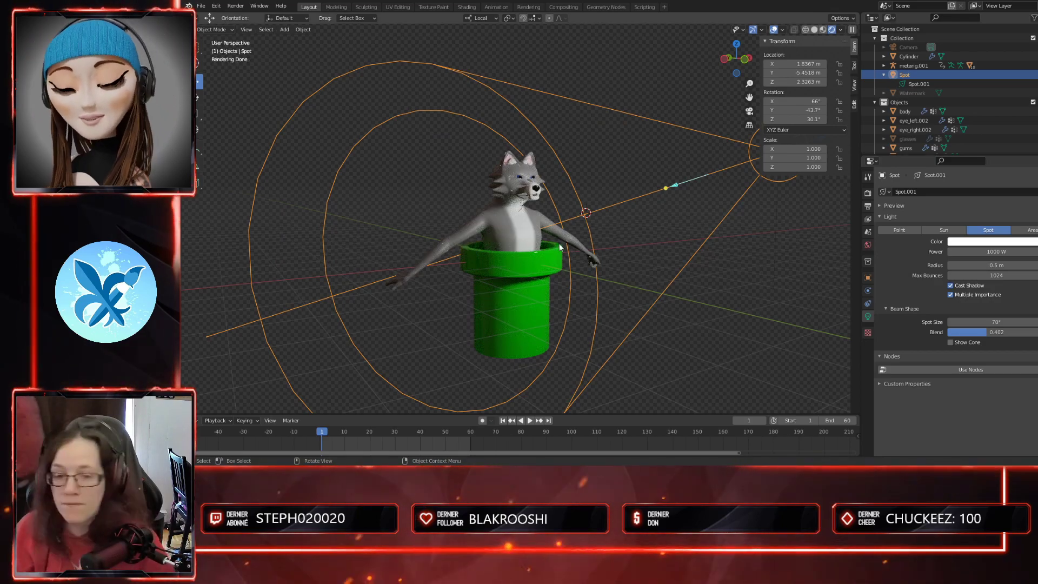
key("KP_0")
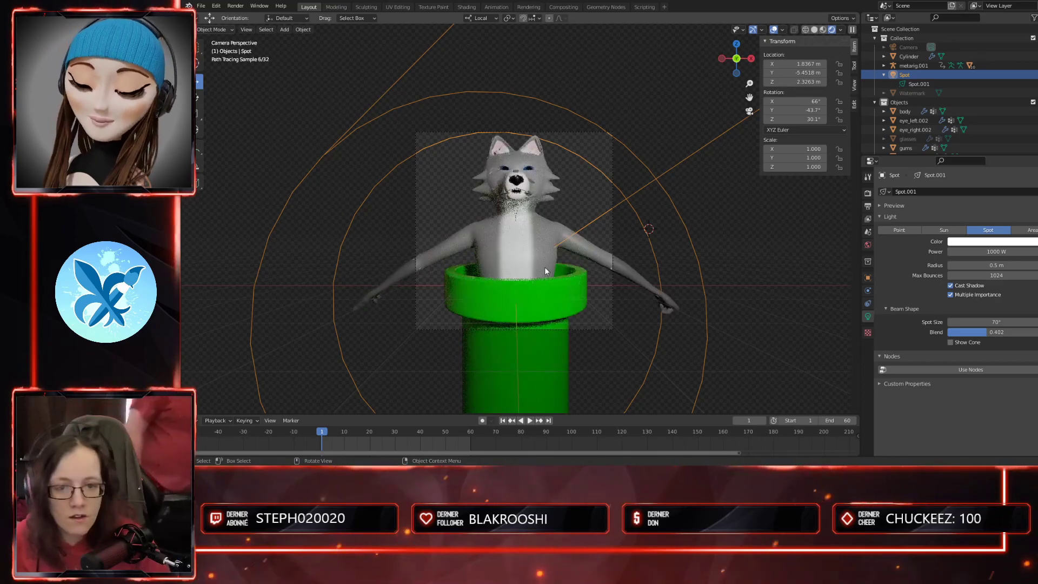
left_click(742, 289)
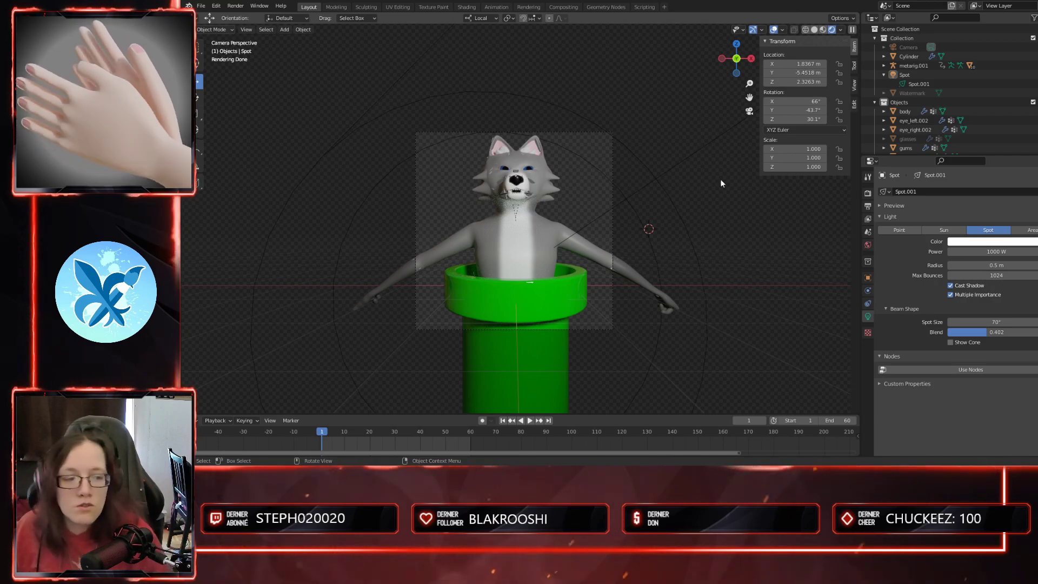
- Set the spot light's beam size to 50° and its blend to 0.4
left_click(991, 323)
type("60")
key("Return")
left_click(1002, 321)
type("50")
key("Return")
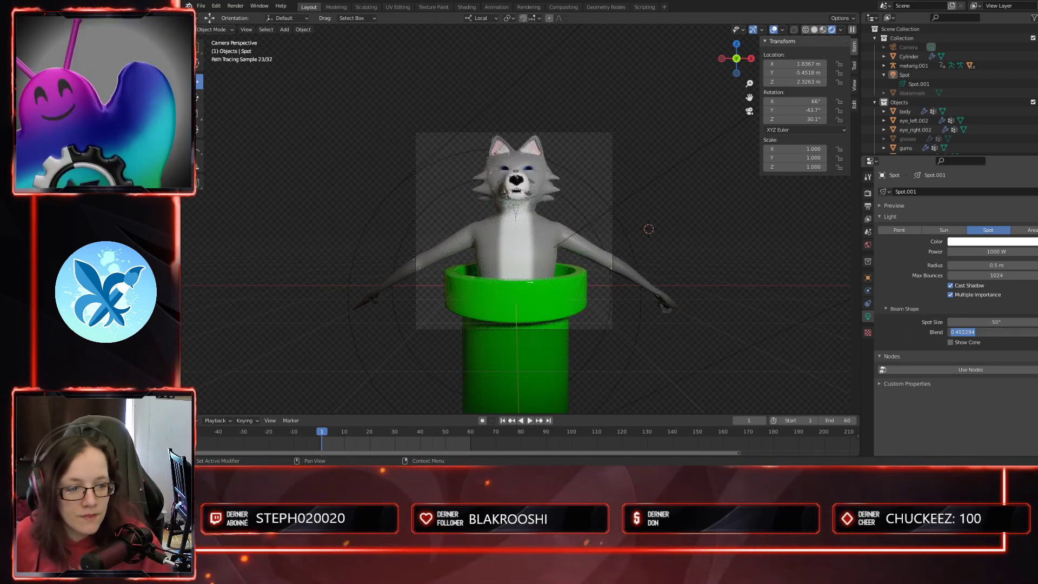
type("0.4")
key("Return")
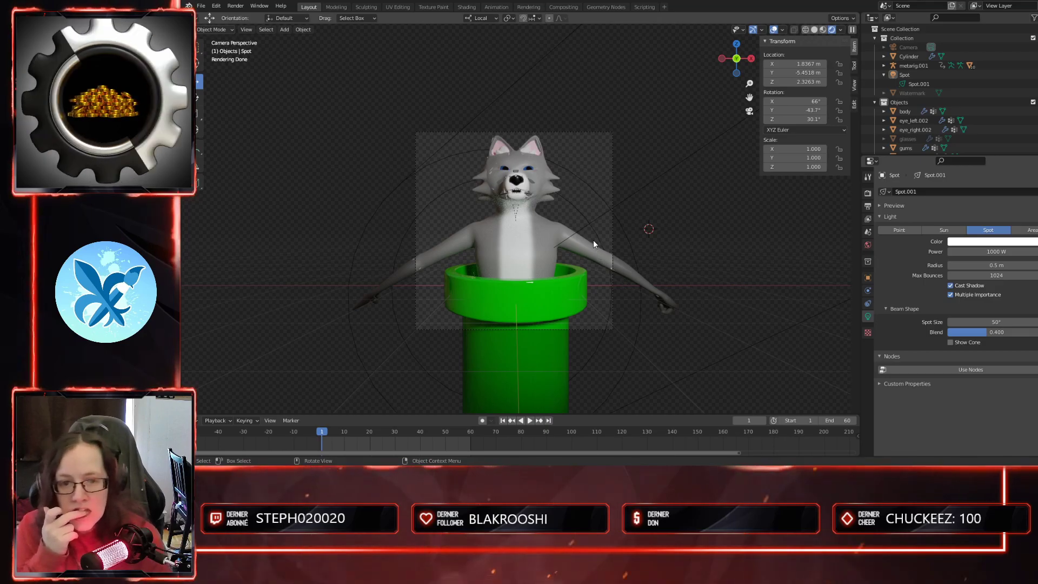
- Switch the viewport to solid shading and hide the spot light
middle_click_drag(641, 263, 601, 291)
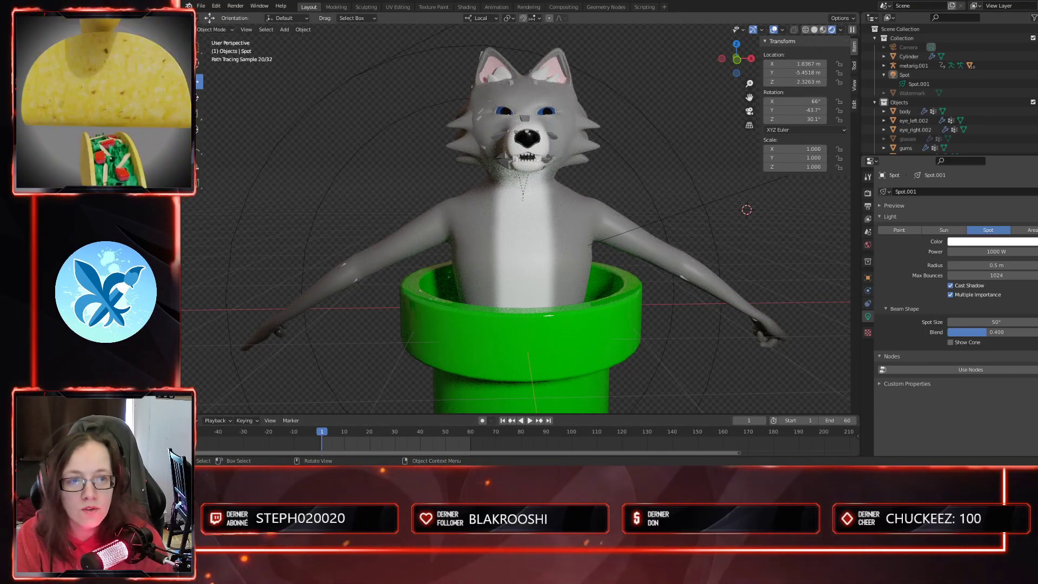
left_click(678, 328)
scroll(683, 314, "down", 3)
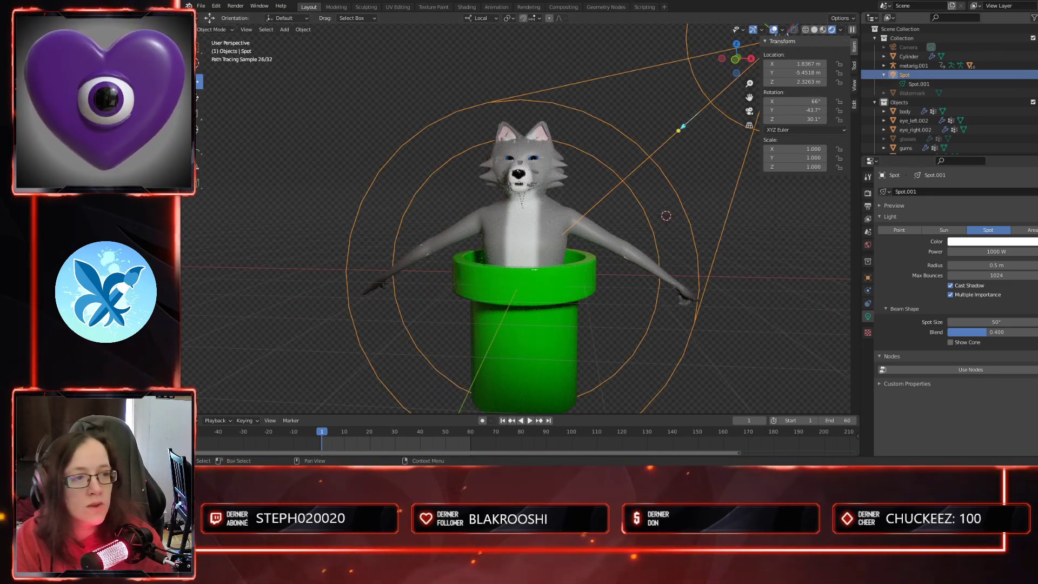
left_click(1037, 75)
left_click(1037, 75)
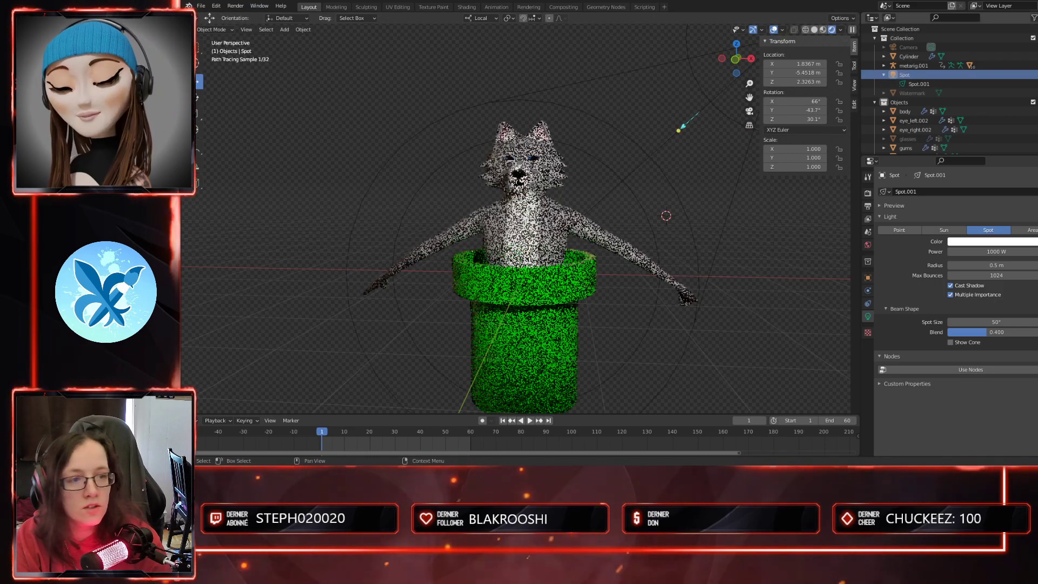
left_click(815, 30)
left_click(1037, 75)
middle_click_drag(655, 209, 668, 214)
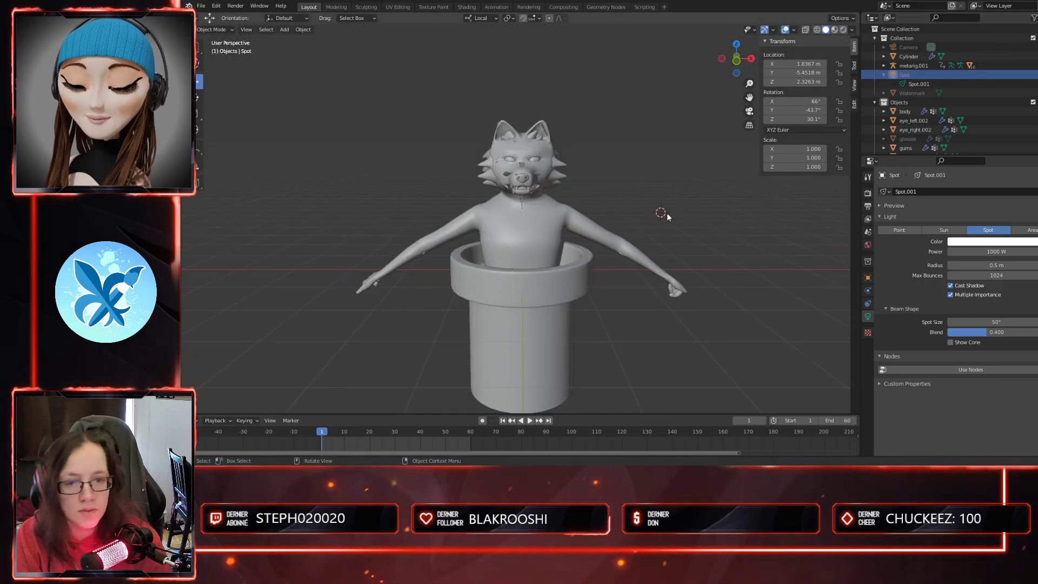
- Put the character's metarig.001 armature in Pose Mode, with auto keying and X-axis mirroring enabled
left_click(562, 214)
left_click(520, 164)
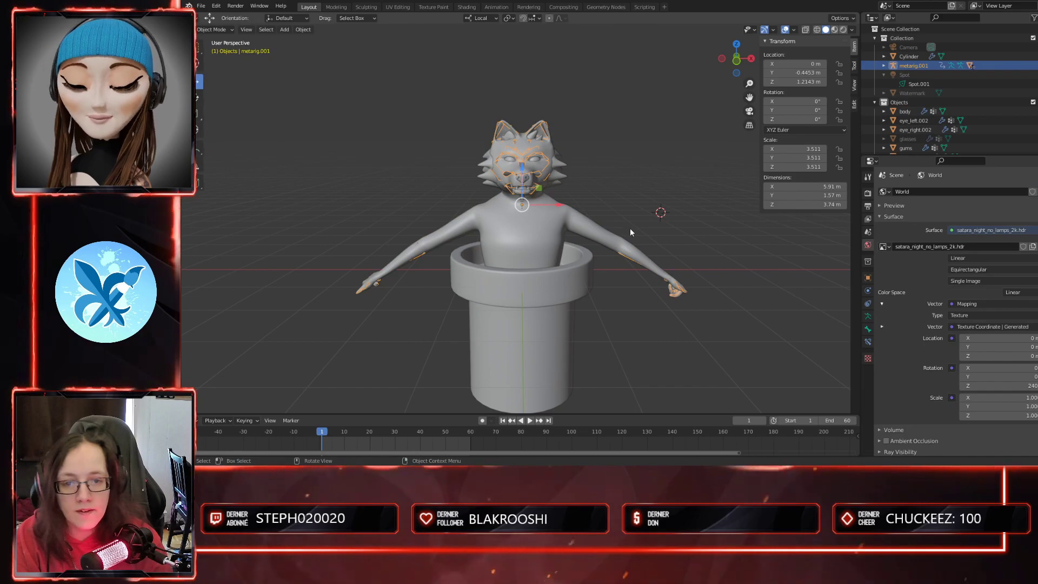
middle_click_drag(628, 252, 626, 280, "shift")
scroll(626, 280, "up", 2)
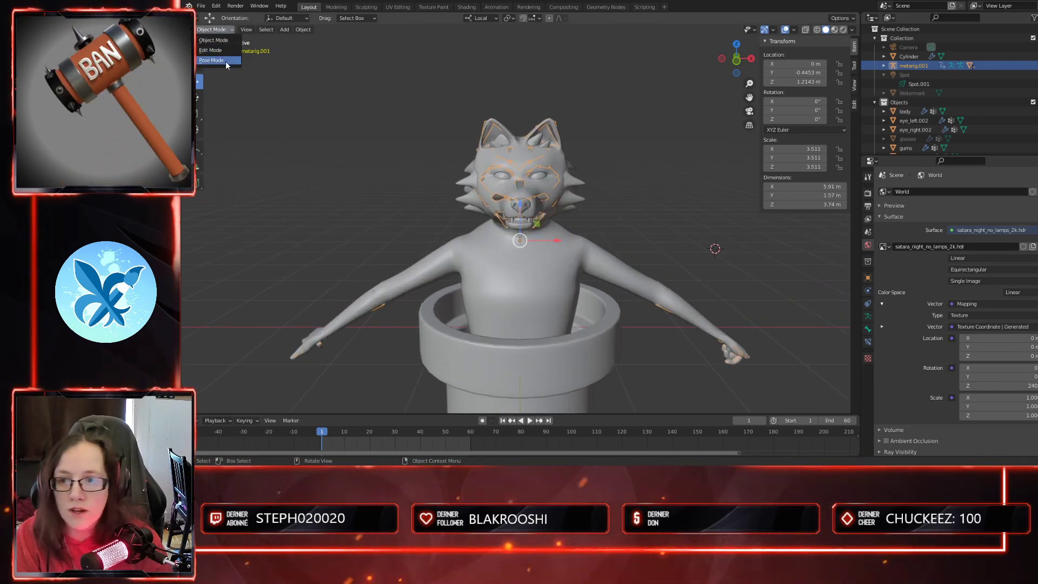
key("ctrl+Tab")
middle_click_drag(613, 328, 599, 323)
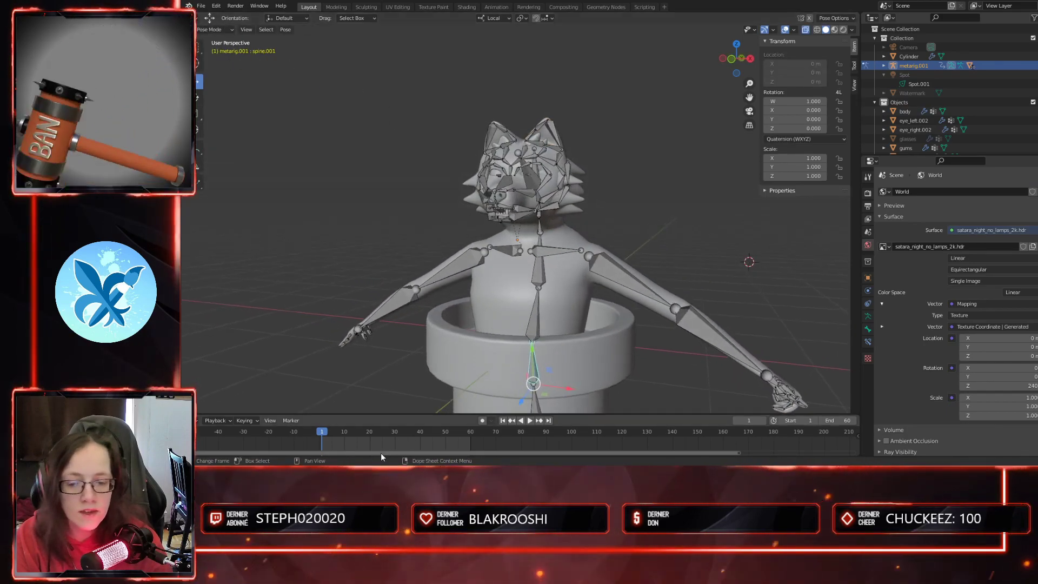
left_click(483, 421)
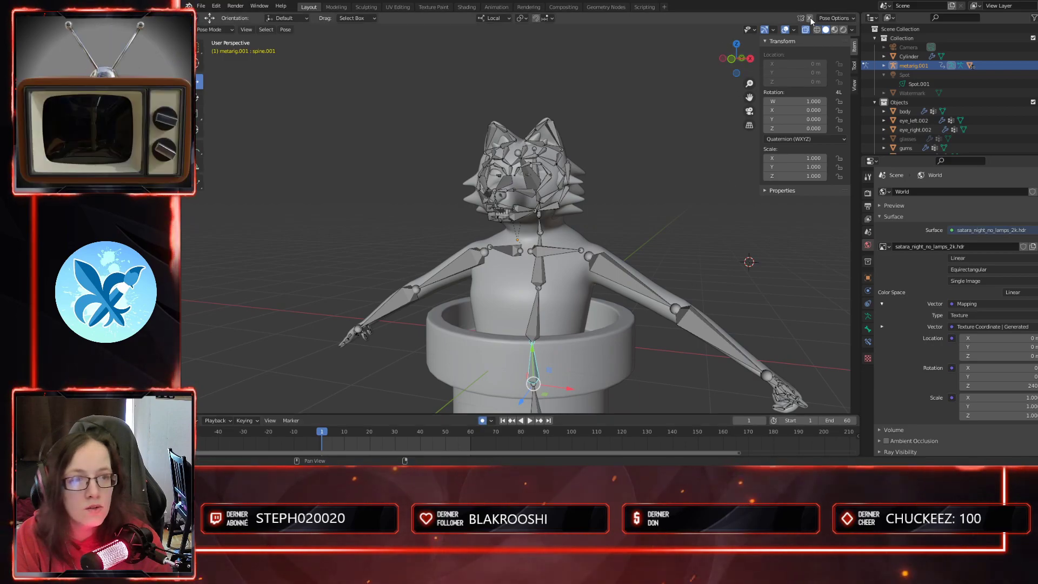
middle_click_drag(645, 301, 625, 278)
- Rotate the upper_arm.L bone by about -60.6° around local Z with mirroring, lowering both arms, and deselect it
left_click(588, 255)
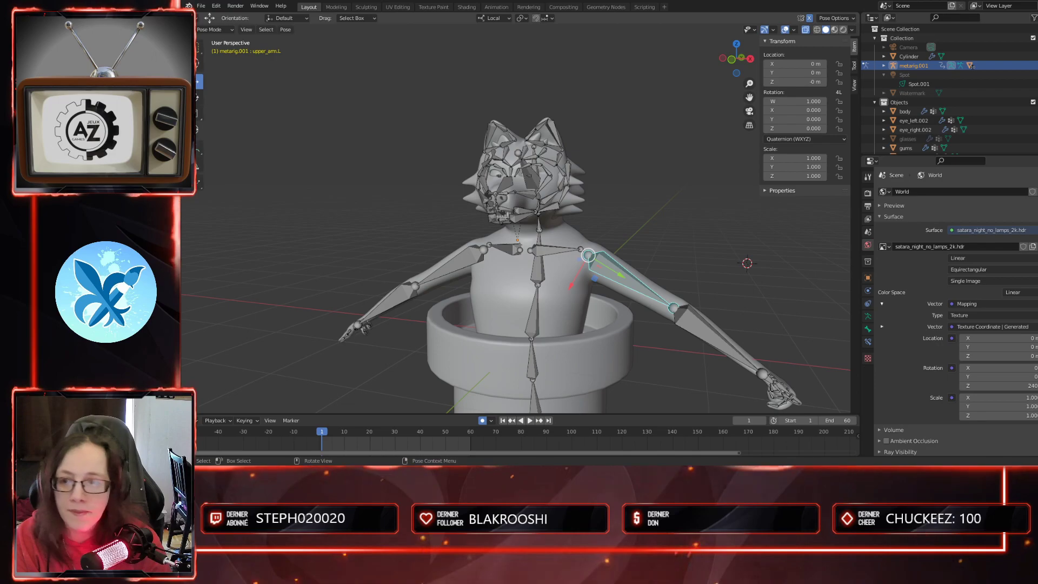
left_click(196, 98)
left_click_drag(621, 243, 623, 282)
mouse_move(641, 309)
middle_mouse_down()
mouse_move(665, 346)
mouse_move(651, 297)
mouse_move(647, 312)
middle_mouse_up()
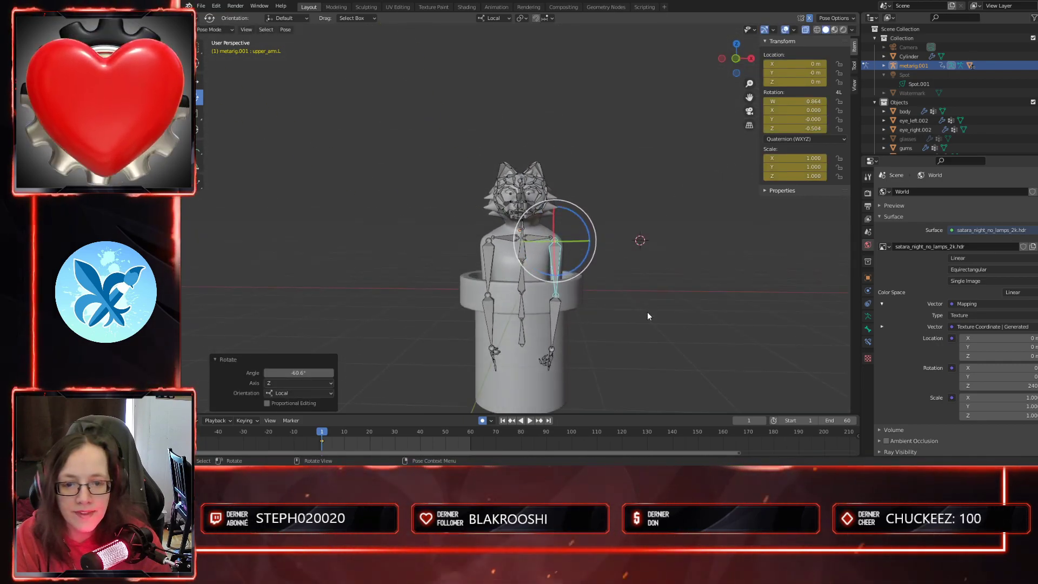
left_click(648, 311)
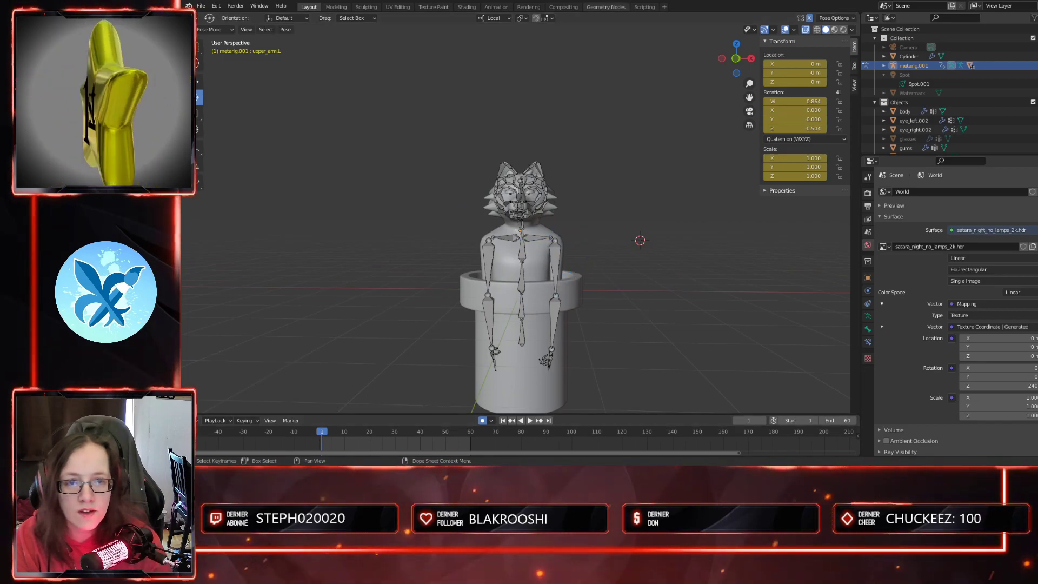
middle_click_drag(569, 242, 573, 269)
key("KP_1")
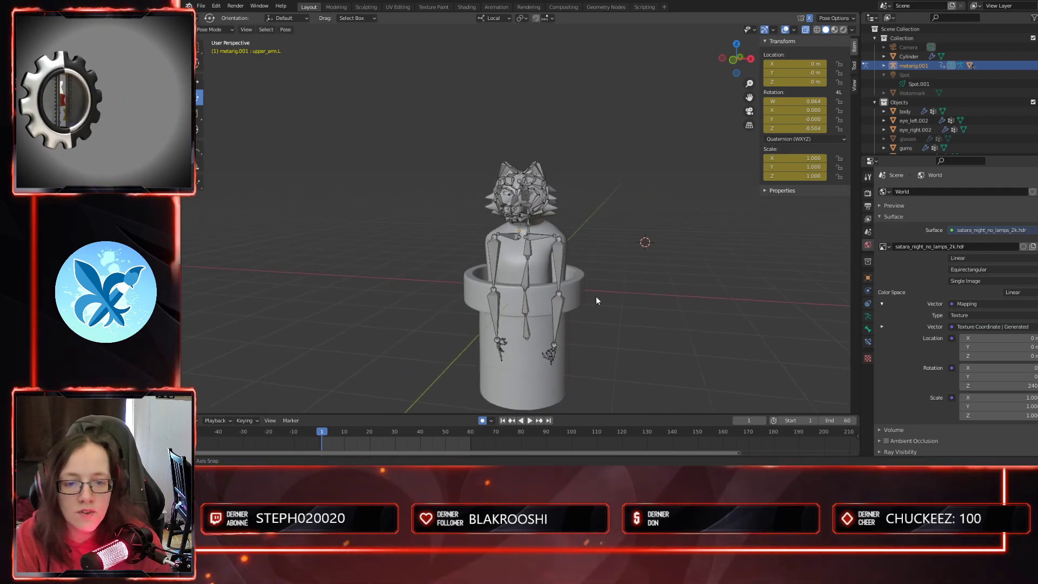
scroll(531, 294, "up", 2)
middle_click_drag(617, 295, 533, 211)
left_click(520, 255)
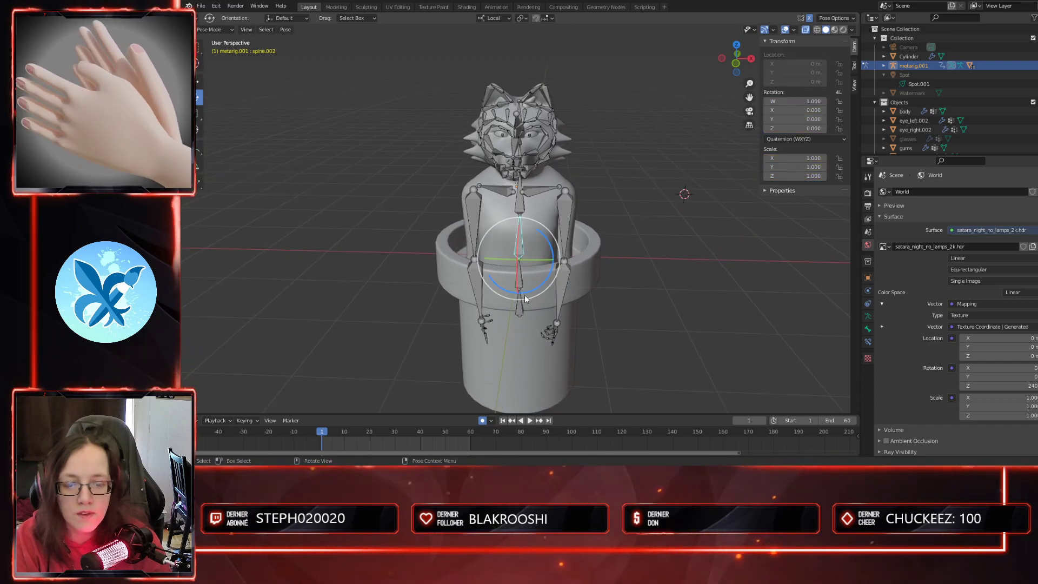
left_click(520, 312)
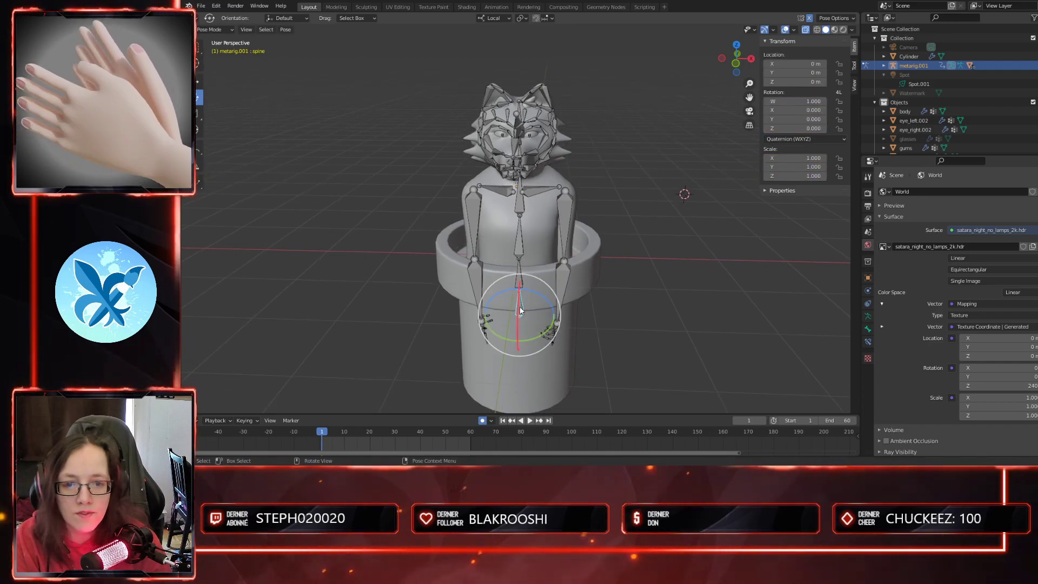
key("Tab")
key("Tab")
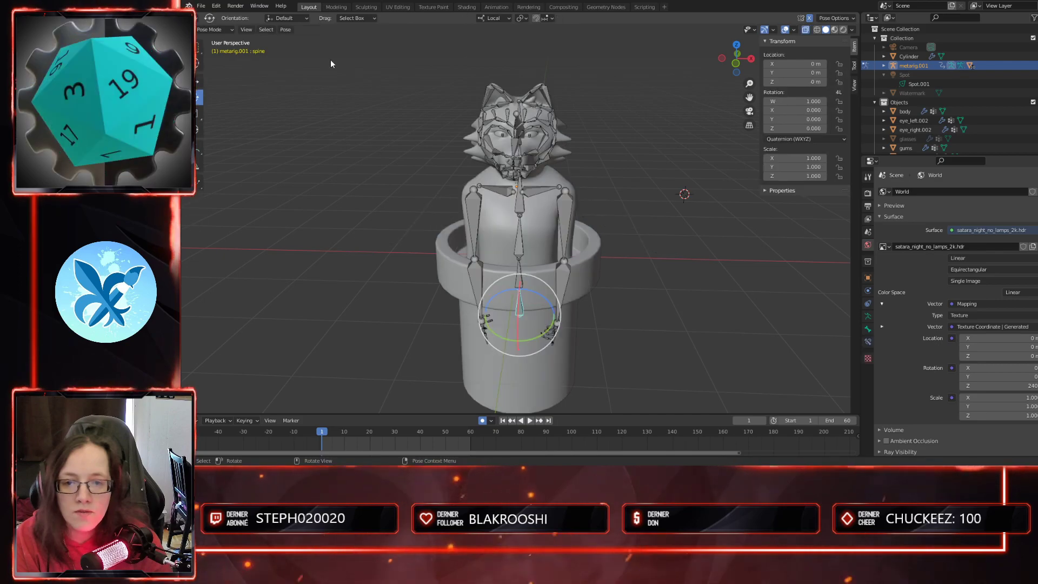
- Put the metarig.001 armature in Object Mode and move it about 2.32 m down along Z into the pipe at frame 1
left_click(225, 40)
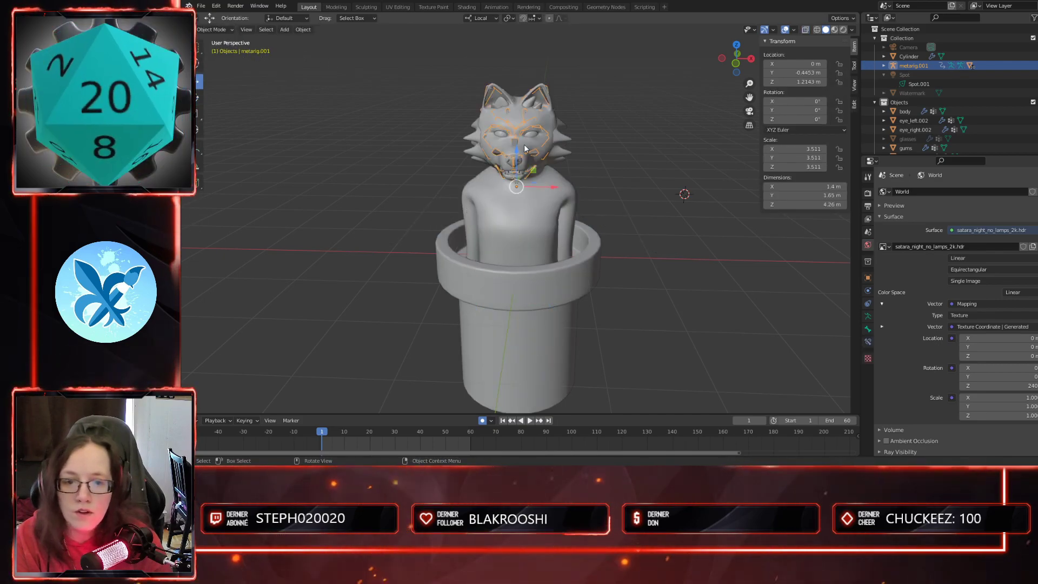
key("g")
key("z")
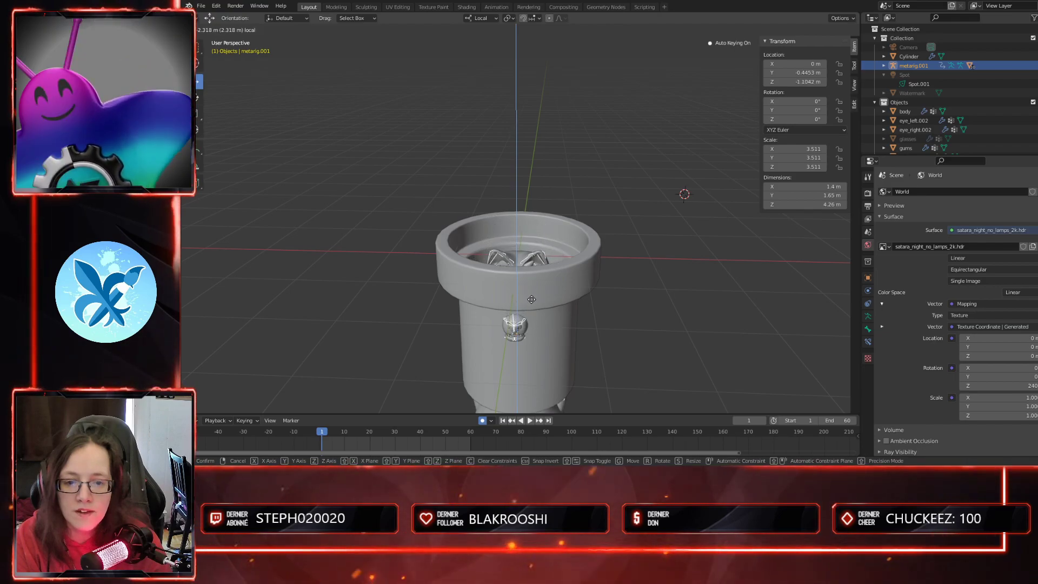
left_click(577, 307)
- In camera view, lower the armature by about 0.24 m more along Z so the ears sink below the pipe's rim
key("KP_0")
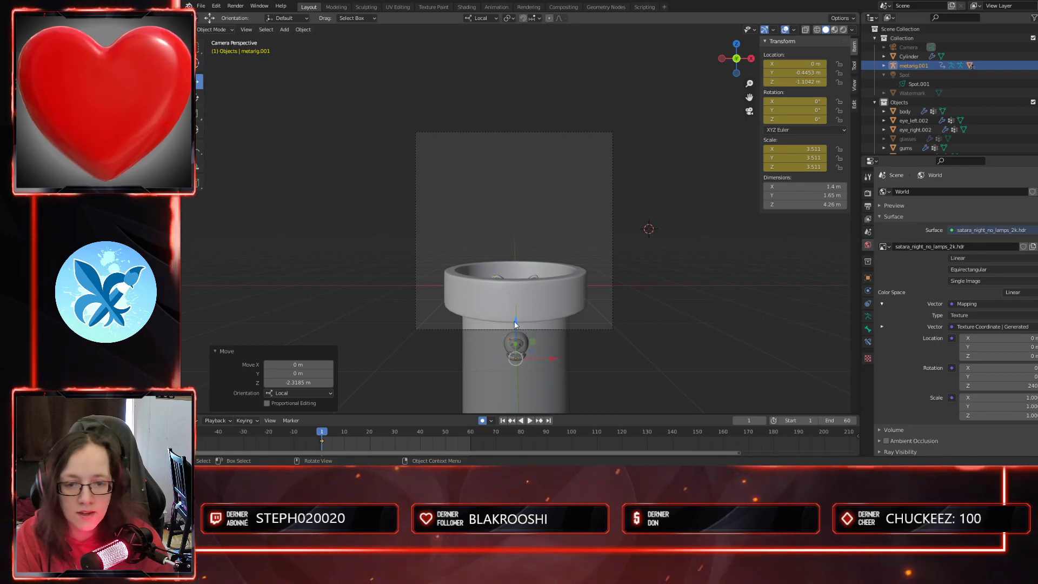
key("g")
key("z")
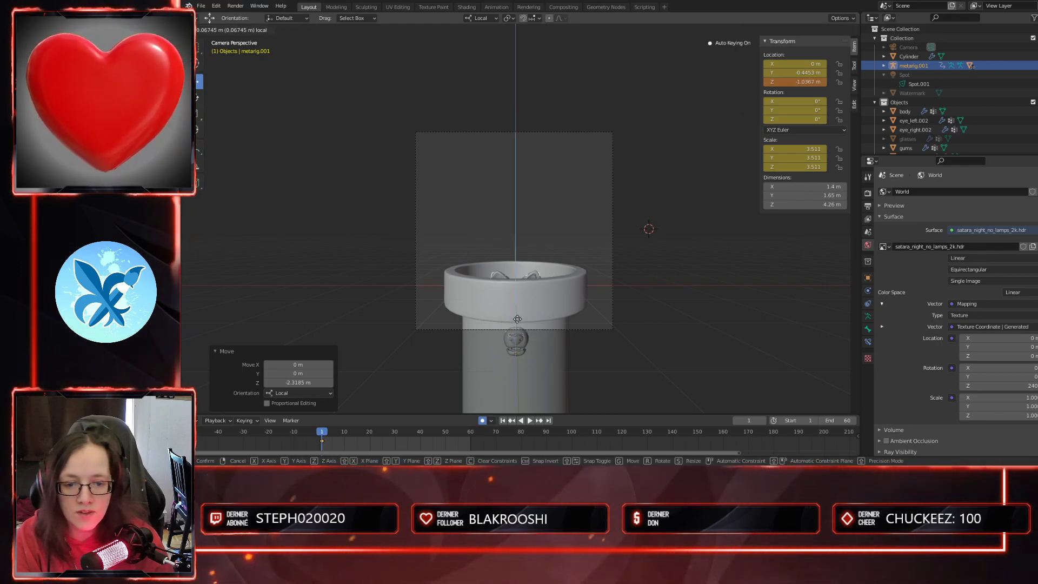
left_click(528, 342)
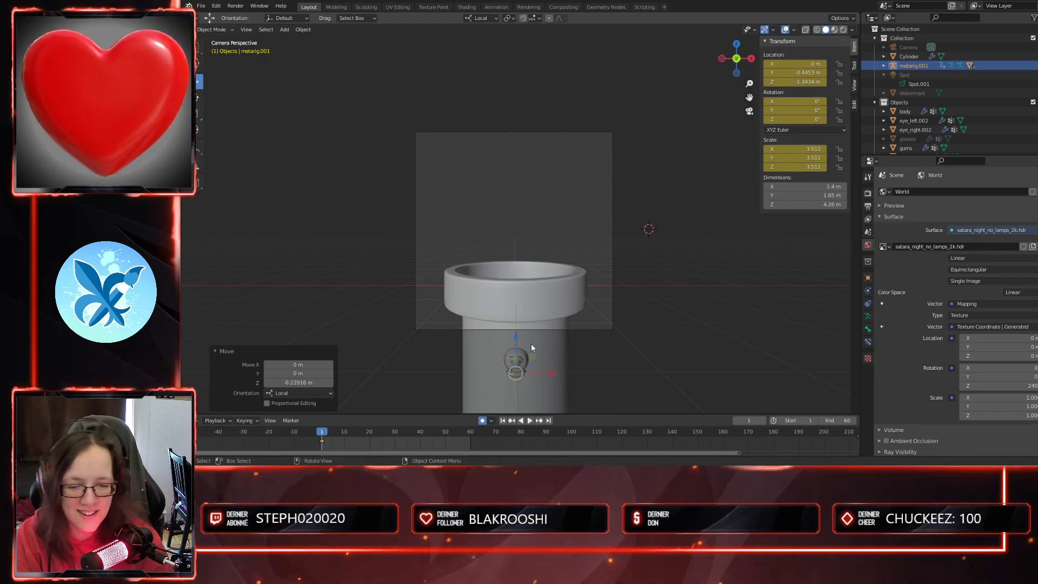
mouse_move(612, 323)
middle_mouse_down()
mouse_move(630, 317)
mouse_move(625, 324)
middle_mouse_up()
key("KP_0")
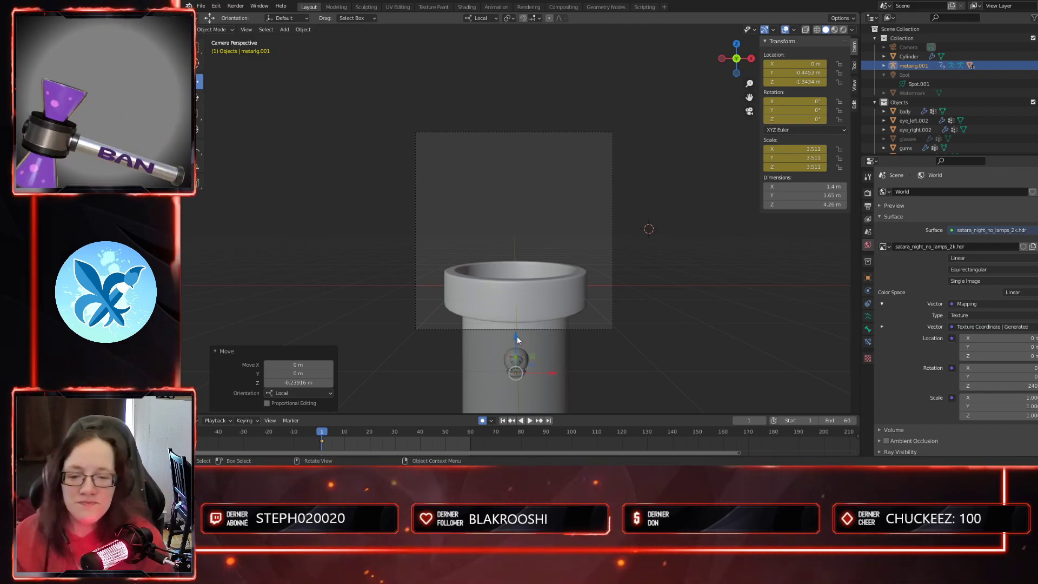
- At frame 15, raise the armature by about 2.42 m along Z so the character rises out of the pipe
key("space")
left_click_drag(360, 436, 358, 436)
left_click_drag(515, 334, 517, 188)
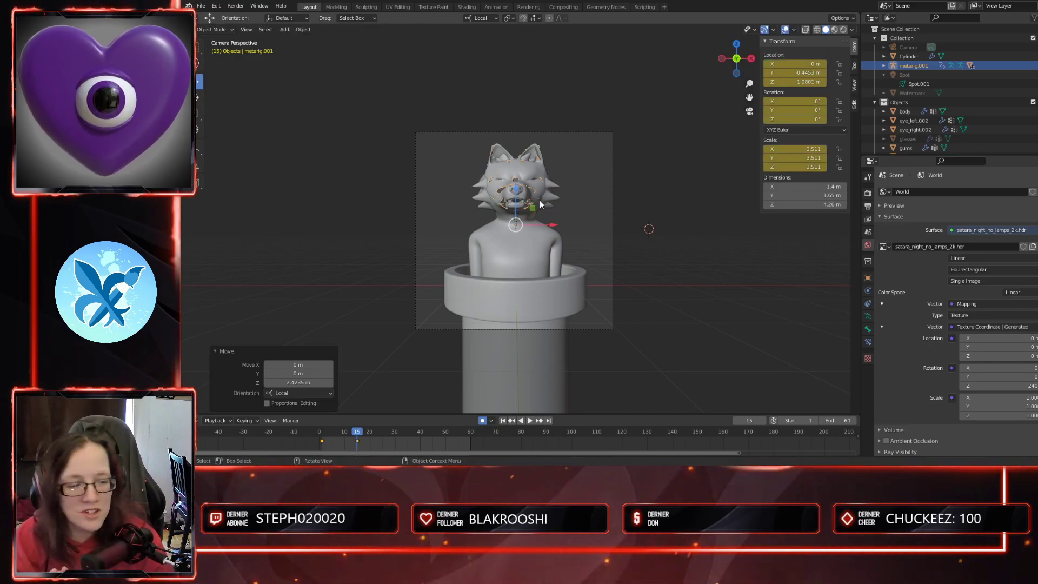
- Keyframe the armature about 0.007 m lower at frame 45, and about 2.45 m lower, back inside the pipe, at frame 60
left_click_drag(427, 434, 433, 435)
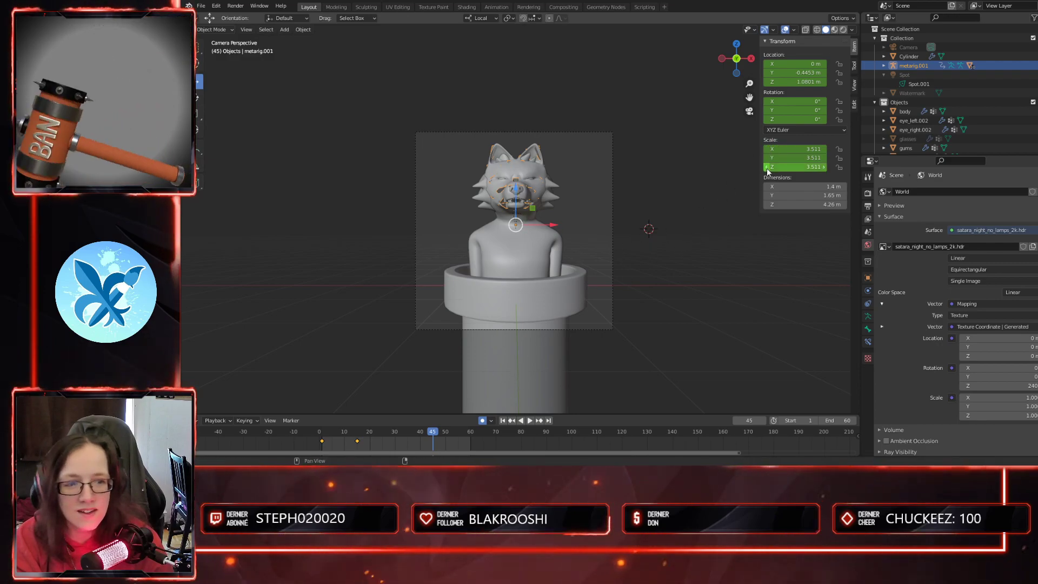
left_click_drag(516, 191, 518, 193)
left_click(471, 431)
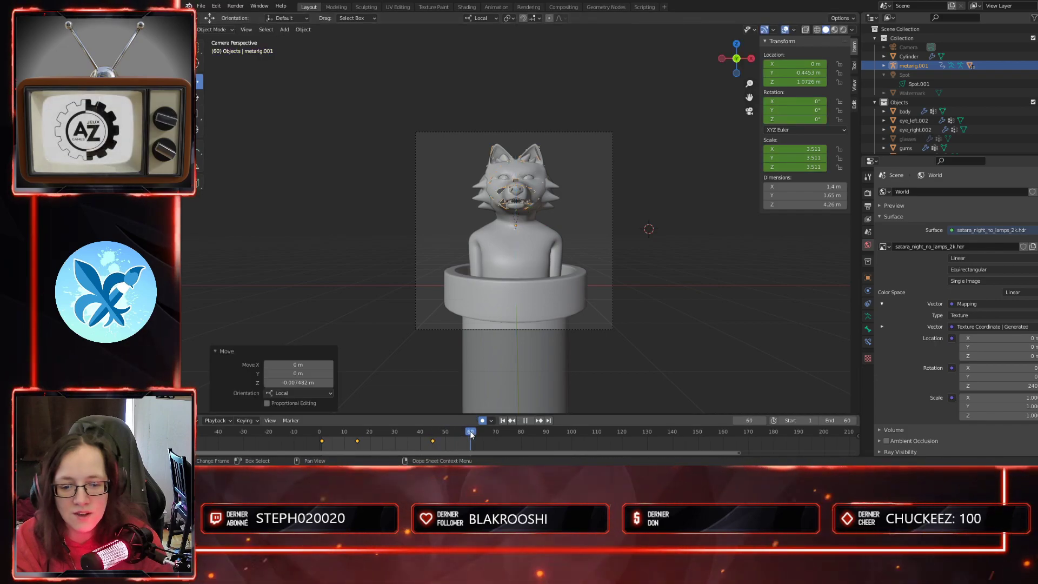
left_click_drag(521, 194, 525, 351)
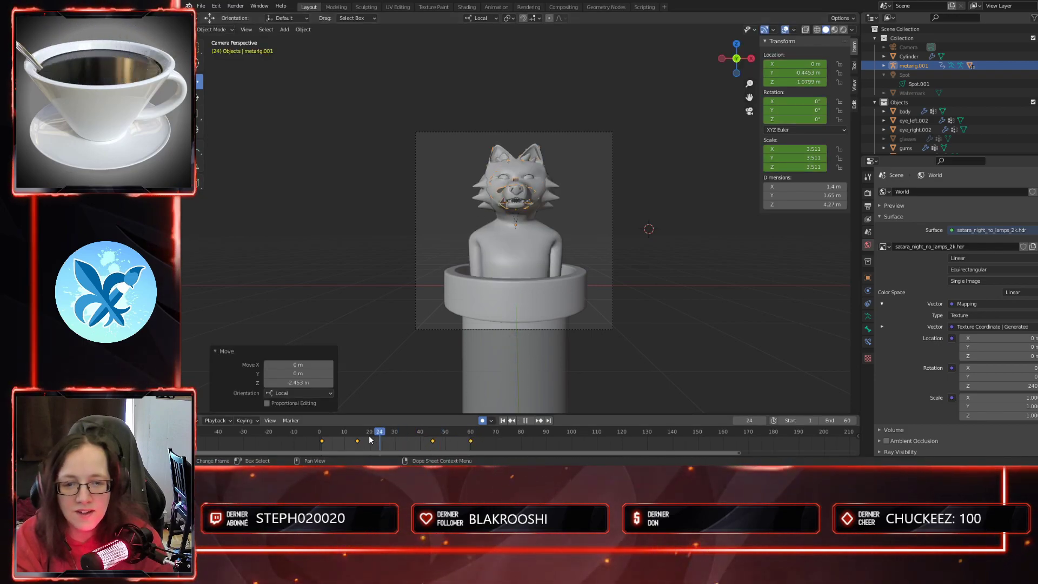
- Play the animation from the start and scrub its first frames to check the character's rise out of the pipe
key("space")
left_click(321, 437)
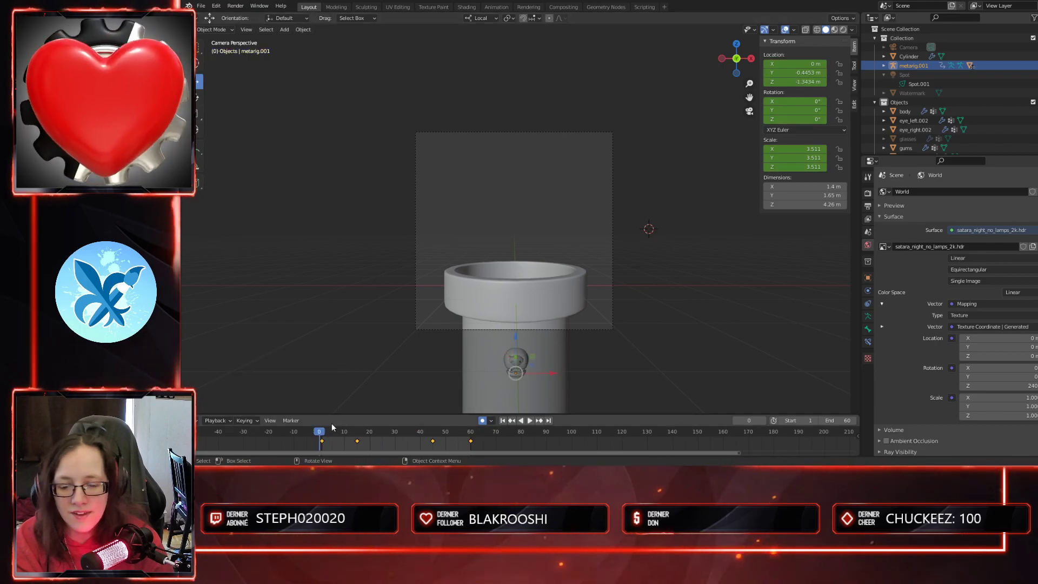
key("space")
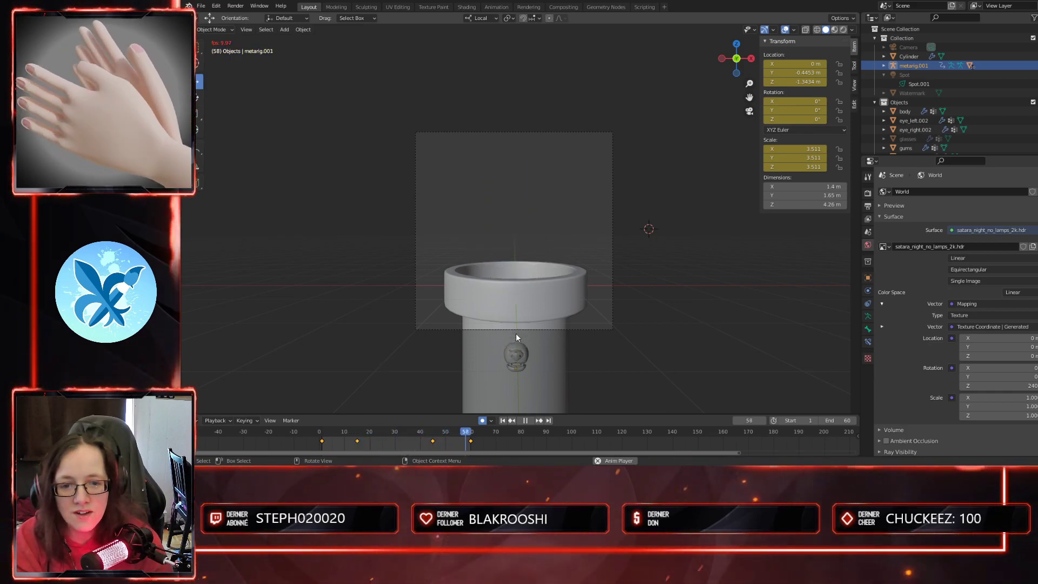
key("space")
left_click_drag(338, 433, 333, 433)
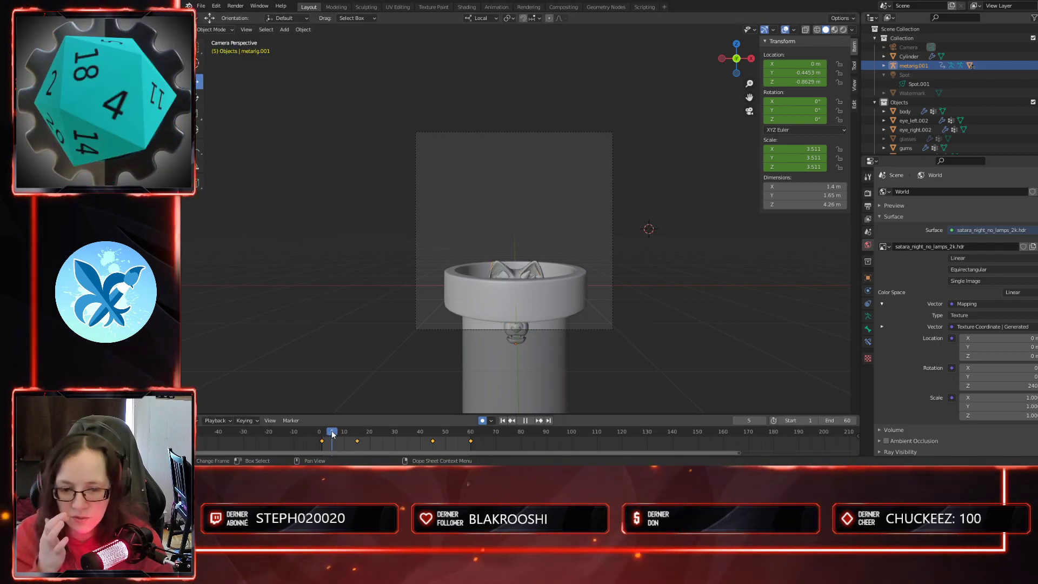
left_click_drag(335, 435, 326, 434)
key("space")
- At frame 17, put the armature in Pose Mode, try rotating a snout bone around X, and undo the rotation
middle_click_drag(478, 276, 570, 291)
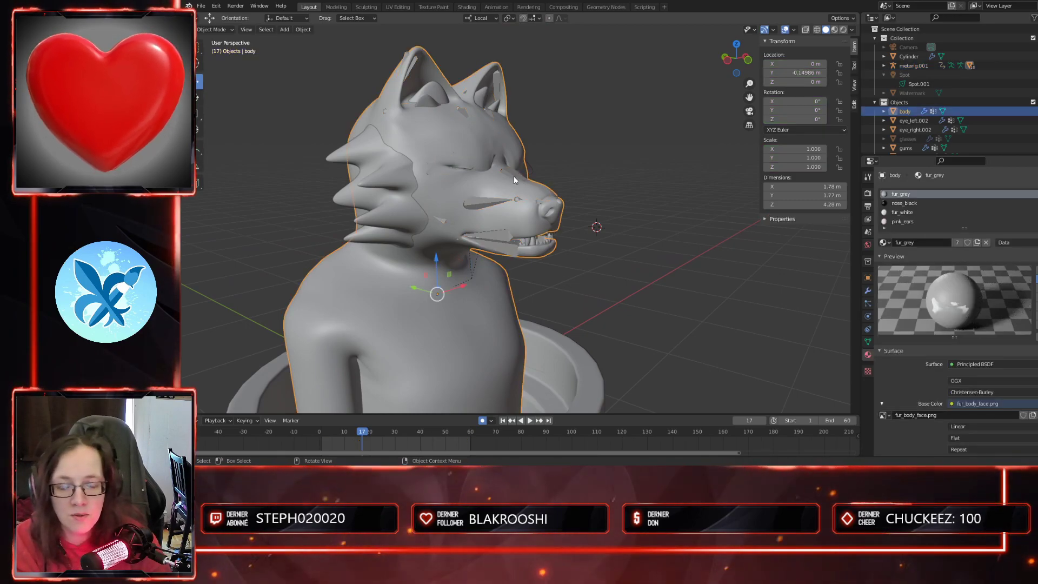
left_click(223, 30)
left_click(230, 60)
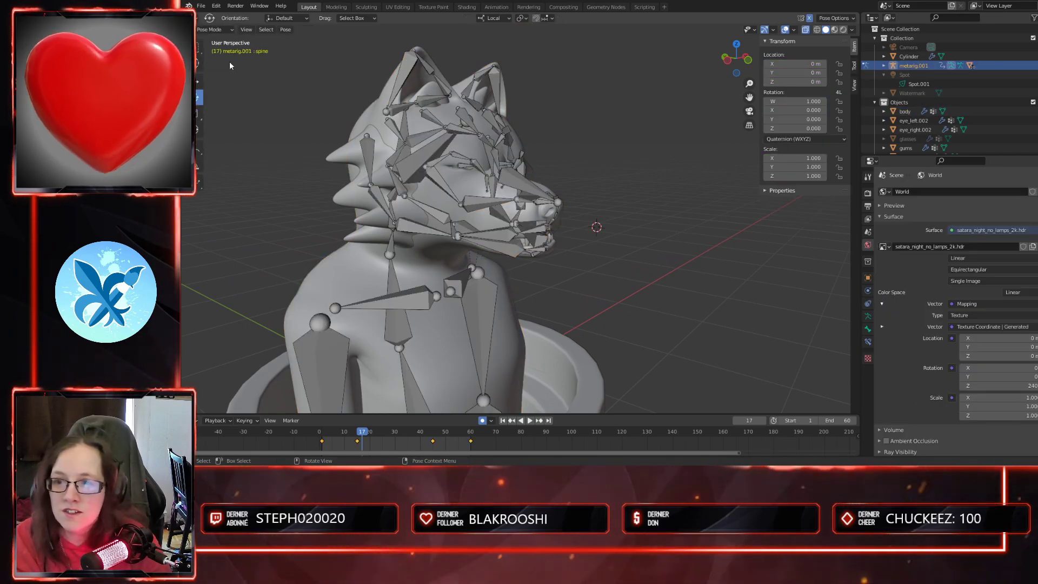
left_click(526, 192)
middle_click_drag(616, 245, 605, 243)
key("r")
key("x")
left_click_drag(531, 187, 531, 190)
key("ctrl+z")
- Try rotating a box-selected group of snout bones around X, undo it, and return the armature to Object Mode
middle_click_drag(632, 252, 659, 232)
left_click_drag(640, 159, 544, 249)
middle_click_drag(544, 249, 578, 273)
key("r")
key("x")
left_click(656, 249)
key("ctrl+z")
key("KP_0")
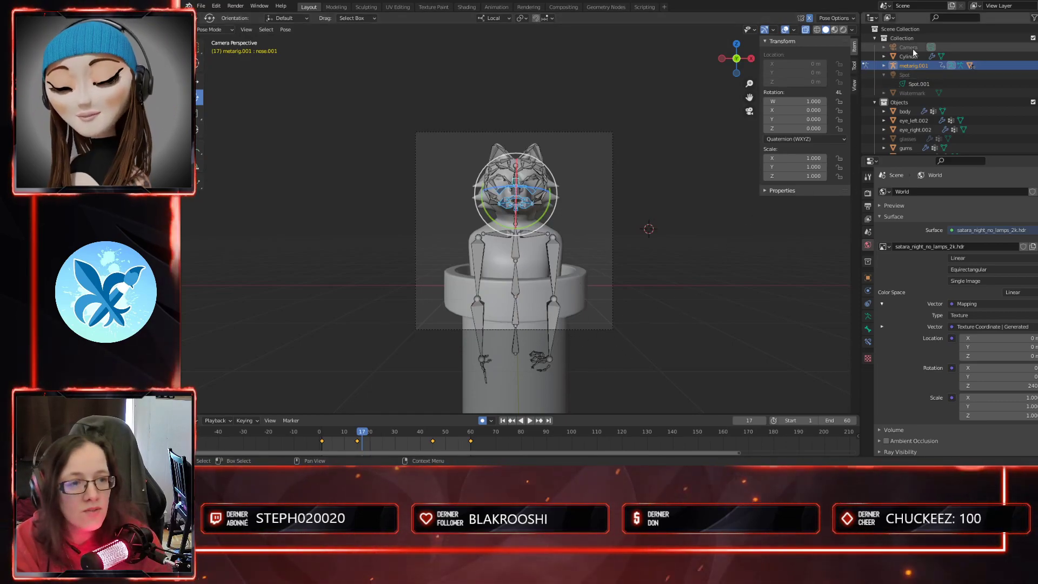
left_click(228, 41)
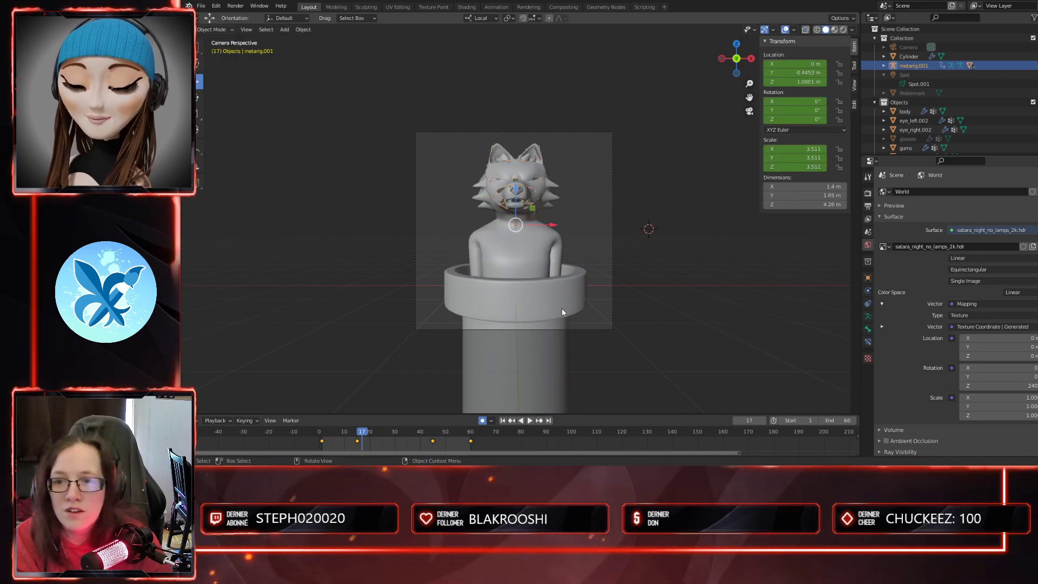
- Lock the camera to the view and slightly adjust its angle on the character
middle_click_drag(687, 315, 684, 328, "shift")
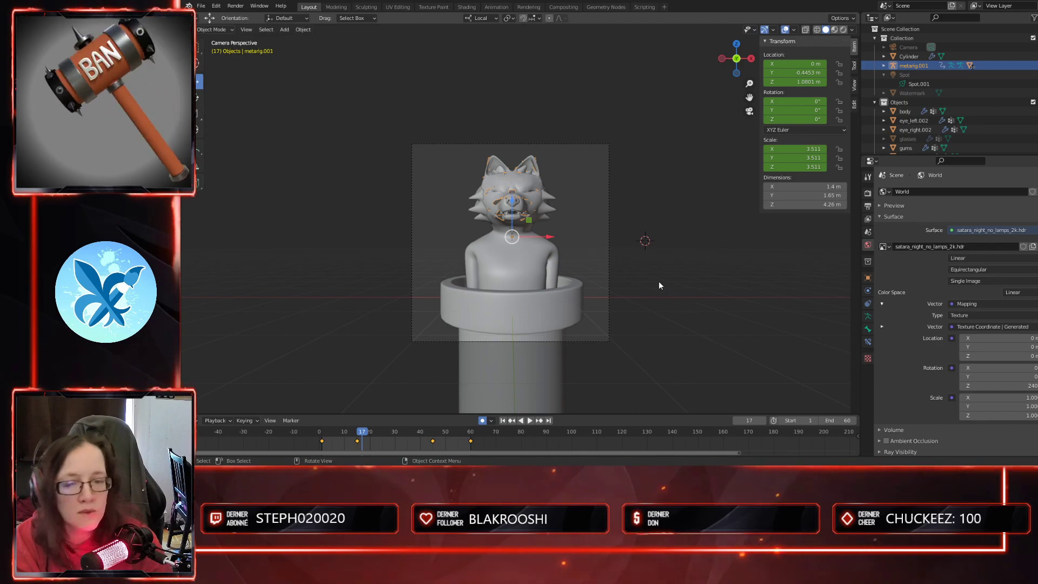
middle_click_drag(658, 281, 661, 294)
key("KP_0")
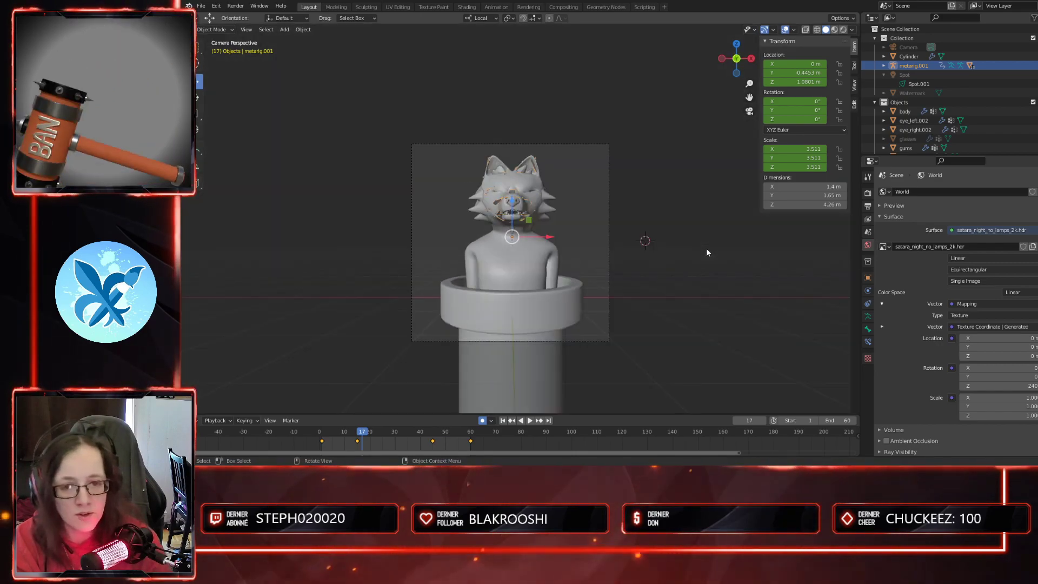
left_click(854, 84)
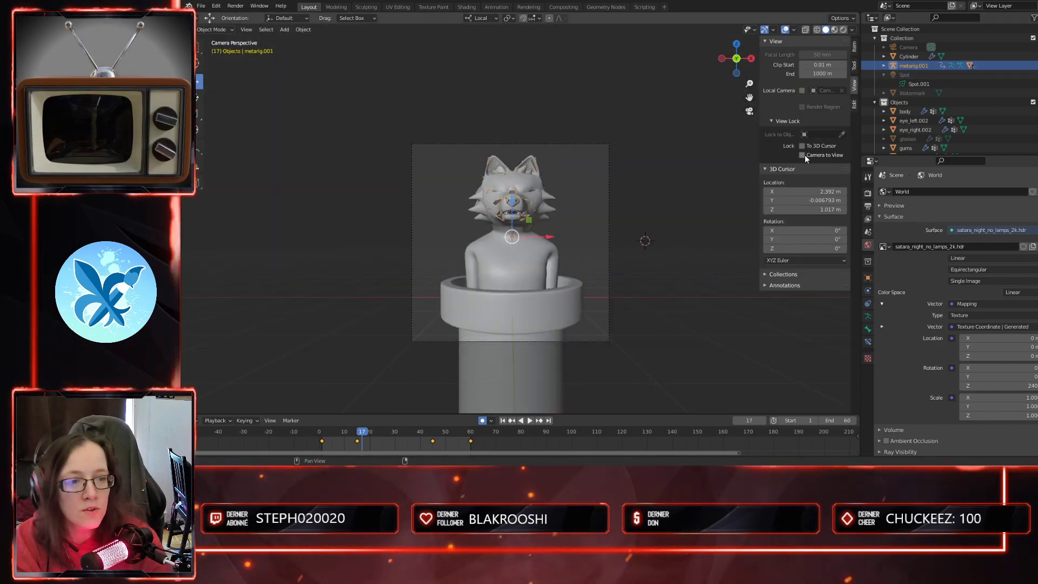
mouse_move(631, 179)
middle_mouse_down()
mouse_move(633, 197)
mouse_move(644, 204)
mouse_move(644, 193)
mouse_move(645, 204)
mouse_move(644, 195)
middle_mouse_up()
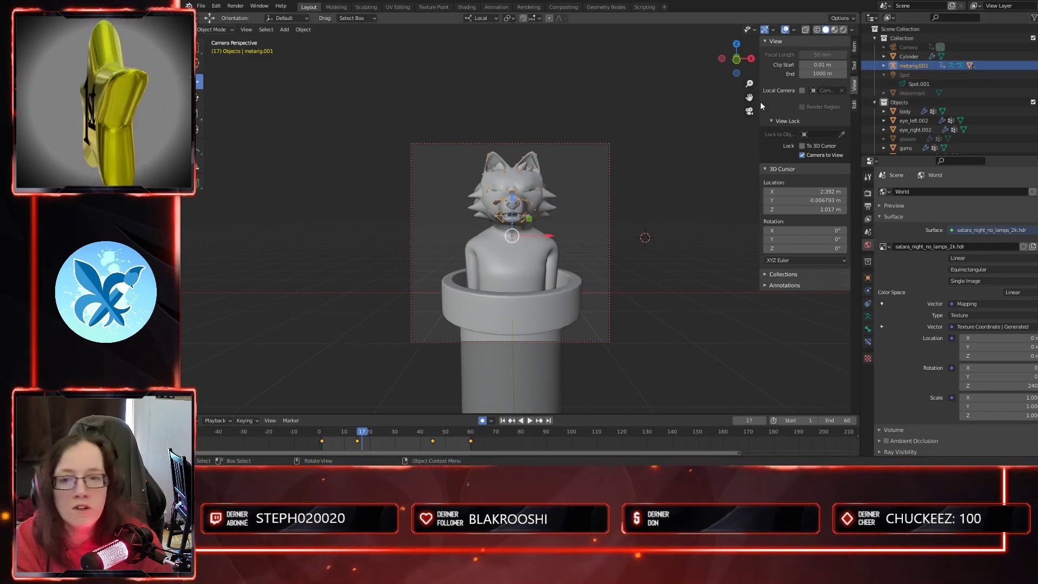
- Select the camera, disable auto keying, and clear the keyframes on the camera's location and rotation
left_click(909, 48)
left_click(854, 47)
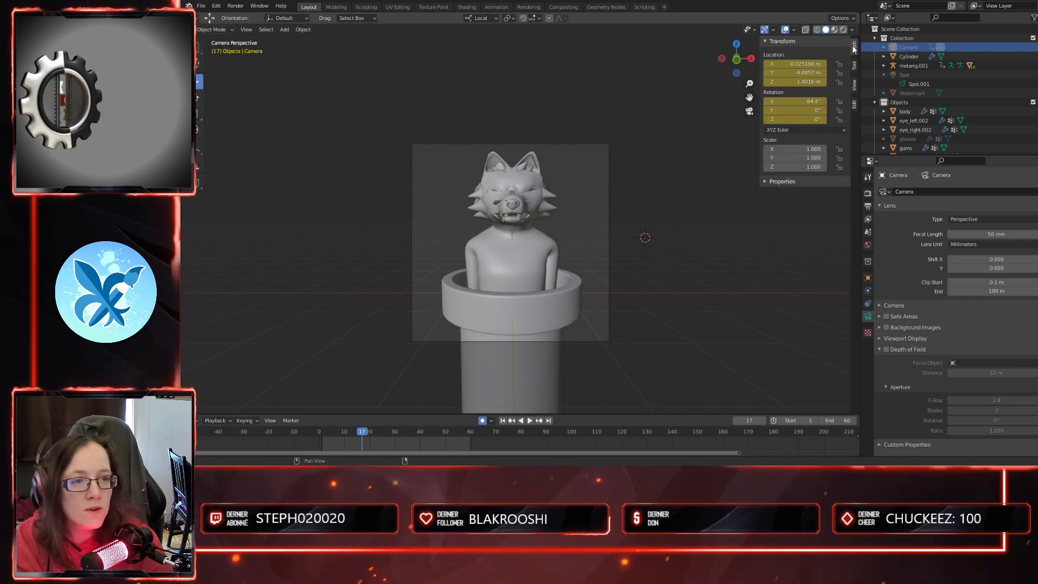
left_click(483, 422)
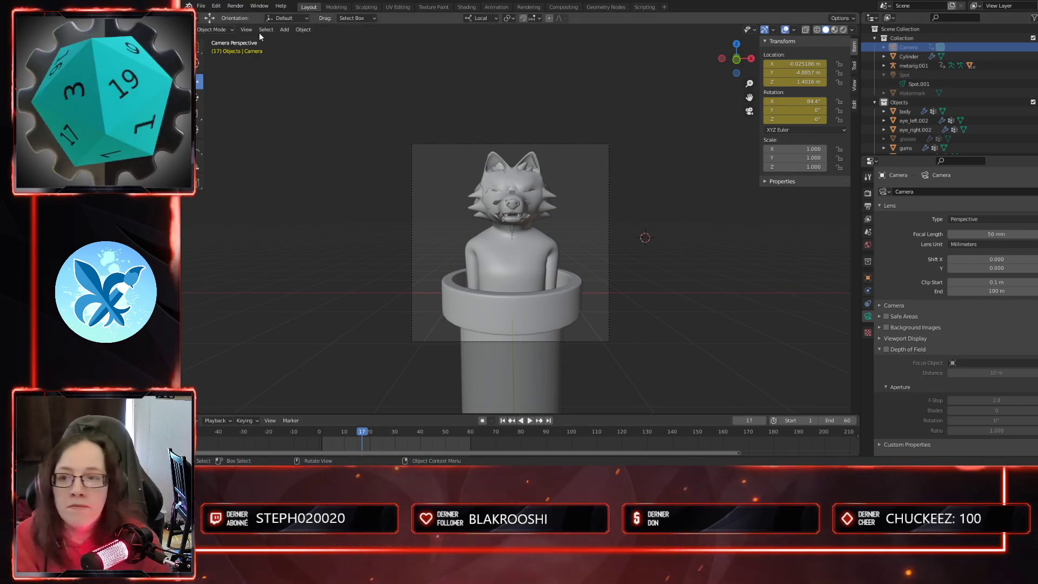
right_click(776, 71)
left_click(775, 111)
right_click(775, 111)
left_click(776, 108)
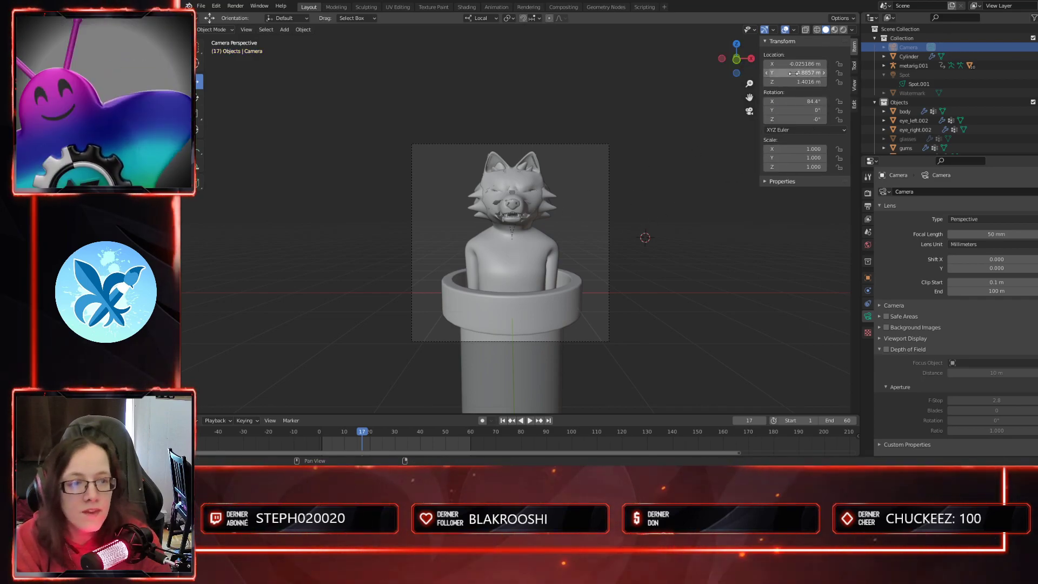
- Set the camera's Y location to -4.6557 m and check the framing at frame 5
left_click_drag(795, 72, 817, 72)
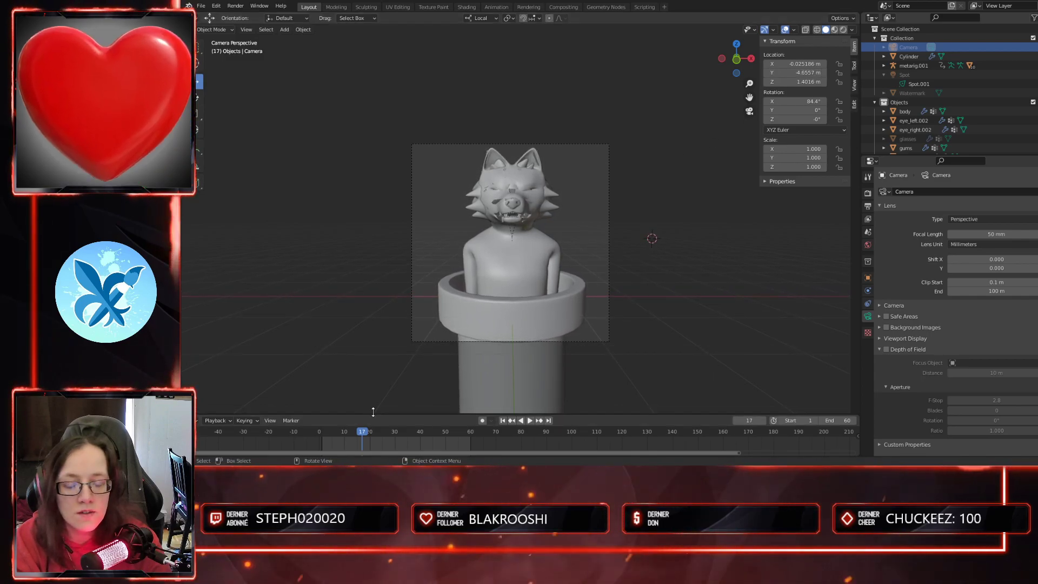
left_click_drag(359, 430, 327, 435)
key("space")
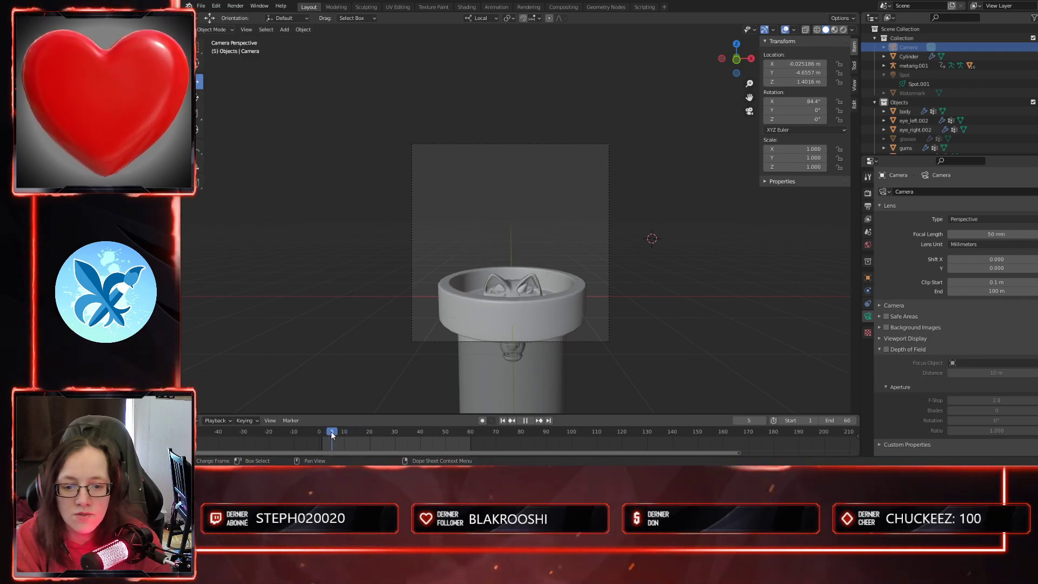
key("space")
- Examine the character's position in the camera frame up close, from frame 5 through frame 44
scroll(554, 294, "up", 2)
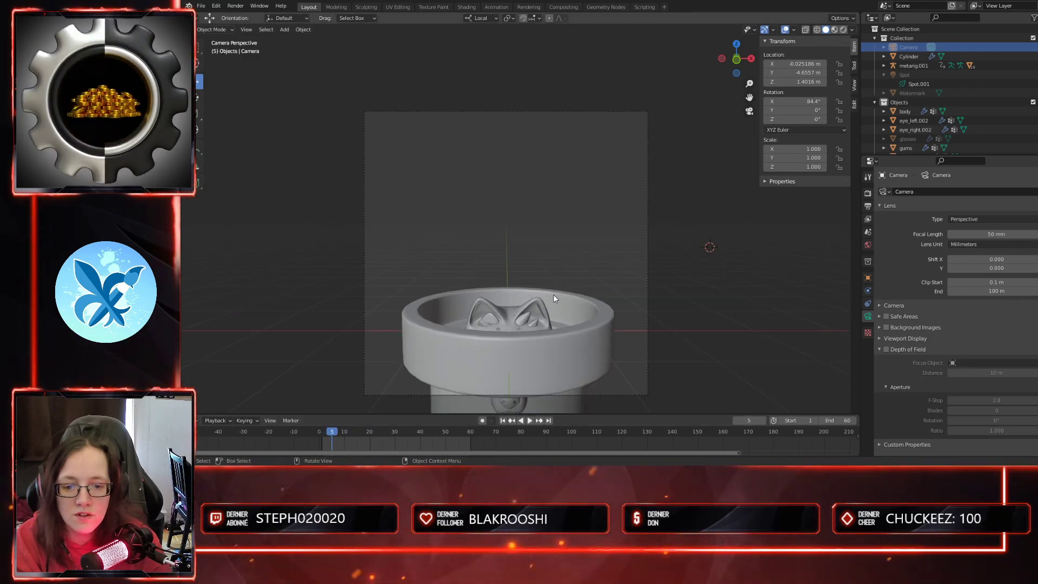
middle_click_drag(712, 319, 710, 312, "shift")
scroll(722, 292, "up", 2)
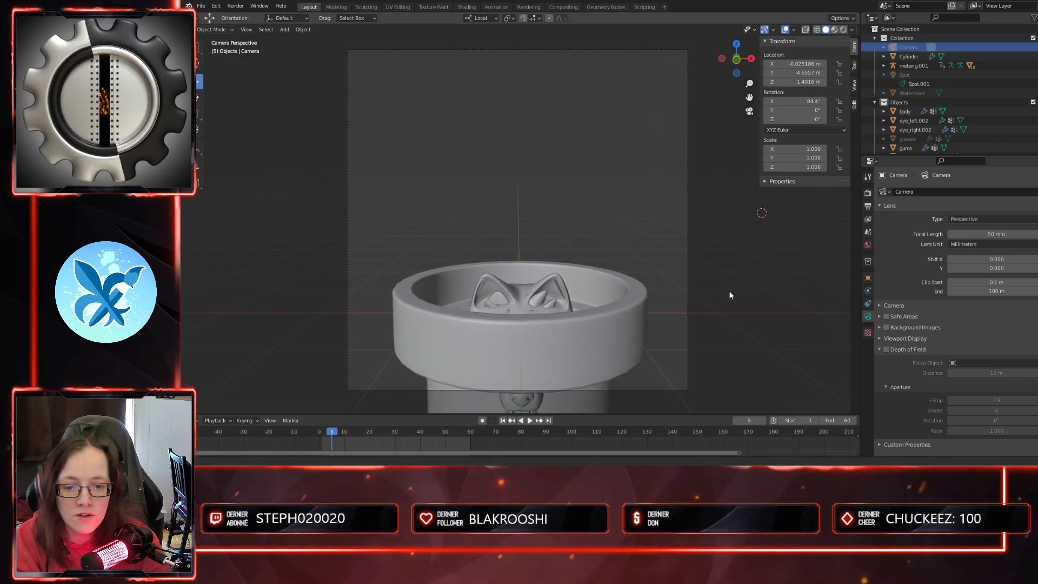
scroll(729, 295, "up", 1)
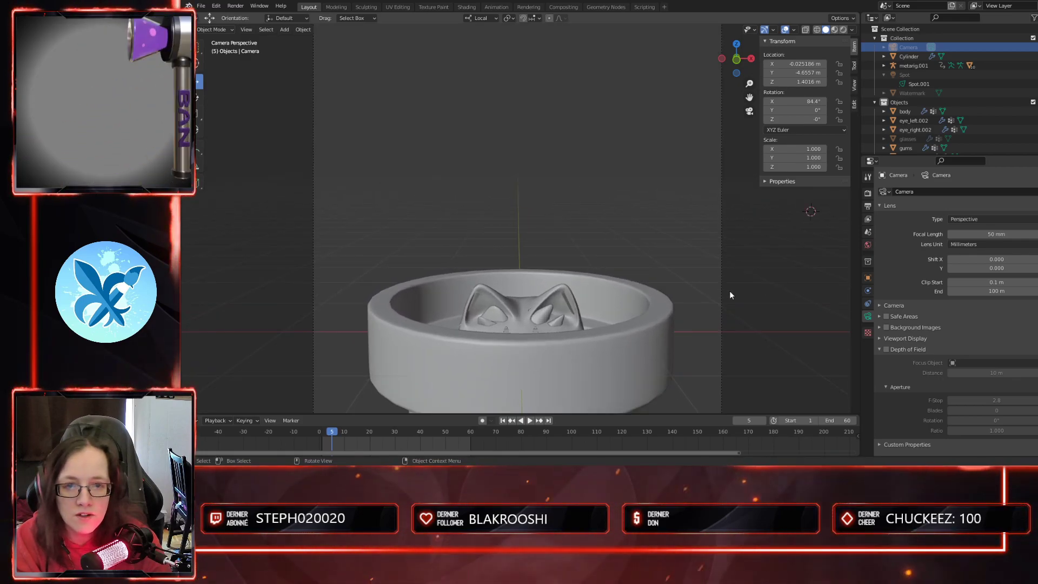
middle_click_drag(733, 285, 732, 274, "shift")
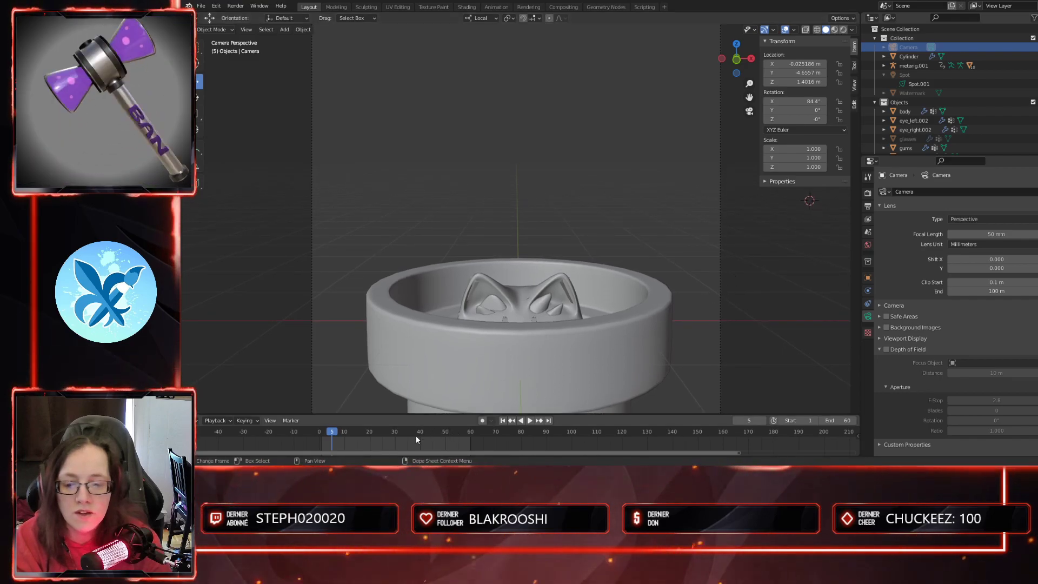
left_click_drag(331, 431, 430, 427)
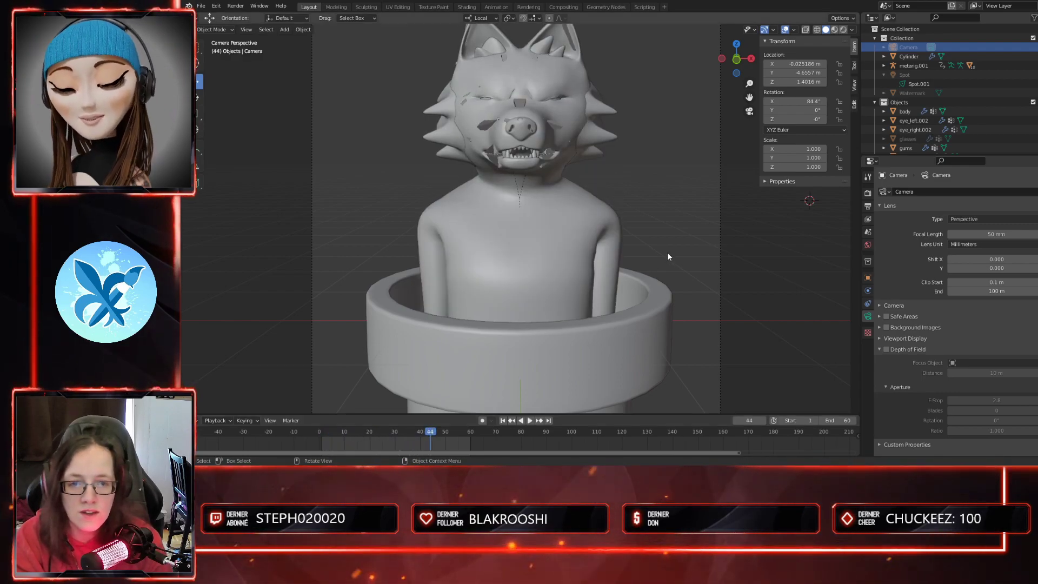
- Review the character's rise at frames 1 and 12 from above the pipe, and zoom the timeline in on the 60-frame range
scroll(667, 259, "down", 3)
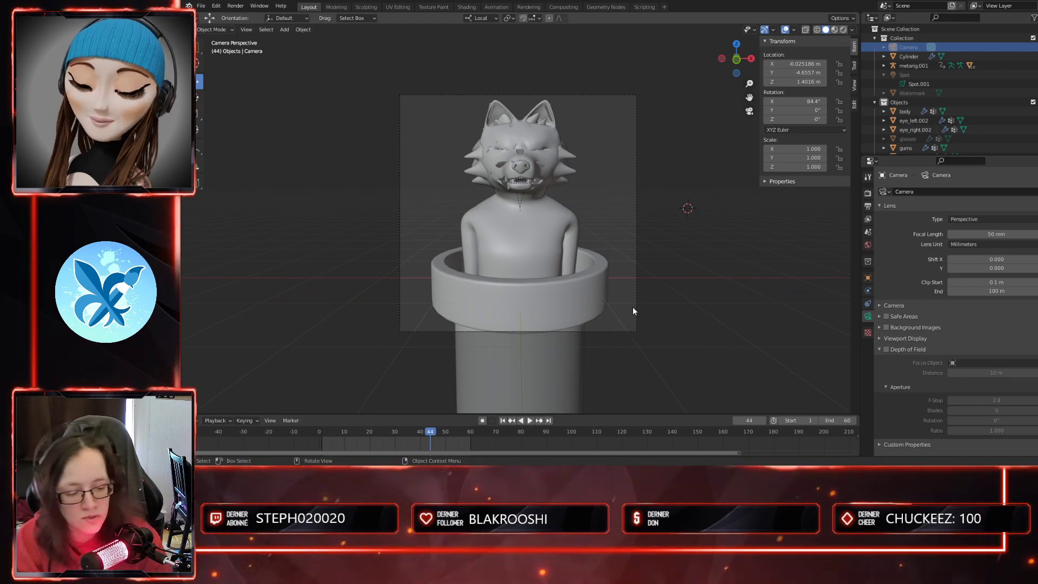
middle_click_drag(638, 279, 618, 306)
left_click_drag(365, 432, 322, 431)
middle_click_drag(559, 345, 612, 318)
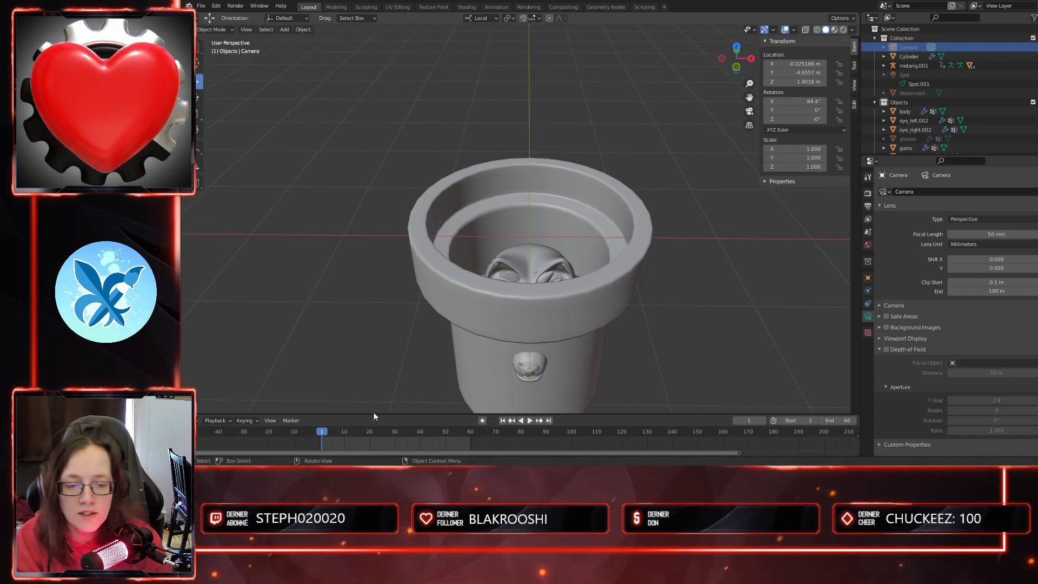
left_click_drag(322, 433, 349, 433)
key("KP_0")
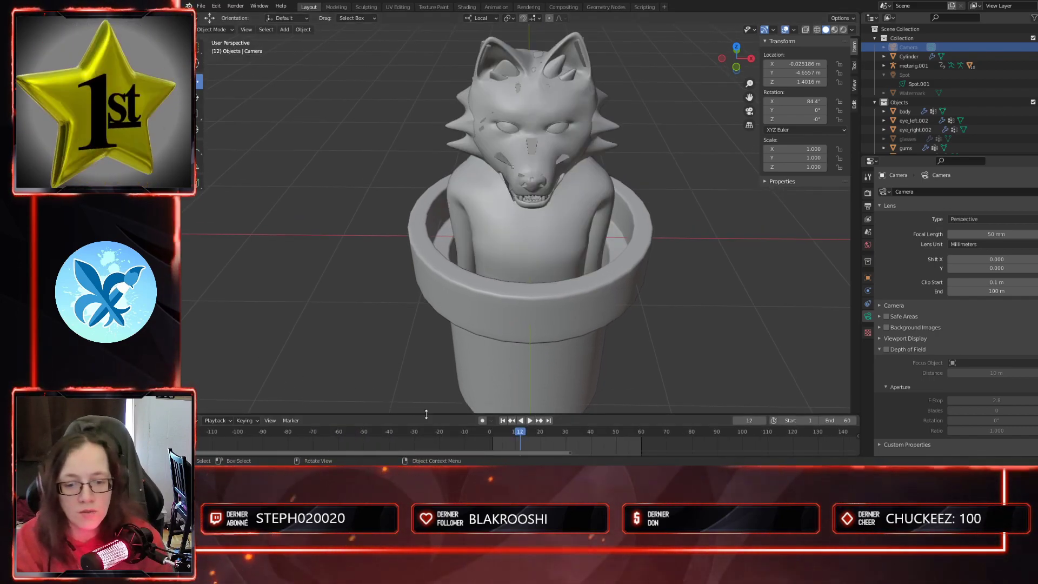
left_click_drag(473, 457, 470, 469)
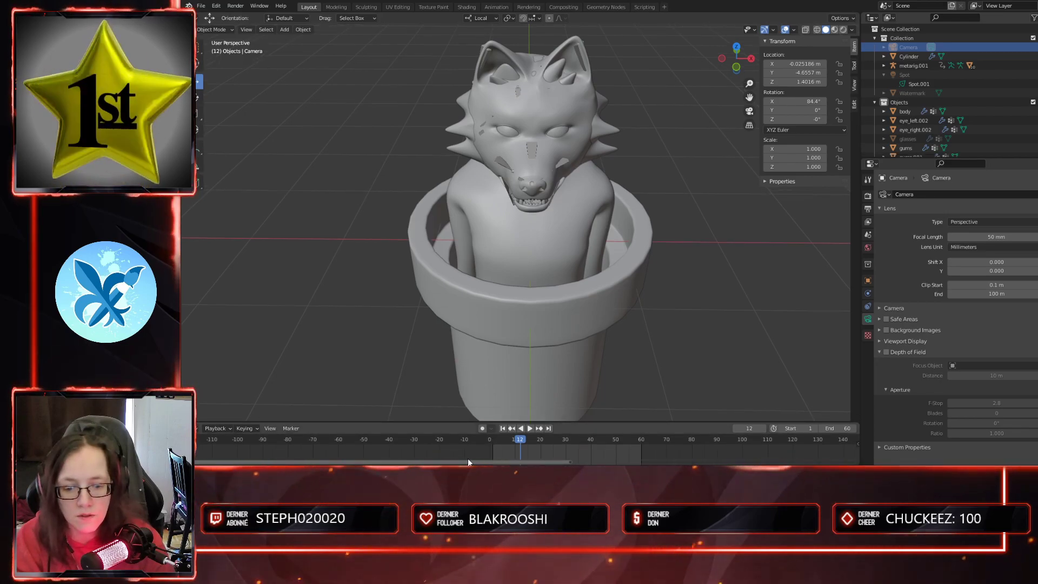
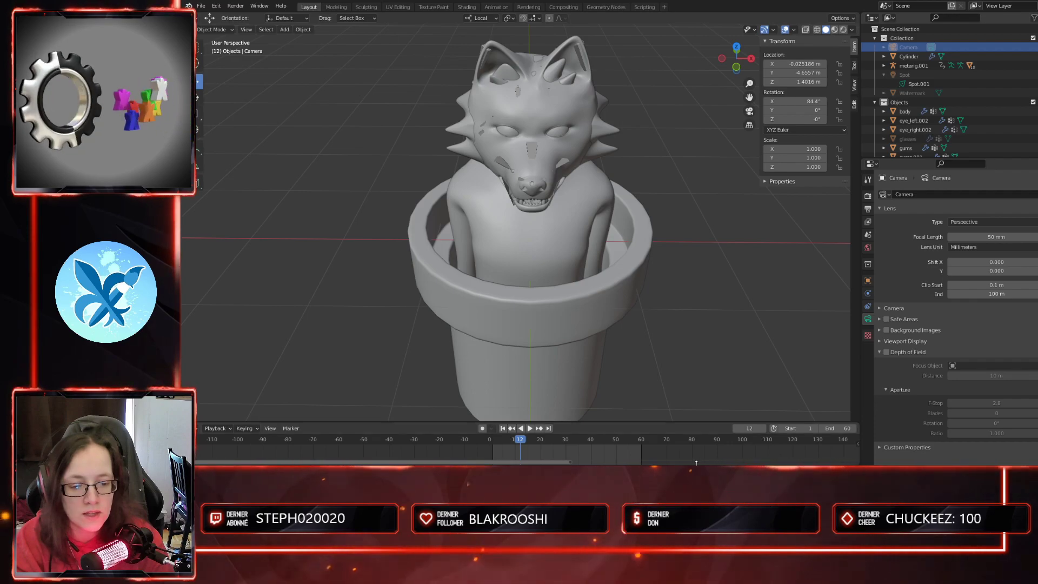
left_click_drag(694, 457, 693, 449)
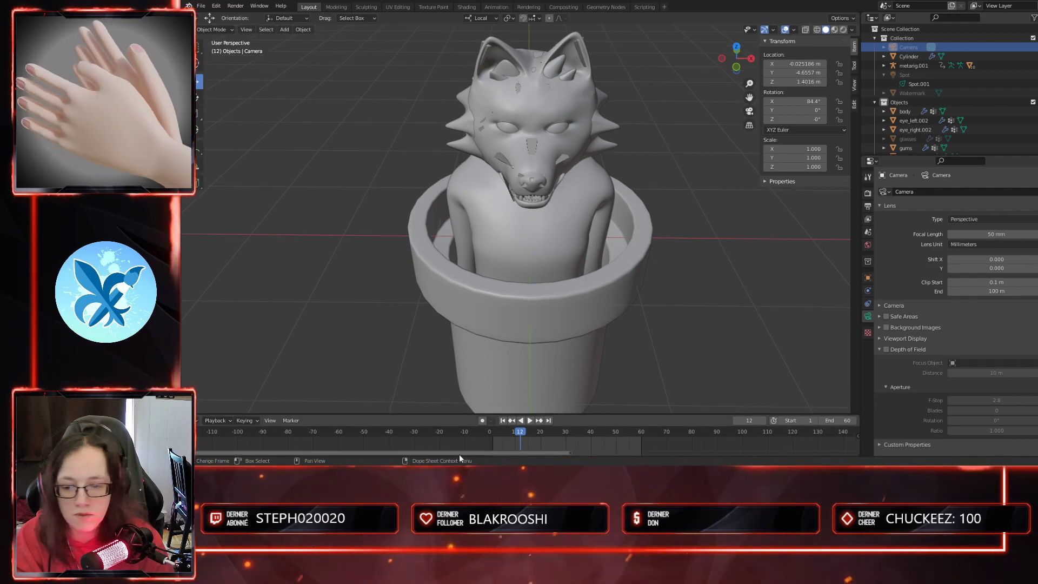
scroll(488, 443, "up", 5)
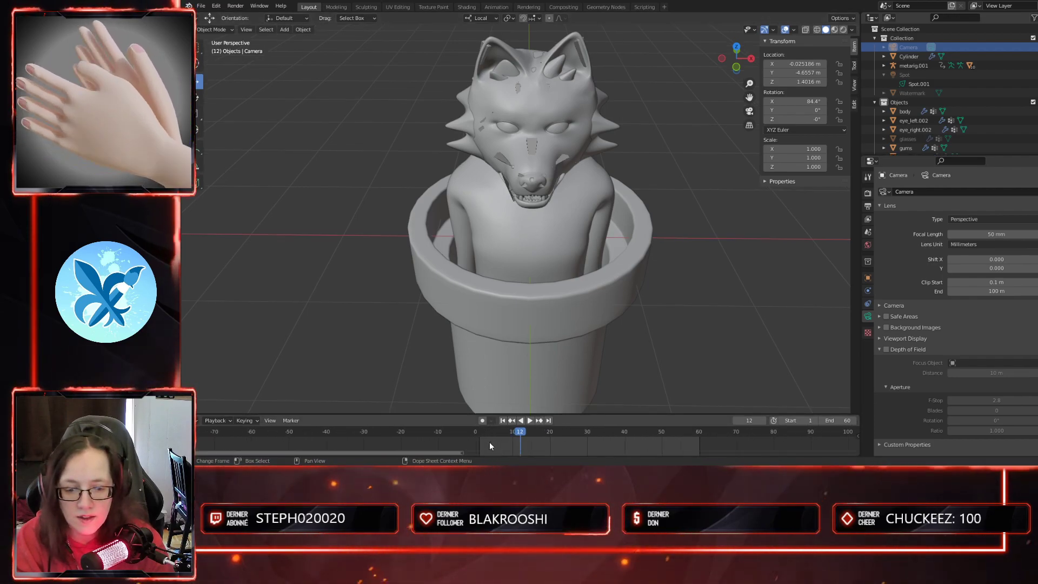
left_click_drag(374, 452, 468, 456)
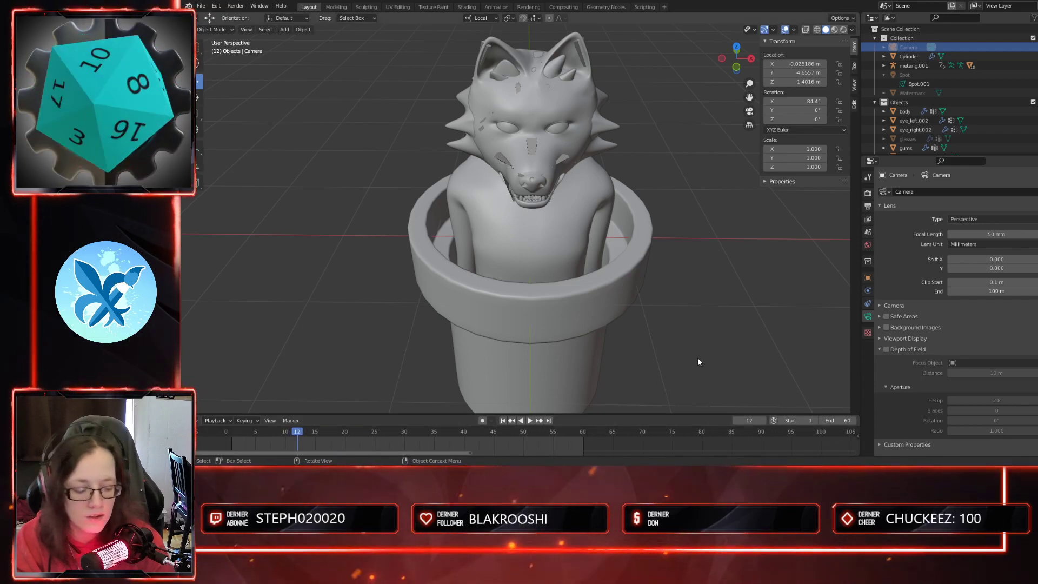
- Review frames 12 to 15 through the camera and put the metarig.001 armature in Pose Mode at frame 15
key("KP_0")
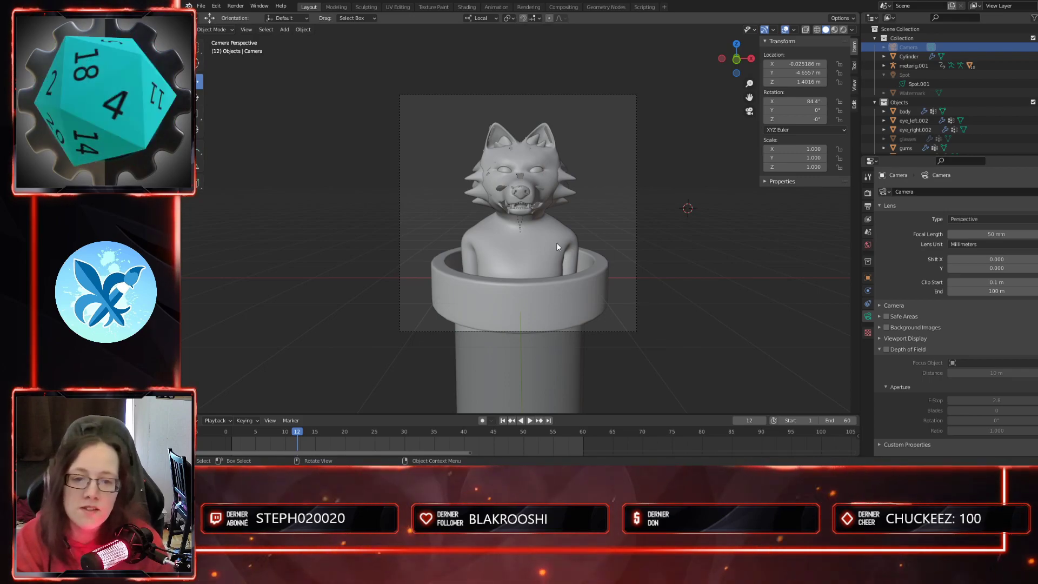
mouse_move(292, 437)
left_mouse_down()
mouse_move(226, 435)
mouse_move(320, 418)
mouse_move(277, 420)
mouse_move(301, 422)
left_mouse_up()
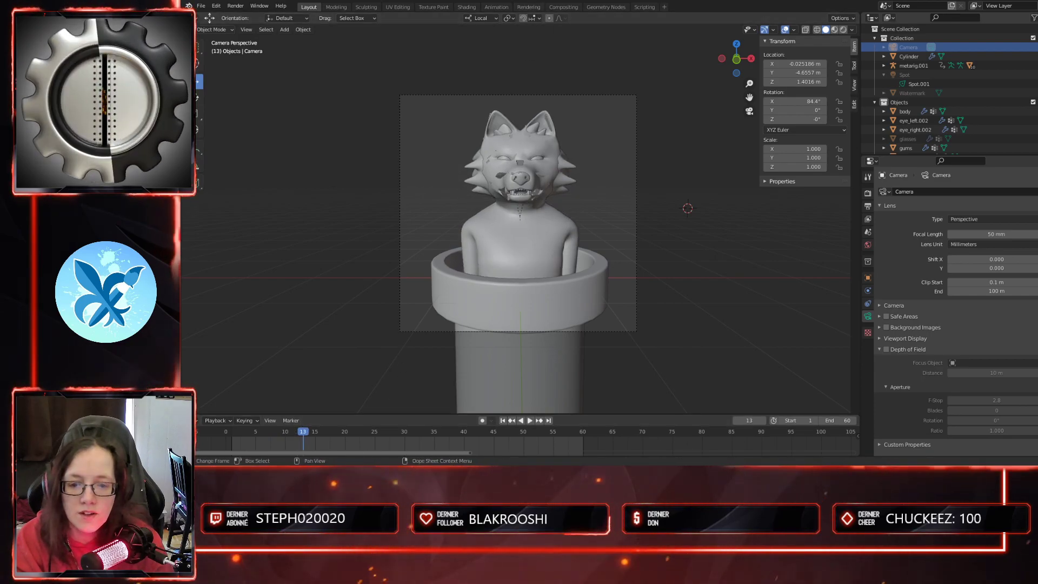
key("space")
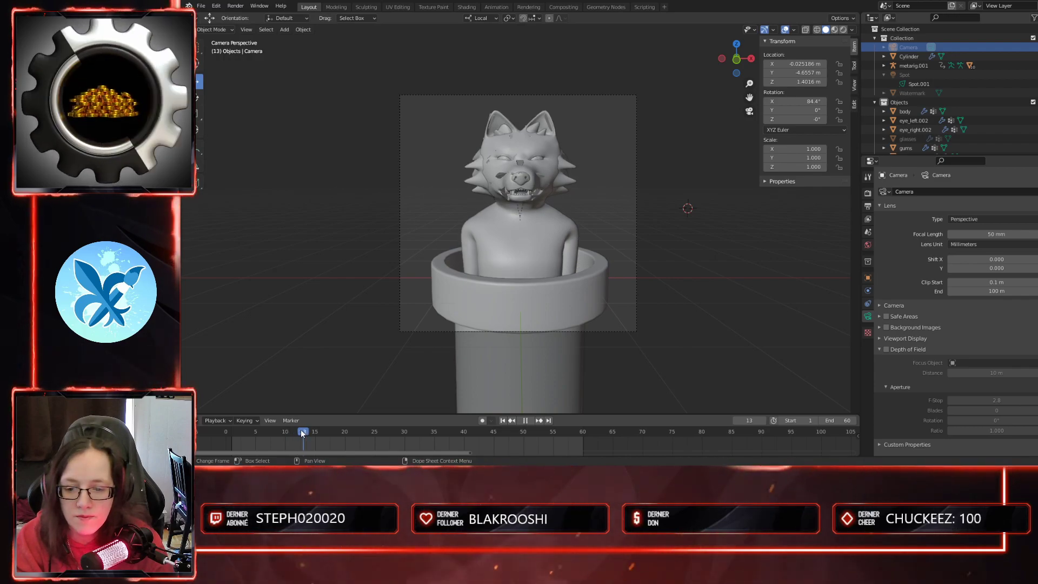
left_click(303, 433)
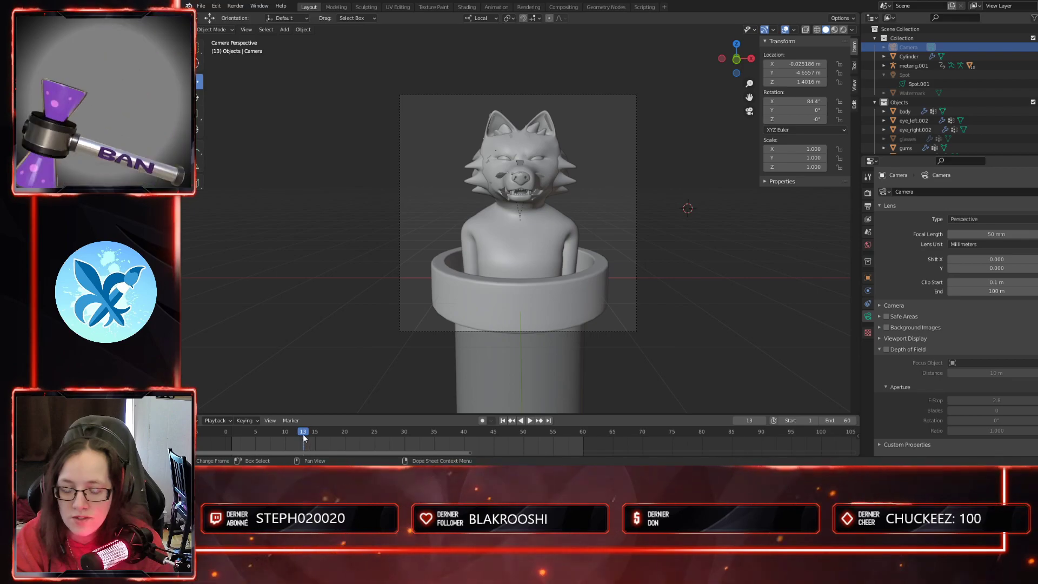
left_click_drag(300, 432, 300, 432)
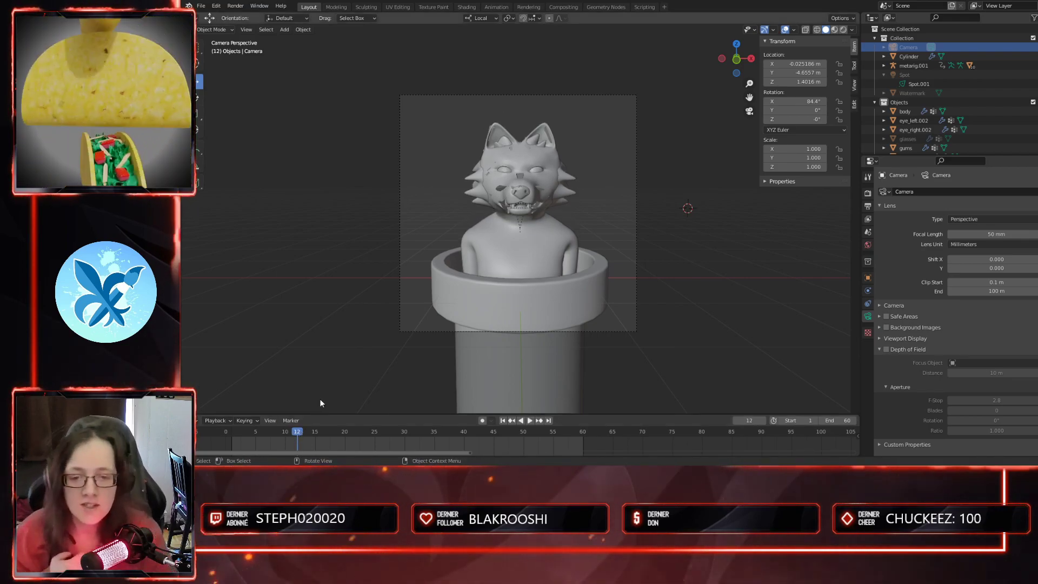
mouse_move(302, 432)
left_mouse_down()
mouse_move(232, 433)
mouse_move(314, 436)
left_mouse_up()
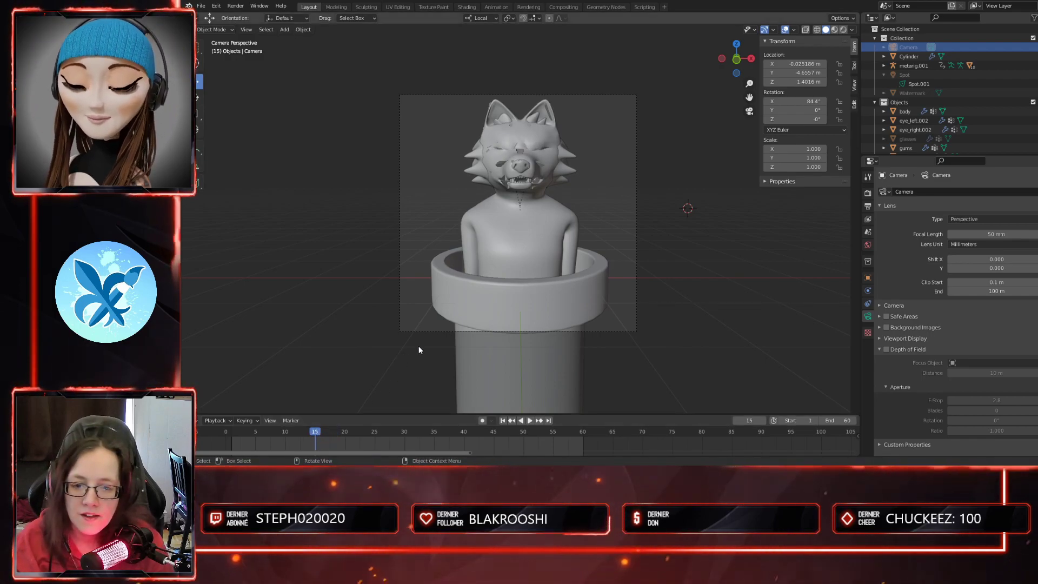
left_click(469, 268)
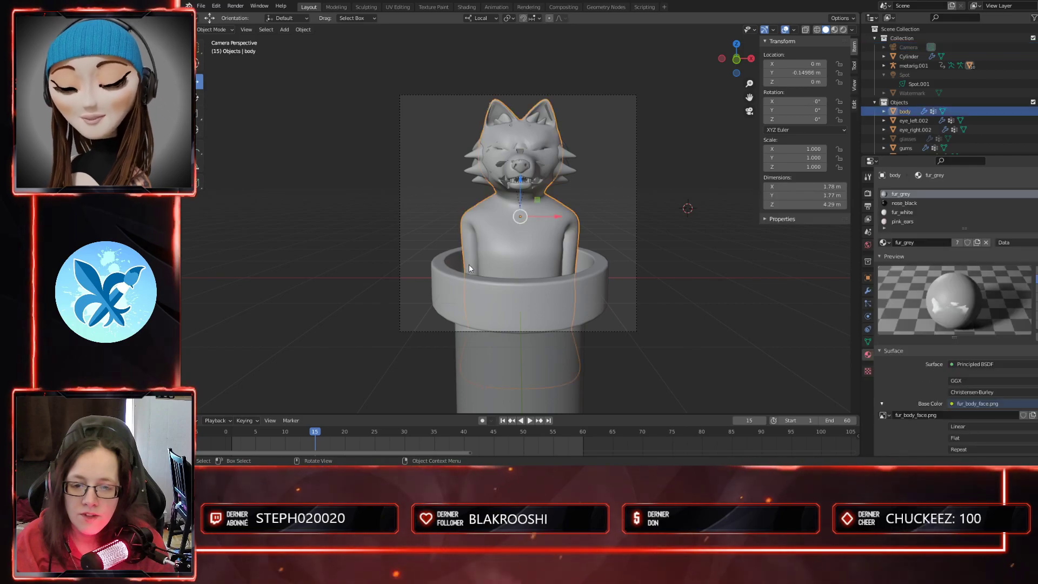
left_click(467, 233)
left_click(468, 231)
left_click(469, 230)
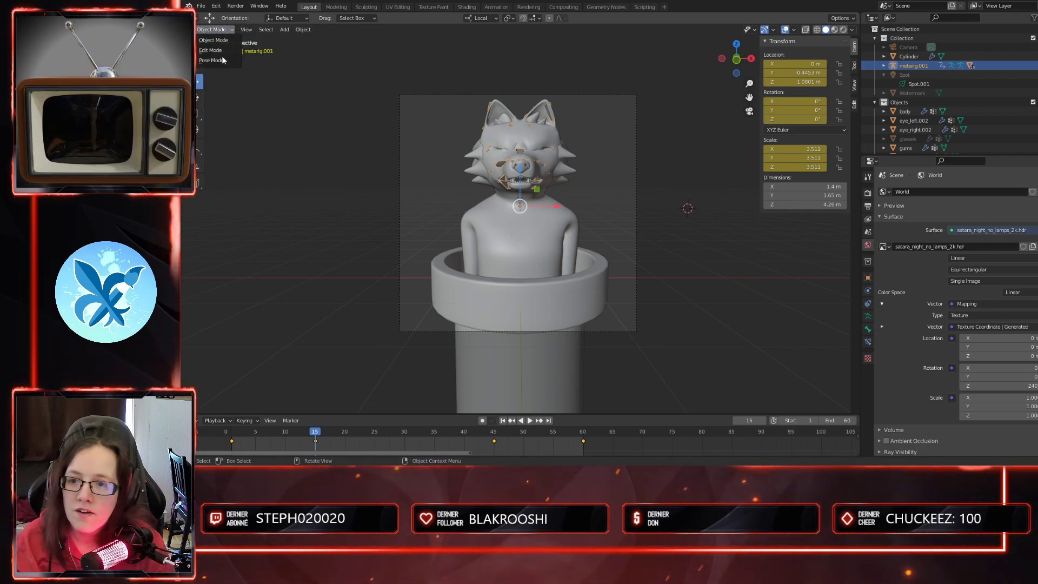
left_click(219, 60)
- Try to raise the left upper arm bone by moving it -0.08752 m along its local Y axis
middle_click_drag(650, 259, 622, 272)
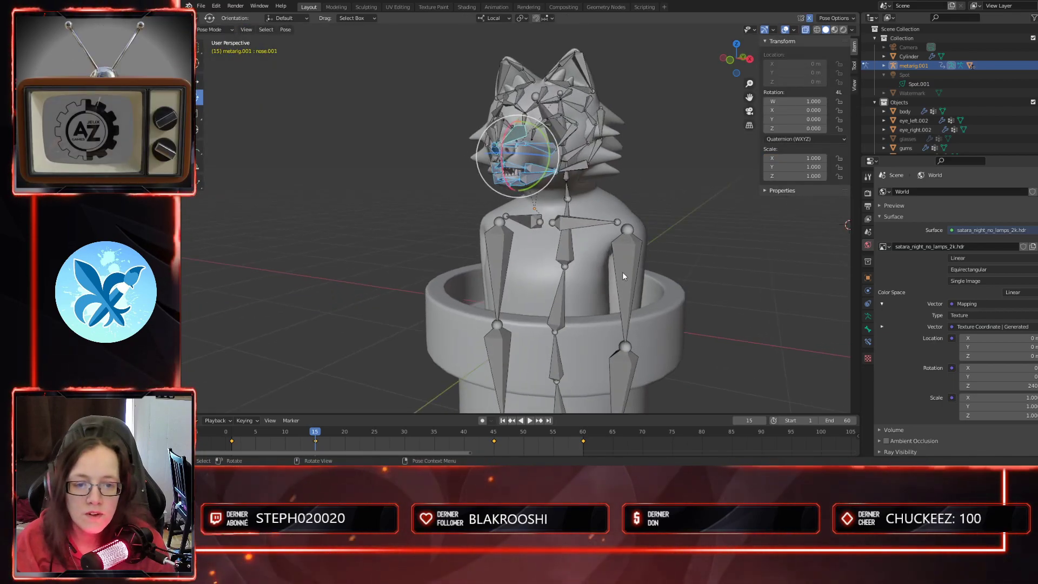
middle_click_drag(679, 326, 619, 218, "shift")
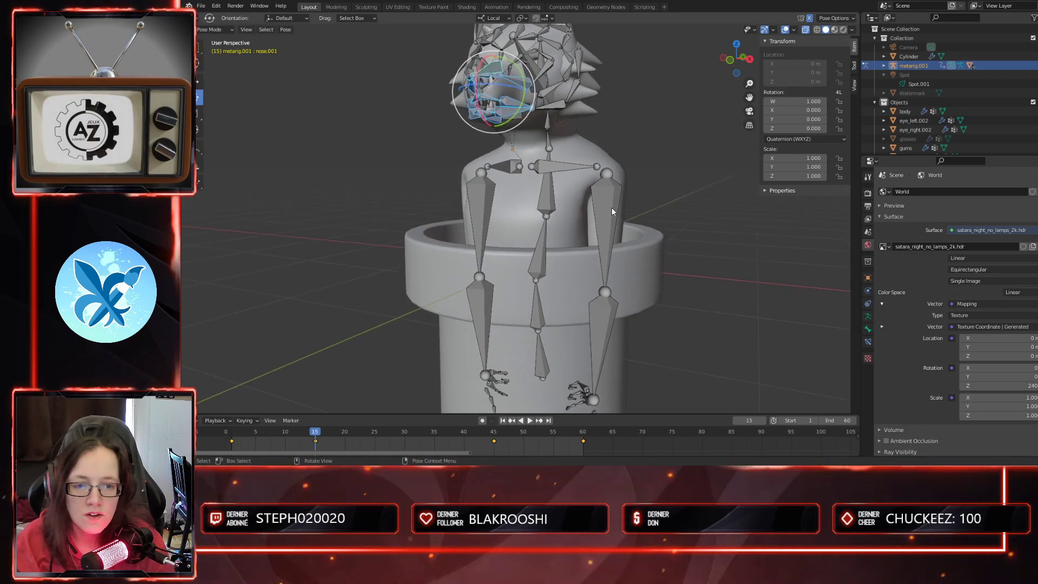
left_click(611, 206)
middle_click_drag(616, 282, 644, 278)
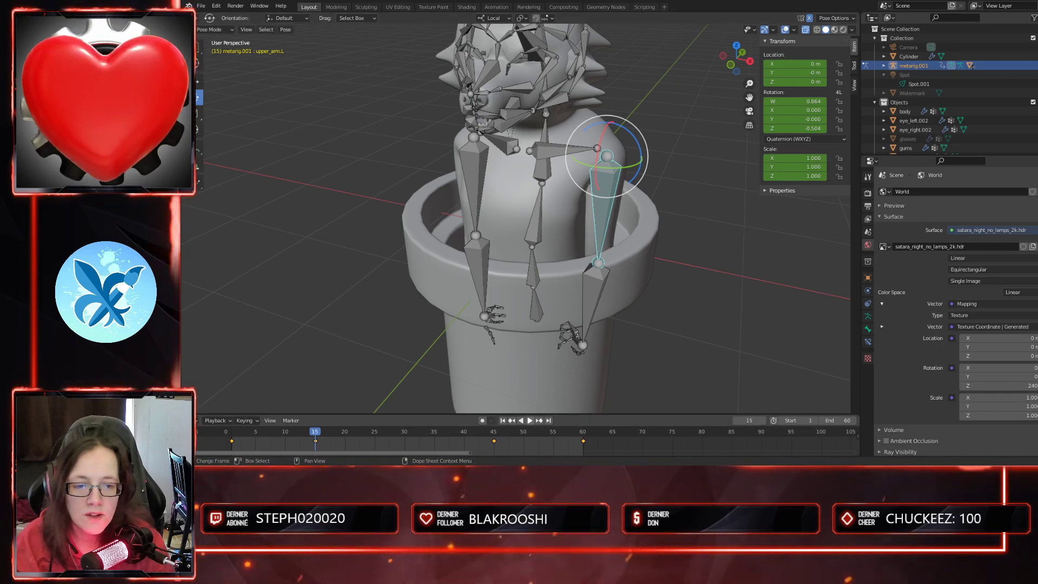
middle_click_drag(606, 351, 631, 320)
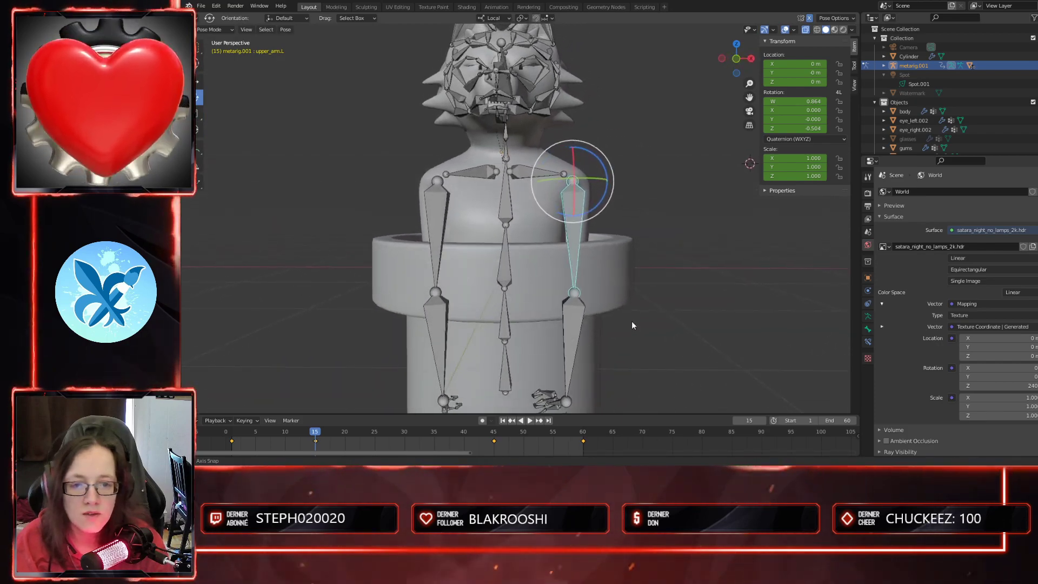
left_click(199, 81)
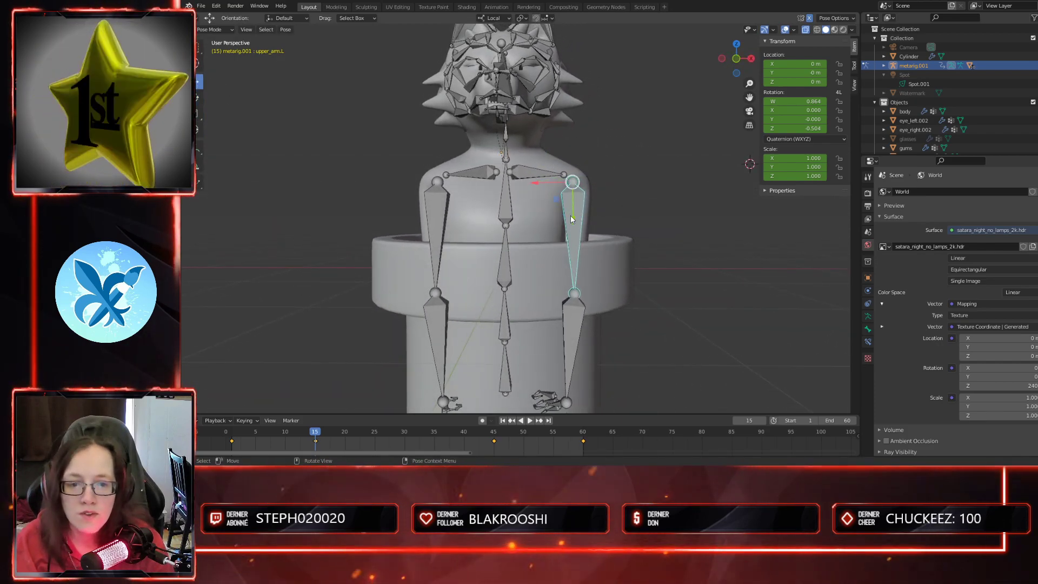
left_click_drag(573, 215, 567, 199)
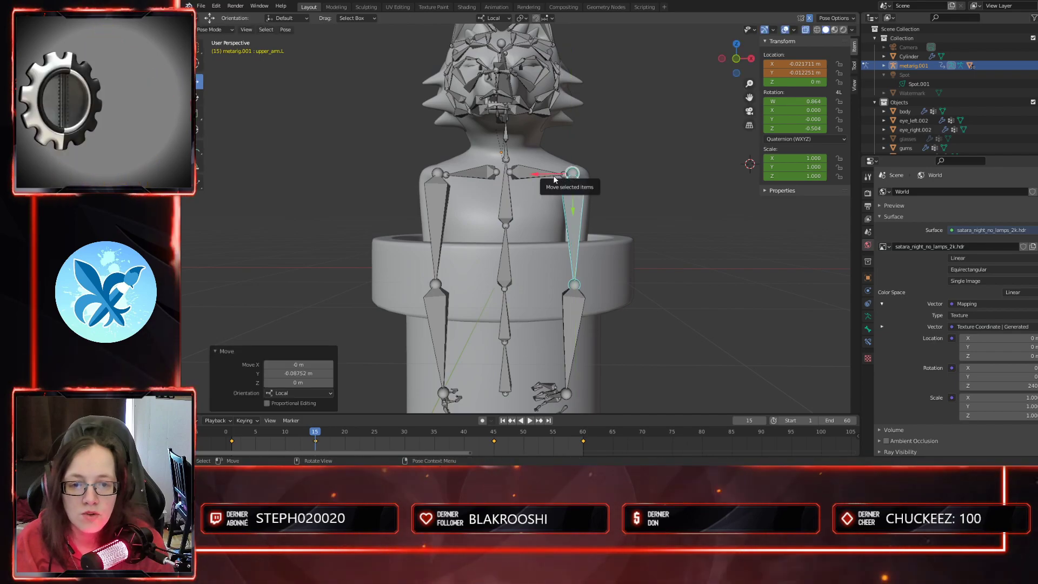
- Rotate the left shoulder bone 8.16° about its local X axis and inspect the raised shoulders
left_click(555, 177)
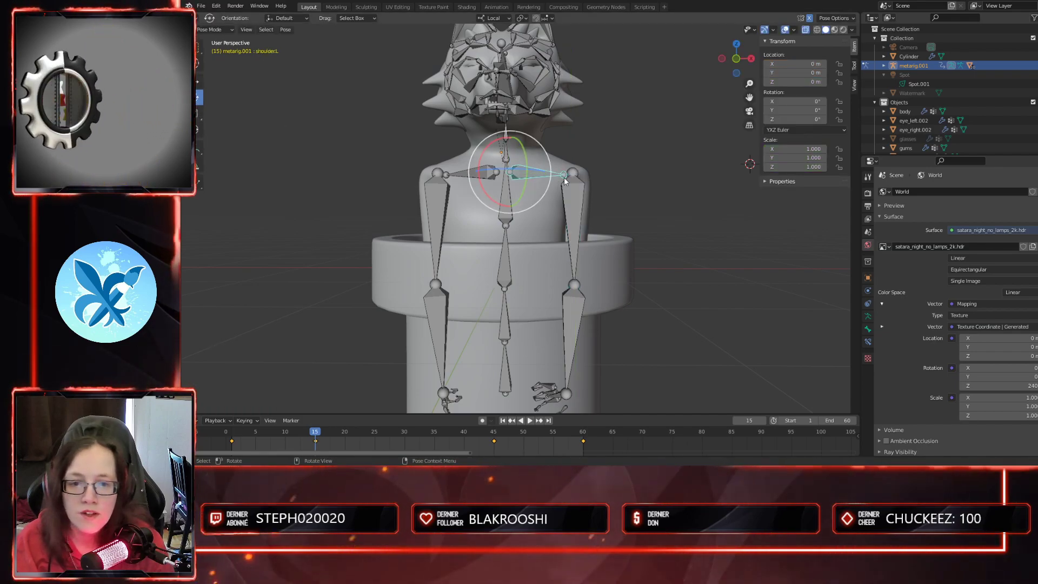
middle_click_drag(560, 180, 571, 211)
left_click_drag(499, 128, 486, 134)
middle_click_drag(486, 130, 568, 303)
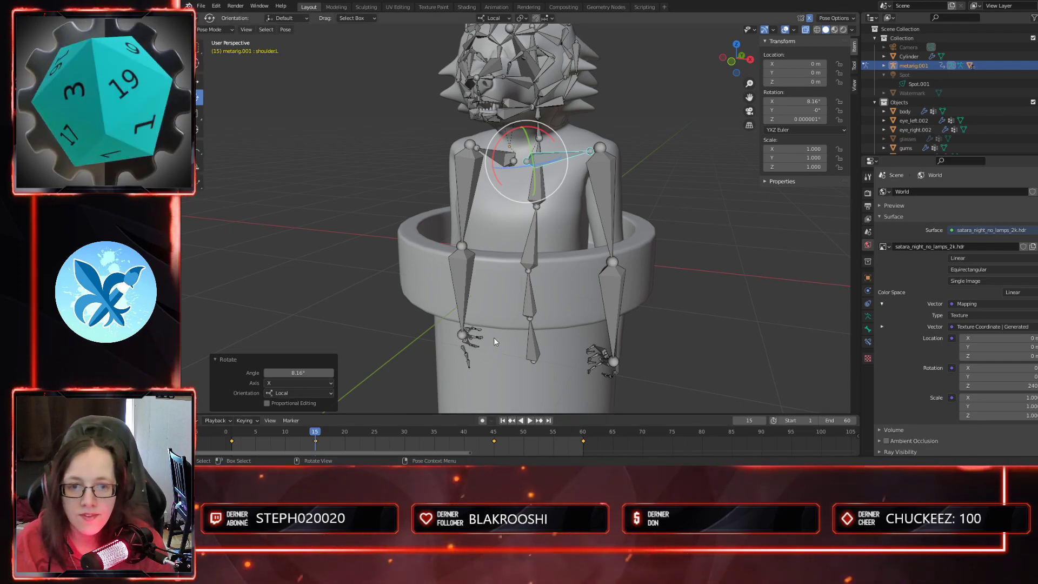
middle_click_drag(495, 337, 411, 389)
- Review the rise from frame 1 to frame 15 and rotate the left shoulder bone further to 11.9° on X
key("space")
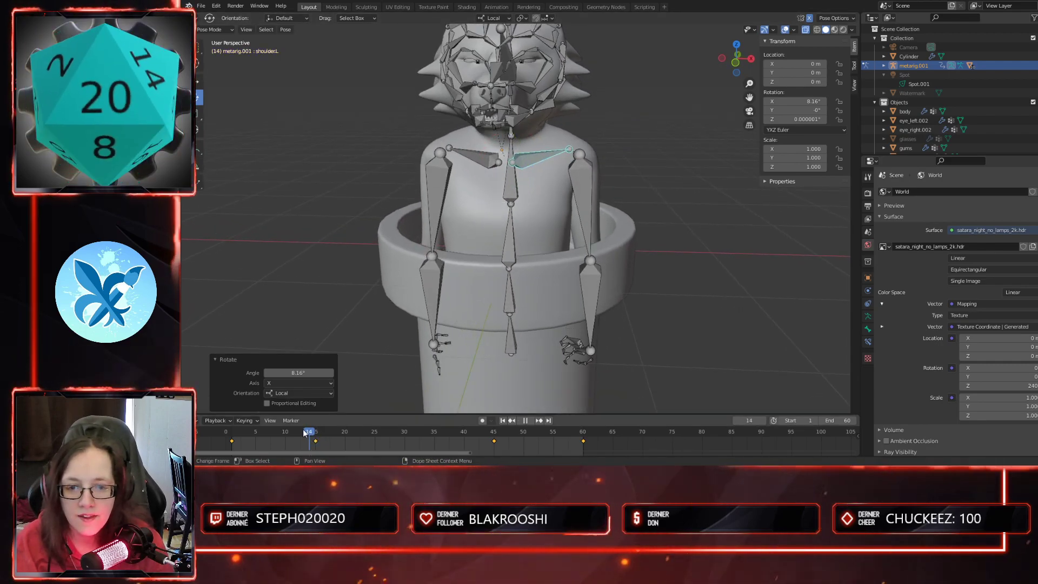
left_click_drag(244, 444, 232, 444)
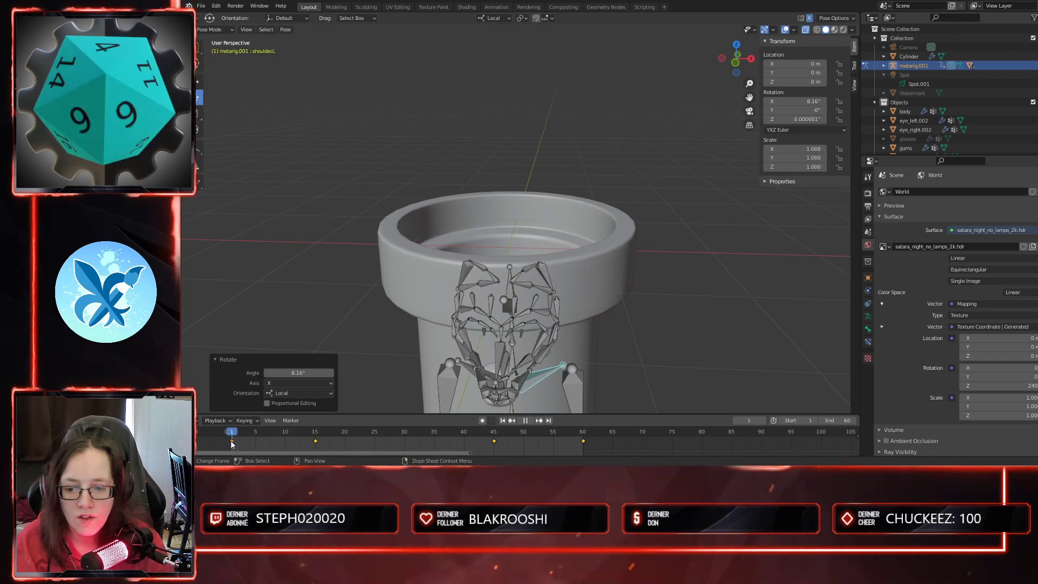
key("space")
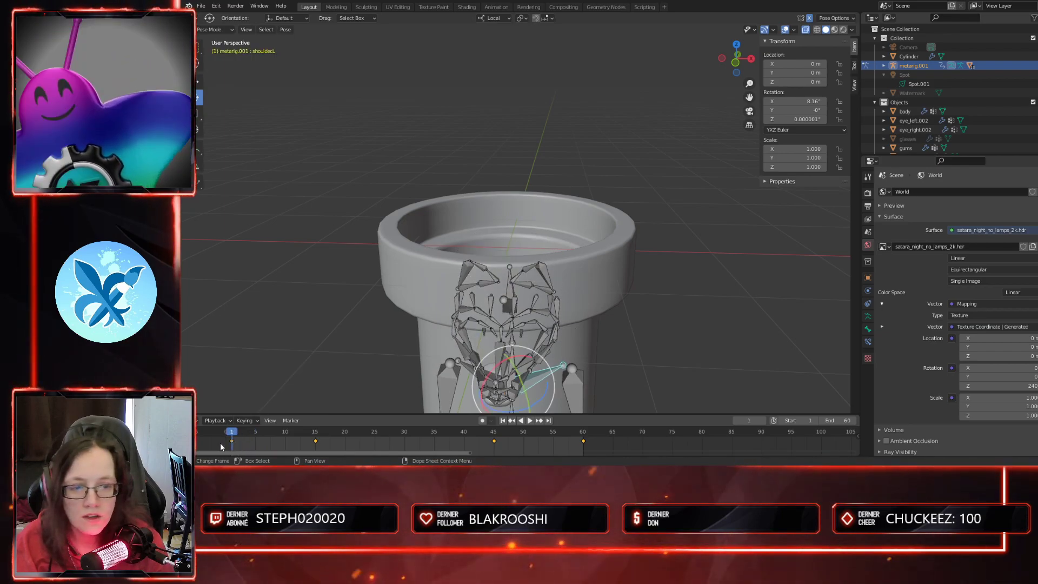
middle_click_drag(609, 330, 605, 308, "shift")
key("space")
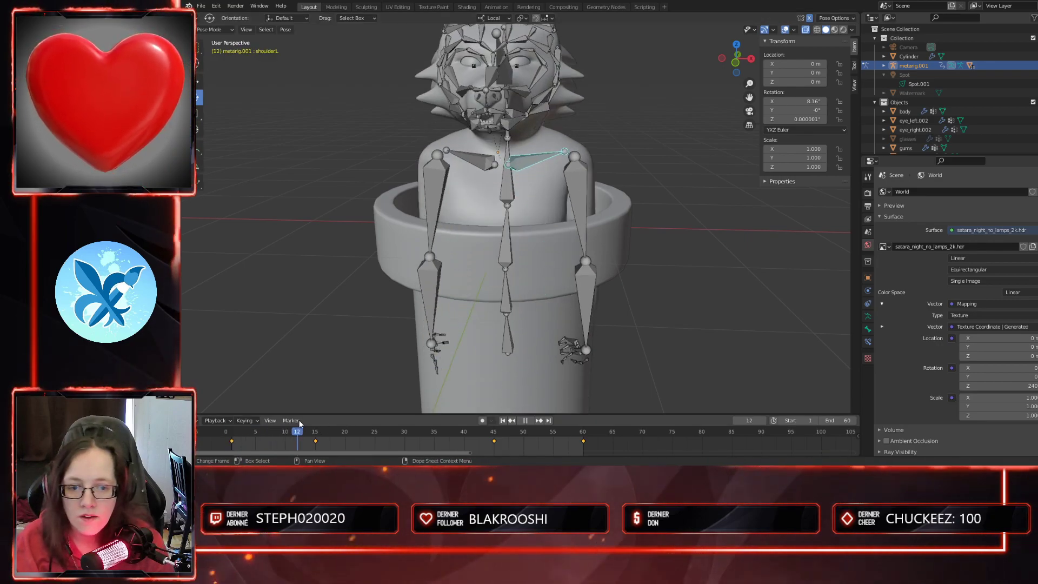
key("space")
middle_click_drag(546, 292, 529, 268)
left_click_drag(508, 201, 634, 319)
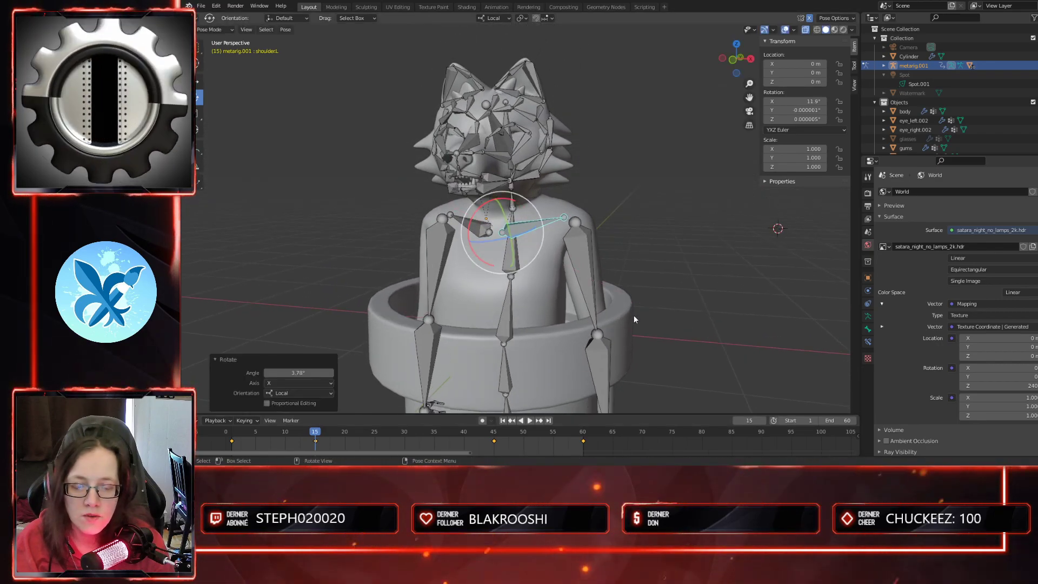
- Try to rotate the left upper arm bone -6.28° about its local Z axis at frame 15
left_click(576, 227)
left_click_drag(609, 231, 589, 289)
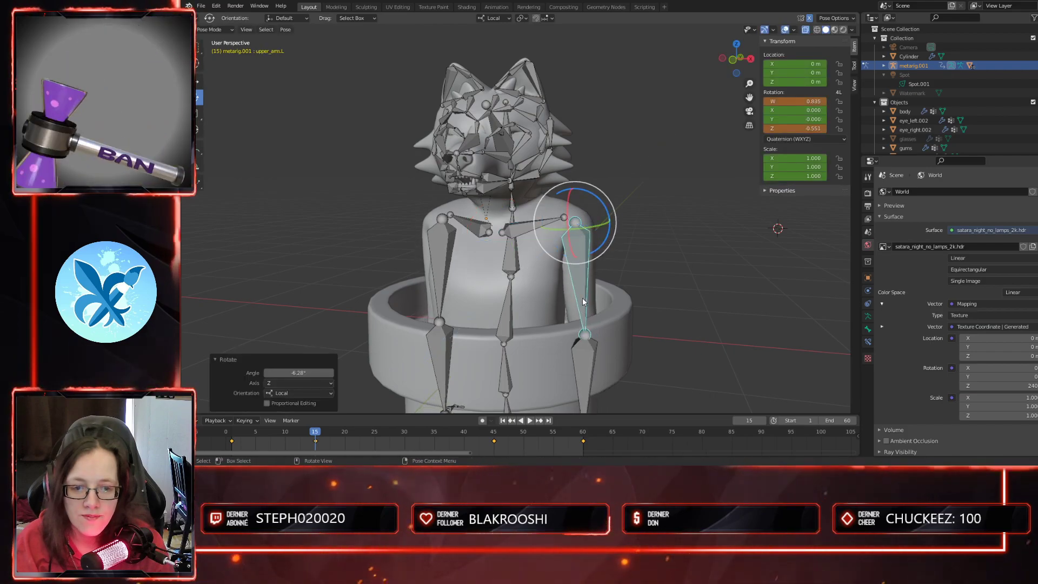
key("space")
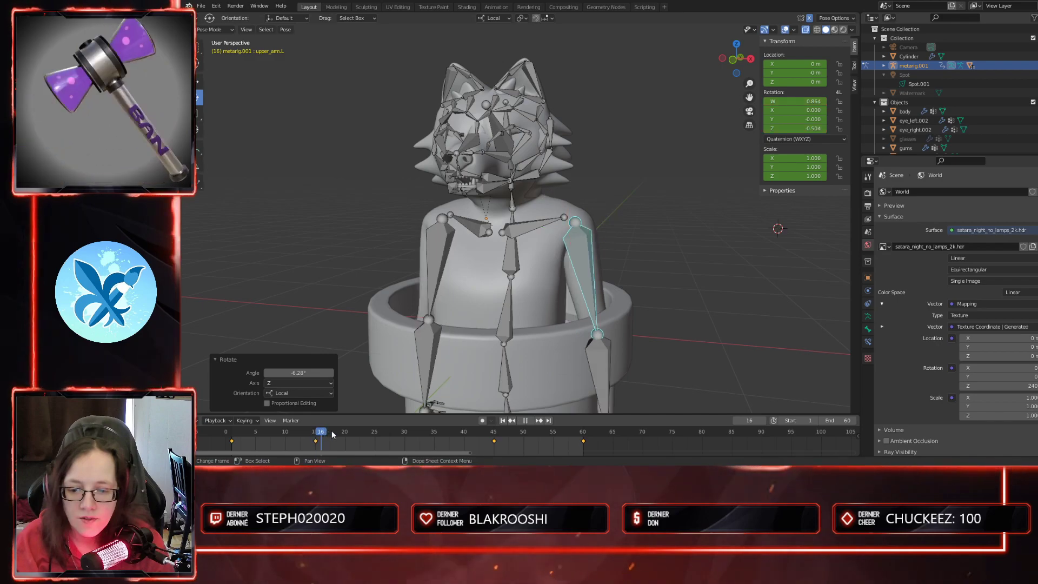
key("space")
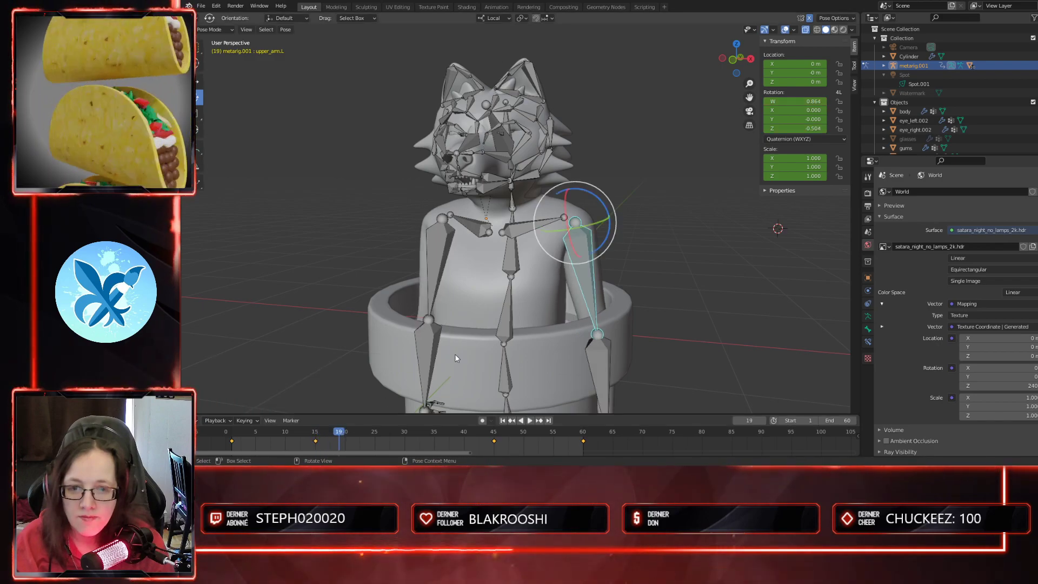
- Turn on auto keying at frame 15 and play through the rise from the first frame back to frame 15
left_click(494, 441)
left_click_drag(351, 432, 315, 436)
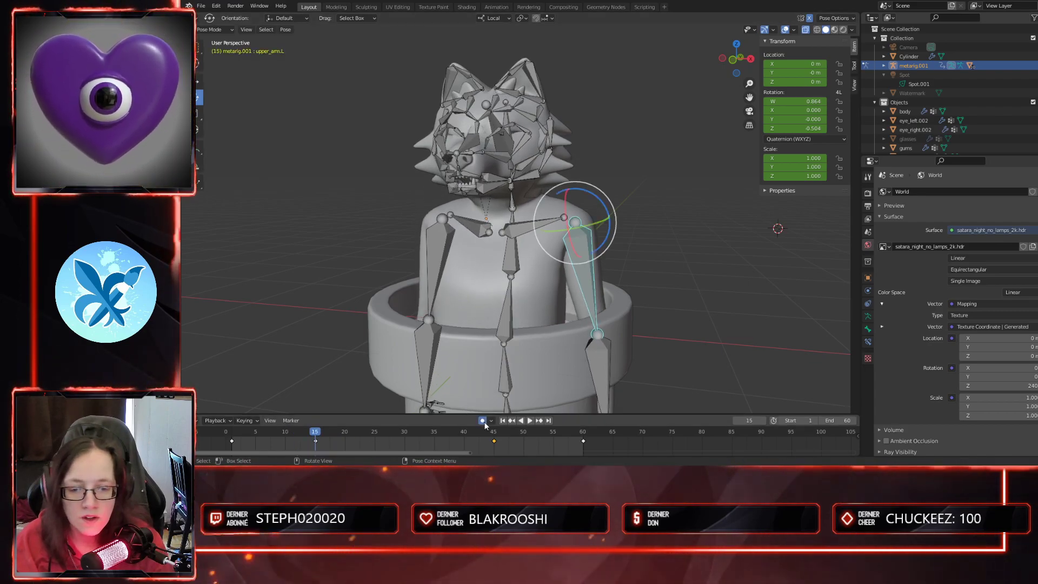
key("space")
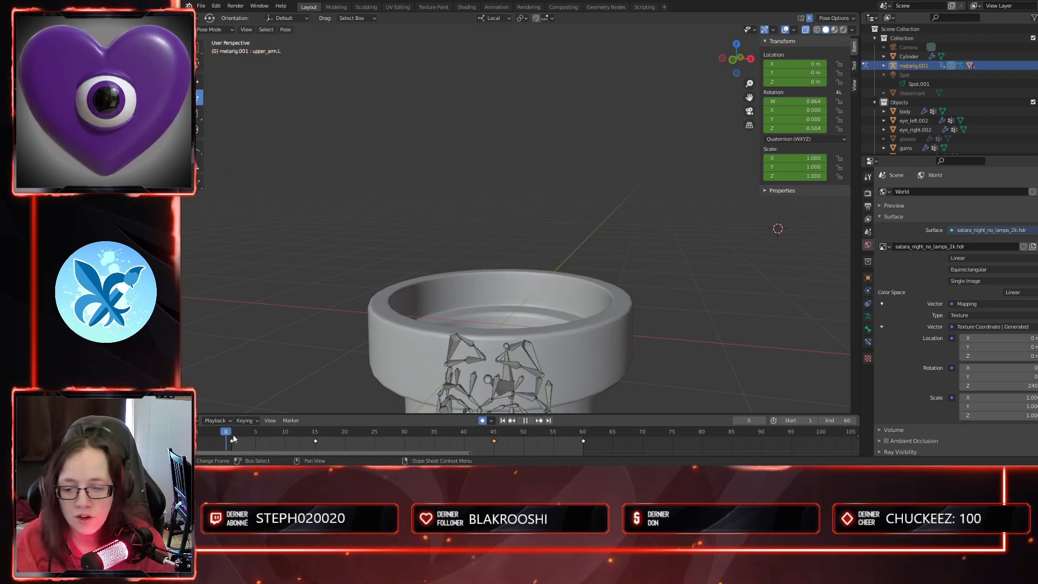
key("space")
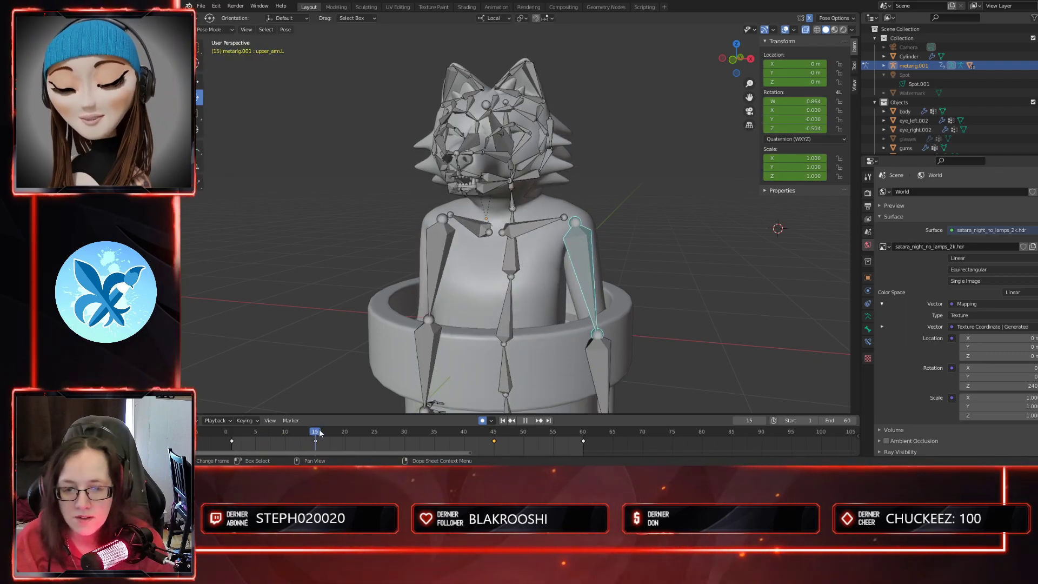
- Rotate the left upper arm bone about its local Z axis by -6.97° at frame 15 and by -6.4° at frame 1
left_click_drag(590, 206, 593, 209)
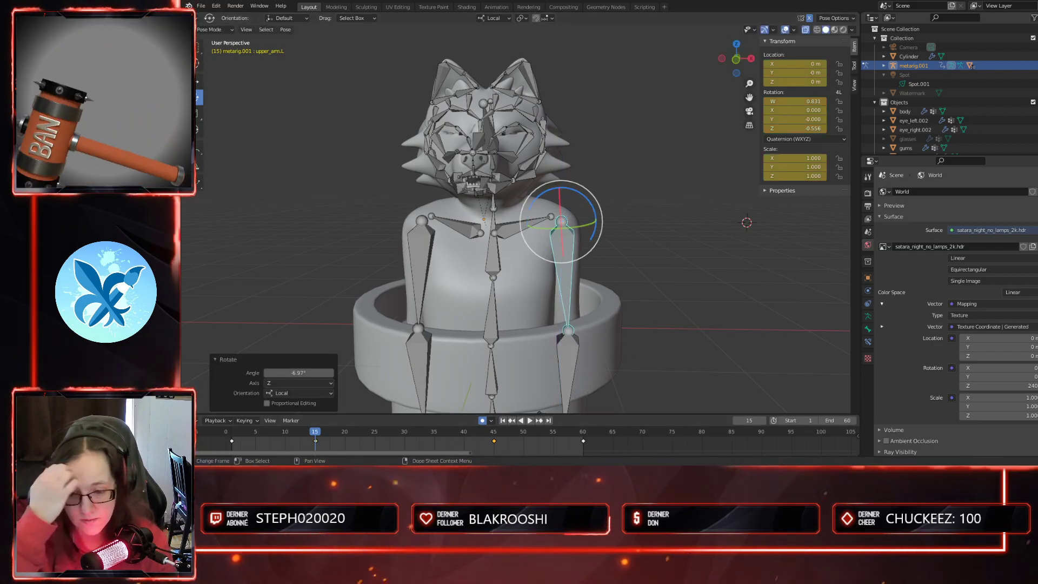
left_click_drag(317, 435, 232, 435)
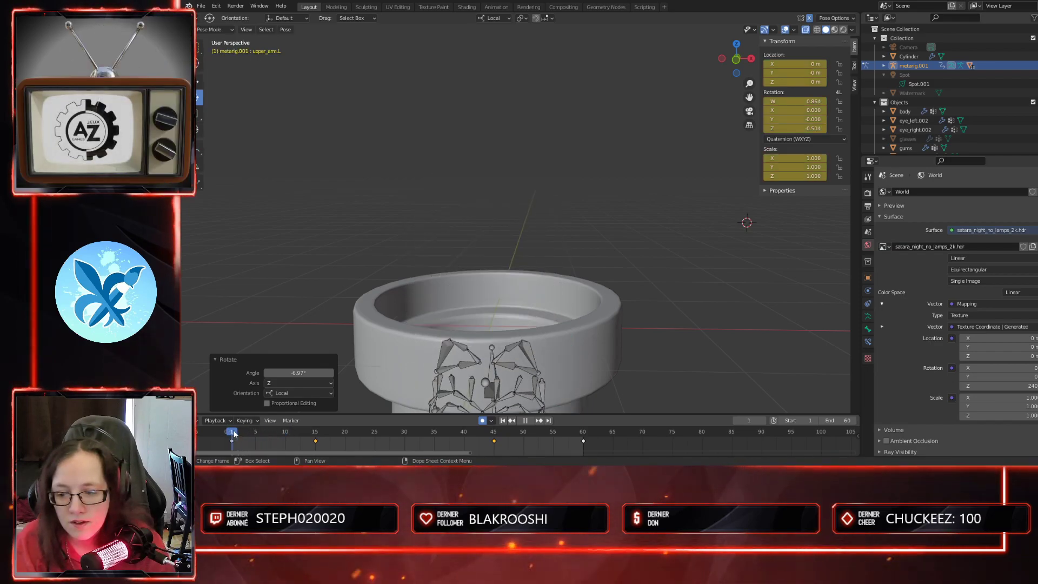
middle_click_drag(388, 365, 579, 330)
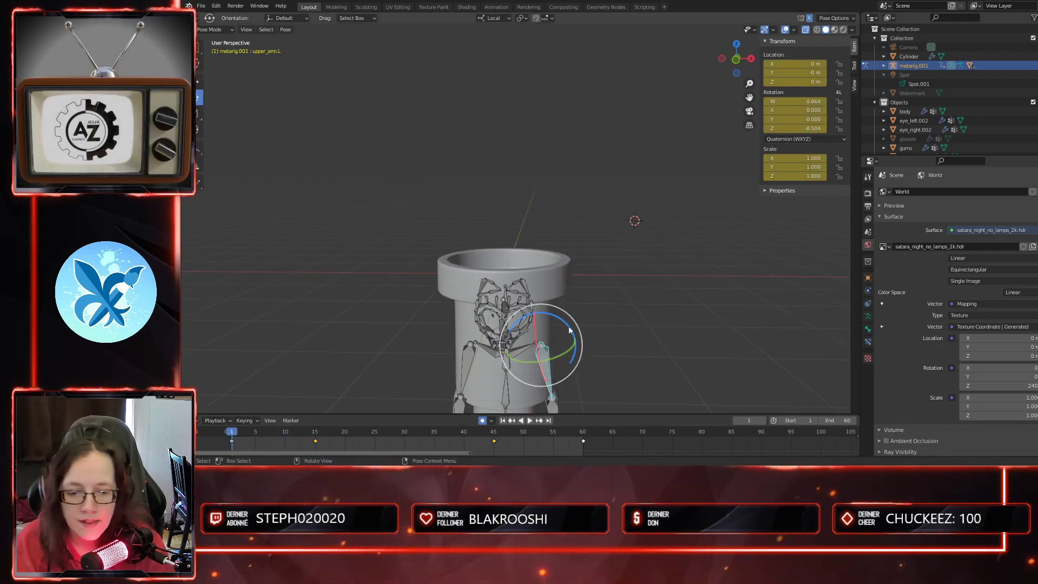
key("r")
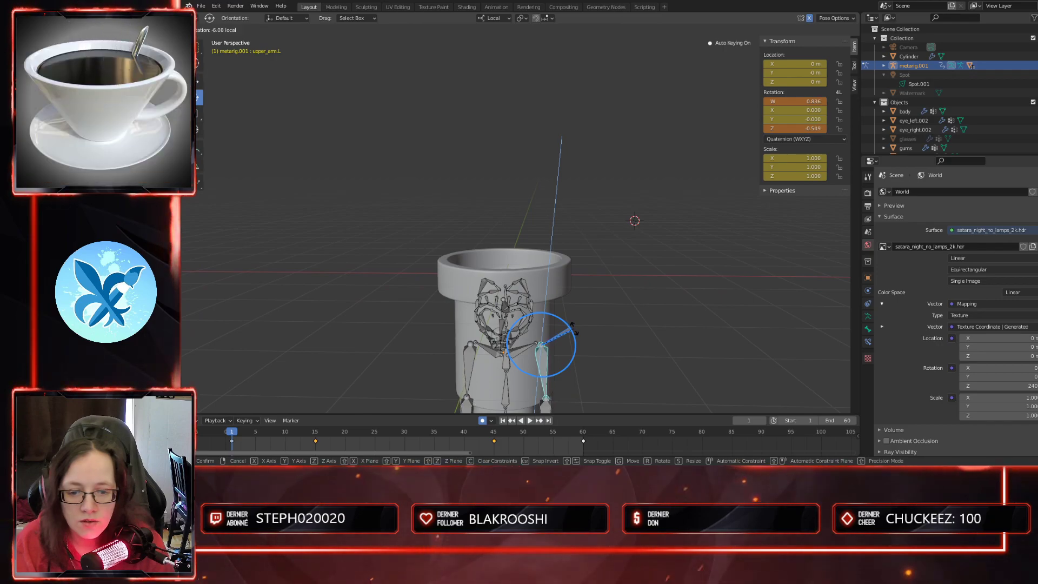
left_click(573, 330)
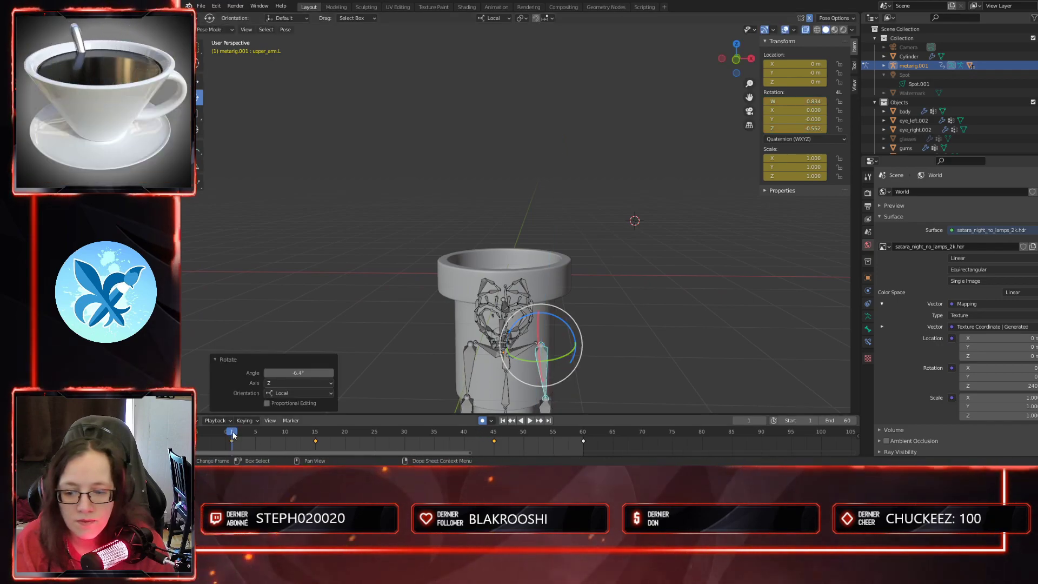
- Play the animation from frame 1 past frames 15 and 45 to check the arm pose during the rise and descent
key("space")
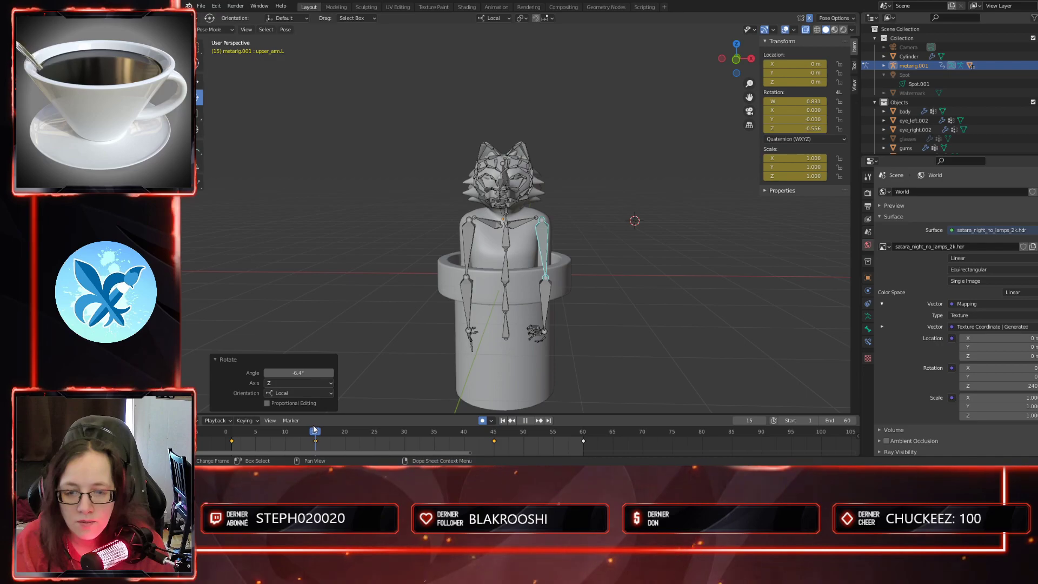
key("space")
scroll(631, 263, "up", 5)
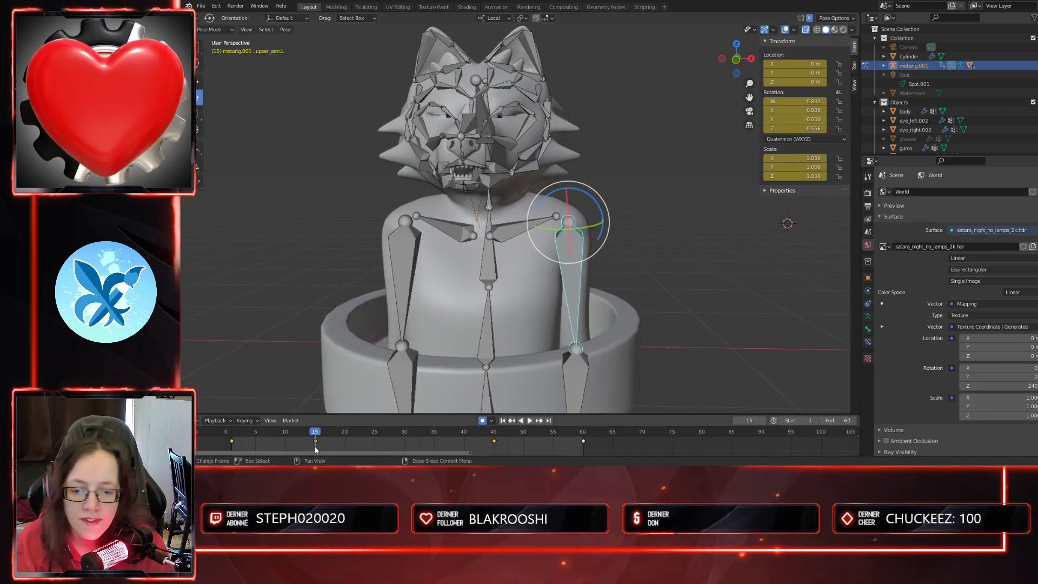
key("space")
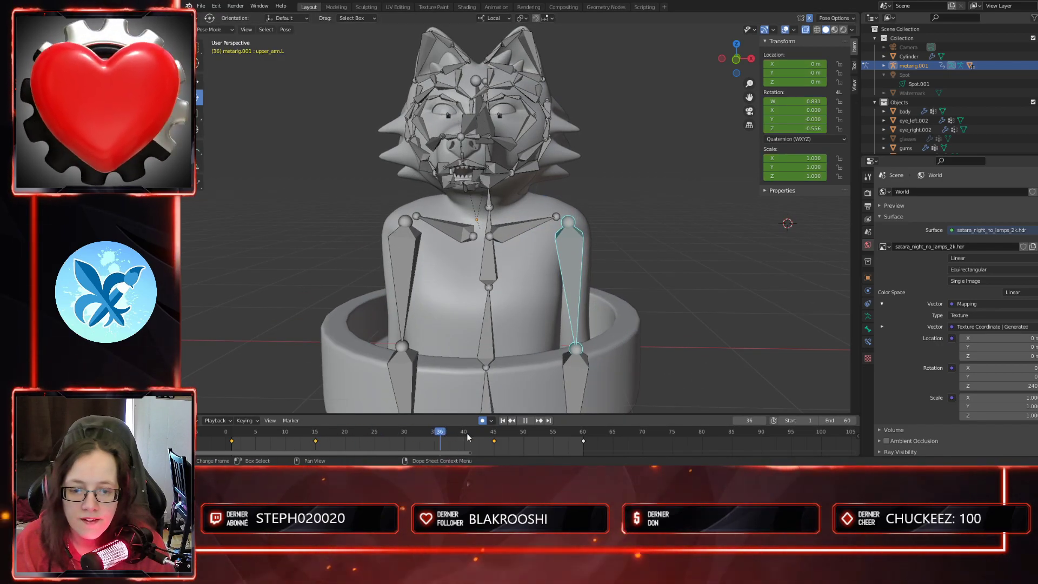
key("space")
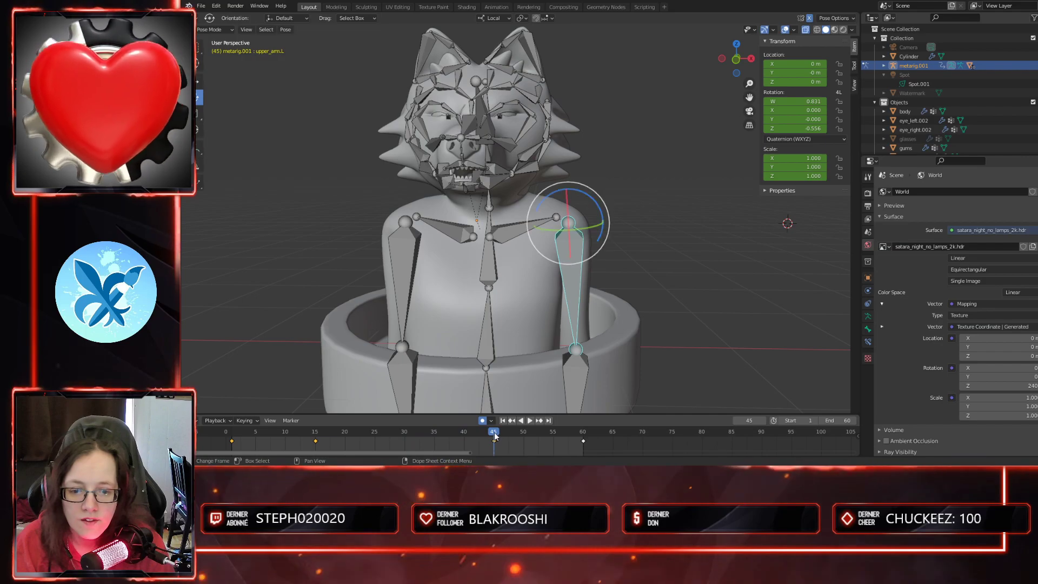
left_click(583, 433)
left_click(492, 432)
key("space")
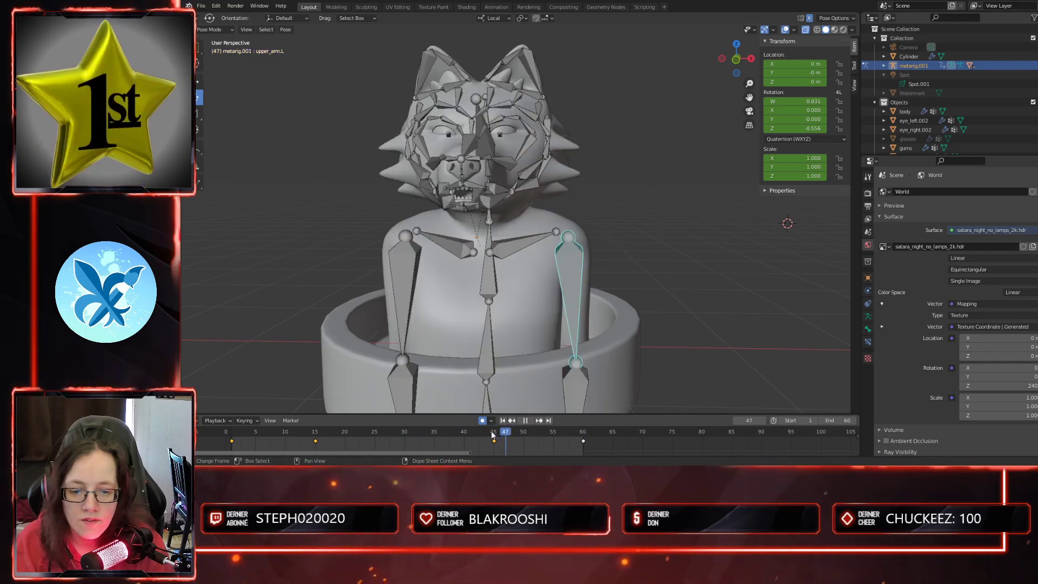
key("Escape")
- Select the left shoulder bone, examine the rig's keyframes in Object Mode, and return to Pose Mode at frame 33
left_click(508, 238)
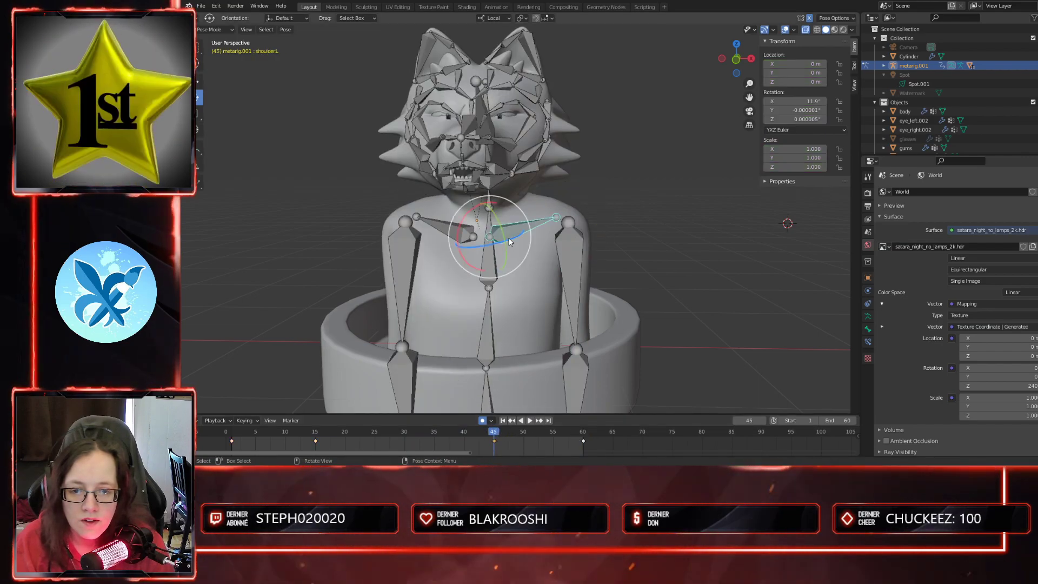
left_click(227, 30)
left_click(234, 38)
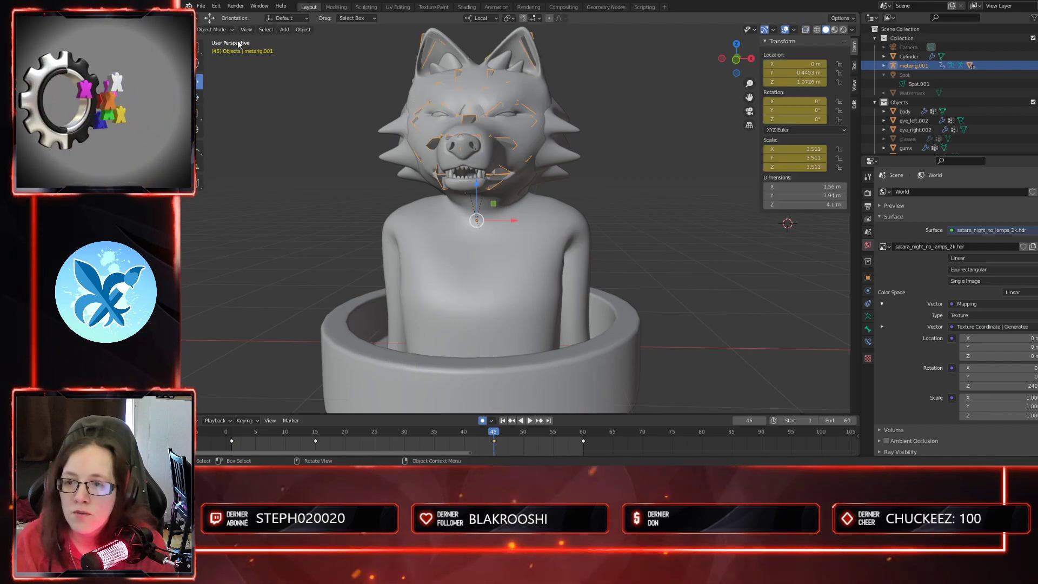
left_click(423, 440)
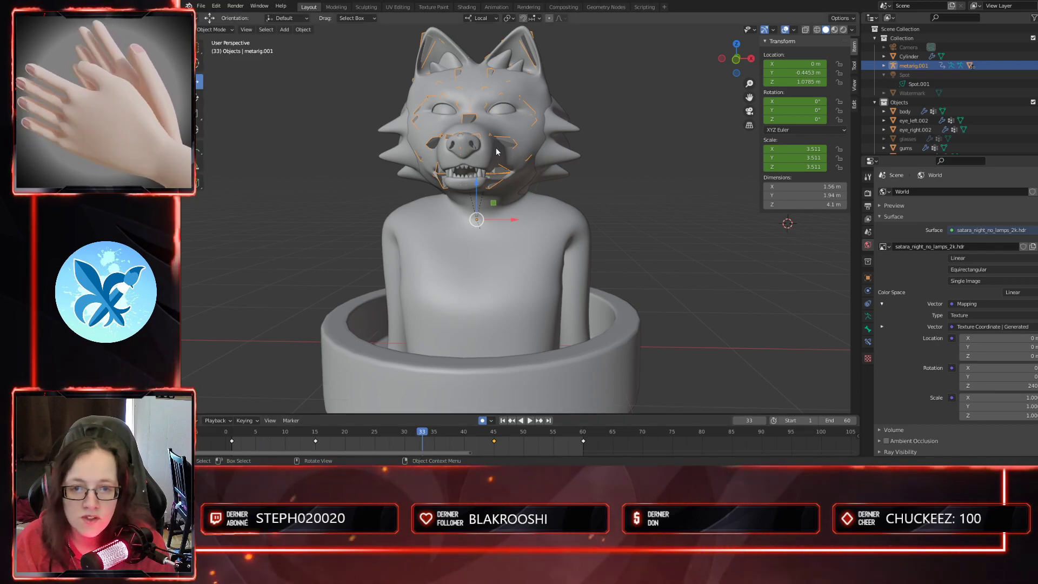
left_click(222, 61)
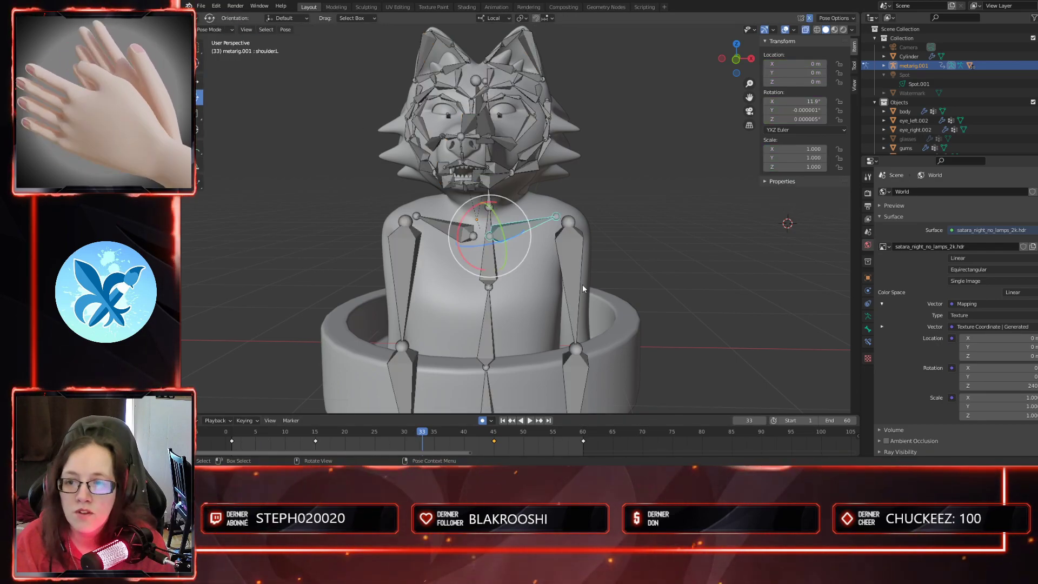
- Select the left upper arm and spine bones in turn and expand the metarig.001 hierarchy to examine their keyframes and properties
middle_click_drag(580, 283, 624, 296)
left_click(595, 278)
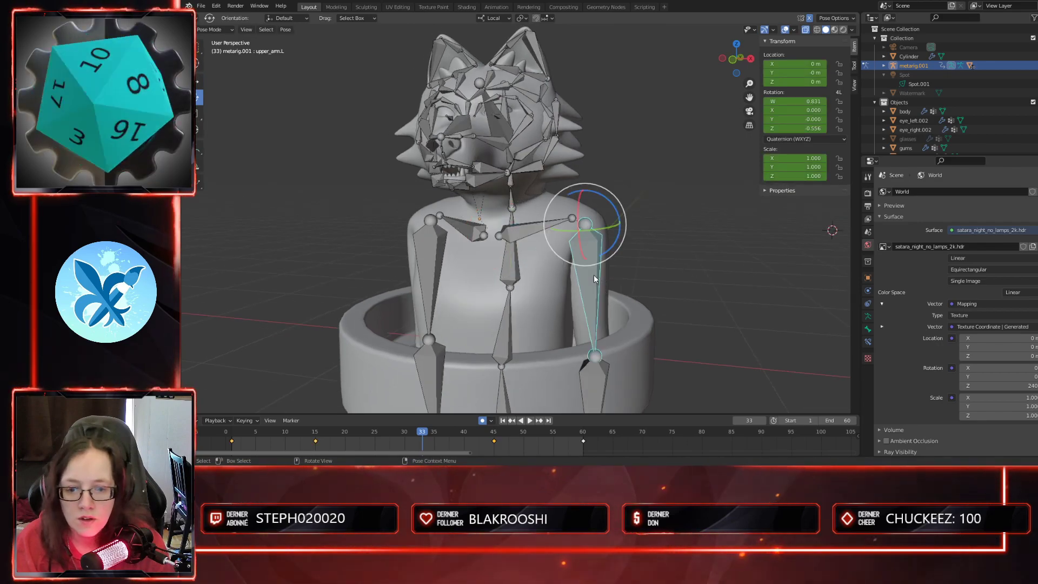
left_click(512, 274)
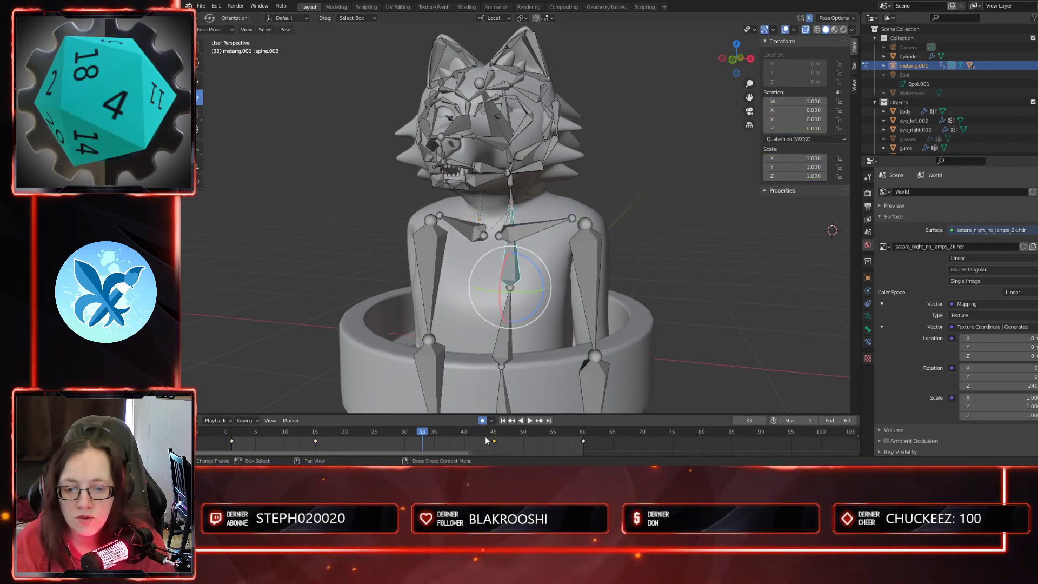
left_click(503, 344)
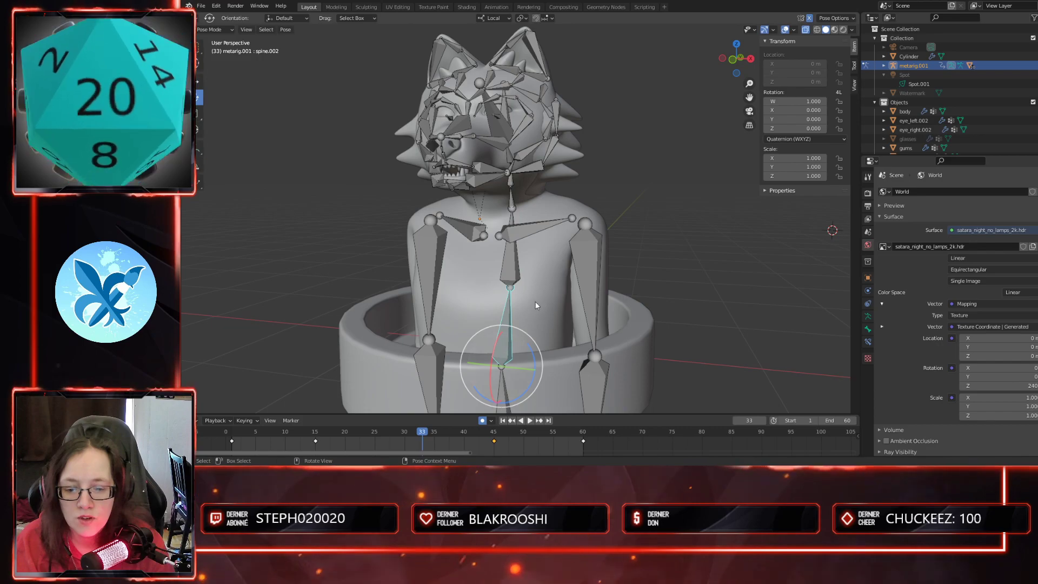
left_click(583, 237)
mouse_move(625, 304)
middle_mouse_down()
mouse_move(638, 321)
mouse_move(624, 328)
mouse_move(639, 309)
middle_mouse_up()
left_click(884, 66)
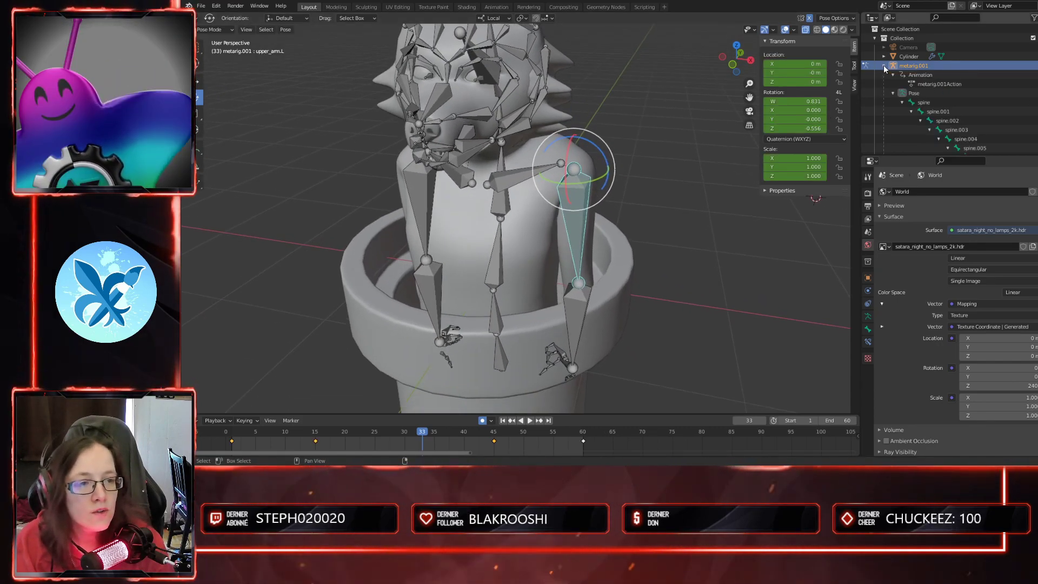
left_click(919, 111)
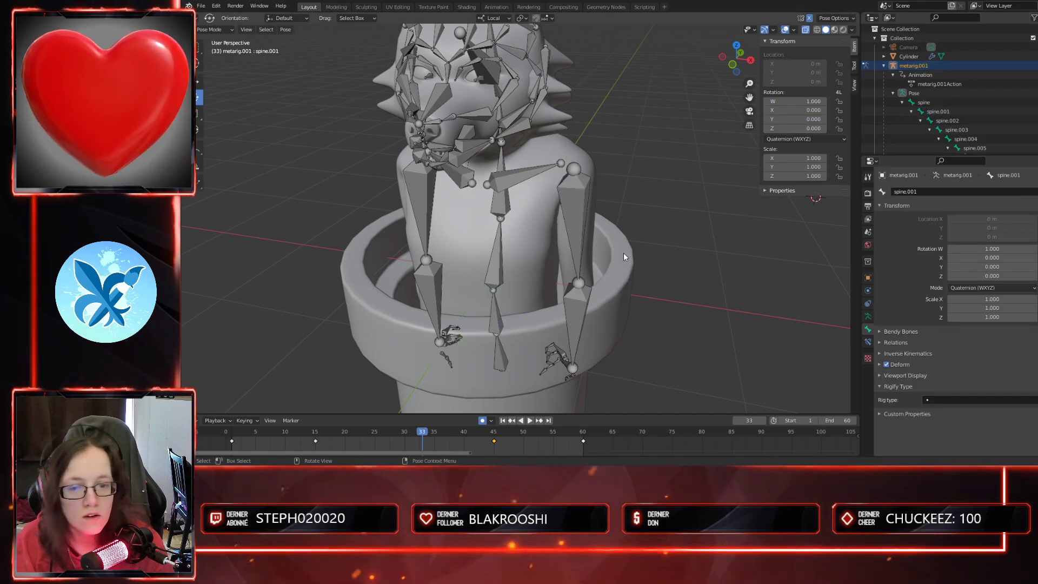
left_click(578, 213)
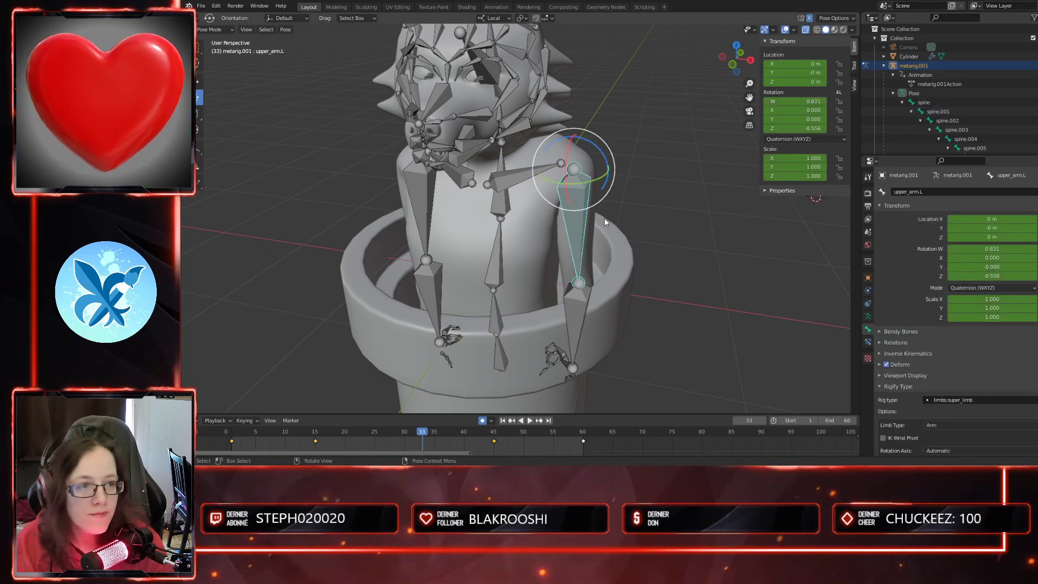
- Try to rotate the left shoulder bone further to 22.1° on X at frame 15
middle_click_drag(630, 273, 566, 267)
left_click_drag(372, 426, 315, 430)
middle_click_drag(529, 210, 539, 216)
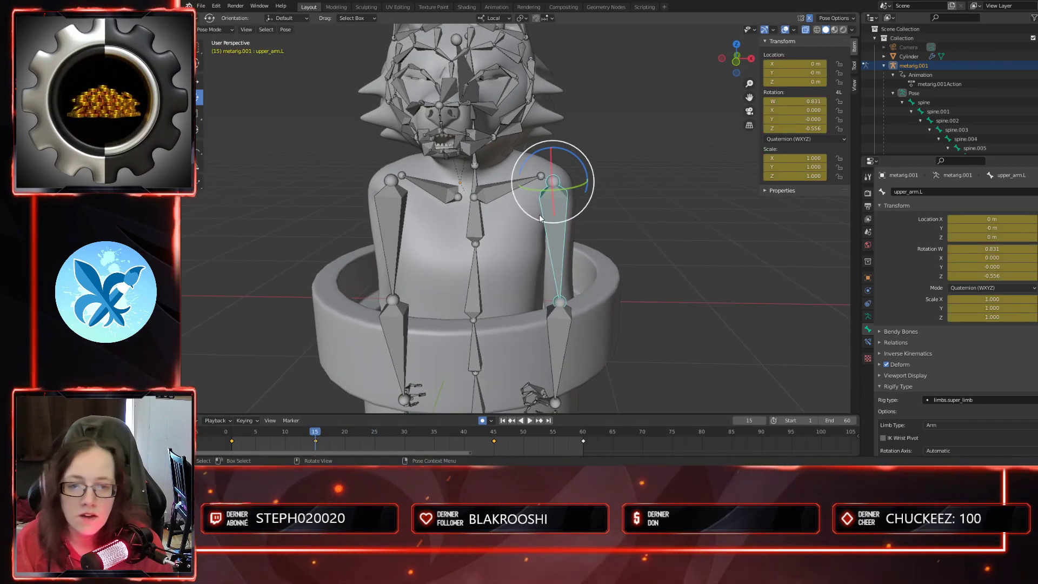
left_click(509, 194)
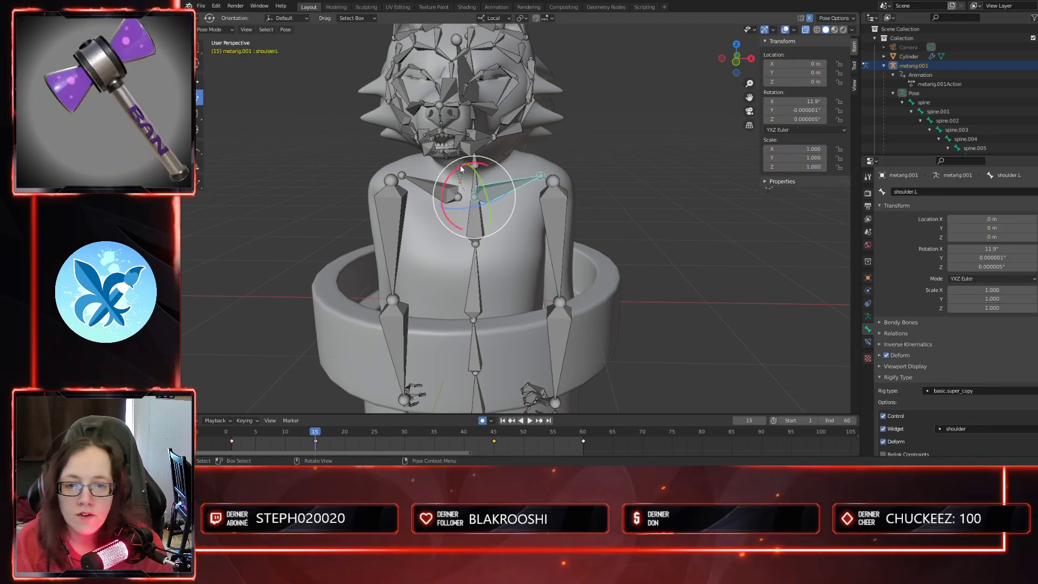
left_click_drag(459, 171, 450, 168)
left_click(571, 192)
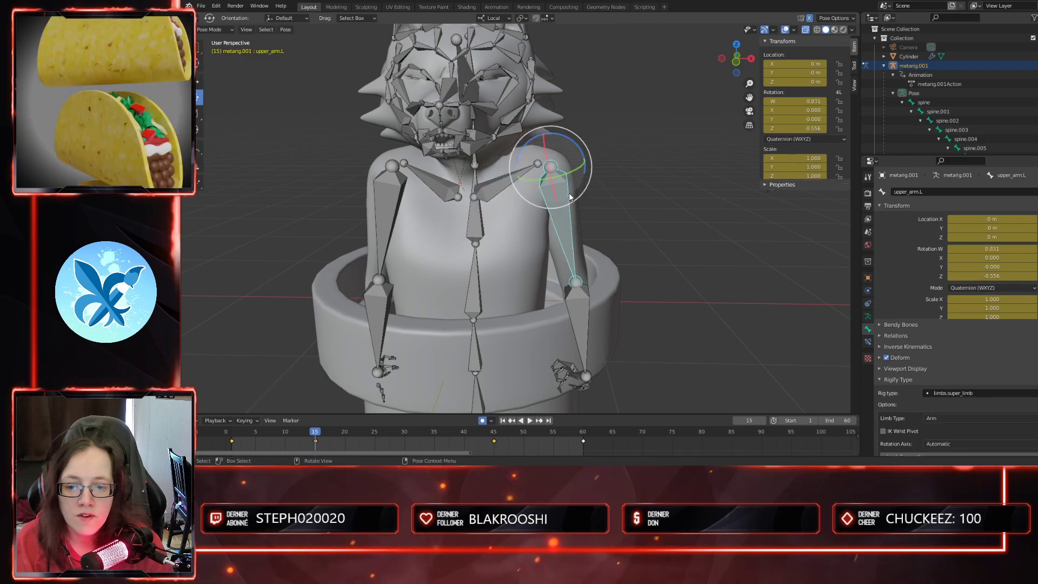
key("ctrl+z")
key("ctrl+z")
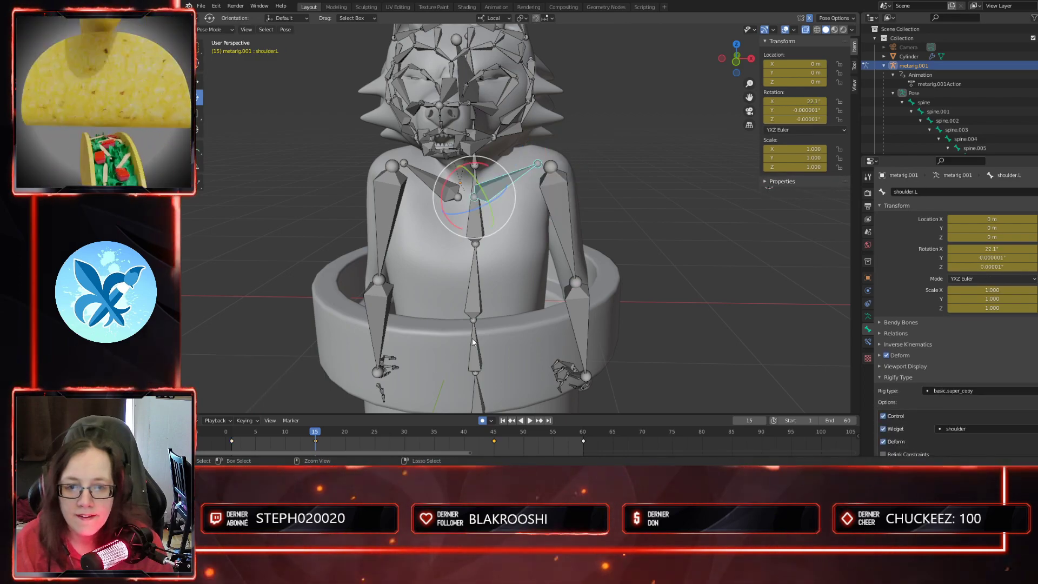
- At frame 20, rotate the left shoulder bone 15.9° about local X and turn the left upper arm inward to quaternion 0.781, 0.071, -0.052, -0.619
left_click(344, 432)
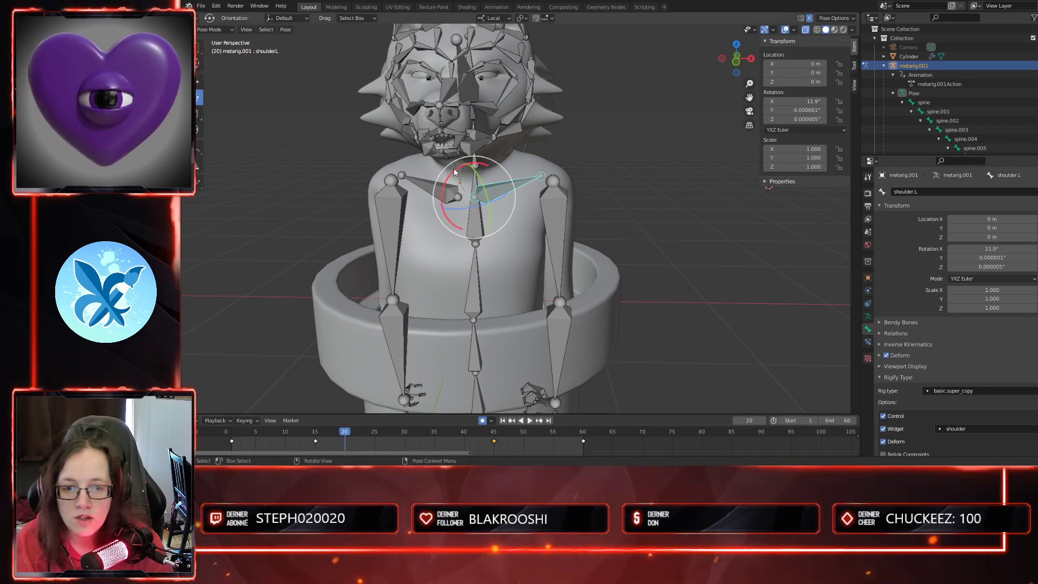
left_click_drag(453, 172, 443, 175)
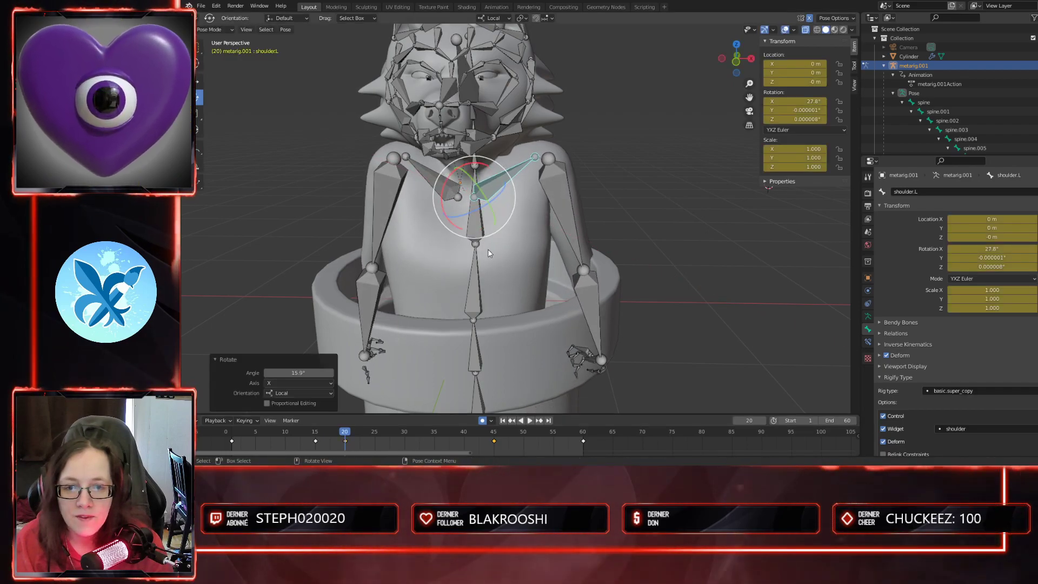
left_click(570, 219)
left_click_drag(583, 159, 583, 164)
middle_click_drag(662, 280, 550, 303)
left_click_drag(649, 173, 652, 252)
middle_click_drag(652, 252, 643, 282)
middle_click_drag(637, 323, 683, 311)
left_click_drag(569, 135, 574, 308)
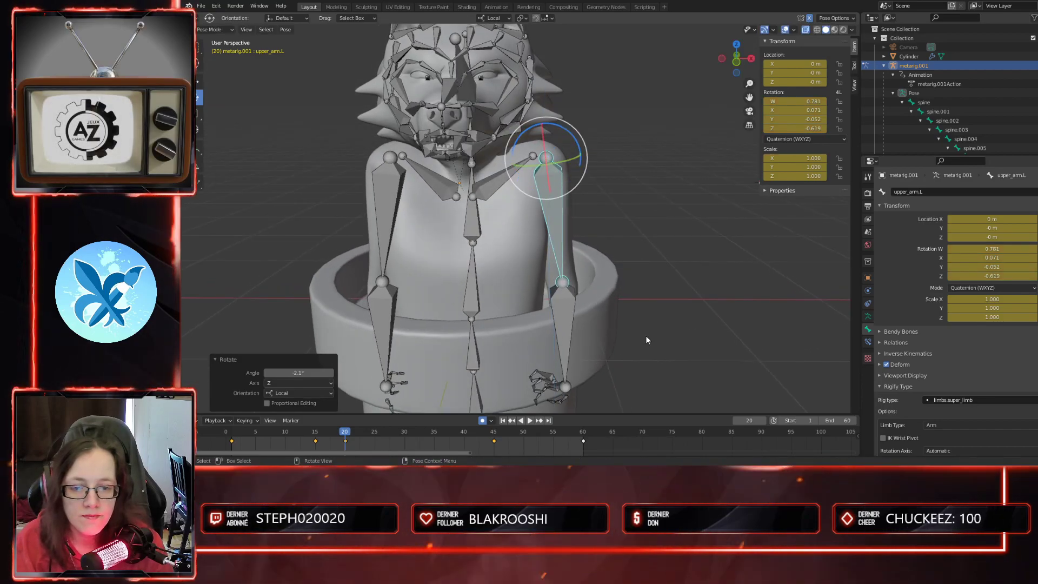
- Bend the left forearm bone 101° about its local X axis at frame 20 and fine-tune its rotation above the pipe rim
left_click(572, 304)
middle_click_drag(608, 332, 589, 210)
left_click_drag(575, 171, 701, 178)
middle_click_drag(676, 219, 614, 277)
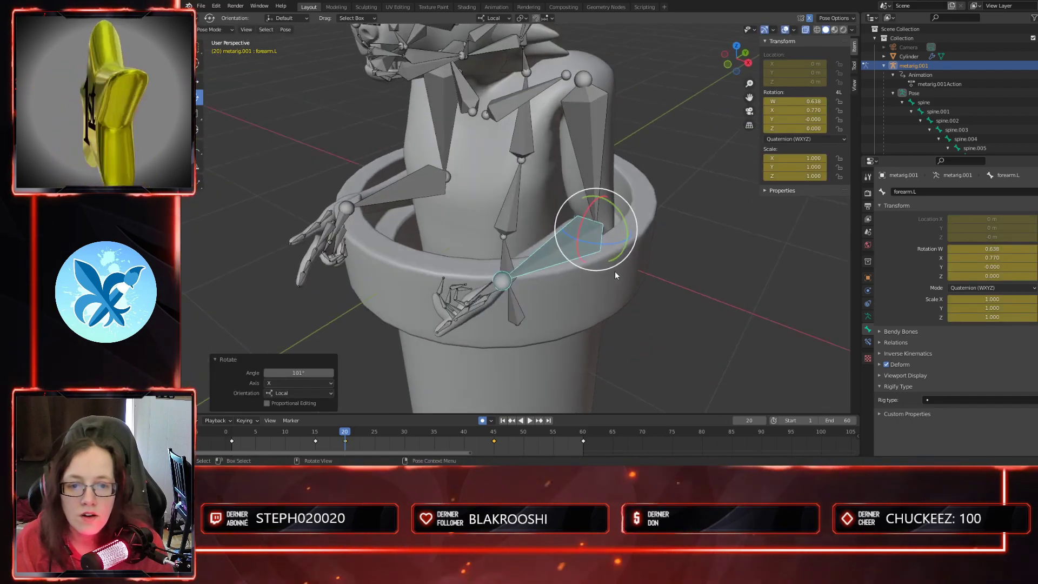
mouse_move(580, 229)
left_mouse_down()
mouse_move(587, 208)
mouse_move(586, 219)
left_mouse_up()
mouse_move(600, 246)
middle_mouse_down()
mouse_move(605, 283)
mouse_move(625, 288)
mouse_move(591, 255)
middle_mouse_up()
mouse_move(513, 238)
middle_mouse_down()
mouse_move(553, 226)
mouse_move(513, 238)
middle_mouse_up()
- Turn the left hand bone at frame 20 with rotations of 65° about local X and -46.9° about local Z
left_click(515, 184)
left_click_drag(492, 167, 519, 170)
middle_click_drag(523, 227, 551, 244)
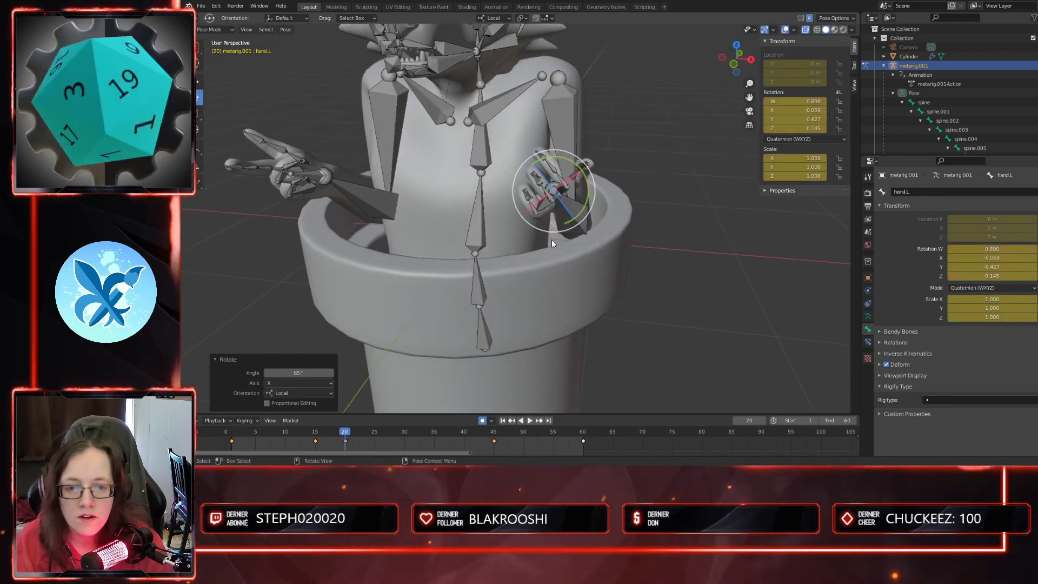
left_click_drag(562, 196, 557, 204)
middle_click_drag(557, 204, 602, 196)
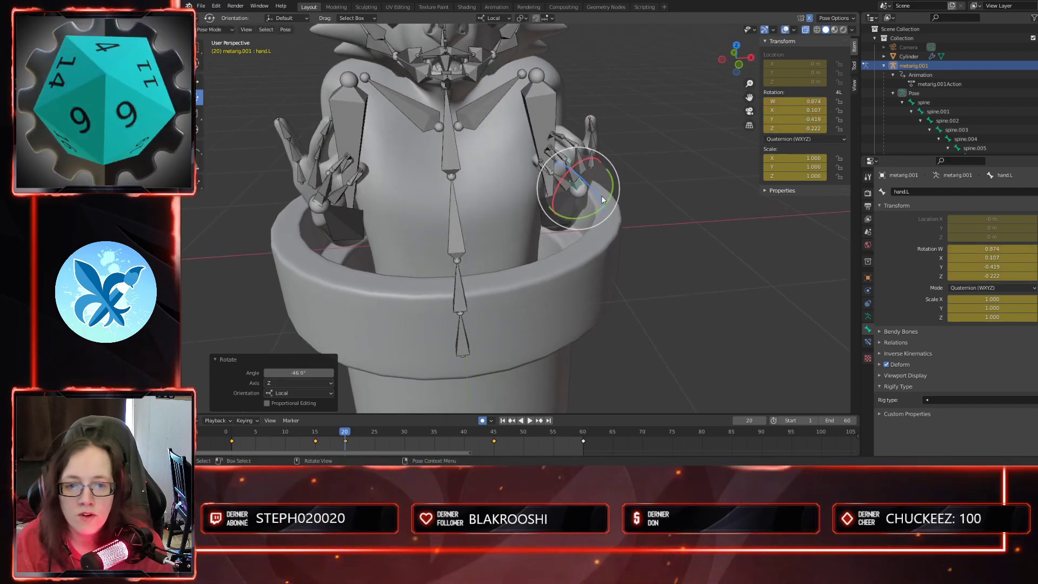
- Refine the left hand bone's orientation, including rotations of 40.7° about local Y and -21.7° about local X
key("r")
left_click(614, 206)
left_click_drag(614, 192, 612, 166)
middle_click_drag(648, 231, 563, 236)
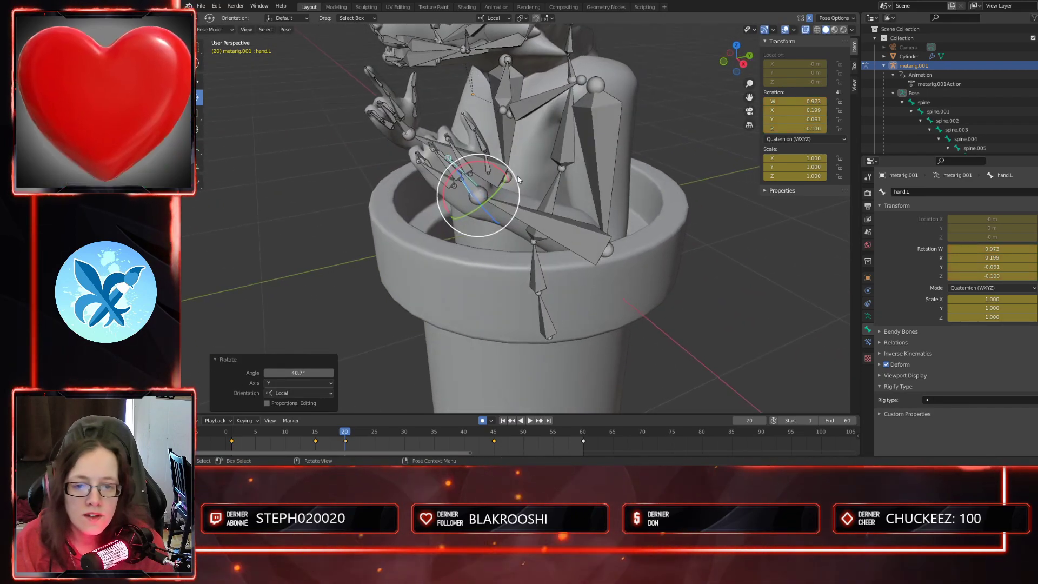
left_click_drag(514, 177, 486, 174)
- Select the right hand's finger bones in turn, including the index and middle fingers, and examine both hands' pose at frame 20
middle_click_drag(485, 174, 554, 222)
middle_click_drag(281, 161, 449, 232)
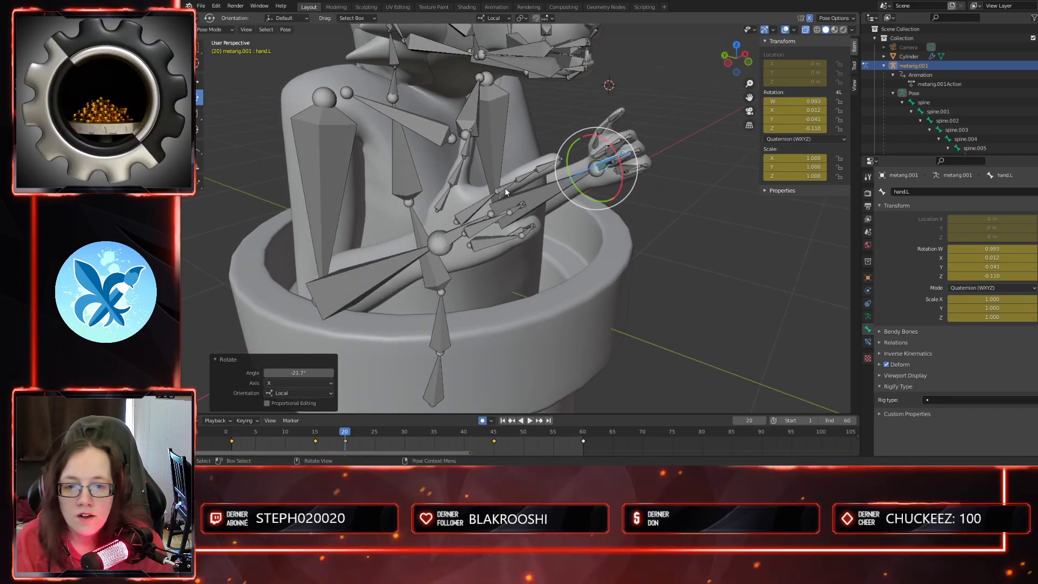
left_click(505, 187)
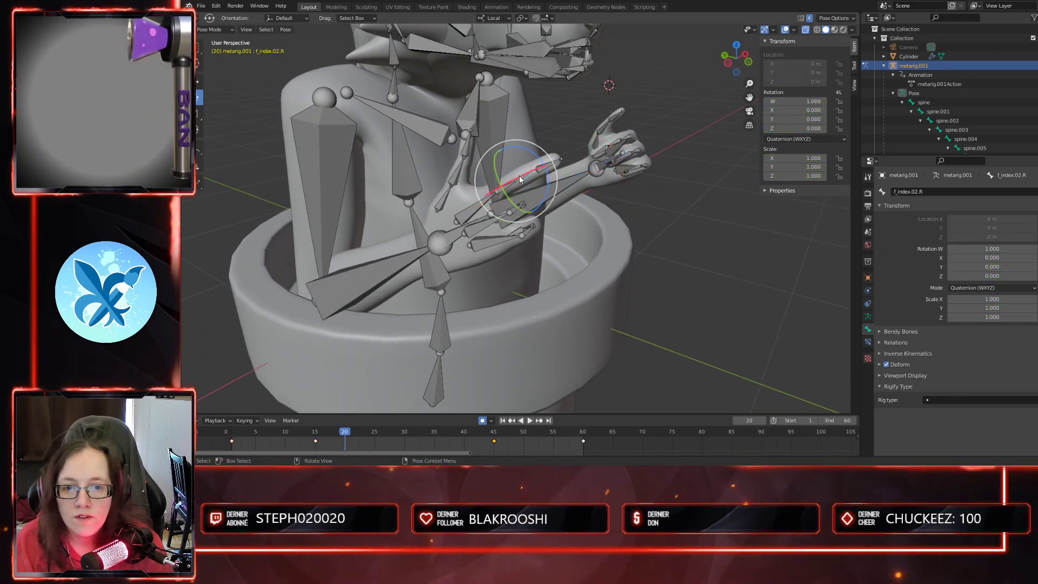
left_click(546, 170)
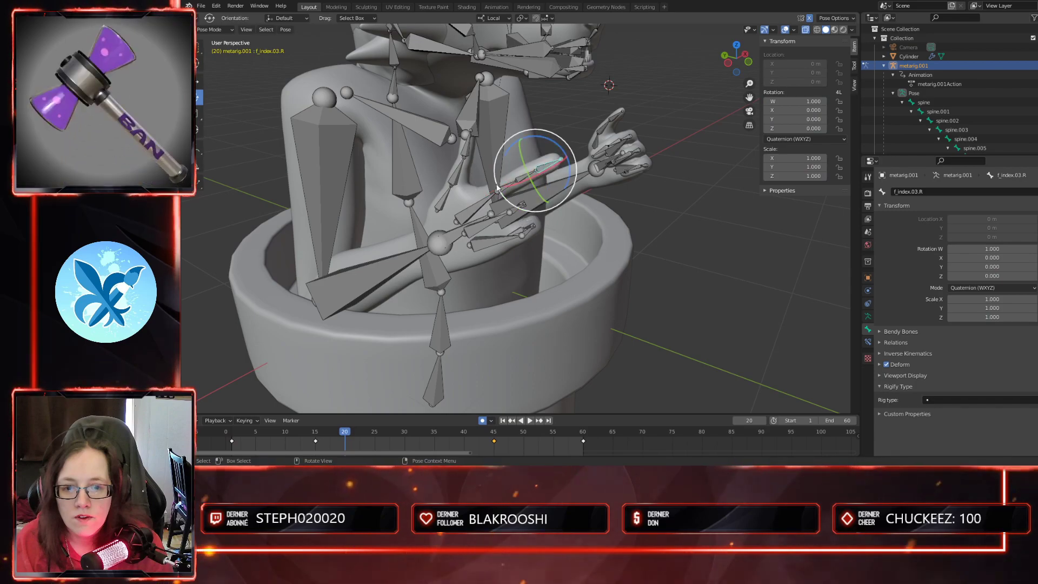
left_click(476, 210)
middle_click_drag(562, 223, 390, 172)
left_click(464, 204)
left_click(396, 201)
left_click(388, 170)
middle_click_drag(456, 251, 612, 301)
scroll(611, 302, "down", 5)
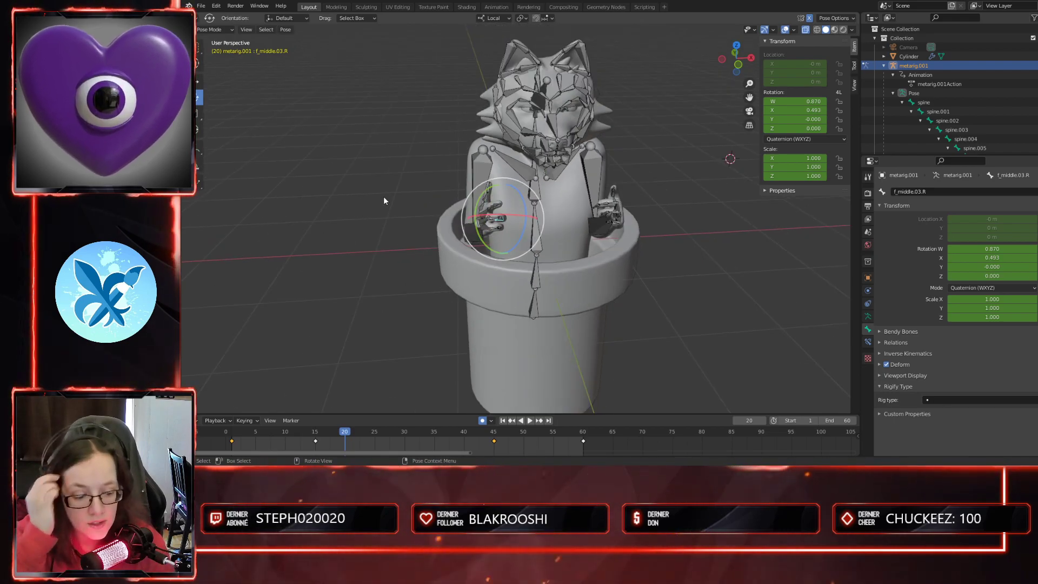
- Leave posing for Object Mode and select the metarig.001 armature
middle_click_drag(482, 178, 598, 261)
left_click(225, 31)
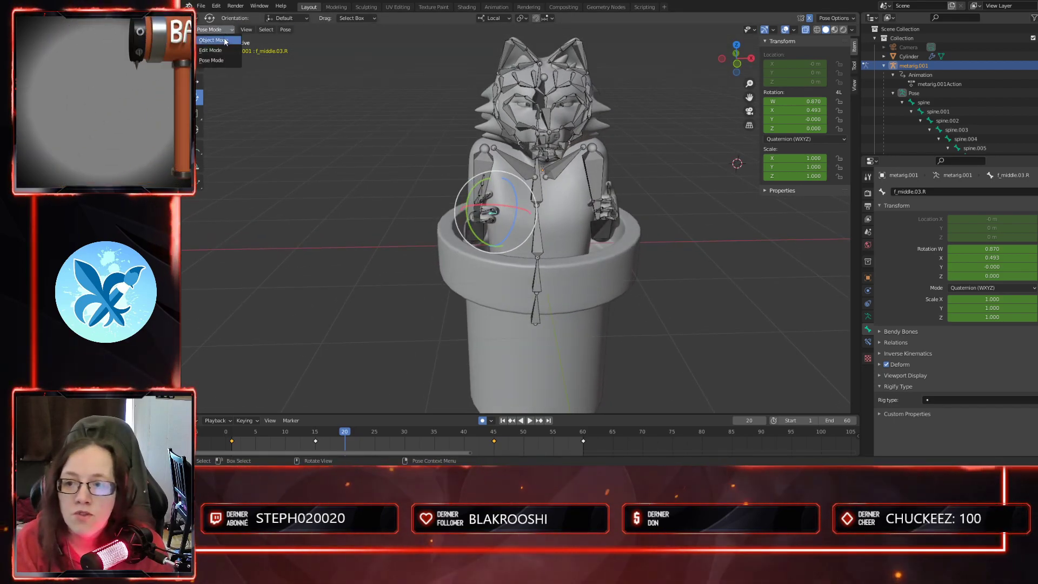
left_click(224, 37)
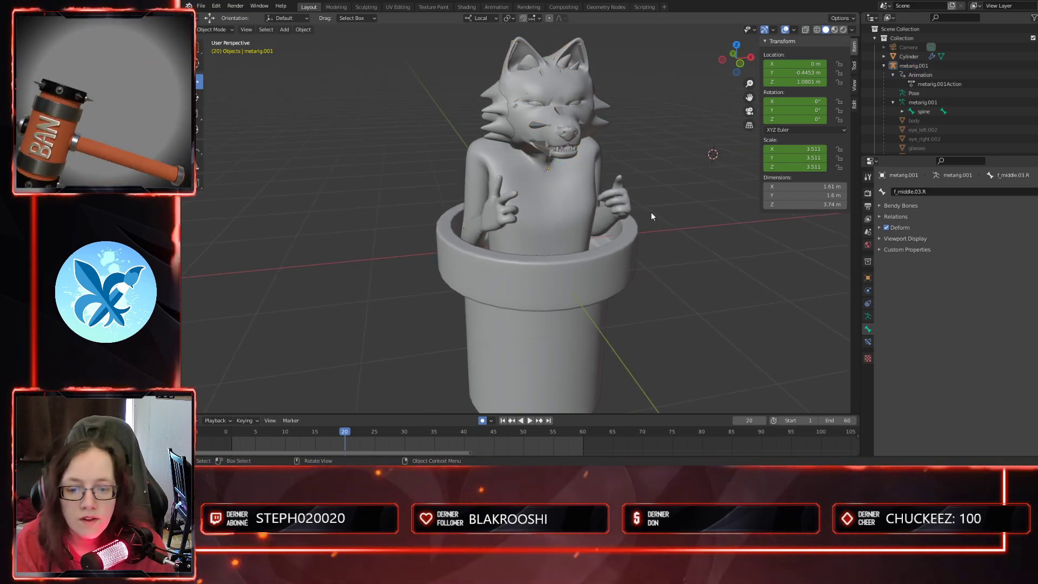
left_click(538, 129)
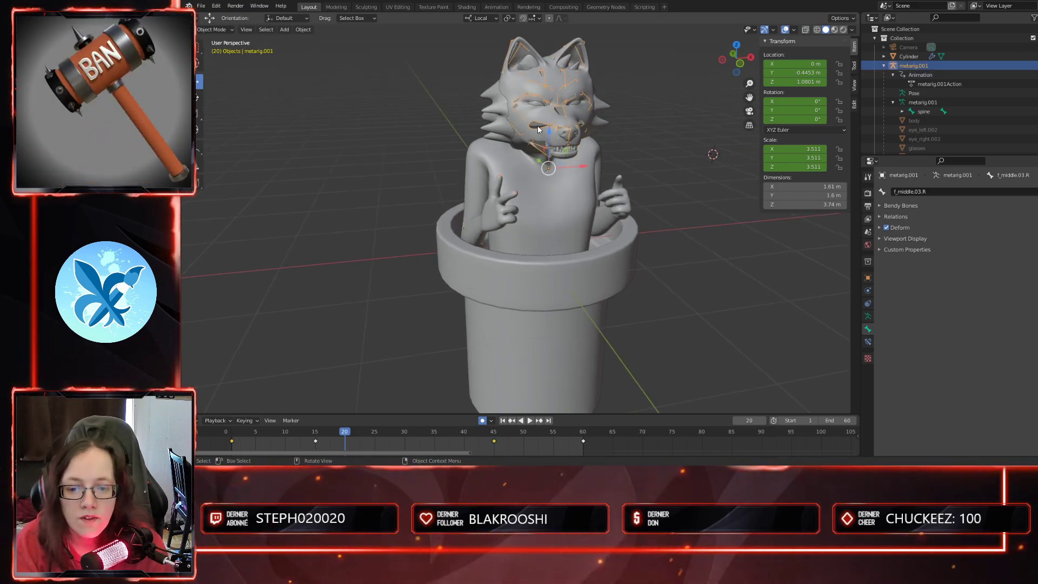
left_click(544, 229)
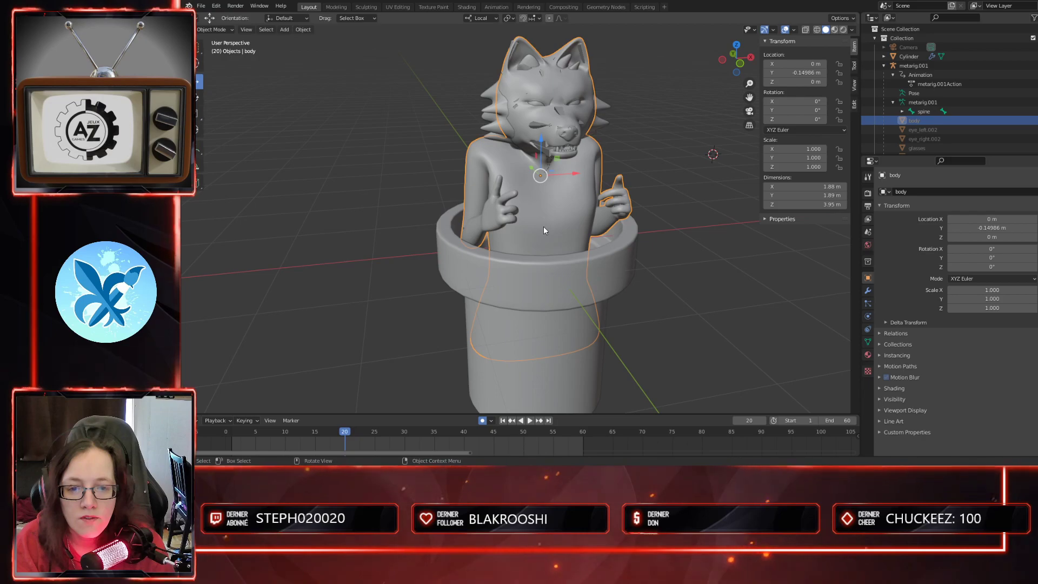
left_click(528, 128)
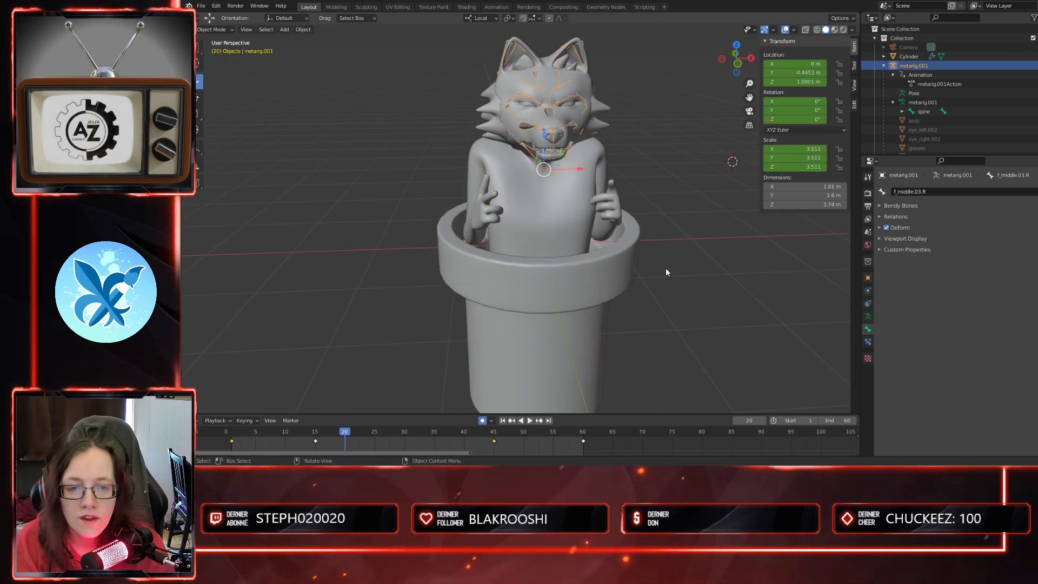
- Delete all of the armature's object-level keyframes between frames 1 and 60
middle_click_drag(666, 272, 662, 261)
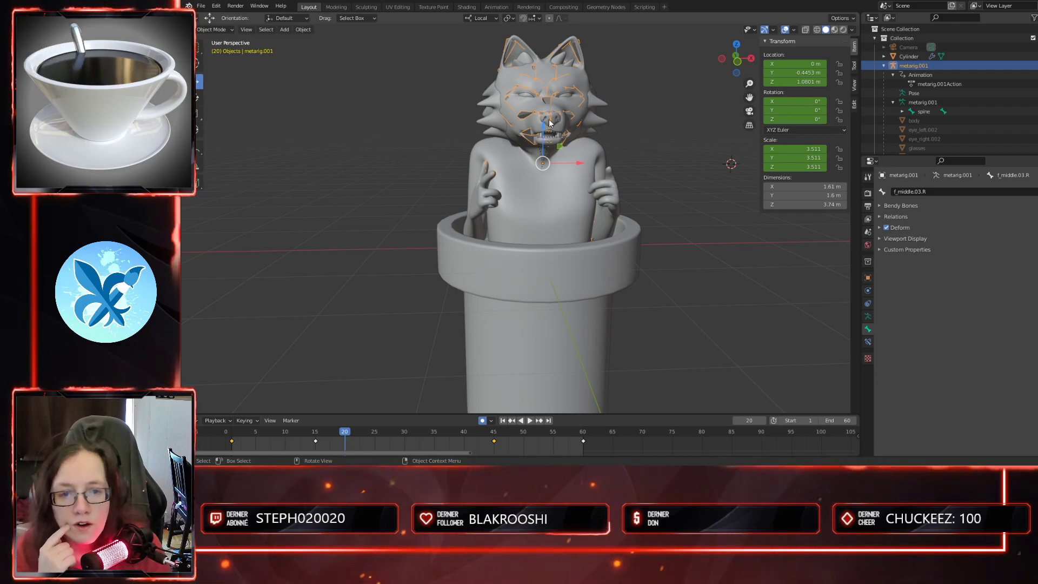
middle_click_drag(524, 192, 577, 289)
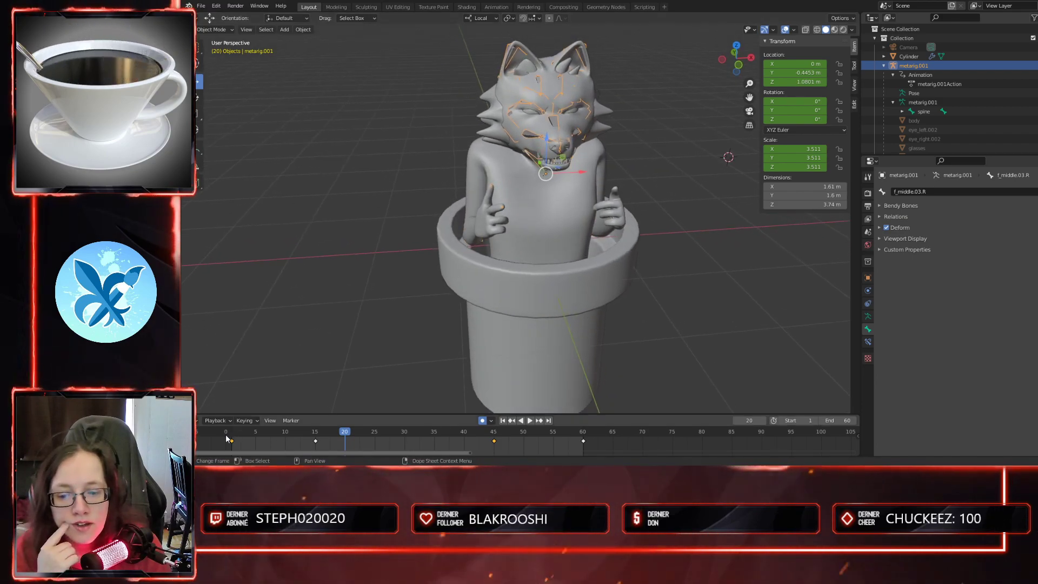
left_click_drag(227, 448, 599, 434)
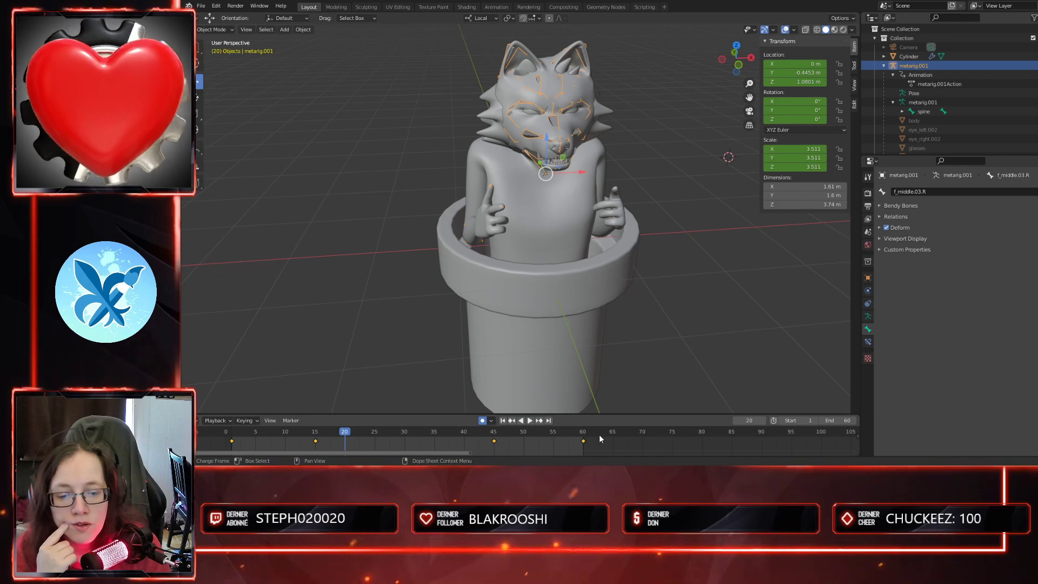
key("Delete")
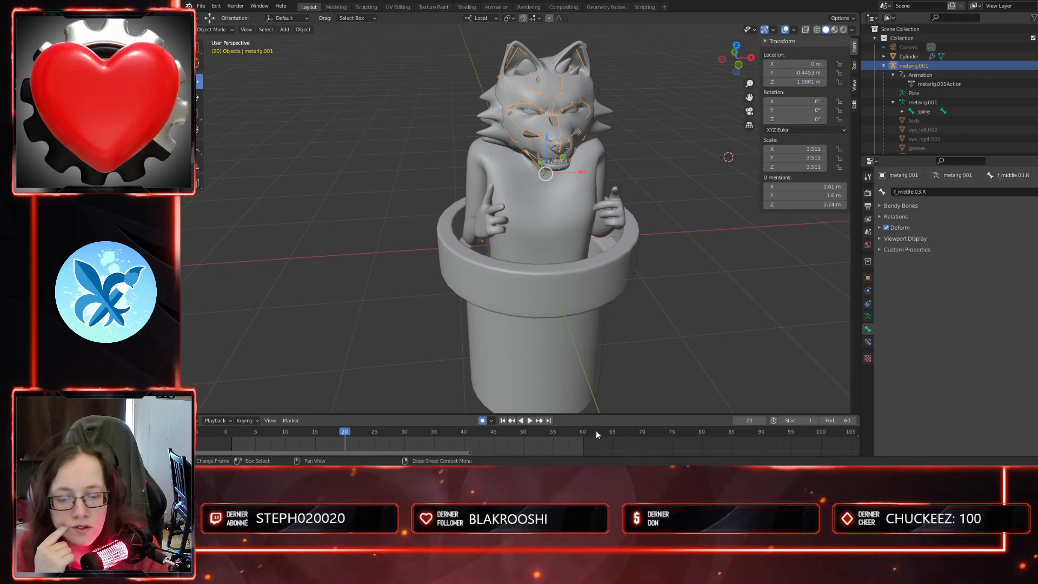
- Return the armature to Pose Mode and select the left upper arm bone
left_click(214, 29)
left_click(214, 61)
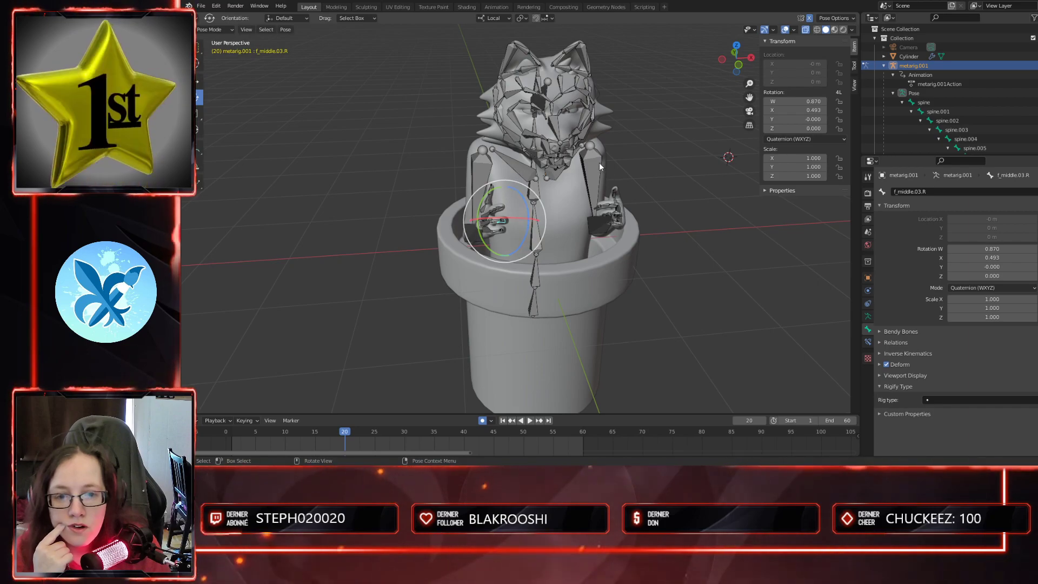
left_click(591, 176)
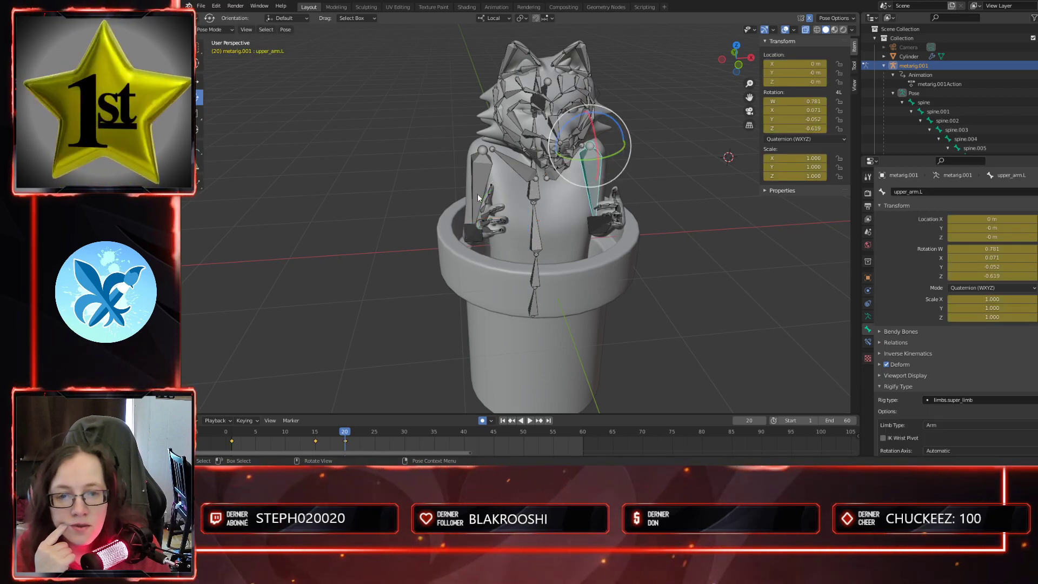
mouse_move(498, 219)
middle_mouse_down()
mouse_move(528, 219)
mouse_move(492, 219)
mouse_move(518, 217)
middle_mouse_up()
scroll(543, 223, "up", 5)
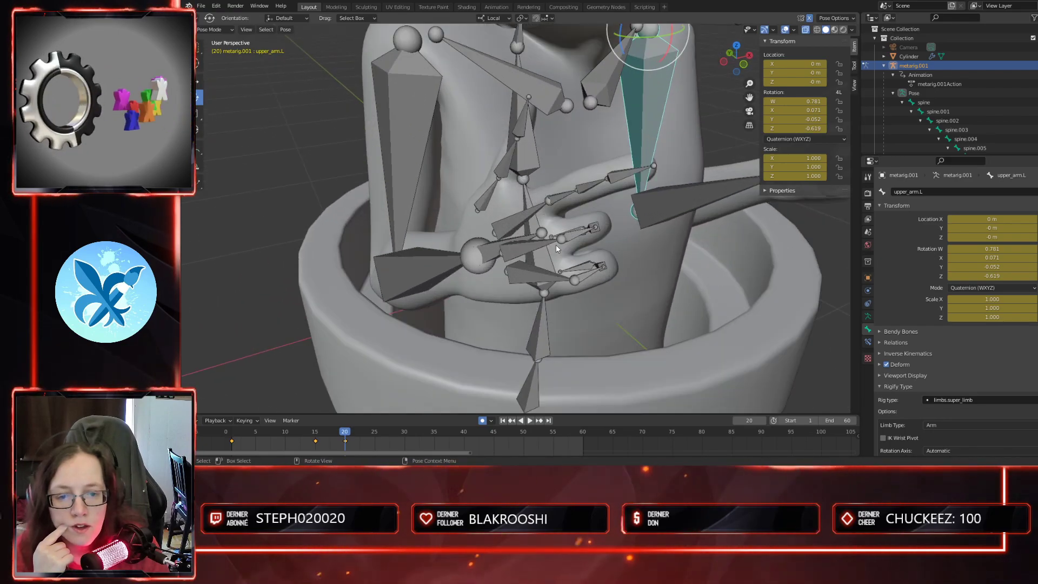
middle_click_drag(601, 266, 589, 256)
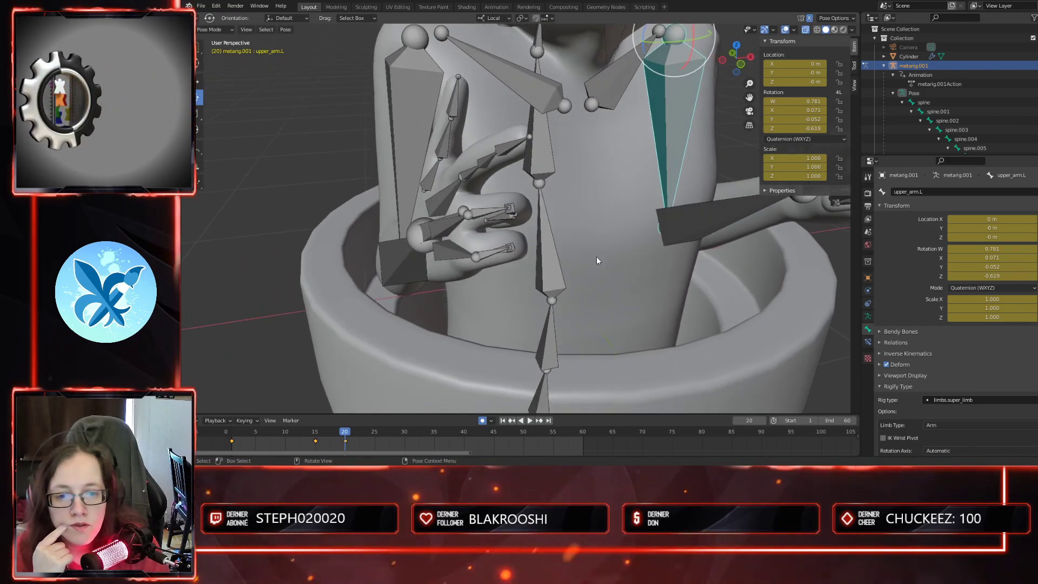
- Clear the rotation, location and scale keyframes of the right middle finger's base bone
left_click(489, 211)
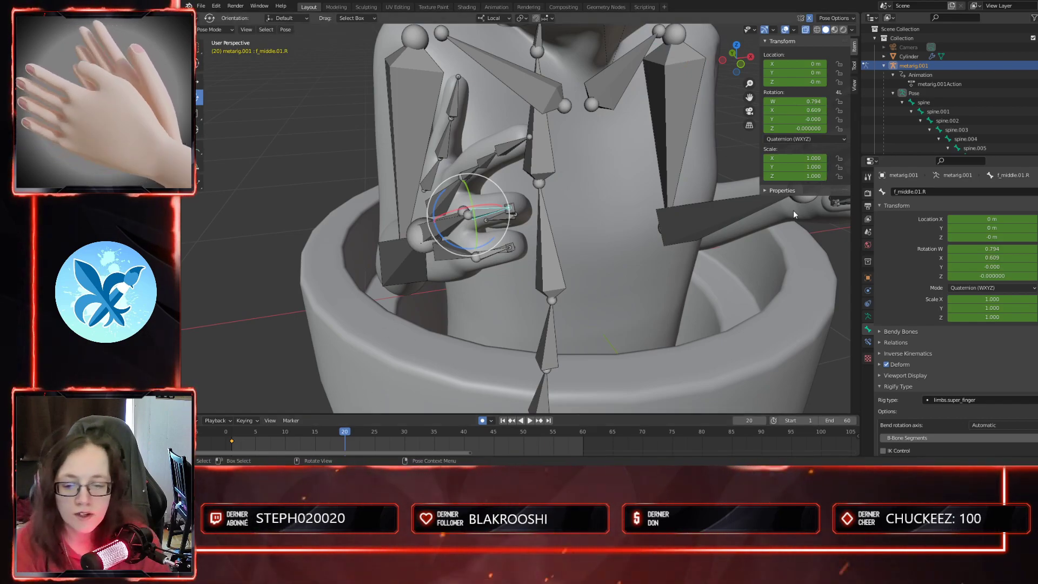
right_click(798, 120)
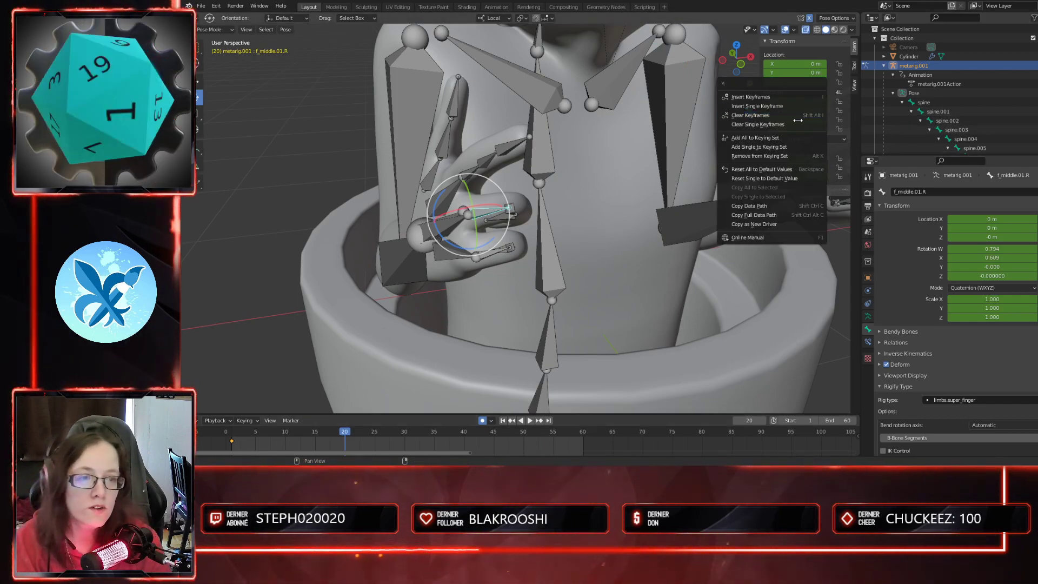
left_click(757, 116)
right_click(791, 85)
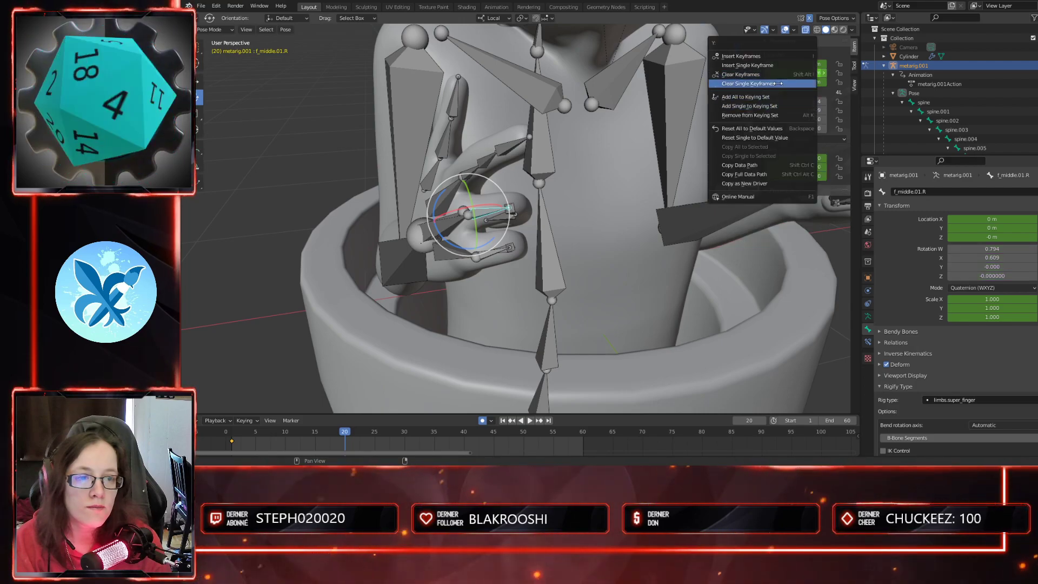
left_click(789, 74)
right_click(790, 158)
left_click(791, 159)
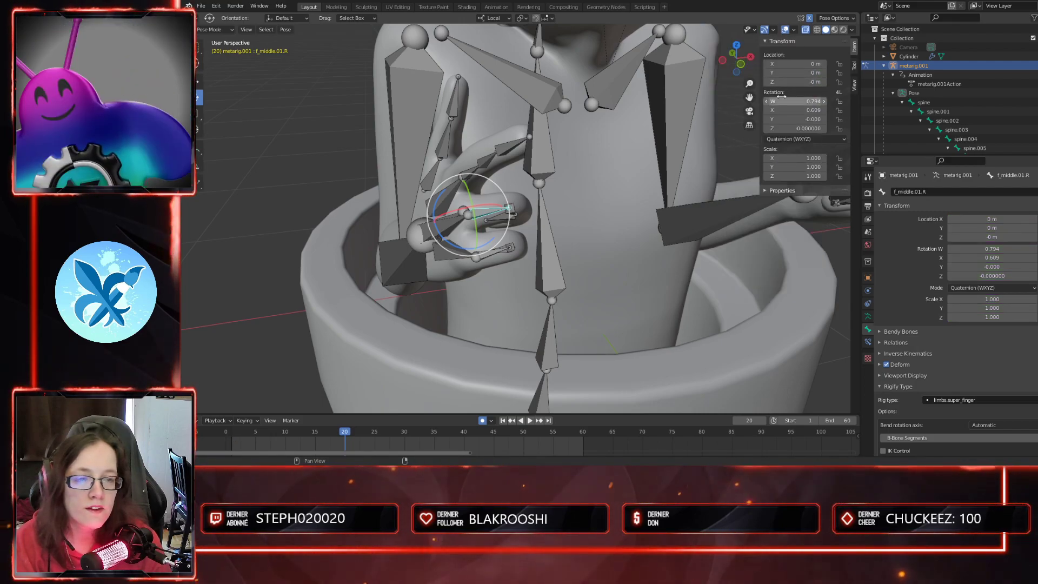
- Straighten the right middle finger's base bone with a quaternion rotation of W 1 and X, Y, Z 0
key("Return")
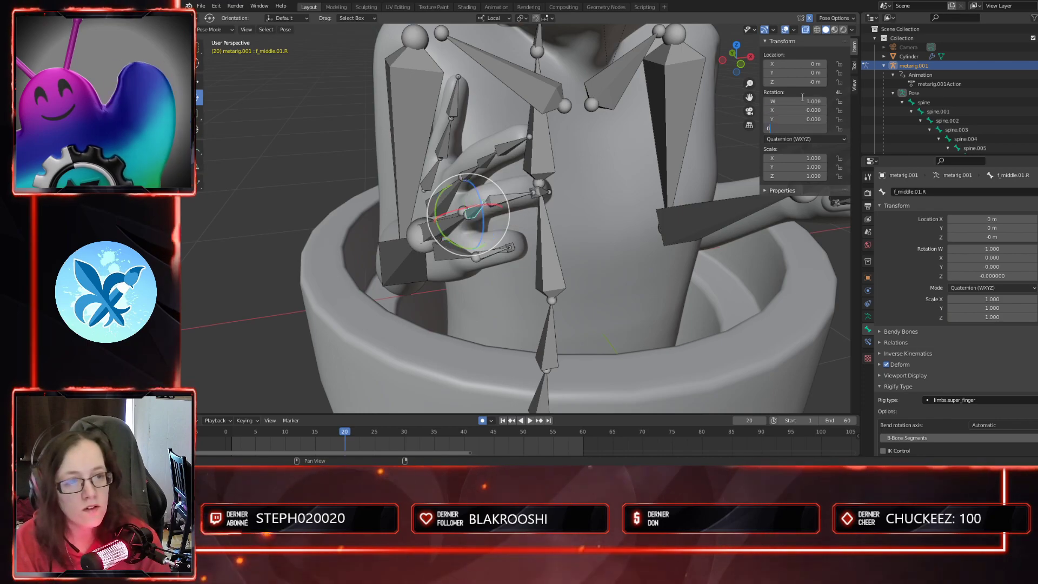
middle_click_drag(579, 178, 627, 177)
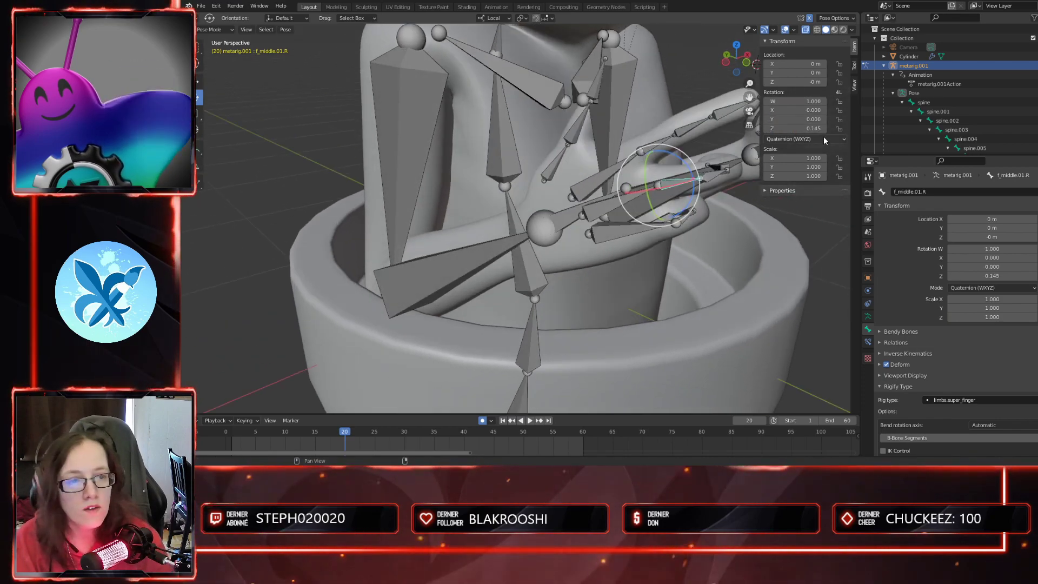
key("Return")
middle_click_drag(716, 278, 682, 271)
- Set the right middle finger's second bone to a quaternion rotation of W 1 and X, Y, Z 0
left_click(550, 148)
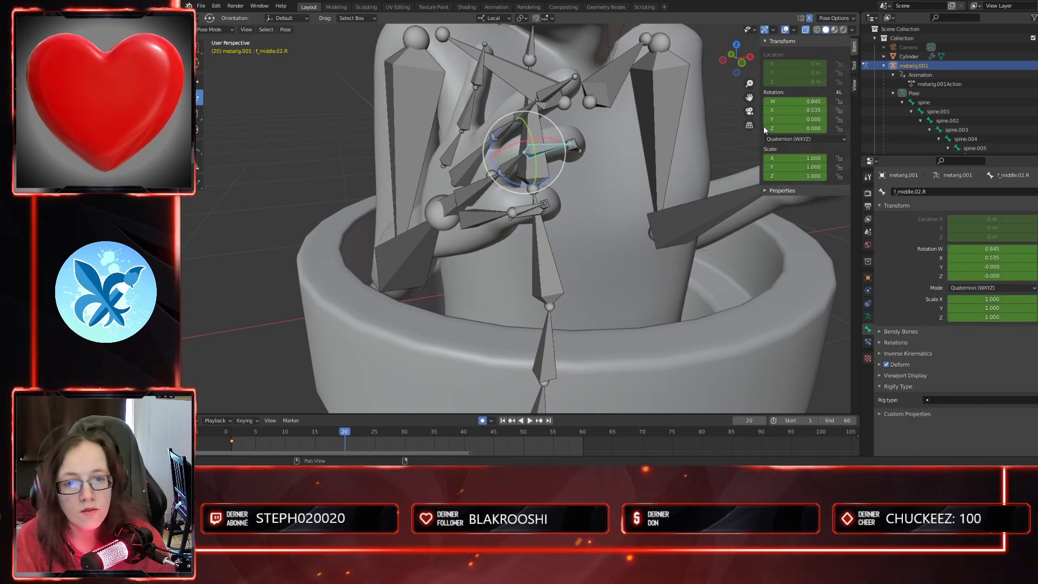
left_click(805, 102)
type("0")
key("Return")
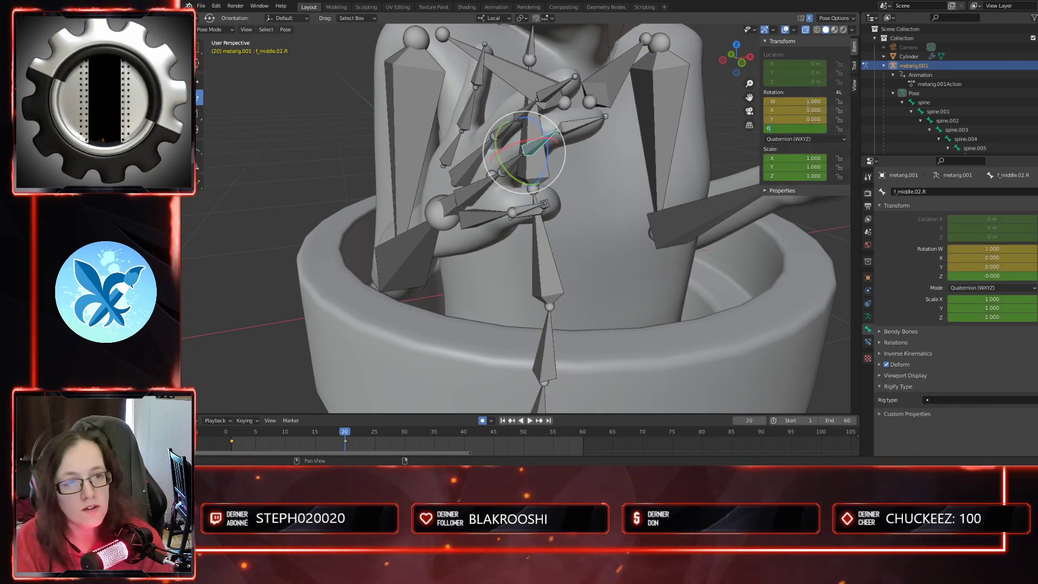
- Clear the rotation, location and scale keyframes of the right middle finger's second bone
right_click(768, 149)
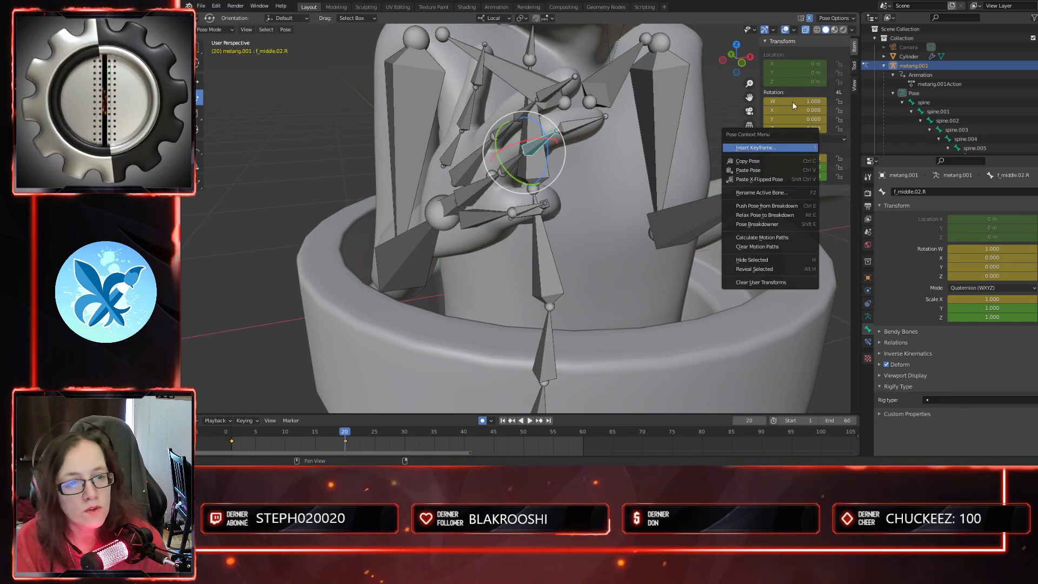
right_click(779, 102)
left_click(766, 146)
right_click(799, 70)
left_click(798, 72)
right_click(797, 162)
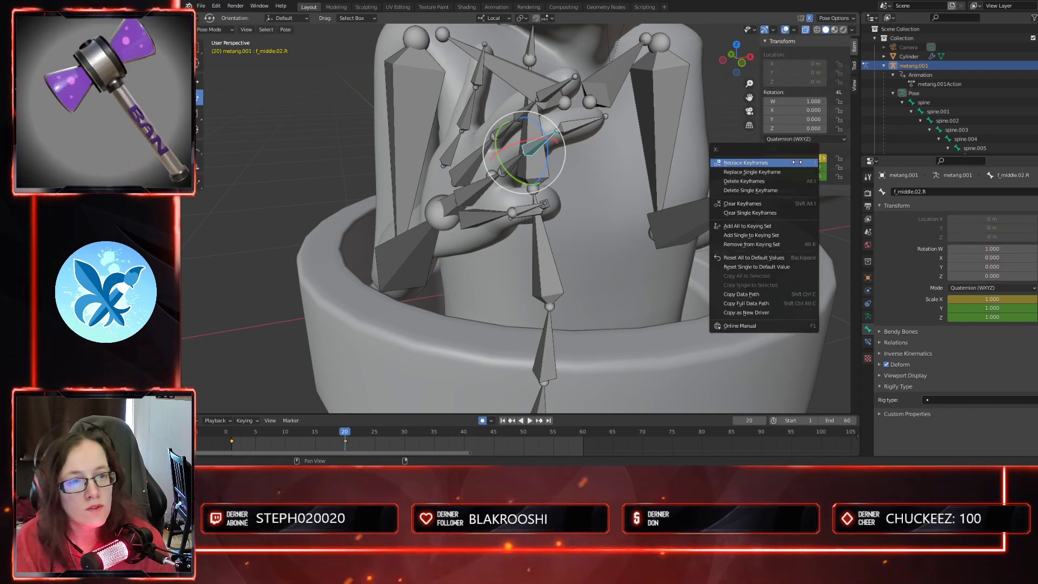
left_click(751, 204)
- Set the right ring finger's base bone to a quaternion rotation of W 1 and X, Y, Z 0
middle_click_drag(514, 232, 624, 248)
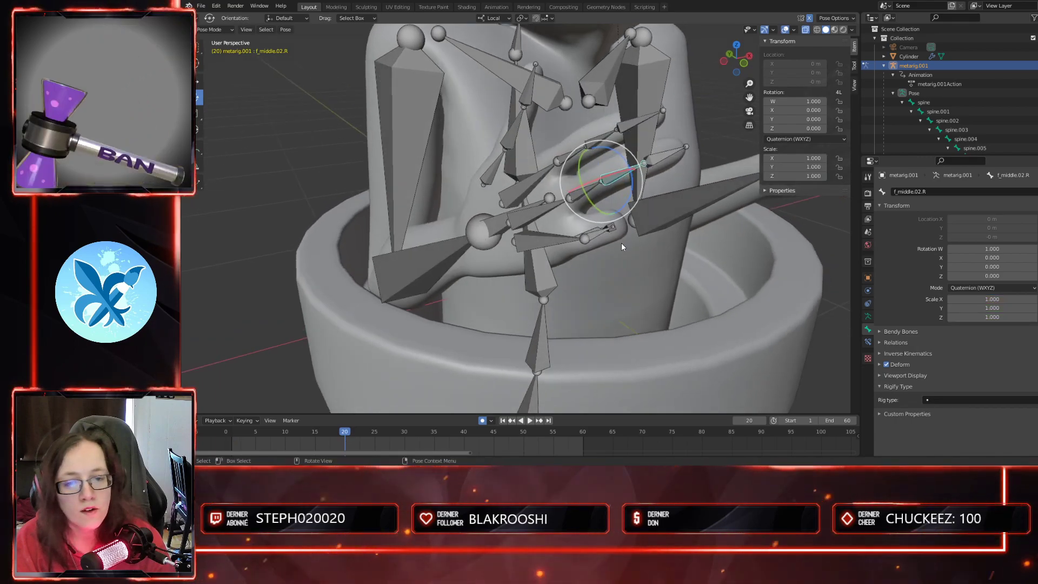
left_click(601, 235)
middle_click_drag(685, 273, 671, 271)
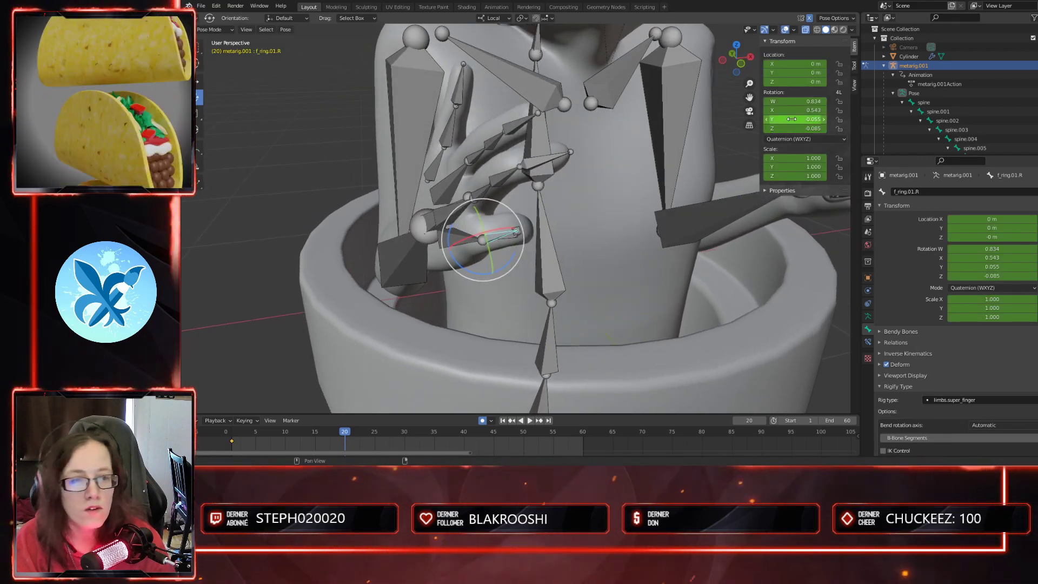
type("1")
key("Tab")
type("0")
key("Tab")
type("0")
key("Tab")
type("0")
key("Tab")
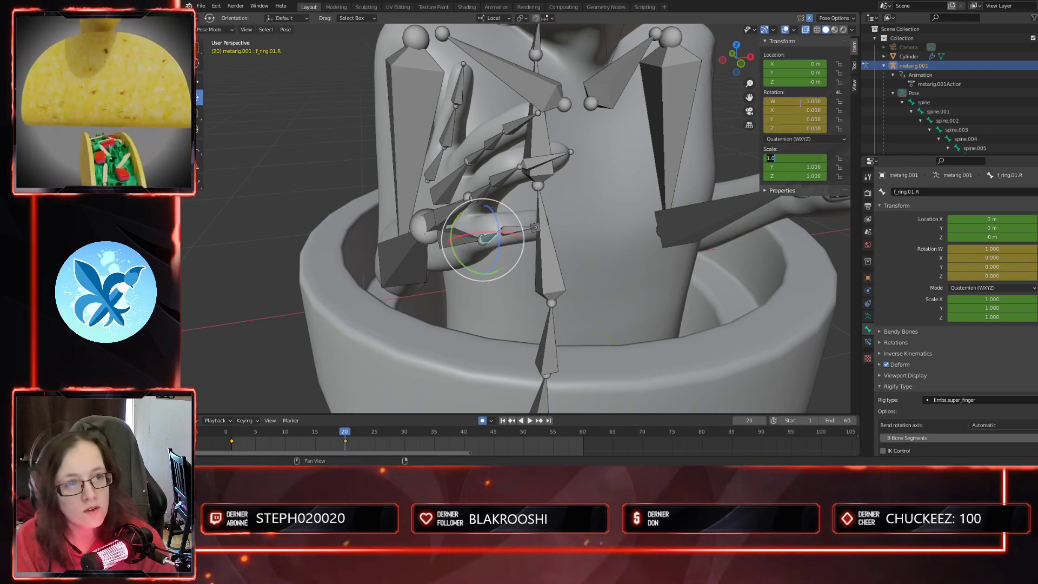
- Clear the scale, rotation and location keyframes of the right ring finger's base bone
right_click(795, 176)
left_click(795, 172)
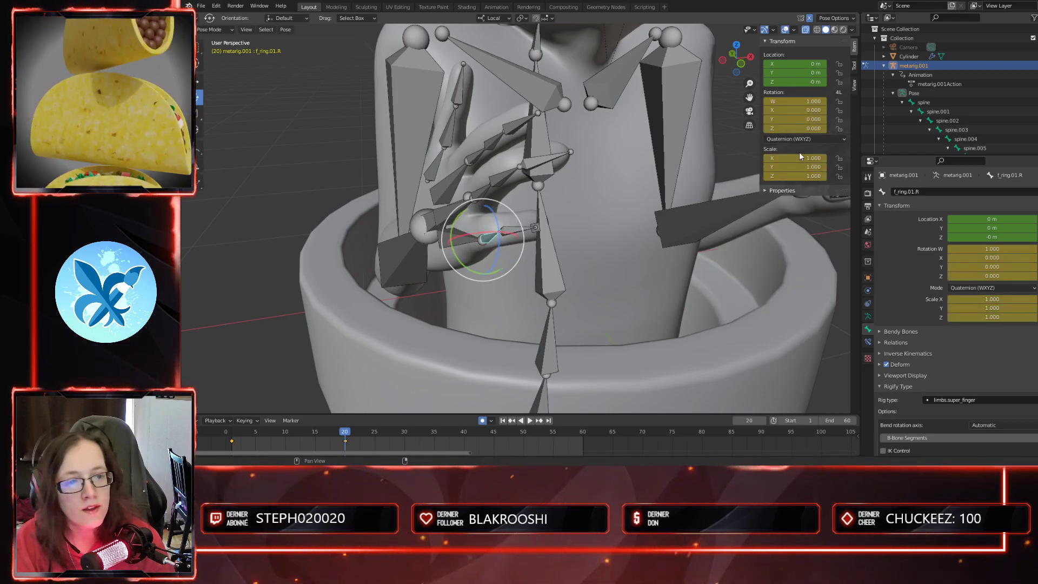
right_click(785, 169)
left_click(768, 160)
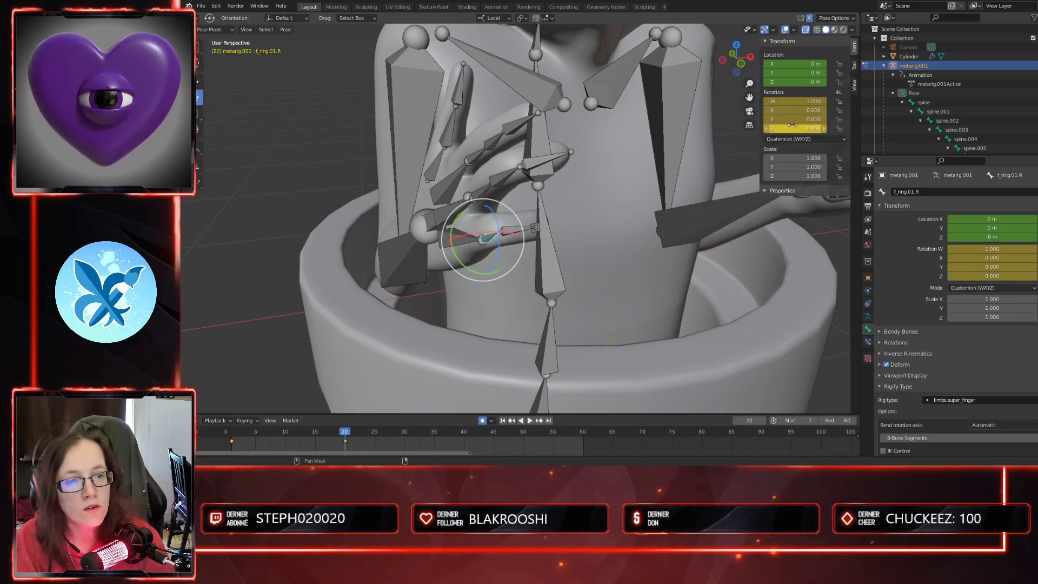
right_click(795, 121)
left_click(795, 122)
right_click(787, 77)
left_click(787, 77)
- Set the right ring finger's second bone to a quaternion rotation of W 1 and X, Y, Z 0
middle_click_drag(616, 240, 497, 250)
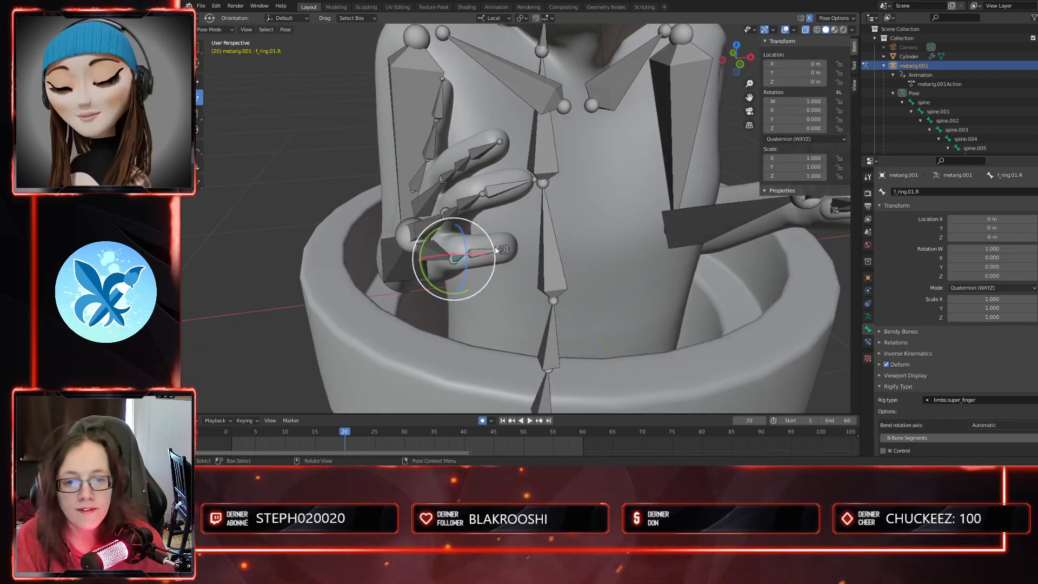
left_click(484, 255)
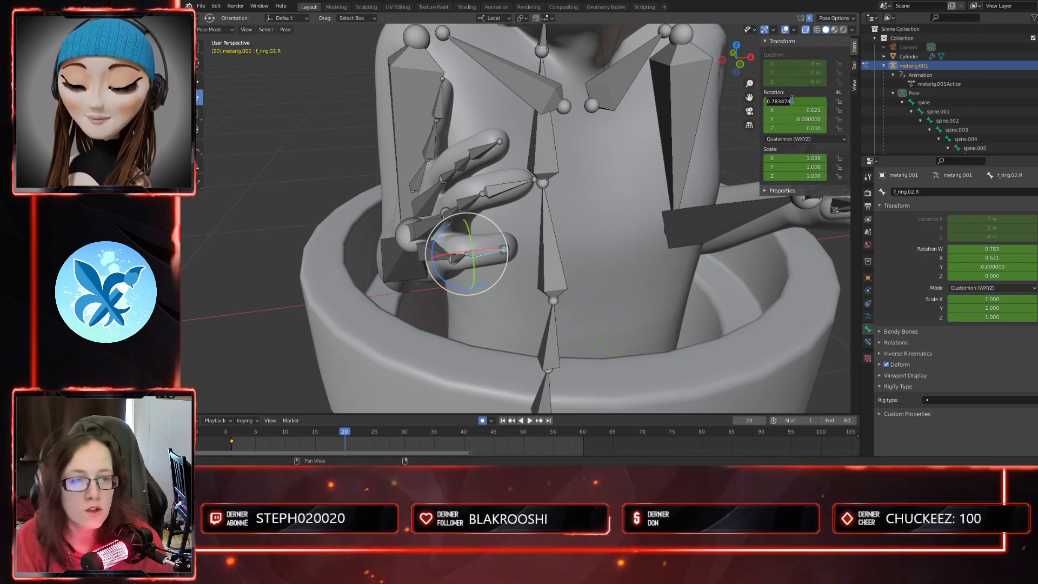
key("Tab")
type("0")
key("Tab")
type("0")
key("Tab")
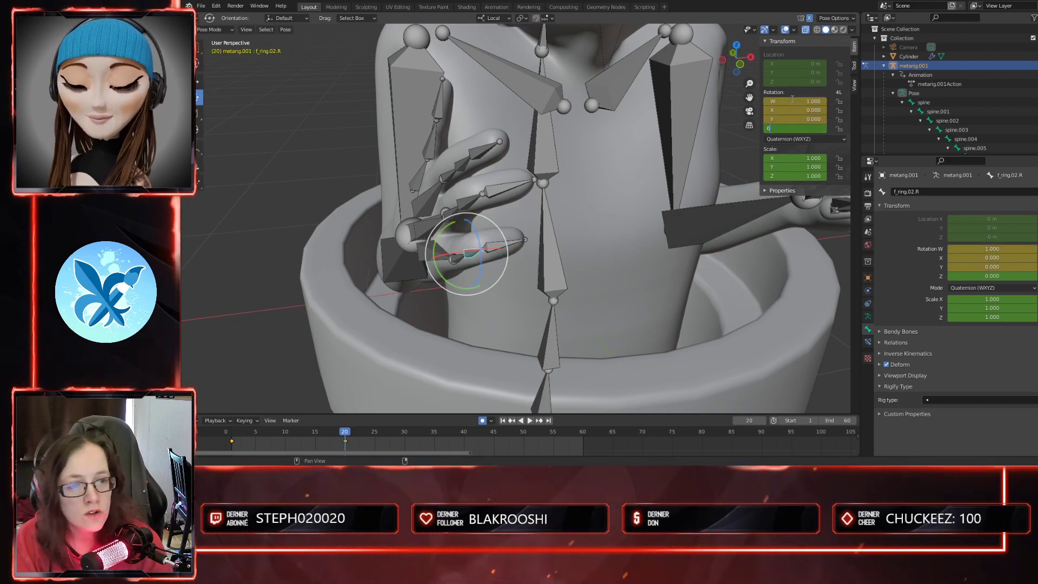
type("0")
key("Return")
- Clear the rotation, scale and location keyframes of the right ring finger's second bone
right_click(791, 108)
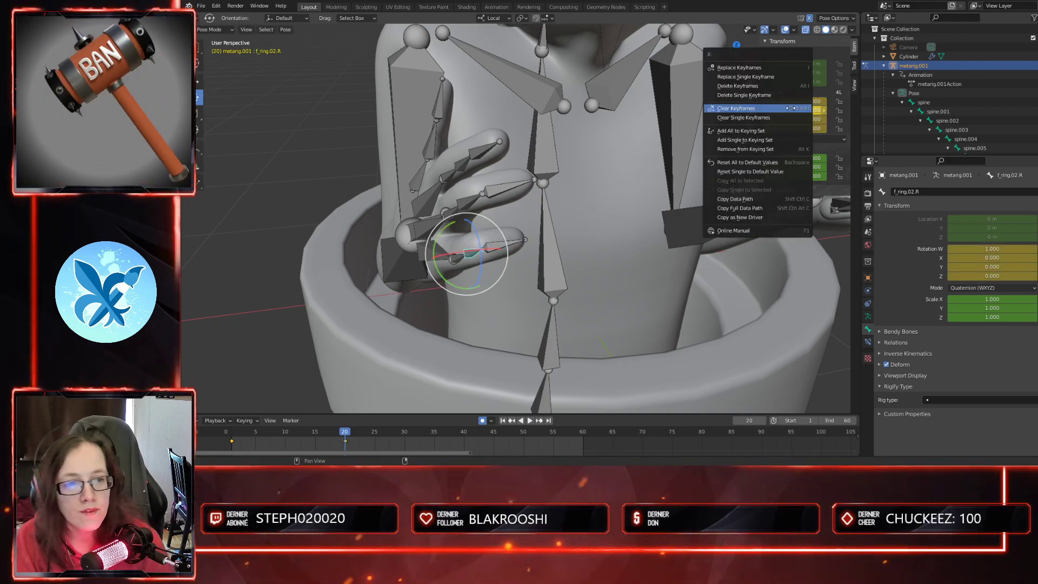
left_click(789, 108)
left_click(787, 165)
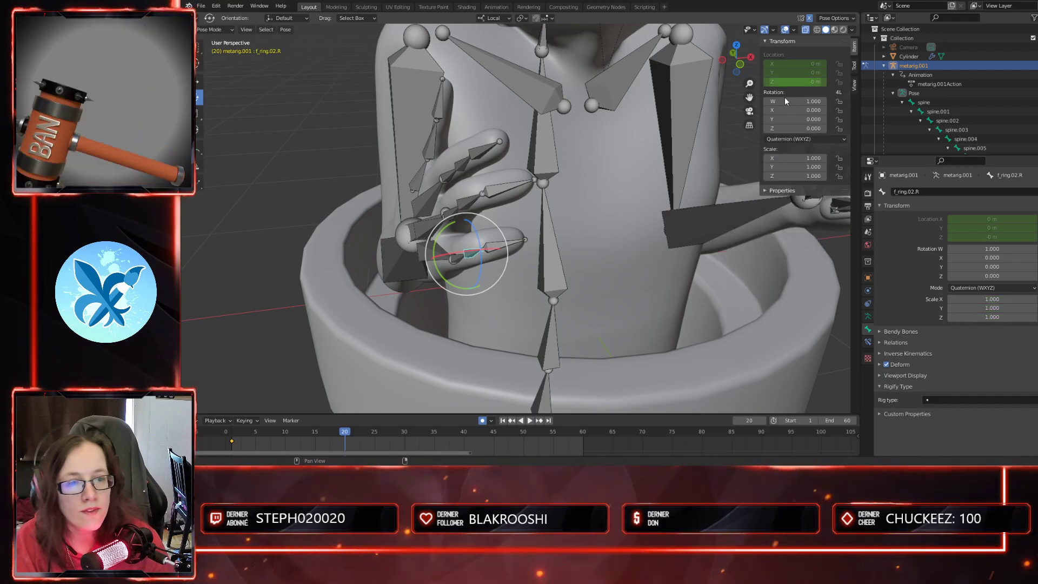
right_click(787, 73)
left_click(786, 73)
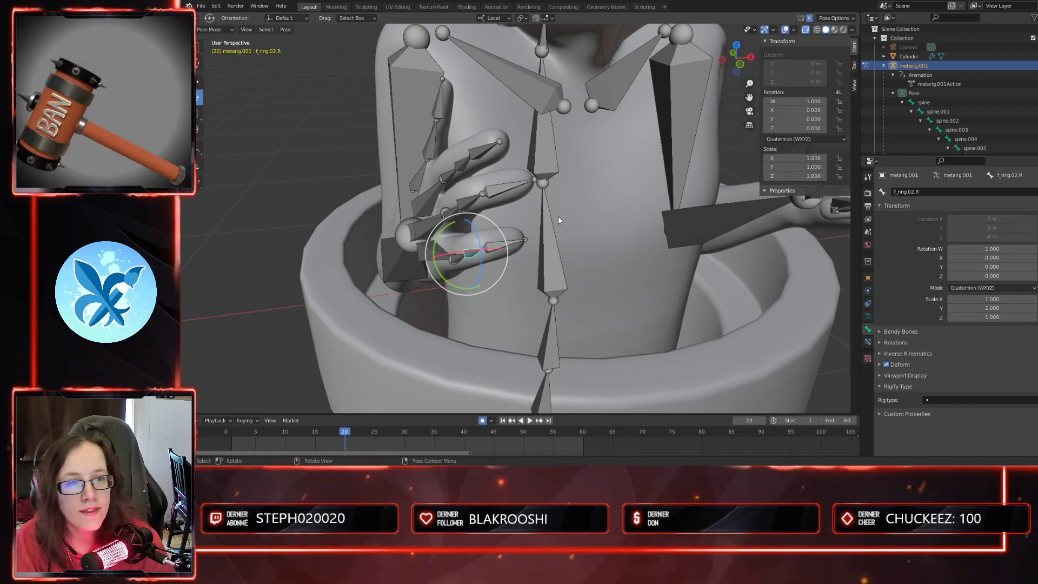
- Set the right ring finger's tip bone to a quaternion rotation of W 1 and X, Y, Z 0
left_click(507, 245)
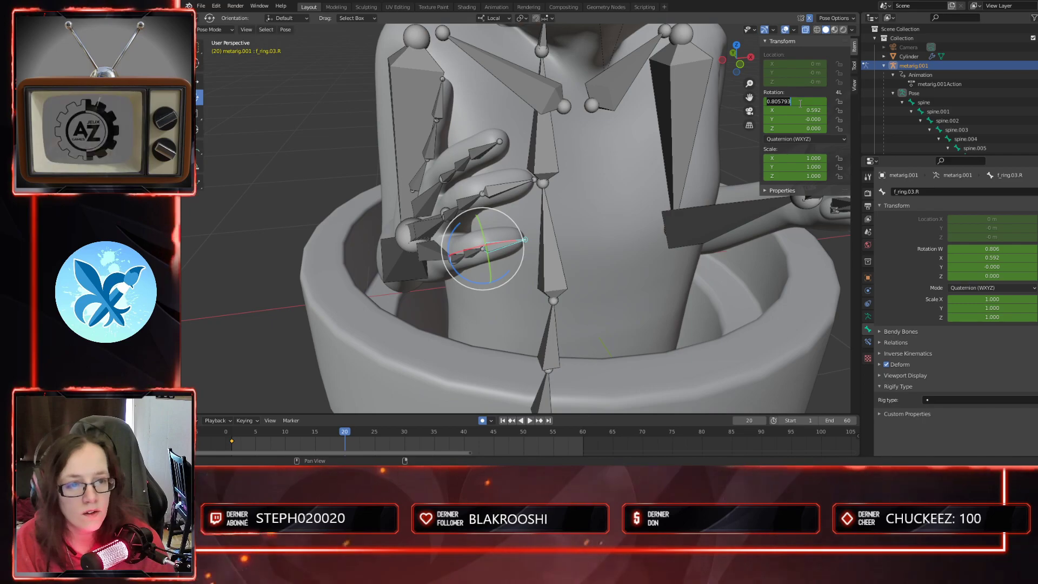
key("Tab")
type("0")
key("Tab")
type("0")
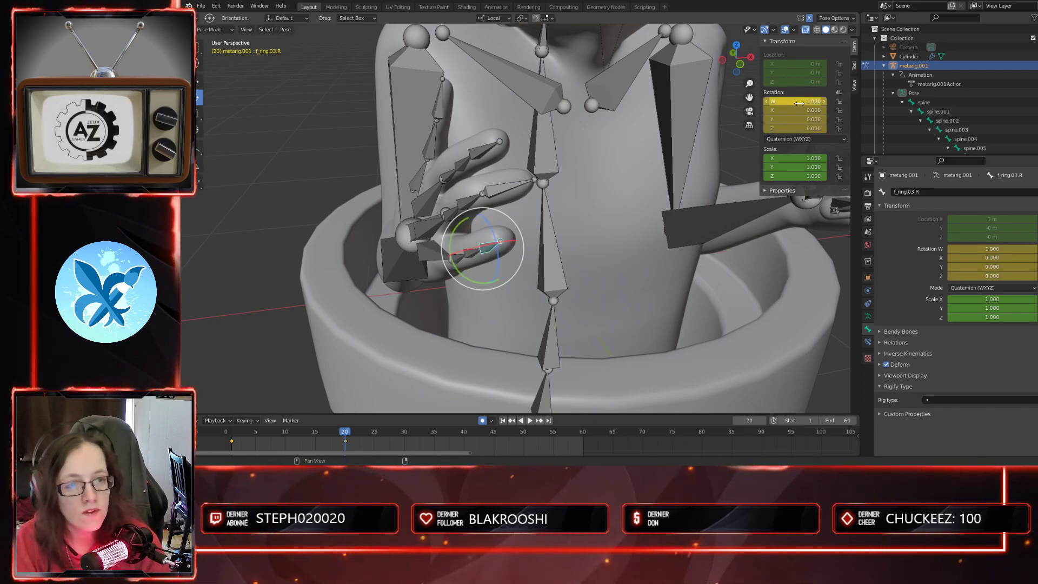
- Clear the rotation, scale and location keyframes of the right ring finger's tip bone
right_click(800, 102)
left_click(799, 103)
right_click(771, 157)
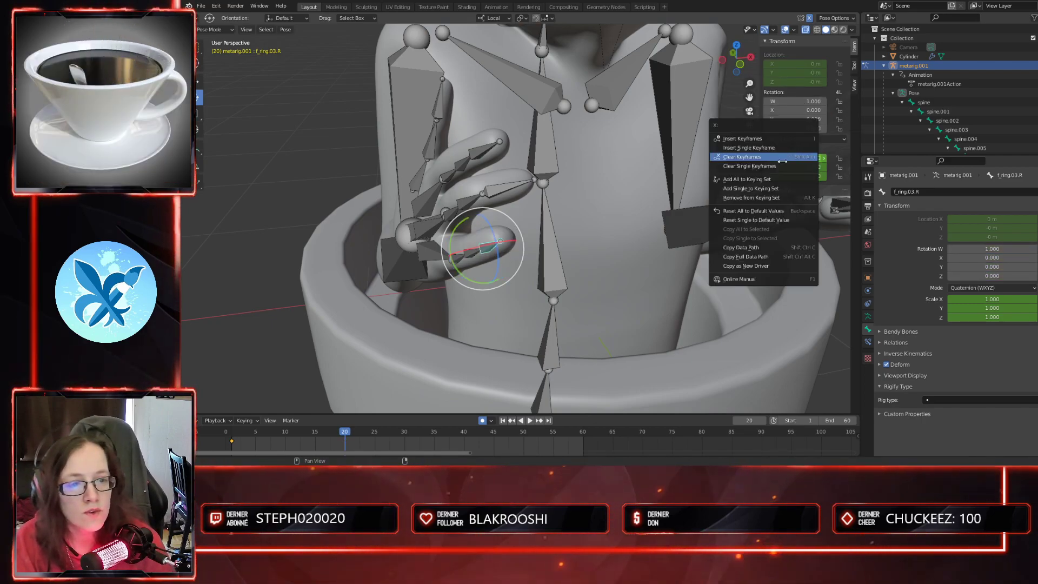
left_click(772, 159)
right_click(794, 158)
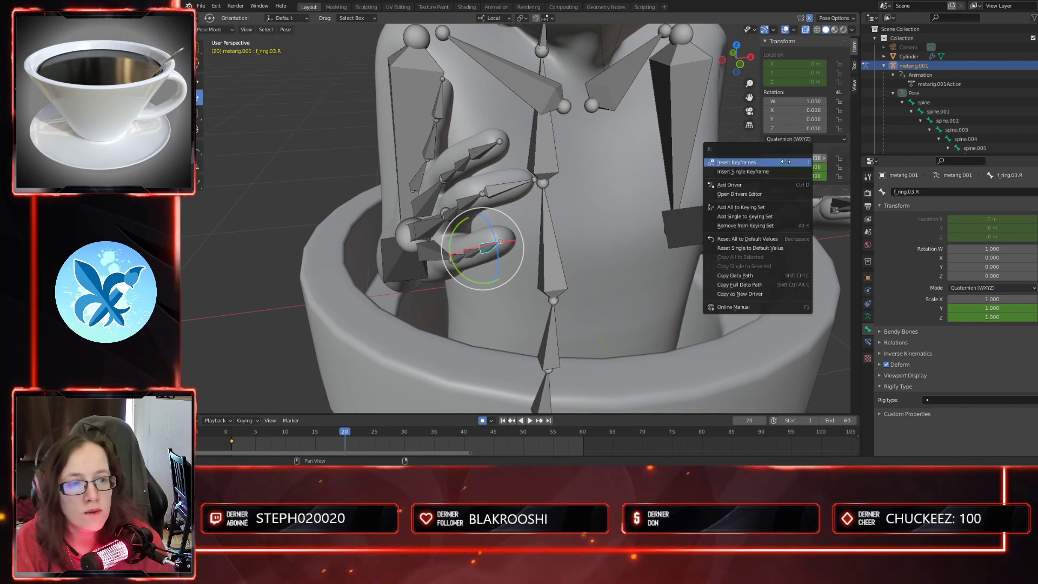
left_click(820, 183)
right_click(801, 177)
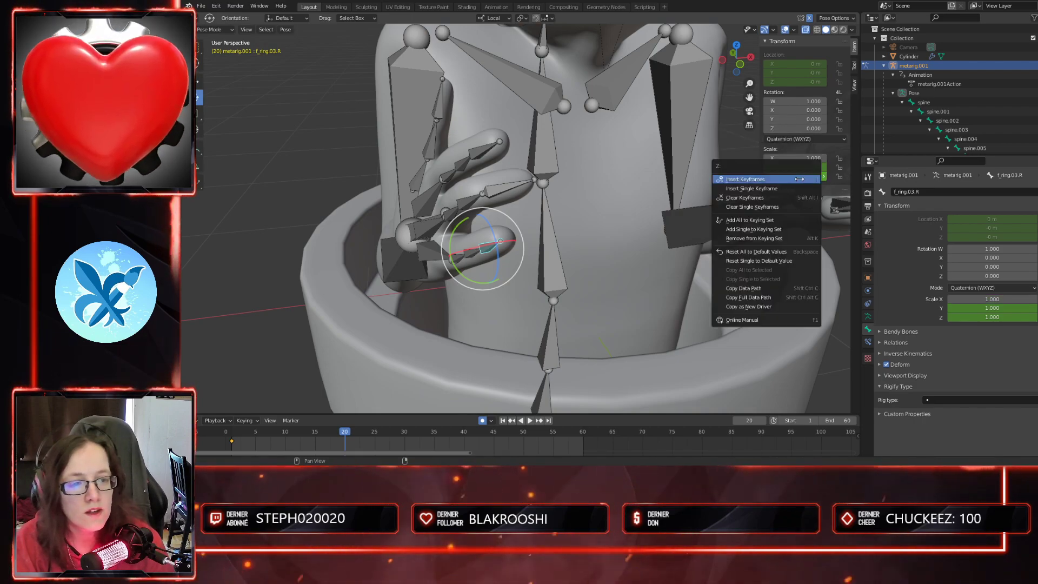
left_click(800, 197)
right_click(797, 80)
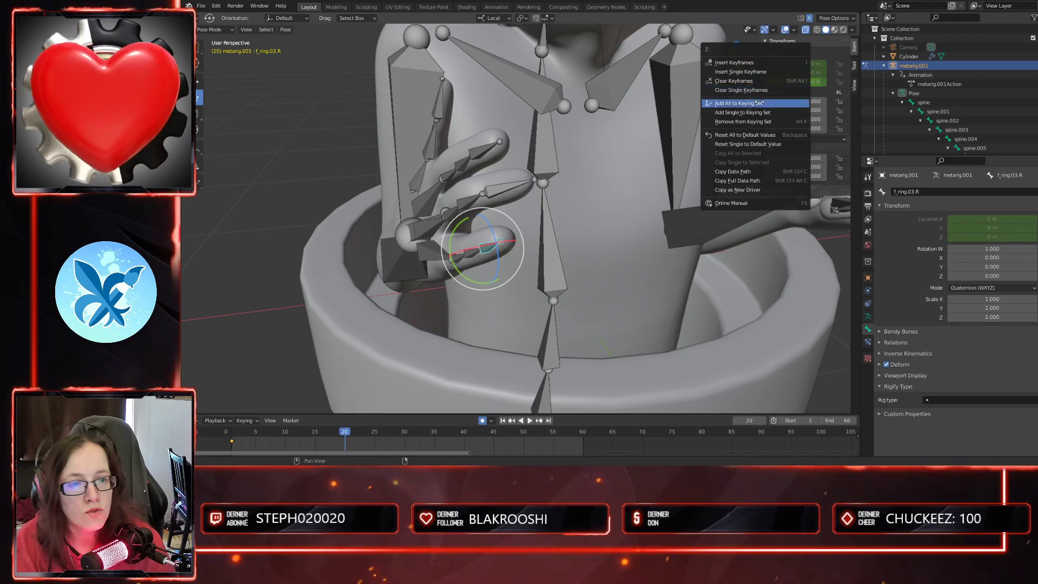
left_click(798, 99)
- Set the right middle finger's tip bone to a quaternion rotation of W 1 and X, Y, Z 0
mouse_move(594, 254)
middle_mouse_down()
mouse_move(628, 255)
mouse_move(602, 230)
mouse_move(608, 244)
mouse_move(595, 248)
middle_mouse_up()
left_click(466, 162)
middle_click_drag(470, 164, 582, 210)
left_click(798, 101)
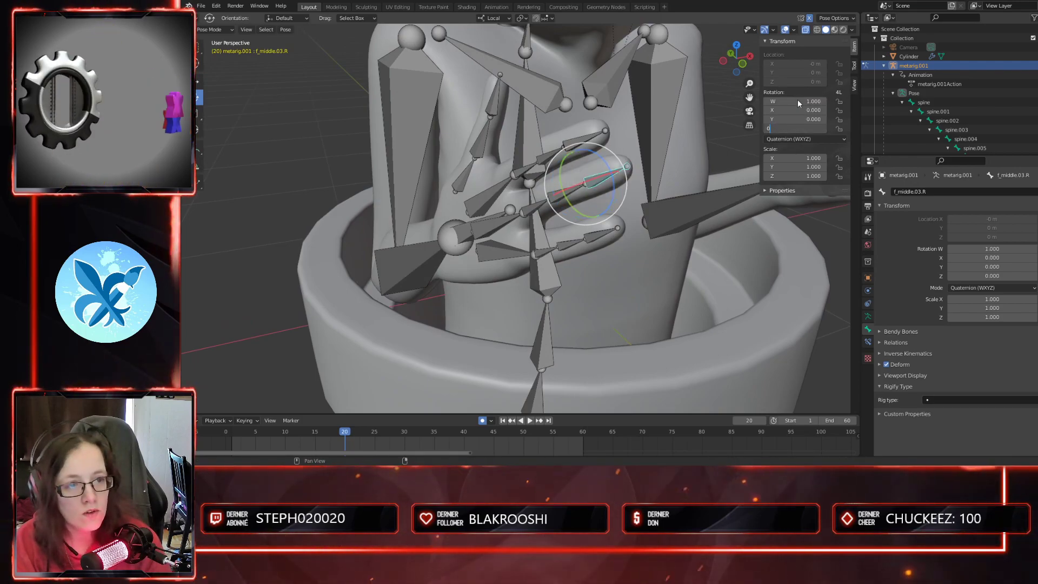
- Clear the rotation, location and scale keyframes of the right thumb's base bone
middle_click_drag(671, 263, 530, 267)
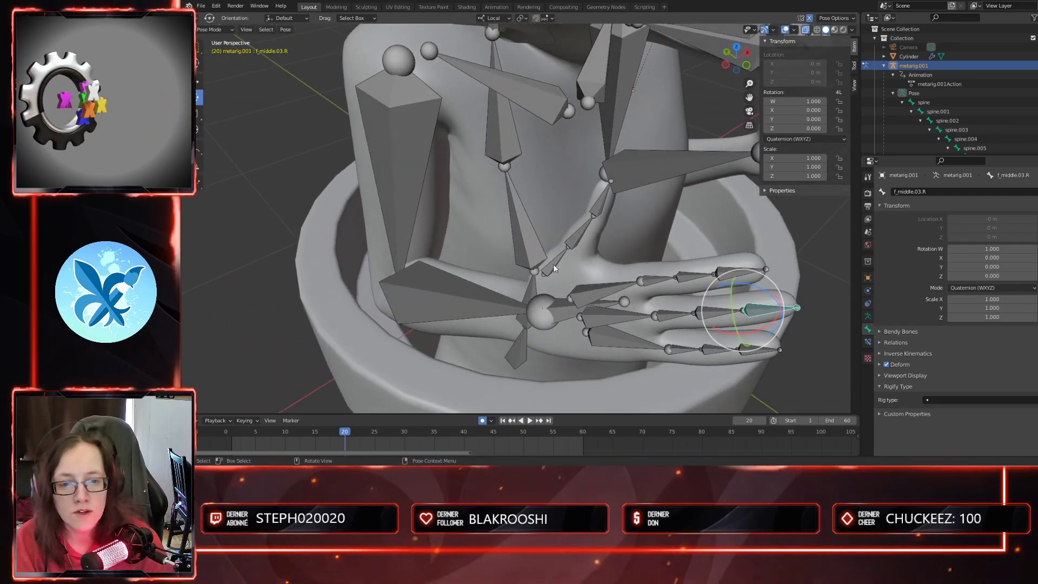
left_click(553, 264)
right_click(798, 104)
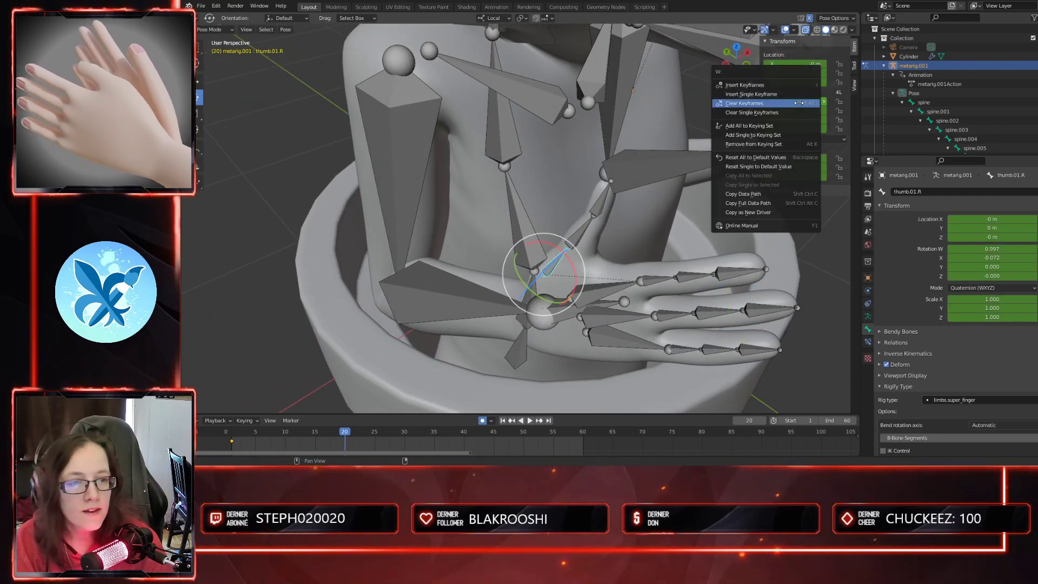
left_click(795, 105)
right_click(789, 78)
left_click(790, 80)
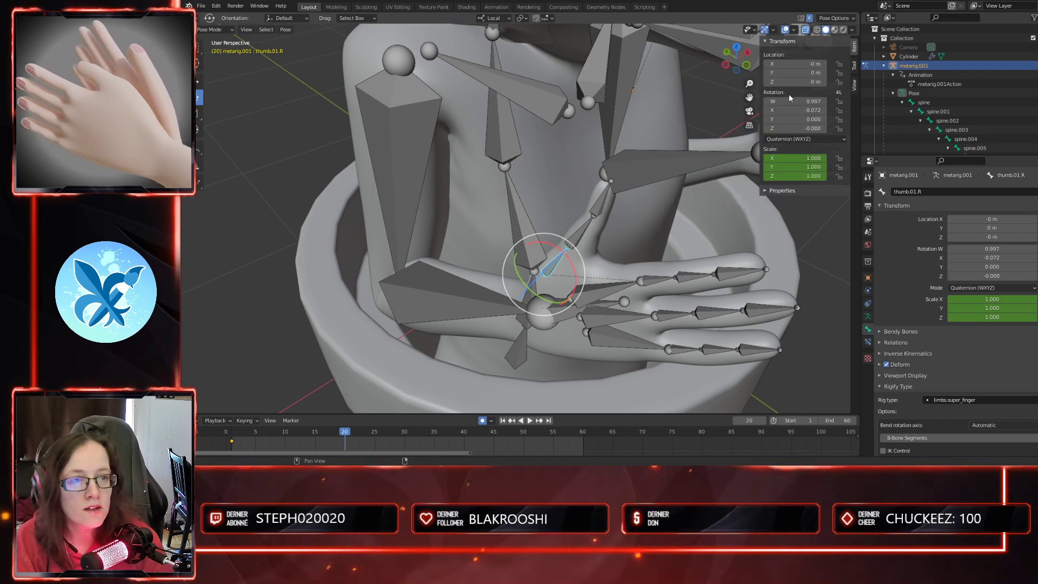
right_click(796, 152)
right_click(816, 161)
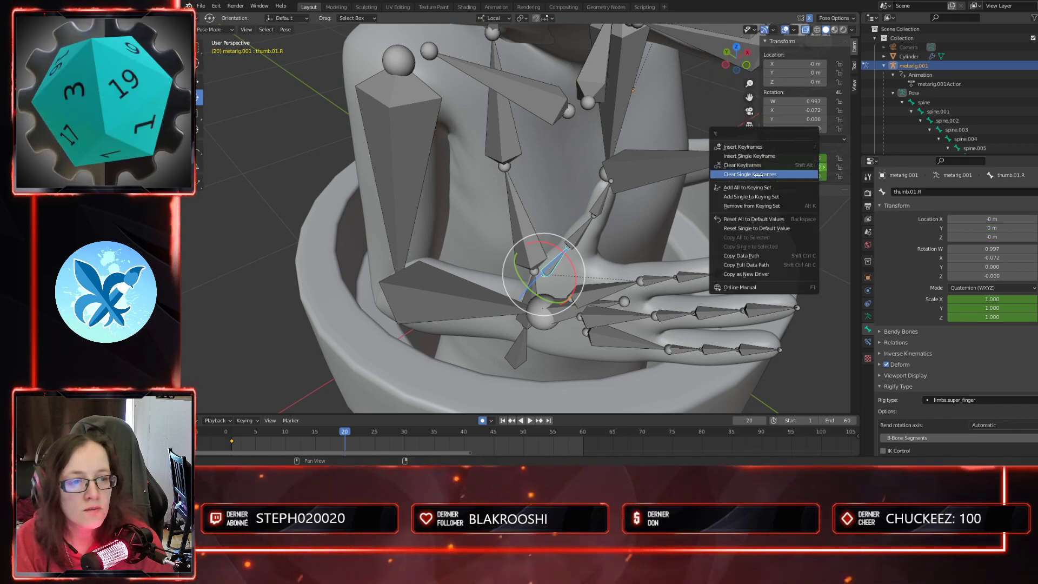
left_click(798, 165)
- Set the right thumb's base bone to a quaternion rotation of W 1 and X, Y, Z 0
left_click(806, 109)
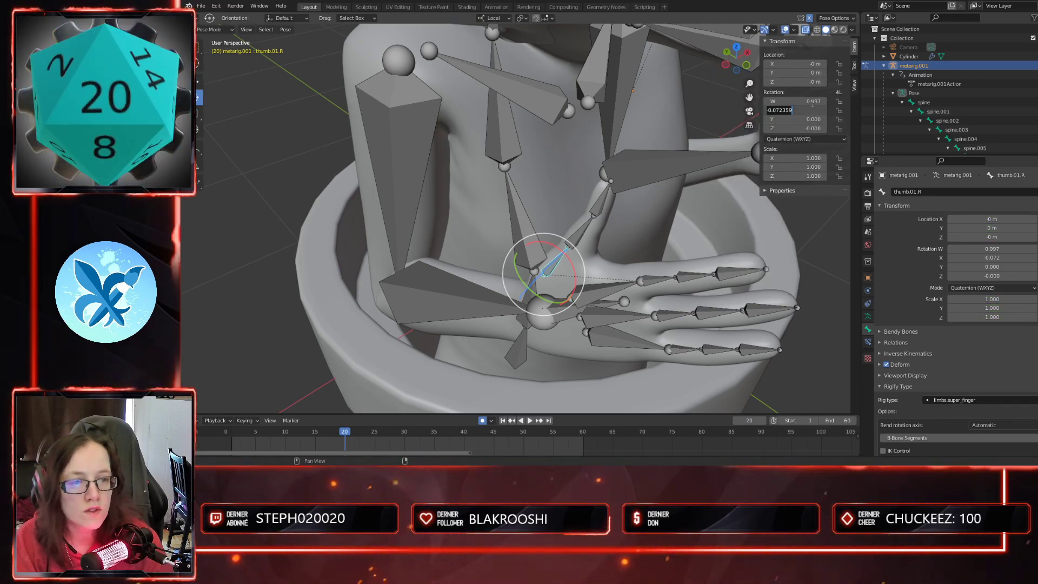
left_click(812, 101)
key("Return")
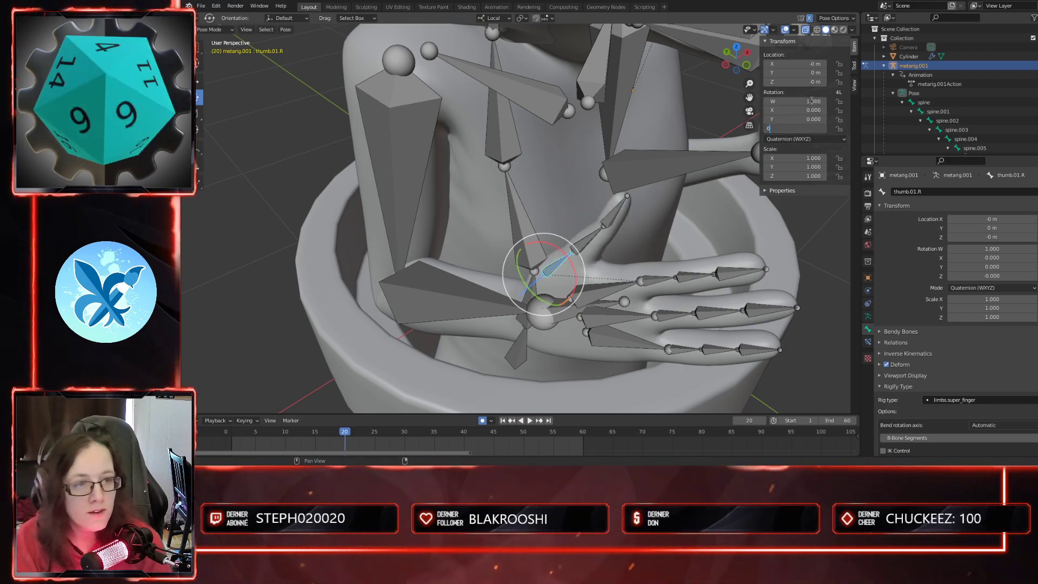
- Clear the location keyframes of the right thumb's second bone and set its quaternion rotation to W 1 and X, Y, Z 0
left_click(592, 232)
right_click(781, 73)
left_click(780, 74)
key("Return")
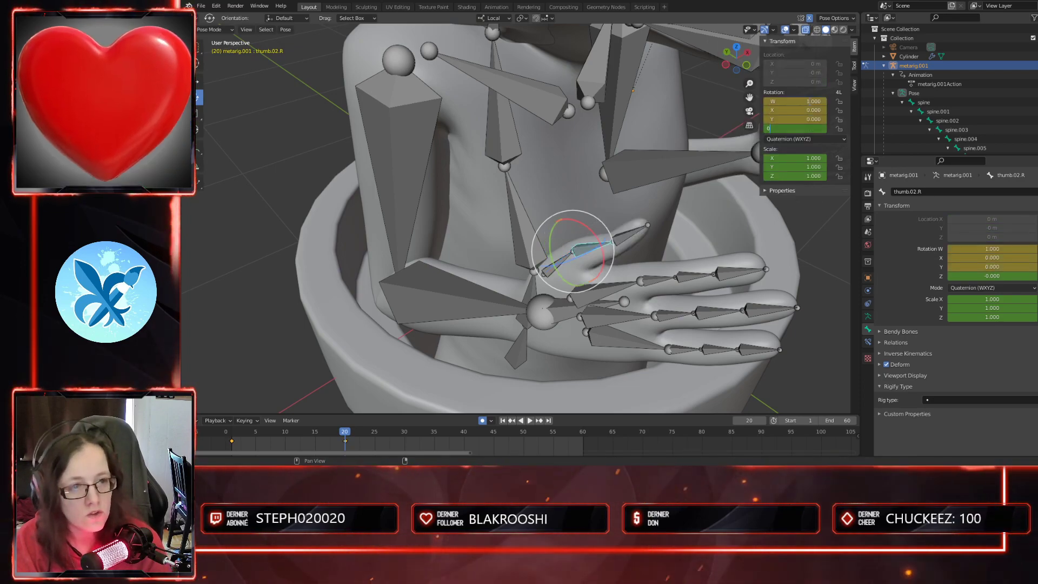
- Clear the rotation and scale keyframes of the right thumb's second bone
right_click(809, 101)
left_click(810, 101)
right_click(801, 167)
left_click(800, 167)
- Clear the rotation, scale and location keyframes of the left thumb's second bone and set its quaternion rotation to W 1 and X, Y, Z 0
middle_click_drag(779, 254, 615, 273)
scroll(621, 274, "up", 5)
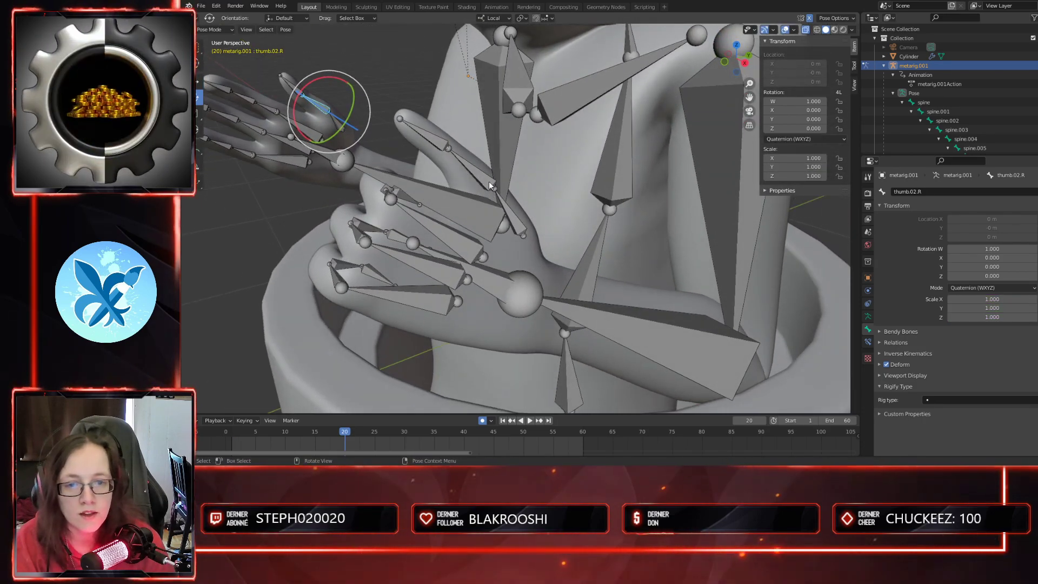
left_click(540, 238)
scroll(547, 238, "down", 3)
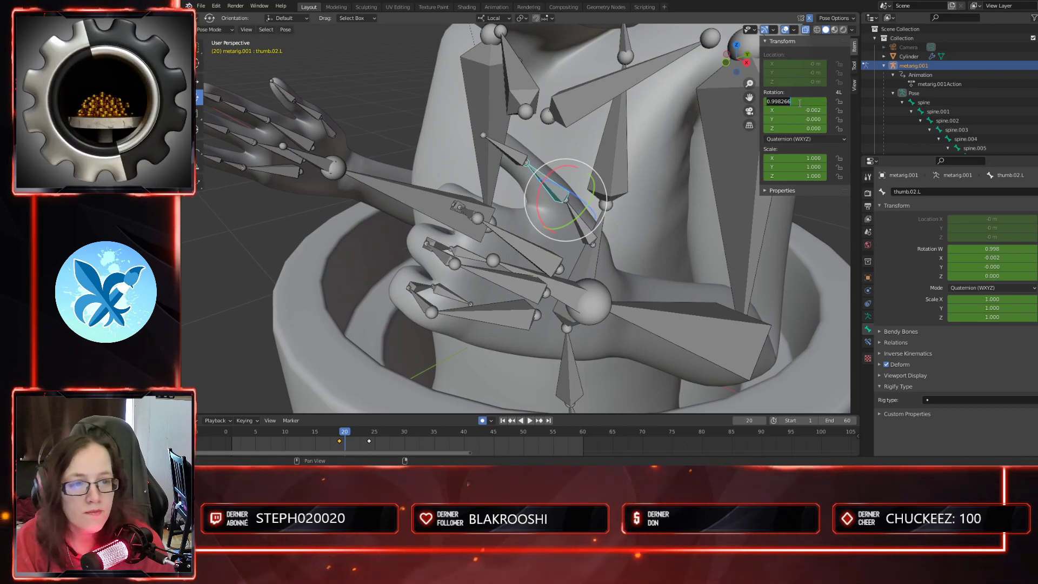
right_click(801, 102)
left_click(800, 103)
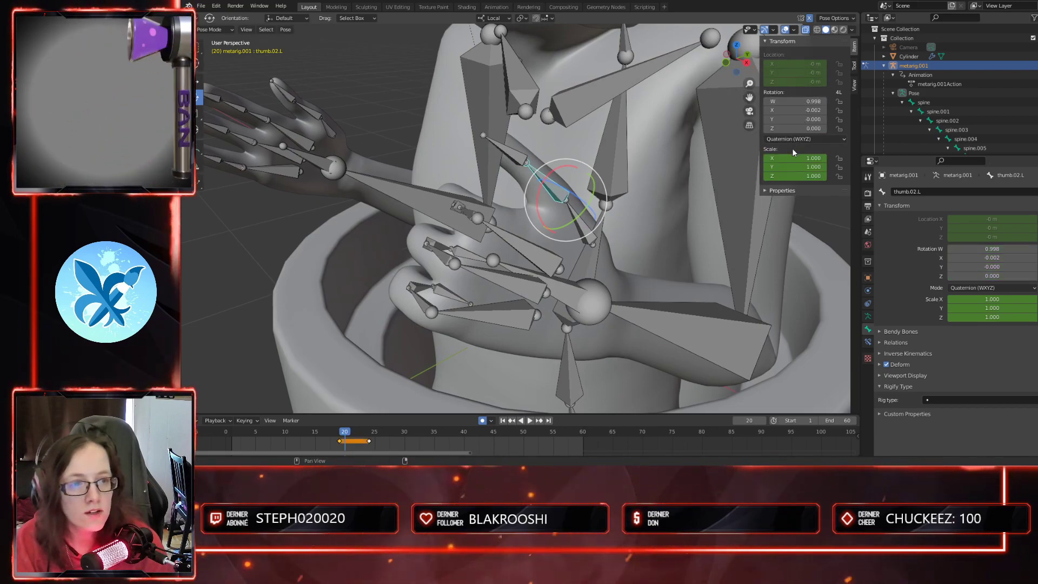
right_click(800, 172)
left_click(800, 172)
right_click(801, 65)
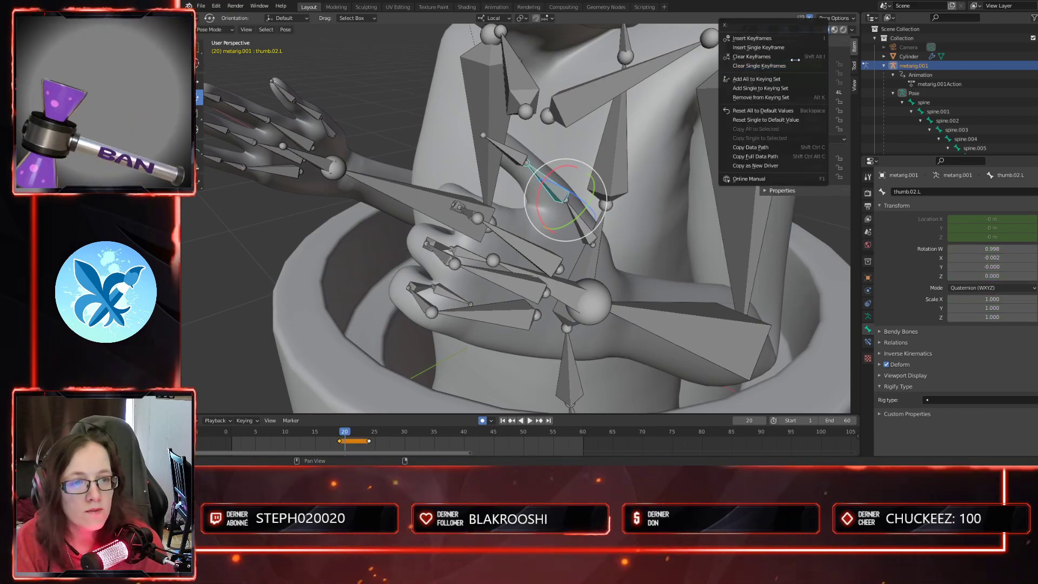
left_click(767, 66)
left_click(808, 101)
key("Return")
- Clear the rotation, location and scale keyframes of the left thumb's base bone
middle_click_drag(592, 251, 613, 247)
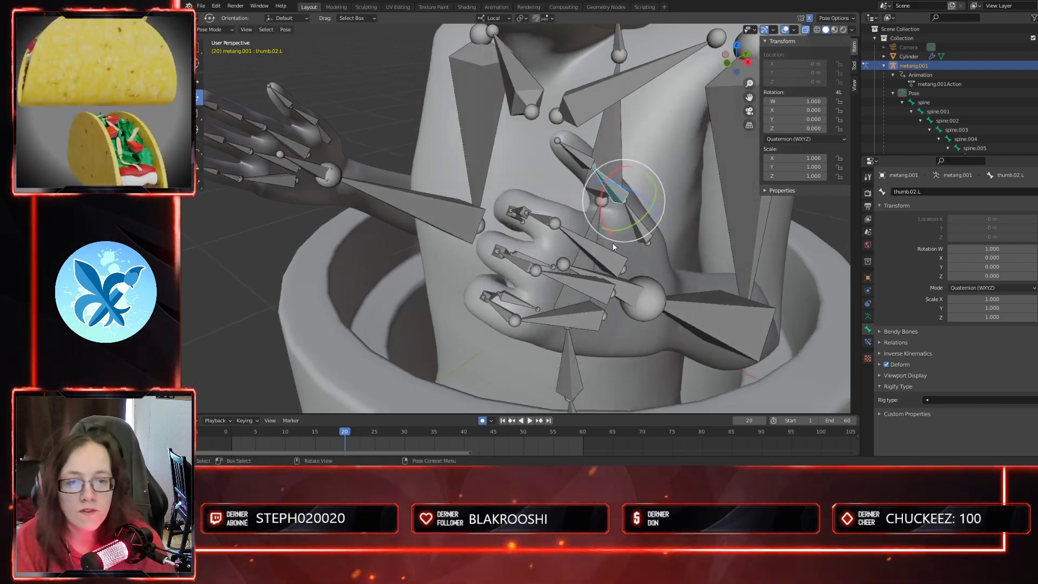
left_click(636, 222)
right_click(766, 119)
left_click(768, 118)
right_click(795, 84)
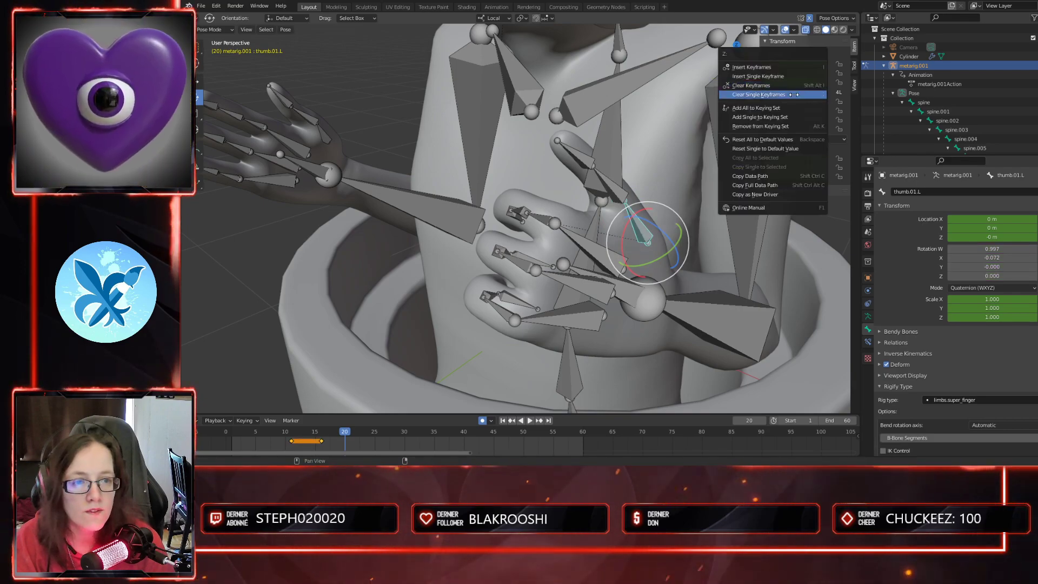
left_click(794, 86)
right_click(790, 167)
left_click(790, 167)
- Set the left thumb's base bone to a quaternion rotation of W 1 and X, Y, Z 0
left_click(802, 102)
type("1")
key("Tab")
type("0")
key("Tab")
type("0")
key("Tab")
type("0")
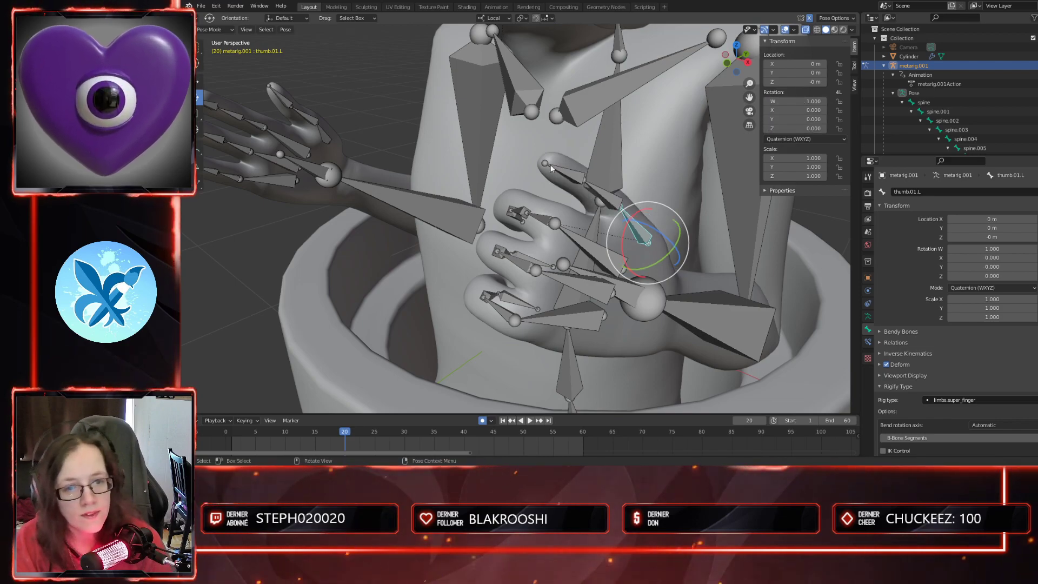
- Set the left thumb's tip bone to a quaternion rotation of W 1 and X, Y, Z 0
left_click(576, 176)
left_click(805, 99)
type("1")
key("Tab")
type("0")
key("Tab")
type("0")
- Clear the rotation, scale and location keyframes of the left thumb's tip bone
right_click(801, 99)
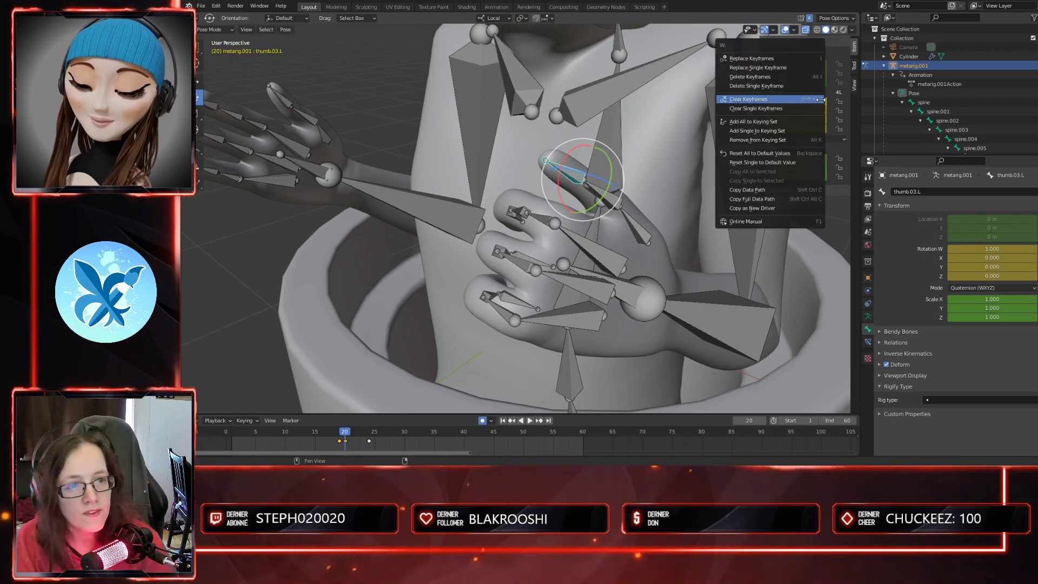
left_click(811, 99)
right_click(801, 157)
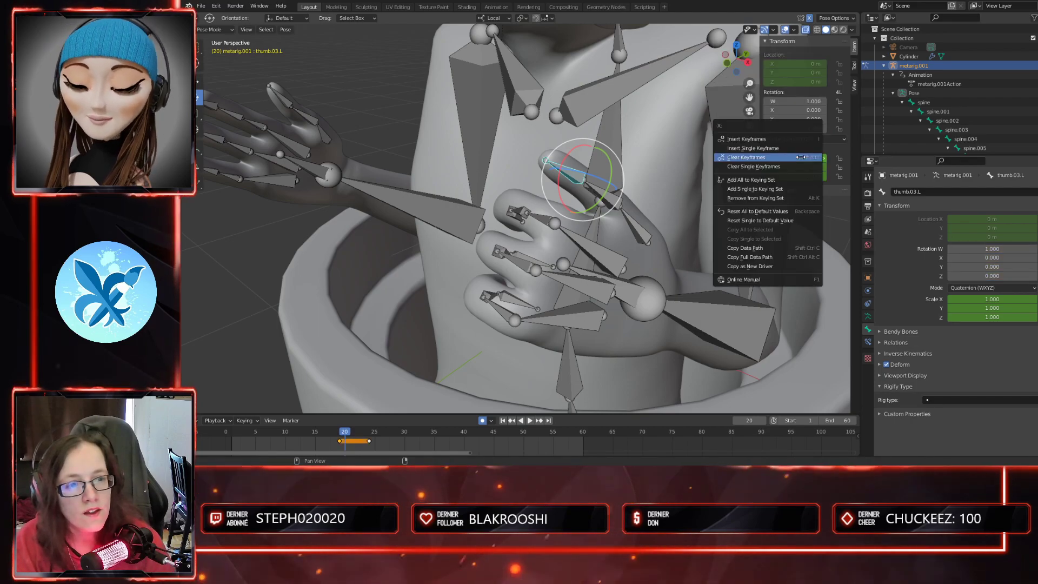
left_click(787, 157)
right_click(795, 79)
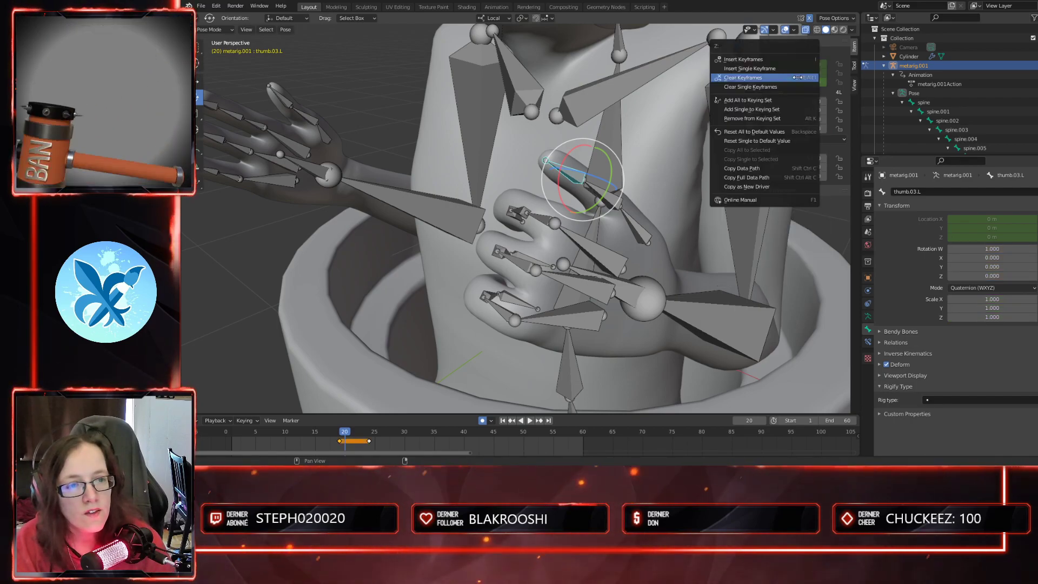
- Clear the location, rotation and scale keyframes of the left index finger's base bone and set its quaternion rotation to W 1 and X, Y, Z 0
left_click(545, 219)
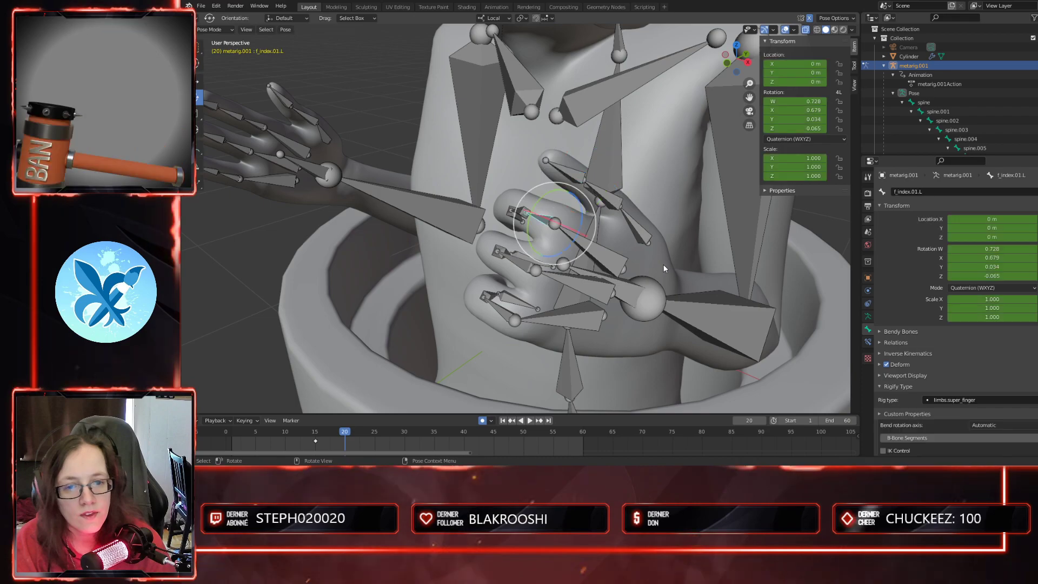
right_click(793, 70)
left_click(793, 79)
right_click(795, 71)
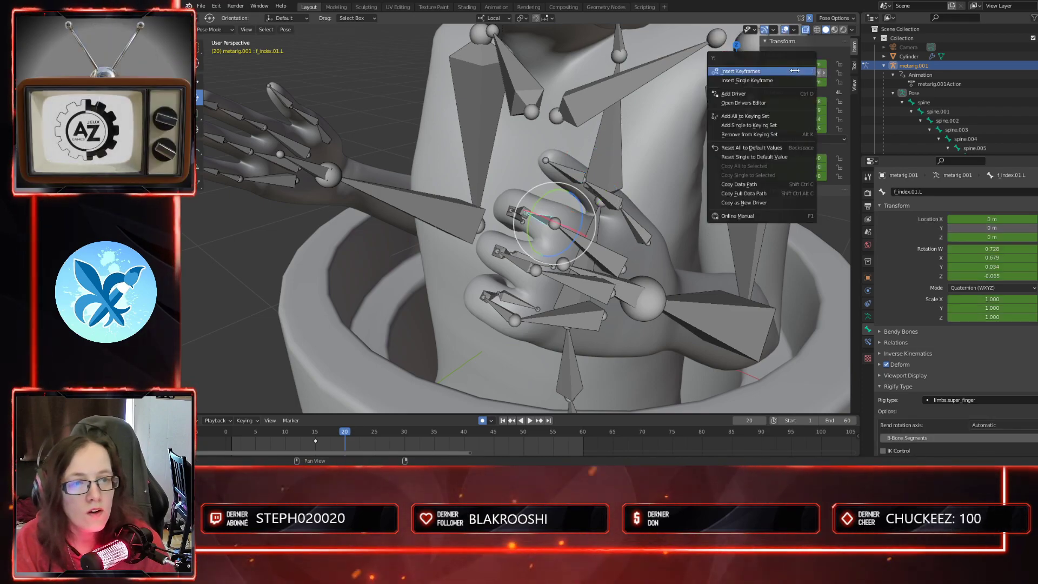
right_click(813, 62)
left_click(814, 59)
right_click(800, 98)
key("Escape")
right_click(809, 102)
left_click(806, 102)
right_click(796, 166)
left_click(788, 155)
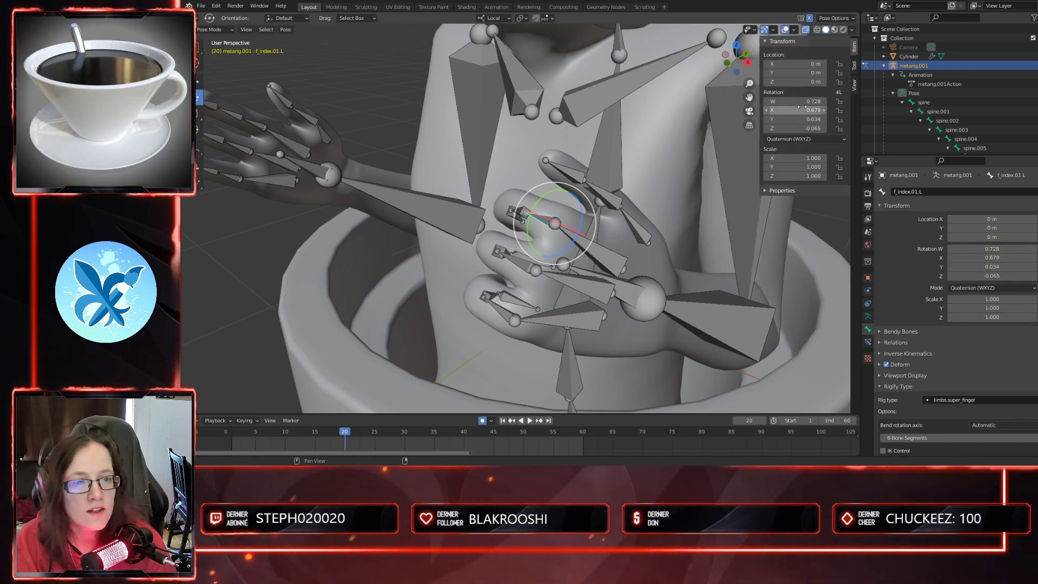
key("Return")
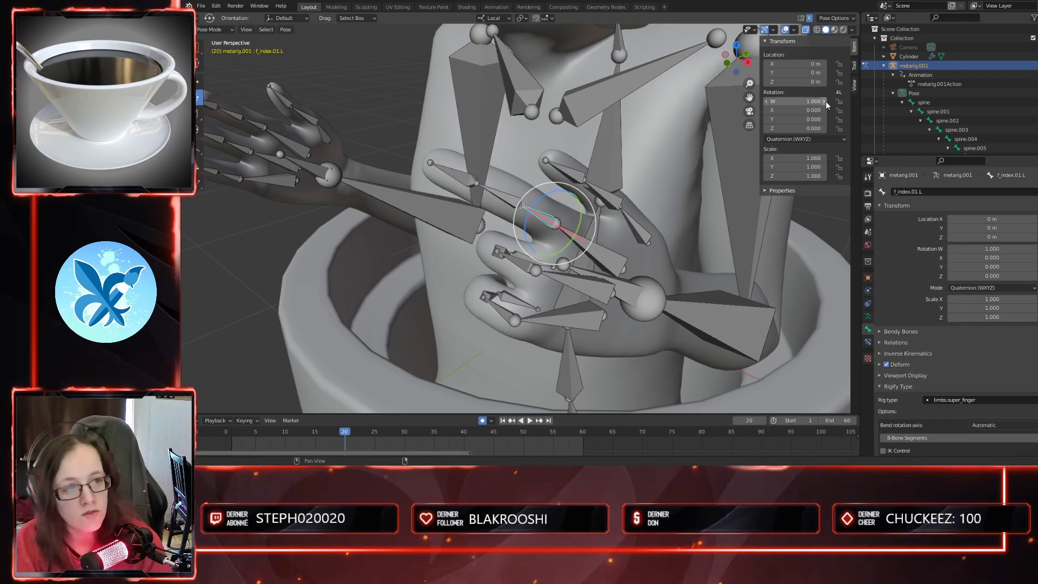
middle_click_drag(548, 235, 621, 204)
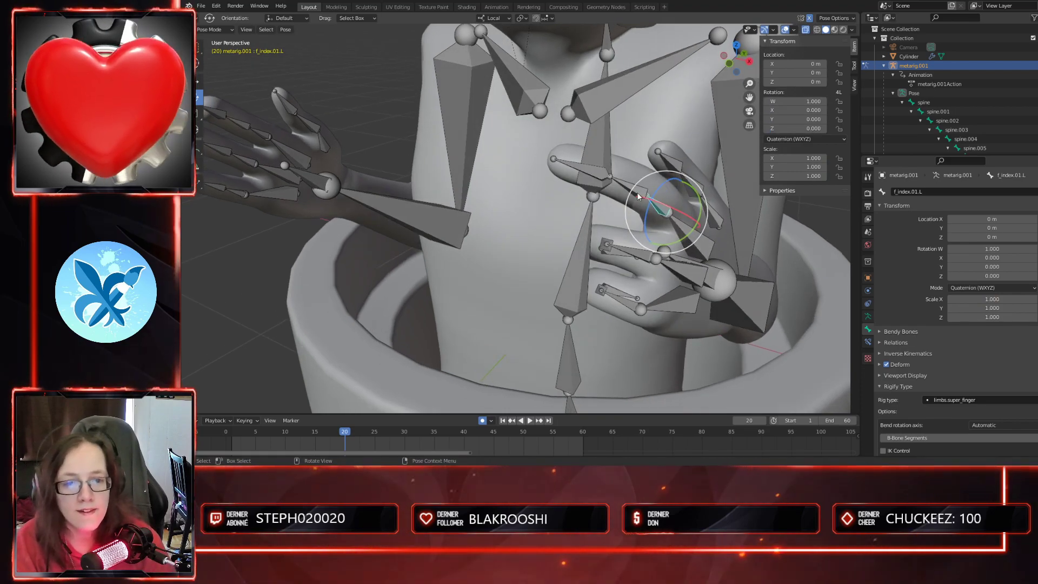
left_click(631, 187)
middle_click_drag(673, 260, 639, 290)
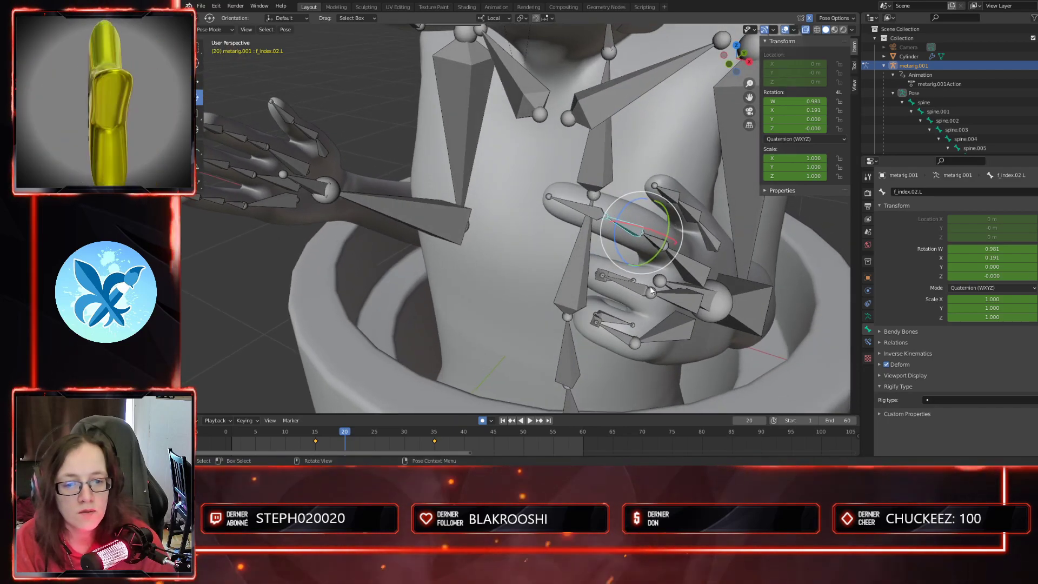
- Clear the rotation, location and scale keyframes of the left middle finger's base bone
left_click(650, 287)
right_click(793, 110)
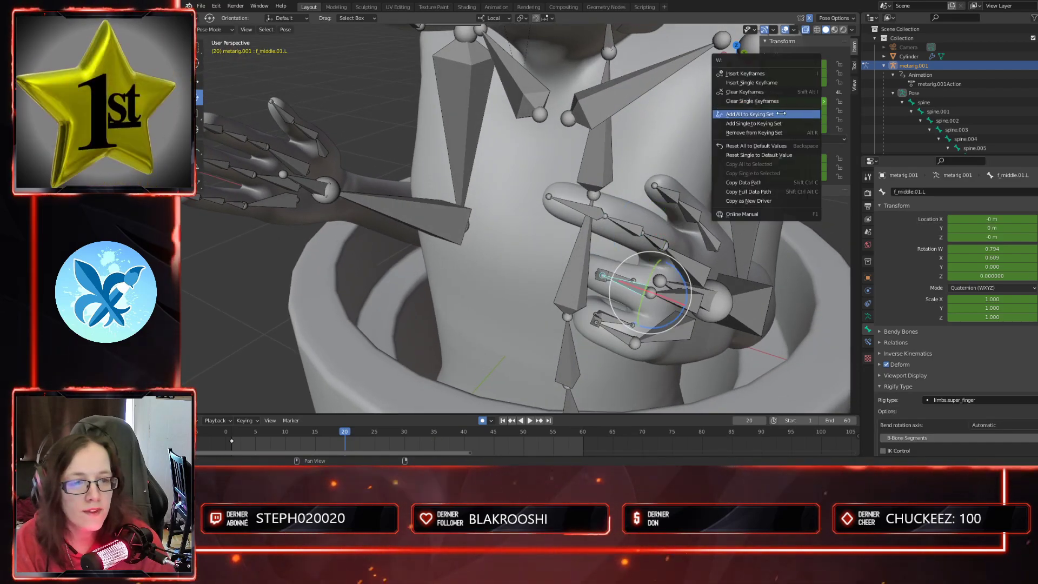
left_click(779, 92)
right_click(793, 75)
left_click(792, 75)
right_click(790, 165)
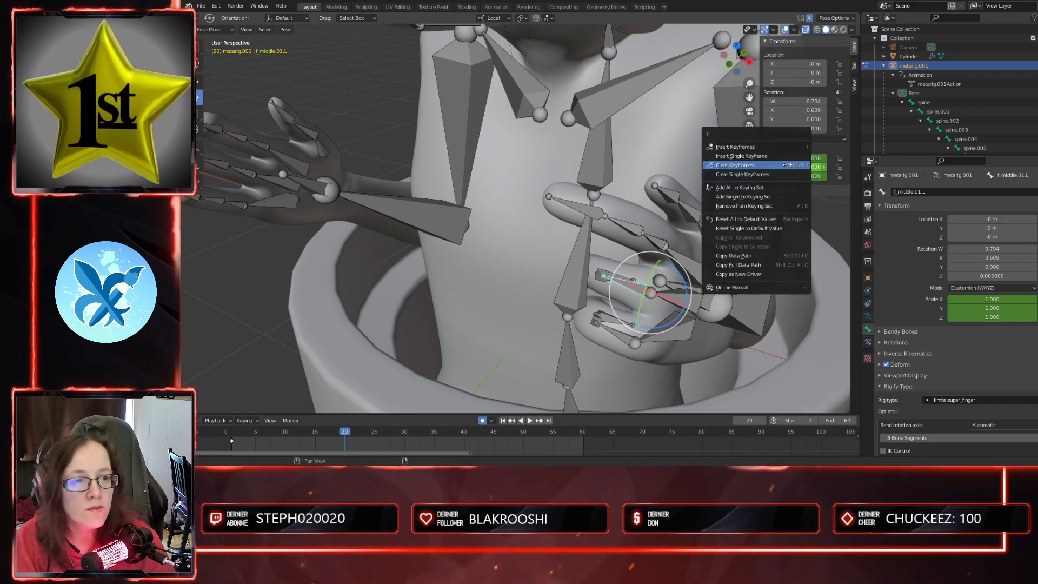
left_click(789, 164)
- Set the left middle finger's base bone to a quaternion rotation of W 1 and X, Y, Z 0
left_click(817, 105)
type("1")
key("Tab")
type("0")
key("Tab")
type("0")
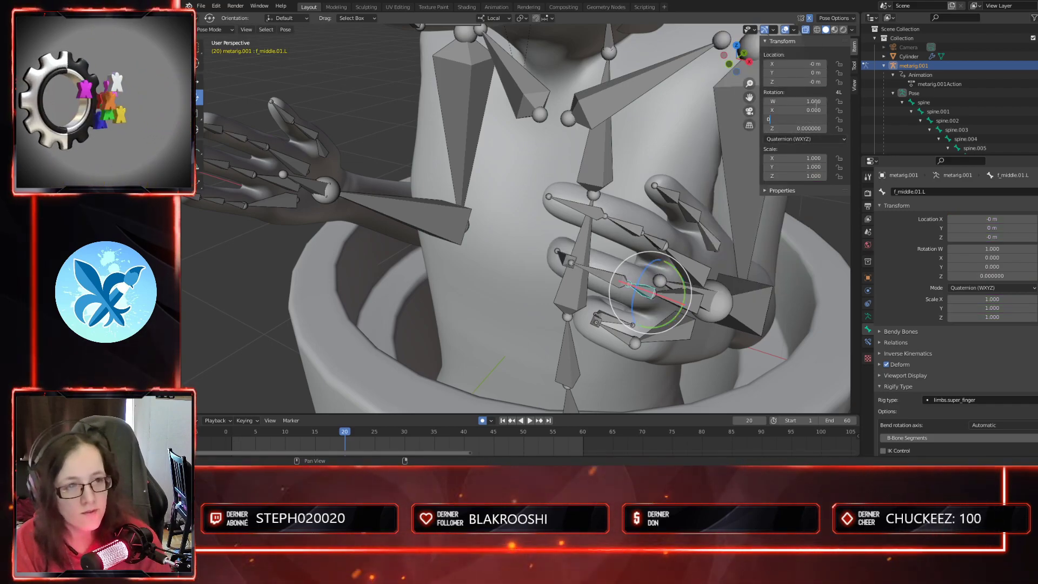
- Clear the rotation, location and scale keyframes of the left ring finger's base bone
left_click(626, 340)
right_click(789, 109)
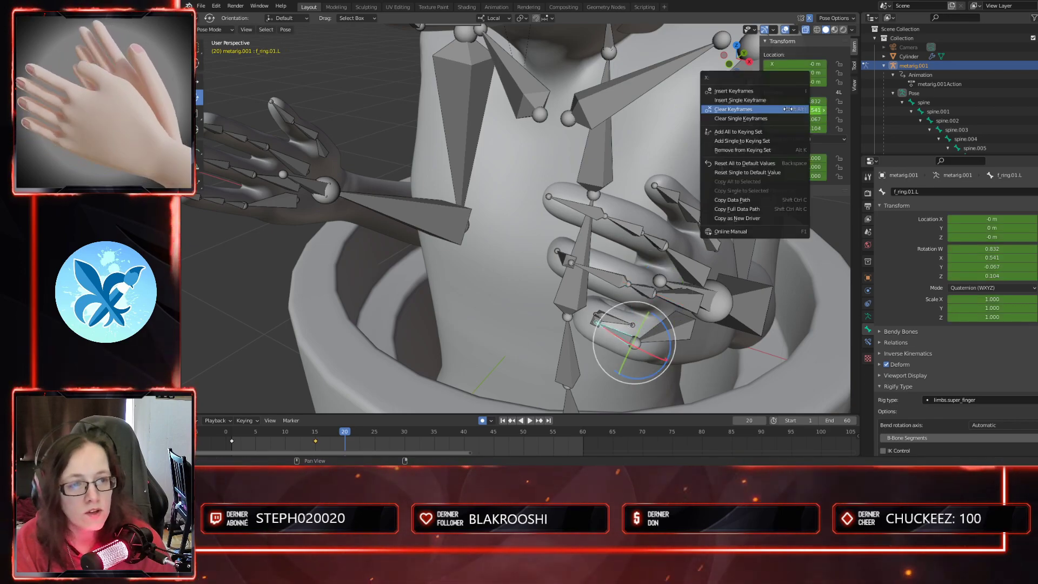
left_click(789, 109)
right_click(791, 64)
left_click(791, 64)
right_click(793, 167)
left_click(794, 168)
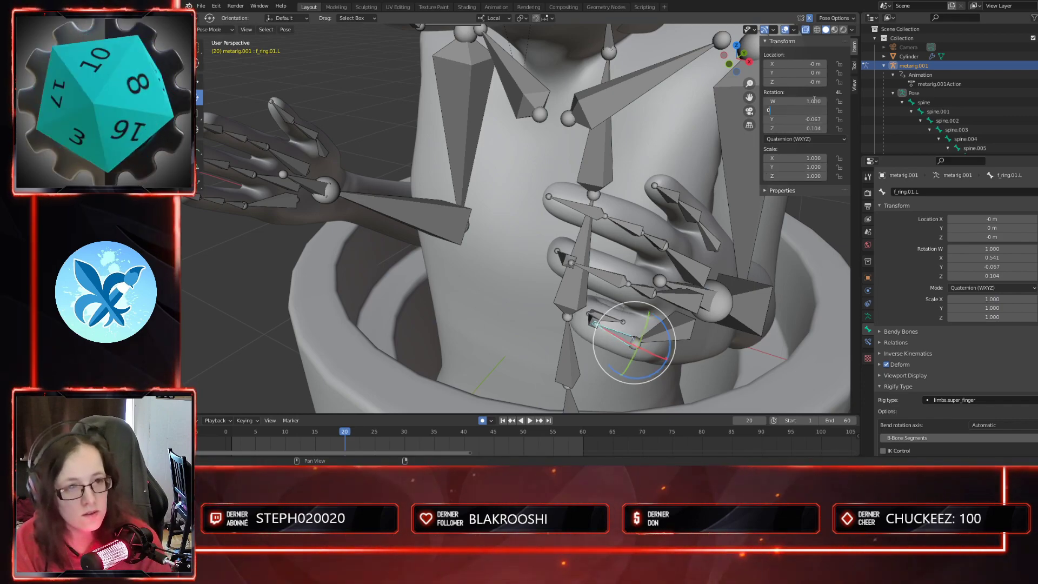
- Set the left ring finger's base bone to a quaternion rotation of W 1 and X, Y, Z 0
key("Return")
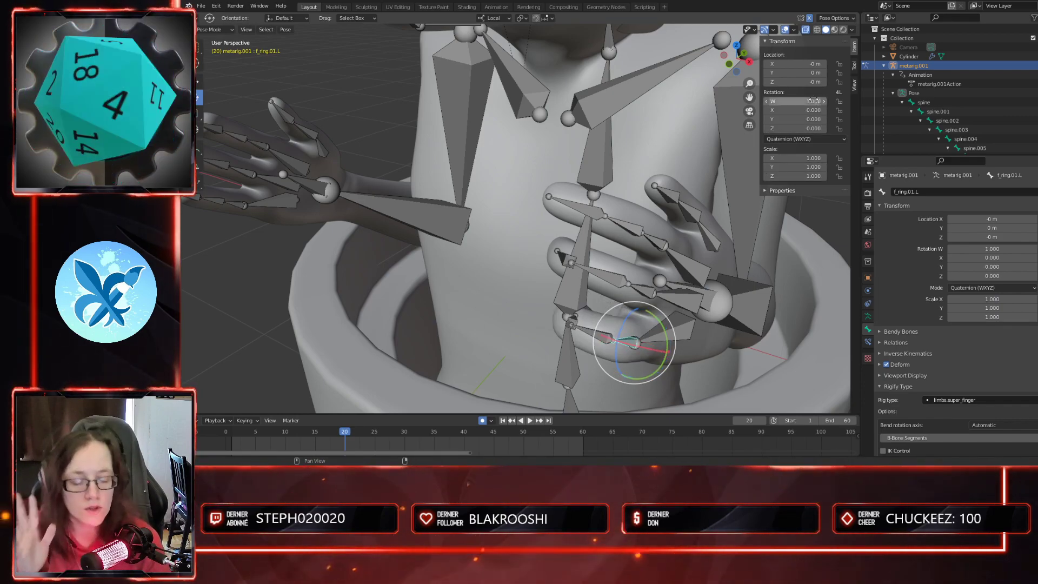
- Rotate the right middle finger's base bone 30.2° about its local X axis at frame 20
middle_click_drag(595, 155, 639, 181)
scroll(725, 252, "down", 3)
middle_click_drag(726, 254, 471, 287)
scroll(472, 256, "up", 3)
left_click(464, 283)
middle_click_drag(537, 294, 554, 287)
left_click_drag(533, 272, 536, 265)
middle_click_drag(536, 265, 589, 291)
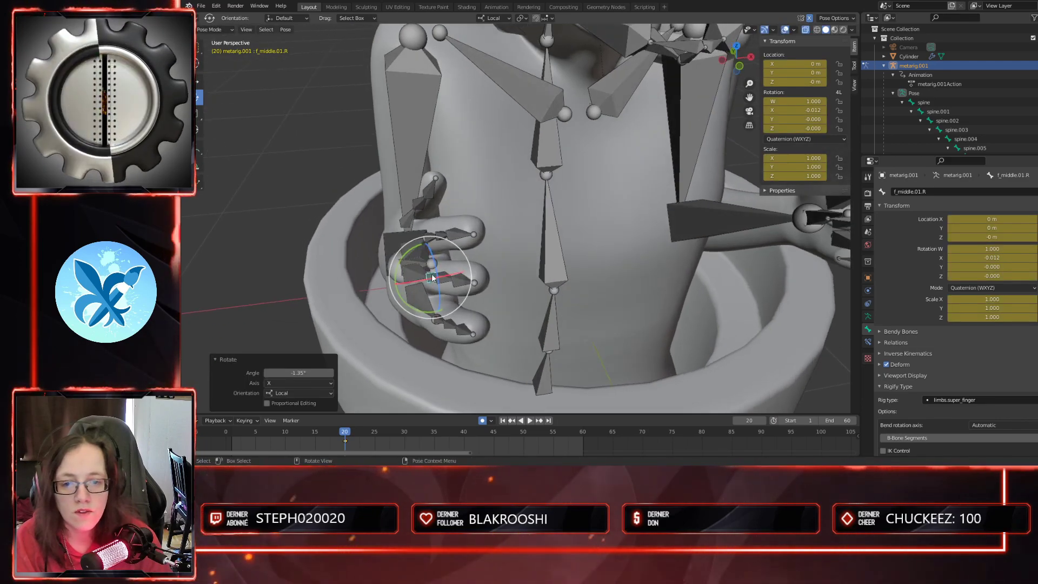
left_click_drag(446, 279, 469, 244)
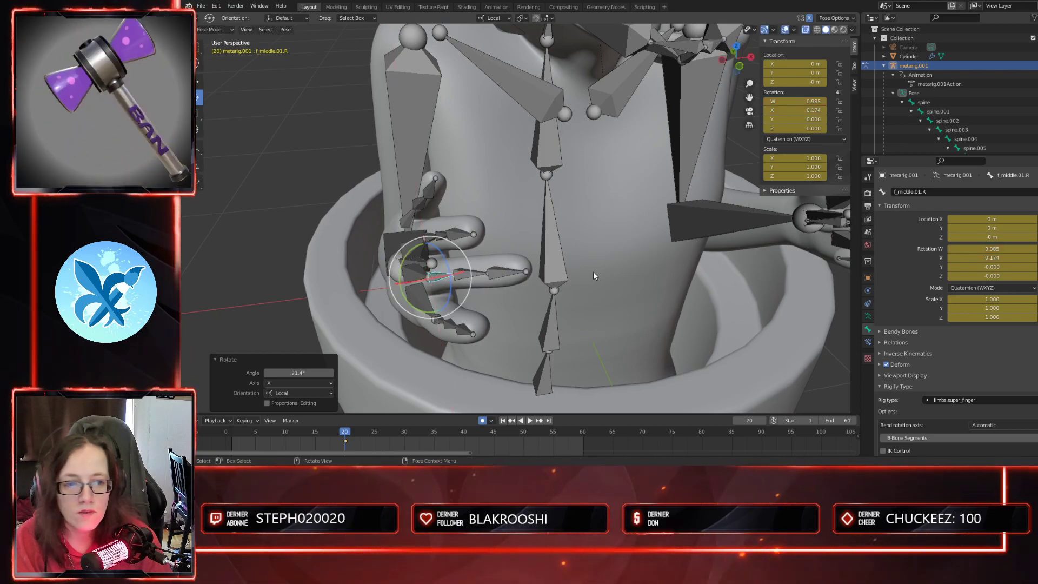
key("ctrl+z")
middle_click_drag(594, 272, 543, 290)
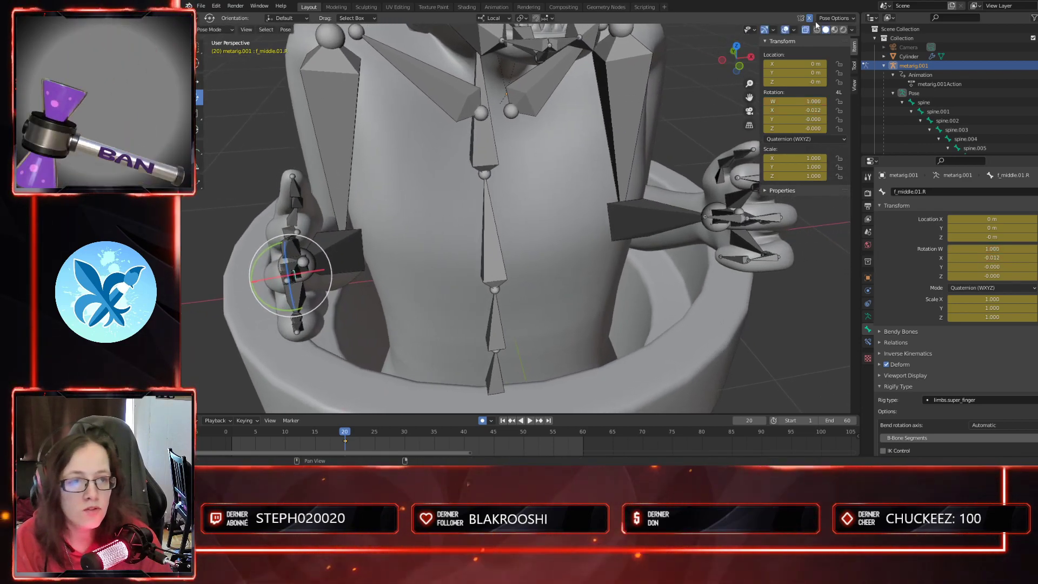
middle_click_drag(517, 251, 558, 260, "shift")
mouse_move(374, 284)
left_mouse_down()
mouse_move(382, 291)
mouse_move(375, 267)
mouse_move(388, 292)
left_mouse_up()
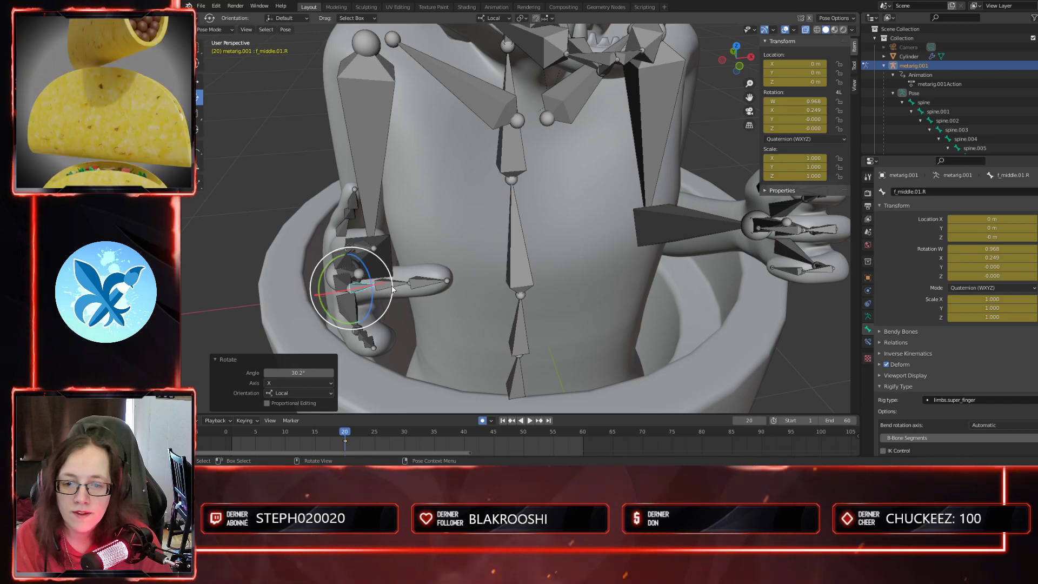
- Rotate the right middle finger's second bone freely and by 9.34° about its local X axis
left_click(398, 285)
key("r")
key("r")
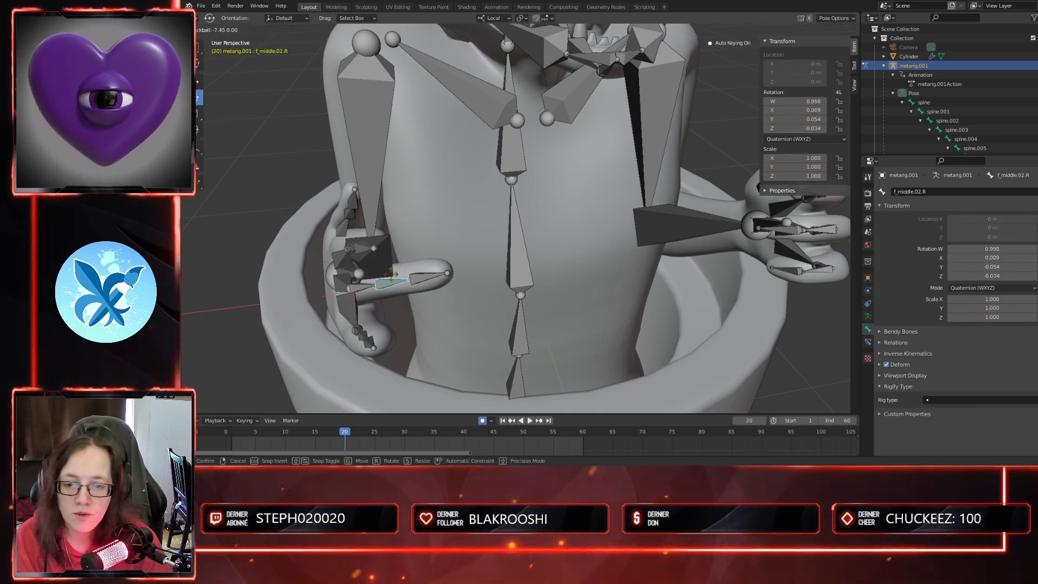
left_click(390, 274)
left_click_drag(389, 285, 398, 285)
middle_click_drag(440, 319, 519, 300)
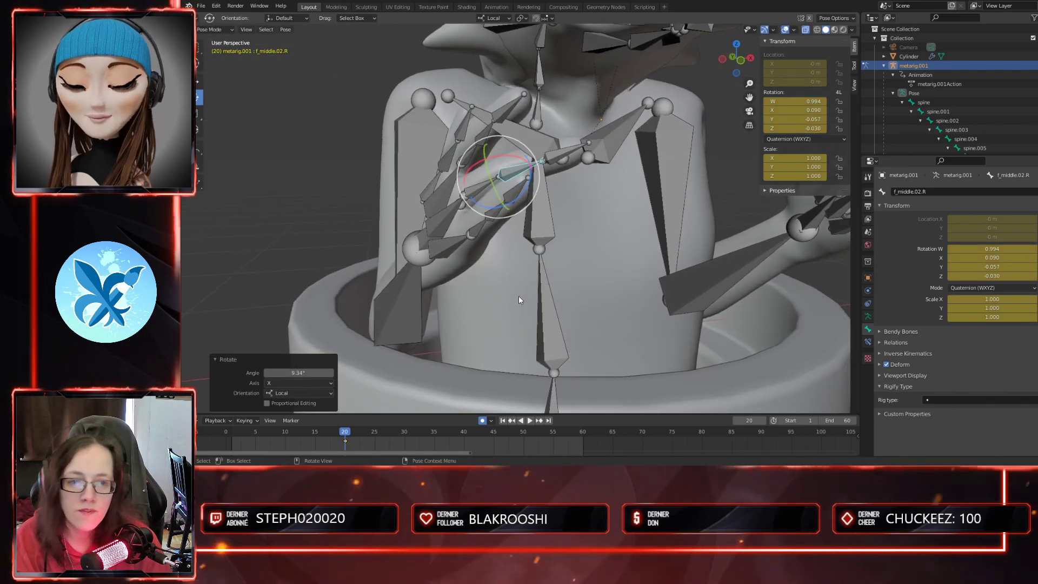
- Rotate the right middle fingertip bone 27.4° and the right index fingertip bone 21.1° about their local X axes
left_click(559, 155)
left_click_drag(558, 135, 491, 146)
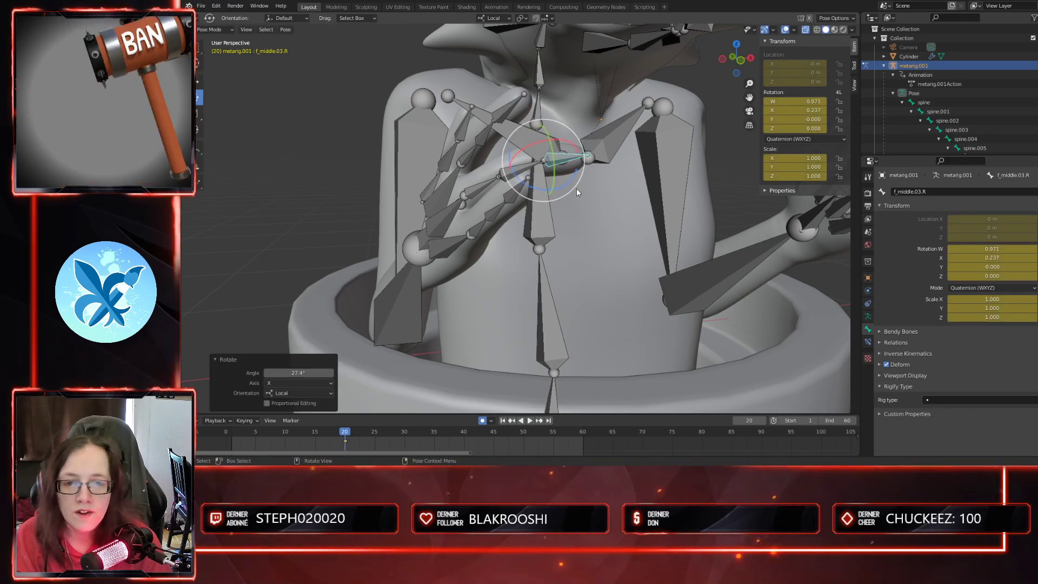
left_click(484, 132)
middle_click_drag(566, 181, 586, 194)
left_click_drag(539, 154, 588, 186)
left_click(545, 135)
middle_click_drag(589, 186, 491, 336)
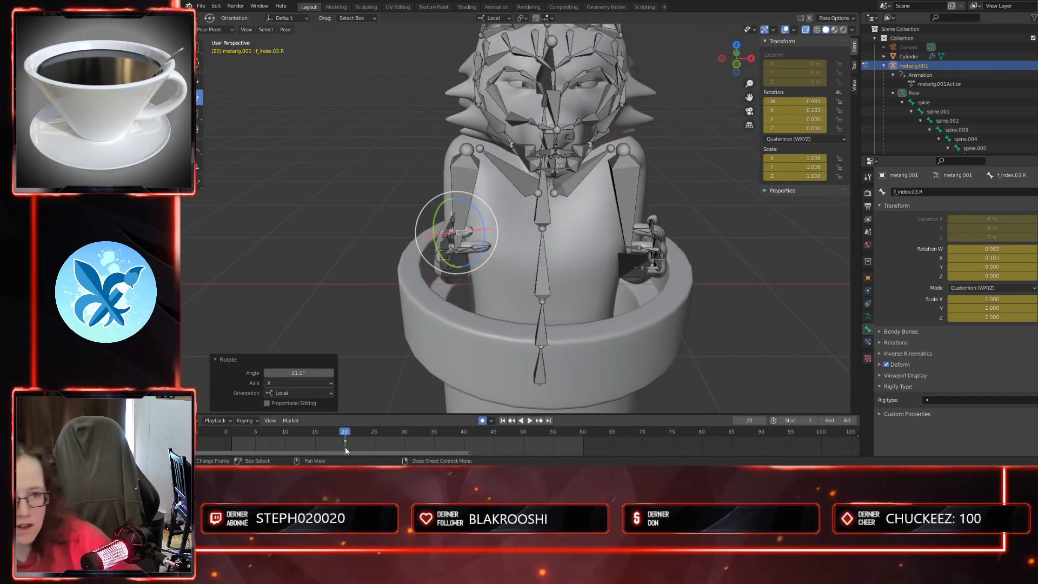
- Check the motion around frame 20, and delete the left hand bone's keyframes
key("space")
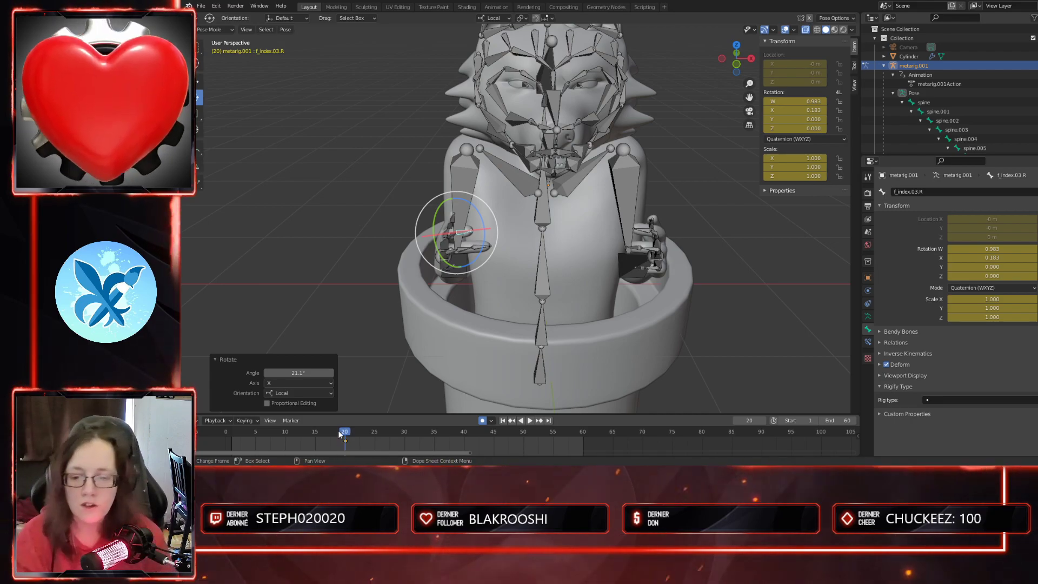
left_click_drag(301, 432, 352, 435)
key("space")
middle_click_drag(601, 307, 541, 301)
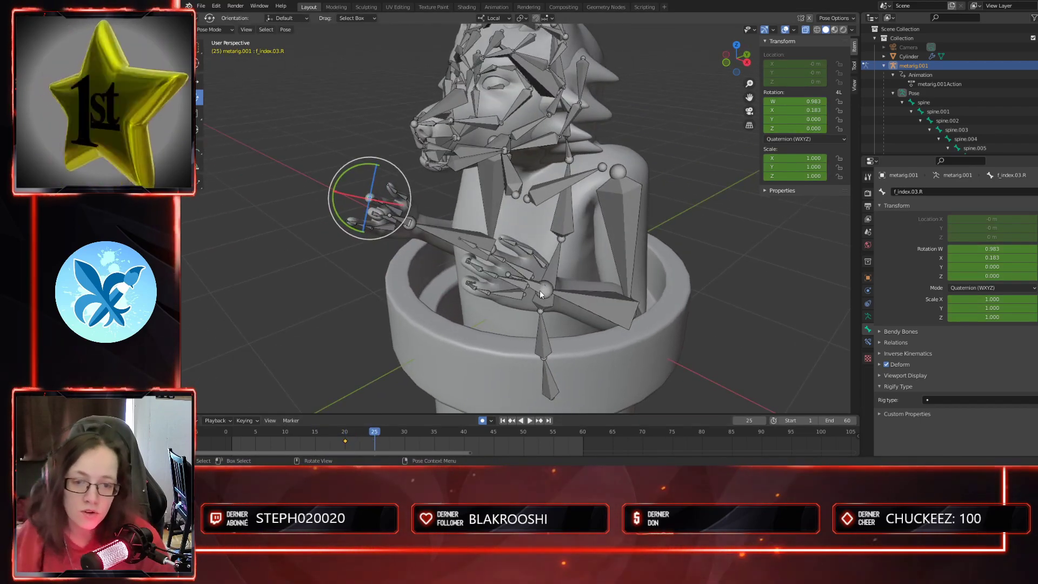
left_click(540, 291)
mouse_move(362, 434)
left_mouse_down()
mouse_move(340, 432)
mouse_move(364, 437)
left_mouse_up()
key("Delete")
- Delete the right hand bone's keyframes
middle_click_drag(413, 344, 521, 334)
left_click(562, 244)
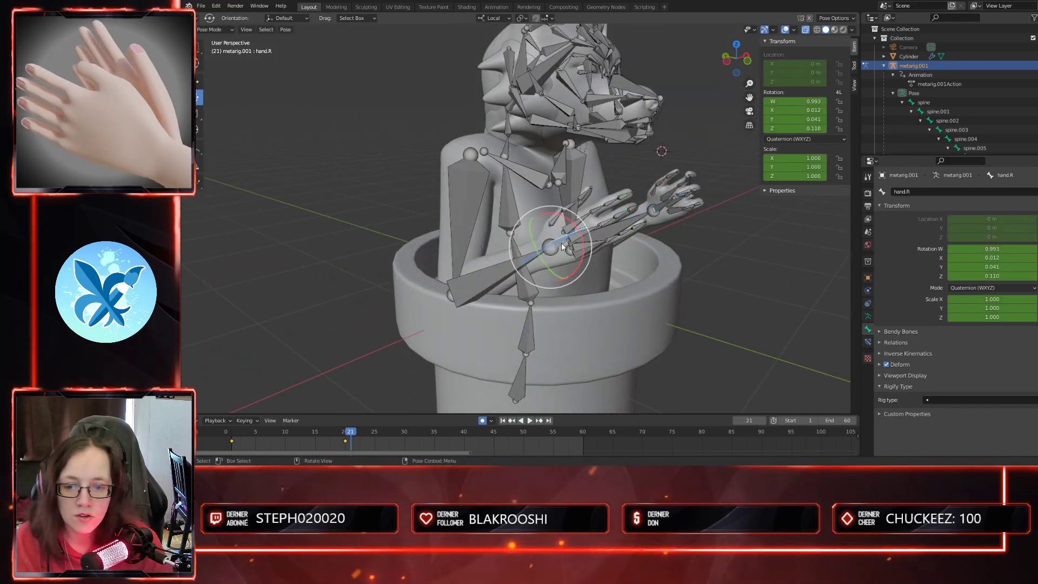
left_click(255, 432)
left_click_drag(363, 443, 343, 444)
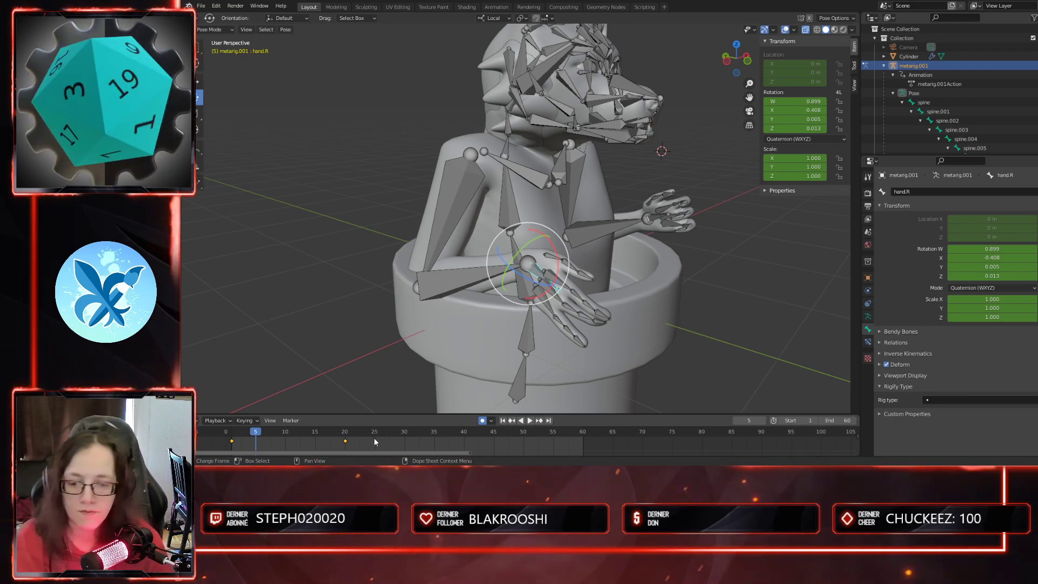
key("Delete")
- Reset the right hand bone's quaternion rotation, with W set to 1 and X and Y to 0
middle_click_drag(536, 370, 592, 326)
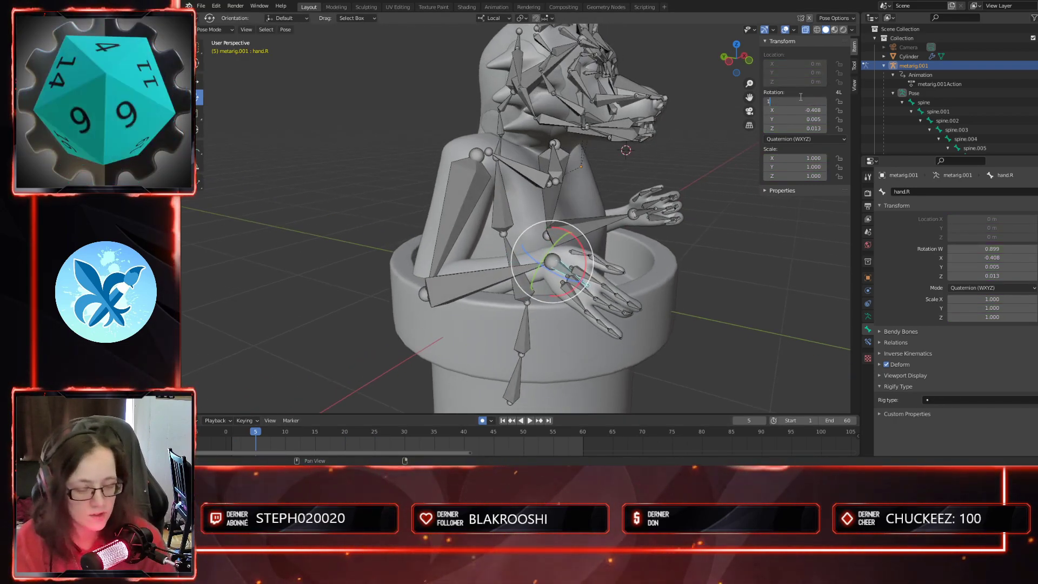
key("Tab")
type("0")
key("Tab")
type("0")
- Rotate the right upper arm at frame 15 by 11.3° about its local Z axis and slightly about Y
middle_click_drag(649, 295, 584, 314)
scroll(586, 301, "down", 2)
scroll(607, 262, "up", 2)
middle_click_drag(607, 262, 420, 191)
left_click(468, 182)
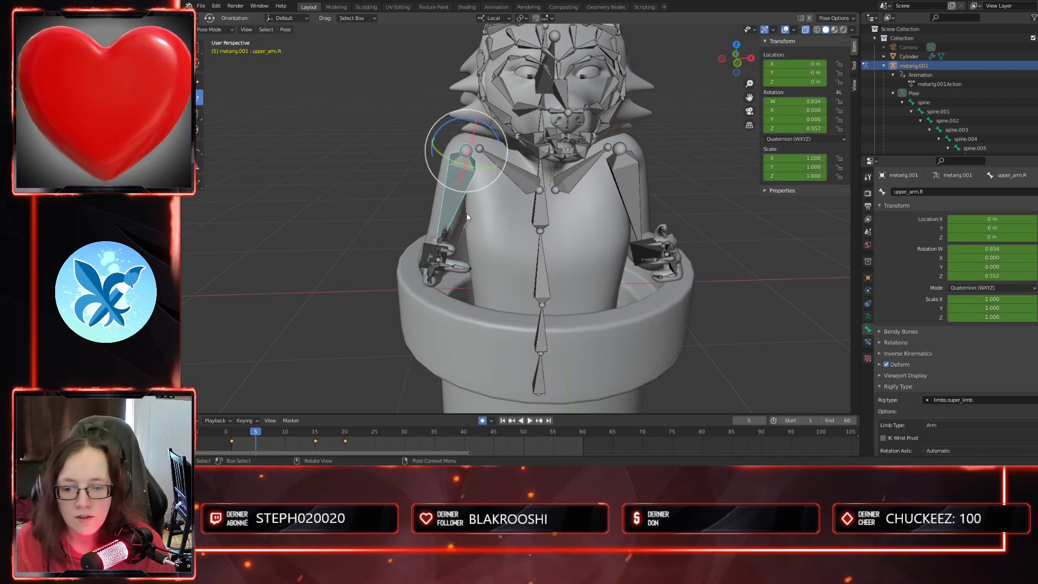
left_click_drag(258, 433, 345, 431)
left_click_drag(345, 433, 315, 434)
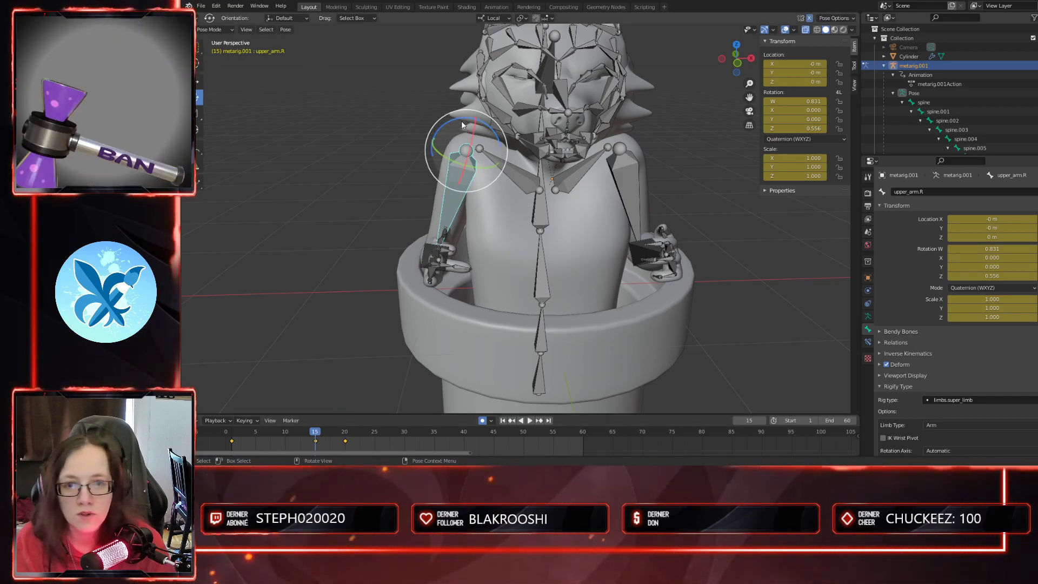
left_click_drag(457, 118, 452, 118)
middle_click_drag(423, 238, 481, 188)
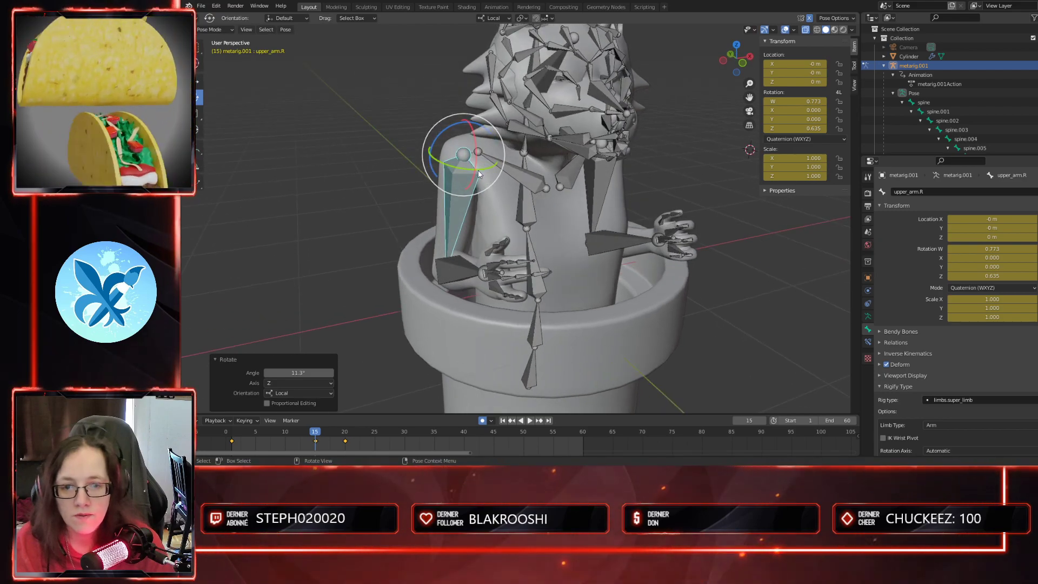
left_click_drag(478, 172, 476, 212)
- Rotate the right upper arm 12.2° about its local Z axis at frame 1
left_click_drag(311, 433, 232, 432)
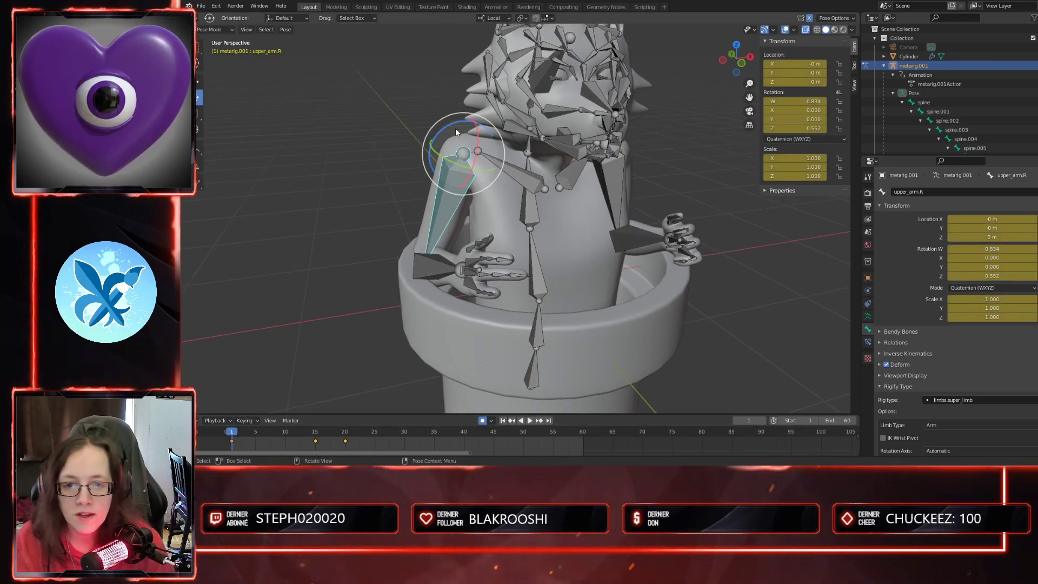
left_click_drag(453, 123, 447, 128)
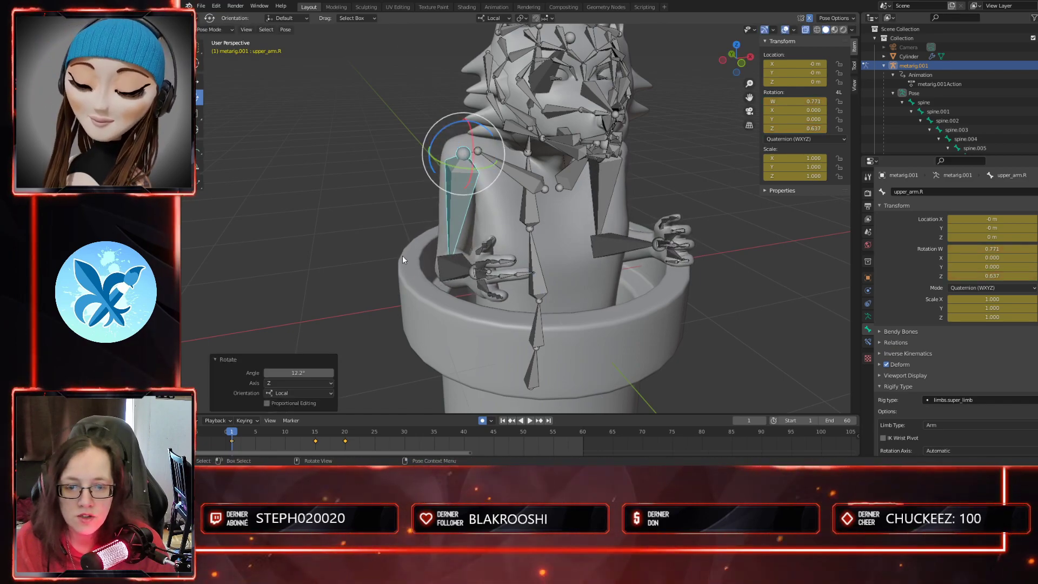
middle_click_drag(553, 202, 517, 313)
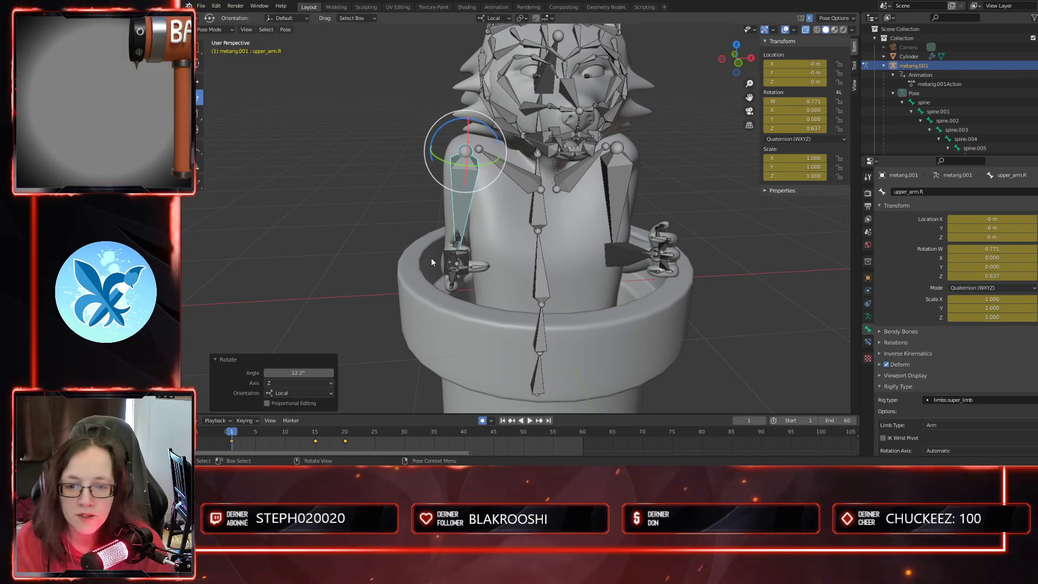
- Straighten the right forearm downward at frame 15 by rotating it -116° about its local X axis
middle_click_drag(430, 259, 488, 311)
left_click(467, 278)
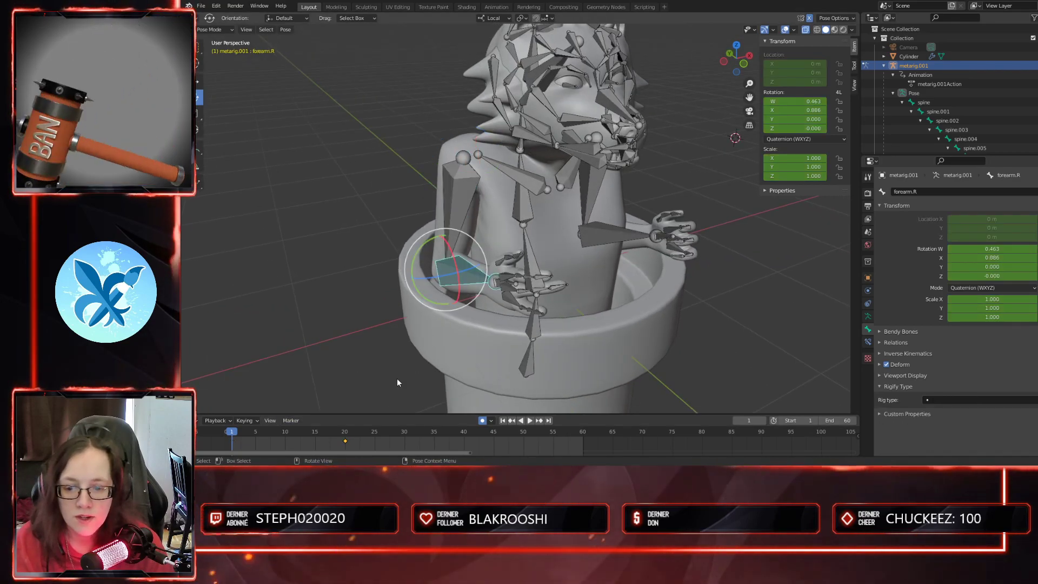
mouse_move(329, 436)
left_mouse_down()
mouse_move(344, 437)
mouse_move(319, 432)
mouse_move(347, 433)
left_mouse_up()
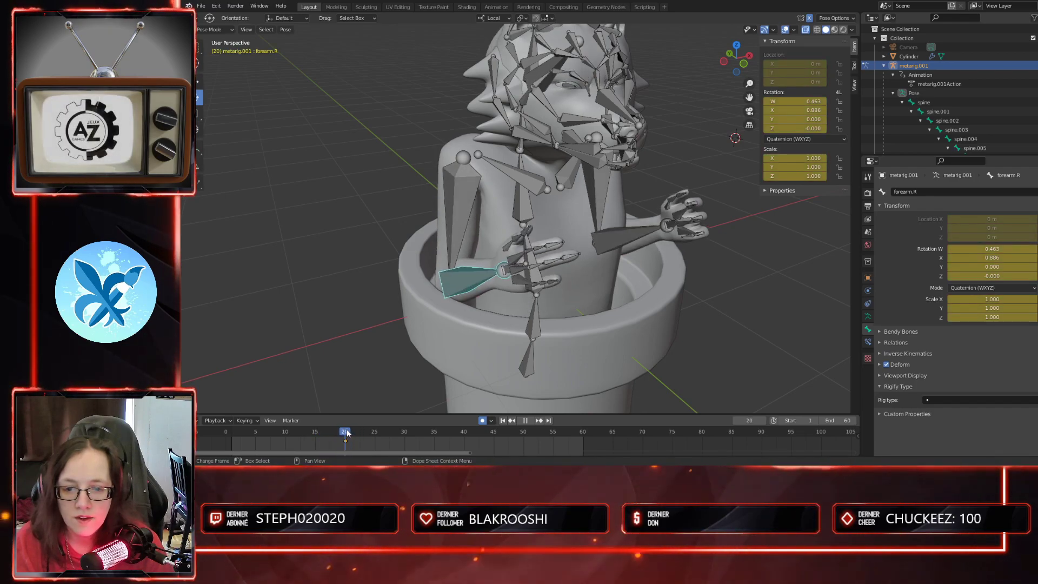
left_click_drag(347, 432, 316, 427)
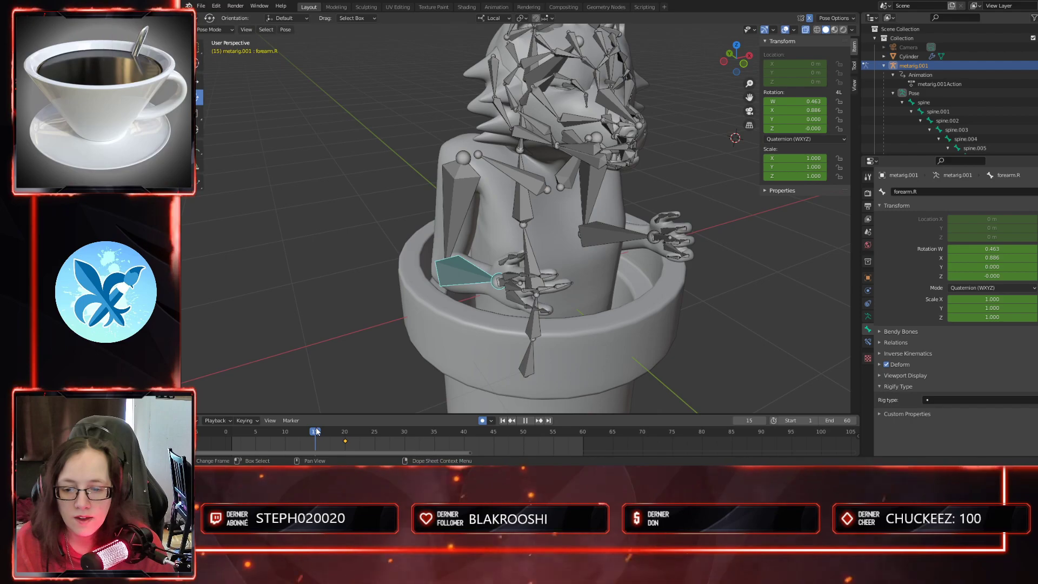
middle_click_drag(459, 277, 539, 285)
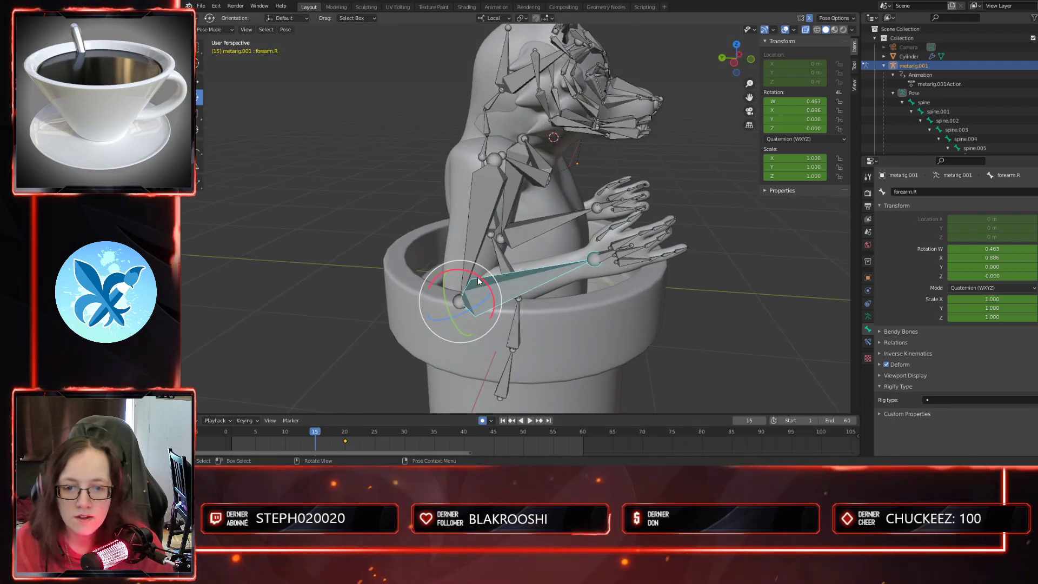
left_click_drag(482, 278, 495, 248)
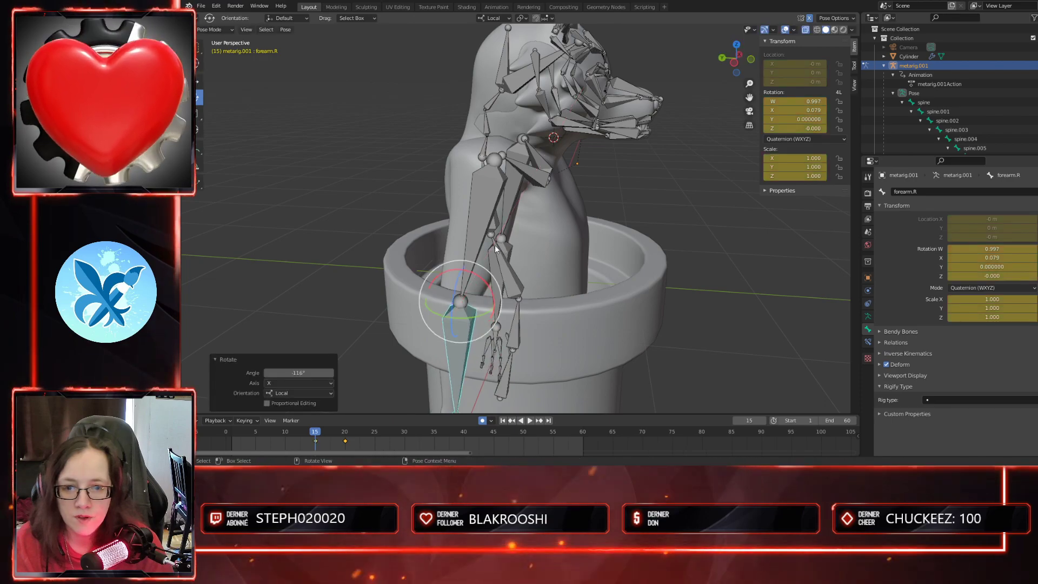
- Rotate the right upper arm forward about its local X axis, by 16.1° at frame 15 and again at frame 1
left_click(488, 216)
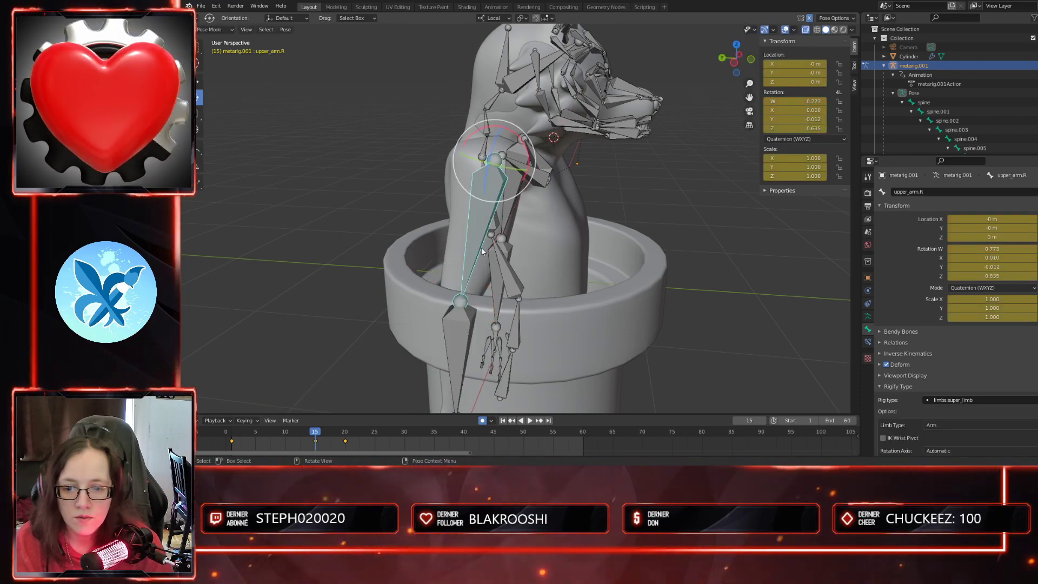
left_click_drag(526, 163, 535, 139)
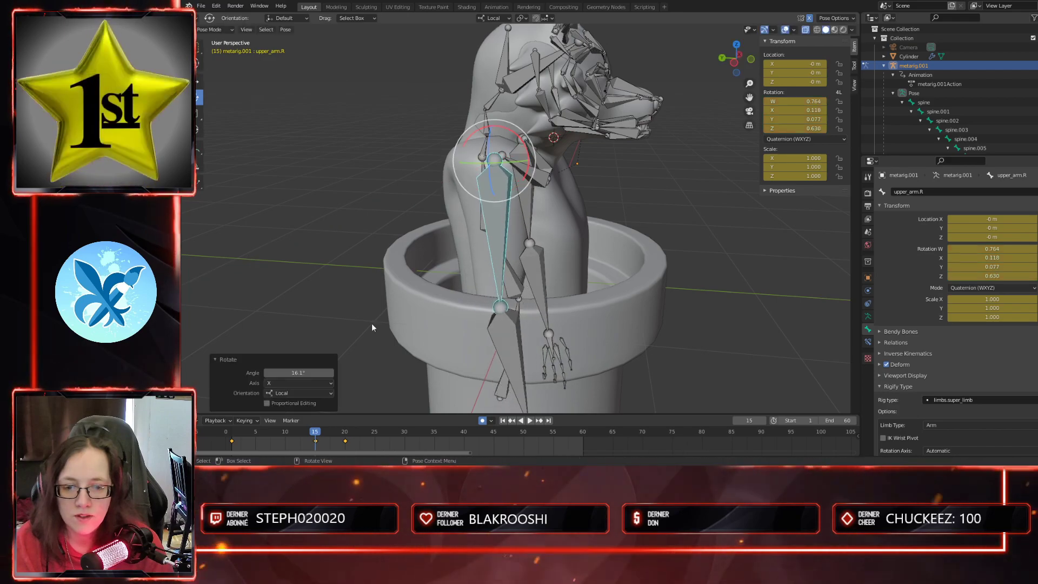
left_click(233, 435)
left_click_drag(530, 157, 533, 145)
middle_click_drag(616, 232, 523, 228)
- Rotate the left shoulder bone -13.5° about its local X axis at frame 15
left_click(603, 157)
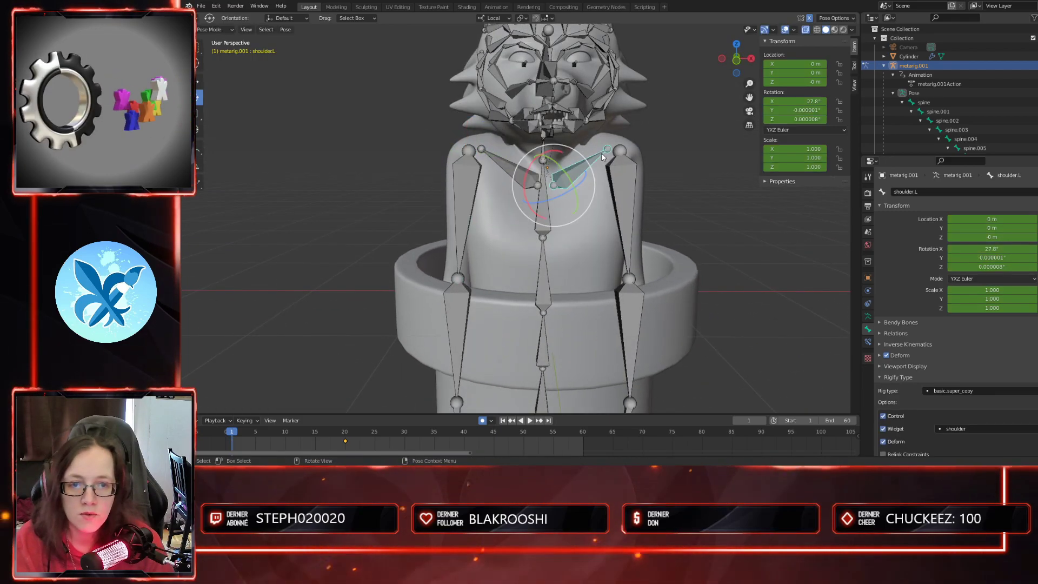
left_click(314, 432)
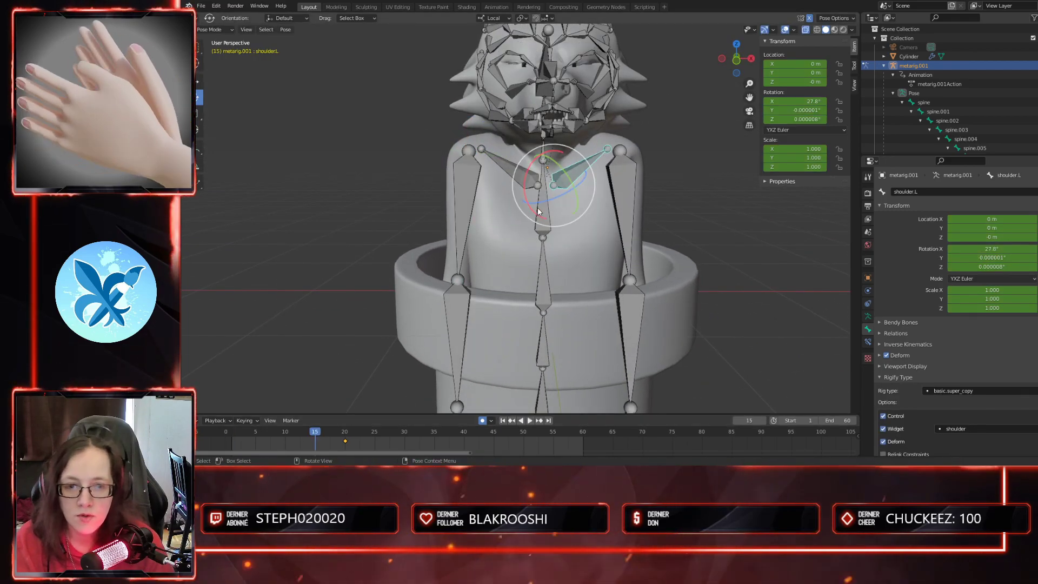
left_click_drag(533, 166, 538, 162)
middle_click_drag(595, 254, 576, 264)
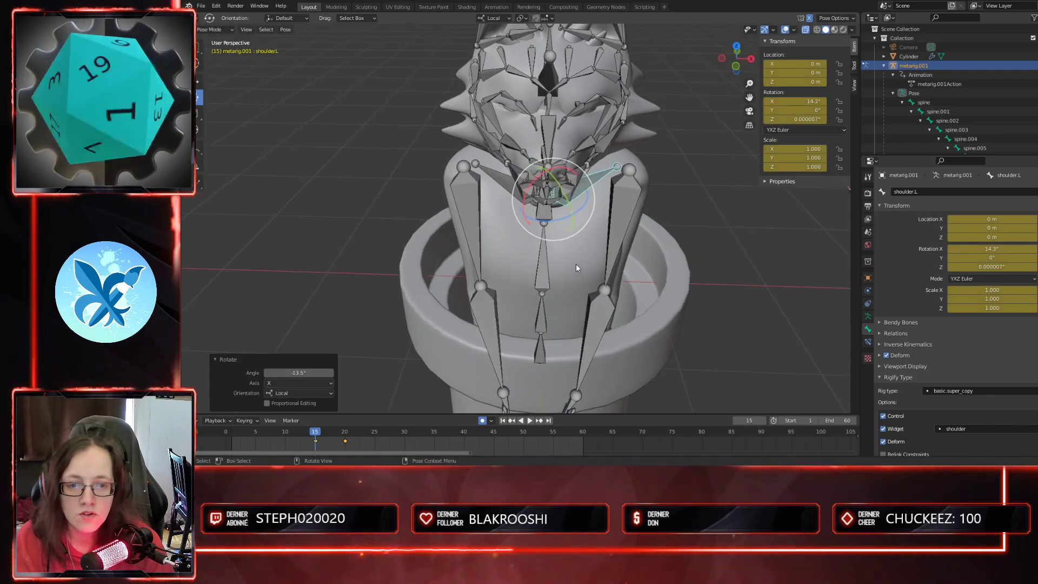
- Rotate the left upper arm about its local Z axis, by 8.19° at frame 15 and about 8.6° at frame 1
left_click(624, 201)
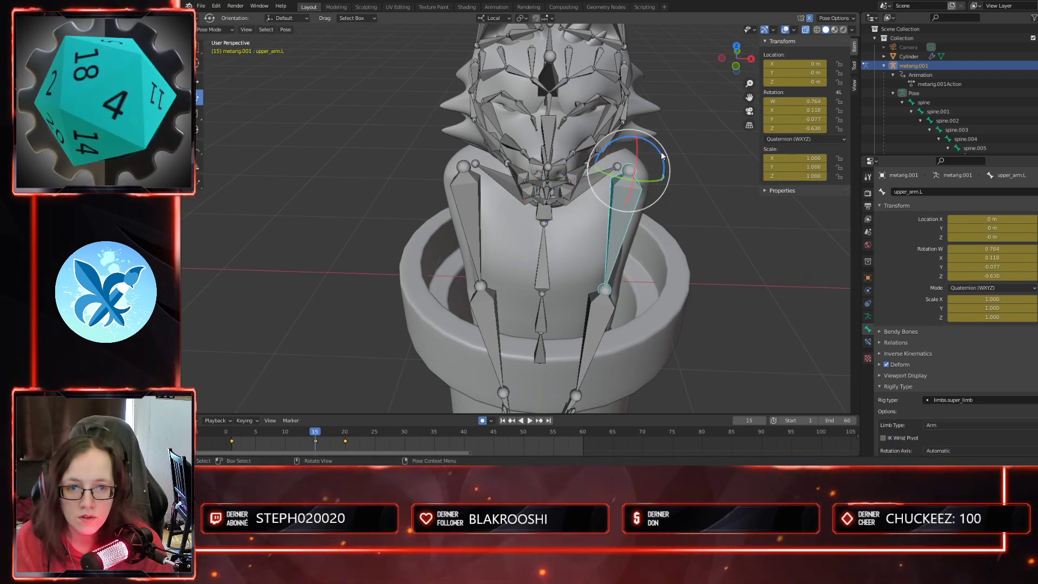
left_click_drag(662, 156, 661, 144)
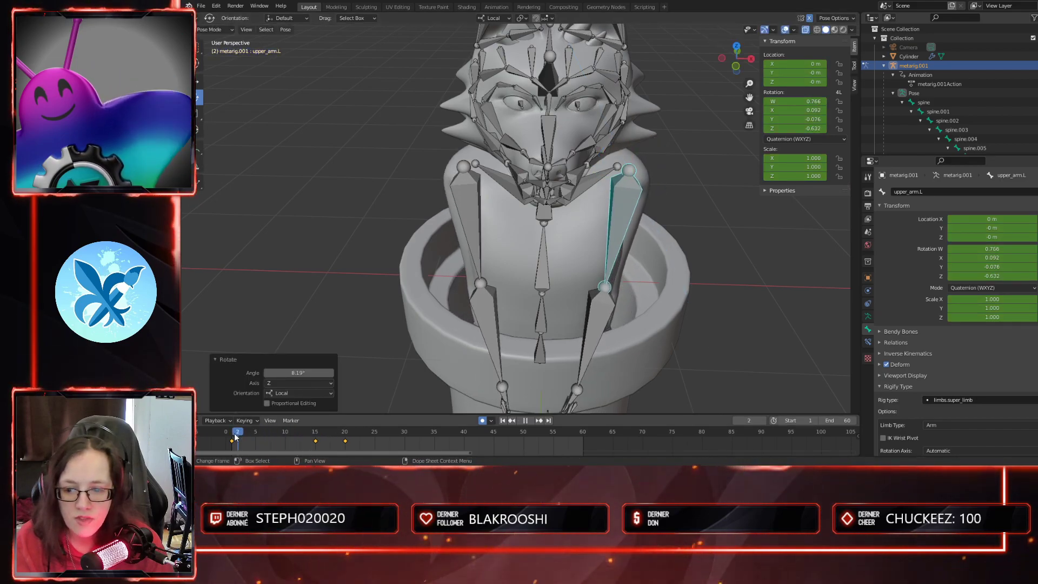
key("Escape")
left_click_drag(659, 150, 652, 143)
middle_click_drag(588, 350, 575, 357)
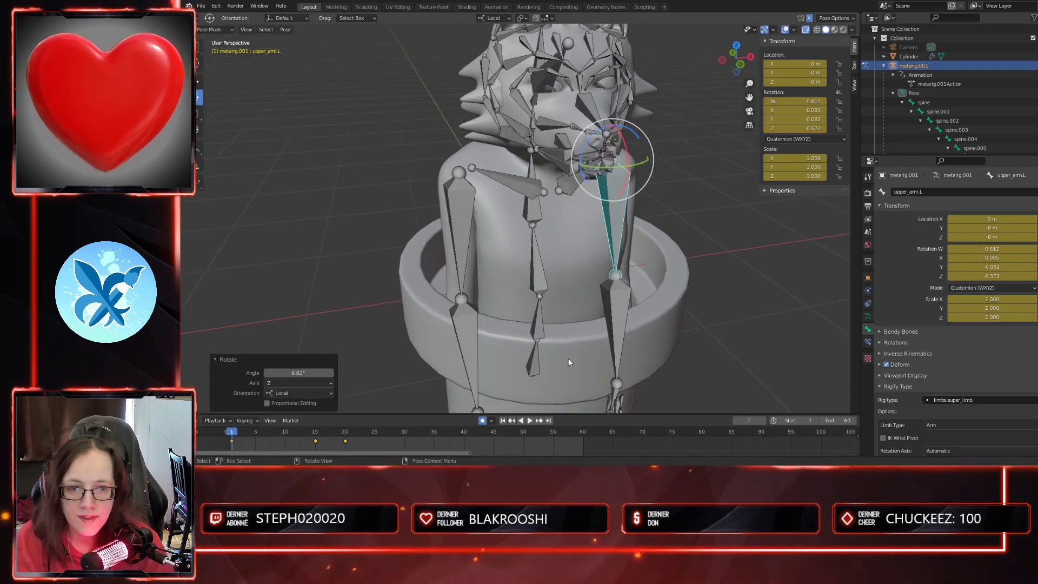
- Try to move the lowest spine bone downward at frame 1 with the Move tool
left_click(534, 371)
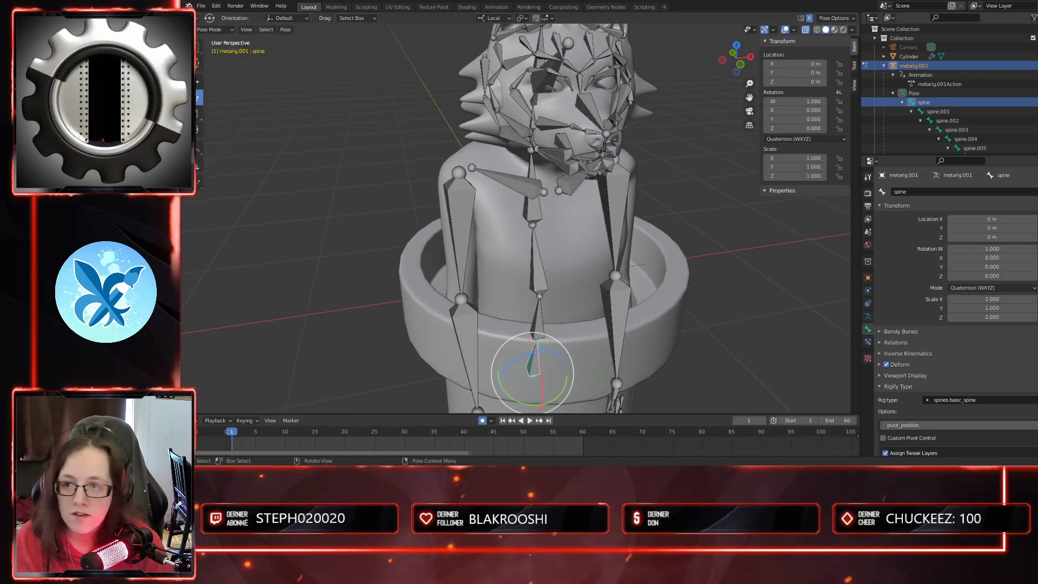
left_click(198, 81)
scroll(484, 295, "down", 3)
left_click_drag(533, 311, 526, 359)
key("ctrl+z")
middle_click_drag(631, 343, 588, 275)
middle_click_drag(646, 225, 641, 208)
middle_click_drag(640, 209, 625, 243, "shift")
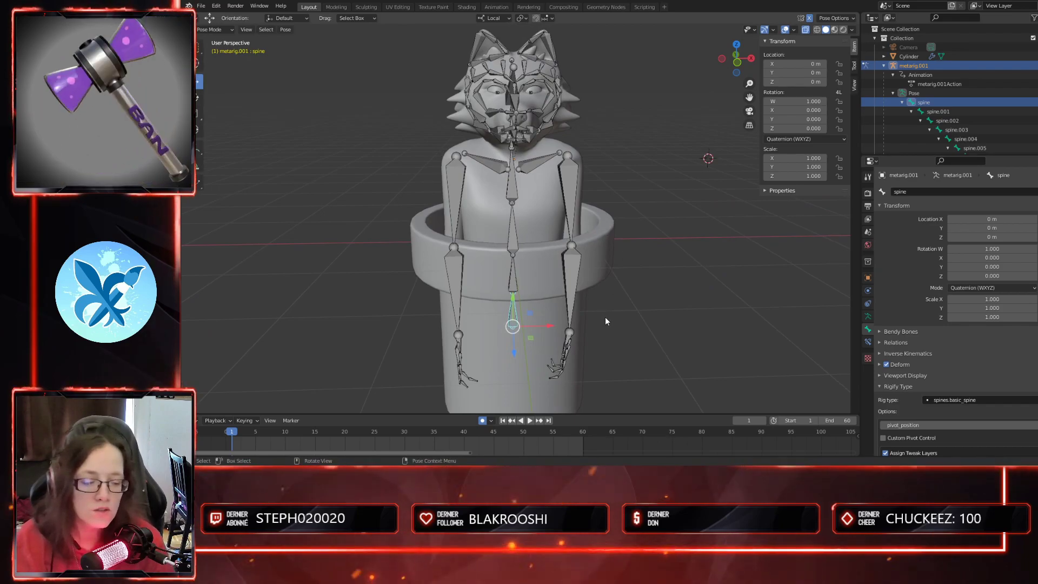
- Try to lower the lowest spine bone about 0.137 m along its local Y axis at frame 1
middle_click_drag(612, 319, 607, 319)
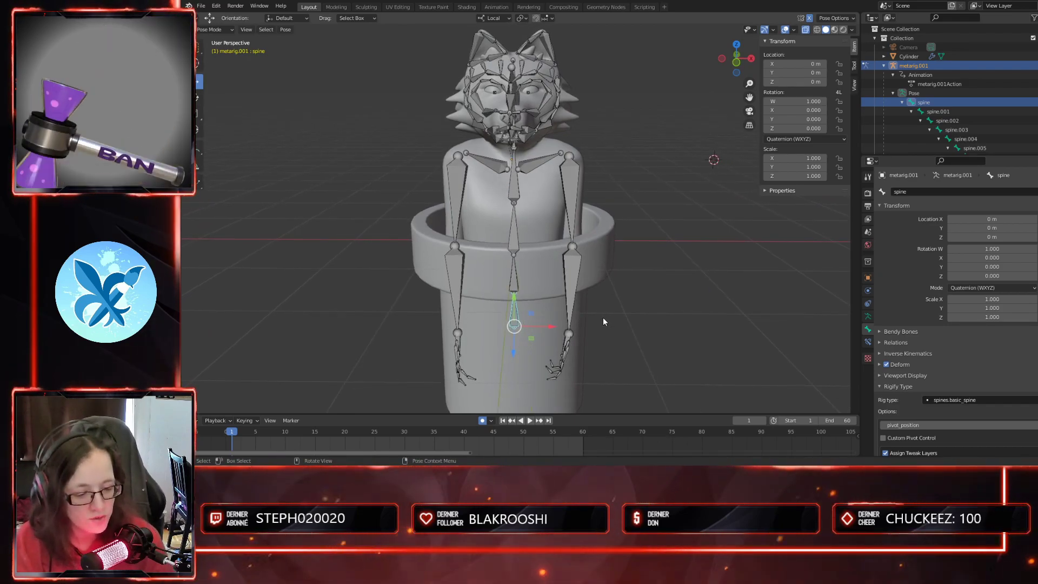
scroll(589, 295, "down", 1)
mouse_move(592, 304)
middle_mouse_down()
mouse_move(686, 297)
mouse_move(688, 313)
mouse_move(609, 288)
mouse_move(607, 299)
middle_mouse_up()
scroll(615, 284, "up", 2)
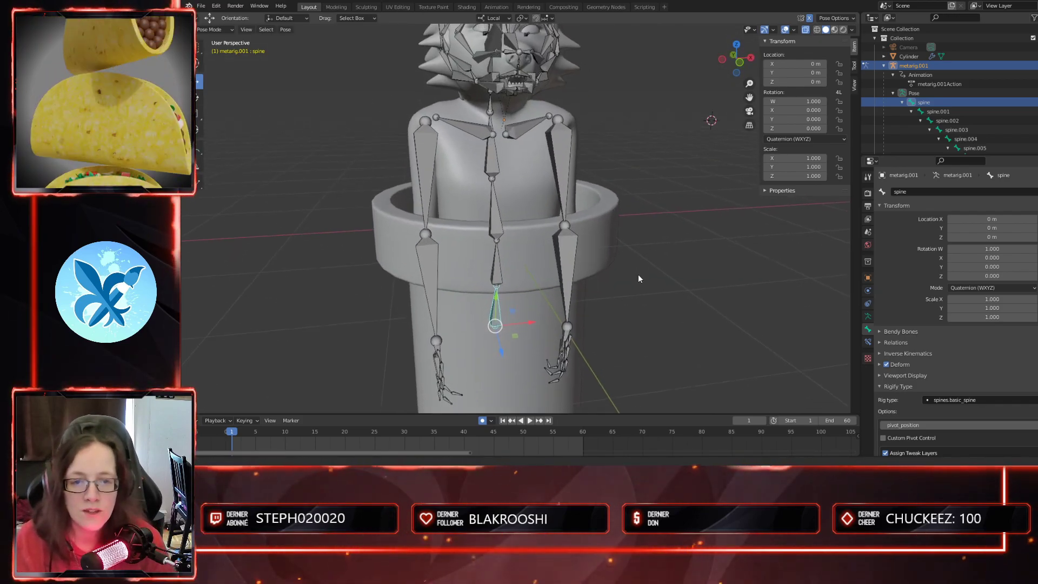
scroll(641, 276, "down", 2)
mouse_move(504, 264)
left_mouse_down()
mouse_move(504, 318)
mouse_move(505, 271)
left_mouse_up()
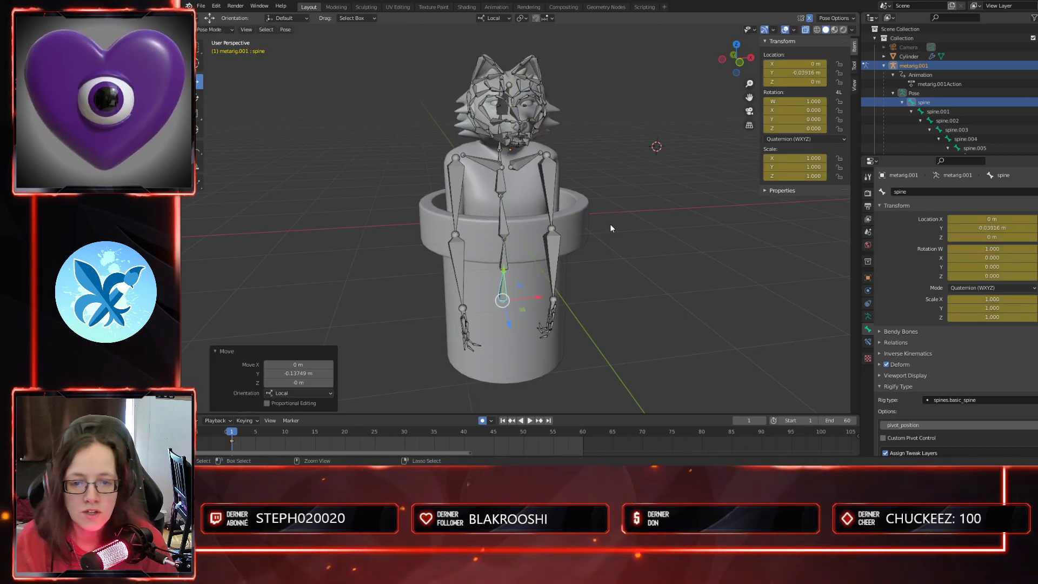
key("ctrl+z")
- Insert location and rotation keyframes on the lowest spine bone at frame 15, working in camera view
middle_click_drag(582, 281, 598, 298)
middle_click_drag(530, 244, 590, 262)
scroll(589, 279, "up", 4)
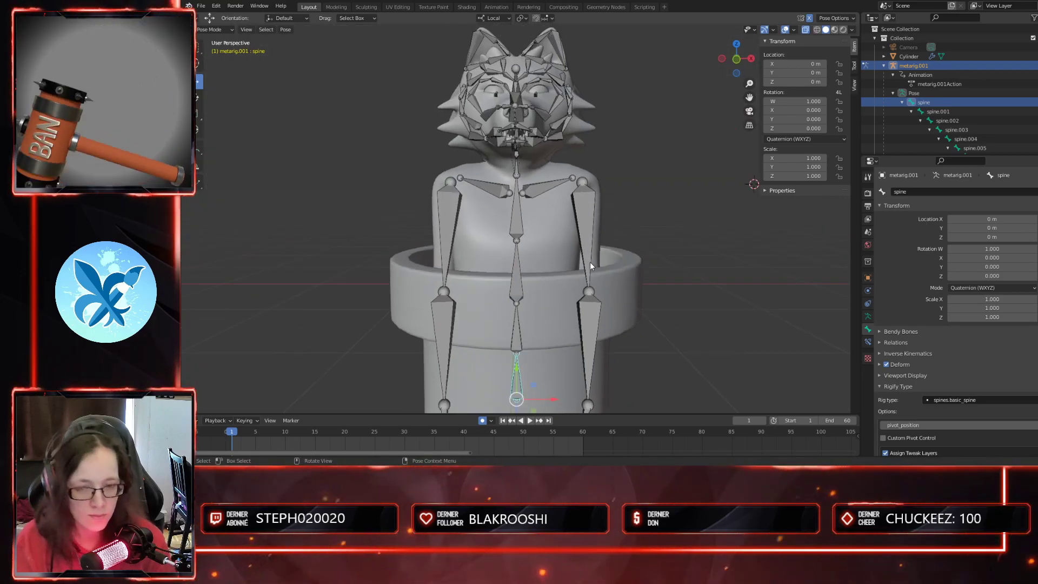
key("KP_0")
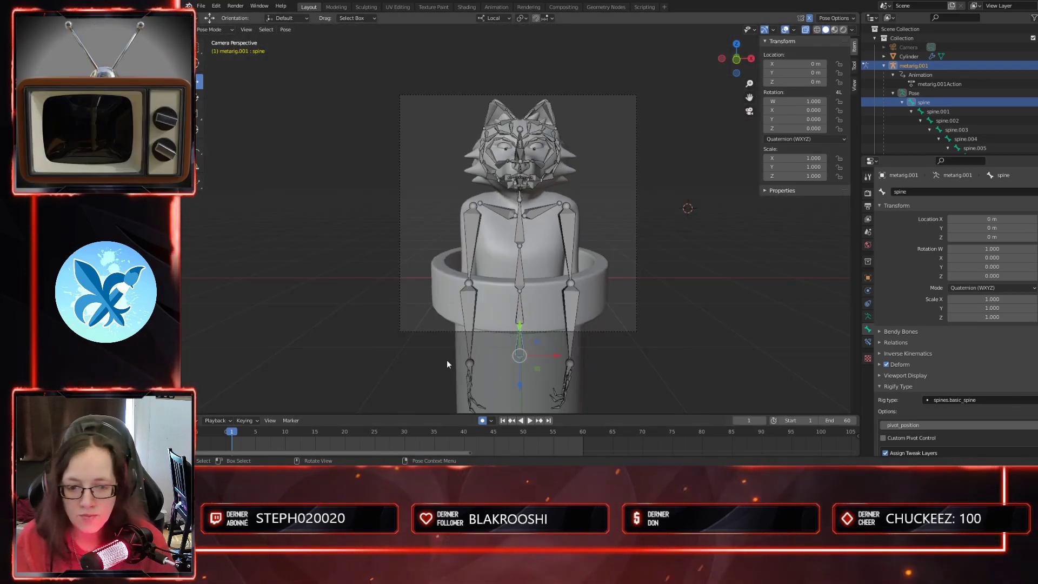
left_click_drag(299, 433, 316, 436)
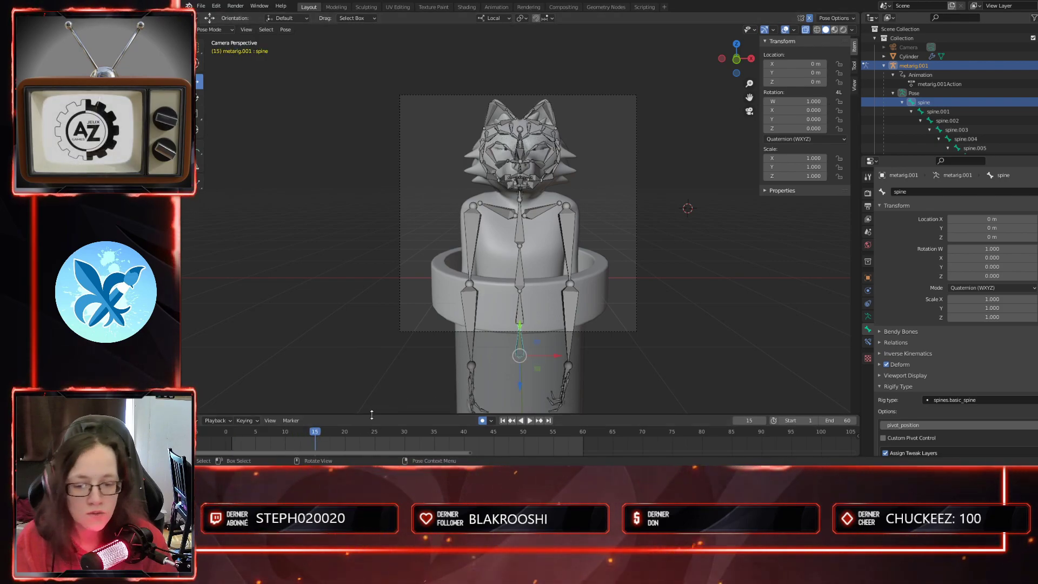
right_click(800, 110)
left_click(798, 112)
right_click(799, 67)
left_click(798, 69)
- At frame 1, move the lowest spine bone -2.6772 m along its local Y axis, then back up by about 0.035 m
left_click_drag(320, 432, 235, 431)
key("space")
key("space")
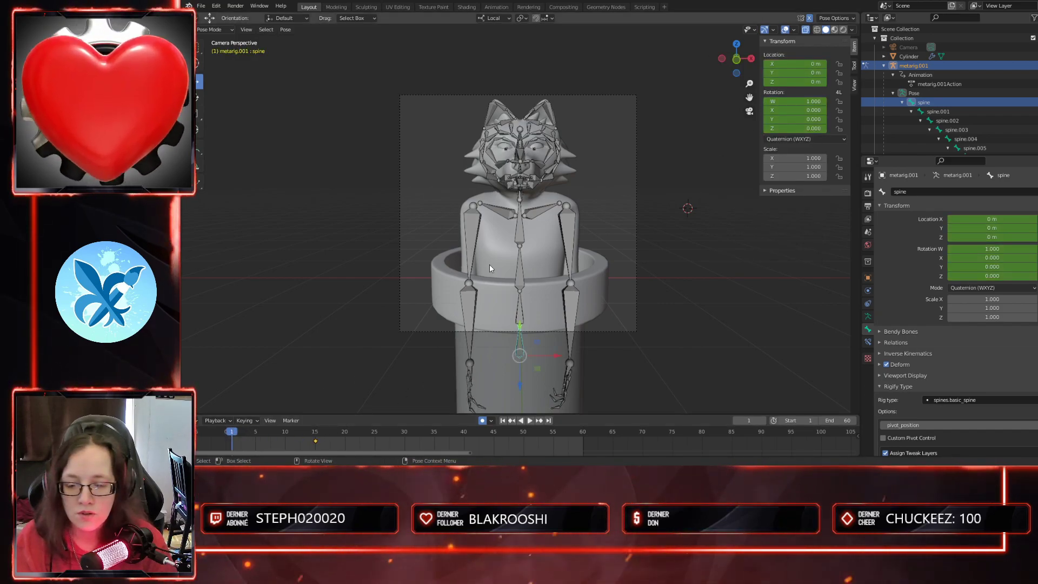
key("g")
key("y")
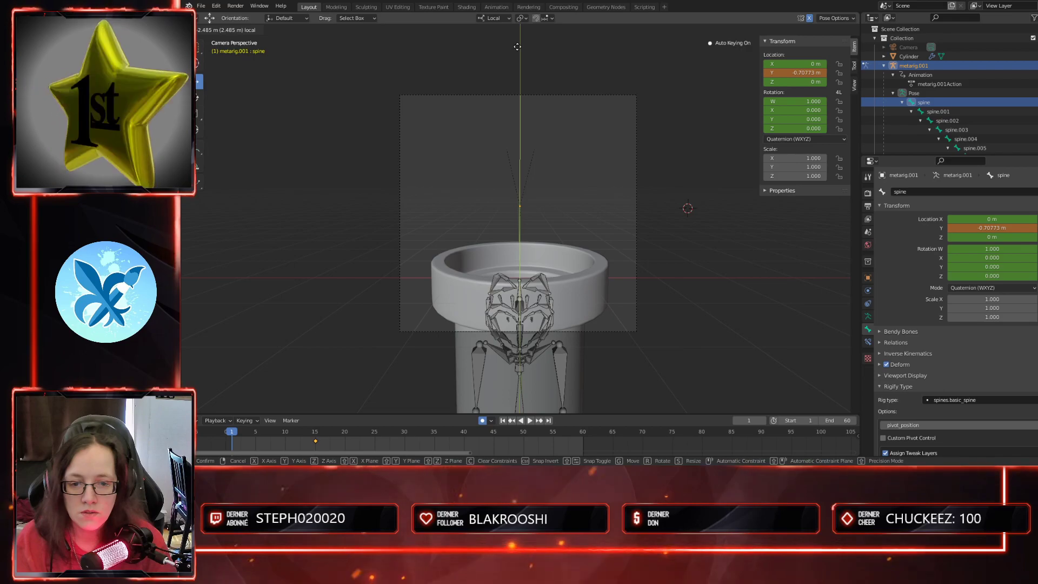
left_click(520, 64)
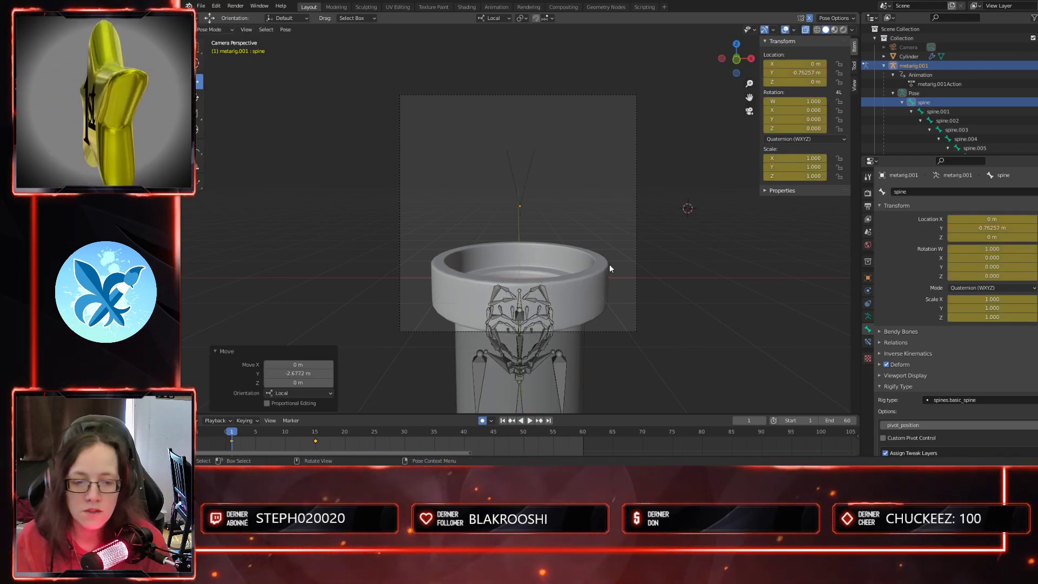
scroll(530, 379, "down", 3)
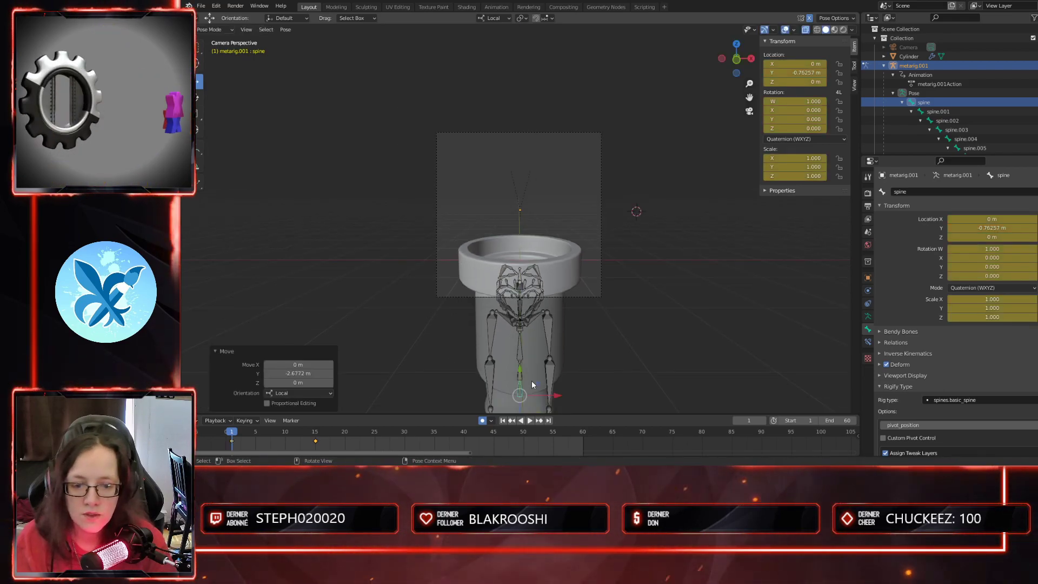
key("g")
key("y")
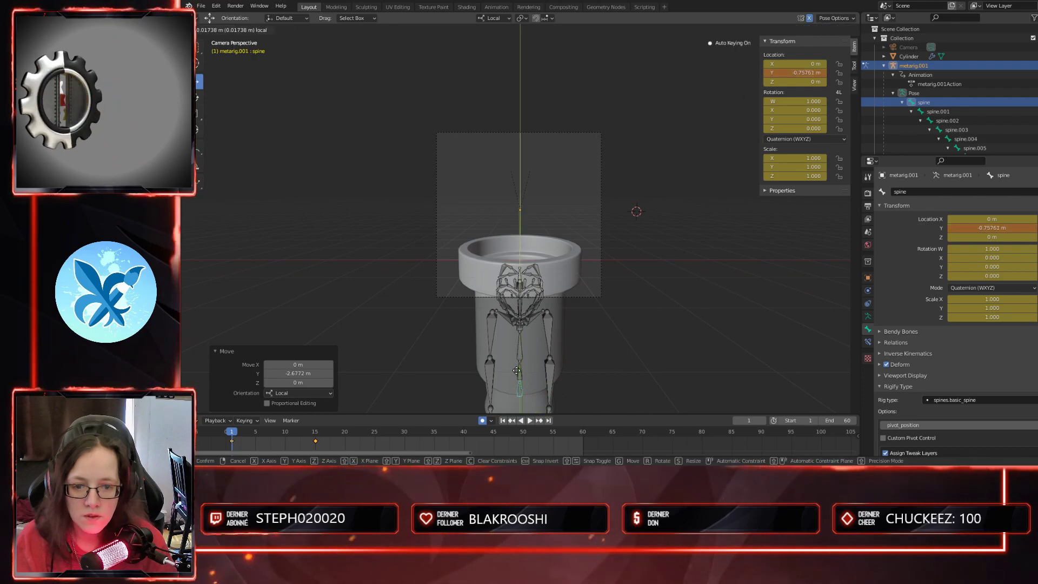
left_click(517, 370)
scroll(570, 246, "up", 3)
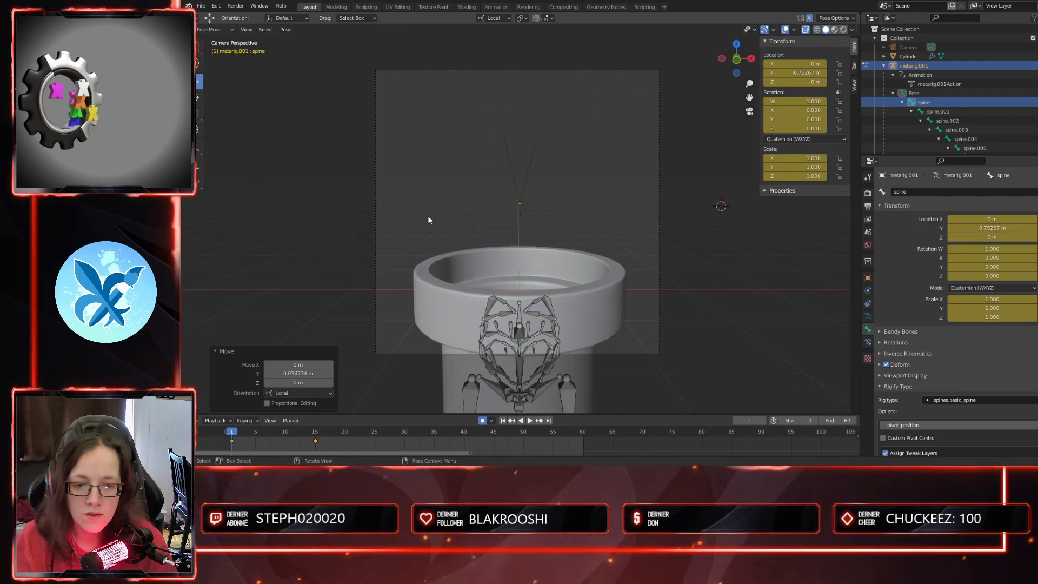
- Turn off the X-ray display and raise the lowest spine bone by about 0.073 m along local Y at frame 1
left_click(807, 30)
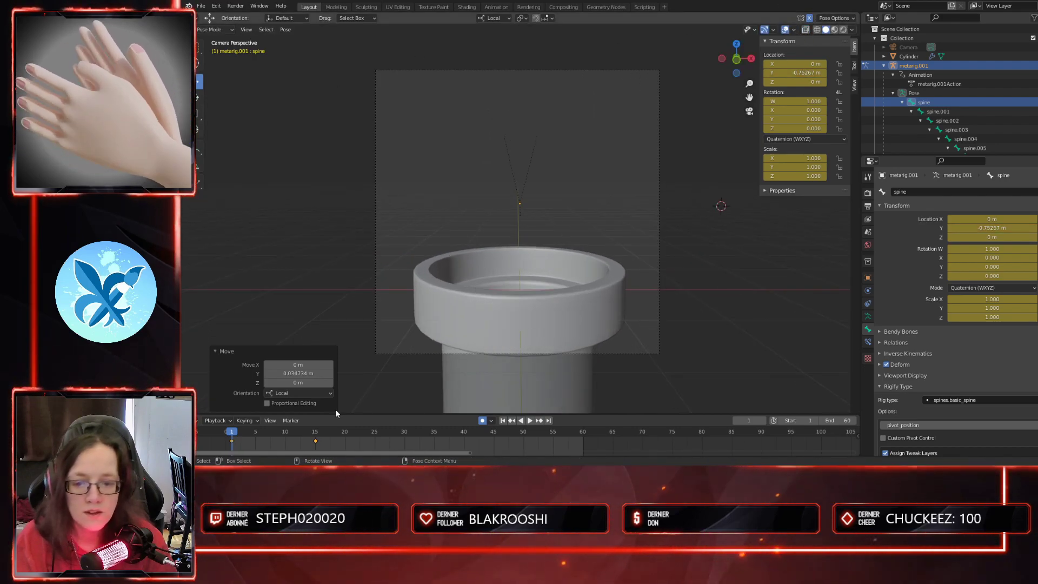
scroll(485, 346, "down", 2)
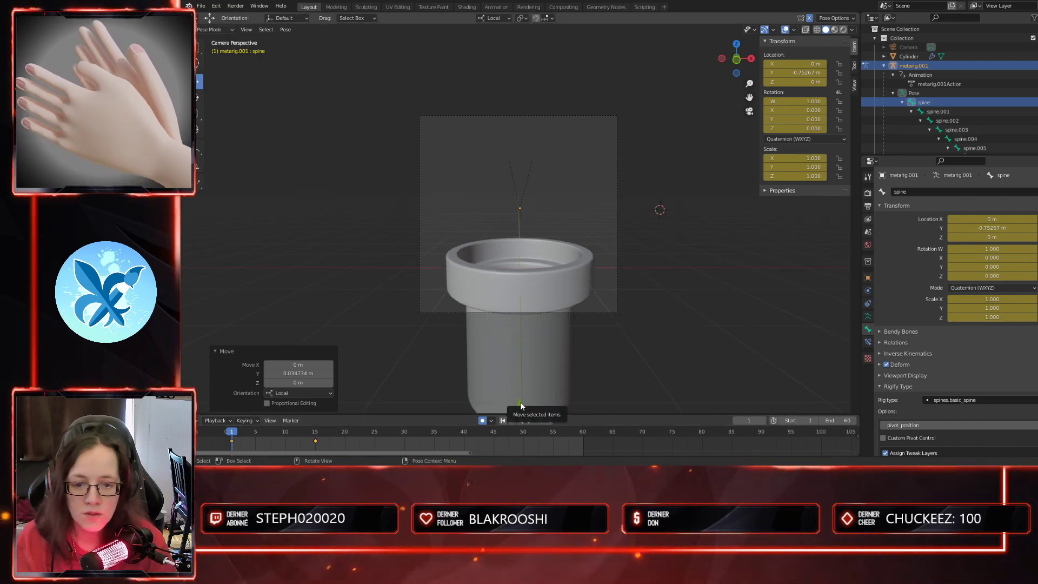
left_click_drag(520, 401, 523, 399)
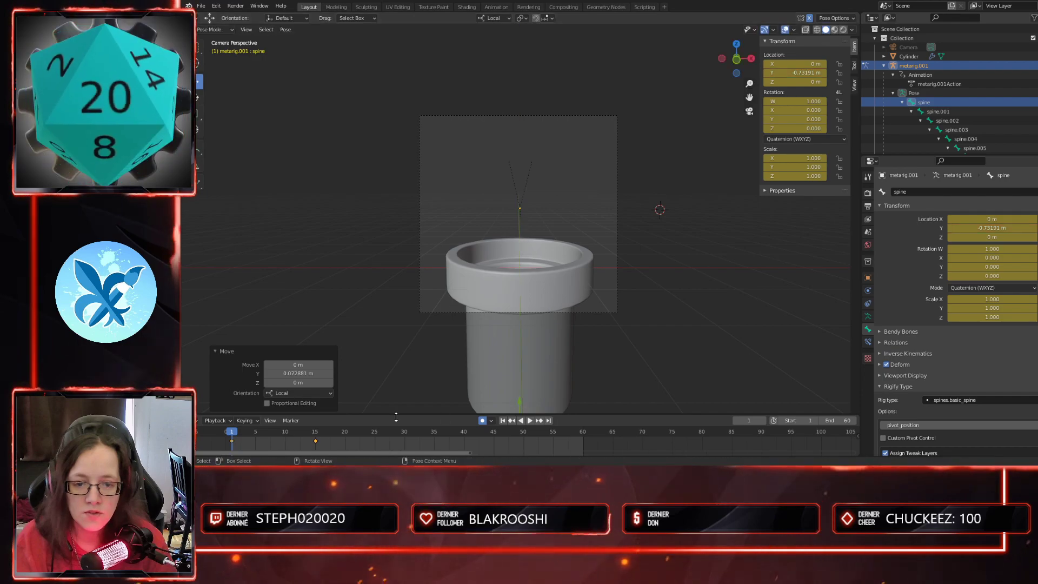
- Insert location and rotation keyframes on the lowest spine bone at frame 45
left_click(494, 432)
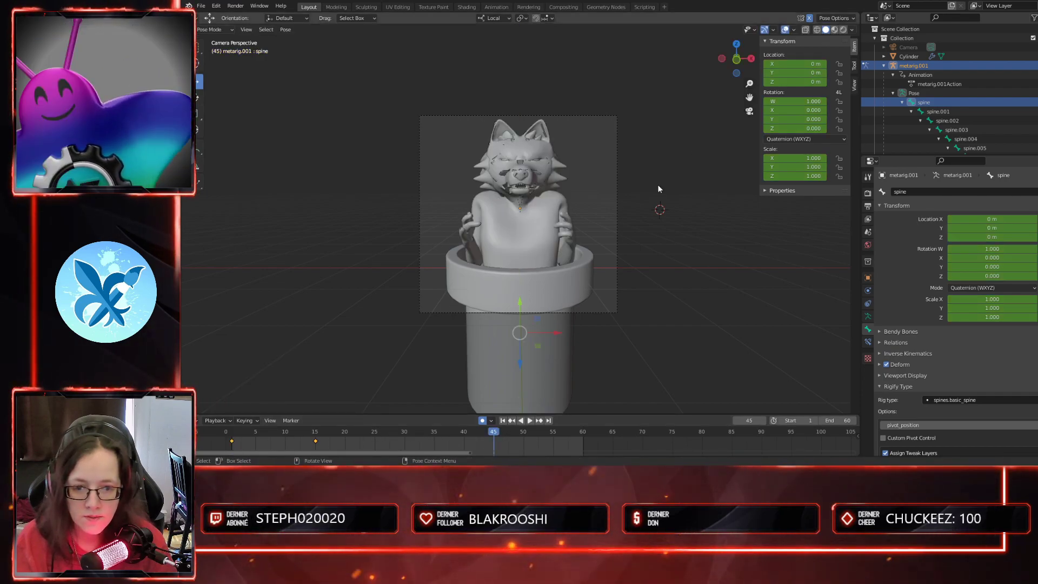
right_click(788, 76)
left_click(788, 75)
right_click(788, 116)
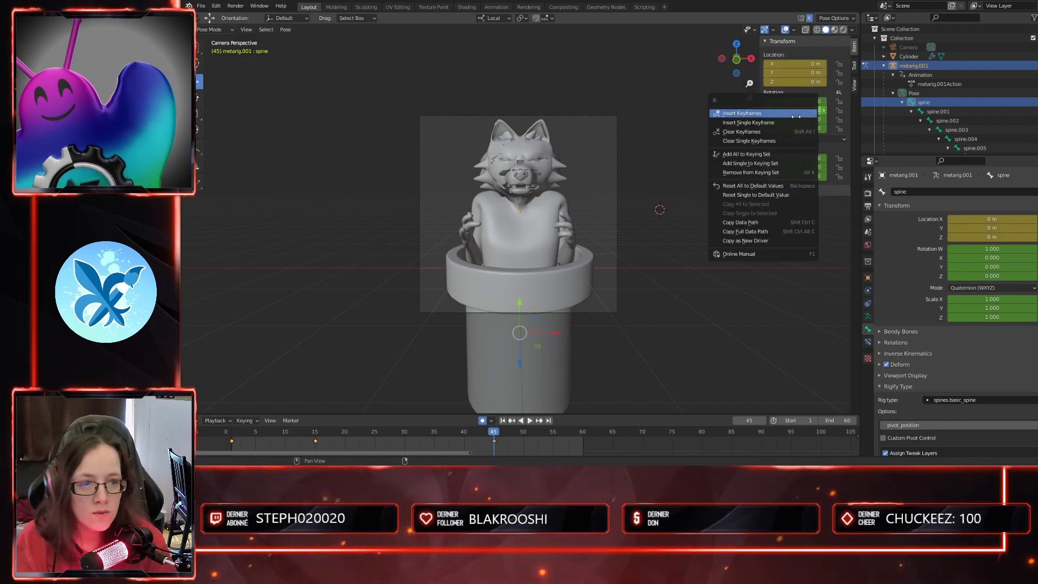
left_click(788, 114)
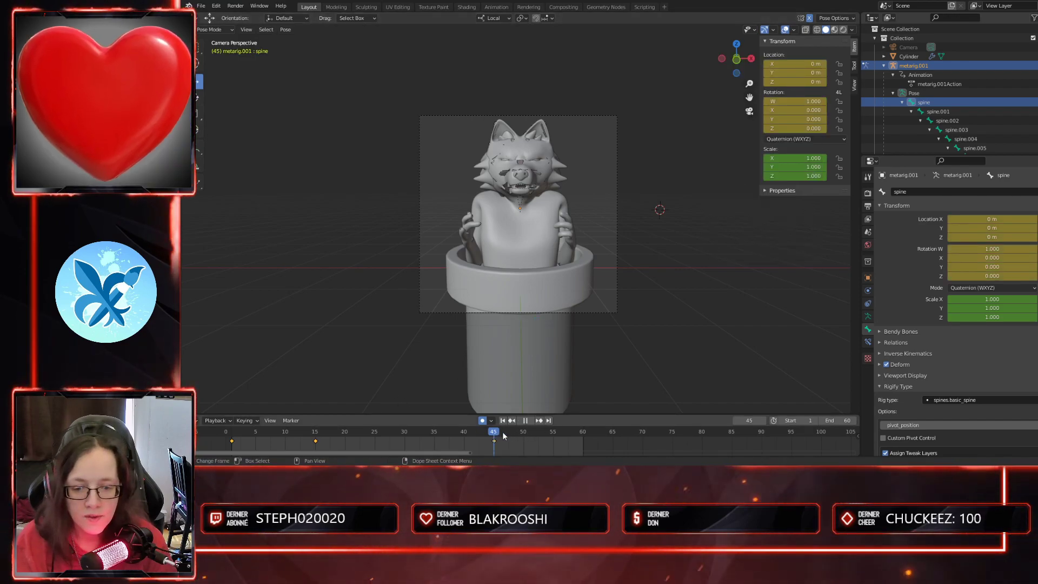
key("space")
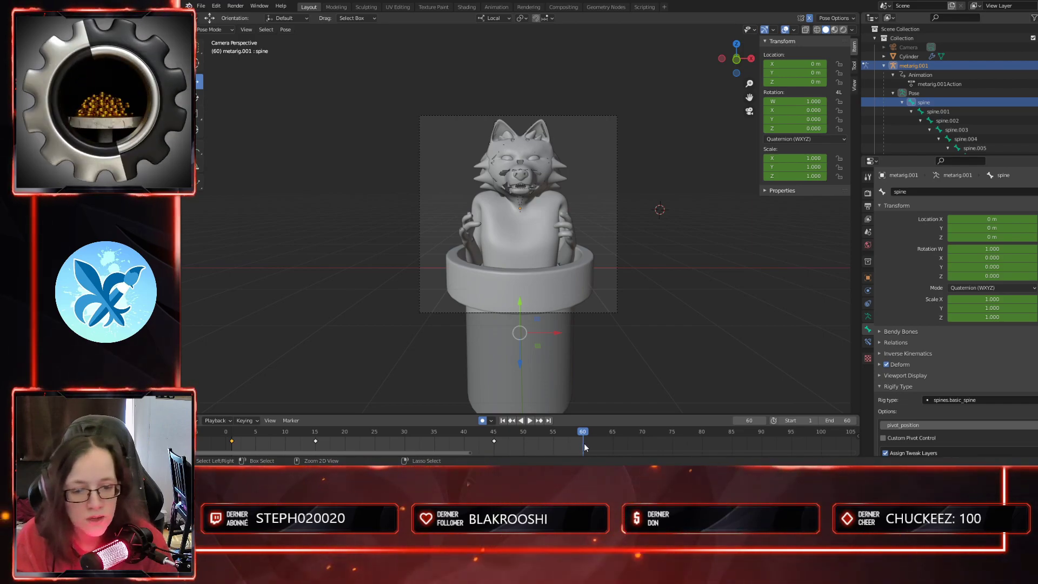
- Paste the spine bone's frame 1 keyframe at frame 60 and set the selected keyframe's interpolation to Linear
key("ctrl+v")
left_click_drag(577, 431, 234, 439)
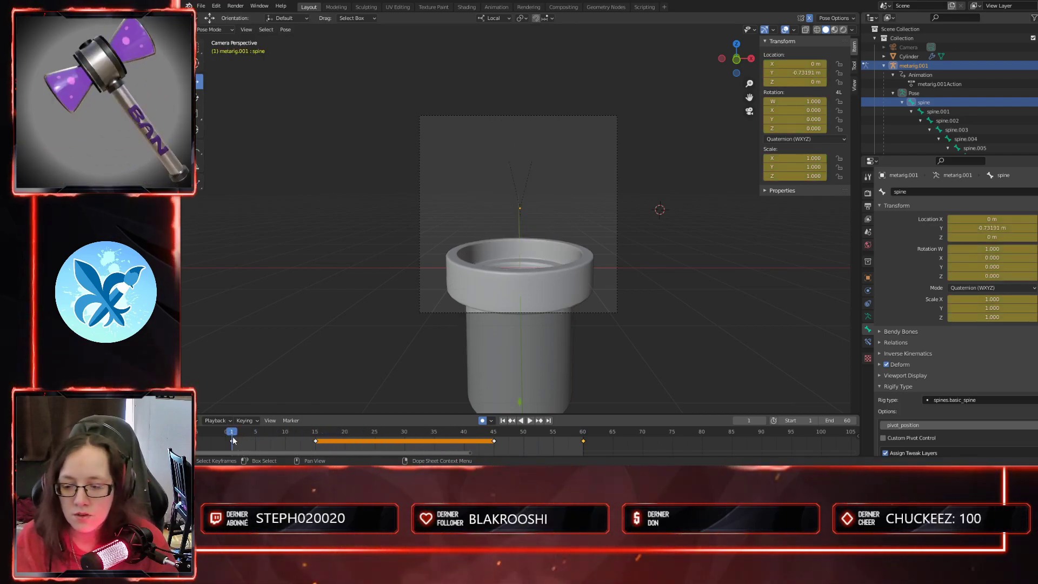
right_click(586, 442)
mouse_move(583, 390)
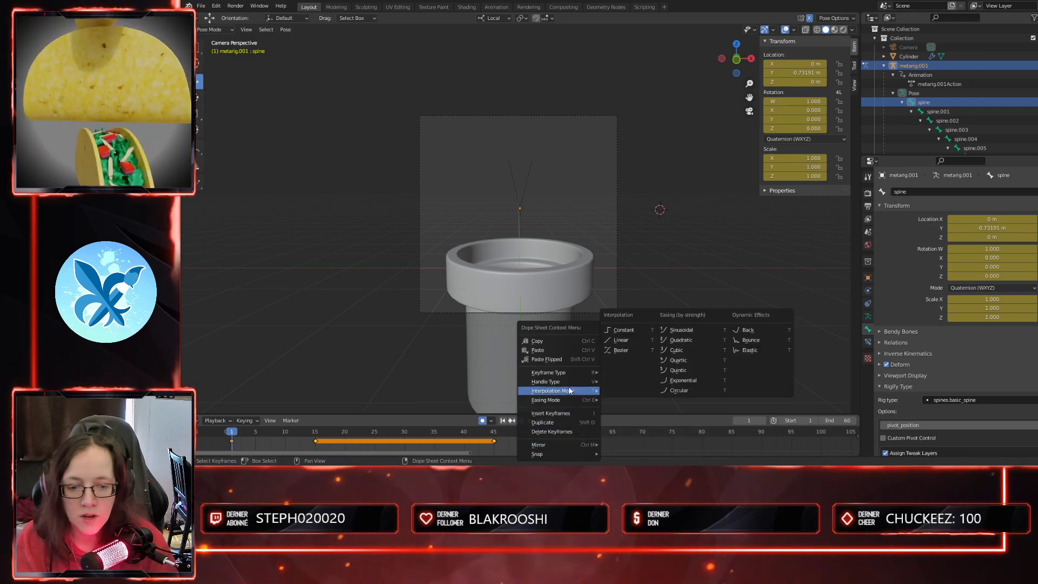
left_click(624, 342)
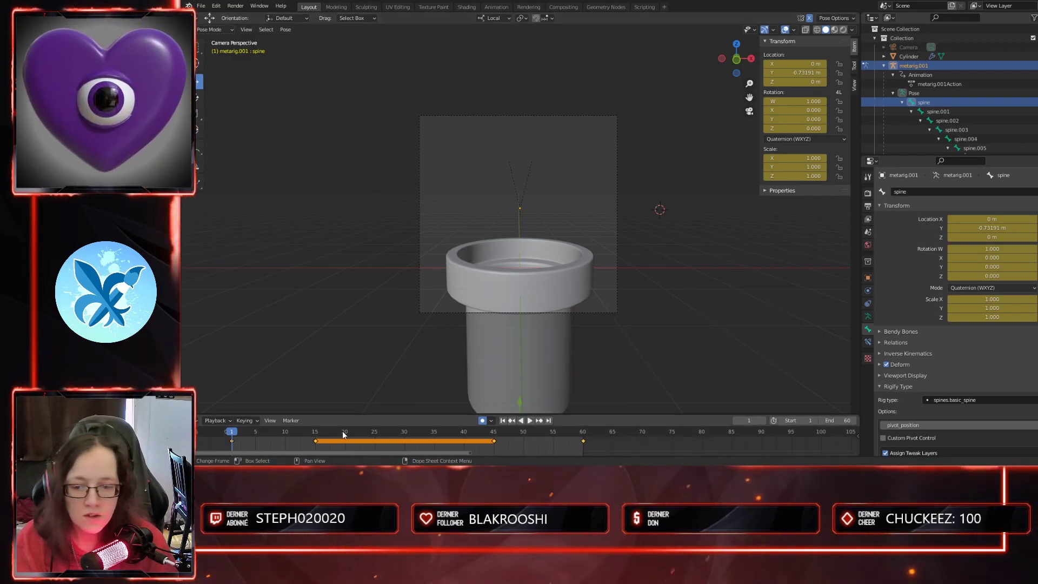
- Switch to the Animation workspace and change the Dope Sheet into the Graph Editor
left_click(501, 8)
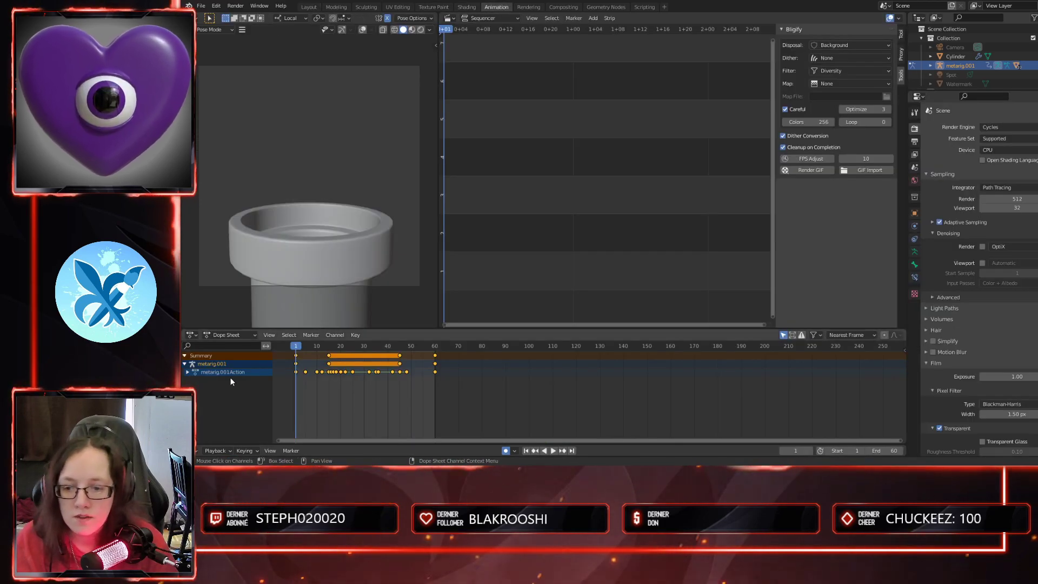
left_click(234, 335)
left_click(233, 335)
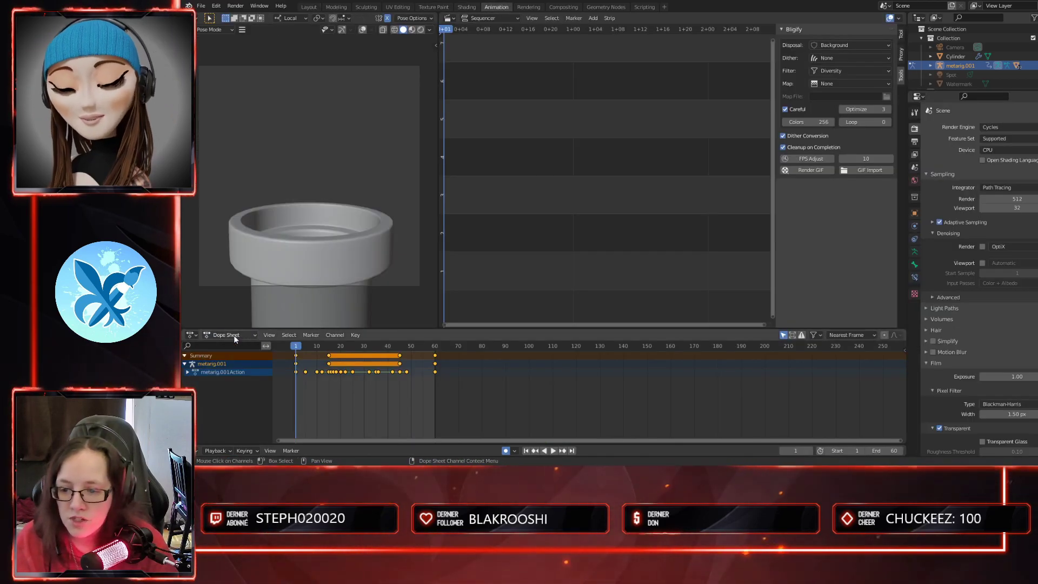
left_click(270, 335)
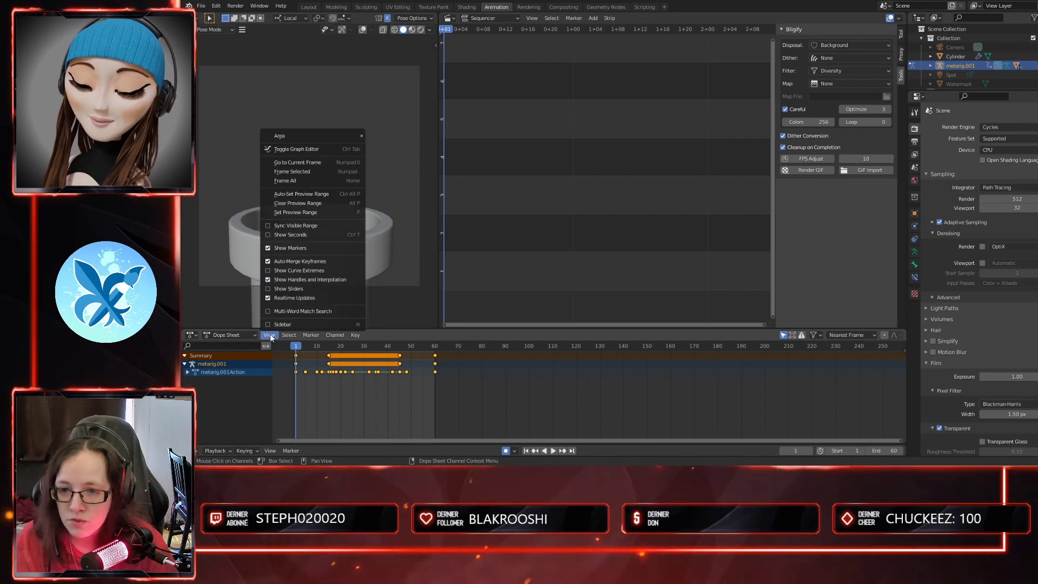
left_click(309, 149)
- Examine the spine bone's animation curves between frames 1 and 15 in the Graph Editor
scroll(364, 407, "up", 3)
middle_click_drag(372, 412, 507, 403)
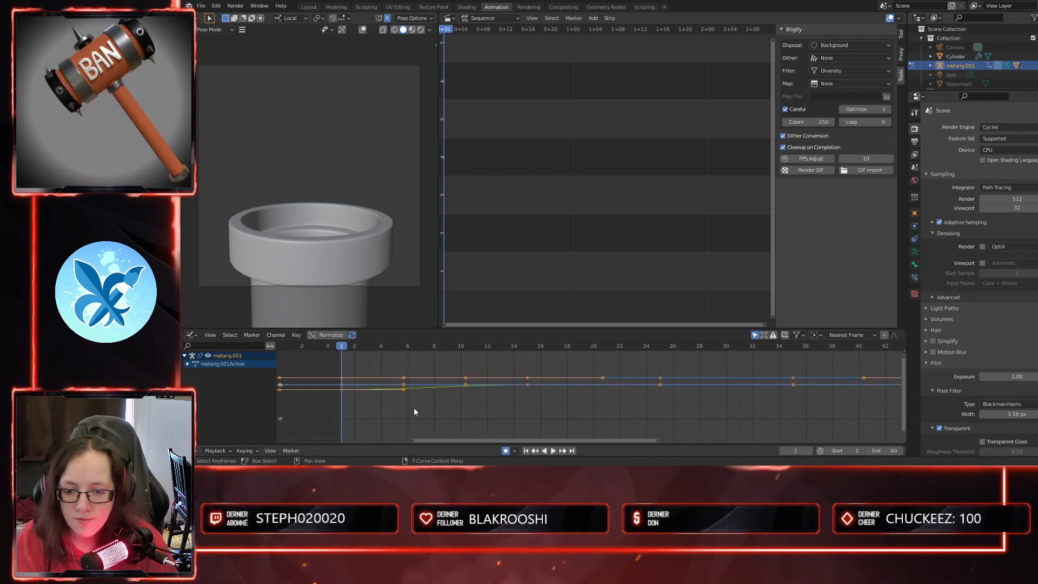
scroll(415, 412, "up", 3)
scroll(439, 411, "up", 3)
middle_click_drag(430, 410, 614, 386)
scroll(488, 386, "up", 3)
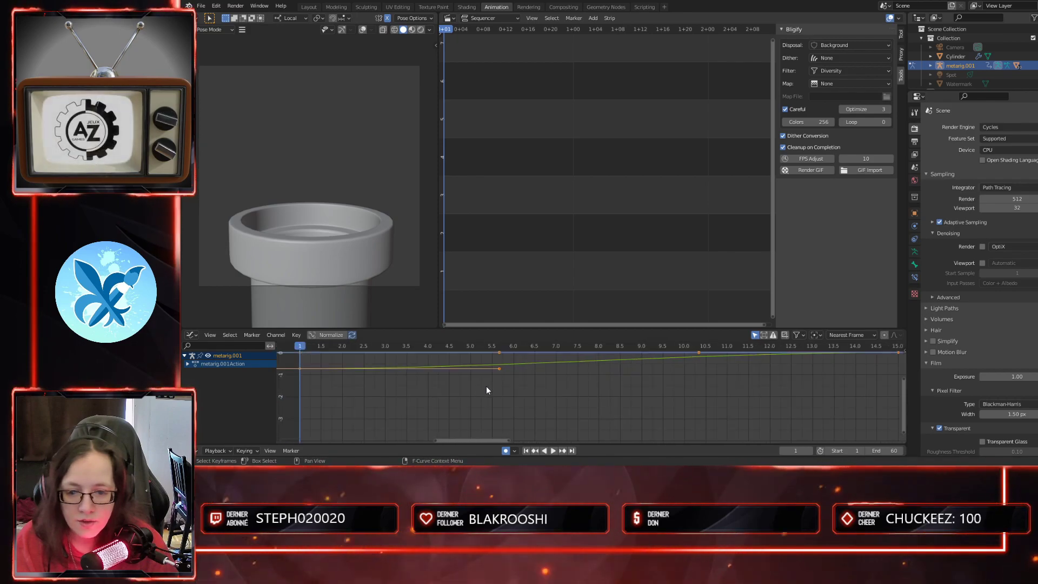
scroll(487, 386, "down", 2)
middle_click_drag(487, 384, 528, 387)
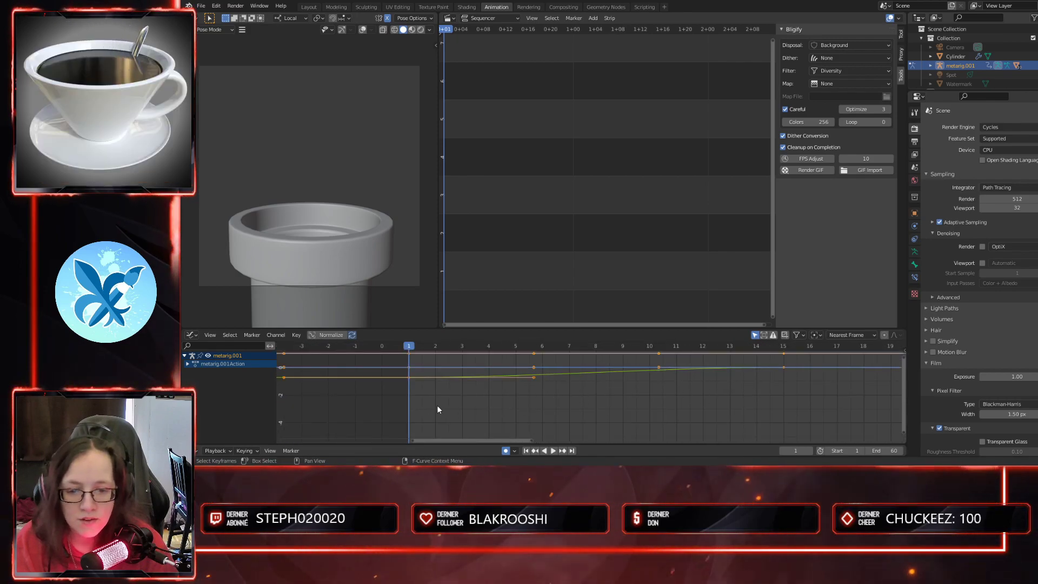
scroll(438, 406, "up", 4)
middle_click_drag(442, 379, 496, 396)
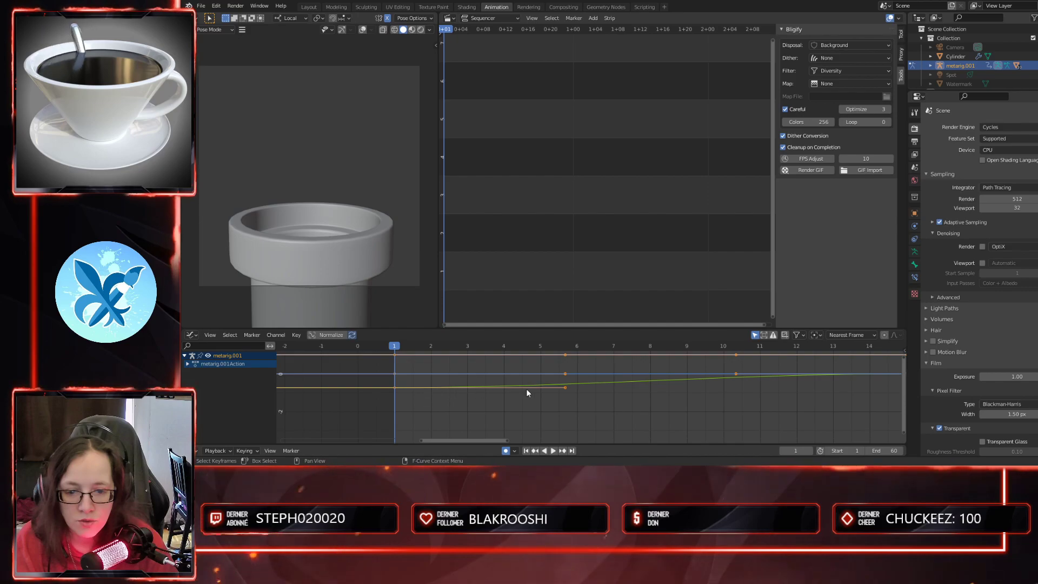
scroll(678, 404, "down", 1)
middle_click_drag(768, 407, 697, 399)
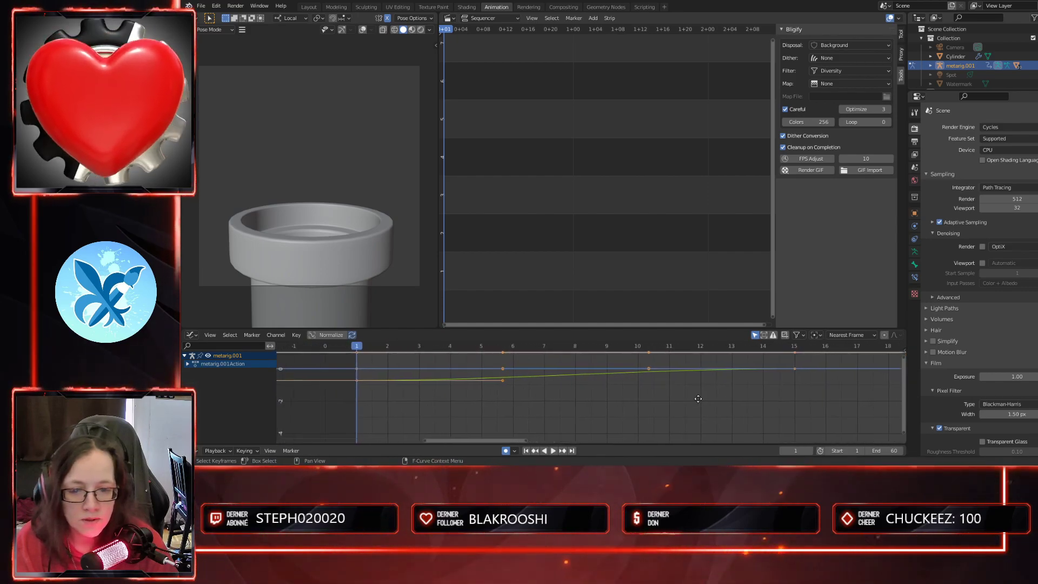
- Try Linear interpolation on the spine bone's frame 1 curve keyframes
middle_click_drag(365, 400, 441, 394)
scroll(443, 393, "up", 3)
middle_click_drag(514, 401, 515, 433)
left_click_drag(373, 415, 417, 394)
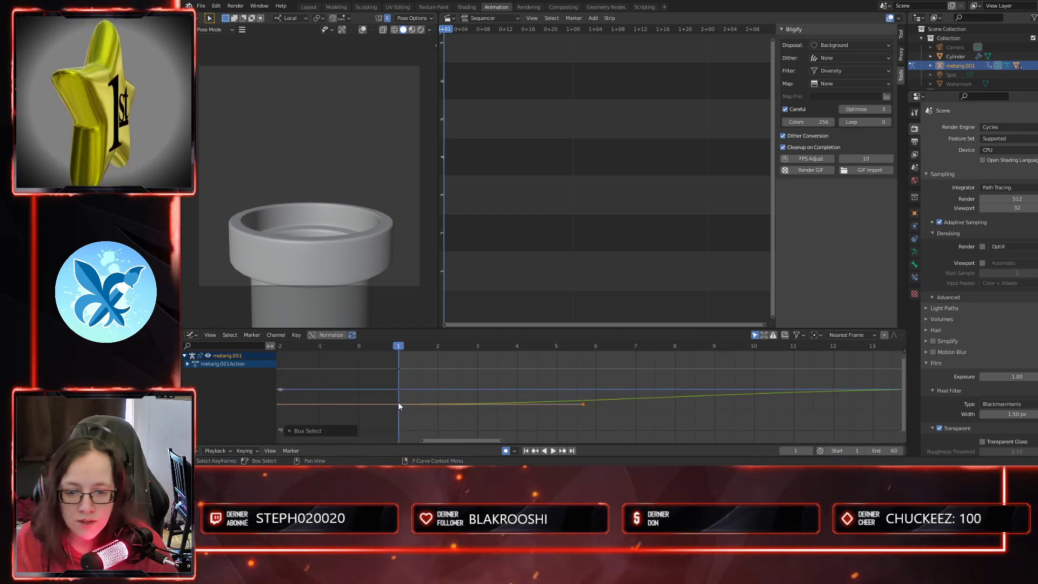
right_click(399, 405)
mouse_move(403, 390)
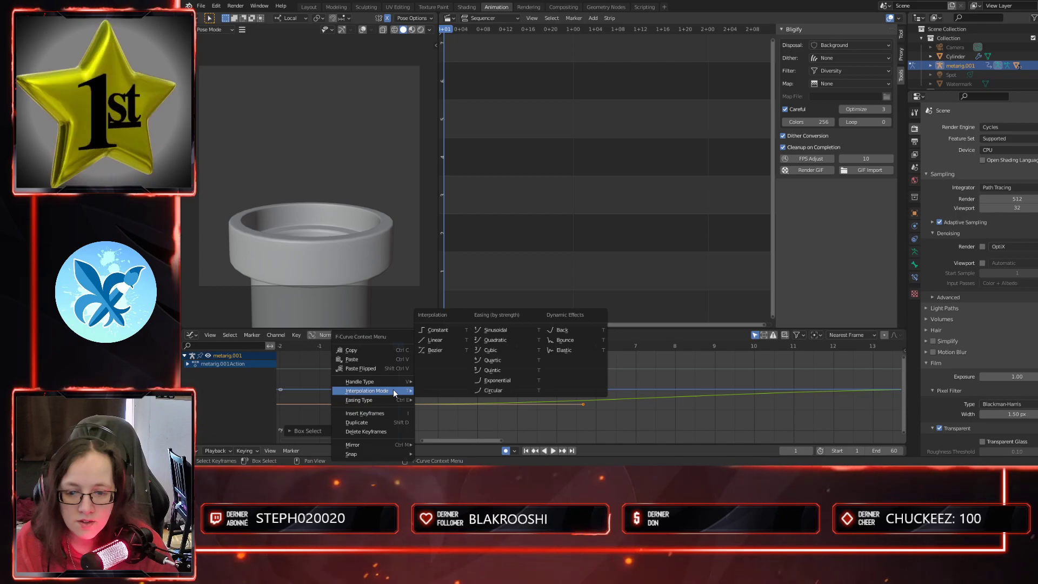
left_click(435, 340)
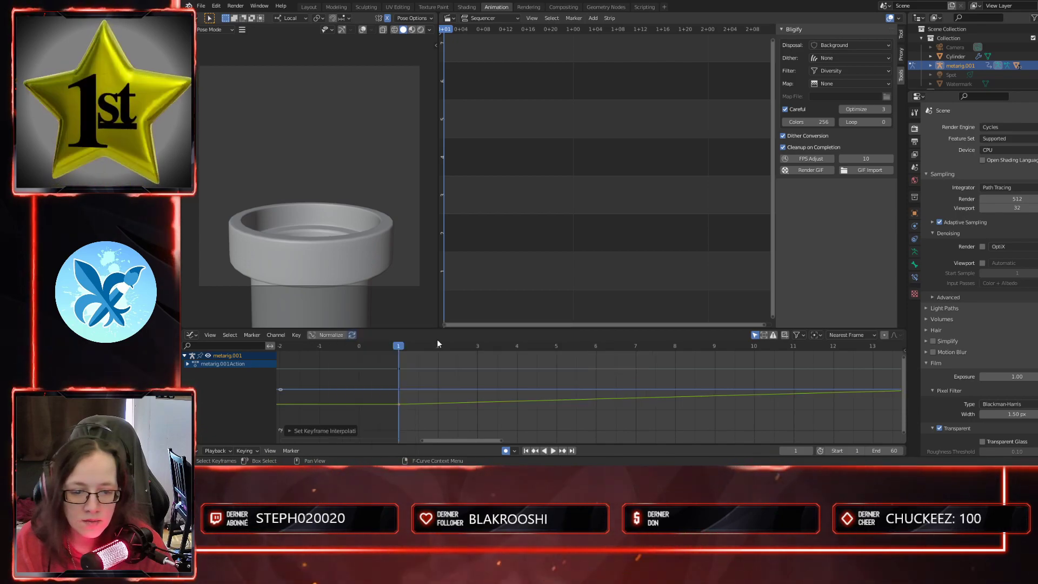
key("ctrl+z")
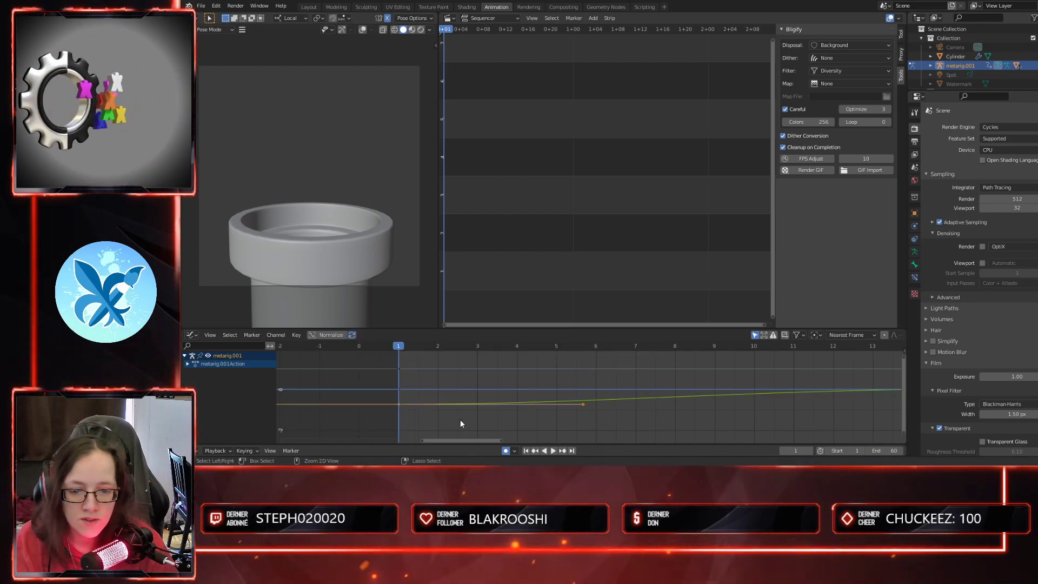
- Try Quintic easing on the spine bone's frame 1 curve keyframes
mouse_move(398, 390)
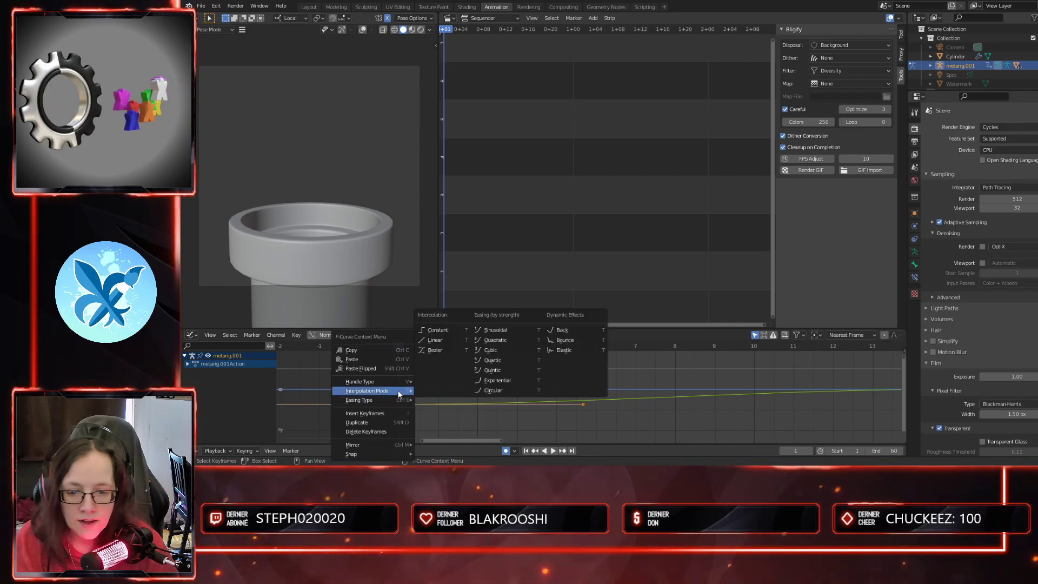
left_click(491, 370)
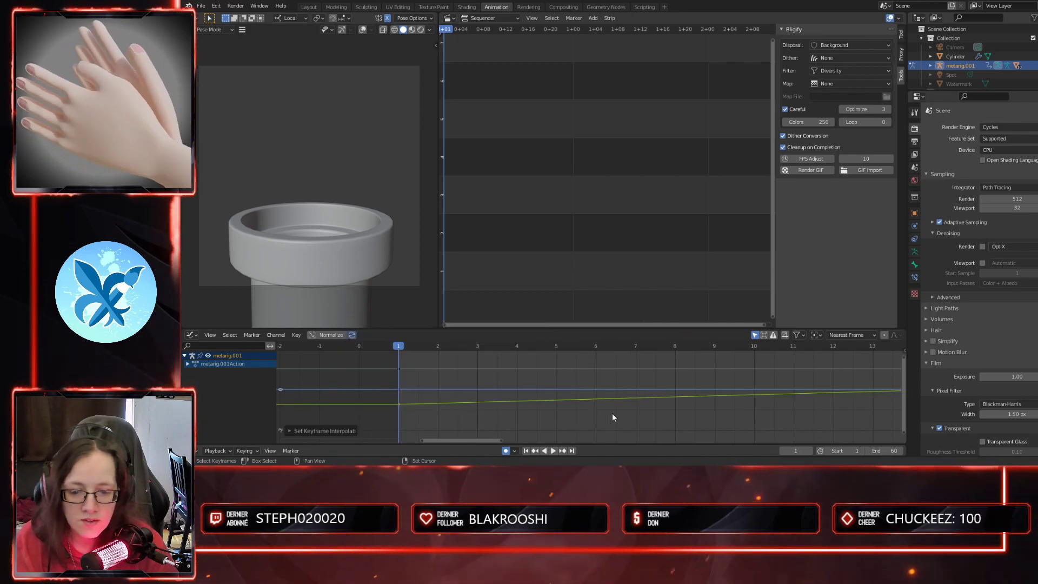
middle_click_drag(607, 415, 459, 415)
scroll(577, 413, "down", 3)
left_click(508, 410)
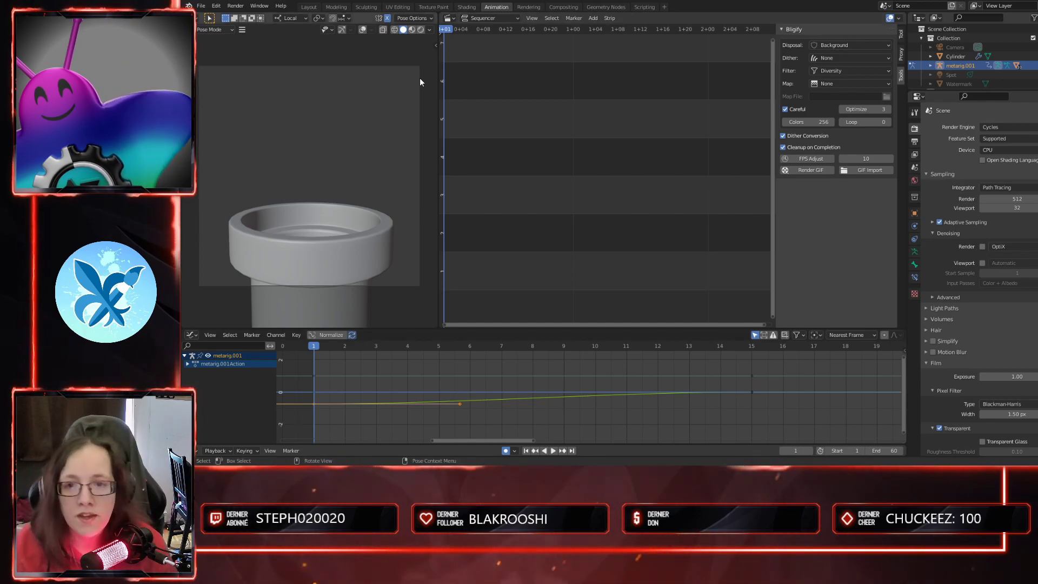
- Return to the Layout workspace and select all the rig's keyframes from frame 1 to 60 in the timeline
left_click(311, 8)
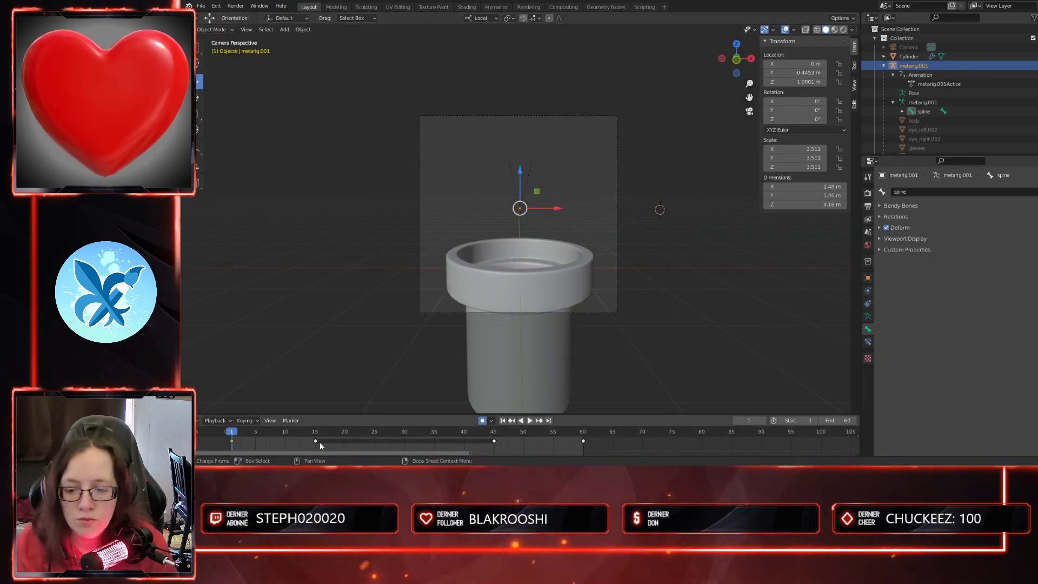
left_click(206, 444)
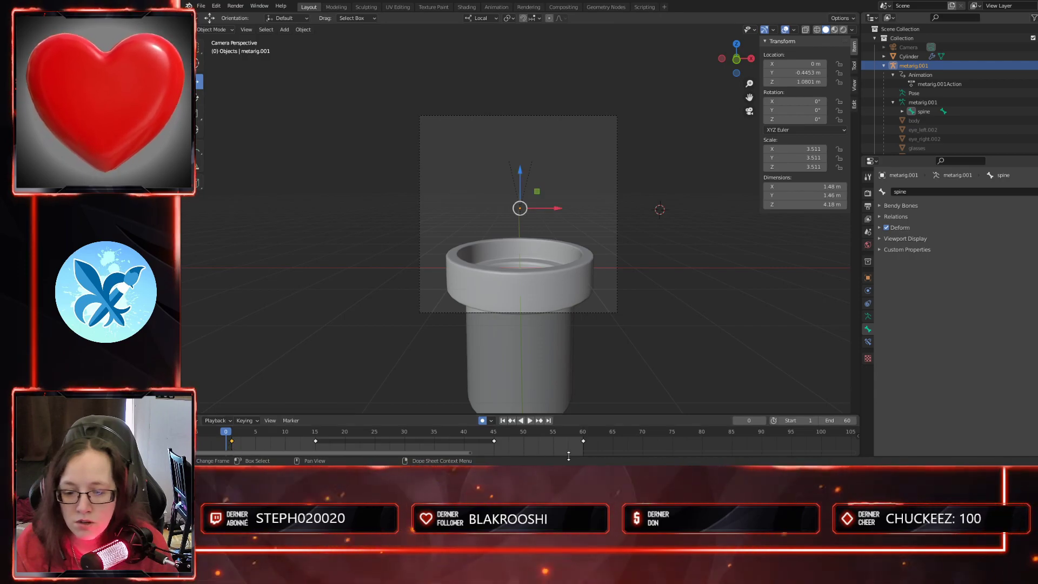
left_click_drag(591, 449, 197, 425)
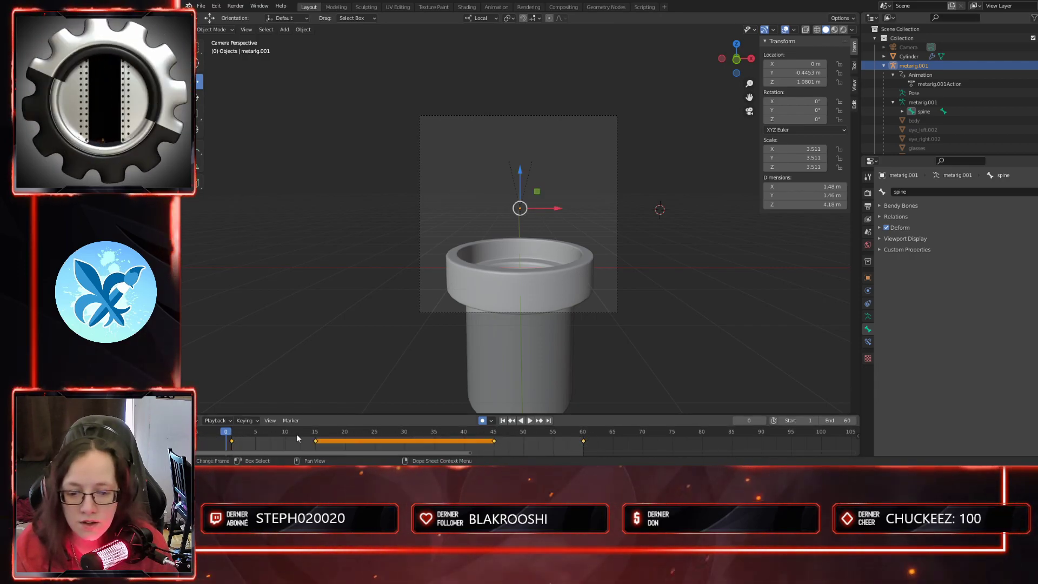
right_click(459, 441)
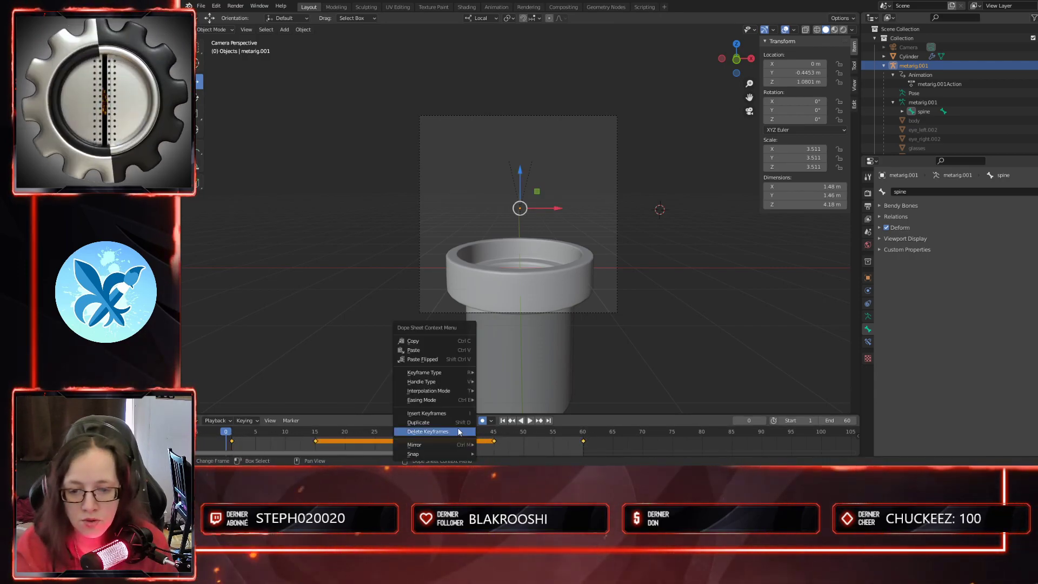
mouse_move(456, 390)
left_click(494, 341)
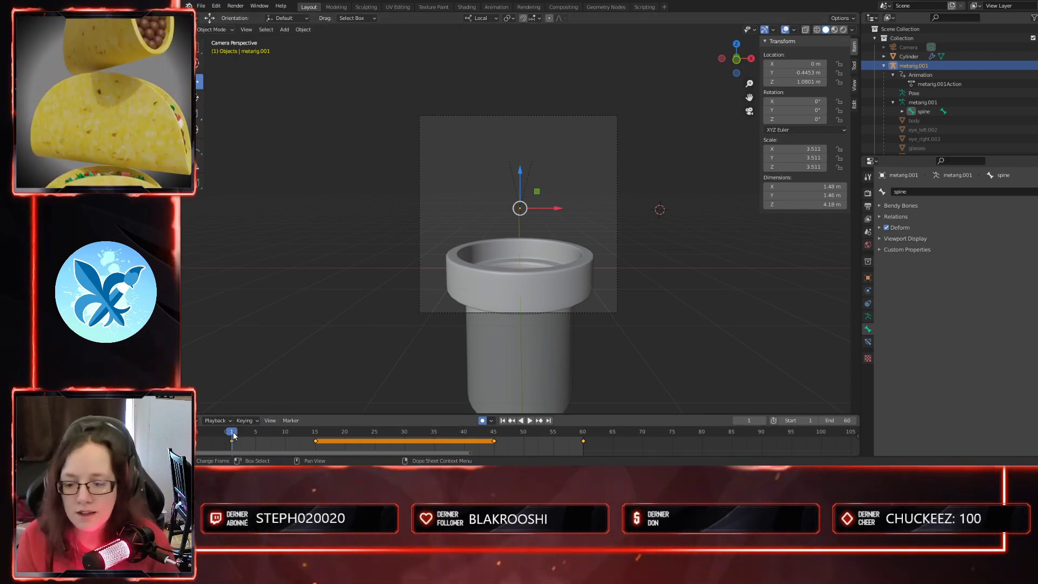
- Play the animation from the first frames and return to frame 1
mouse_move(236, 437)
left_mouse_down()
mouse_move(297, 427)
mouse_move(243, 430)
left_mouse_up()
key("space")
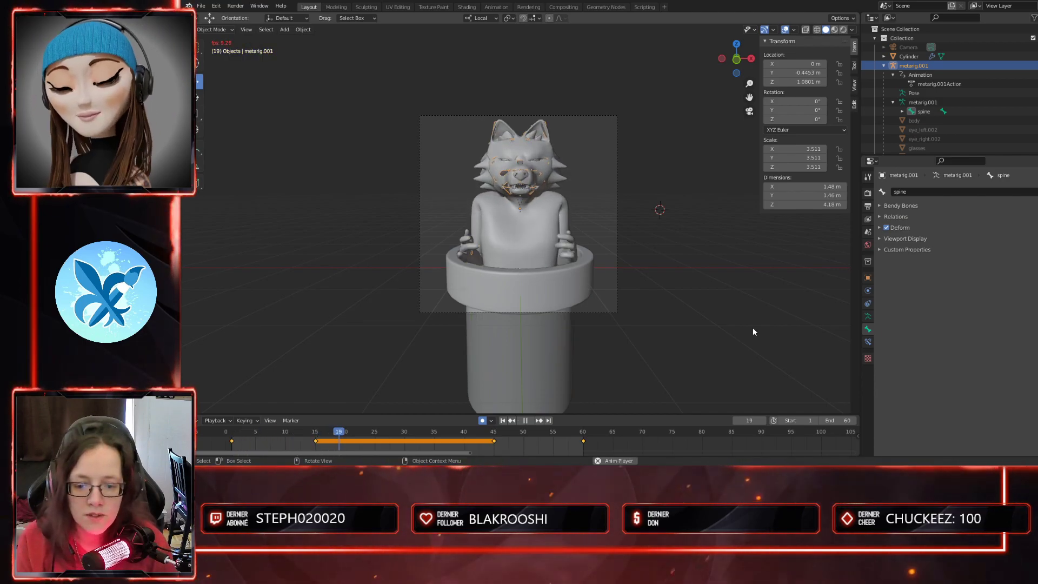
key("space")
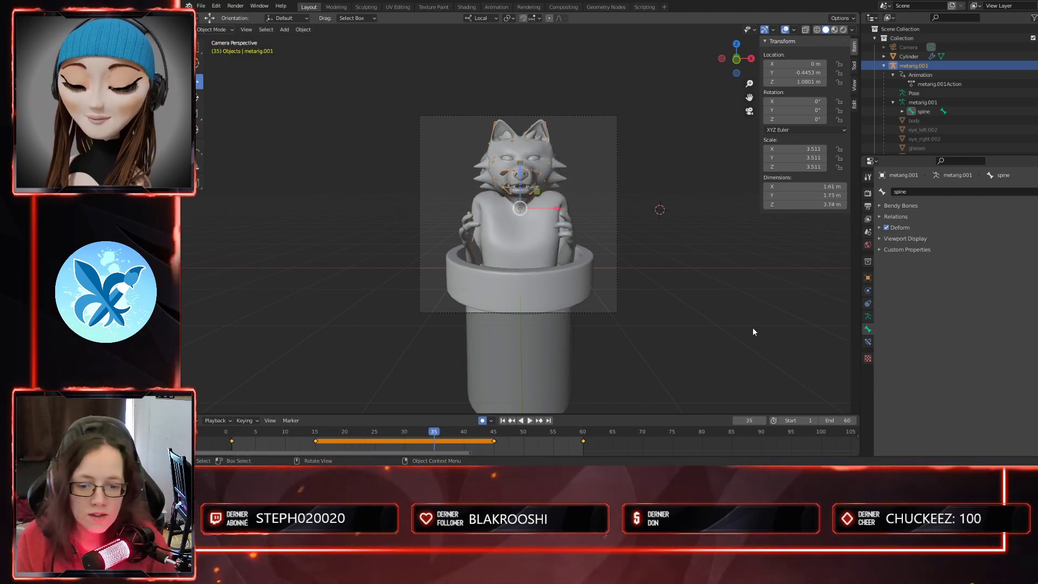
left_click_drag(434, 432, 233, 437)
right_click(620, 445)
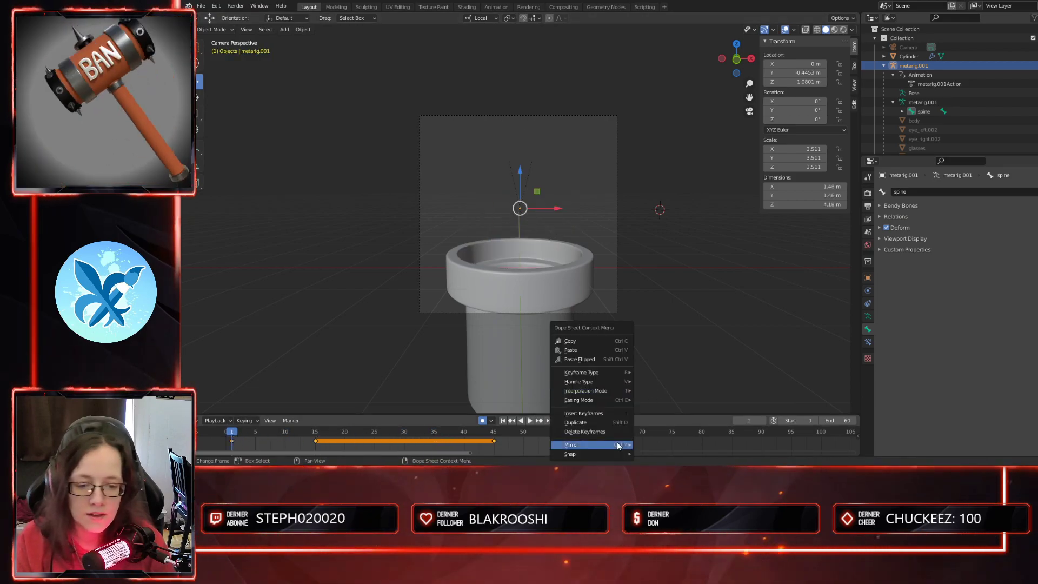
mouse_move(619, 445)
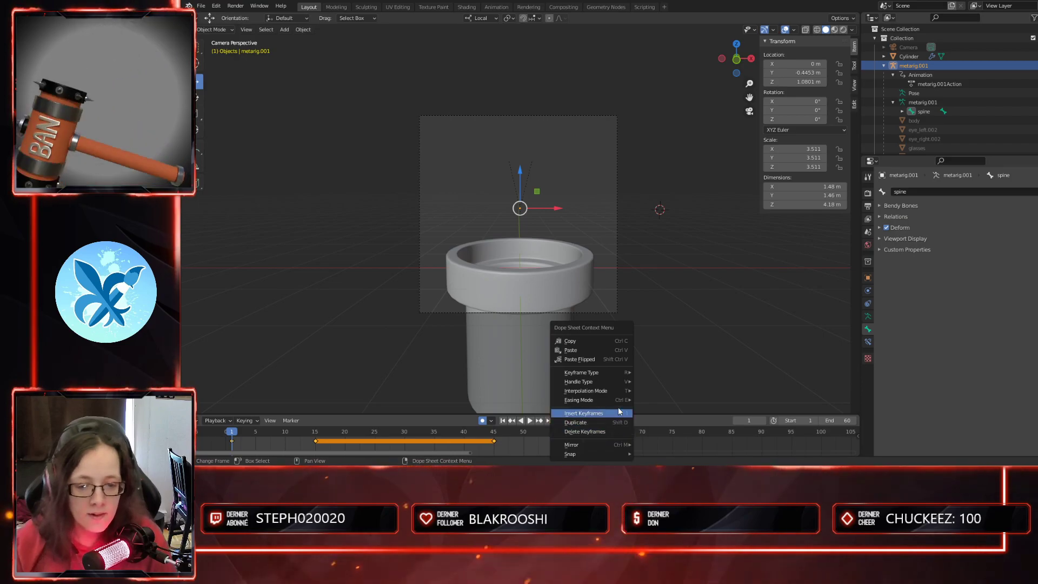
mouse_move(622, 401)
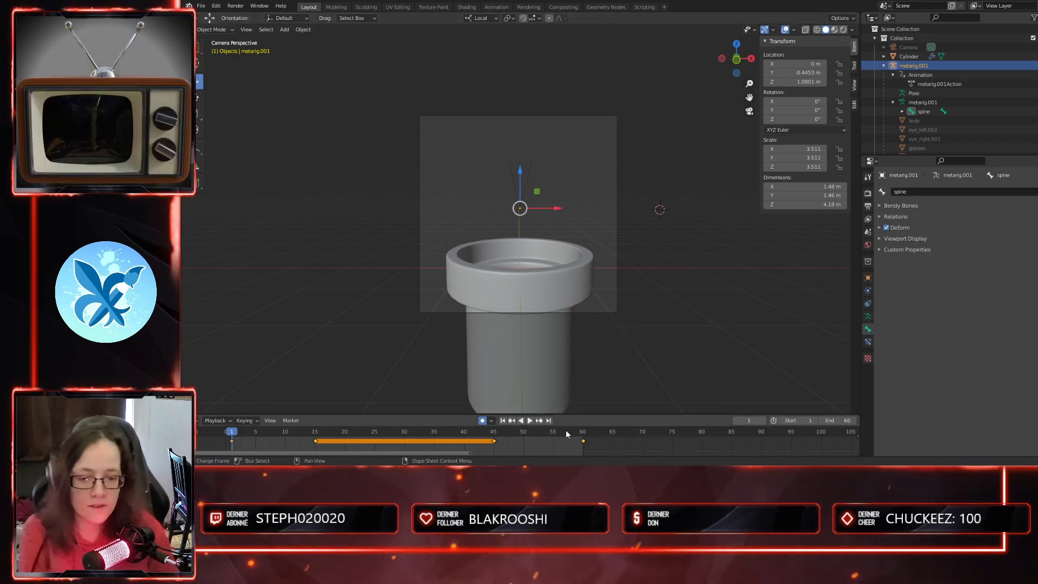
right_click(610, 448)
right_click(686, 443)
mouse_move(687, 446)
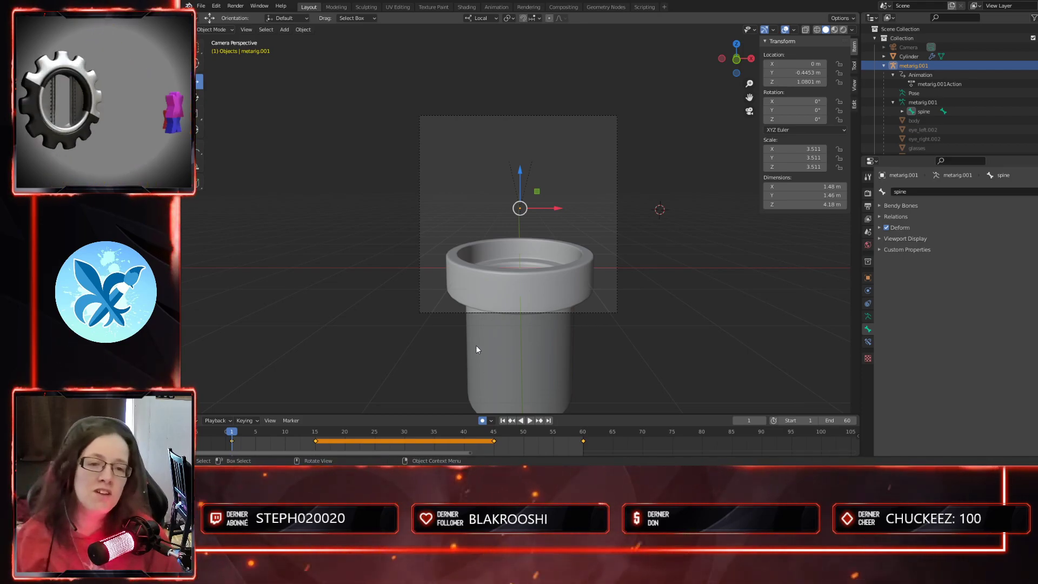
- Play the animation up to frame 39 and put the metarig.001 armature in Pose Mode
key("space")
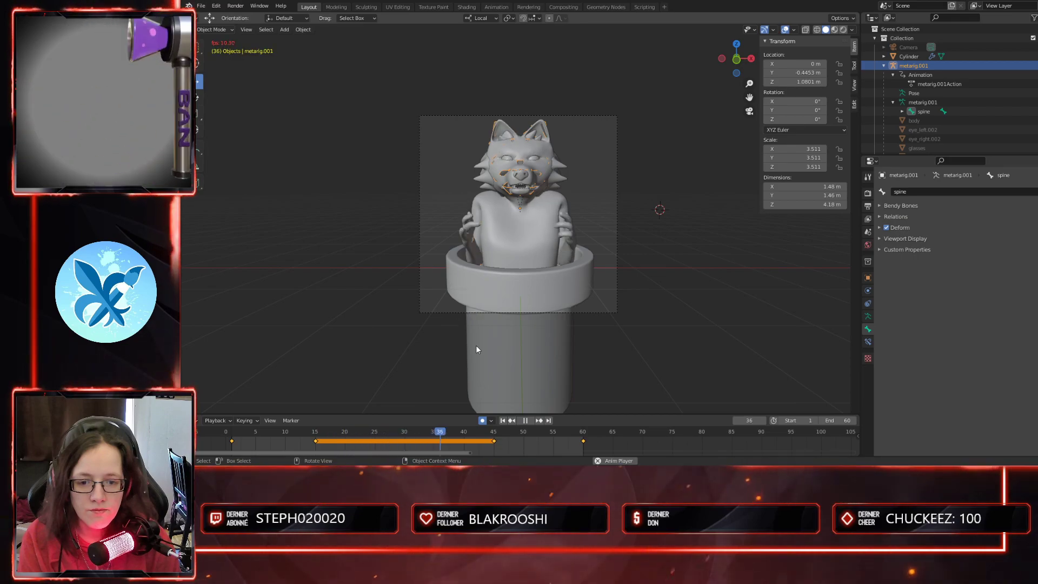
key("space")
middle_click_drag(534, 281, 620, 363)
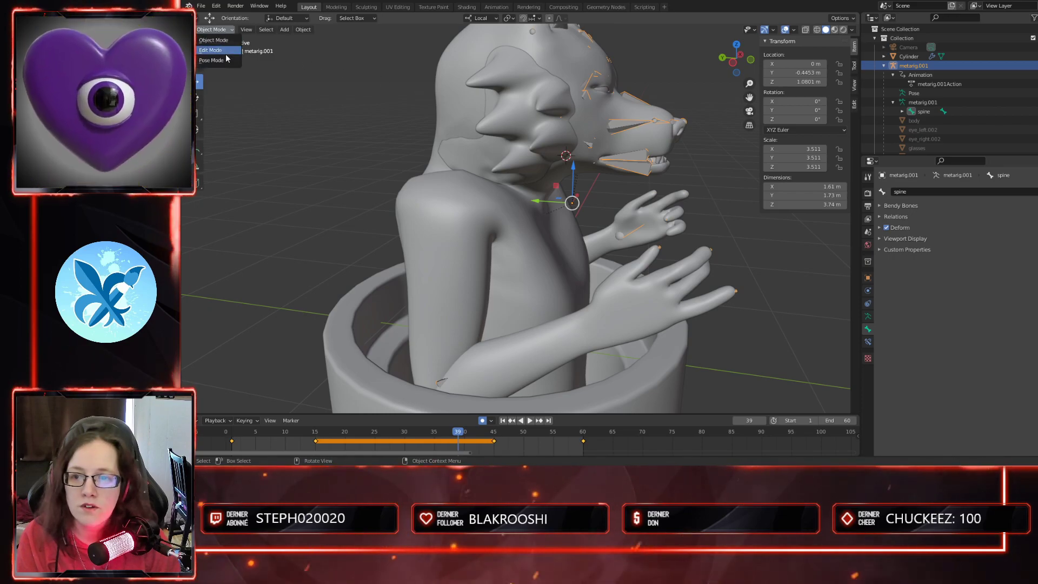
left_click(217, 60)
middle_click_drag(674, 230, 715, 365)
middle_click_drag(673, 329, 505, 139)
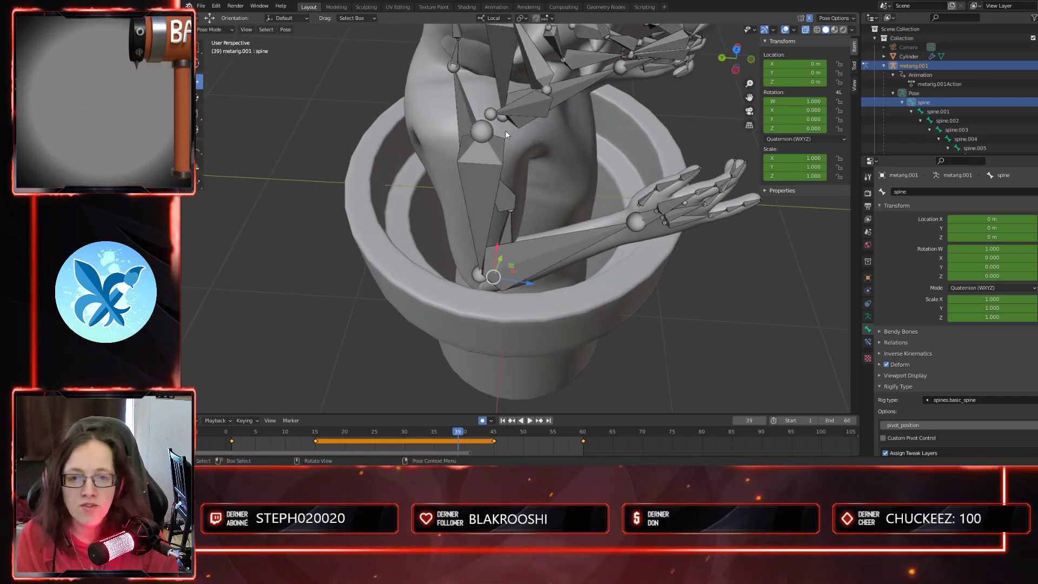
- At frame 39, rotate the right upper arm bone around its local X axis by about 9°, with a slight correction back
left_click(480, 178)
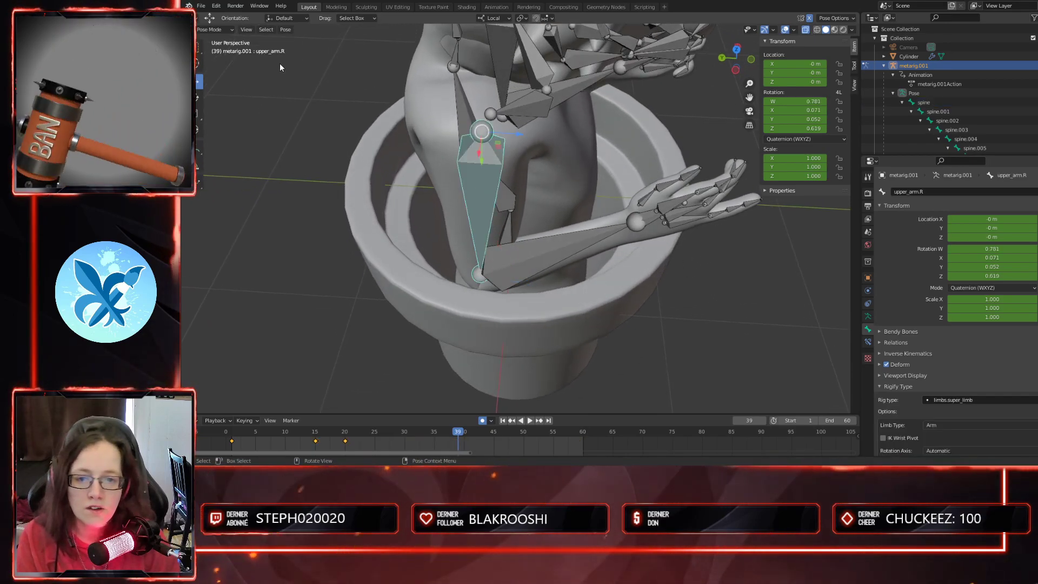
left_click(198, 98)
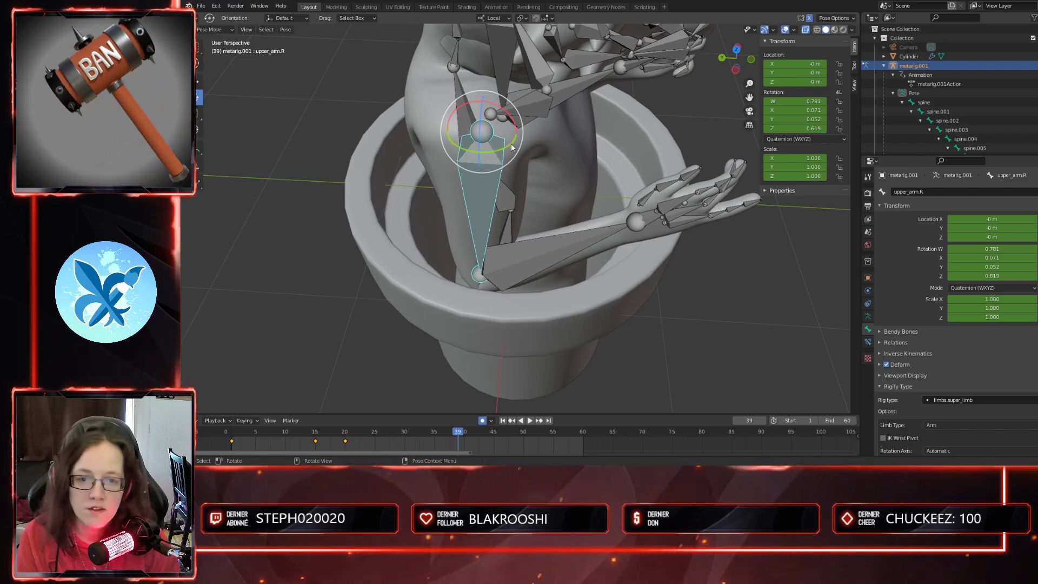
left_click_drag(514, 122, 512, 106)
middle_click_drag(541, 179, 569, 255)
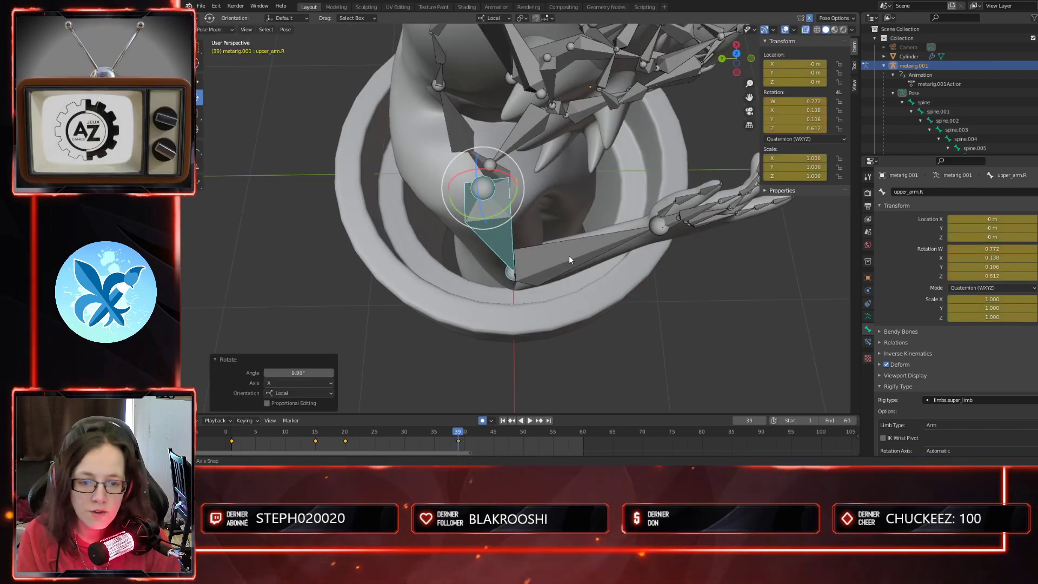
left_click_drag(509, 173, 508, 176)
middle_click_drag(616, 268, 549, 212)
middle_click_drag(577, 255, 541, 292)
middle_click_drag(596, 309, 649, 278)
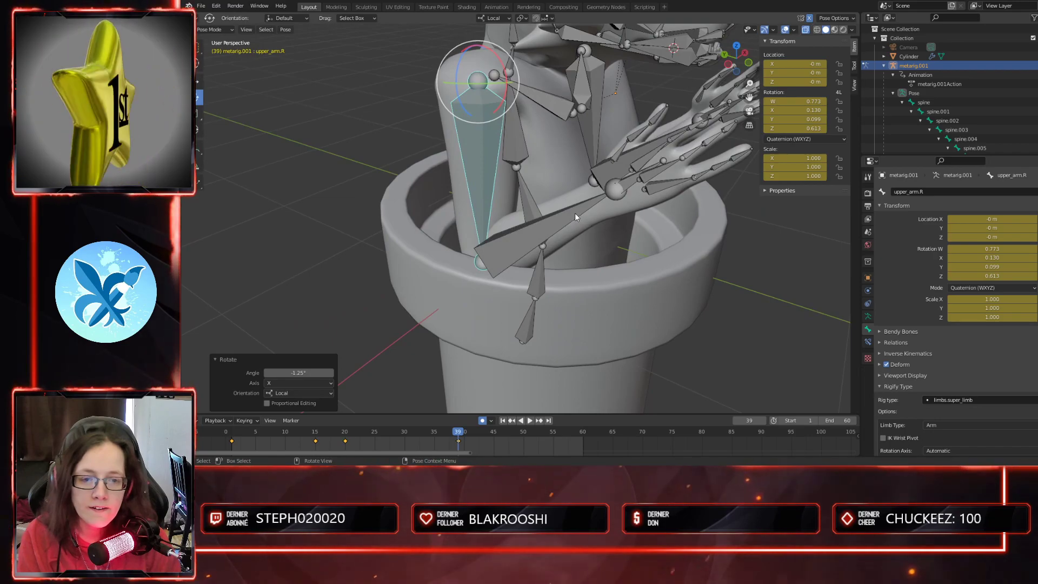
- Try rotating the right forearm bone about 29.4° around its local X axis at frame 39
left_click(508, 250)
left_click_drag(508, 249, 583, 271)
key("ctrl+z")
middle_click_drag(667, 302, 643, 302)
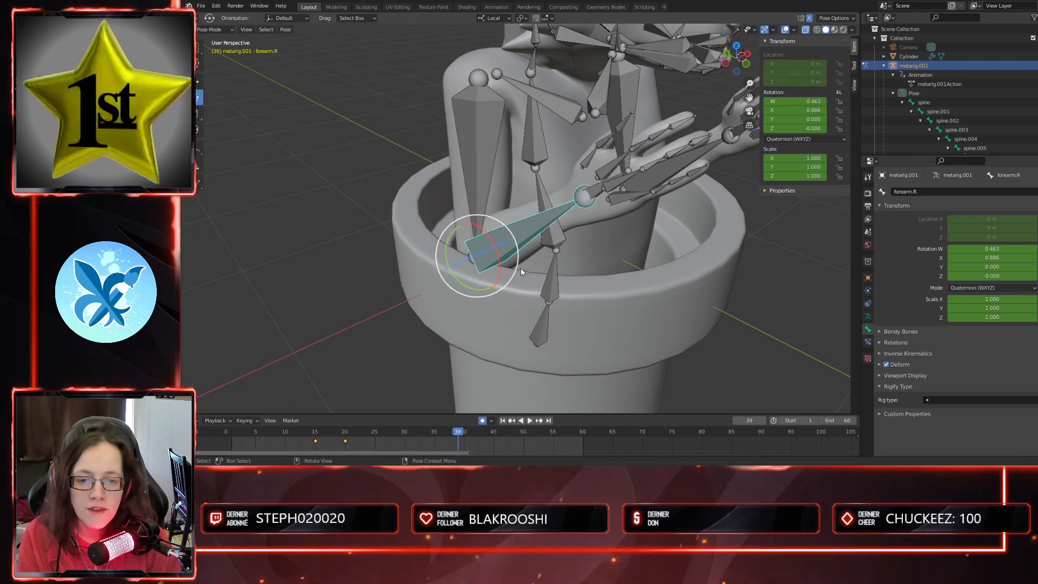
left_click_drag(502, 265, 570, 244)
middle_click_drag(570, 239, 617, 244)
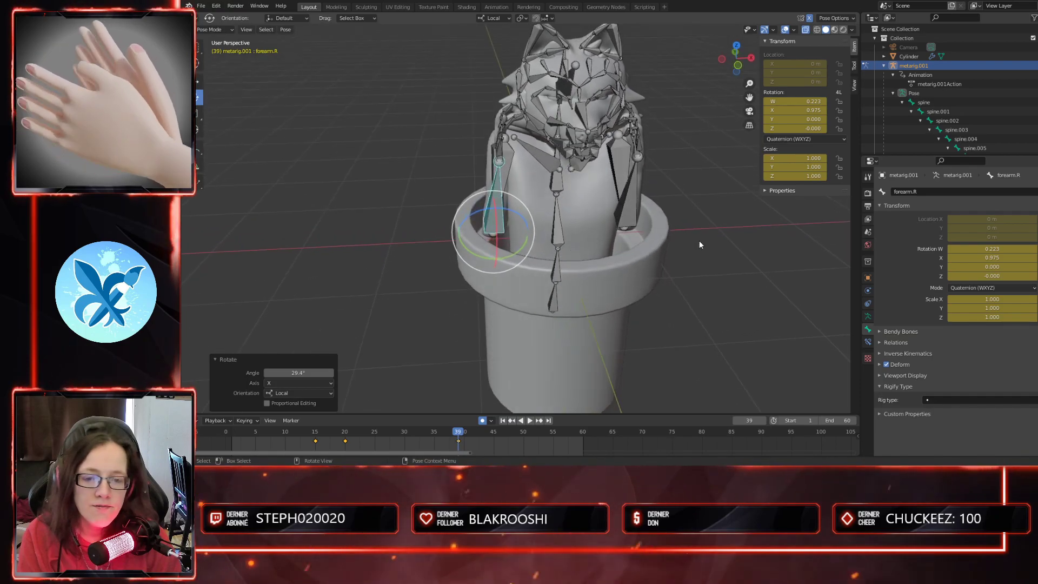
- Turn off X-ray and examine the raised-arm pose from the front at frame 39
left_click(806, 30)
middle_click_drag(725, 277, 682, 263)
middle_click_drag(613, 318, 623, 319)
left_click_drag(466, 432, 421, 431)
key("Up")
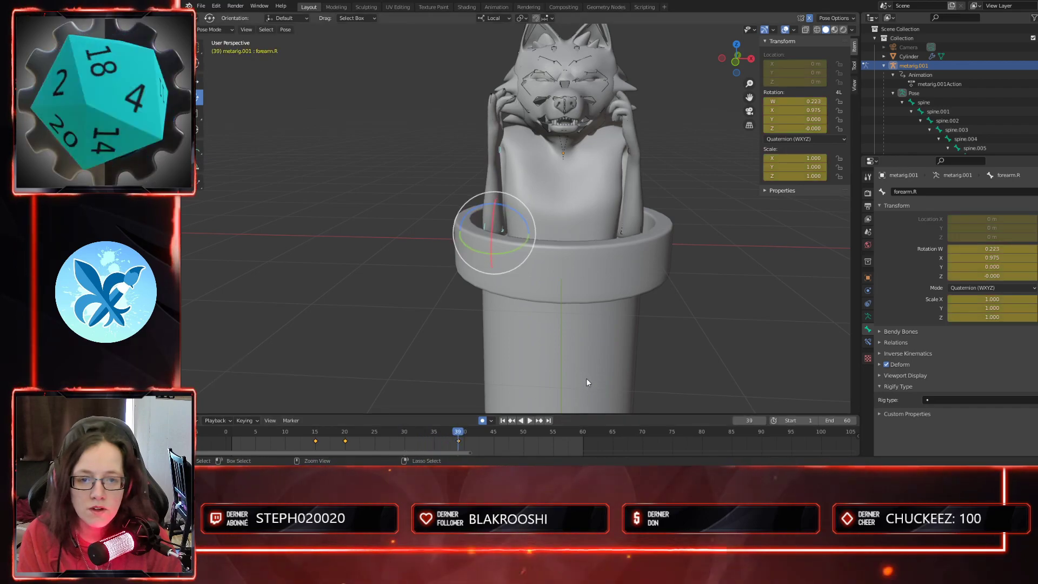
left_click(464, 434)
middle_click_drag(529, 318, 562, 319)
- Review how the character rises out of the pot up to frame 15
left_click_drag(464, 432, 316, 436)
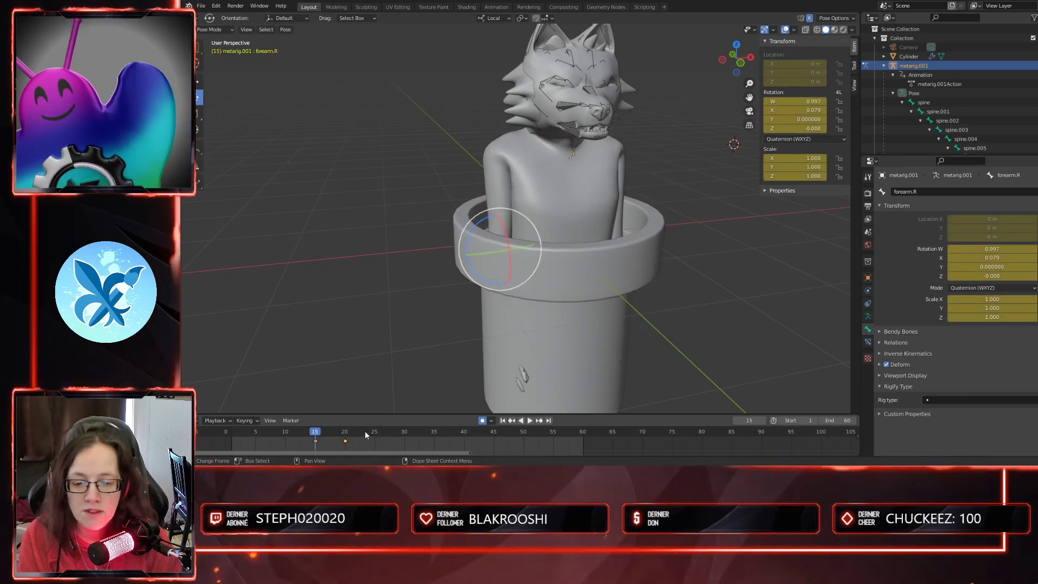
middle_click_drag(607, 340, 573, 354)
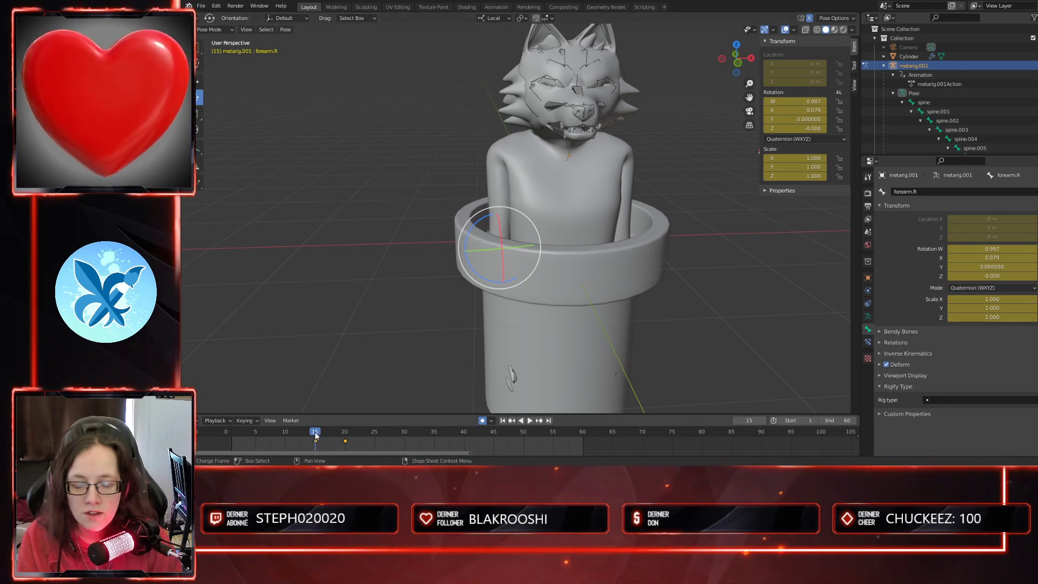
key("space")
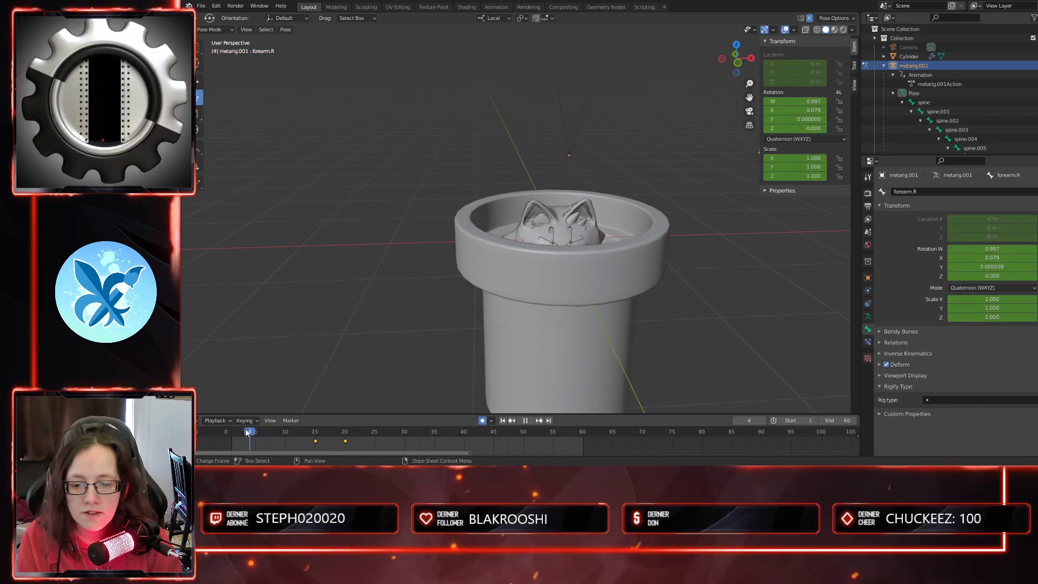
key("space")
- Turn X-ray on and rotate the right forearm bone about 149° around its local X axis at frame 15
middle_click_drag(481, 358, 514, 261)
scroll(514, 262, "up", 2)
key("alt+z")
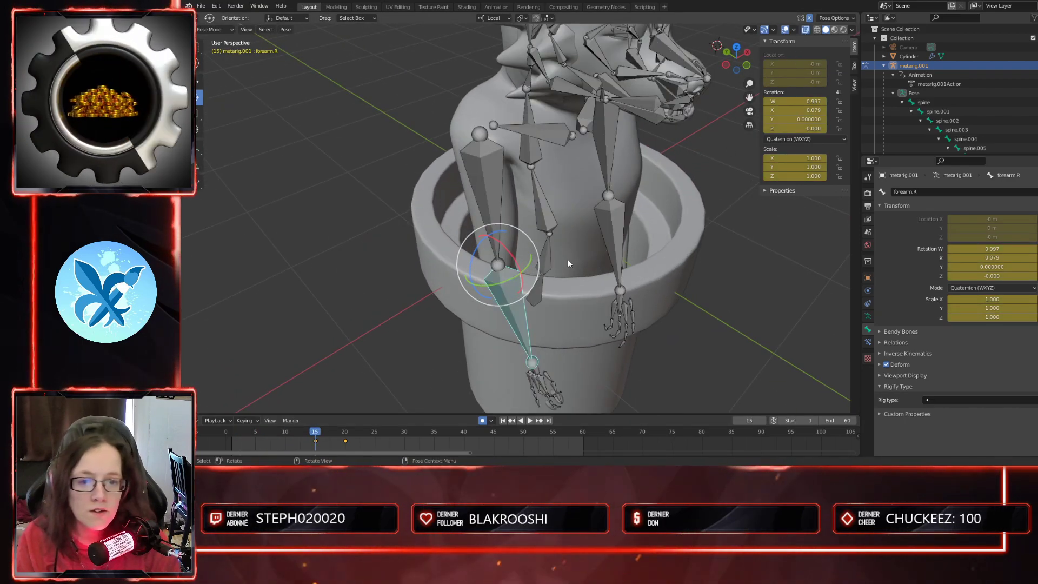
left_click_drag(529, 275, 465, 203)
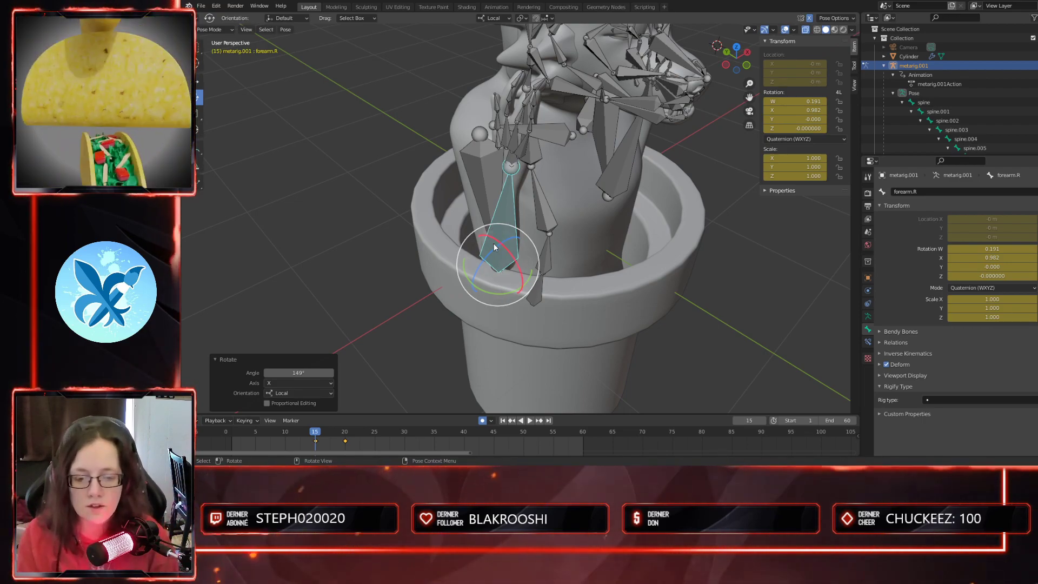
- Go to frame 20 and rotate the right forearm bone about 9° around its local X axis
left_click(346, 432)
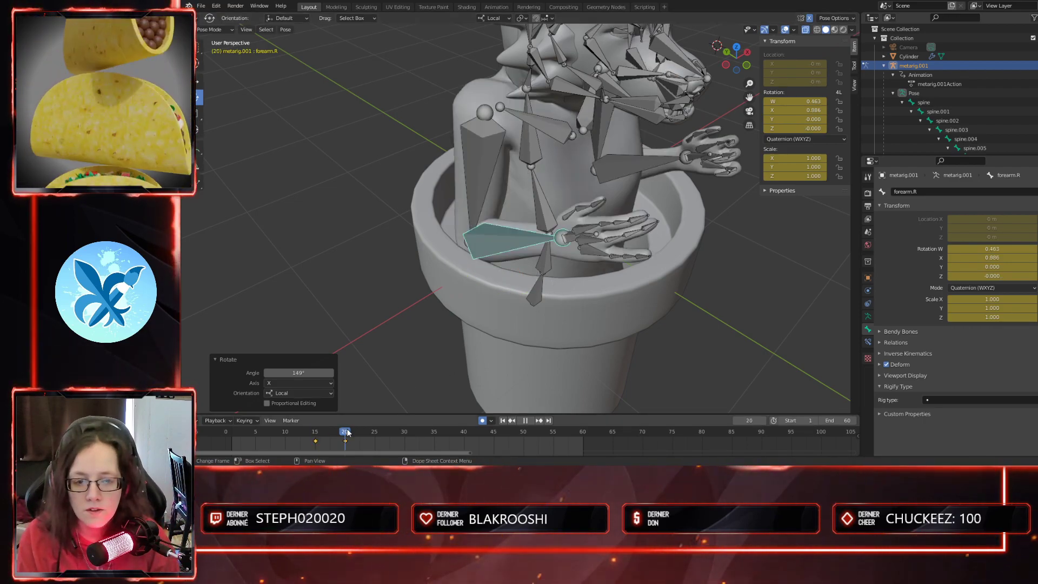
middle_click_drag(562, 357, 518, 336)
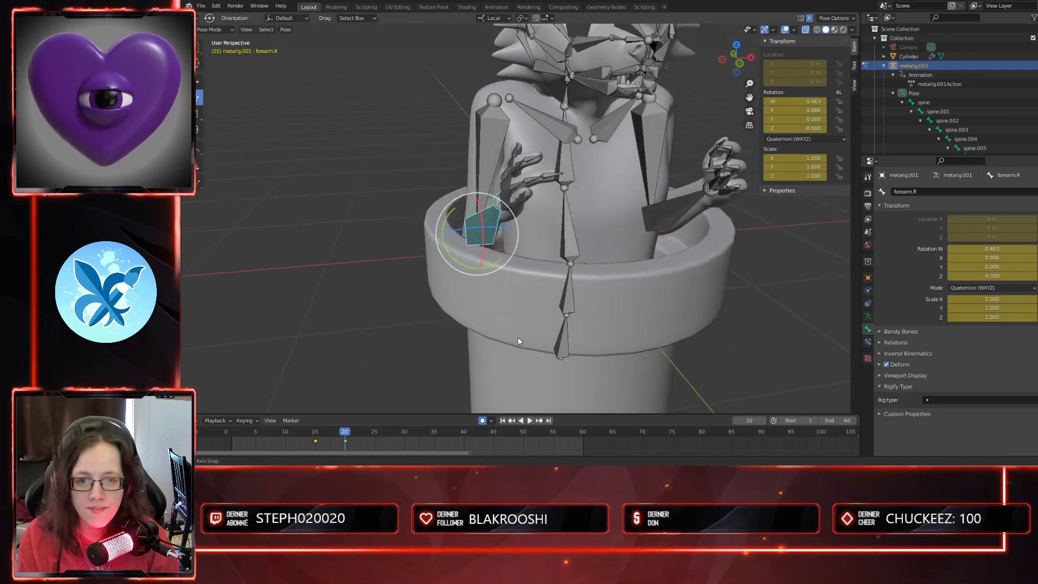
left_click_drag(483, 219, 484, 228)
middle_click_drag(468, 287, 514, 304)
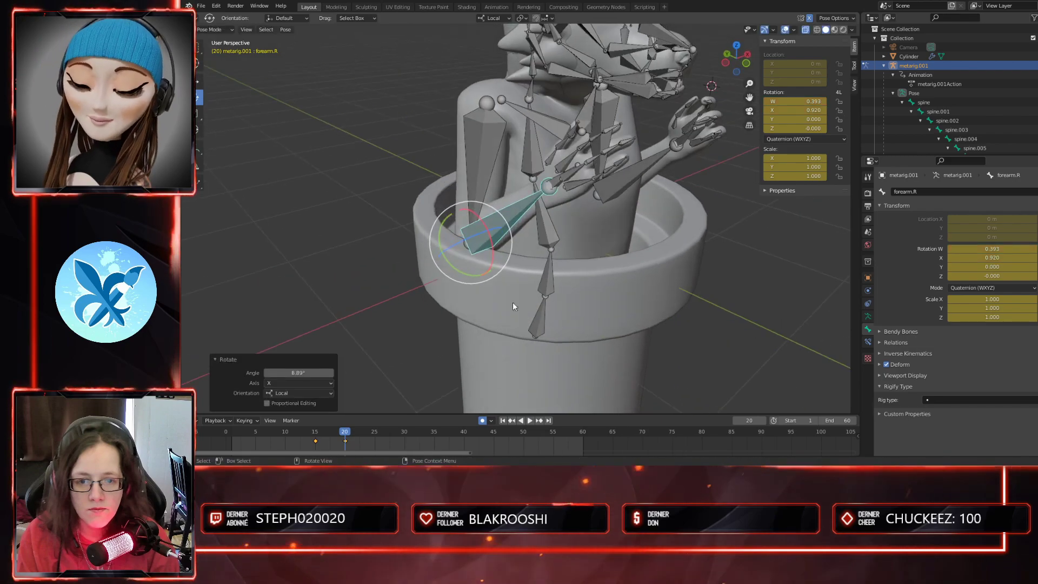
- Check the folded arms inside the pot at frame 4 in the left orthographic view
key("space")
left_click(316, 433)
left_click_drag(317, 433, 250, 434)
middle_click_drag(476, 335, 623, 307)
middle_click_drag(637, 303, 614, 301)
middle_click_drag(577, 338, 591, 247, "shift")
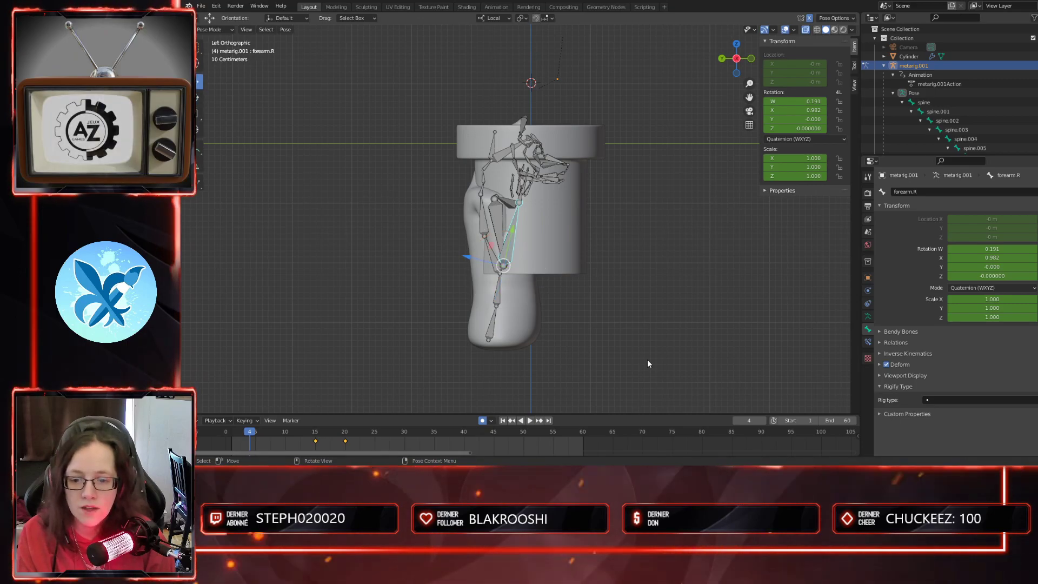
- Select the base spine bone and preview the animation from frame 5 through the camera with X-ray off
left_click(492, 324)
mouse_move(253, 437)
left_mouse_down()
mouse_move(306, 425)
mouse_move(255, 423)
left_mouse_up()
middle_click_drag(595, 271, 518, 264)
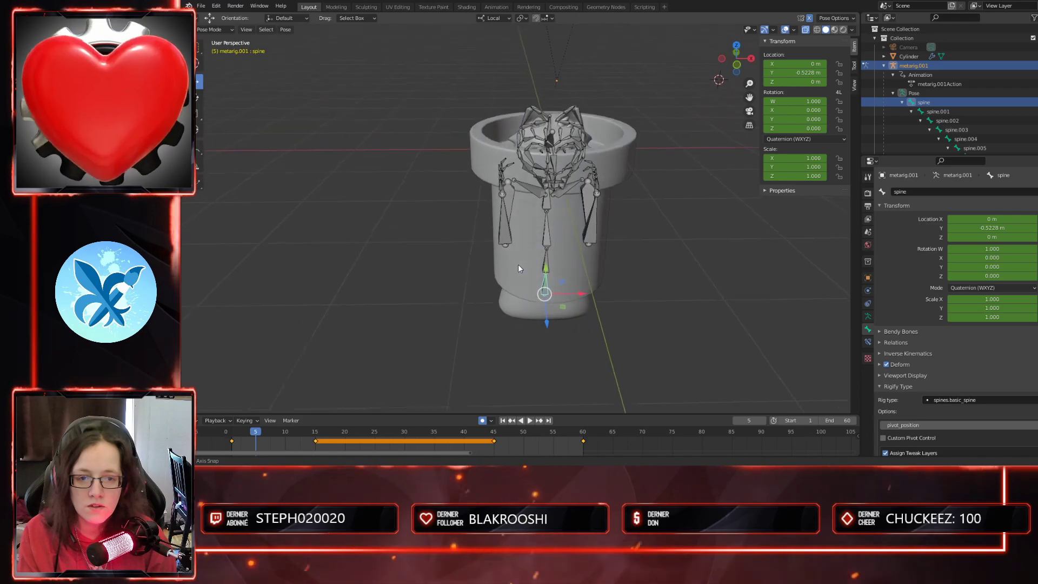
key("KP_0")
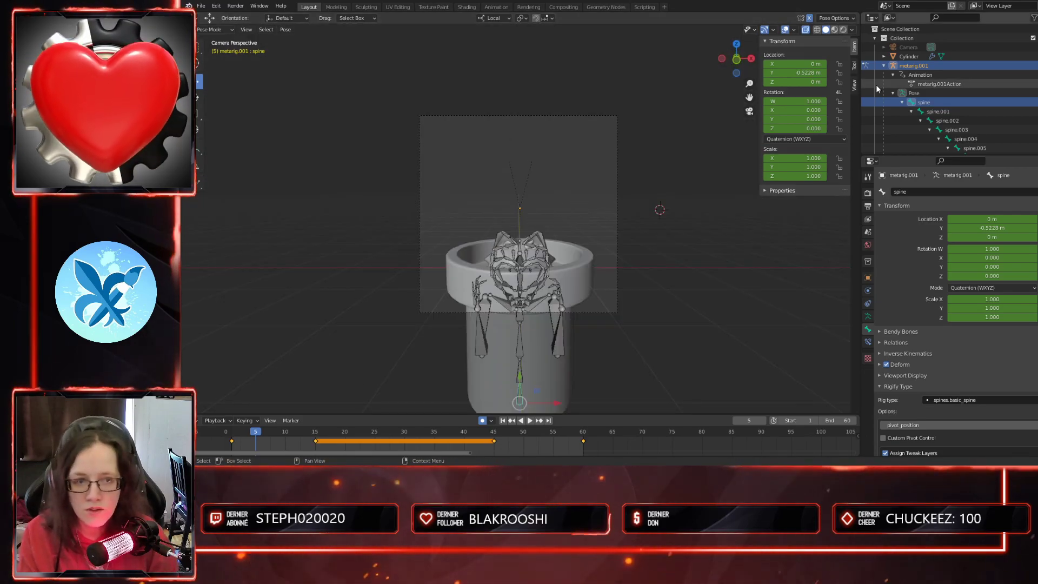
left_click(806, 30)
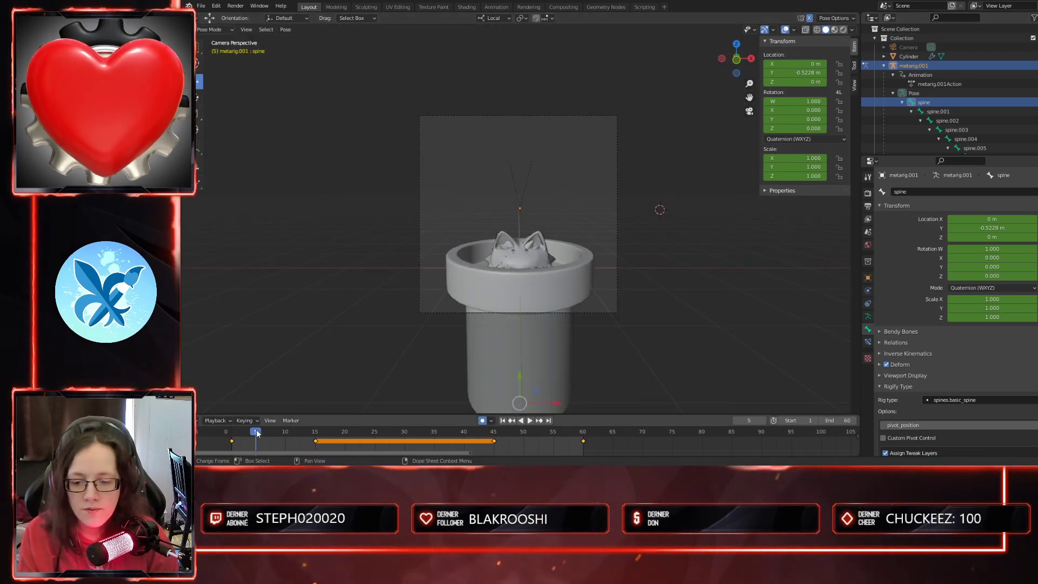
key("space")
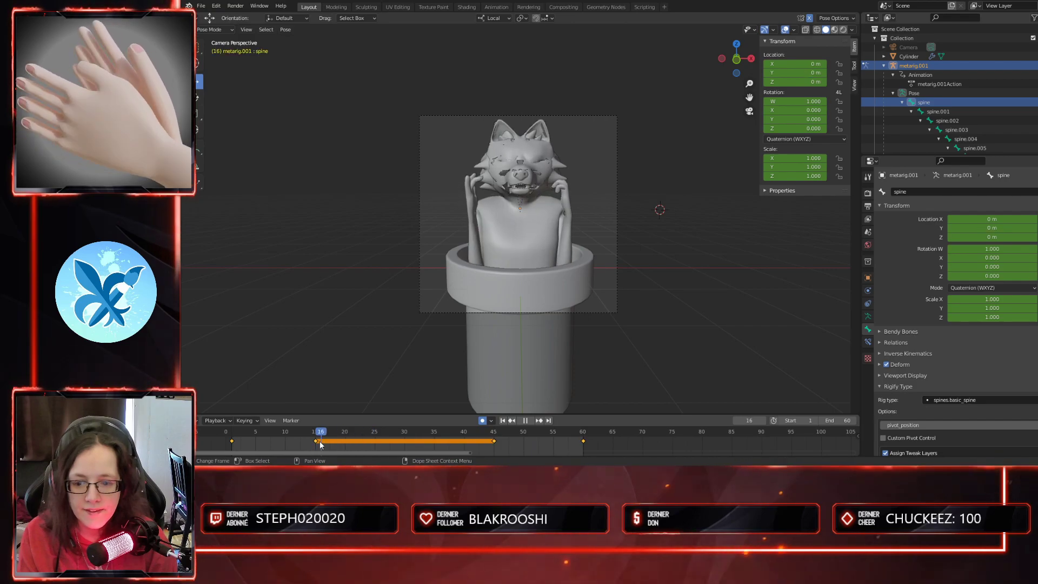
key("space")
- Turn X-ray on and examine the raised arm's bones from the side at frame 15
middle_click_drag(349, 413, 514, 287)
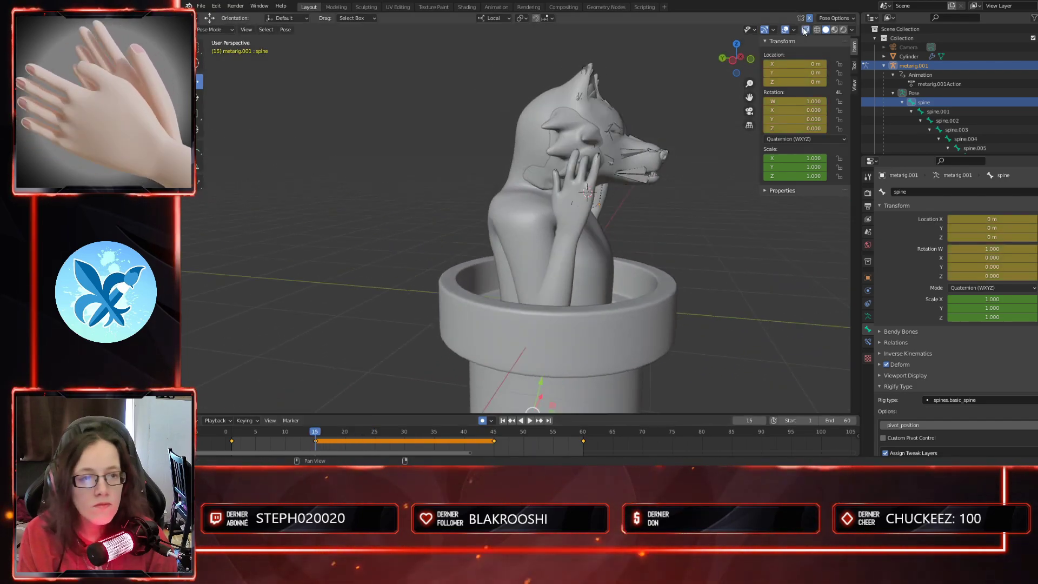
left_click(806, 30)
mouse_move(592, 348)
middle_mouse_down()
mouse_move(599, 329)
mouse_move(590, 328)
middle_mouse_up()
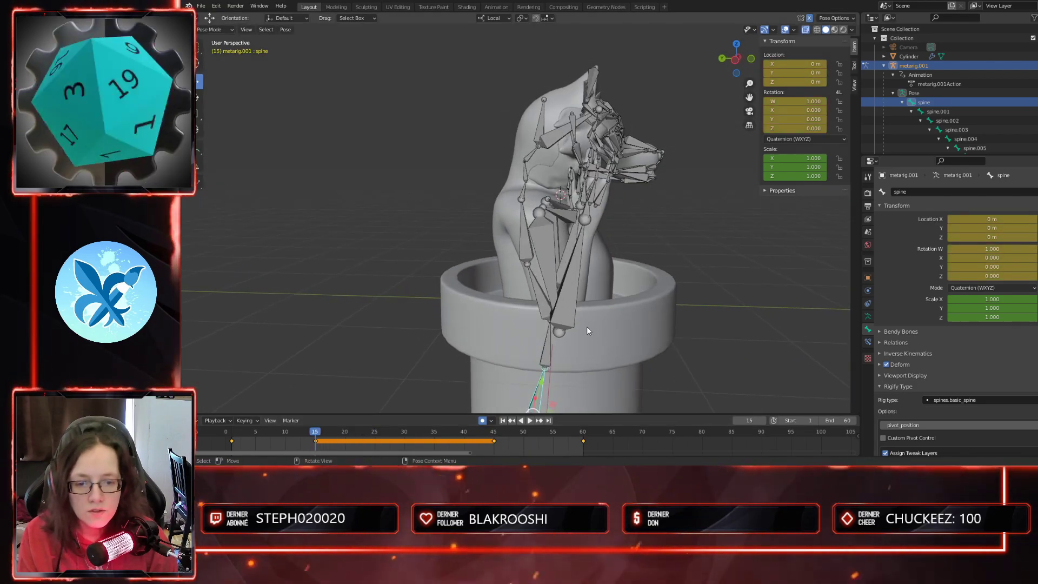
left_click(572, 304)
middle_click_drag(660, 346, 620, 347)
- At frame 21, rotate the right upper arm bone outward around its local Z axis, finishing with a rotation of about -14°
left_click_drag(317, 435, 351, 438)
middle_click_drag(610, 353, 557, 374)
left_click(474, 232)
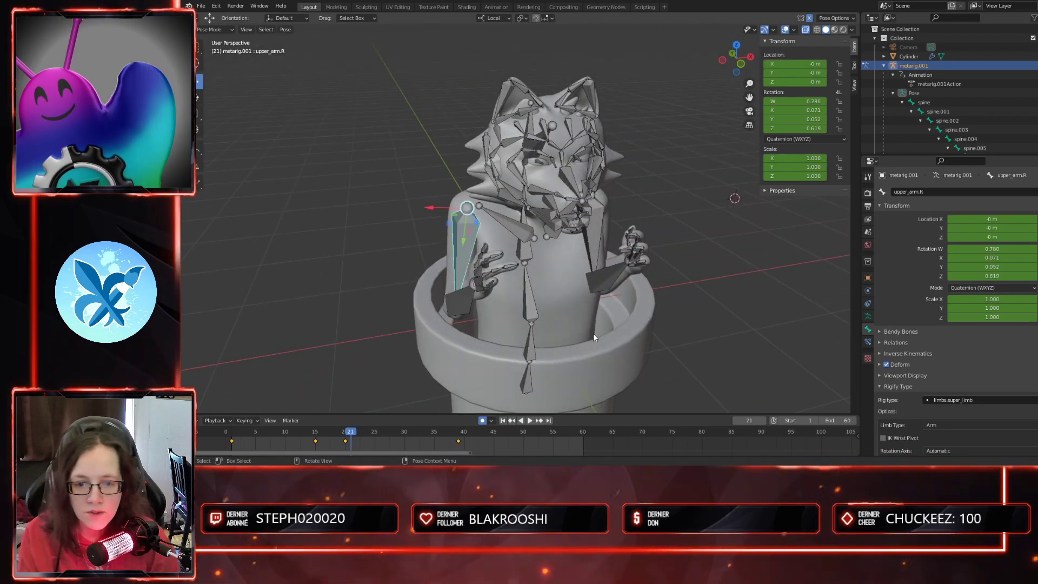
middle_click_drag(592, 333, 543, 274)
left_click(198, 98)
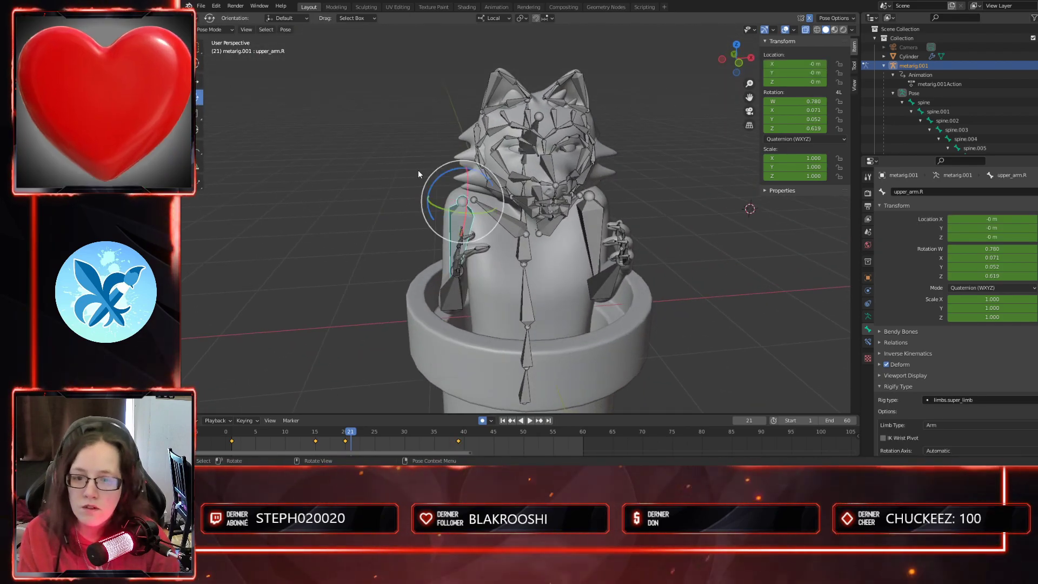
left_click_drag(442, 173, 443, 172)
middle_click_drag(508, 298, 470, 252)
left_click_drag(448, 164, 459, 162)
mouse_move(533, 254)
middle_mouse_down()
mouse_move(513, 246)
mouse_move(520, 250)
middle_mouse_up()
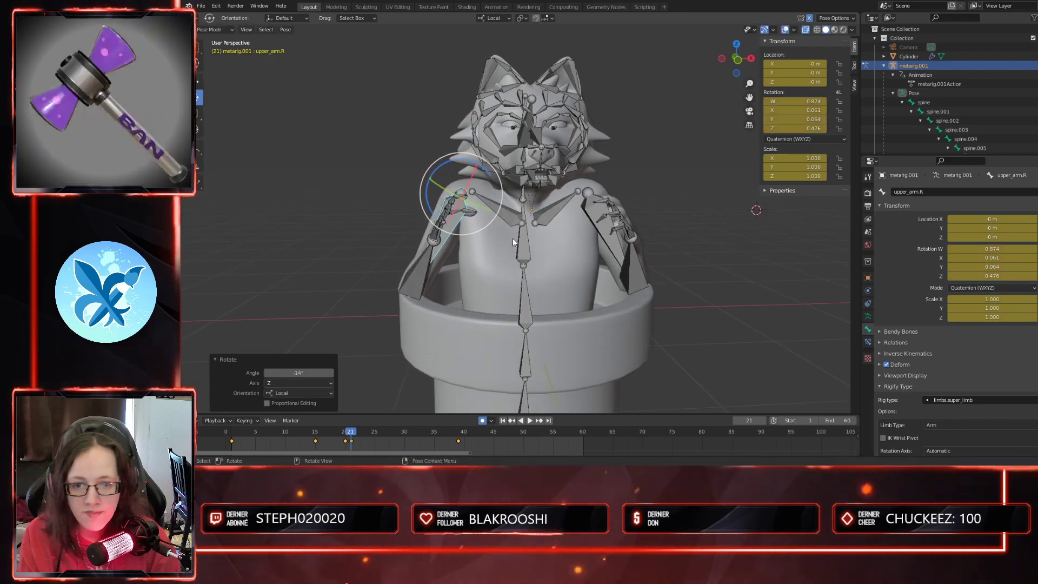
- Try to rotate the right shoulder bone about 9.3° around its local X axis at frame 21
left_click(507, 209)
left_click_drag(544, 199, 551, 208)
middle_click_drag(573, 238, 601, 282)
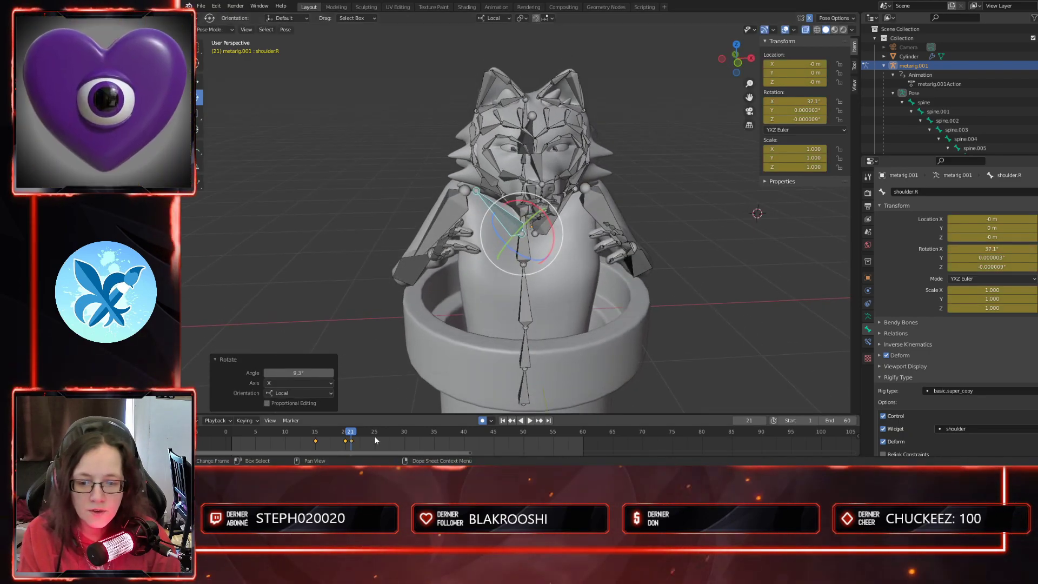
key("ctrl+z")
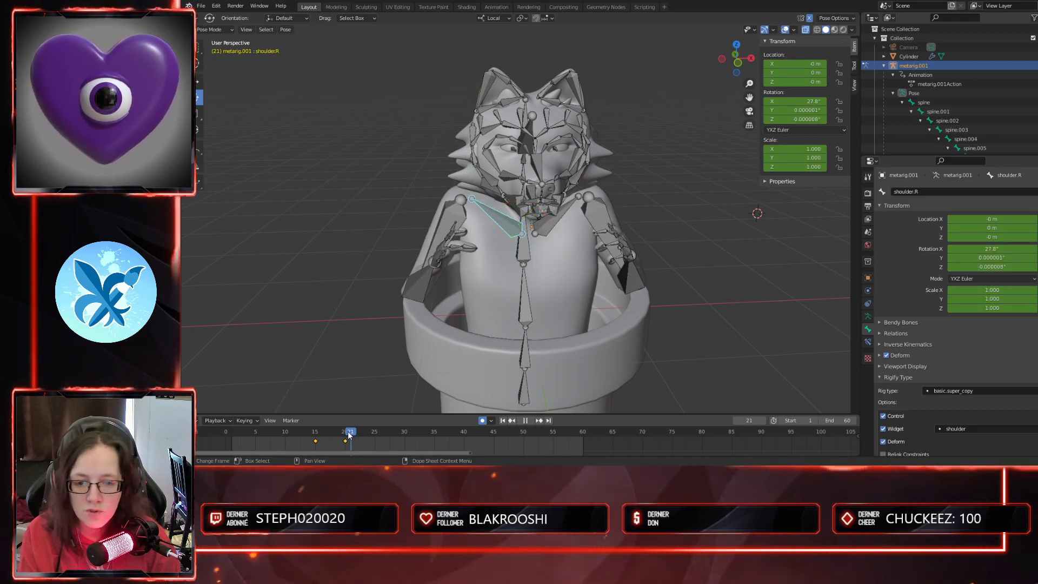
- At frame 20, rotate the right upper arm bone about -16.8° around its local Z axis
left_click(345, 435)
middle_click_drag(465, 346, 578, 263)
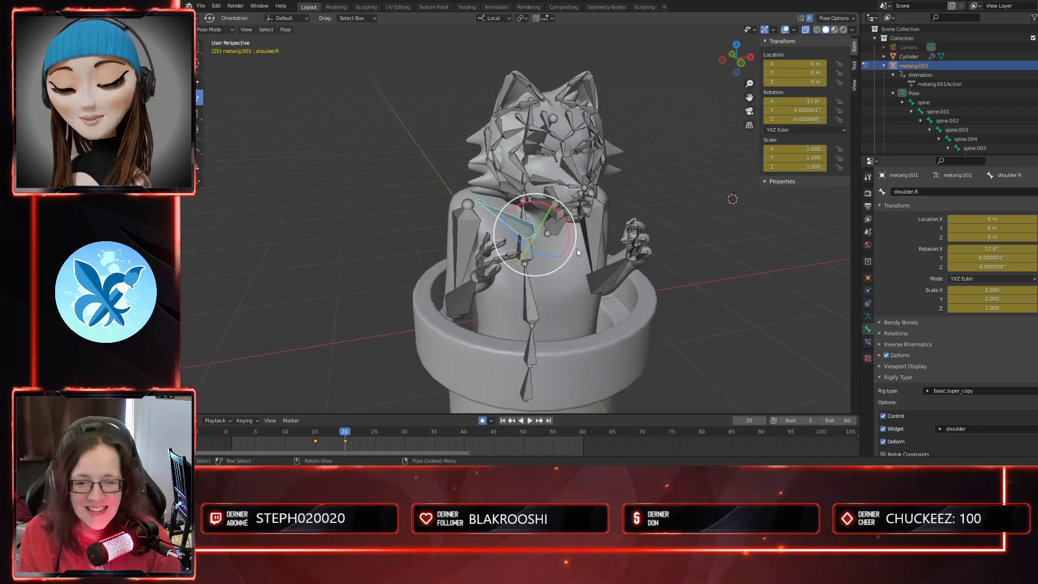
left_click(475, 229)
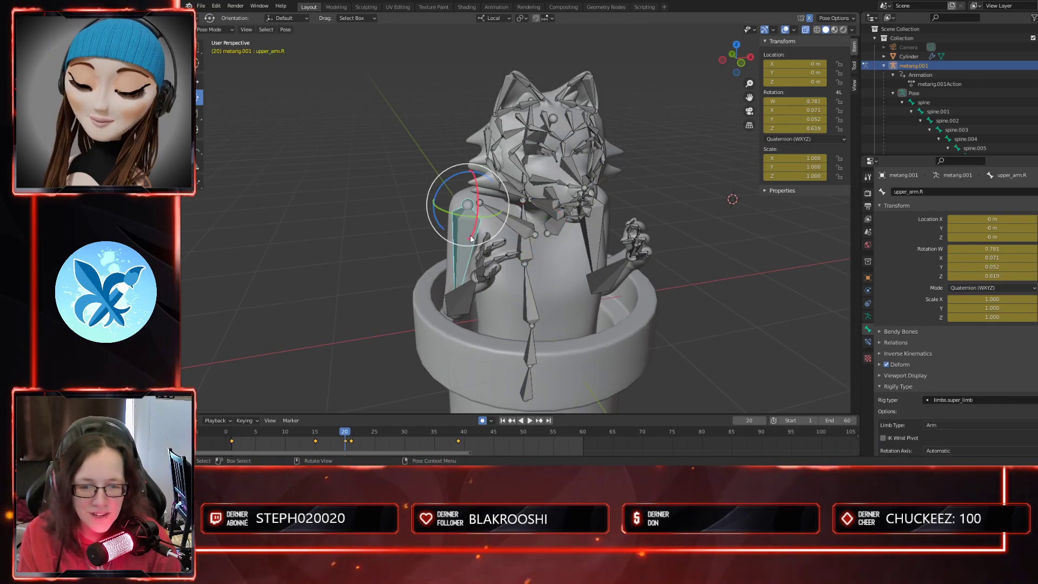
left_click_drag(456, 178, 466, 167)
middle_click_drag(556, 301, 530, 218)
scroll(547, 299, "up", 2)
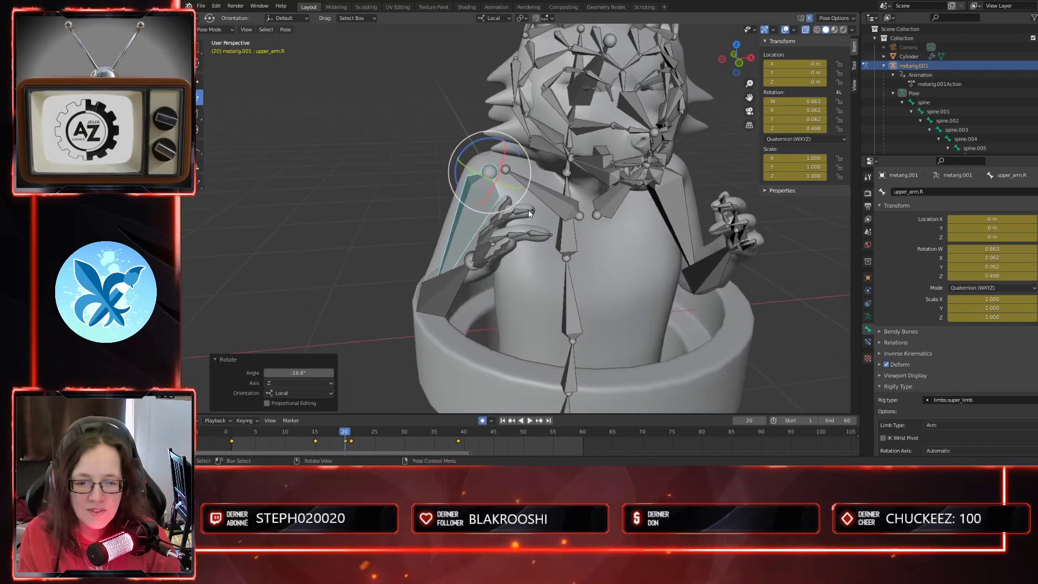
- Rotate the right shoulder bone around its local X axis to an X rotation of about 39.6° at frame 20
left_click(550, 195)
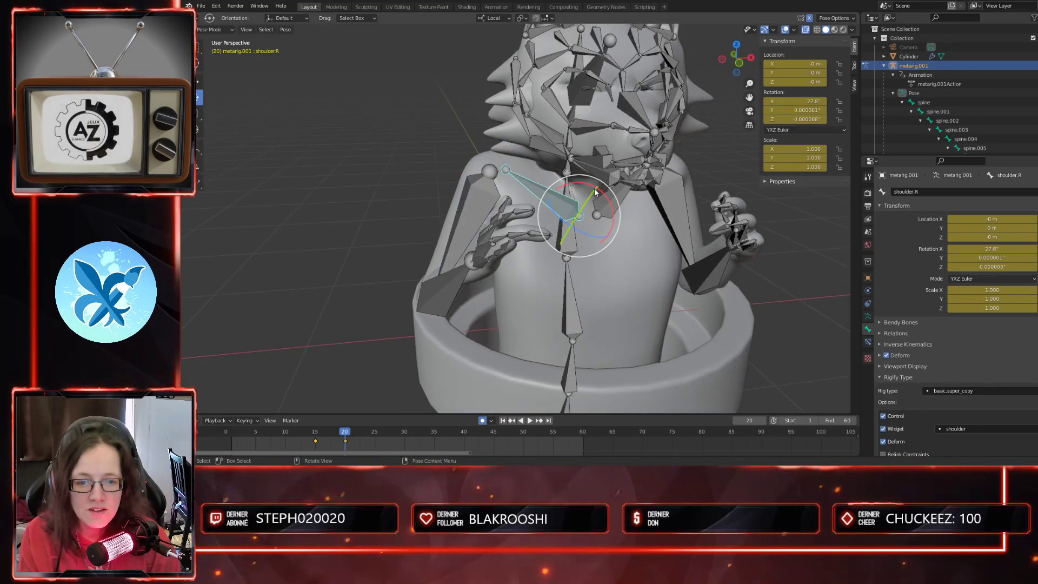
left_click_drag(606, 194, 615, 202)
middle_click_drag(550, 293, 579, 287)
- Preview the animation from frame 2 through the camera with X-ray off
mouse_move(345, 434)
left_mouse_down()
mouse_move(319, 436)
mouse_move(347, 437)
left_mouse_up()
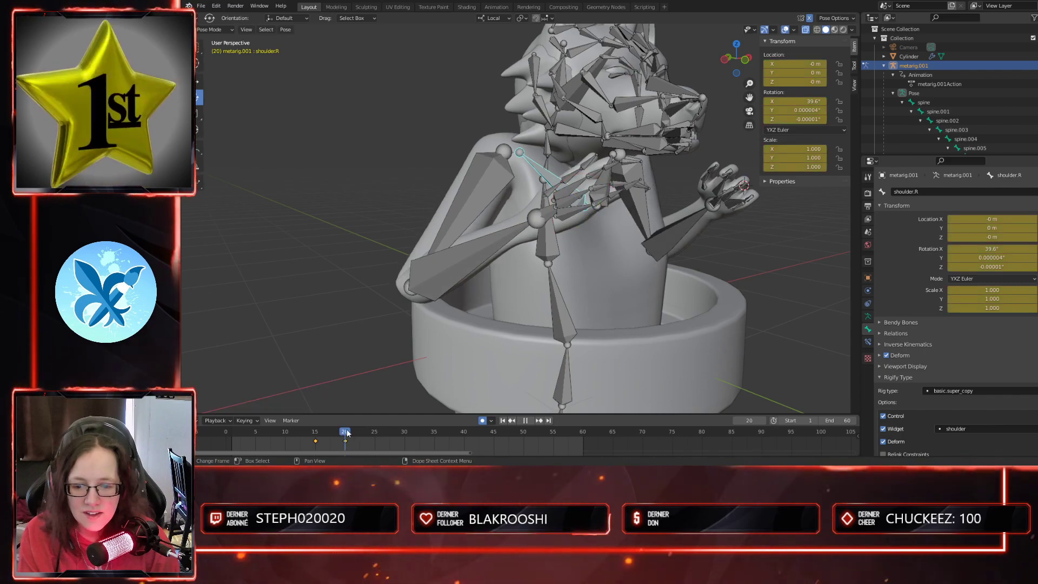
key("KP_0")
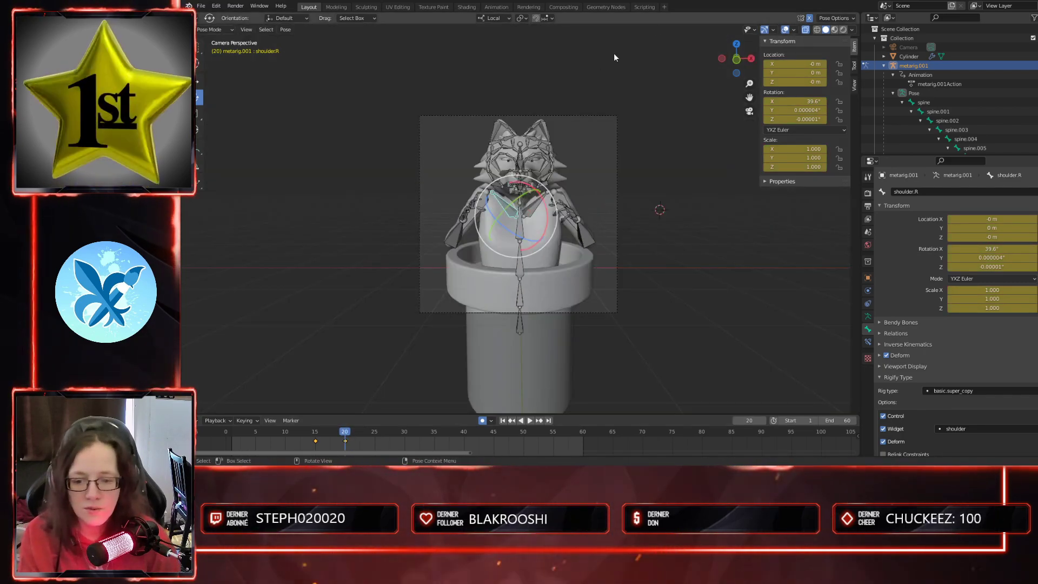
left_click(805, 30)
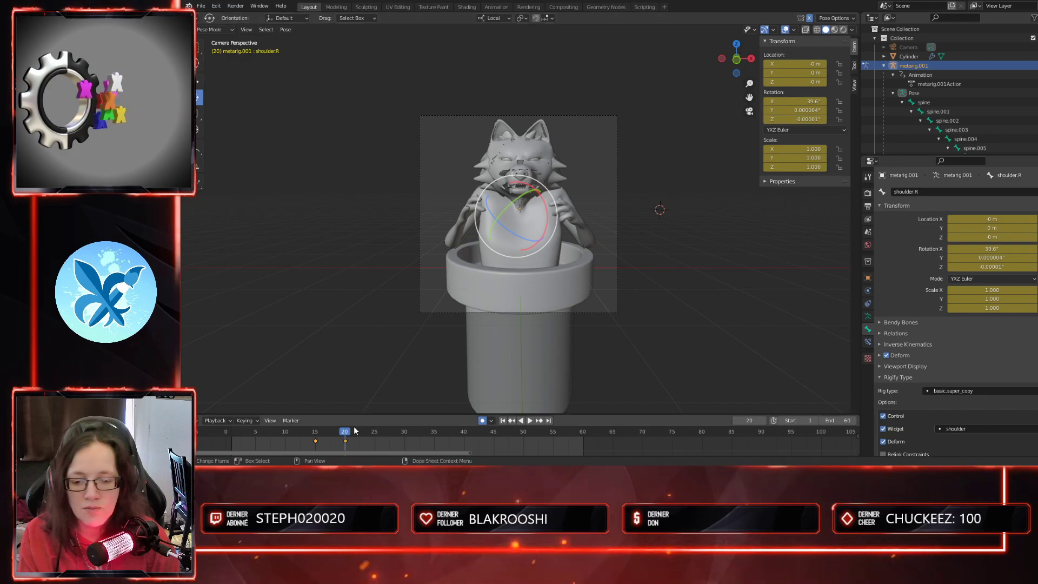
left_click_drag(335, 433, 246, 443)
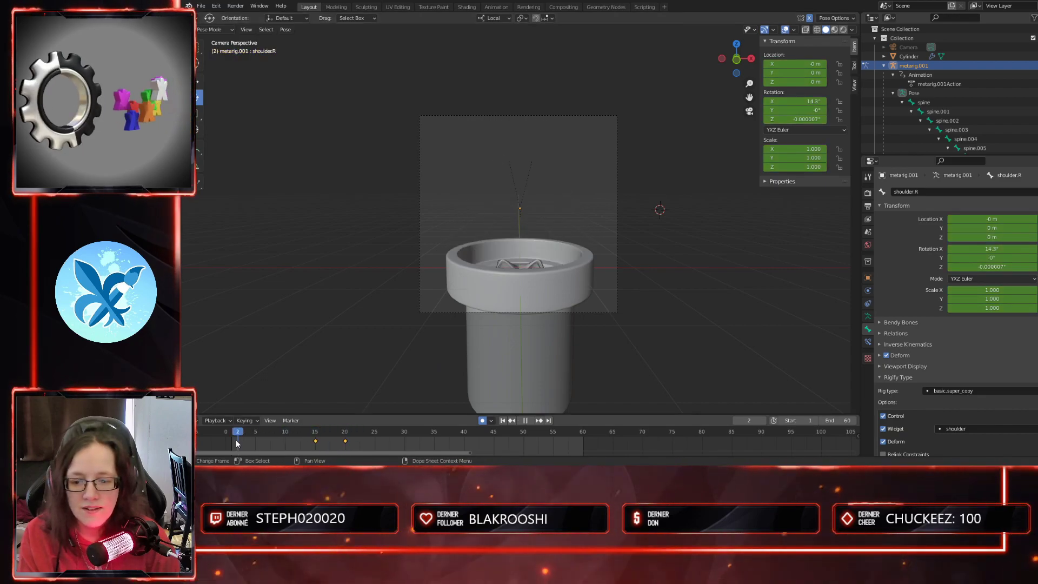
key("space")
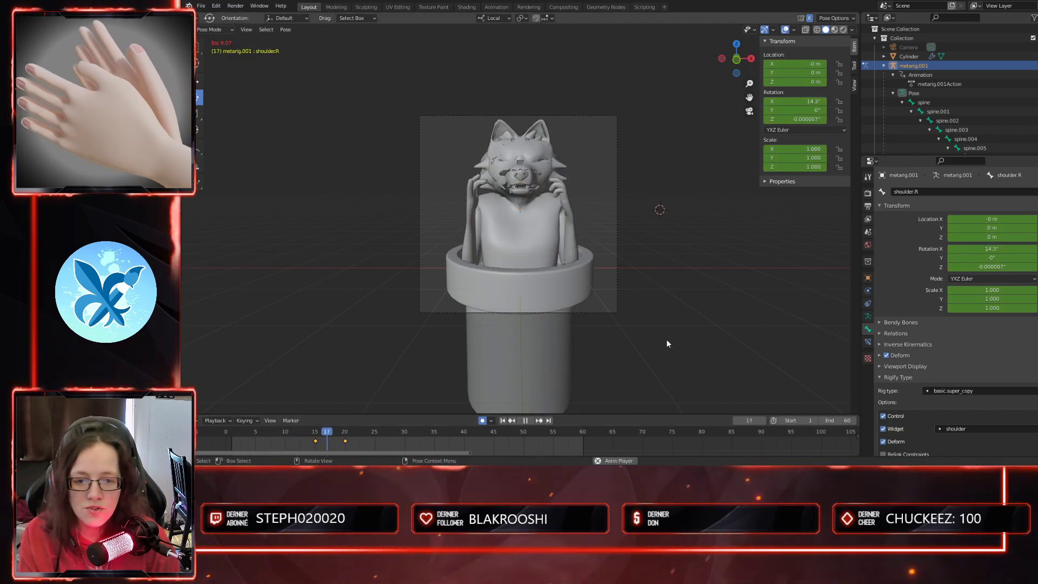
key("space")
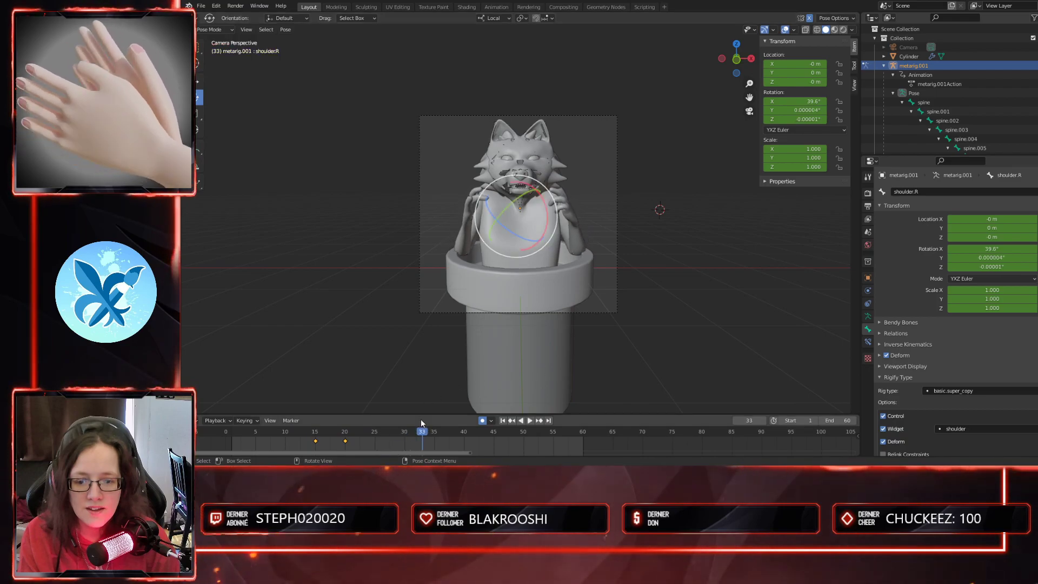
- Rotate the right shoulder bone around local X at frames 19, 18 and 17, by about 5.2° at frame 18 and 7.8° at frame 17
left_click_drag(416, 437, 337, 443)
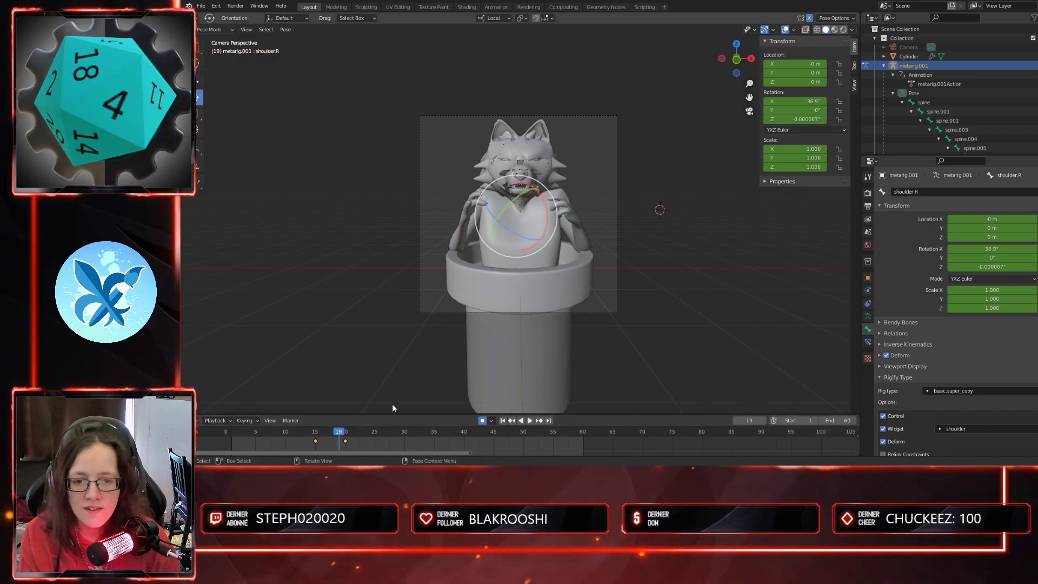
left_click_drag(543, 198, 545, 202)
left_click_drag(339, 435, 333, 435)
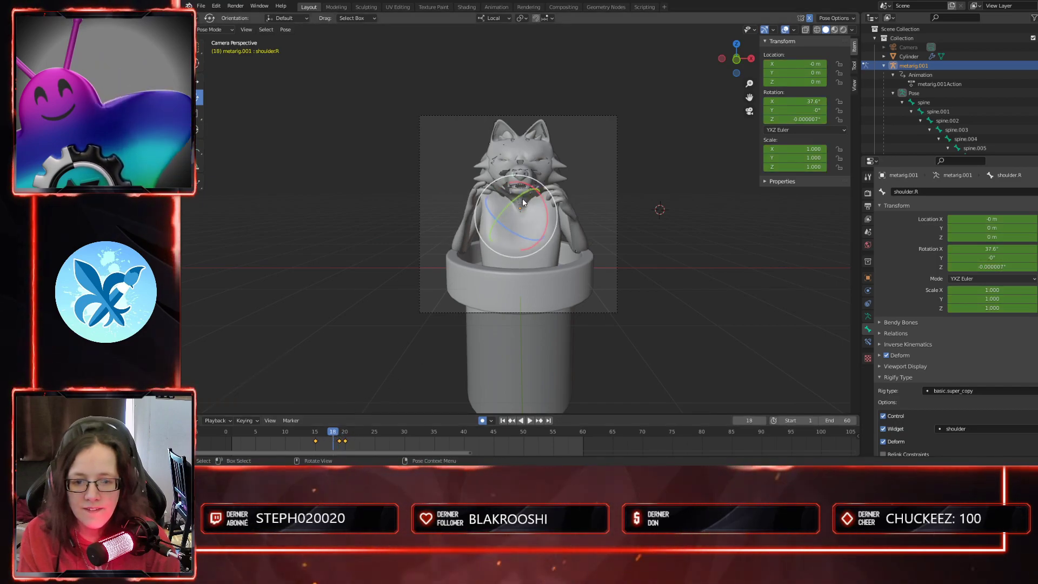
left_click_drag(544, 202, 549, 200)
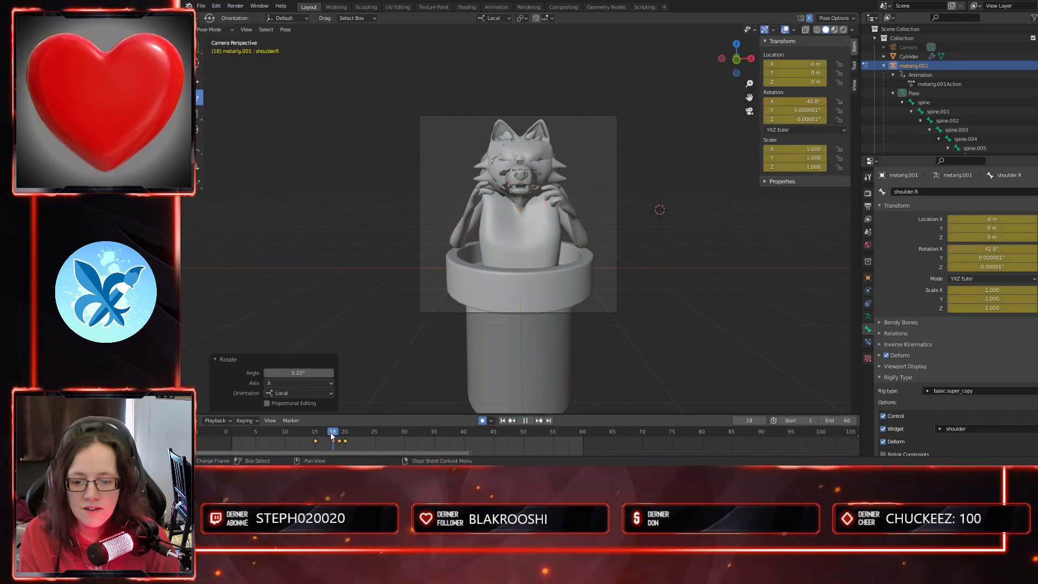
left_click_drag(332, 436, 327, 436)
left_click_drag(543, 202, 548, 210)
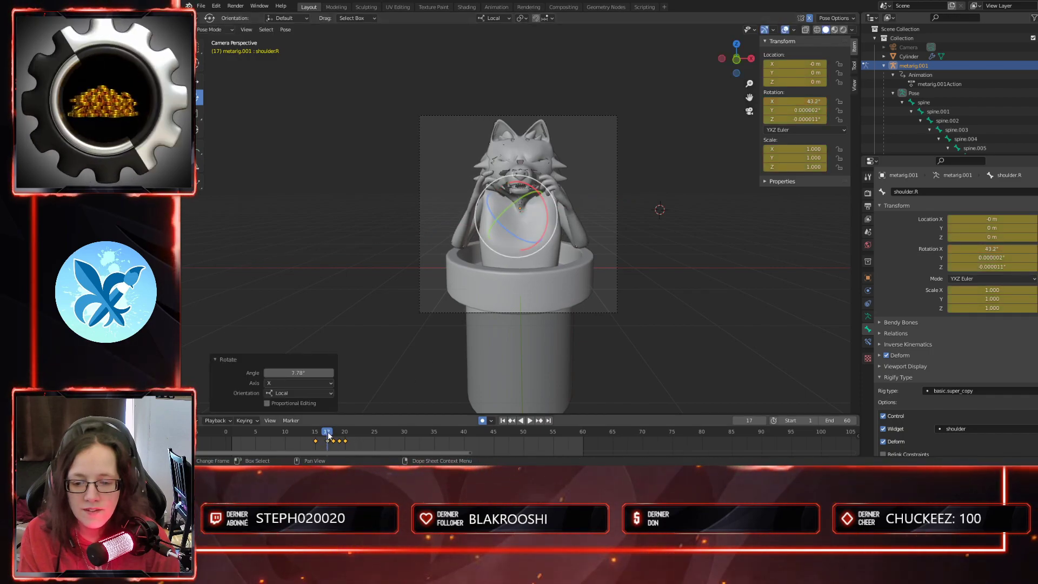
- At frame 23, rotate the right shoulder bone about -7.2° around its local X axis
left_click_drag(327, 435, 360, 435)
middle_click_drag(468, 317, 485, 317)
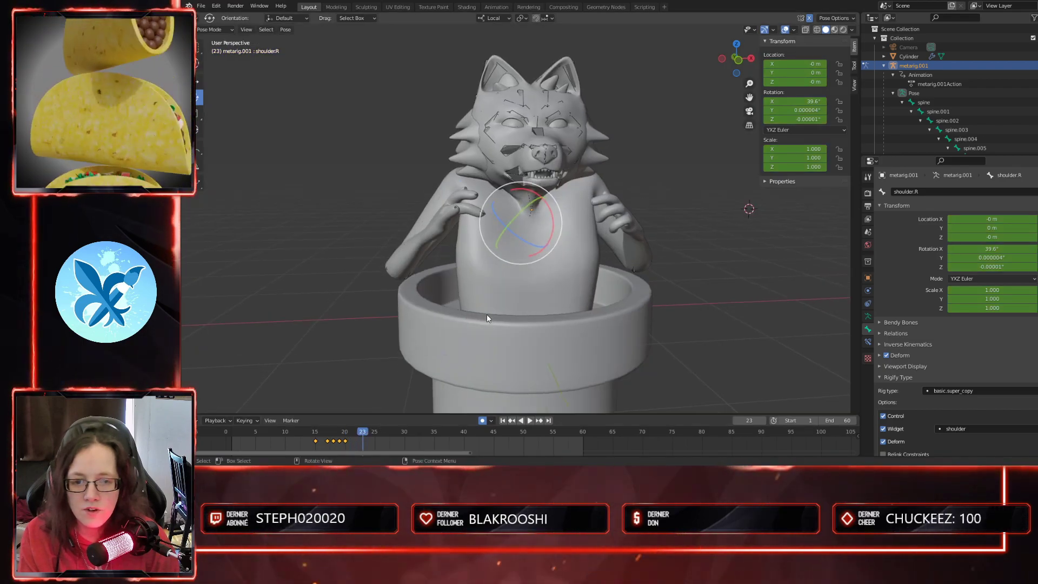
left_click_drag(552, 211, 477, 206)
middle_click_drag(425, 207, 546, 180)
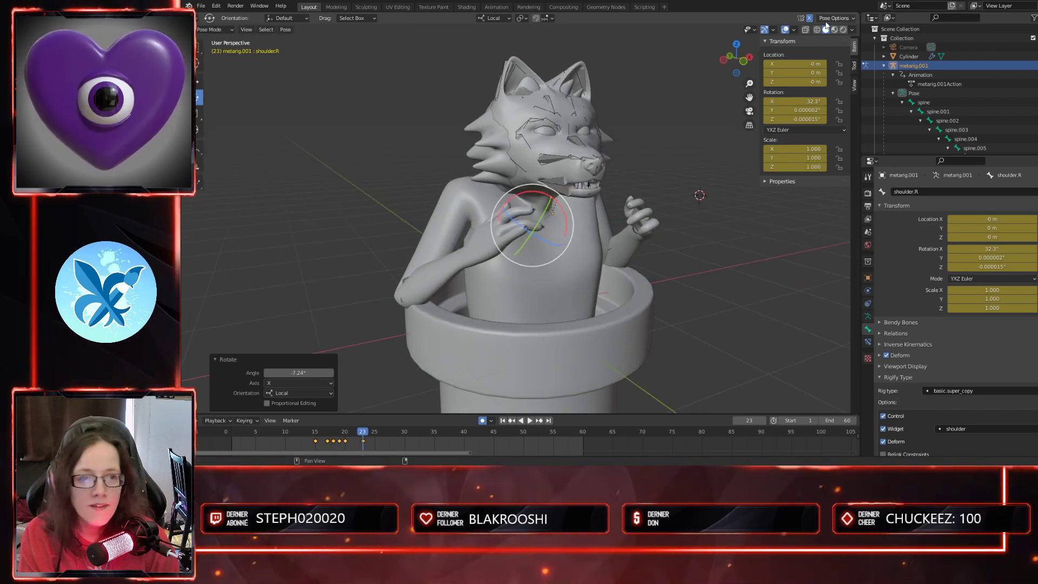
- Turn X-ray on and rotate the right upper arm bone about -10.7° around its local Z axis at frame 23
left_click(805, 30)
left_click(465, 214)
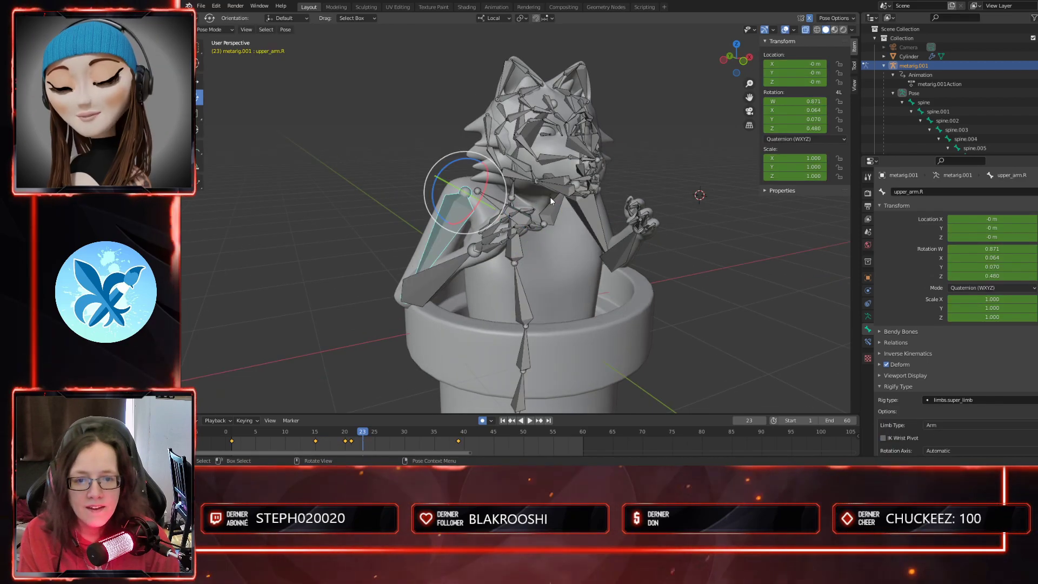
left_click_drag(464, 160, 518, 218)
middle_click_drag(625, 270, 584, 256)
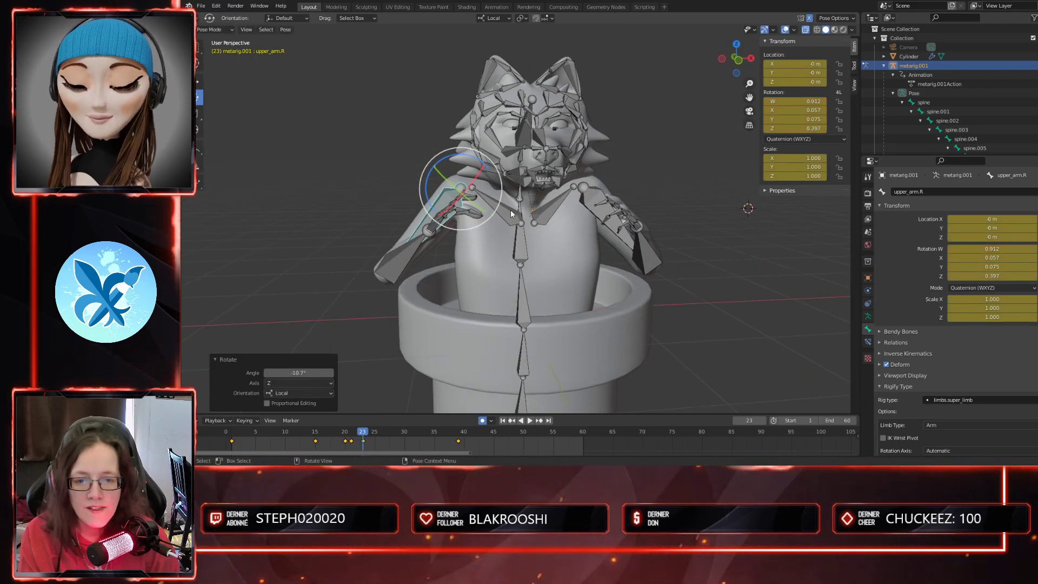
- At frame 23, rotate the right shoulder bone about -4.3° around local X and the right upper arm bone about -6.5° around local Z
left_click(528, 201)
left_click_drag(543, 201, 510, 211)
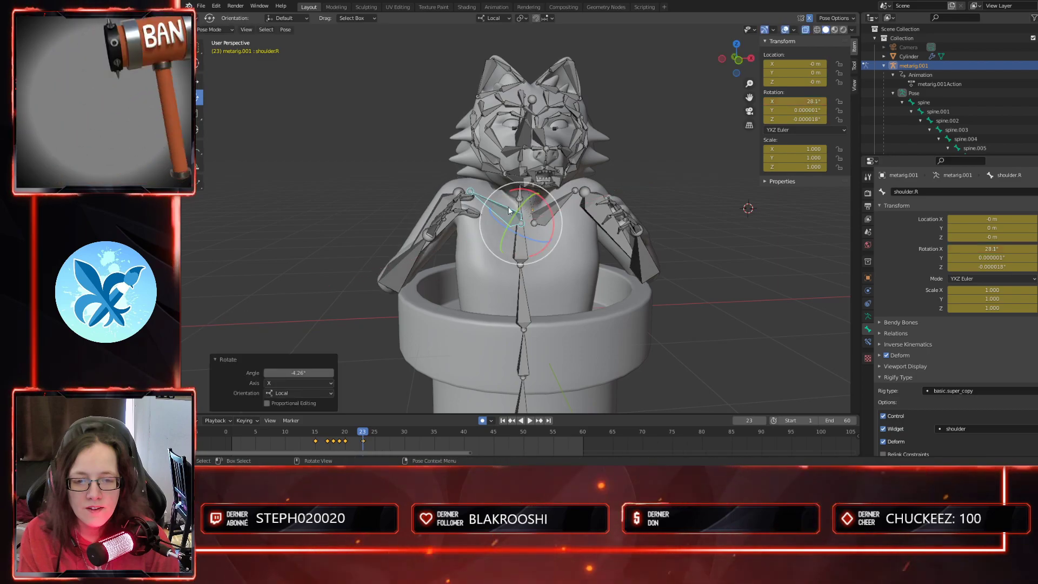
left_click(431, 200)
middle_click_drag(489, 265, 522, 240)
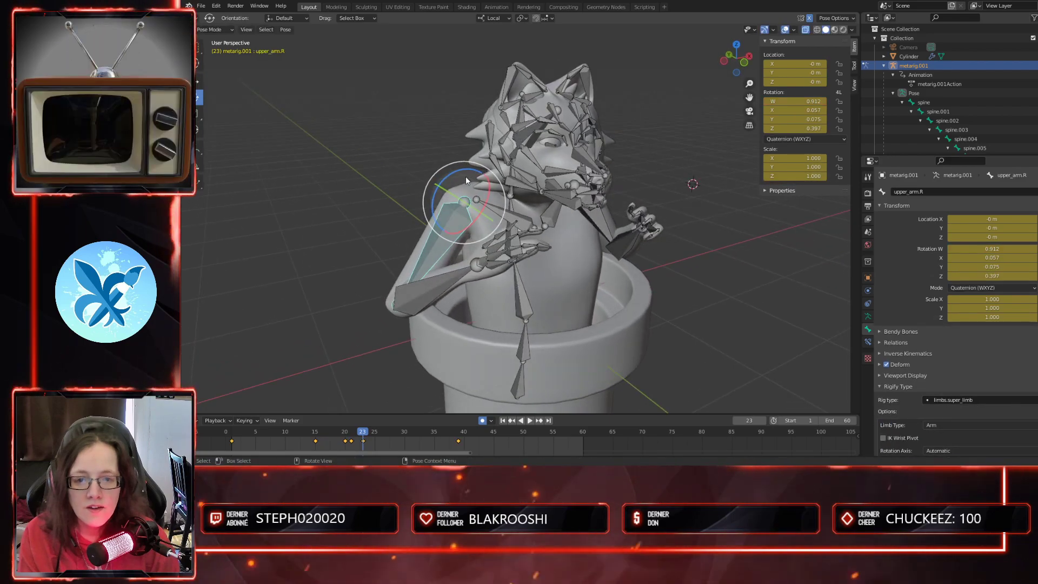
left_click_drag(460, 173, 485, 192)
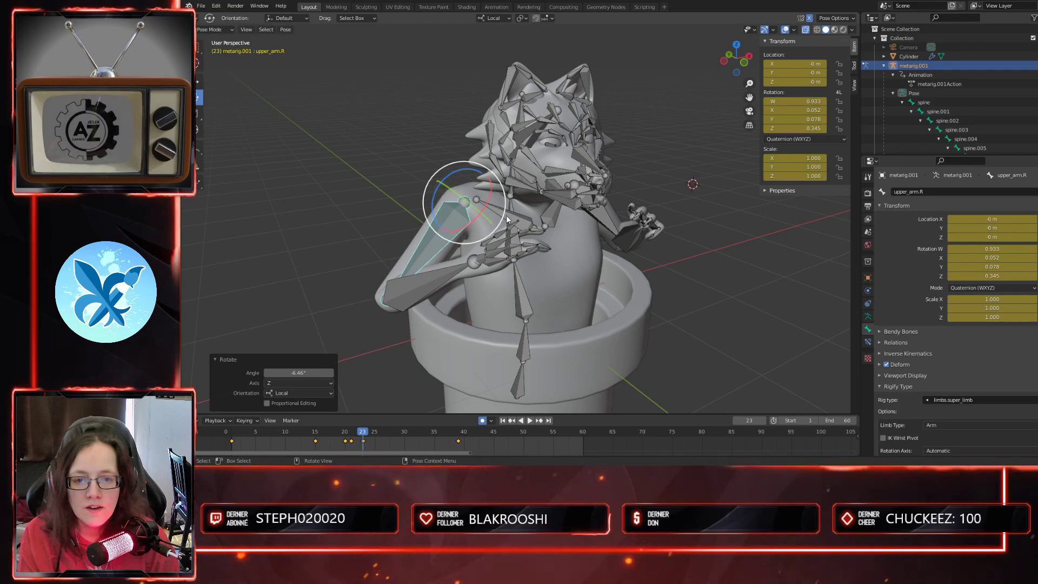
middle_click_drag(618, 307, 588, 296)
- Rotate the right shoulder bone a further -4.7° around local X and the right upper arm bone a further -3.6° around local Z
left_click(524, 199)
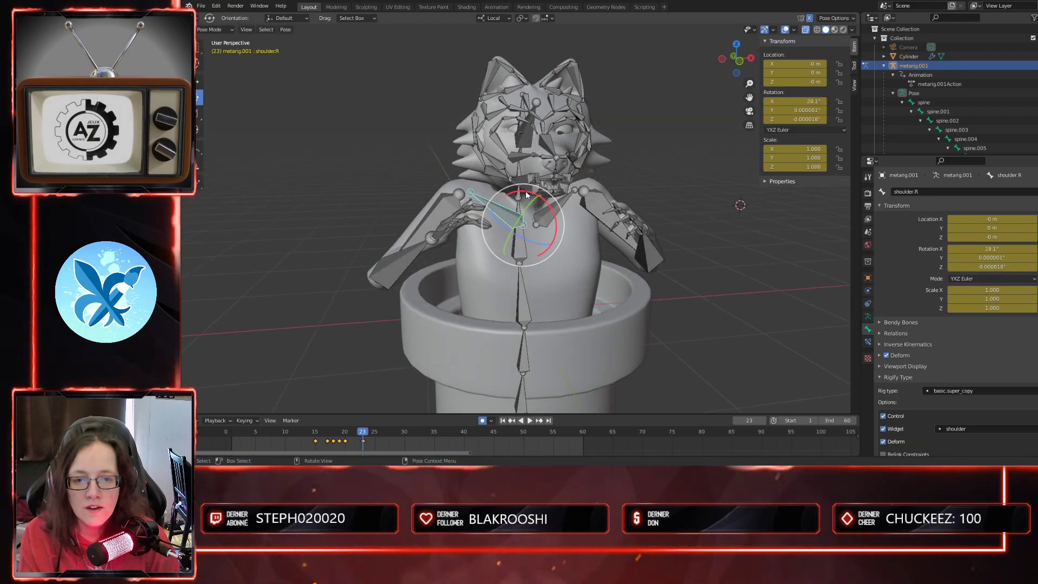
left_click_drag(524, 190, 517, 192)
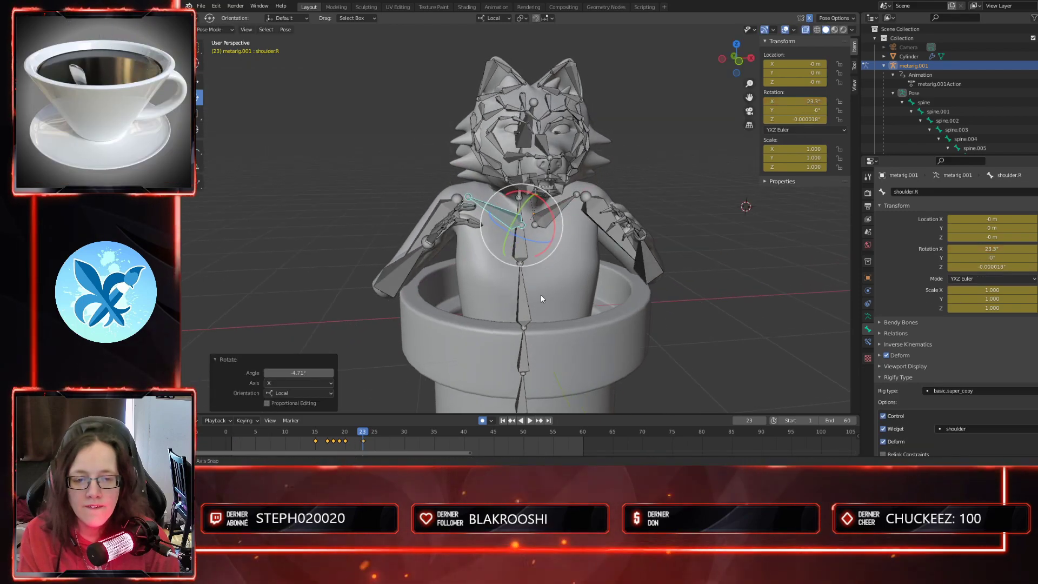
middle_click_drag(542, 294, 522, 291)
left_click(436, 232)
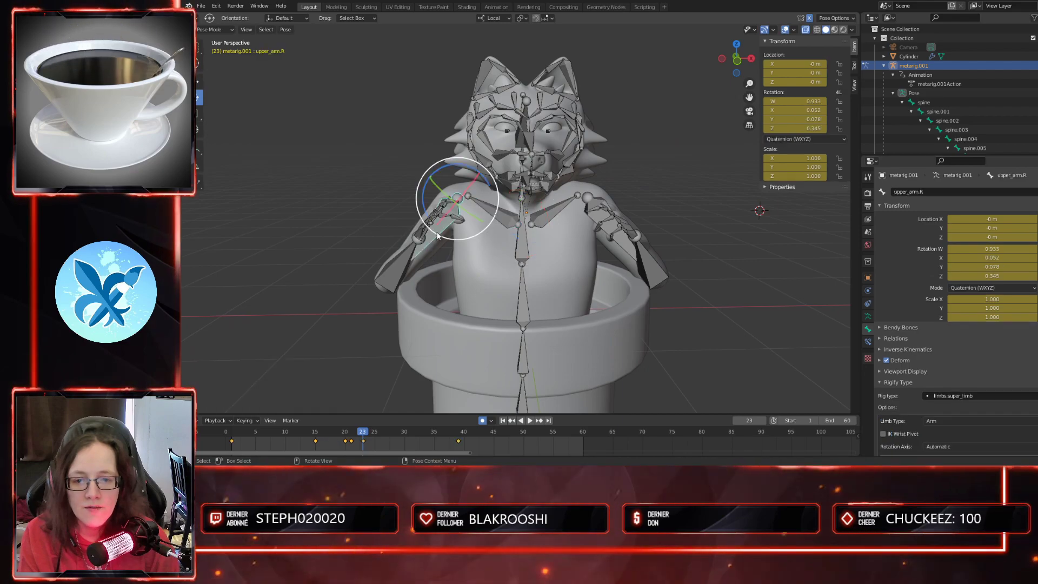
left_click_drag(474, 172, 476, 207)
middle_click_drag(476, 207, 504, 323)
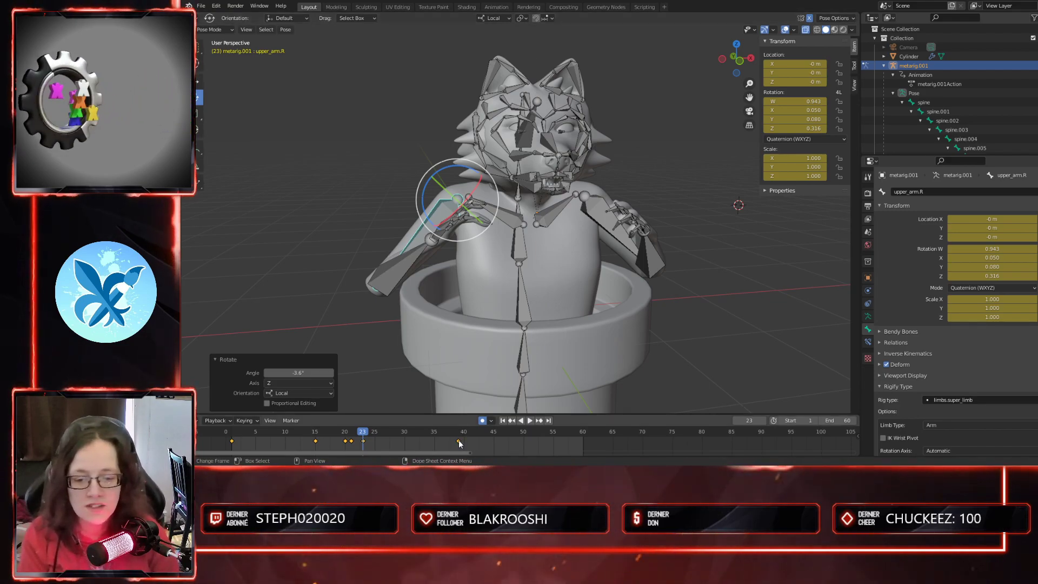
- Delete the right upper arm bone's keyframe at frame 39
middle_click_drag(573, 319, 562, 323)
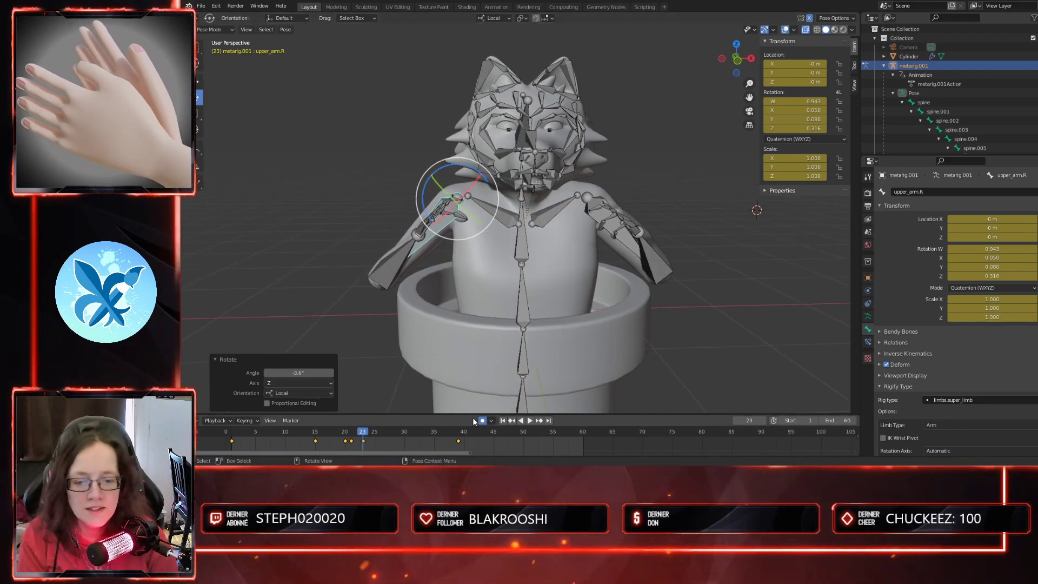
left_click(459, 442)
key("Delete")
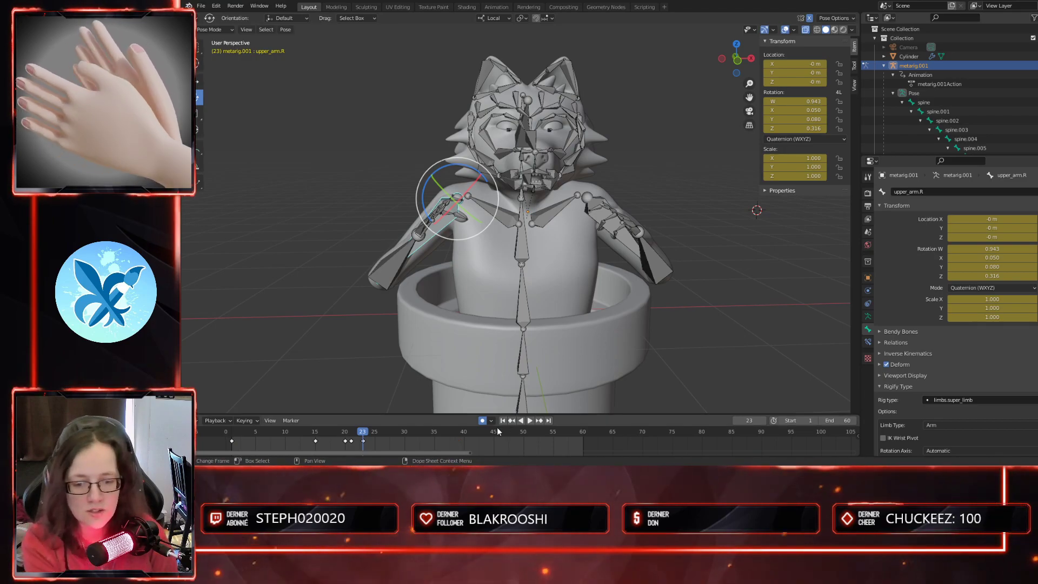
- At frame 23, select the left forearm bone and rotate it -25° around its local Z axis
middle_click_drag(588, 322, 546, 357)
left_click(458, 297)
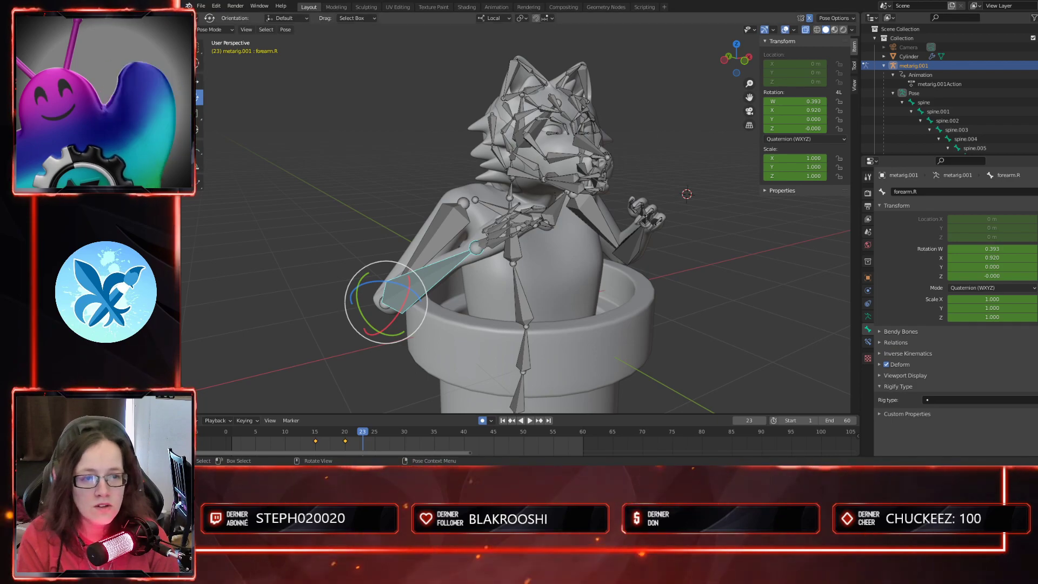
middle_click_drag(610, 372, 621, 310)
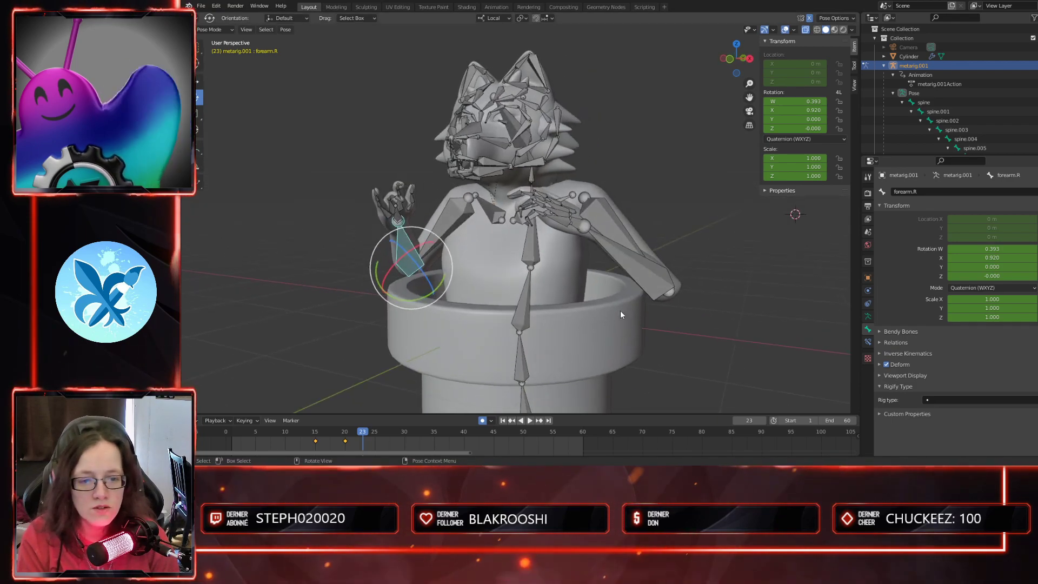
left_click(651, 283)
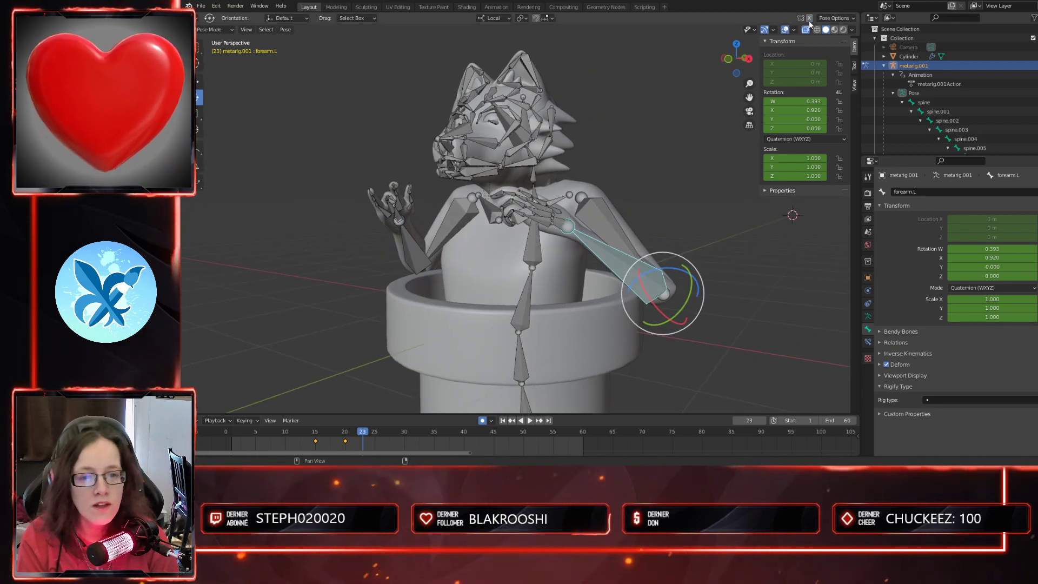
middle_click_drag(587, 324, 588, 338)
left_click_drag(640, 289, 646, 282)
middle_click_drag(603, 300, 619, 219)
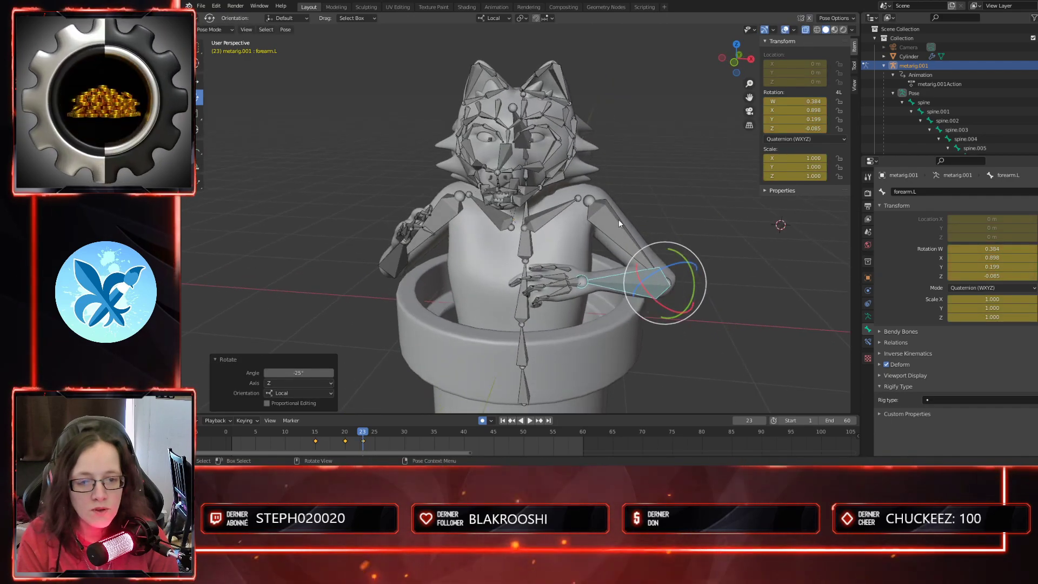
- Rotate the left upper arm bone about 3.2° around local Z and the left forearm bone about -17.1° around local X at frame 23
left_click(670, 276)
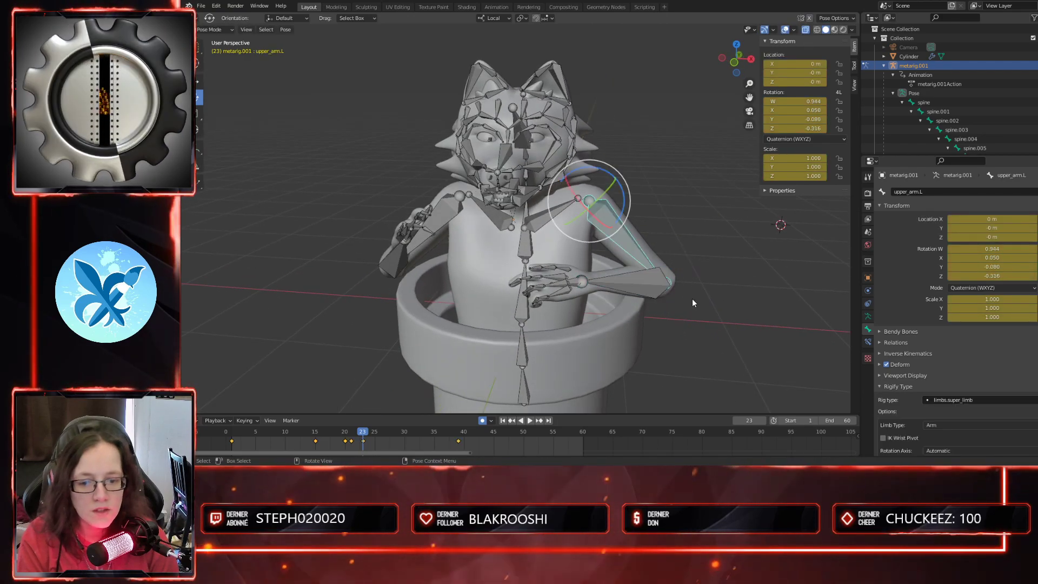
key("r")
left_click(630, 211)
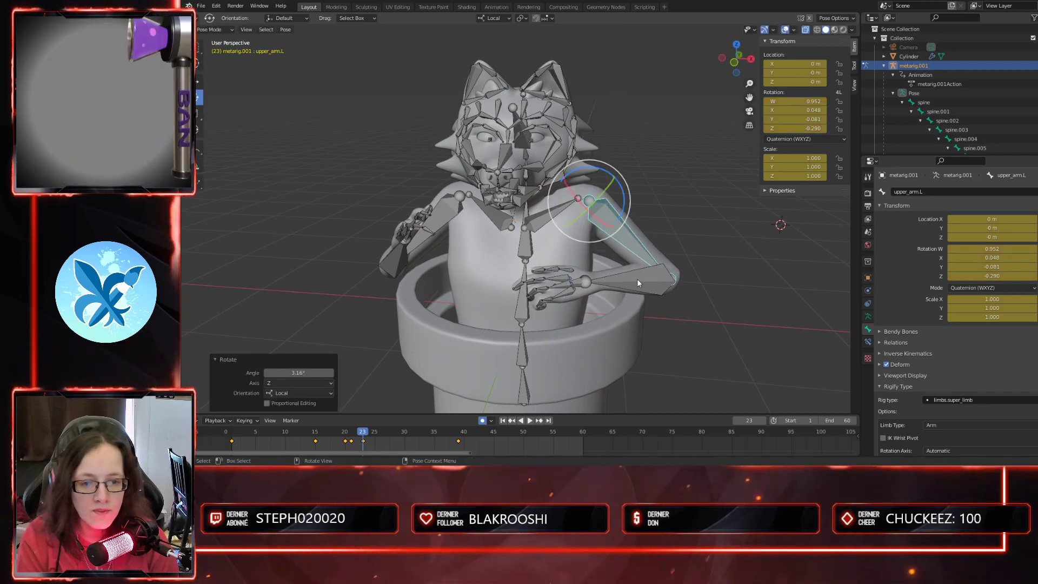
left_click(622, 279)
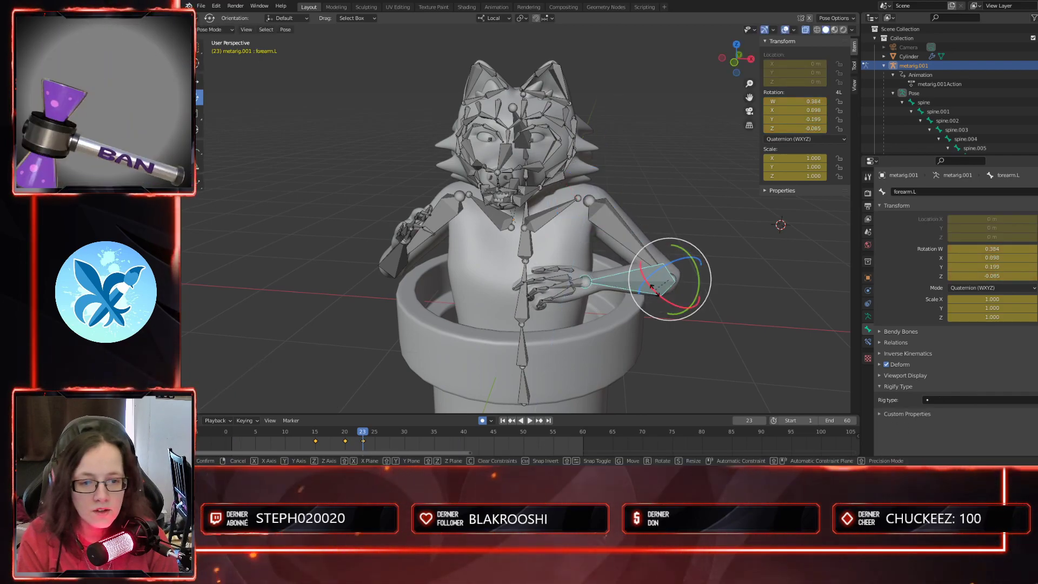
key("r")
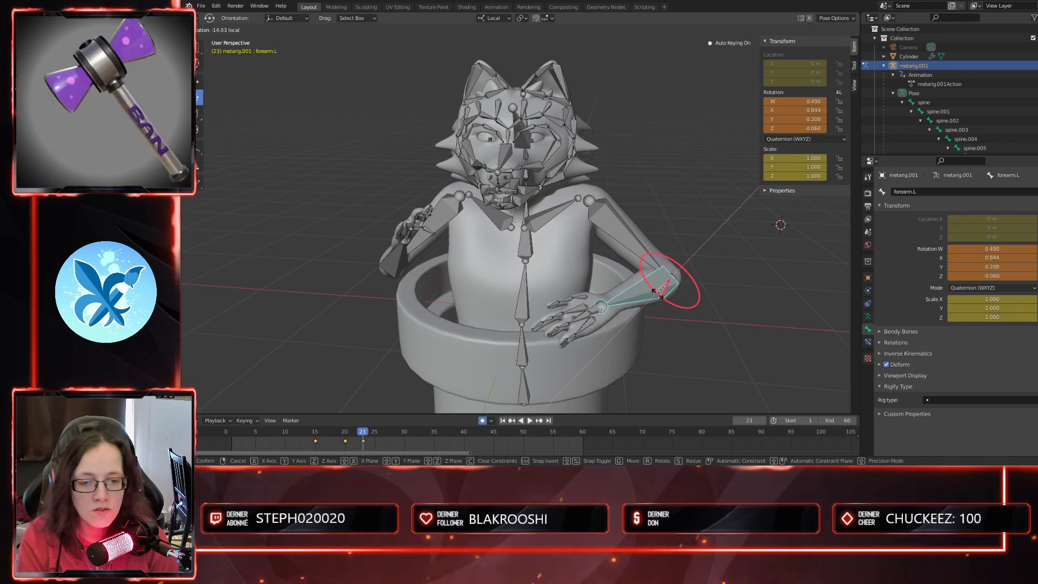
left_click(658, 336)
middle_click_drag(657, 337, 599, 307)
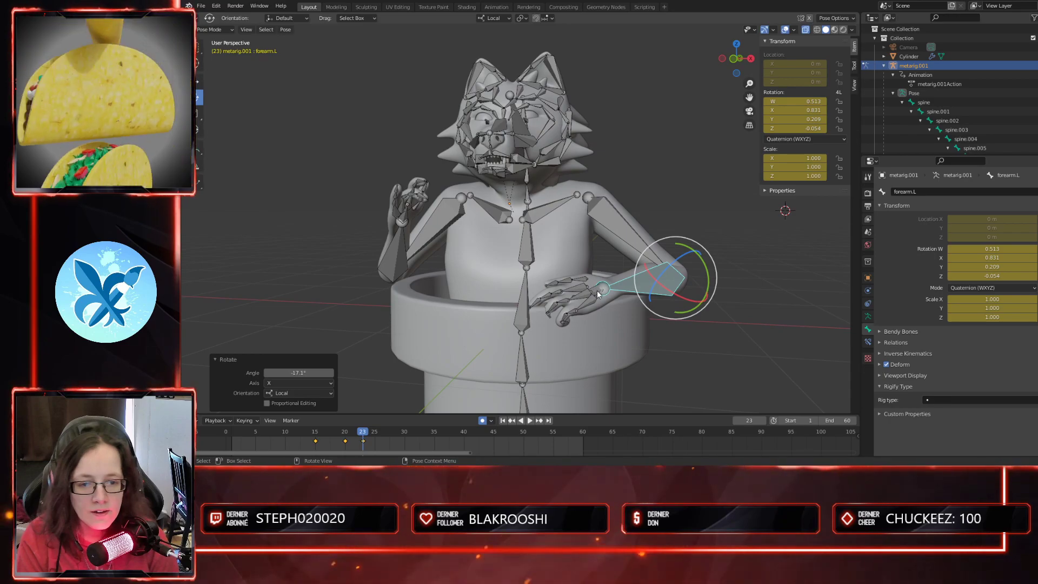
- Rotate the left hand bone about 9.55° around local Z and slightly around local X to lay it over the pot's rim
left_click(601, 289)
key("r")
left_click_drag(597, 272, 595, 275)
middle_click_drag(611, 318, 664, 326)
scroll(664, 325, "up", 4)
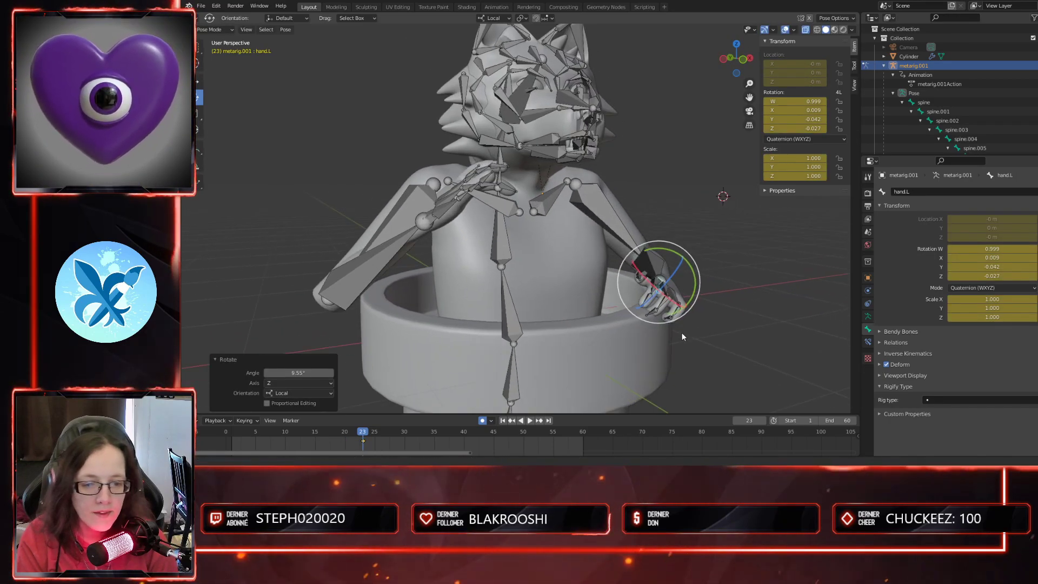
key("r")
key("x")
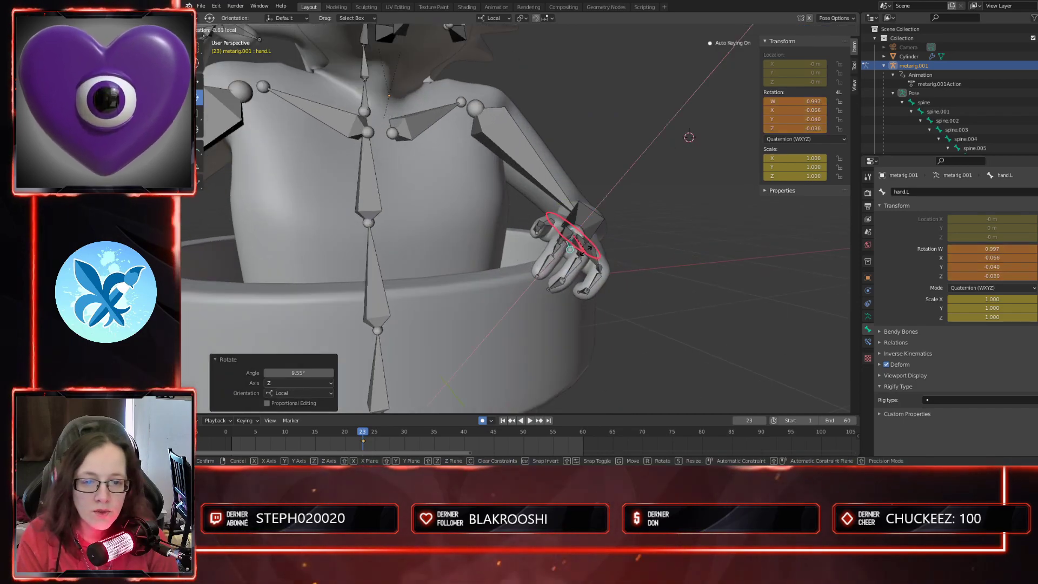
left_click_drag(584, 255, 585, 255)
middle_click_drag(676, 330, 606, 333)
scroll(594, 333, "down", 2)
middle_click_drag(530, 332, 555, 325)
- Turn X-ray off and play the animation from frame 1 through the camera view
left_click_drag(375, 433, 234, 431)
key("KP_0")
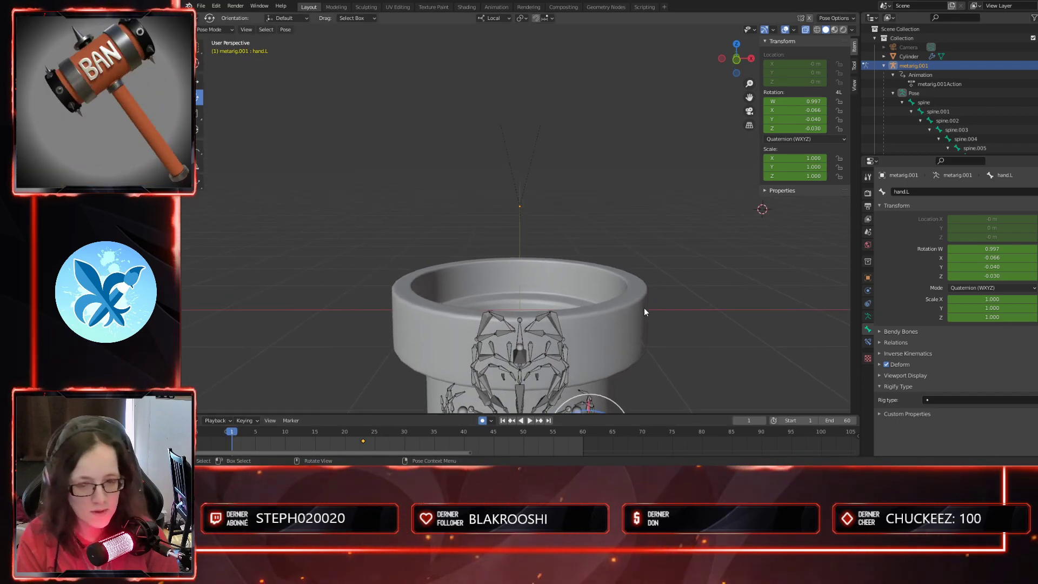
left_click(805, 30)
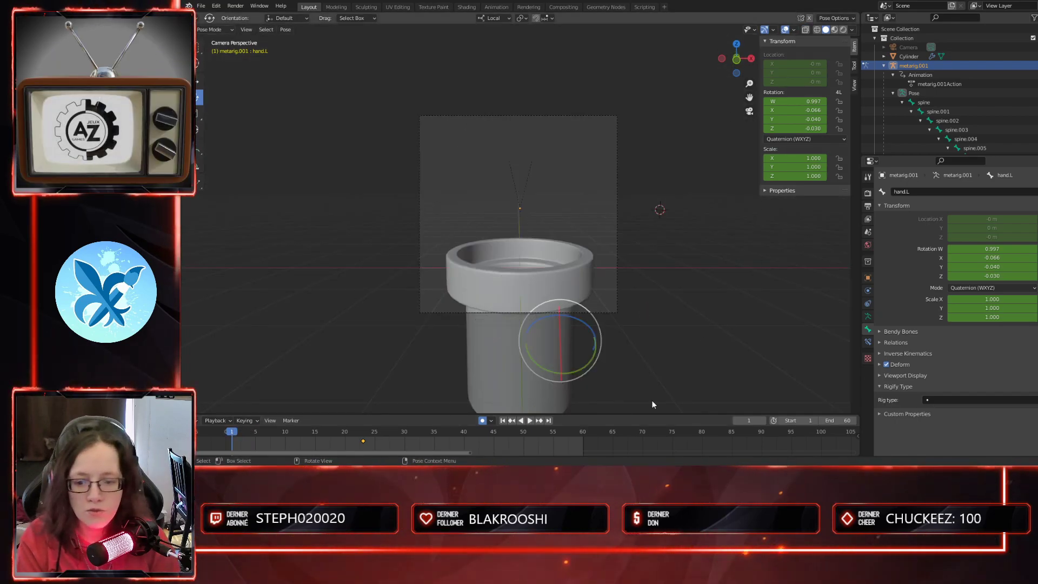
key("space")
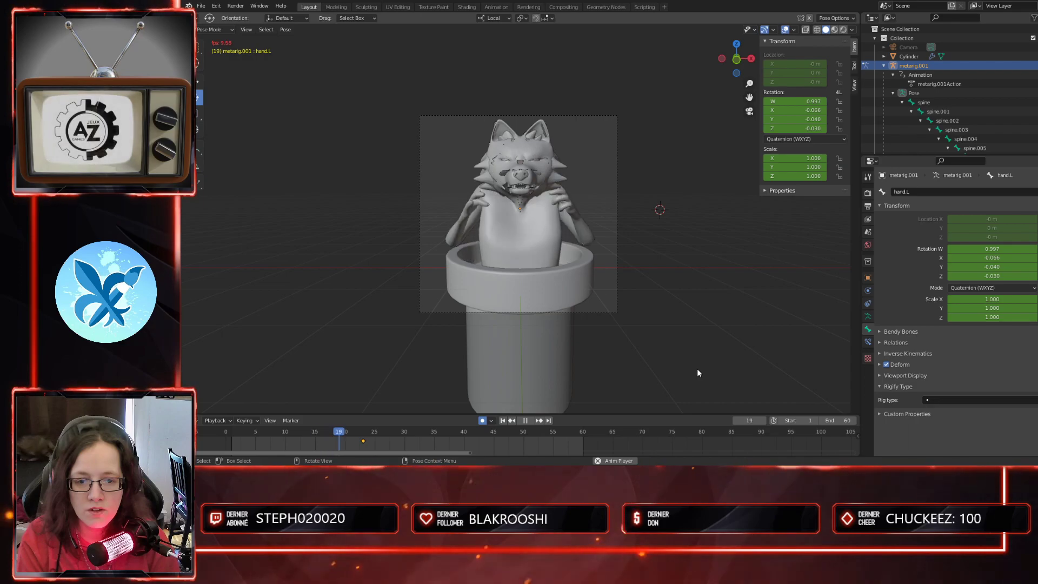
key("space")
- Delete the left upper arm bone's keyframe at frame 39 and check the pose at frame 23
left_click_drag(419, 436, 361, 433)
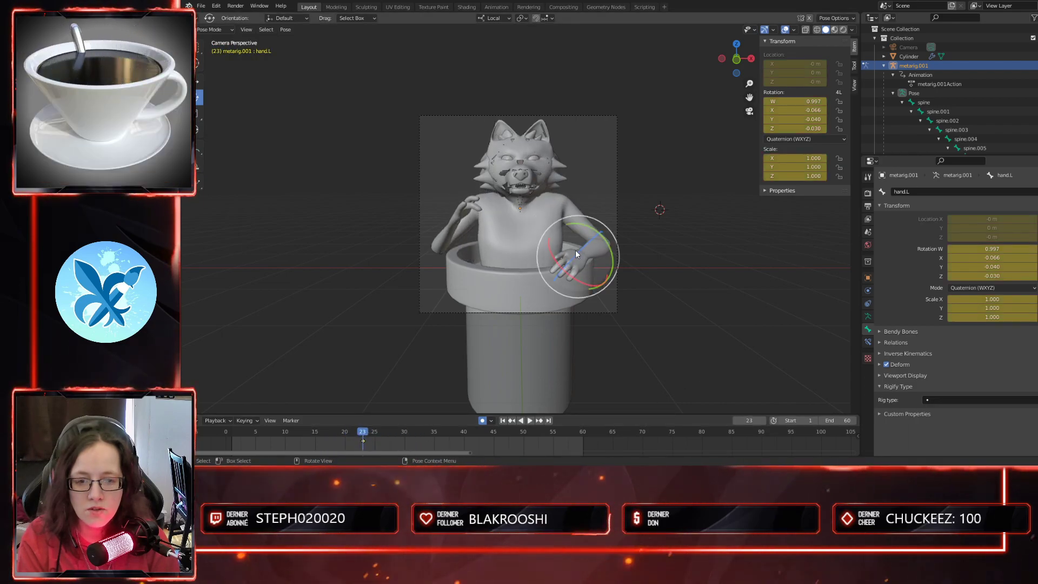
left_click(573, 213)
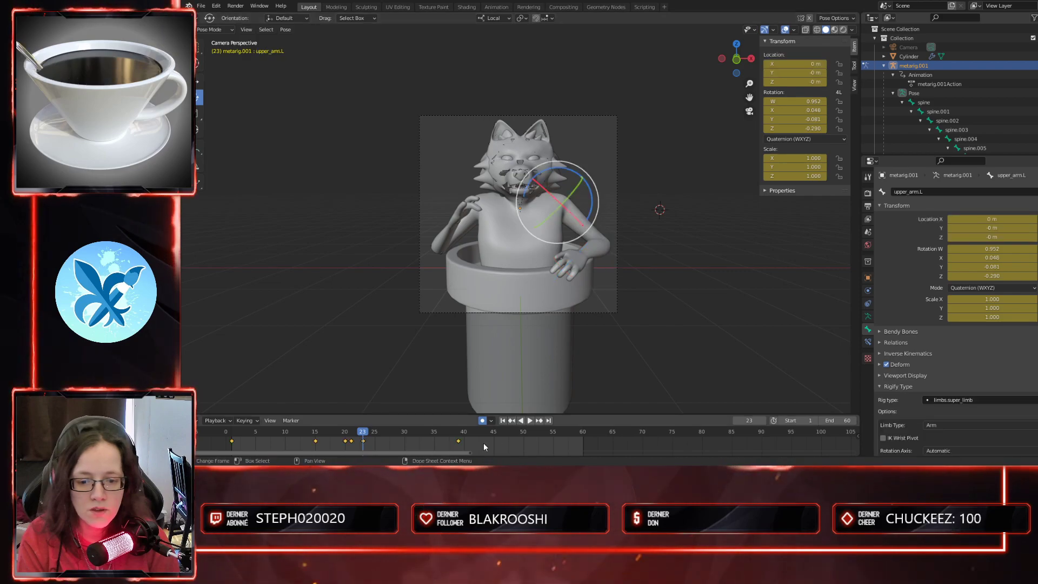
left_click(460, 442)
key("Delete")
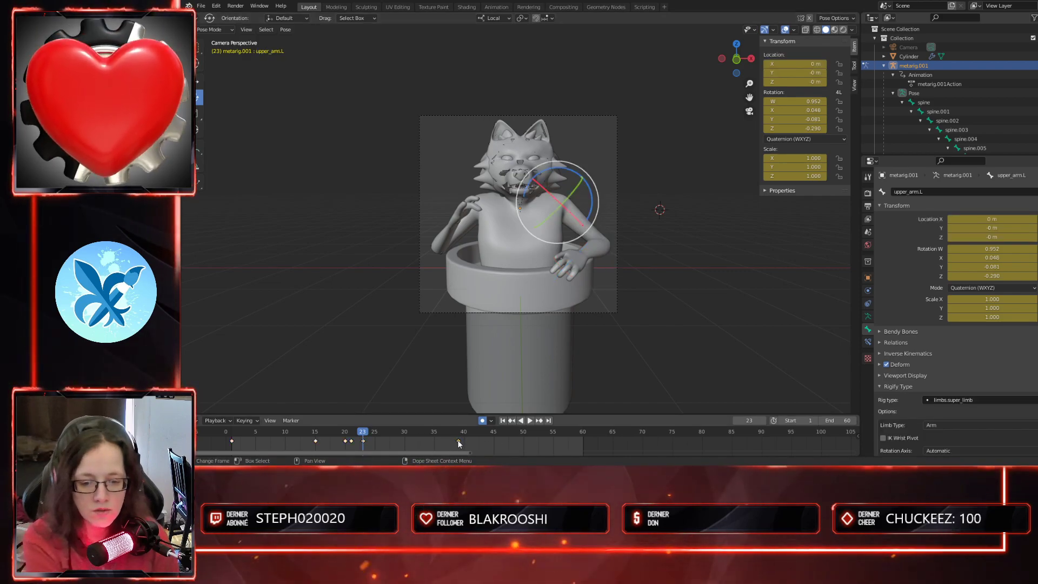
key("space")
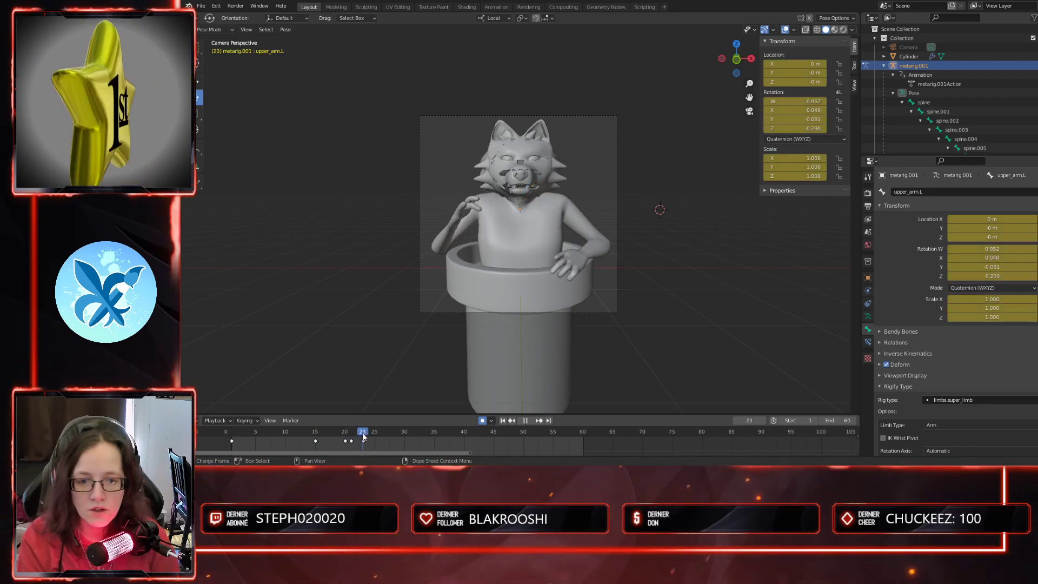
mouse_move(366, 437)
left_mouse_down()
mouse_move(345, 436)
mouse_move(462, 437)
mouse_move(232, 436)
mouse_move(377, 442)
mouse_move(341, 432)
mouse_move(363, 442)
left_mouse_up()
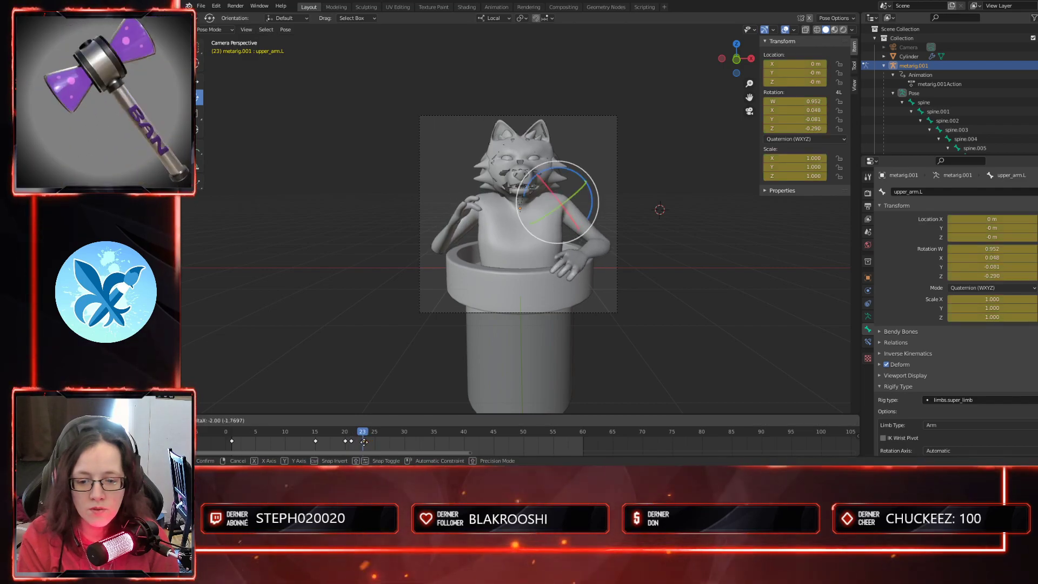
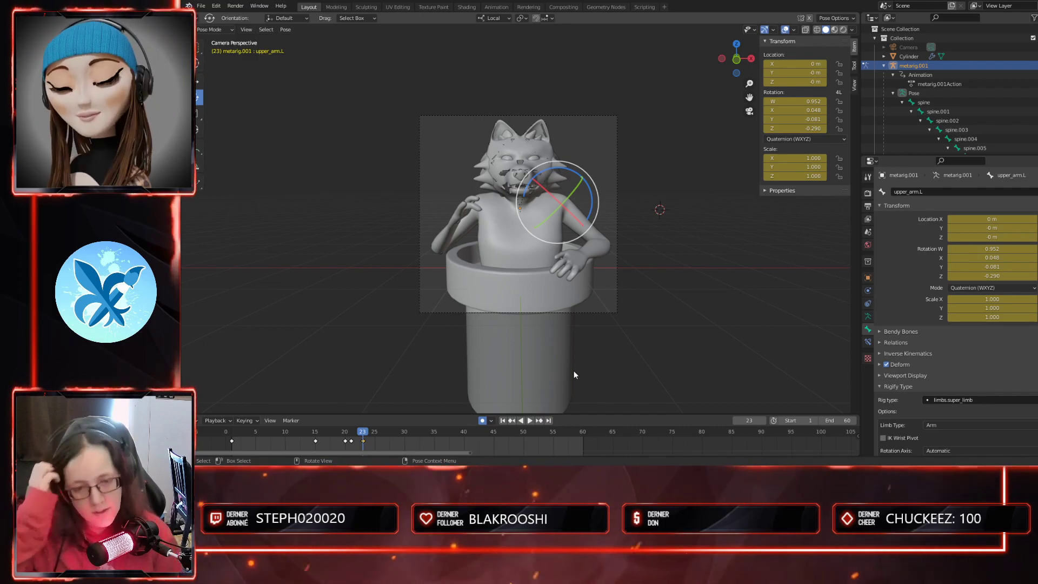
- Preview the wolf and pot in rendered shading with the Spot light enabled, and return to solid shading with the light hidden
left_click(843, 31)
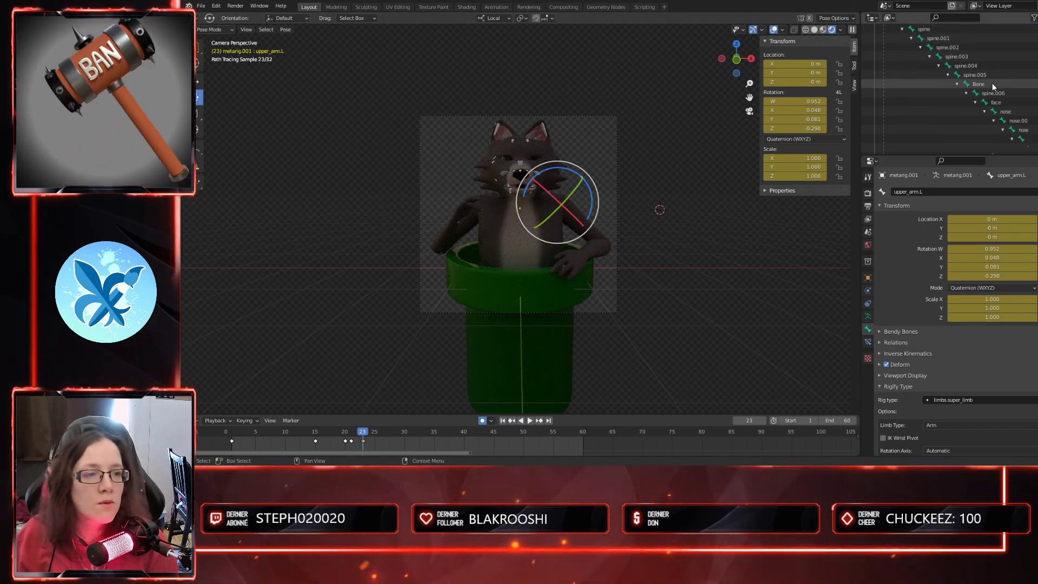
left_click(884, 65)
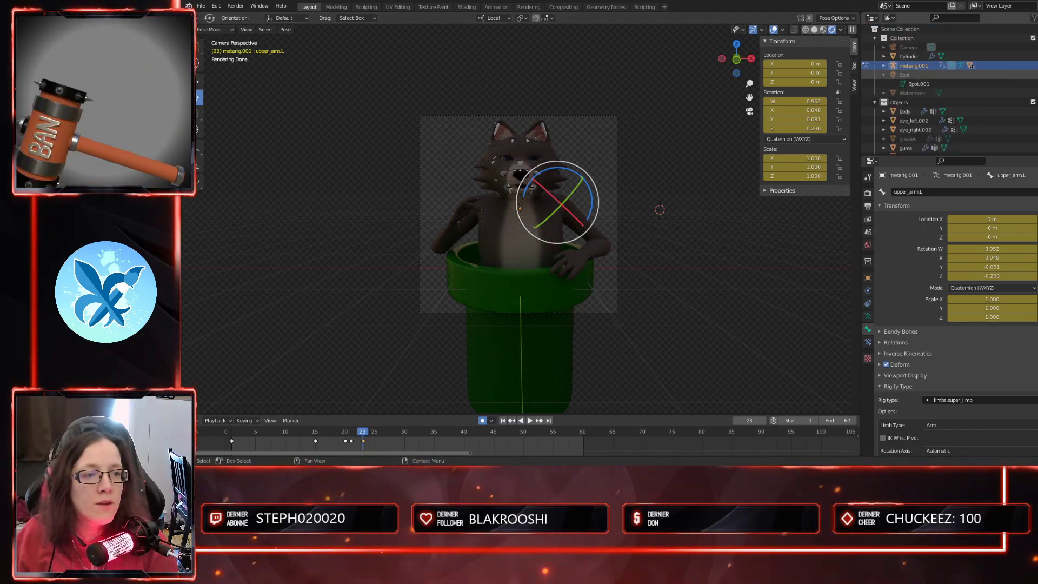
left_click(731, 319)
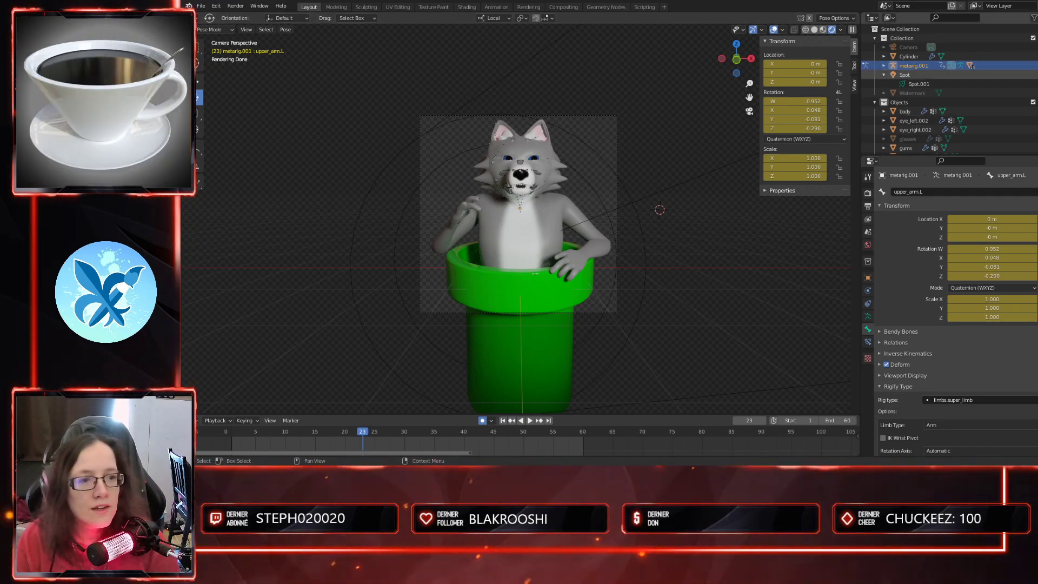
left_click(1037, 74)
left_click(814, 30)
middle_click_drag(632, 271, 639, 277)
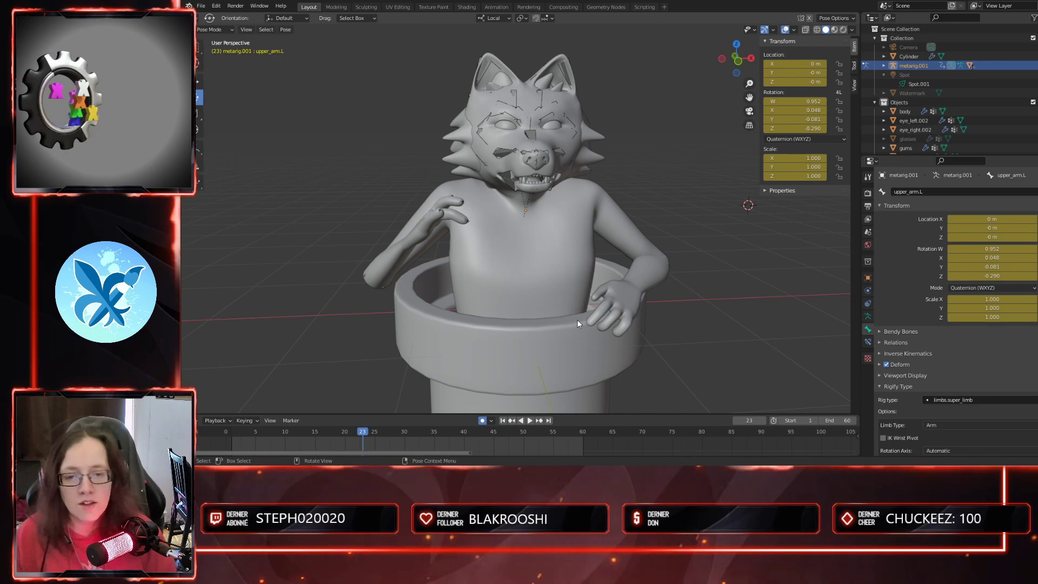
- Play and scrub the pop-out animation from frame 1 in the perspective view to examine the arm motion
left_click_drag(387, 436, 235, 437)
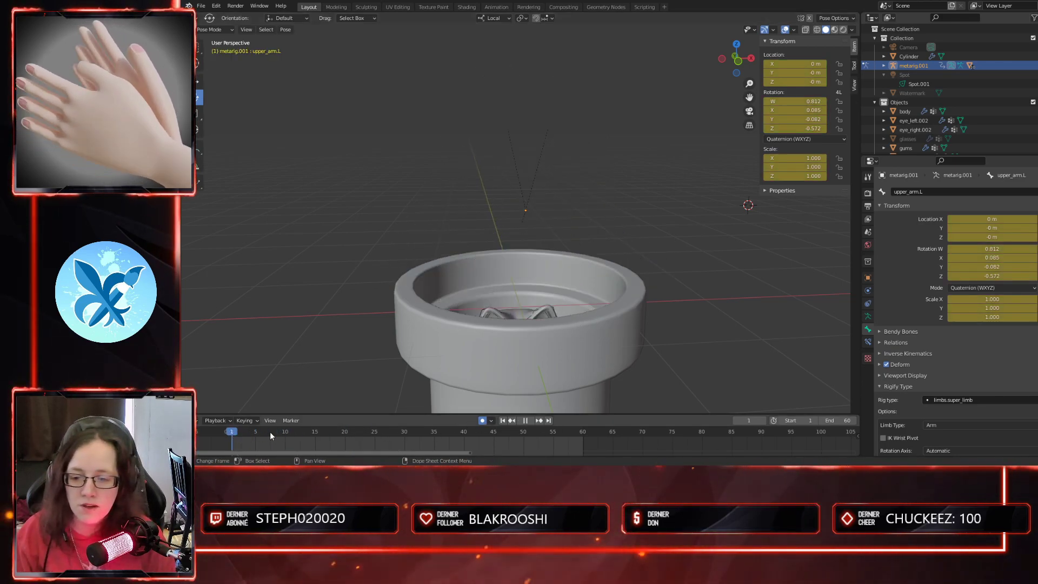
key("space")
key("KP_0")
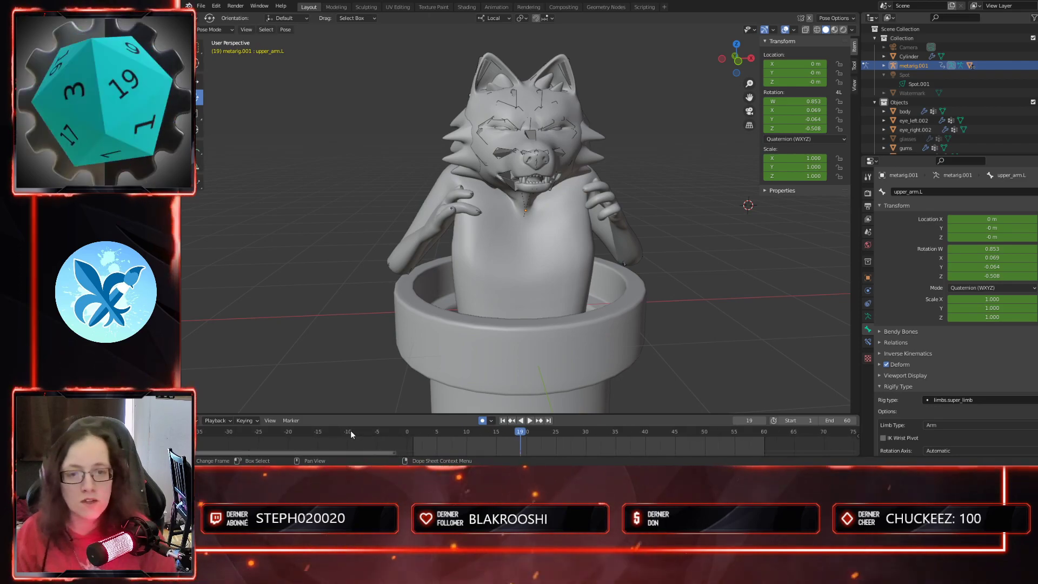
left_click_drag(385, 455, 431, 455)
middle_click_drag(580, 232, 647, 288)
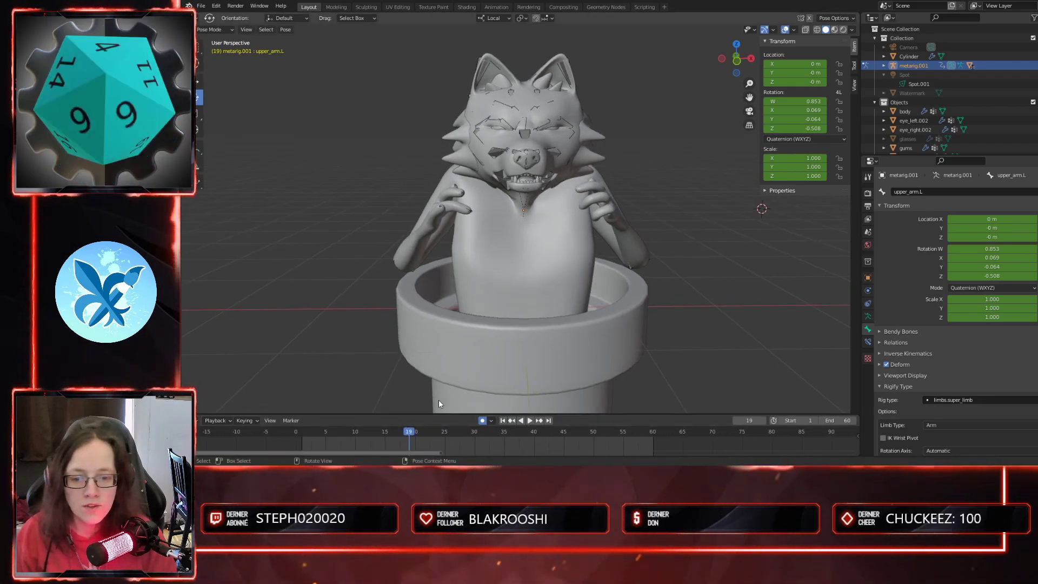
left_click(301, 437)
key("space")
mouse_move(303, 437)
left_mouse_down()
mouse_move(653, 435)
mouse_move(301, 436)
left_mouse_up()
key("space")
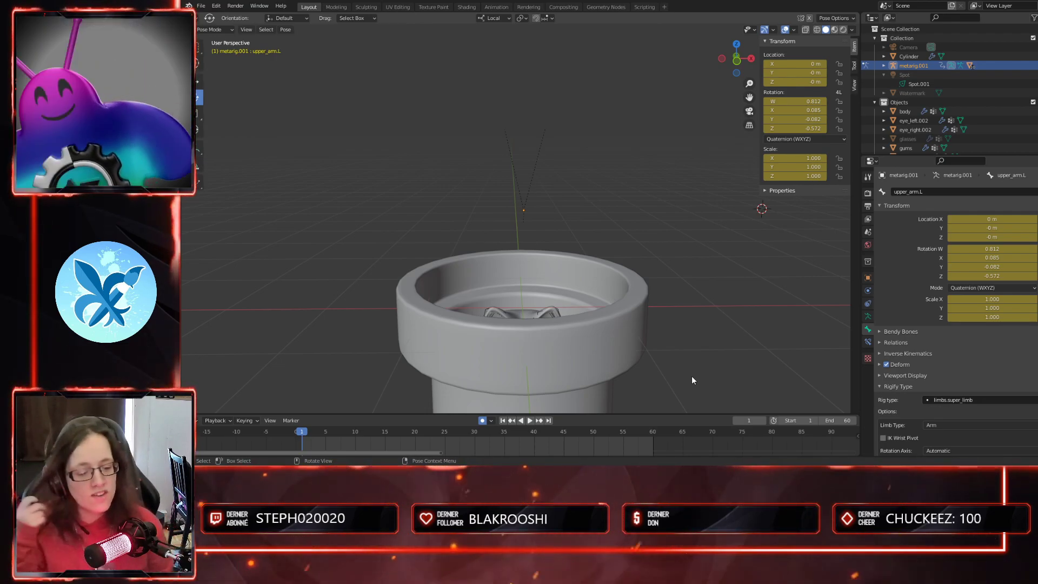
- Replay and scrub the animation through the camera view to examine how the arms move against the pot
key("KP_0")
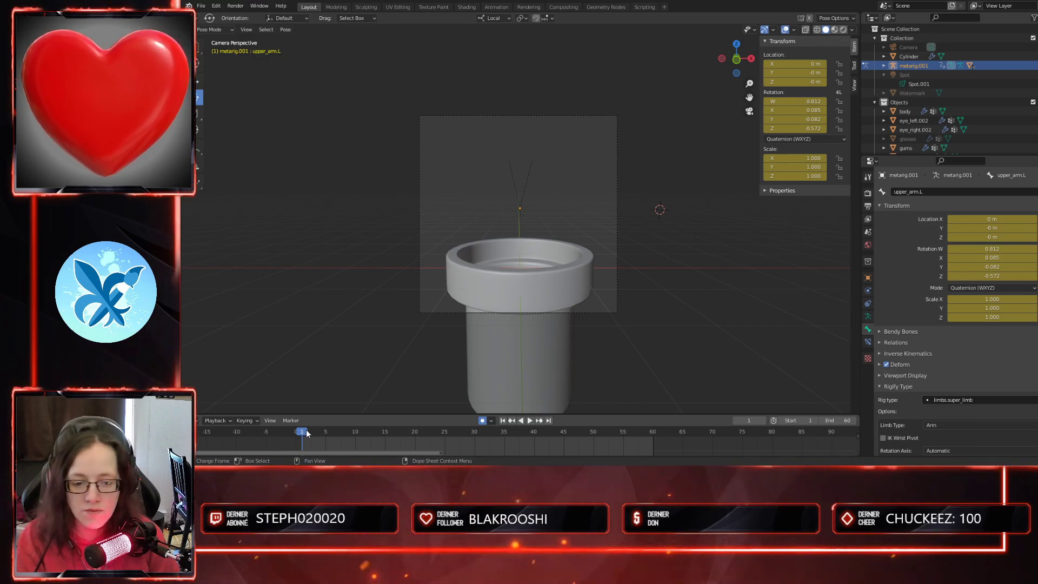
key("space")
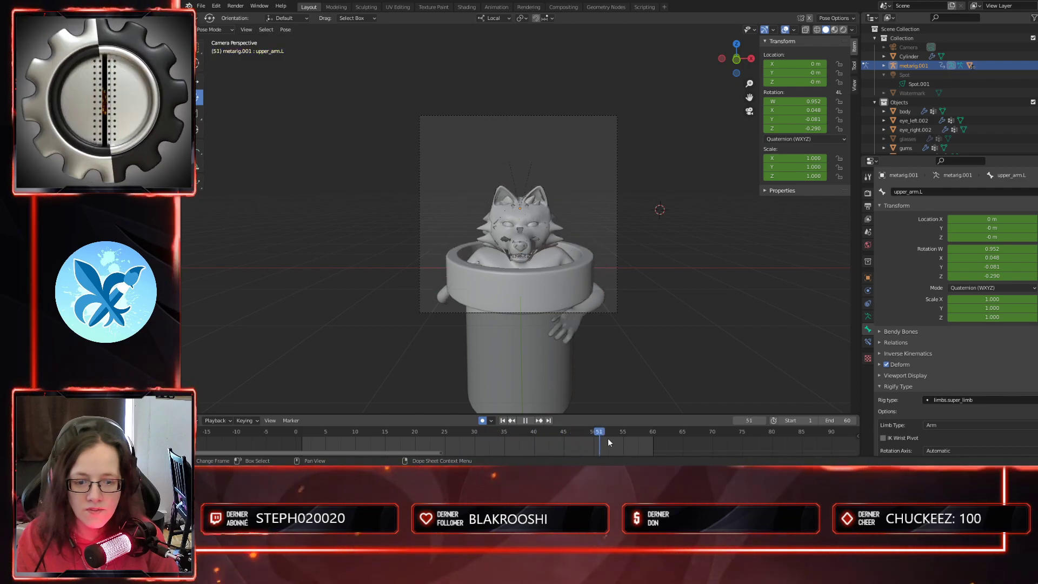
key("Escape")
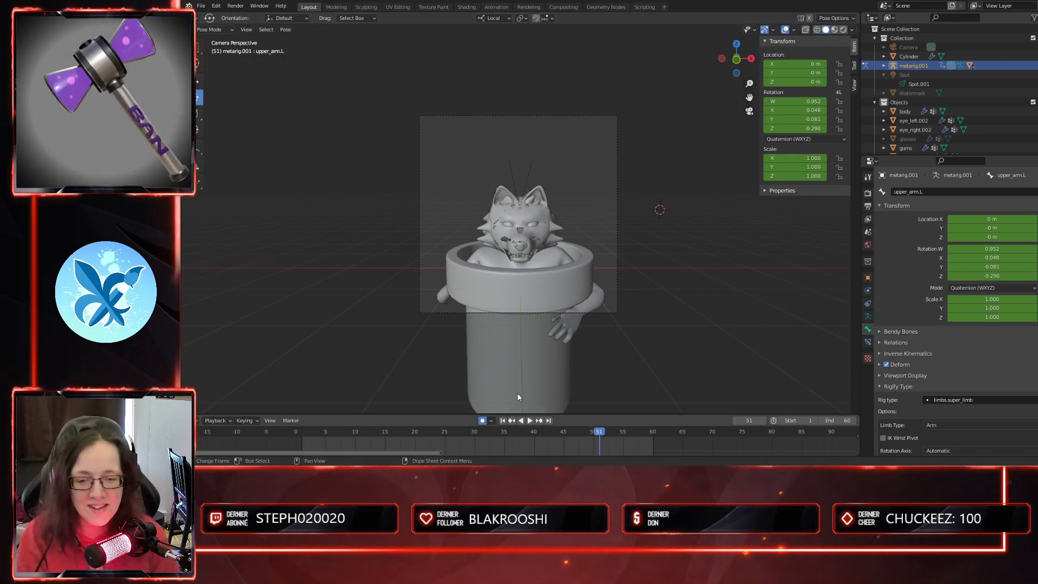
key("space")
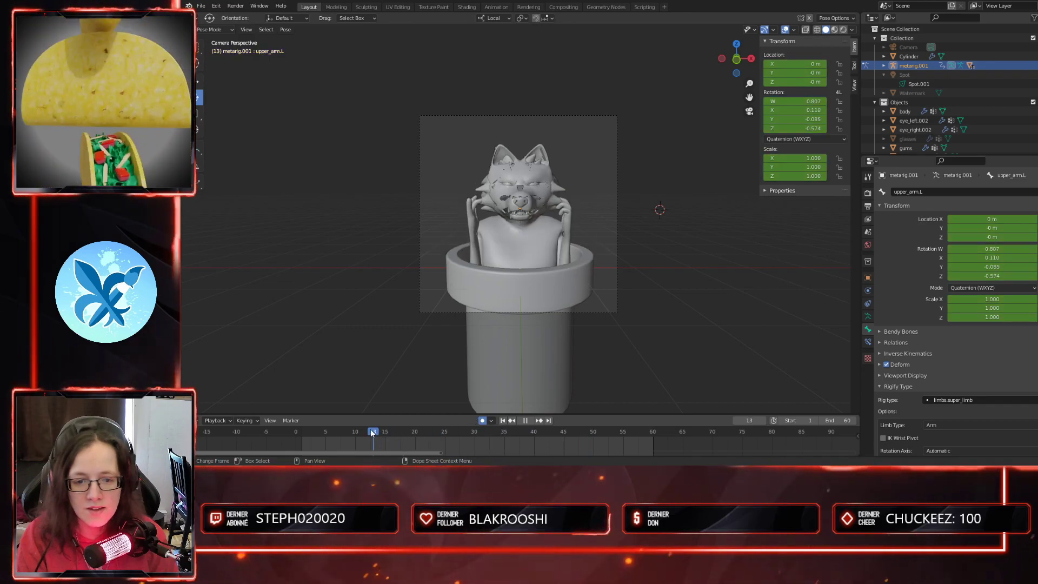
left_click_drag(442, 433, 304, 432)
key("space")
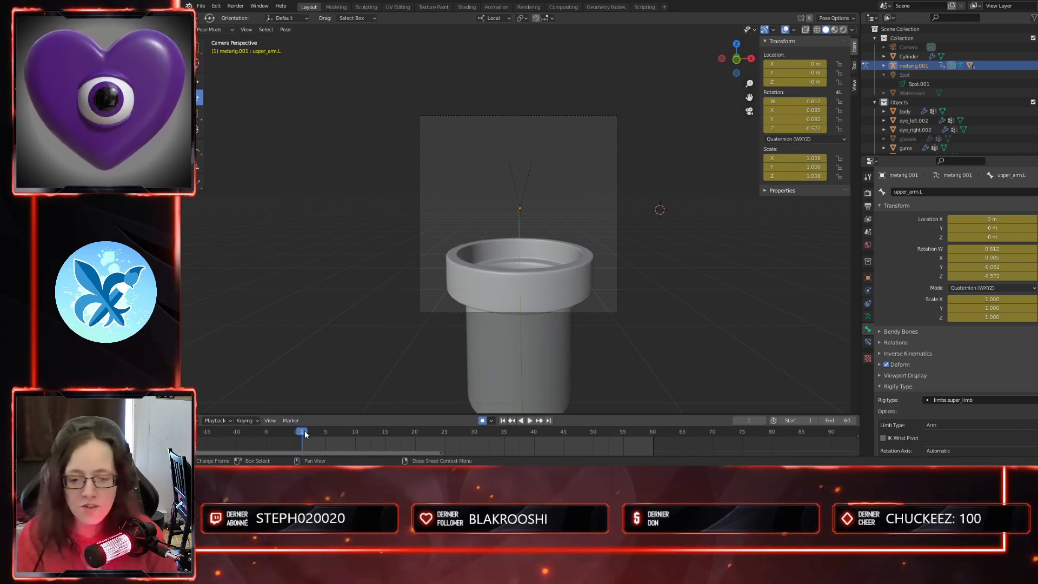
key("space")
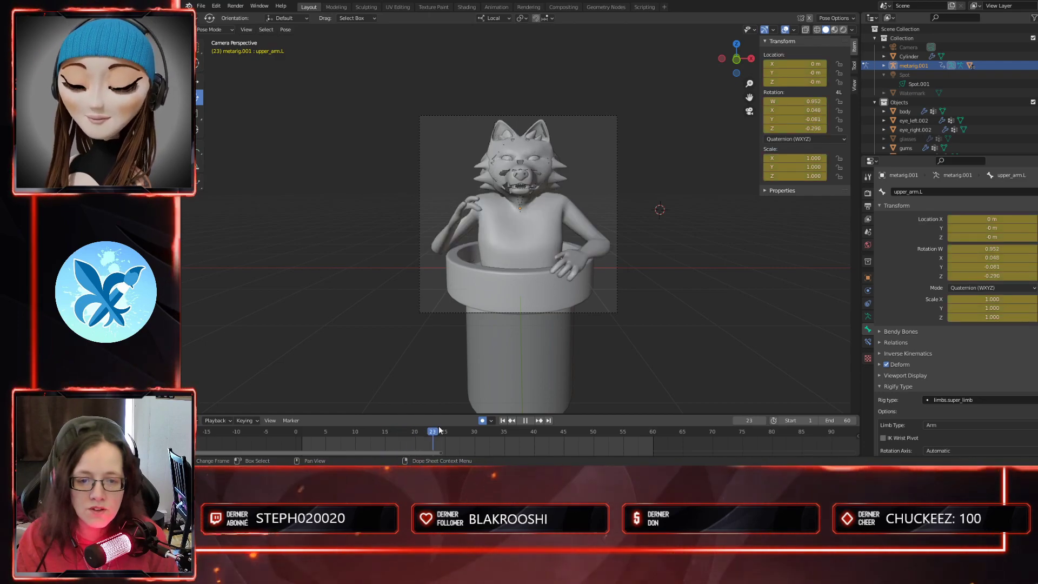
mouse_move(449, 429)
left_mouse_down()
mouse_move(413, 424)
mouse_move(443, 427)
left_mouse_up()
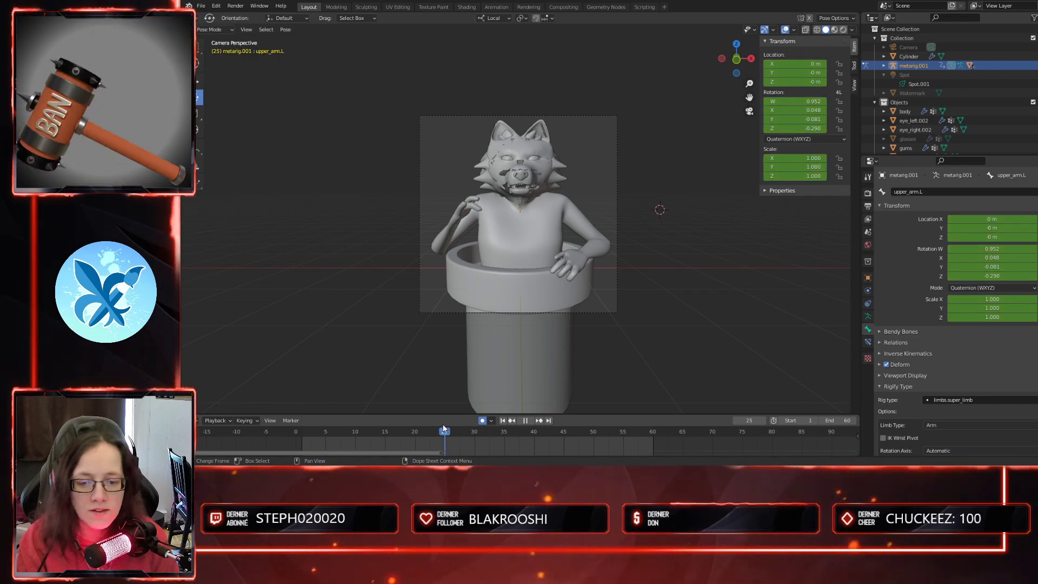
- At frame 23, rotate the left hand bone about -6° around its local Z axis
left_click(605, 242)
mouse_move(445, 433)
left_mouse_down()
mouse_move(426, 435)
mouse_move(455, 439)
mouse_move(435, 437)
left_mouse_up()
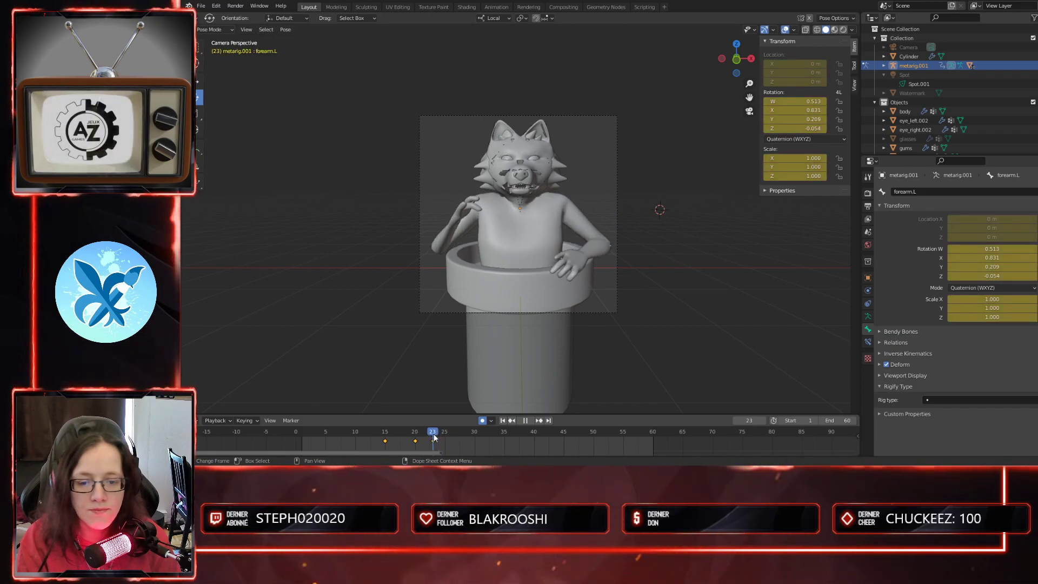
left_click(576, 258)
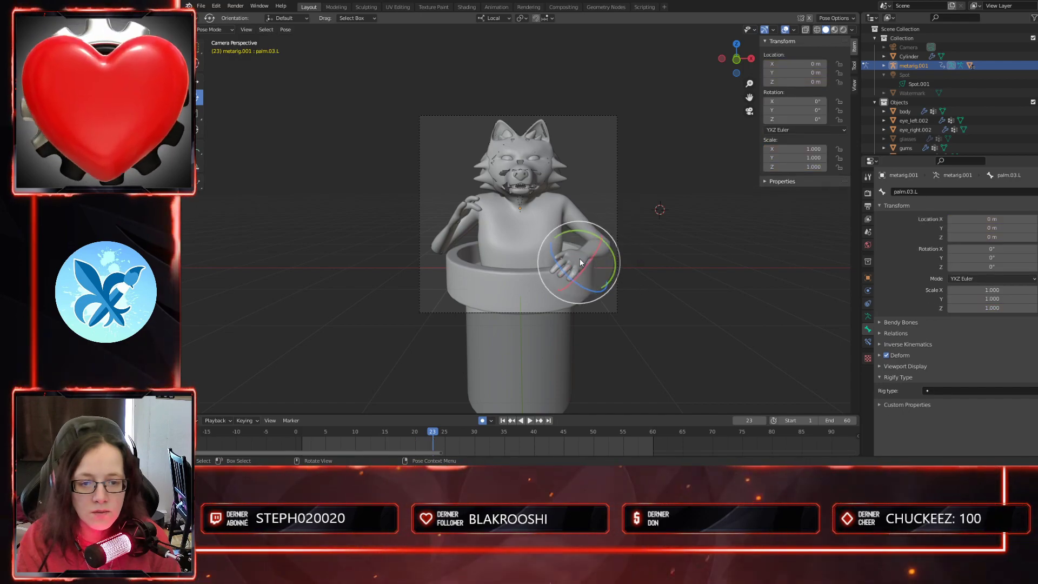
left_click(806, 30)
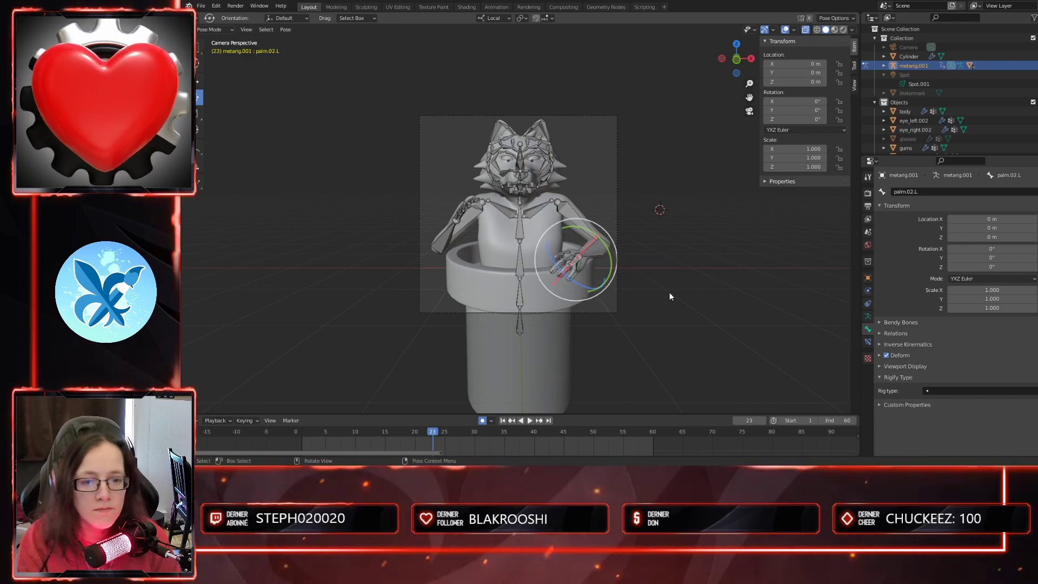
left_click(576, 256)
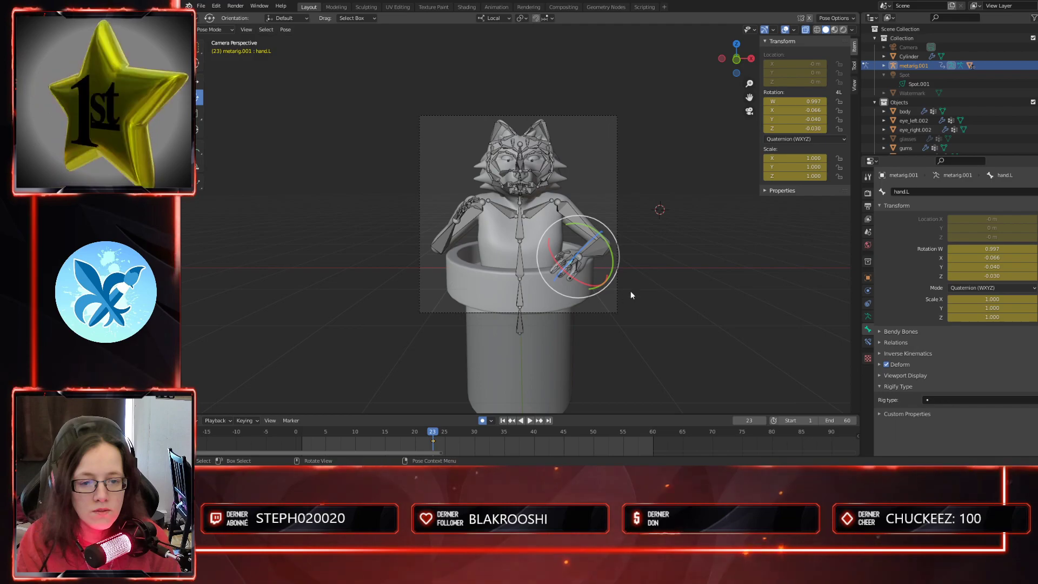
key("space")
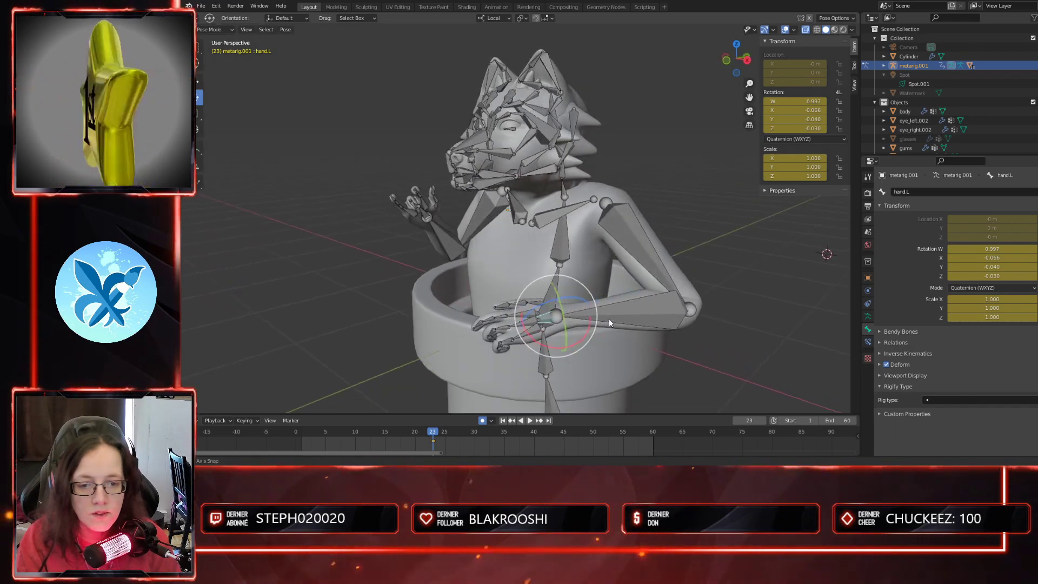
key("Escape")
middle_click_drag(650, 314, 634, 341)
key("KP_0")
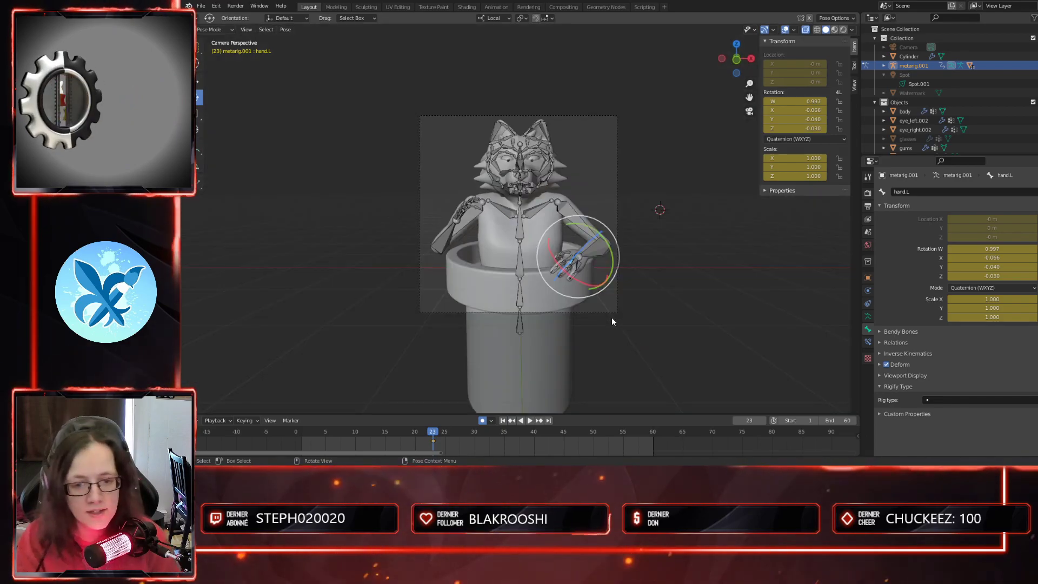
left_click(806, 31)
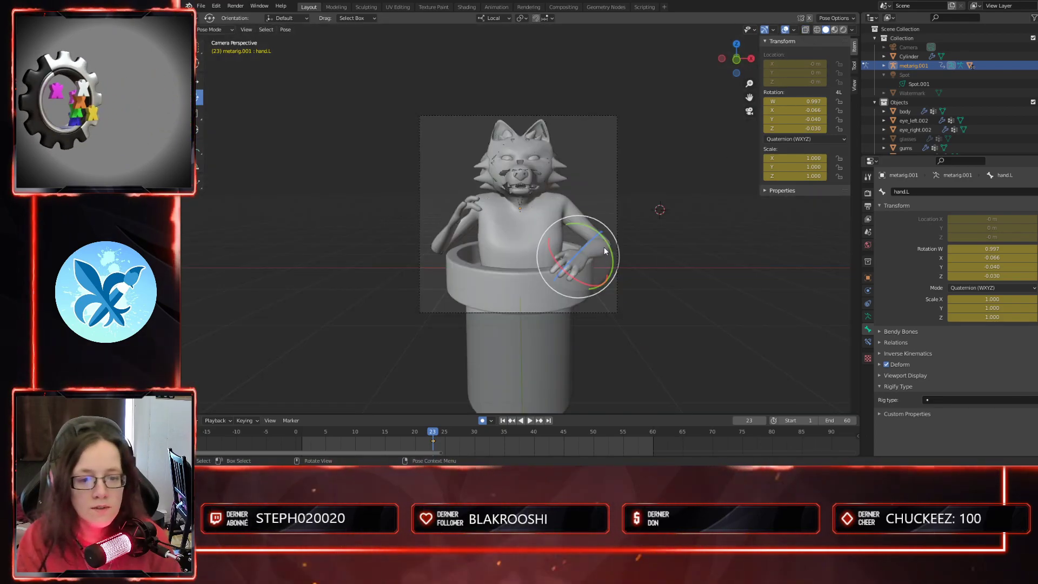
left_click_drag(585, 238, 591, 237)
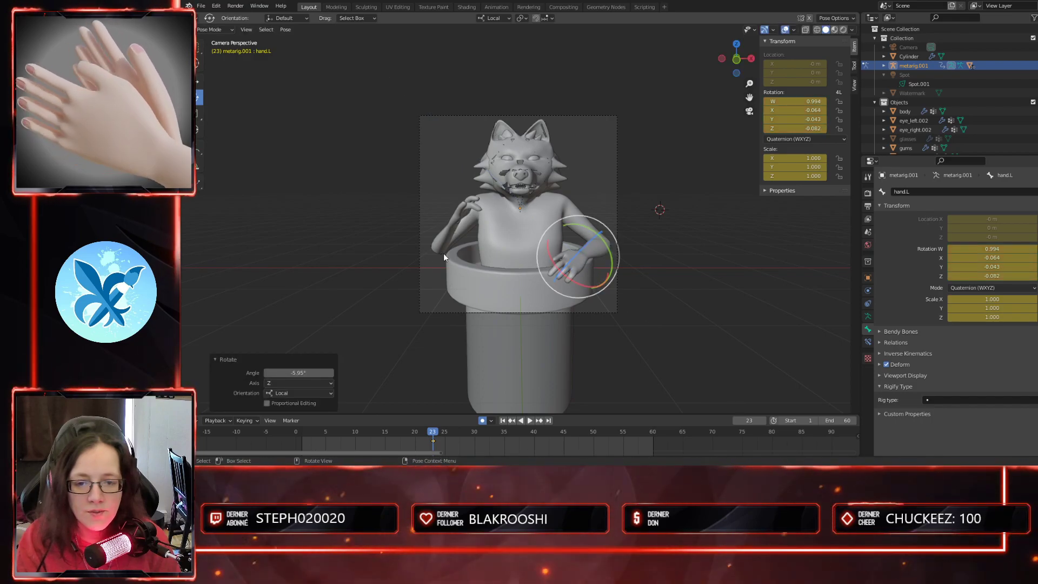
- At frame 28, rotate the right upper arm about 7° around local Y and the right forearm -18° around local Z
left_click(469, 222)
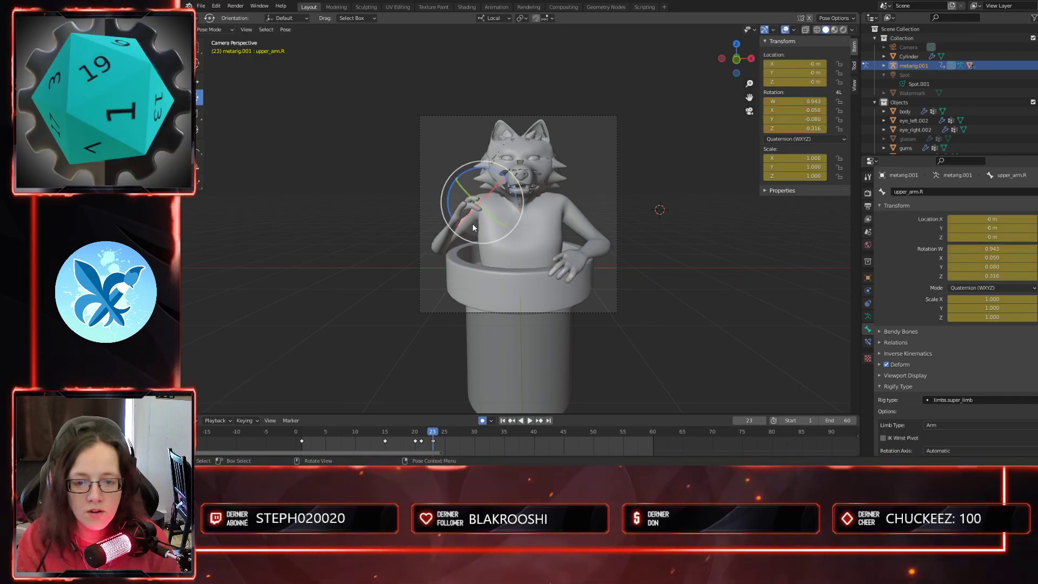
key("space")
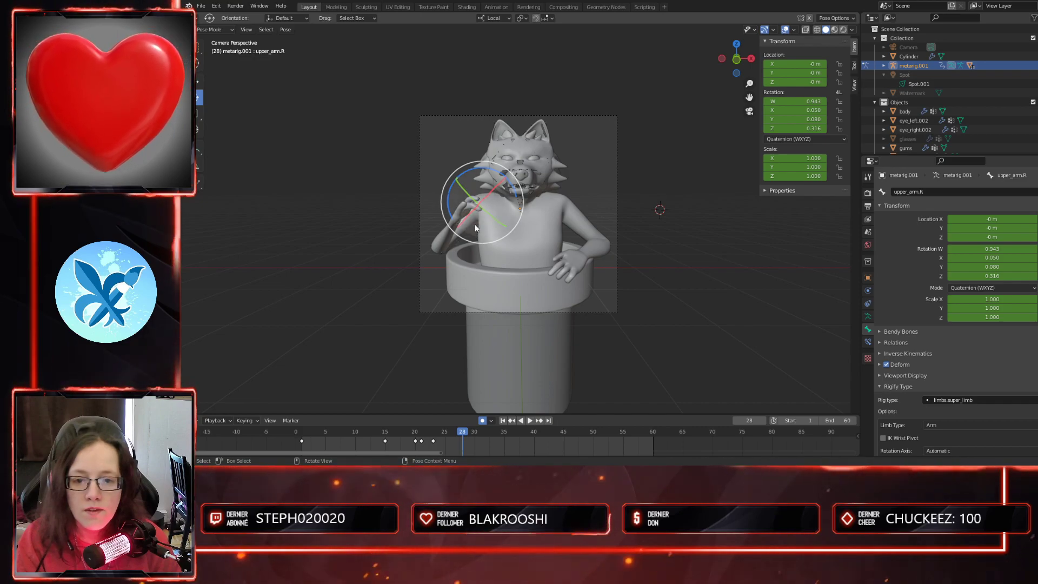
left_click_drag(477, 200, 460, 229)
key("ctrl+z")
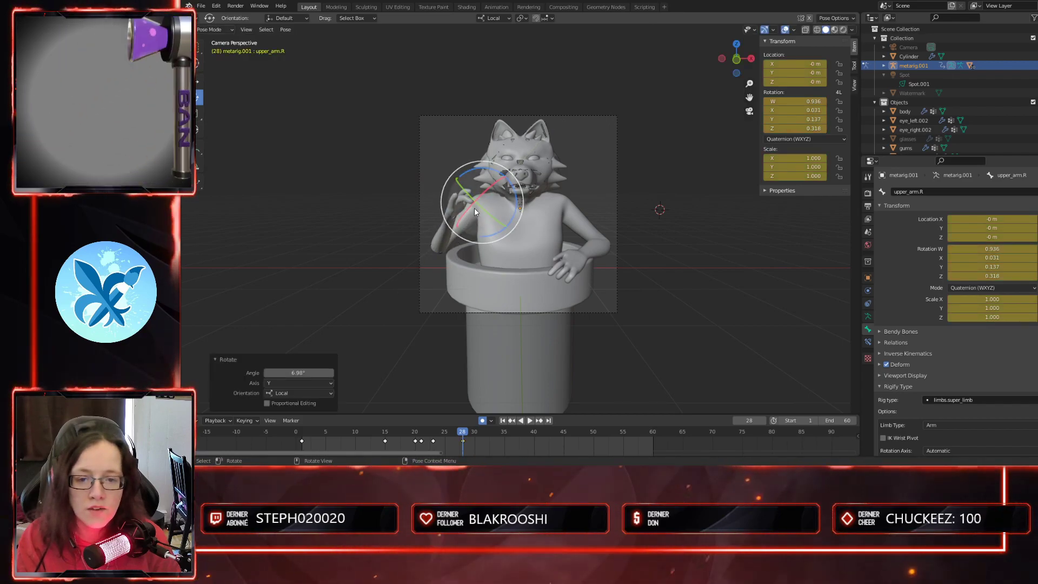
left_click(442, 234)
left_click_drag(447, 232, 443, 234)
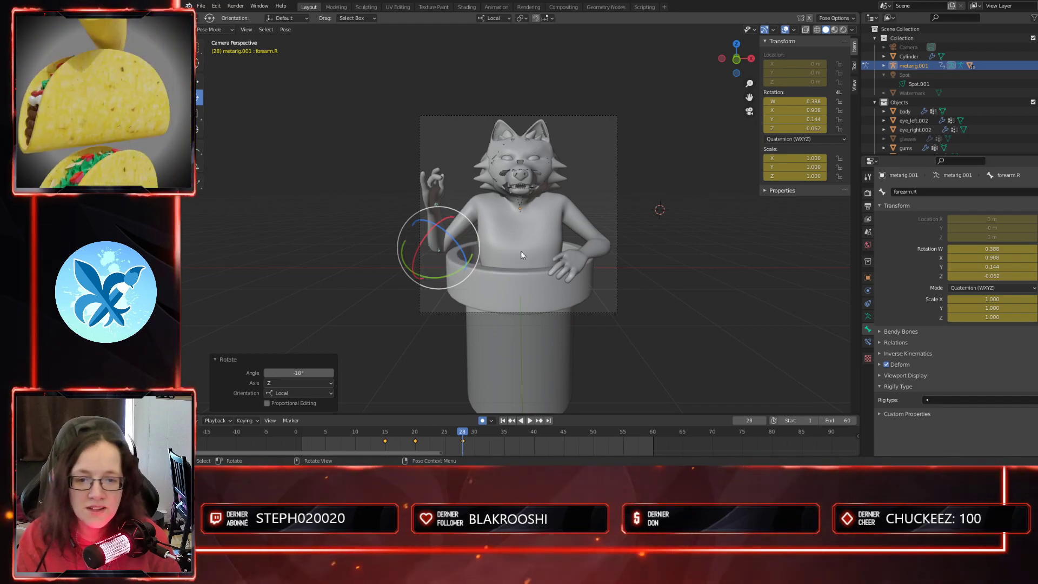
- Lock the camera to the view, move it to a three-quarter angle on the wolf and pot, and unlock it
middle_click_drag(631, 291, 601, 292)
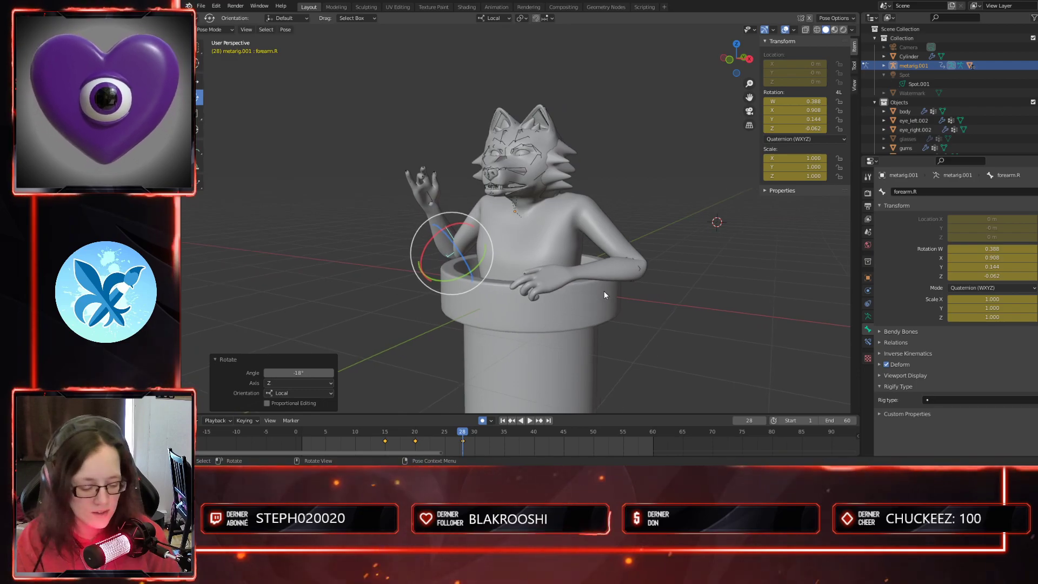
key("KP_0")
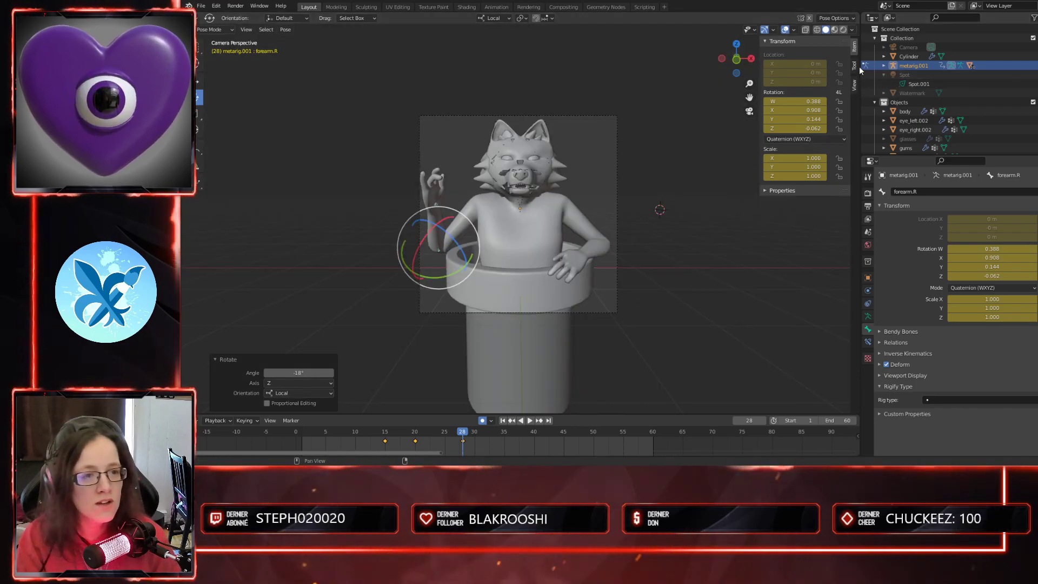
left_click(854, 85)
left_click(803, 155)
middle_click_drag(651, 291, 625, 298)
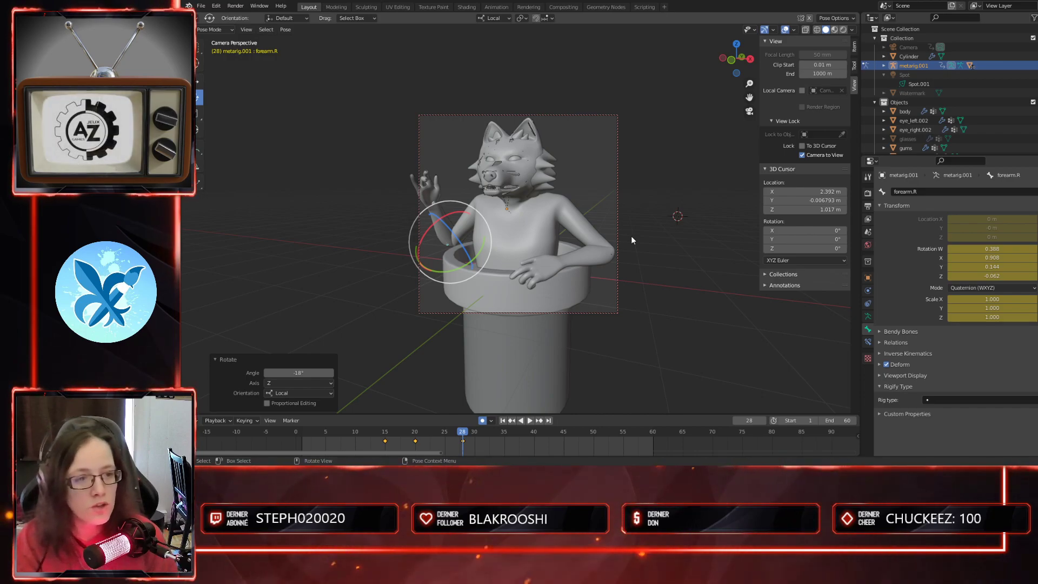
middle_click_drag(518, 233, 527, 237, "shift")
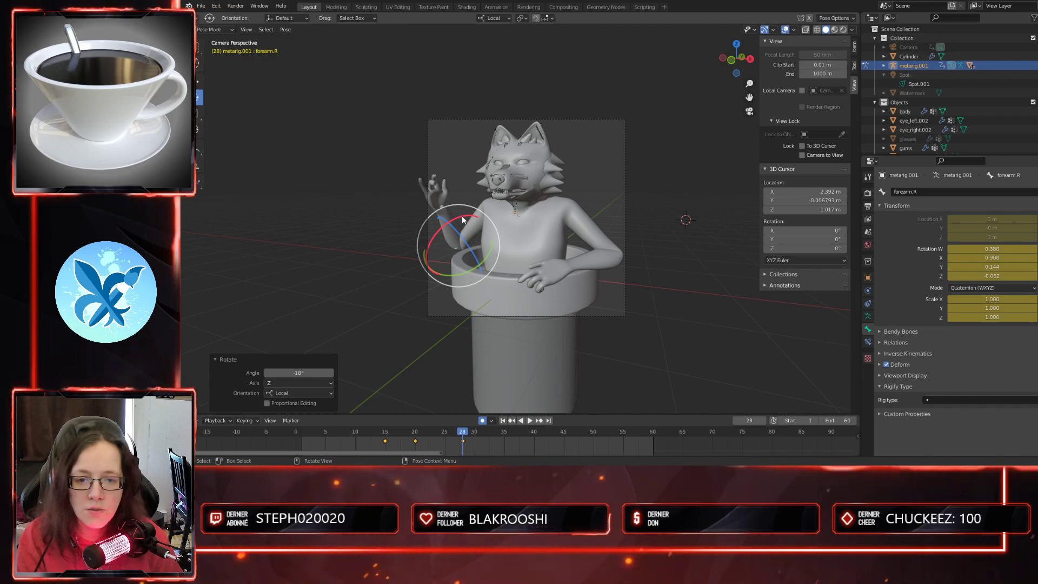
- Bend the right forearm further and rotate the right upper arm at frame 28 so the elbow comes to the pot's rim
left_click_drag(462, 219, 501, 271)
middle_click_drag(501, 271, 493, 213)
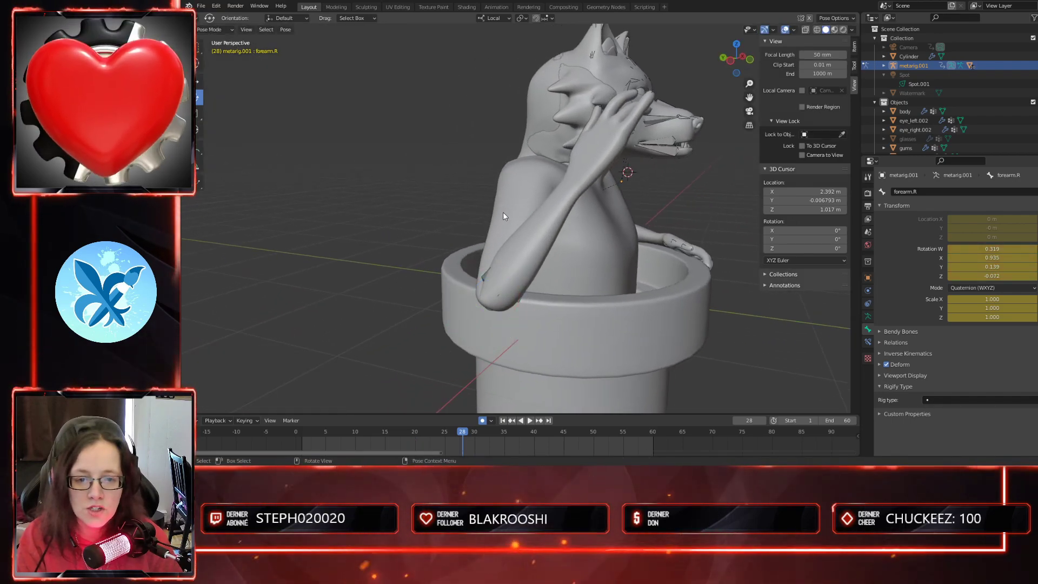
left_click(524, 214)
left_click_drag(542, 199, 578, 229)
middle_click_drag(578, 229, 524, 238)
middle_click_drag(480, 174, 501, 204)
left_click_drag(496, 203, 498, 215)
left_click_drag(474, 174, 476, 224)
middle_click_drag(610, 291, 591, 278)
left_click_drag(445, 193, 445, 194)
middle_click_drag(535, 254, 500, 259)
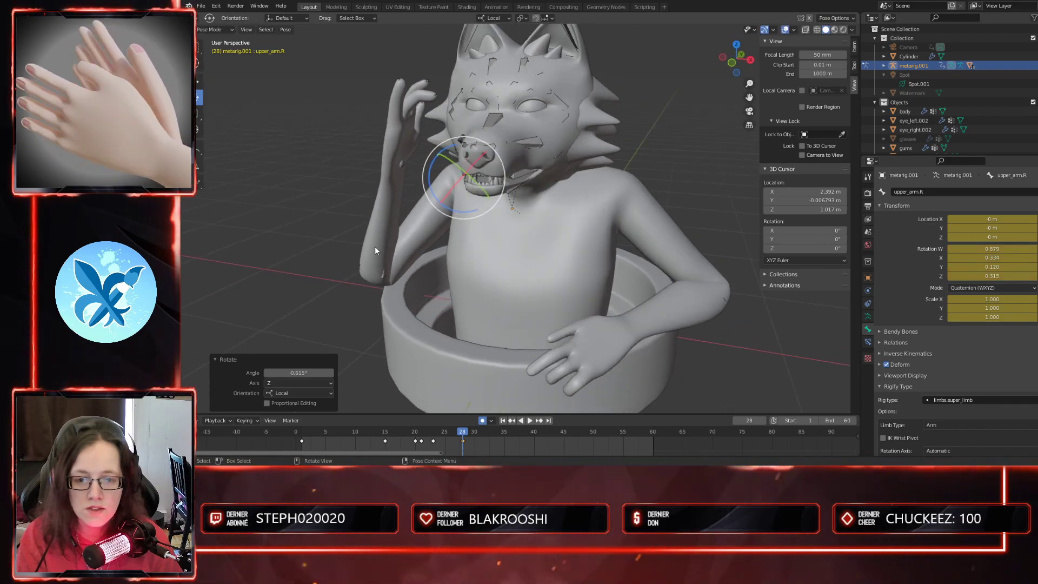
- Rotate the right forearm at frame 28 to move the raised hand away from the wolf's face
left_click(393, 255)
key("KP_0")
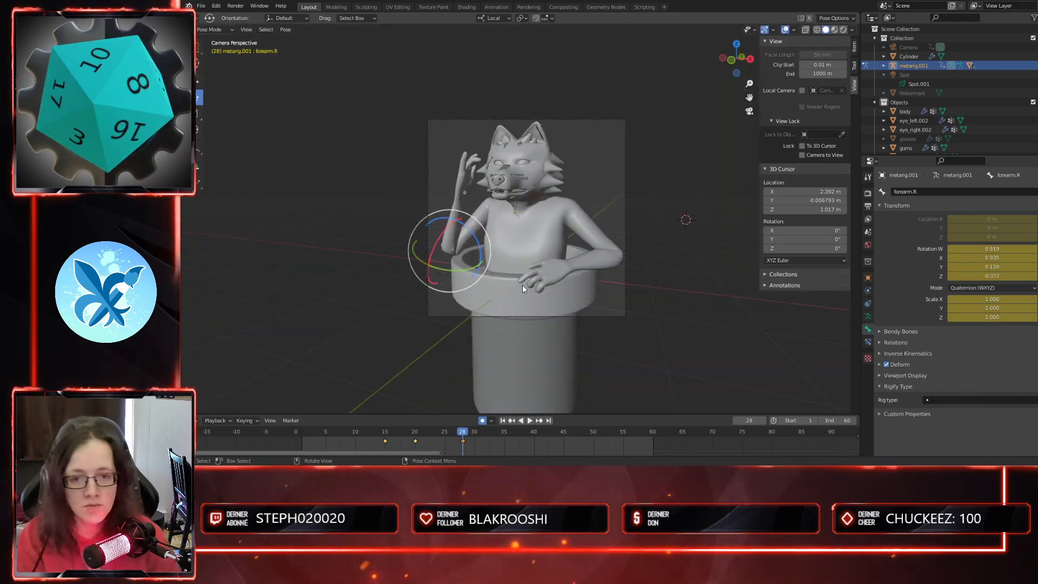
left_click_drag(470, 233, 464, 227)
- Keyframe the right hand bone's rotation at frame 28 and twist it -49.8° around its local Y axis
left_click(455, 184)
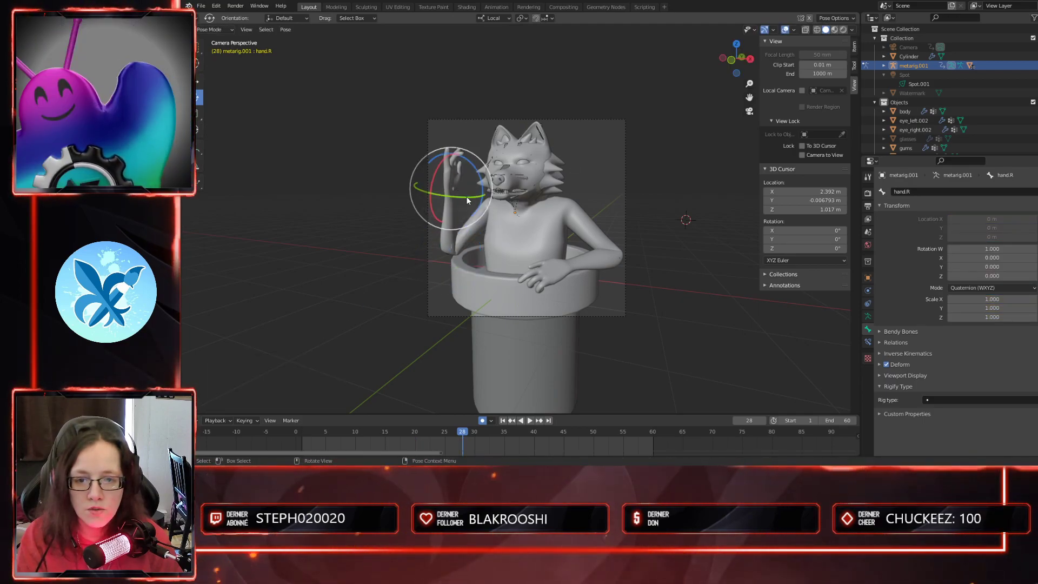
middle_click_drag(489, 252, 552, 260)
left_click(804, 31)
middle_click_drag(458, 258, 436, 256)
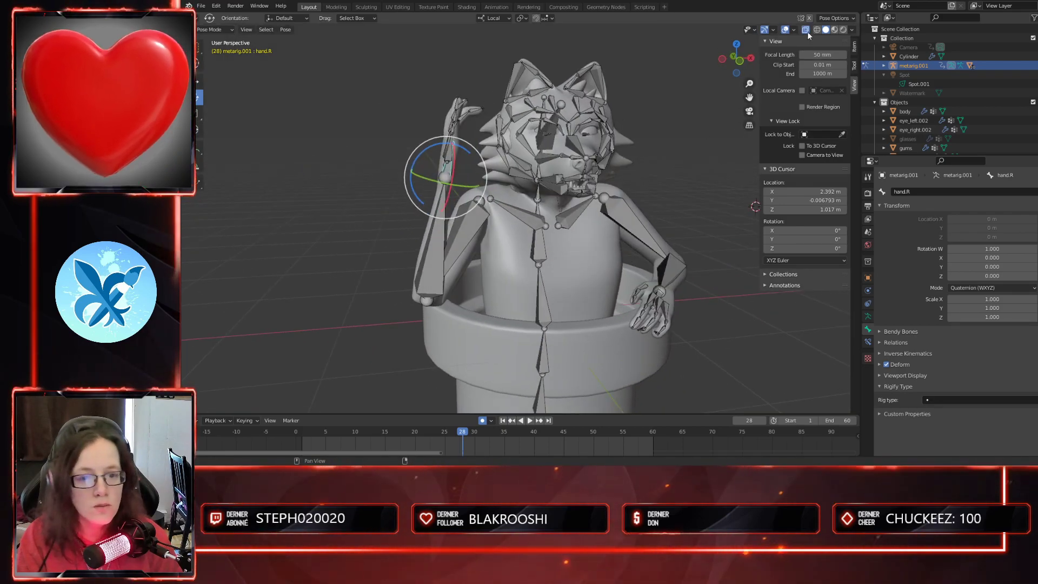
left_click(806, 31)
middle_click_drag(618, 296, 651, 256)
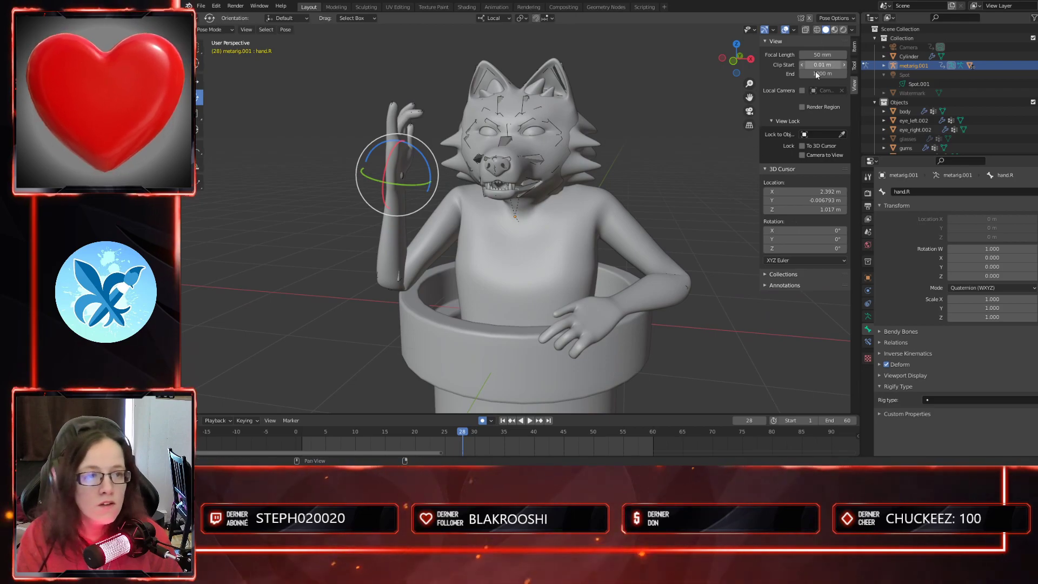
left_click(854, 47)
middle_click_drag(509, 283, 475, 279)
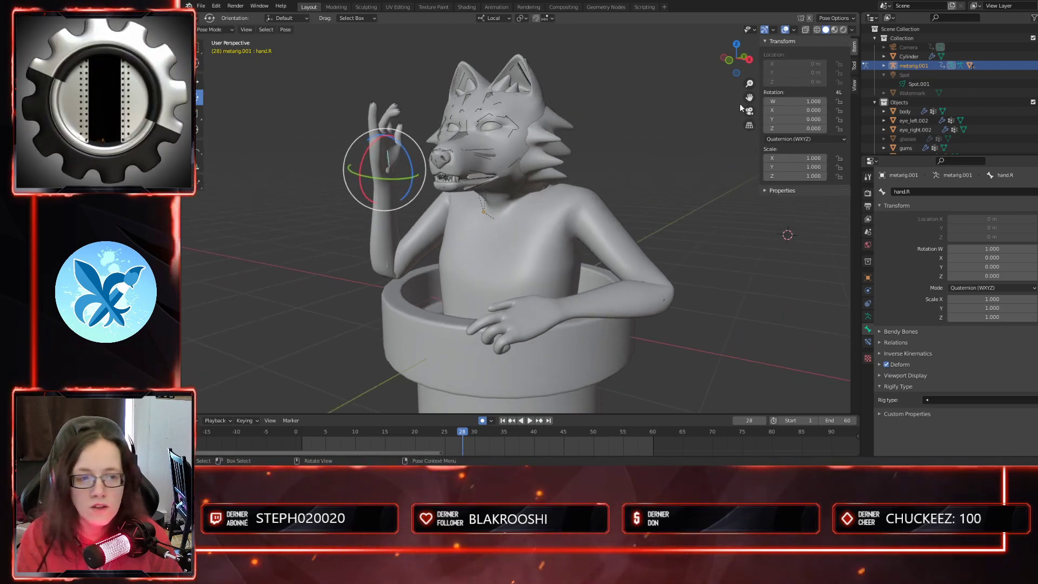
right_click(801, 110)
left_click(800, 111)
middle_click_drag(546, 282, 530, 288)
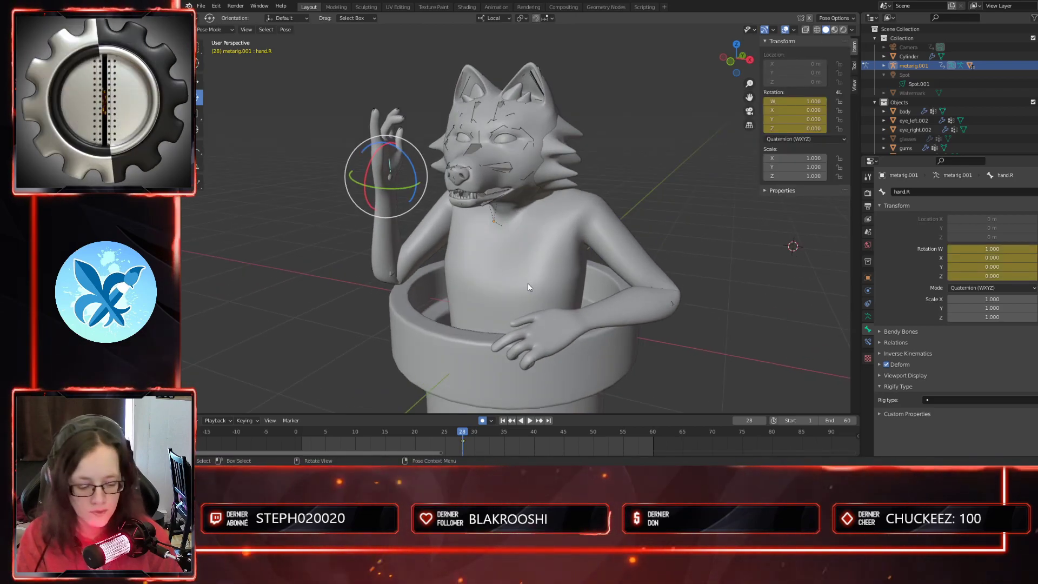
key("KP_0")
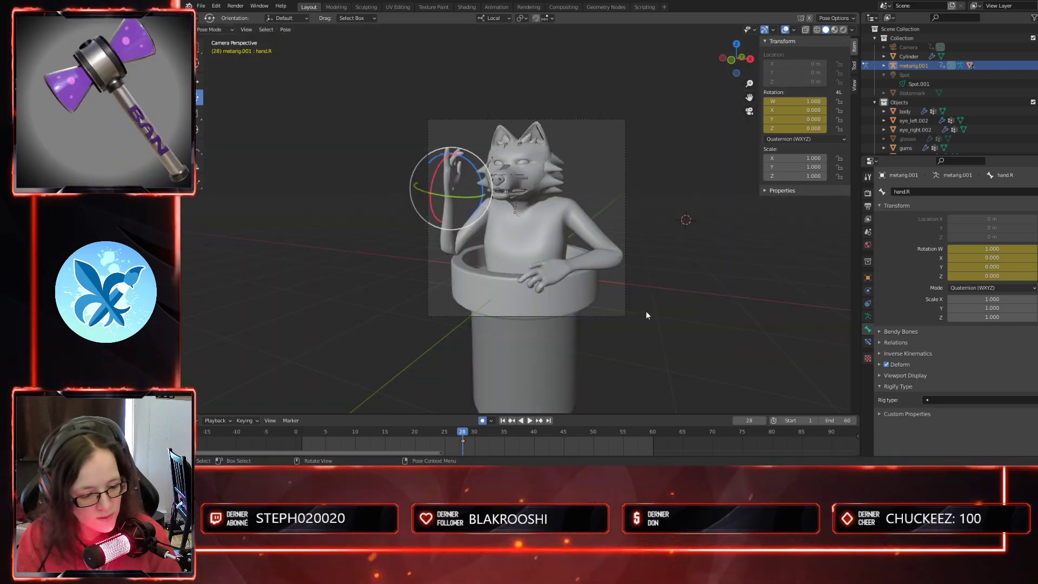
left_click_drag(475, 199, 457, 201)
- Reset the rotation of the right middle finger bone f_middle.02.R to W 1, X 0, Y 0, Z 0 at frame 28
middle_click_drag(460, 202, 517, 215)
scroll(501, 161, "up", 2)
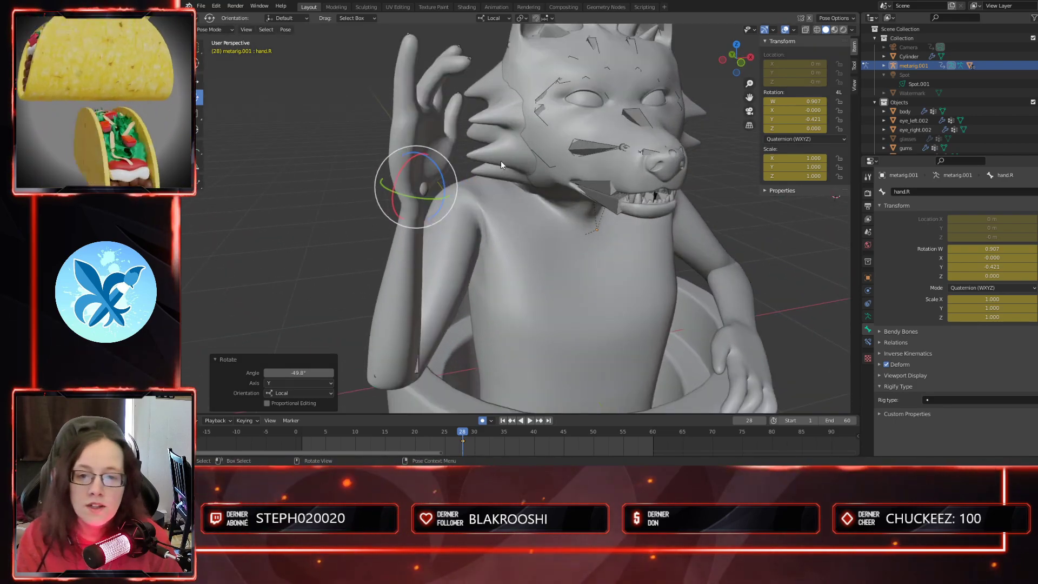
left_click(431, 88)
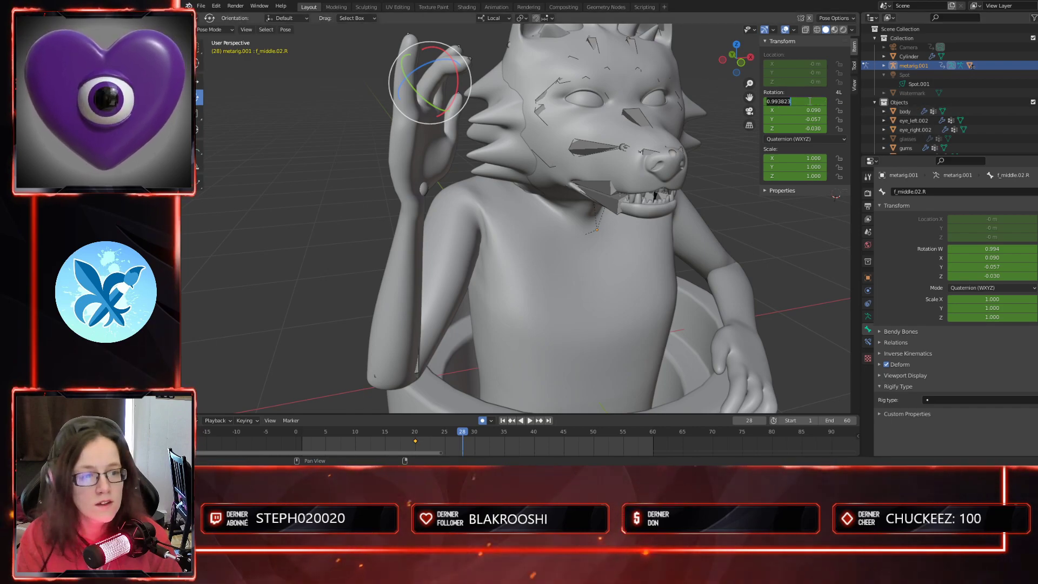
key("Tab")
type("0")
key("Tab")
type("0")
key("Tab")
type("0")
key("Return")
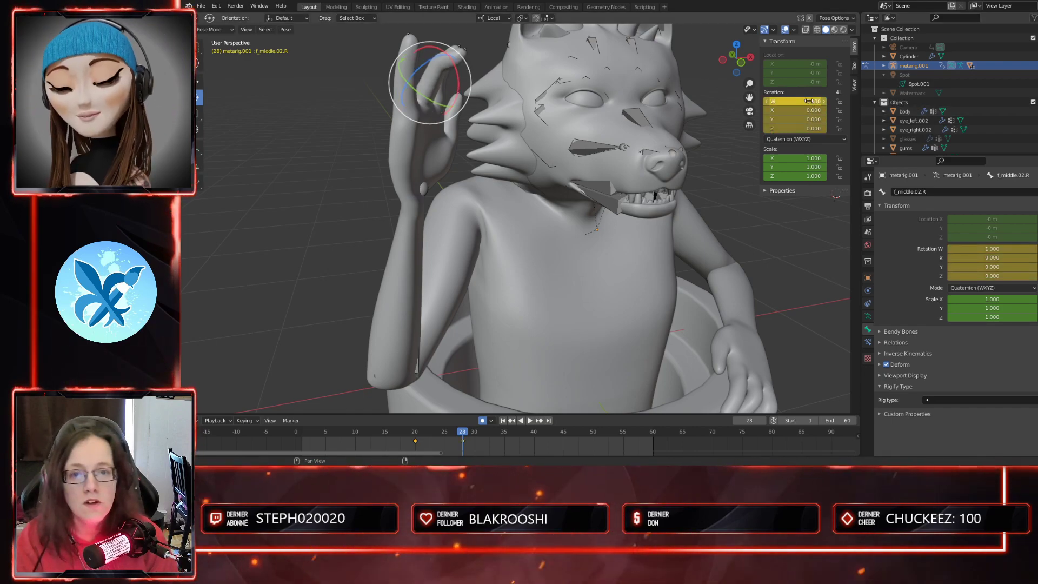
- Straighten the right middle fingertip bone f_middle.03.R by setting its rotation to W 1, X 0, Y 0, Z 0
left_click(456, 63)
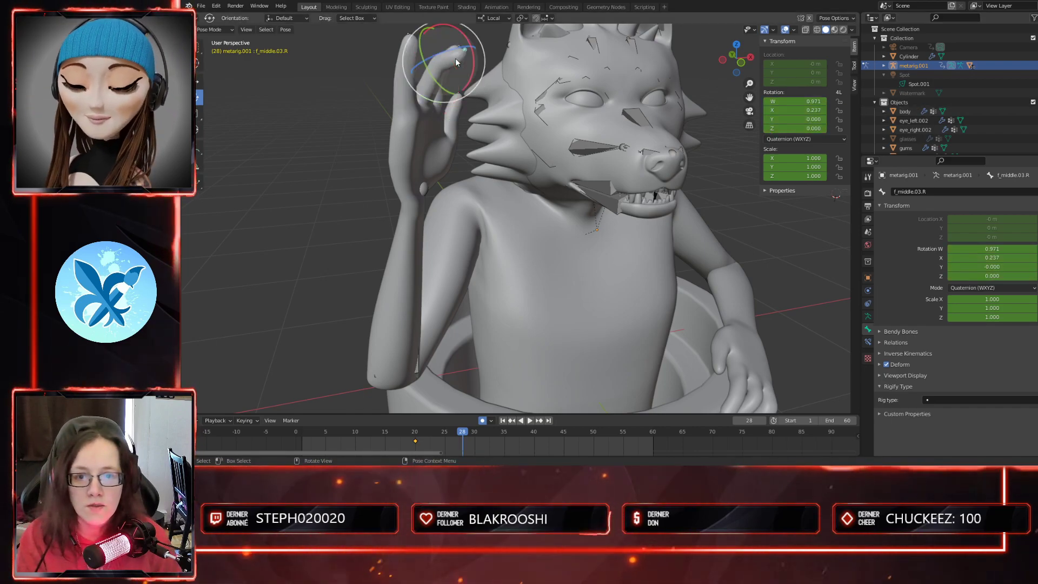
left_click(805, 98)
type("1")
key("Tab")
type("0")
type("0")
key("Return")
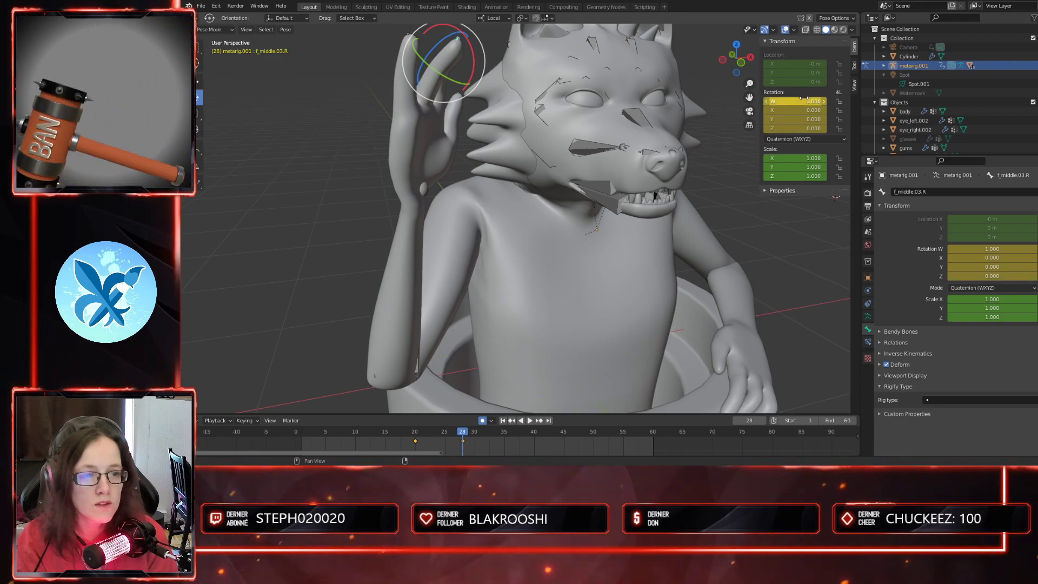
- Set the rotation of the right middle finger's base bone f_middle.01.R to W 1, X 0, Y 0, Z 0
middle_click_drag(621, 174, 640, 252)
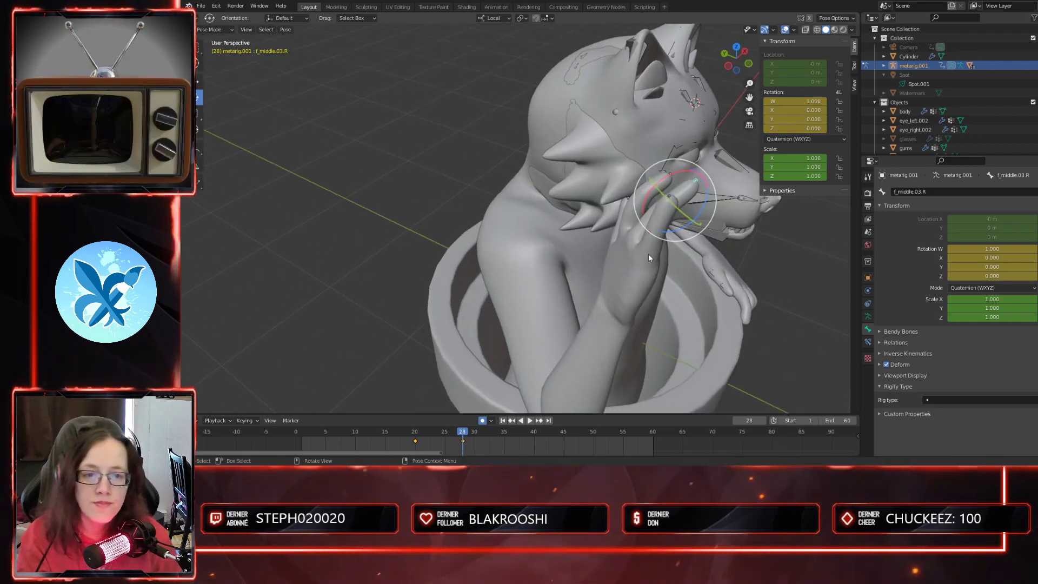
left_click(643, 225)
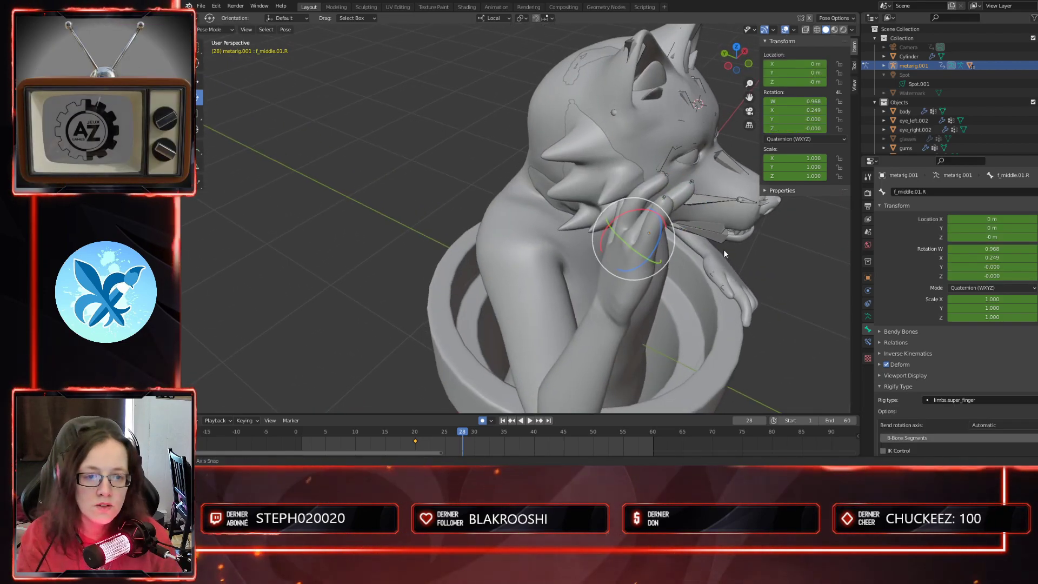
middle_click_drag(725, 249, 700, 252)
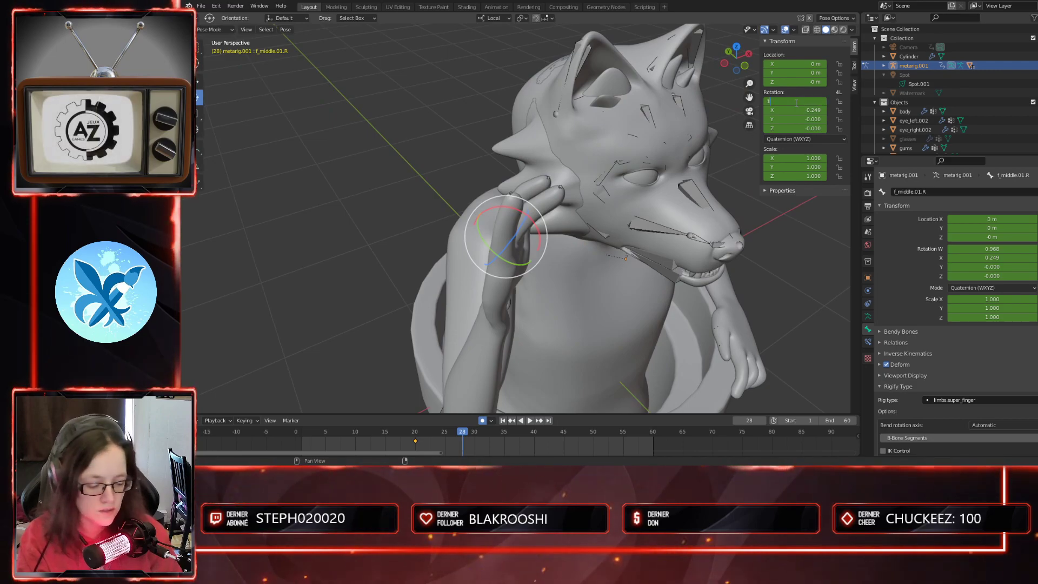
type("1")
key("Tab")
type("0")
key("Tab")
type("0")
key("Tab")
type("0")
- Straighten the right index fingertip bone f_index.03.R at frame 28 by setting its rotation to W 1, X 0, Y 0, Z 0
middle_click_drag(742, 319, 419, 126)
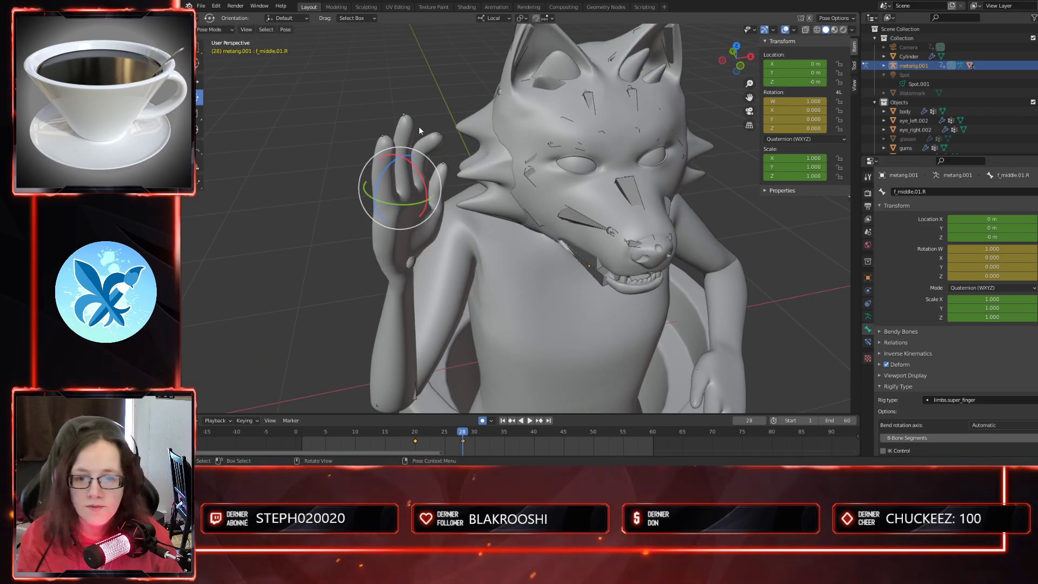
left_click(431, 139)
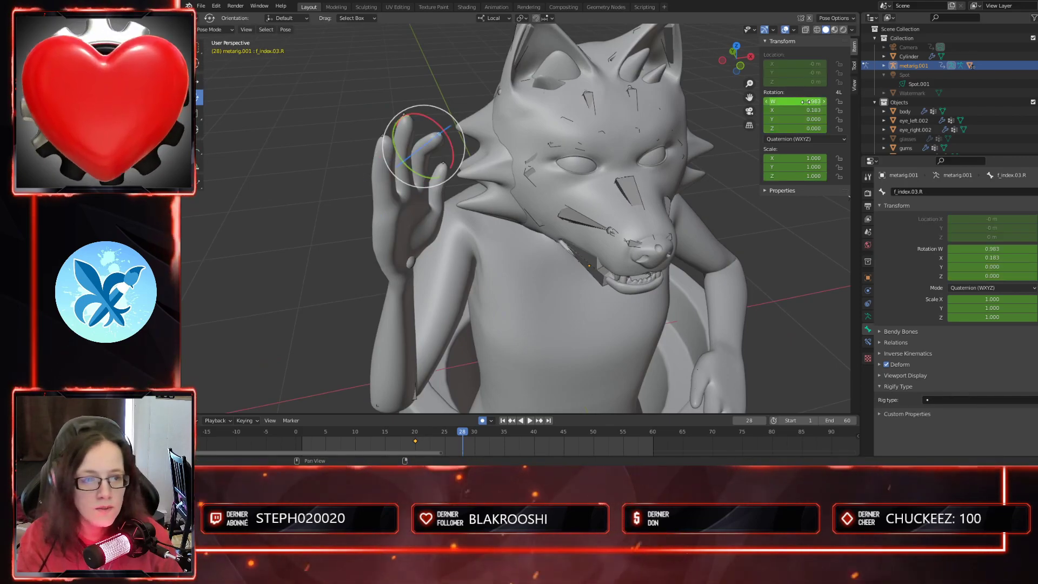
key("Tab")
type("0")
key("Tab")
type("0")
key("Tab")
type("0")
key("Return")
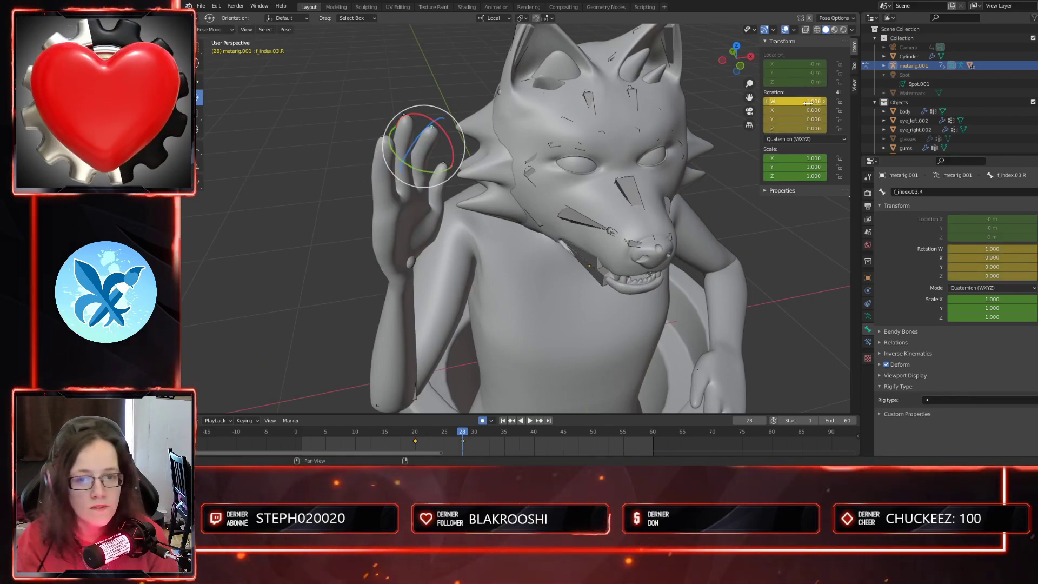
- Reset the rotation of the right index finger's middle bone f_index.02.R to W 1, X 0, Y 0, Z 0
left_click(421, 153)
left_click(791, 101)
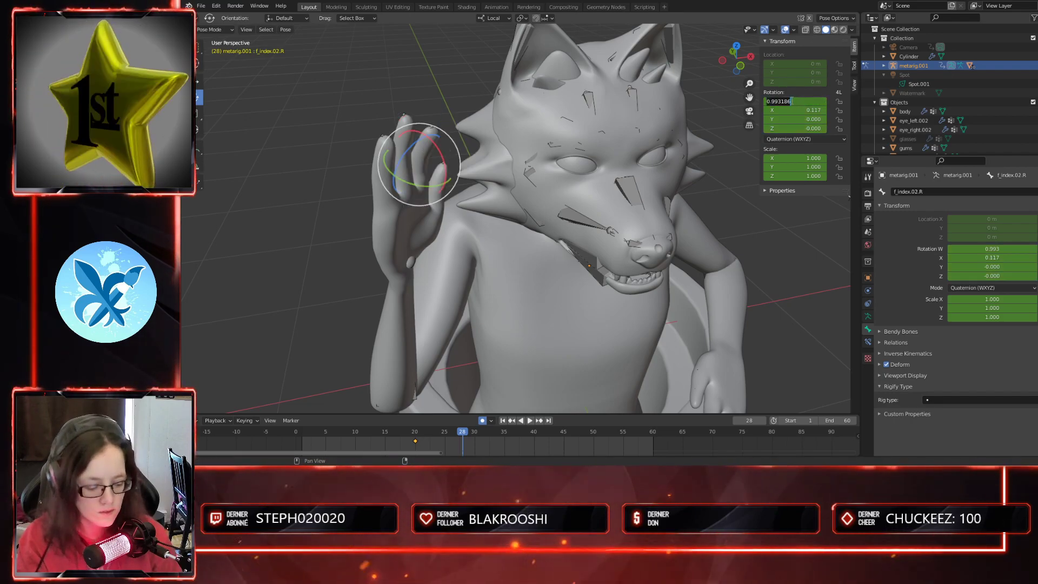
type("1")
key("Tab")
type("0")
key("Tab")
key("0")
key("Tab")
type("0")
key("Return")
middle_click_drag(557, 242, 522, 231)
key("KP_0")
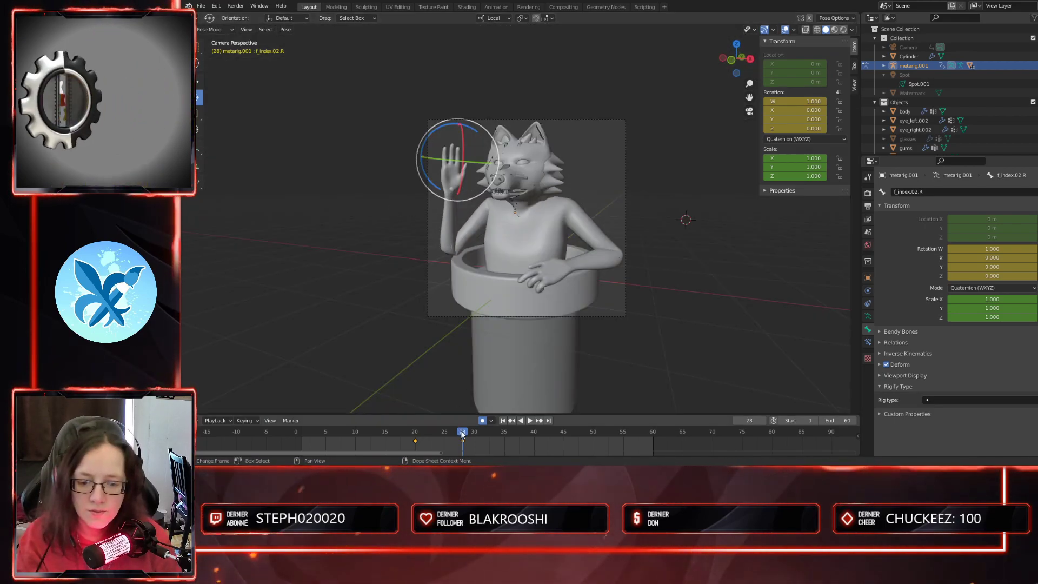
- At frame 20, keyframe the rotation of the right ring finger's base bone f_ring.01.R and bend it 24.8° around its local X axis
key("space")
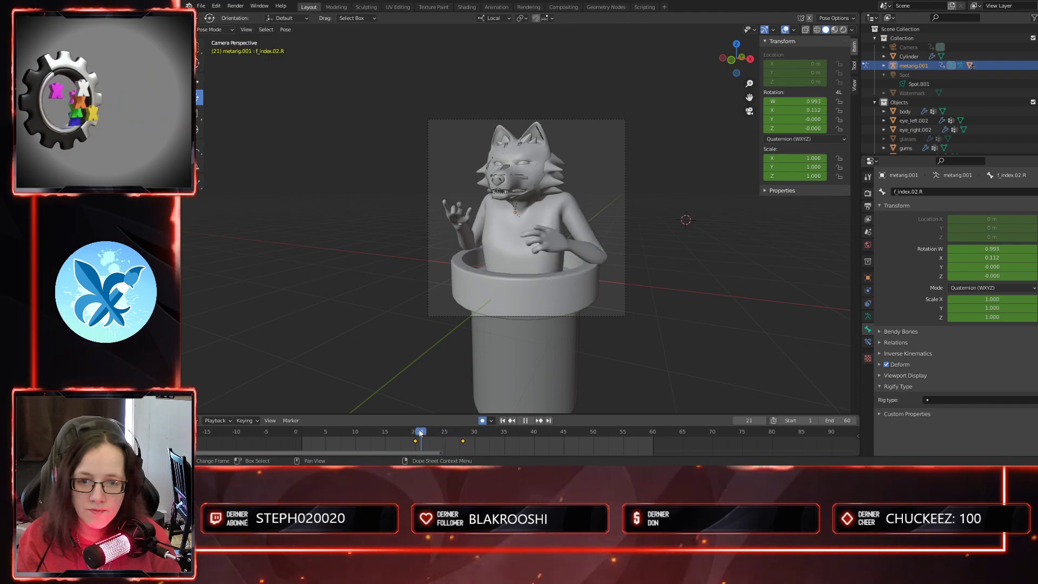
mouse_move(415, 431)
left_mouse_down()
mouse_move(471, 435)
mouse_move(416, 433)
left_mouse_up()
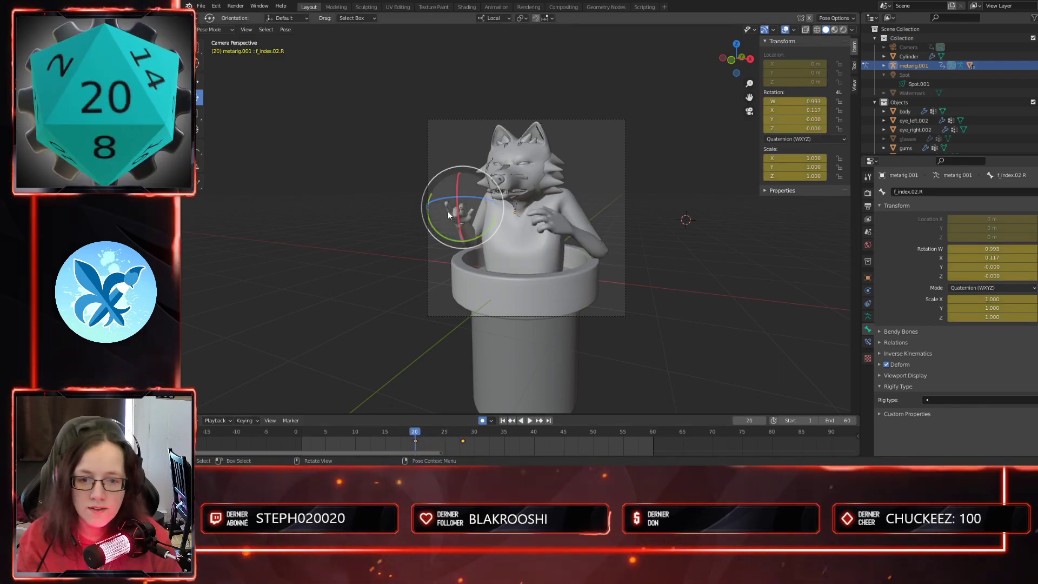
left_click(447, 211)
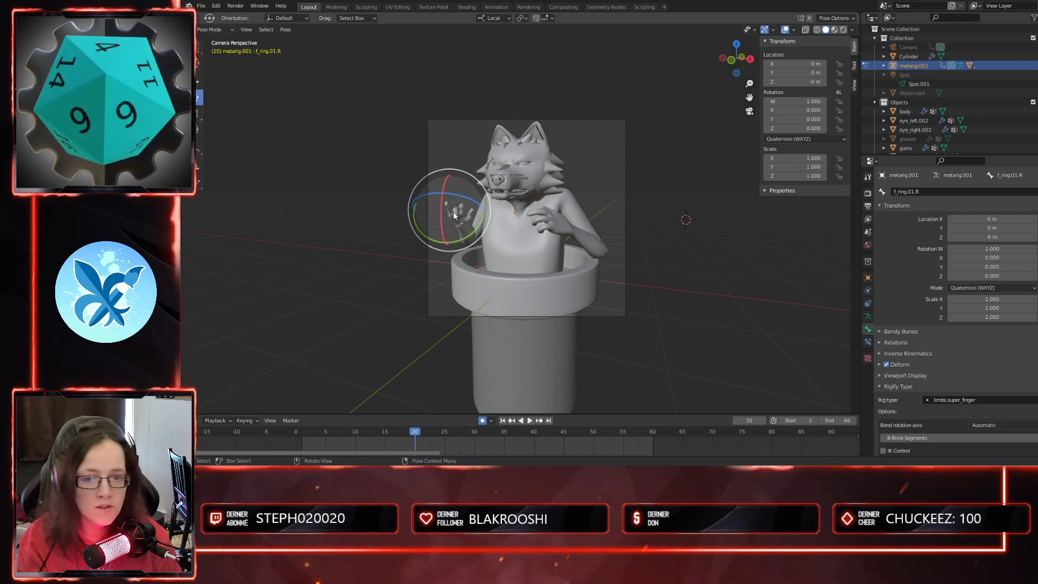
right_click(773, 101)
left_click(774, 96)
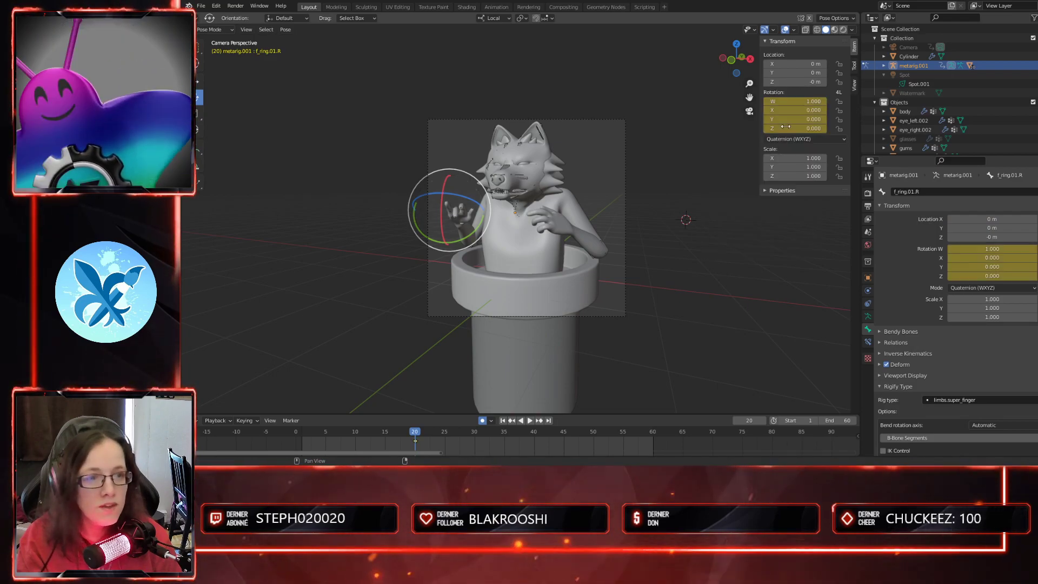
middle_click_drag(480, 235, 555, 219)
left_click_drag(554, 219, 552, 229)
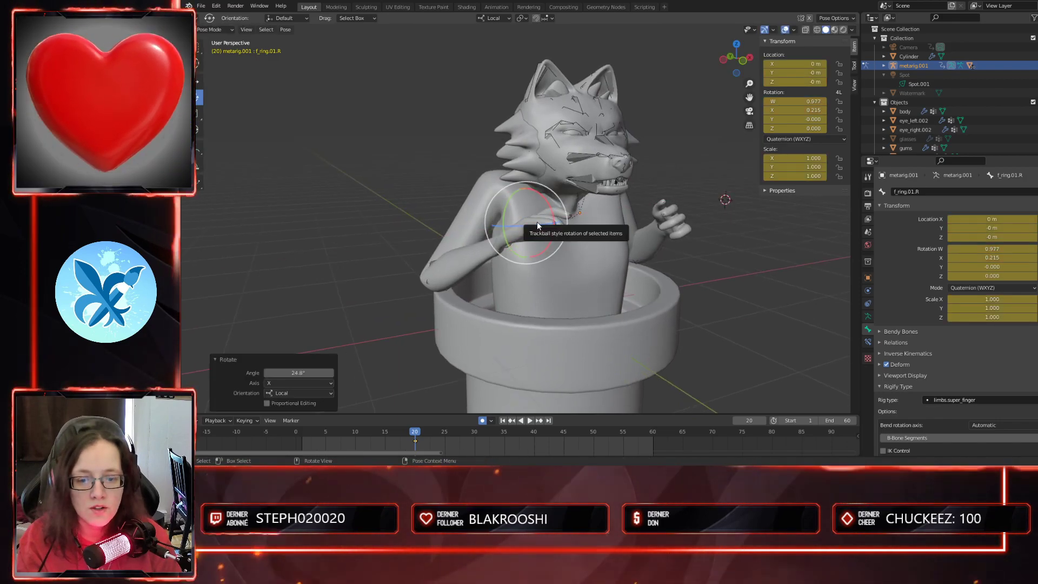
- Curl the right ring finger further at frame 20 by bending f_ring.02.R, and rotating f_ring.03.R 45.5° around its local X axis
left_click(537, 221)
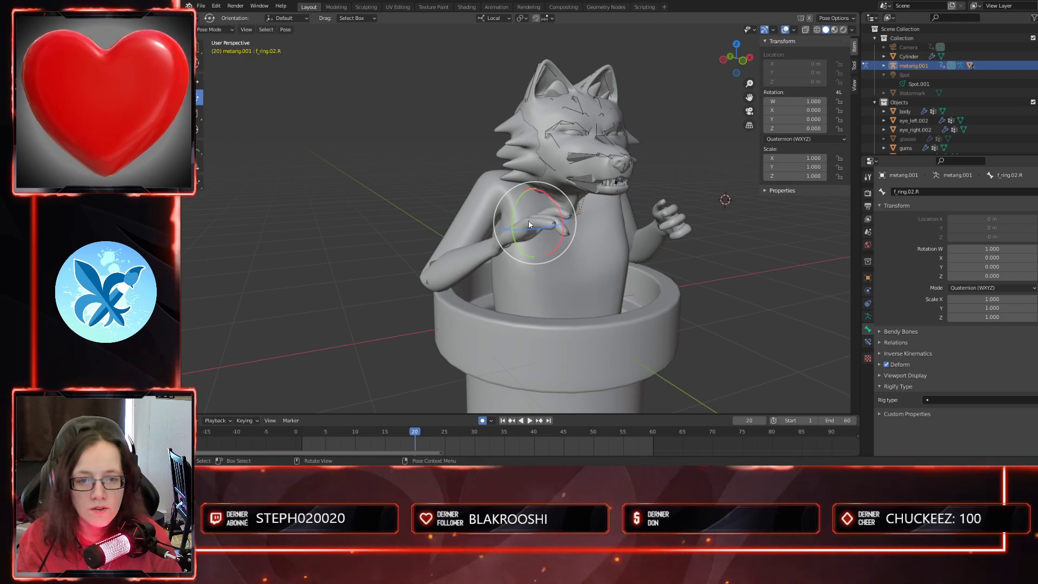
left_click(528, 220)
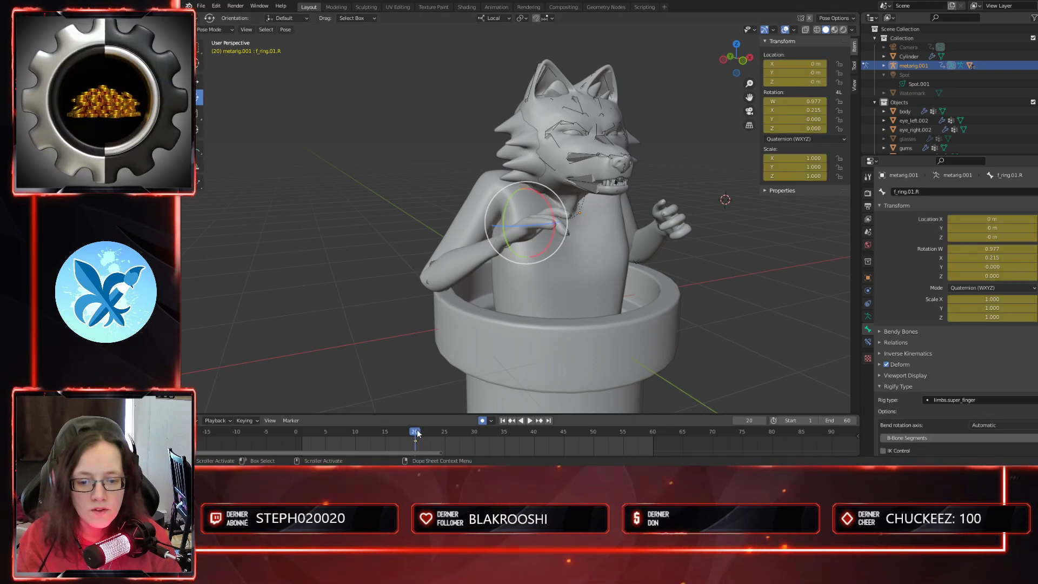
key("space")
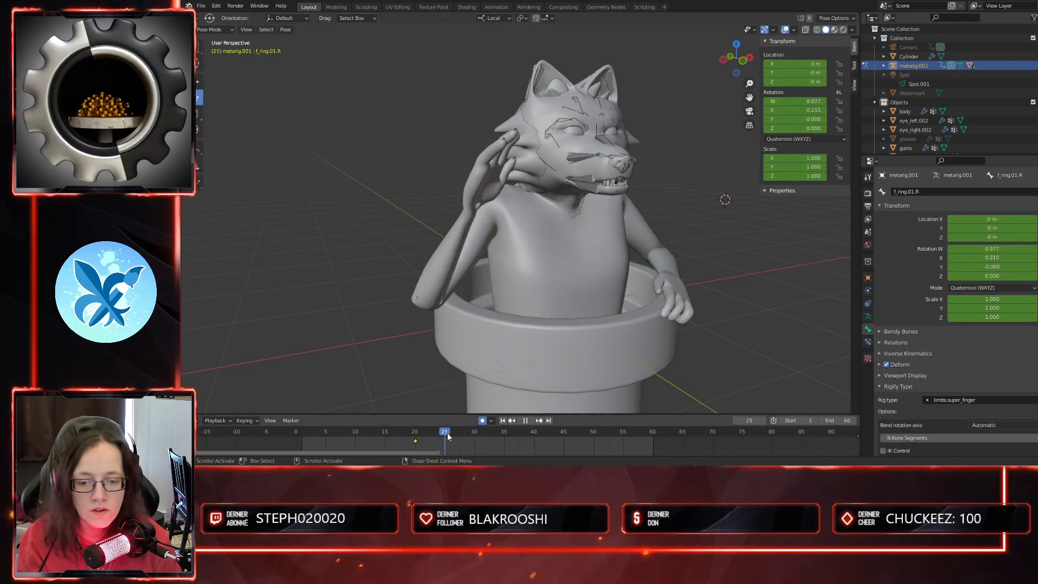
key("Escape")
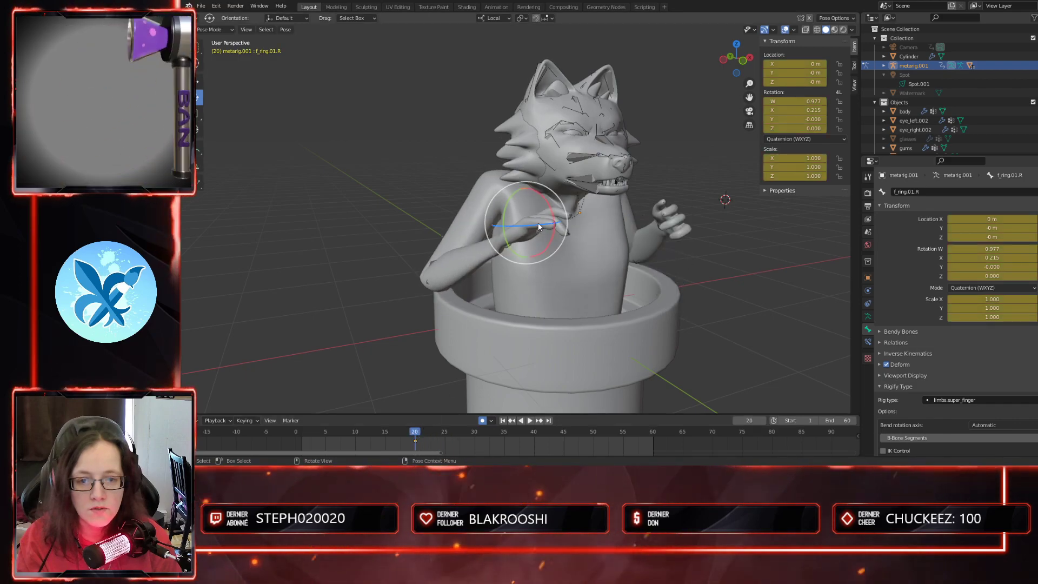
left_click(538, 225)
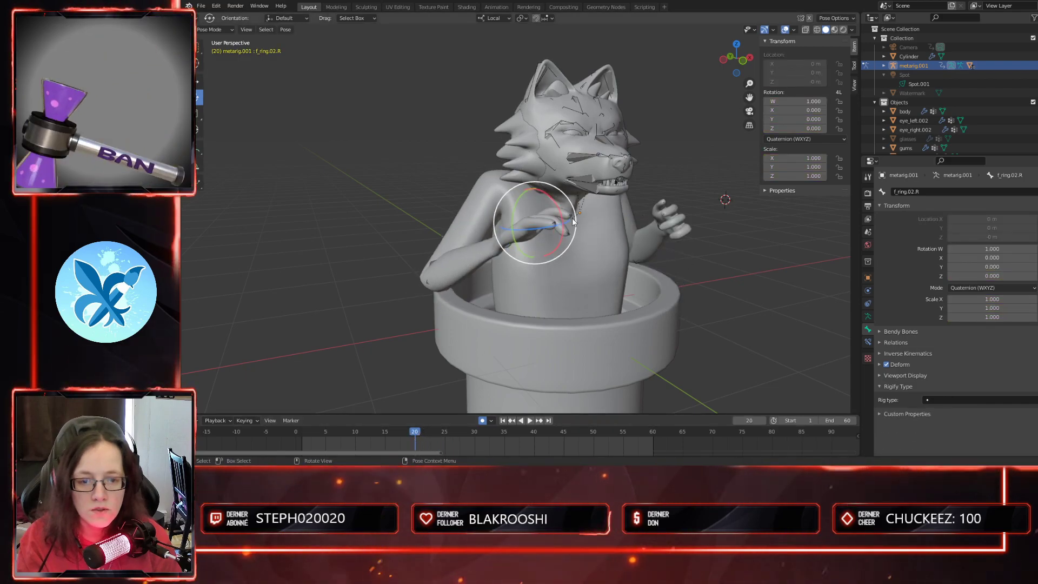
left_click_drag(560, 215, 562, 253)
left_click(552, 238)
middle_click_drag(562, 253, 478, 376)
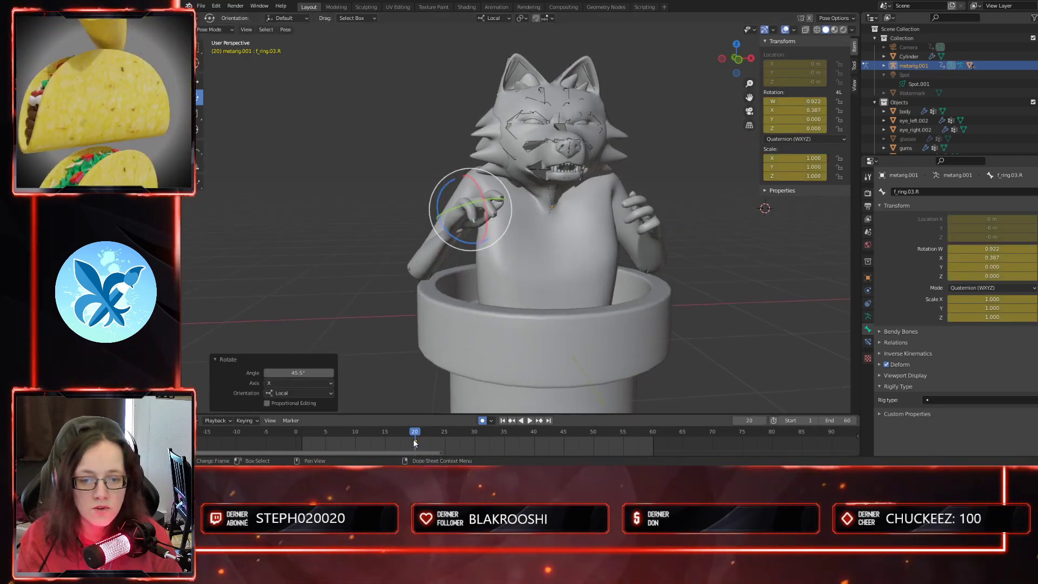
- At frame 28, straighten the right ring finger bone f_ring.02.R by setting its rotation to W 1, X 0, Y 0, Z 0
left_click_drag(418, 433, 451, 432)
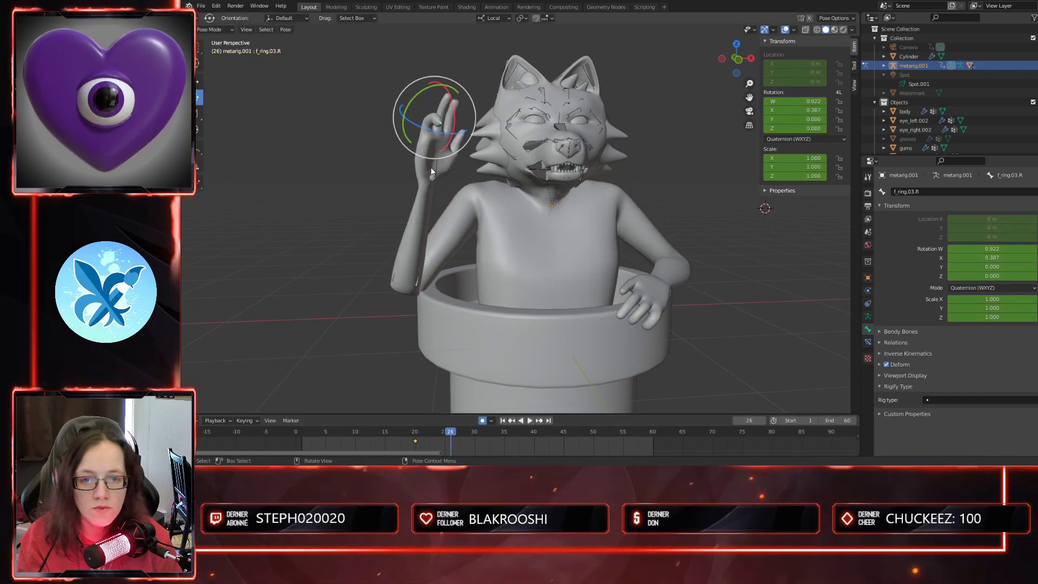
left_click(445, 116)
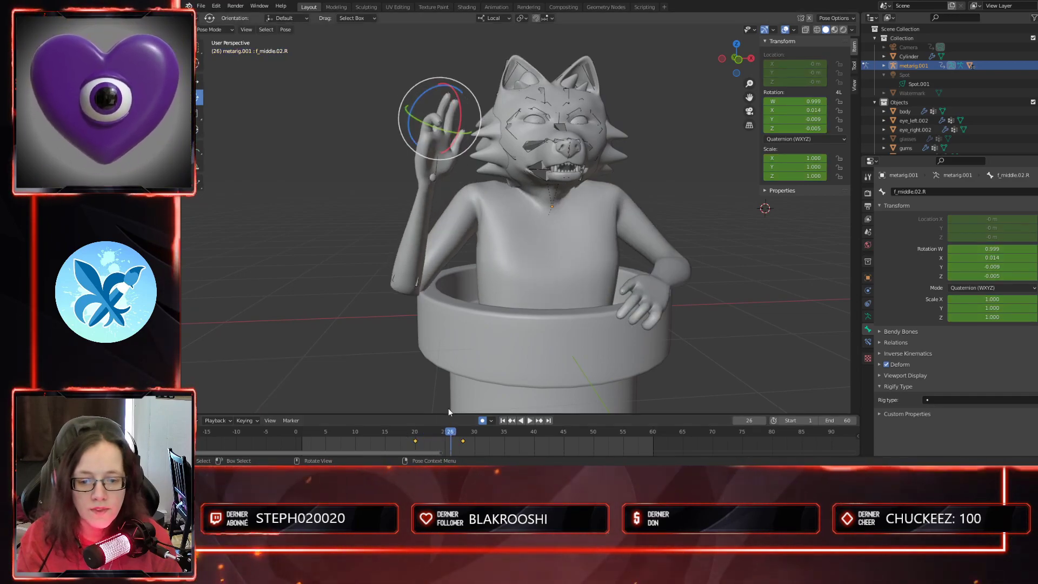
mouse_move(451, 431)
left_mouse_down()
mouse_move(422, 432)
mouse_move(462, 431)
left_mouse_up()
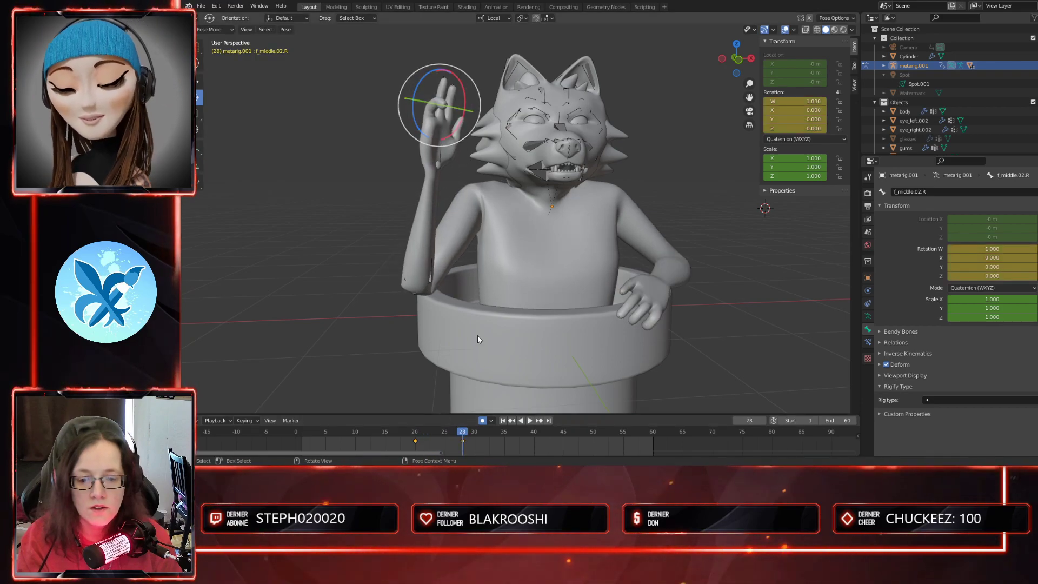
left_click(431, 110)
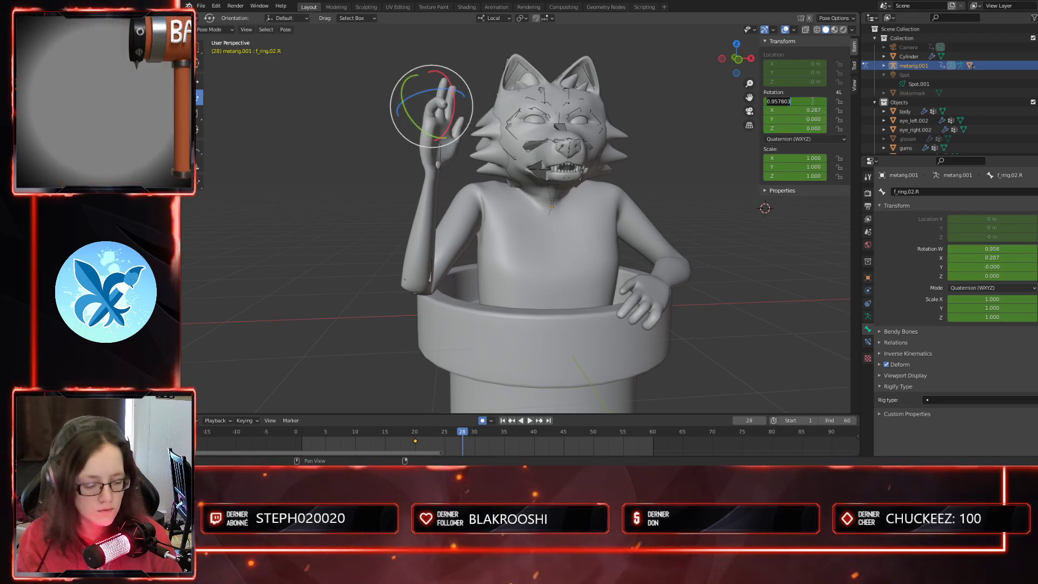
type("1")
key("Tab")
type("0")
key("Tab")
type("0")
key("Tab")
type("0")
key("Return")
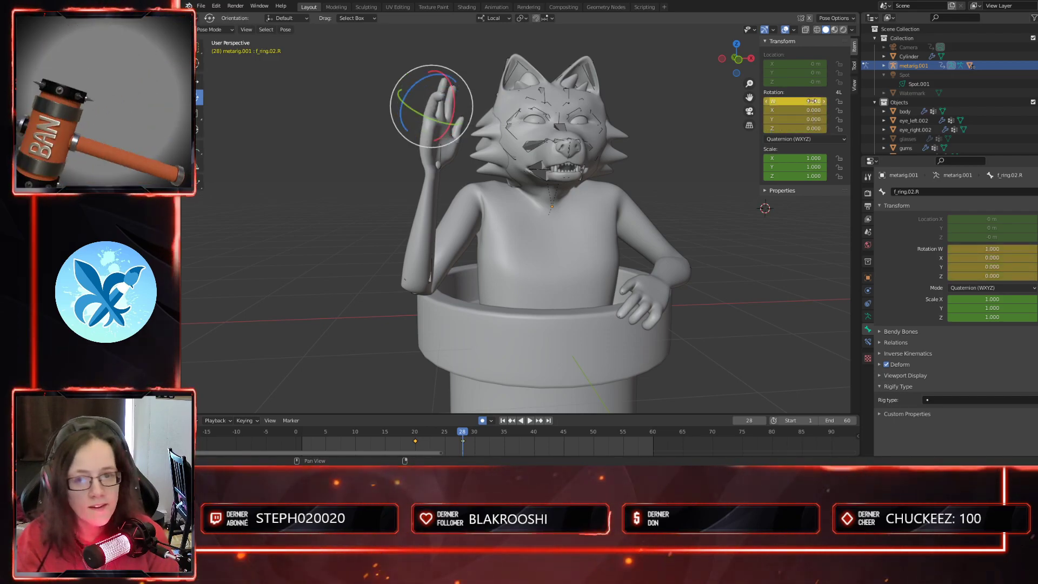
- Reset the rotation of the right ring fingertip bone f_ring.03.R to W 1, X 0, Y 0, Z 0
left_click(439, 99)
left_click(790, 102)
type("1")
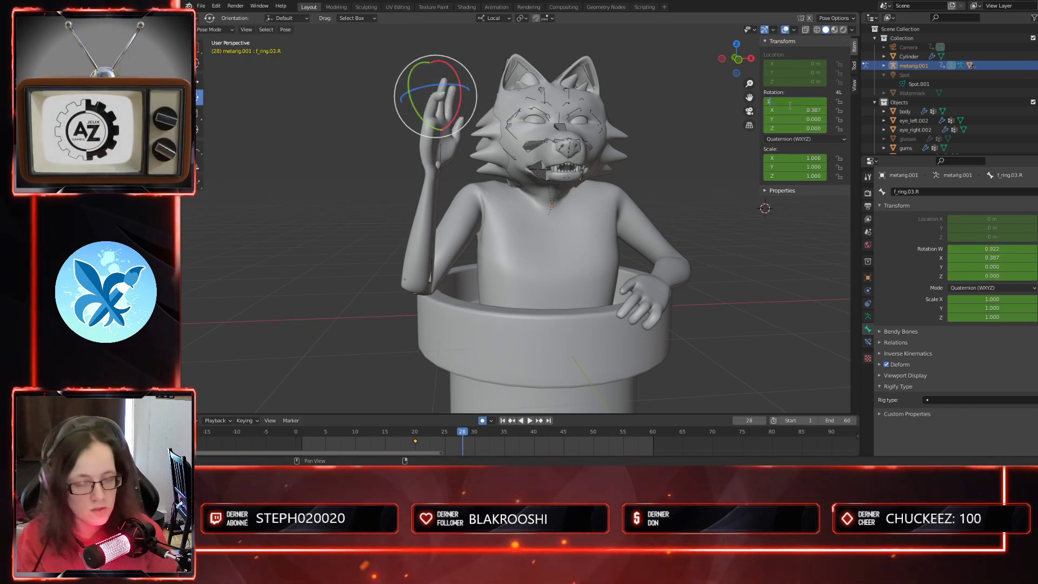
key("Tab")
type("0")
key("Tab")
type("0")
key("Tab")
type("0")
key("Return")
- Set the rotation of the right ring finger's base bone f_ring.01.R to W 1, X 0, Y 0, Z 0 at frame 28
middle_click_drag(621, 159, 585, 177)
left_click(491, 140)
left_click(811, 102)
type("1")
key("Tab")
type("0")
key("Tab")
type("0")
key("Tab")
type("0")
key("Return")
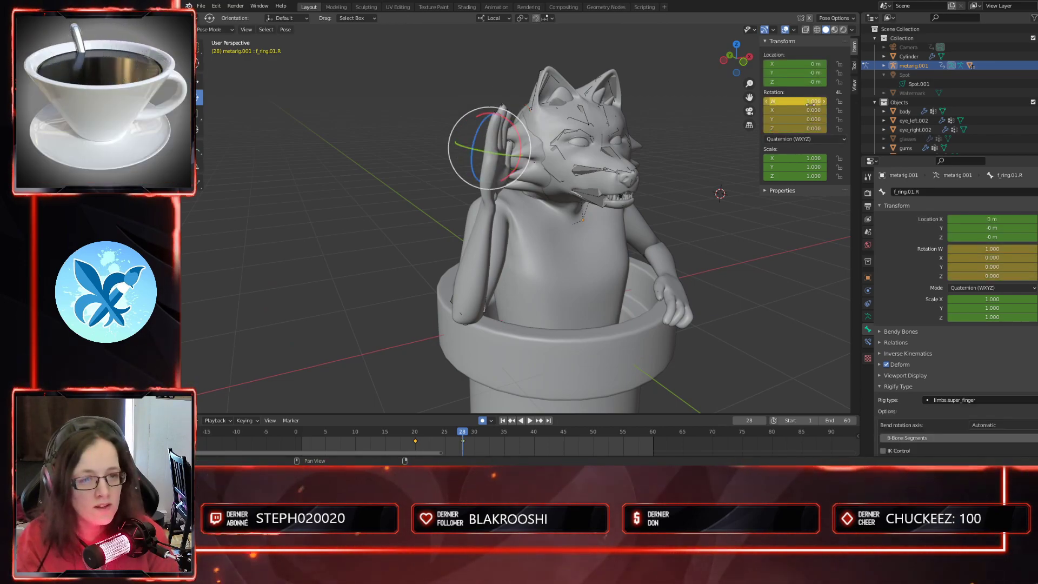
- Examine the armature through the wolf's body with X-ray display from several angles and through the camera, ending with X-ray off
left_click(806, 30)
middle_click_drag(824, 293, 715, 304)
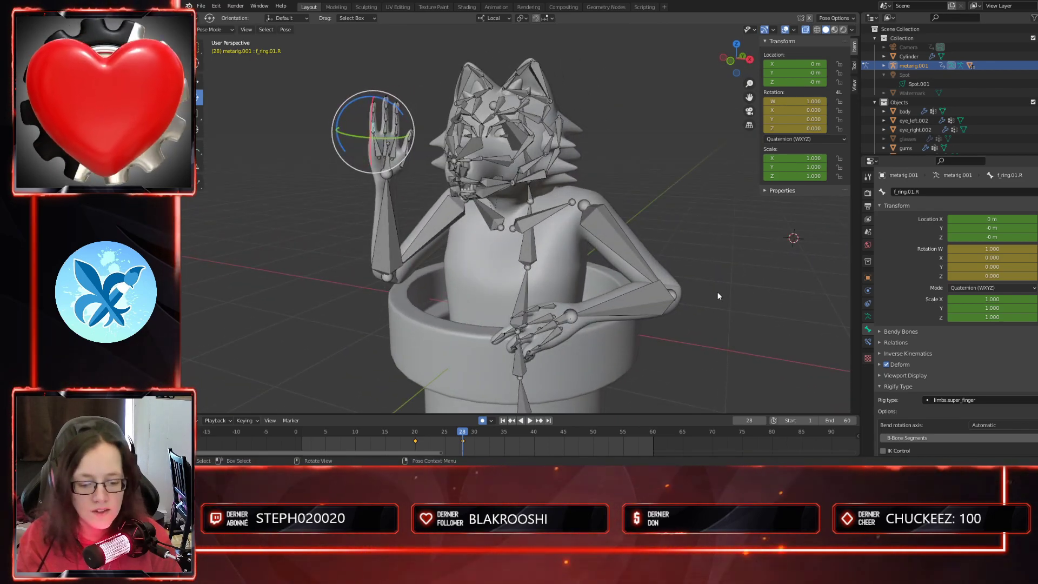
middle_click_drag(621, 329, 675, 347)
key("KP_0")
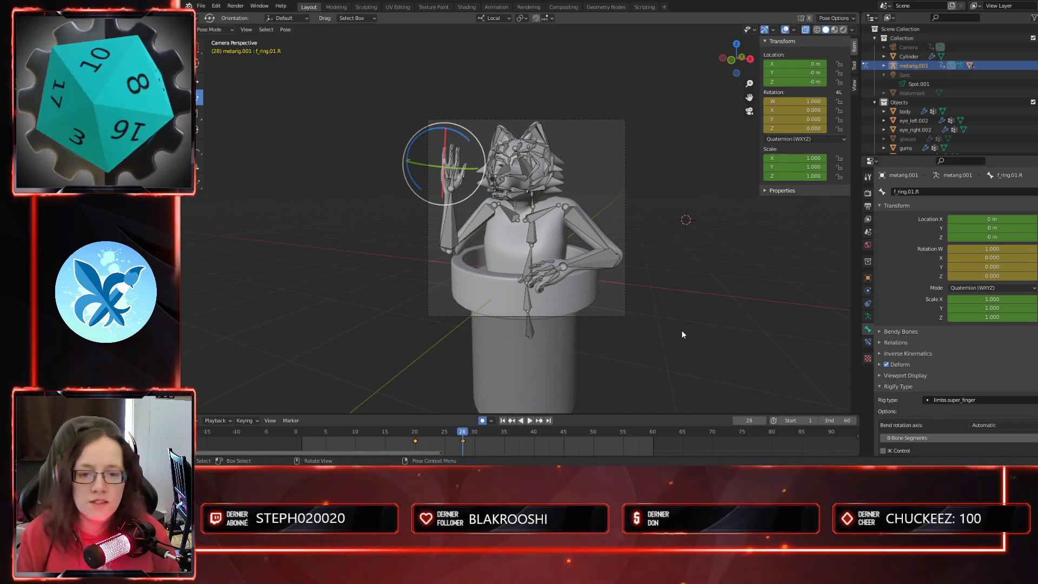
middle_click_drag(609, 262, 624, 285)
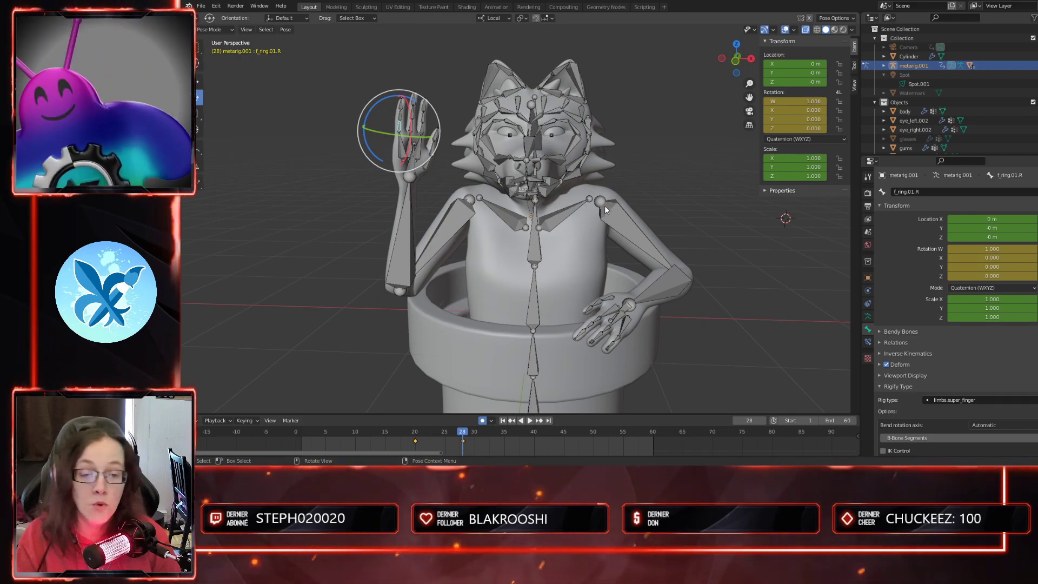
middle_click_drag(698, 330, 670, 359)
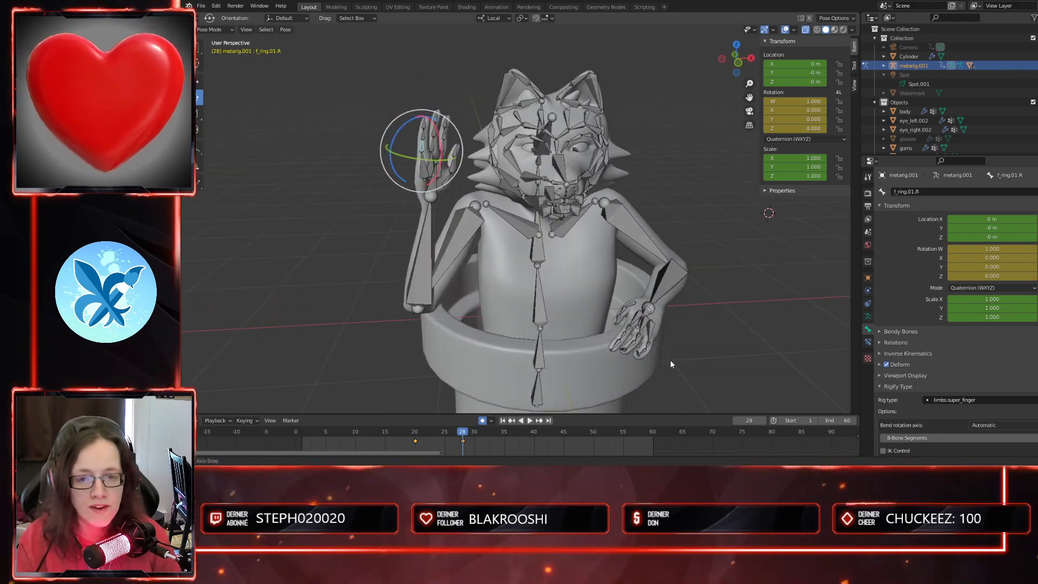
middle_click_drag(491, 251, 461, 241)
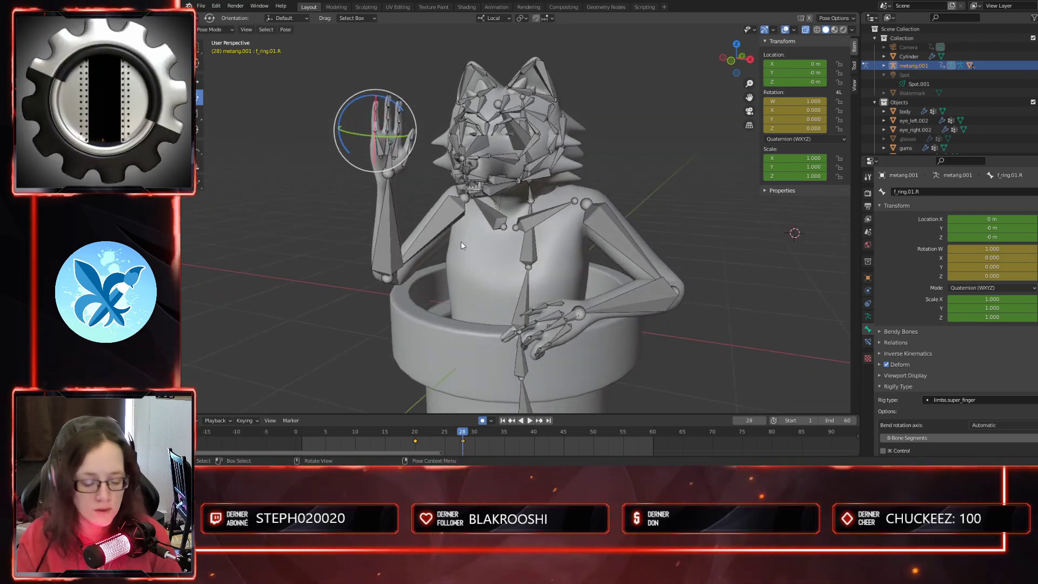
key("KP_0")
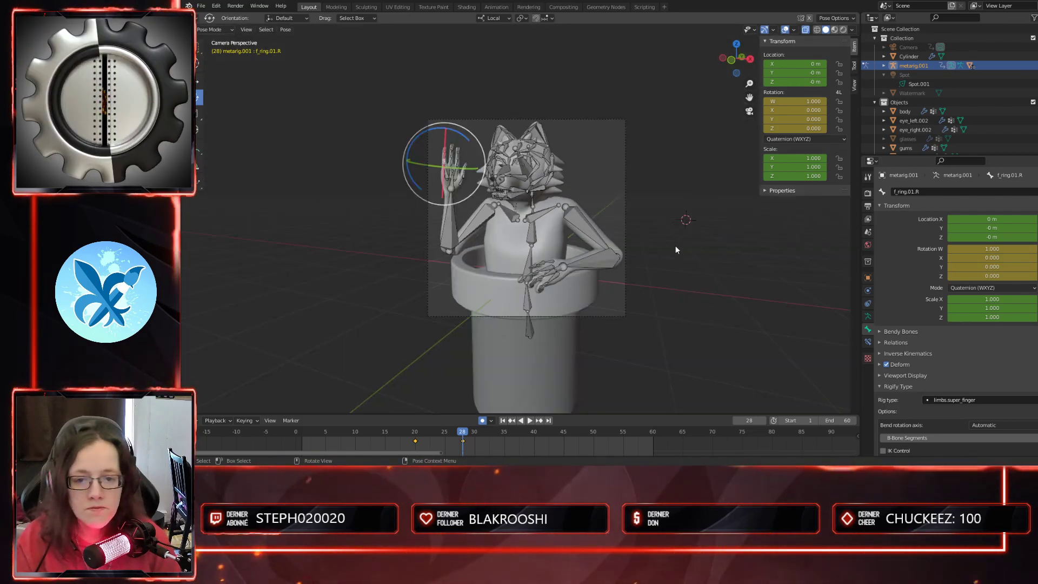
left_click(805, 30)
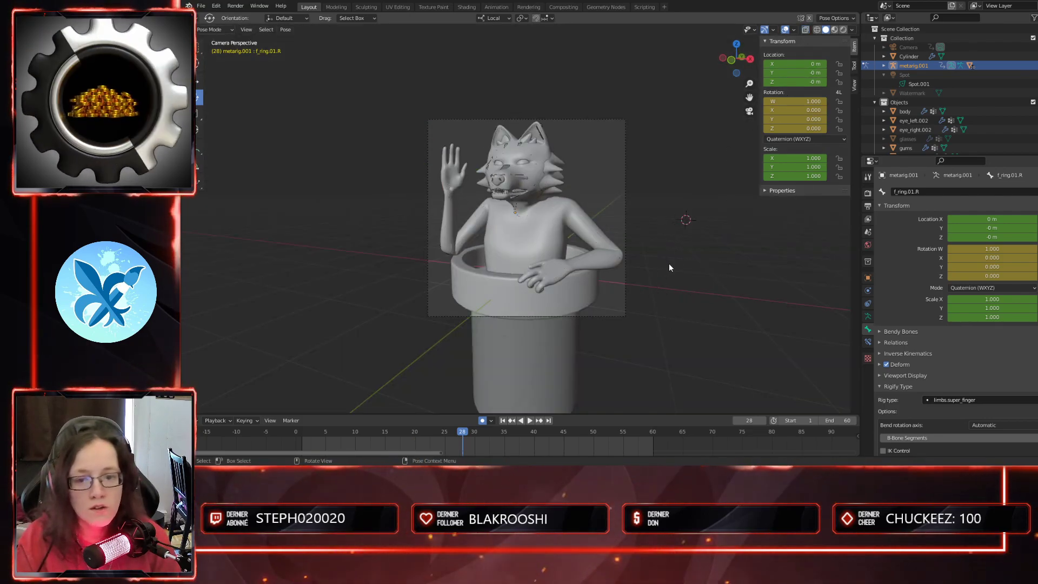
- Keyframe the right forearm bone forearm.R at frame 28 and rotate it -9.32° around its local Z axis at frame 33
left_click(447, 243)
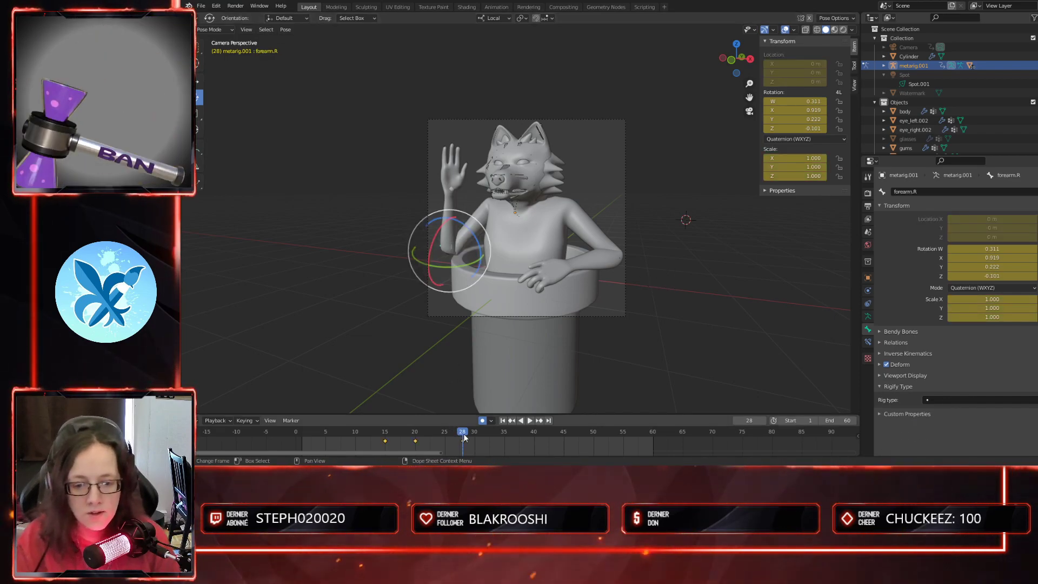
key("i")
key("space")
left_click_drag(421, 431, 497, 441)
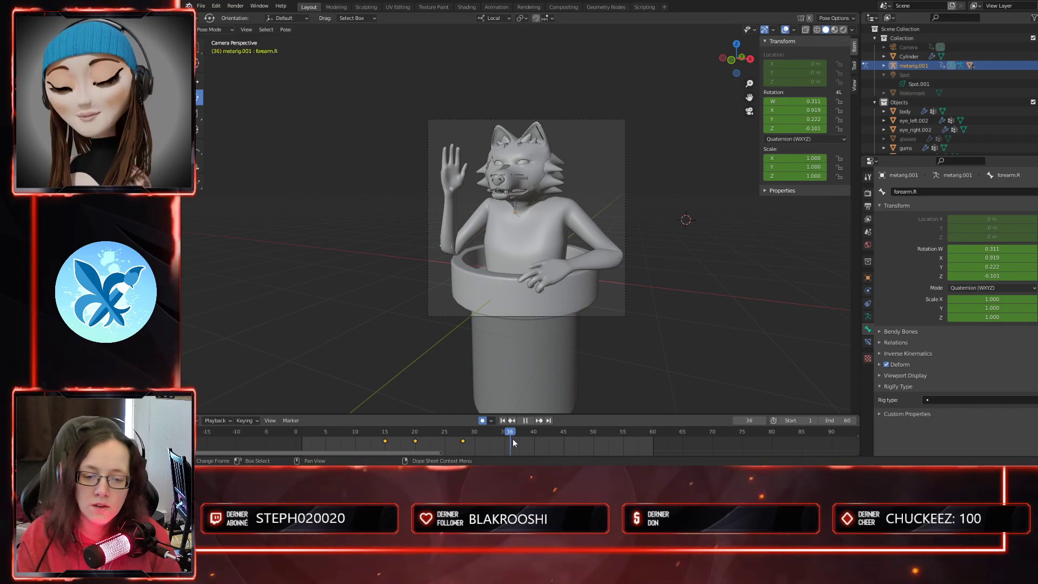
left_click_drag(495, 443, 492, 442)
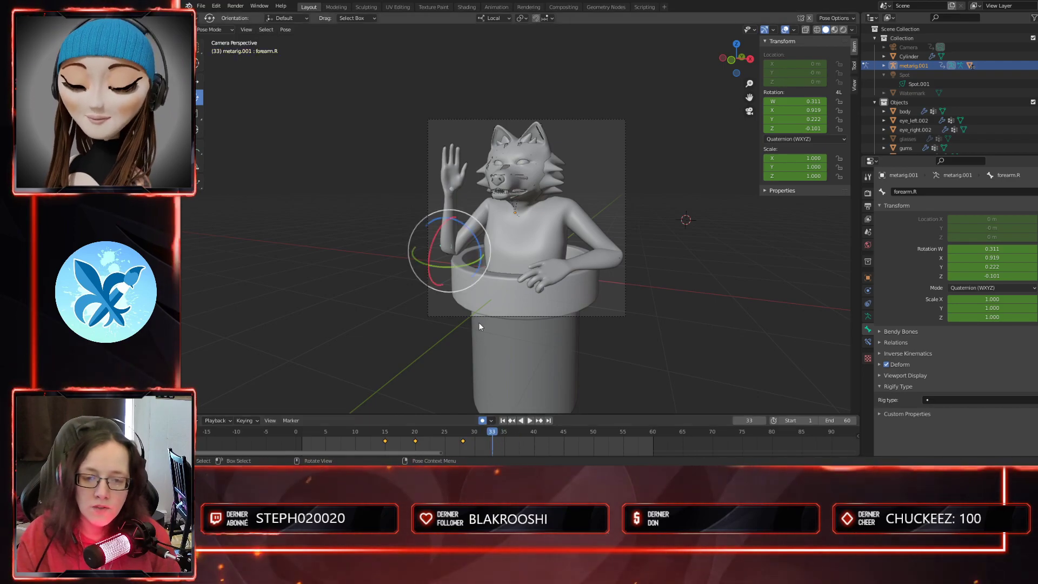
middle_click_drag(514, 327, 535, 340)
middle_click_drag(488, 213, 537, 330)
key("KP_0")
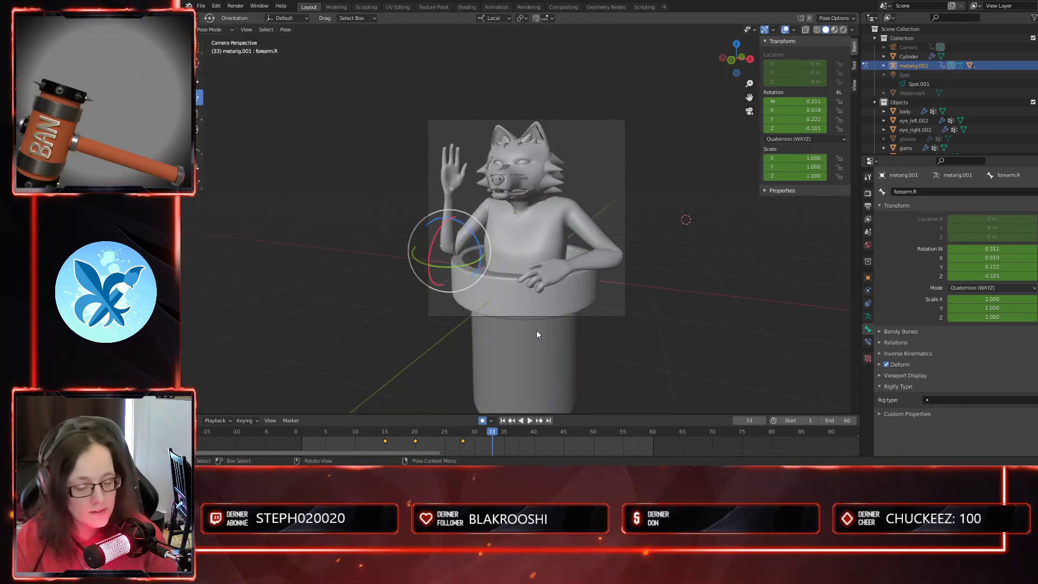
left_click_drag(465, 227, 459, 232)
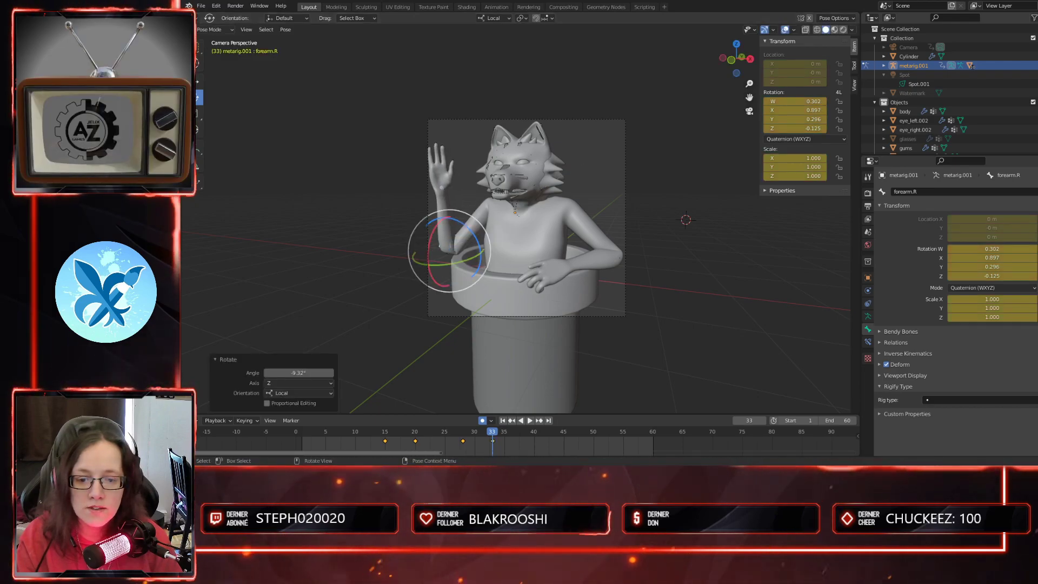
- Rotate the right forearm bone forearm.R toward the head at frame 38, to about W 0.385, X 0.914, Y 0.113, Z -0.054
key("space")
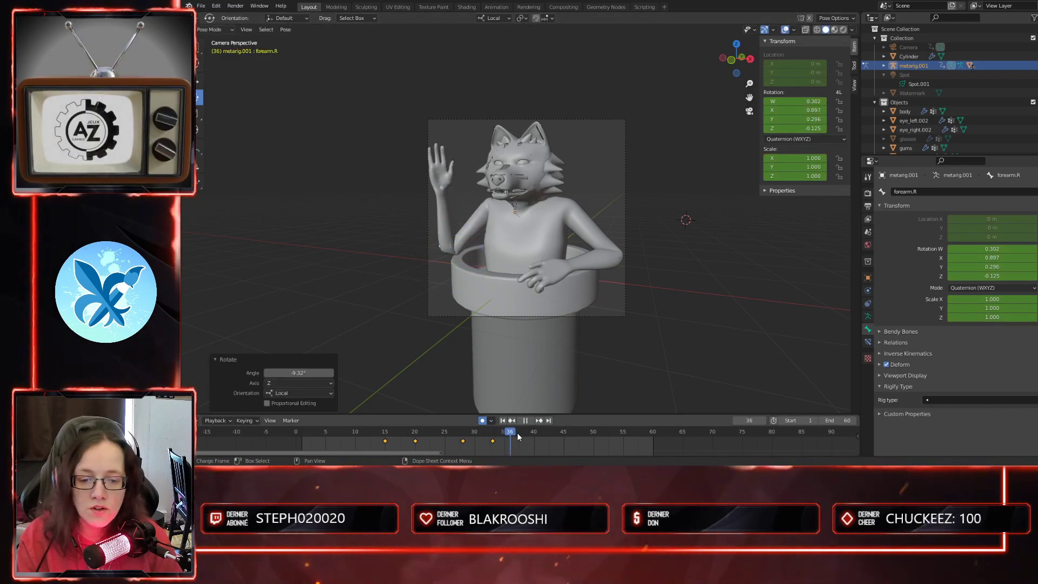
left_click_drag(518, 437, 523, 437)
mouse_move(463, 225)
left_mouse_down()
mouse_move(460, 236)
mouse_move(445, 229)
left_mouse_up()
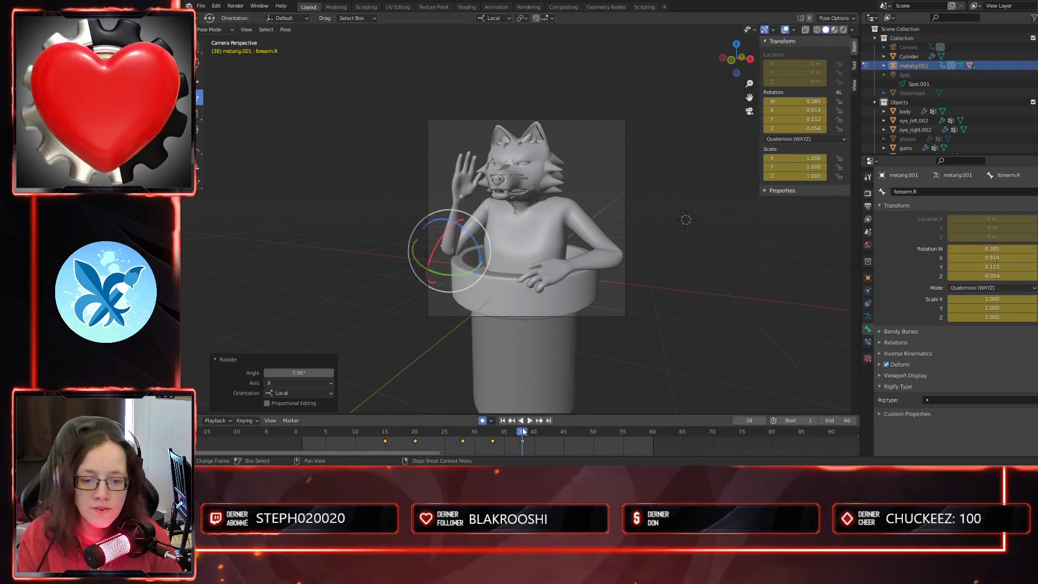
- Copy the forearm.R keyframe from frame 33 to frame 42 and play back the wave
key("space")
key("space")
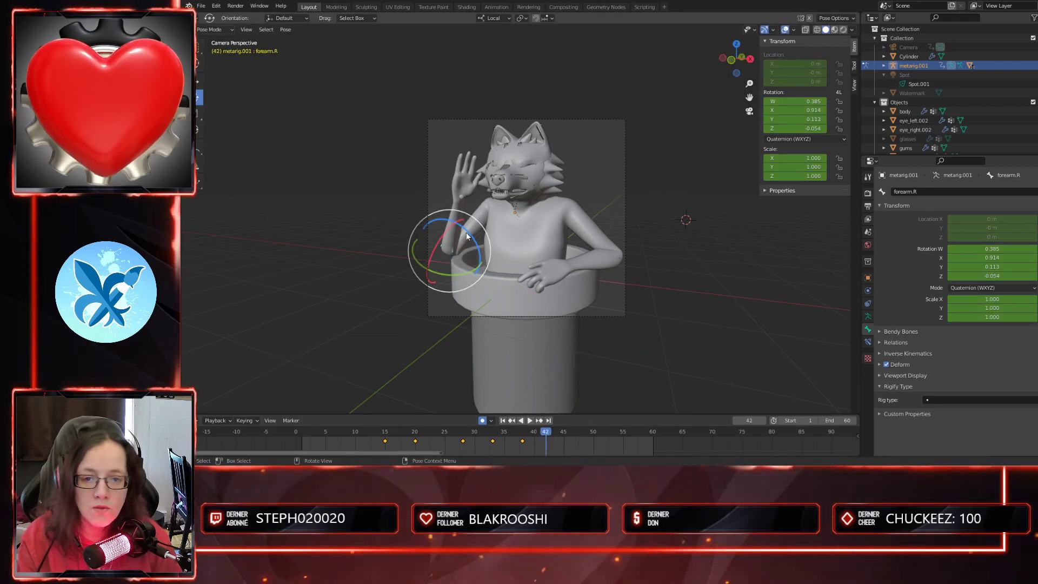
left_click(495, 443)
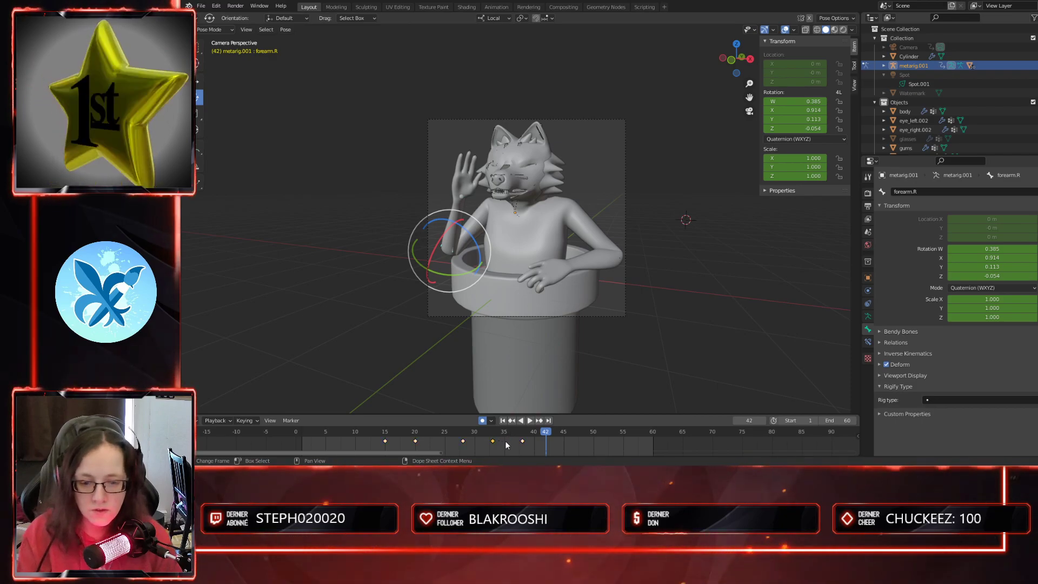
key("ctrl+v")
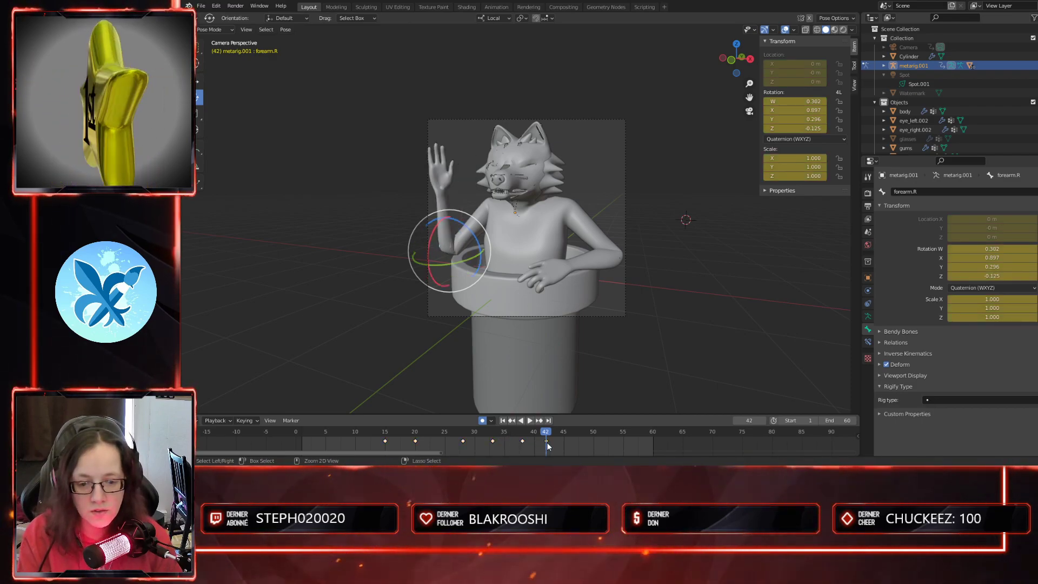
key("space")
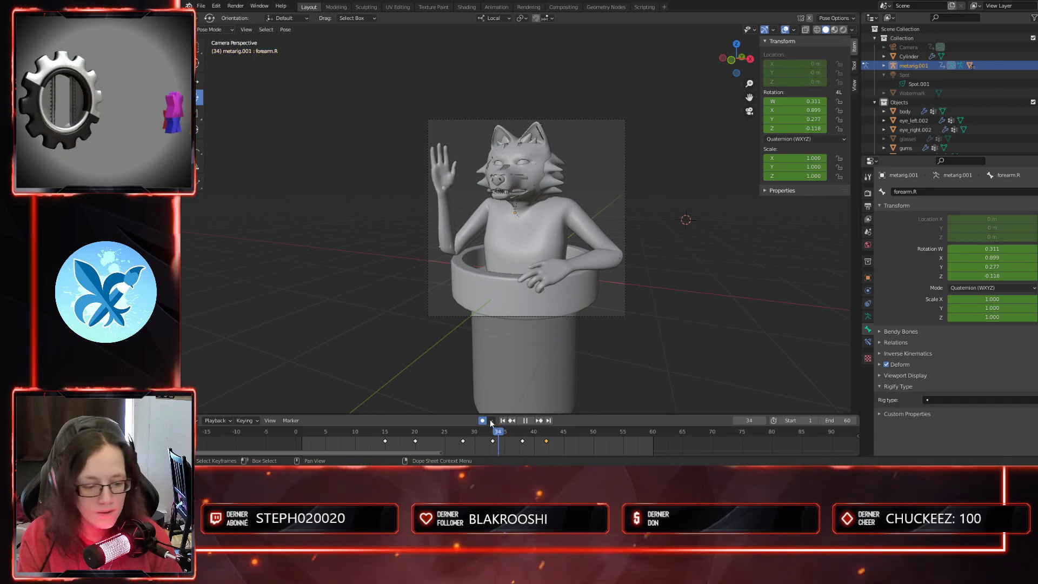
key("space")
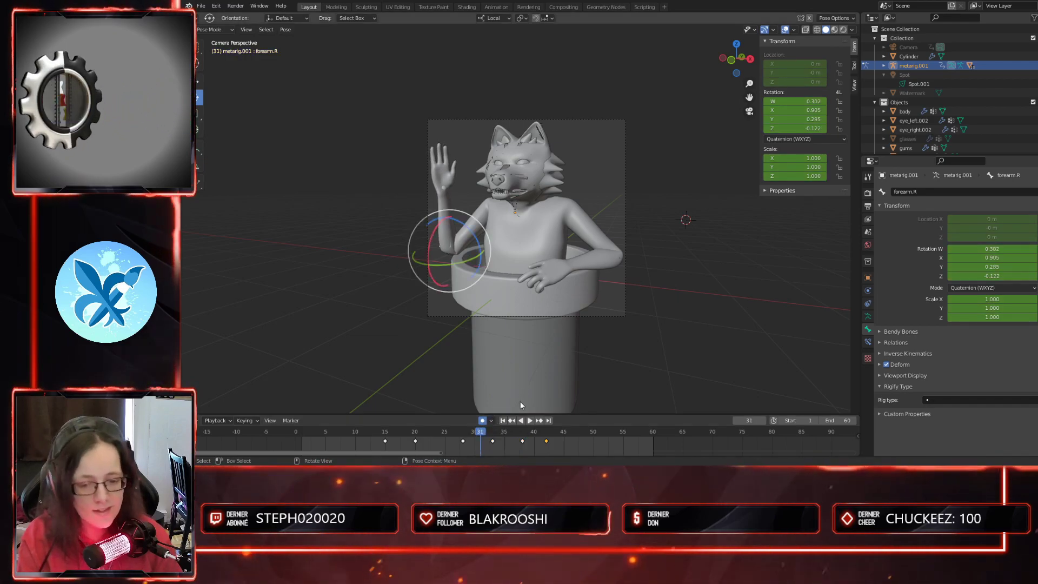
key("space")
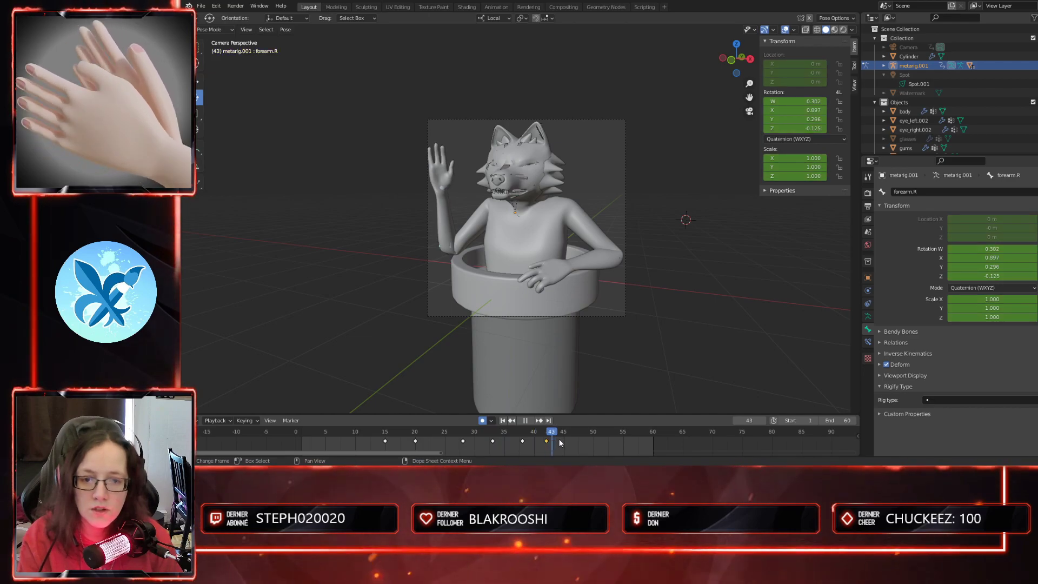
- Lower the wolf's root bone spine at frame 1 by setting its Y location to -0.8 m
left_click_drag(441, 434, 303, 431)
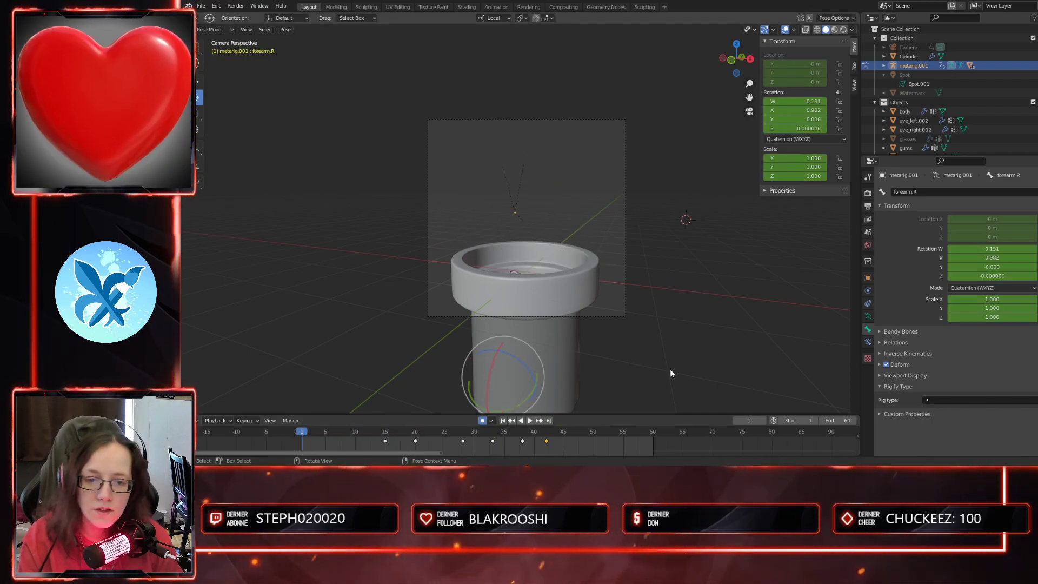
left_click(854, 85)
left_click(607, 245)
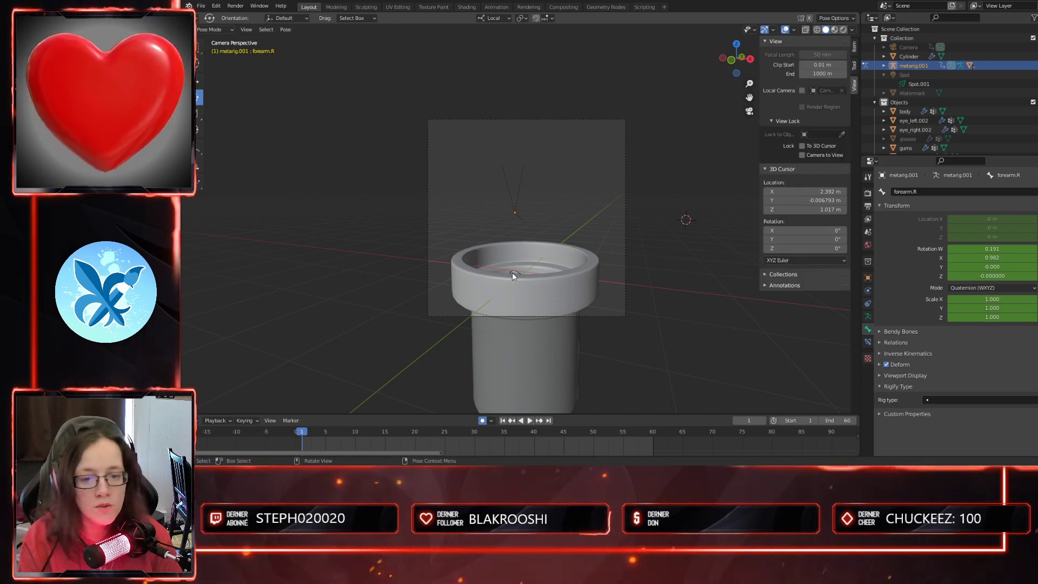
left_click(805, 29)
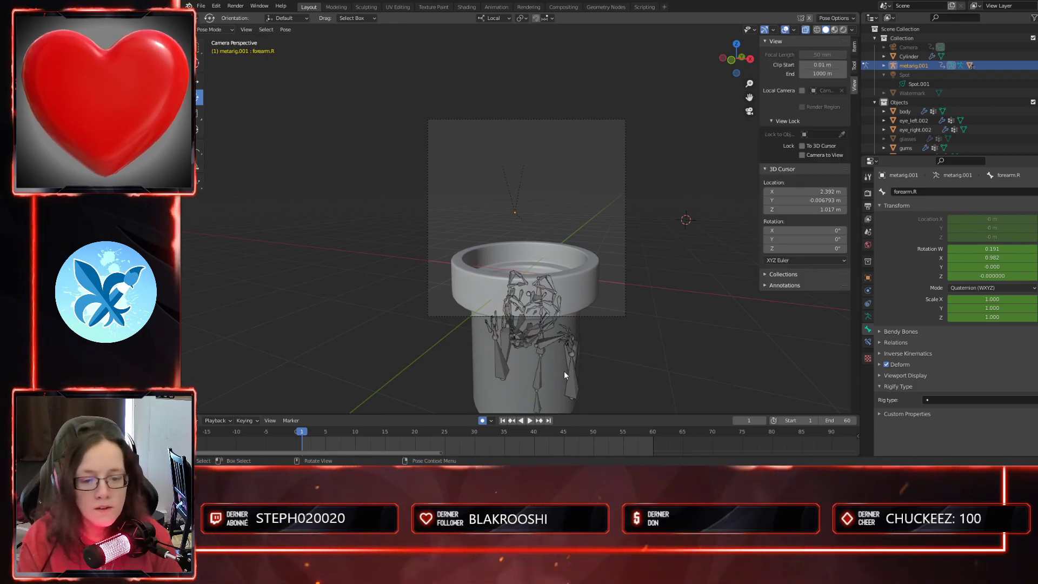
scroll(564, 371, "down", 2)
left_click(531, 359)
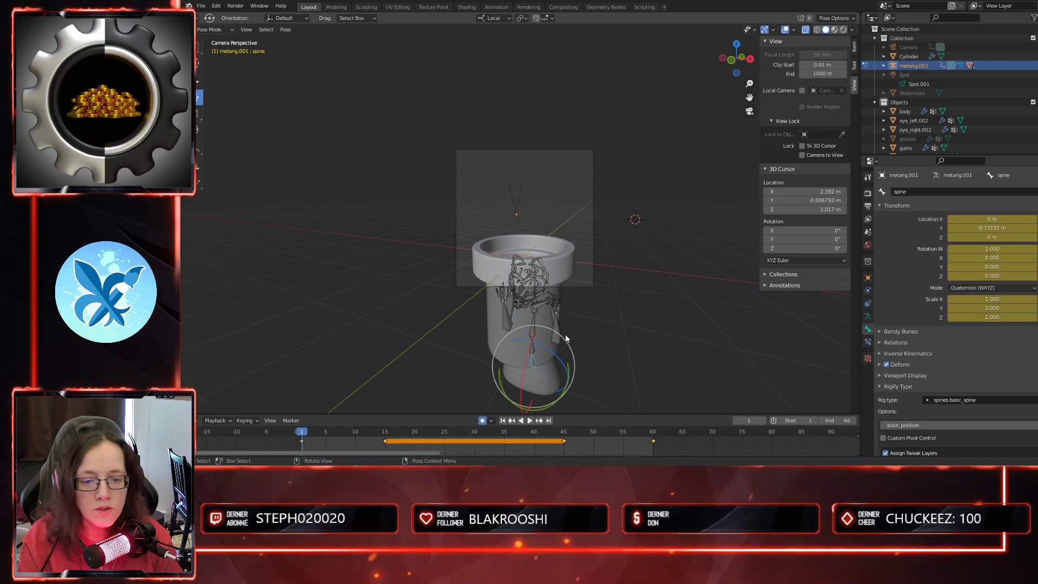
scroll(575, 317, "up", 3)
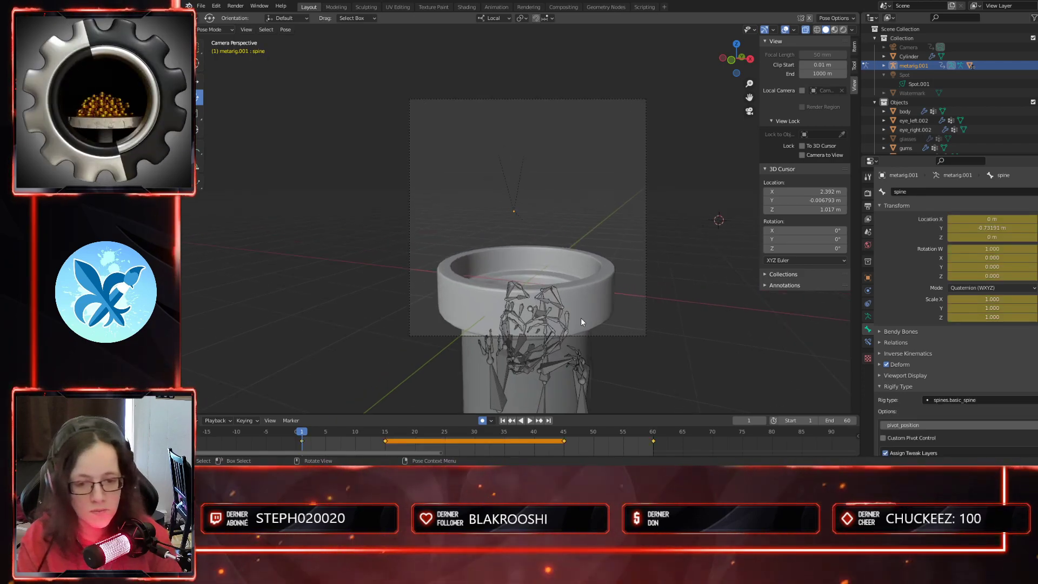
left_click(806, 29)
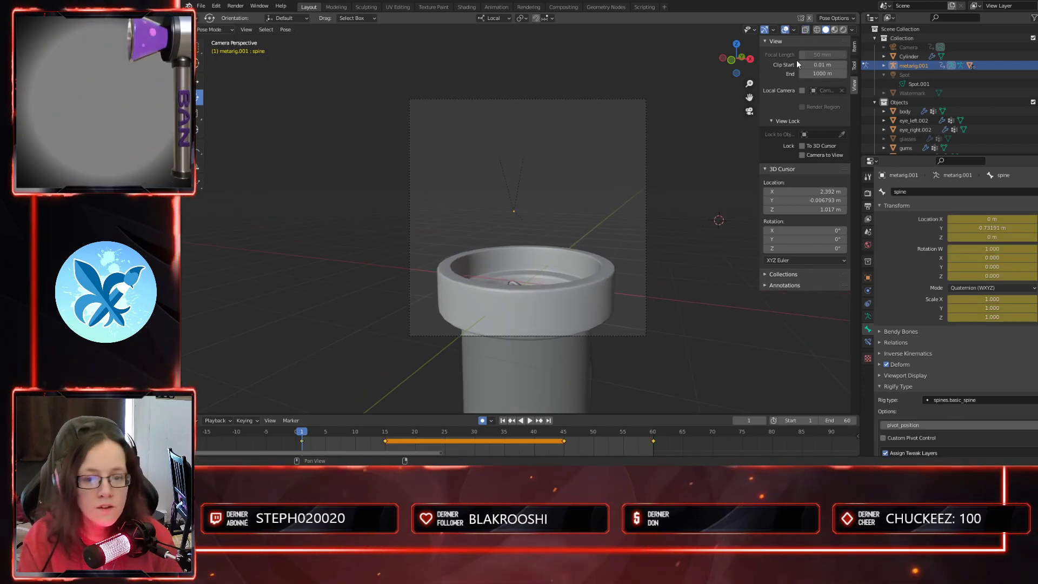
left_click(855, 46)
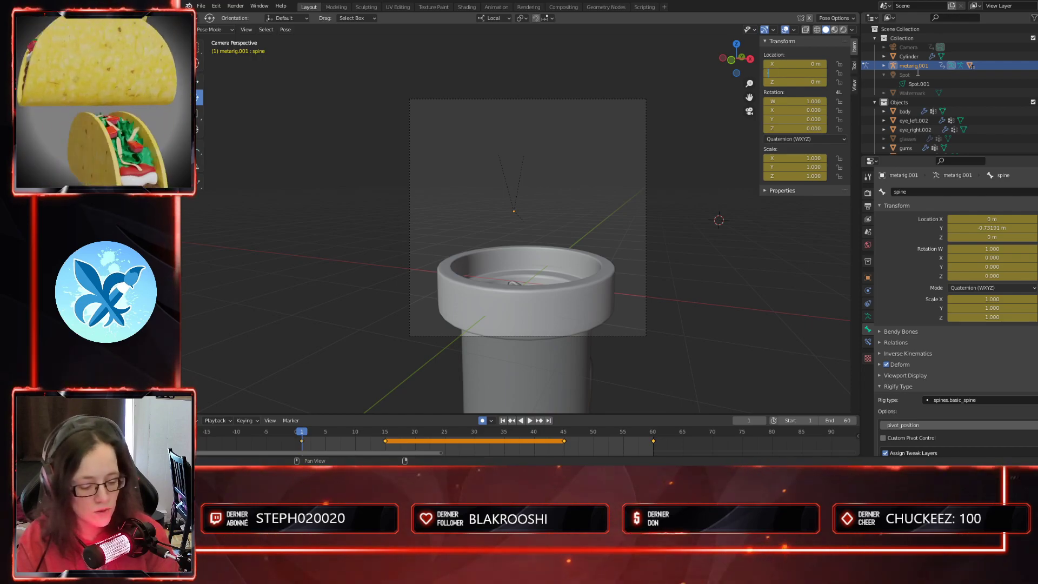
type(".8")
key("Return")
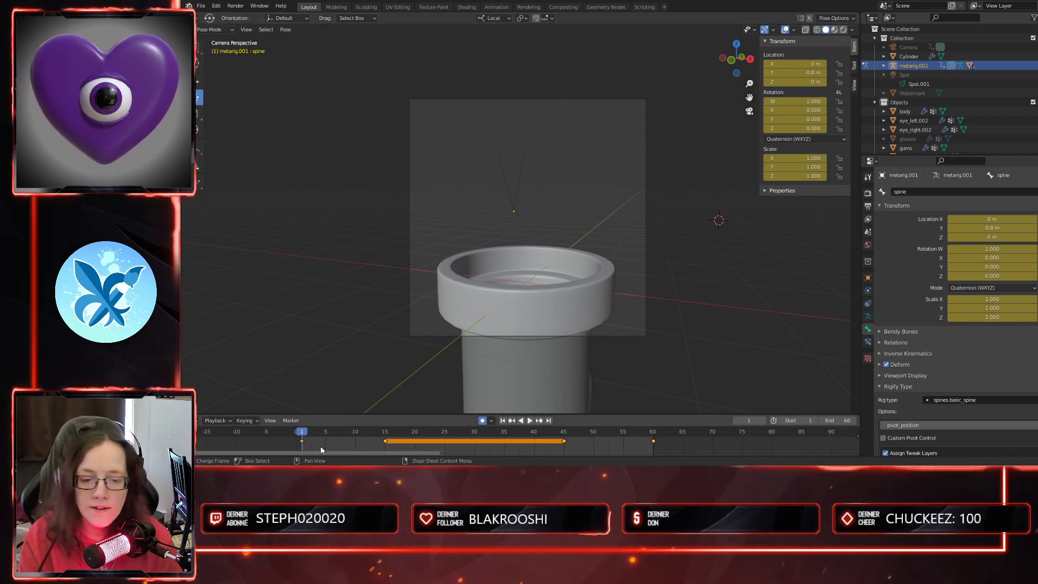
- Move the four forearm.R wave keyframes 3 frames earlier so that they start at frame 25
left_click_drag(305, 435, 559, 452)
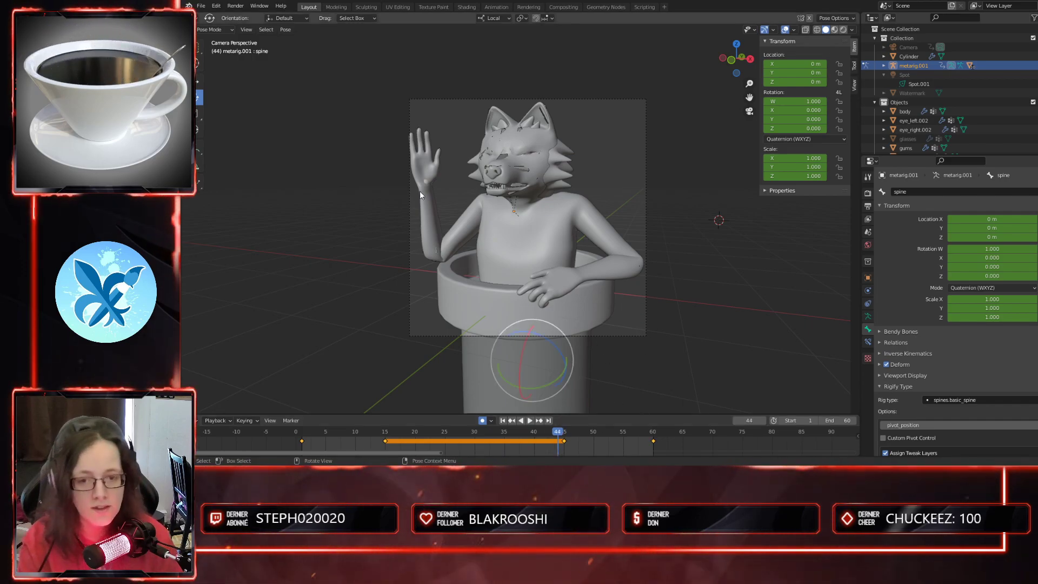
left_click(433, 245)
left_click_drag(572, 444, 548, 447)
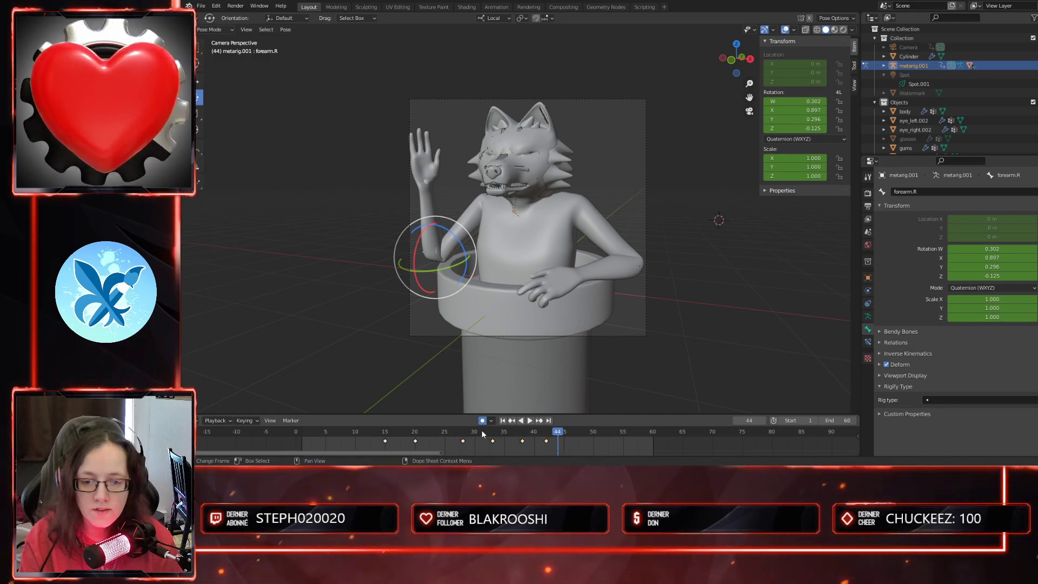
key("space")
left_click_drag(439, 431, 465, 431)
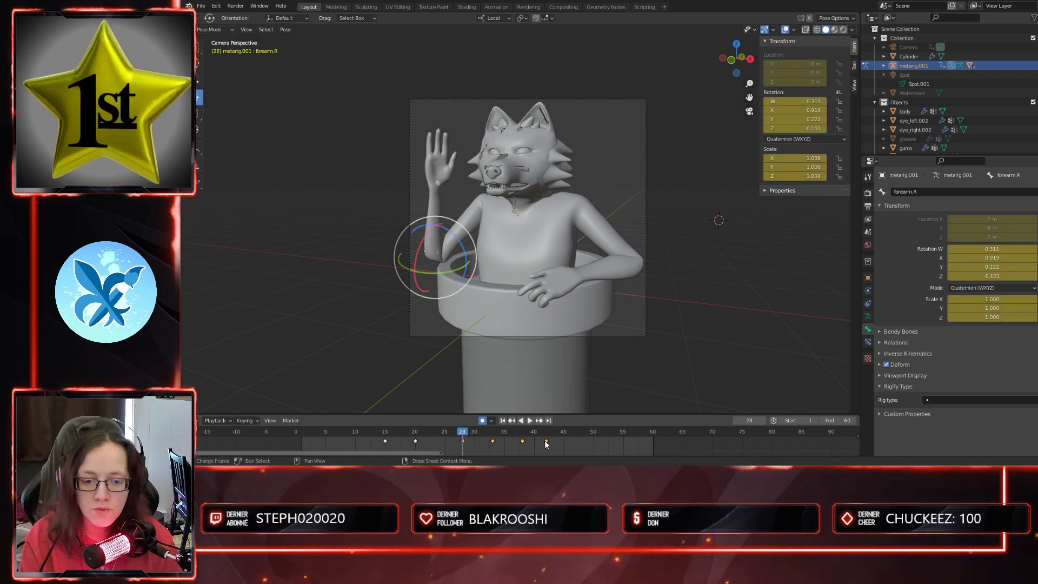
left_click_drag(547, 442, 537, 441)
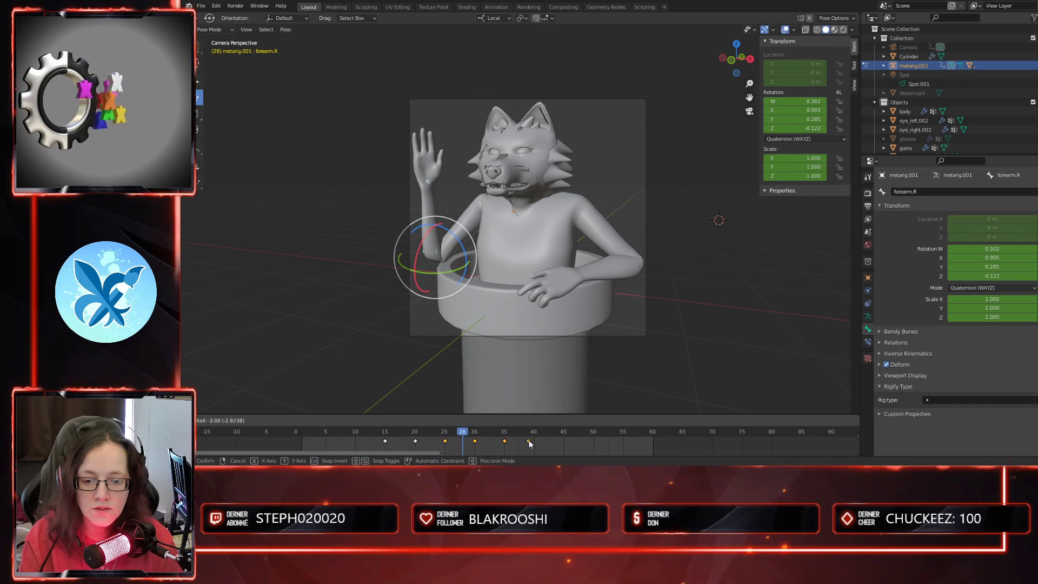
left_click(529, 444)
- Copy the forearm.R keyframe from frame 35 to frame 43 and play the animation through from the start
left_click(444, 433)
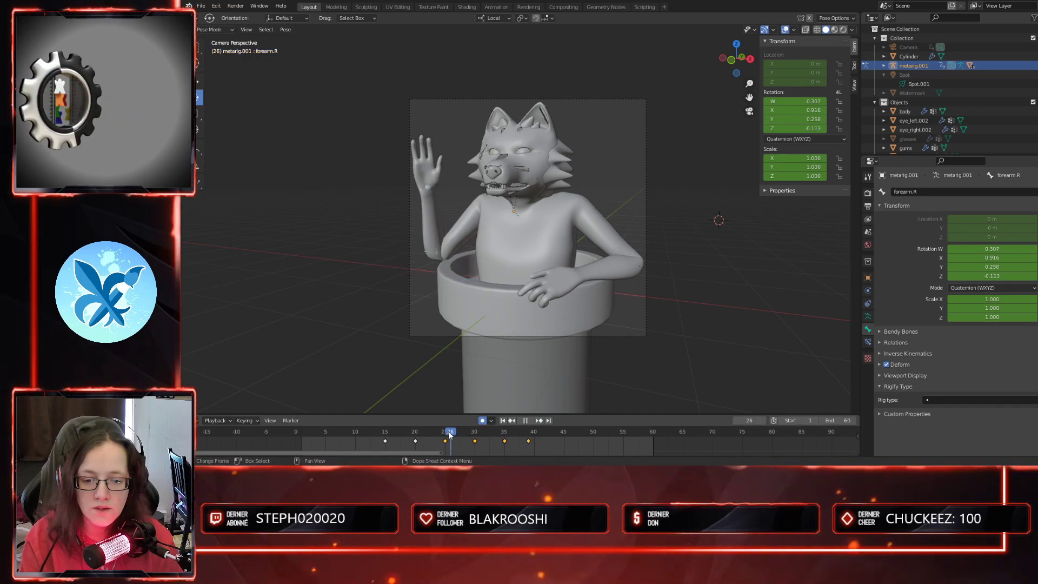
left_click(505, 447)
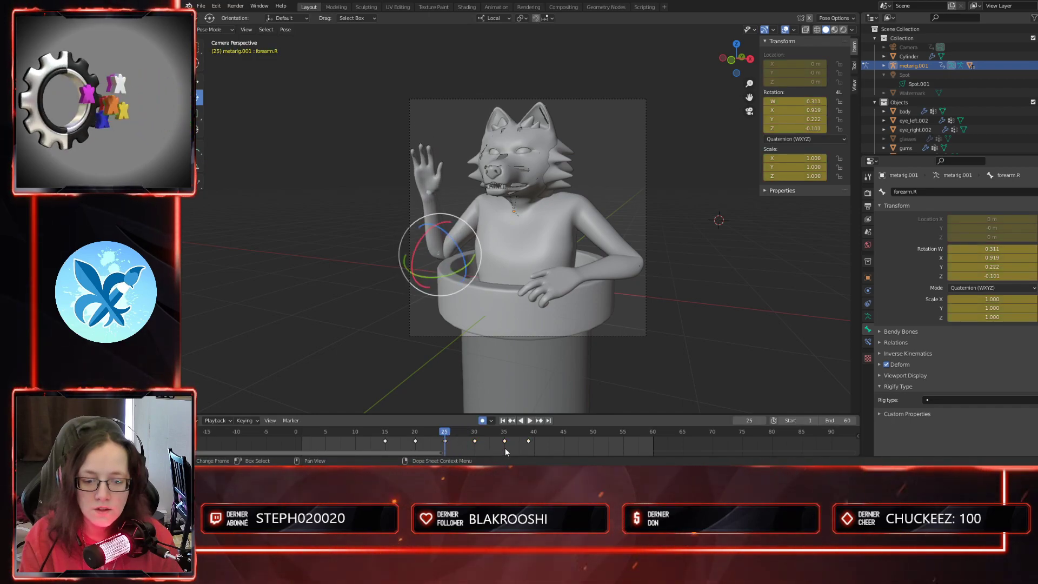
left_click(558, 432)
key("space")
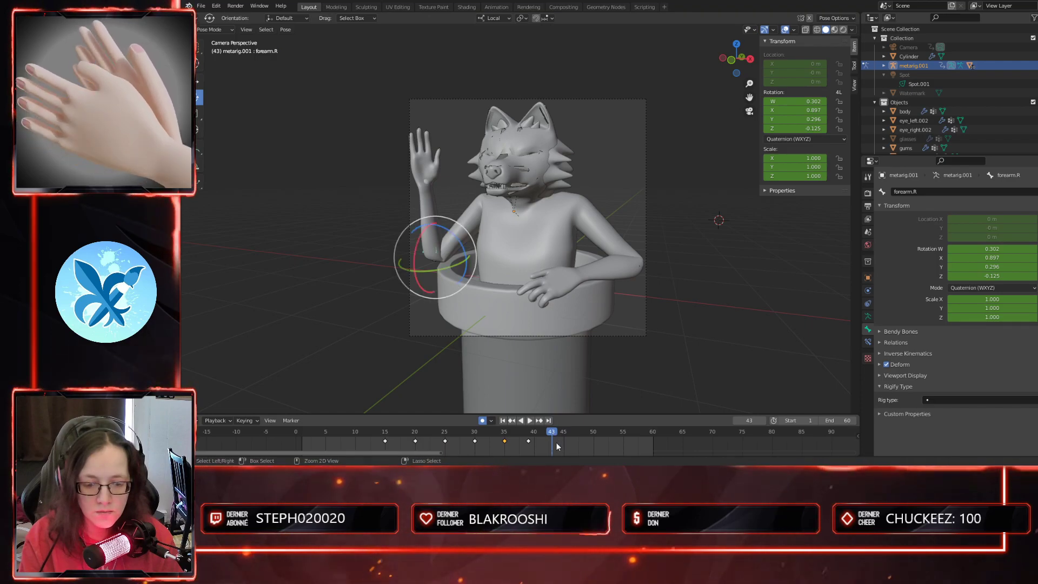
key("ctrl+v")
mouse_move(551, 433)
left_mouse_down()
mouse_move(482, 431)
mouse_move(565, 438)
left_mouse_up()
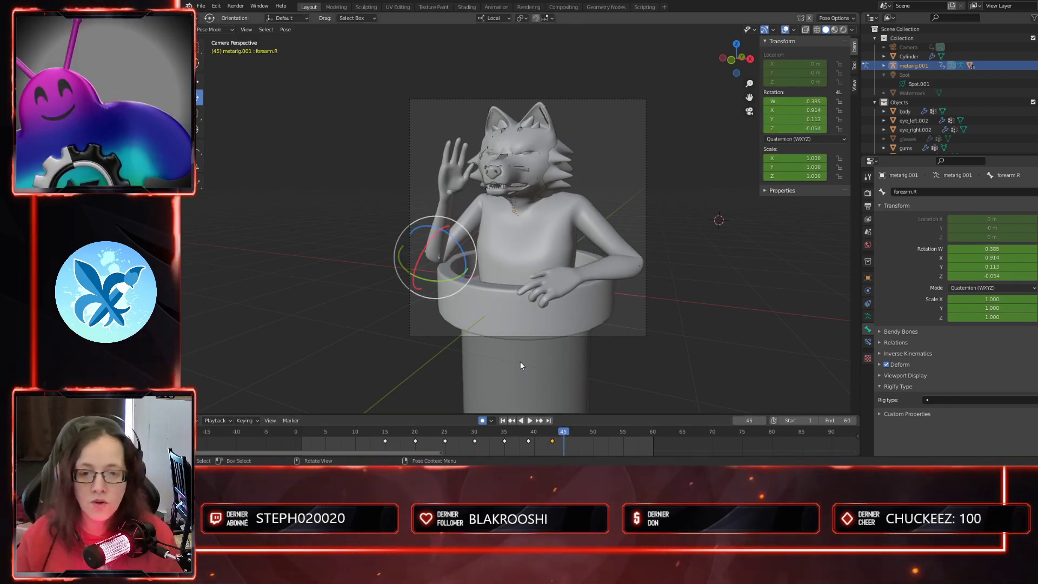
left_click_drag(563, 437, 310, 435)
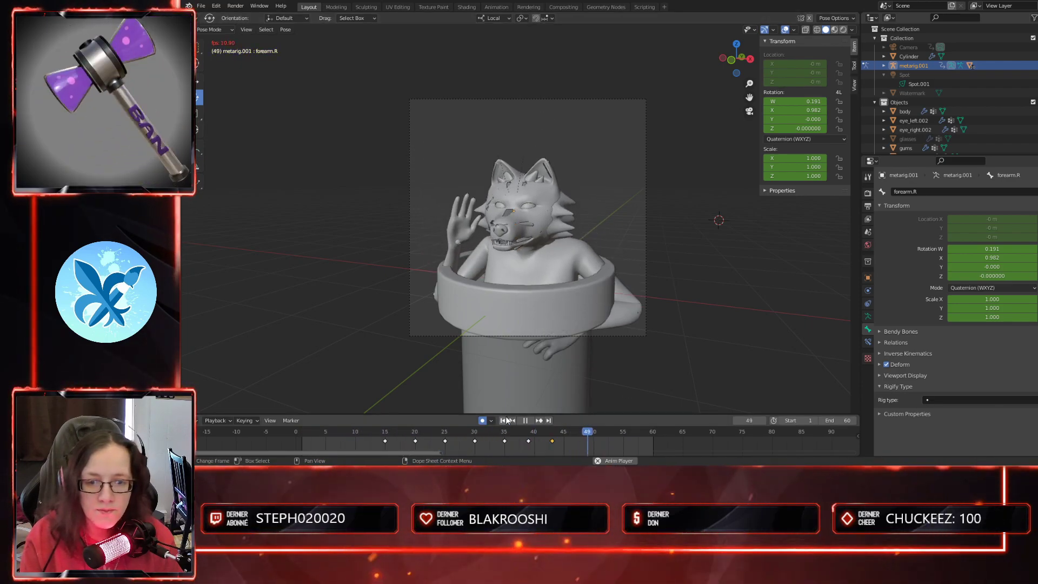
left_click(525, 420)
- Tighten the forearm.R wave after frame 25 by retiming its keyframes to frames 29, 33, 37 and 41
left_click_drag(618, 433, 543, 436)
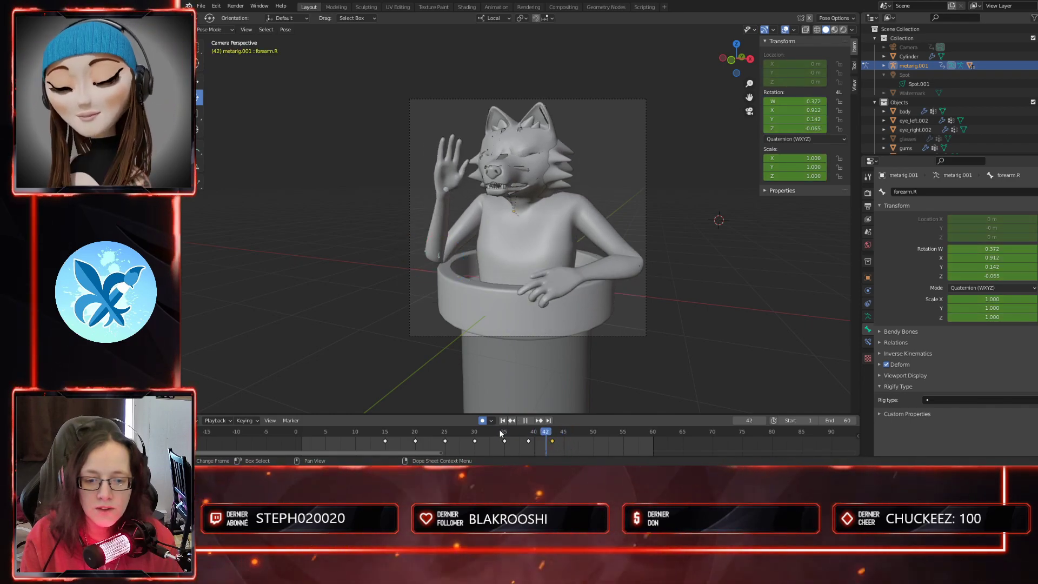
left_click(443, 432)
left_click_drag(444, 433, 569, 441)
key("b")
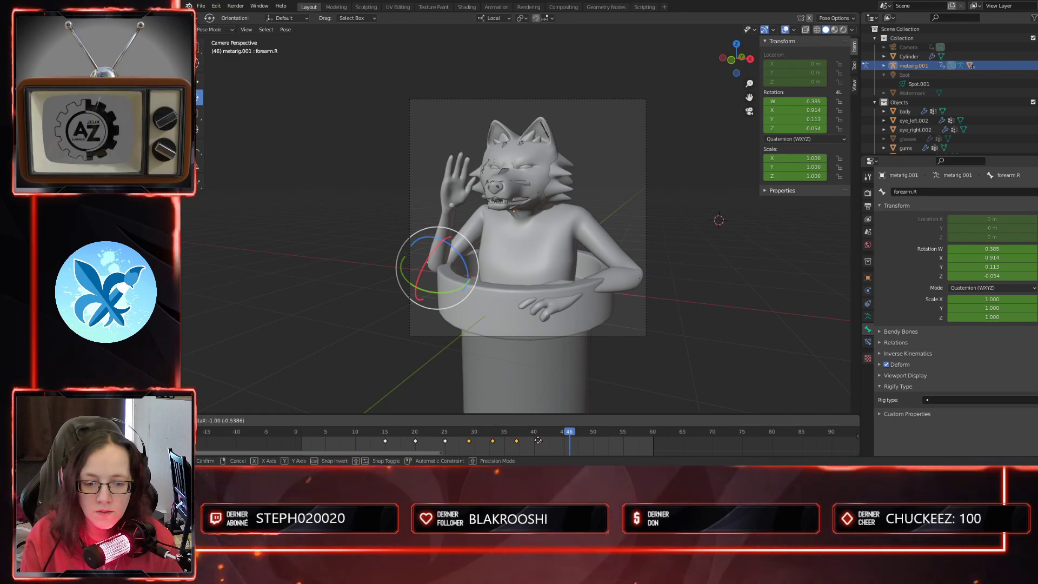
left_click(539, 440)
- Duplicate the last two forearm.R wave keyframes, from frames 37 and 41, to frames 45 and 49, and leave the camera view
left_click(514, 451)
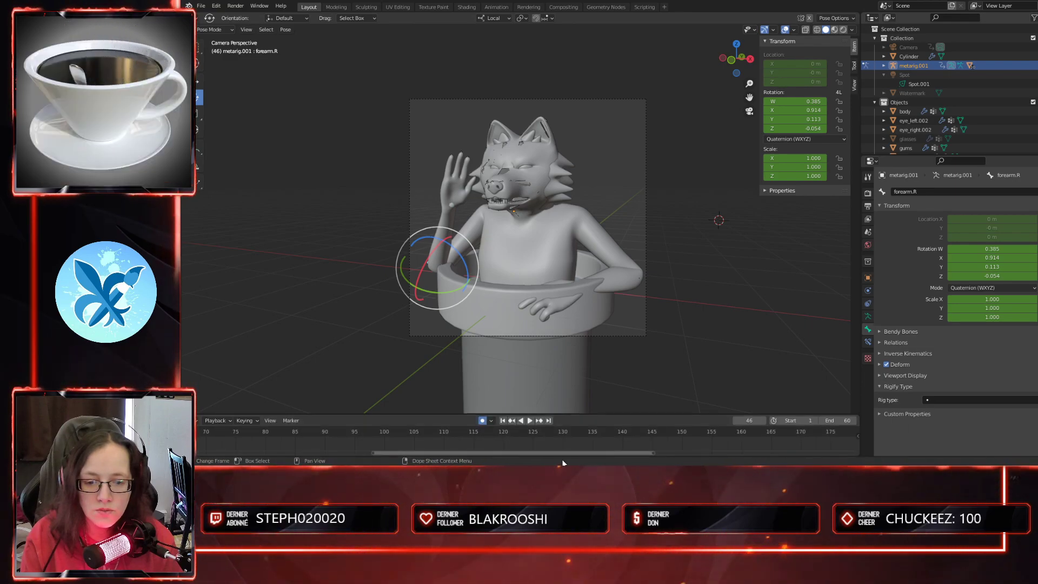
left_click_drag(562, 456, 563, 462)
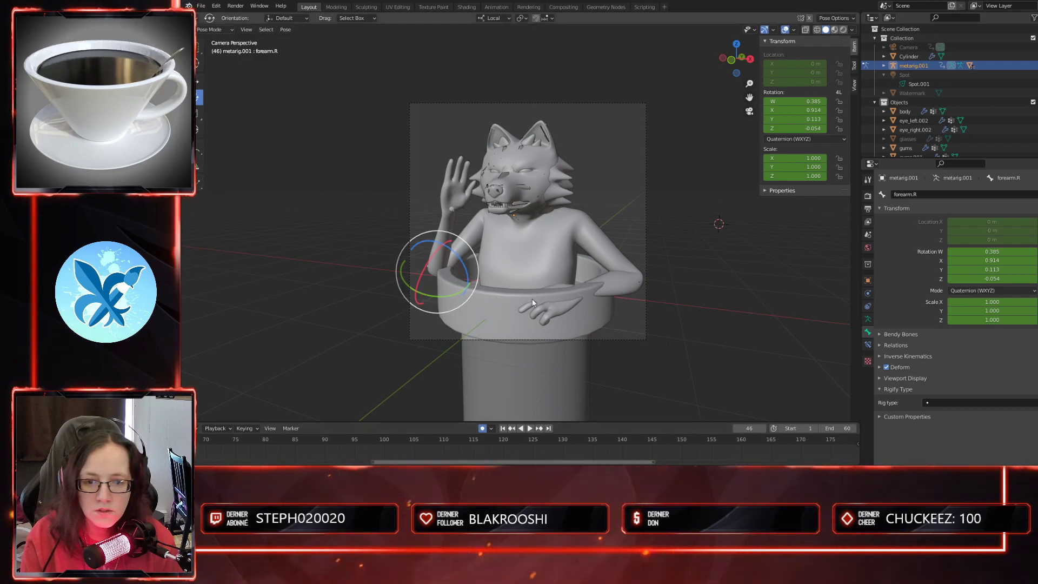
left_click(440, 259)
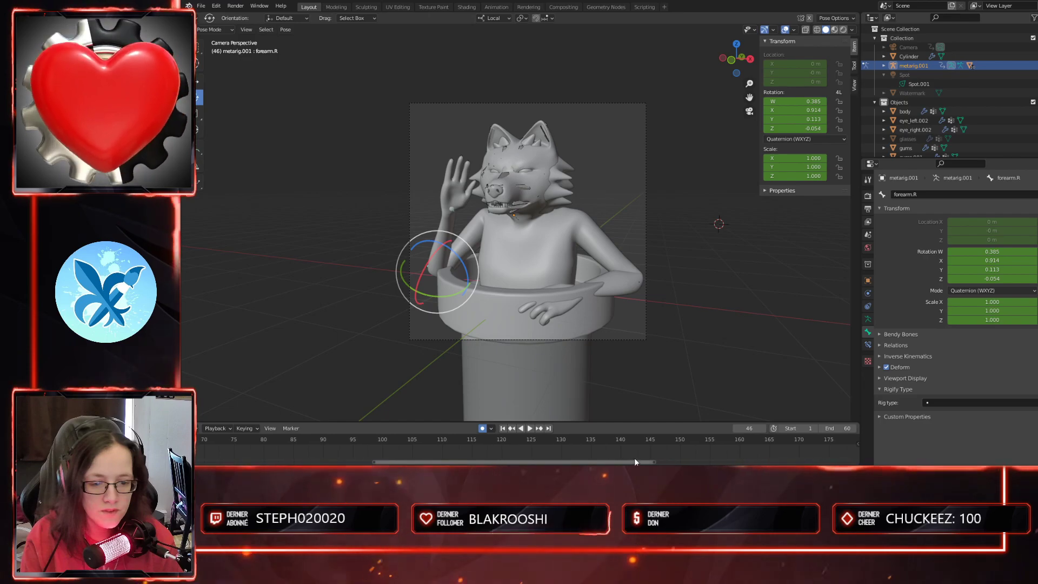
left_click_drag(590, 463, 437, 463)
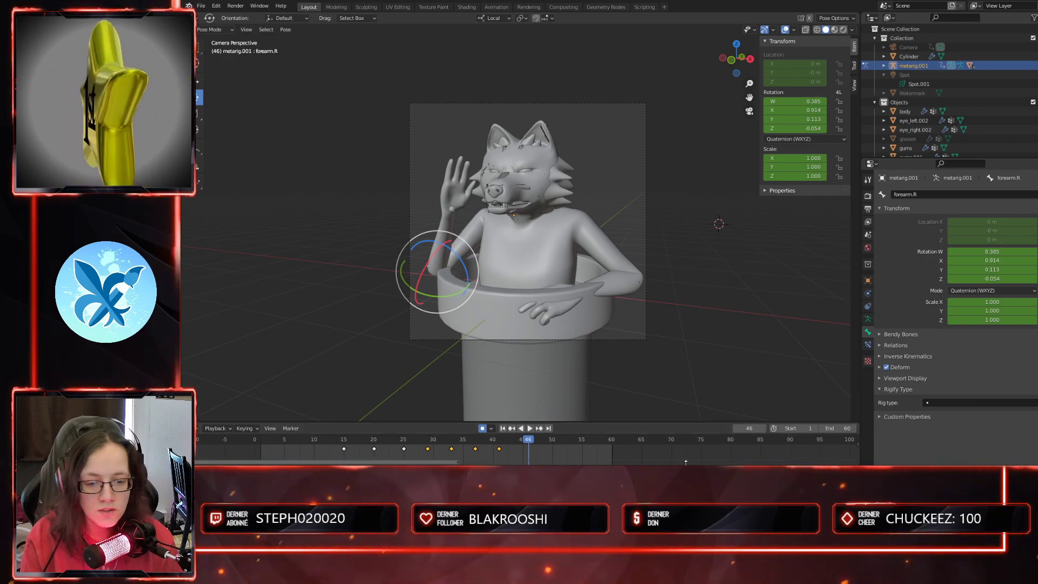
left_click_drag(686, 458, 688, 450)
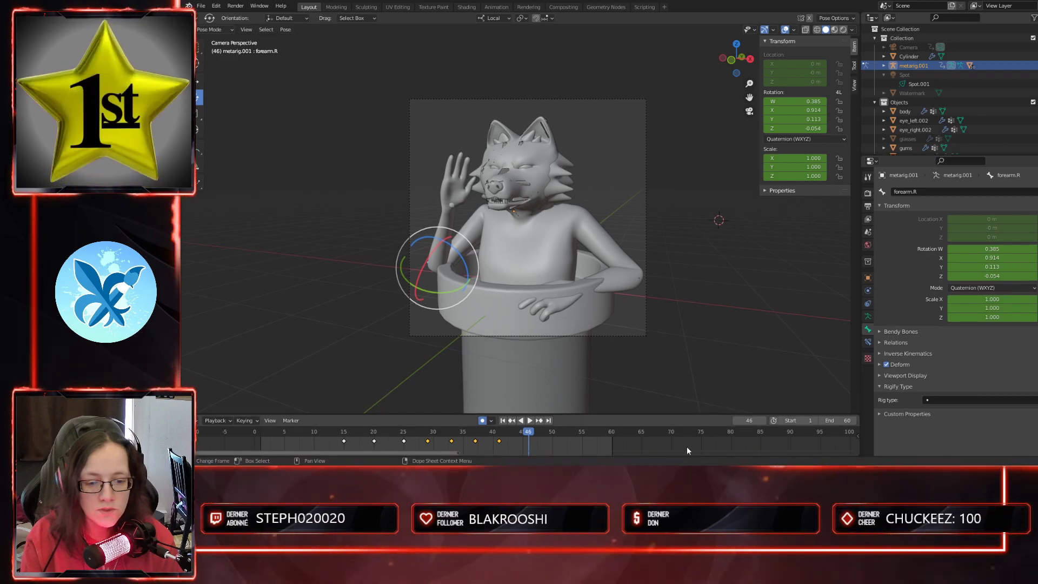
left_click(523, 432)
key("space")
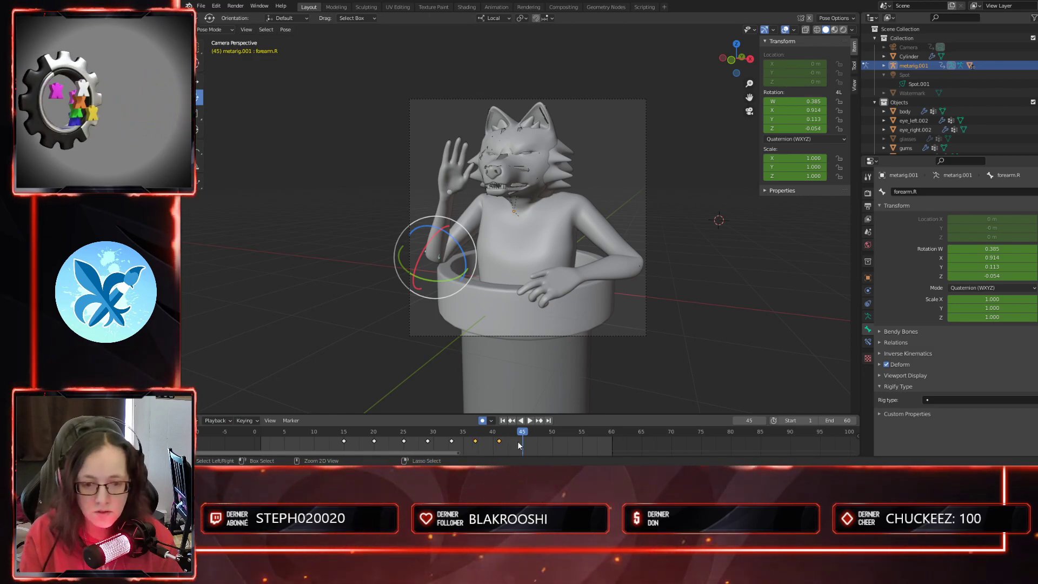
key("ctrl+v")
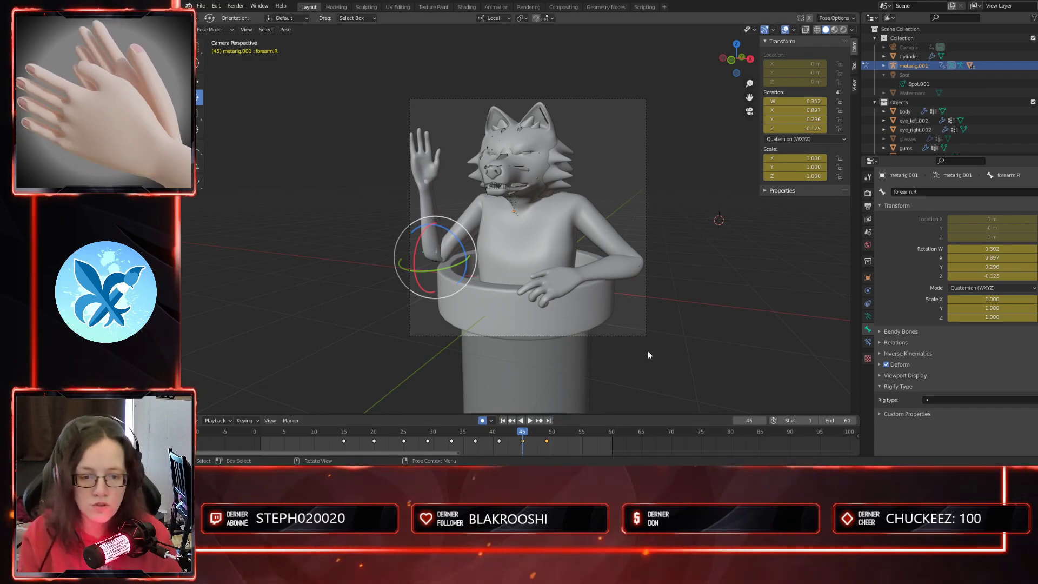
key("KP_0")
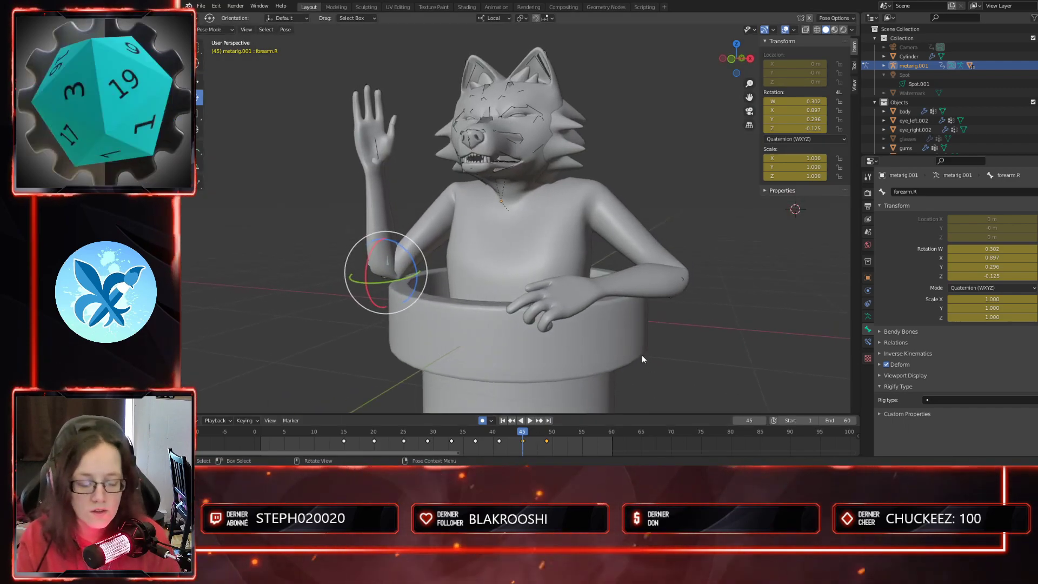
- Shift all forearm.R keyframes 5 frames earlier so they start at frame 10, and play the motion in camera view to check it
key("KP_0")
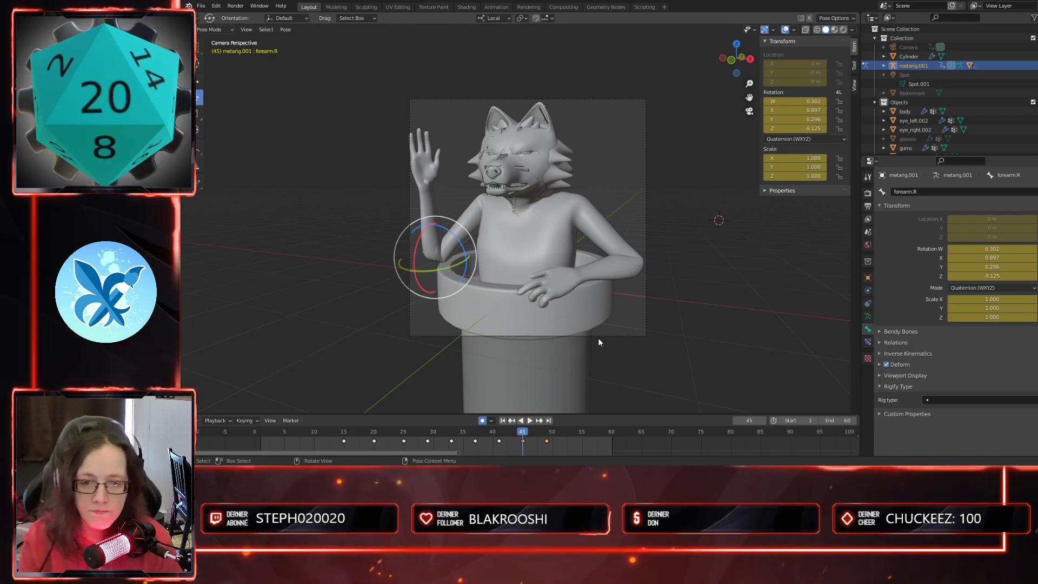
left_click_drag(522, 433, 457, 442)
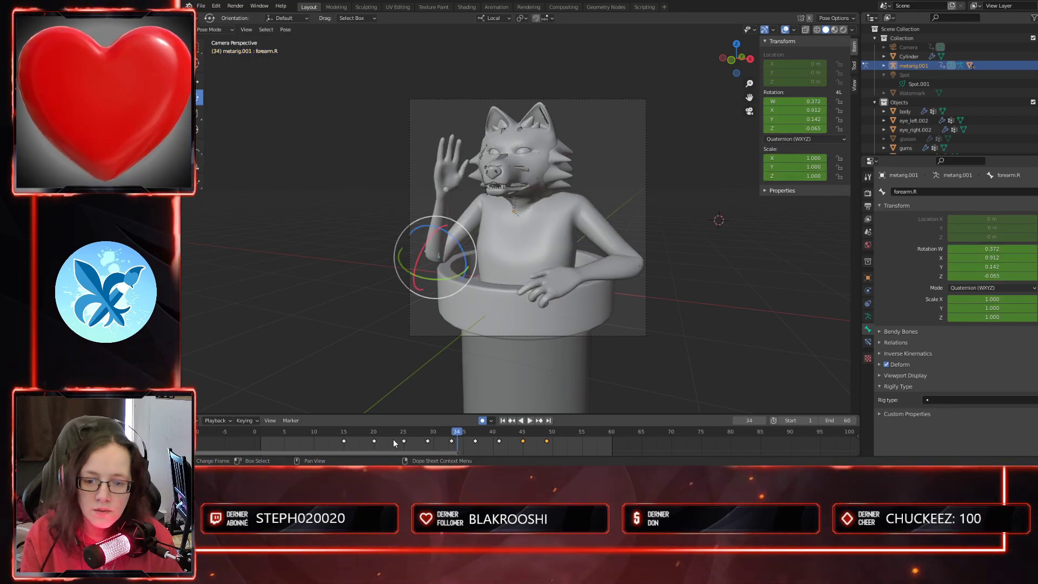
left_click_drag(374, 443, 344, 443)
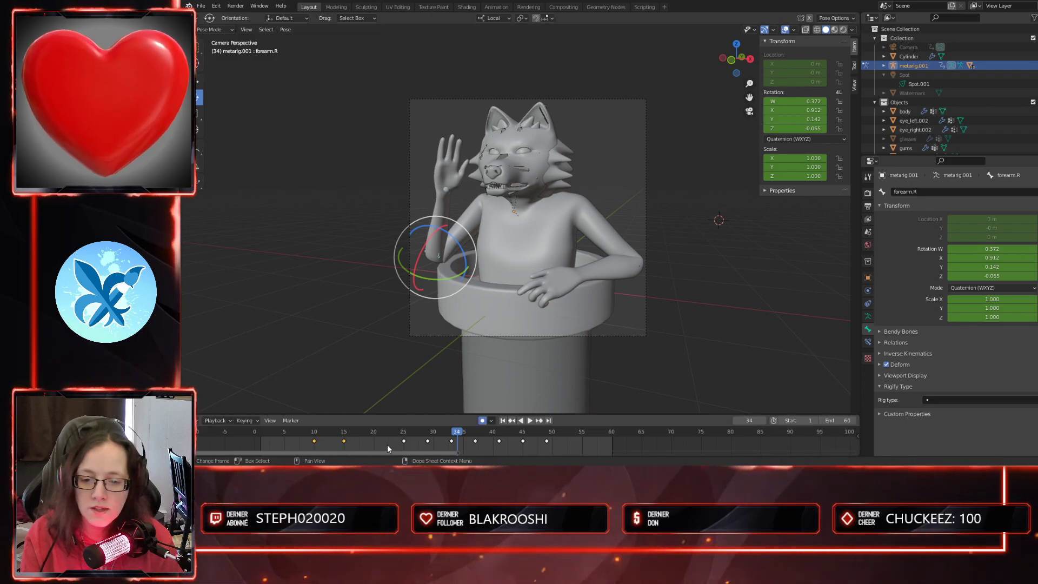
left_click_drag(538, 440, 517, 443)
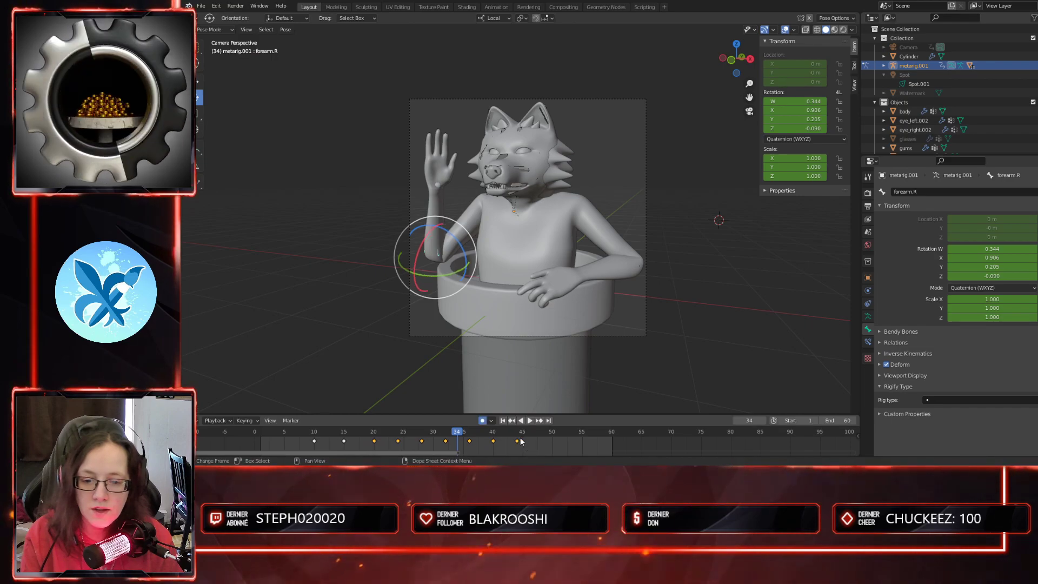
key("space")
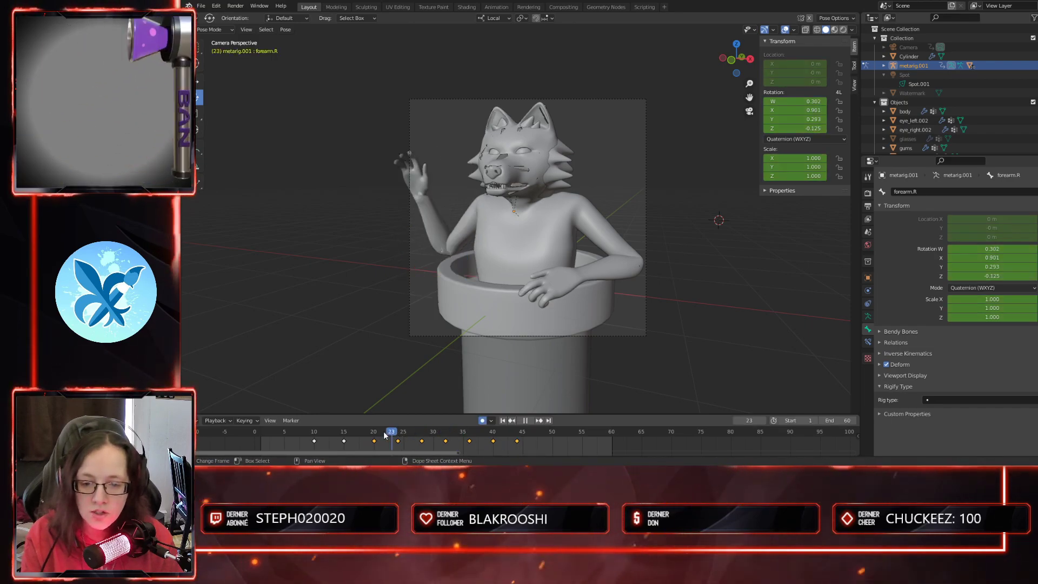
left_click_drag(316, 438, 305, 441)
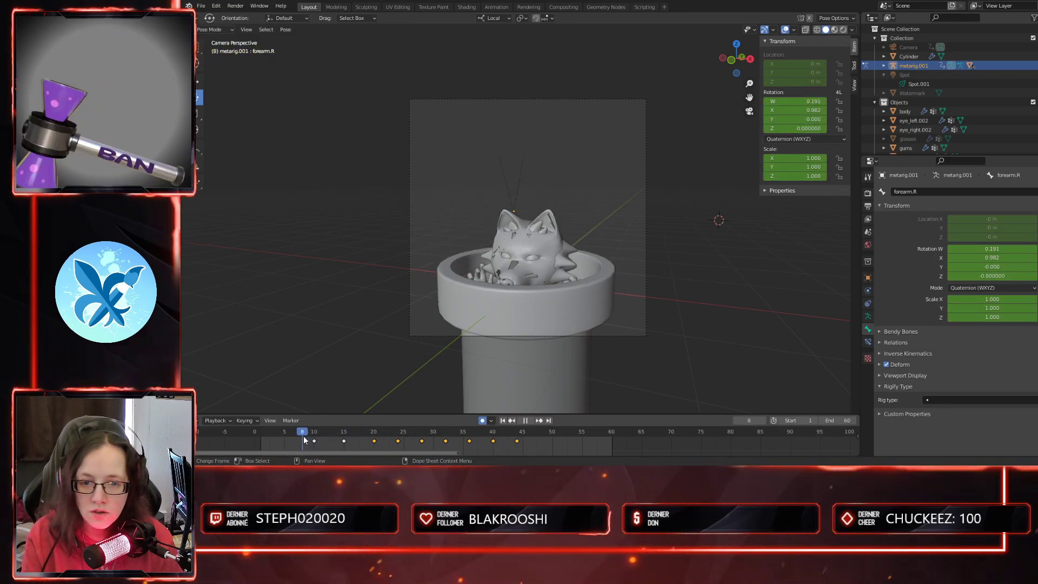
left_click(316, 438)
key("space")
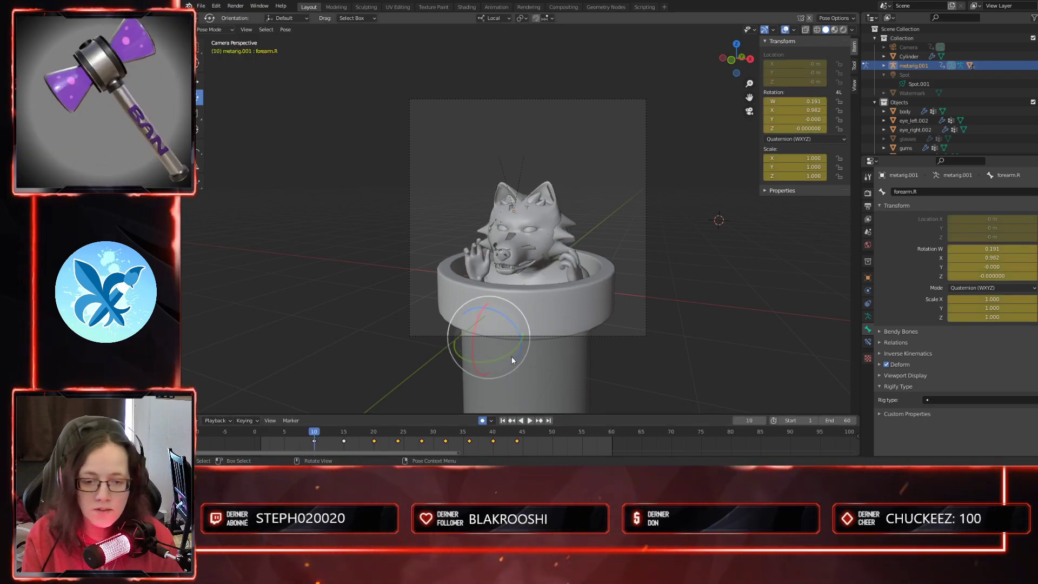
- Shift the upper_arm.R keyframes after frame 1 five frames earlier so they run from frame 10 to frame 23
middle_click_drag(575, 356, 509, 321)
left_click(508, 318)
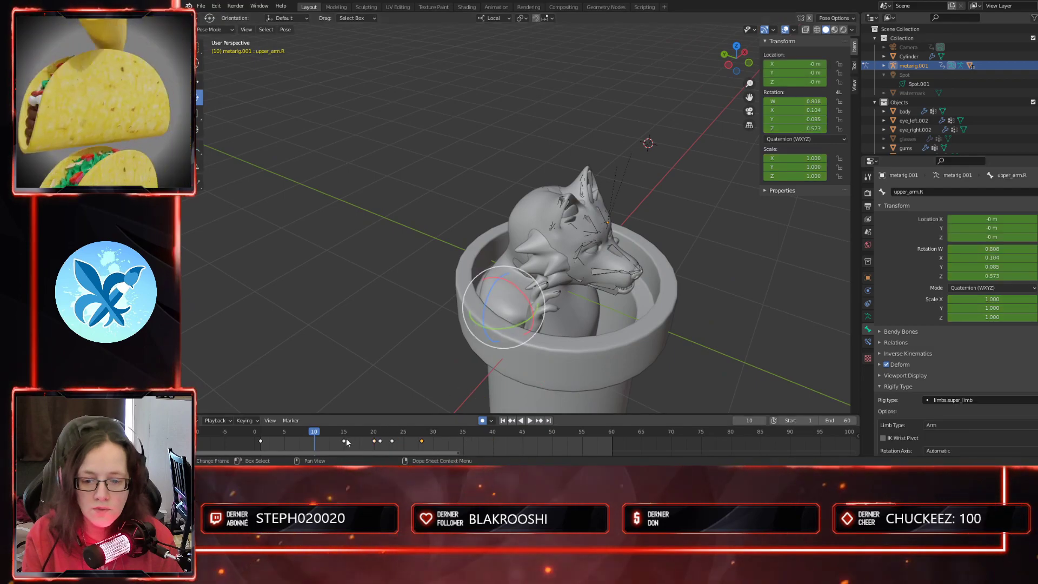
key("space")
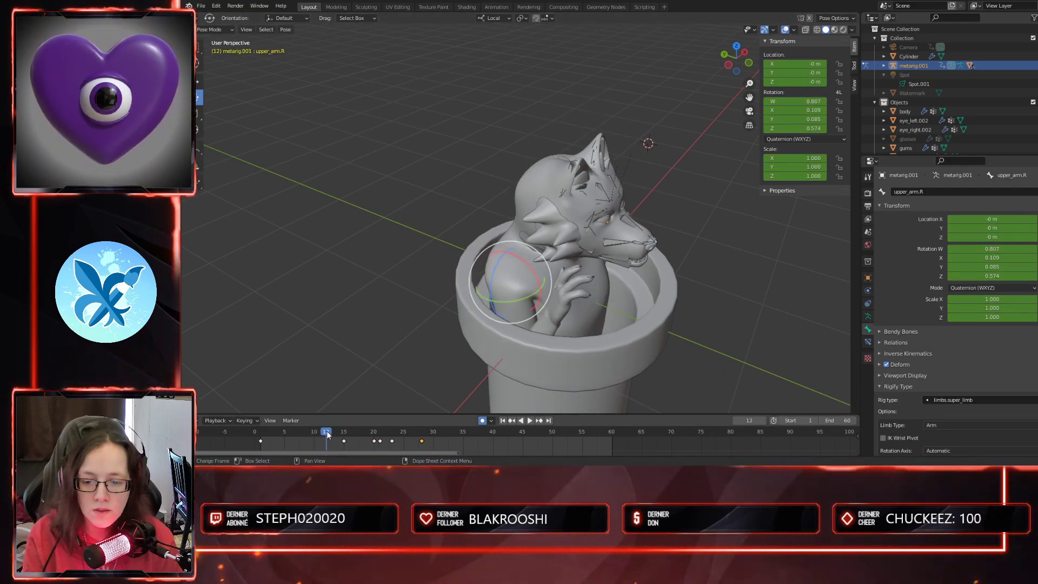
left_click_drag(342, 445, 309, 433)
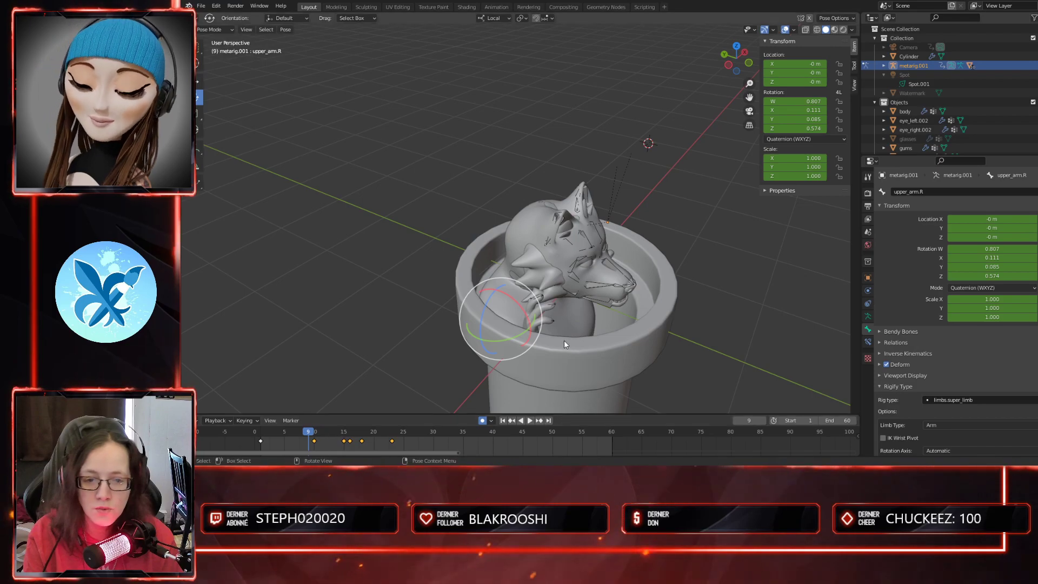
middle_click_drag(566, 341, 520, 344)
left_click_drag(312, 433, 380, 440)
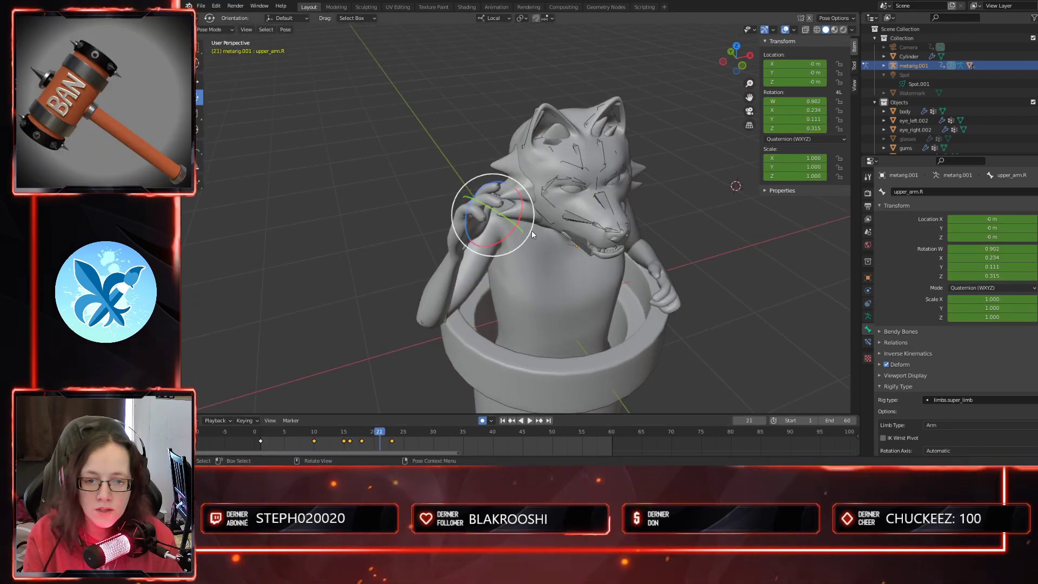
- Enable X-axis mirroring for posing and shift all shoulder.R keyframes 5 frames earlier so they start at frame 10
left_click(532, 234)
left_click(805, 30)
middle_click_drag(675, 304, 657, 286)
left_click(806, 30)
left_click(810, 20)
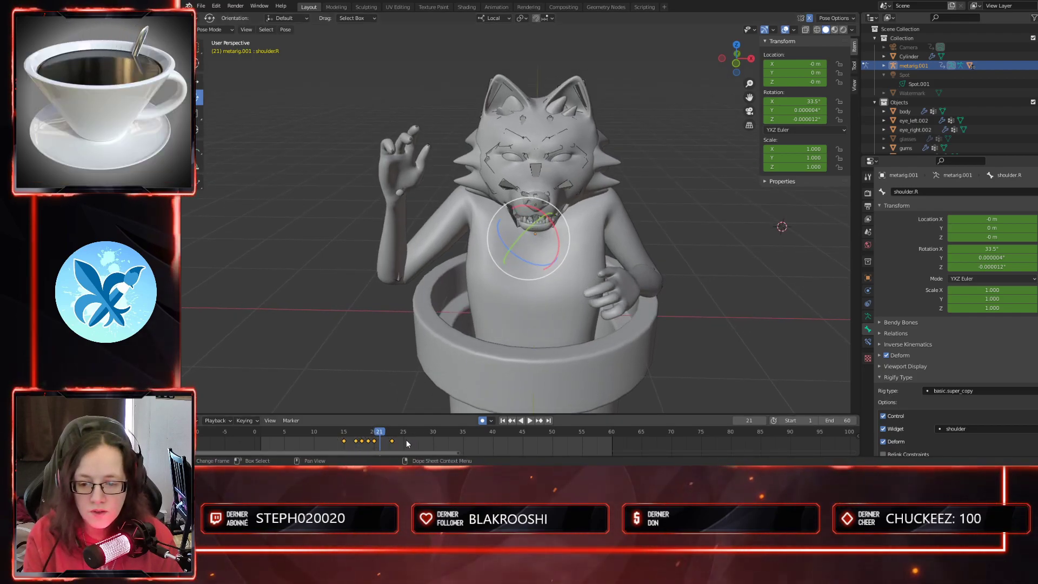
left_click_drag(393, 445, 363, 440)
mouse_move(375, 432)
left_mouse_down()
mouse_move(263, 440)
mouse_move(363, 449)
left_mouse_up()
- Select the spine bone in X-ray display and move its keyframe from frame 15 to frame 10
scroll(684, 345, "down", 2)
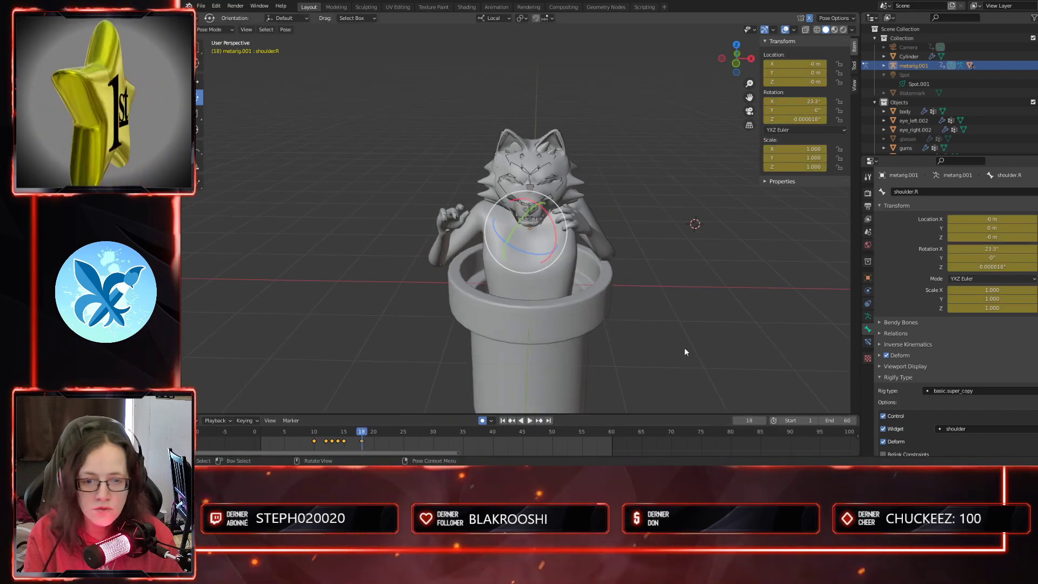
middle_click_drag(684, 345, 644, 346)
left_click(806, 30)
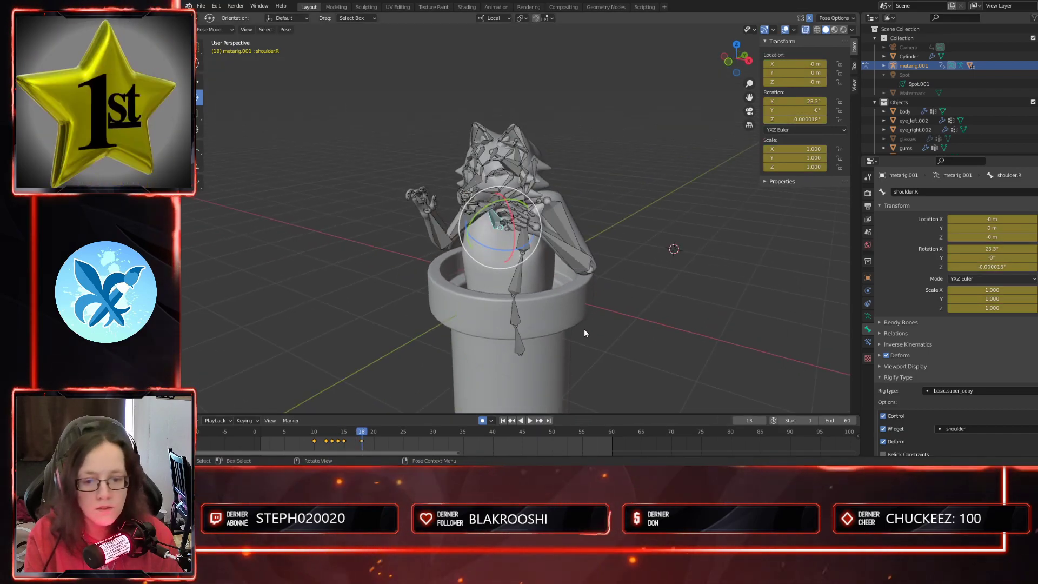
left_click(523, 352)
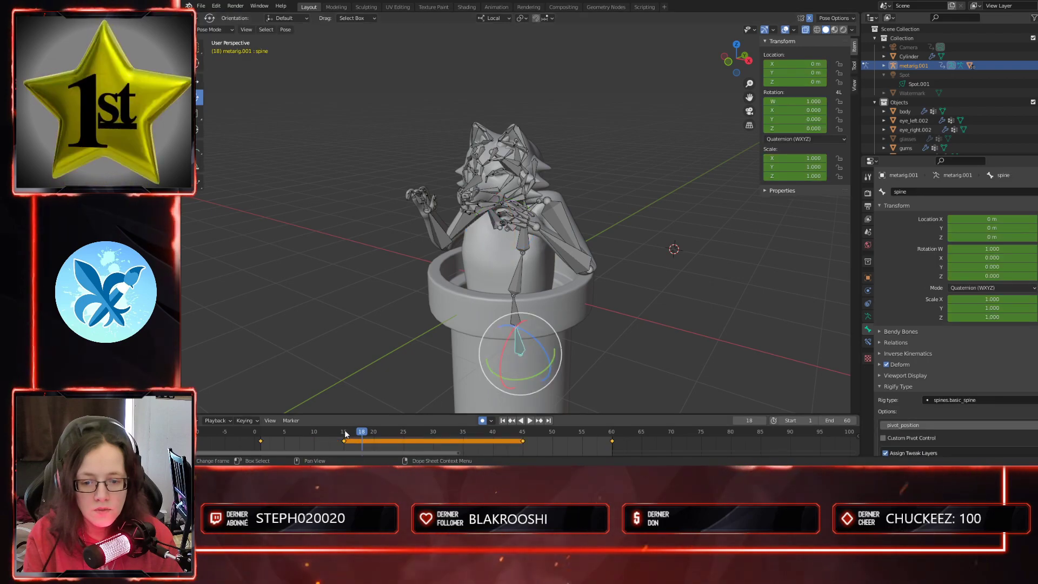
left_click_drag(336, 447, 525, 430)
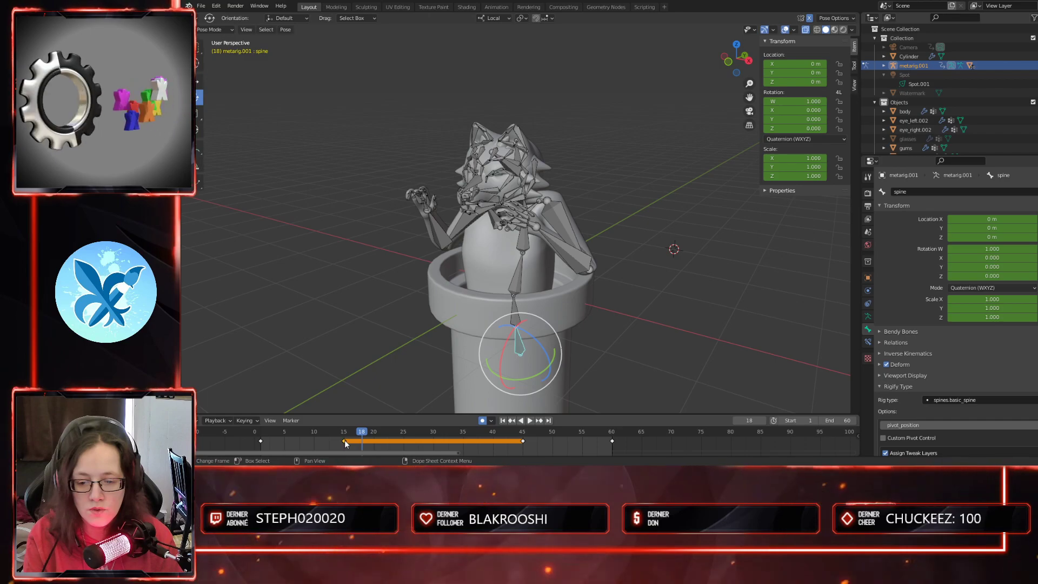
left_click_drag(345, 441, 315, 442)
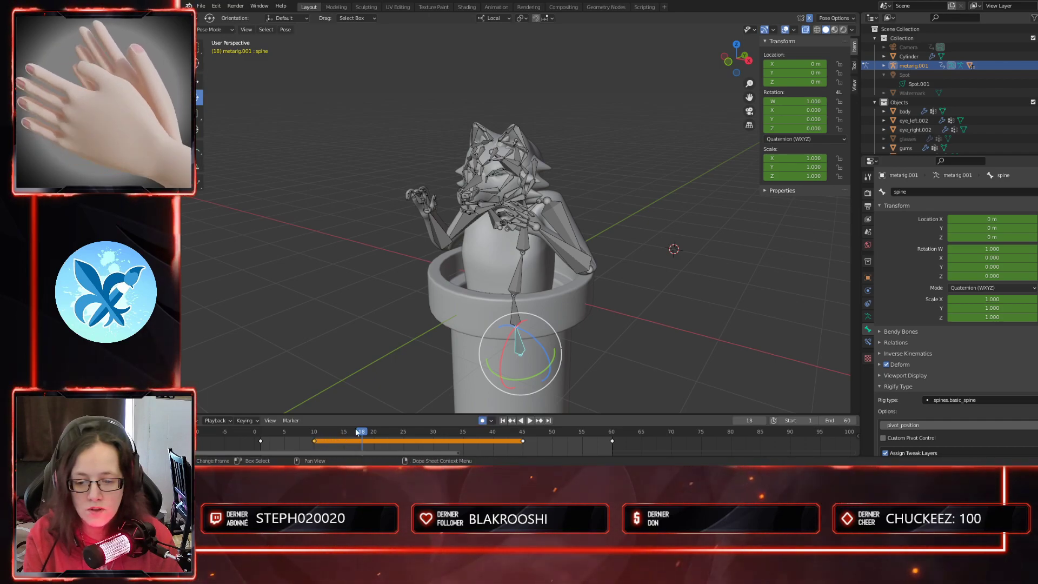
- Preview the start of the rise through the camera and try a spine Y location of -0.78 m at frame 1, restoring -0.8 m
key("Escape")
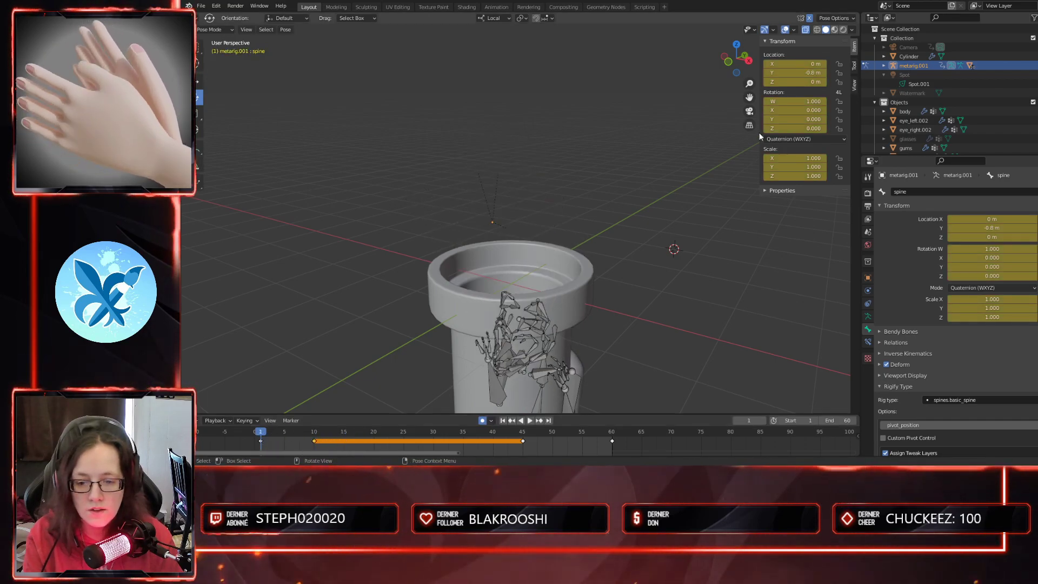
key("KP_0")
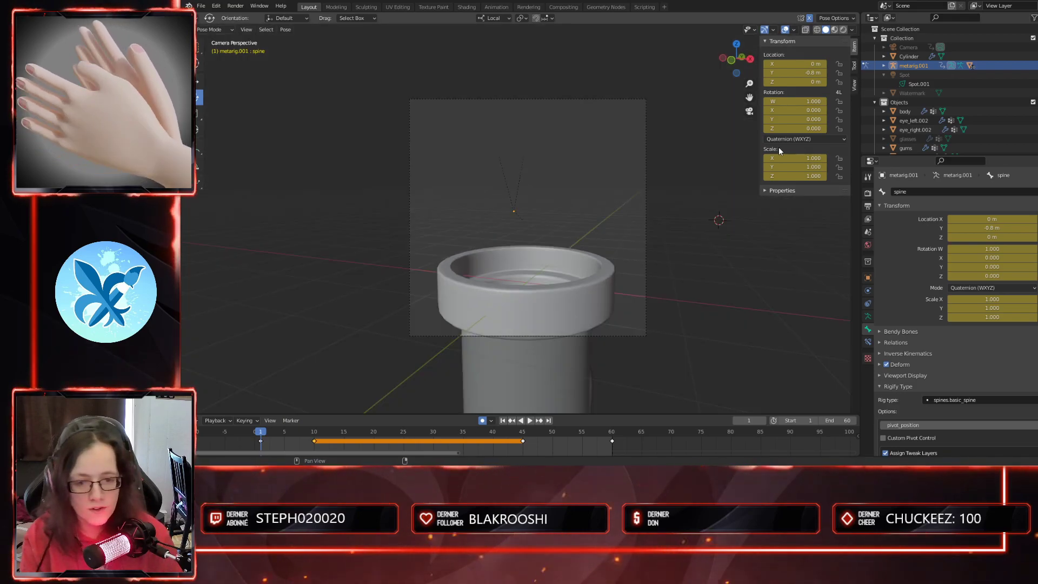
key("space")
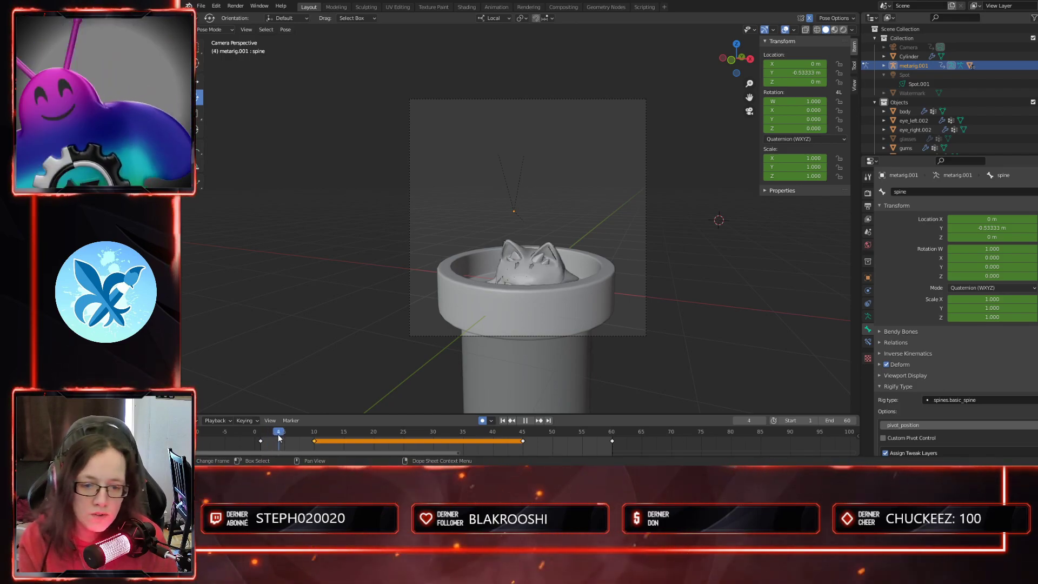
key("space")
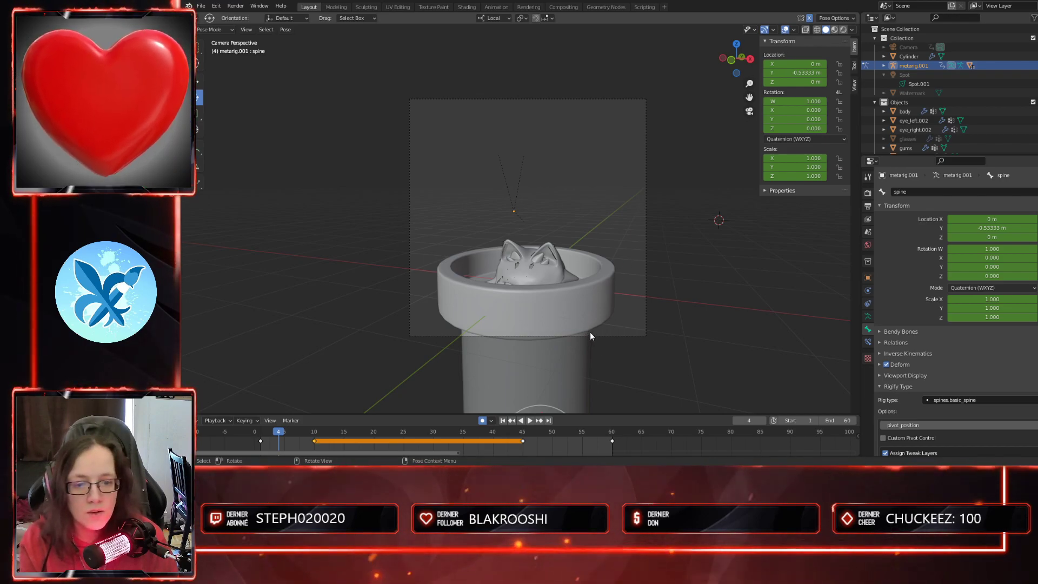
scroll(641, 364, "down", 3)
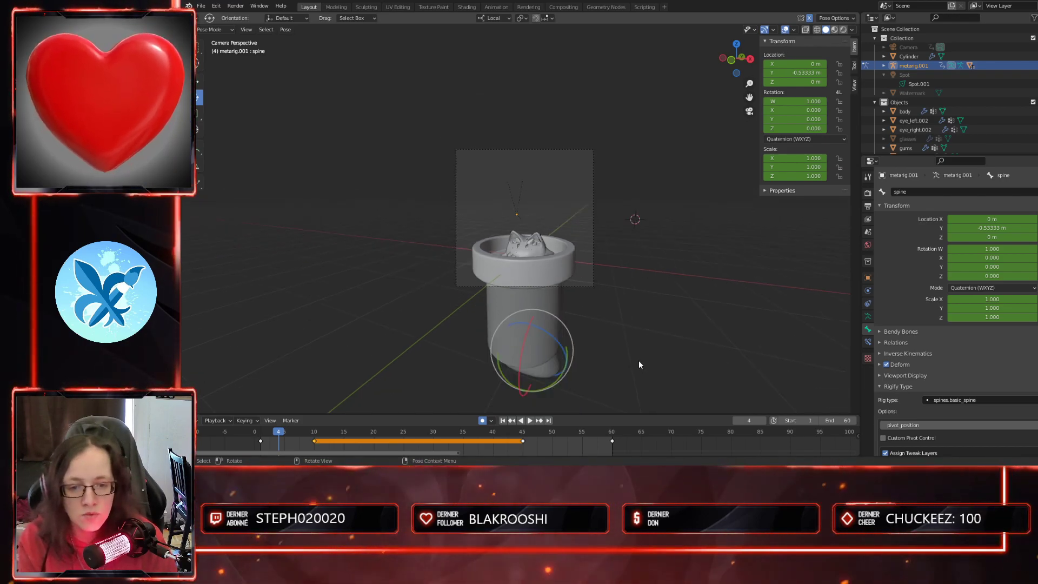
left_click(261, 437)
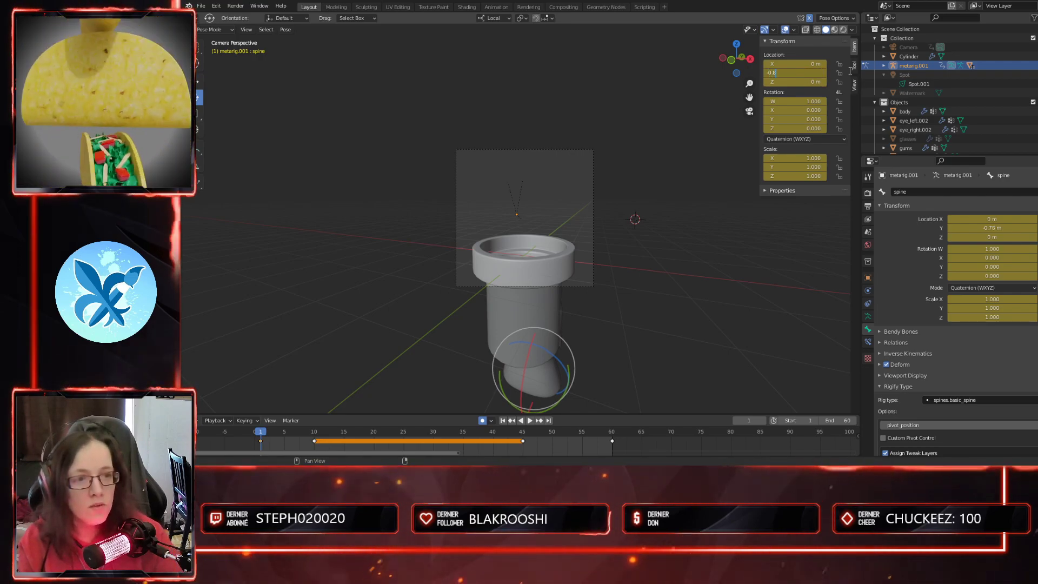
- Switch to the Move tool with Global orientation, move the spine about -0.33 m along Y at frame 1, and play the rise in camera view
middle_click_drag(616, 305, 574, 363)
scroll(573, 359, "down", 3)
left_click_drag(262, 431, 315, 438)
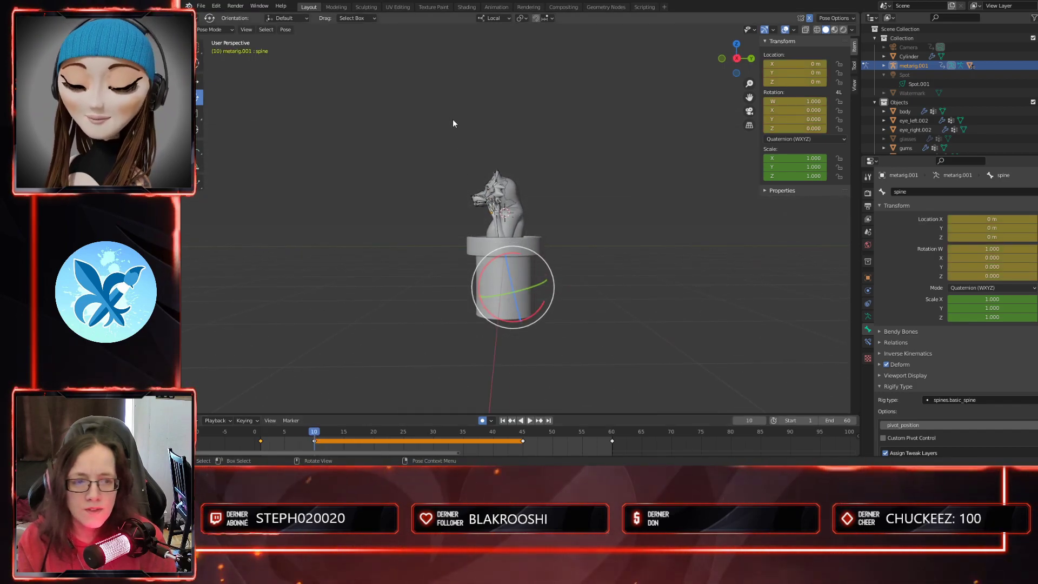
left_click_drag(314, 433, 263, 436)
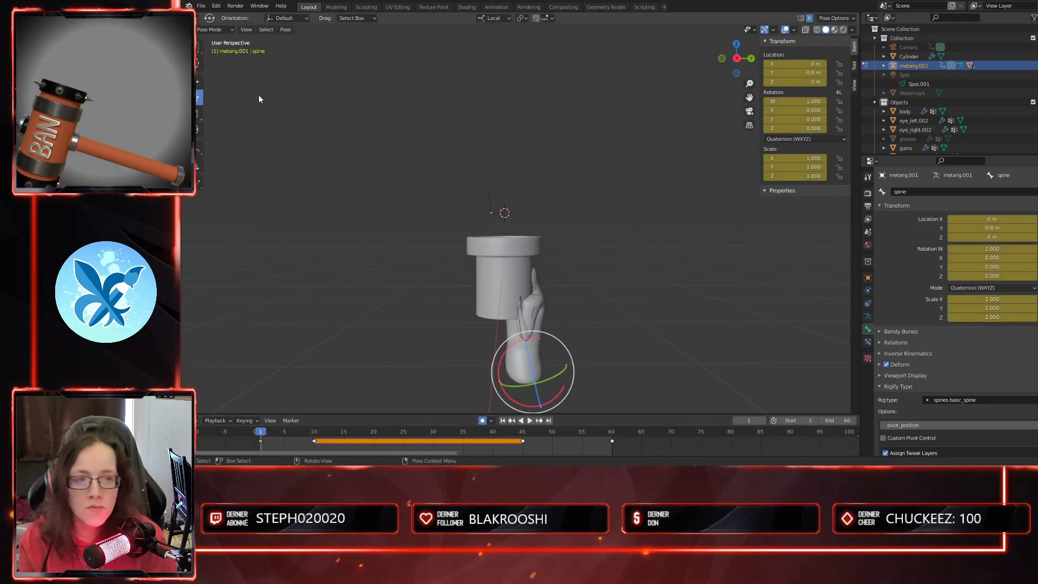
left_click(197, 82)
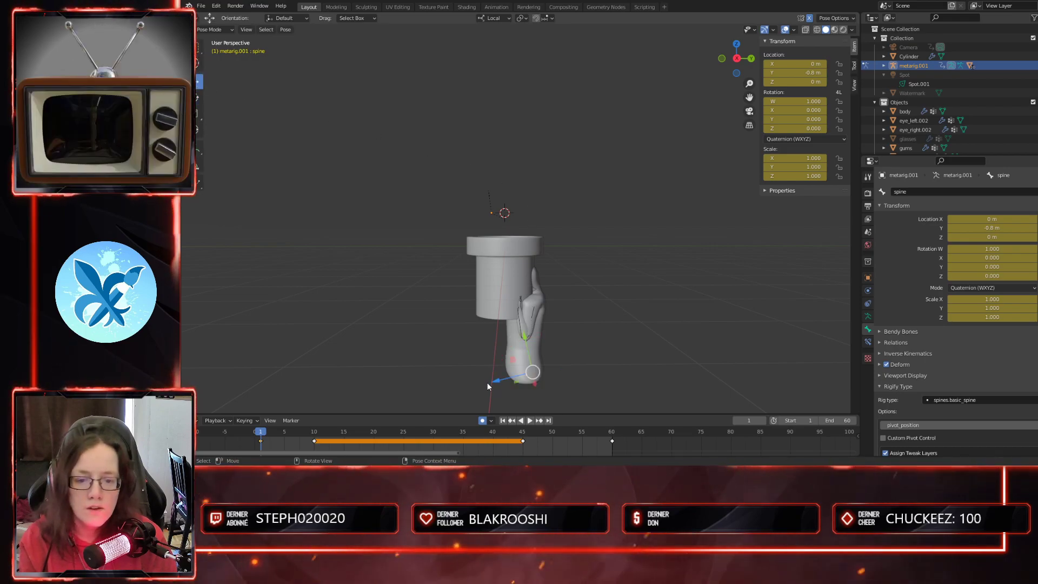
left_click(494, 22)
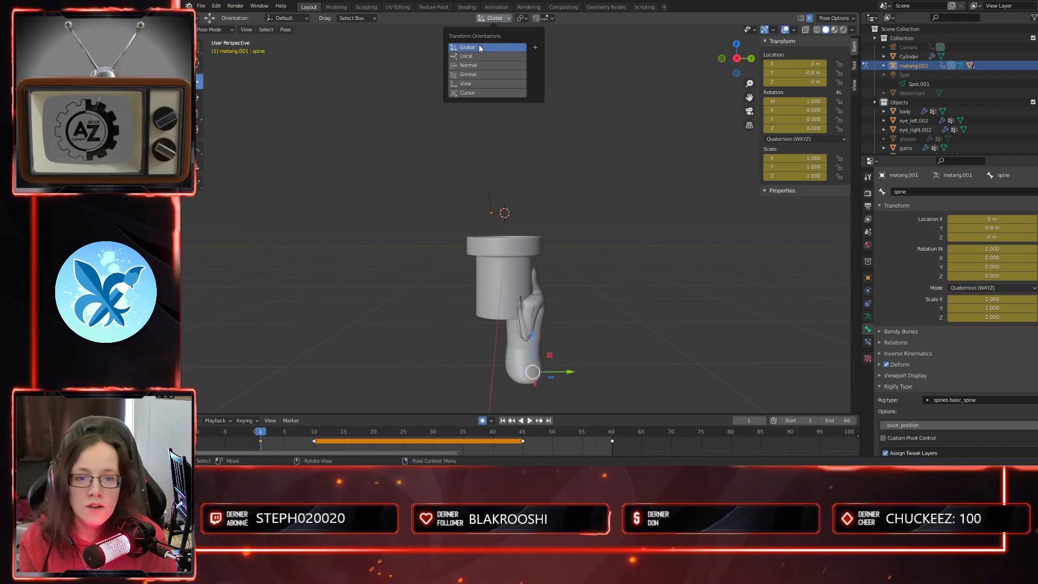
left_click(481, 40)
left_click_drag(572, 376, 560, 372)
middle_click_drag(416, 315, 447, 326)
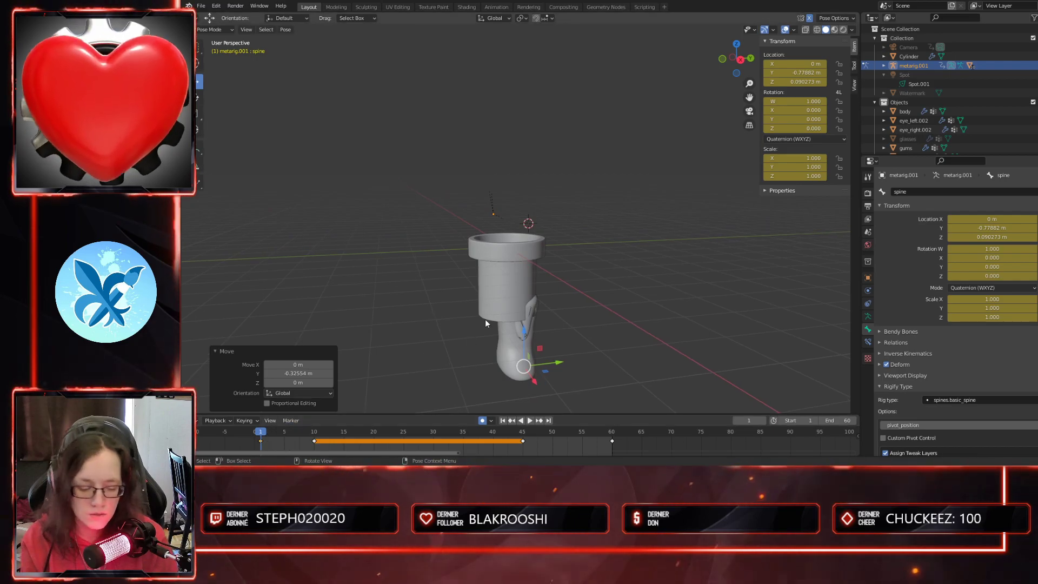
key("KP_0")
left_click_drag(262, 434, 278, 441)
scroll(586, 309, "up", 5)
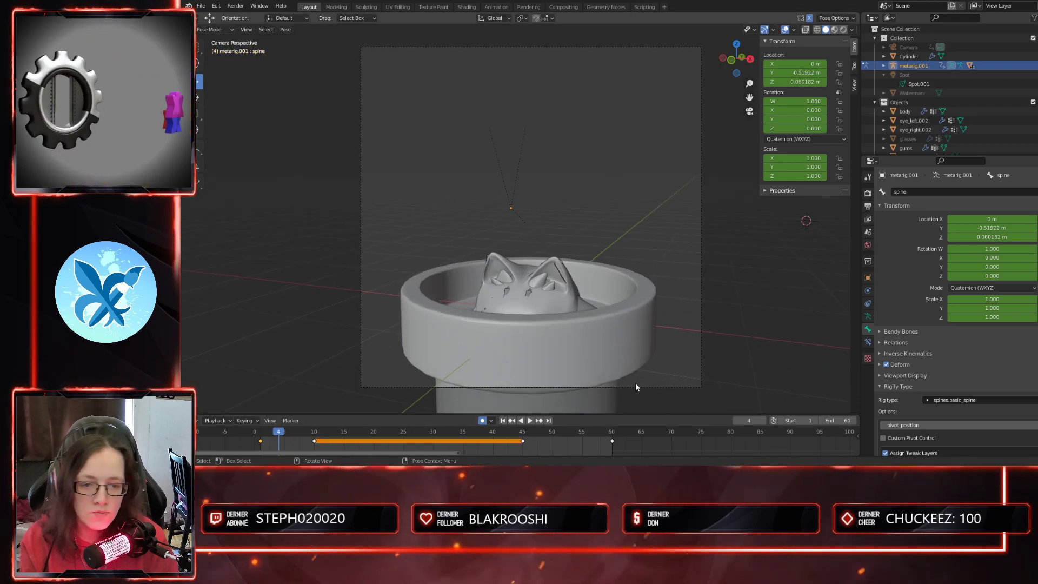
key("space")
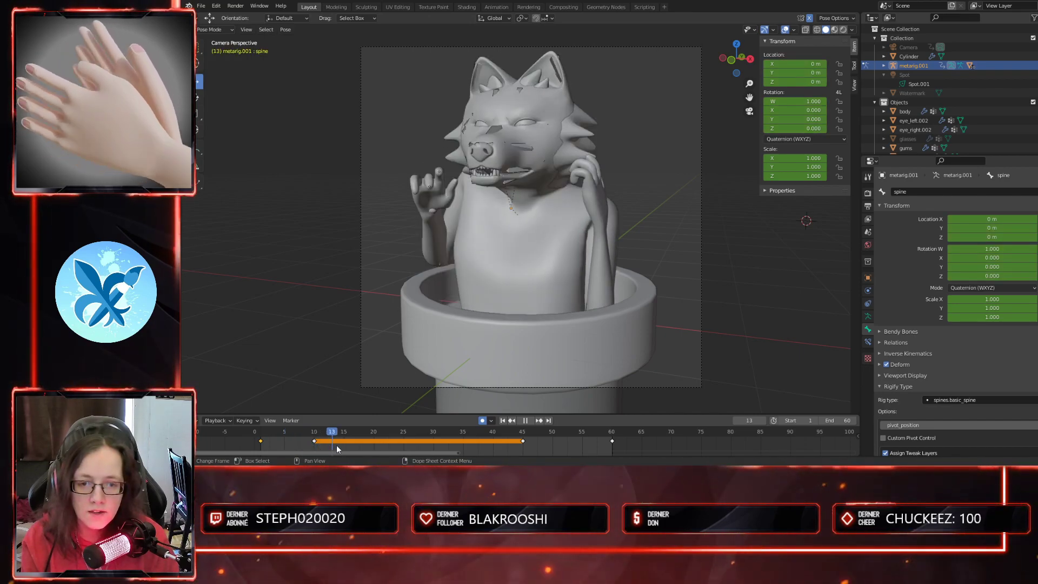
- Examine the upper_arm.R, shoulder.R and forearm.R bones in X-ray display at frame 10 and the arm motion up to frame 16
left_click_drag(360, 446, 314, 441)
middle_click_drag(460, 346, 508, 257)
left_click(473, 251)
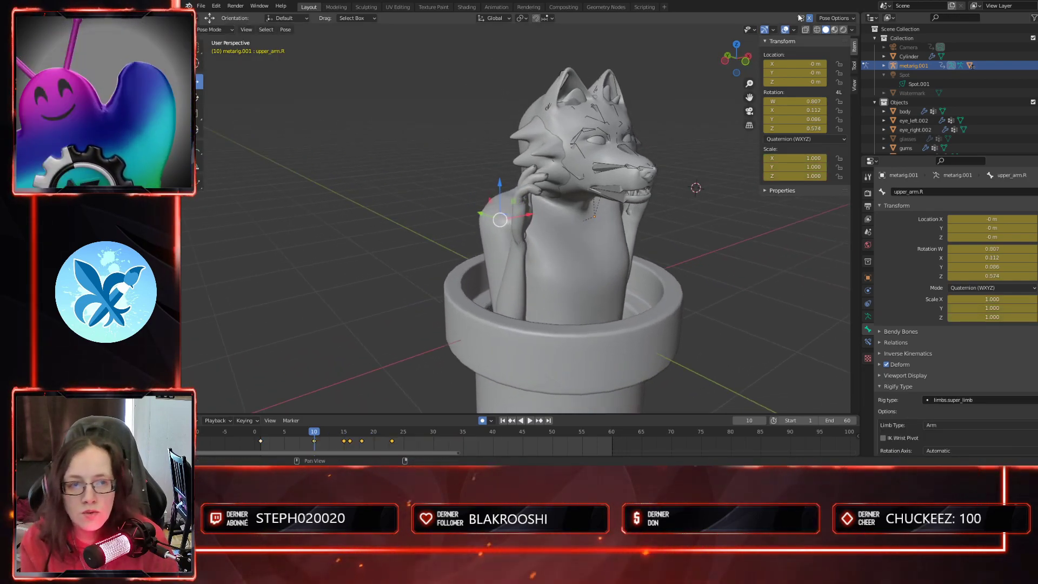
left_click(806, 29)
middle_click_drag(676, 280, 604, 265)
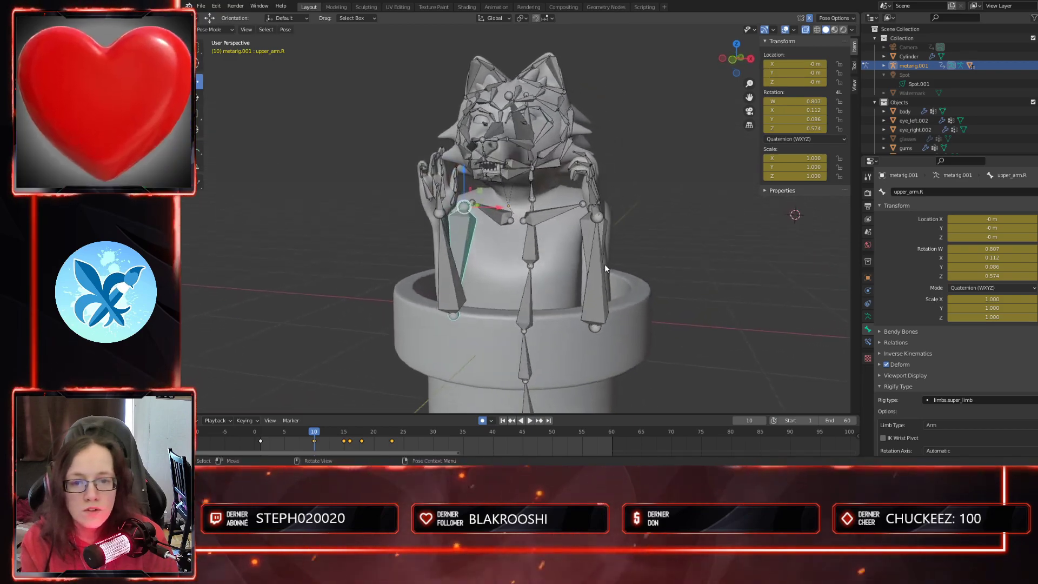
middle_click_drag(489, 285, 479, 268)
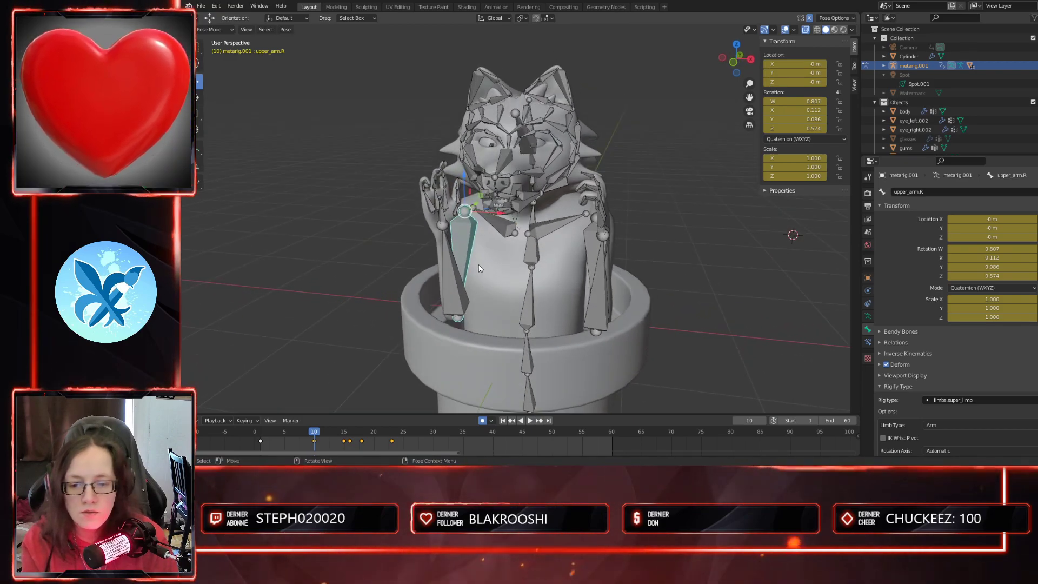
left_click(499, 223)
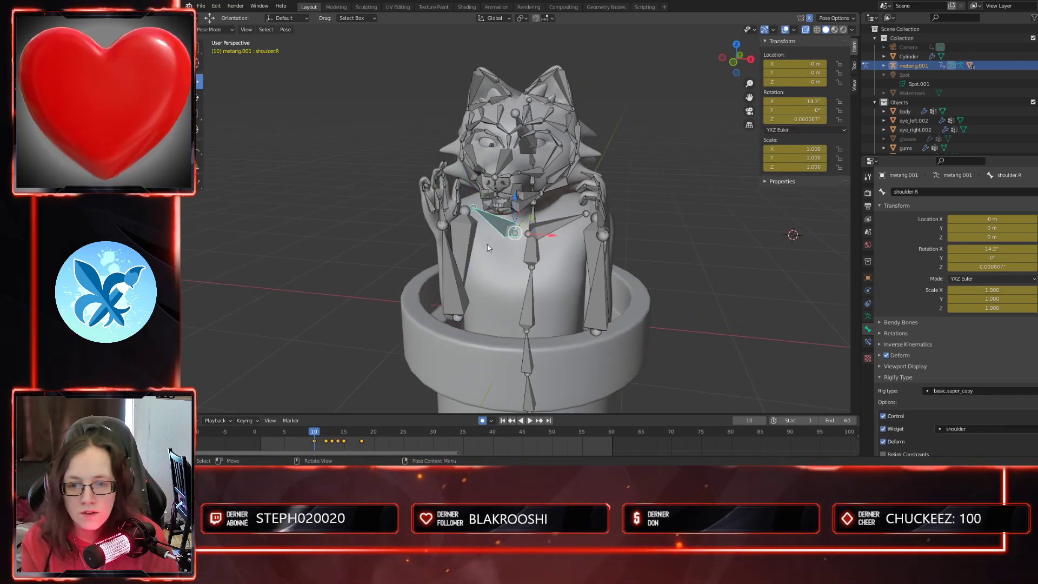
left_click(455, 290)
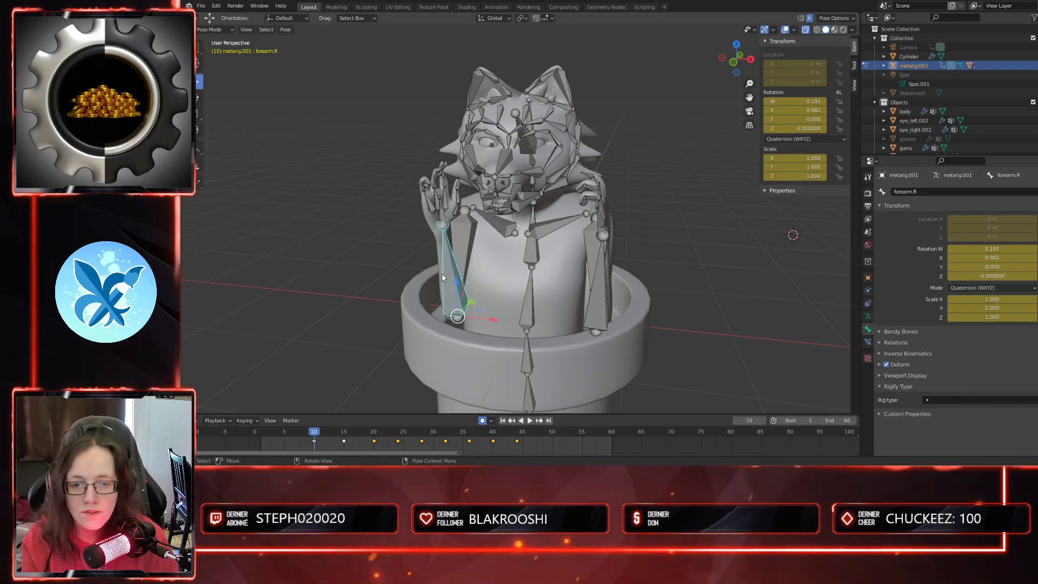
middle_click_drag(507, 291, 501, 260)
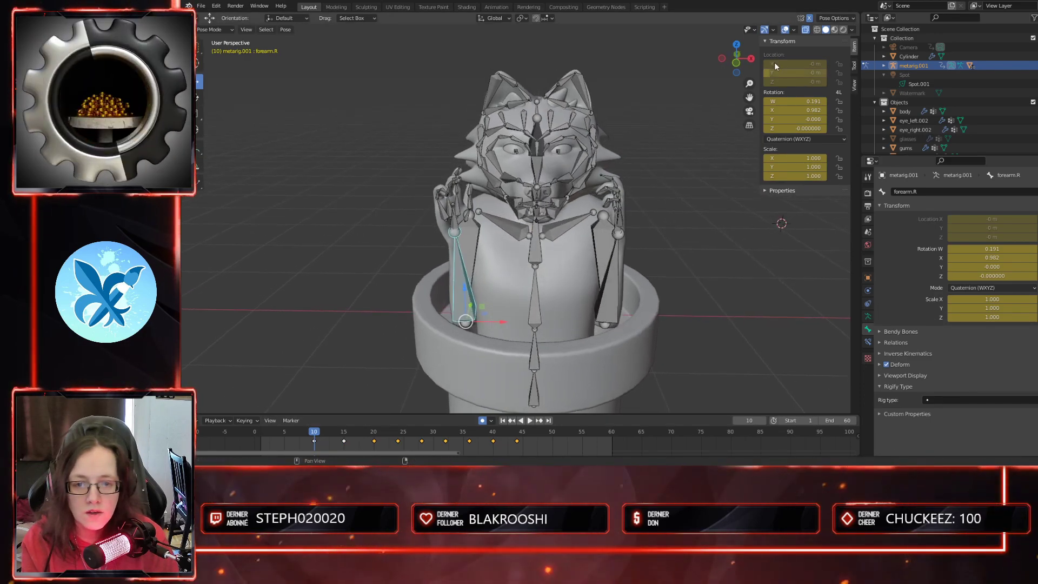
left_click(808, 31)
left_click_drag(316, 430, 349, 441)
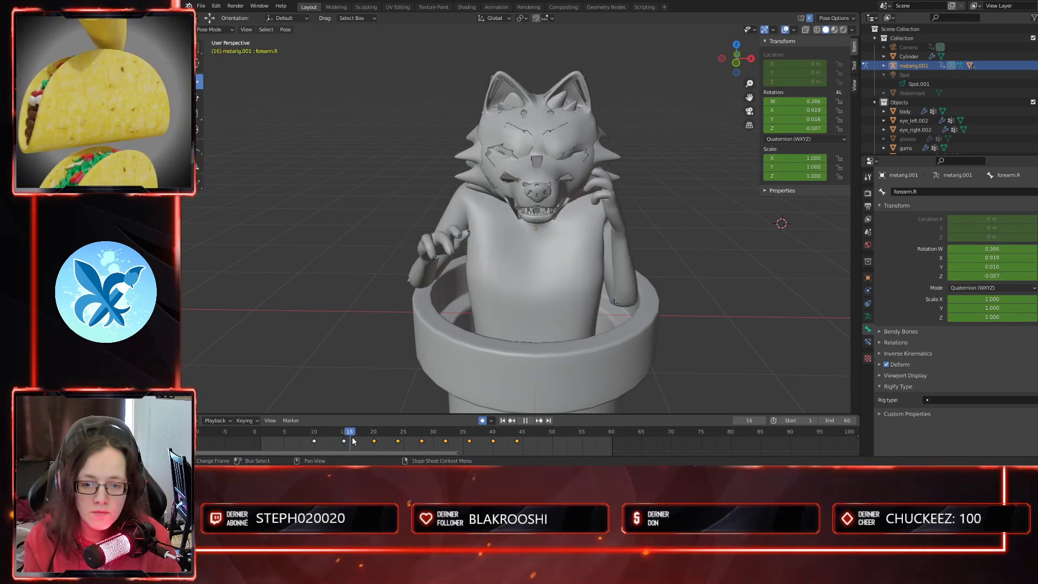
- Show the rig in X-ray, turn off X-axis mirroring and rotate shoulder.R about the global Y axis at frame 16
middle_click_drag(454, 378, 487, 194)
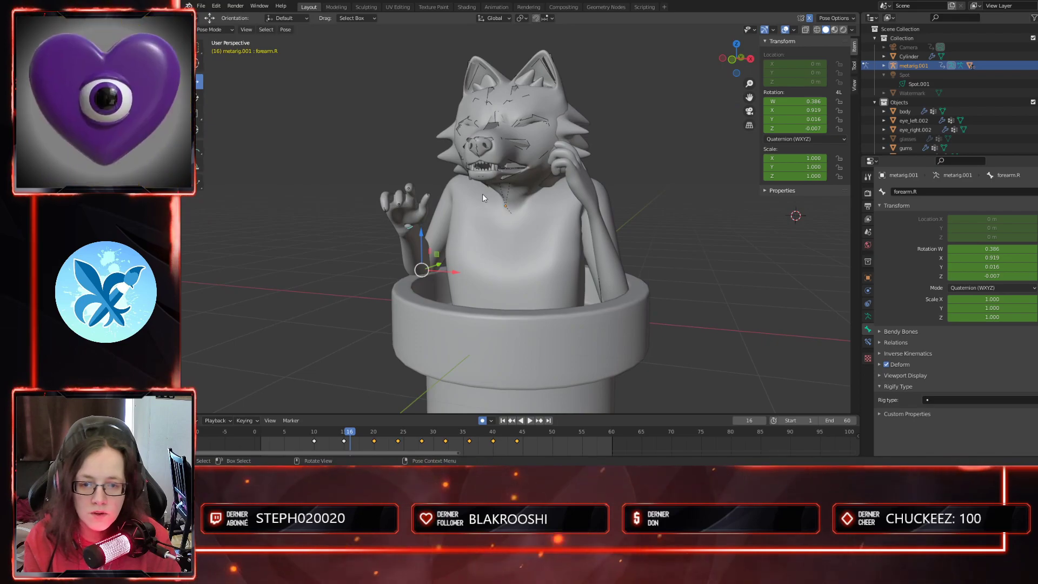
left_click(483, 193)
middle_click_drag(475, 252, 493, 287)
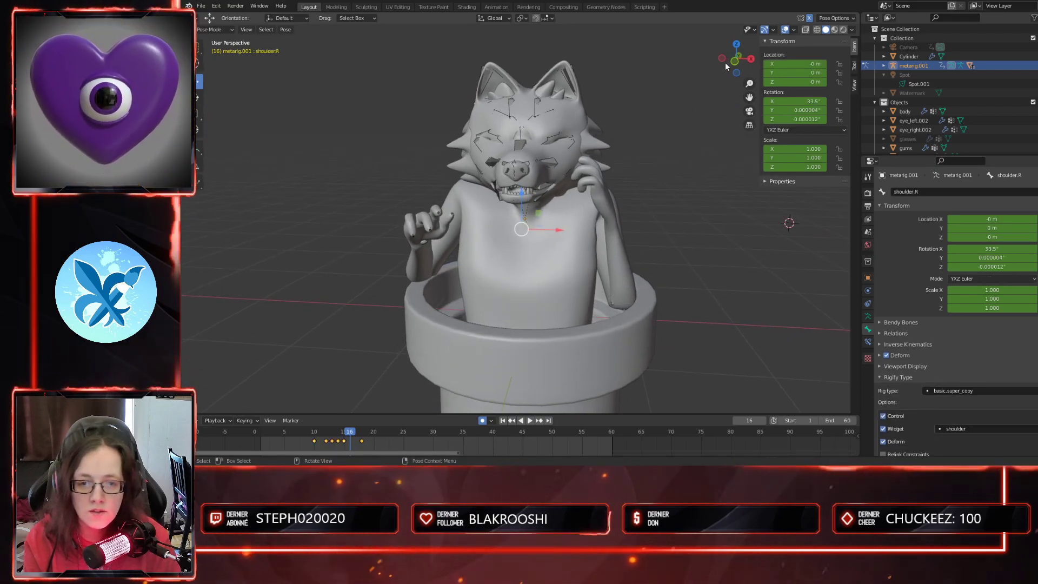
left_click(806, 30)
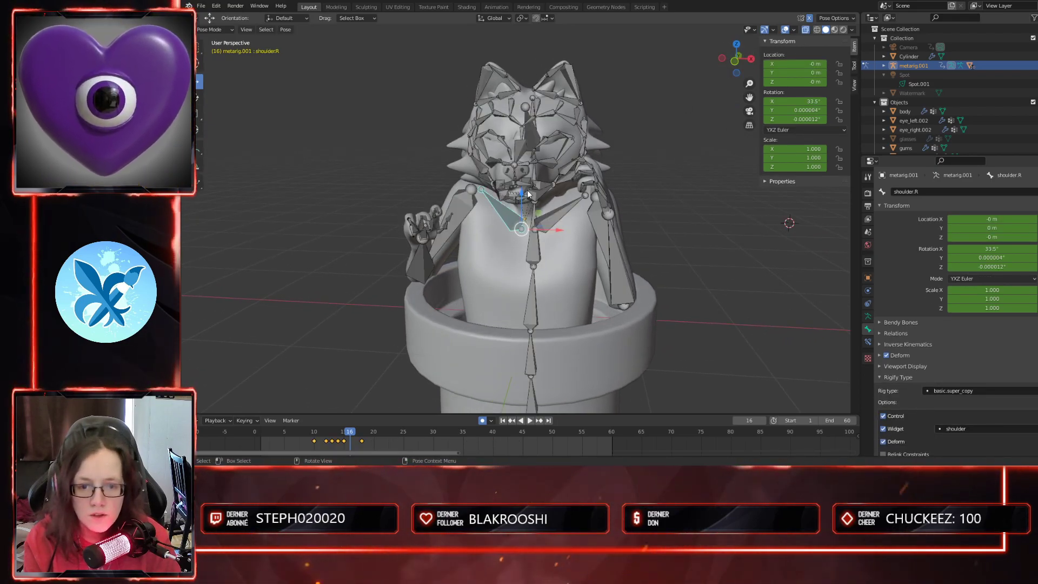
left_click(199, 97)
middle_click_drag(551, 262, 533, 236)
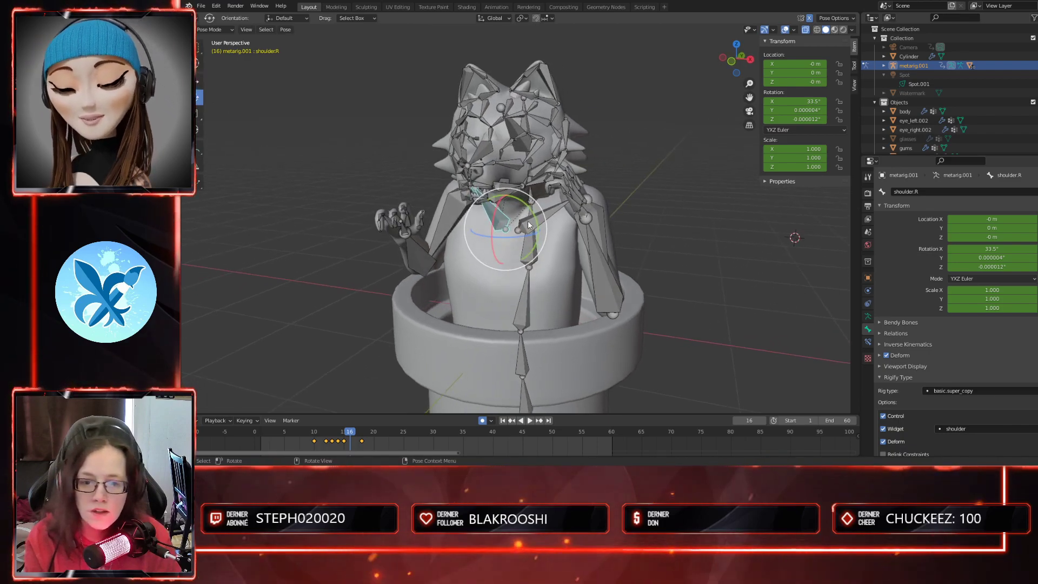
left_click_drag(523, 204, 532, 200)
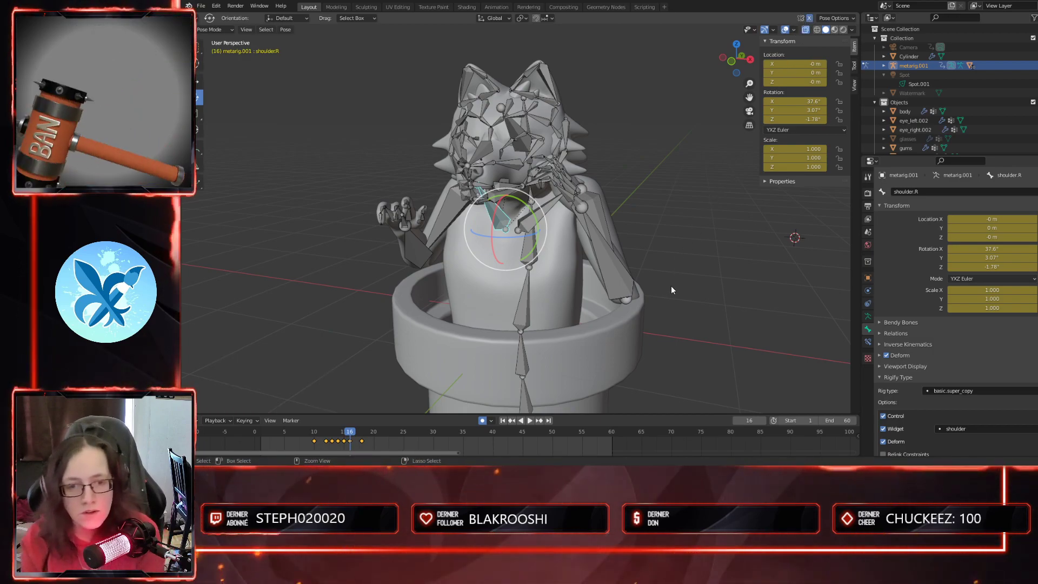
key("ctrl+z")
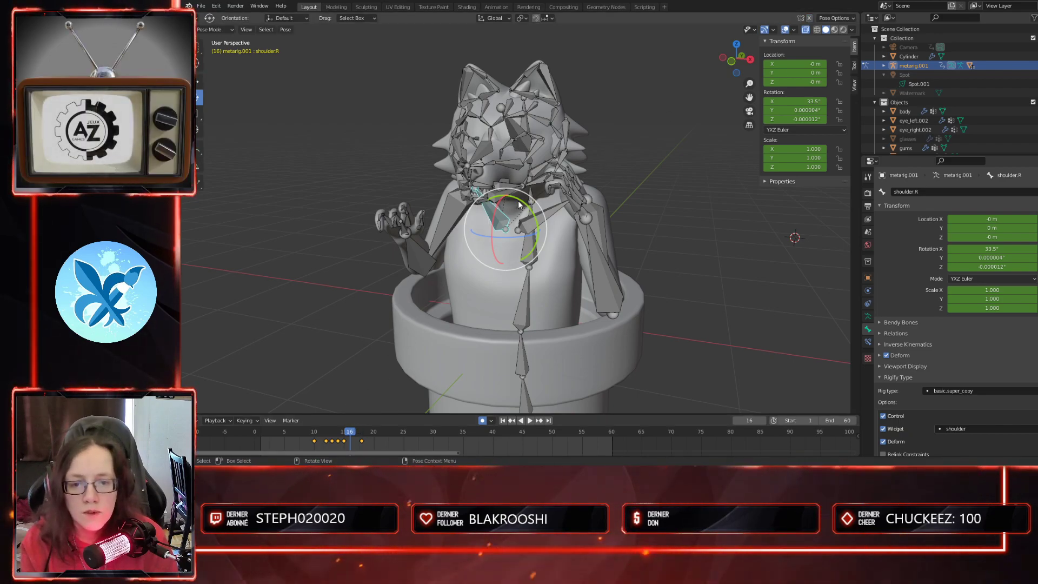
left_click_drag(524, 205, 519, 223)
- Check the shoulder pose at frame 18 and rotate upper_arm.R slightly at frame 20
mouse_move(349, 435)
left_mouse_down()
mouse_move(314, 434)
mouse_move(361, 441)
left_mouse_up()
middle_click_drag(427, 293, 416, 353)
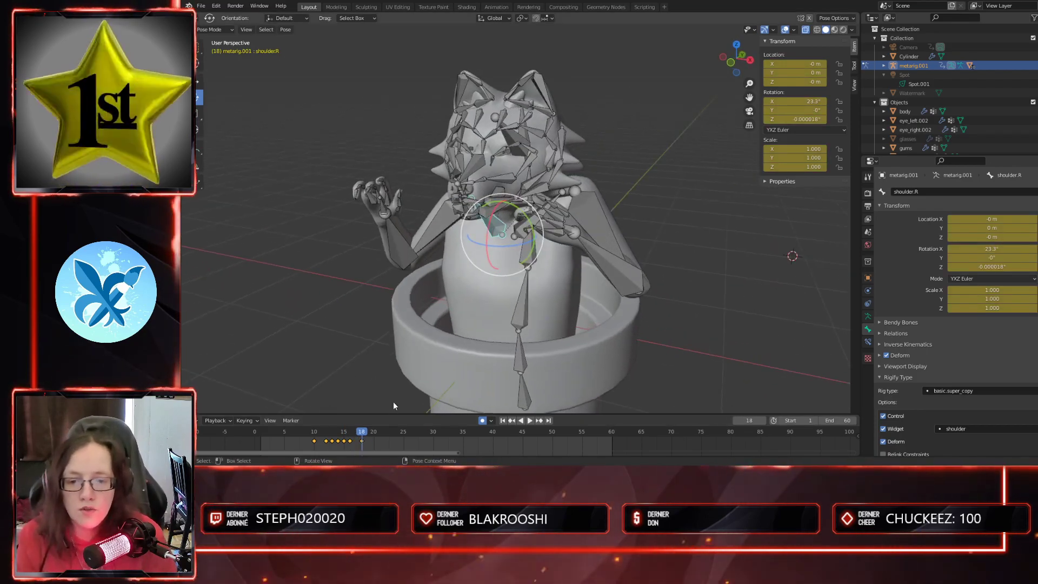
mouse_move(367, 436)
left_mouse_down()
mouse_move(386, 438)
mouse_move(366, 436)
left_mouse_up()
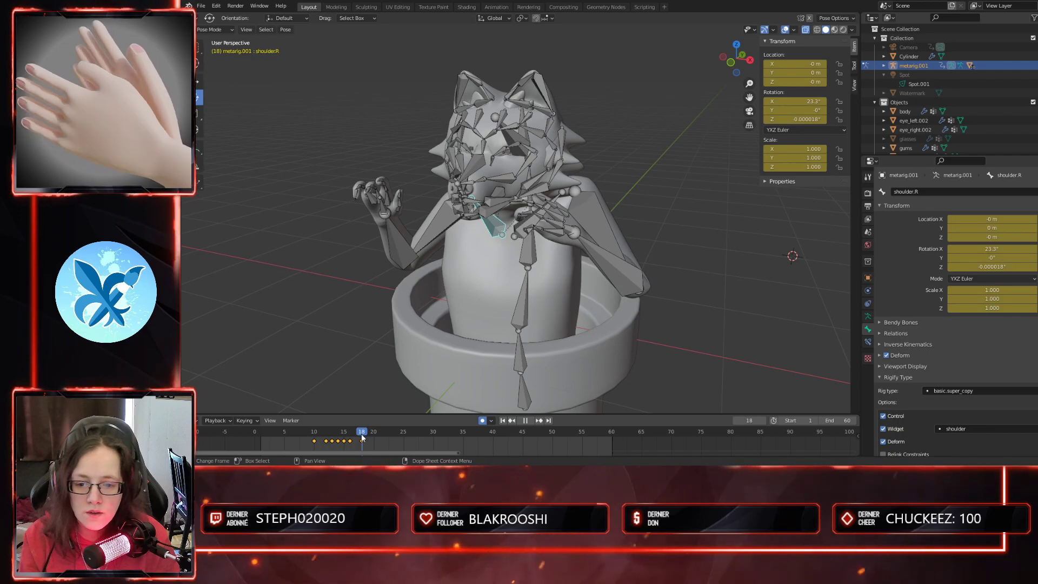
key("Escape")
left_click(437, 237)
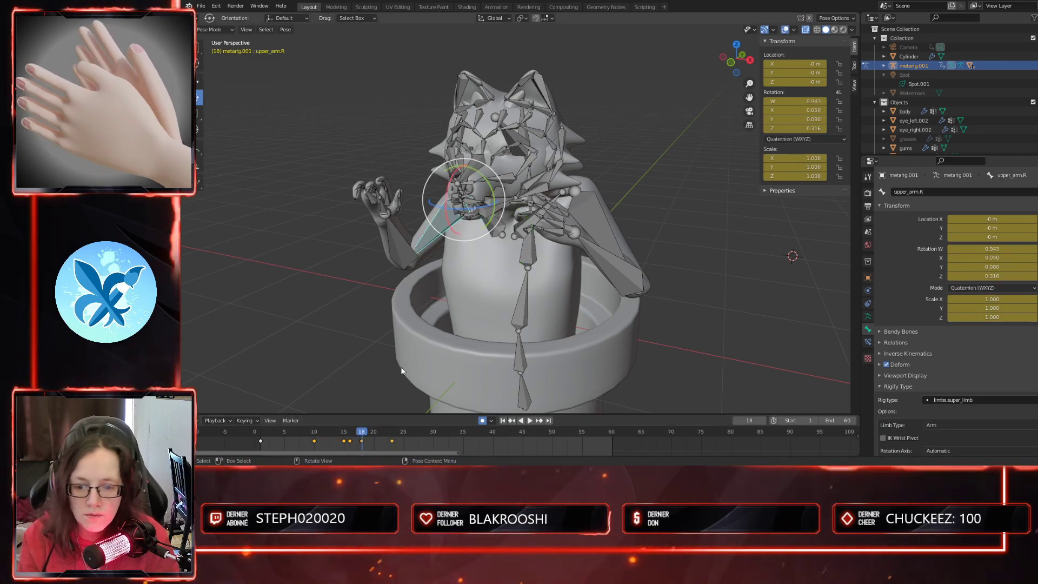
mouse_move(362, 435)
left_mouse_down()
mouse_move(316, 438)
mouse_move(357, 459)
mouse_move(377, 459)
mouse_move(375, 450)
left_mouse_up()
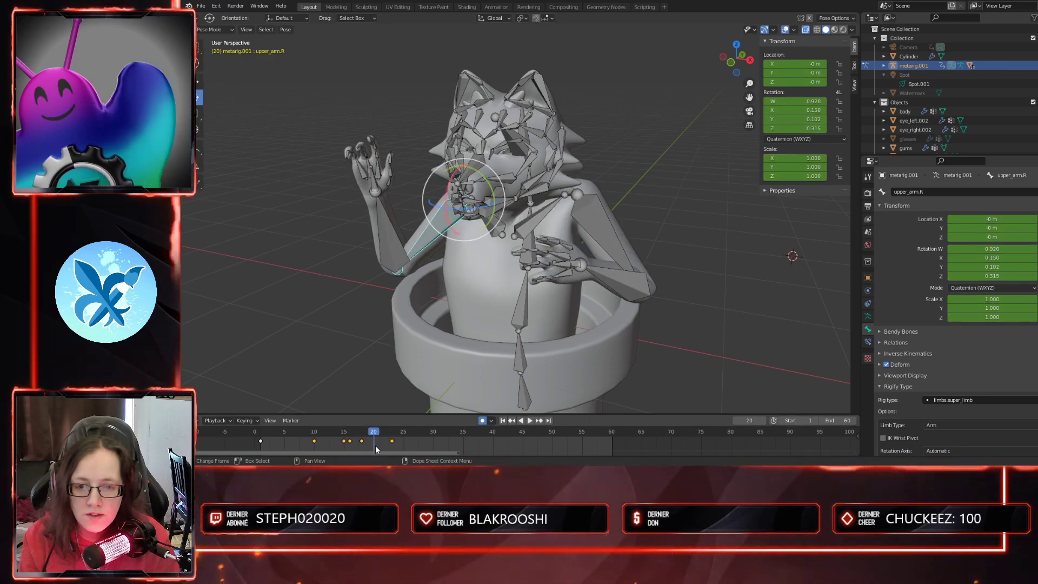
left_click_drag(492, 187, 492, 190)
key("space")
- Rotate upper_arm.R 1.84° about the global Y axis at frame 22 and scrub through the arm motion to check it
left_click_drag(382, 430, 394, 433)
middle_click_drag(441, 333, 508, 305)
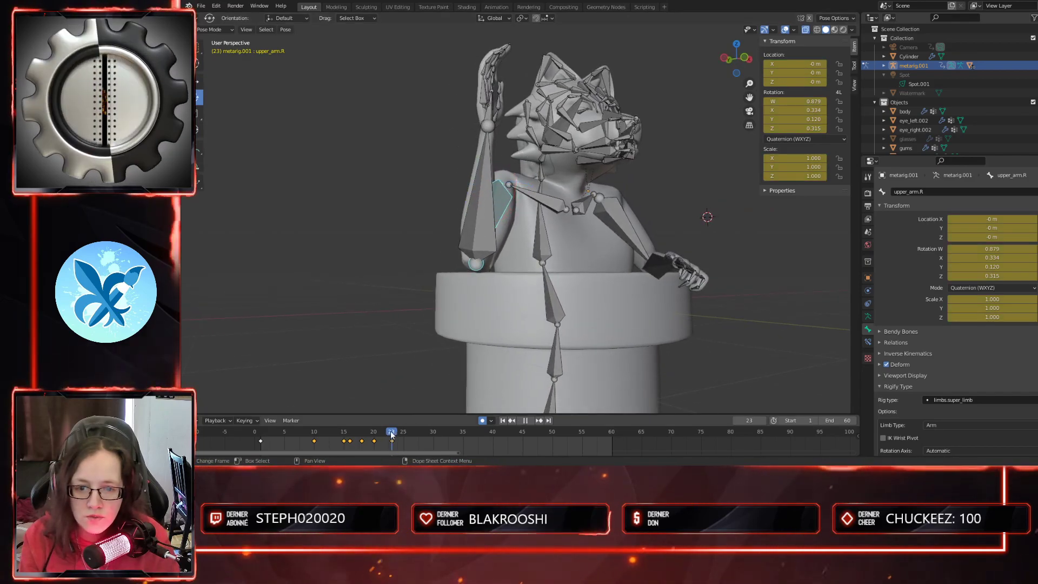
left_click_drag(393, 435, 385, 435)
middle_click_drag(454, 349, 465, 185)
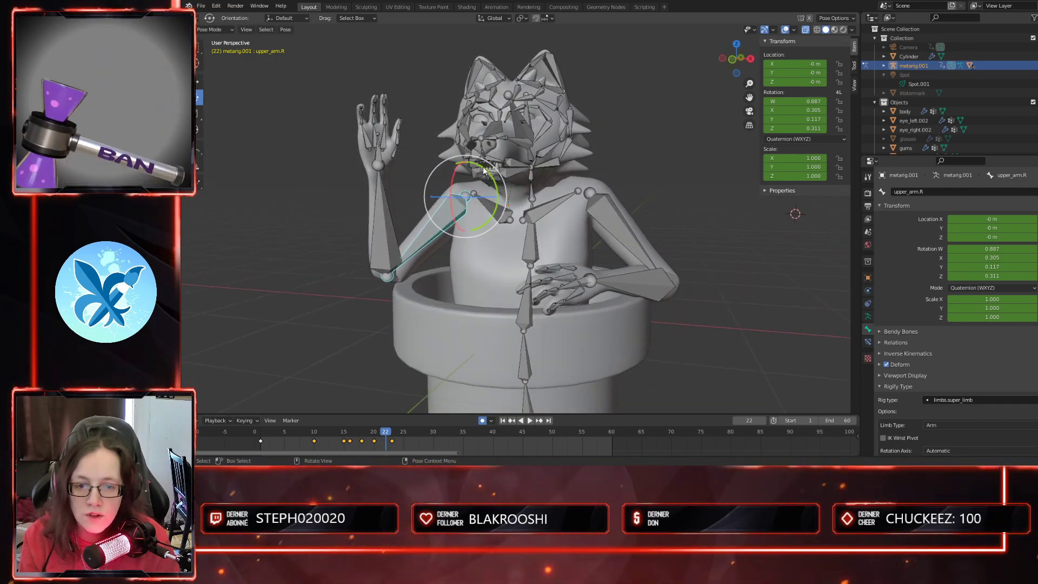
left_click_drag(484, 171, 478, 179)
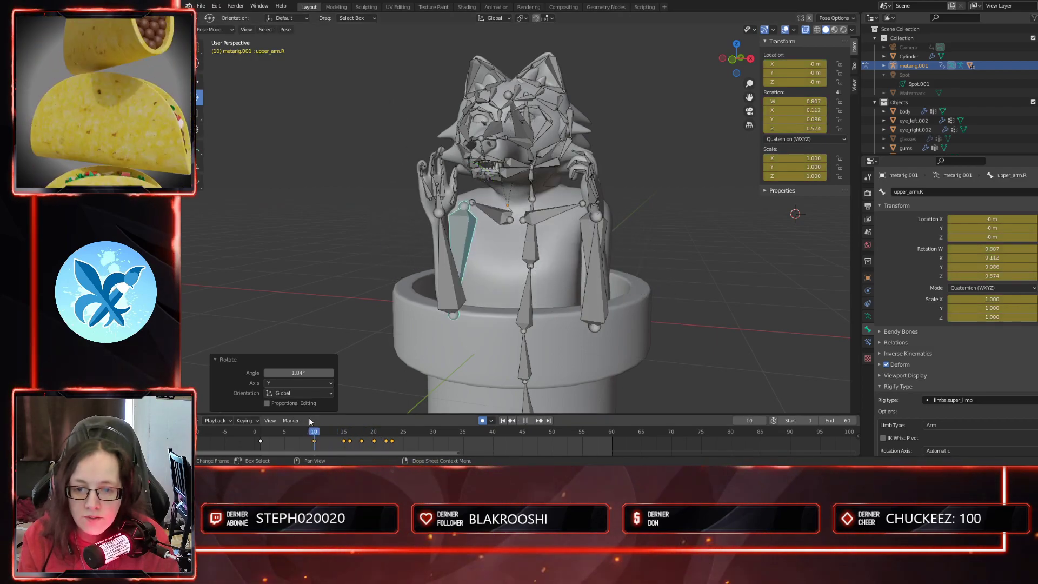
left_click_drag(341, 426, 548, 426)
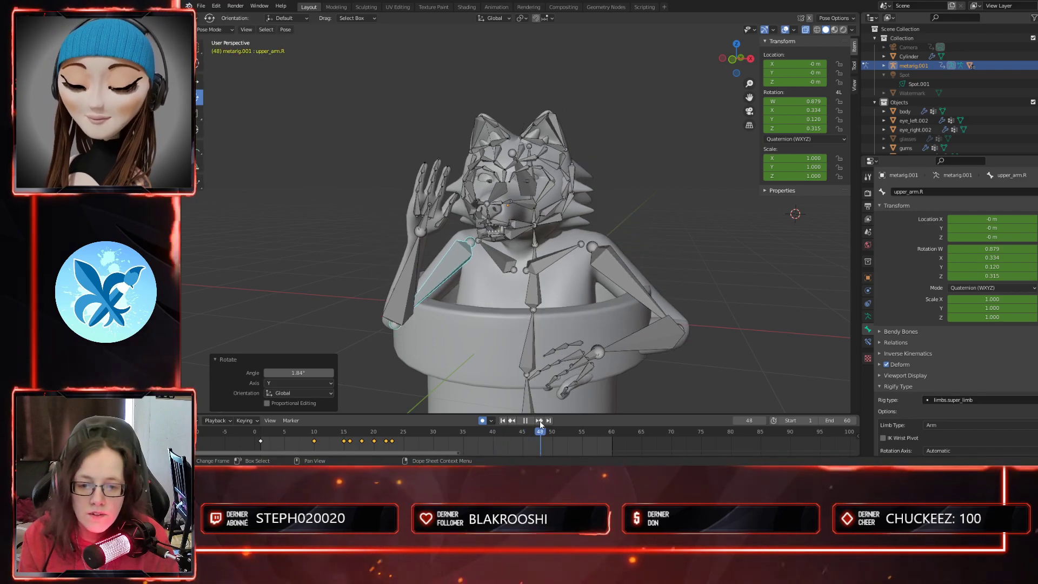
key("space")
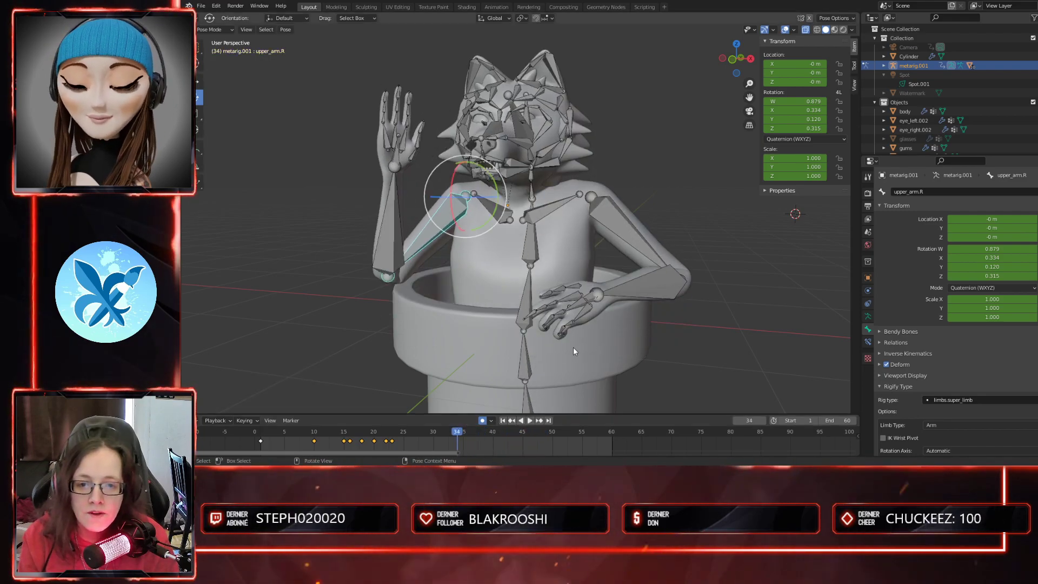
- Move the spine bone's frame 45 keyframe to frame 50 and preview the rise, wave and descent
scroll(575, 350, "down", 2)
left_click(521, 358)
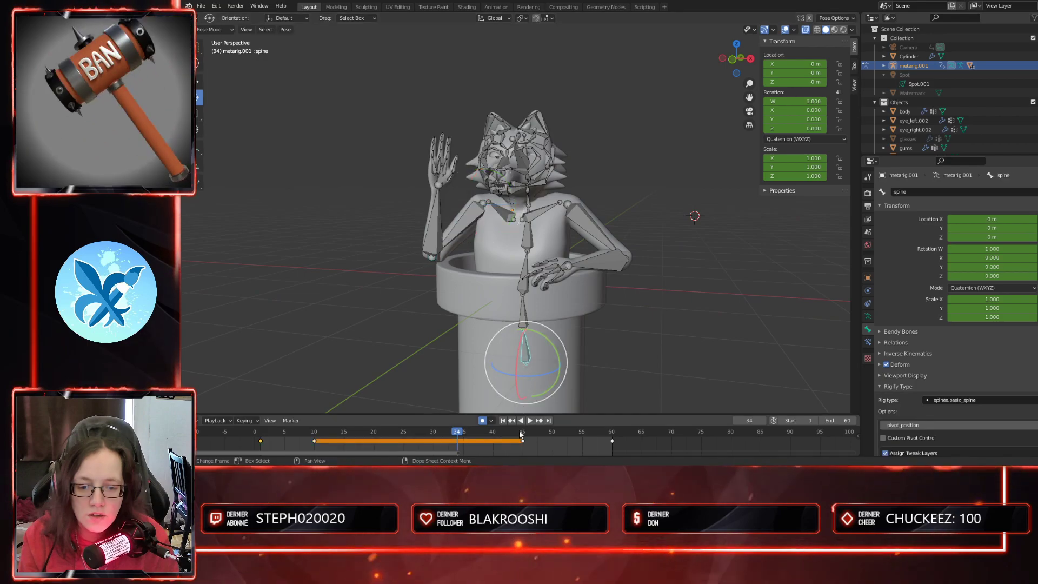
left_click(523, 441)
left_click_drag(523, 442, 552, 448)
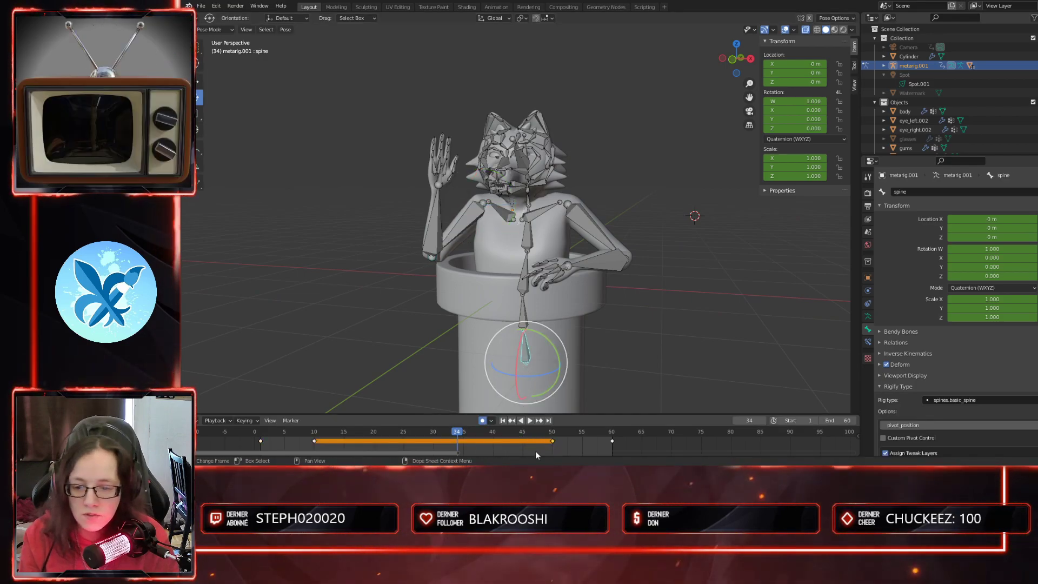
key("space")
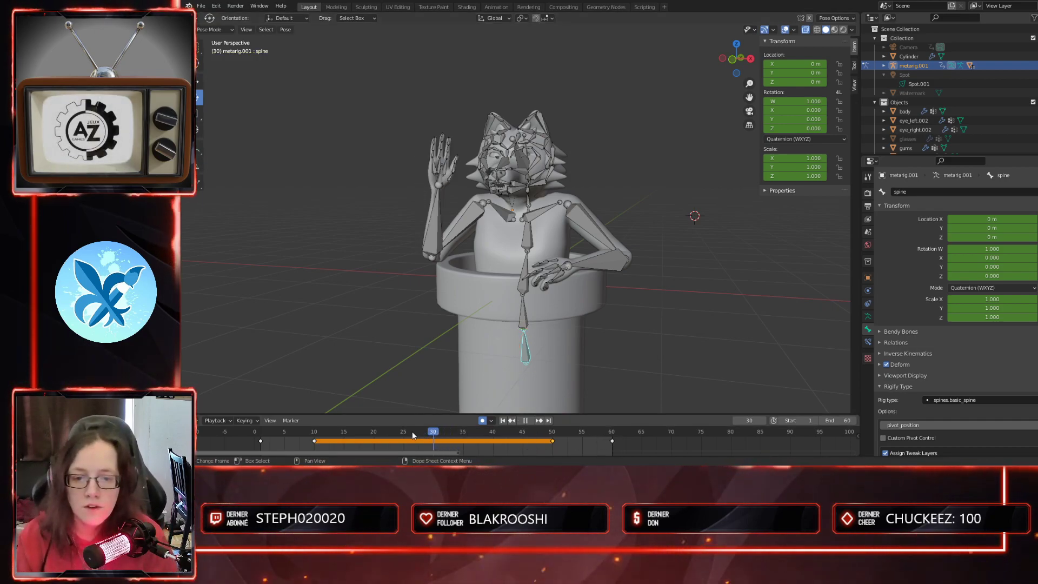
left_click(260, 435)
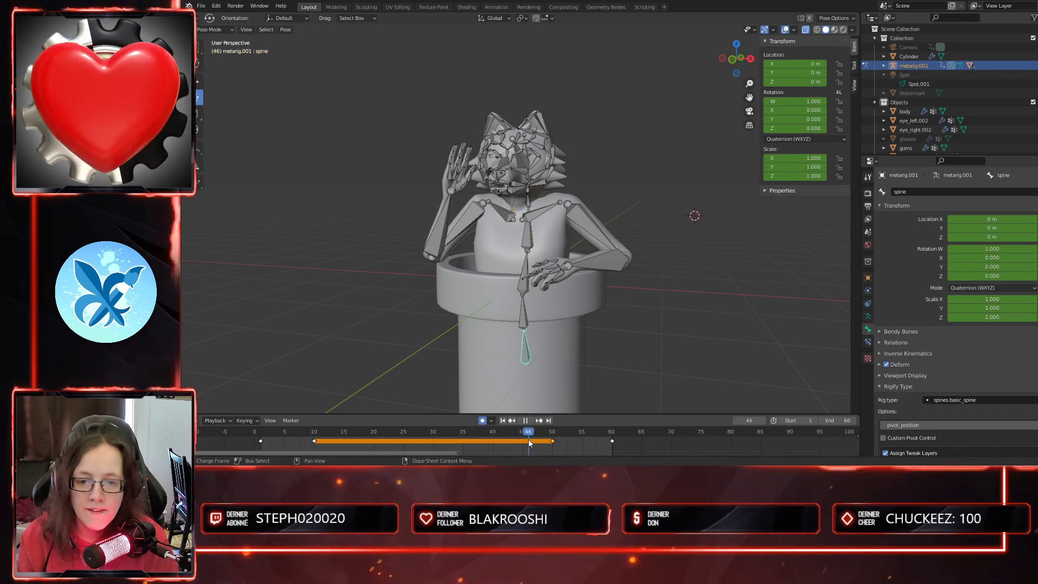
left_click_drag(558, 437, 435, 432)
key("space")
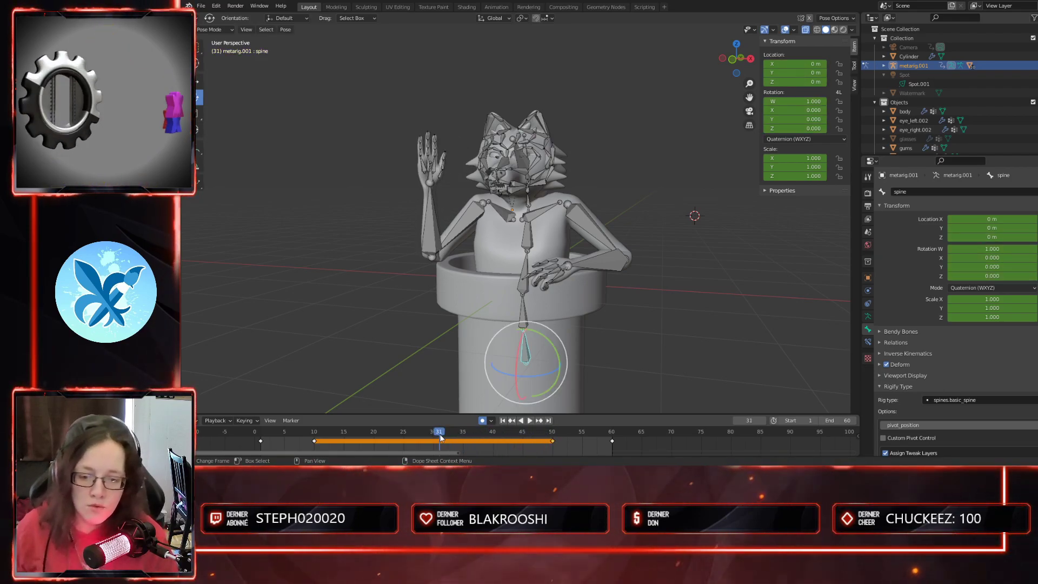
key("space")
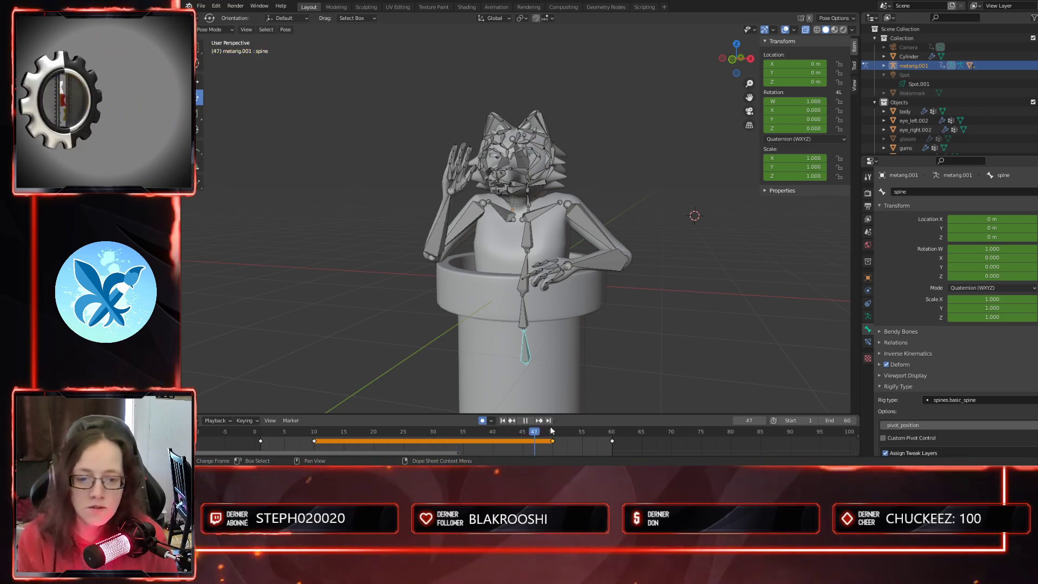
left_click_drag(552, 431, 316, 441)
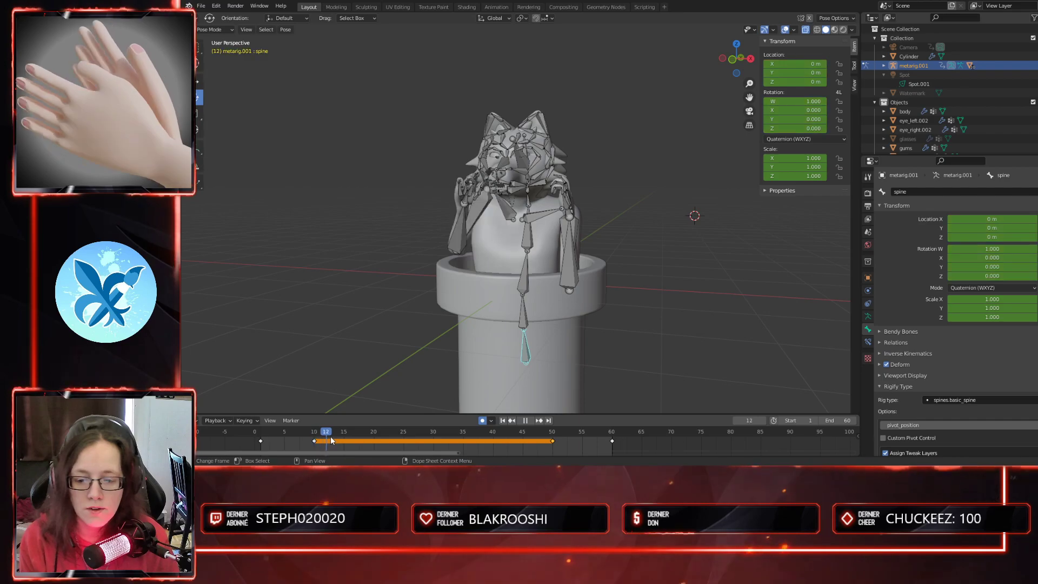
key("space")
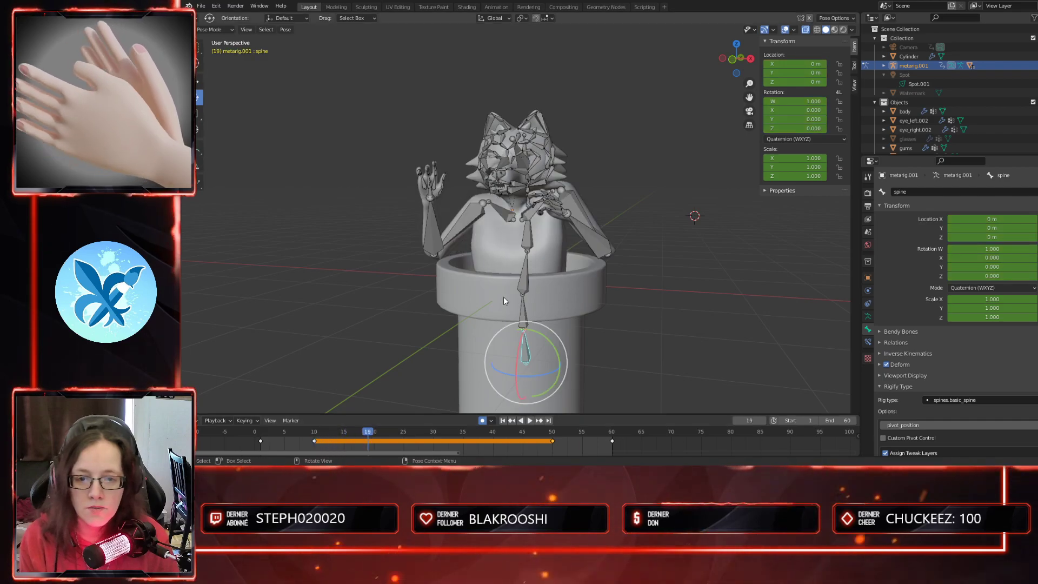
- Copy the shoulder.R keyframe at frame 10 and paste it at frame 50
left_click(510, 218)
left_click_drag(366, 434, 362, 434)
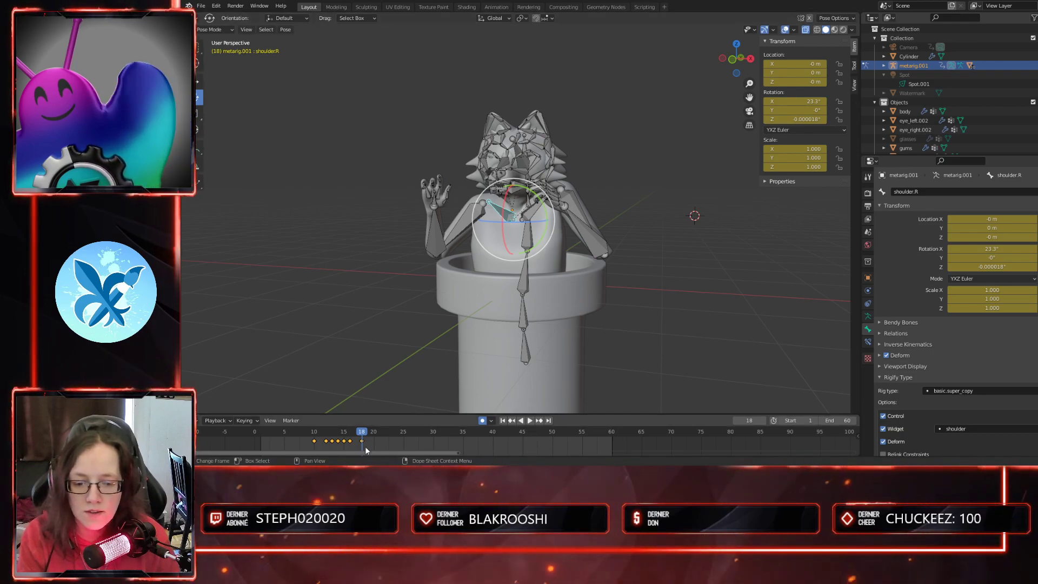
left_click_drag(363, 432, 314, 435)
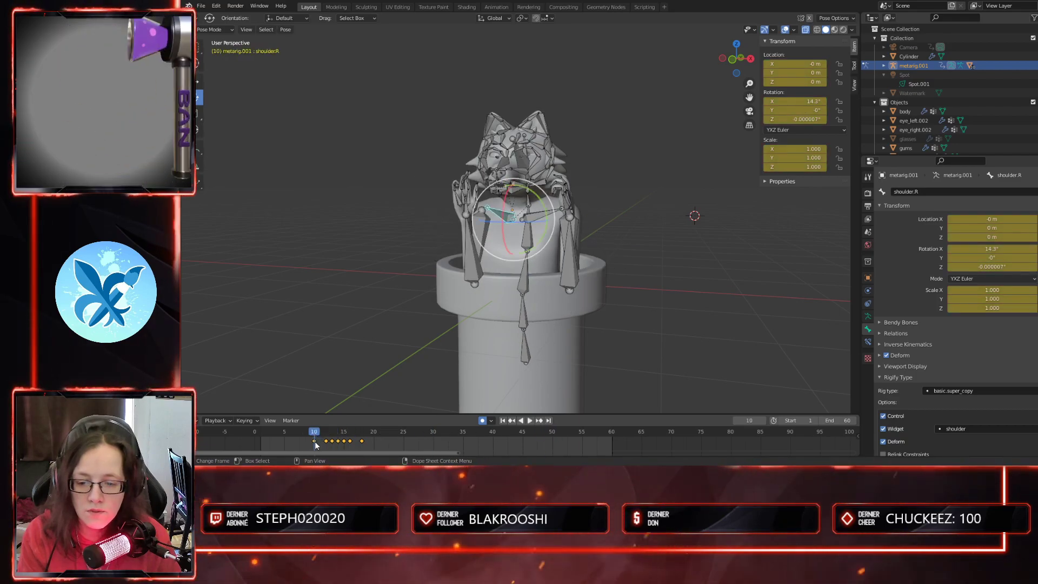
left_click(315, 442)
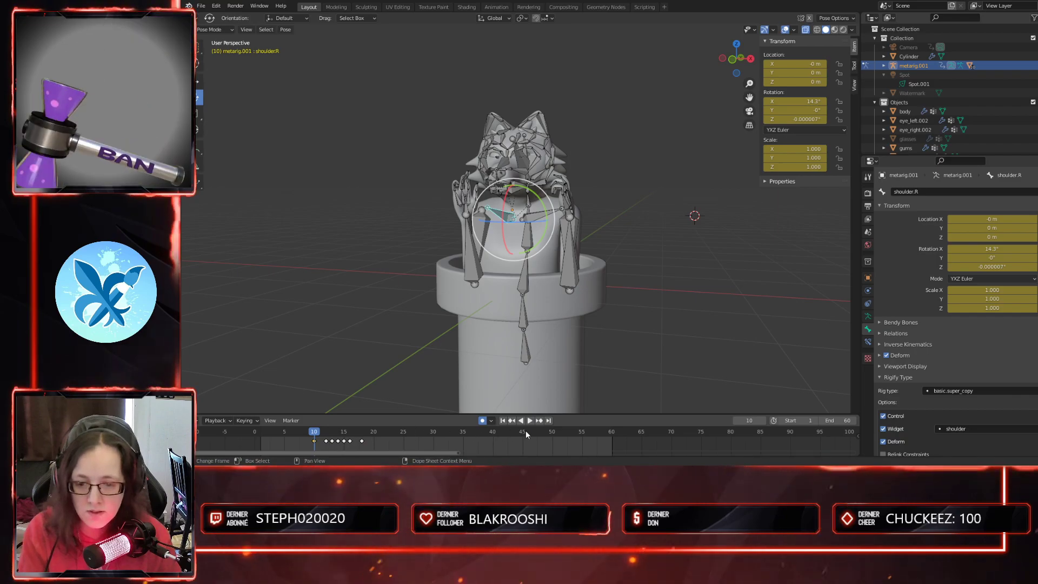
left_click(552, 431)
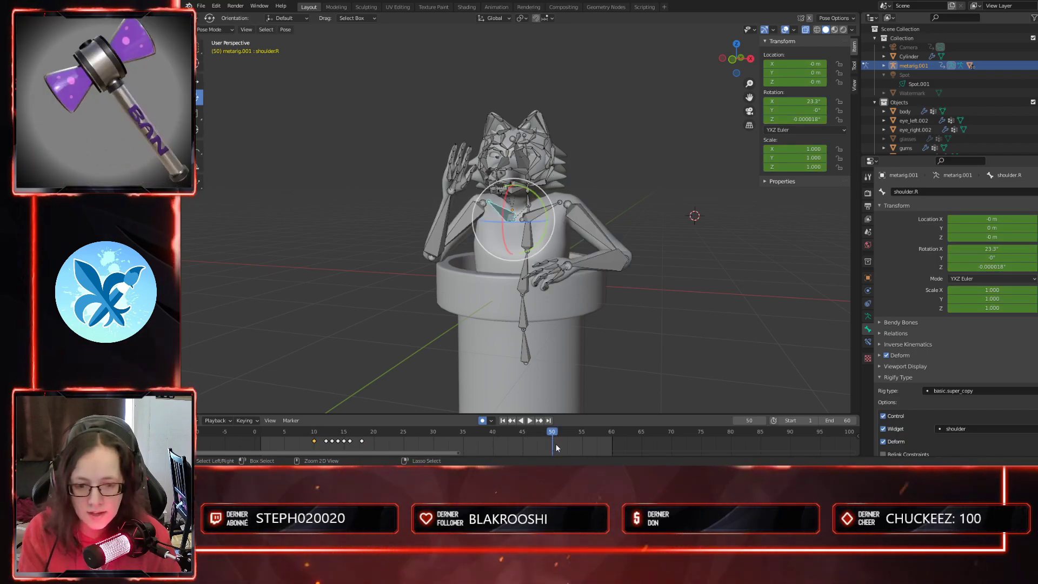
key("ctrl+v")
left_click_drag(553, 432, 542, 431)
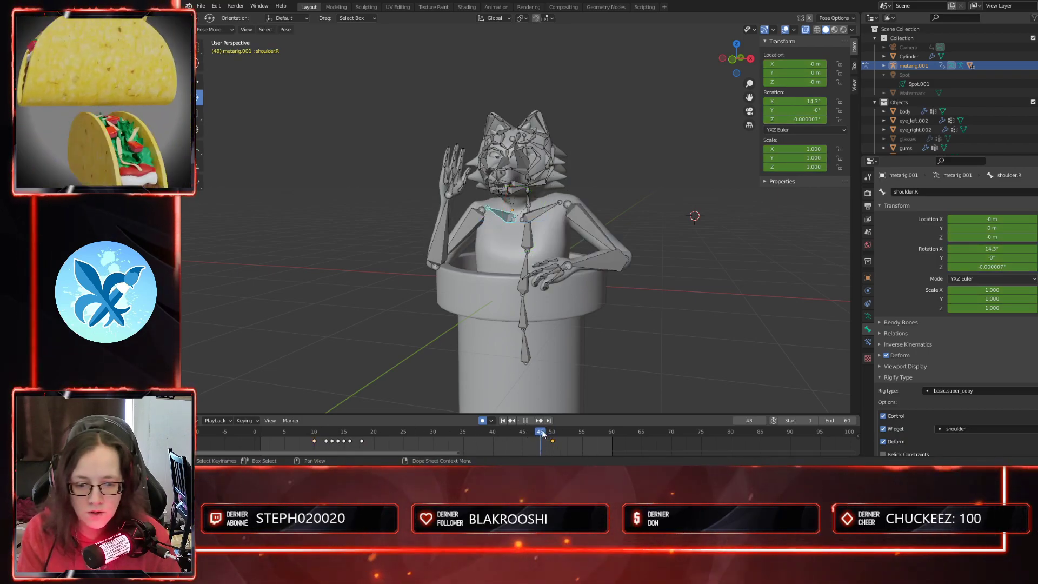
- Copy the shoulder.R keyframes at frames 12, 13 and 14 and paste them at frames 48, 47 and 46 respectively
left_click(325, 442)
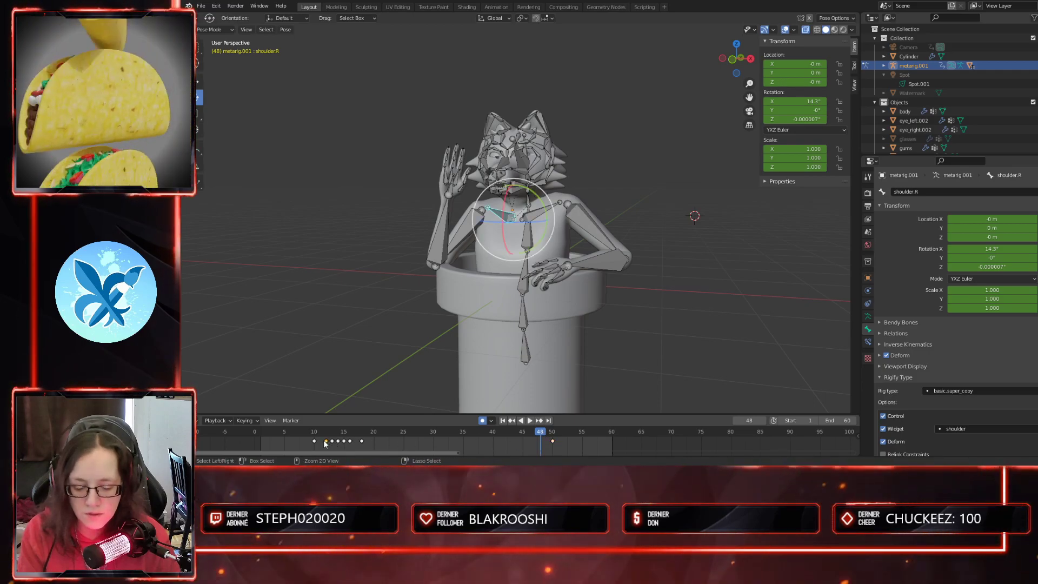
key("ctrl+v")
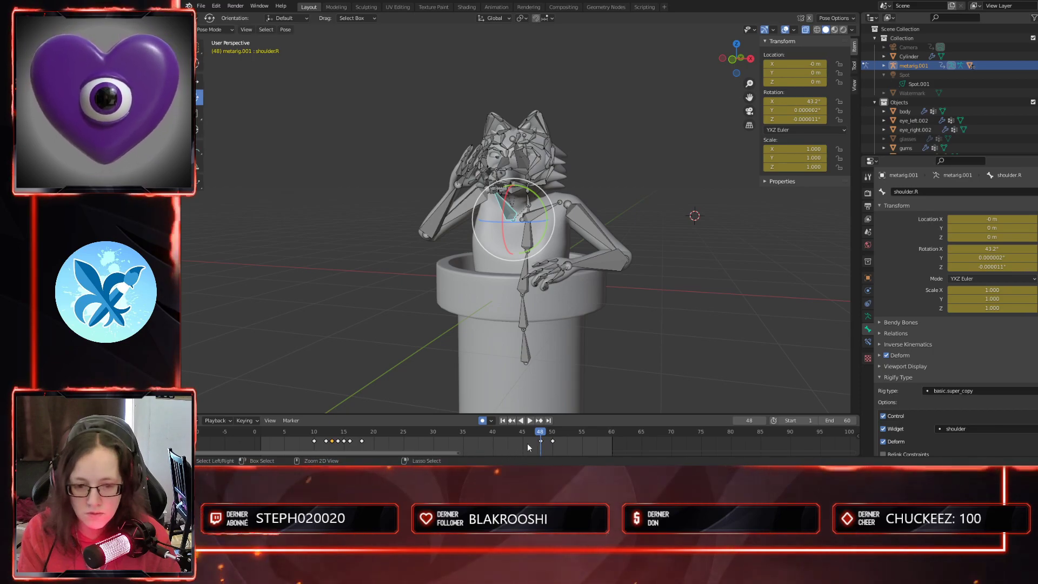
left_click_drag(541, 433, 534, 432)
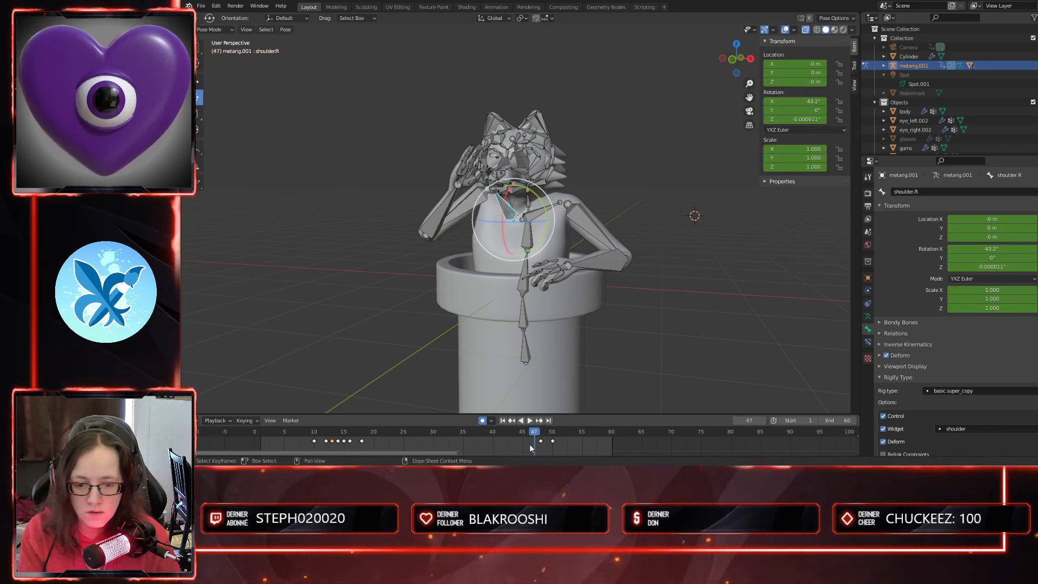
key("ctrl+v")
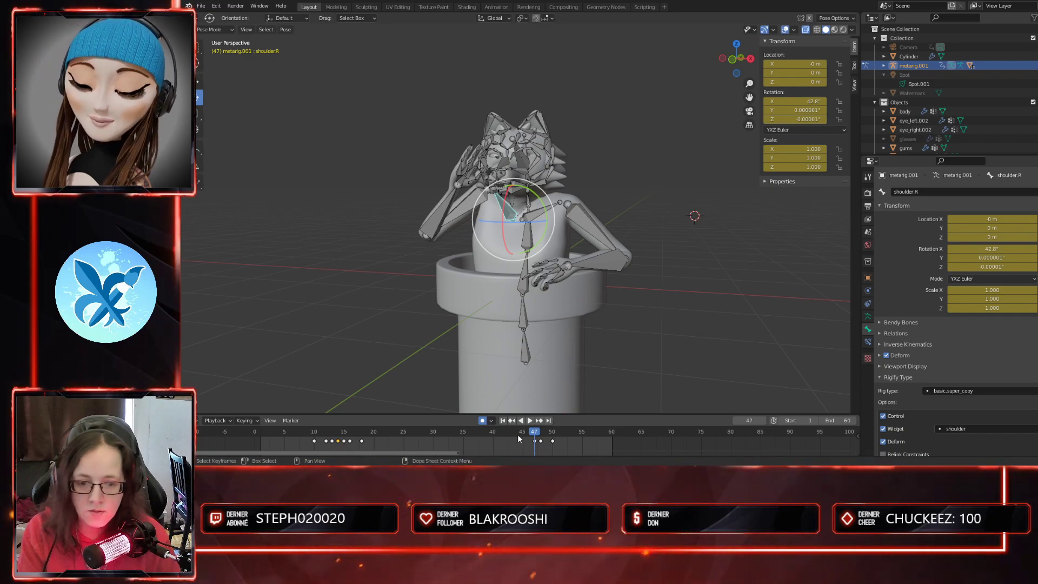
left_click_drag(532, 432, 527, 433)
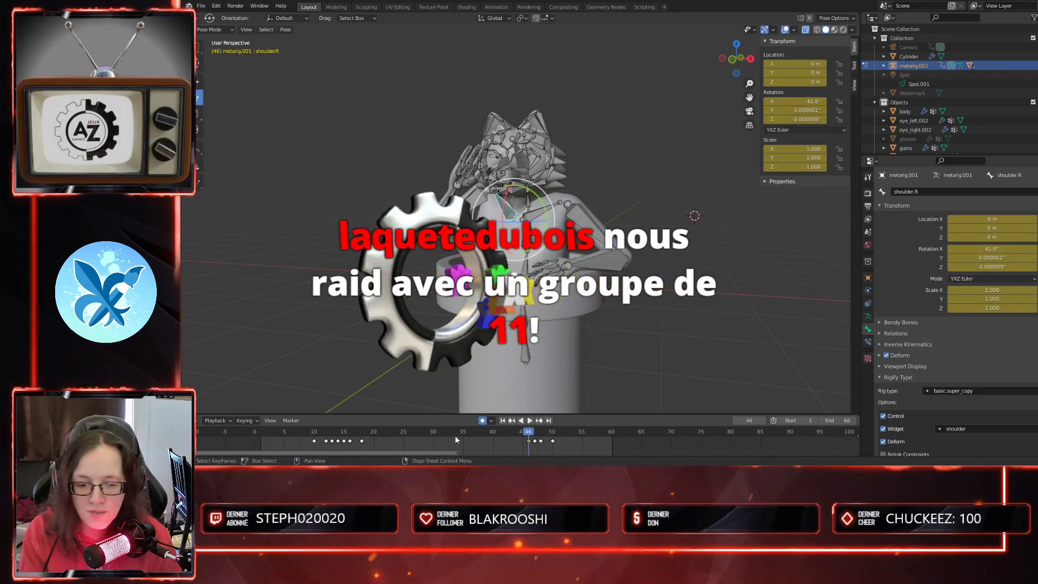
- Copy the shoulder.R keyframes at frames 16 and 18 and paste them at frames 45 and 43 respectively
left_click(344, 441)
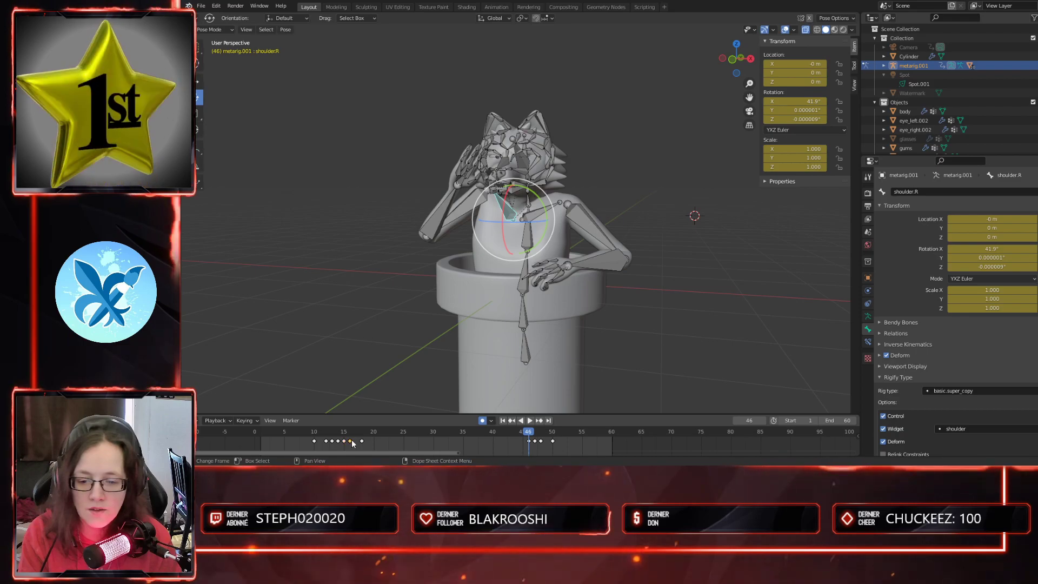
key("ctrl+c")
left_click_drag(528, 431, 525, 432)
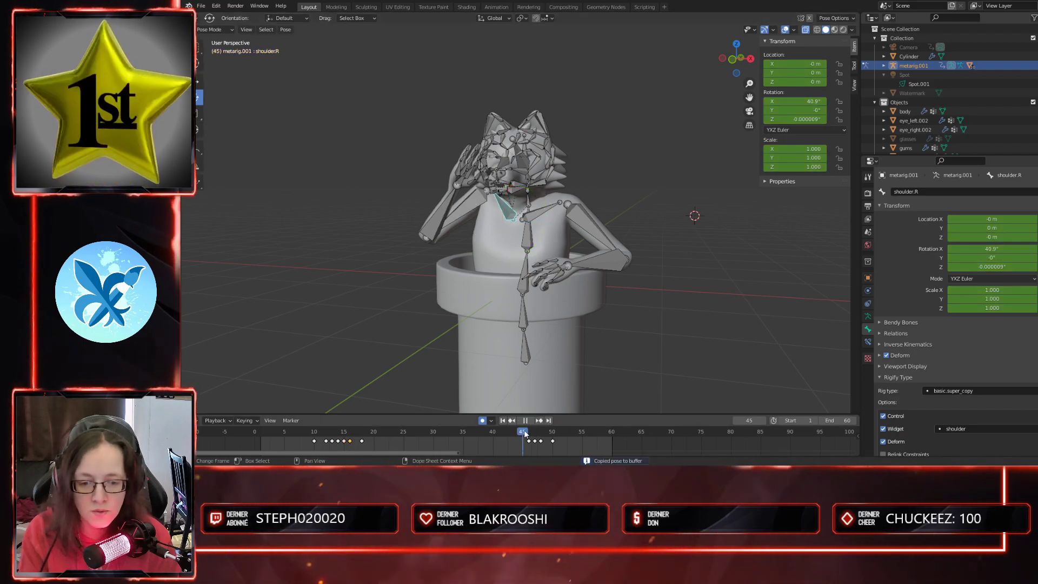
key("ctrl+v")
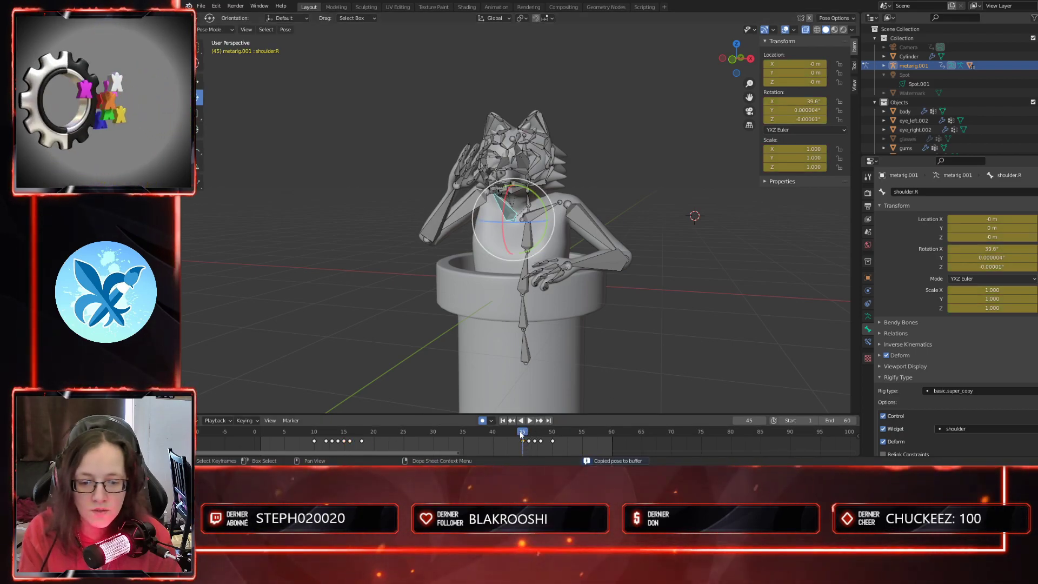
left_click(361, 442)
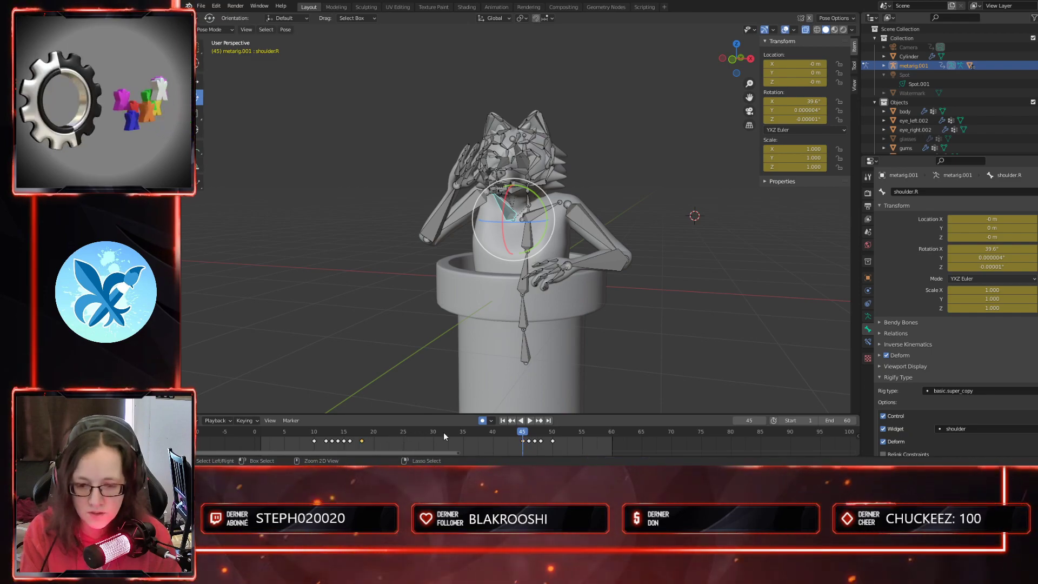
left_click_drag(523, 432, 511, 433)
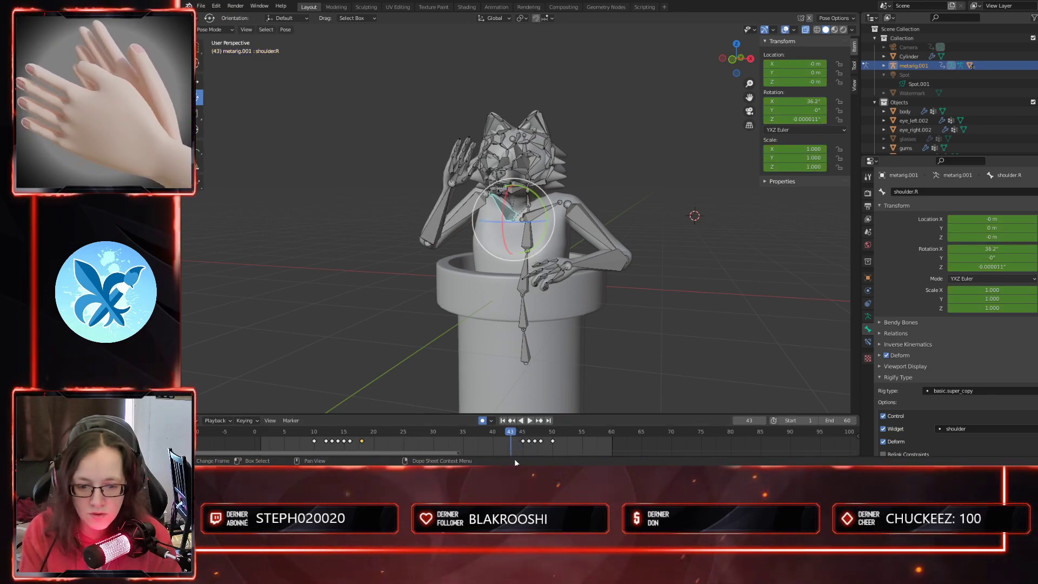
key("ctrl+v")
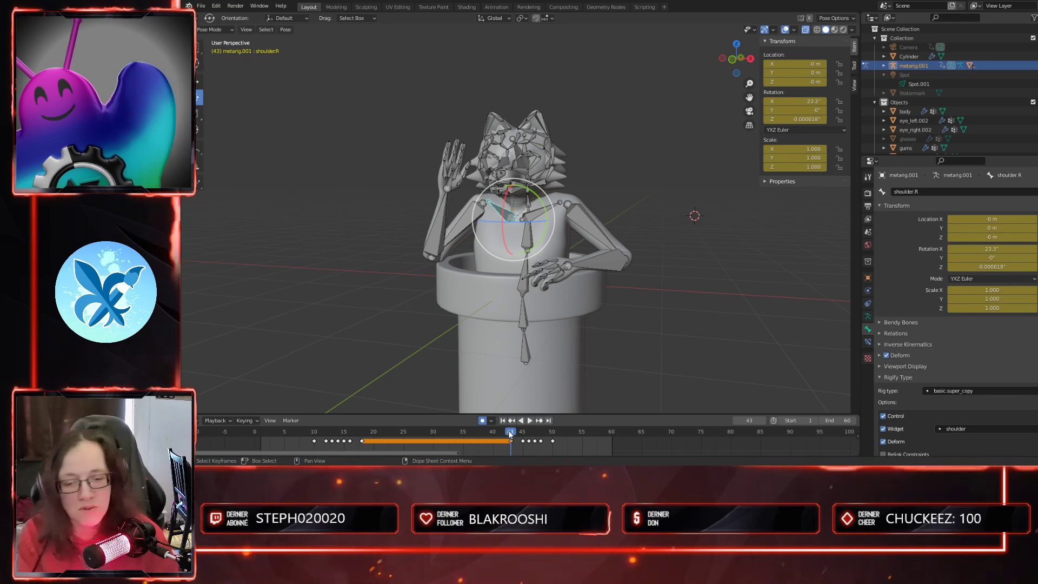
- Play the animation, turn off X-ray so the mesh covers the bones, and replay it, stopping at frame 18
key("space")
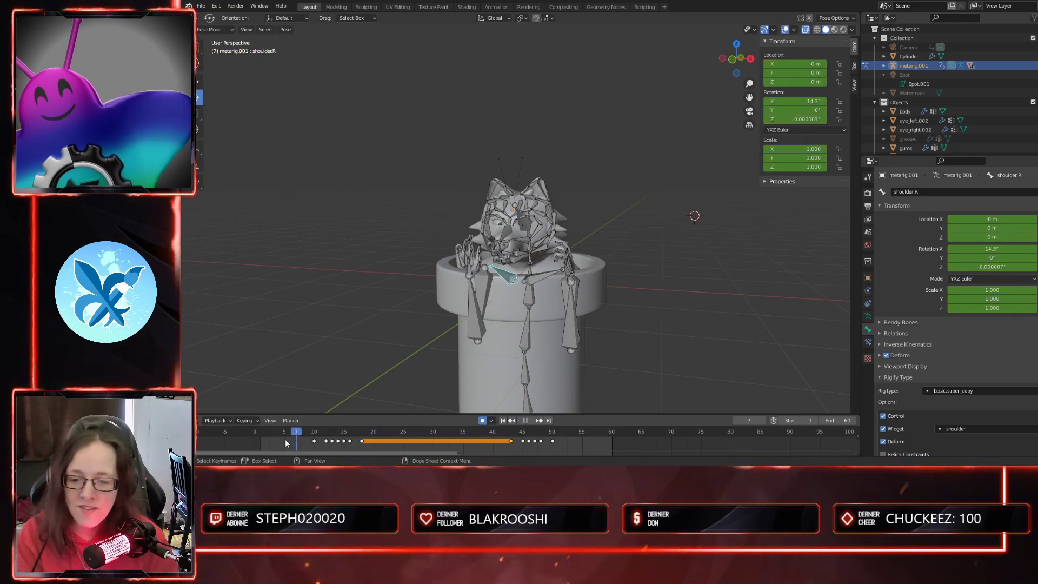
key("Escape")
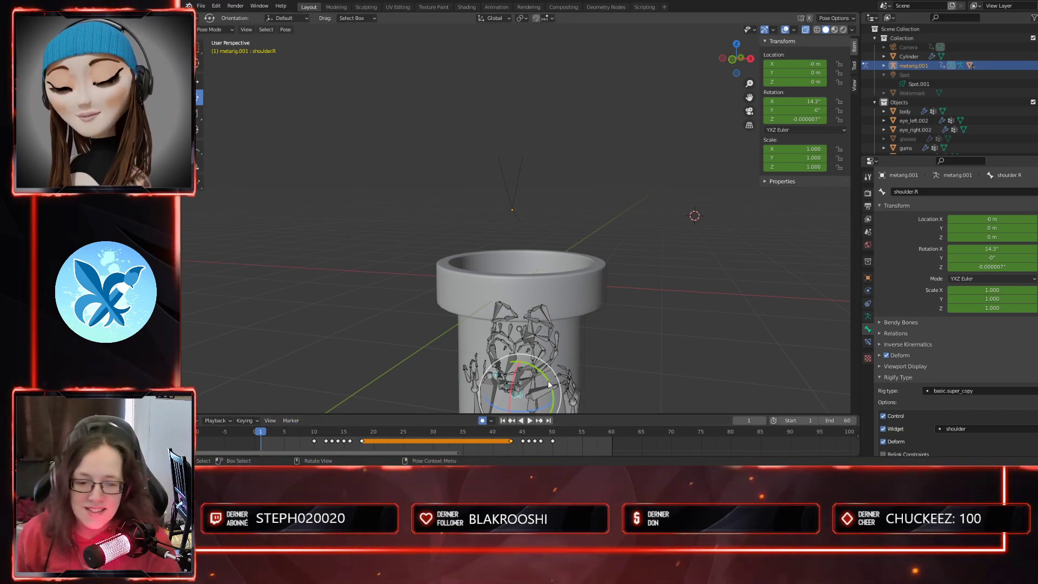
left_click(806, 29)
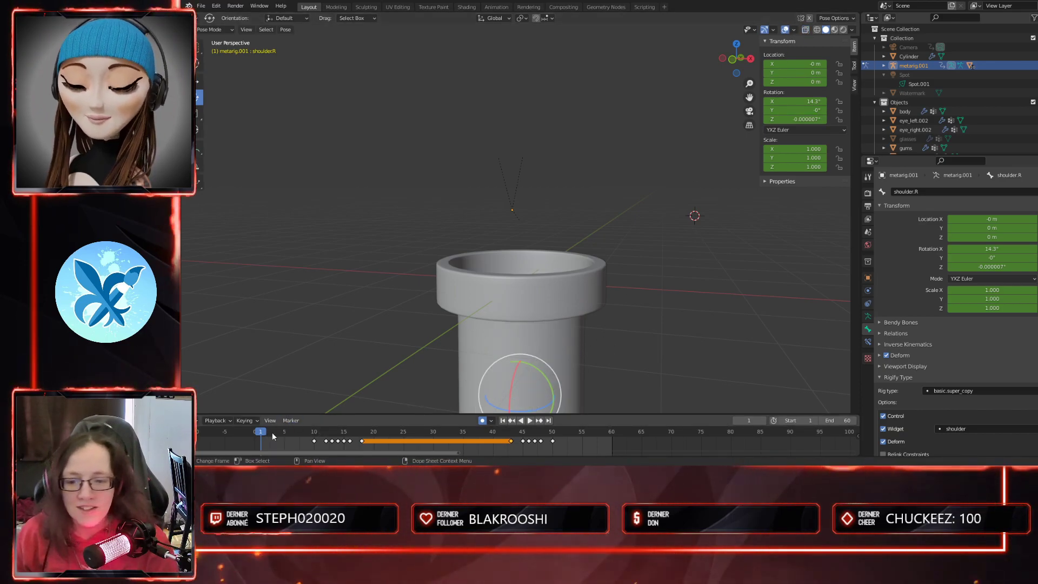
key("space")
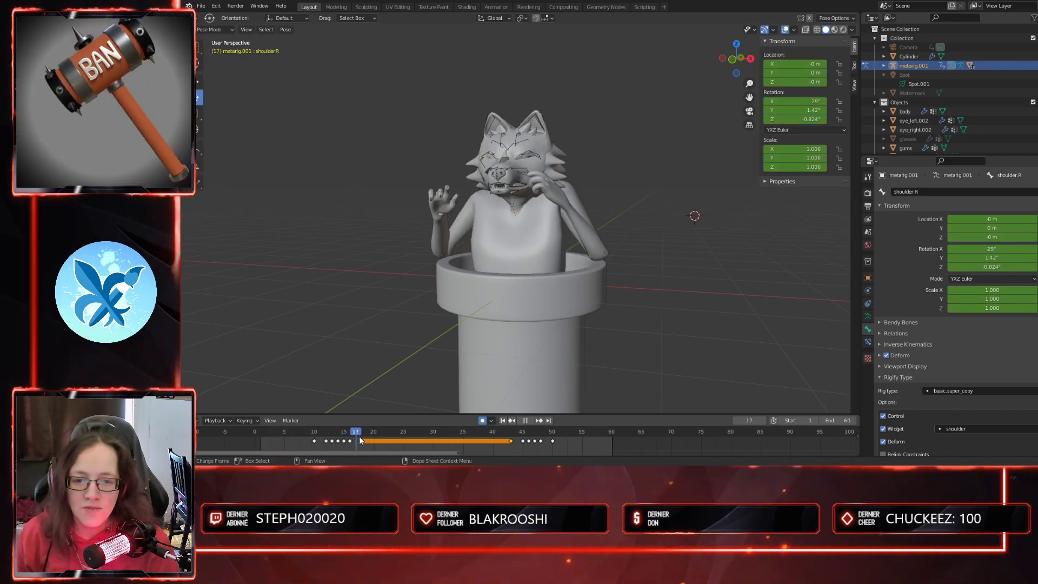
mouse_move(366, 441)
left_mouse_down()
mouse_move(557, 442)
mouse_move(361, 442)
left_mouse_up()
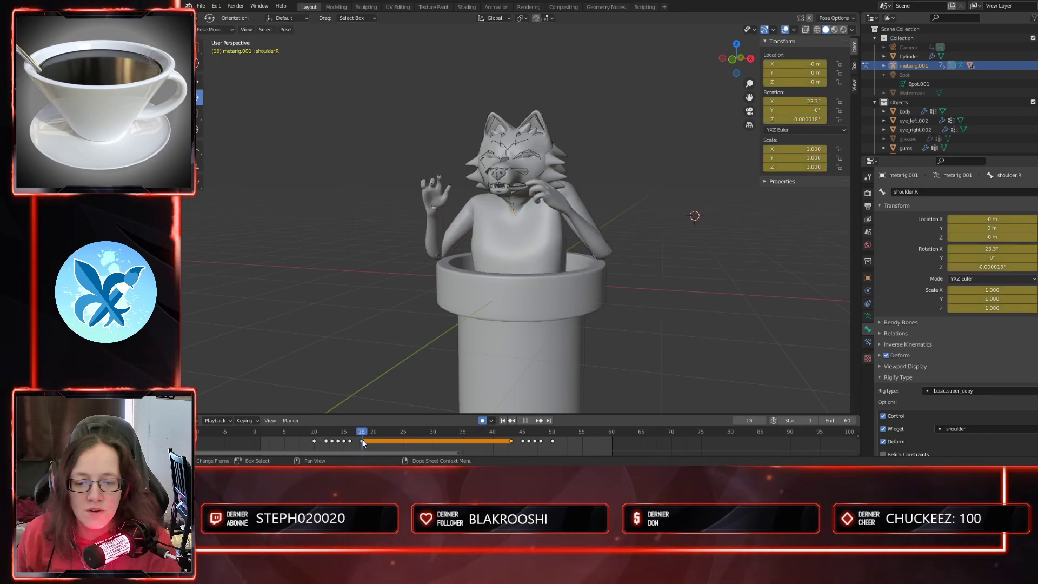
- Turn X-ray back on and copy the upper_arm.R keyframe at frame 10 to frame 50
left_click(466, 219)
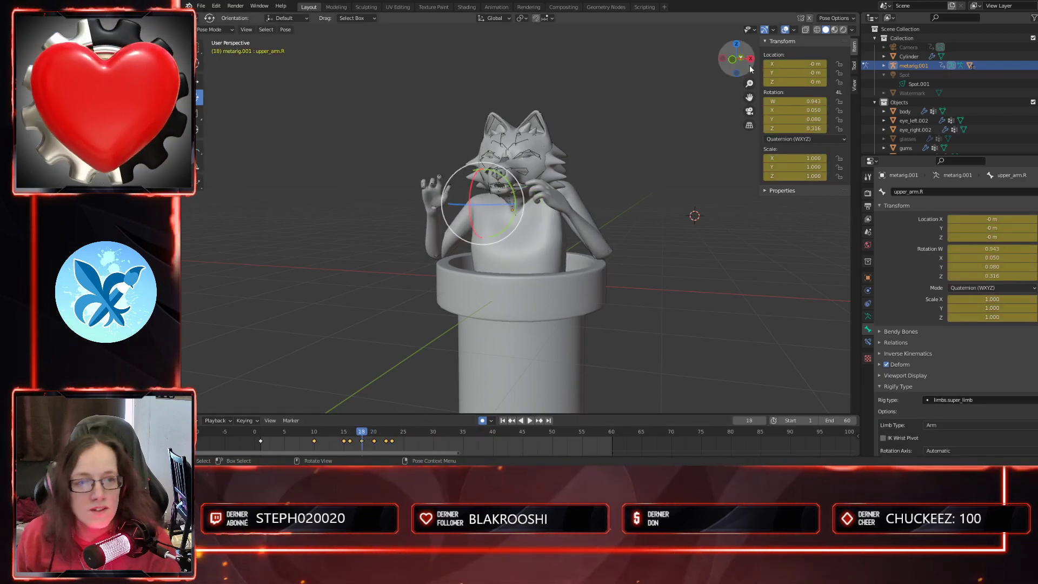
left_click(806, 30)
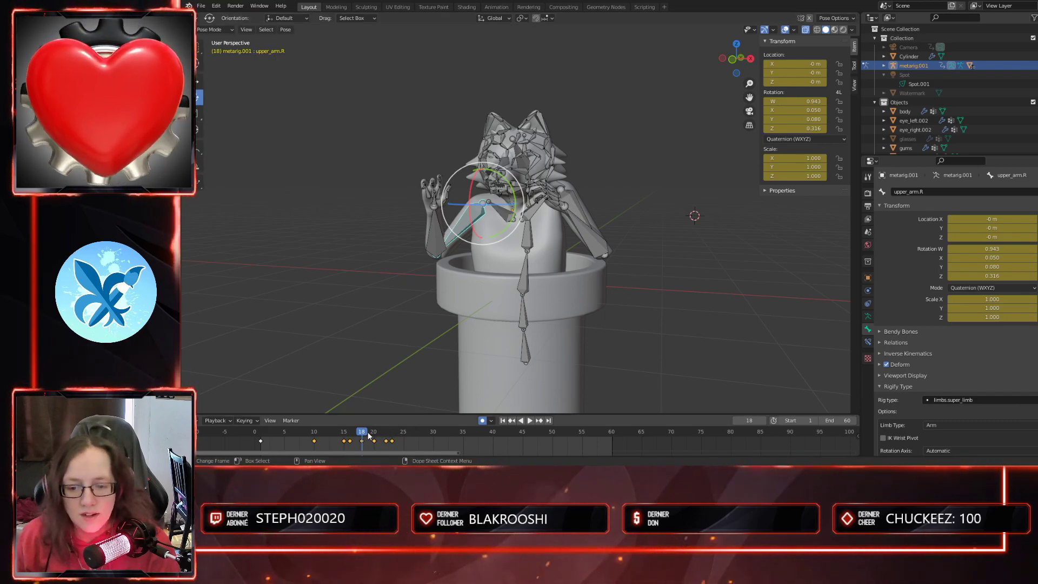
key("space")
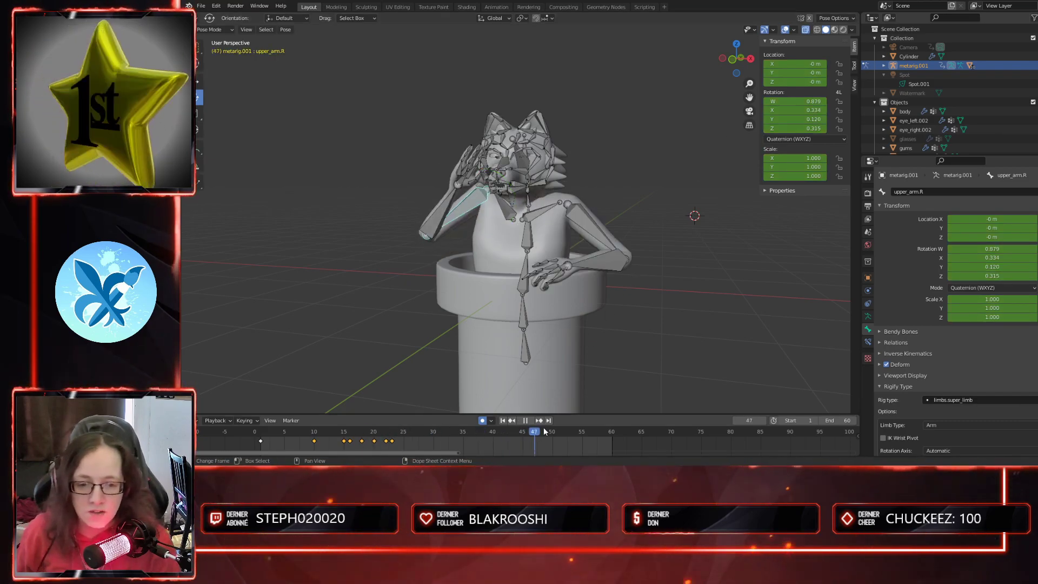
key("space")
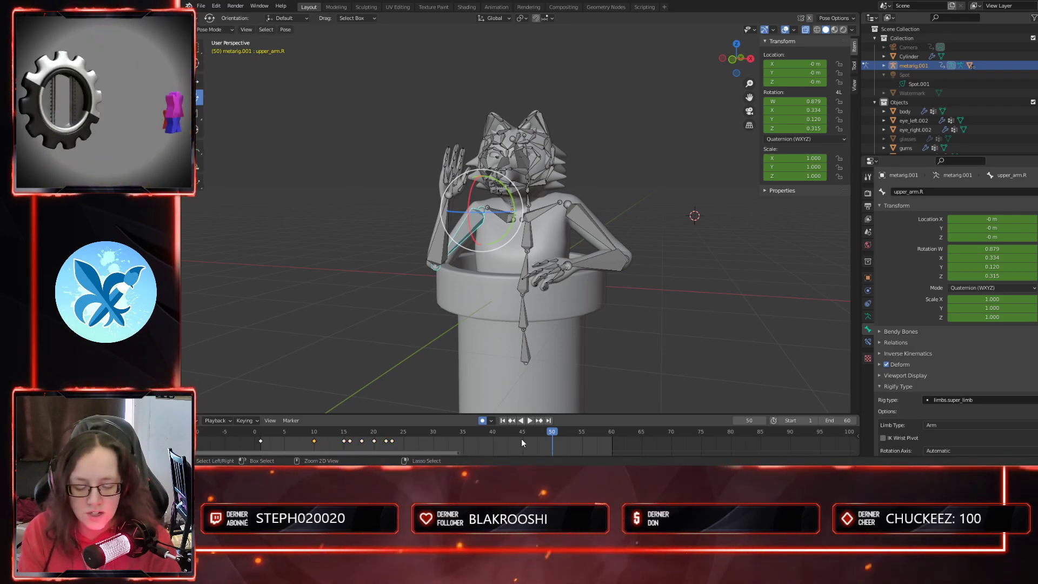
key("ctrl+v")
- Copy the upper_arm.R keyframes at frames 15 and 16 and paste them at frames 45 and 44 respectively
left_click_drag(559, 436, 524, 433)
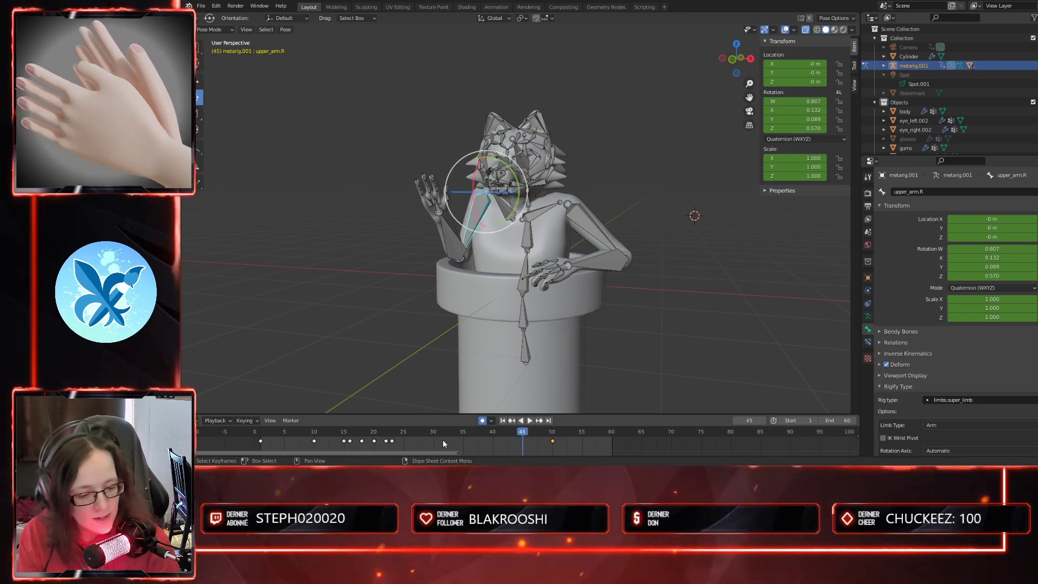
left_click(346, 445)
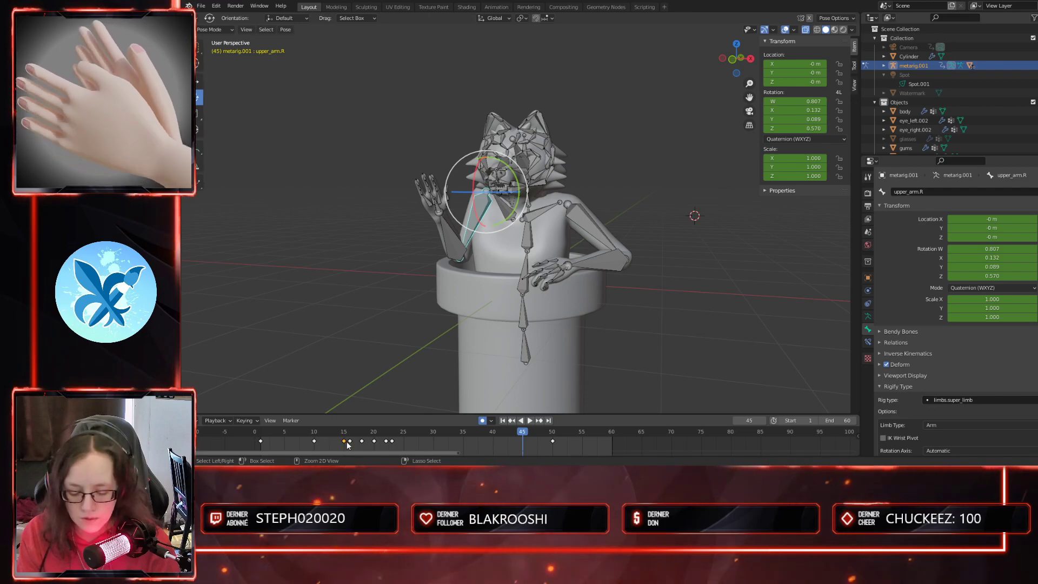
key("ctrl+v")
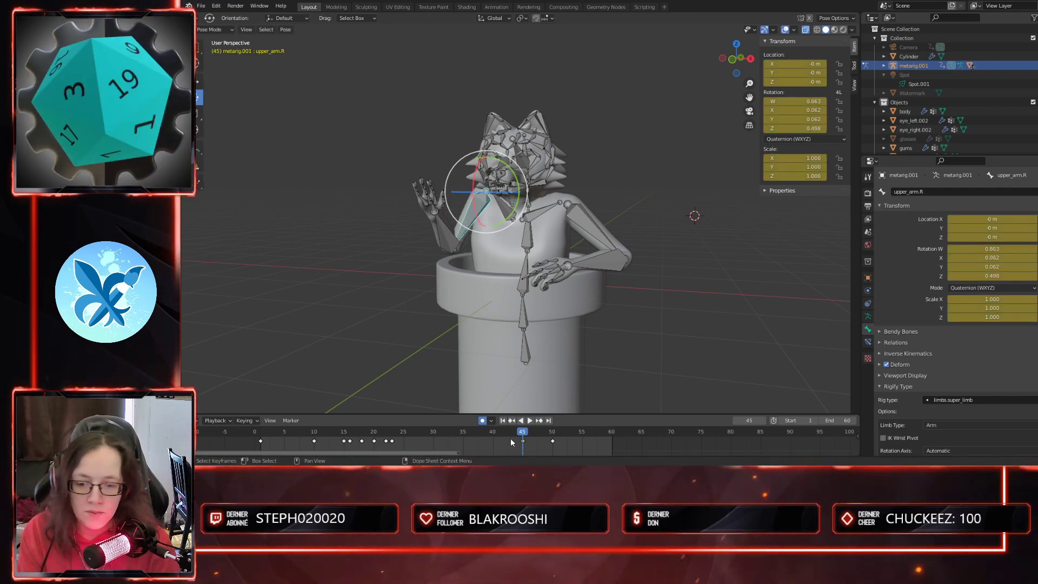
left_click_drag(521, 434, 519, 435)
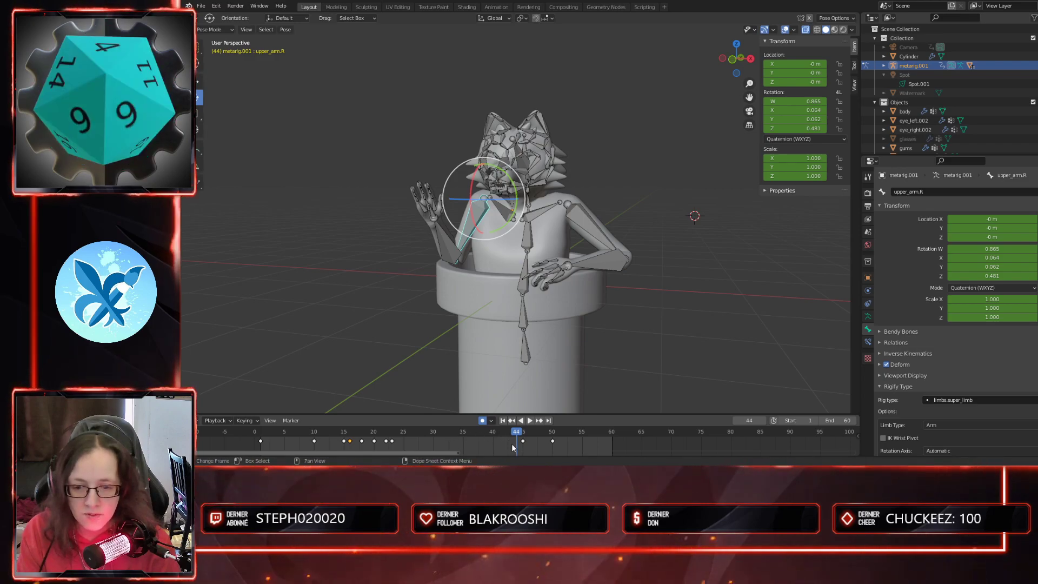
key("ctrl+v")
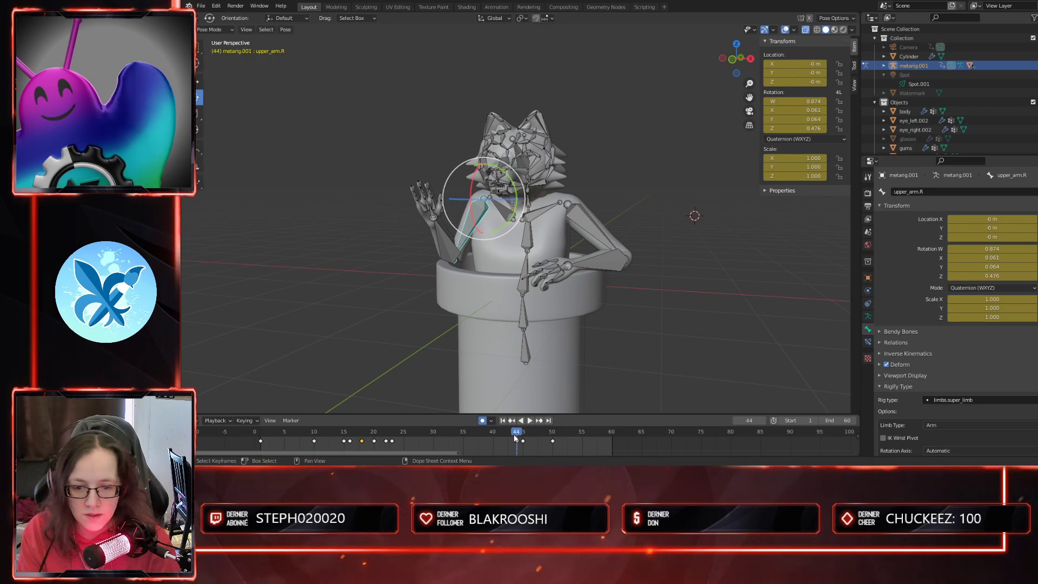
- Copy the upper_arm.R keyframes at frames 18 and 20 and paste them at frames 42 and 40 respectively
key("space")
key("space")
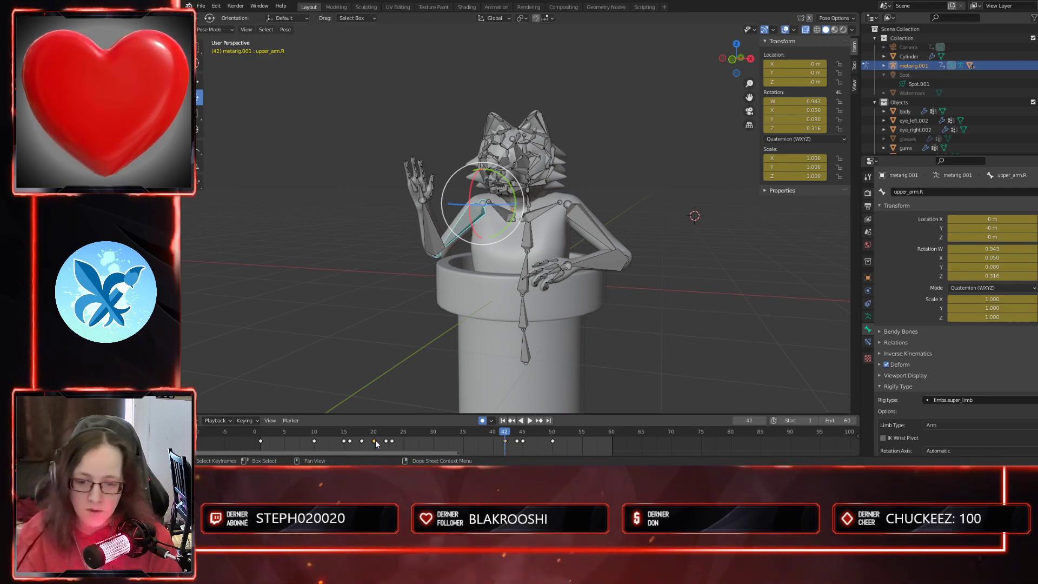
left_click_drag(504, 434, 495, 435)
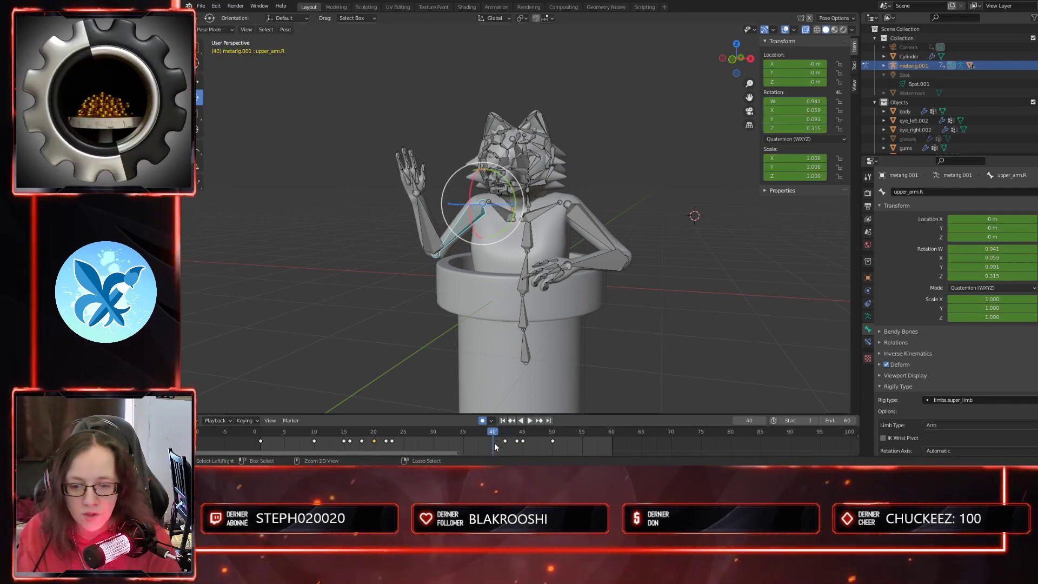
key("ctrl+v")
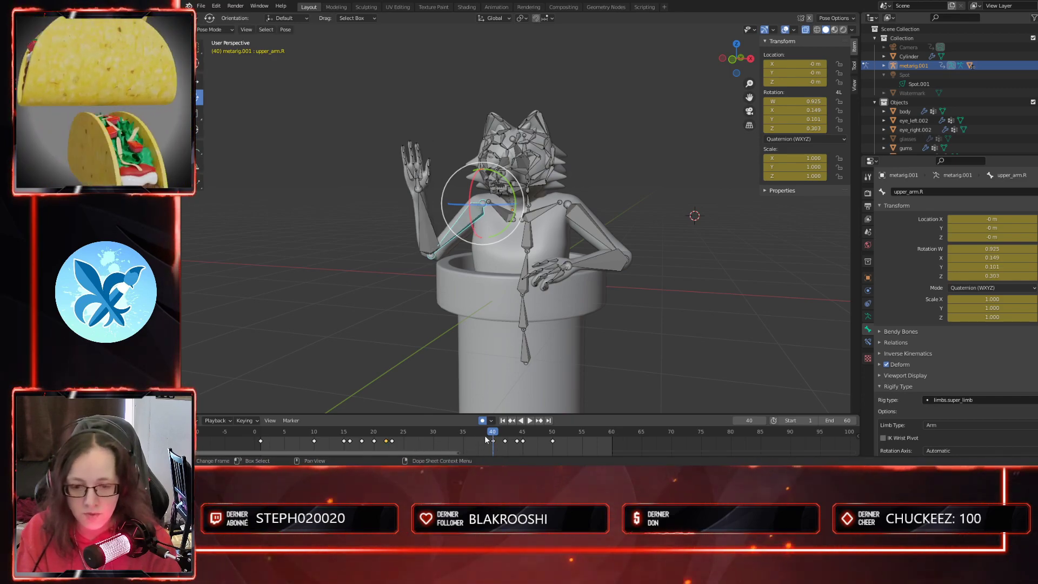
- Copy the upper_arm.R keyframes at frames 22 and 23 and paste them at frames 38 and 37 respectively
left_click(486, 431)
key("space")
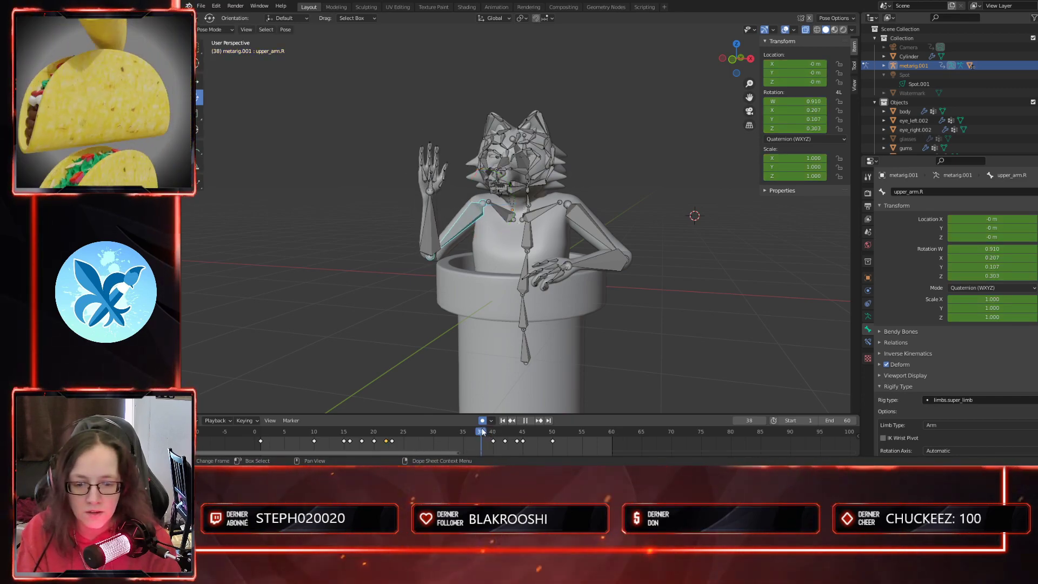
key("space")
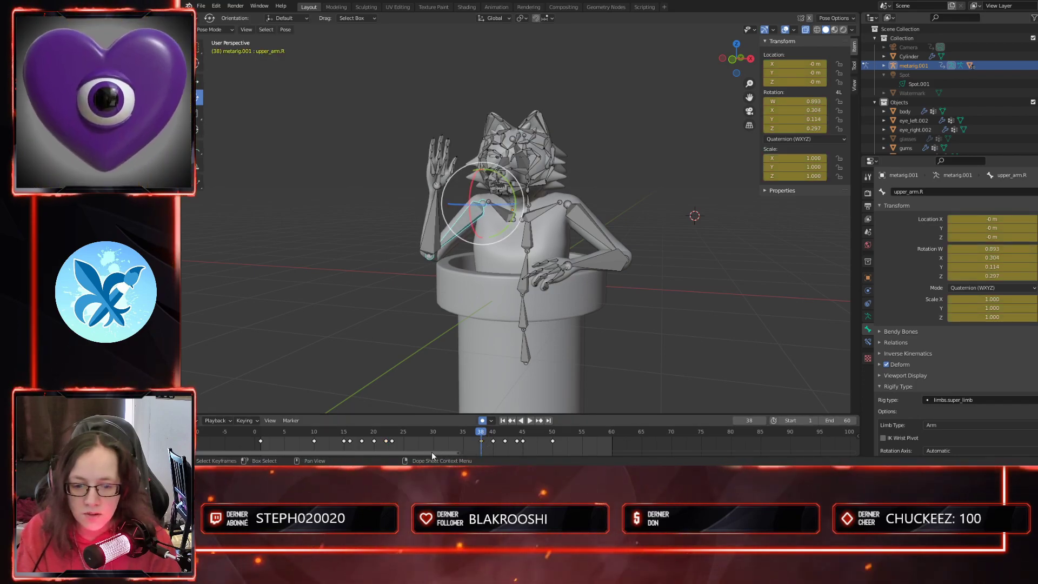
left_click(392, 441)
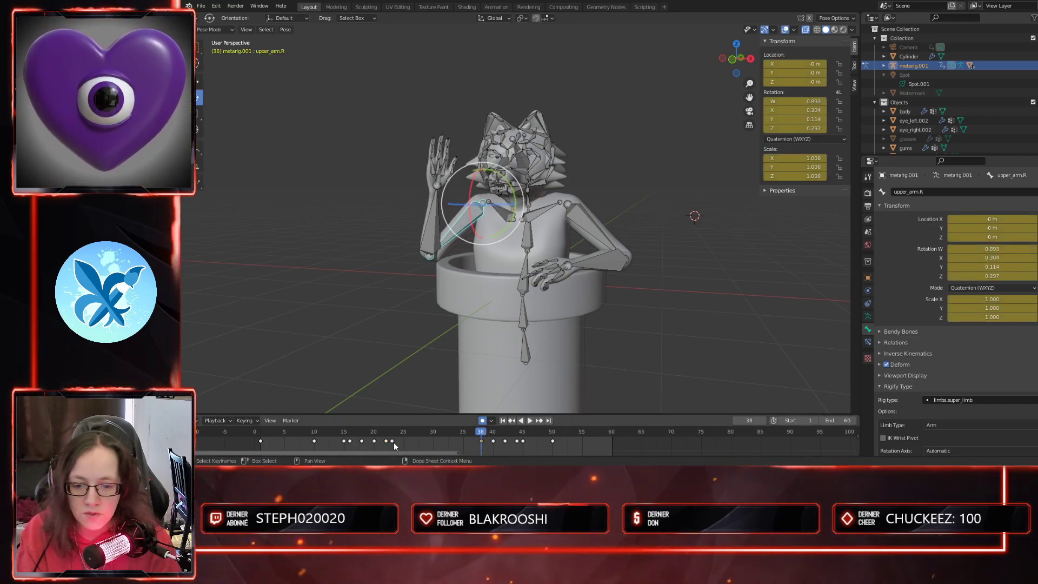
left_click(475, 433)
key("ctrl+v")
- Scrub through the upper arm's mirrored motion up to frame 50 and select the forearm.R bone
key("space")
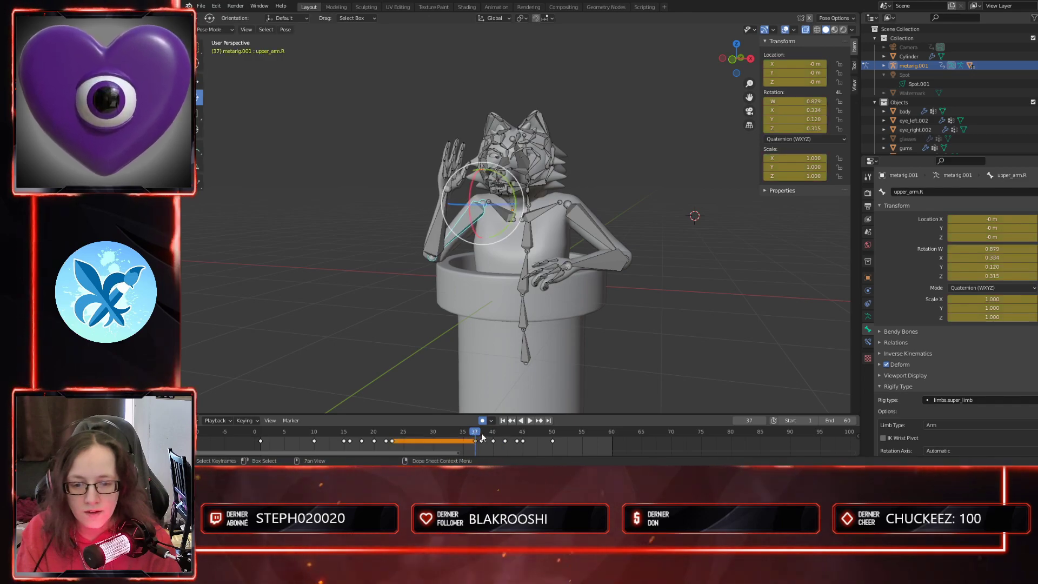
left_click_drag(384, 437, 261, 441)
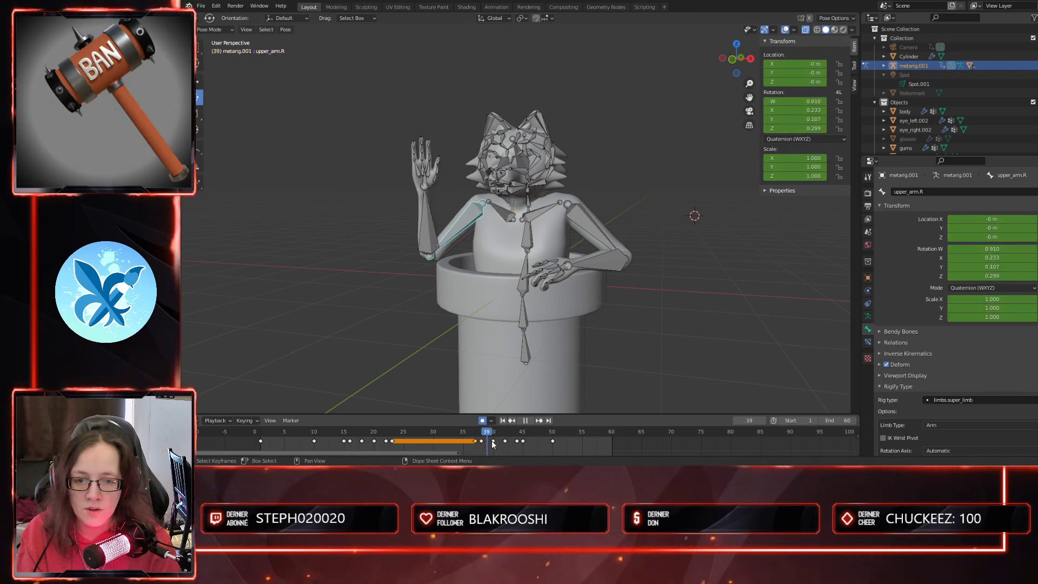
left_click_drag(526, 443, 553, 438)
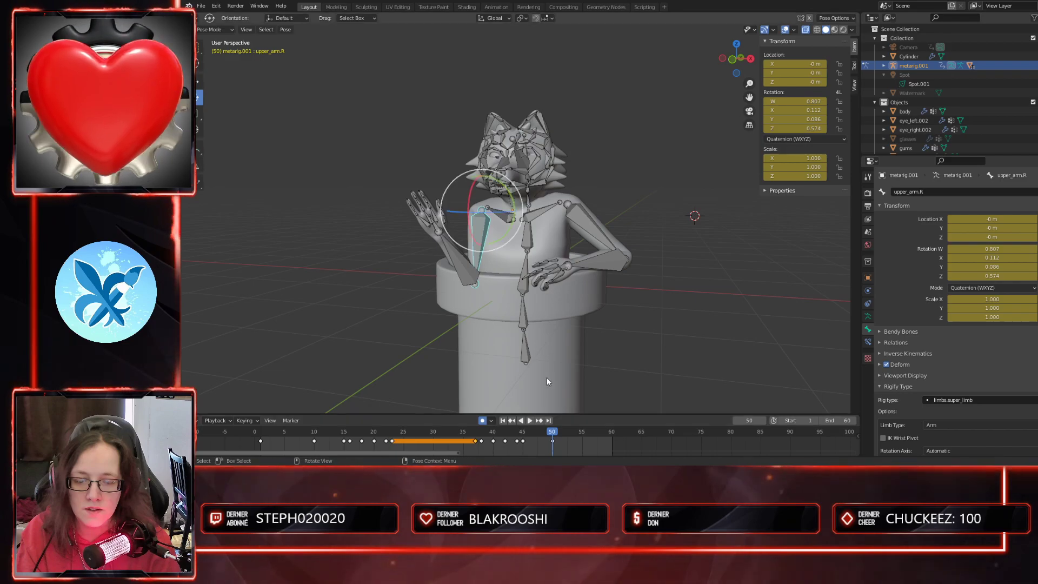
left_click(471, 276)
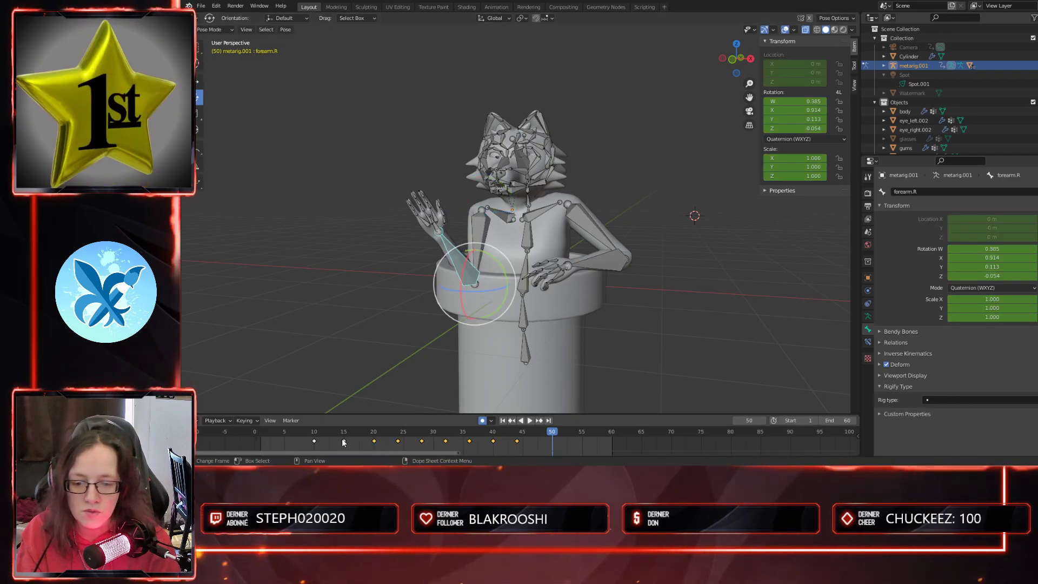
- Copy the forearm.R keyframes at frames 10 and 15 and paste them at frames 50 and 45 respectively
left_click(314, 442)
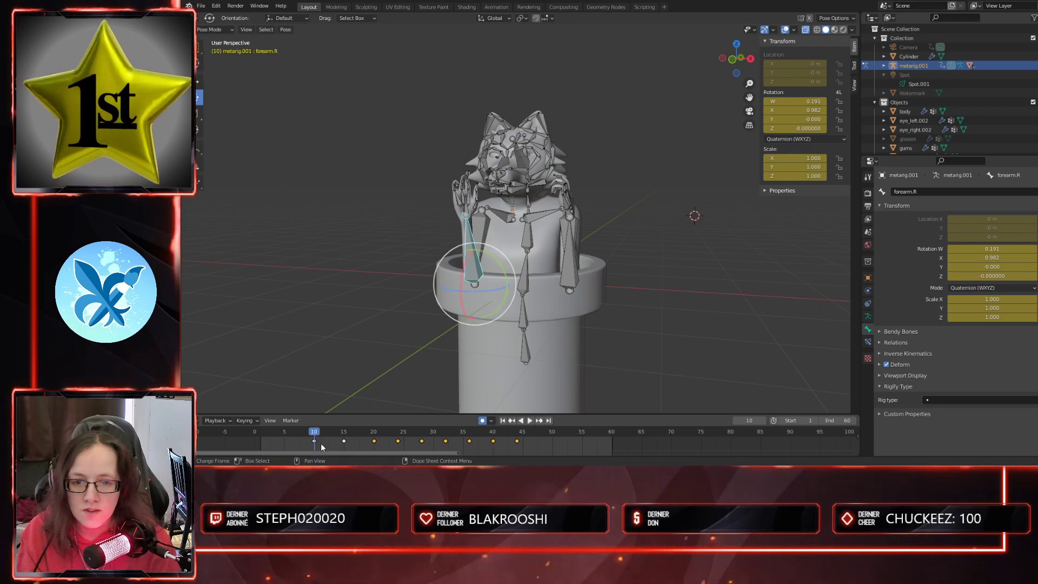
left_click(554, 440)
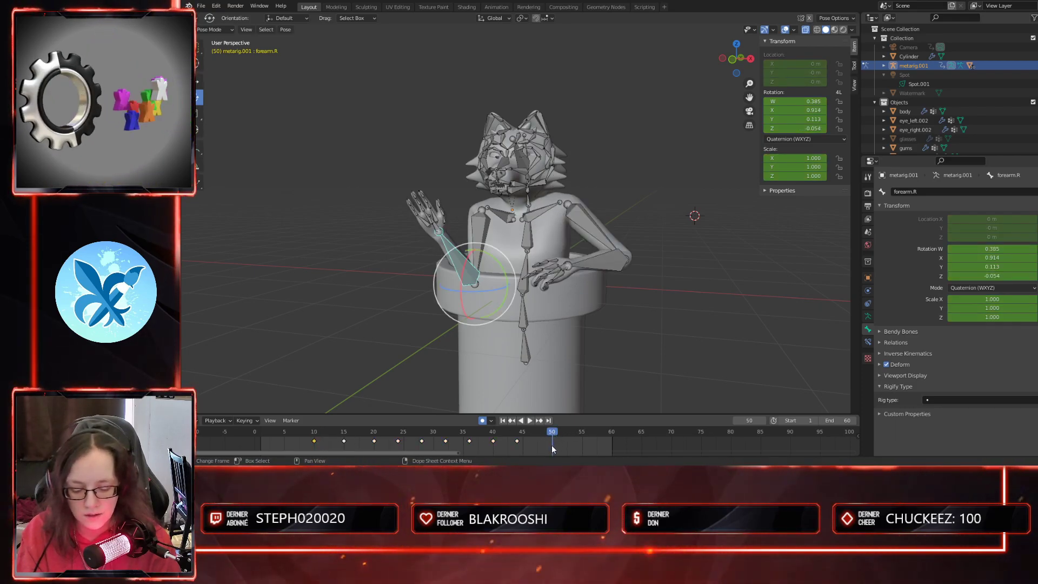
key("ctrl+v")
left_click(345, 441)
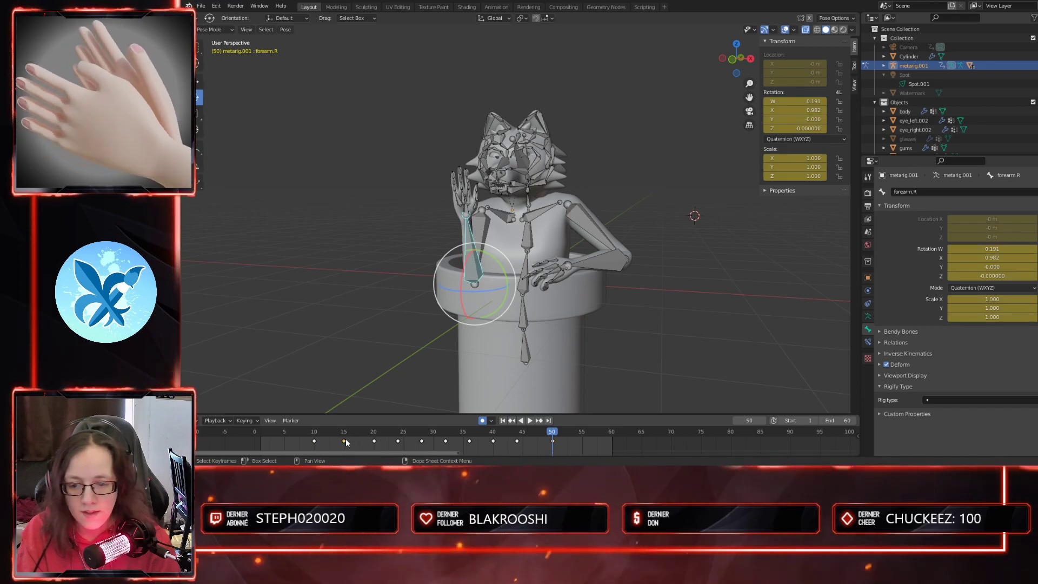
left_click_drag(548, 431, 523, 431)
key("ctrl+v")
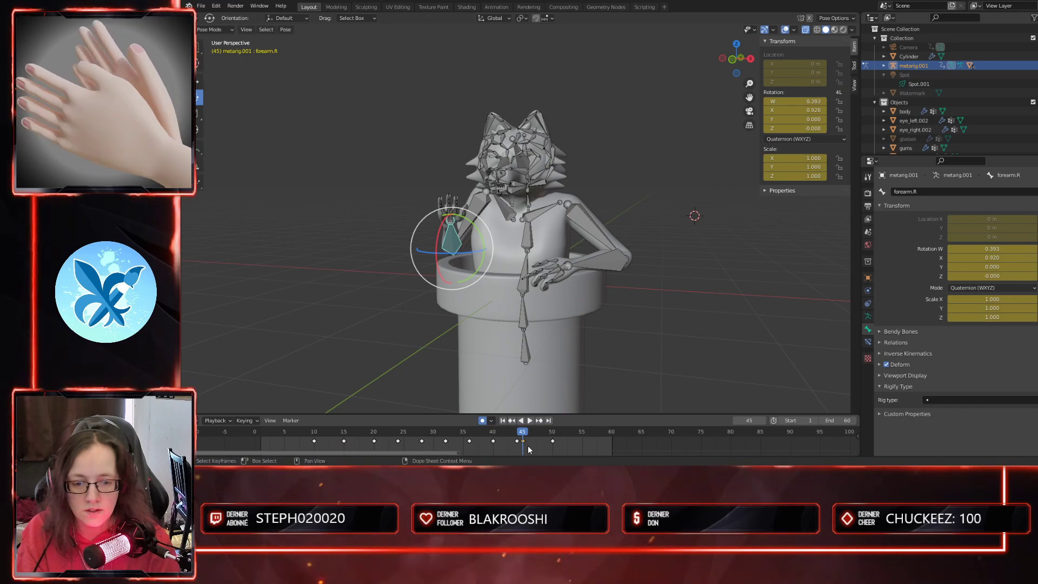
- Try removing the upper_arm.R keyframe at frame 44 and undo the removal
key("space")
mouse_move(520, 432)
left_mouse_down()
mouse_move(265, 436)
mouse_move(555, 445)
mouse_move(517, 440)
left_mouse_up()
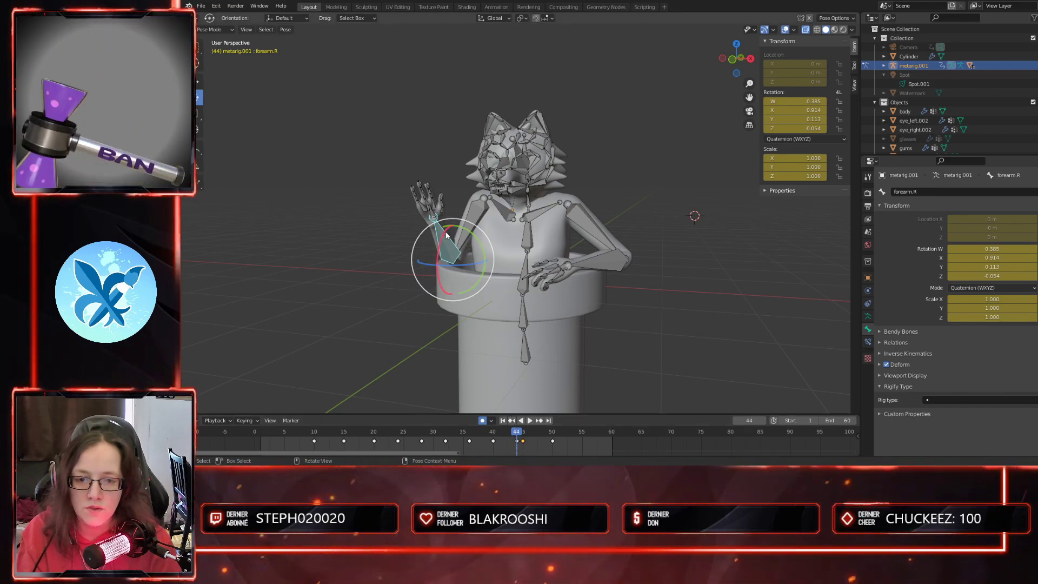
left_click(476, 215)
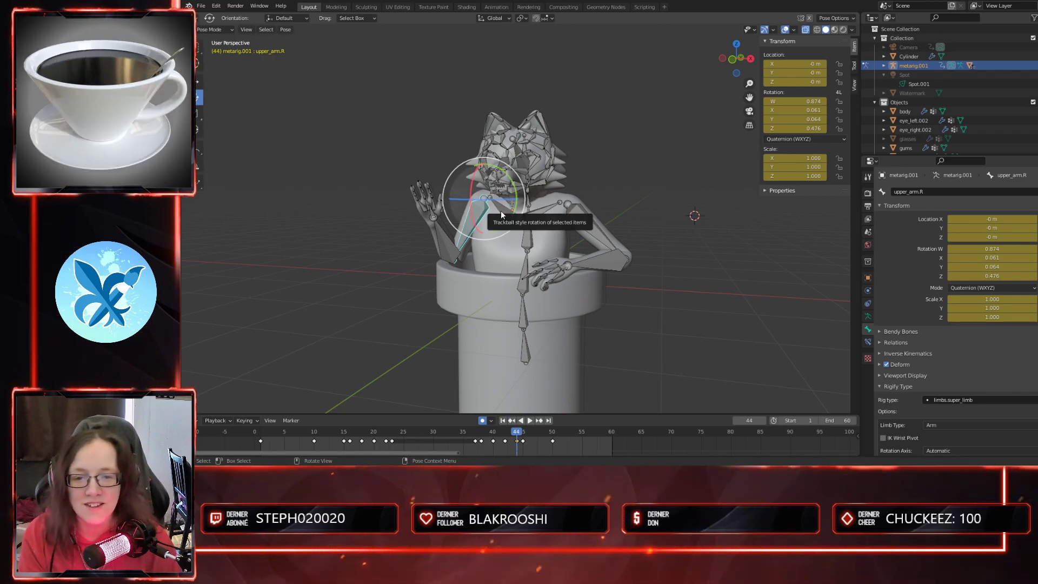
left_click(508, 179)
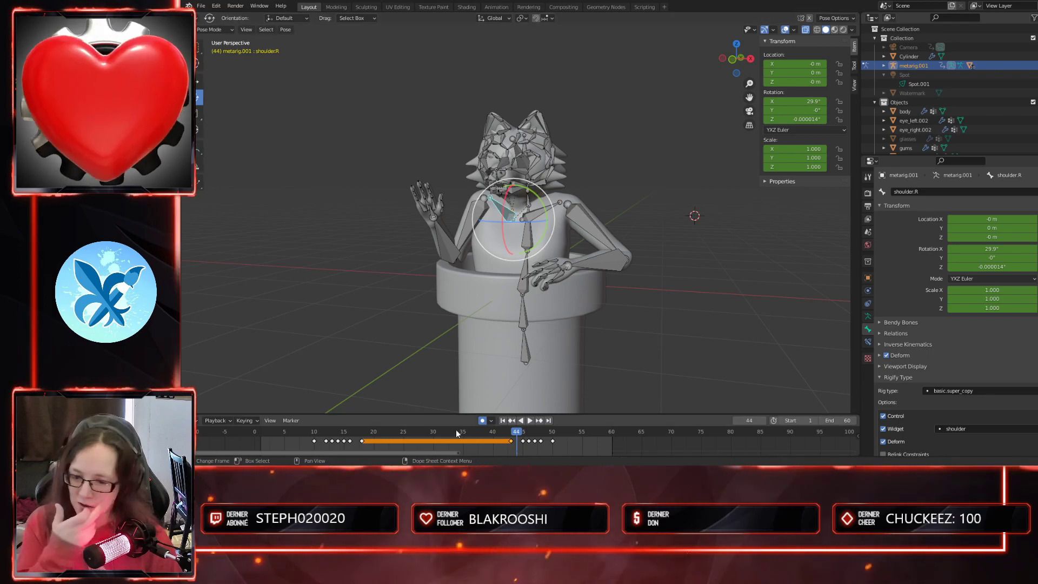
left_click(478, 217)
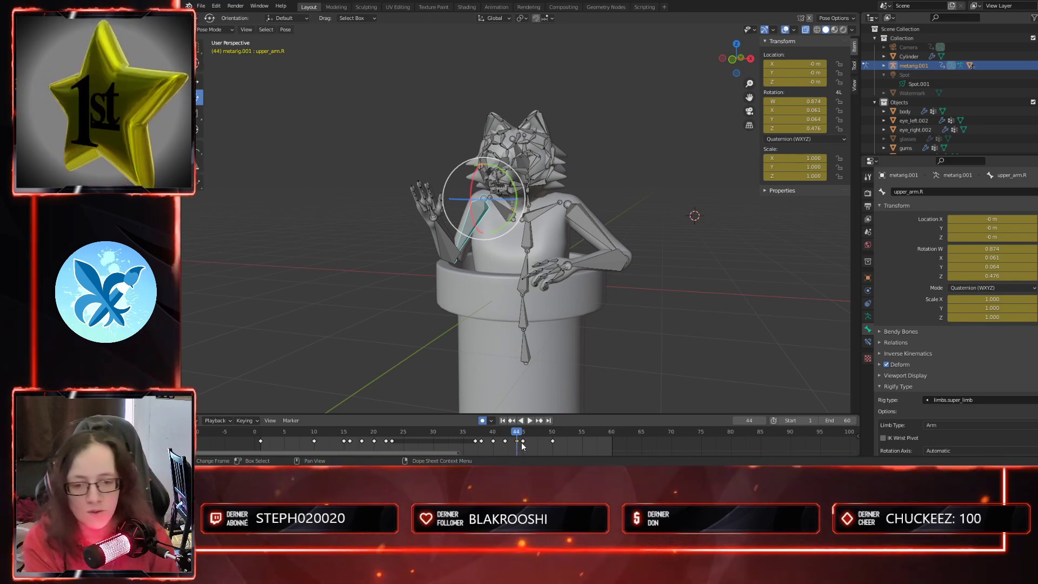
key("Delete")
left_click(351, 443)
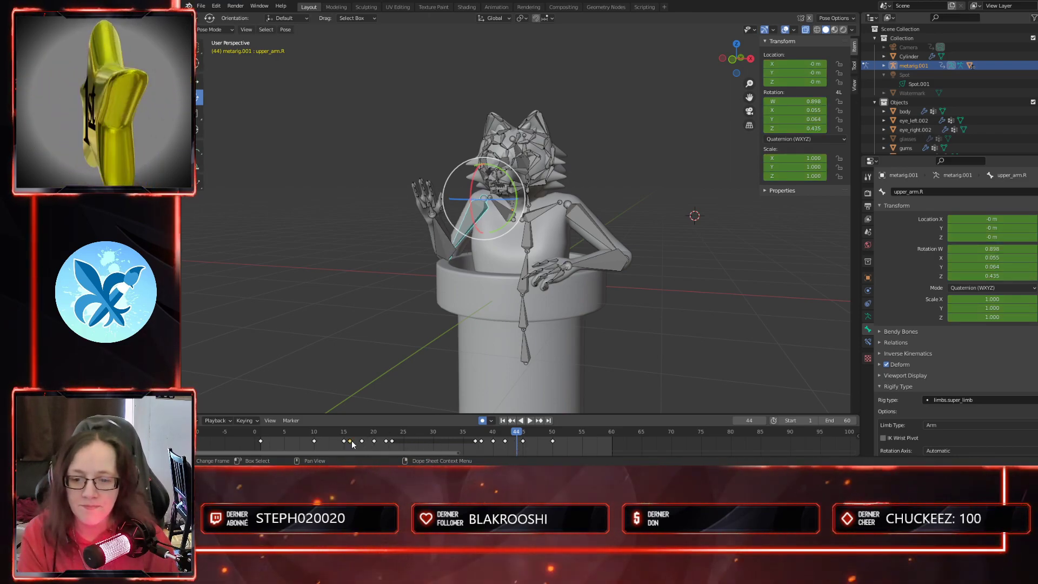
key("ctrl+z")
key("ctrl+z")
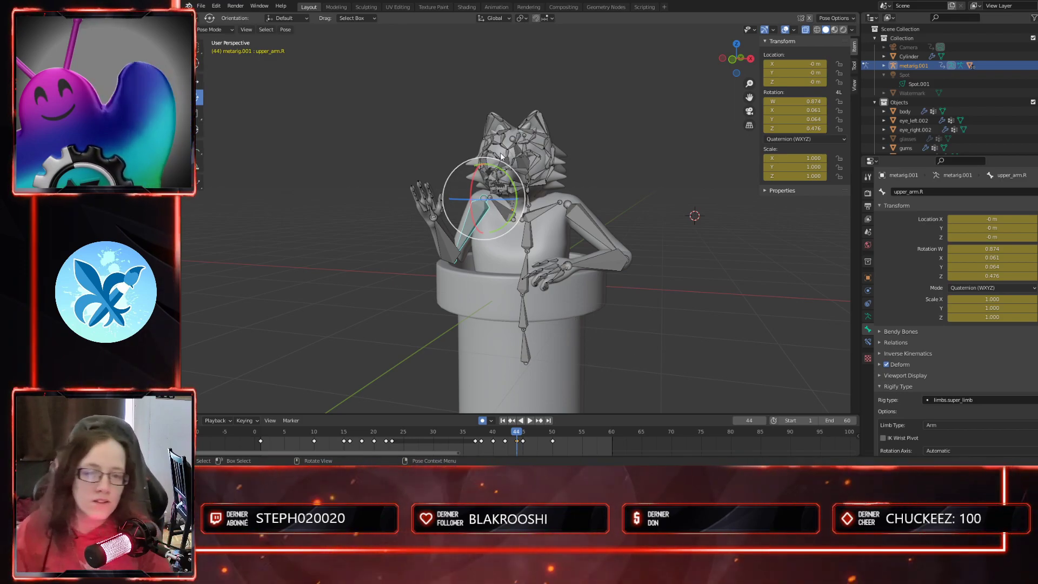
- Rotate the shoulder.R bone at frame 43 by about 8.8° around the global Y axis
scroll(520, 320, "up", 2)
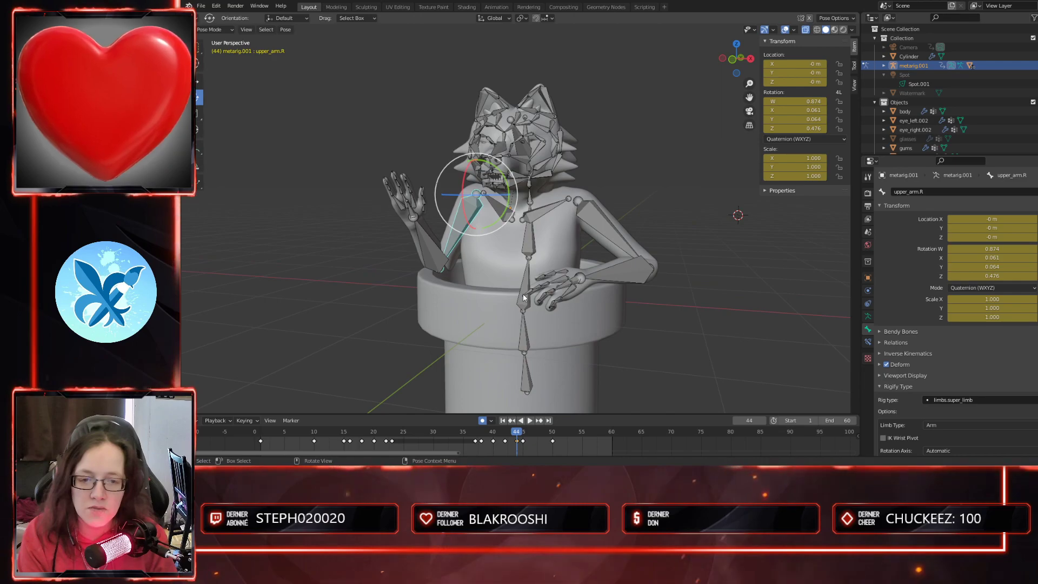
left_click_drag(516, 431, 505, 431)
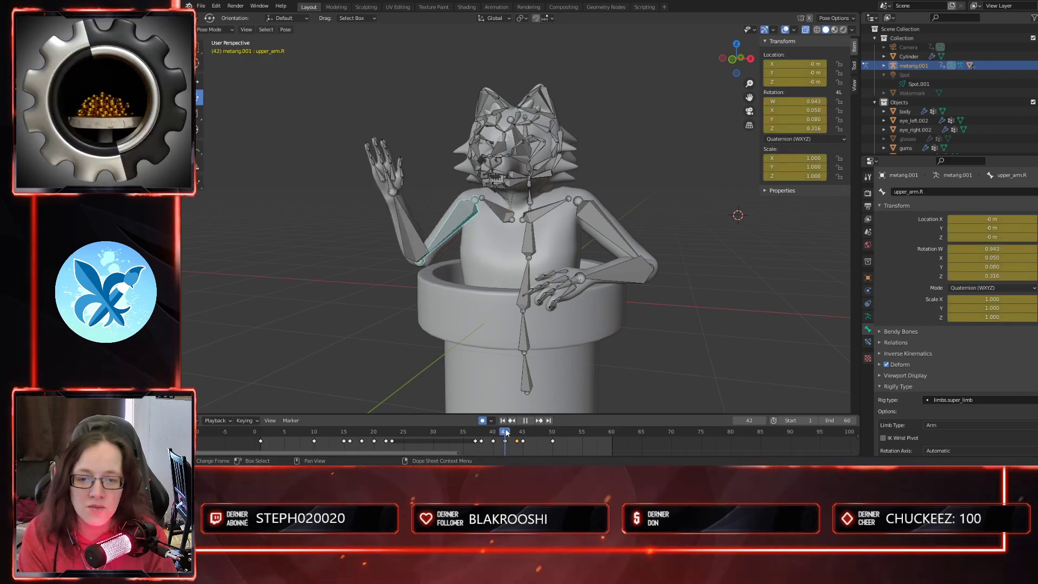
left_click(508, 219)
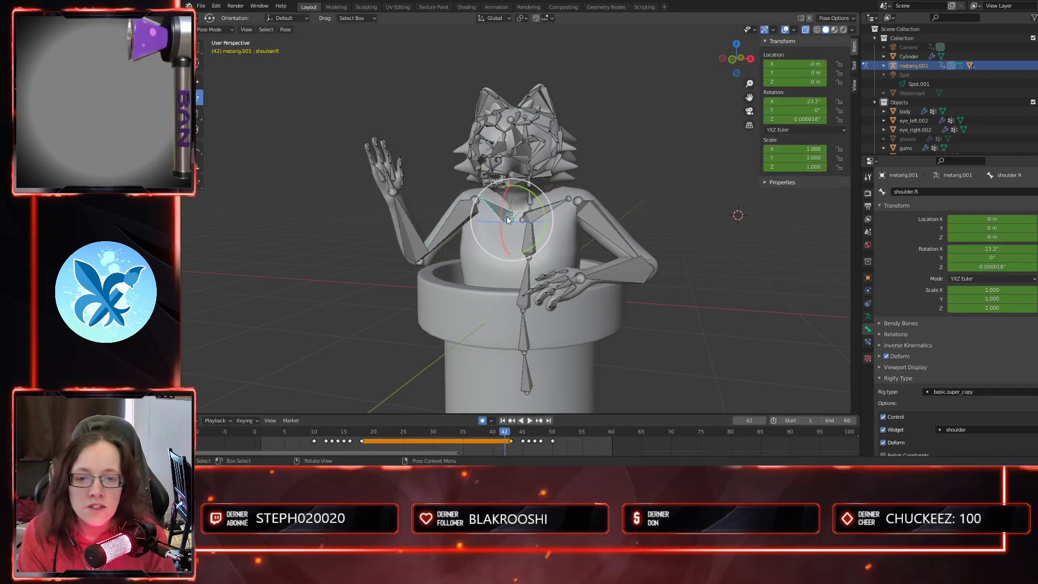
left_click_drag(508, 431, 511, 432)
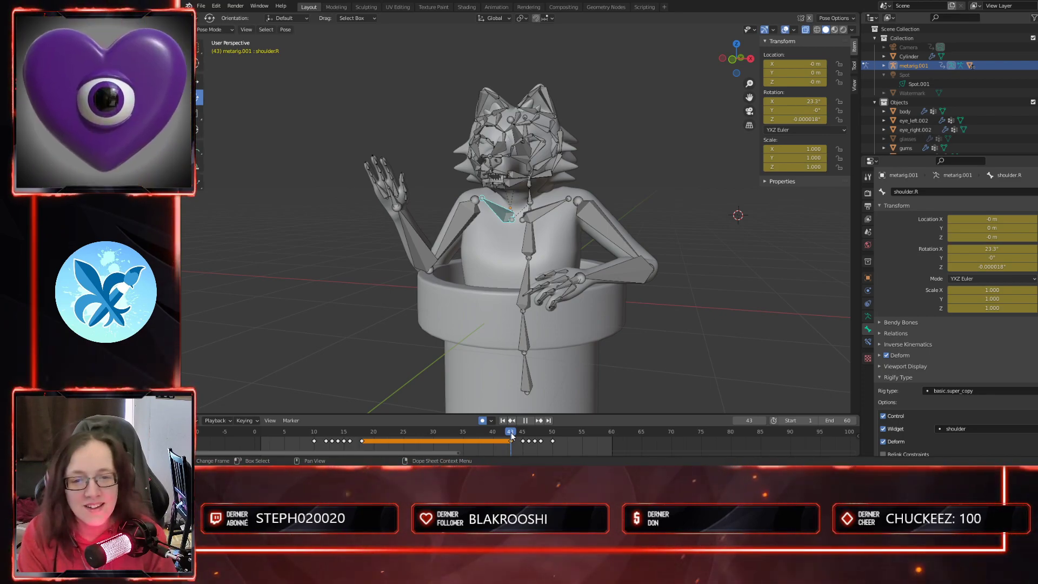
left_click_drag(543, 208, 516, 222)
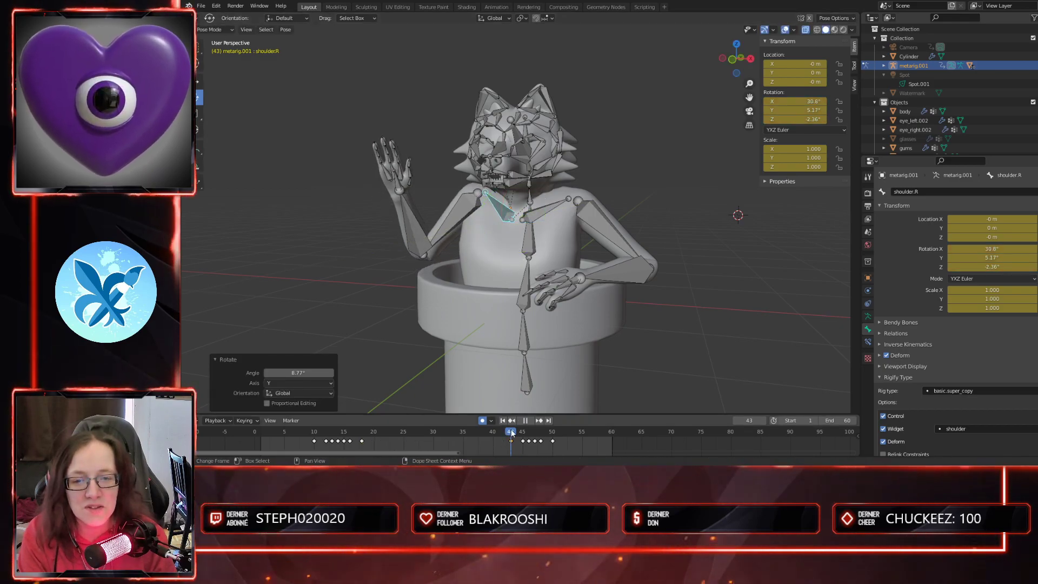
- Adjust the shoulder.R bone's rotation slightly at frame 44 and scrub the motion through to frame 50
left_click_drag(515, 432, 518, 434)
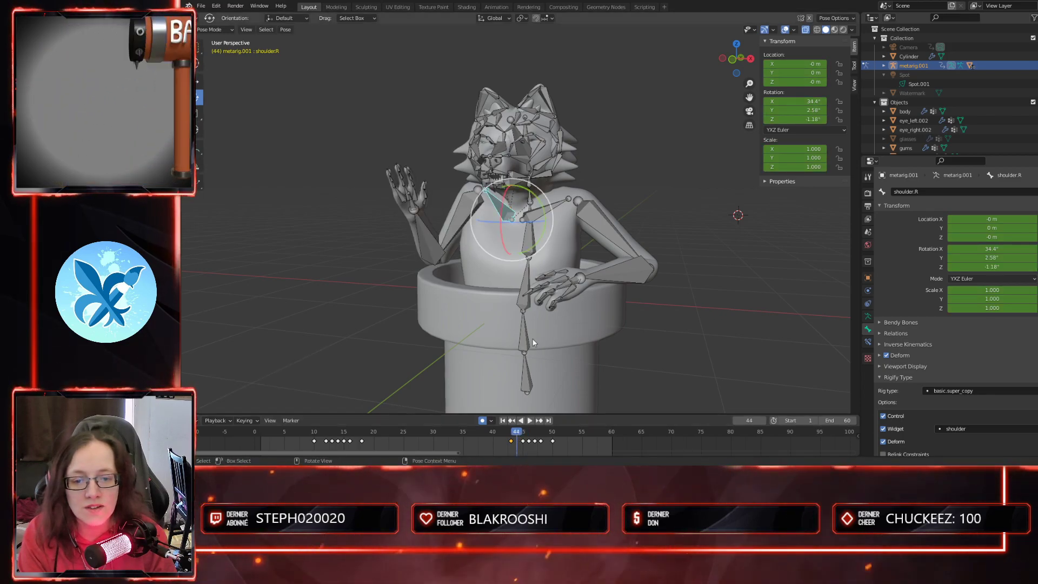
left_click_drag(540, 204, 542, 206)
left_click_drag(523, 434, 553, 438)
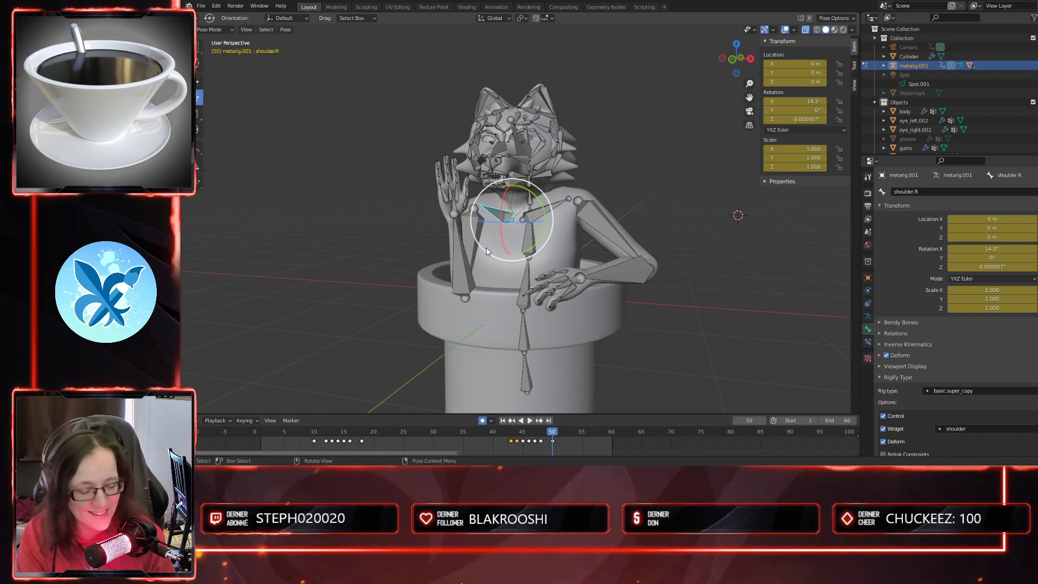
- Turn the hand.R bone at frame 51 around the global Z axis, finishing with a rotation of about 52.4°
left_click(456, 212)
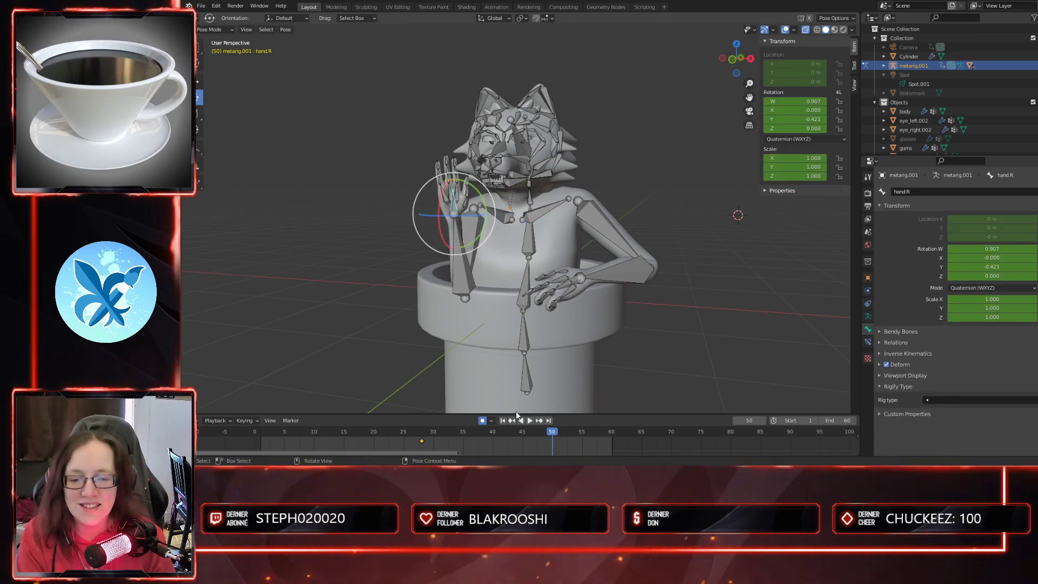
key("space")
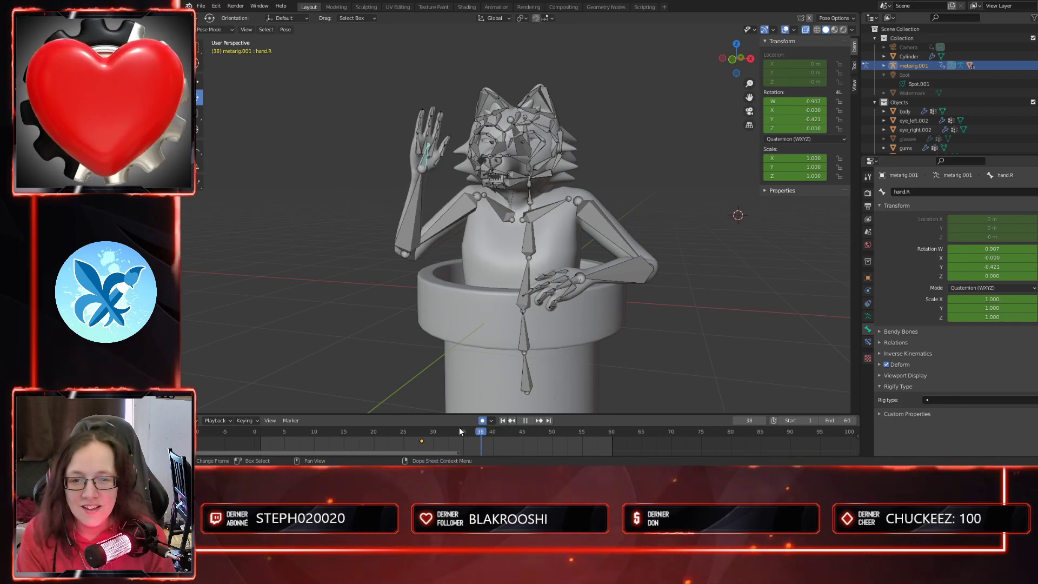
left_click_drag(423, 431, 560, 435)
mouse_move(561, 436)
left_mouse_down()
mouse_move(546, 435)
mouse_move(557, 434)
left_mouse_up()
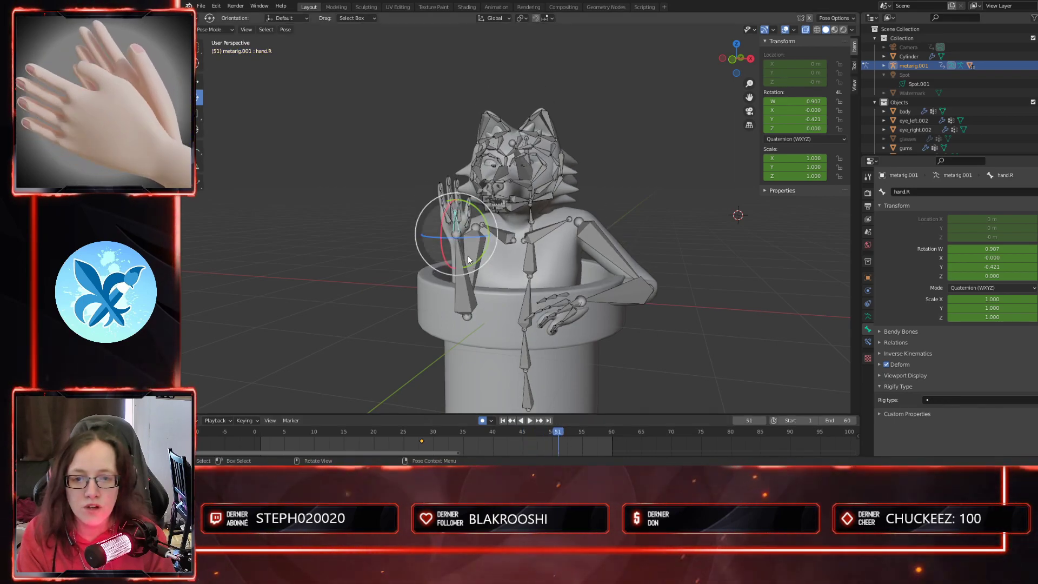
left_click_drag(464, 238, 481, 250)
scroll(478, 306, "up", 5)
left_click_drag(466, 327, 490, 310)
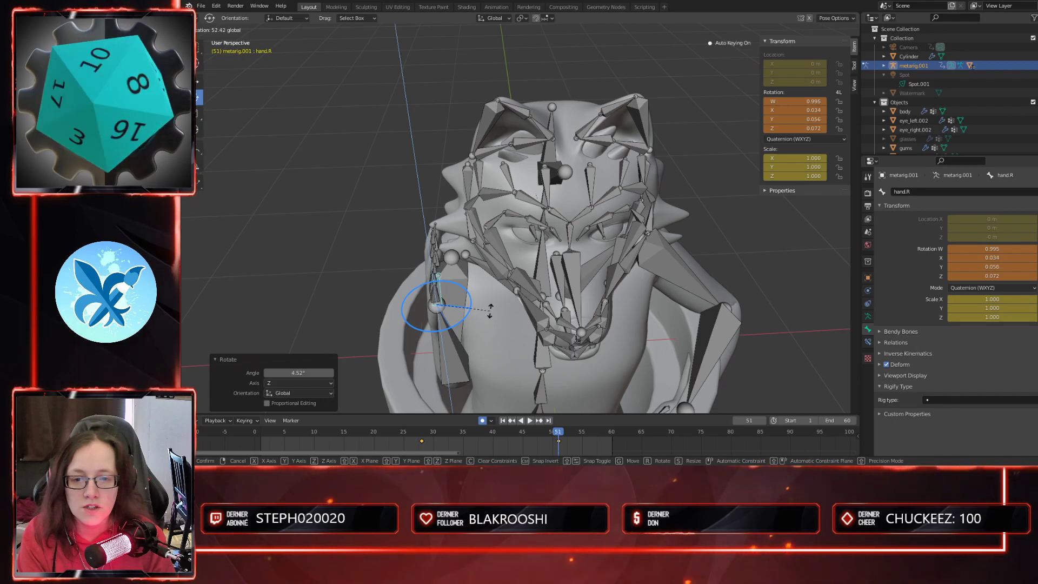
left_click(490, 309)
- Play back the hand motion, switch to the camera view and examine the arm's movement up to frame 43
key("space")
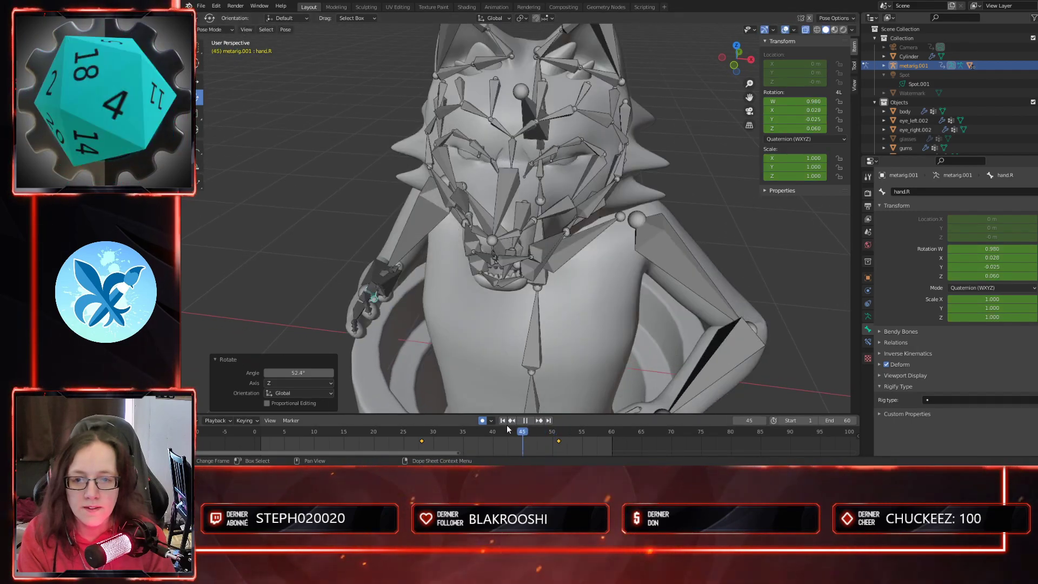
key("space")
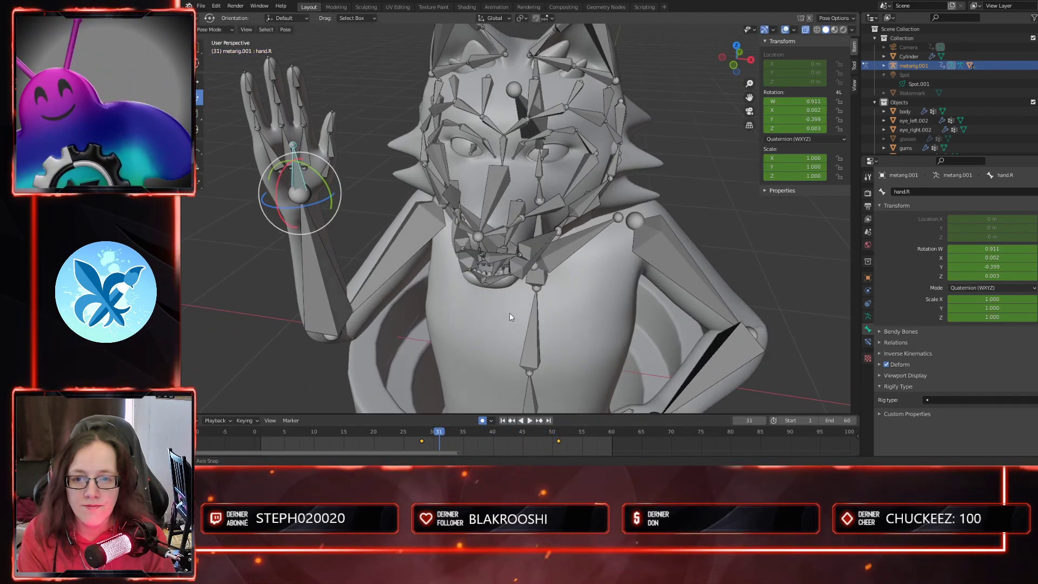
key("KP_0")
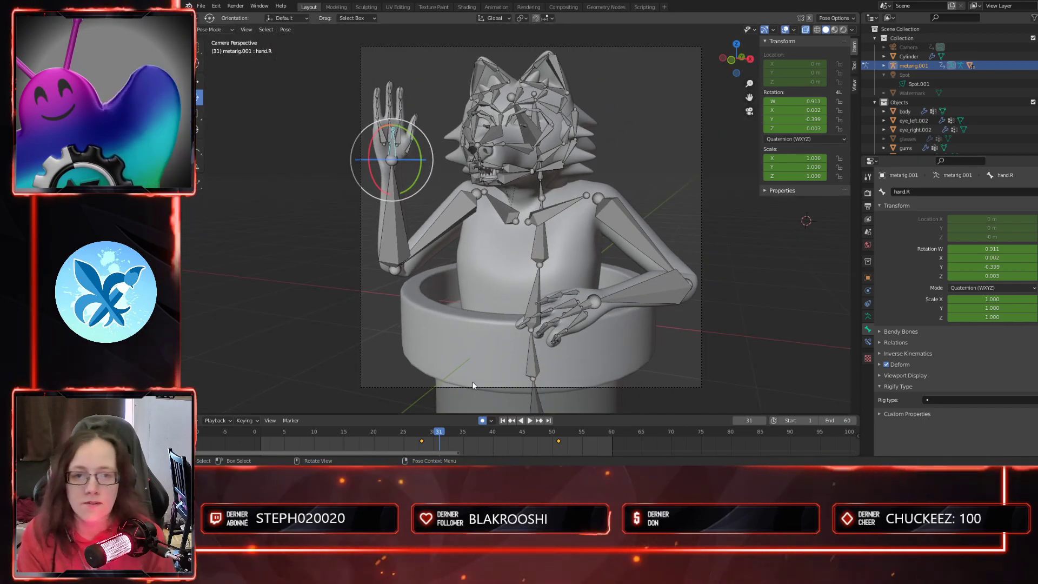
key("space")
left_click_drag(253, 433, 511, 430)
left_click(425, 235)
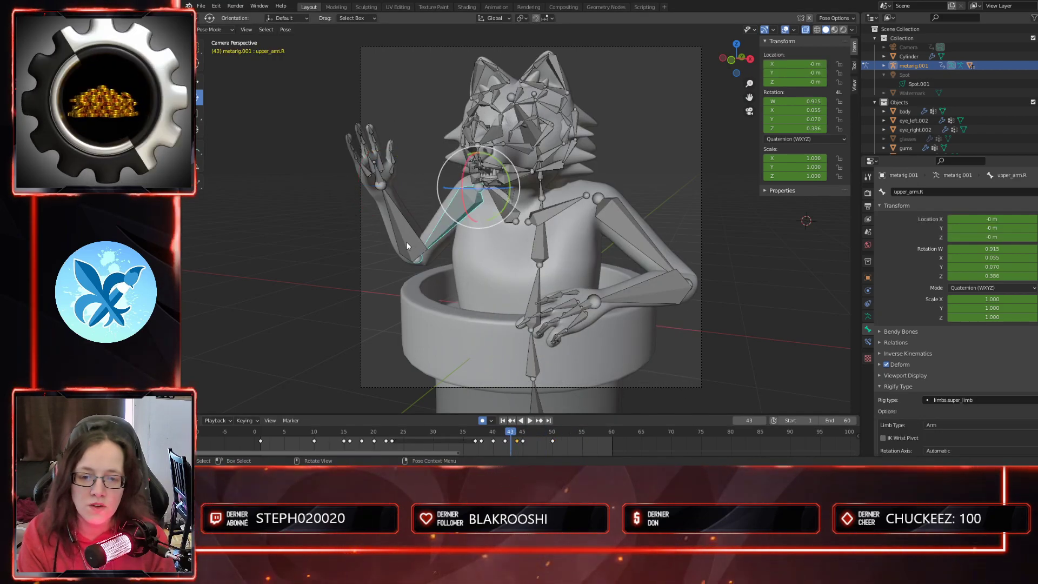
left_click(406, 242)
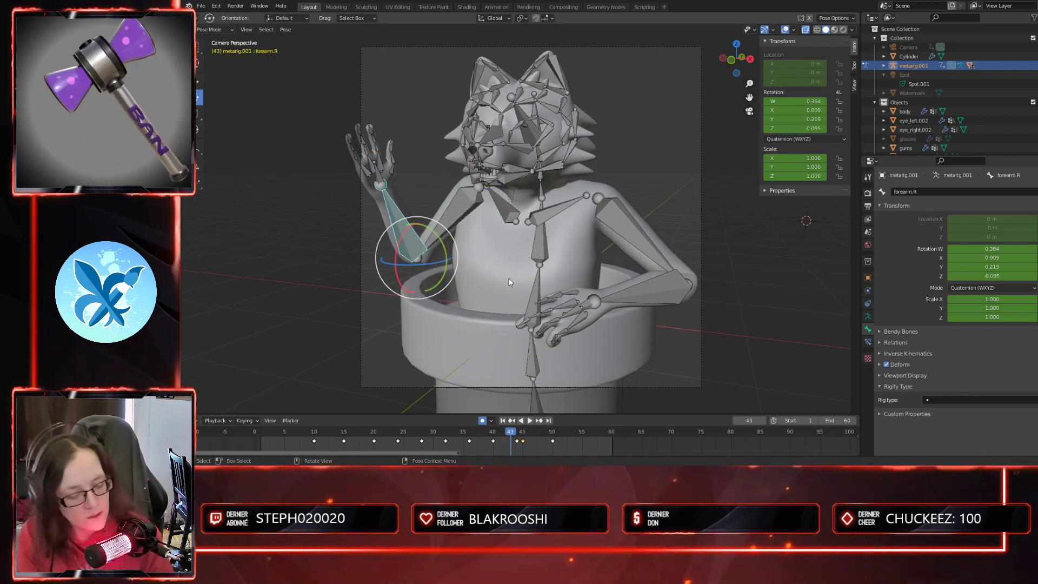
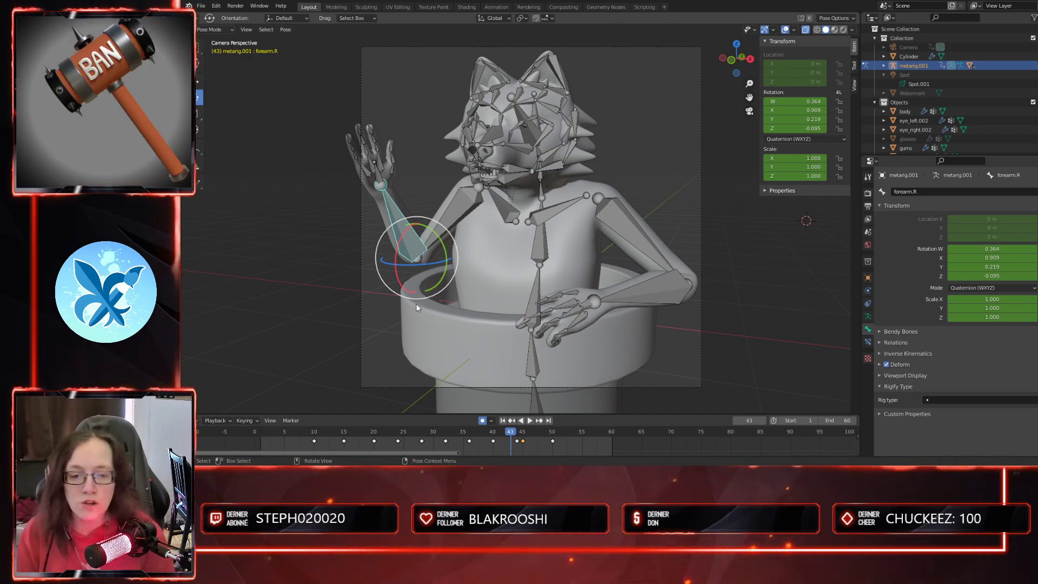
- Rotate the shoulder.R bone at frame 40 by about -6.7° around the global Y axis
key("space")
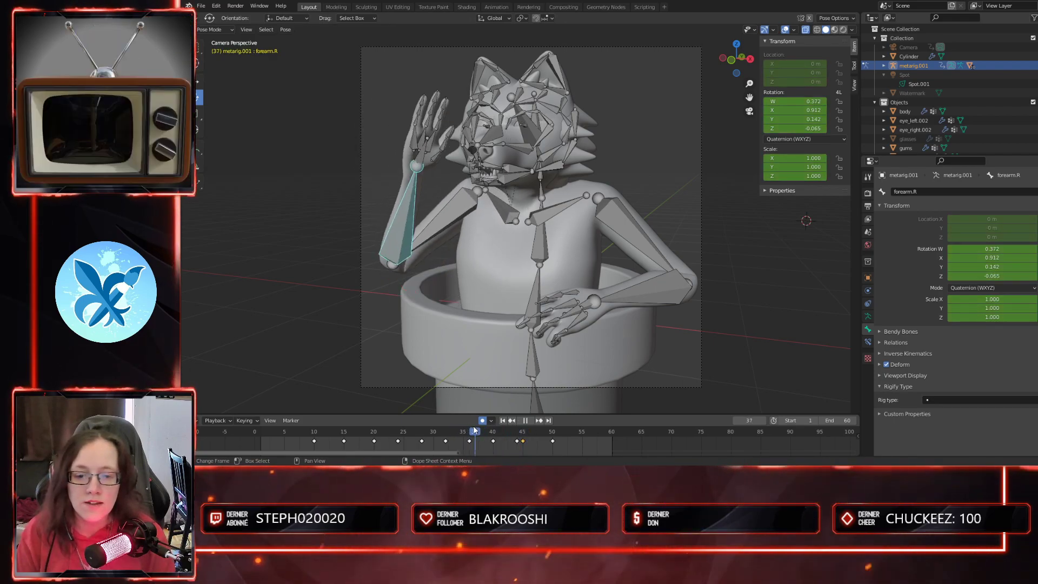
mouse_move(495, 428)
left_mouse_down()
mouse_move(314, 427)
mouse_move(443, 417)
mouse_move(494, 425)
left_mouse_up()
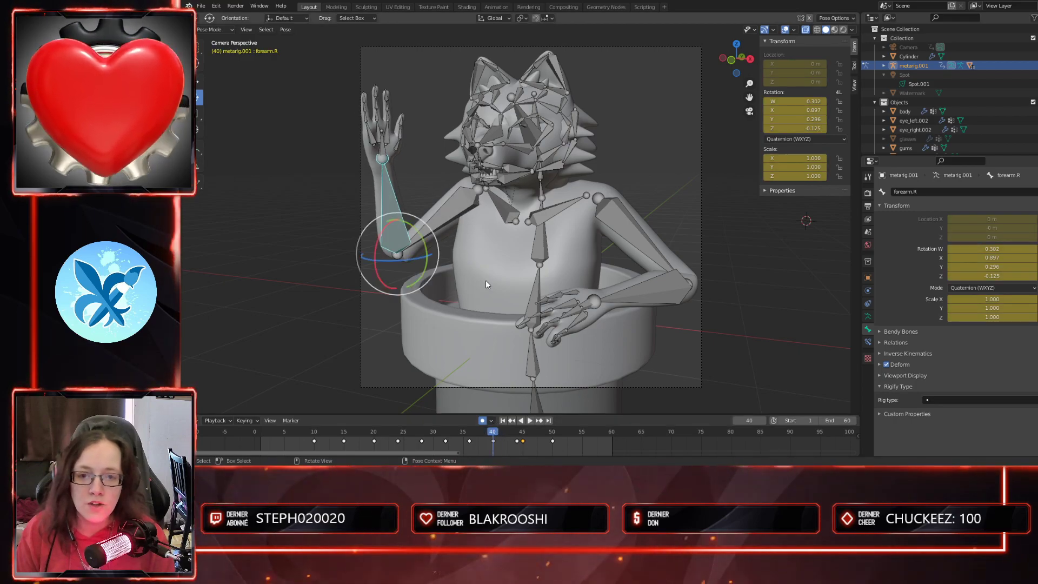
left_click(463, 214)
mouse_move(493, 430)
left_mouse_down()
mouse_move(505, 435)
mouse_move(493, 435)
left_mouse_up()
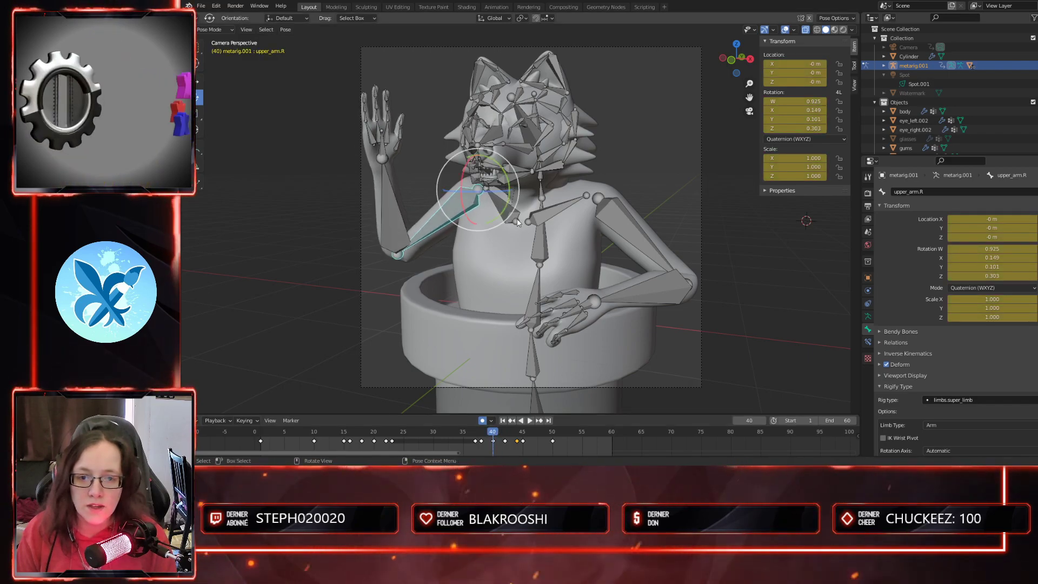
left_click(523, 212)
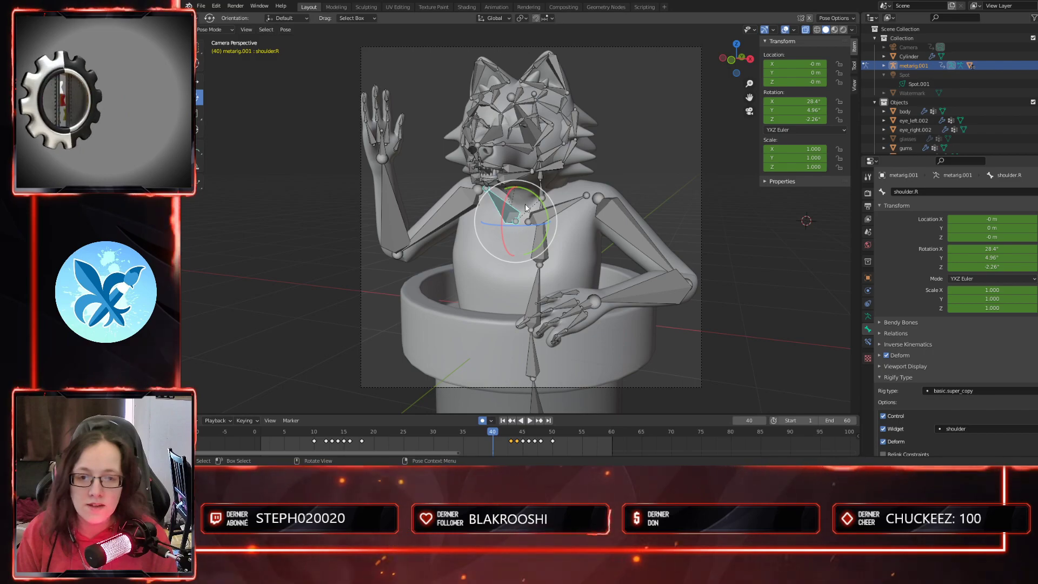
left_click_drag(536, 193, 532, 185)
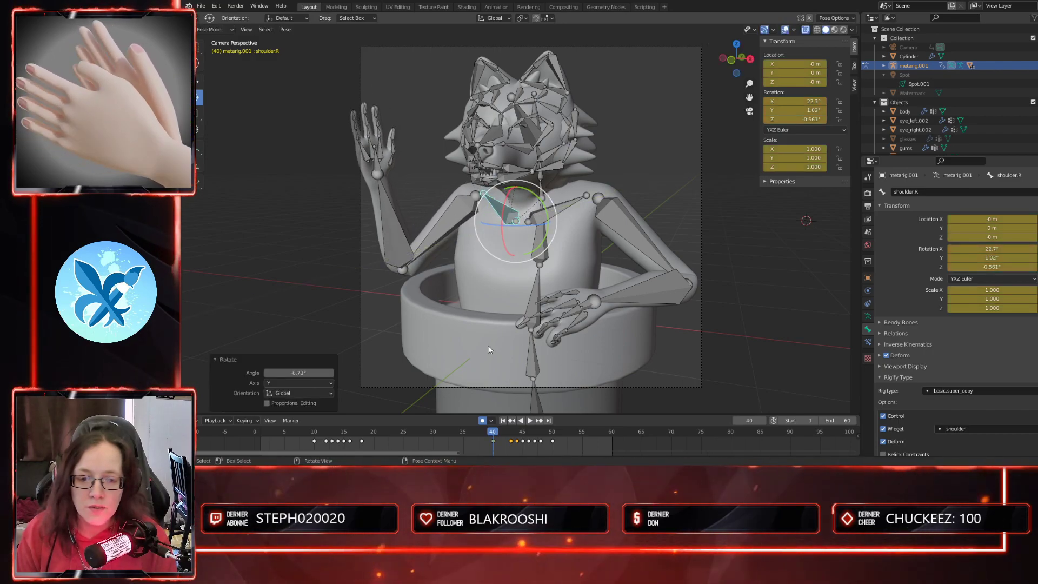
- Rotate the upper_arm.R and forearm.R bones slightly at frame 40 and play back the adjusted arm motion
left_click(441, 223)
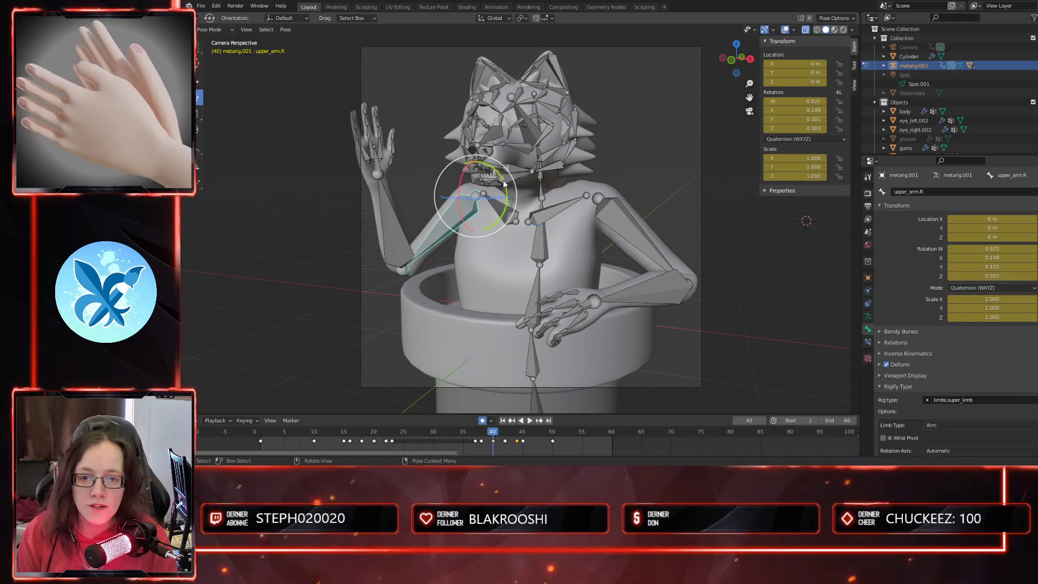
left_click_drag(503, 184, 498, 189)
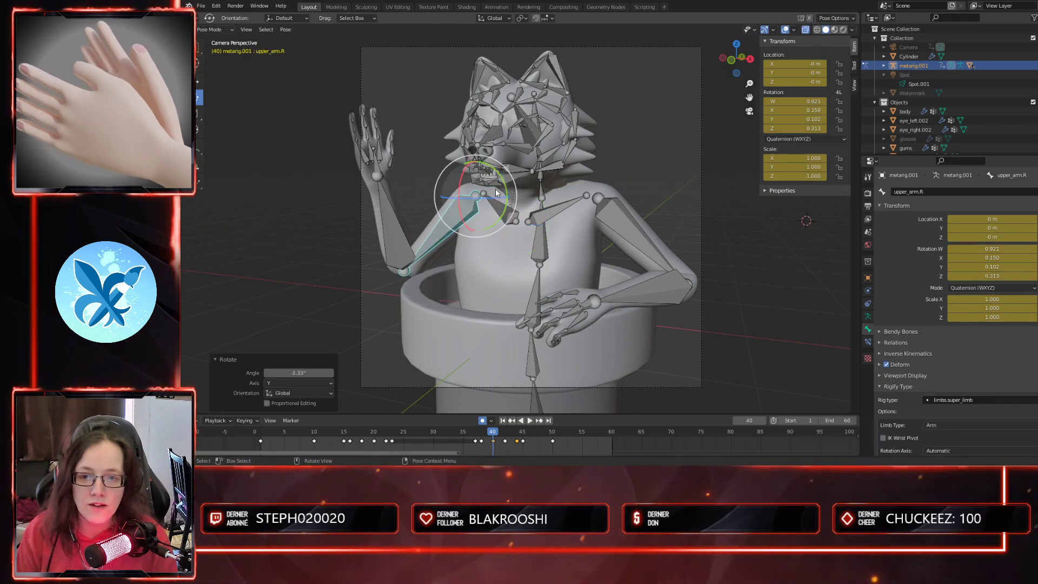
left_click(400, 239)
left_click_drag(411, 239, 417, 244)
key("space")
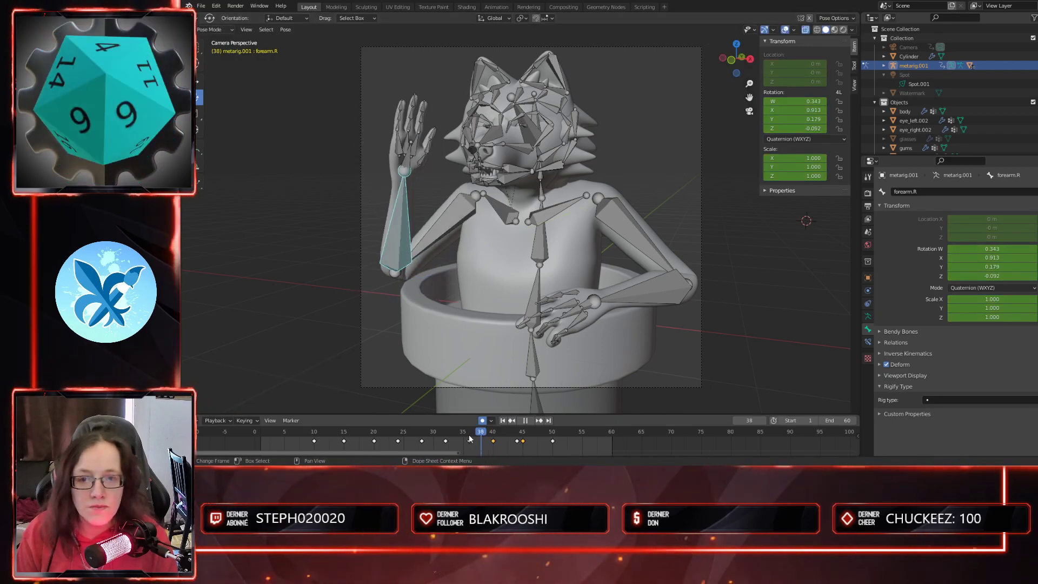
- Play back the arm motion from frame 10 and examine the wave up to frame 41
left_click(316, 436)
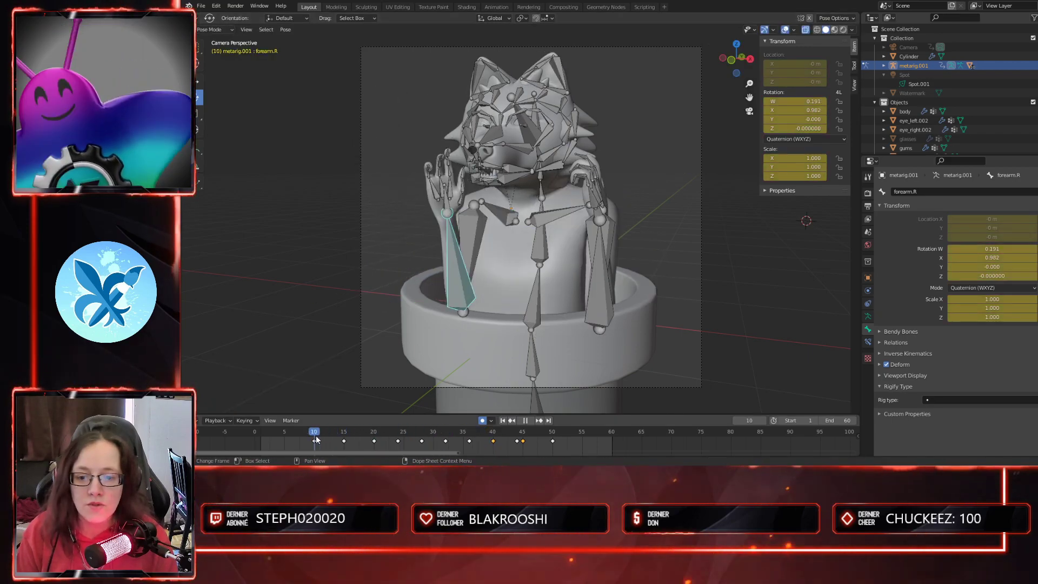
key("space")
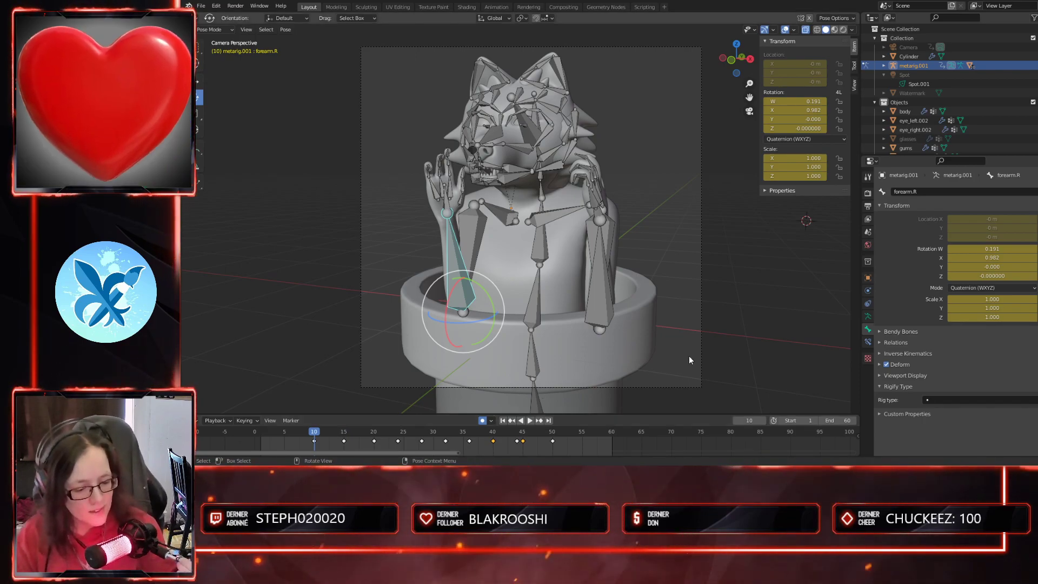
key("space")
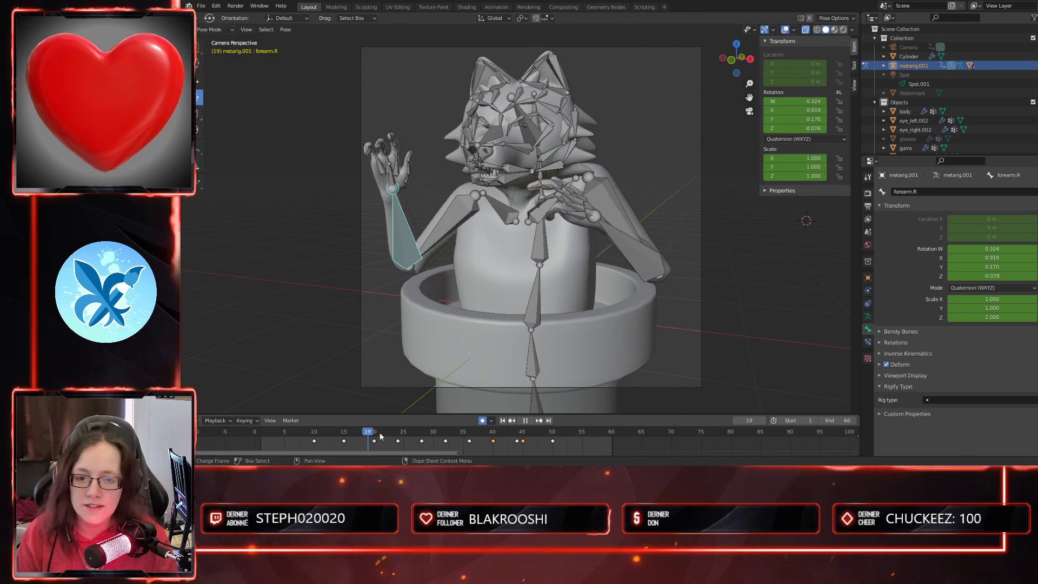
left_click_drag(452, 433, 501, 442)
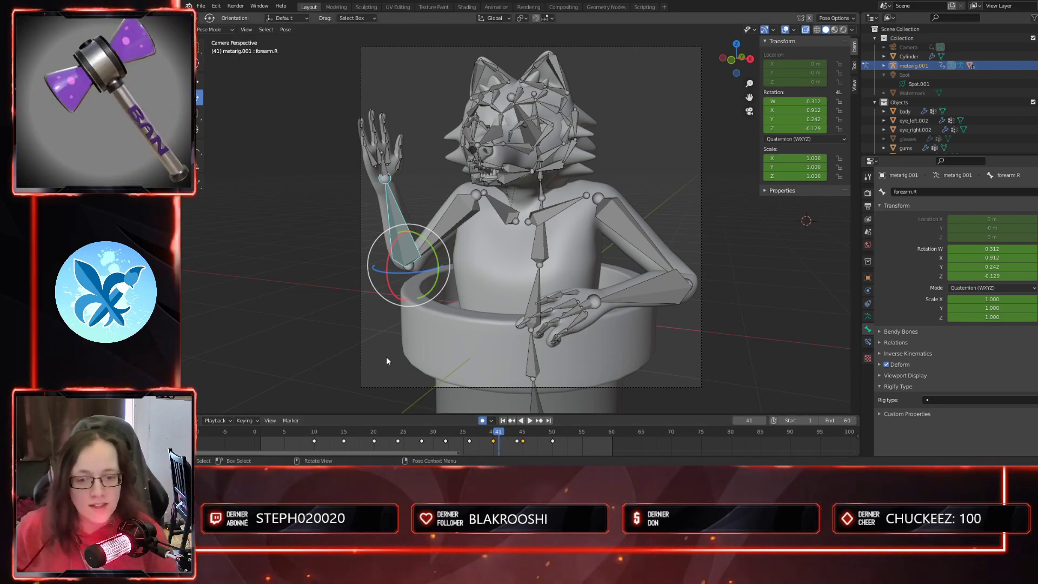
- Rotate the forearm.R bone at frame 44 by about -4.84° around the global X axis
mouse_move(502, 434)
left_mouse_down()
mouse_move(494, 434)
mouse_move(517, 443)
left_mouse_up()
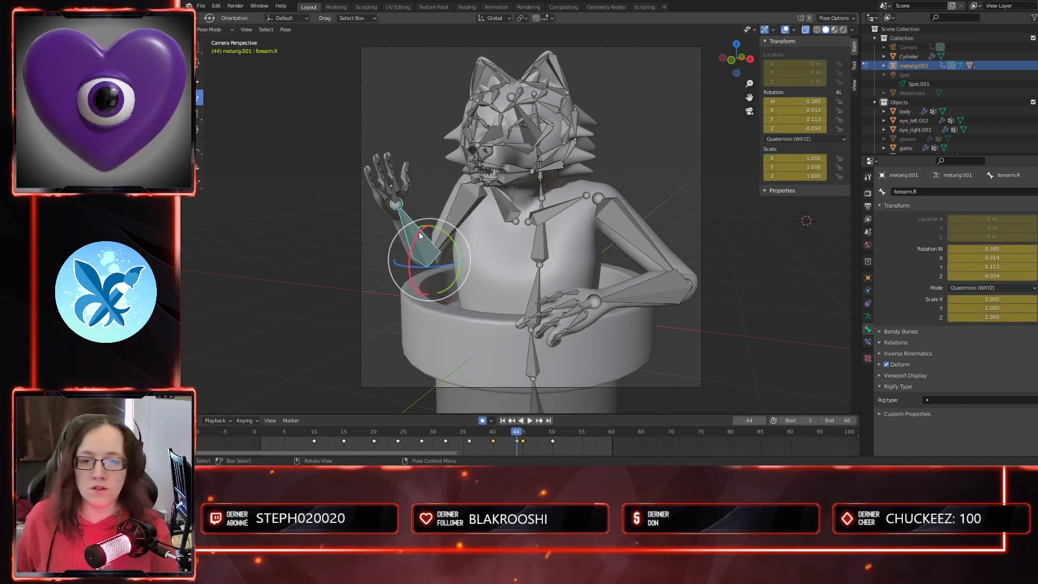
key("r")
left_click(400, 188)
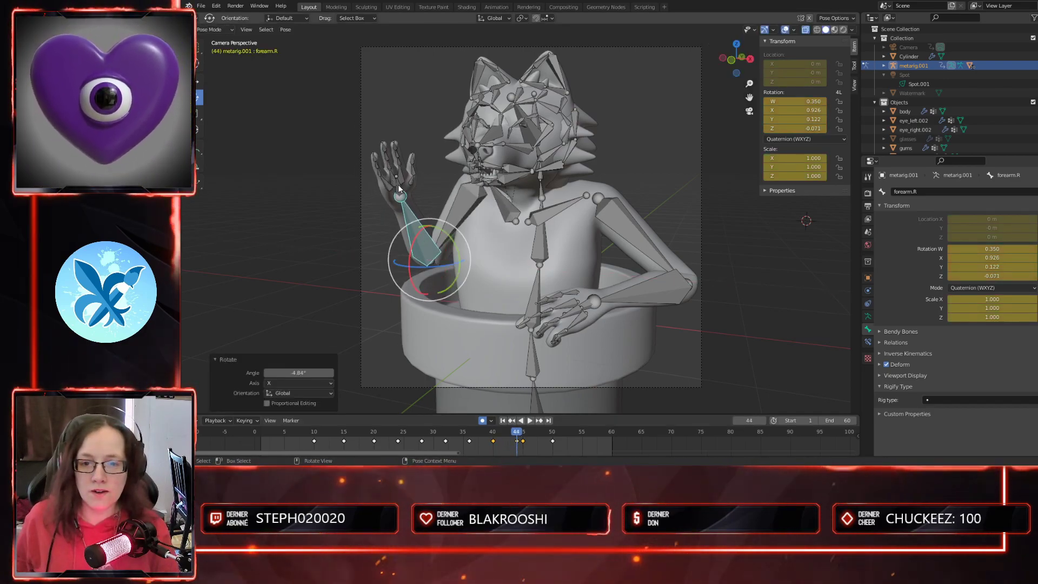
- Switch the transform orientation to Local and rotate the hand.R bone at frame 44 by about 12.4° around its Y axis
left_click(415, 180)
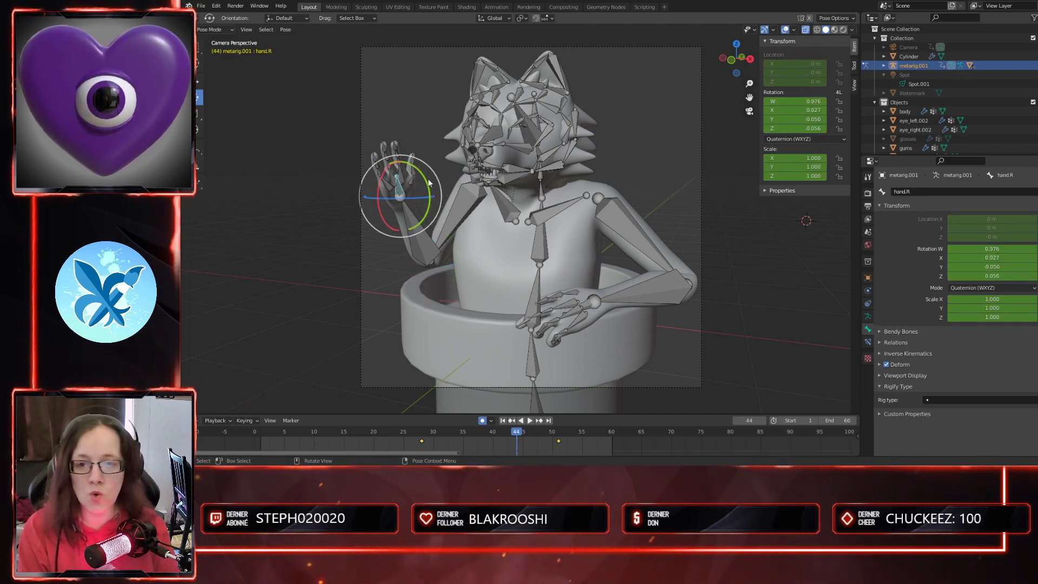
left_click_drag(426, 180, 425, 220)
left_click(505, 18)
left_click(478, 56)
key("ctrl+z")
scroll(430, 213, "up", 3)
middle_click_drag(430, 213, 471, 205, "shift")
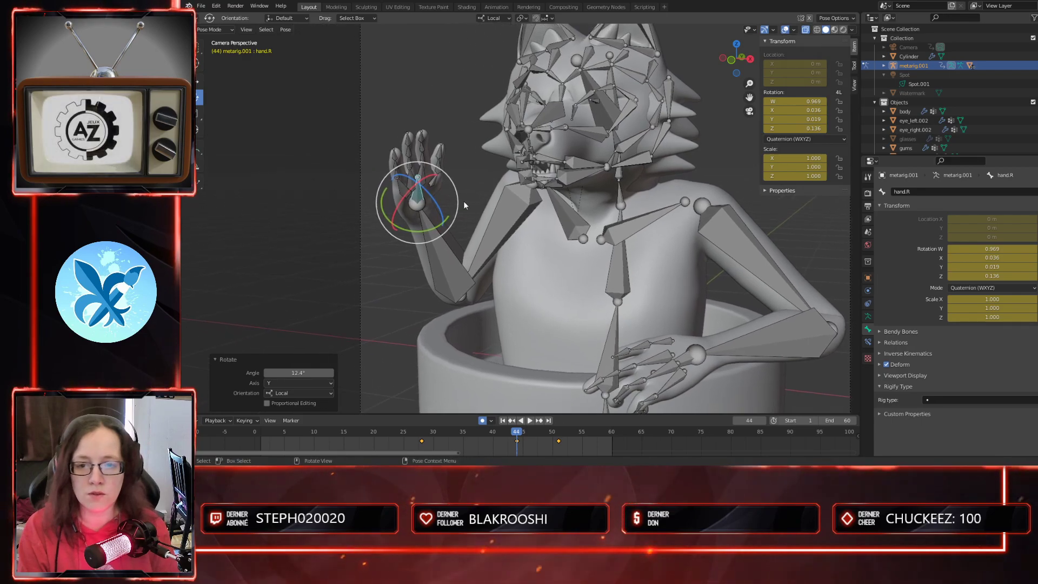
- Duplicate the f_ring.01.R bone's keyframe from frame 28 to frame 42 and its frame 20 keyframe to frame 46
left_click(397, 173)
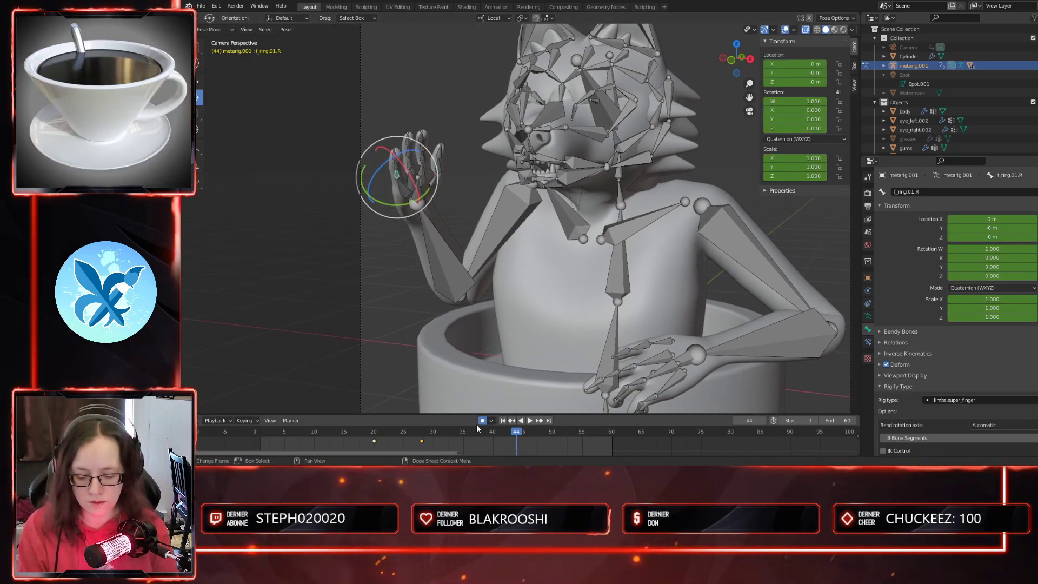
left_click(504, 436)
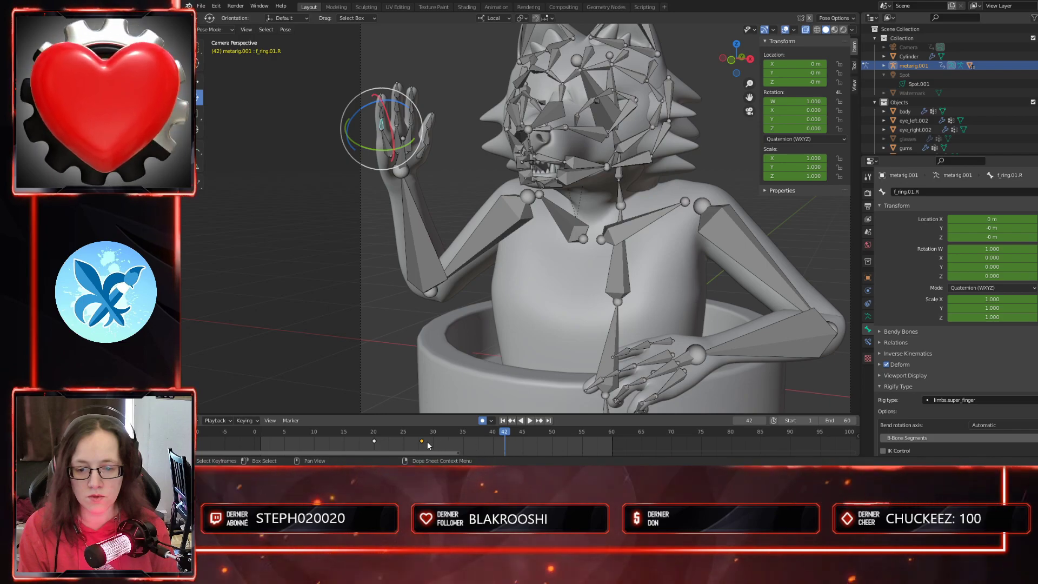
key("shift+d")
left_click(507, 445)
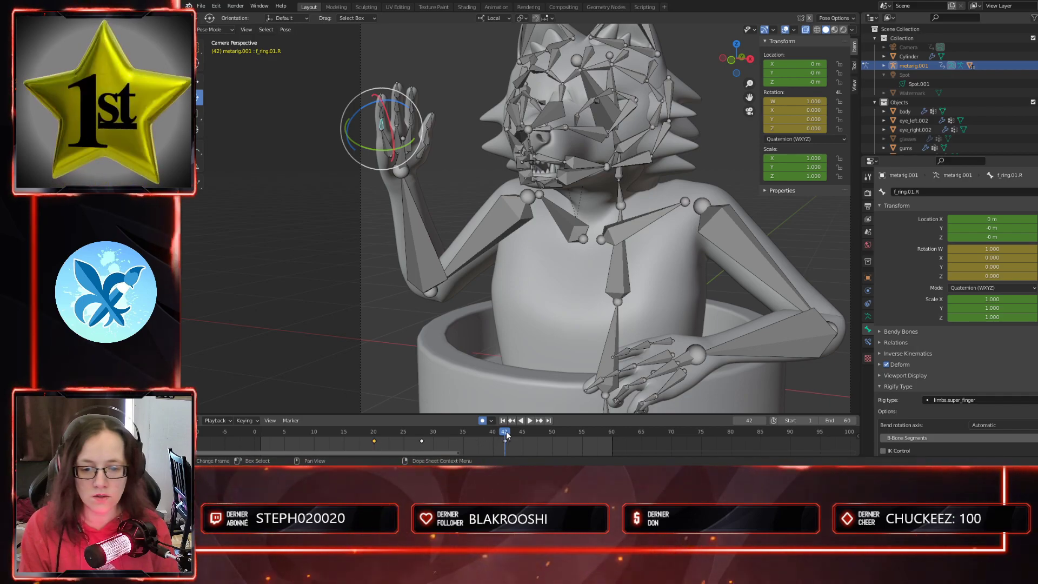
left_click_drag(507, 436, 528, 436)
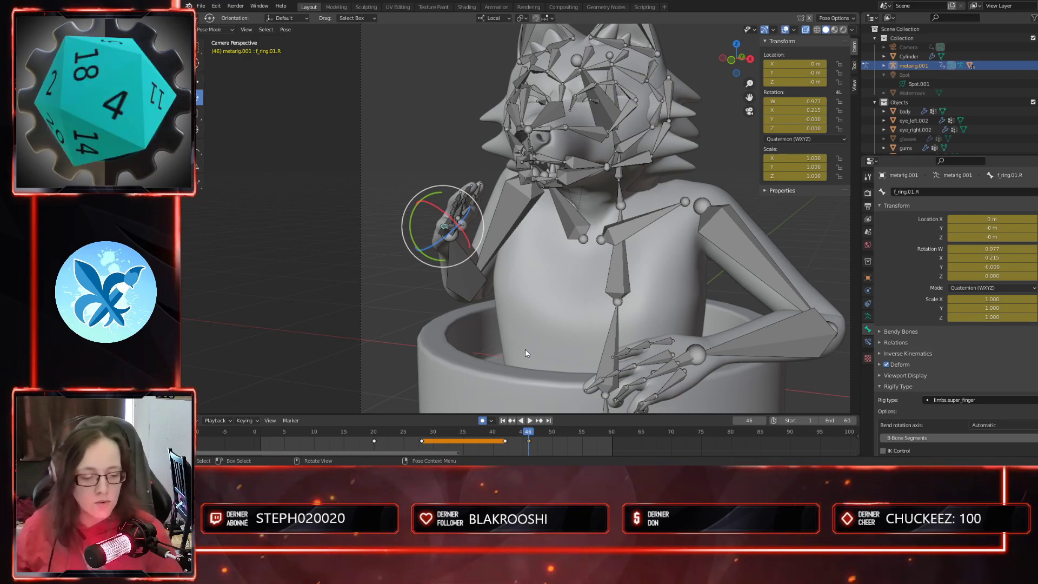
middle_click_drag(523, 288, 480, 202)
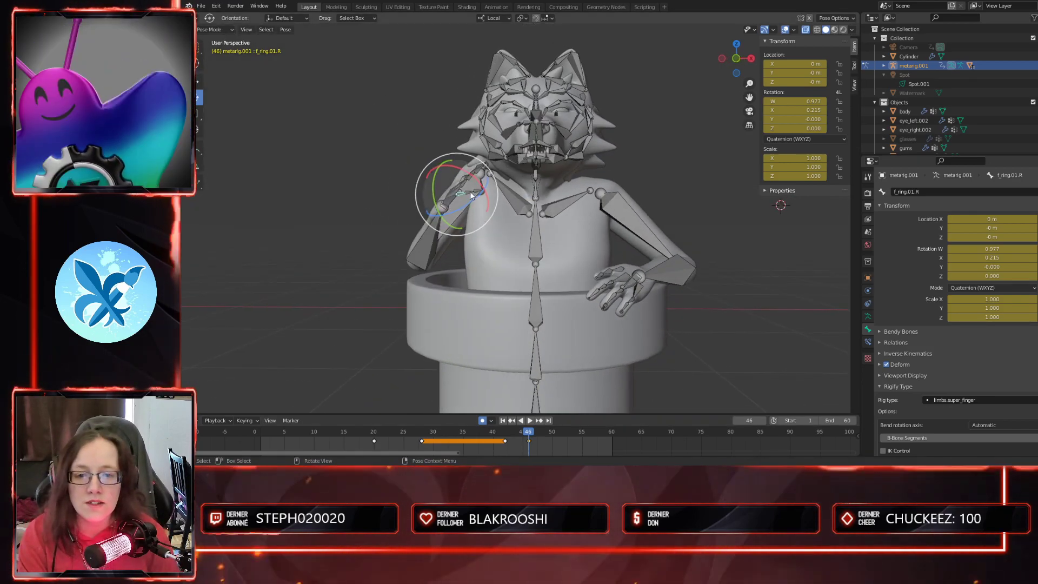
- Paste a rotation keyframe for the ring finger bone f_ring.02.R at frame 42
left_click(471, 196)
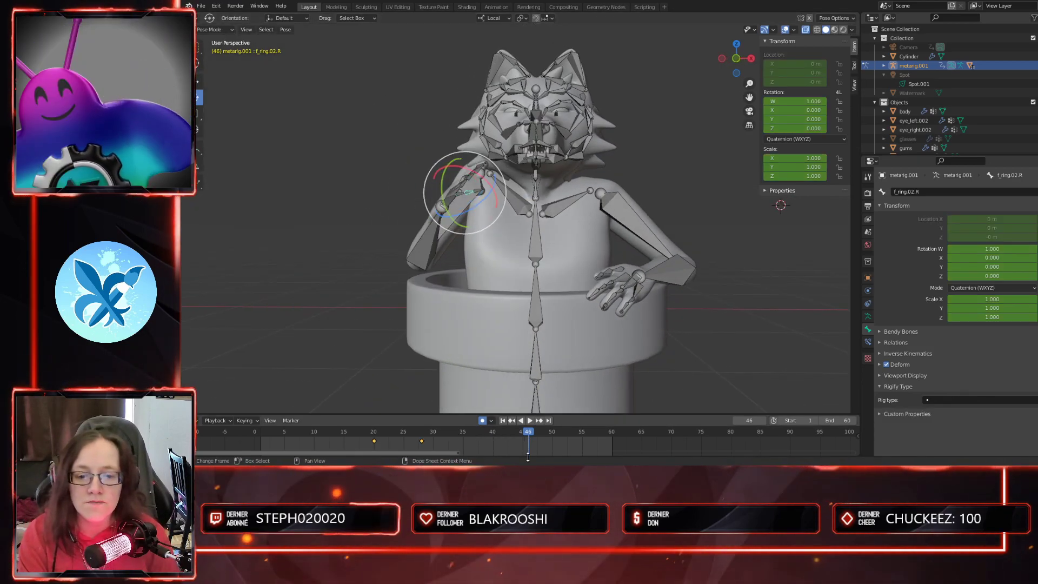
left_click(459, 196)
left_click(505, 432)
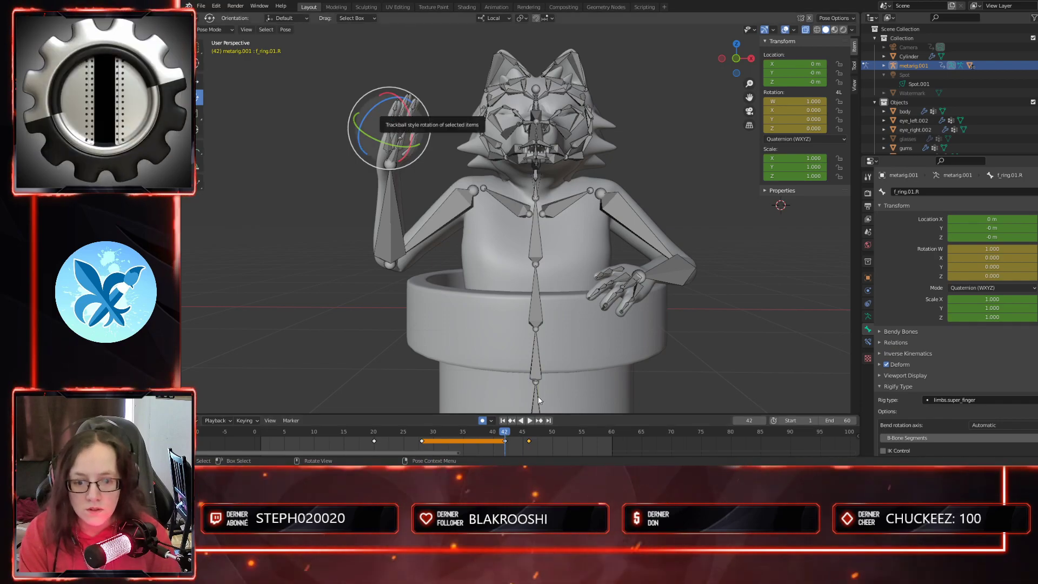
left_click(393, 115)
key("ctrl+v")
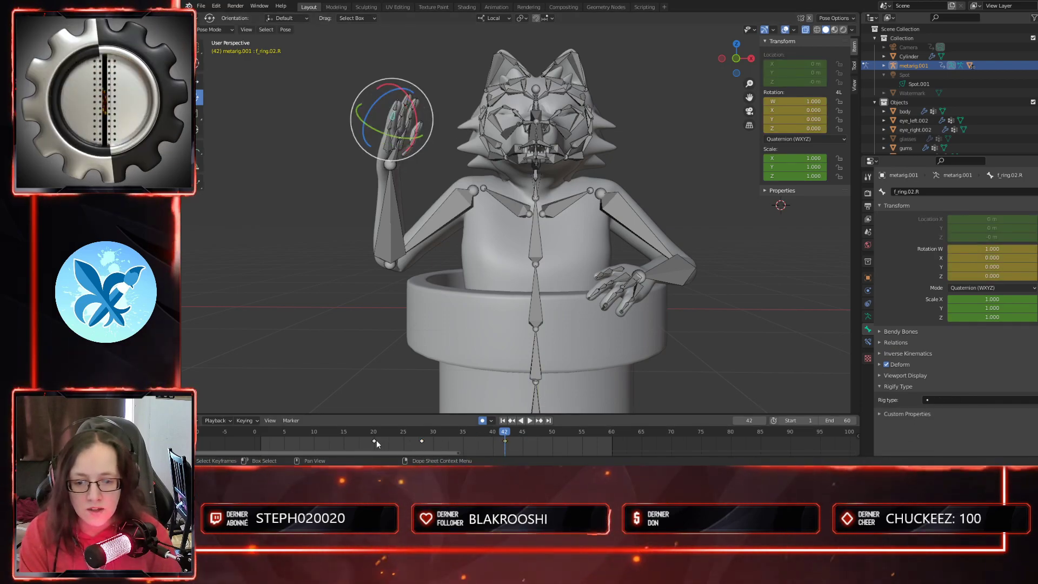
- Copy the frame 20 keyframe of bone f_ring.02.R to frame 46
key("ctrl+c")
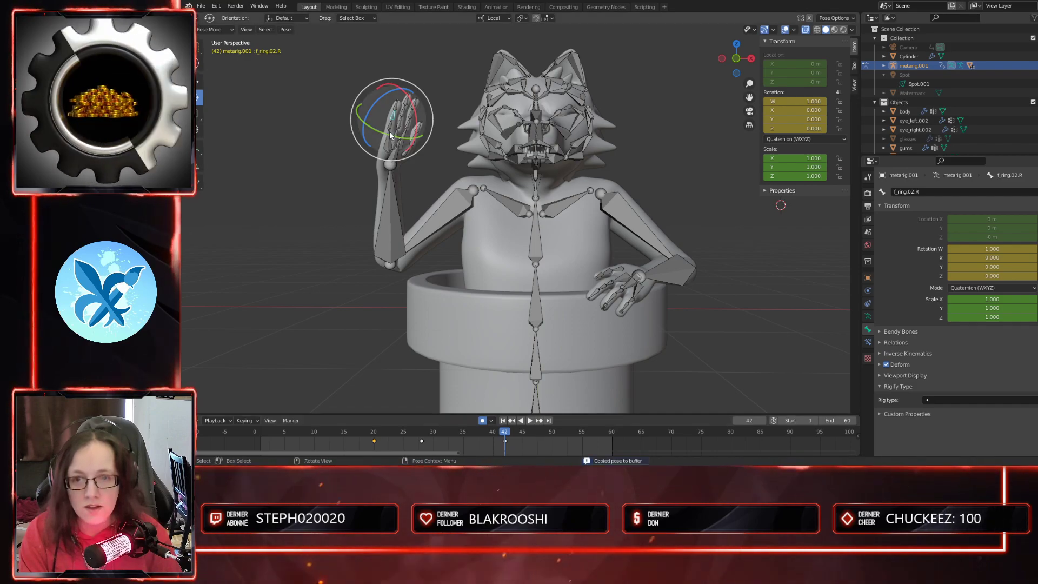
left_click(392, 136)
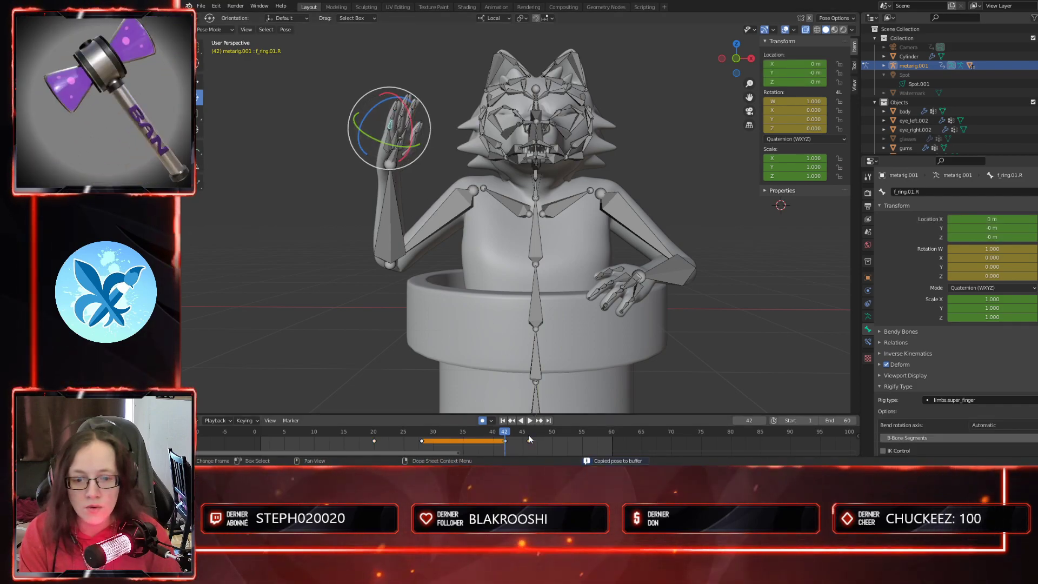
left_click(529, 435)
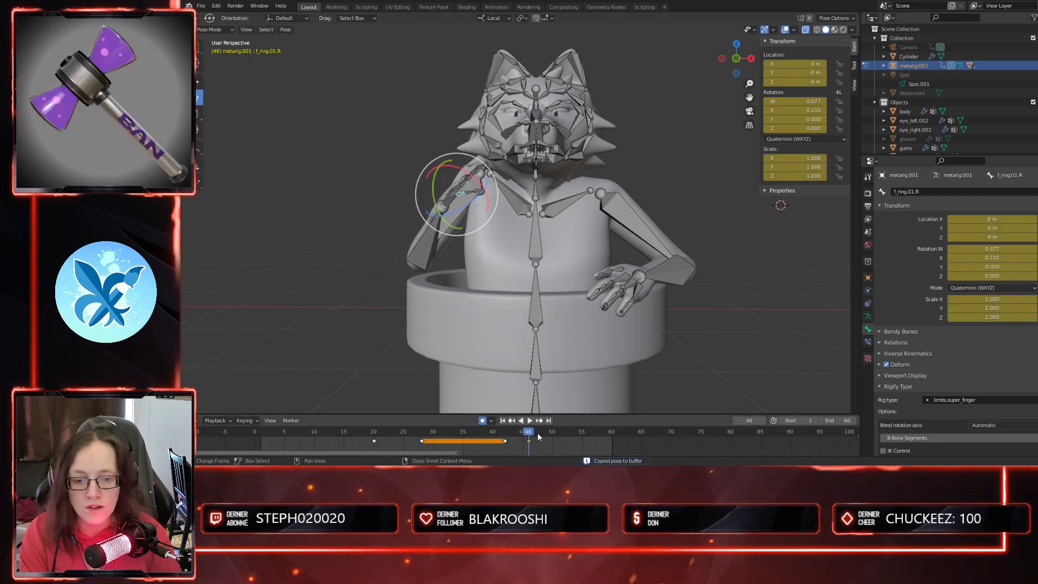
left_click(468, 197)
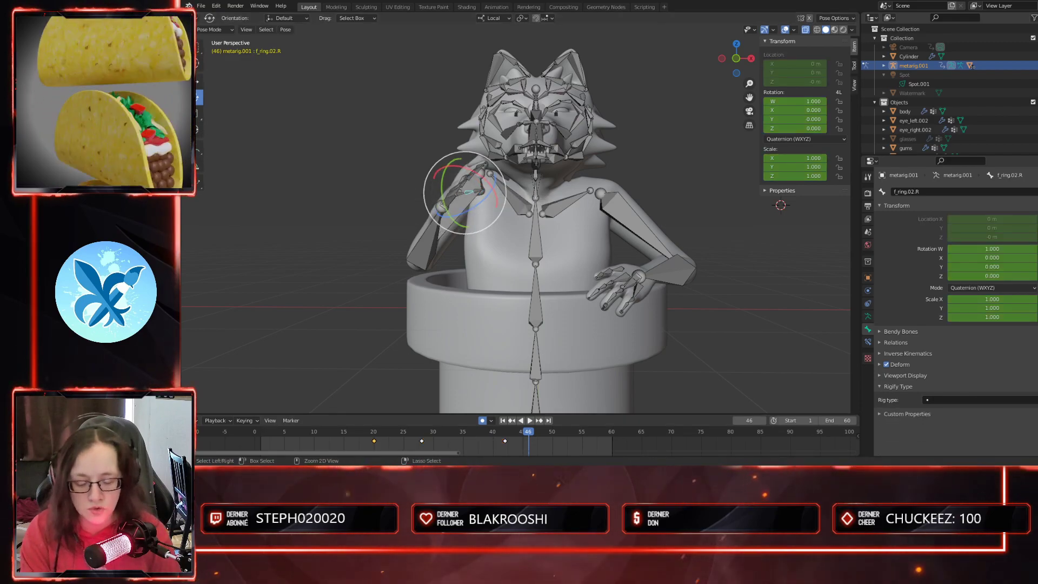
- At frame 43, rotate the ring fingertip bone f_ring.03.R very slightly to key its rotation
left_click(479, 192)
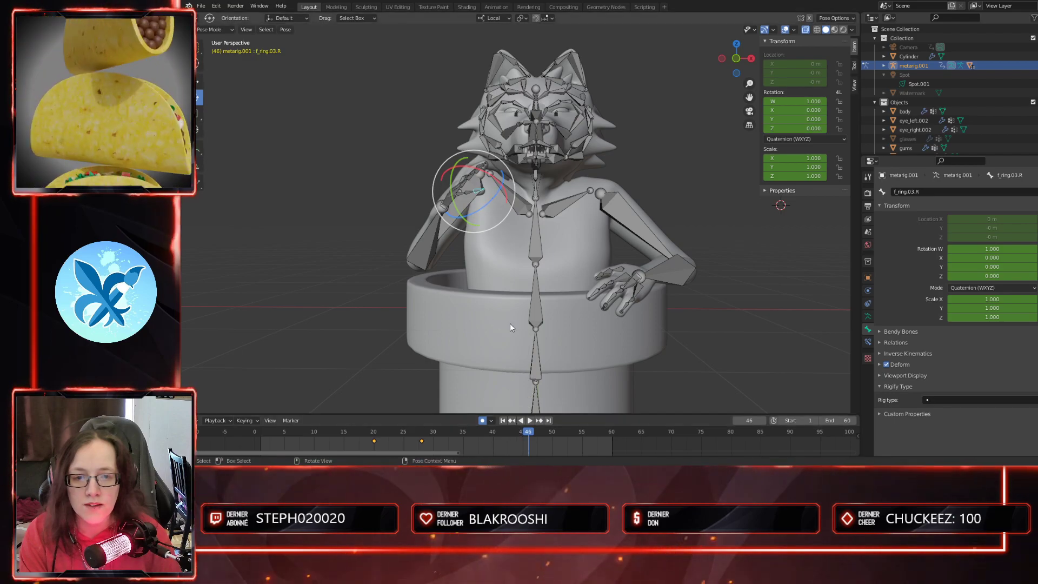
left_click_drag(522, 432, 509, 434)
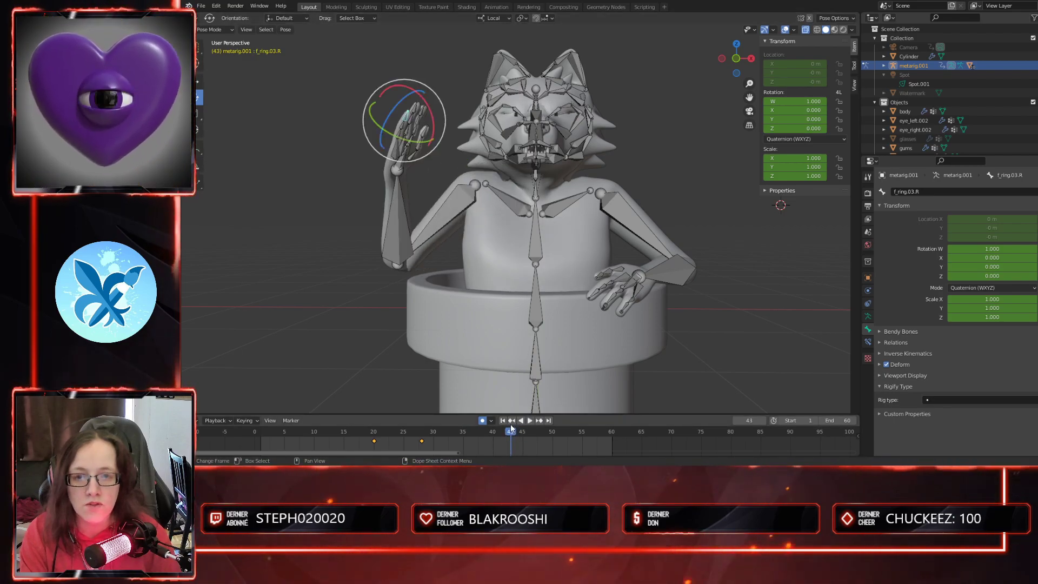
left_click_drag(430, 110, 433, 111)
- At frame 47, curl bone f_ring.03.R by rotating it about 64.3° around its local X axis
left_click(535, 434)
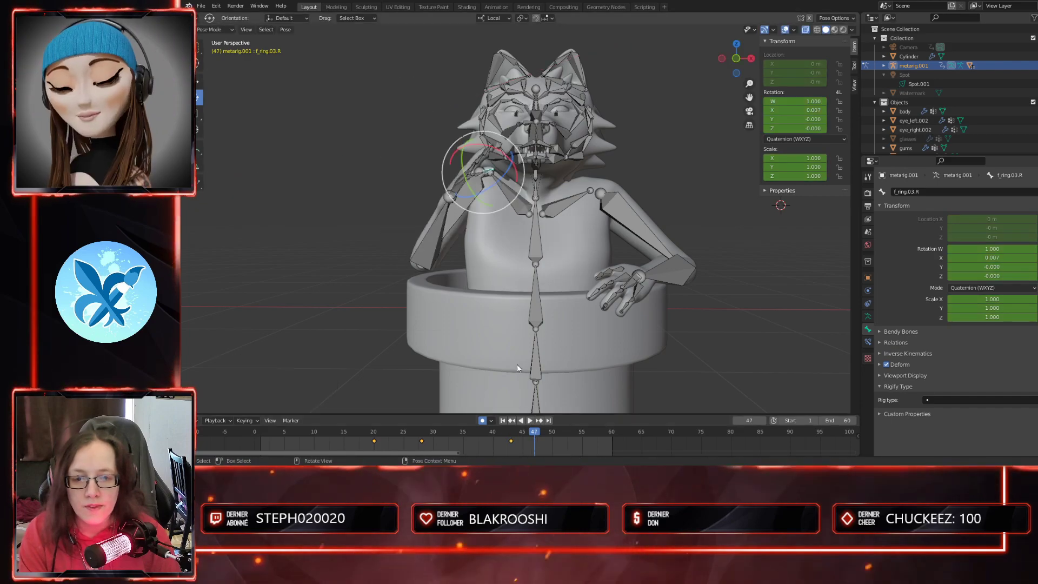
left_click_drag(500, 155, 515, 180)
middle_click_drag(511, 186, 486, 214)
scroll(465, 227, "up", 2)
middle_click_drag(433, 242, 520, 258, "shift")
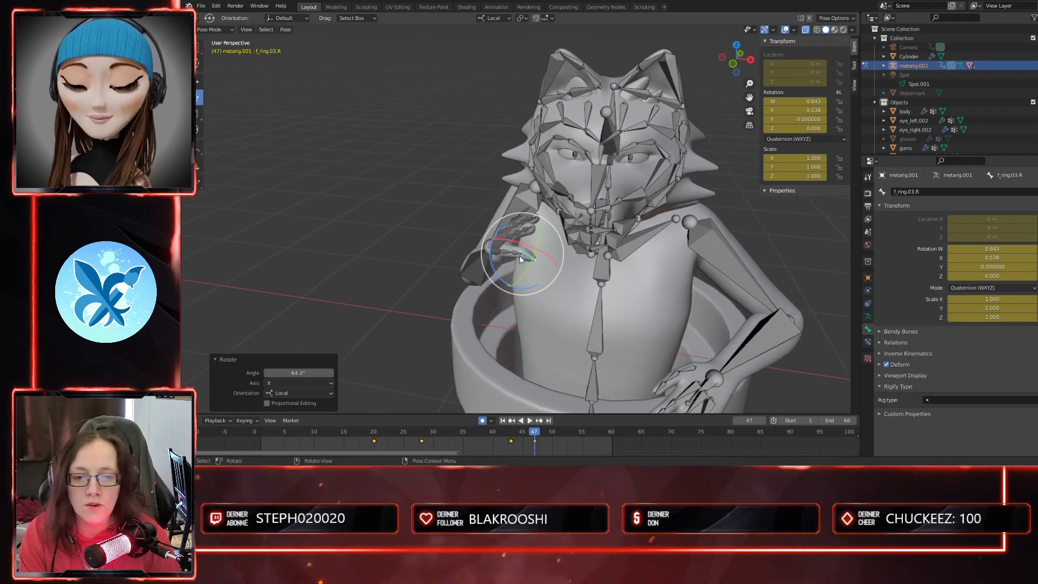
- At frame 44, rotate the middle finger base bone f_middle.01.R about 7.5° around its local X axis
scroll(520, 255, "up", 3)
left_click(509, 250)
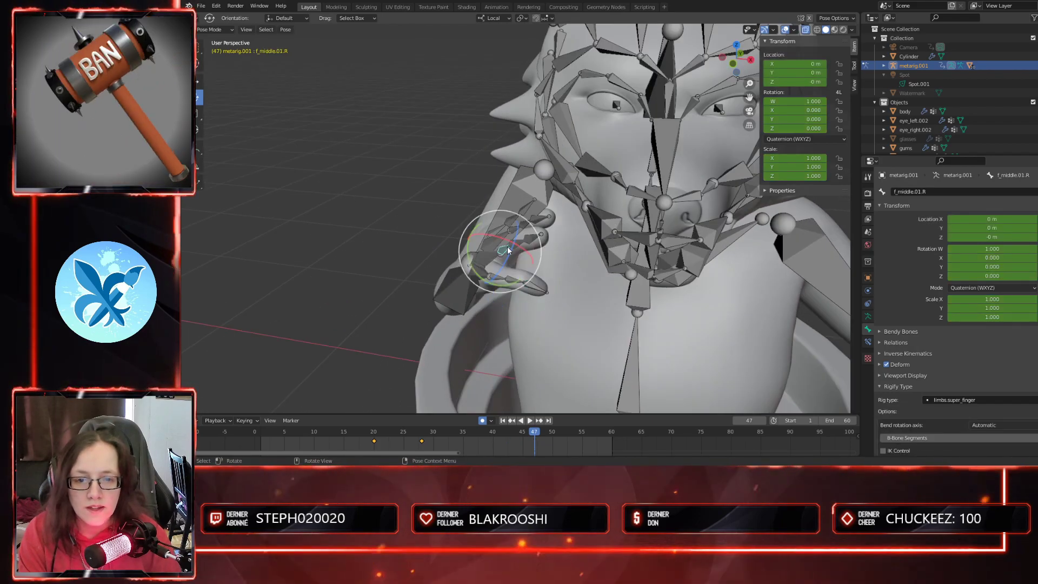
key("Escape")
key("r")
key("x")
left_click(408, 207)
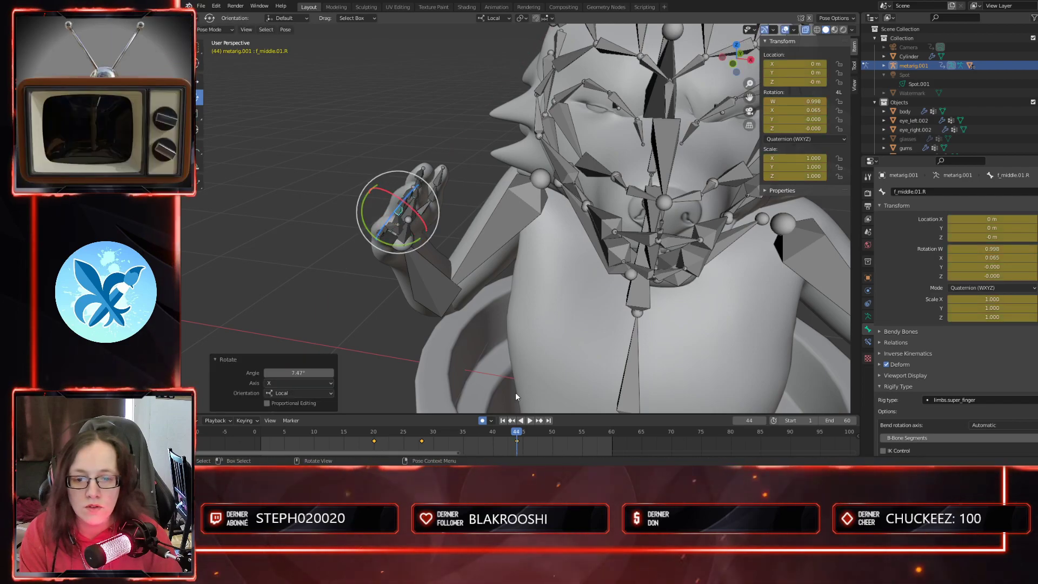
- At frame 48, rotate bone f_middle.01.R a further 6.9° or so around its local X axis
left_click(541, 433)
left_click_drag(541, 194, 549, 197)
key("ctrl+z")
middle_click_drag(643, 290, 611, 291)
left_click_drag(504, 197, 503, 196)
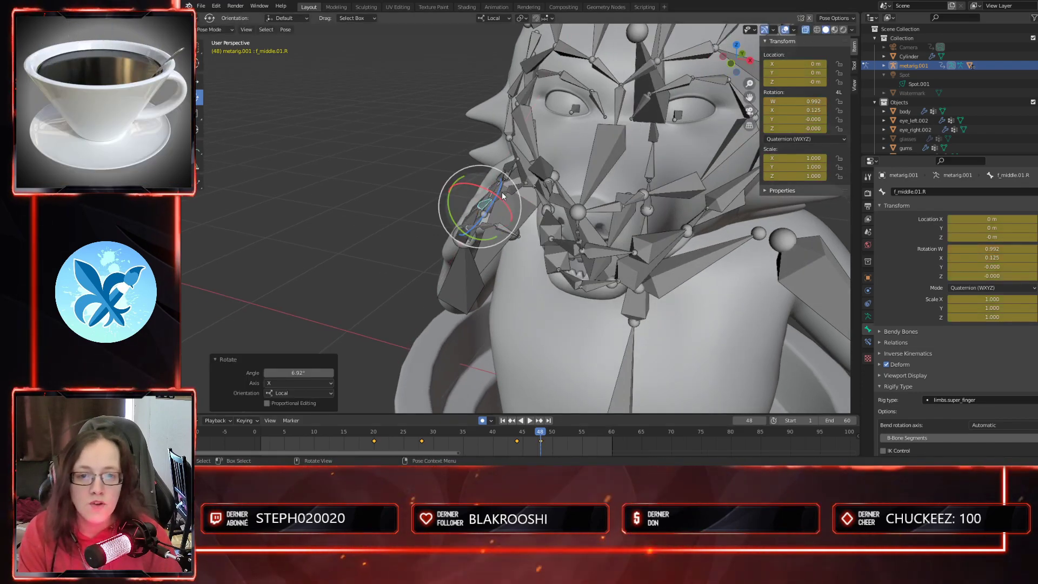
- At frame 46, rotate bone f_middle.02.R about 10.3° around its local X axis
left_click(493, 193)
left_click_drag(540, 434, 528, 436)
left_click_drag(457, 298, 472, 309)
right_click(471, 309)
middle_click_drag(528, 345, 542, 319)
left_click_drag(449, 250, 454, 244)
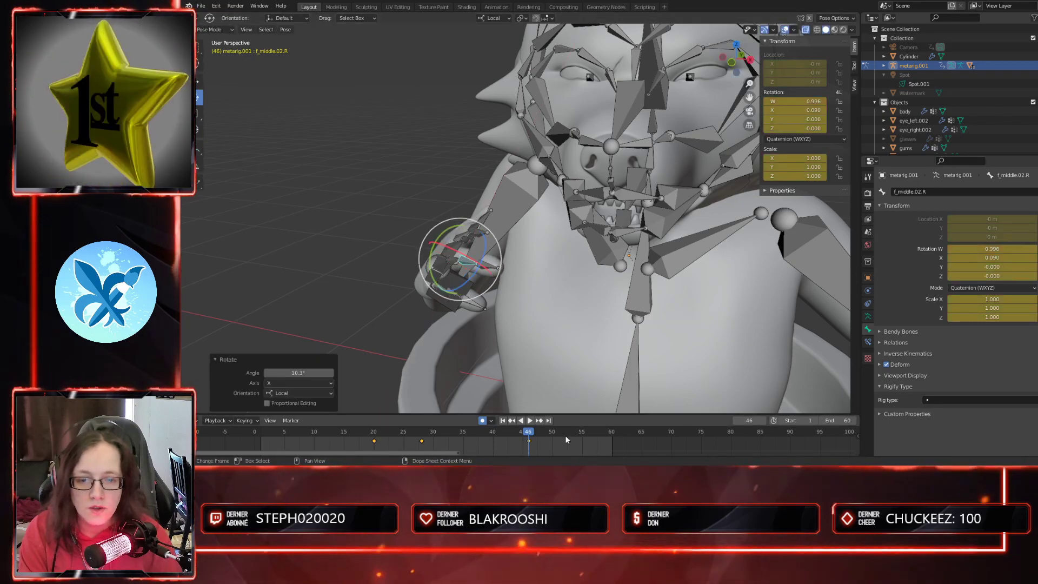
- At frame 50, bend bone f_middle.02.R about 11.6° more around its local X axis and key it
key("space")
key("space")
left_click_drag(504, 130, 513, 140)
key("i")
middle_click_drag(482, 156, 465, 168)
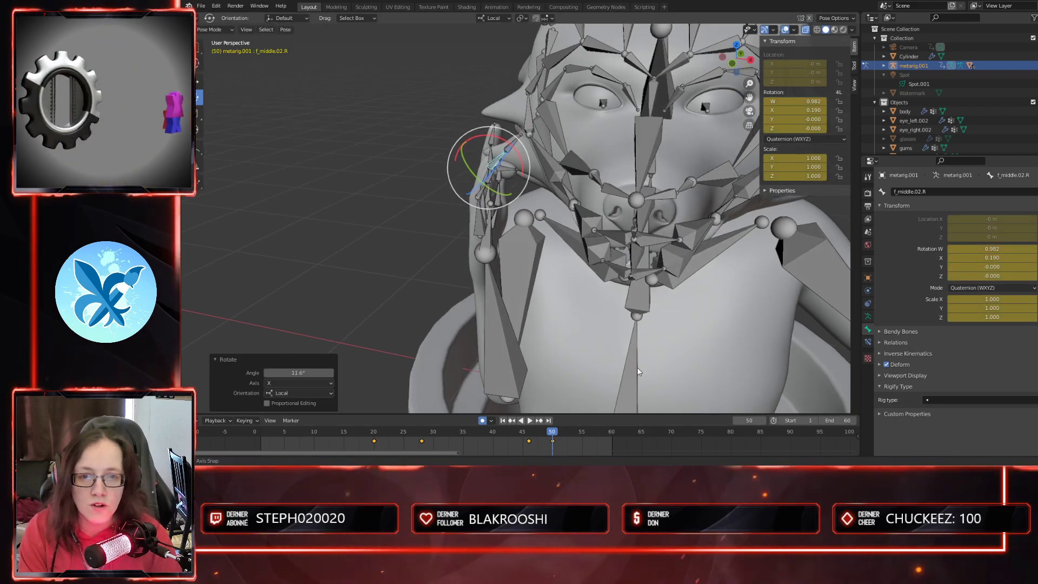
- At frame 45, rotate the middle fingertip bone f_middle.03.R about 28.1° around its local X axis
left_click(514, 144)
mouse_move(586, 265)
middle_mouse_down()
mouse_move(605, 325)
mouse_move(622, 325)
mouse_move(592, 331)
mouse_move(620, 349)
mouse_move(573, 272)
middle_mouse_up()
left_click(522, 433)
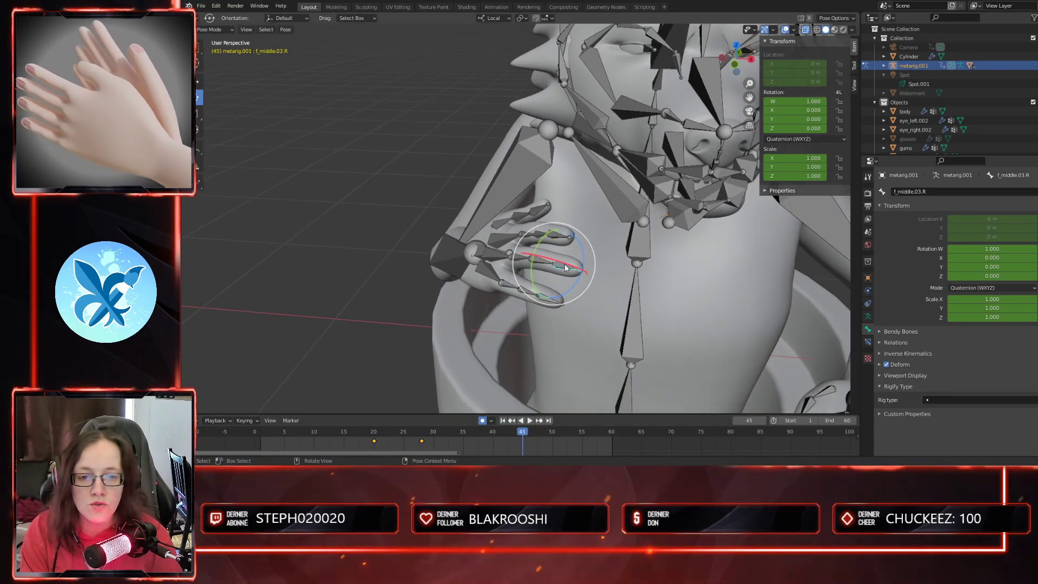
left_click_drag(565, 268, 577, 275)
middle_click_drag(638, 352, 593, 335)
- Rotate bone f_middle.03.R again at frame 49 to key a second fingertip pose
left_click(544, 439)
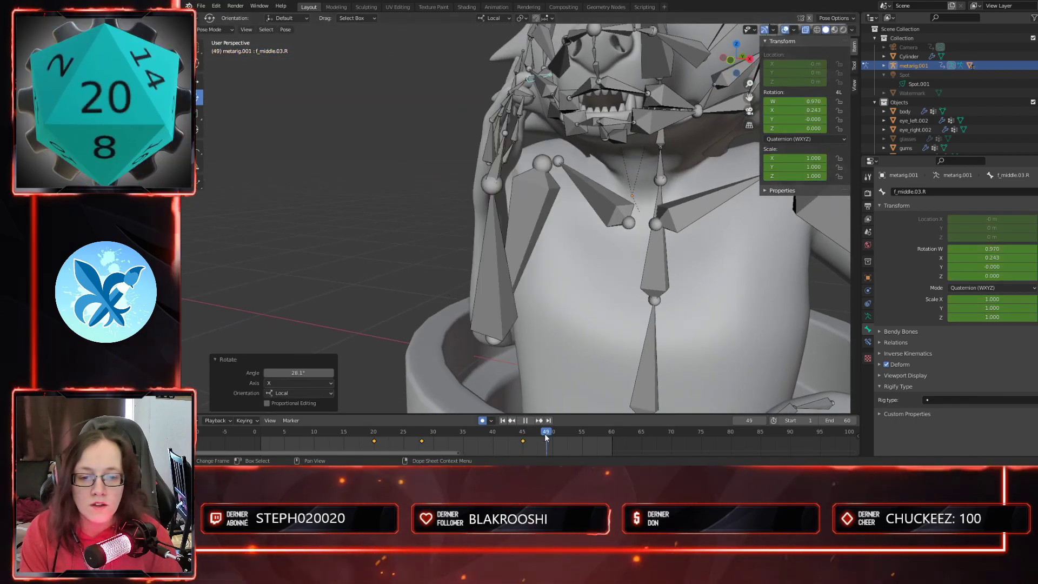
middle_click_drag(546, 173, 535, 159)
left_click_drag(536, 158, 526, 175)
- Key the rotation of index finger bone f_index.02.R at frame 37 and move that keyframe to frame 42
left_click_drag(548, 434, 474, 434)
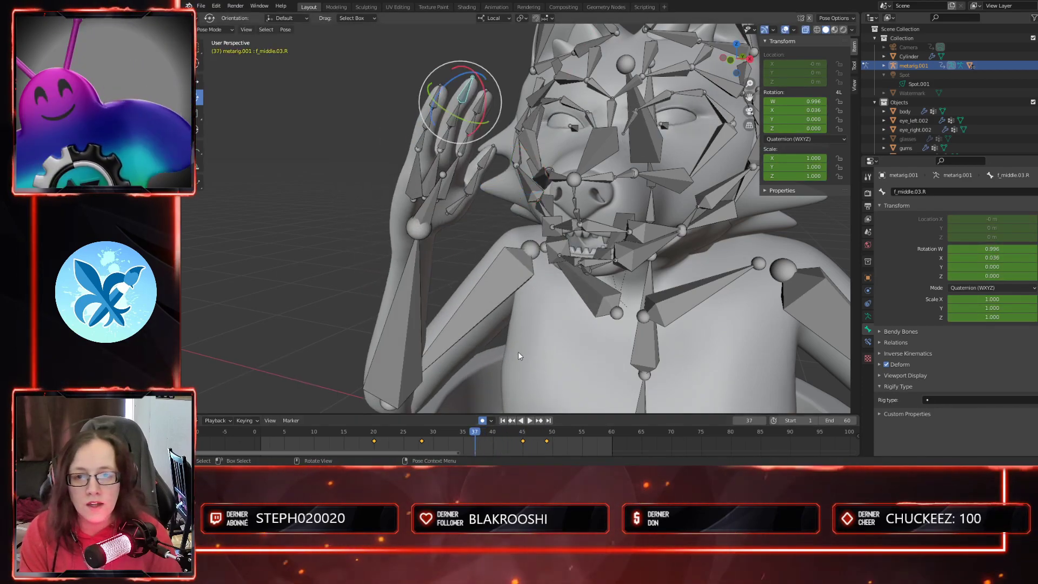
left_click(465, 150)
middle_click_drag(498, 230, 533, 261, "shift")
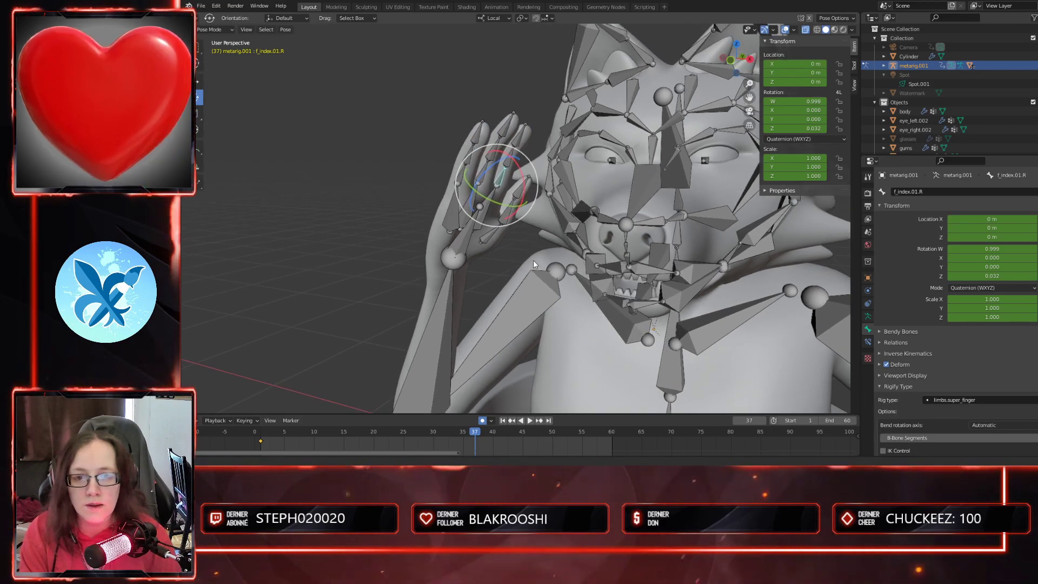
left_click(513, 156)
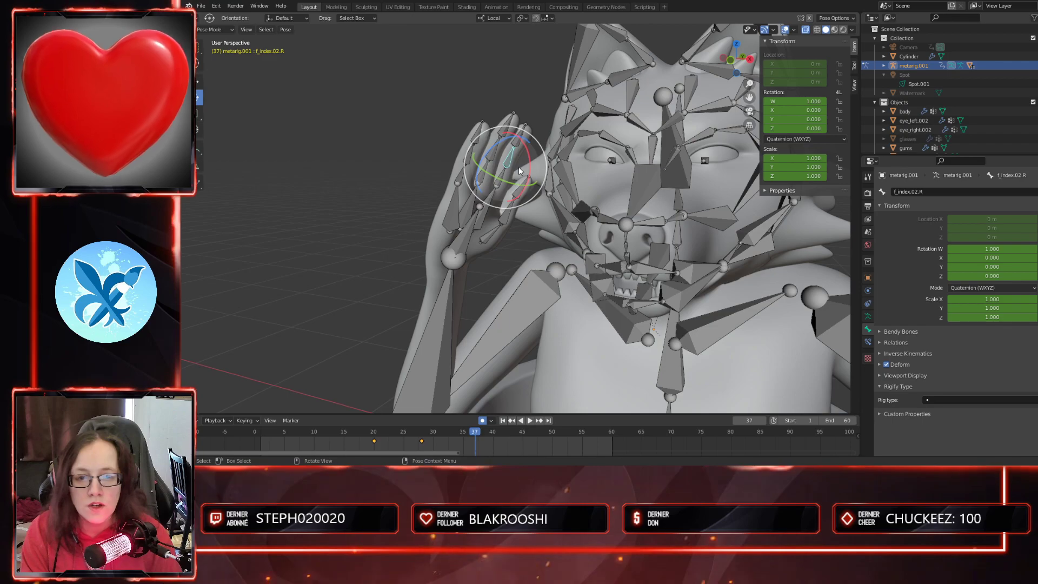
left_click(511, 165)
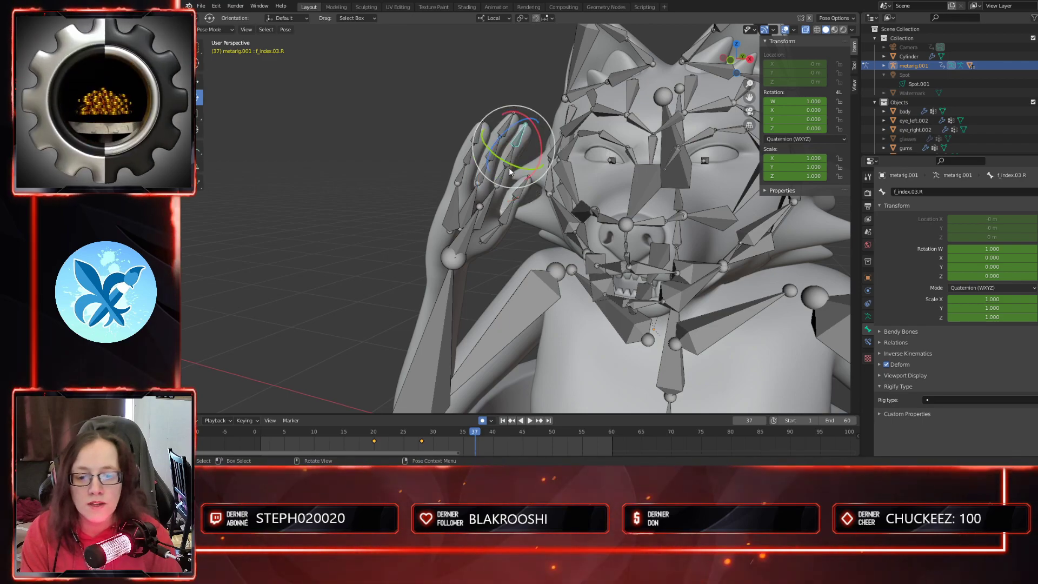
left_click(510, 171)
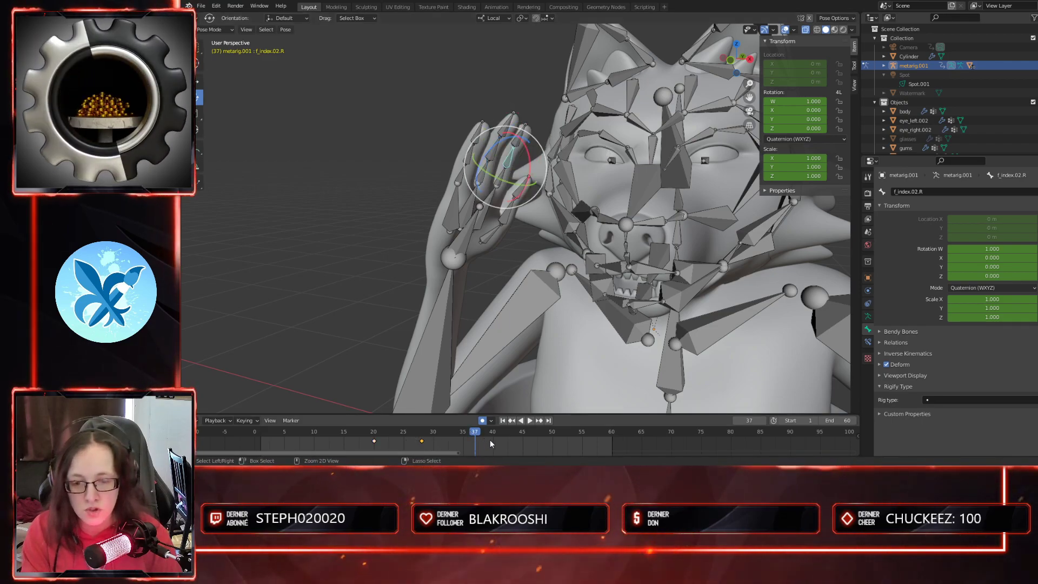
key("i")
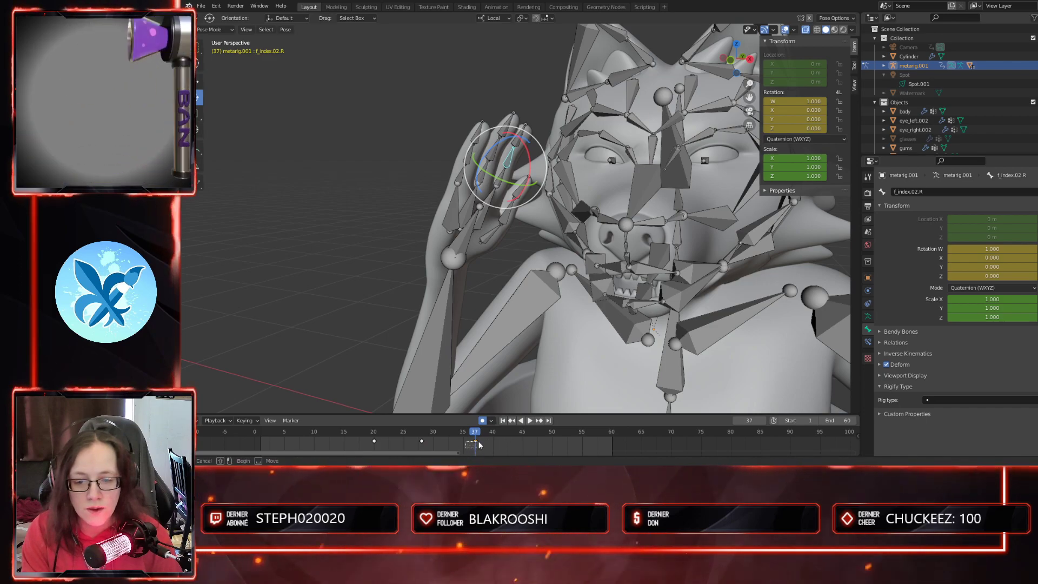
mouse_move(476, 443)
left_mouse_down()
mouse_move(516, 446)
mouse_move(483, 434)
left_mouse_up()
- At frame 45, bend bone f_index.02.R around its local X axis
key("space")
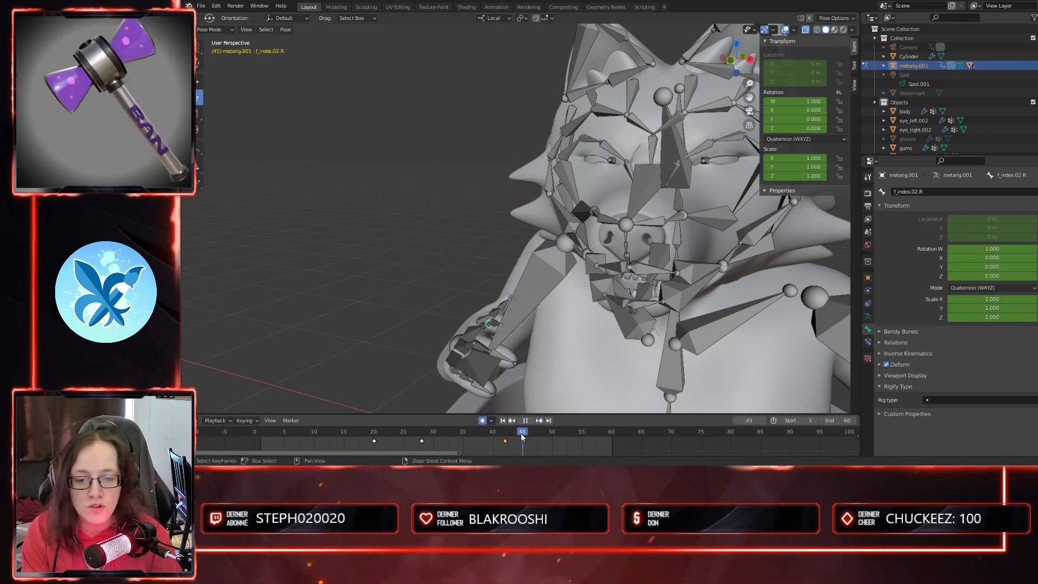
middle_click_drag(531, 362, 556, 359)
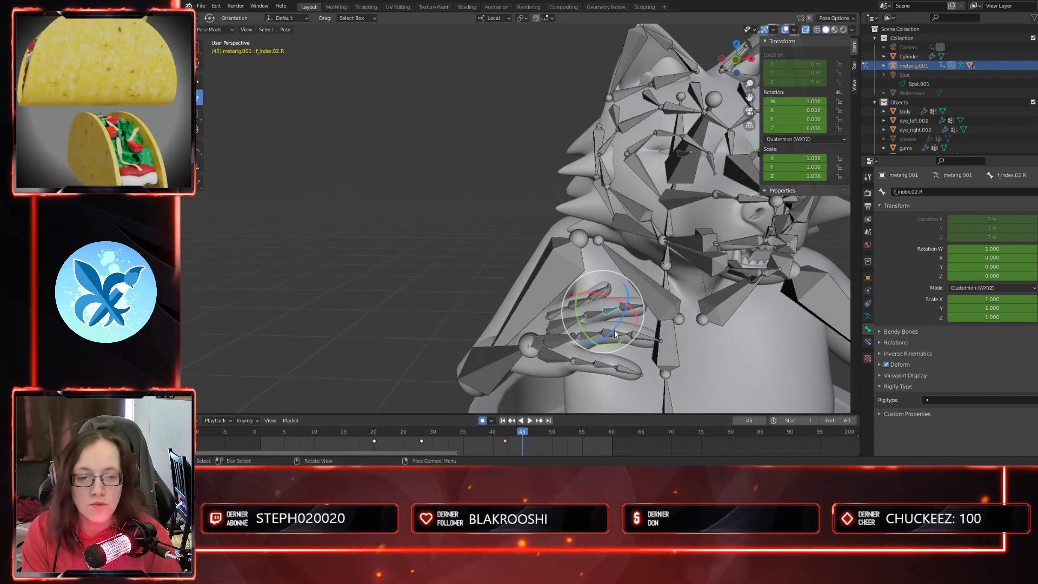
key("r")
key("x")
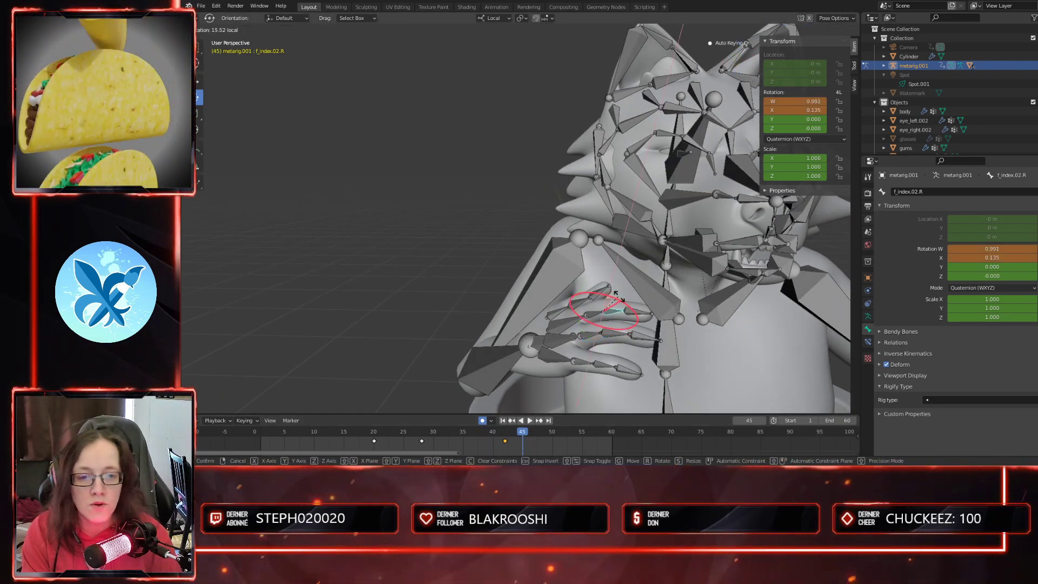
left_click(632, 312)
- Key the rotation of the index fingertip bone f_index.03.R at frame 43
left_click(642, 314)
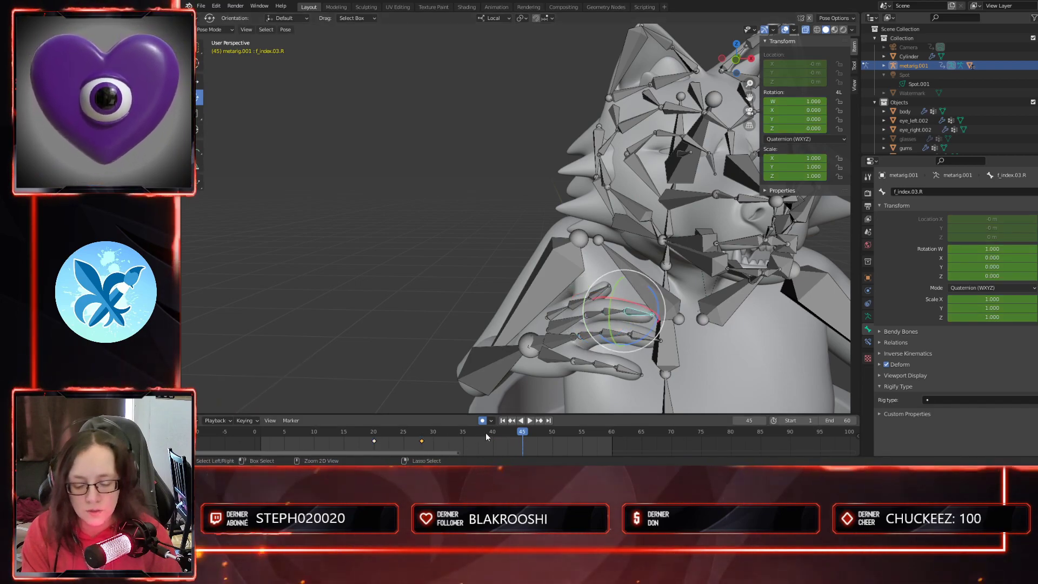
left_click(510, 433)
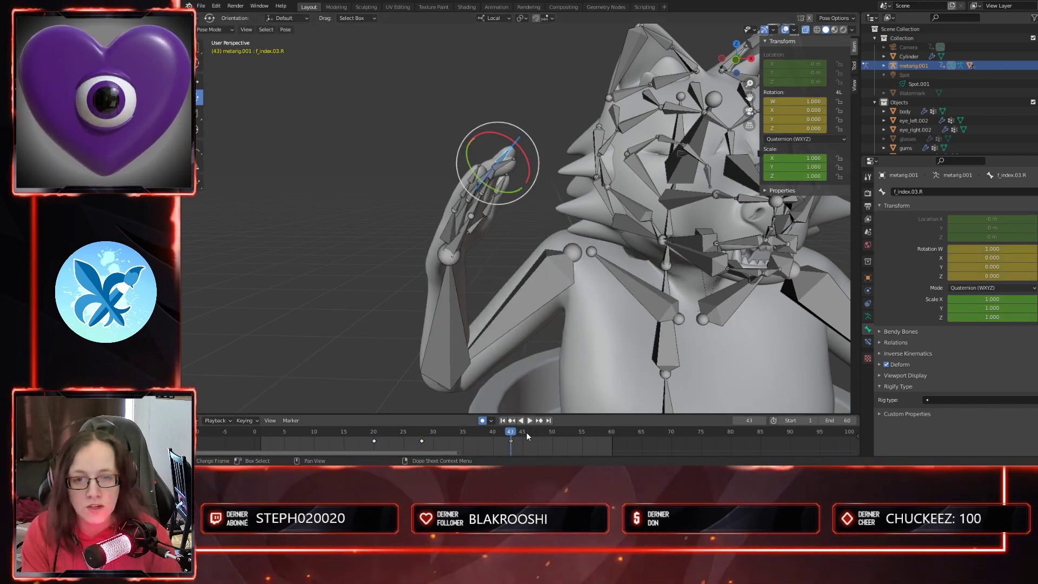
left_click(540, 433)
left_click(422, 441)
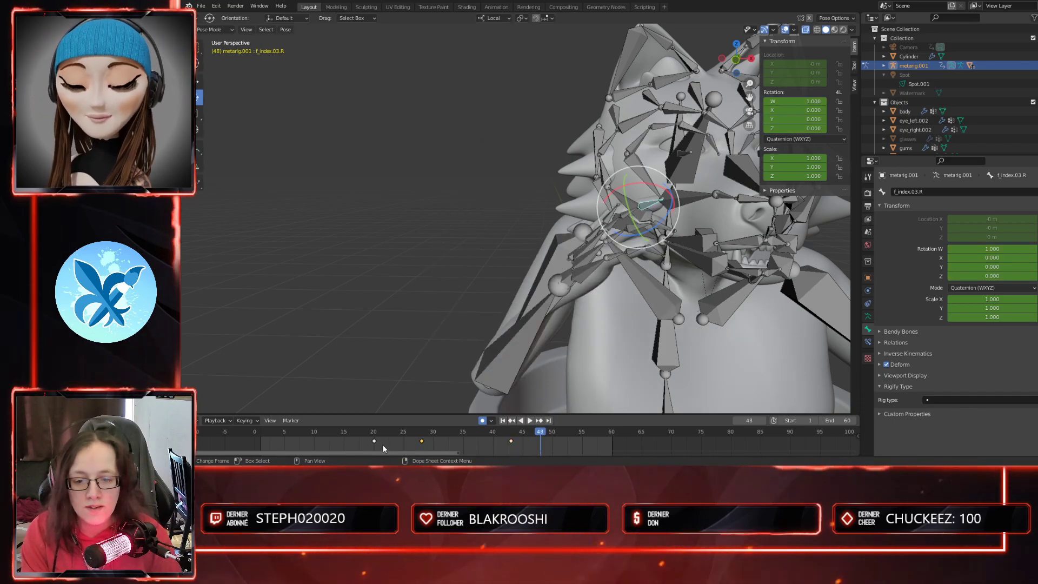
left_click(510, 446)
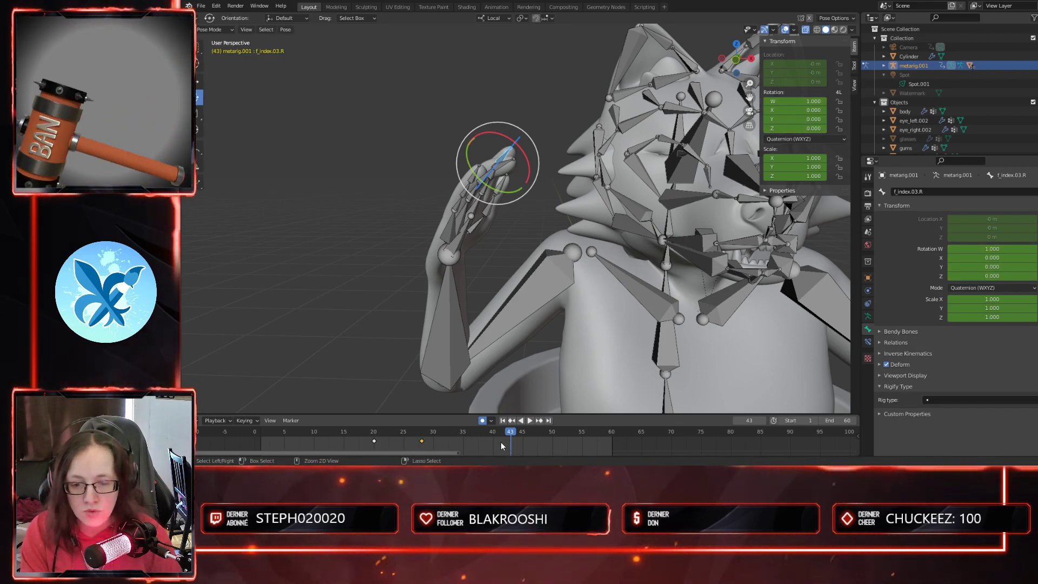
key("i")
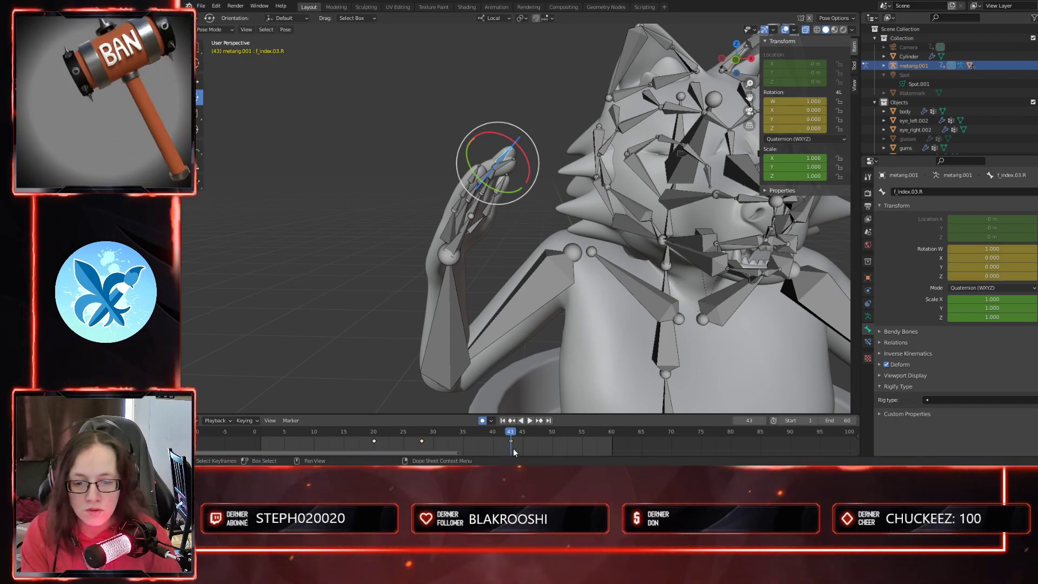
- Copy the frame 20 keyframe of bone f_index.03.R to frame 49
left_click(544, 433)
left_click(371, 443)
key("ctrl+c")
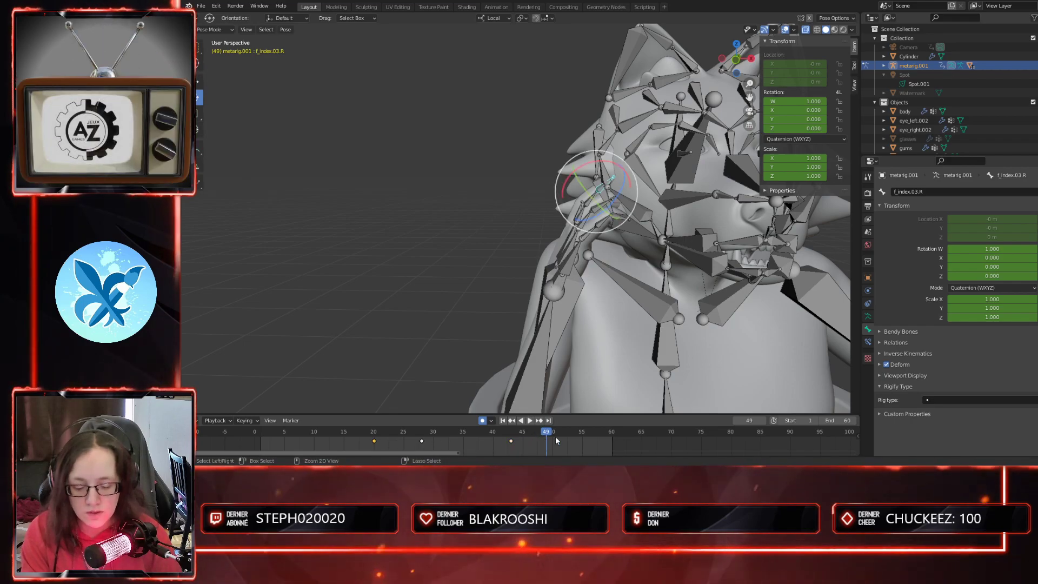
key("ctrl+v")
middle_click_drag(608, 354, 610, 323)
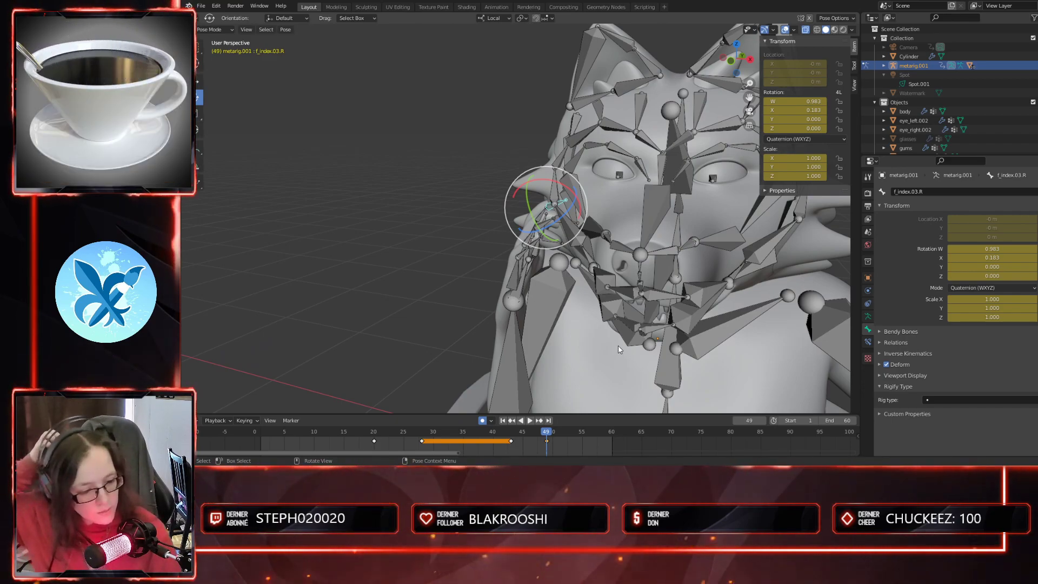
scroll(664, 323, "down", 3)
middle_click_drag(656, 336, 611, 304)
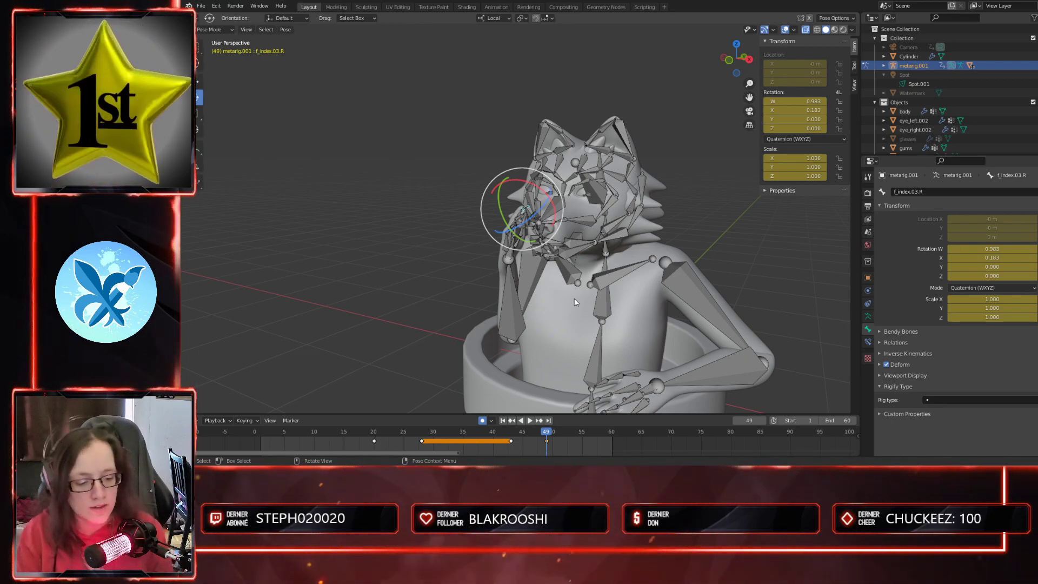
- Turn off X-ray display so the body covers the rig, and look at the posed wolf through the camera
middle_click_drag(572, 273, 596, 312)
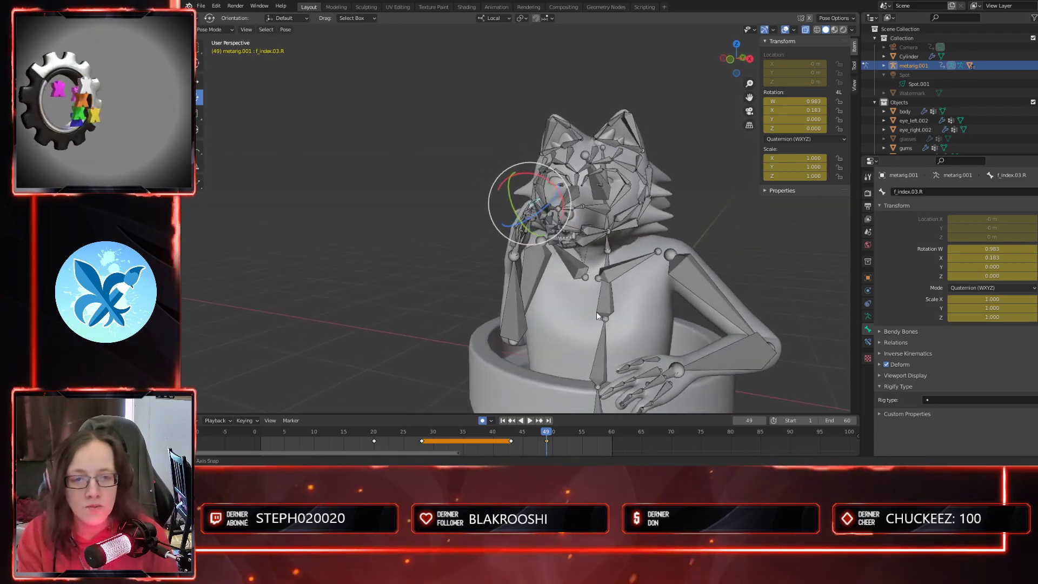
left_click(805, 30)
scroll(579, 300, "down", 3)
mouse_move(569, 278)
middle_mouse_down()
mouse_move(579, 300)
mouse_move(564, 296)
middle_mouse_up()
scroll(561, 296, "down", 3)
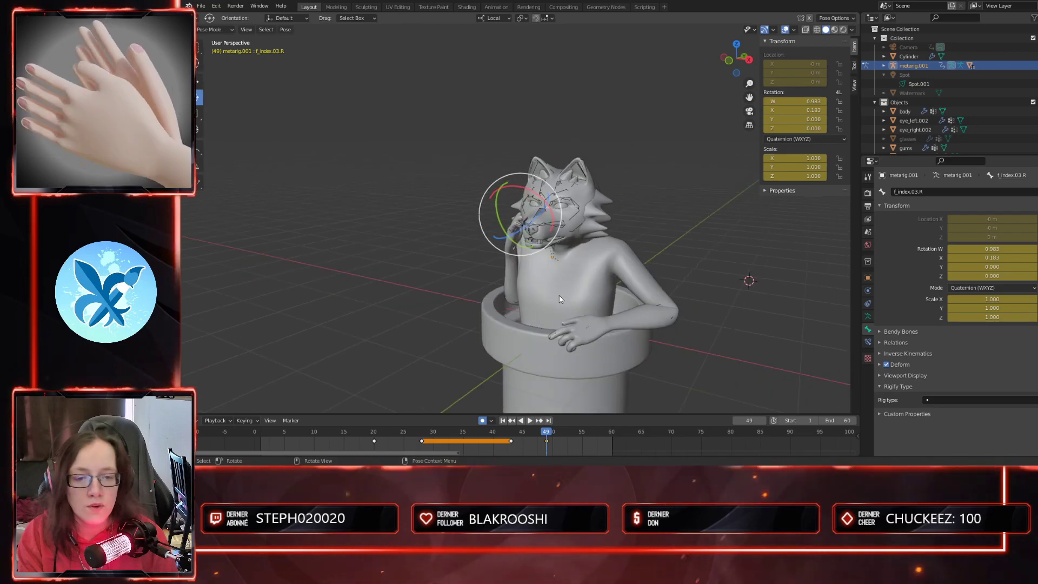
key("KP_0")
scroll(595, 285, "down", 2)
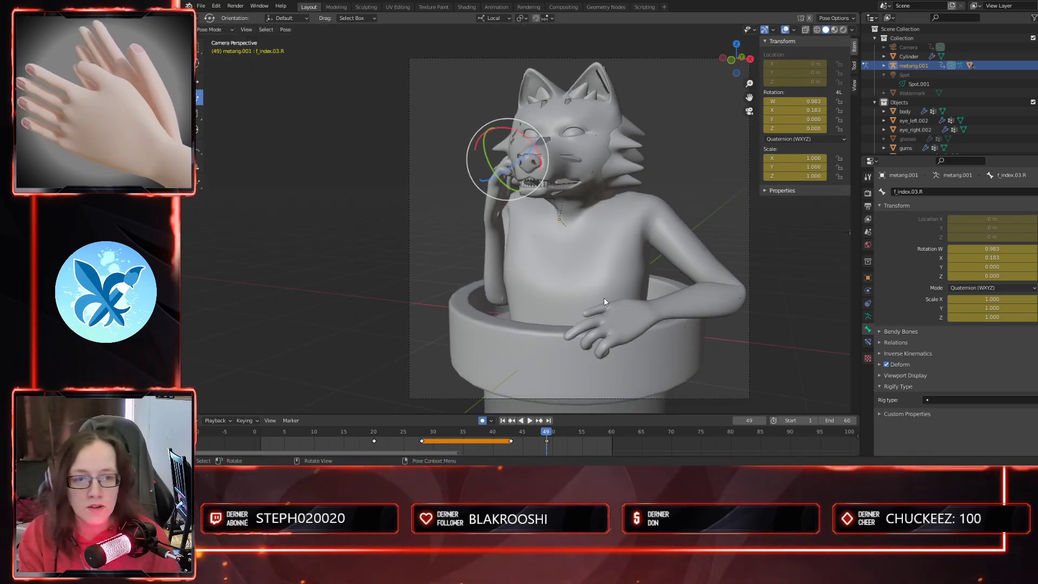
- Examine the wolf's pose and both hands at frame 49 from the camera view and from nearby angles
middle_click_drag(634, 343, 620, 363, "shift")
scroll(612, 338, "up", 2)
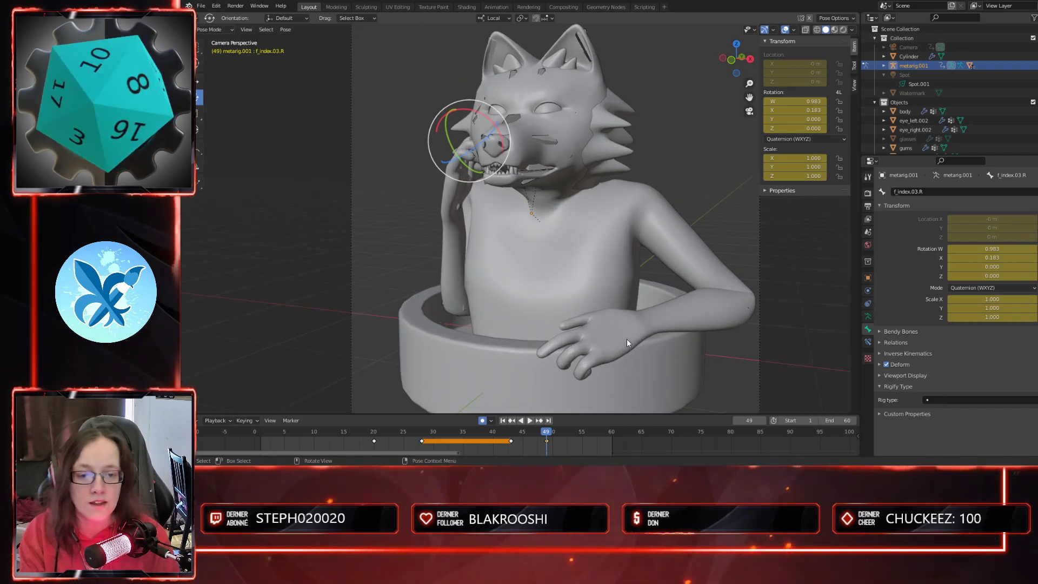
scroll(725, 341, "down", 3)
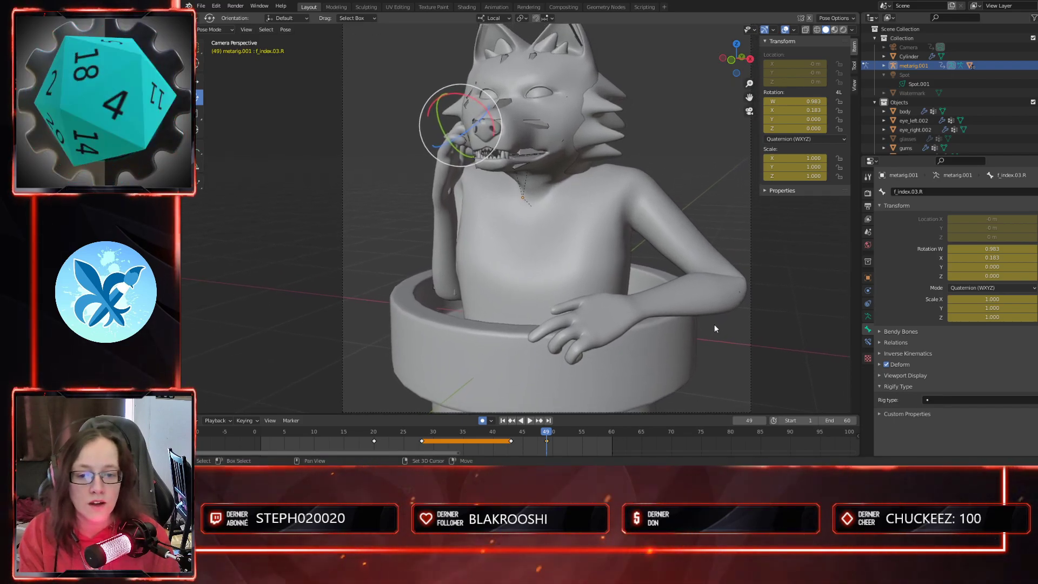
middle_click_drag(677, 286, 675, 294, "shift")
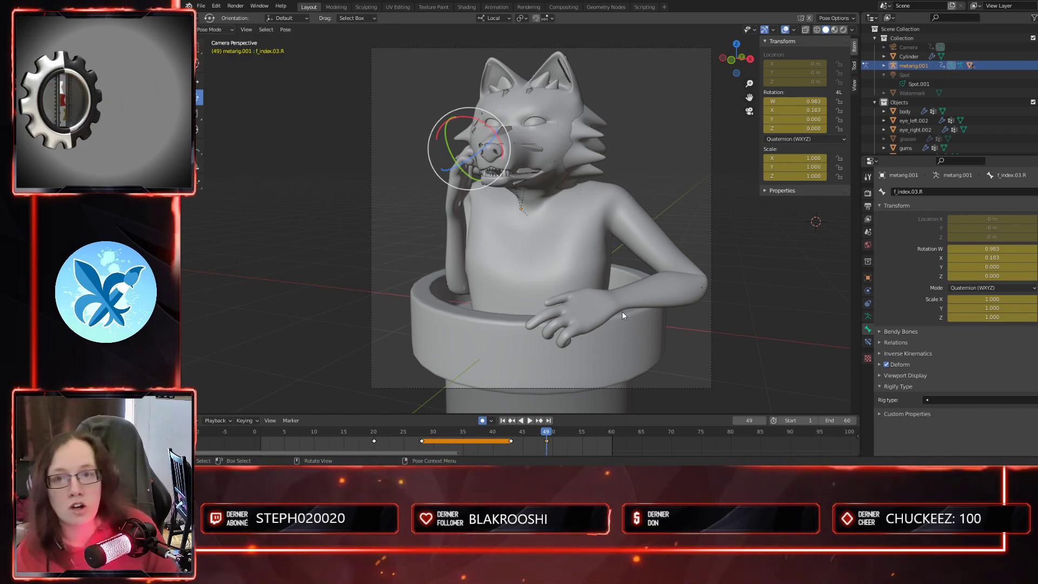
middle_click_drag(520, 266, 589, 309)
scroll(570, 293, "up", 1)
scroll(614, 328, "down", 1)
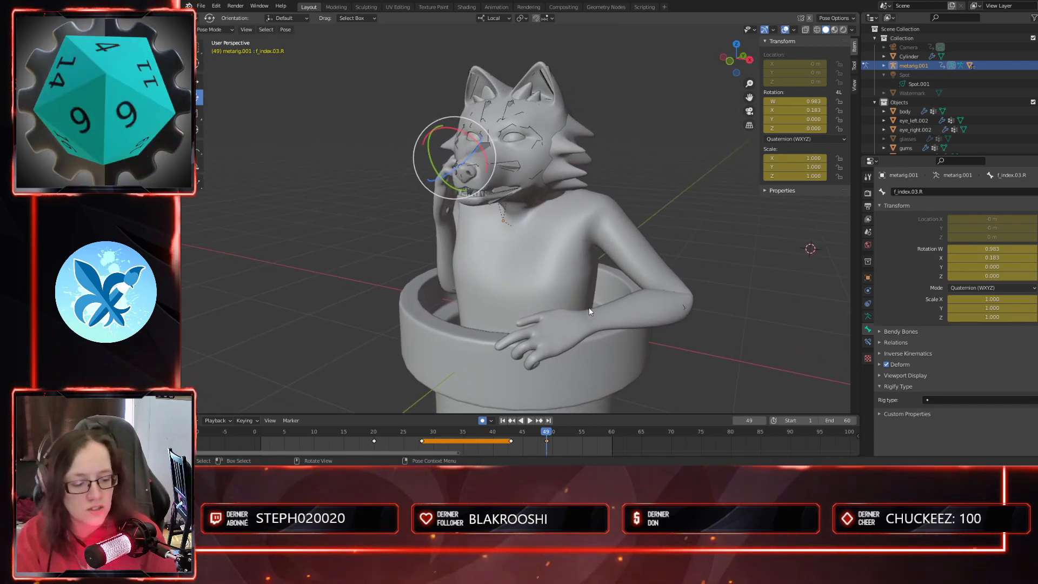
key("KP_0")
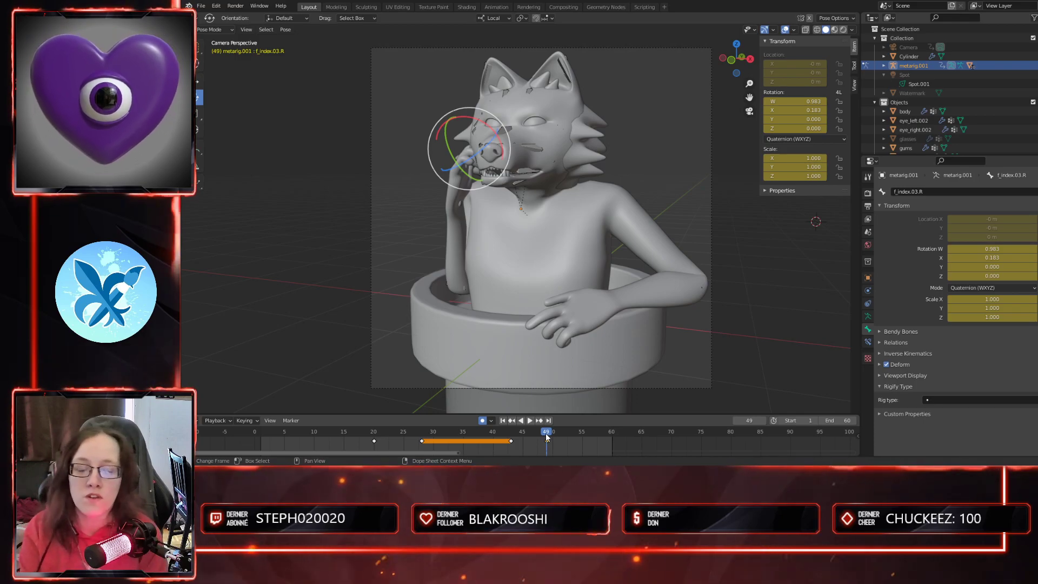
- Take the armature out of Pose Mode and open the wolf's body mesh in Edit Mode with edge selection
left_click(213, 29)
left_click(218, 40)
middle_click_drag(518, 218, 568, 256)
key("Tab")
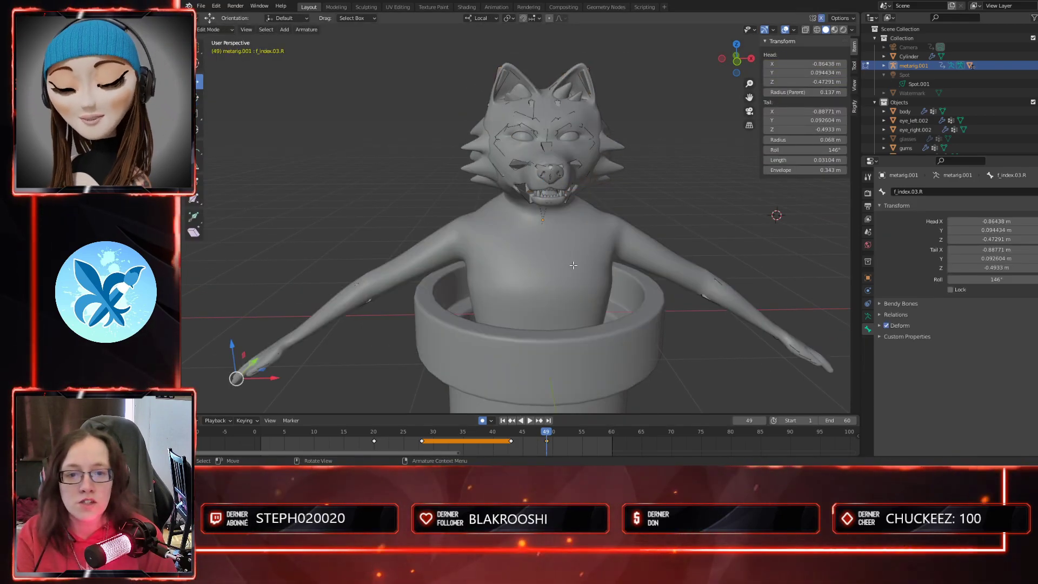
key("Tab")
left_click(514, 260)
key("Tab")
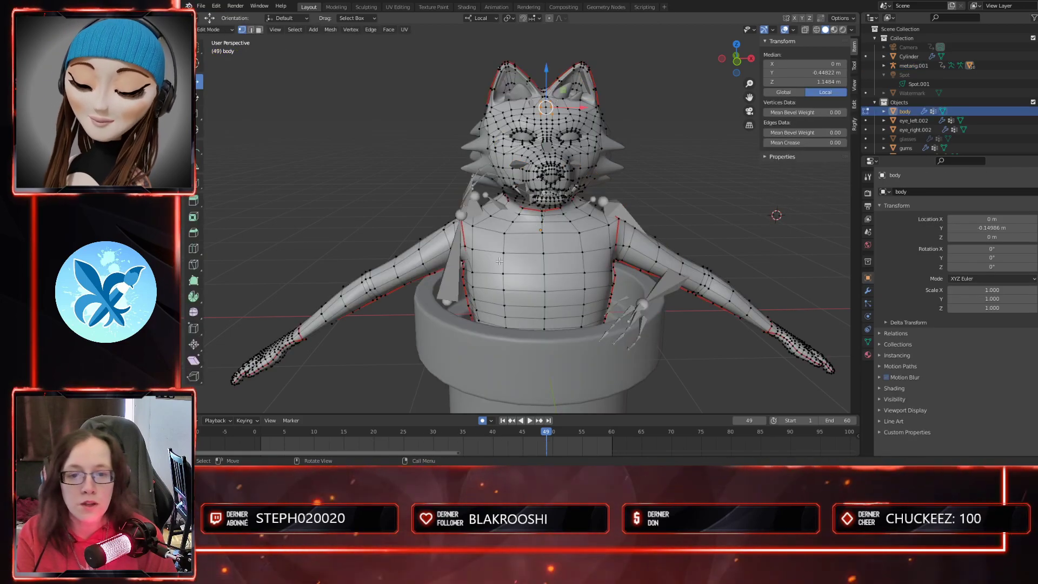
key("2")
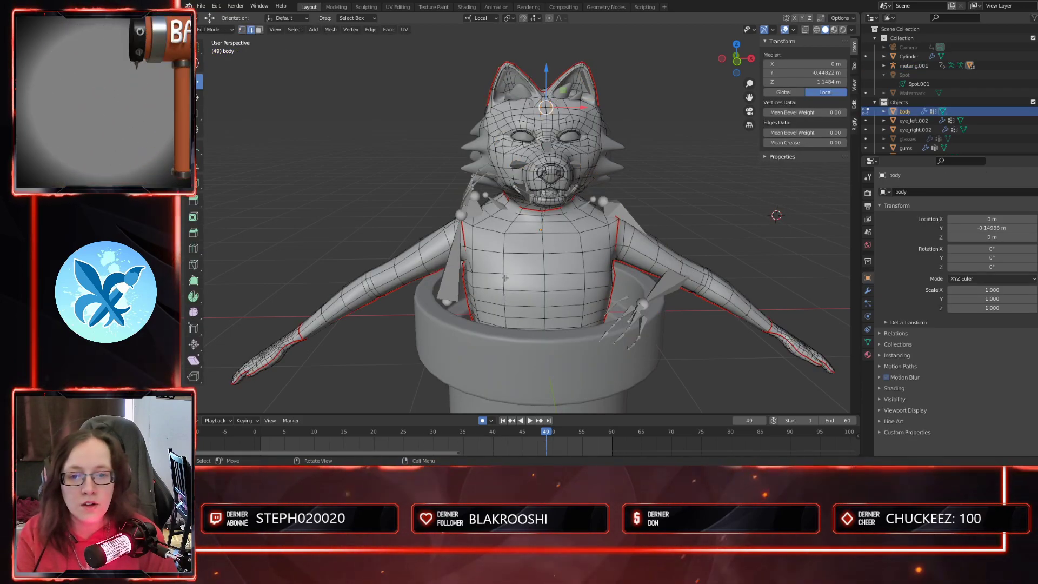
- Examine the edge loops and seams along the arm, elbow and shoulder of the body mesh
middle_click_drag(504, 291, 578, 313)
scroll(578, 313, "up", 6)
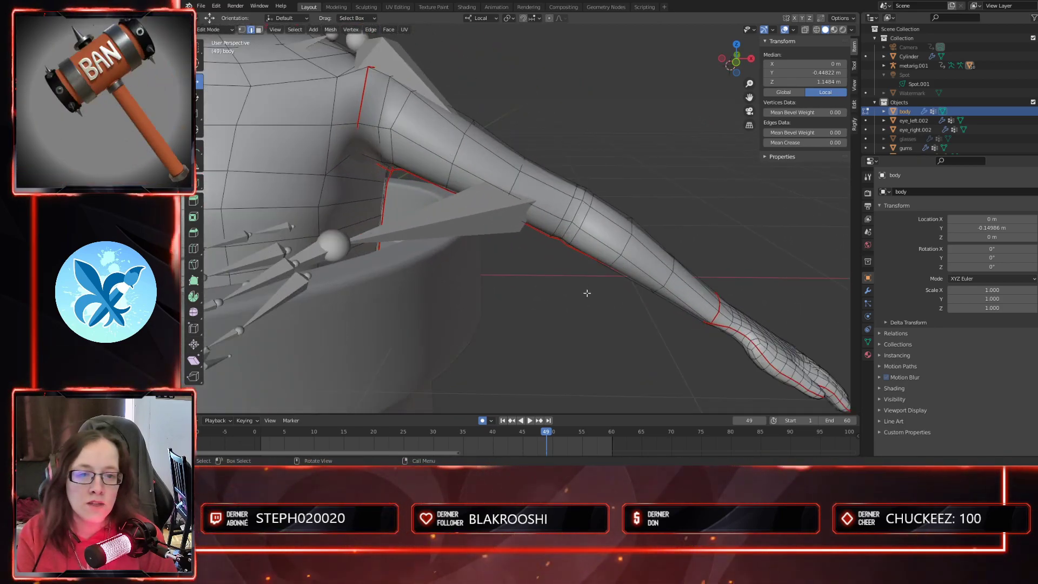
scroll(588, 292, "down", 5)
middle_click_drag(589, 290, 509, 289)
scroll(598, 286, "up", 2)
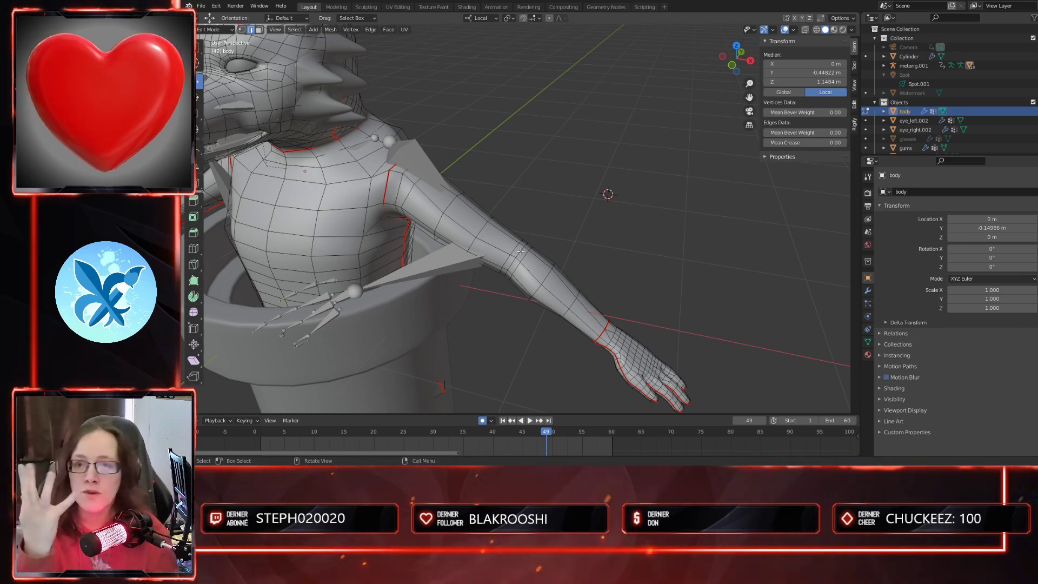
scroll(513, 200, "down", 4)
middle_click_drag(513, 201, 546, 208)
- Return the body to Object Mode and examine the posed hand resting on the pot's rim up close
key("Tab")
scroll(583, 265, "up", 1)
middle_click_drag(552, 283, 573, 282)
middle_click_drag(436, 256, 497, 236, "shift")
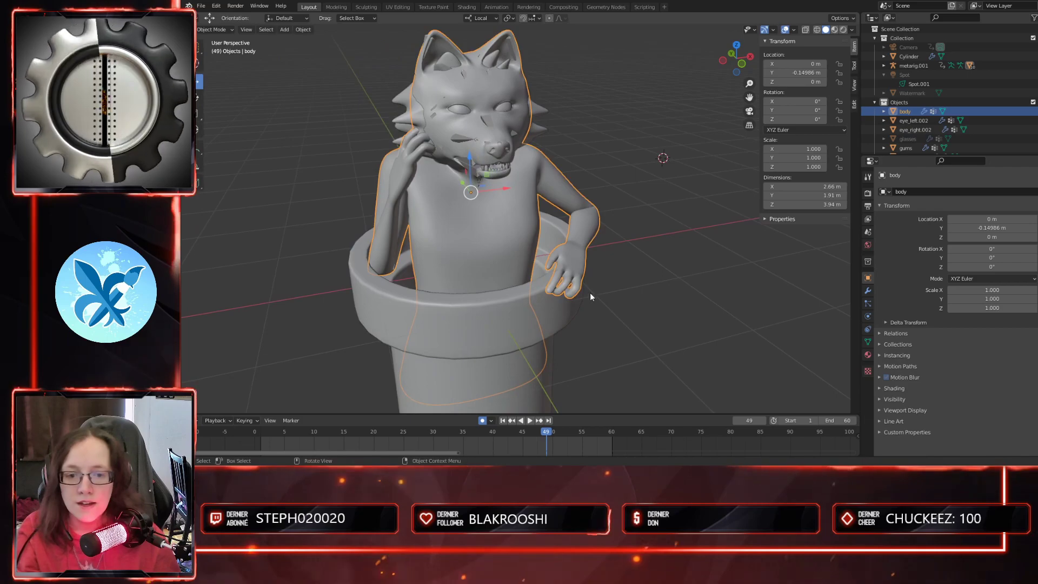
scroll(619, 321, "up", 3)
scroll(444, 203, "up", 3)
middle_click_drag(619, 320, 468, 216, "shift")
middle_click_drag(608, 255, 550, 262, "shift")
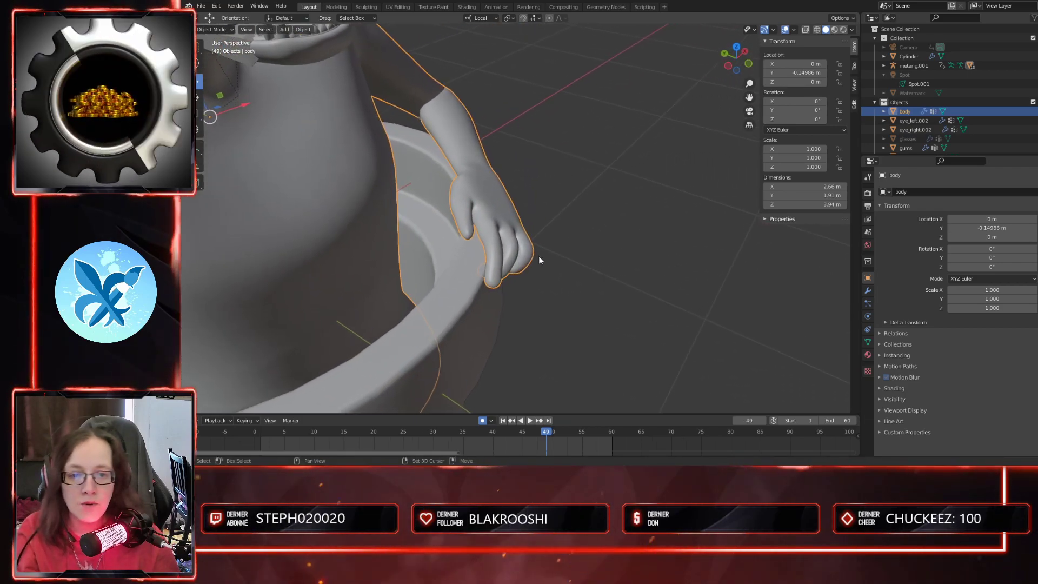
scroll(504, 263, "up", 5)
middle_click_drag(522, 346, 582, 252, "shift")
- Reopen the body mesh in Edit Mode and examine the topology of the outstretched hand and its fingers
key("Tab")
scroll(686, 246, "down", 9)
middle_click_drag(421, 337, 453, 292)
middle_click_drag(403, 383, 445, 297, "shift")
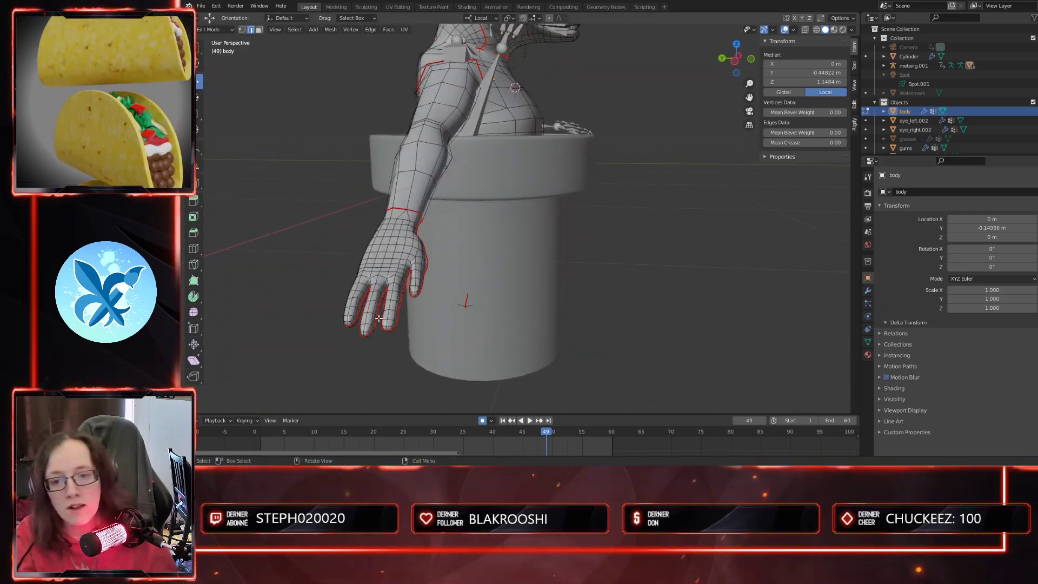
middle_click_drag(401, 306, 577, 326)
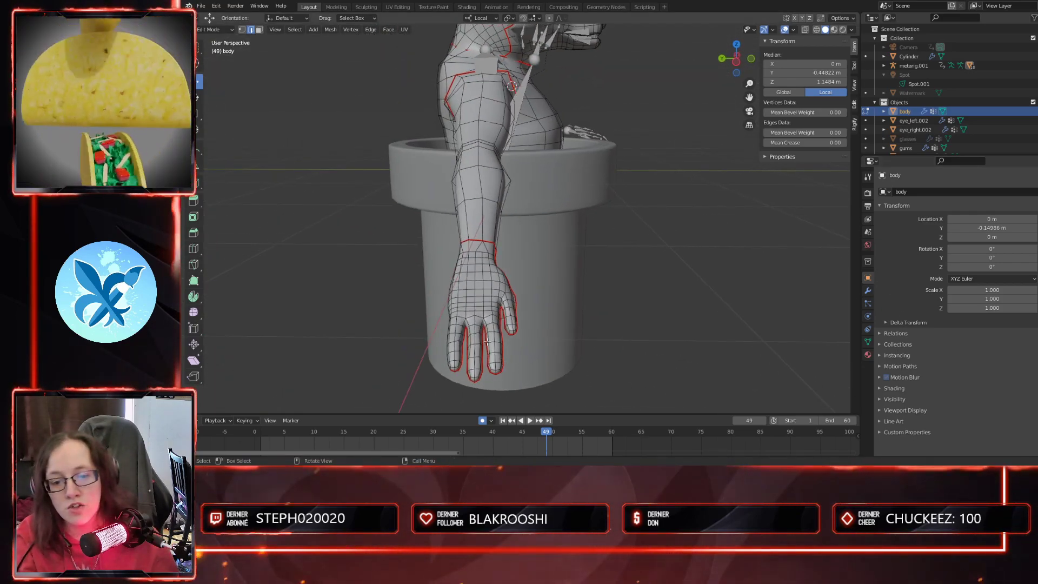
scroll(526, 352, "up", 5)
scroll(490, 291, "down", 3)
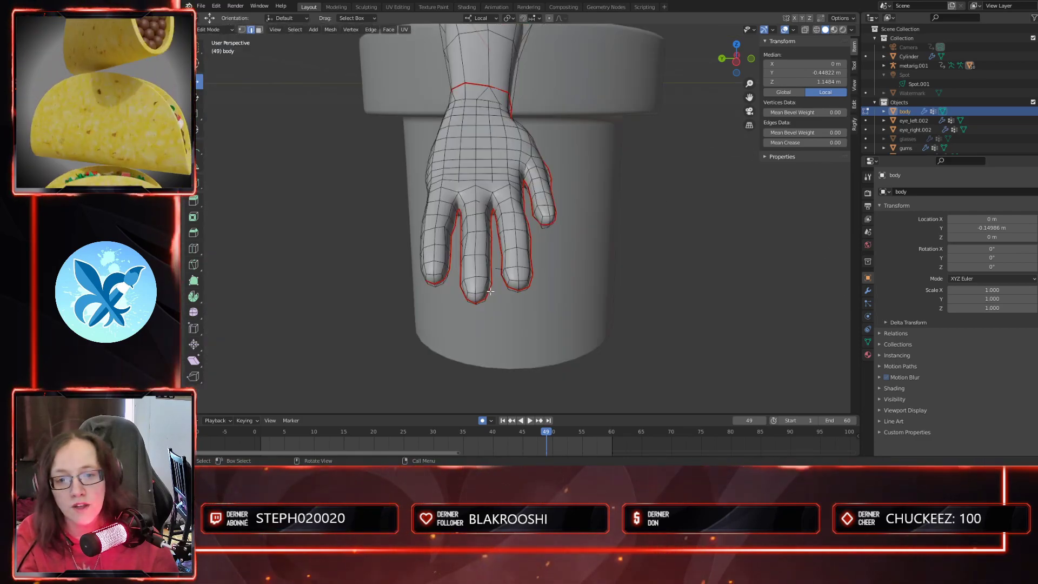
- Display the body's Subdivision and Armature modifiers and examine the low-density mesh of the whole arm
left_click(868, 291)
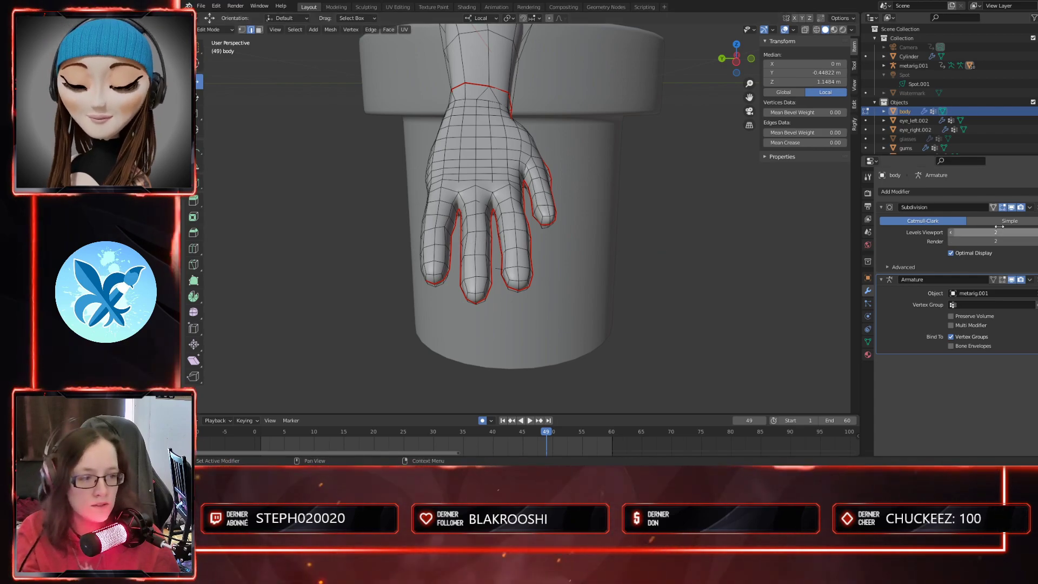
middle_click_drag(611, 271, 588, 263)
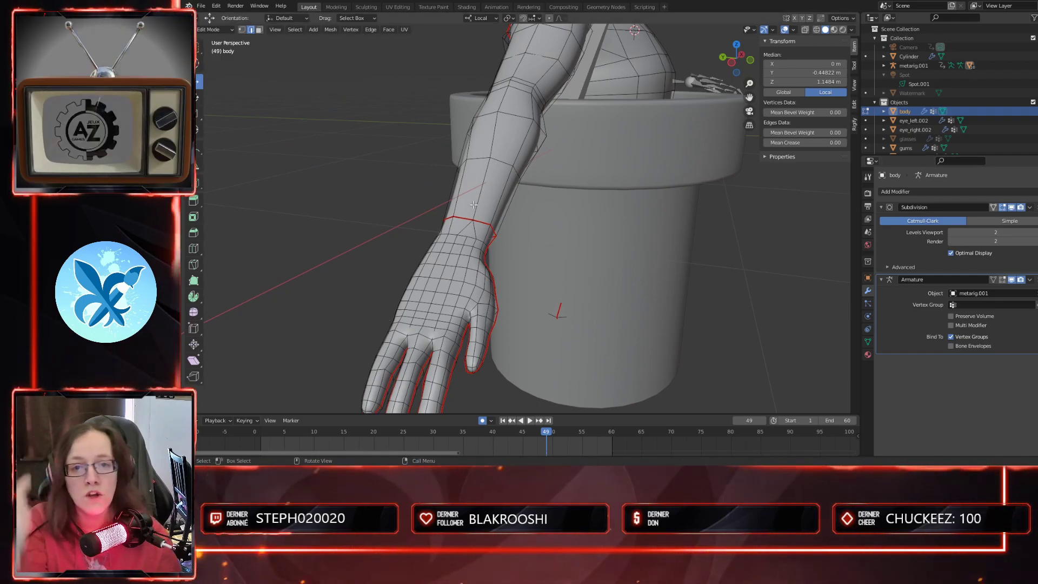
scroll(566, 230, "down", 5)
middle_click_drag(567, 229, 335, 261)
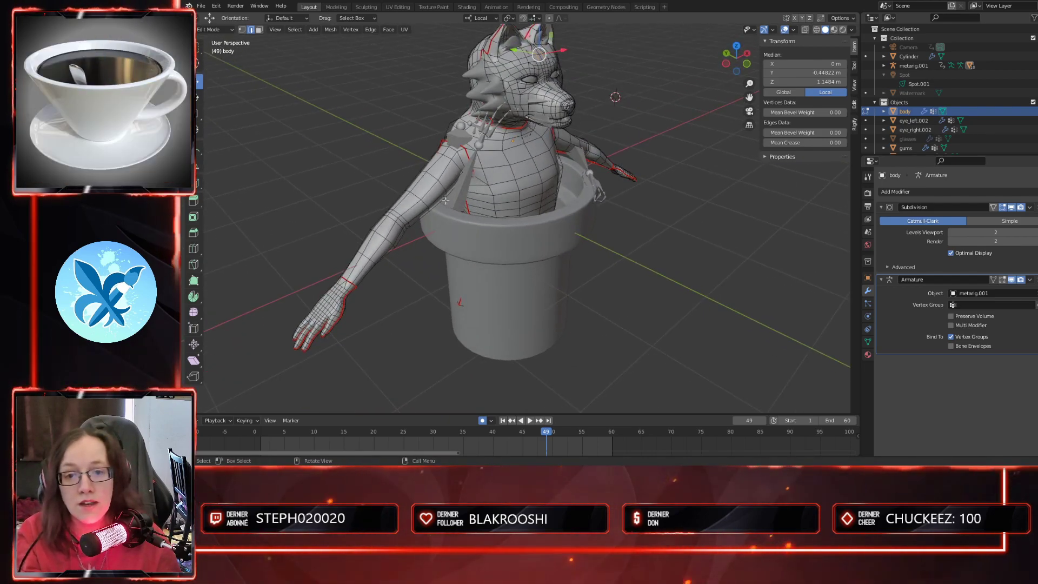
- Switch to vertex selection and examine the vertices of the wrist, palm and fingers from several distances
key("1")
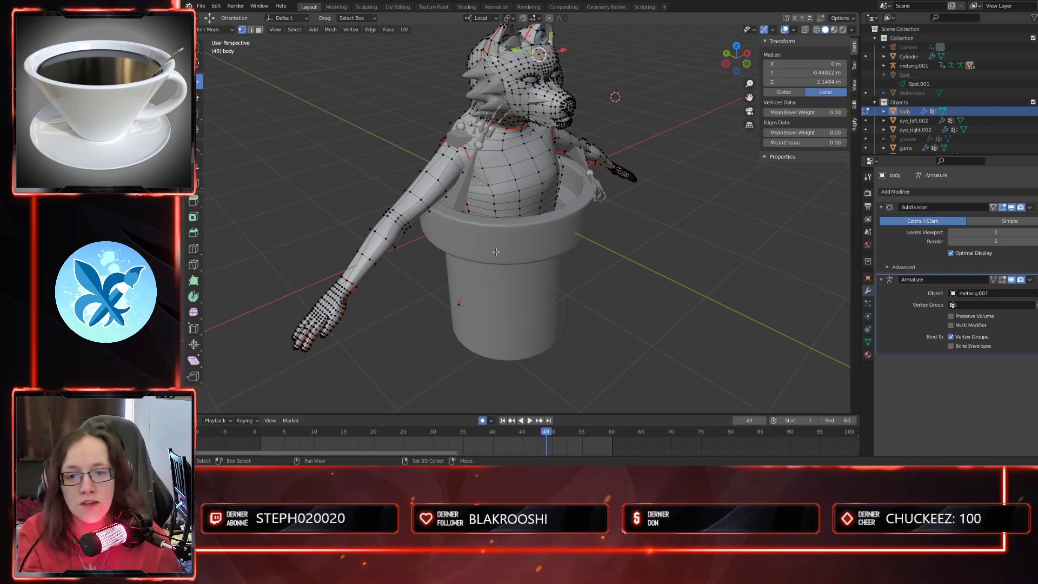
scroll(495, 251, "up", 5)
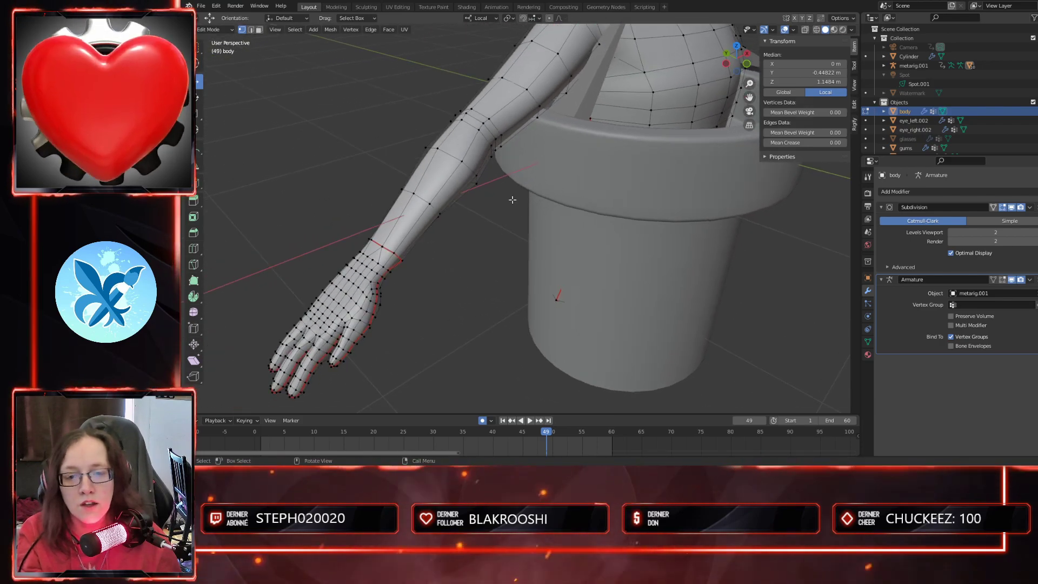
scroll(498, 233, "down", 4)
scroll(530, 232, "up", 2)
scroll(535, 233, "down", 2)
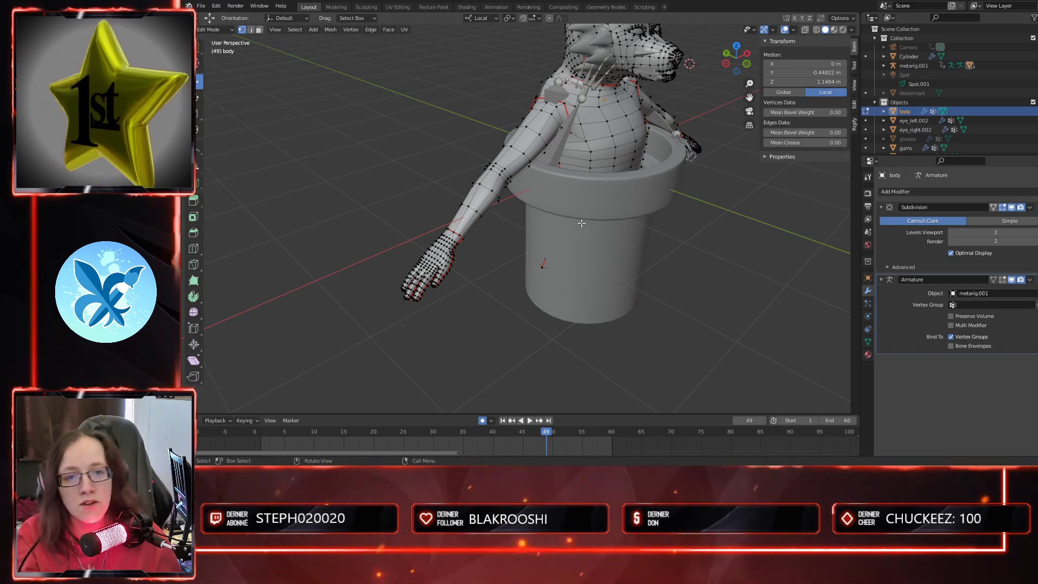
scroll(518, 245, "up", 4)
scroll(518, 245, "up", 4)
mouse_move(563, 268)
middle_mouse_down()
mouse_move(551, 268)
mouse_move(561, 258)
middle_mouse_up()
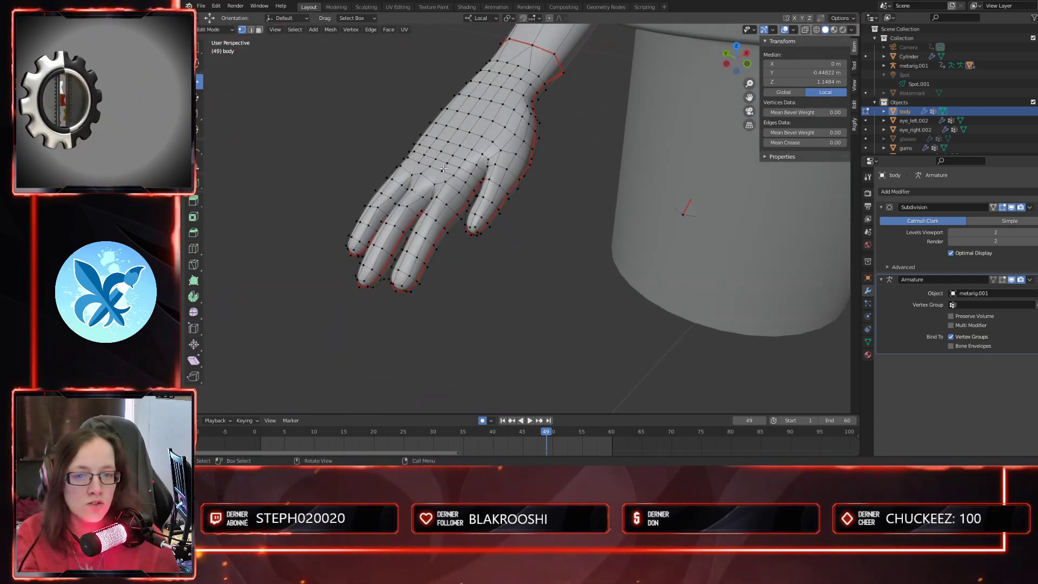
middle_click_drag(514, 212, 571, 262)
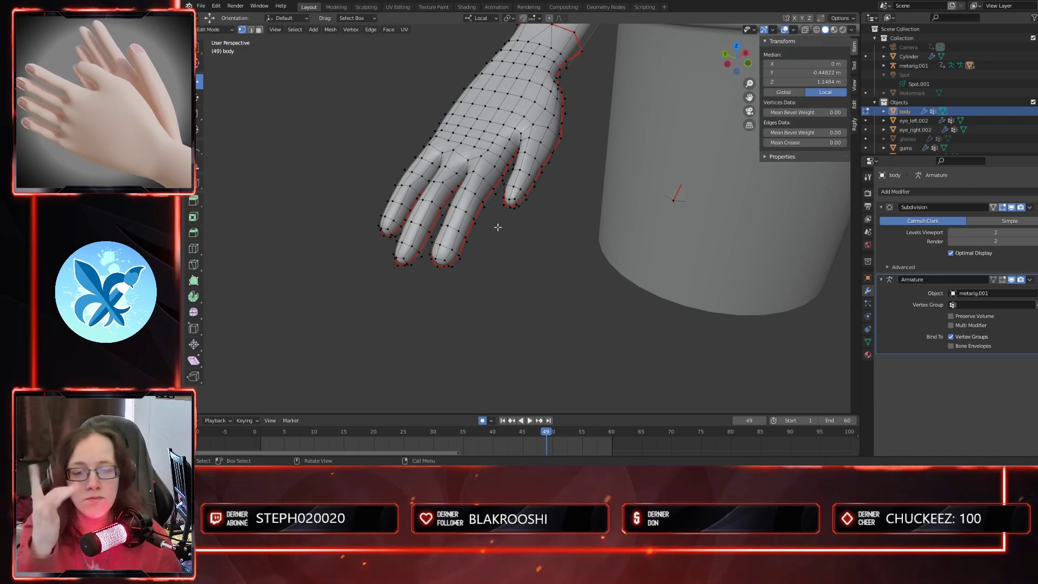
scroll(498, 227, "down", 8)
- Put the body back in Object Mode and check the posed wolf through the camera again
key("Tab")
middle_click_drag(541, 233, 577, 296)
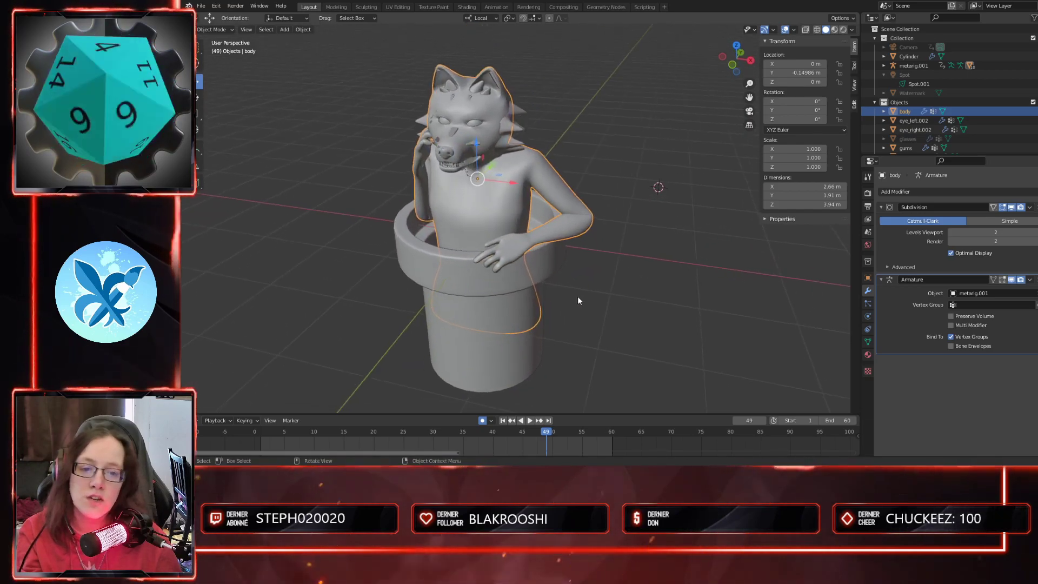
key("KP_0")
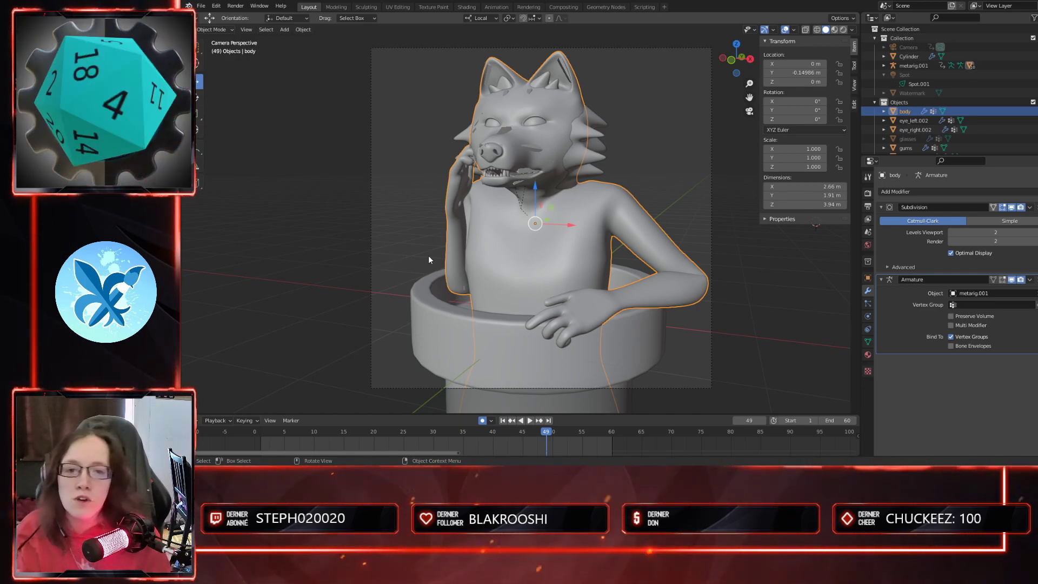
middle_click_drag(682, 287, 680, 290, "shift")
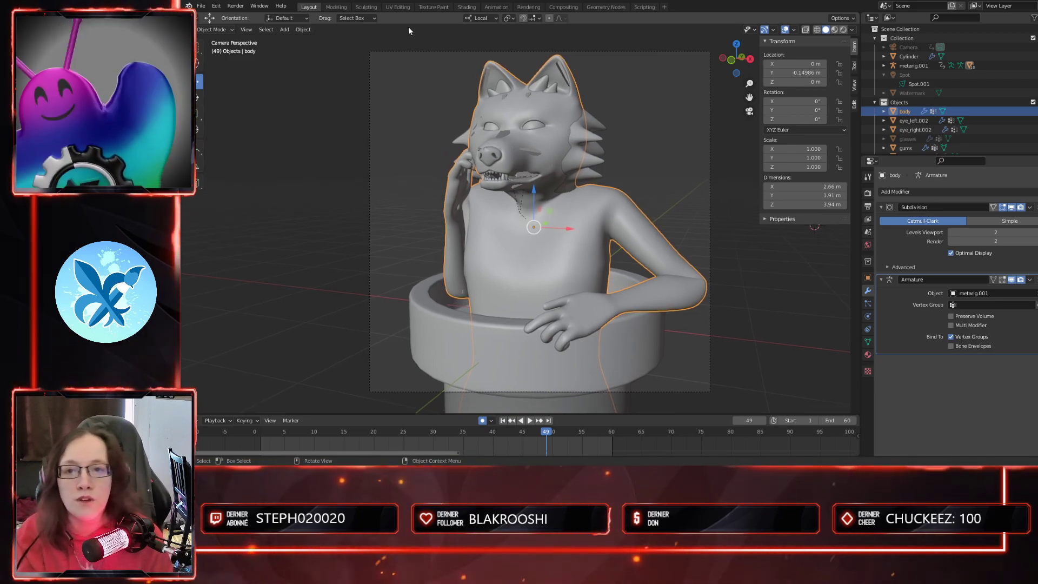
- In the UV Editing workspace, select all faces of the body mesh and examine their UV islands over fur_body_face.png
left_click(397, 7)
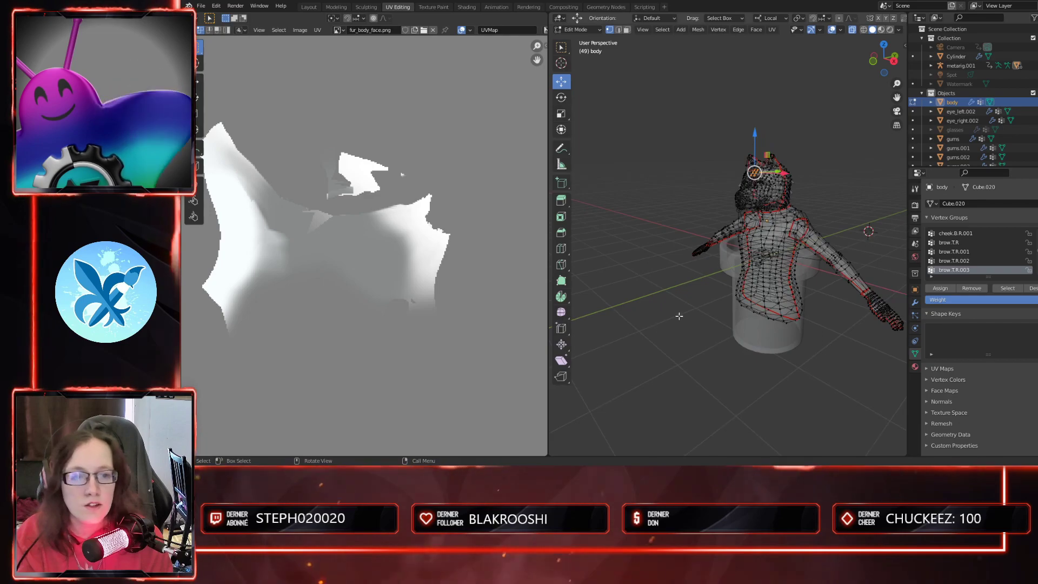
scroll(420, 304, "down", 4)
key("3")
middle_click_drag(824, 380, 770, 392, "shift")
left_click_drag(631, 137, 855, 385)
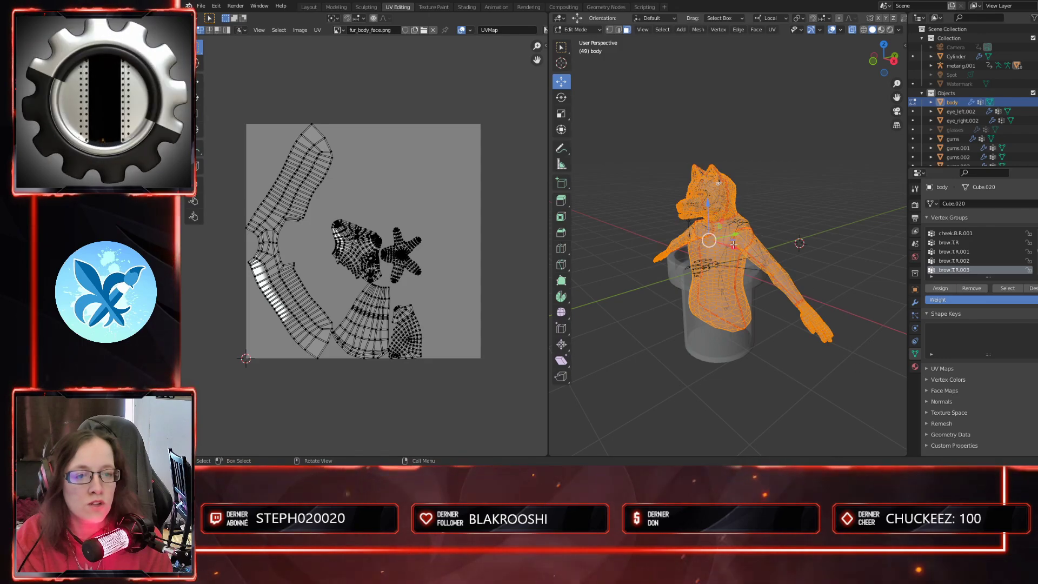
scroll(284, 281, "up", 2)
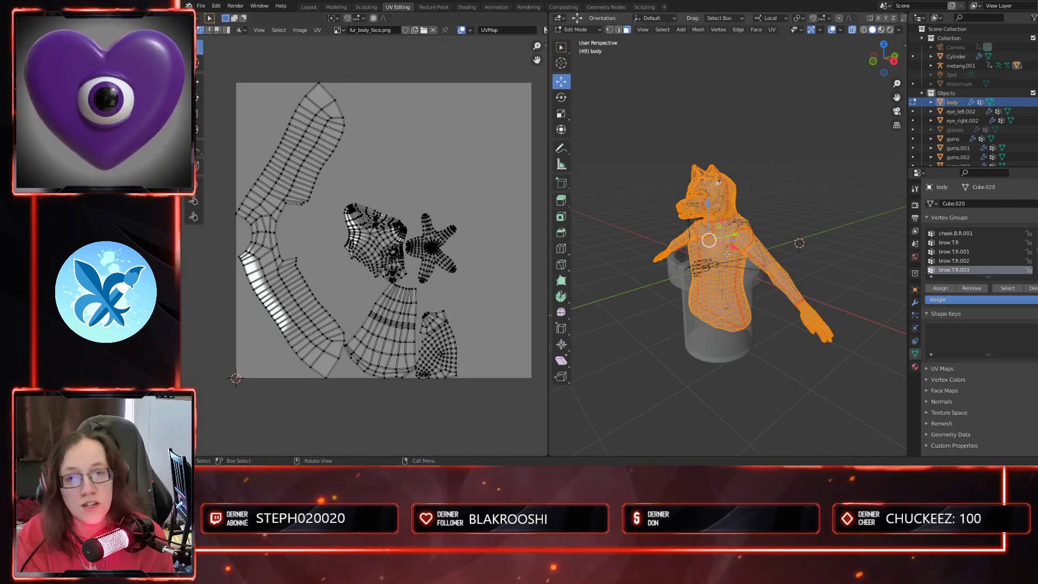
middle_click_drag(604, 320, 663, 313)
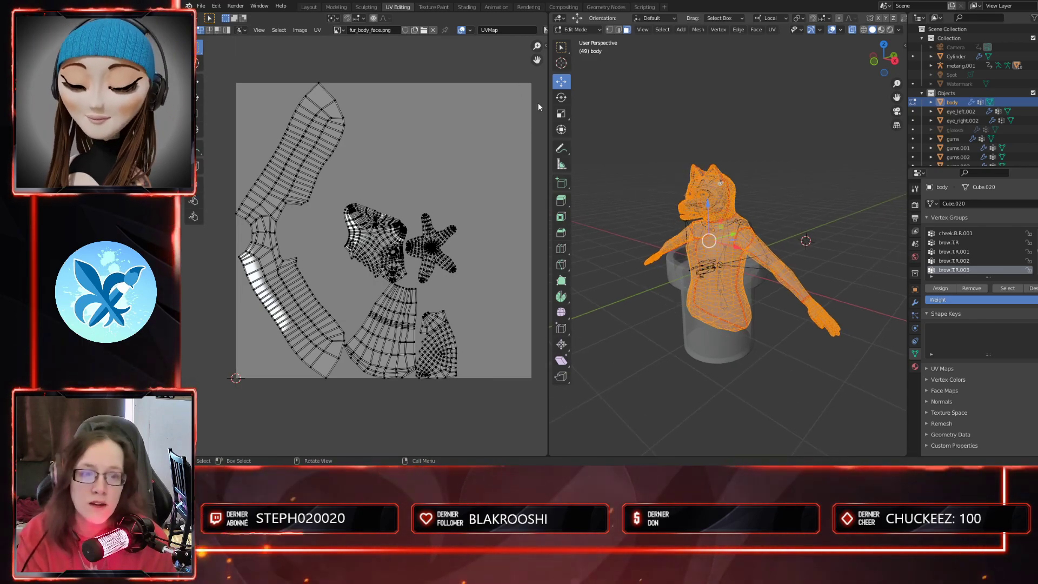
- View the body in the Texture Paint workspace and return to the Layout workspace
left_click(434, 8)
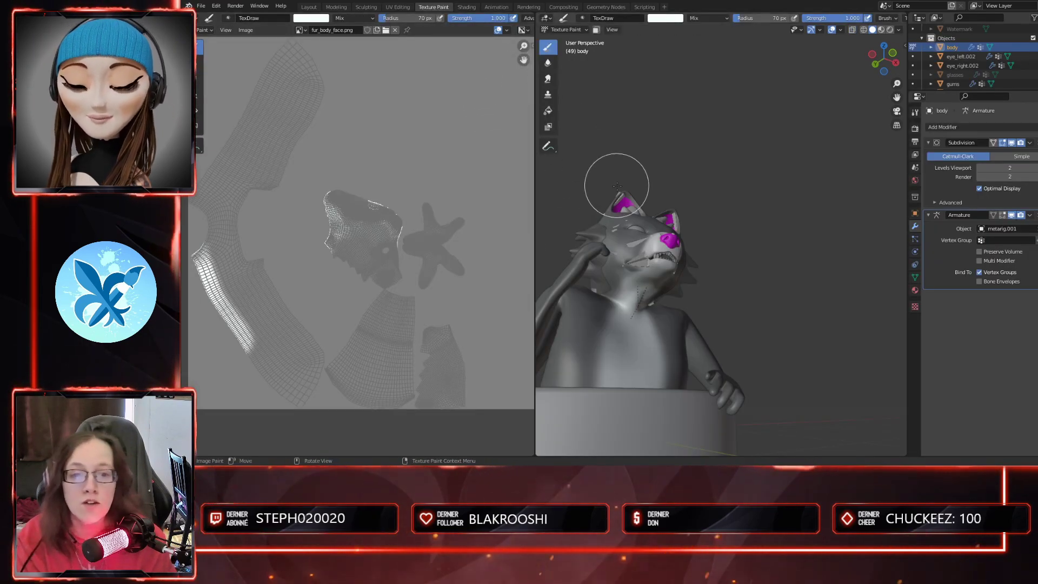
left_click(309, 7)
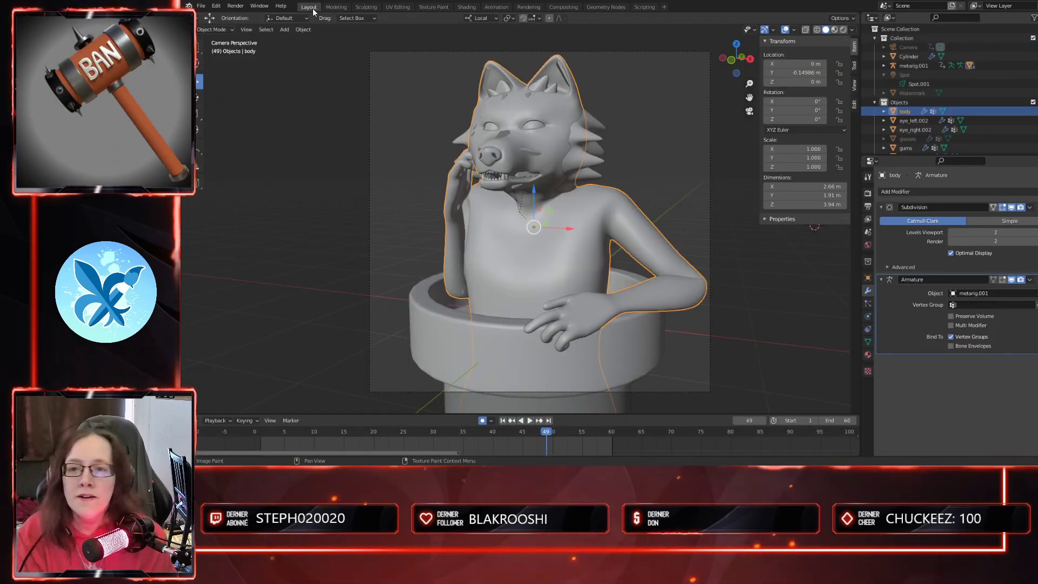
- Select the wolf's armature metarig.001 instead of the body and switch it to Pose Mode
middle_click_drag(614, 168, 615, 196)
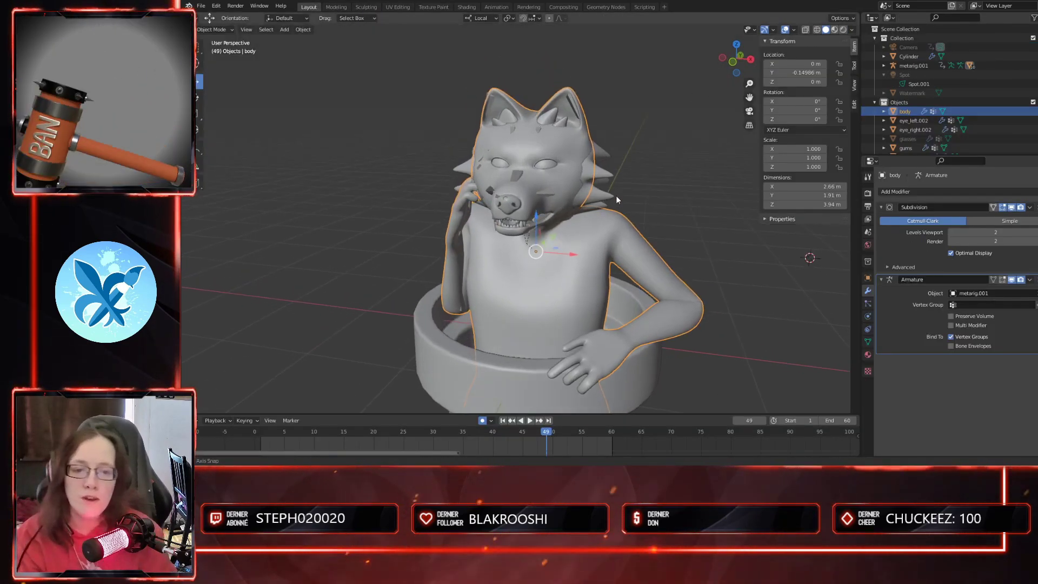
middle_click_drag(542, 211, 532, 153, "shift")
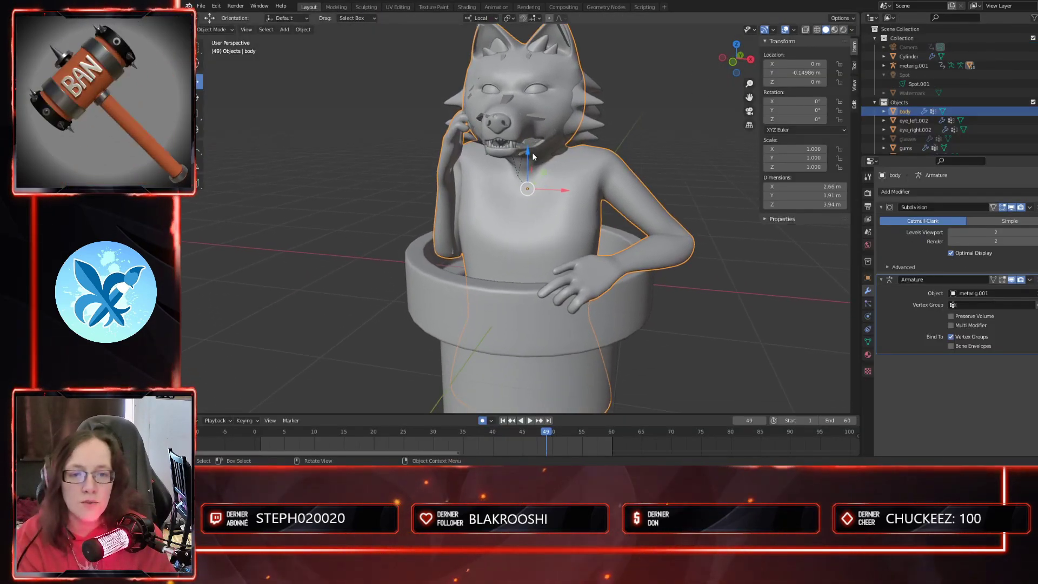
left_click(538, 115)
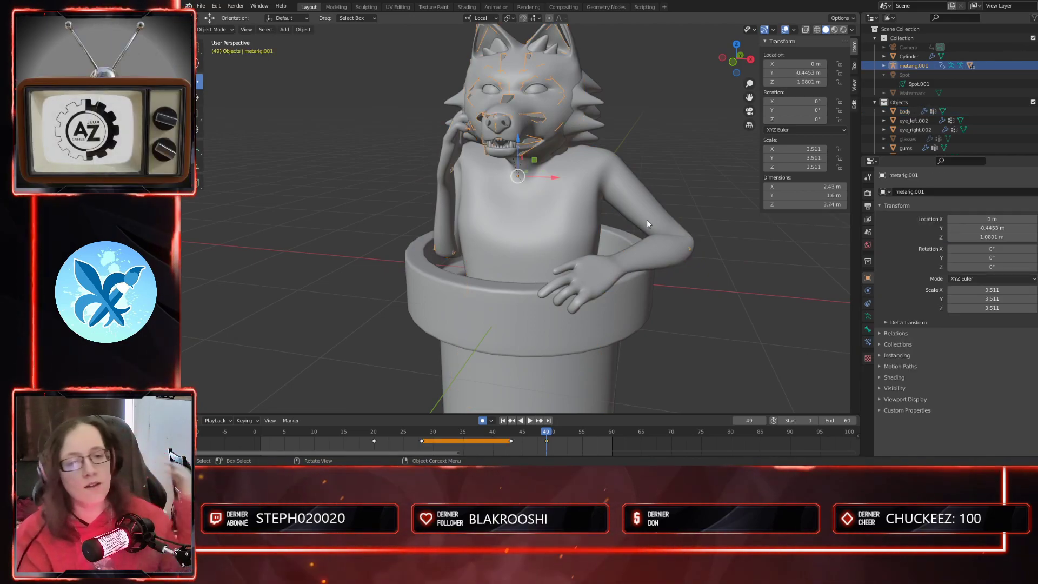
middle_click_drag(565, 247, 577, 248, "shift")
scroll(595, 294, "up", 1)
scroll(598, 288, "down", 1)
middle_click_drag(645, 280, 636, 290, "shift")
key("KP_0")
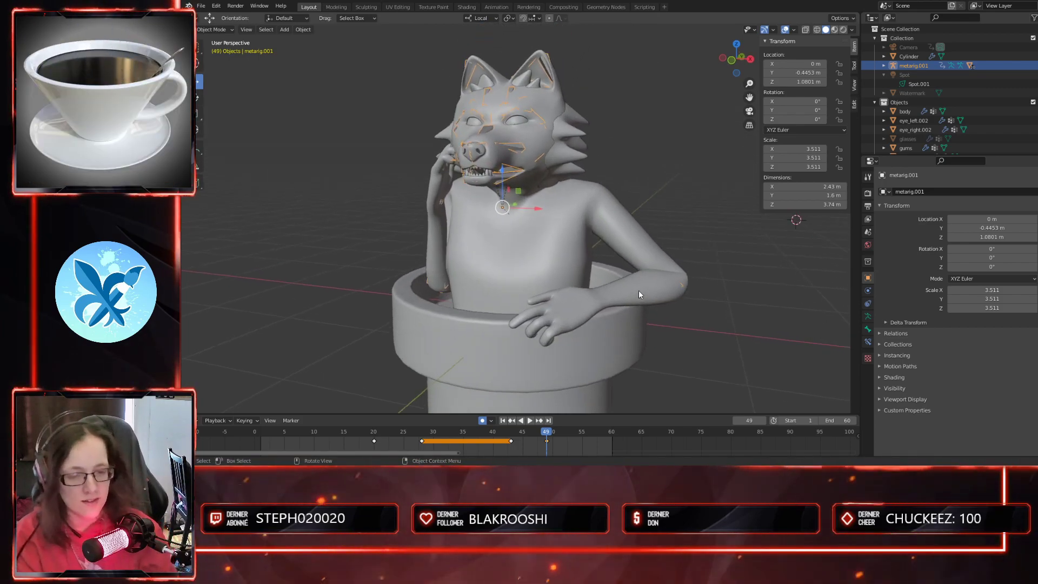
mouse_move(582, 313)
middle_mouse_down()
mouse_move(667, 330)
mouse_move(599, 306)
middle_mouse_up()
left_click(215, 30)
left_click(219, 60)
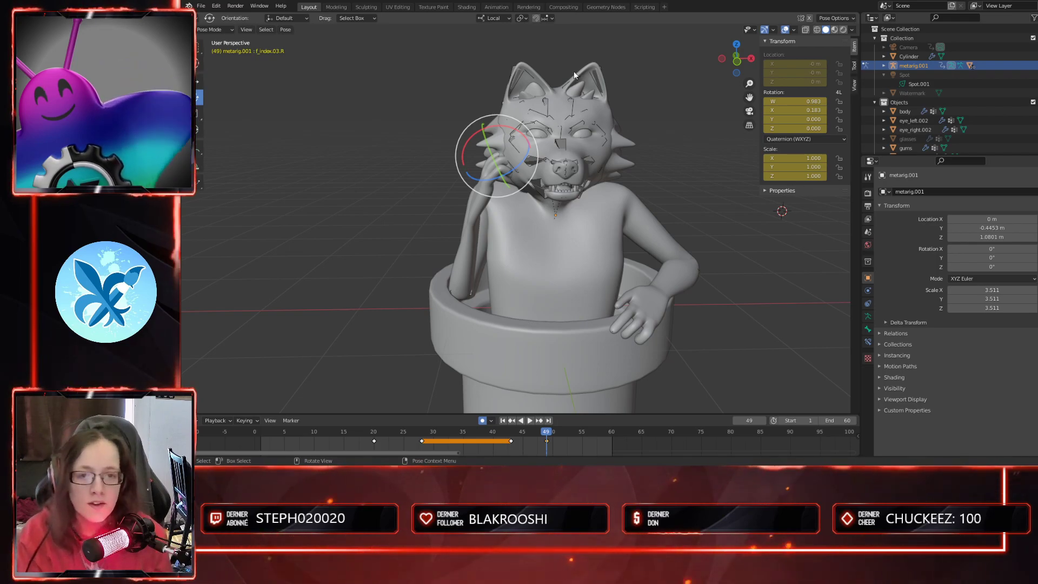
- Examine the frame 49 pose of the wolf's head, hands and torso from several angles and through the camera
middle_click_drag(557, 243, 567, 274, "shift")
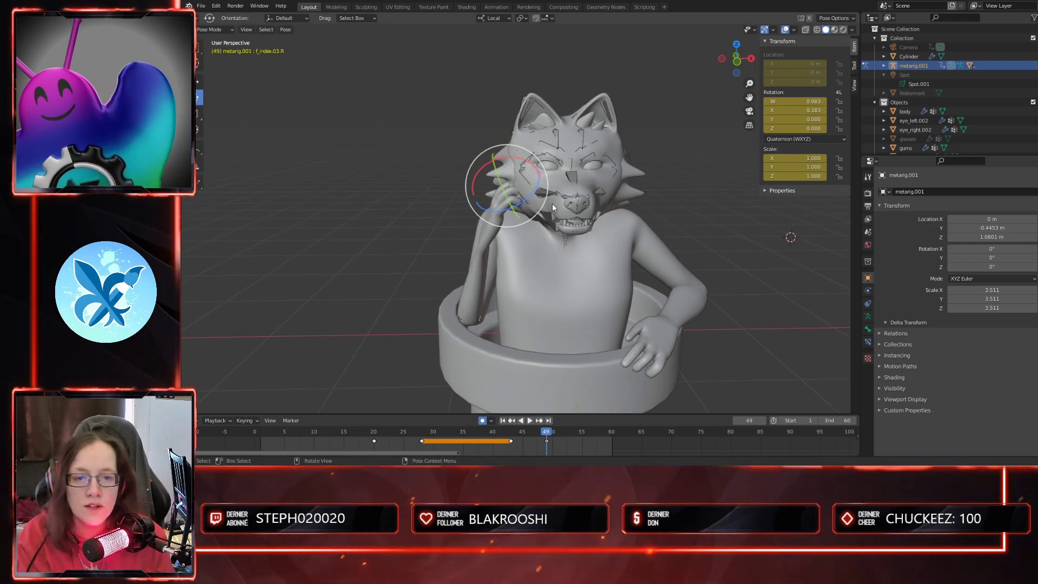
mouse_move(661, 273)
middle_mouse_down()
mouse_move(654, 248)
mouse_move(647, 262)
middle_mouse_up()
scroll(587, 233, "up", 2)
middle_click_drag(686, 233, 661, 264, "shift")
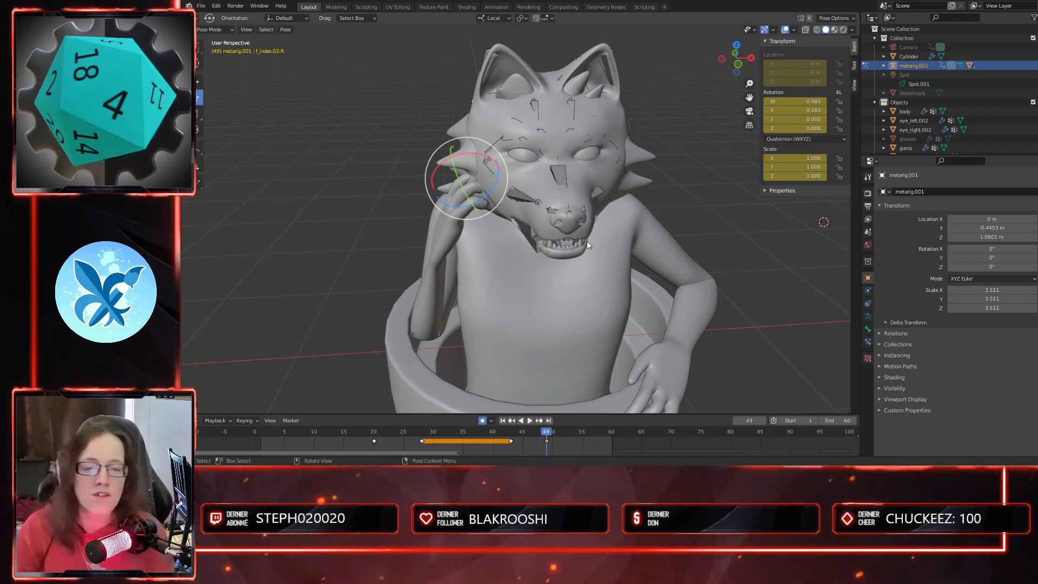
middle_click_drag(587, 241, 618, 304)
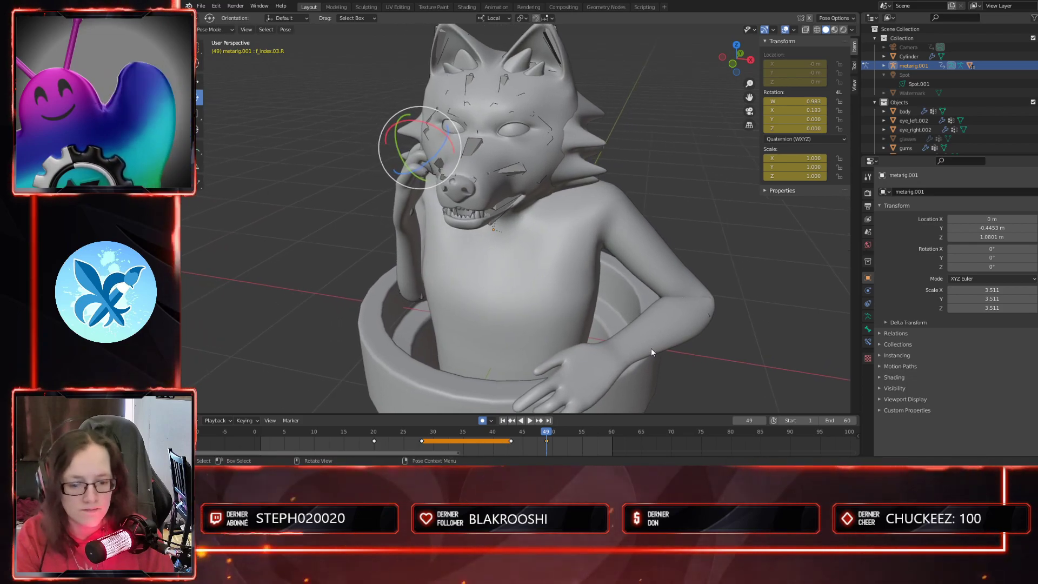
key("KP_0")
key("space")
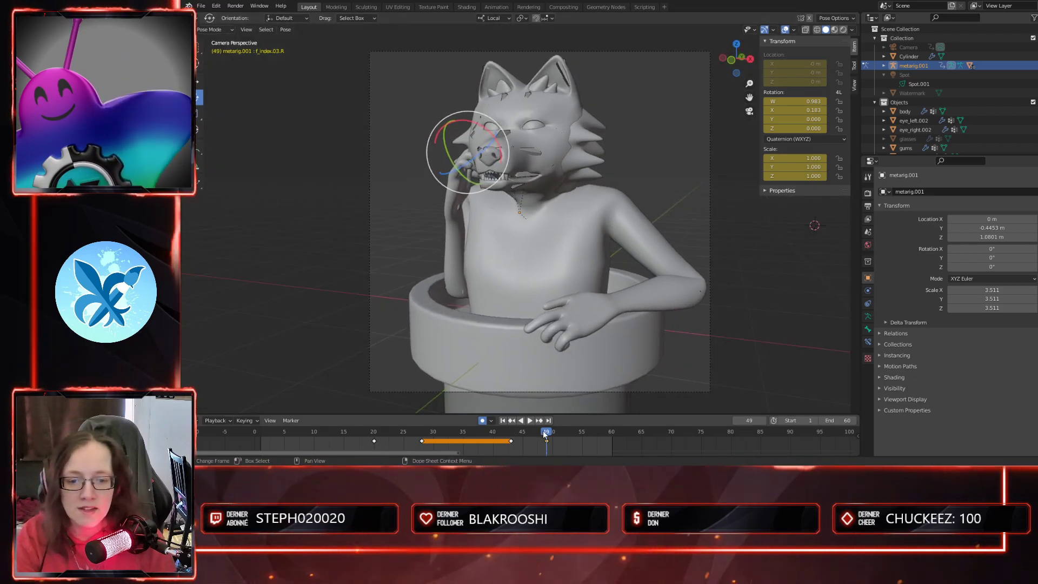
- At frame 28, reveal the bones through the mesh with X-ray and select the neck bone spine.004
left_click_drag(563, 436, 422, 434)
middle_click_drag(708, 323, 725, 239)
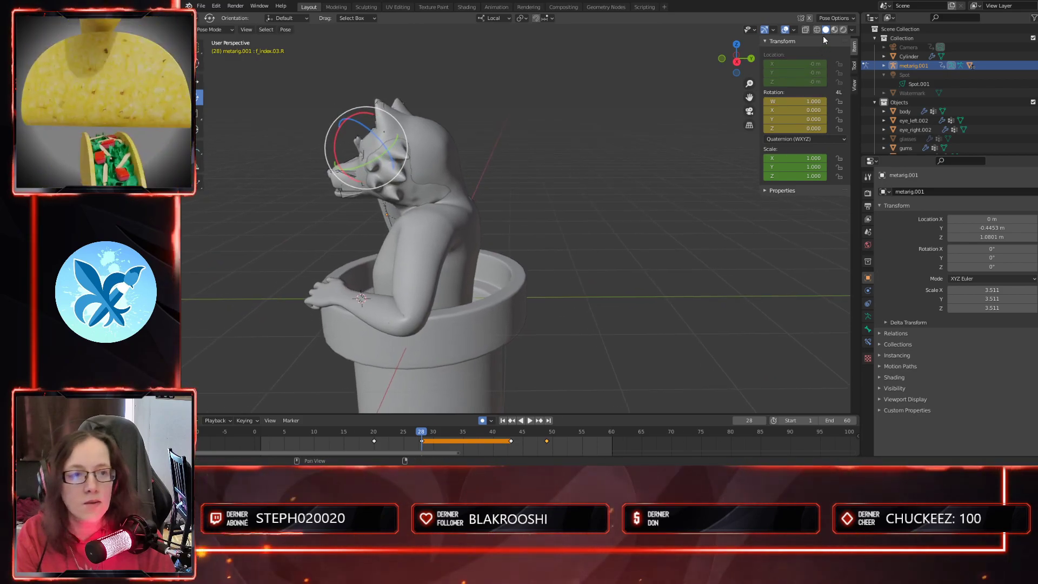
left_click(806, 30)
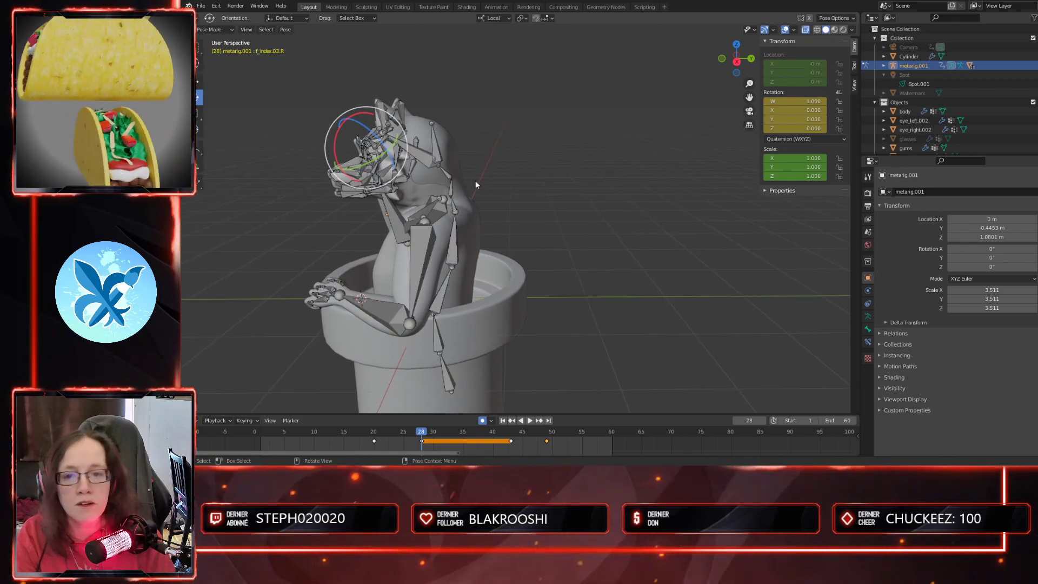
left_click(454, 203)
middle_click_drag(454, 204, 514, 200)
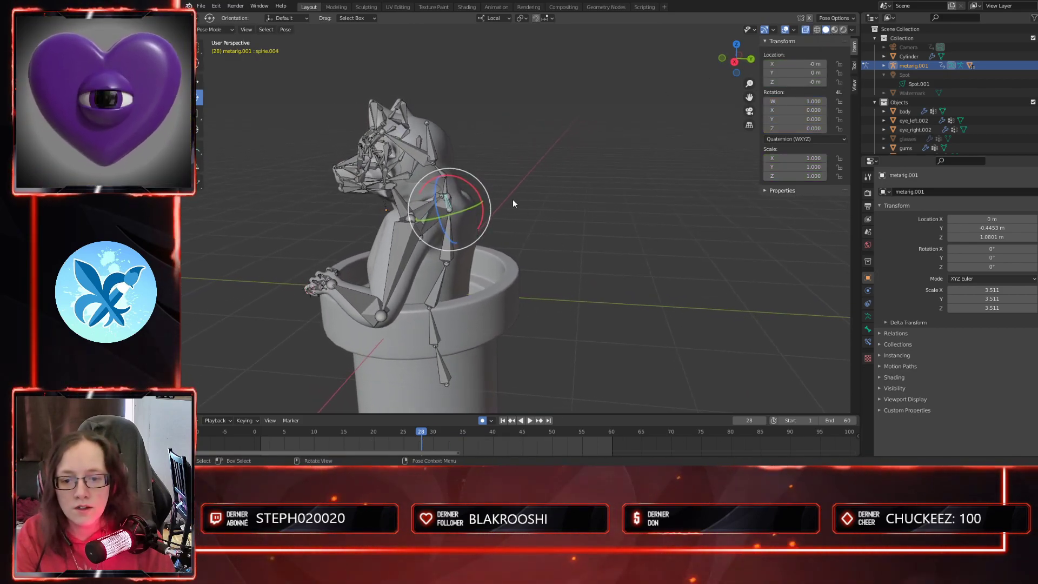
left_click(448, 206)
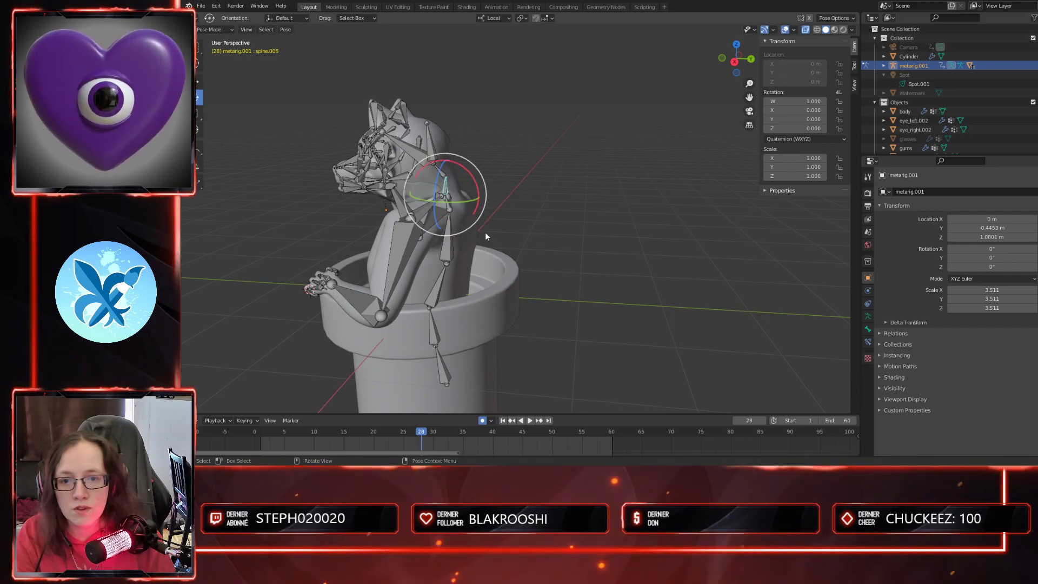
left_click(458, 208)
middle_click_drag(496, 215, 542, 268)
scroll(503, 236, "up", 2)
scroll(562, 244, "up", 2)
left_click_drag(540, 259, 583, 242)
left_click(549, 257)
key("ctrl+z")
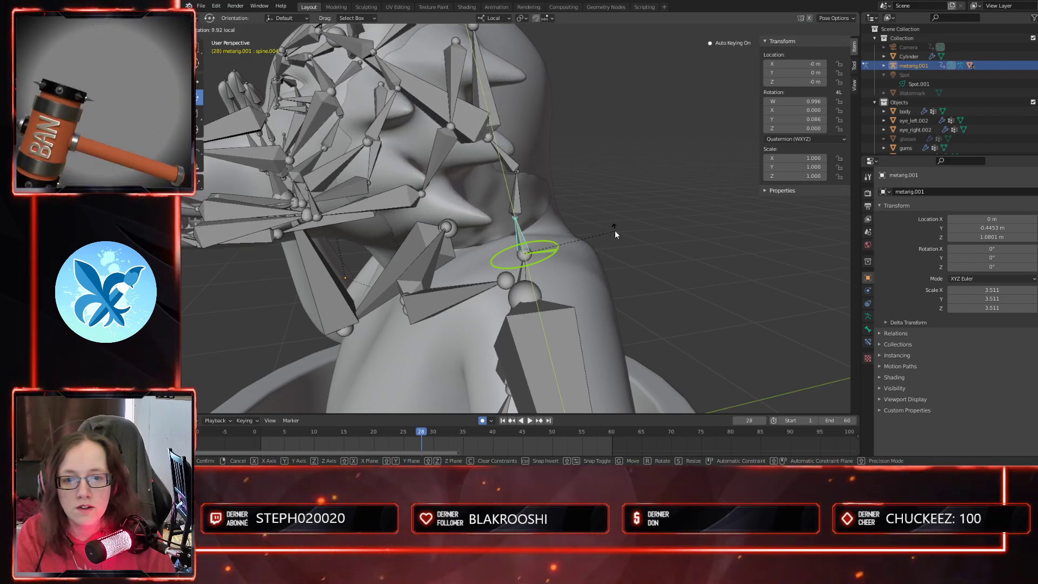
- Turn the head by rotating spine.004 about its local Y axis to a quaternion Y of about 0.176, checking through the camera
left_click(615, 231)
middle_click_drag(616, 276, 548, 284)
left_click_drag(533, 262, 560, 253)
scroll(558, 284, "down", 4)
key("KP_0")
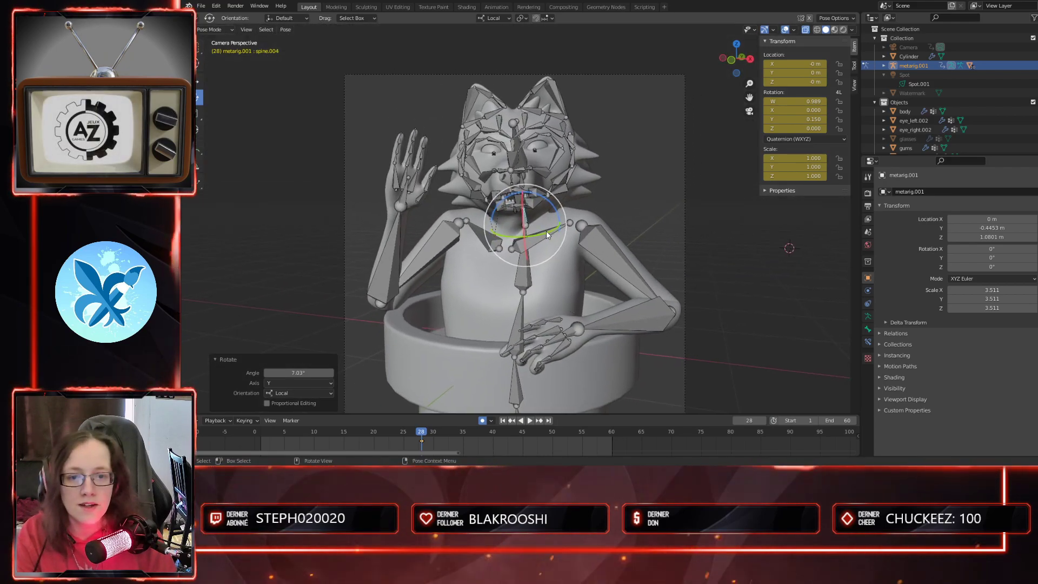
left_click_drag(547, 233, 559, 234)
mouse_move(638, 299)
middle_mouse_down("shift")
mouse_move(629, 288)
mouse_move(645, 282)
mouse_move(649, 296)
middle_mouse_up("shift")
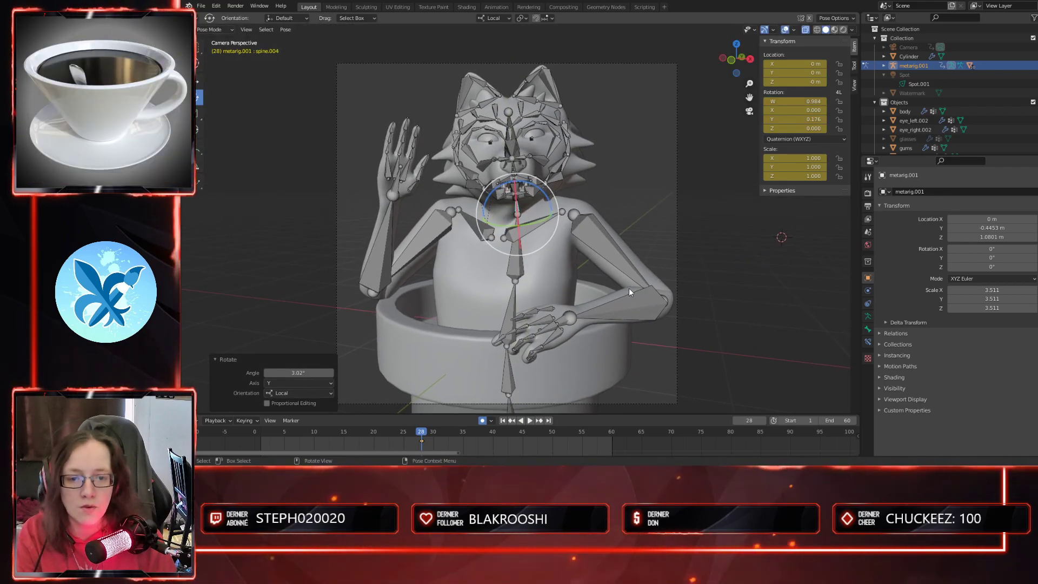
- Turn off X-ray and preview the wolf in rendered shading with the Spot light shown
left_click(805, 33)
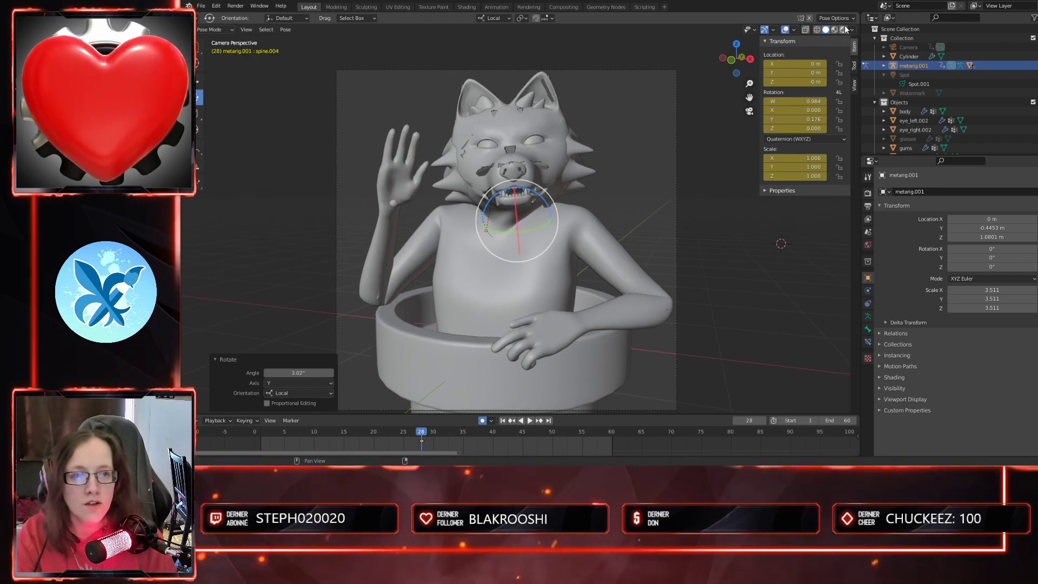
left_click(844, 30)
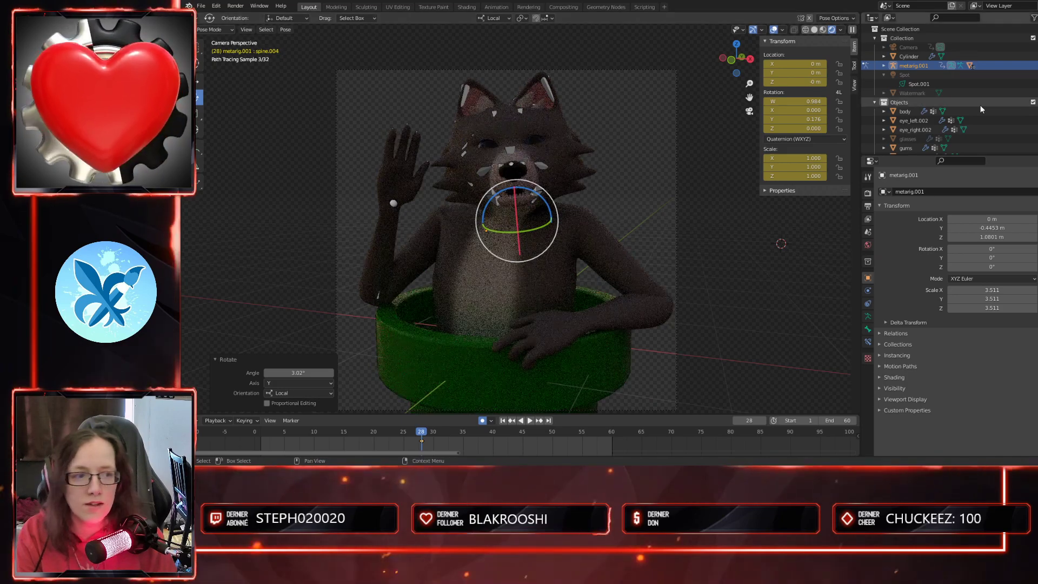
left_click(1037, 75)
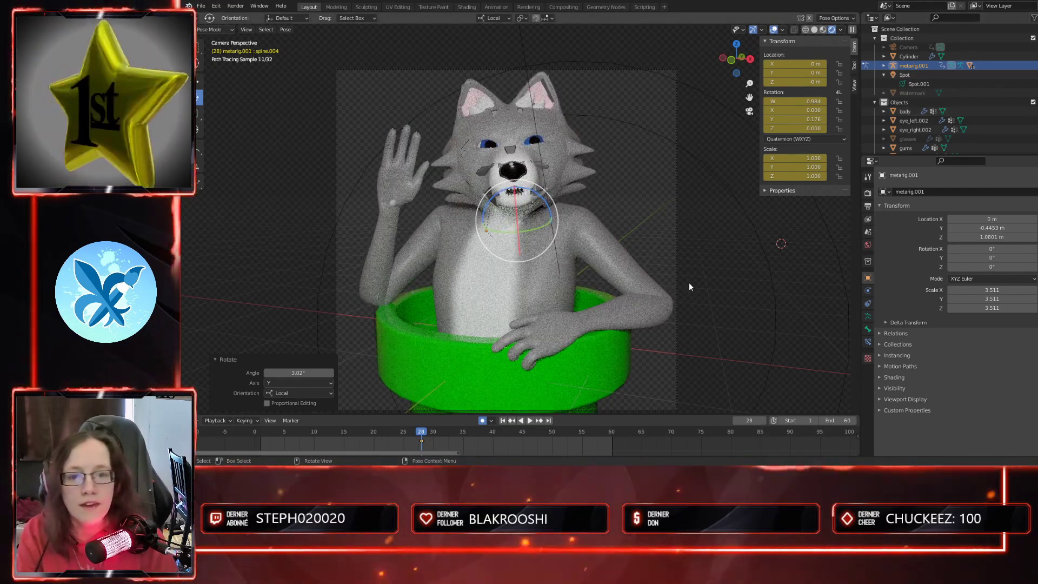
- Refine the head turn by rotating spine.004 -3.49° about local Z and reducing its quaternion Y to about 0.117
key("r")
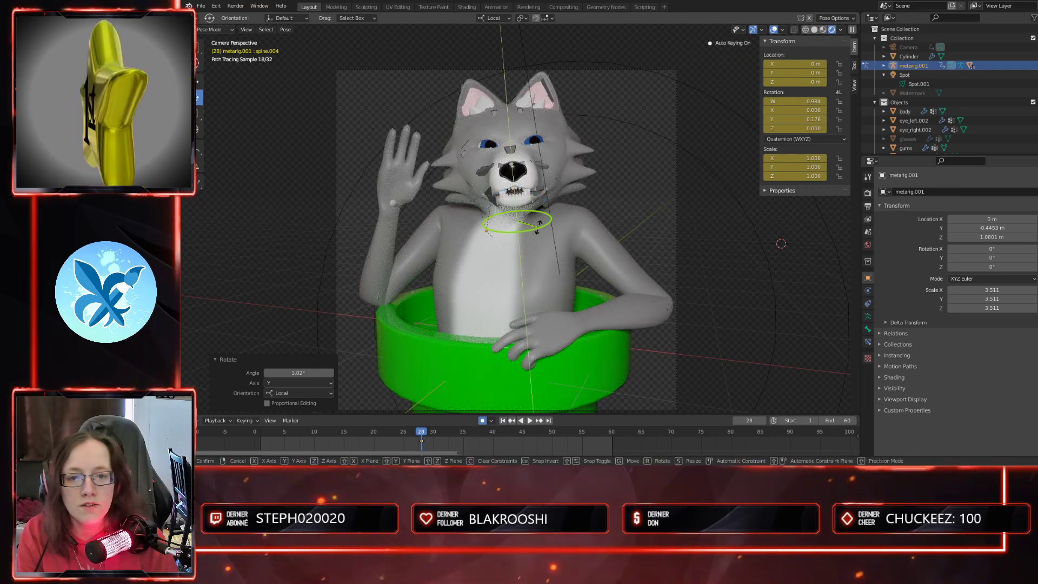
left_click_drag(537, 227, 551, 211)
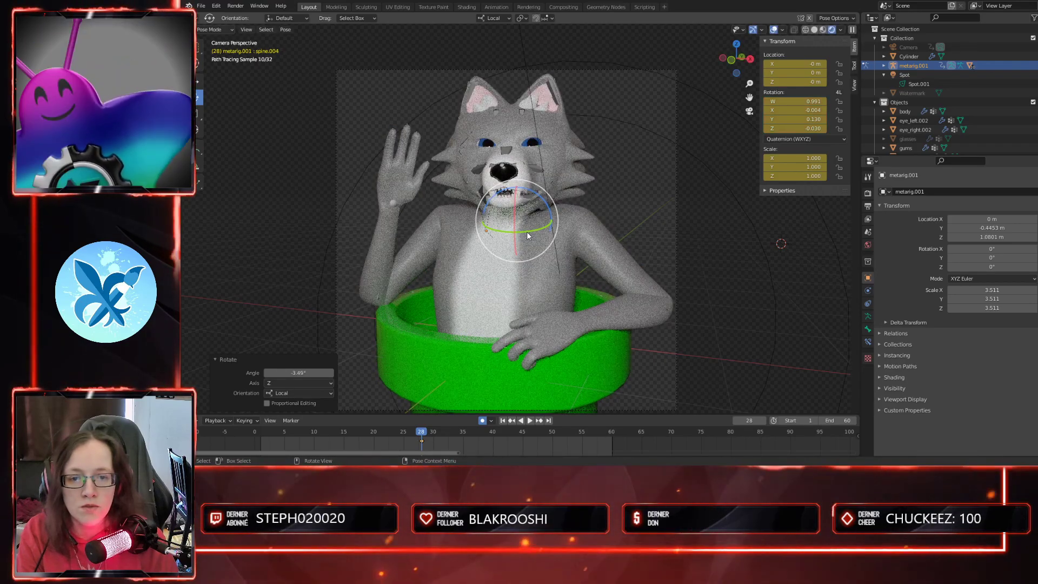
left_click_drag(527, 231, 587, 242)
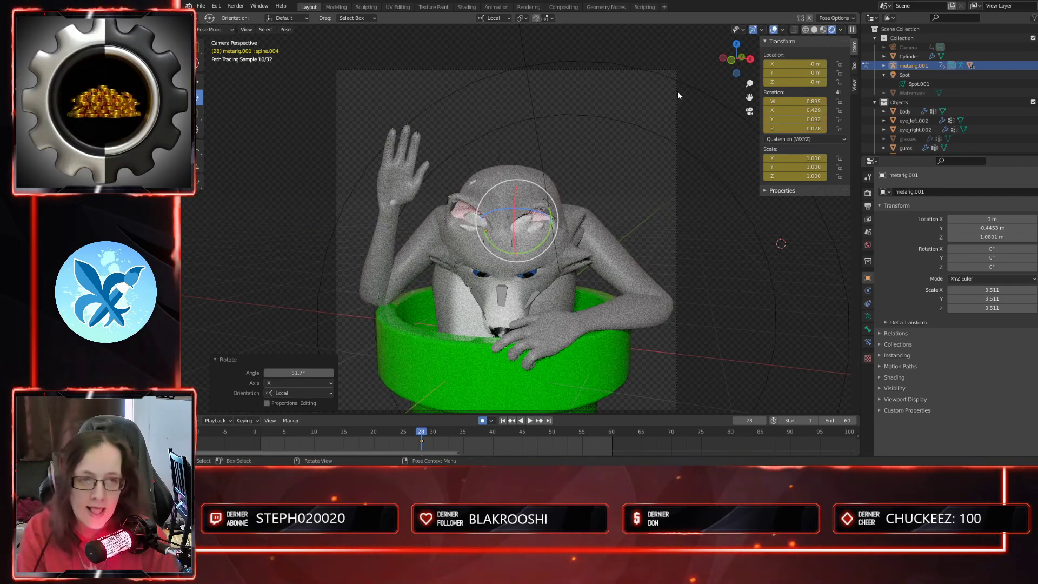
- In solid shading, undo the last head tilt and rotate spine.004 5.9° about its local X axis instead
left_click(815, 30)
key("ctrl+z")
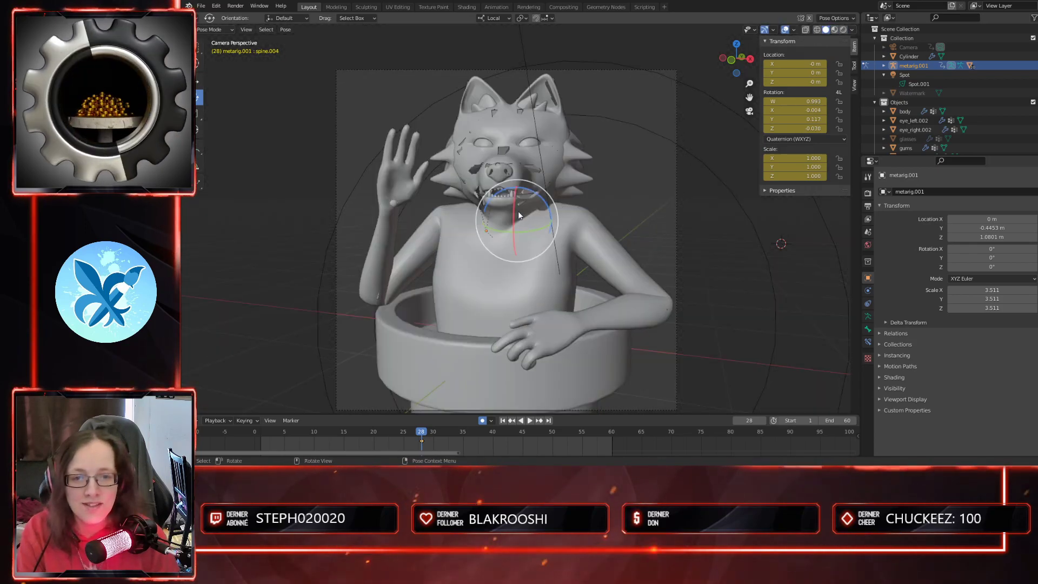
key("x")
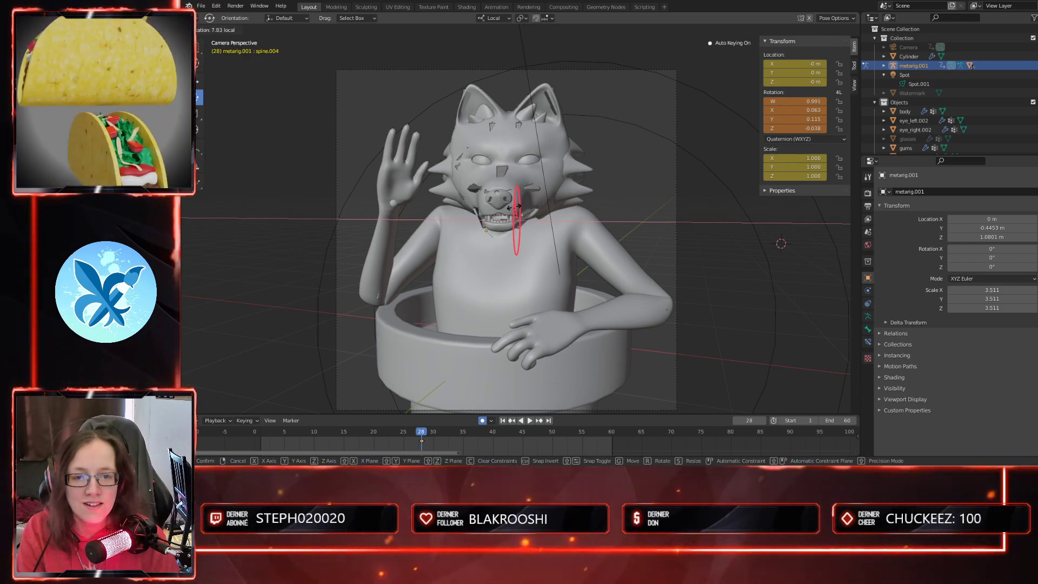
left_click(661, 175)
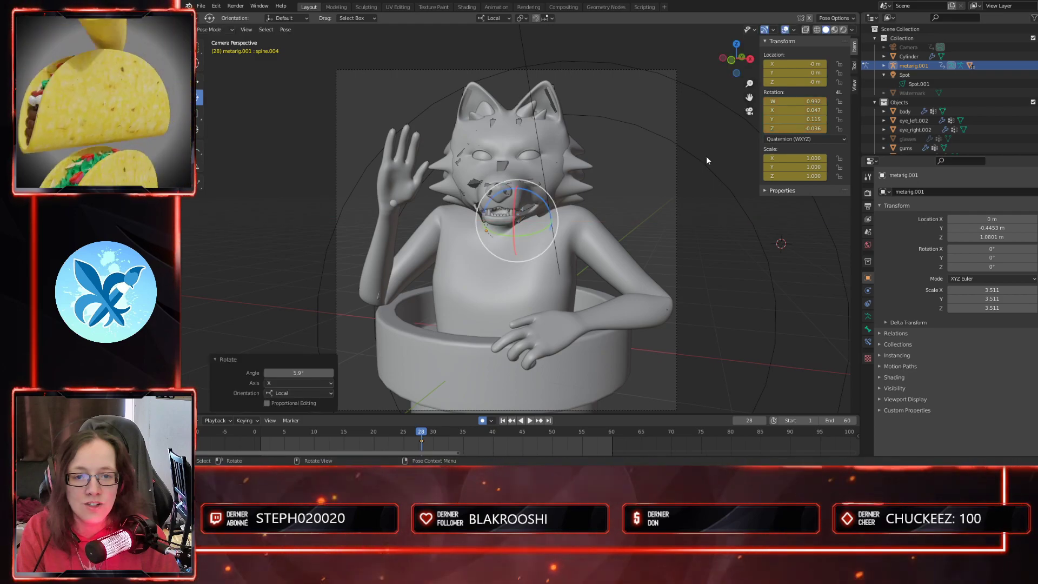
- Return to rendered shading and rotate the left eye bone eye.L about its local Z axis at frame 28
left_click(844, 30)
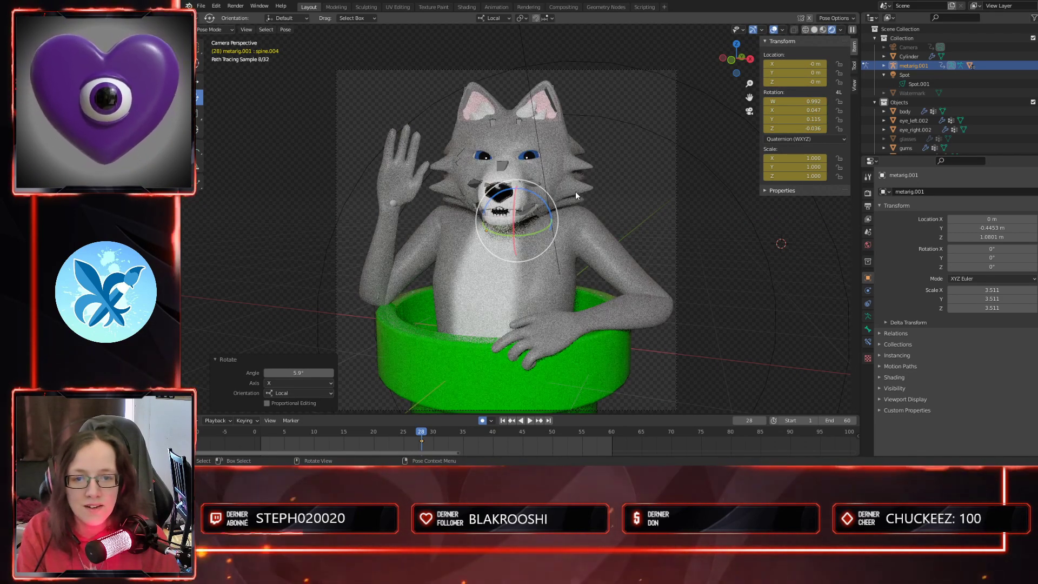
left_click(527, 159)
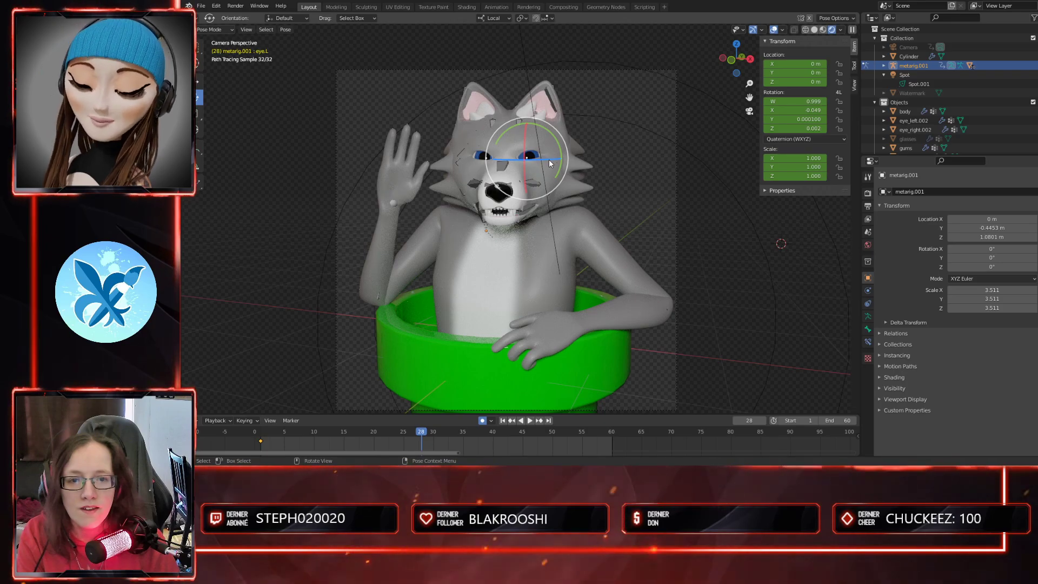
left_click_drag(548, 160, 548, 161)
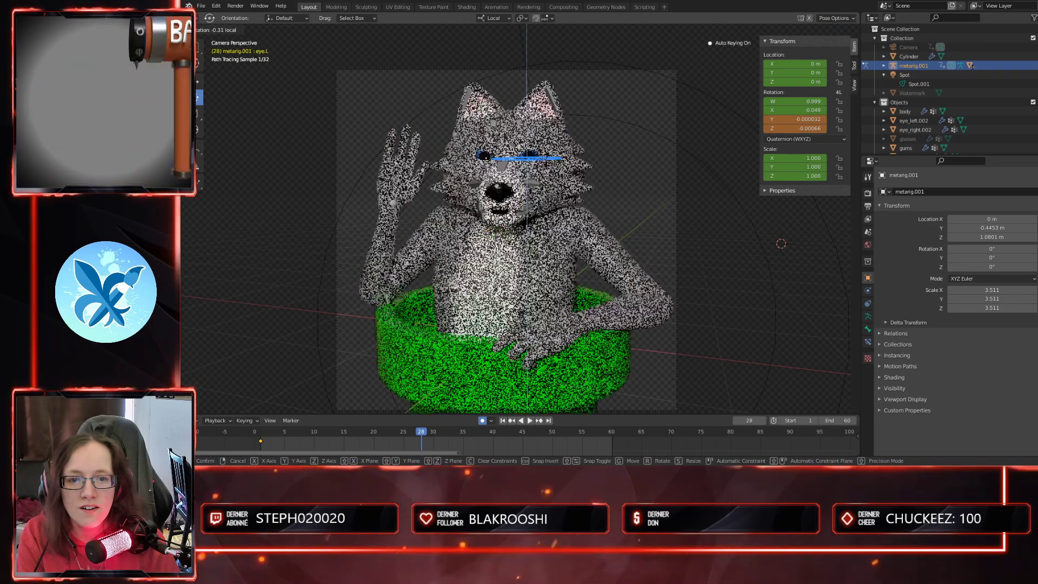
left_click_drag(525, 215, 524, 215)
- Rotate the right eye bone eye.R about its local Z axis to a quaternion Z of about 0.066
left_click(485, 158)
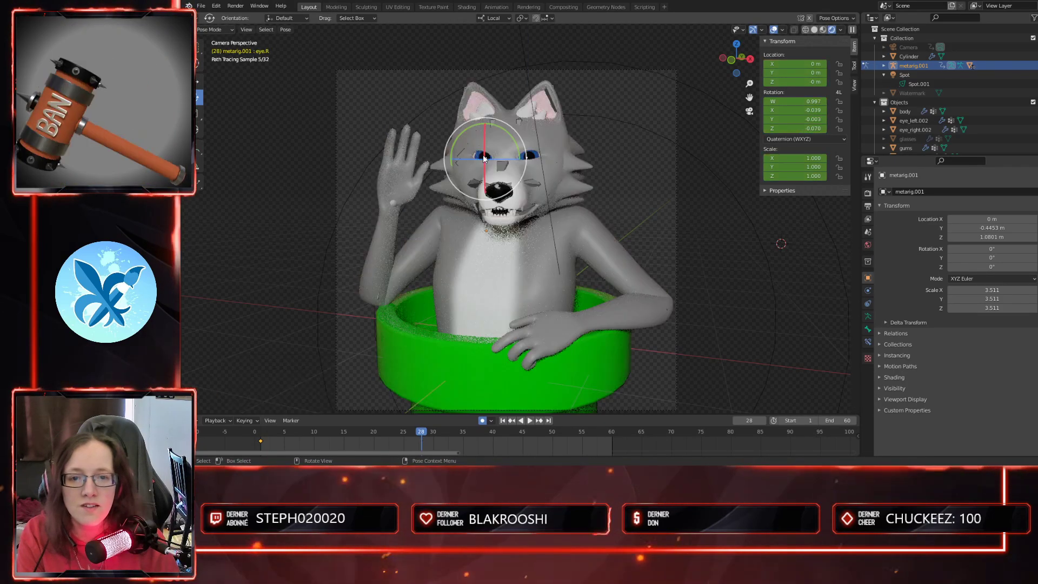
mouse_move(497, 160)
left_mouse_down()
mouse_move(499, 170)
mouse_move(496, 158)
left_mouse_up()
left_click_drag(616, 215, 618, 214)
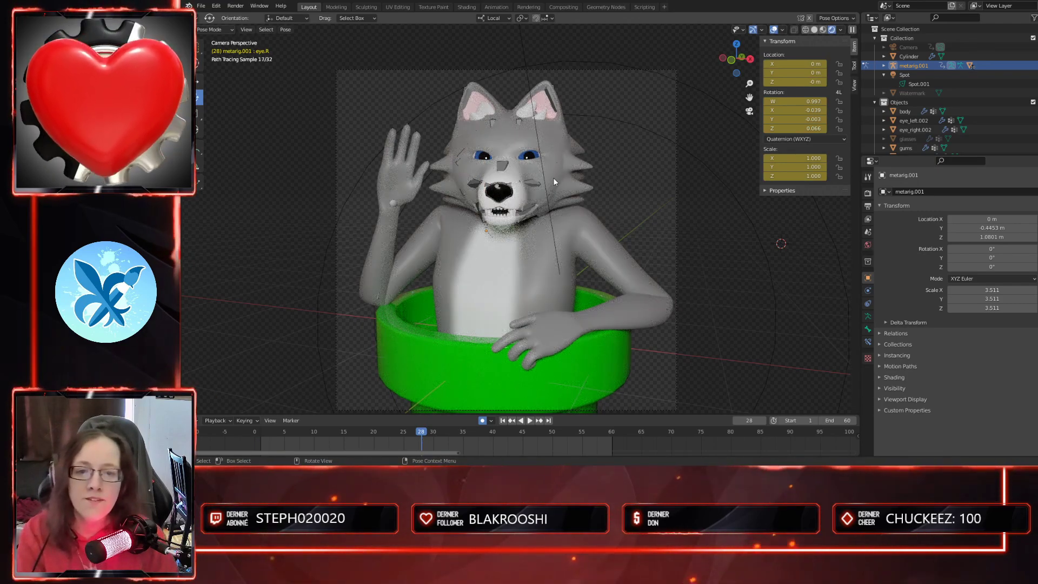
left_click(485, 159)
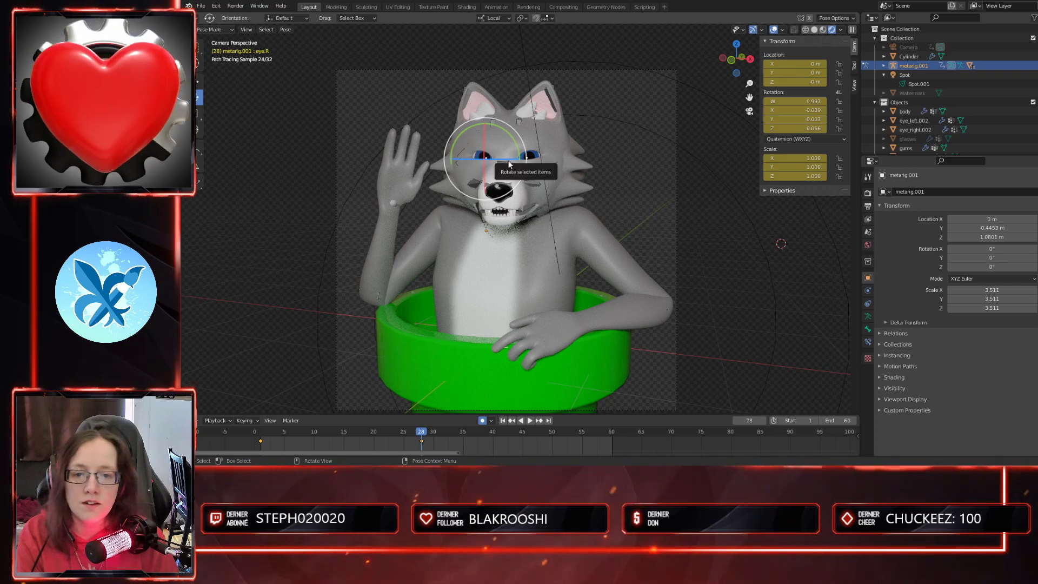
left_click_drag(511, 163, 706, 237)
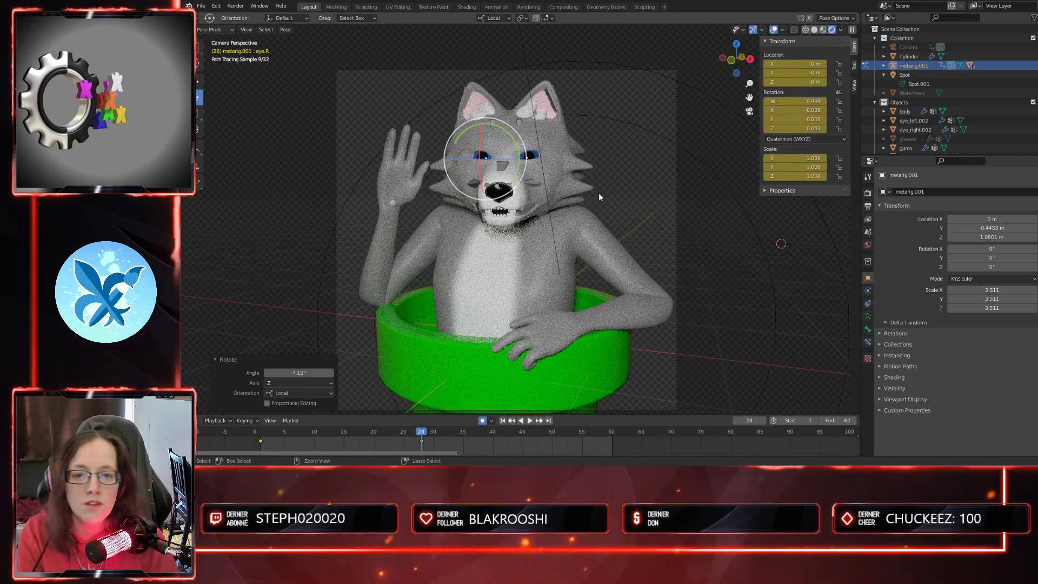
key("ctrl+z")
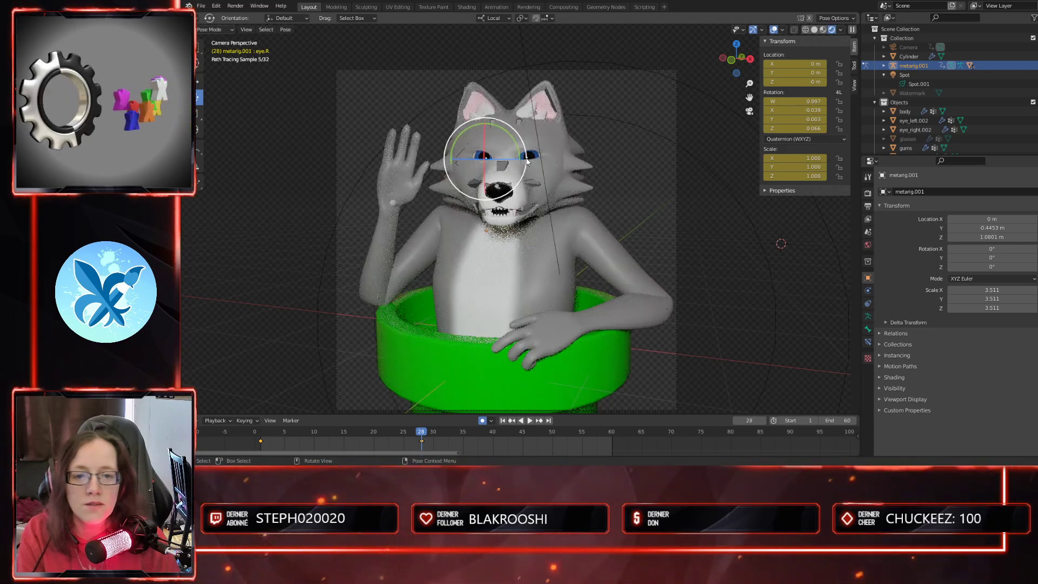
- Rotate the upper lip bone lip.T.L.001 5.51° about its local X axis at frame 28
left_click(535, 202)
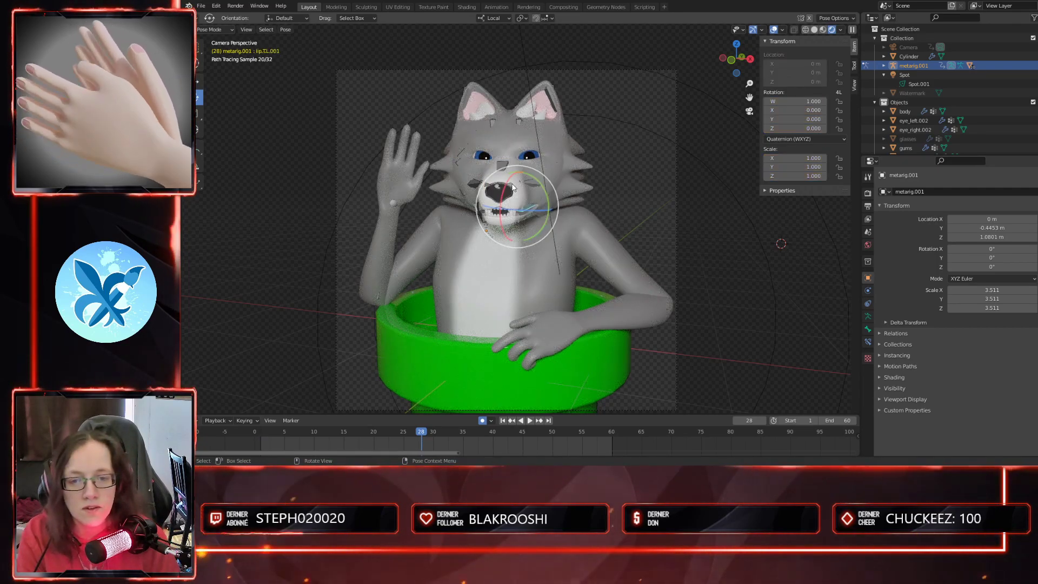
left_click_drag(509, 183, 507, 187)
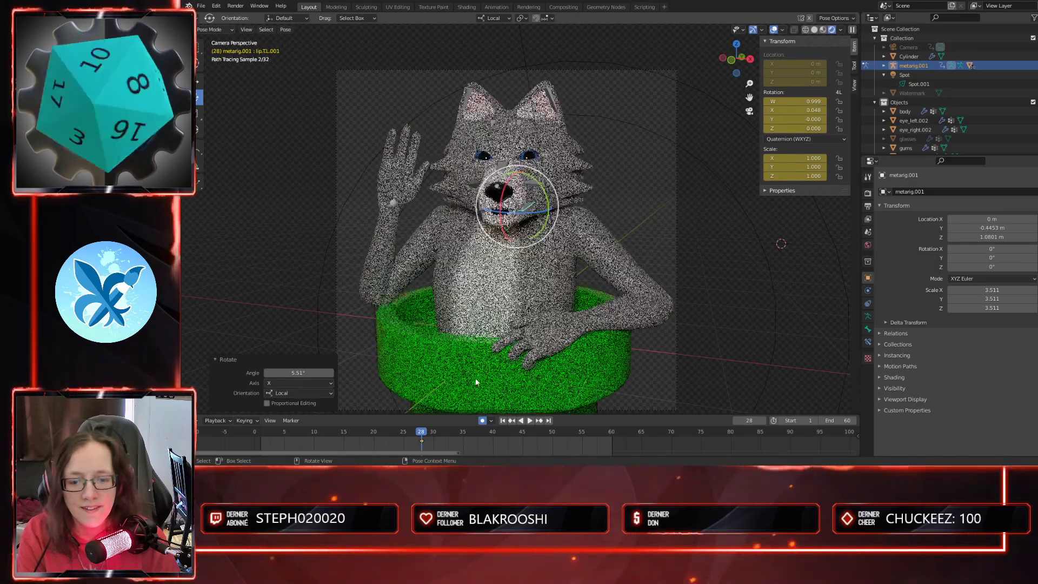
- Rotate the right upper lip bone lip.T.R.001 about its local X axis at frame 28 and compare it with lip.T.L.001
left_click(491, 207)
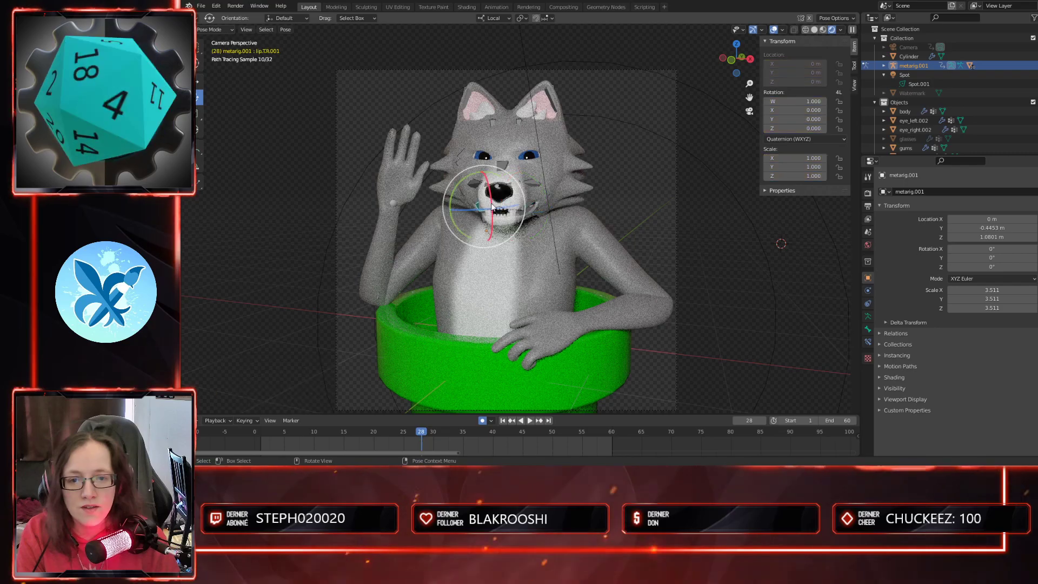
left_click_drag(490, 192, 540, 225)
left_click(530, 211)
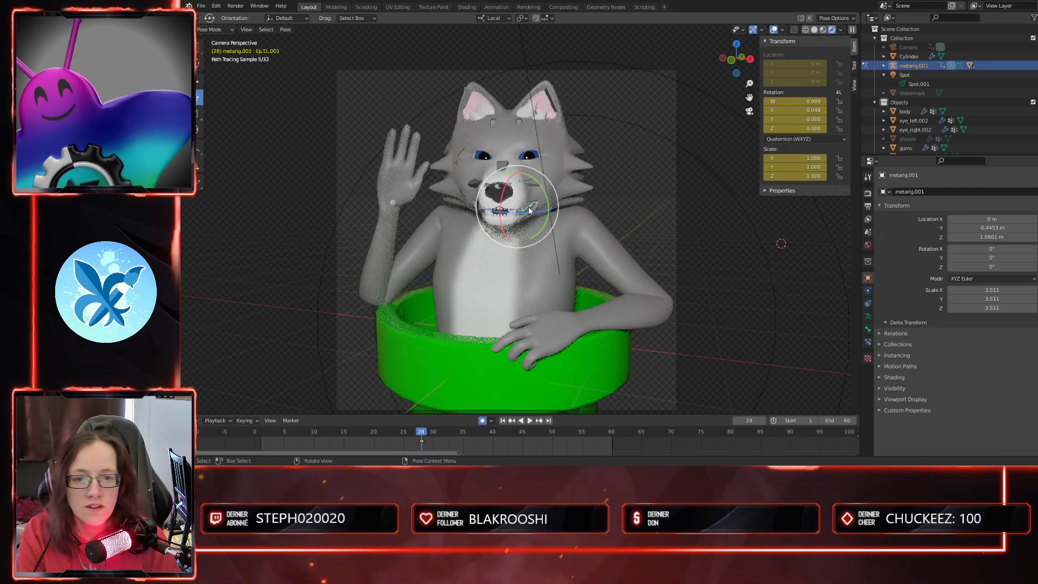
- Rotate the lower lip bones about their local X axes at frame 28: lip.B.L.001 by 4.29° and lip.B.R.001 by 5.32°
left_click(509, 202)
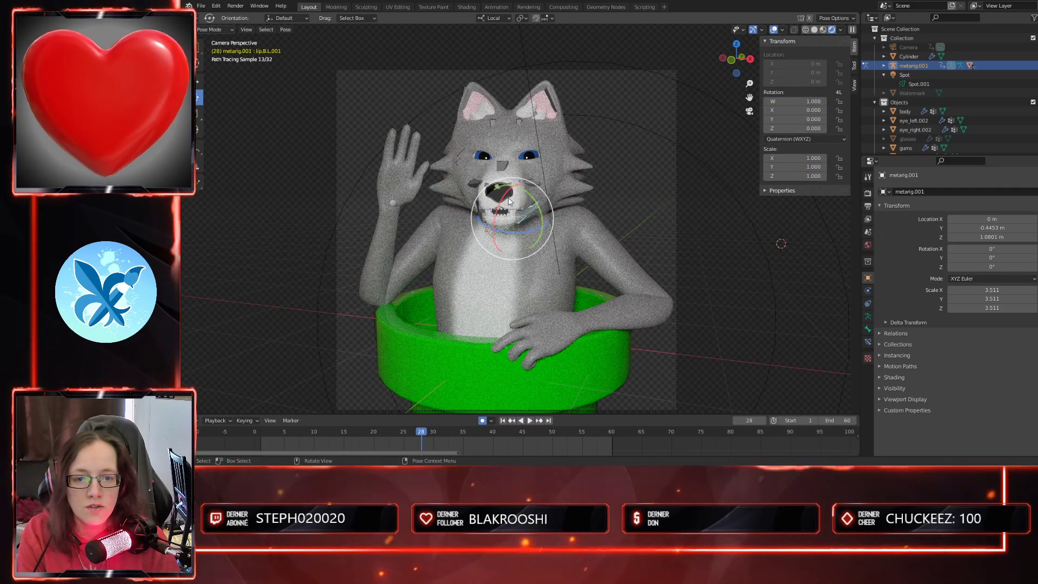
left_click_drag(502, 201, 500, 203)
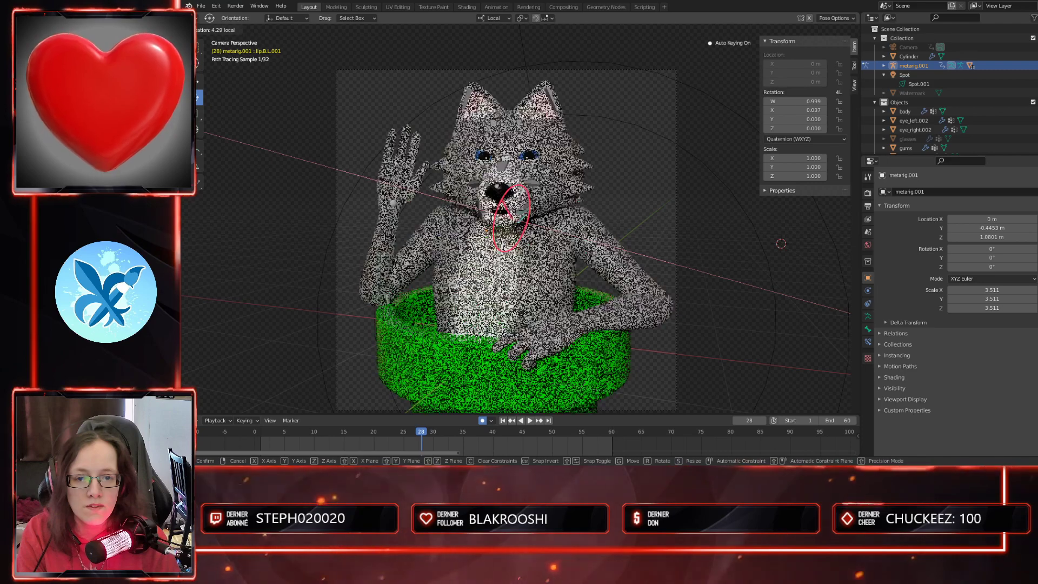
left_click_drag(495, 256, 495, 255)
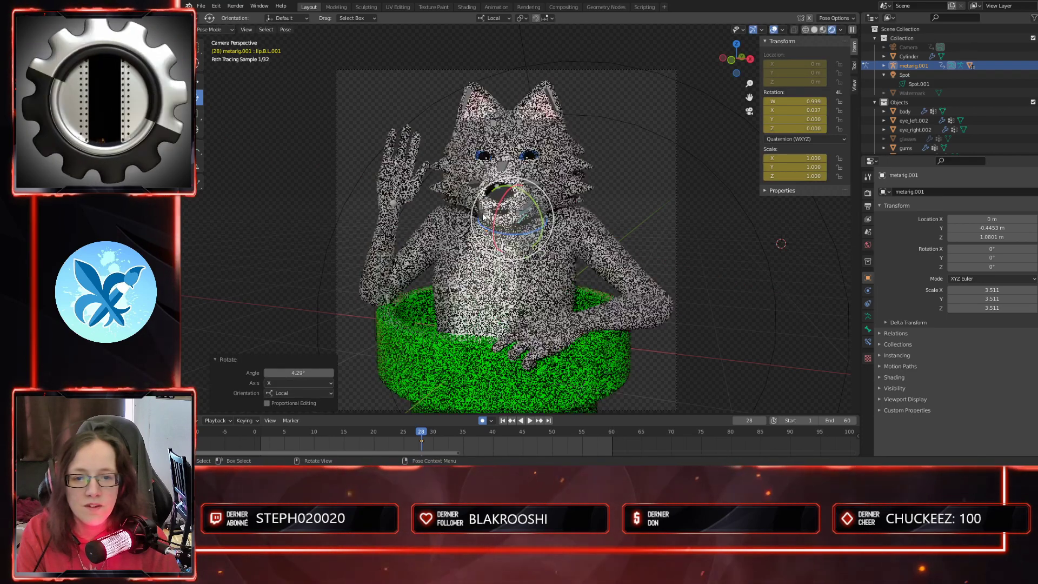
left_click(490, 205)
left_click_drag(492, 204, 490, 204)
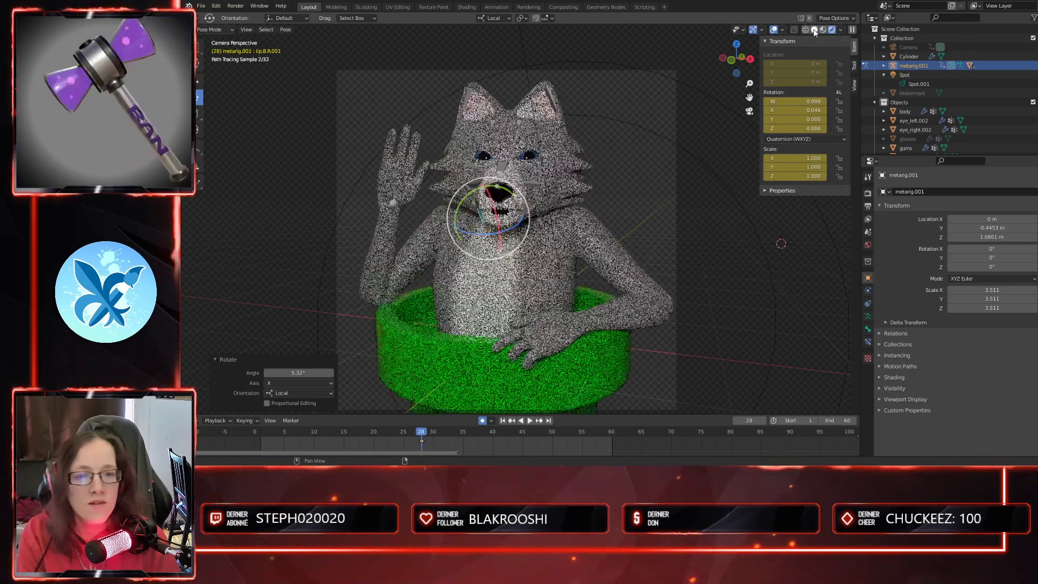
- In solid shading, rotate lip.T.L.001 about local X to a quaternion X of about 0.086 and lip.B.L.001 by another 3.43°
left_click(814, 29)
mouse_move(732, 306)
middle_mouse_down()
mouse_move(637, 313)
mouse_move(695, 299)
mouse_move(660, 290)
mouse_move(666, 281)
middle_mouse_up()
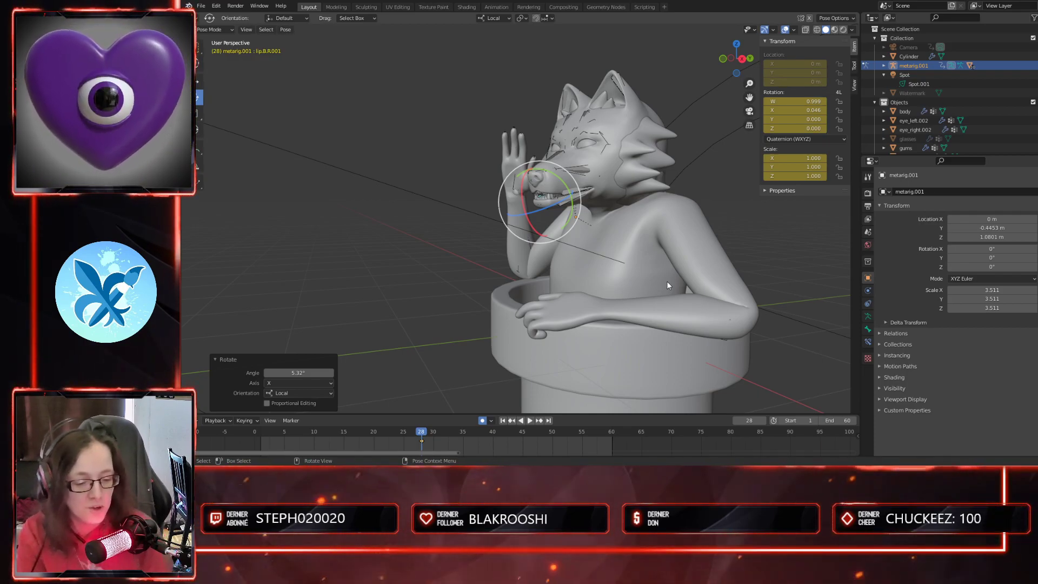
middle_click_drag(586, 238, 619, 223)
scroll(619, 223, "up", 3)
middle_click_drag(694, 272, 632, 228)
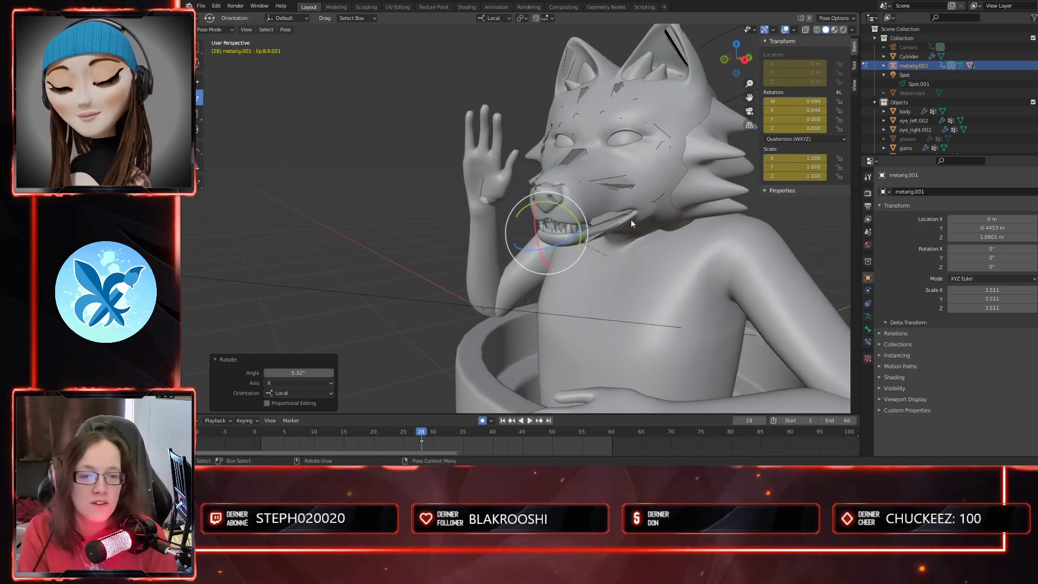
left_click(618, 210)
scroll(647, 226, "up", 2)
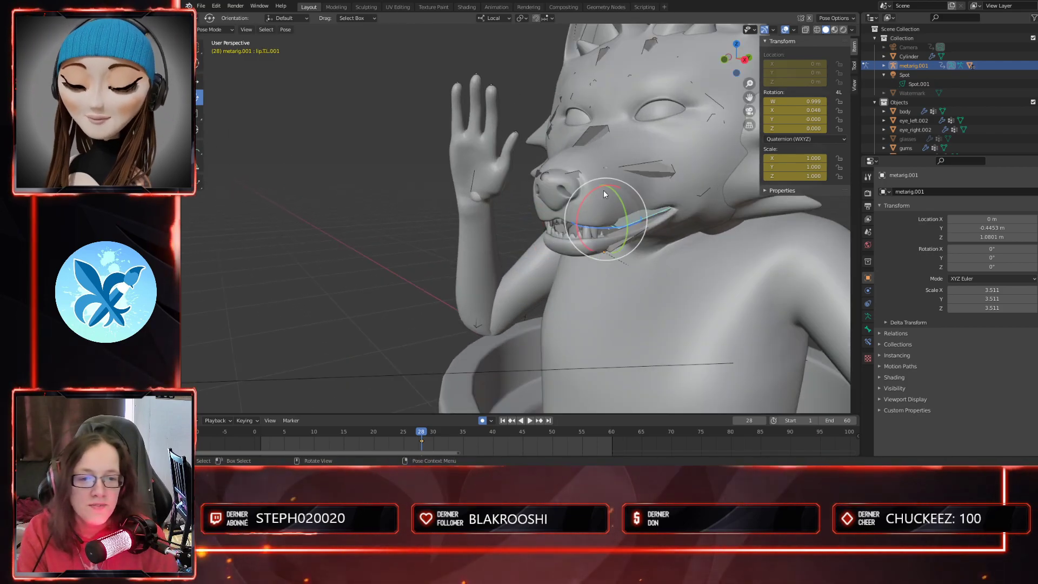
left_click_drag(597, 187, 595, 228)
left_click(633, 230)
middle_click_drag(595, 228, 674, 269)
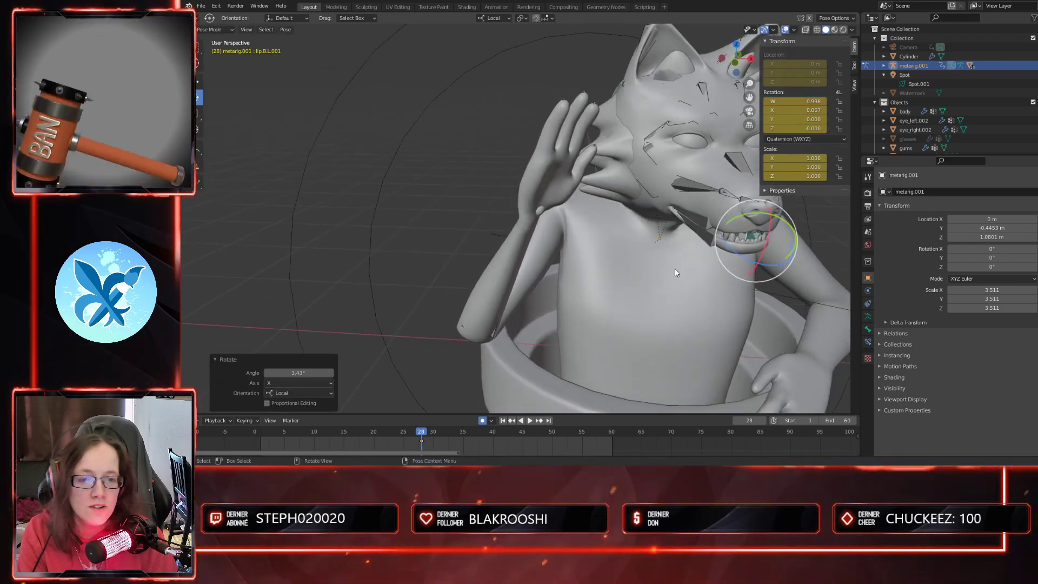
- Rotate lip.T.R.001 further about its local X axis and lip.B.R.001 by another 2.65°, and turn on X-axis mirroring for posing
left_click(772, 219)
left_click_drag(743, 210, 748, 240)
left_click(705, 236)
middle_click_drag(749, 238, 735, 174)
left_click(809, 19)
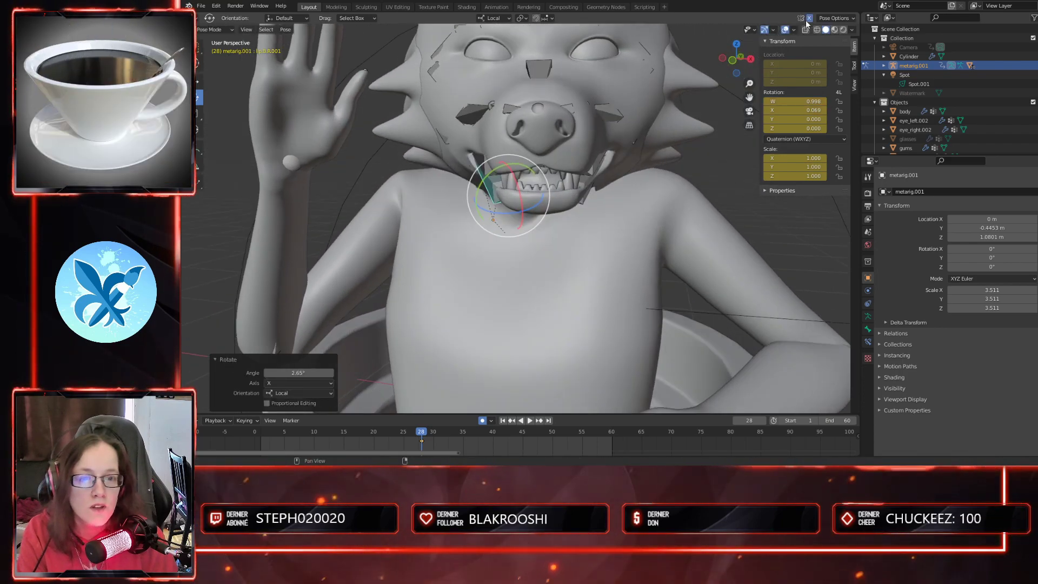
- Try to move the front upper lip bone lip.T.R and the lower lip bone lip.B.L.001, undoing each change
left_click(526, 165)
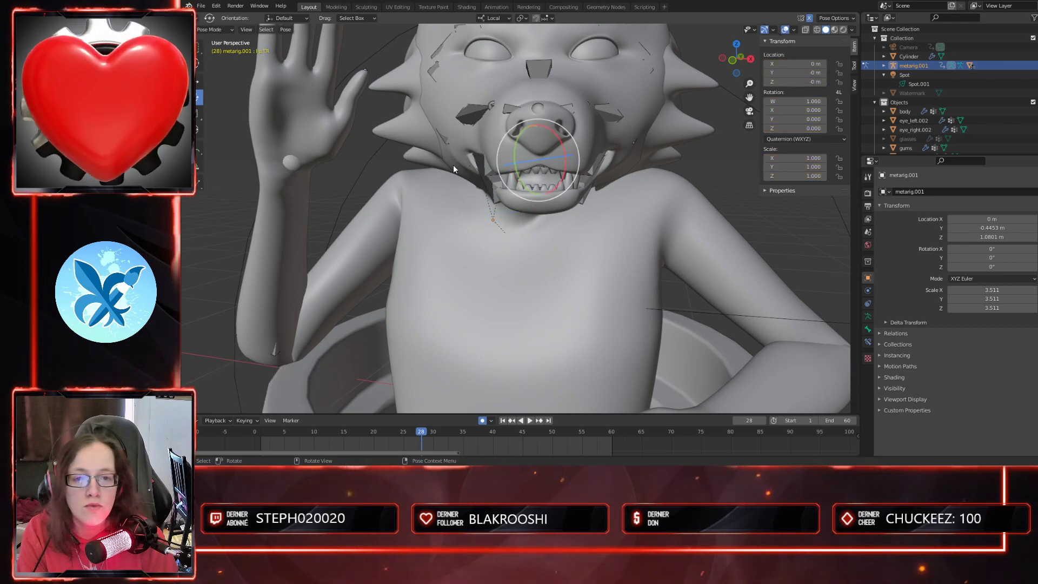
left_click(199, 82)
left_click_drag(533, 119, 534, 125)
key("ctrl+z")
middle_click_drag(627, 238, 573, 246)
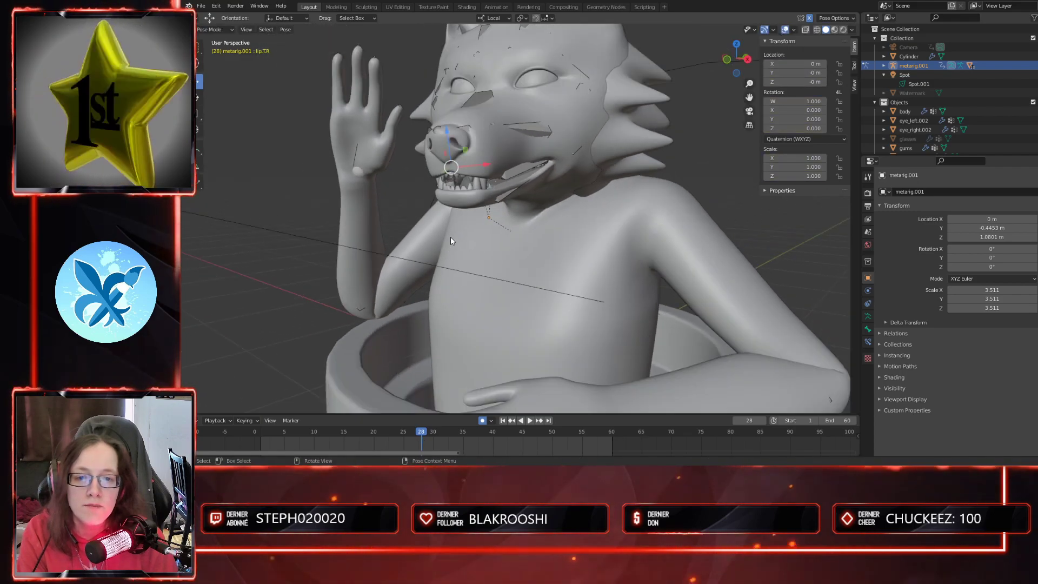
left_click(498, 198)
key("r")
key("z")
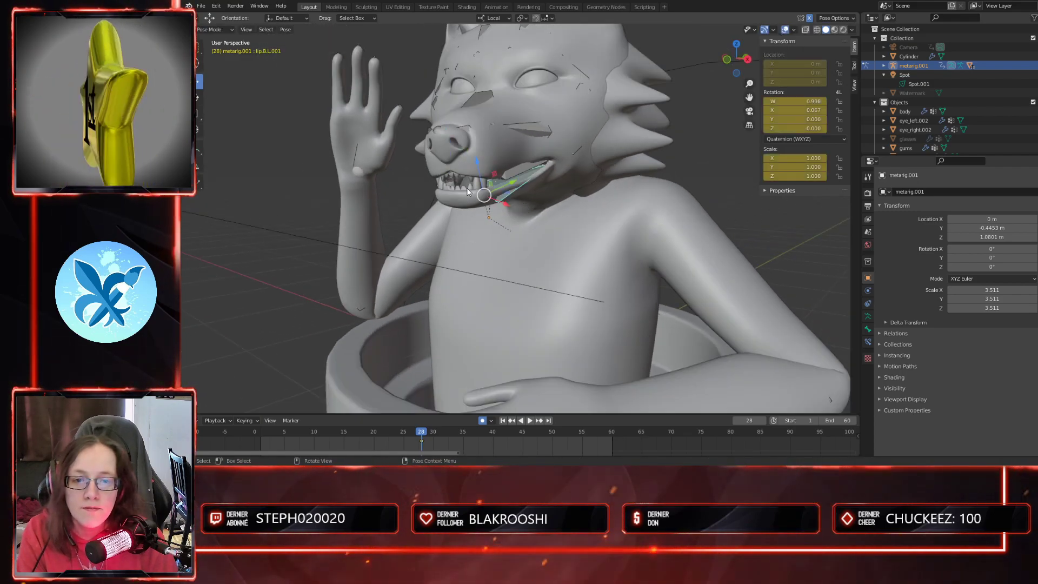
left_click_drag(478, 157, 480, 158)
key("ctrl+z")
- Rotate the chin bone -4.27° about its local X axis at frame 28
middle_click_drag(480, 219, 537, 211)
left_click(513, 225)
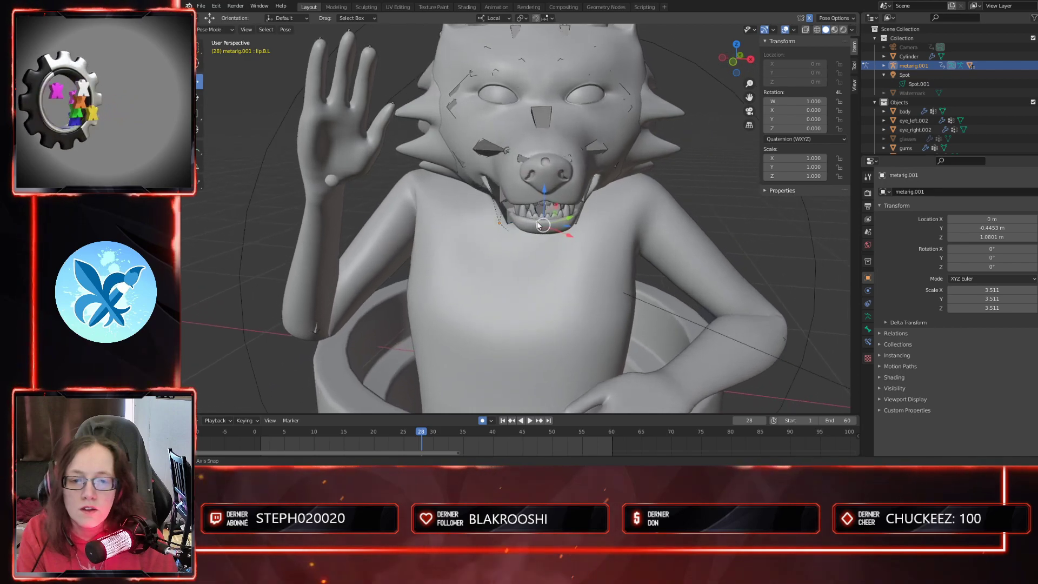
left_click(537, 207)
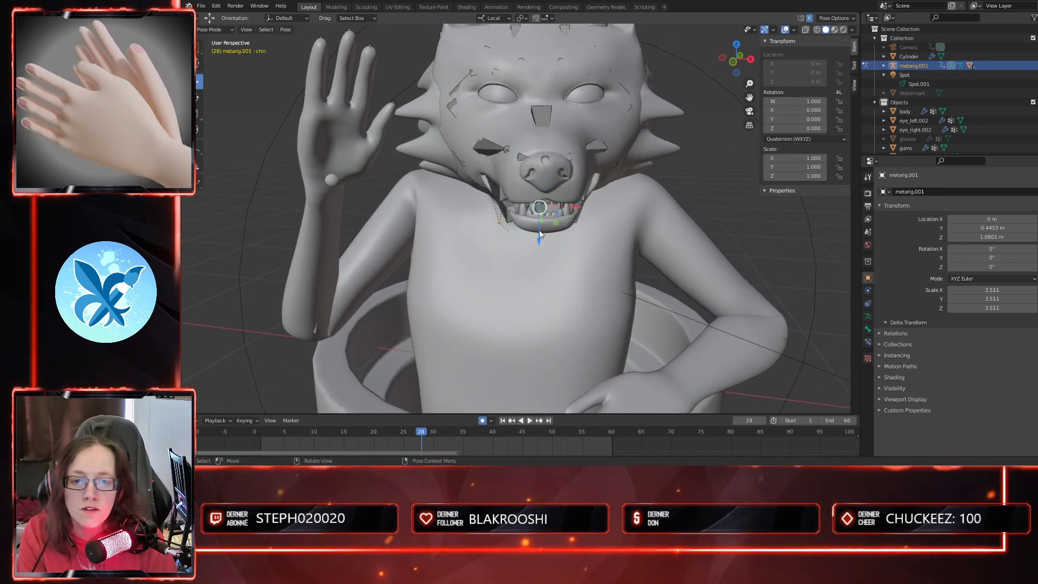
left_click(197, 100)
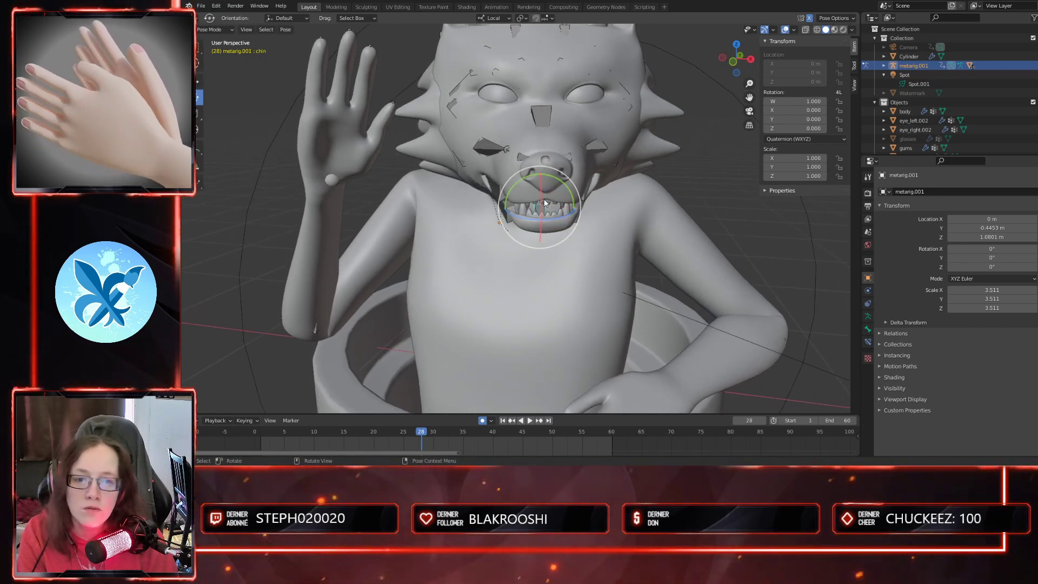
left_click_drag(541, 201, 544, 197)
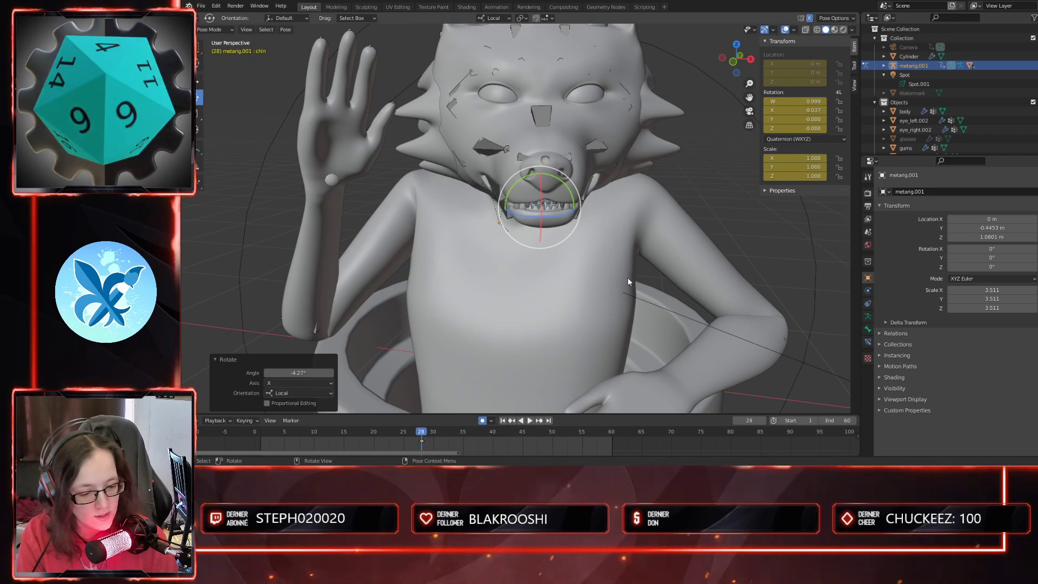
middle_click_drag(641, 278, 552, 310)
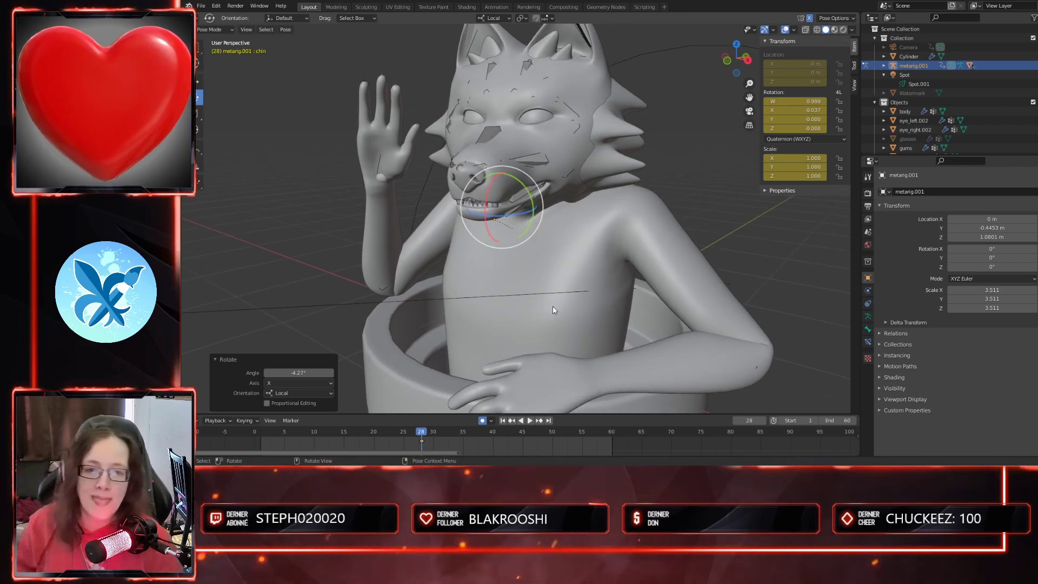
middle_click_drag(512, 287, 583, 293)
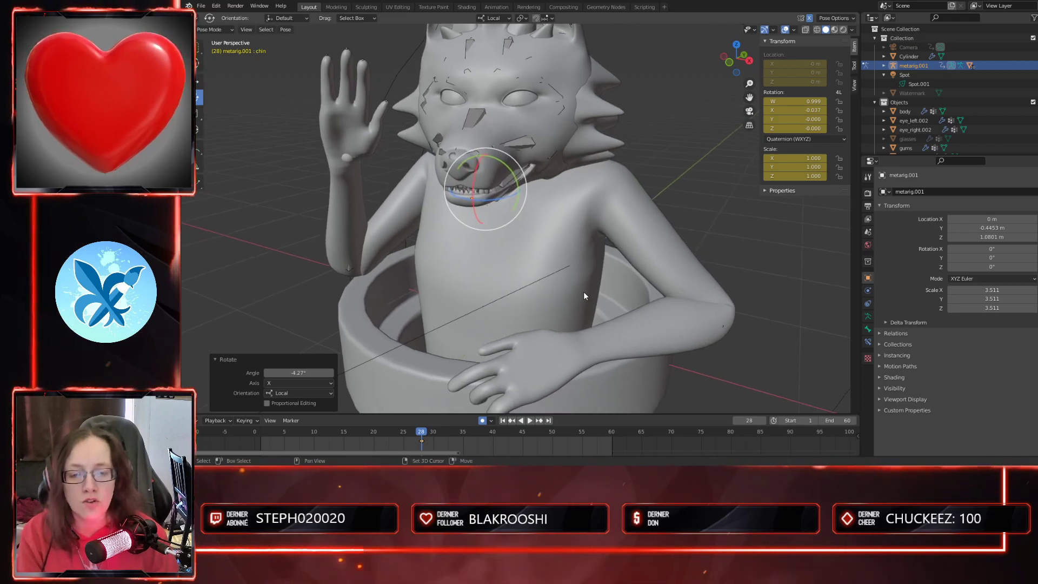
- Use X-ray display to reach lip.T.L.001, rotate it 2.94° about its local X axis, and return to the normal solid display
left_click(807, 30)
middle_click_drag(628, 215, 528, 64)
middle_click_drag(582, 322, 644, 293)
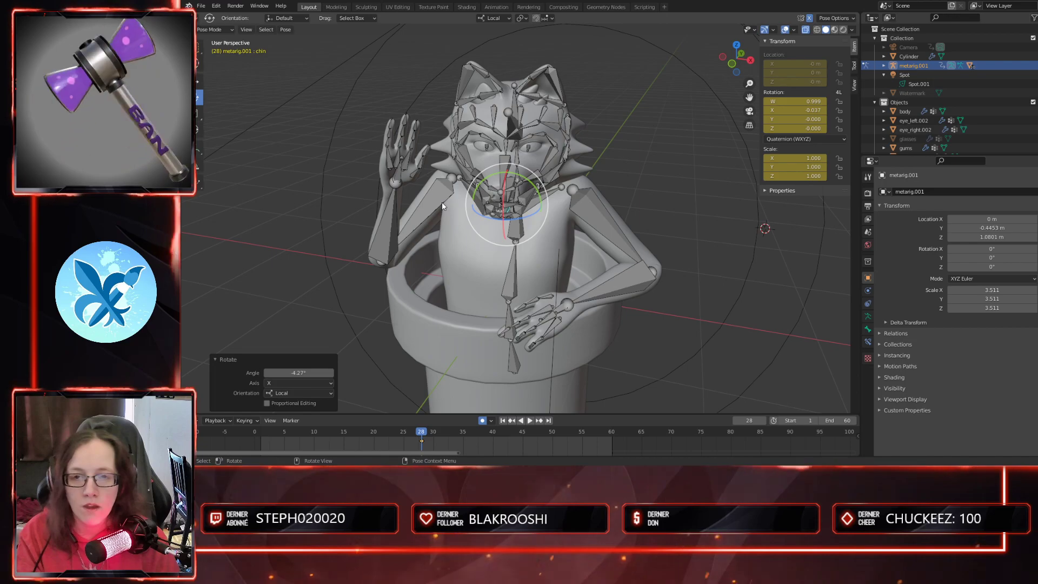
middle_click_drag(501, 208, 546, 268, "shift")
scroll(451, 216, "up", 3)
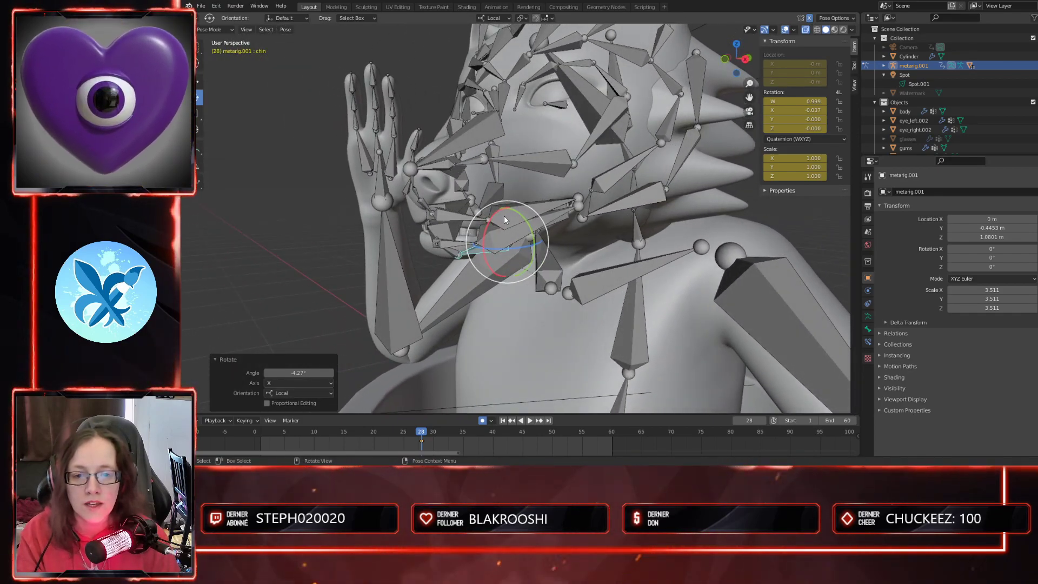
left_click(523, 210)
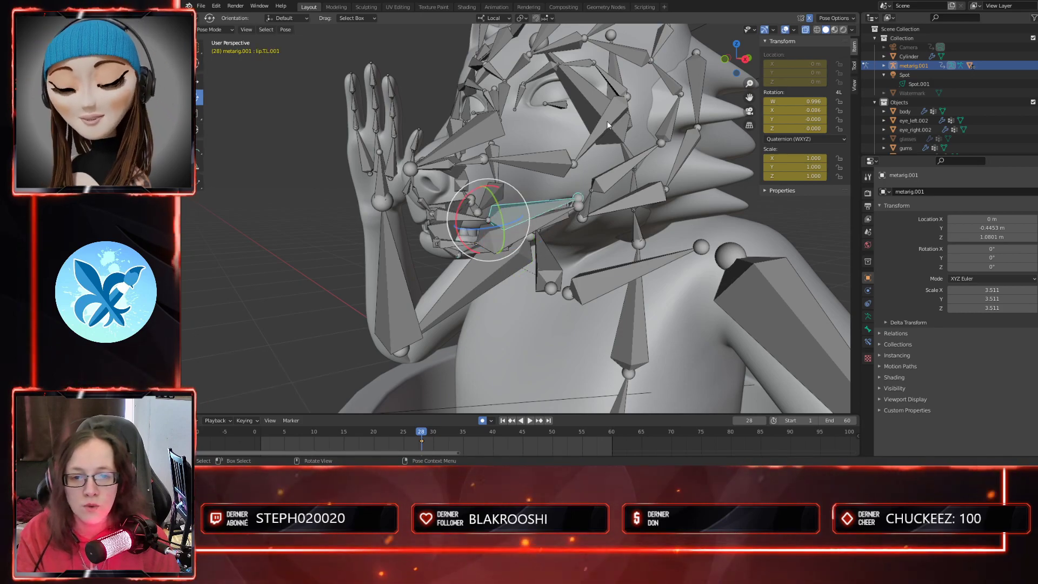
left_click_drag(468, 191, 466, 193)
middle_click_drag(520, 247, 606, 233)
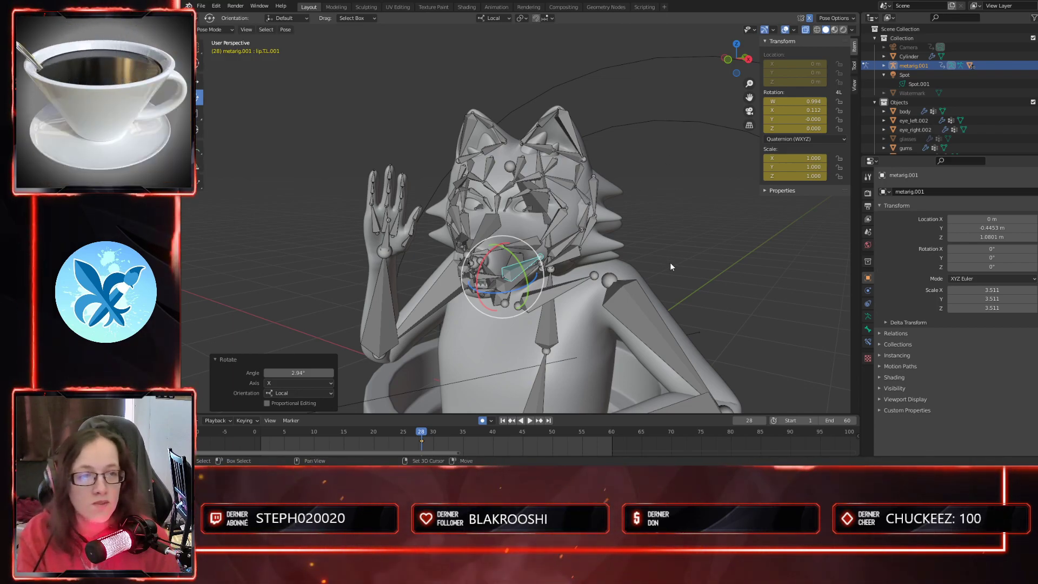
middle_click_drag(670, 262, 671, 222, "shift")
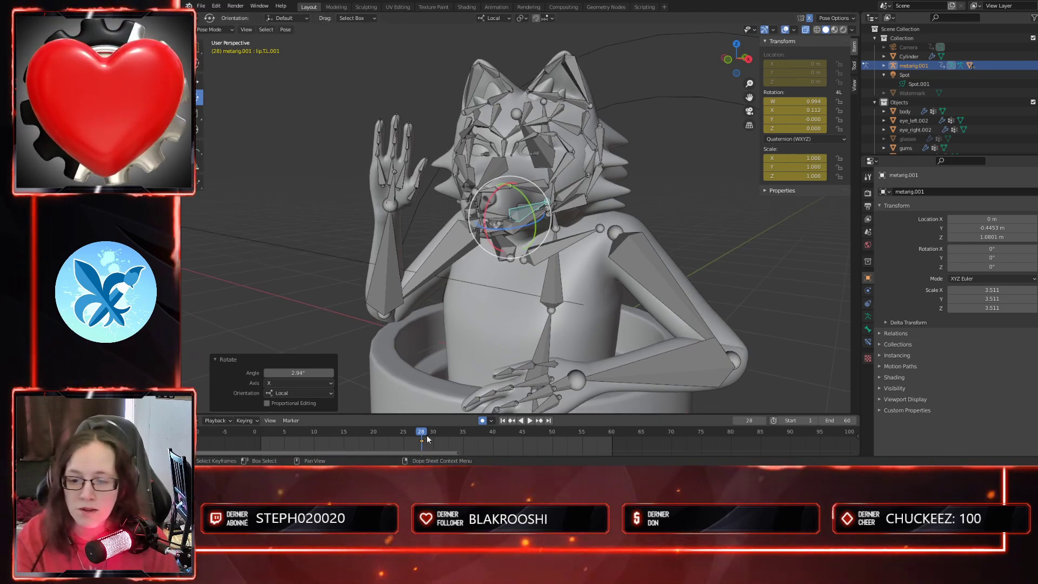
left_click(805, 30)
middle_click_drag(605, 352, 556, 353)
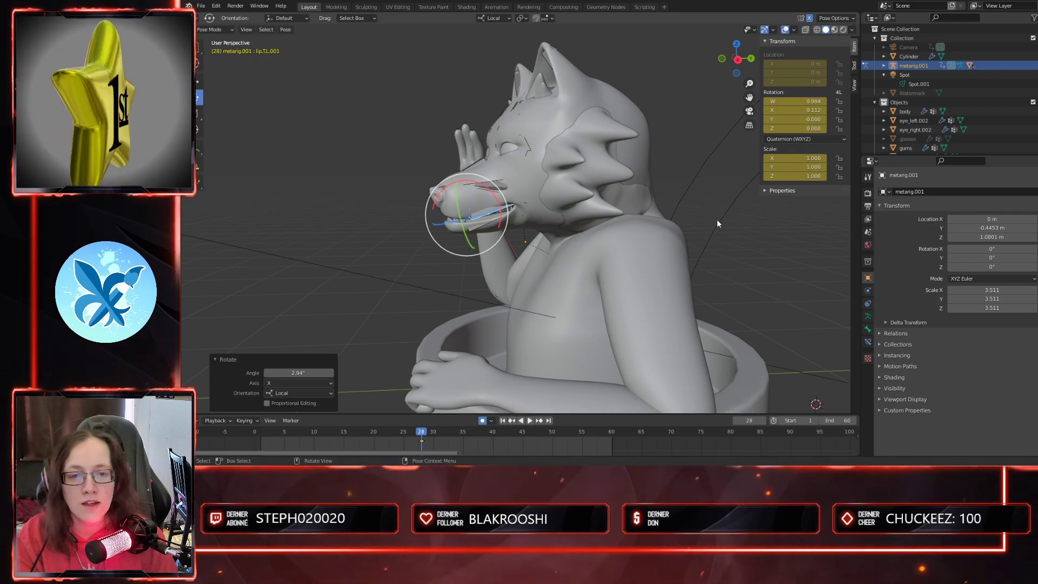
middle_click_drag(729, 271, 718, 241)
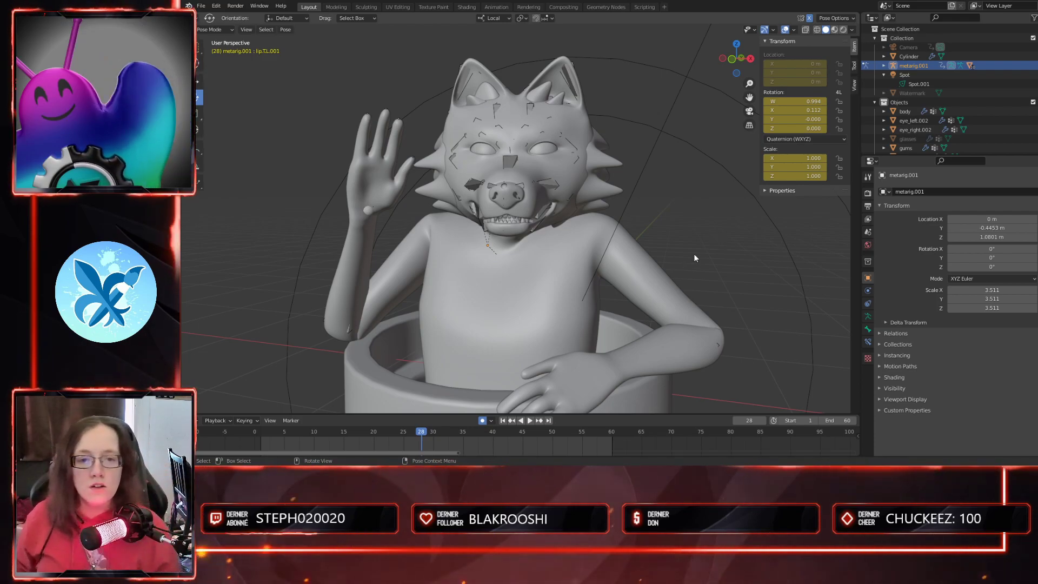
- Go back to frame 20 and check the pose and its motion through the camera view
left_click_drag(422, 434, 373, 451)
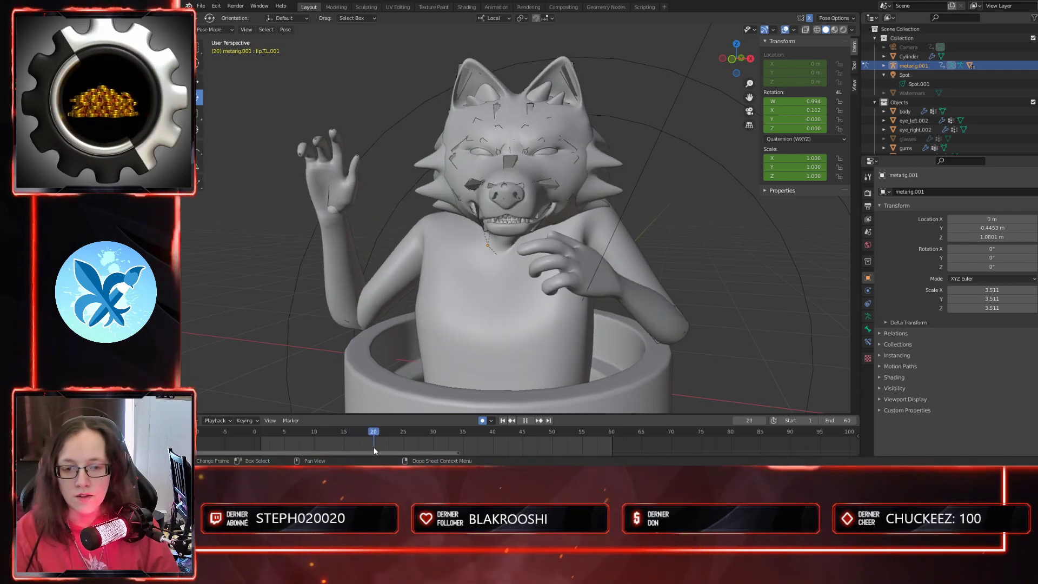
mouse_move(634, 320)
middle_mouse_down()
mouse_move(622, 318)
mouse_move(636, 319)
middle_mouse_up()
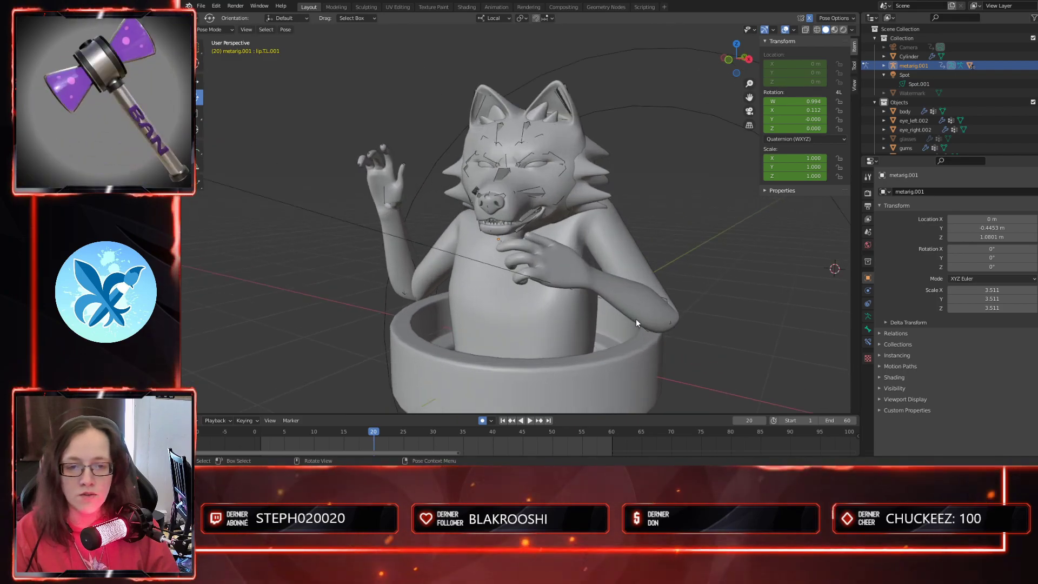
key("KP_0")
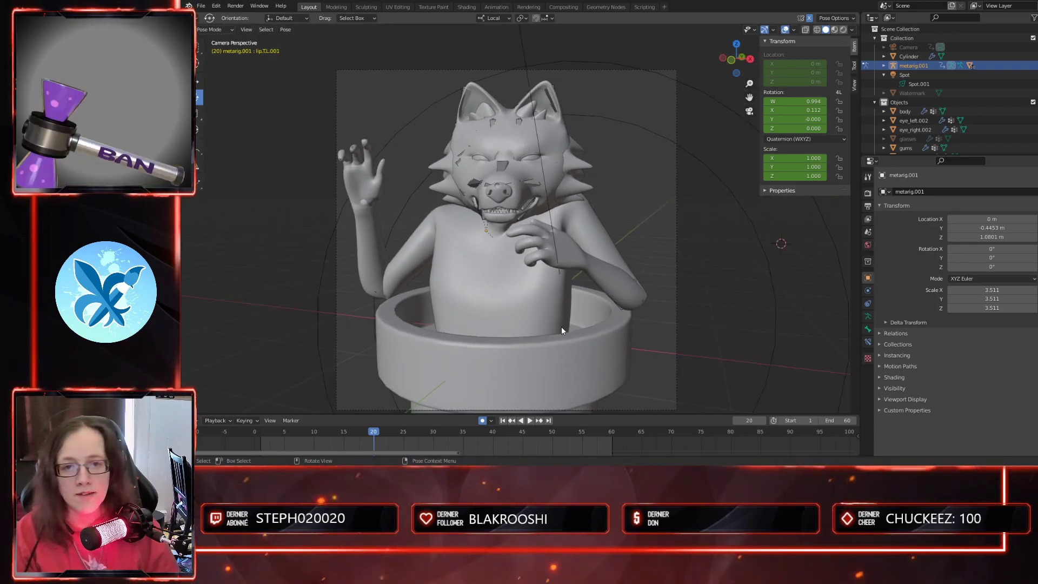
key("space")
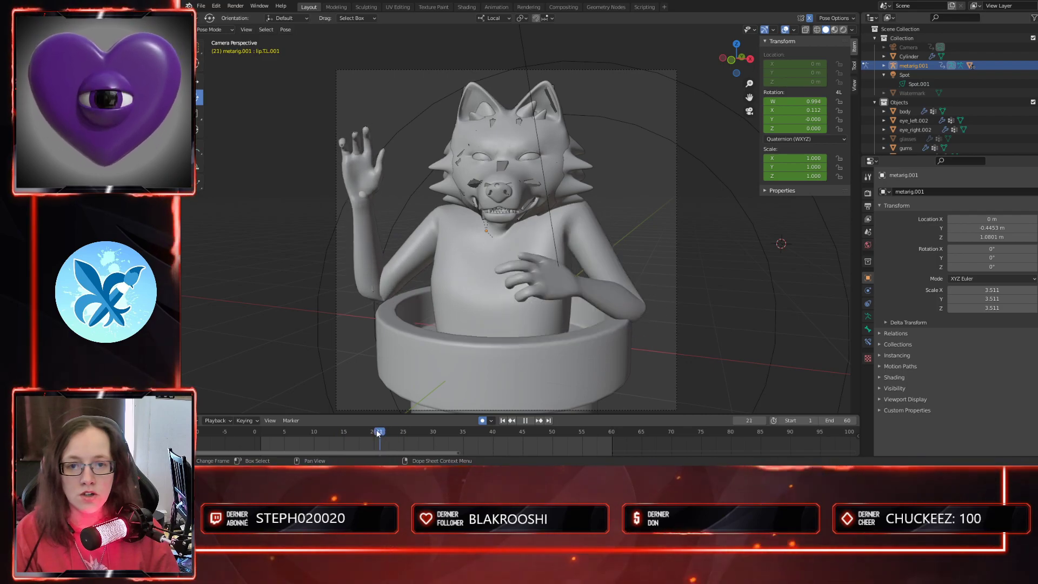
key("Escape")
- Examine the mouth and face up close, scrub back to frame 10, and return to the camera view
middle_click_drag(524, 182, 532, 190)
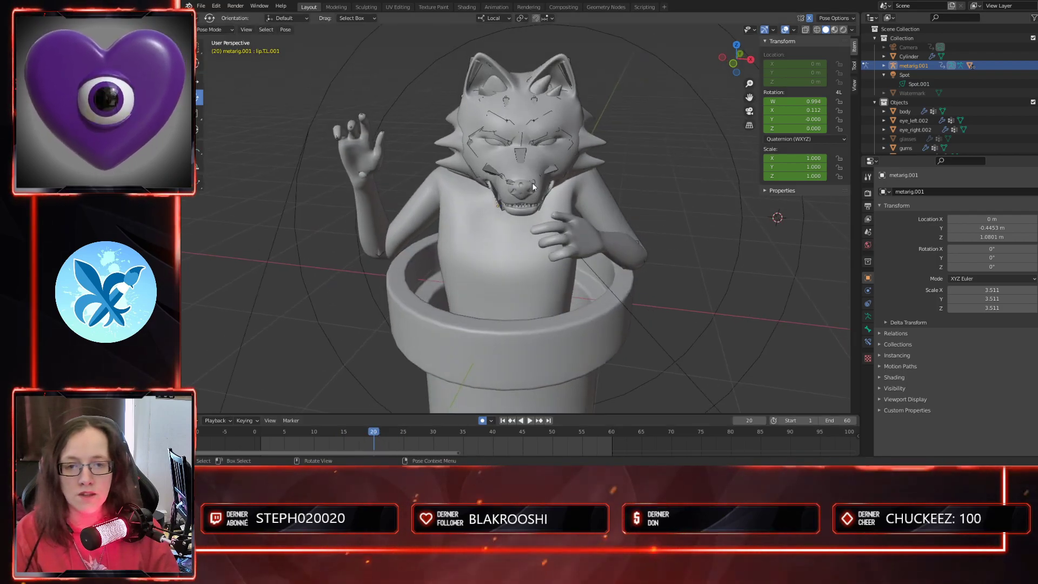
scroll(533, 189, "up", 4)
middle_click_drag(617, 175, 581, 238, "shift")
scroll(541, 316, "up", 2)
scroll(555, 248, "up", 1)
left_click_drag(374, 434, 319, 432)
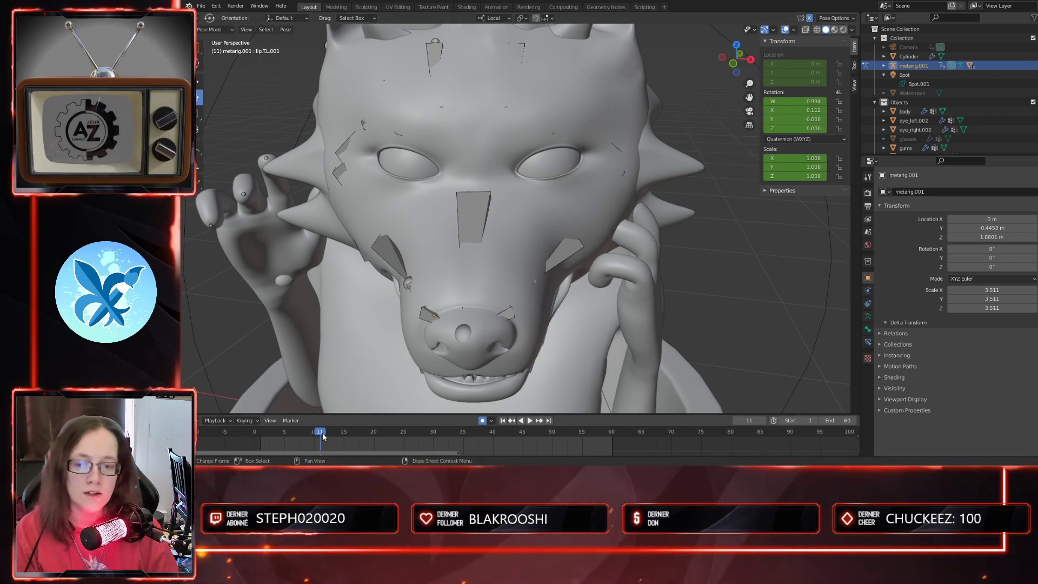
key("space")
left_click_drag(309, 433, 314, 432)
scroll(527, 309, "down", 5)
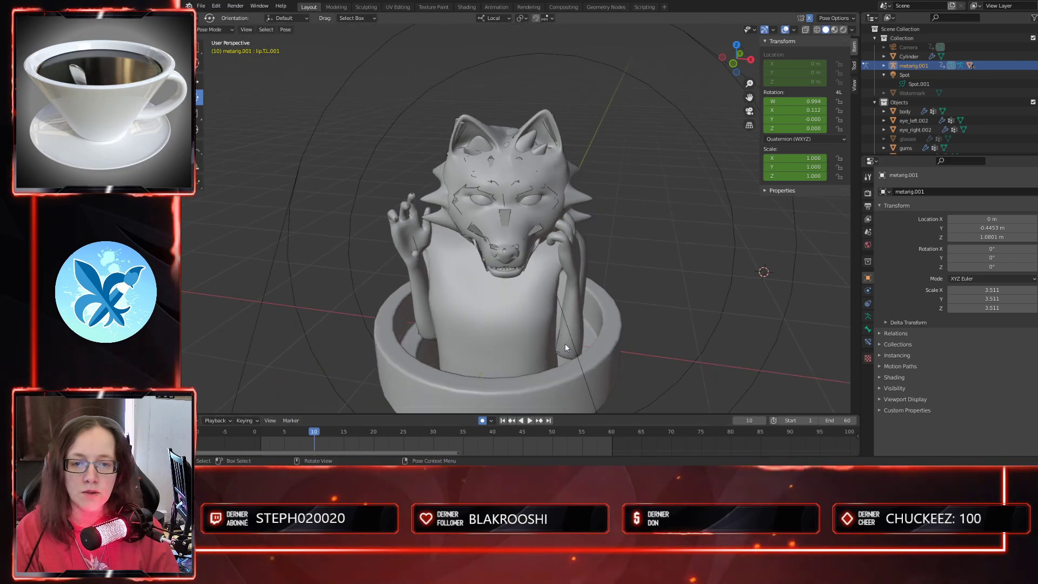
key("KP_0")
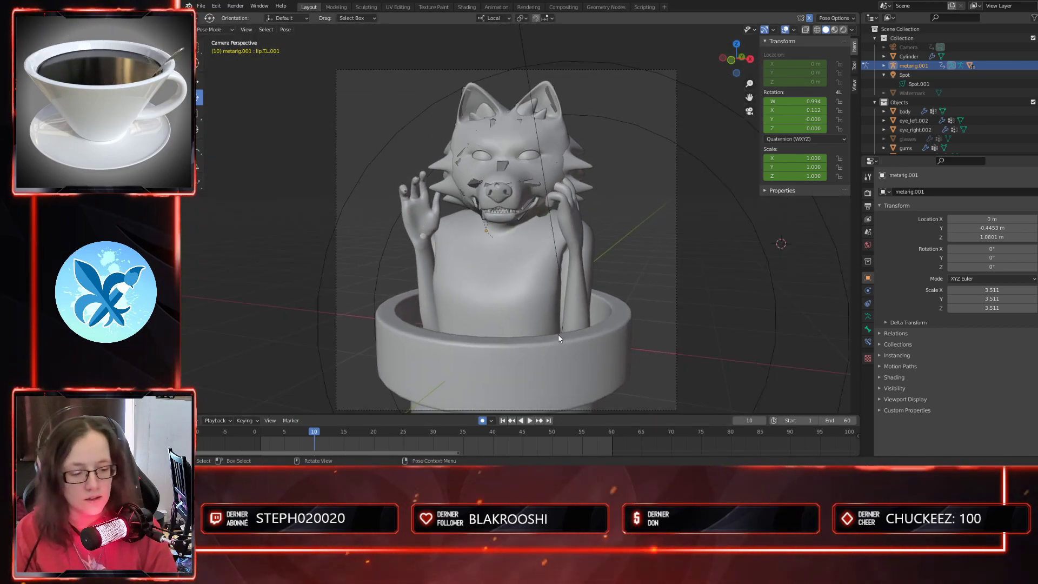
- Shift the upper_arm.L keyframes from frame 15 onward five frames earlier, to frames 10, 15, 16 and 18
left_click(504, 166)
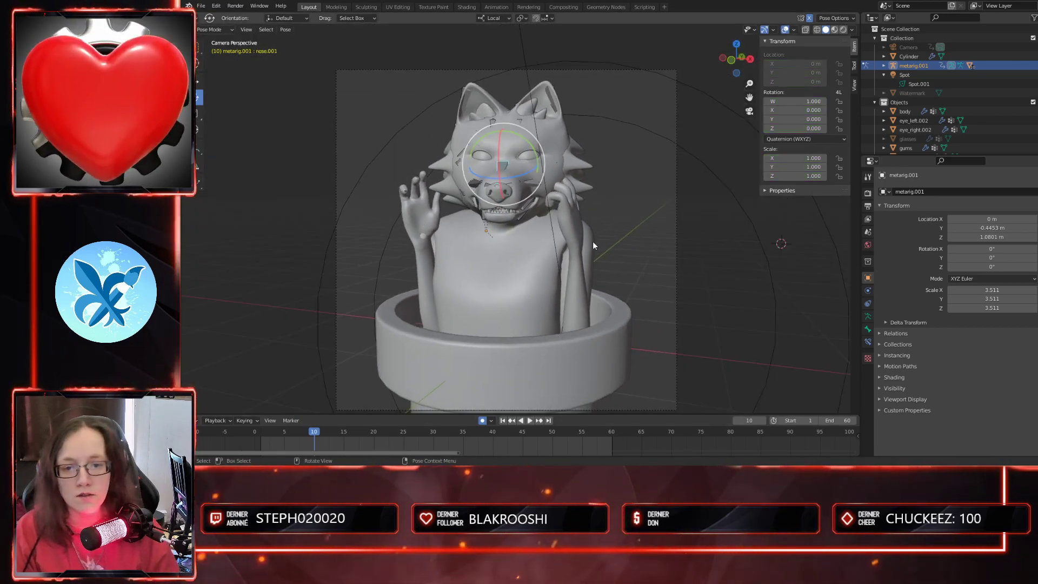
middle_click_drag(613, 264, 607, 267)
key("KP_0")
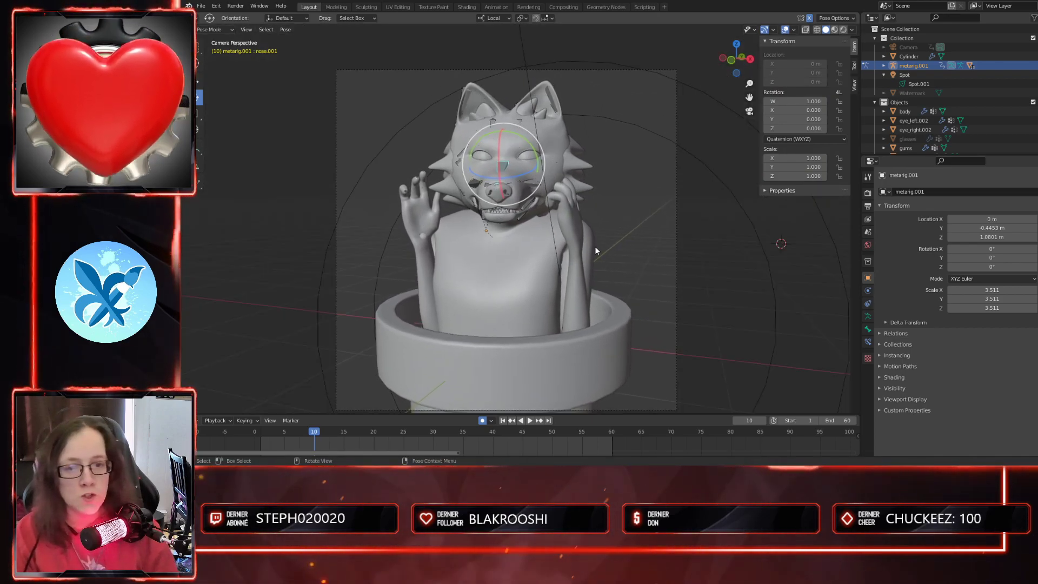
left_click(592, 244)
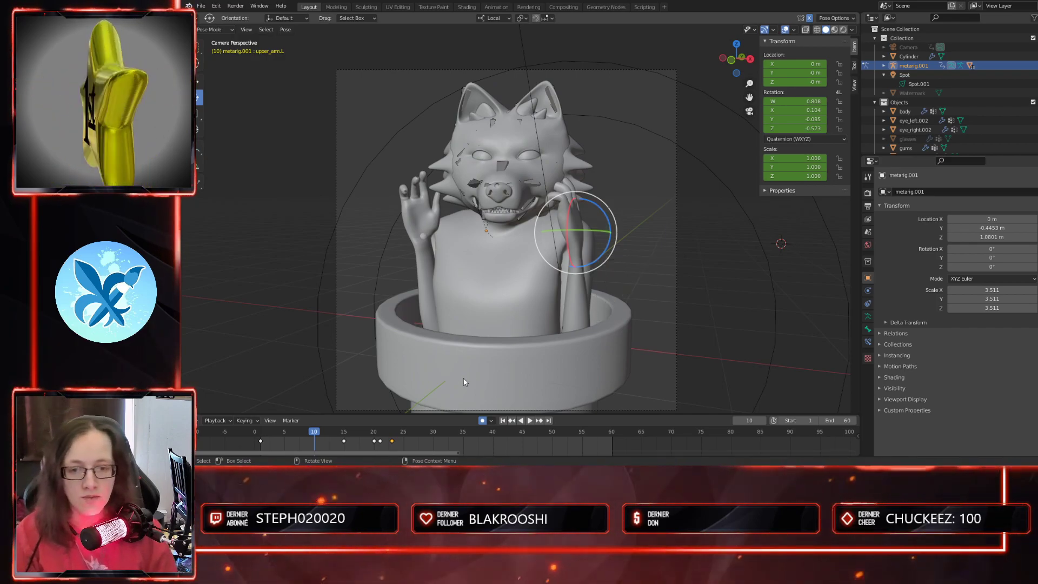
left_click_drag(339, 445, 403, 432)
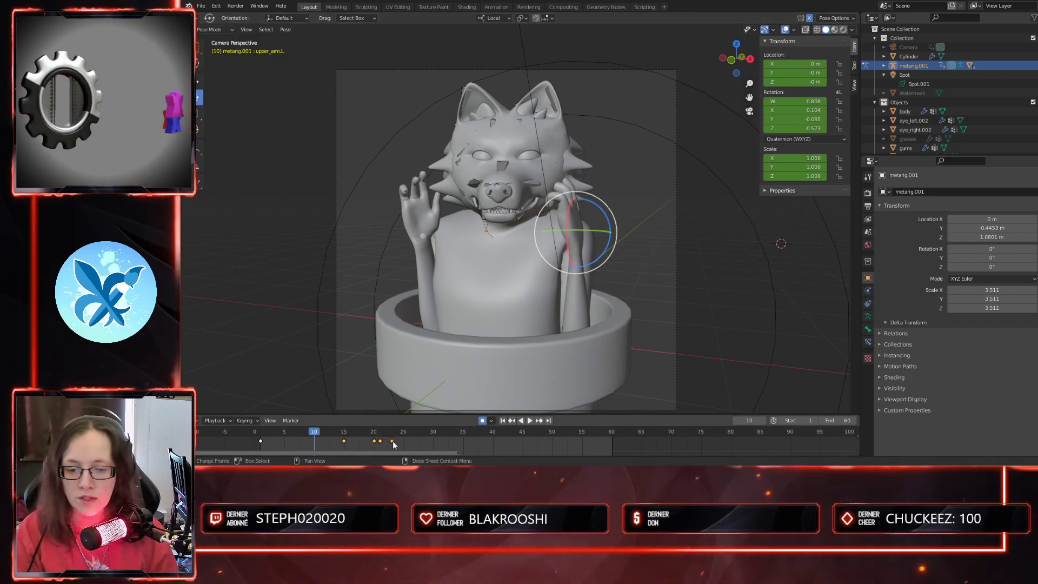
key("g")
left_click(361, 442)
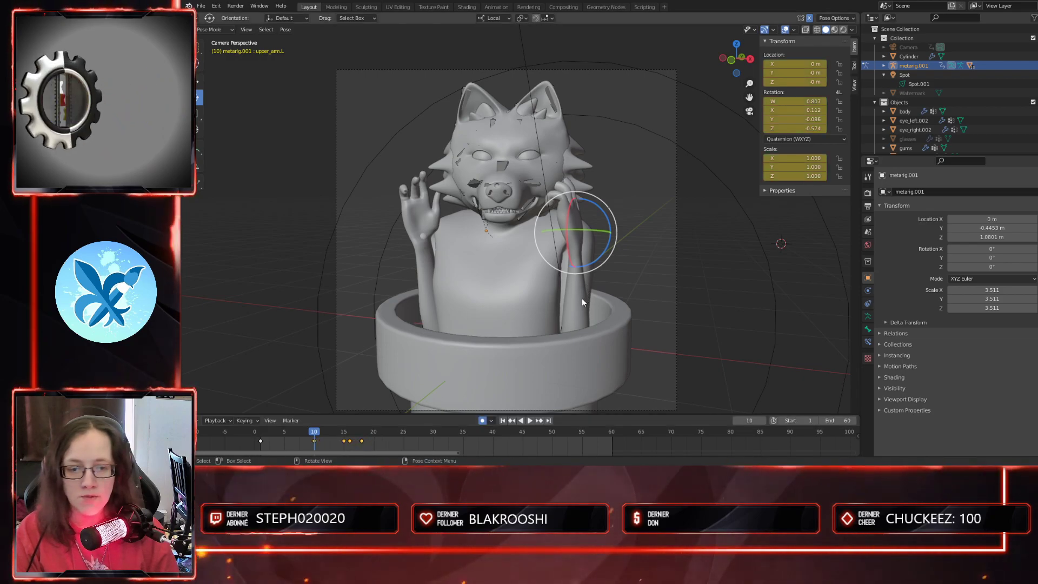
- Use X-ray display to select shoulder.L and shift all its keyframes five frames earlier, so they run from frame 10 to 18
left_click(545, 229)
left_click(805, 30)
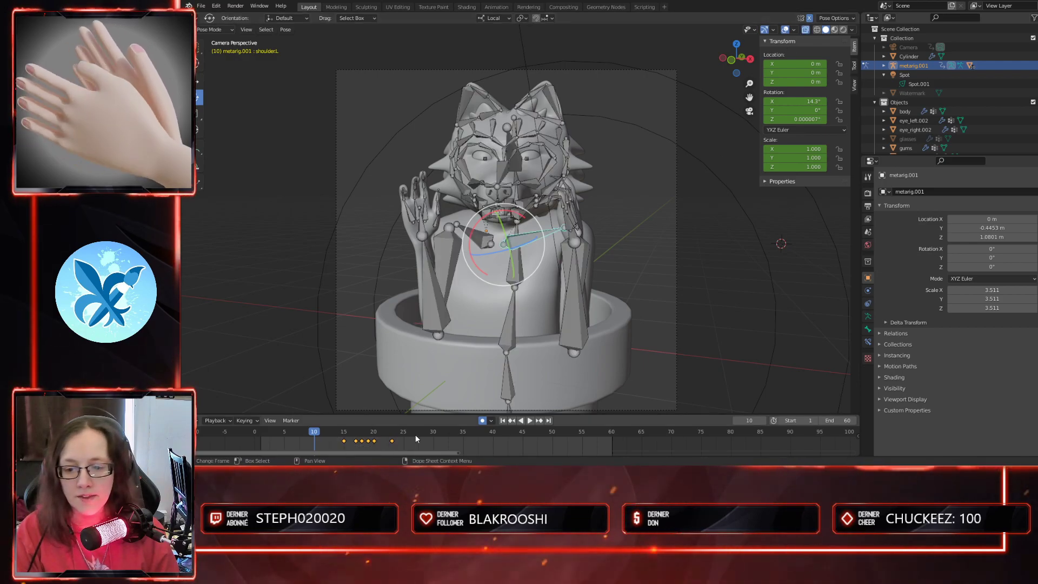
key("g")
left_click(362, 443)
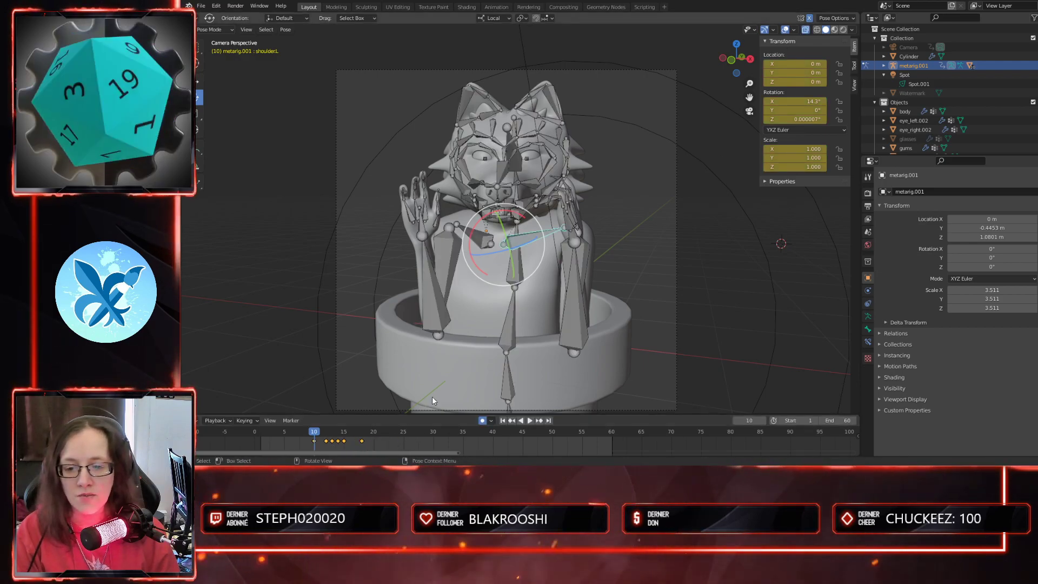
- Shift the forearm.L keyframes five frames earlier, to frames 10, 15 and 18, and return to the normal solid display
left_click(573, 338)
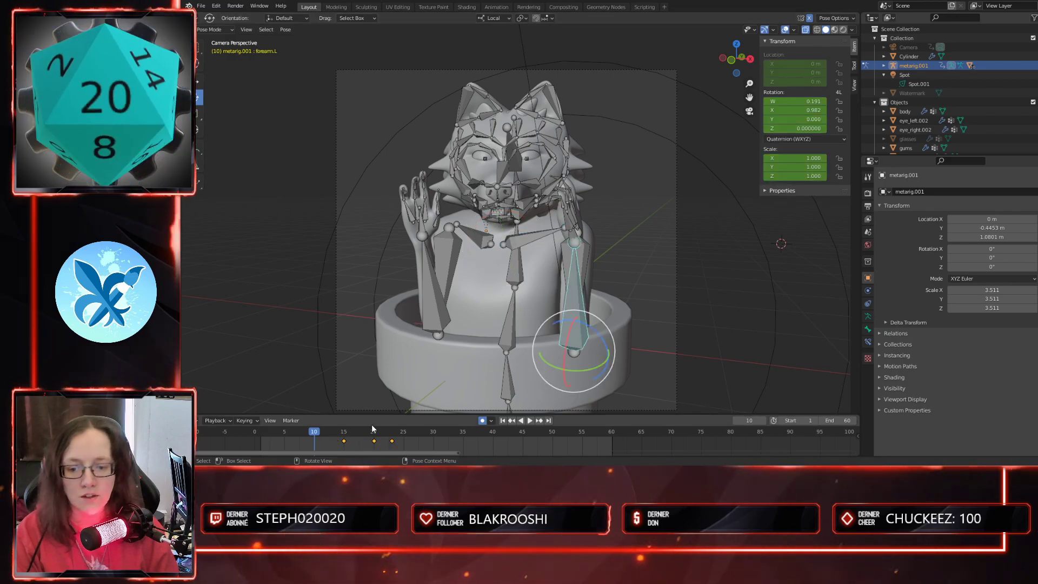
left_click_drag(340, 439, 363, 443)
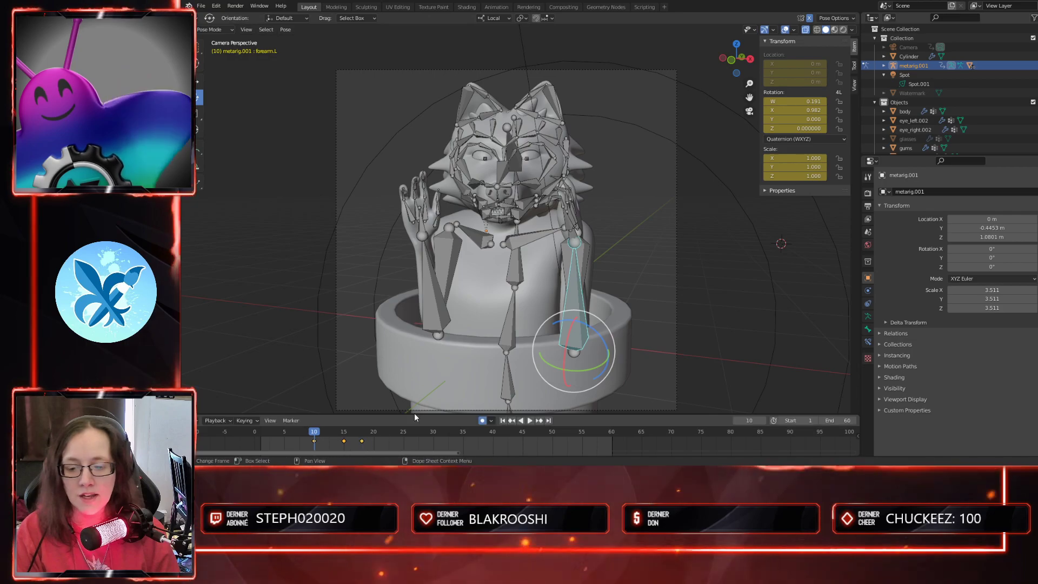
middle_click_drag(590, 346, 640, 303)
left_click(605, 236)
key("KP_0")
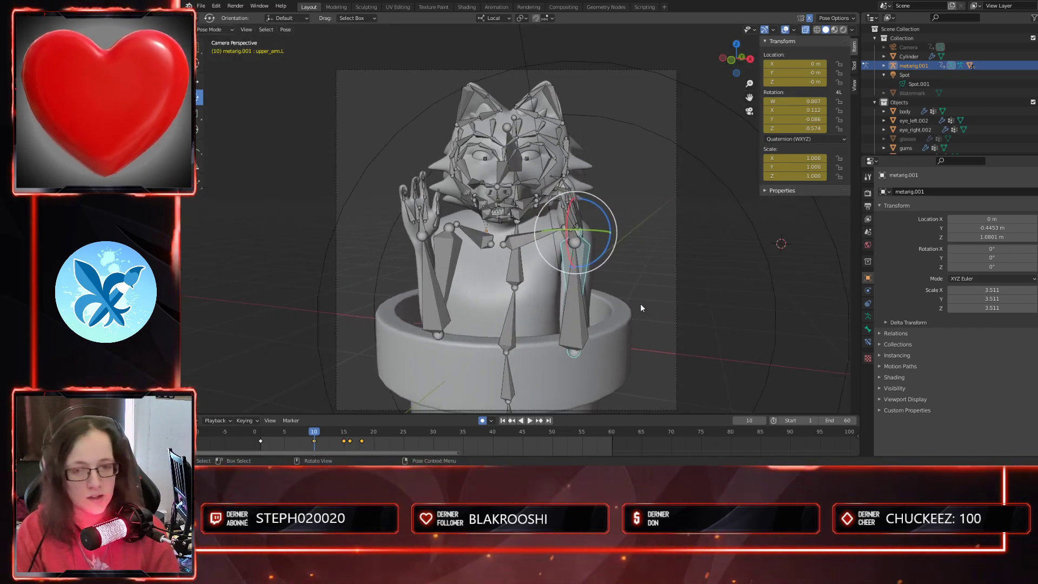
key("alt+z")
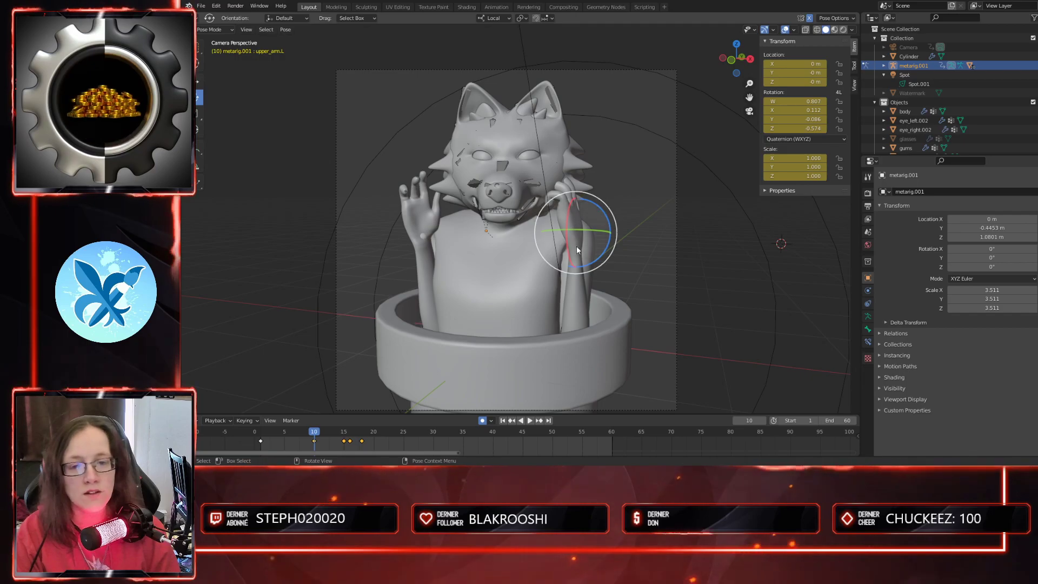
- Use X-ray display to select hand.L, restore the solid camera view, and move the hand's keyframe to frame 10
mouse_move(314, 431)
left_mouse_down()
mouse_move(261, 432)
mouse_move(347, 432)
mouse_move(318, 431)
left_mouse_up()
left_click(806, 30)
middle_click_drag(577, 223, 593, 244)
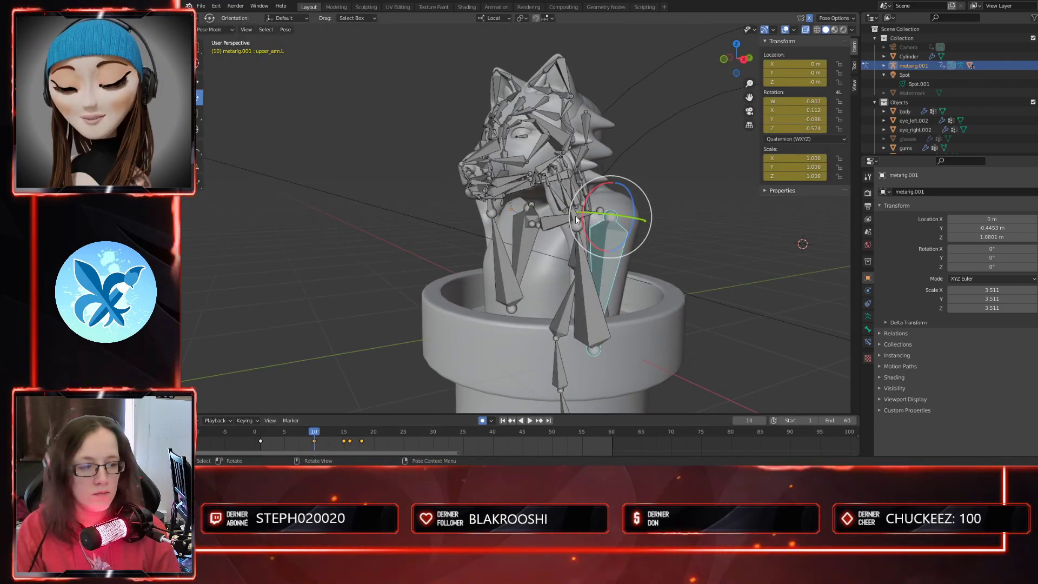
left_click(576, 221)
middle_click_drag(566, 293, 613, 276)
left_click(806, 30)
key("KP_0")
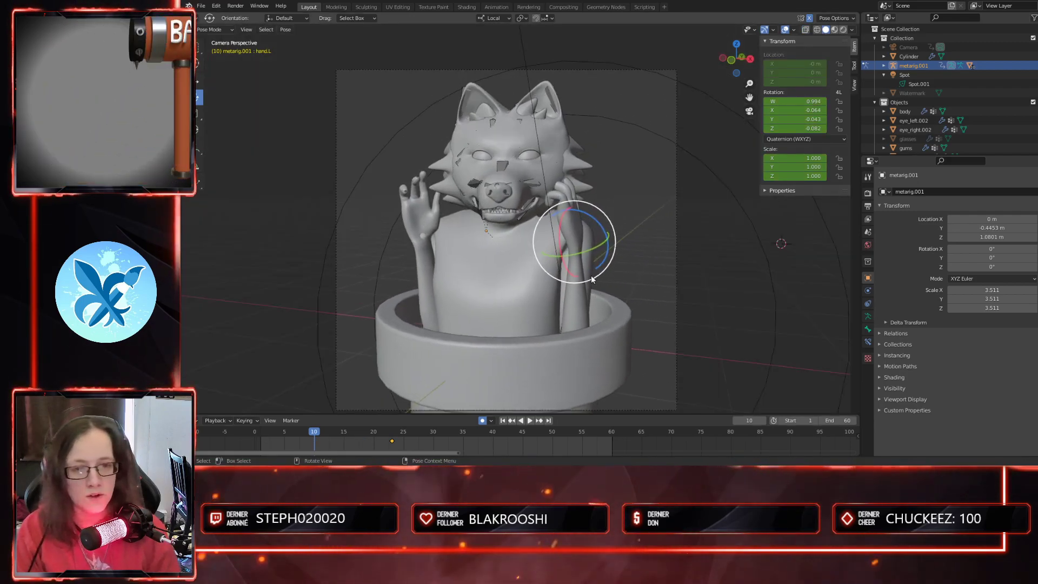
middle_click_drag(586, 329, 622, 301, "shift")
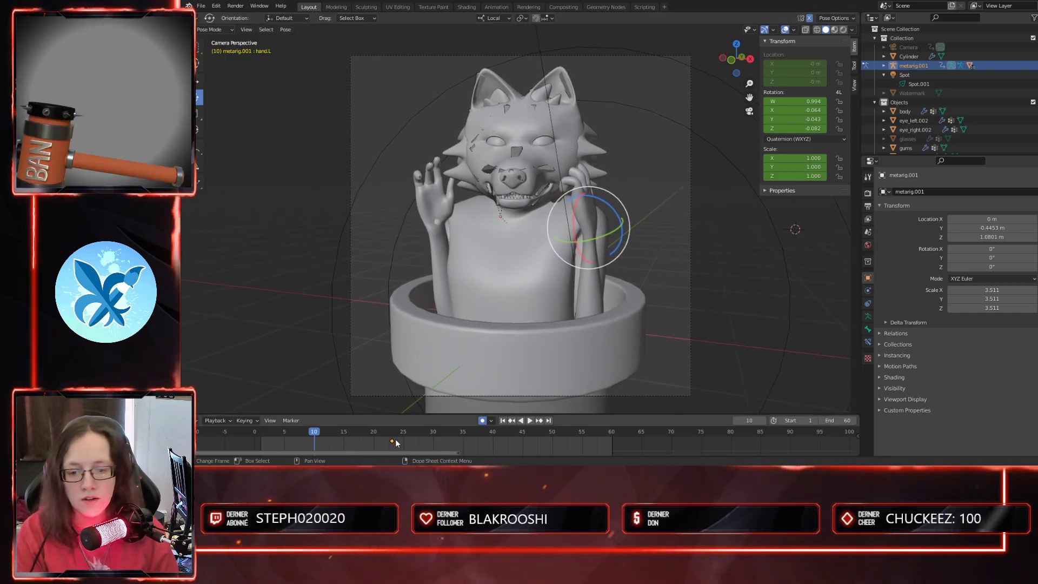
key("g")
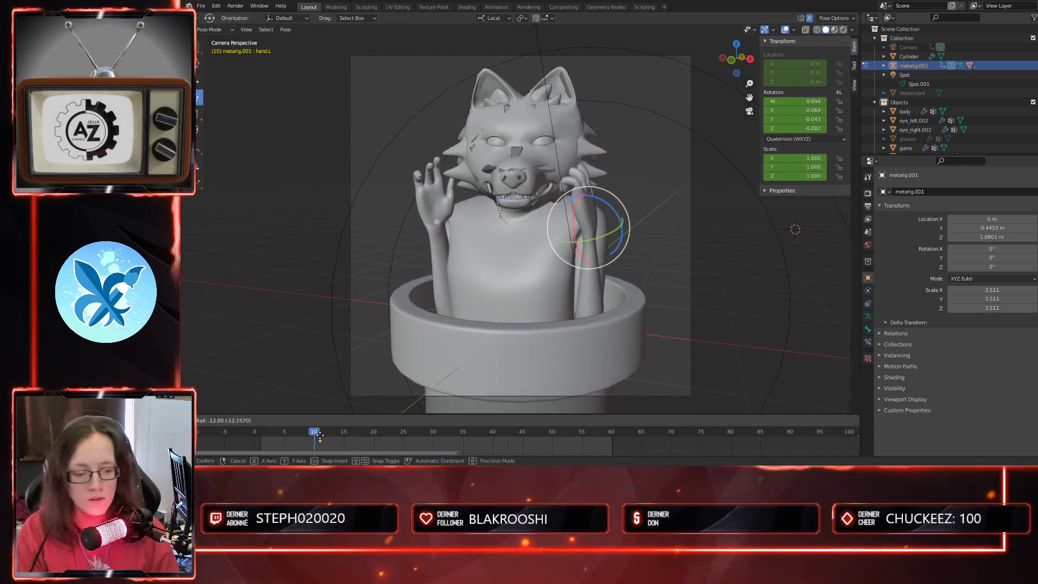
left_click(318, 442)
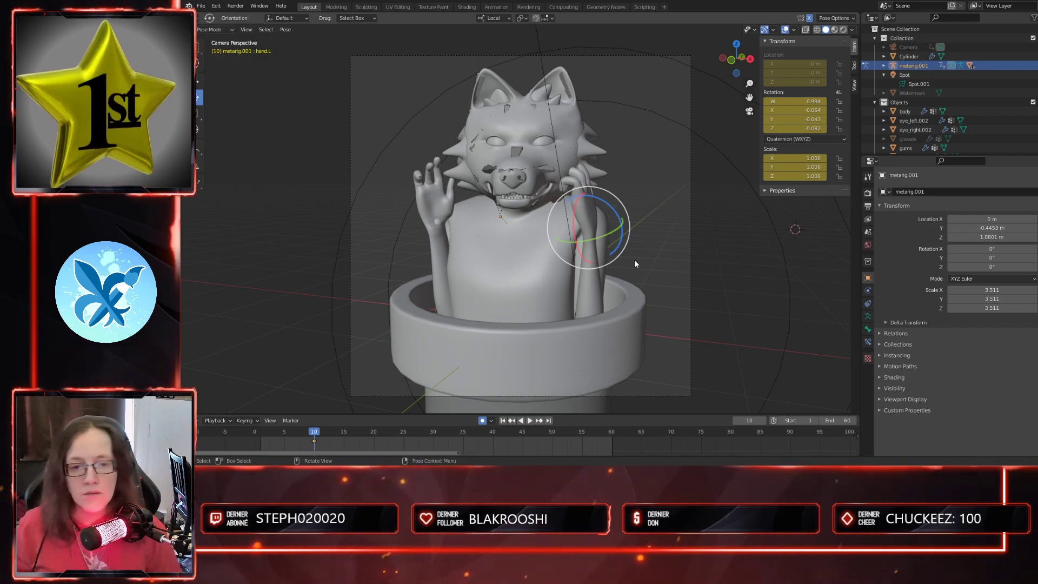
left_click(618, 213)
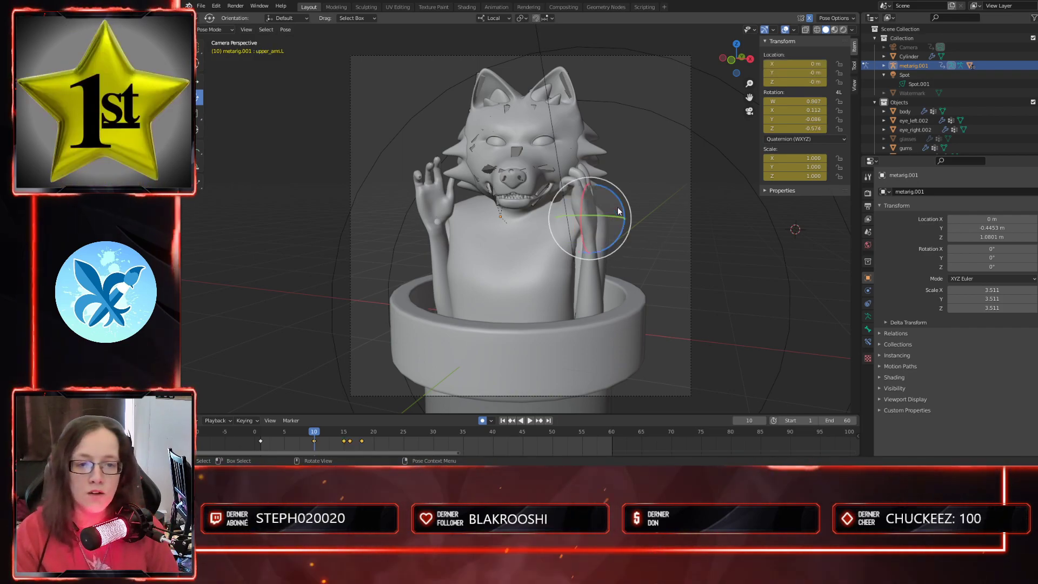
key("ctrl+z")
left_click_drag(616, 210, 622, 212)
key("ctrl+z")
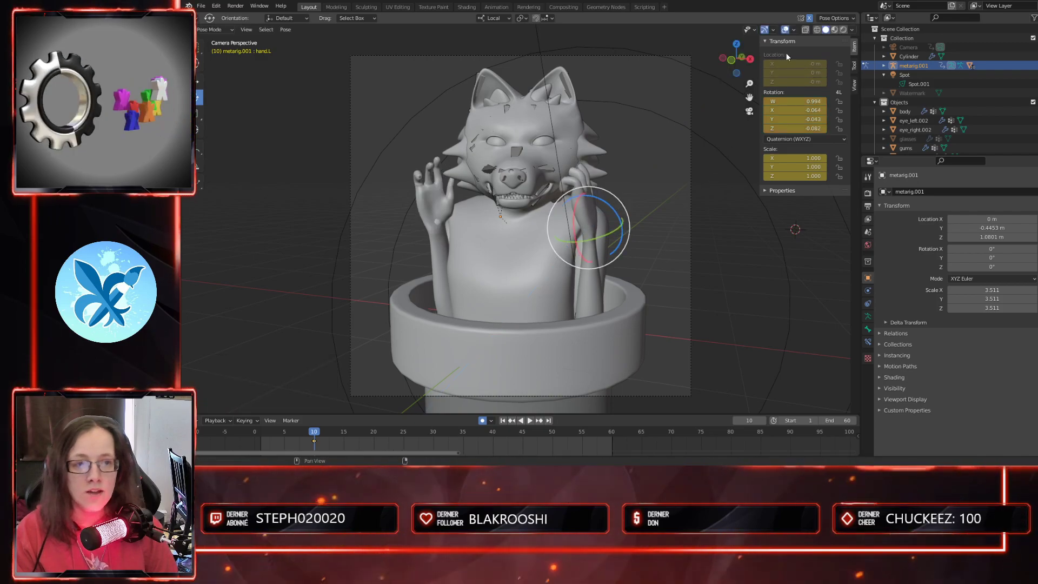
- Rotate hand.L 19.7° about its local Z axis at frame 10
key("r")
key("z")
key("z")
left_click(616, 208)
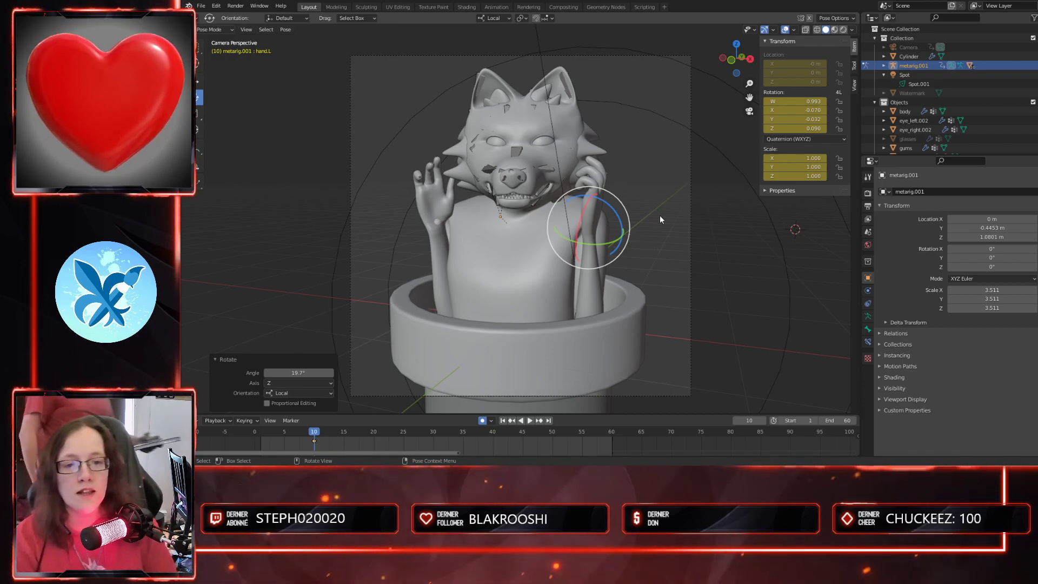
middle_click_drag(695, 268, 549, 202)
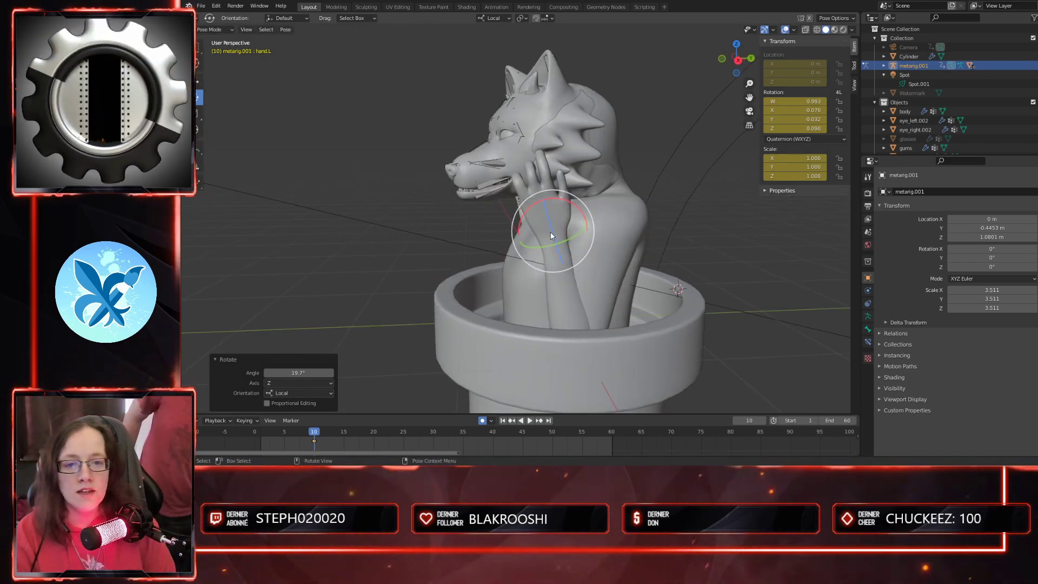
left_click_drag(551, 233, 562, 238)
key("ctrl+z")
- Rotate hand.L a further 3.61° about its local Z axis at frame 10 and return to the camera view
middle_click_drag(597, 259, 688, 245)
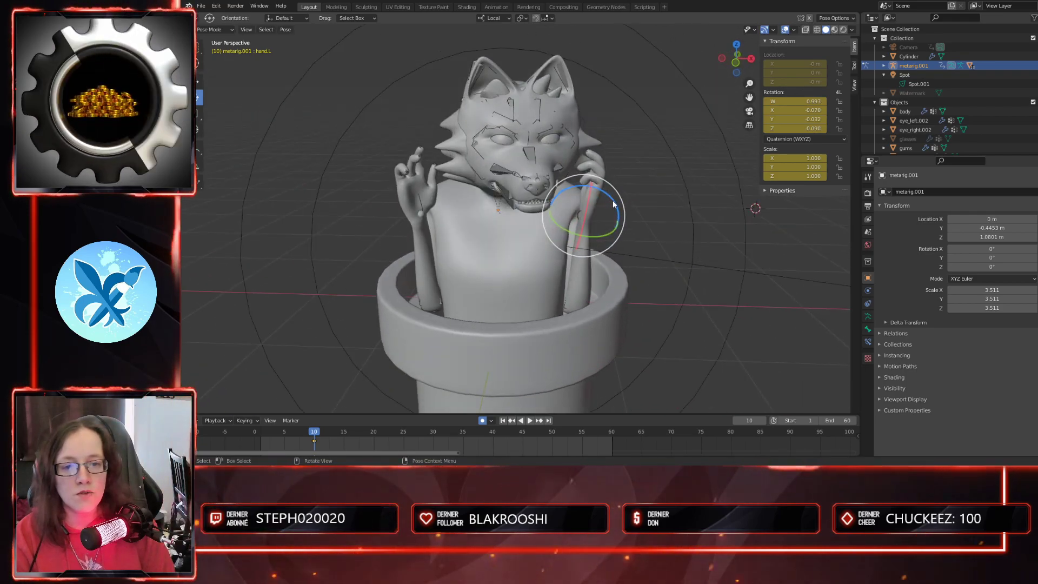
left_click_drag(609, 202, 621, 202)
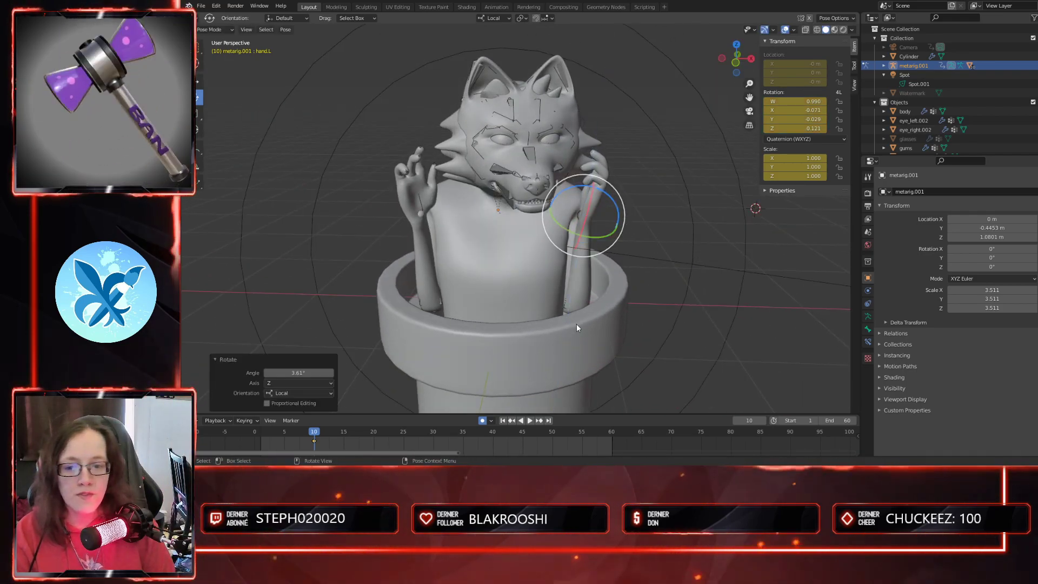
middle_click_drag(685, 323, 670, 314)
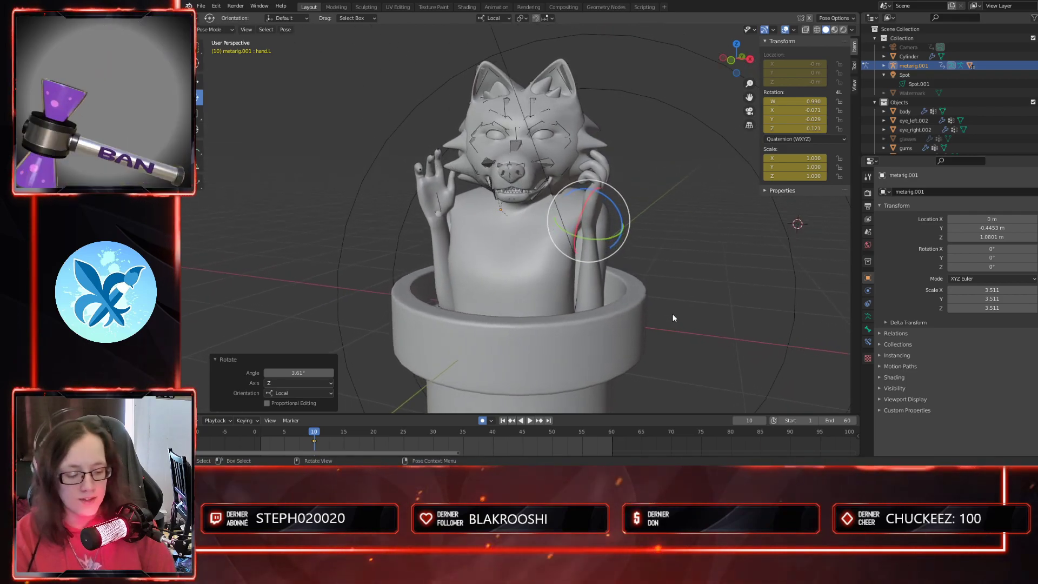
key("KP_0")
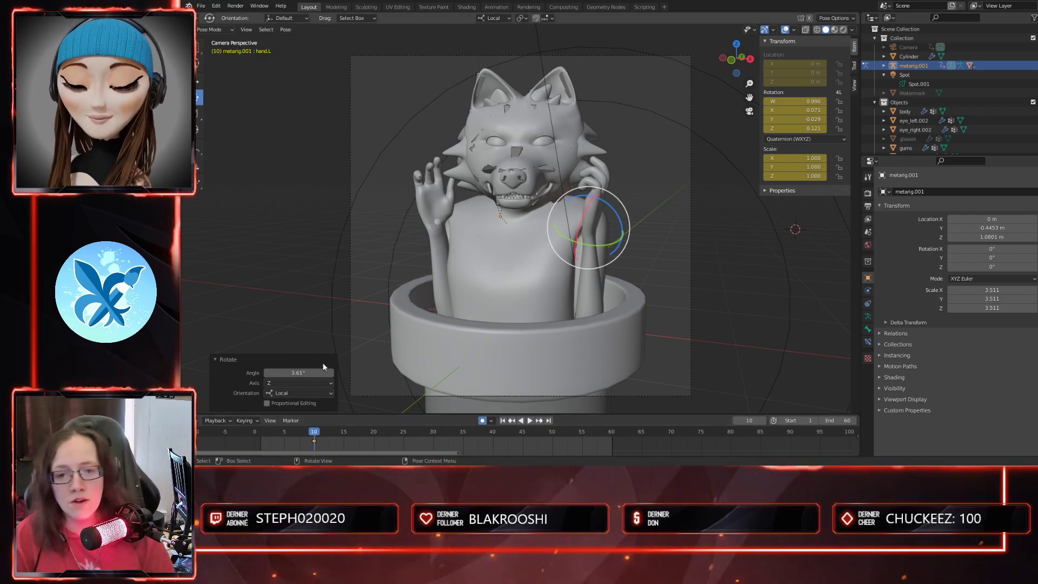
- Play and scrub around frames 10 to 12, checking the left arm's motion from the camera, side and front views
key("space")
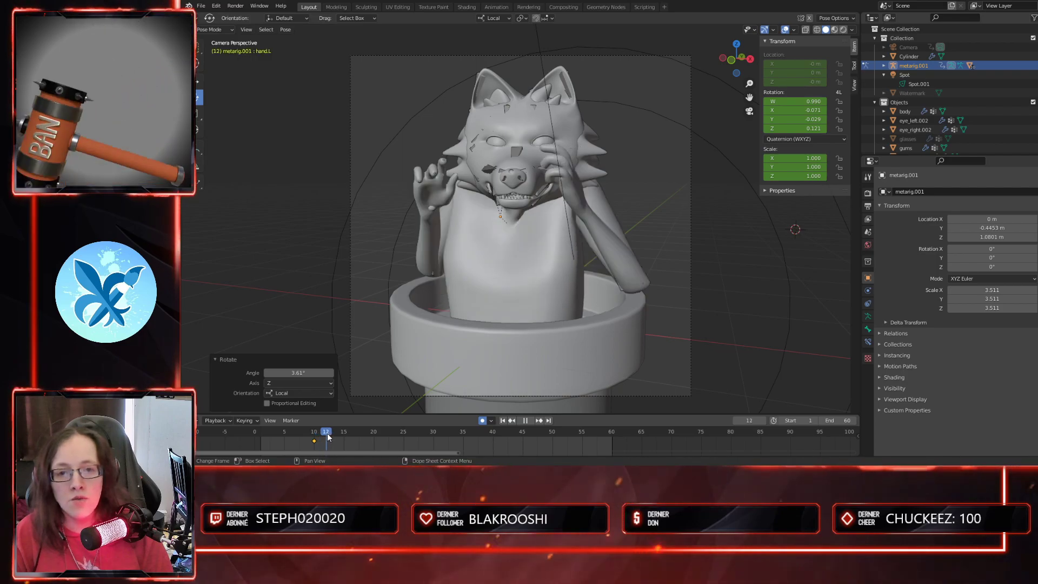
left_click_drag(335, 436, 315, 434)
middle_click_drag(595, 341, 491, 365)
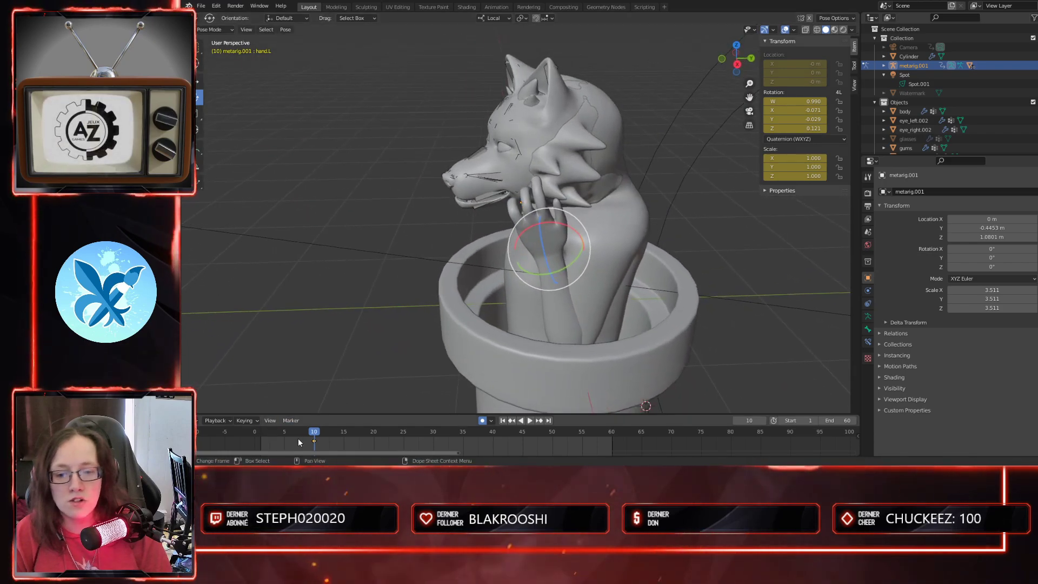
key("space")
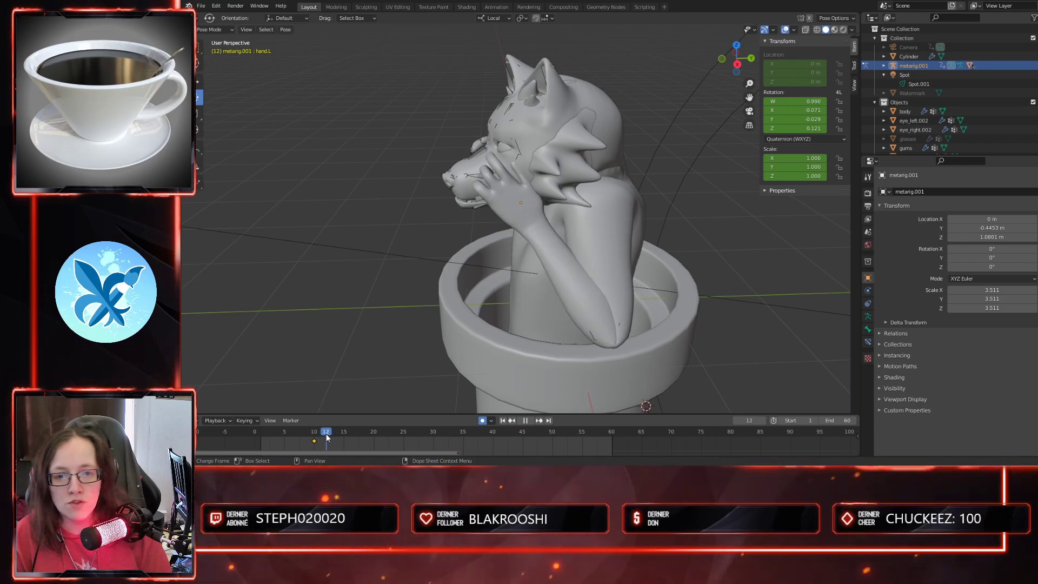
key("space")
middle_click_drag(465, 395, 578, 351)
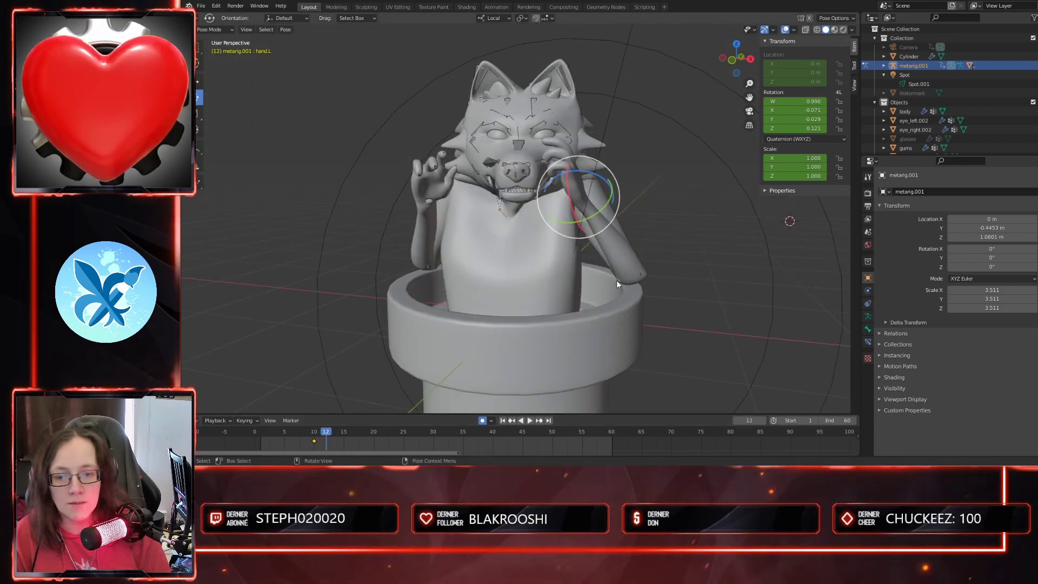
- Go to frame 13 and key a slight rotation adjustment on forearm.L
left_click(632, 266)
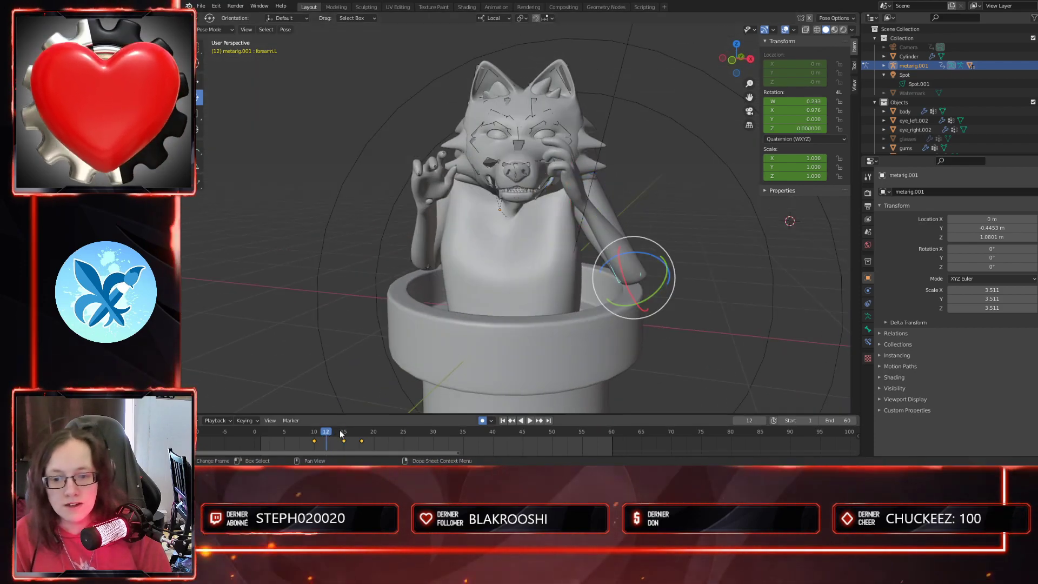
key("space")
mouse_move(328, 437)
left_mouse_down()
mouse_move(344, 436)
mouse_move(332, 436)
left_mouse_up()
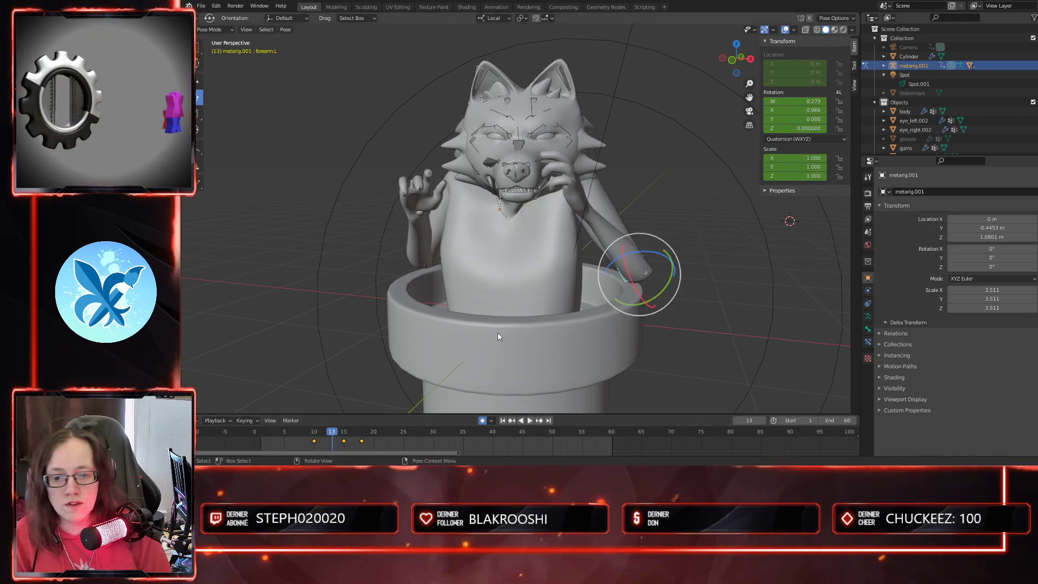
left_click_drag(637, 257, 641, 258)
- Scrub on to frames 46 and 50, comparing the pose and keyframes of upper_arm.L and upper_arm.R
left_click_drag(332, 436, 528, 433)
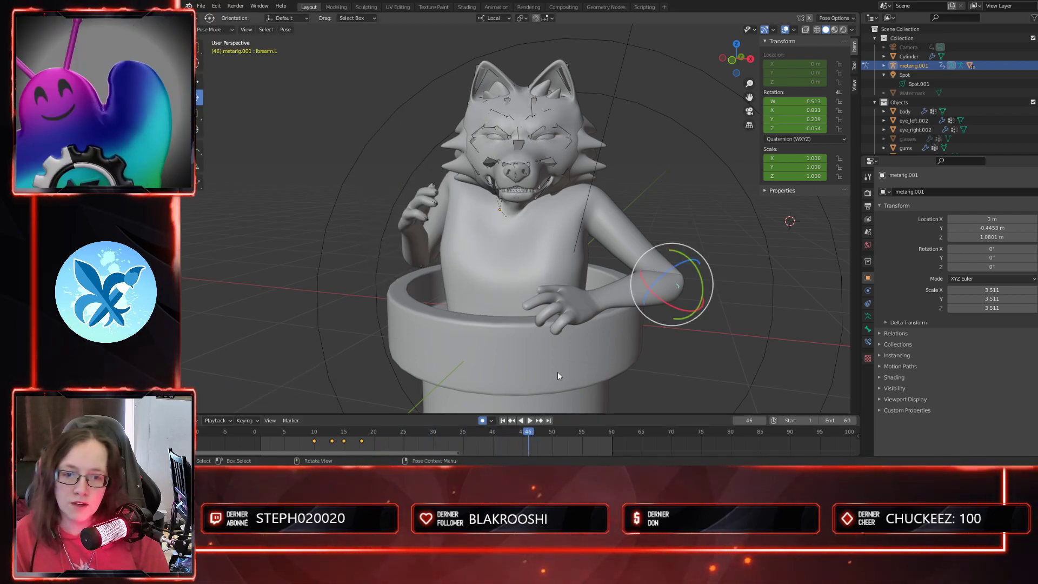
left_click(615, 225)
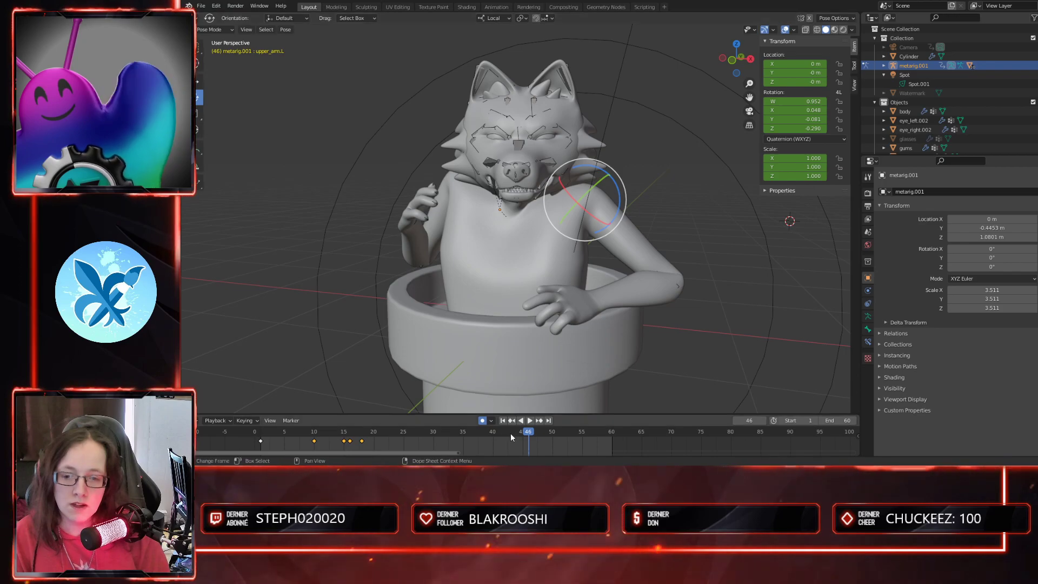
left_click(437, 221)
left_click_drag(527, 432, 553, 444)
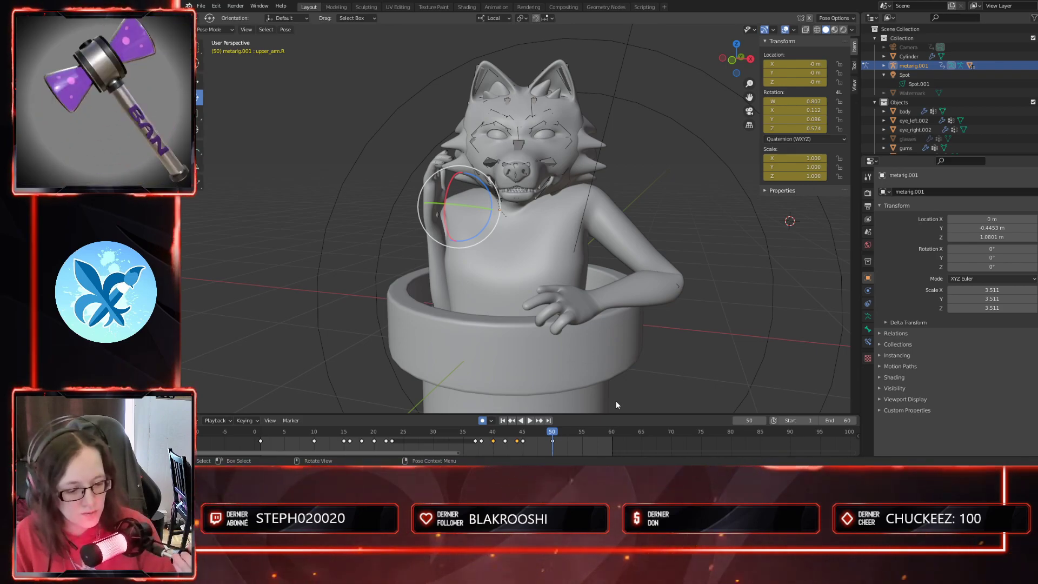
- Select upper_arm.L and try pasting its frame 10 keyframe at frame 50
left_click(612, 224)
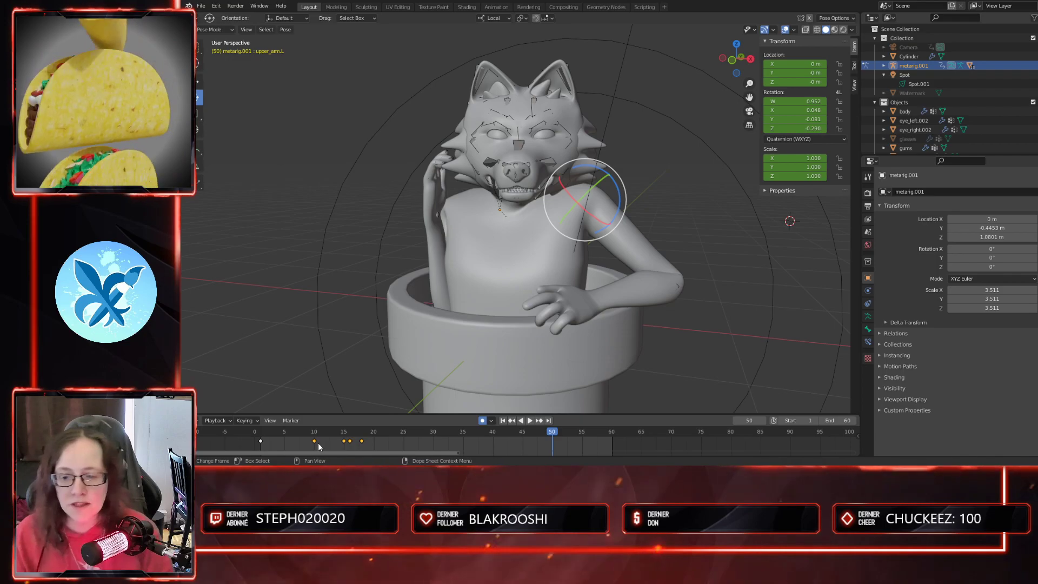
key("ctrl+c")
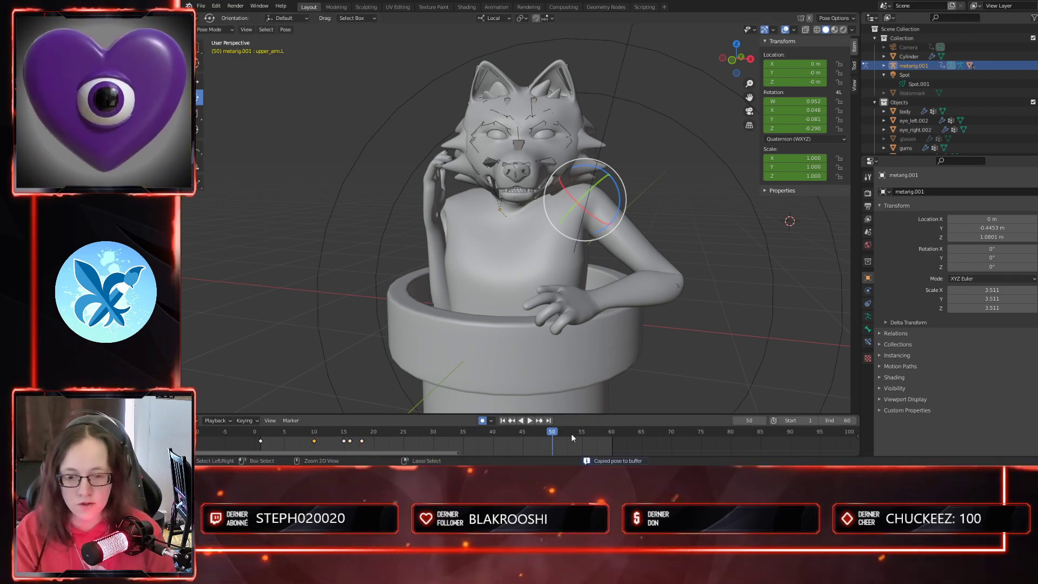
key("ctrl+shift+v")
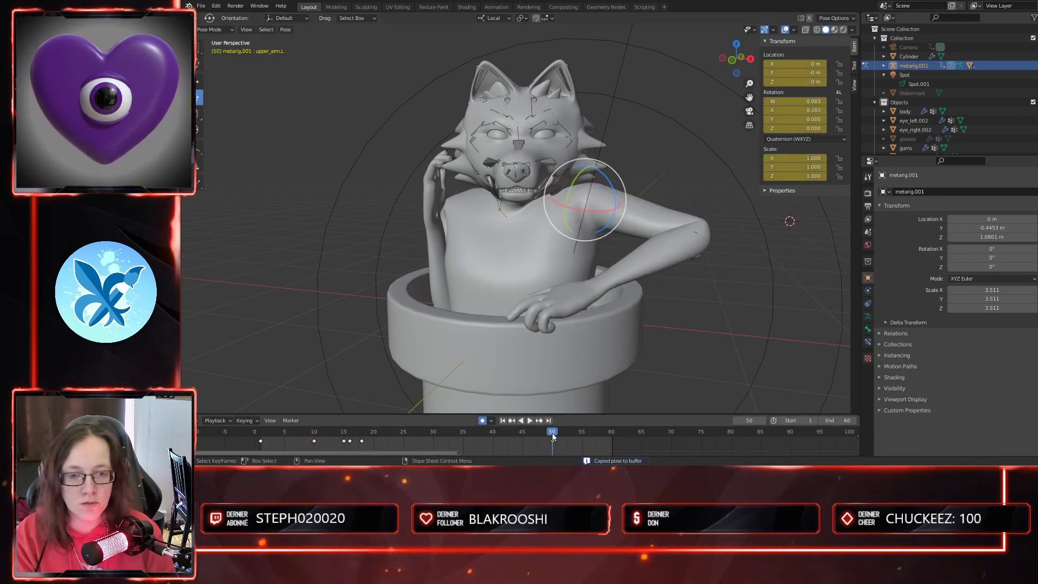
key("ctrl+z")
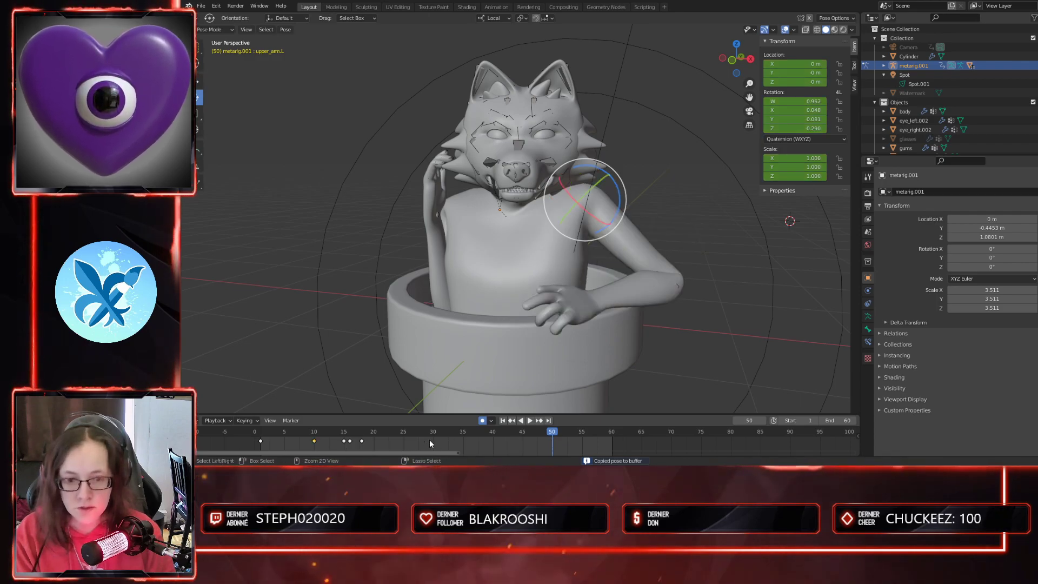
- Copy upper_arm.L's frame 15 keyframe to frame 50 and paste another of its earlier keyframes at frame 45
left_click(316, 435)
left_click_drag(315, 434, 552, 436)
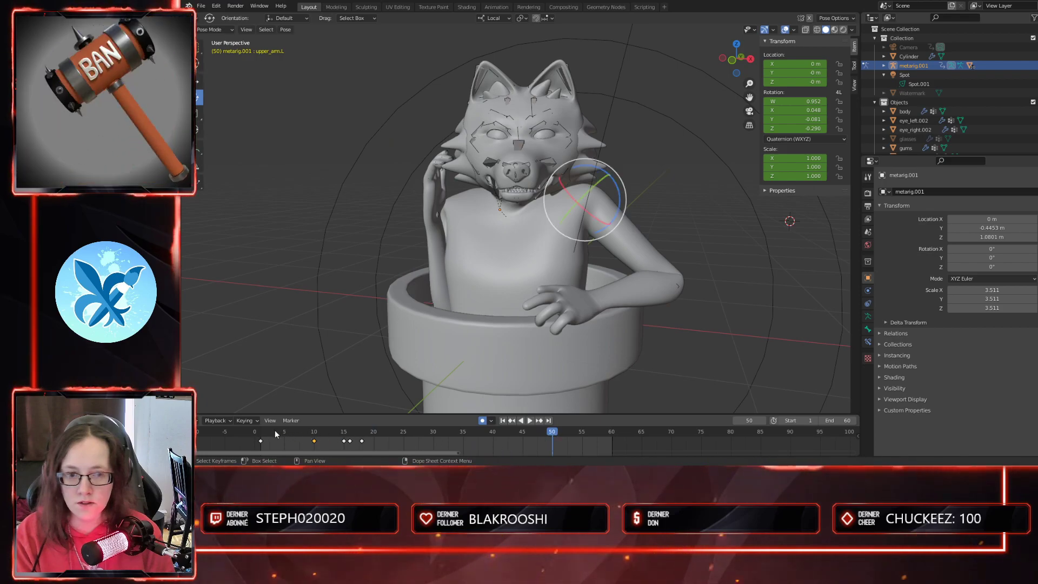
key("ctrl+c")
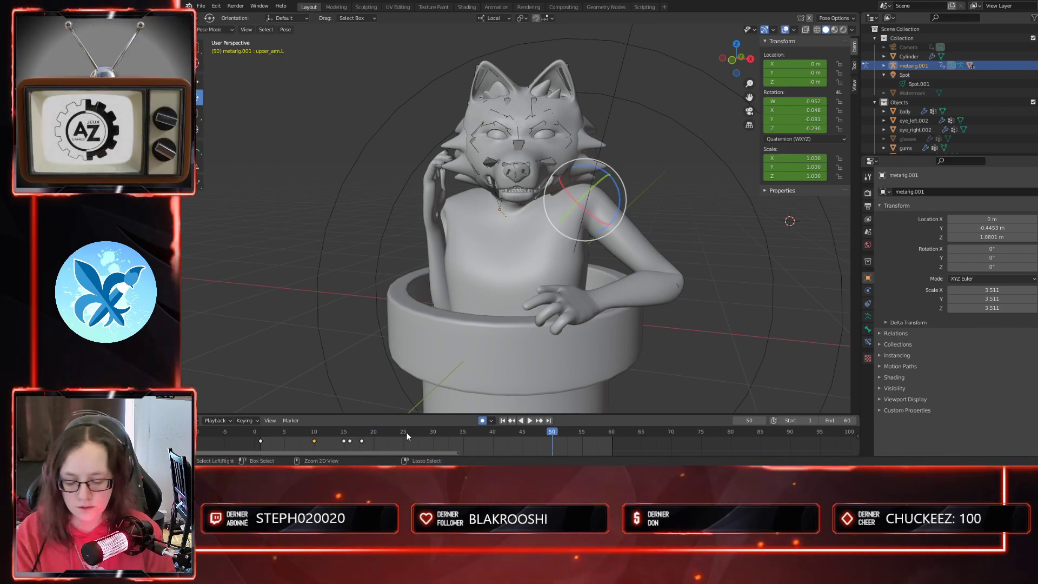
key("ctrl+v")
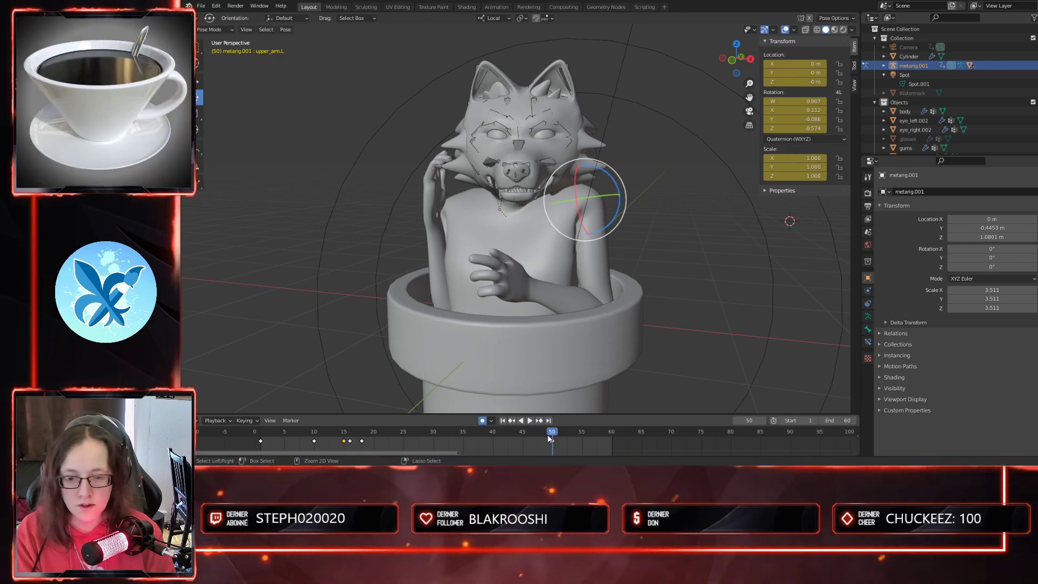
left_click_drag(552, 432, 522, 432)
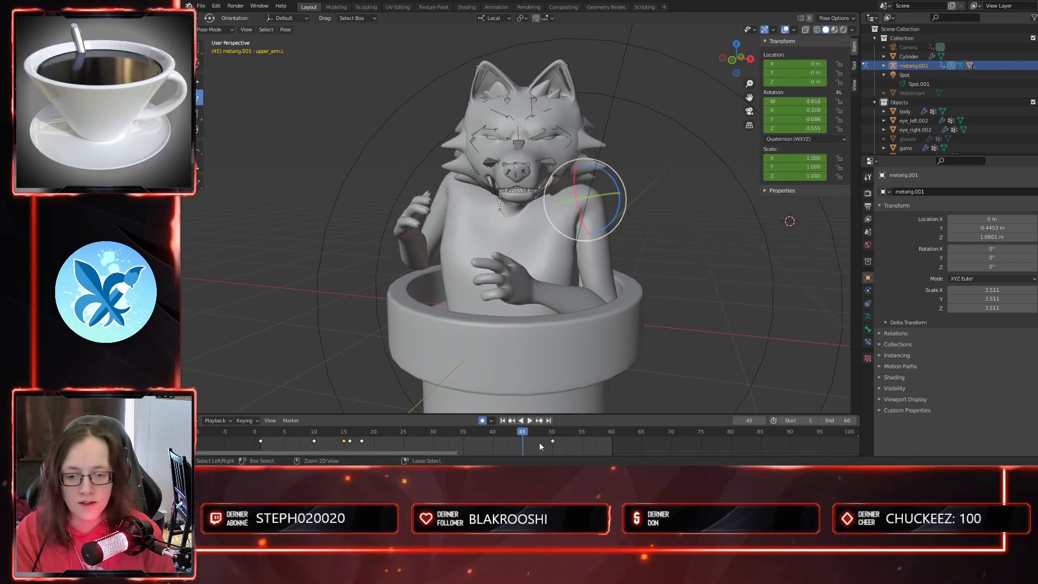
key("ctrl+v")
middle_click_drag(456, 323, 469, 330)
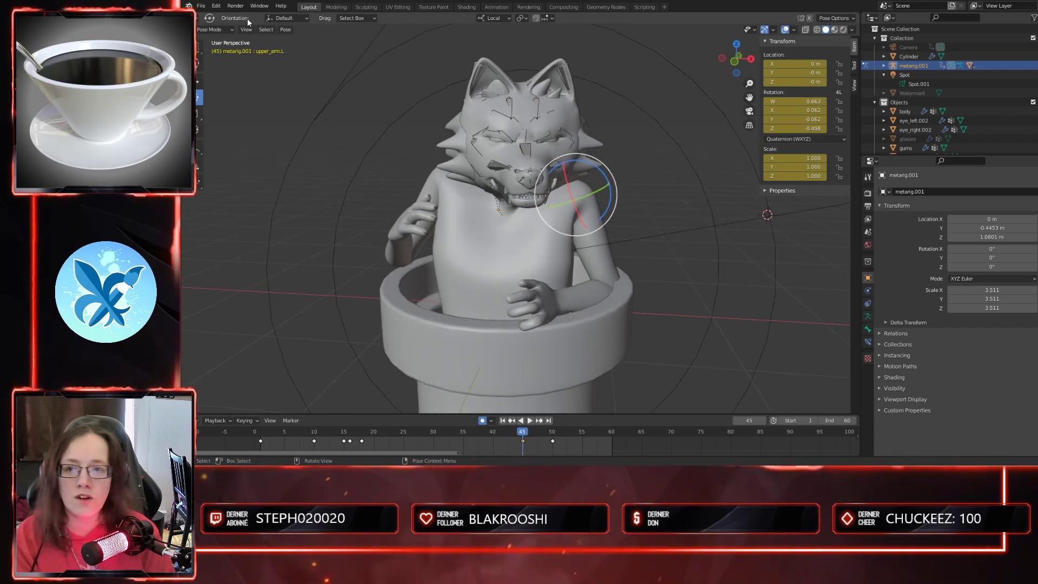
- Switch to Object Mode, select the body mesh and look through its vertex groups
left_click(231, 29)
left_click(223, 39)
middle_click_drag(521, 264, 530, 267)
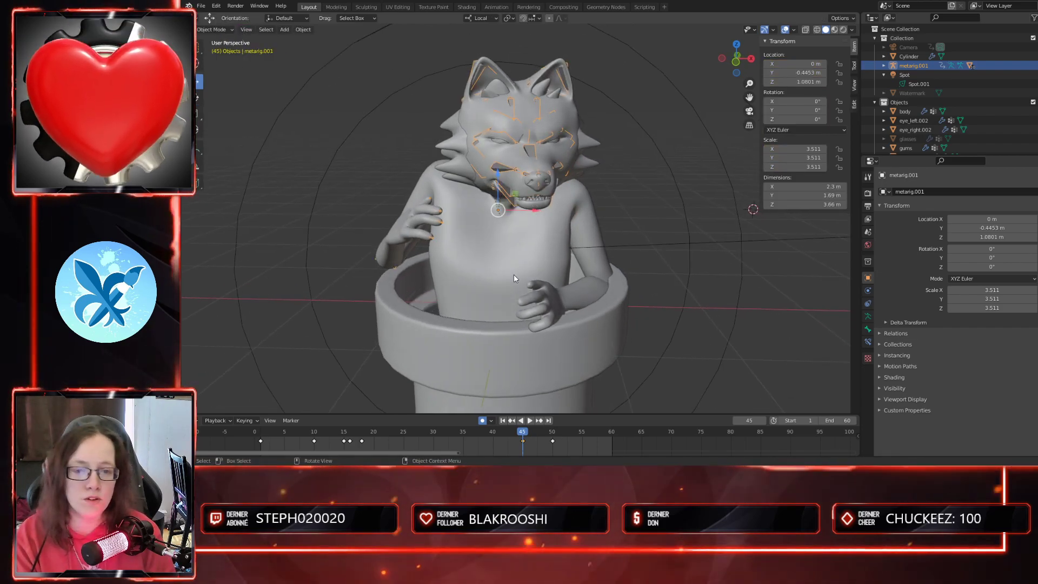
left_click(513, 276)
middle_click_drag(683, 289, 767, 275, "shift")
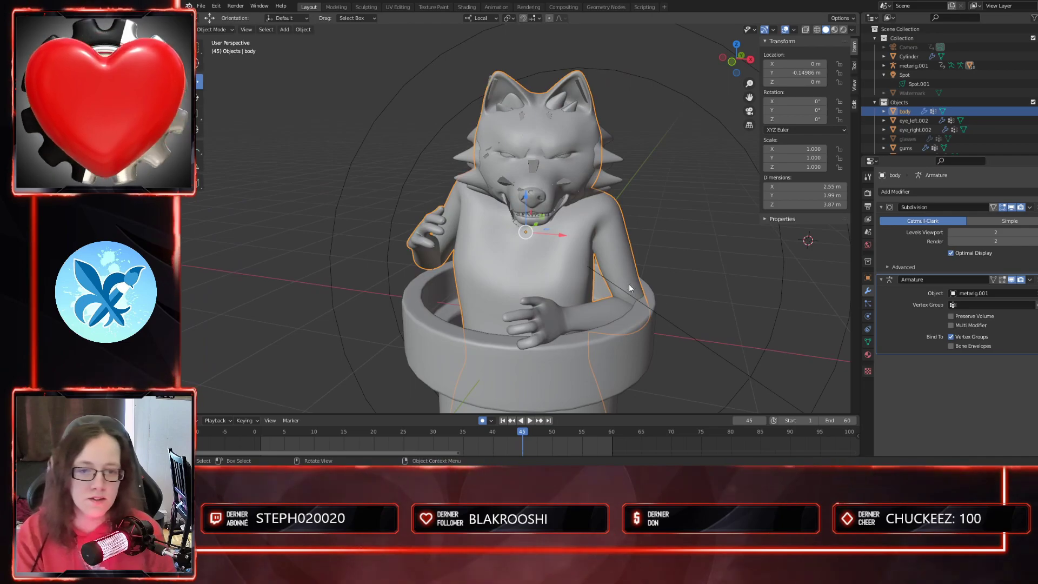
left_click(868, 342)
scroll(929, 278, "up", 10)
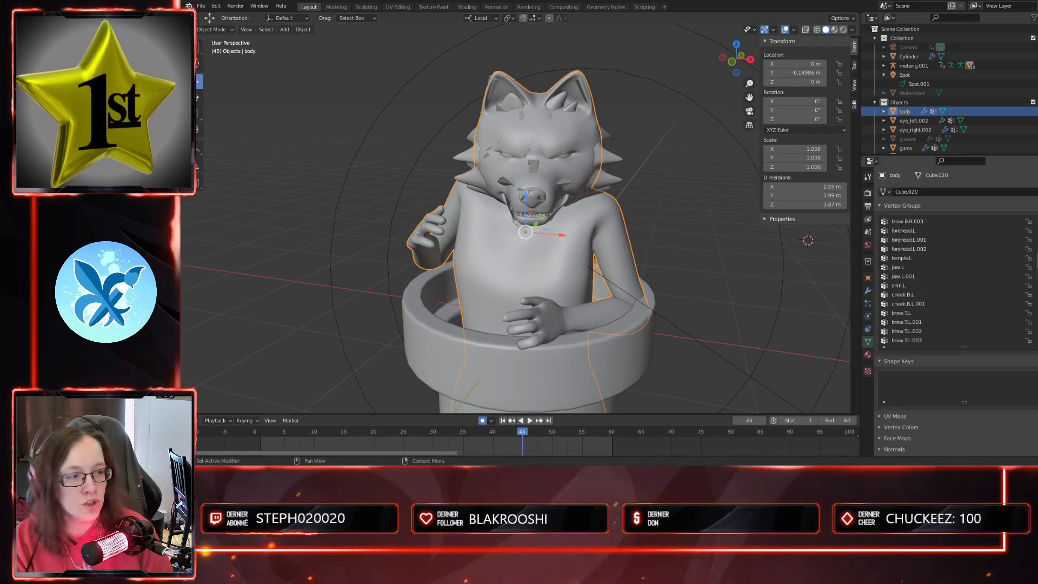
left_click_drag(1037, 227, 1037, 327)
- Return the metarig.001 armature to Pose Mode and inspect its bones through the body with X-ray enabled
key("alt+a")
left_click(806, 29)
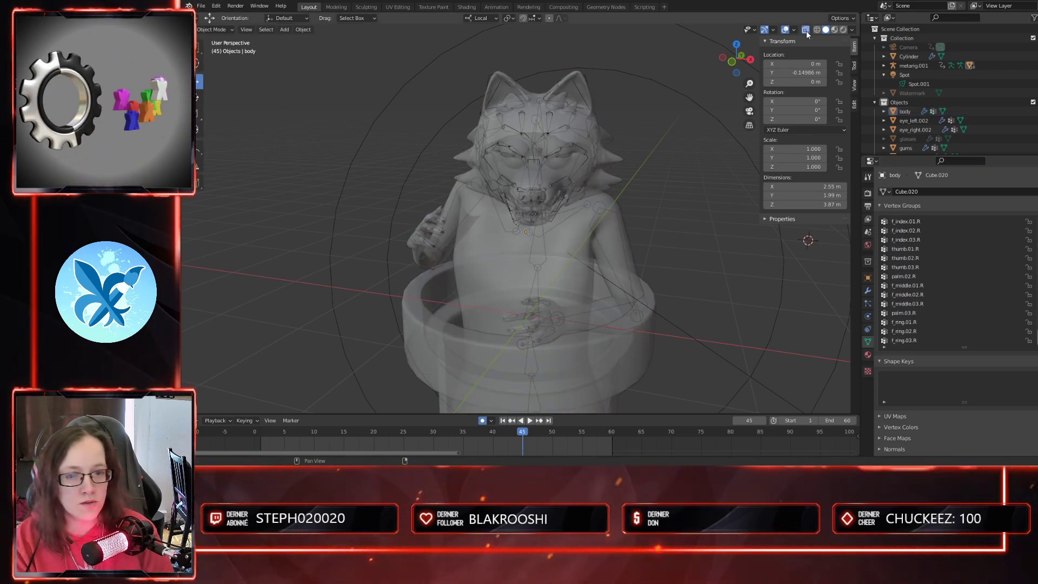
left_click(805, 30)
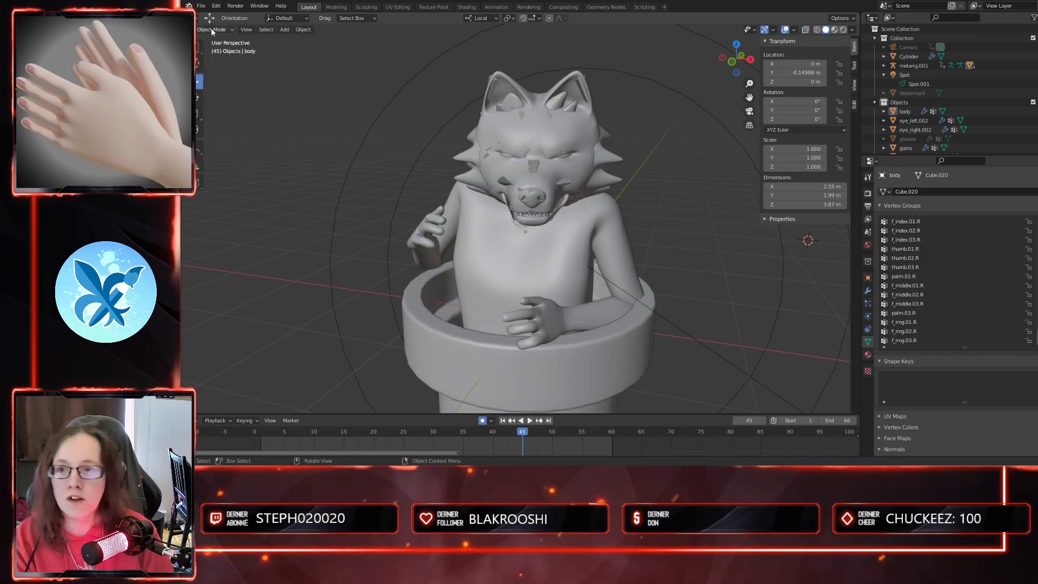
left_click(531, 167)
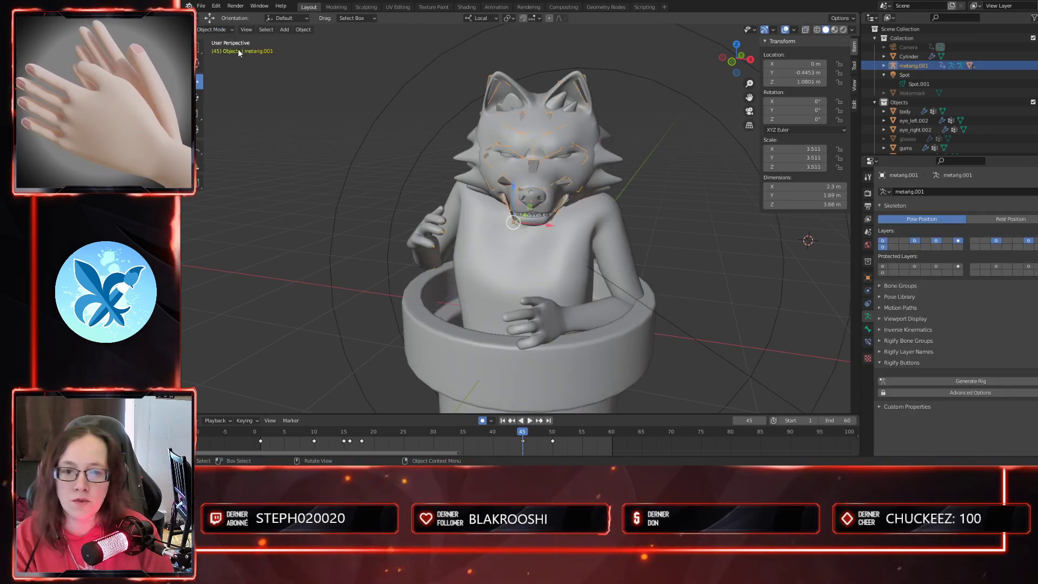
key("alt+a")
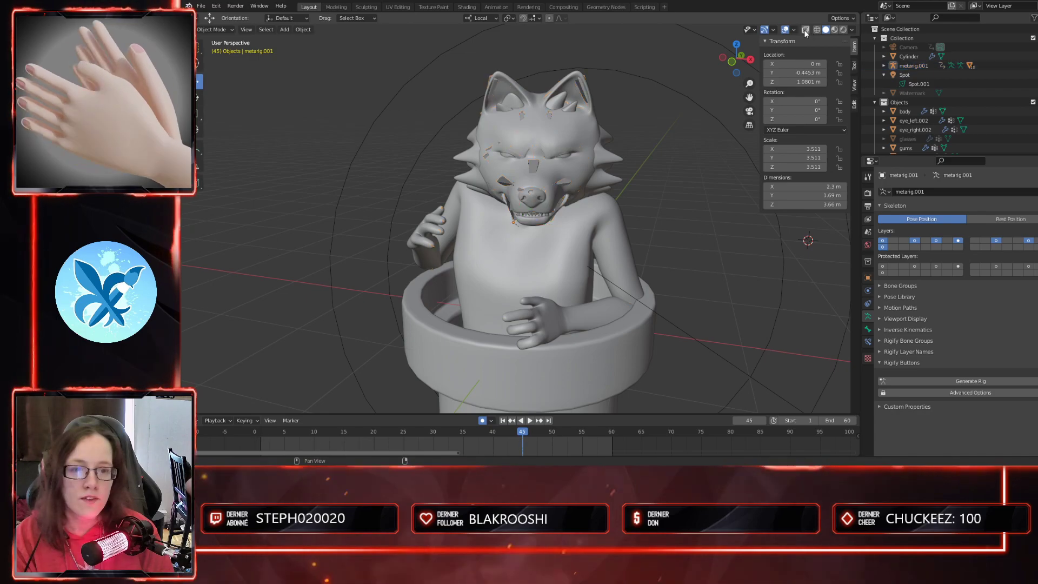
left_click(806, 30)
left_click(806, 30)
left_click(214, 29)
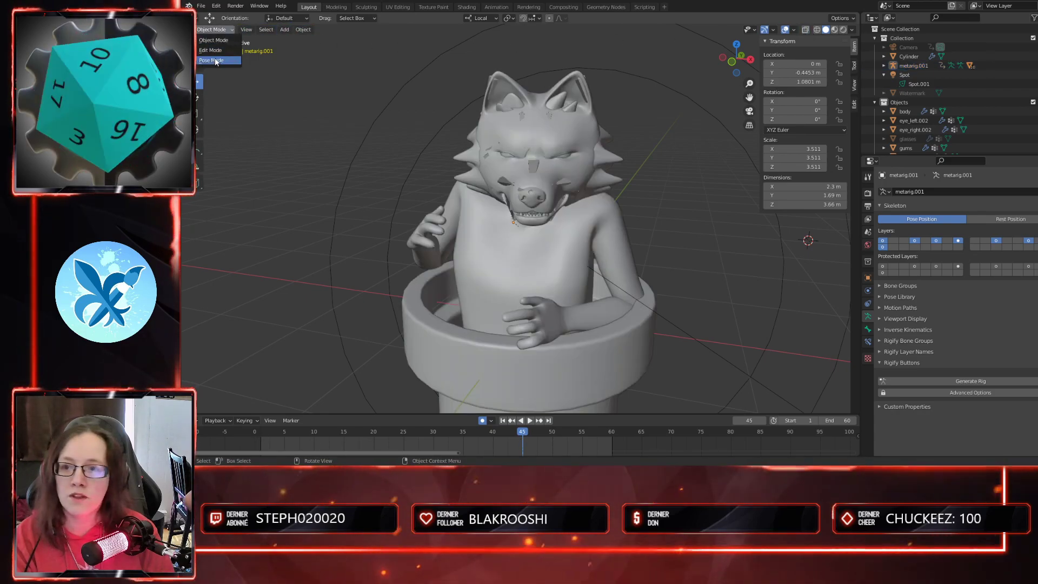
left_click(214, 54)
left_click(806, 30)
middle_click_drag(771, 285, 740, 283)
- Go back to Object Mode, reselect the body mesh and browse up to the spine groups in its vertex group list
left_click(219, 30)
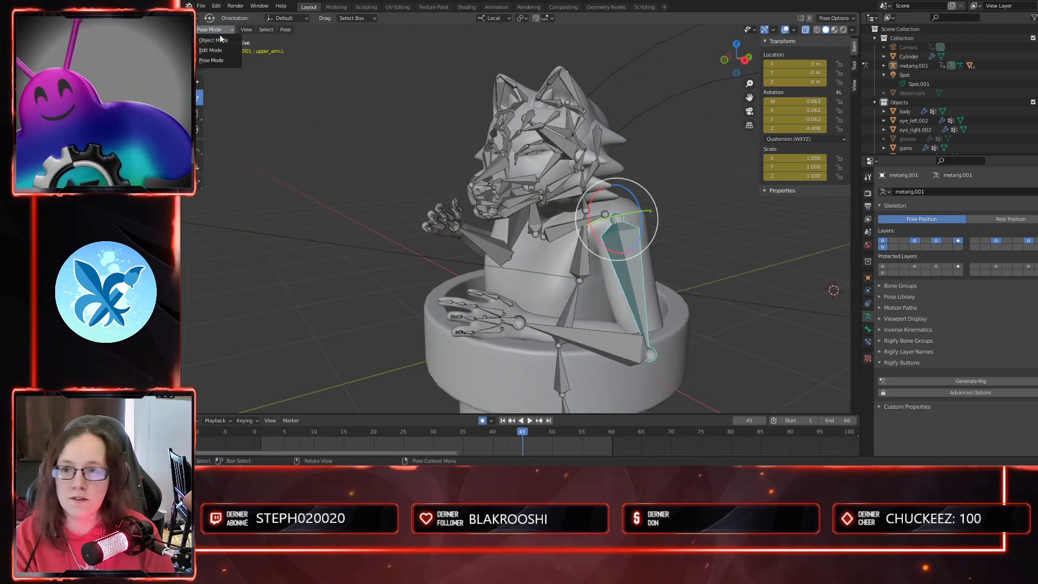
left_click(219, 39)
left_click(584, 249)
middle_click_drag(584, 248, 838, 289)
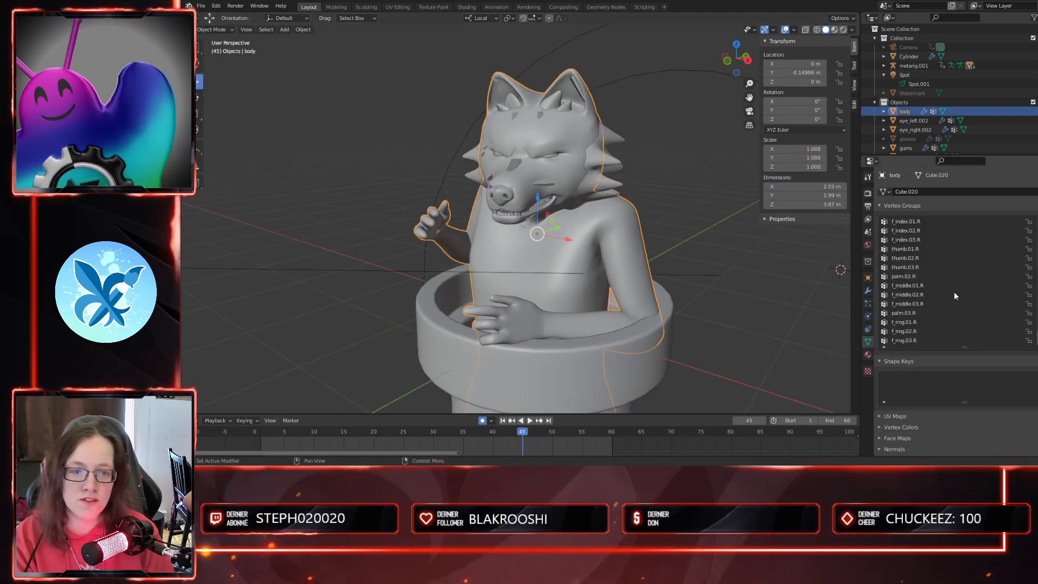
scroll(963, 281, "up", 6)
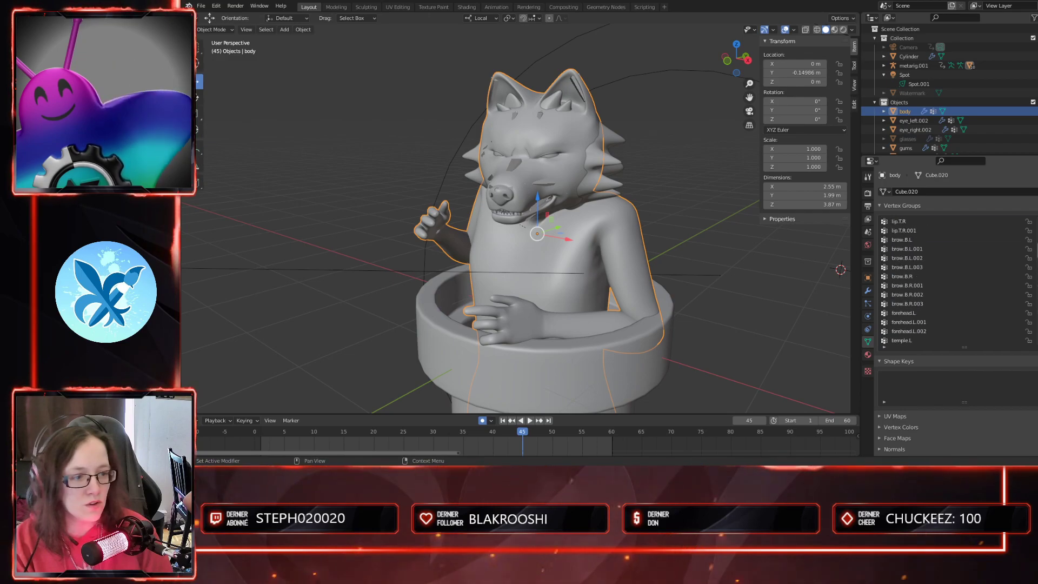
scroll(1014, 255, "up", 10)
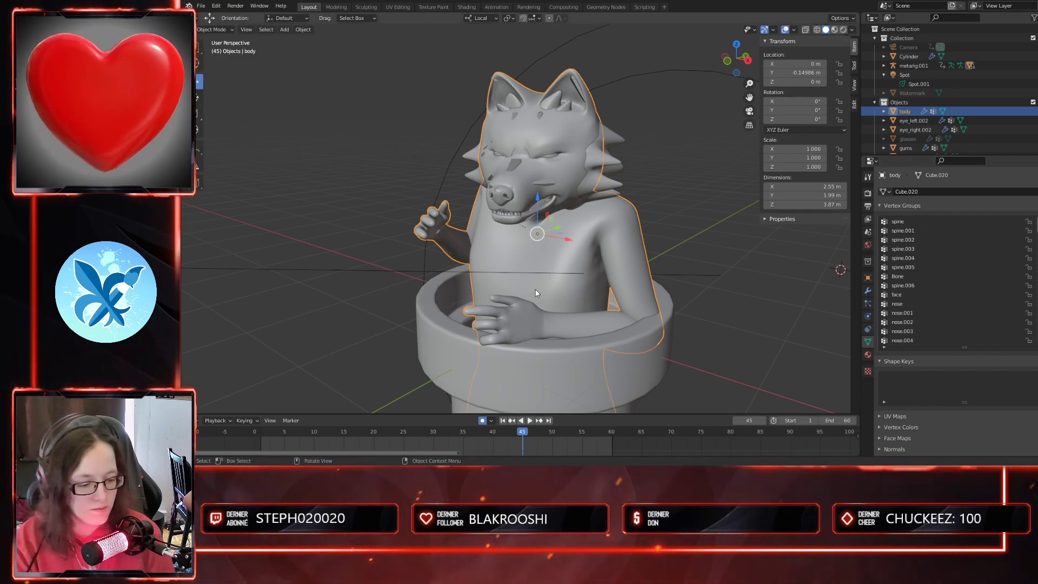
- Check the body mesh briefly in Edit Mode and switch it to Weight Paint mode
middle_click_drag(615, 262, 583, 238)
key("Tab")
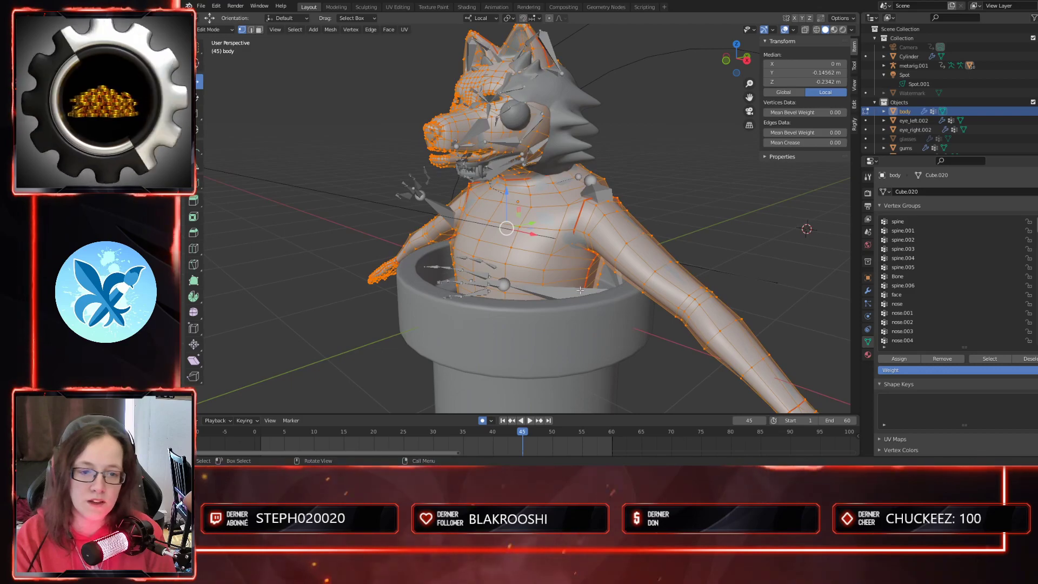
key("Tab")
left_click(215, 29)
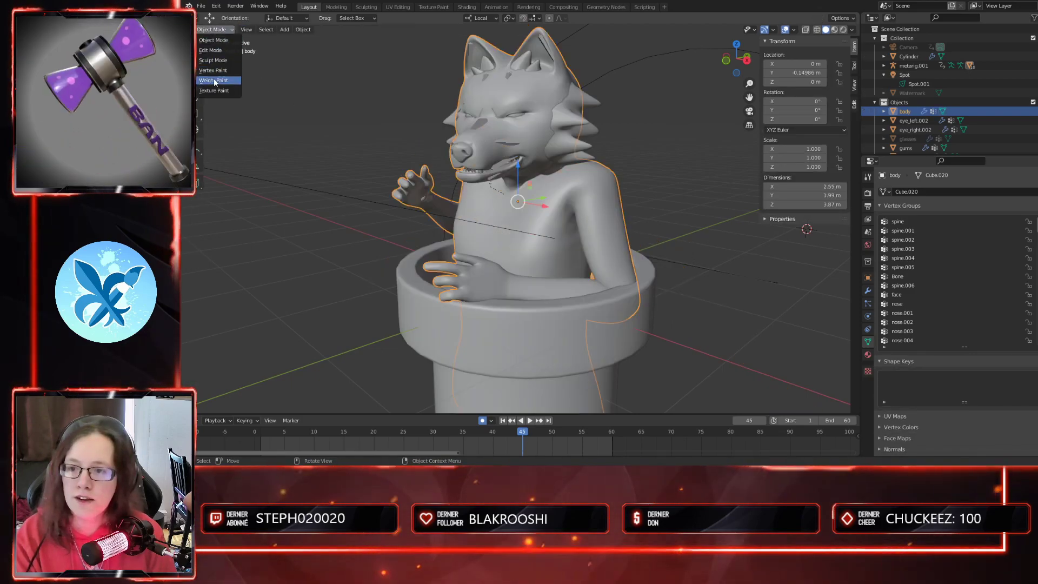
left_click(216, 73)
- Examine the painted weights around the wolf's head and left shoulder, comparing them with the mesh in Edit Mode
middle_click_drag(623, 256, 581, 232)
scroll(584, 256, "up", 5)
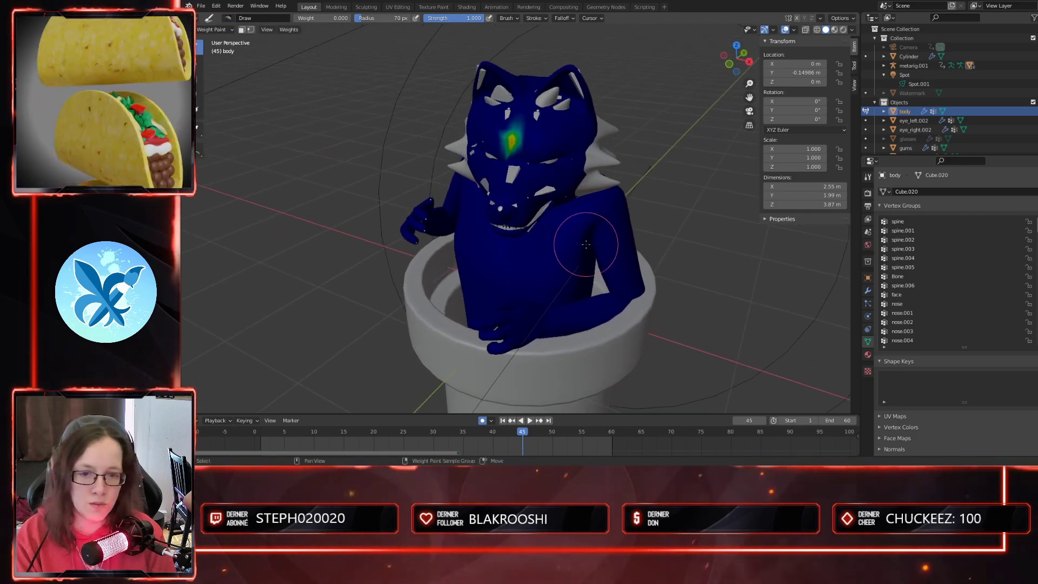
scroll(651, 287, "down", 4)
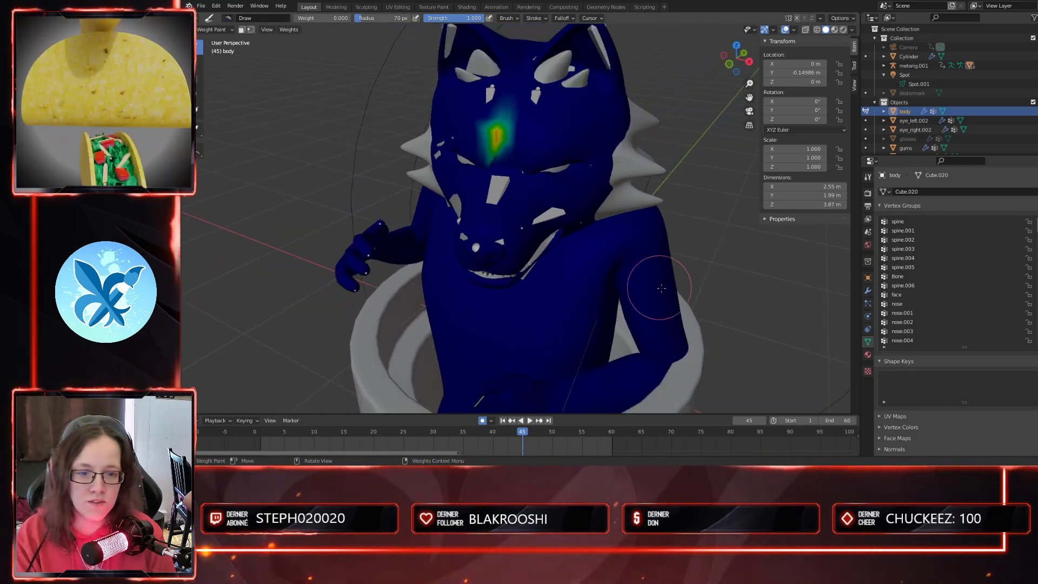
middle_click_drag(653, 290, 642, 260)
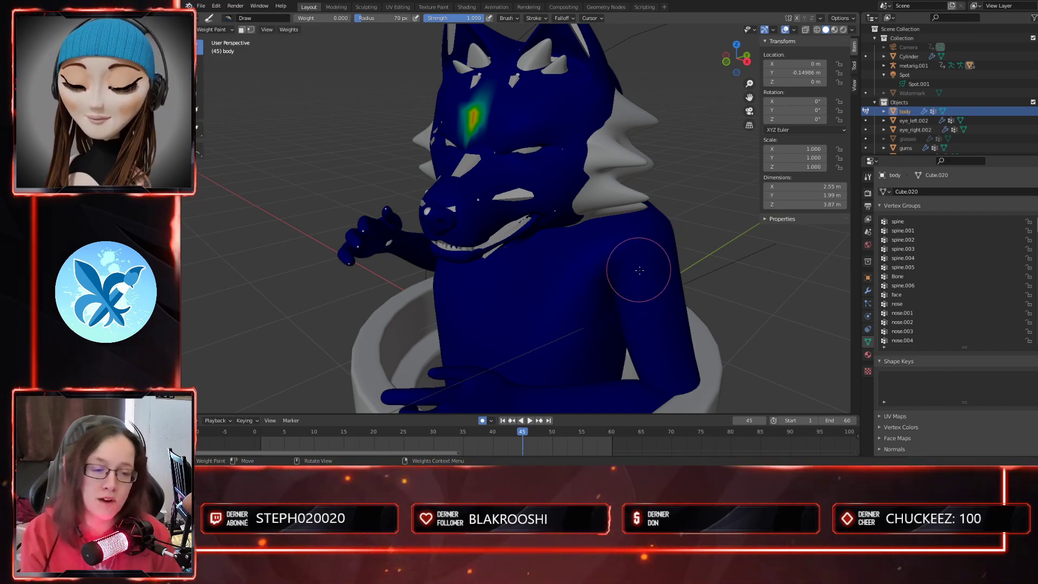
key("Tab")
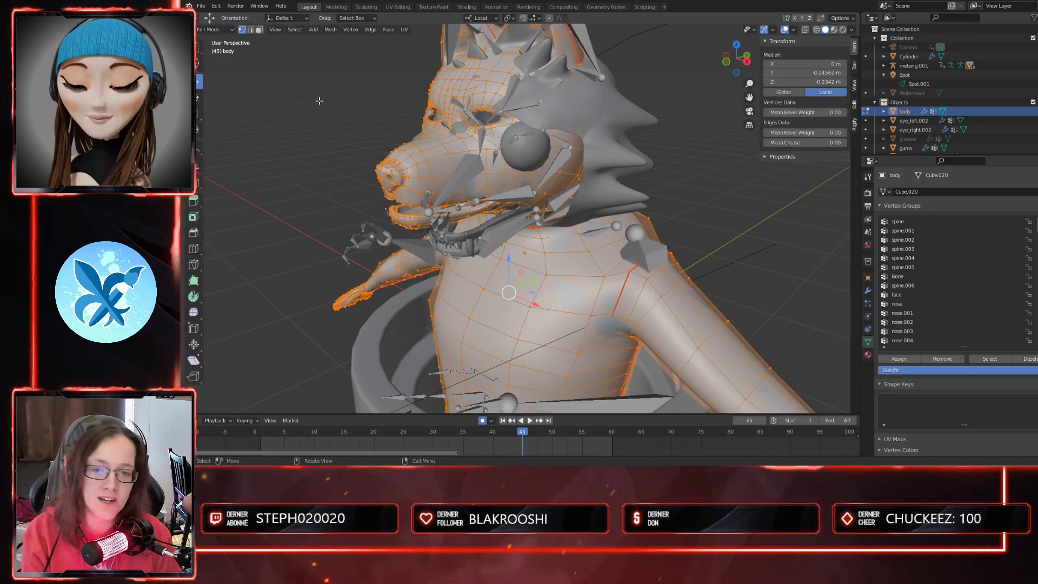
key("Tab")
middle_click_drag(597, 210, 616, 216)
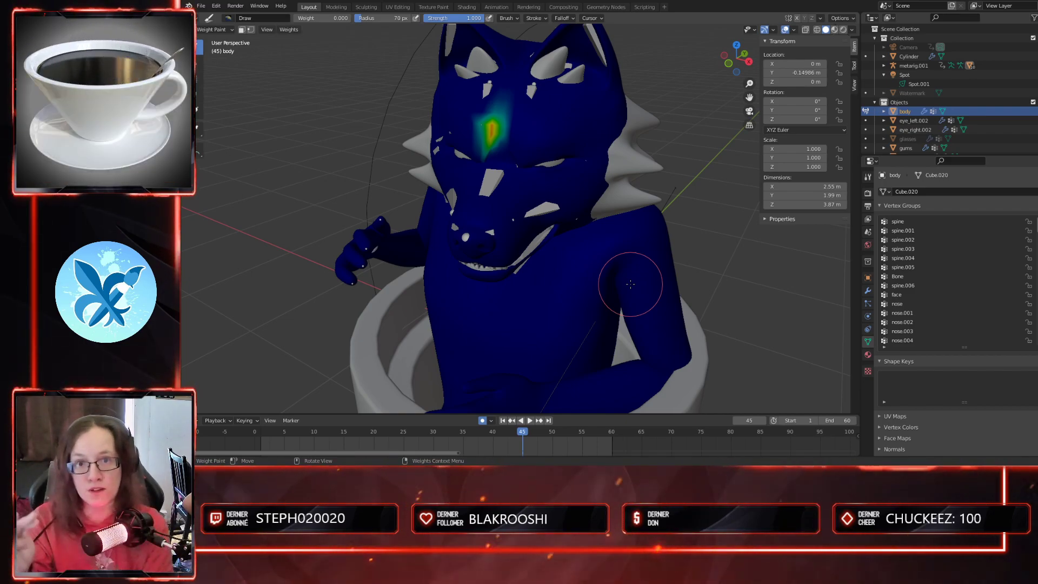
- Display the weights of the nose.004 and jaw vertex groups and examine the jaw weights under the chin from several angles
scroll(972, 291, "down", 2)
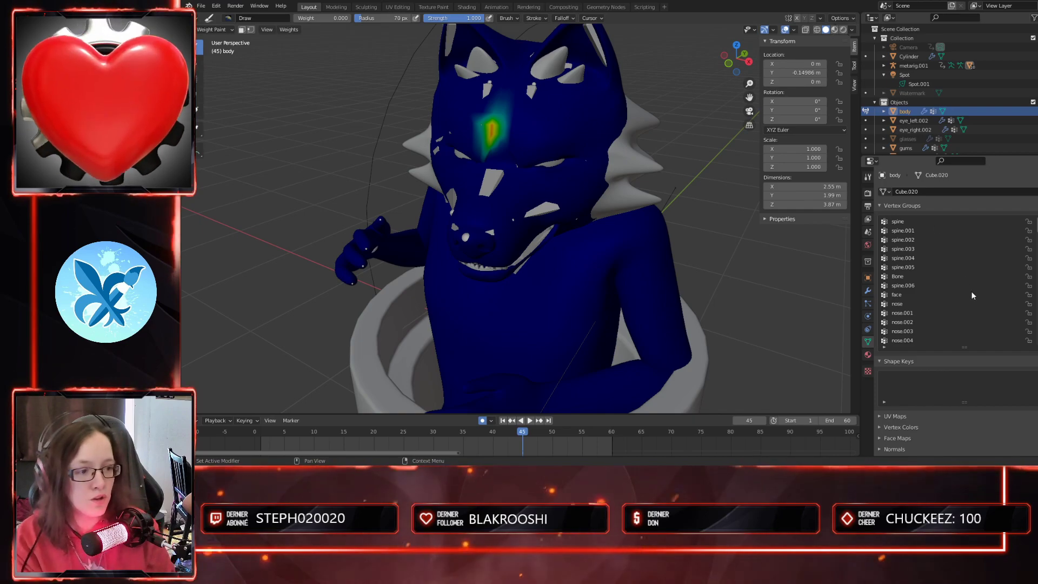
left_click(909, 304)
left_click(902, 322)
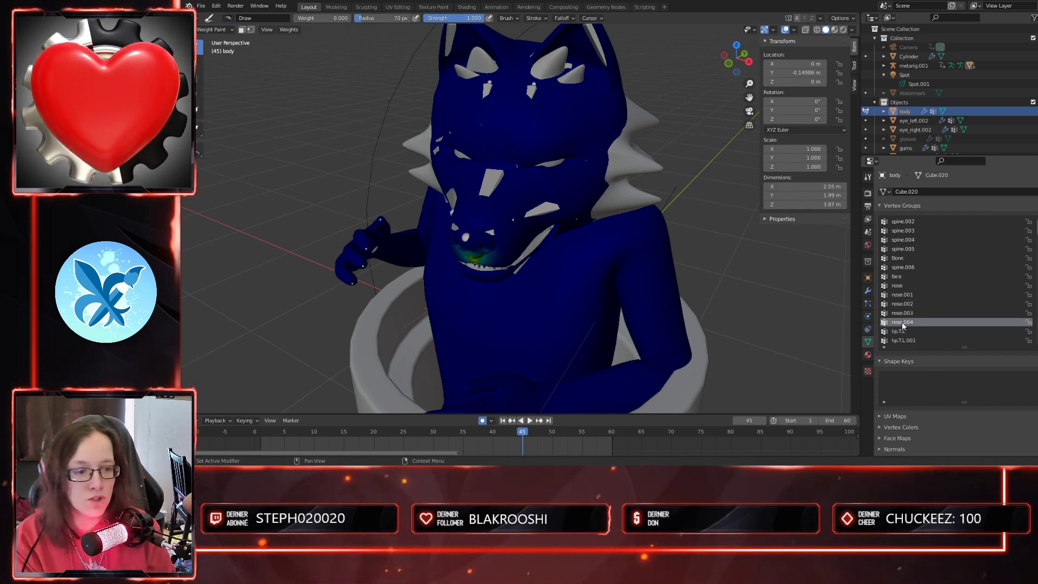
scroll(920, 325, "down", 4)
left_click(902, 313)
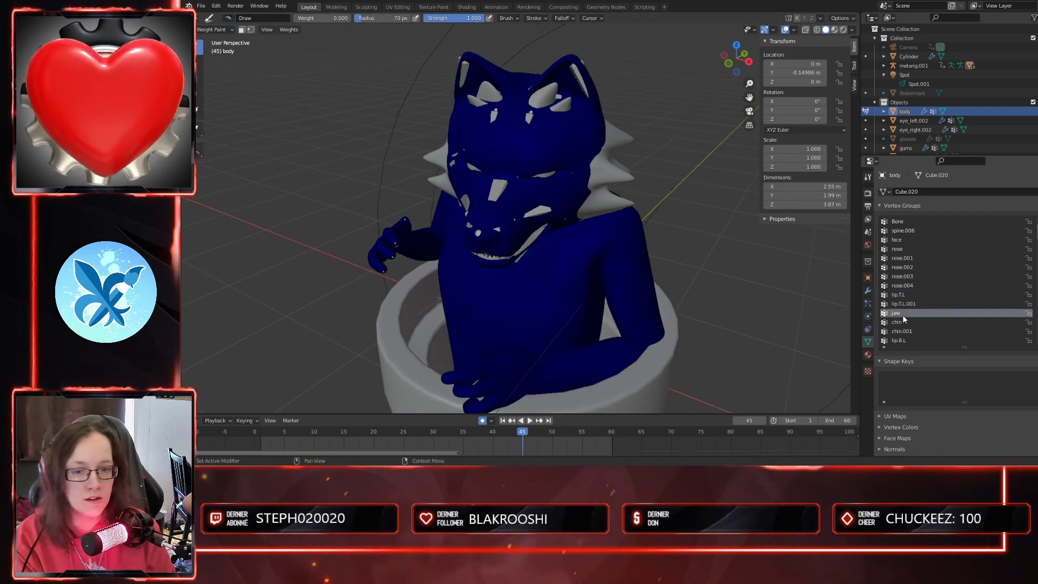
middle_click_drag(595, 260, 566, 314)
scroll(656, 309, "up", 4)
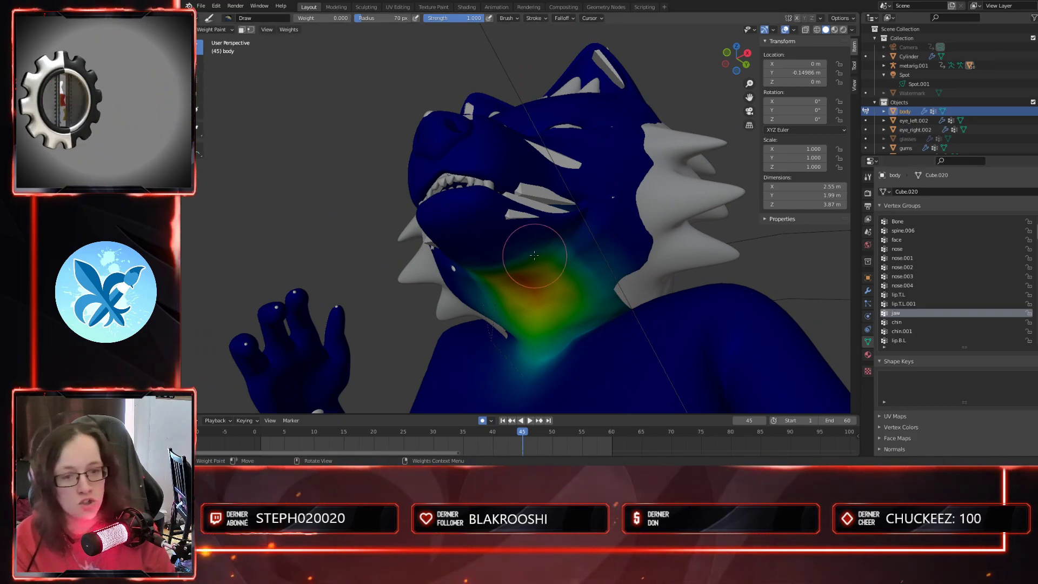
middle_click_drag(573, 285, 551, 254)
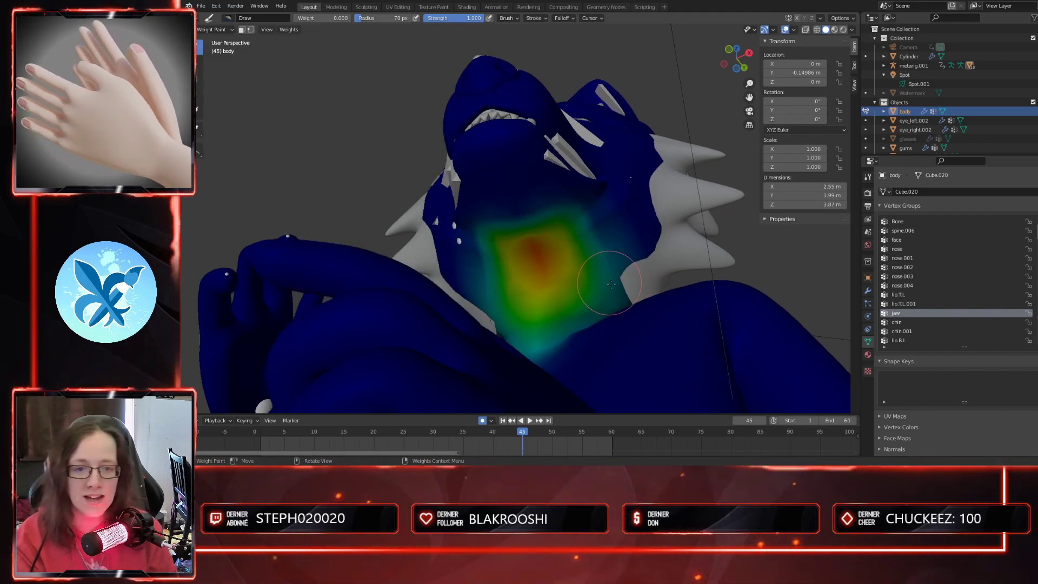
middle_click_drag(610, 283, 609, 297)
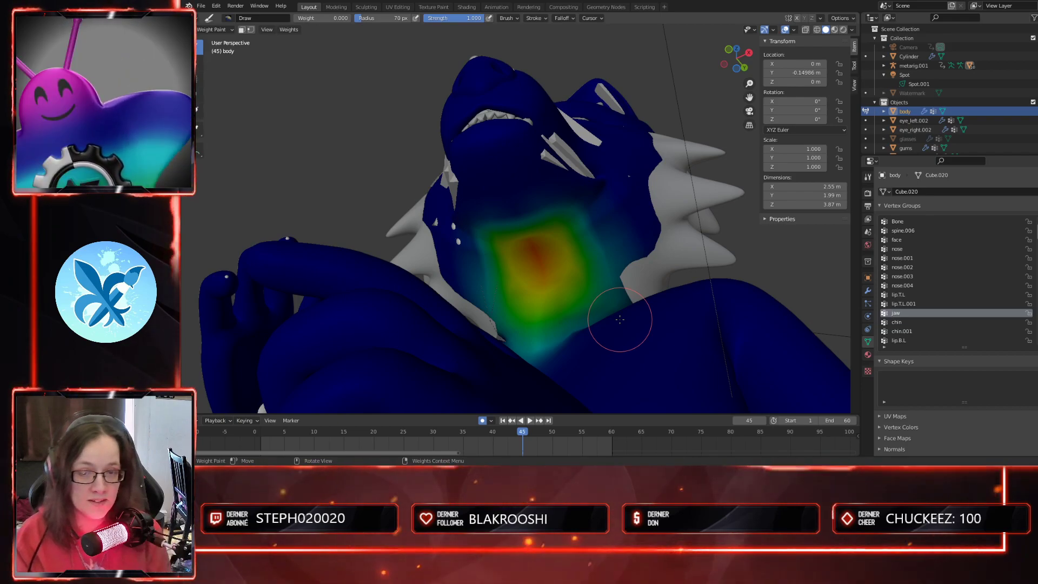
middle_click_drag(518, 327, 585, 335)
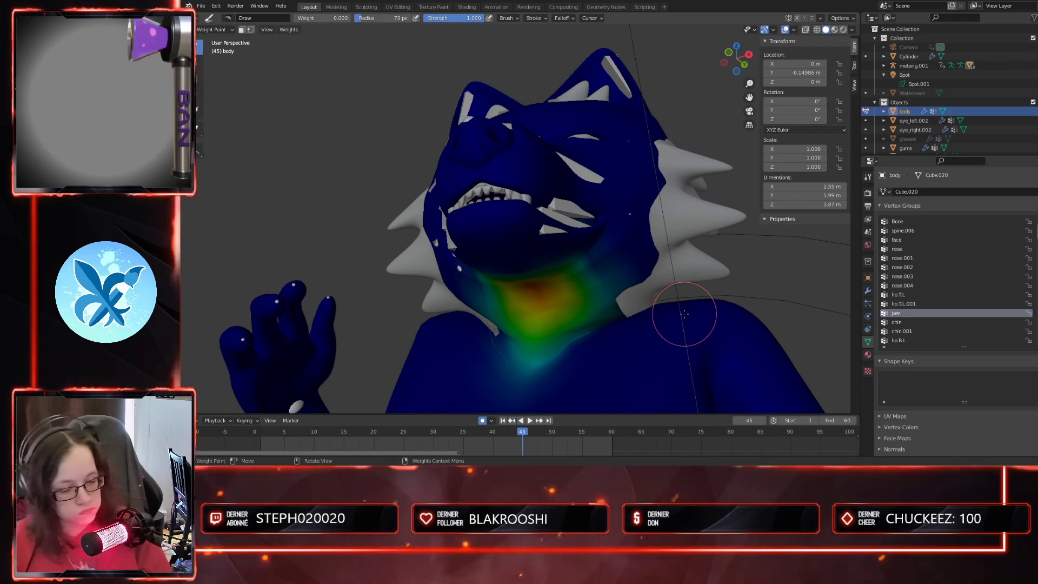
- Return the body mesh to Object Mode and show the scene through the camera
left_click(214, 30)
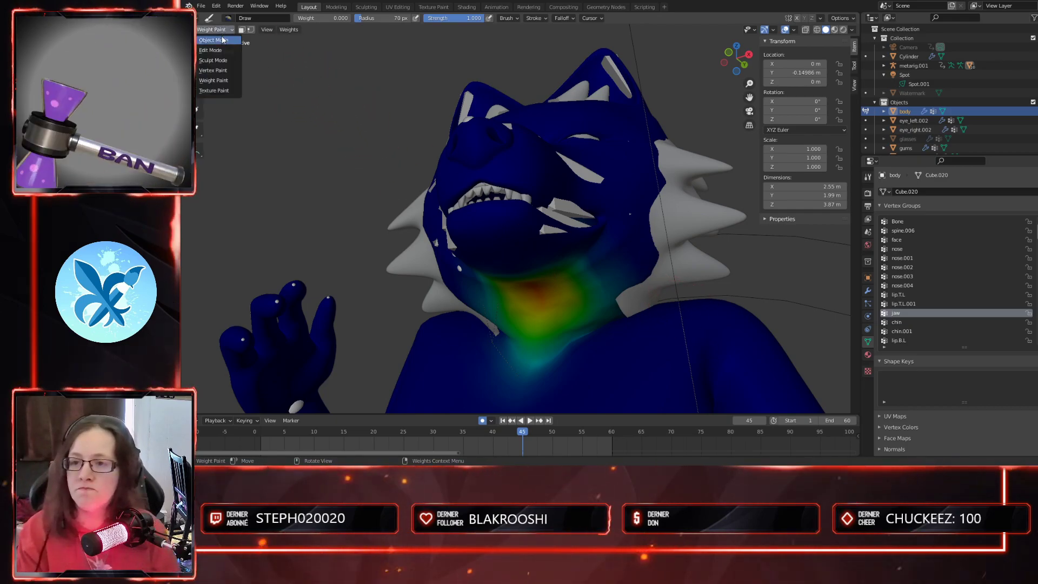
left_click(213, 41)
mouse_move(572, 283)
middle_mouse_down()
mouse_move(613, 232)
mouse_move(641, 259)
mouse_move(638, 296)
mouse_move(628, 297)
mouse_move(643, 309)
middle_mouse_up()
scroll(640, 263, "down", 6)
key("KP_0")
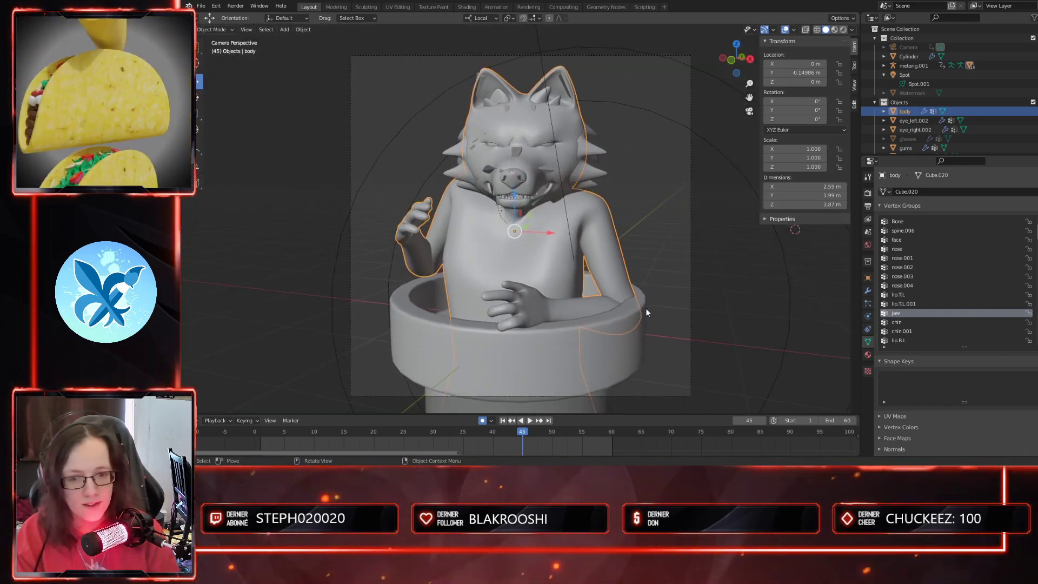
- Select the metarig.001 armature and put it in Pose Mode, framed through the camera
left_click(514, 147)
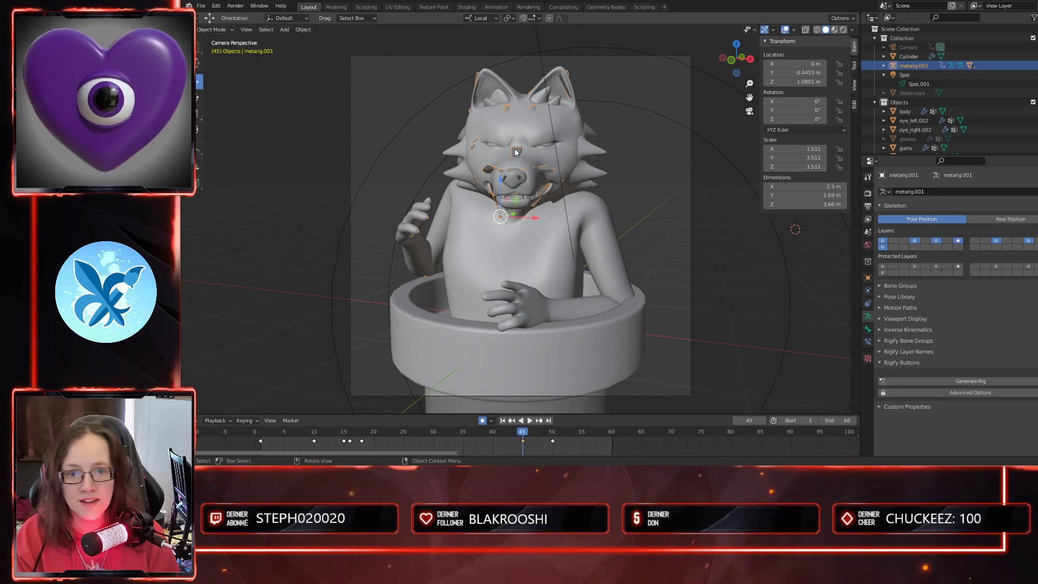
left_click(214, 30)
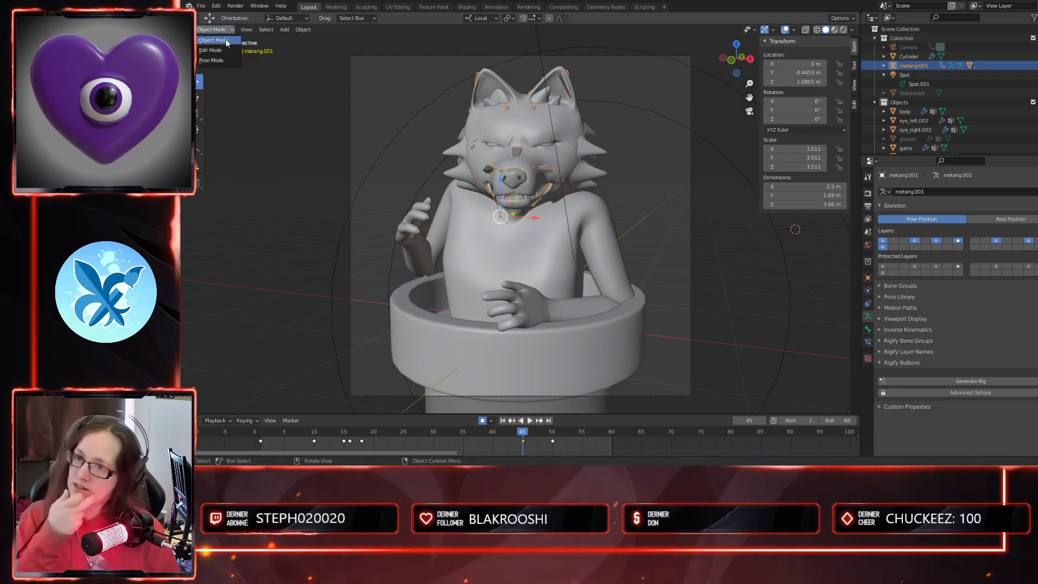
left_click(225, 60)
mouse_move(673, 286)
middle_mouse_down()
mouse_move(655, 287)
mouse_move(664, 288)
mouse_move(657, 315)
mouse_move(660, 303)
middle_mouse_up()
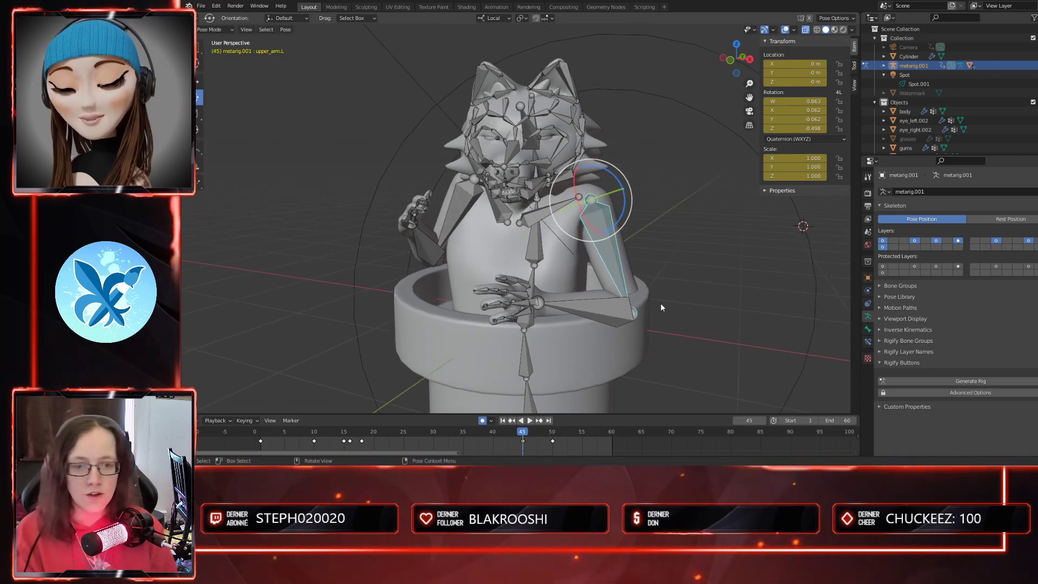
key("KP_0")
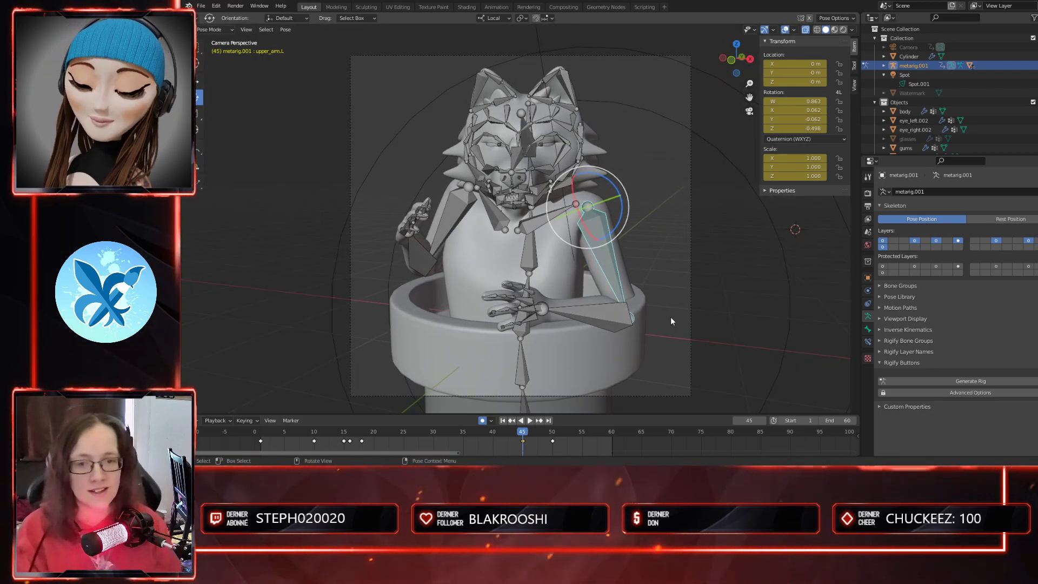
middle_click_drag(682, 329, 675, 300, "shift")
scroll(670, 314, "down", 1)
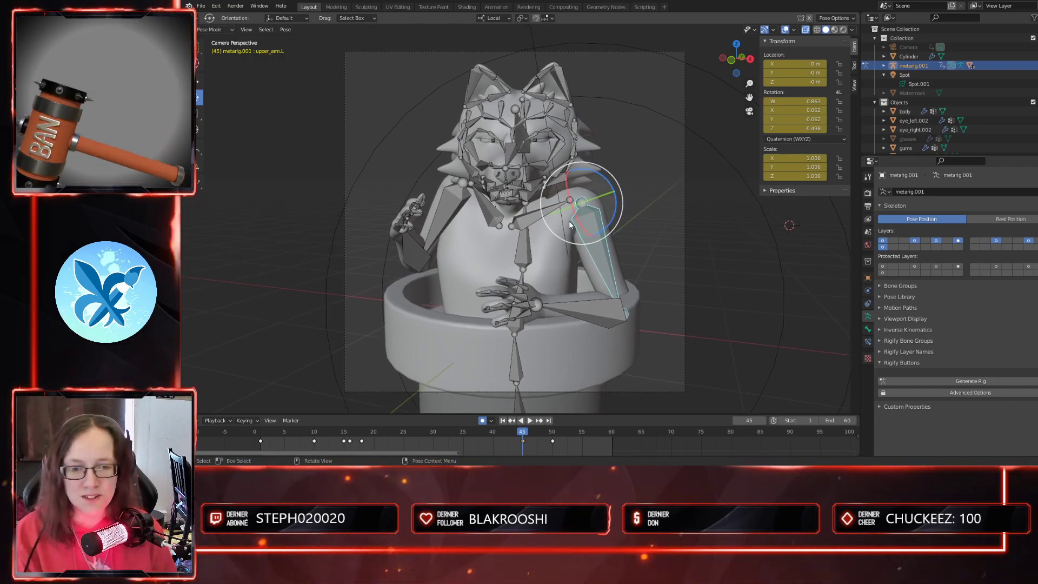
- Select the left shoulder bone and copy its frame 10 keyframe to frame 50, undoing the stray removal of the key
left_click(534, 217)
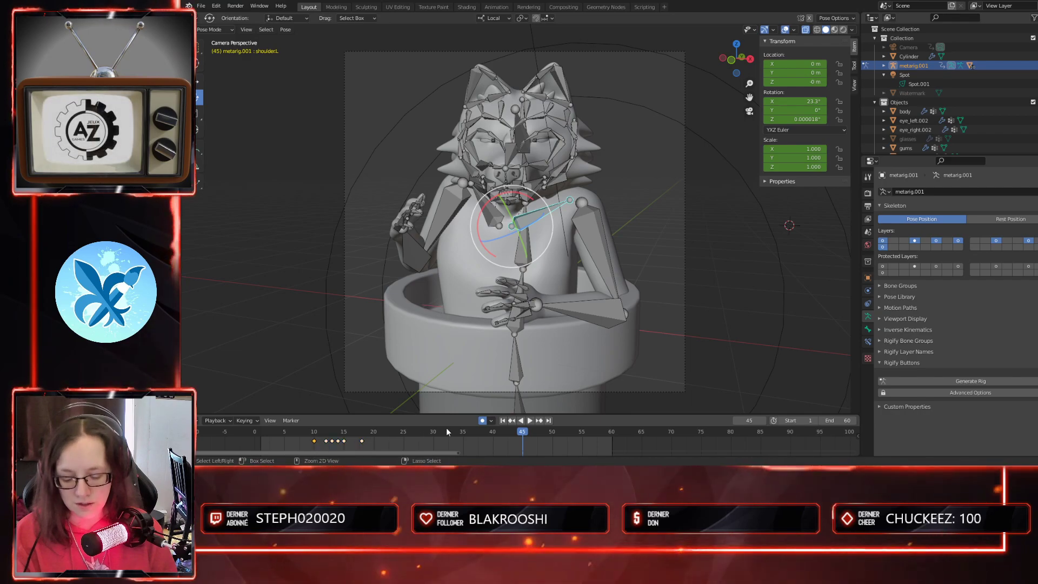
left_click_drag(530, 433, 551, 437)
key("i")
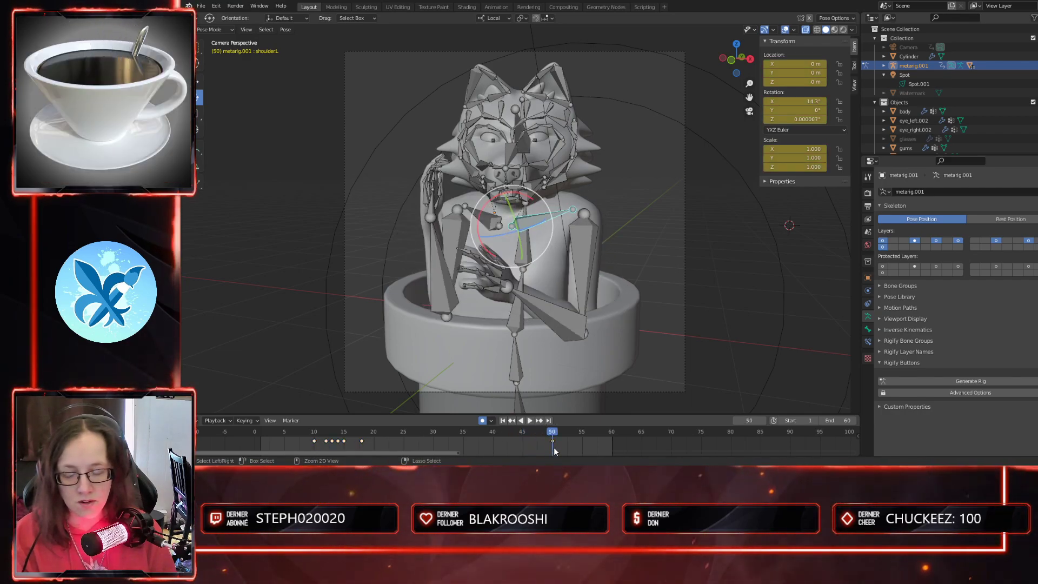
key("Delete")
left_click(318, 448)
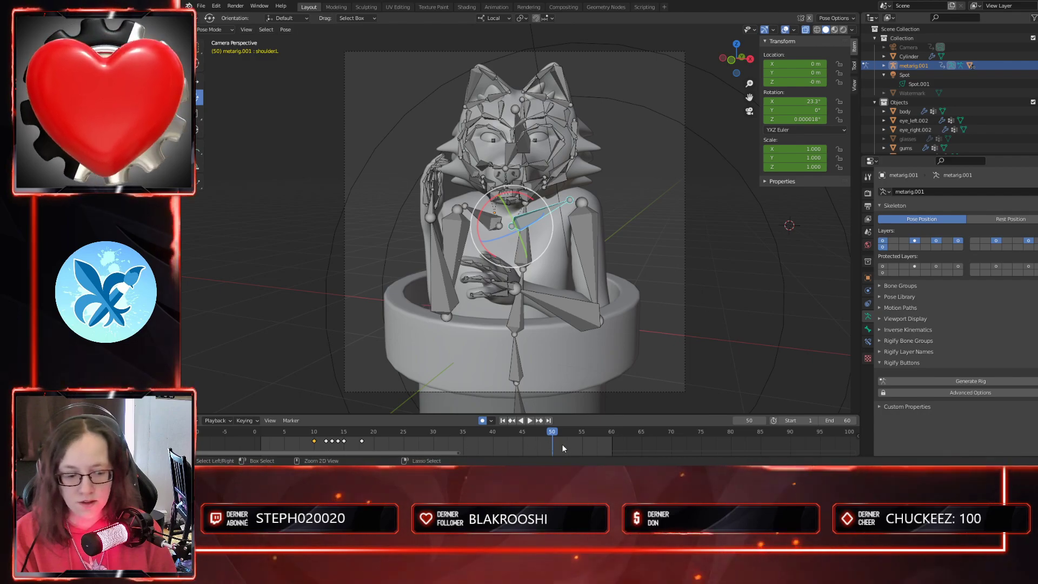
key("ctrl+z")
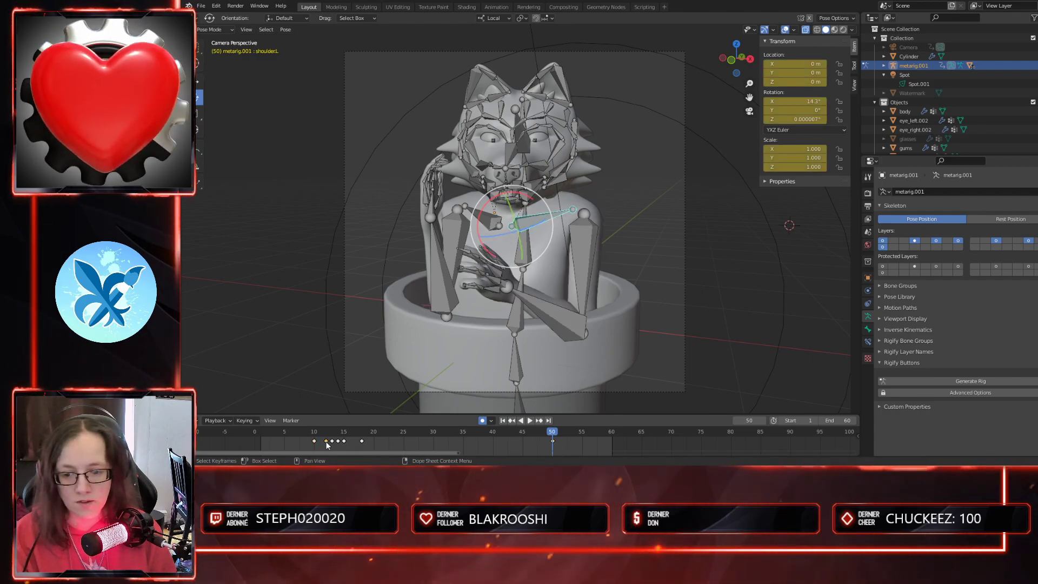
- Copy the left shoulder bone's keyframes from frames 12, 13 and 14 to frames 48, 47 and 46 in mirrored order
left_click_drag(550, 432, 542, 437)
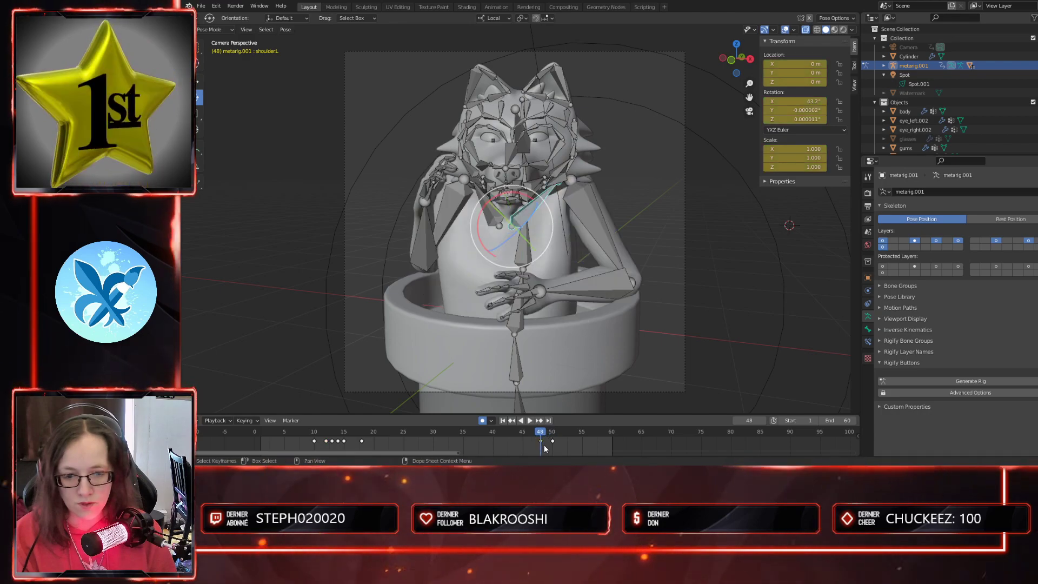
left_click(332, 443)
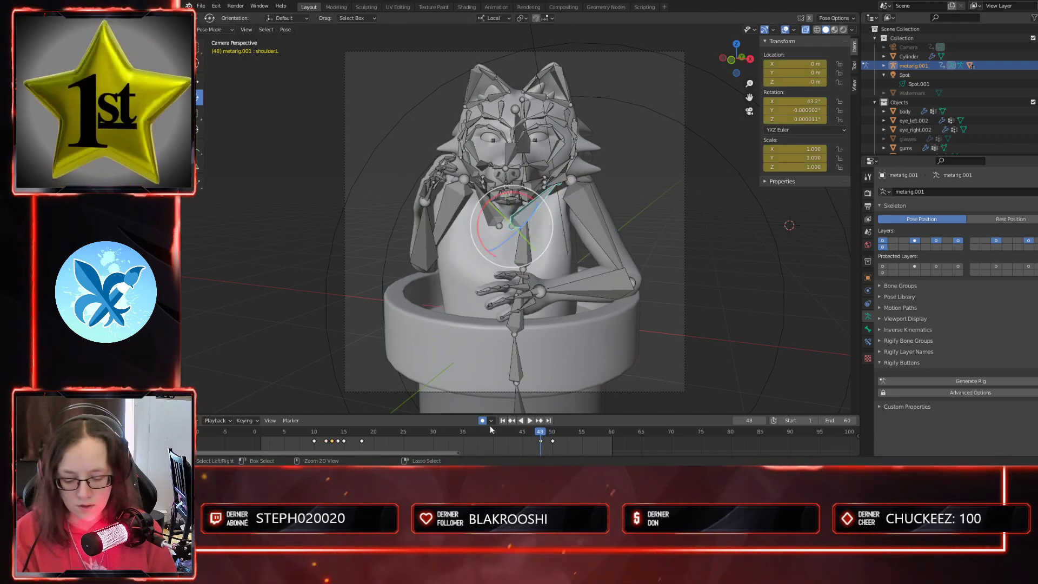
left_click_drag(543, 433, 534, 445)
key("i")
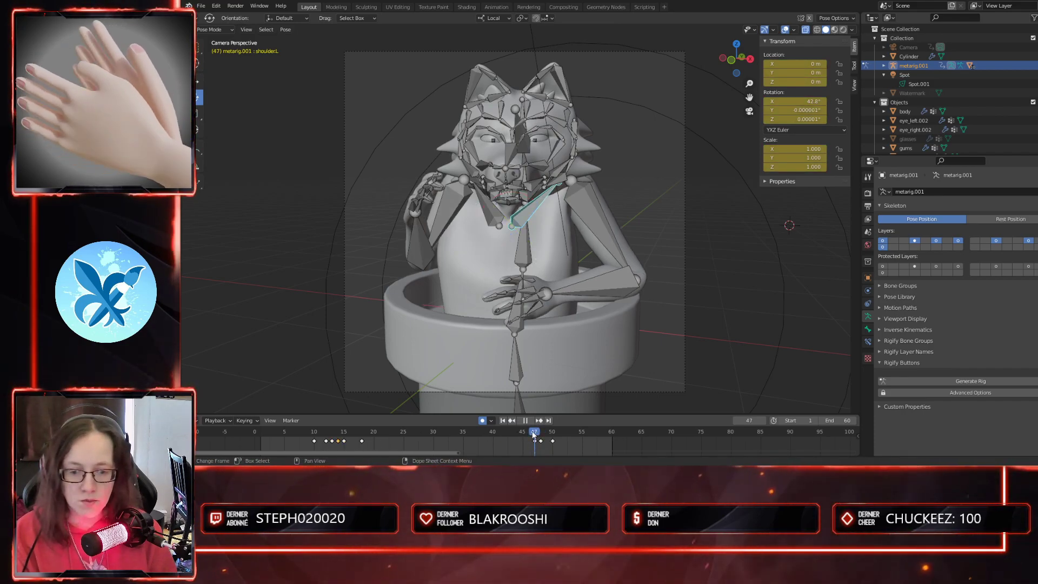
left_click_drag(537, 434, 529, 434)
key("i")
- Copy the left shoulder bone's frame 15 keyframe to frame 45 and its frame 18 keyframe to frame 42
left_click(344, 441)
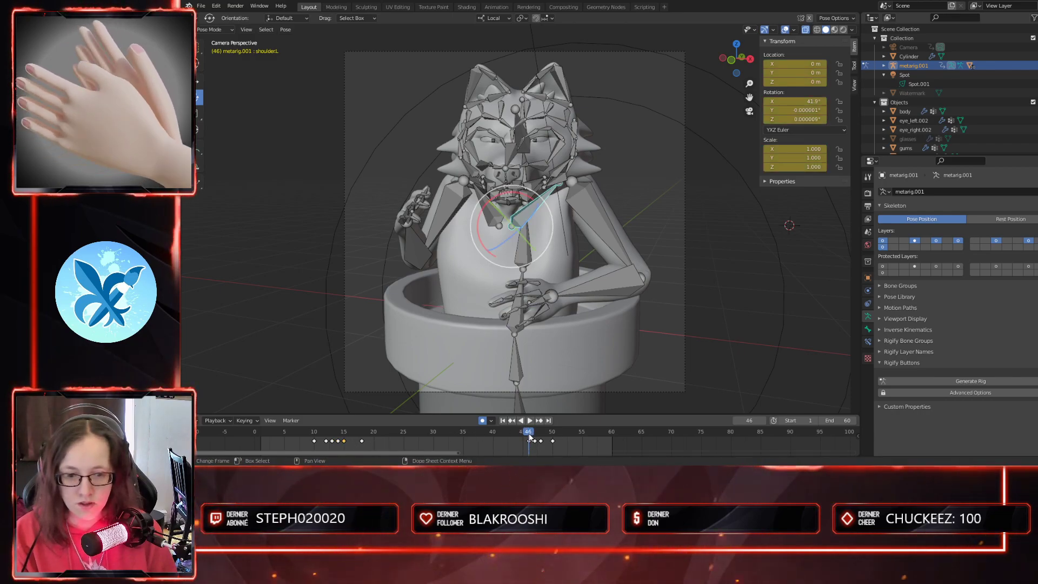
left_click_drag(526, 436, 523, 436)
key("i")
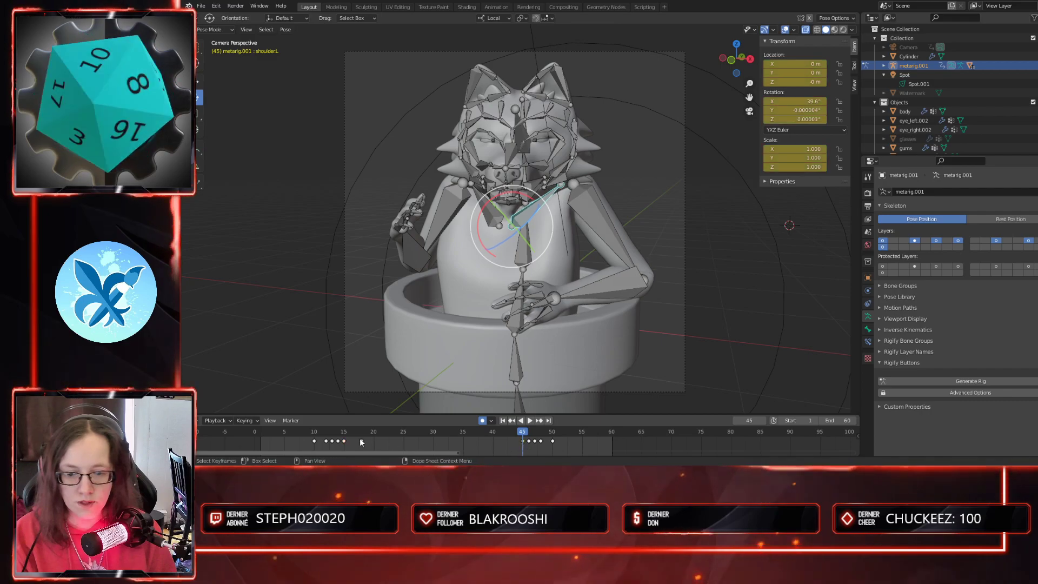
left_click_drag(346, 434, 362, 441)
left_click_drag(520, 433, 510, 451)
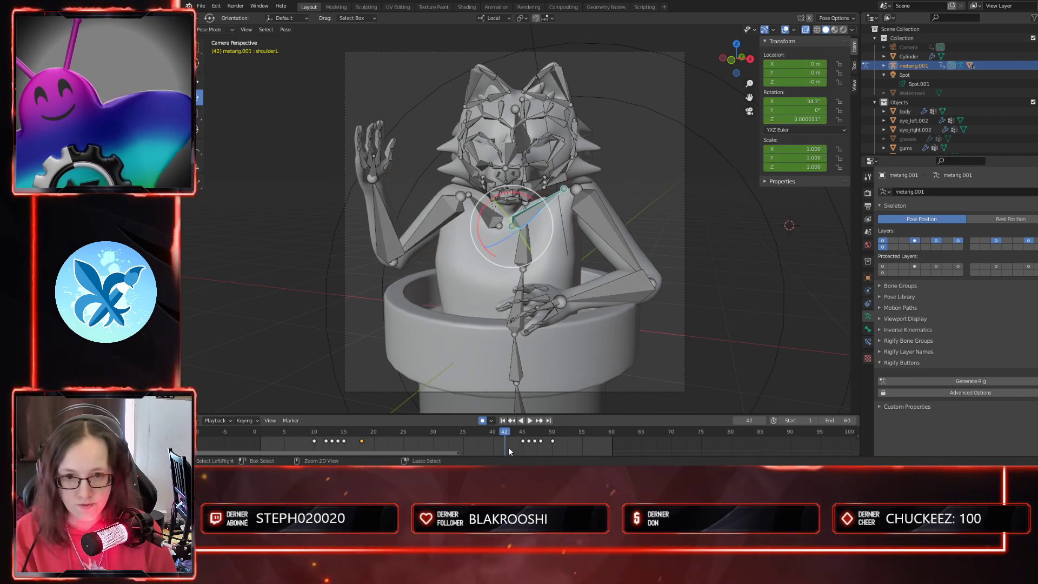
key("ctrl+v")
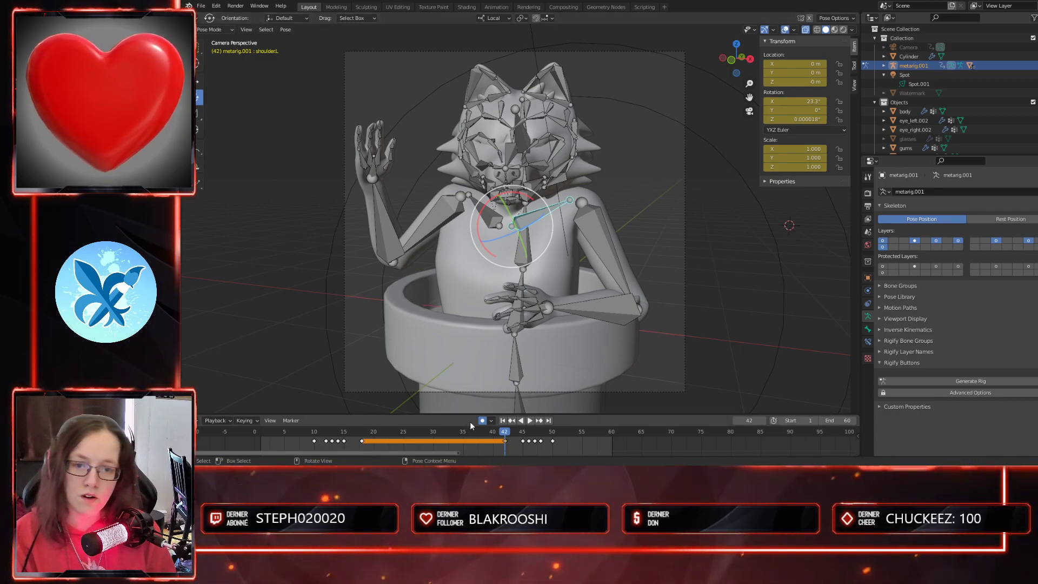
- Select the left upper arm bone and copy its frame 18 keyframe to frame 42 and its frame 16 keyframe to frame 44
key("space")
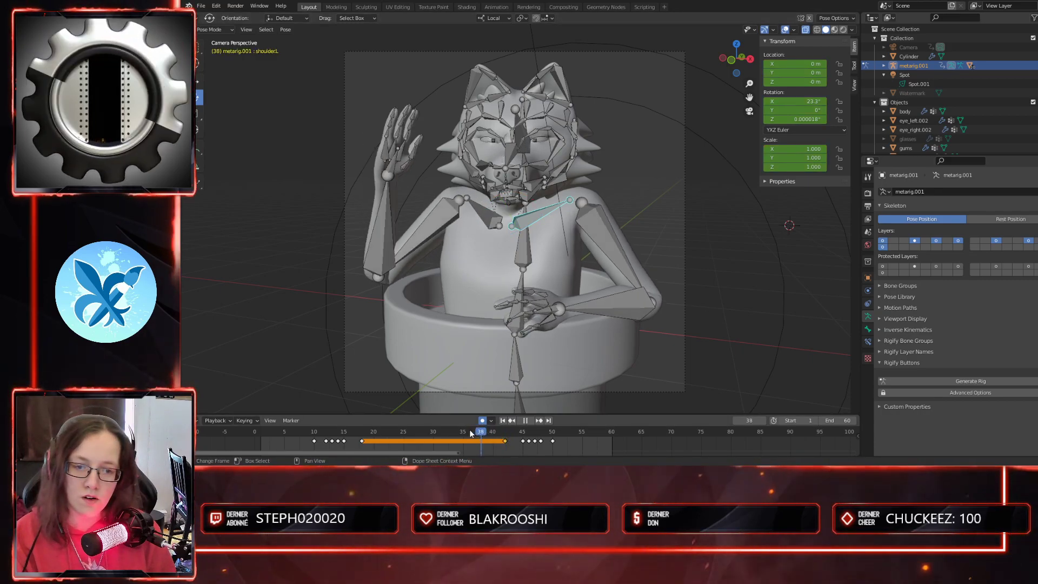
left_click_drag(373, 433, 490, 437)
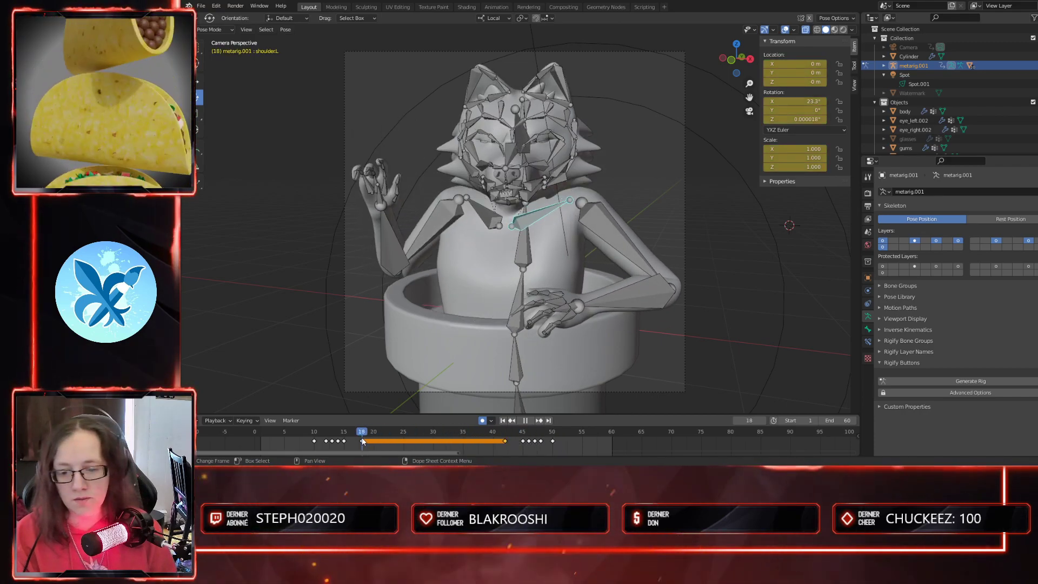
key("space")
left_click(609, 229)
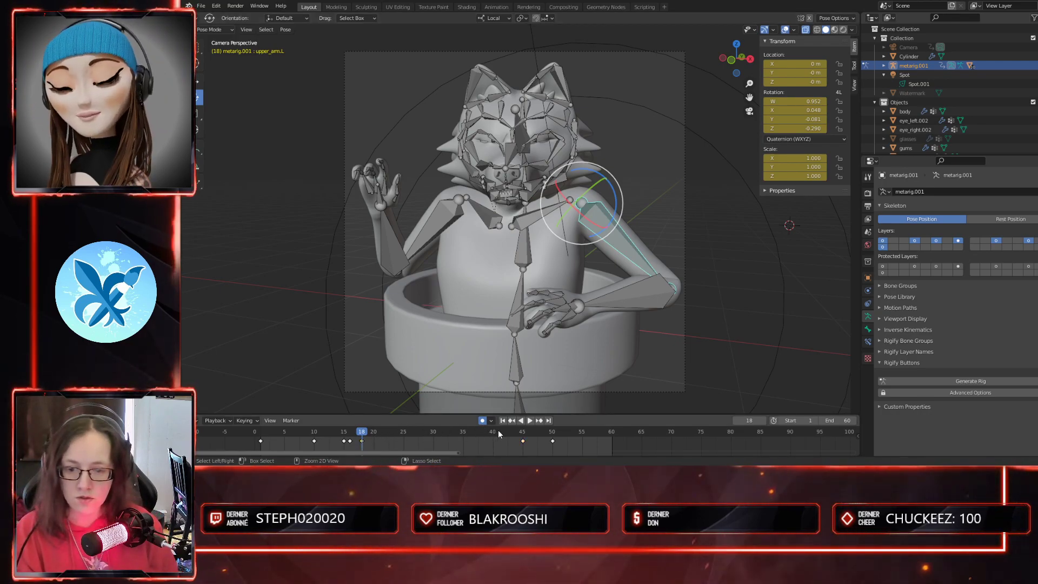
left_click_drag(511, 436, 502, 441)
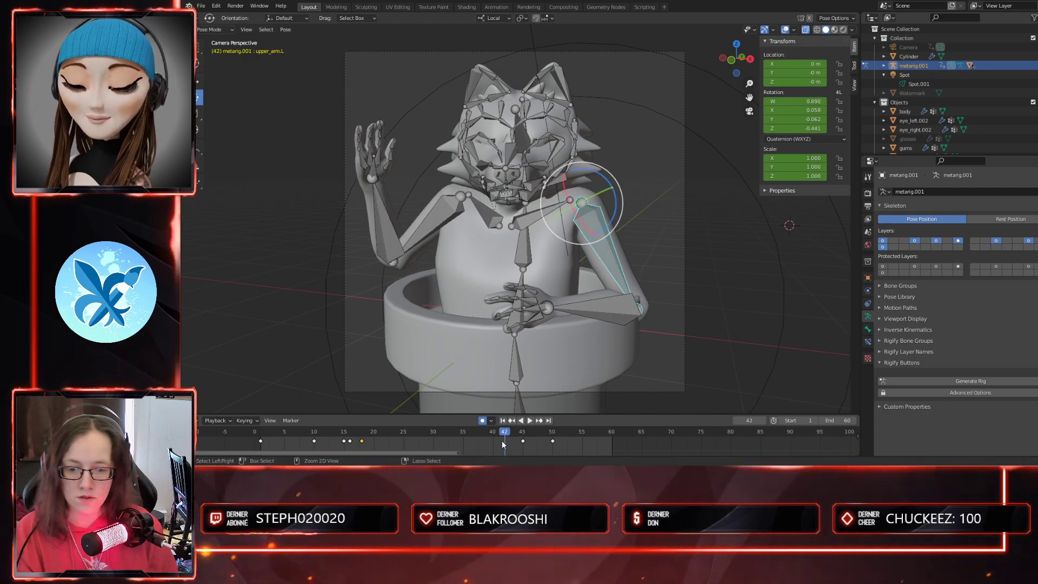
key("ctrl+v")
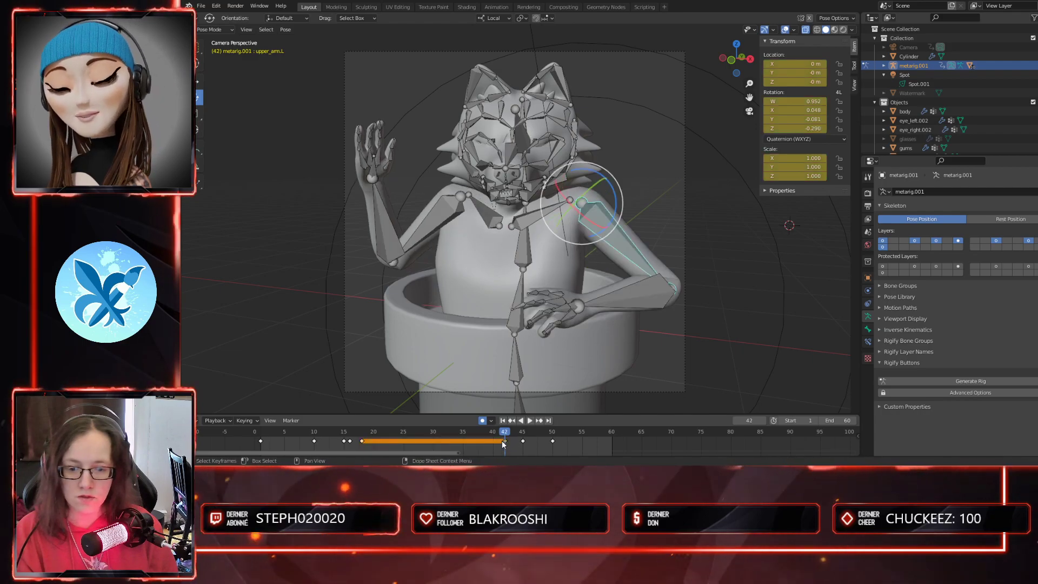
left_click(352, 443)
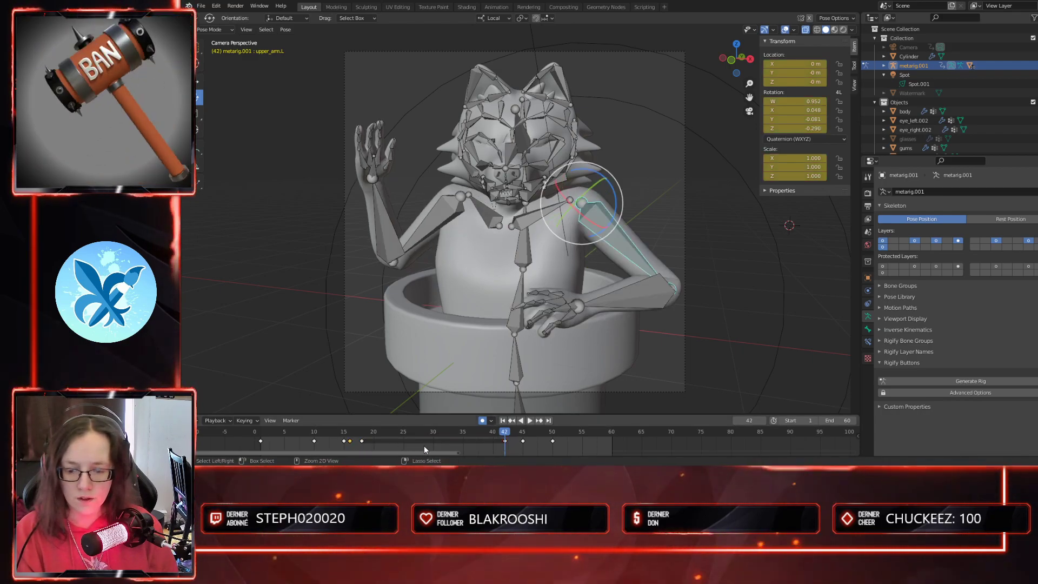
key("space")
key("space")
key("ctrl+v")
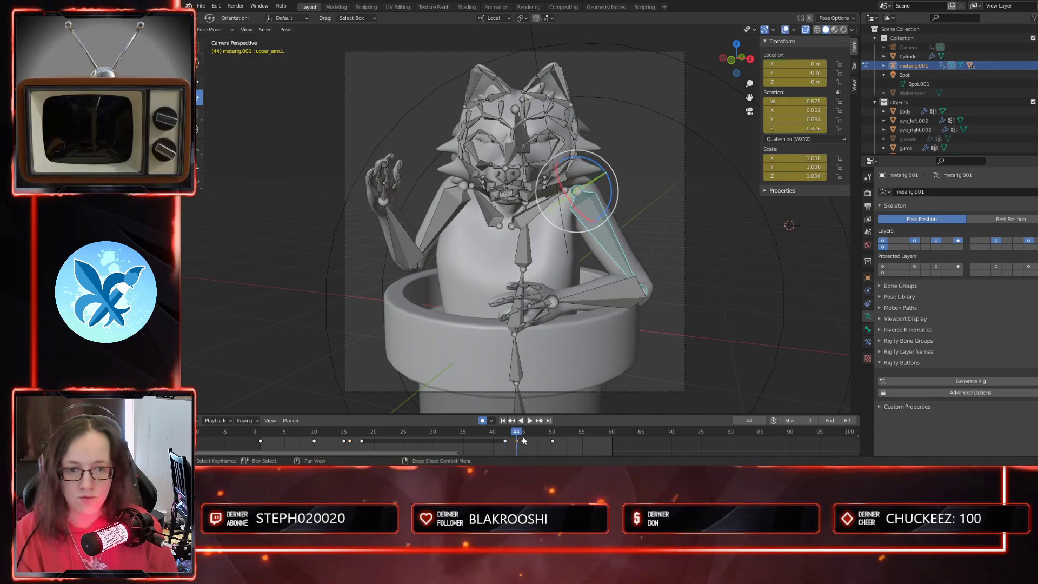
- Rotate the left upper arm bone about 5.17° around its local Z axis at frame 16 and compare it with frame 18
left_click_drag(516, 434, 345, 423)
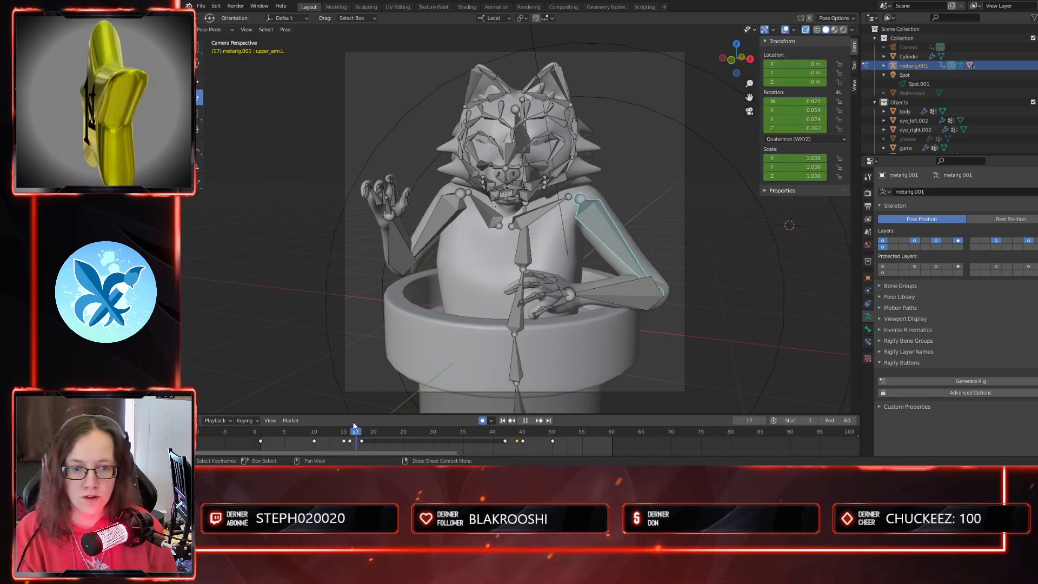
key("space")
middle_click_drag(533, 393, 622, 303)
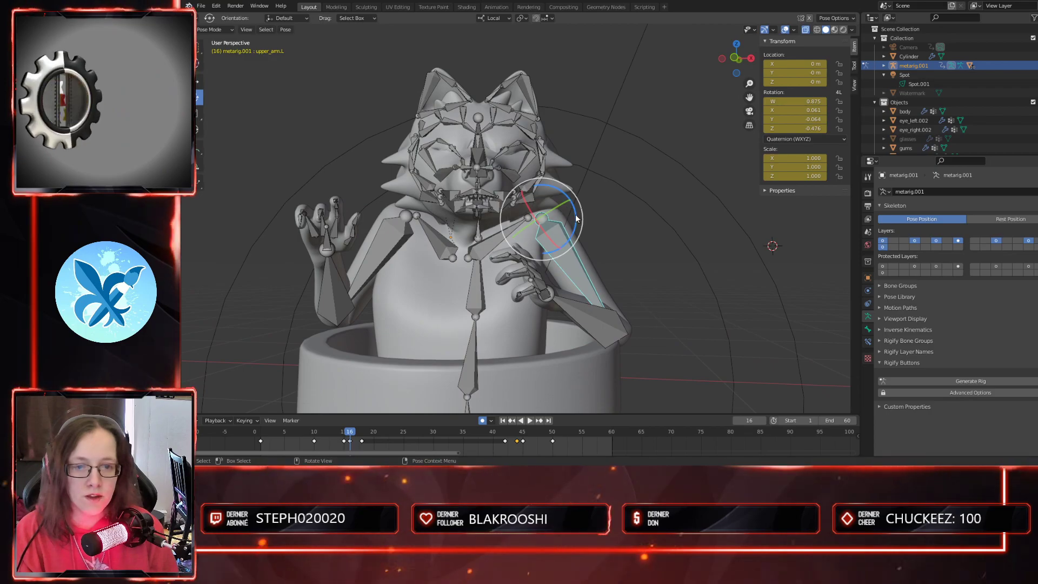
left_click_drag(574, 215, 578, 213)
key("space")
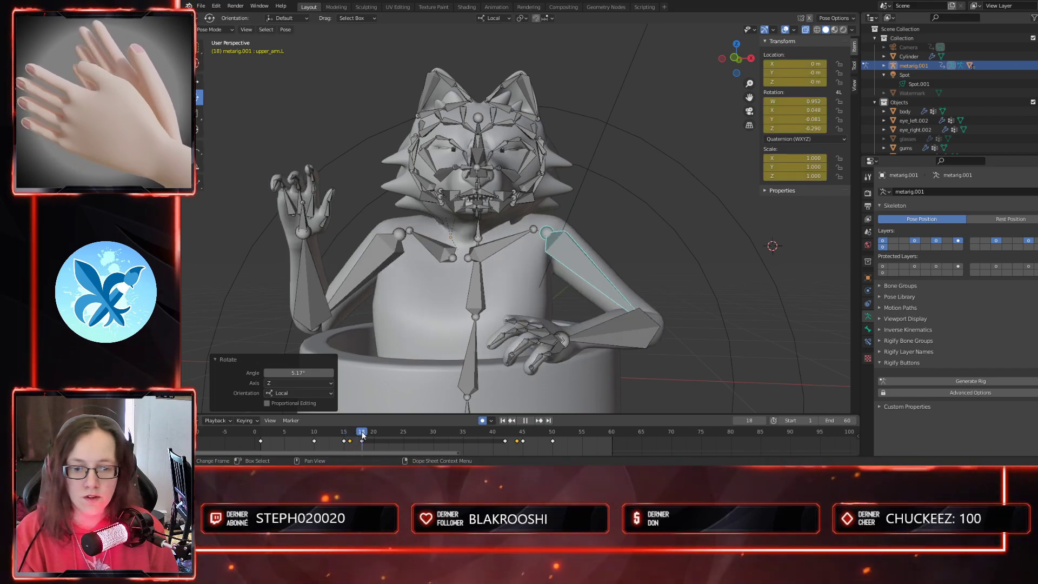
key("space")
- Check the left arm at frame 42 and slightly adjust the upper arm bone's rotation in the poses up to frame 45
middle_click_drag(423, 398, 498, 387)
key("space")
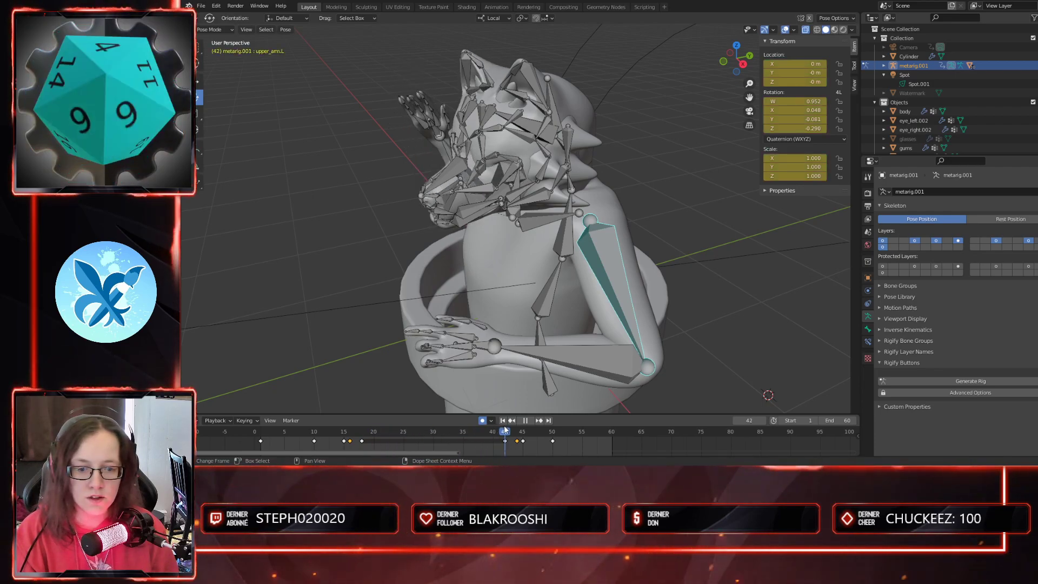
key("space")
middle_click_drag(681, 346, 710, 303)
left_click_drag(596, 213, 596, 204)
left_click(523, 433)
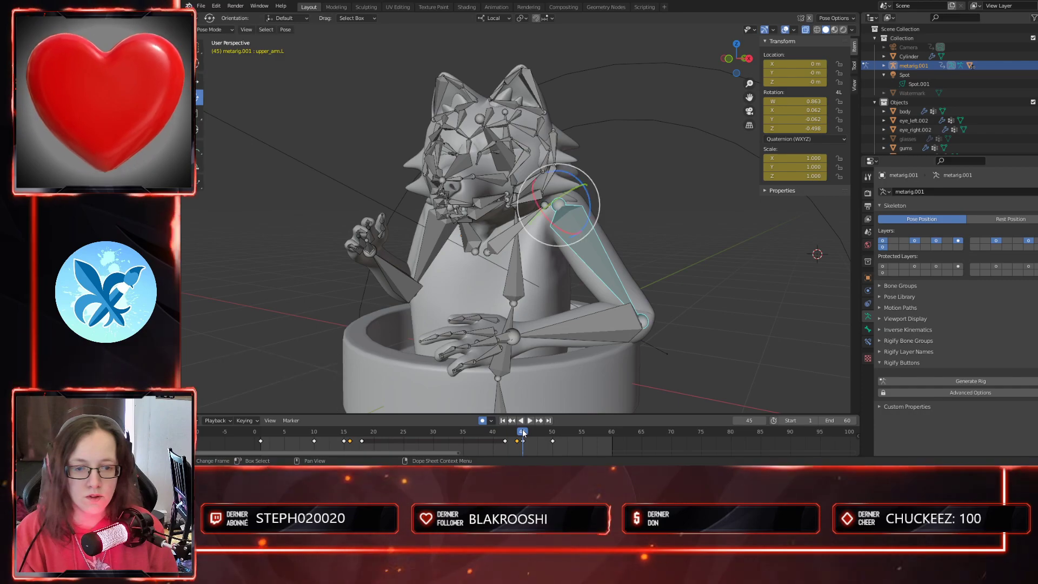
left_click_drag(564, 173, 568, 168)
- Select the left forearm bone and copy its frame 10 keyframe to frame 50
middle_click_drag(557, 339, 585, 330)
left_click(586, 326)
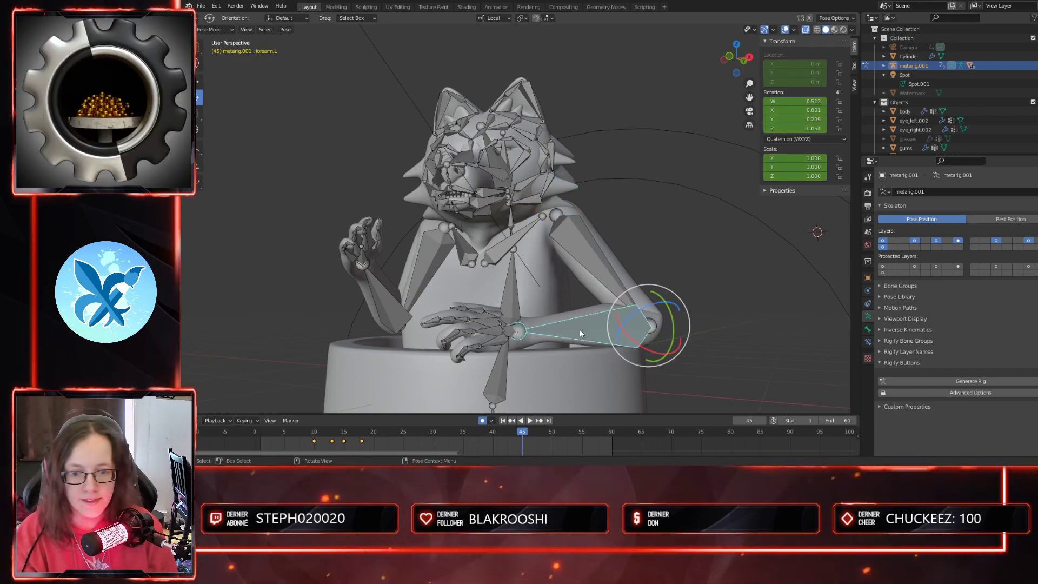
middle_click_drag(589, 384, 446, 328)
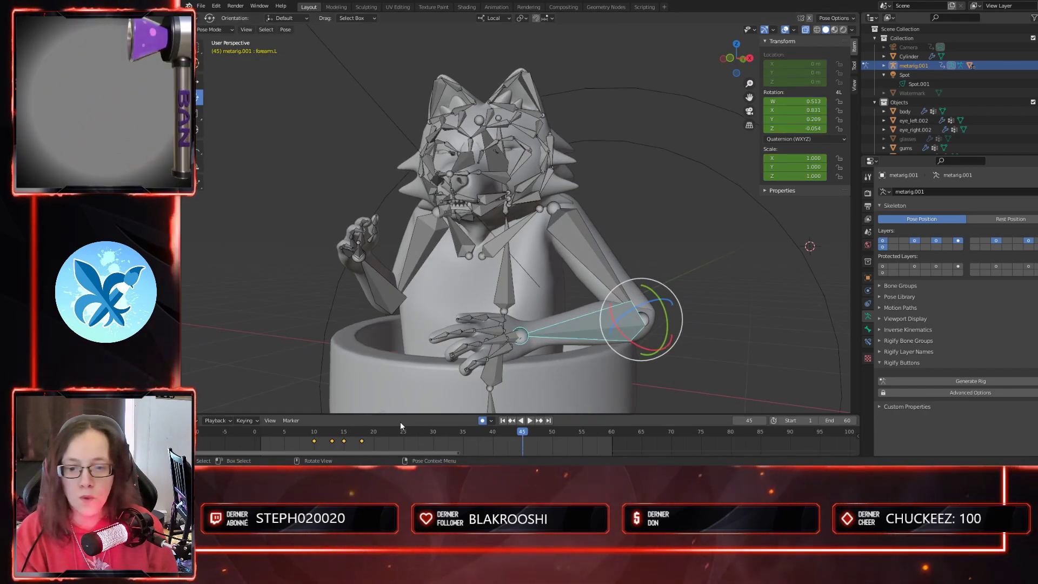
left_click_drag(364, 438, 552, 441)
left_click(314, 441)
key("ctrl+c")
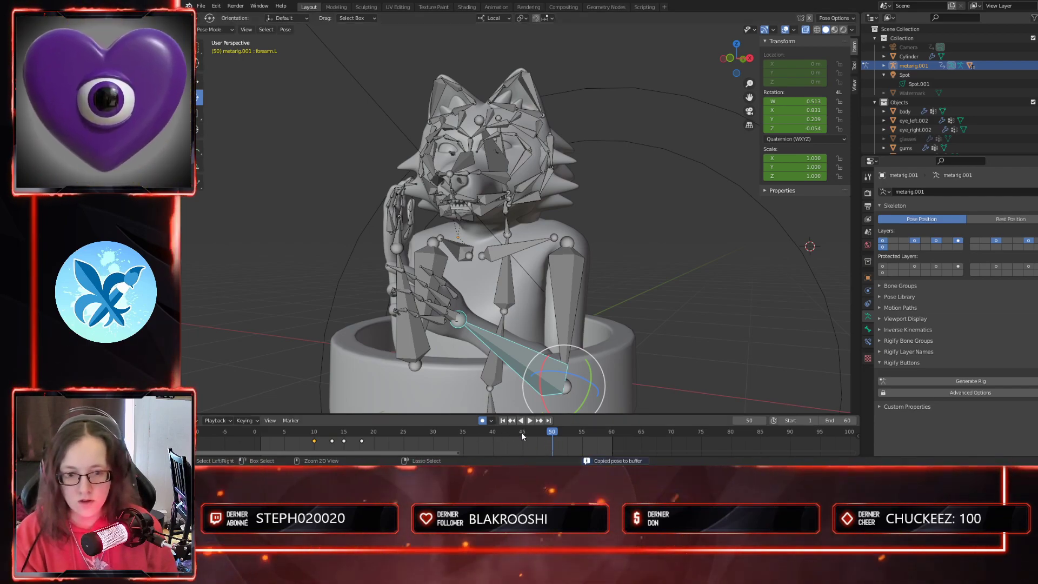
key("ctrl+shift+v")
- Copy the left forearm bone's keyframes from frame 13 to 47, frame 15 to 45 and frame 18 to 42
left_click(332, 441)
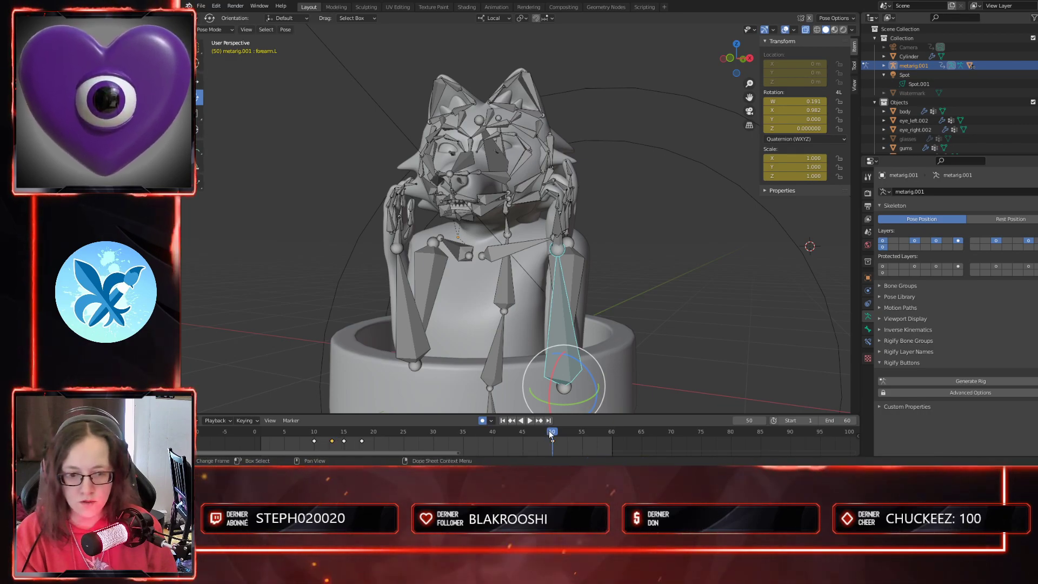
left_click_drag(550, 432, 523, 437)
key("i")
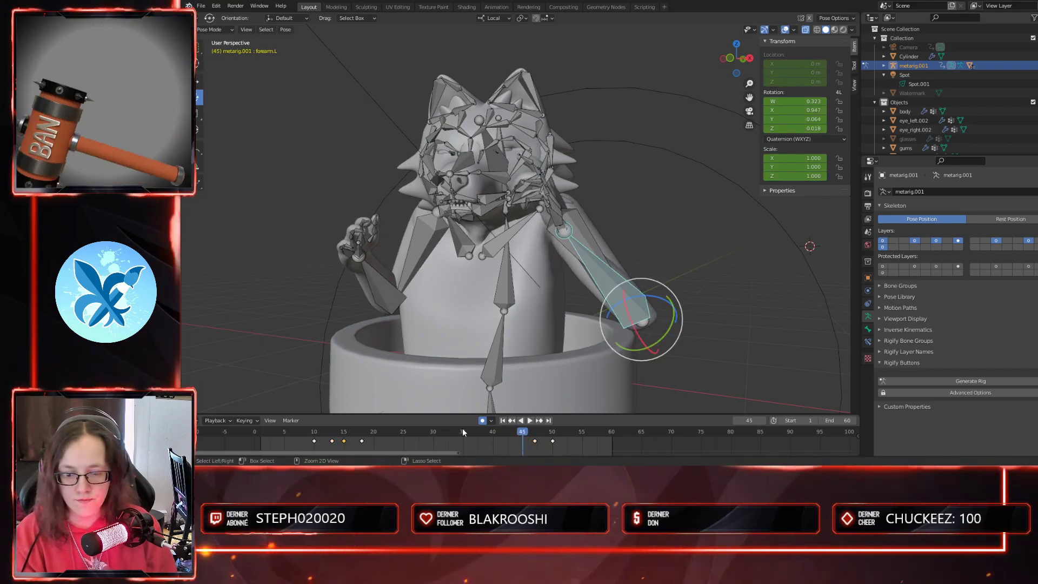
key("ctrl+v")
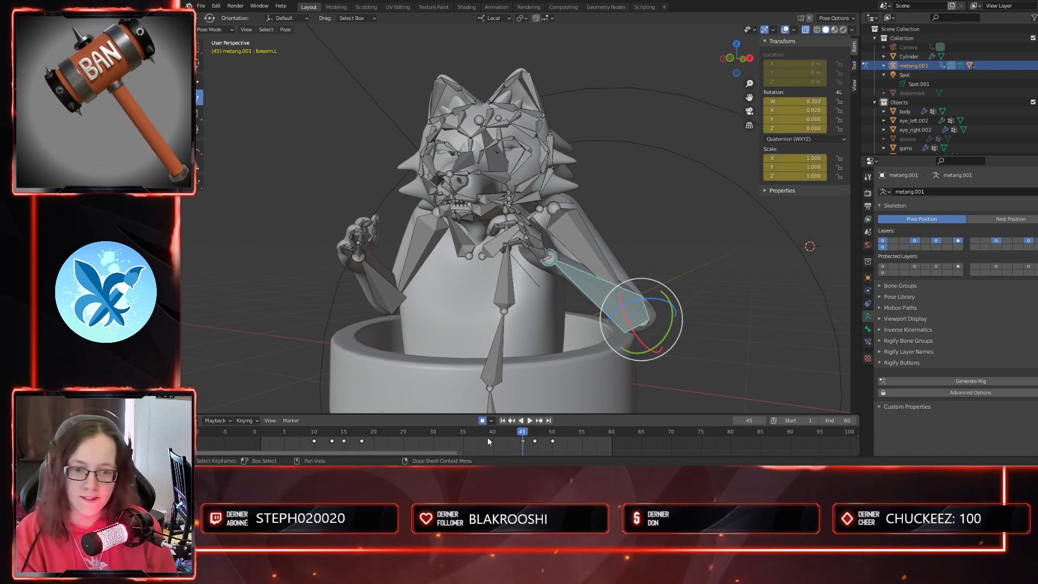
left_click_drag(517, 436, 506, 434)
key("ctrl+v")
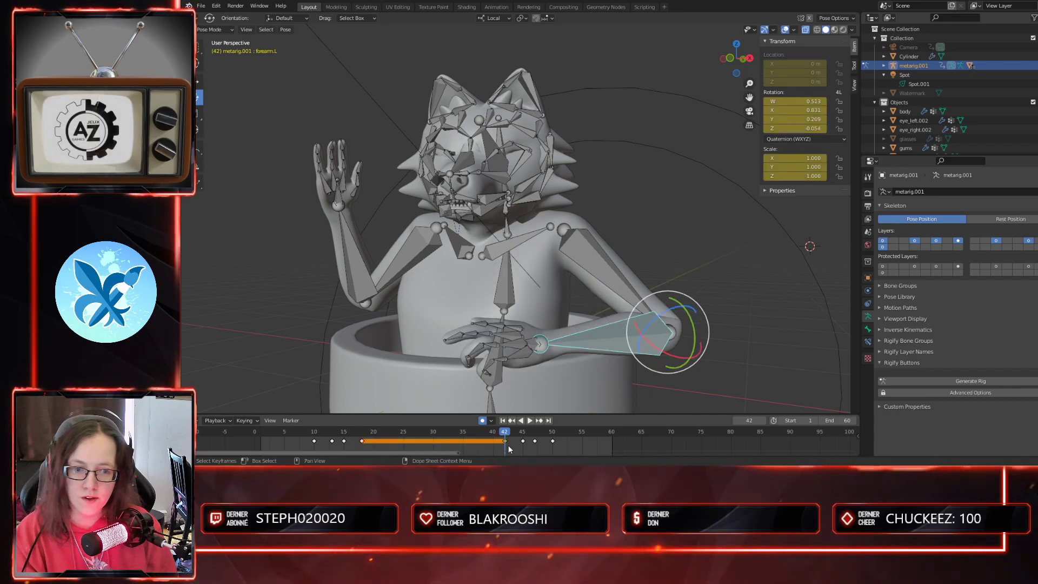
- Play the animation from frame 1 through the camera with the bones no longer drawn in front of the mesh
left_click_drag(498, 433, 260, 433)
key("space")
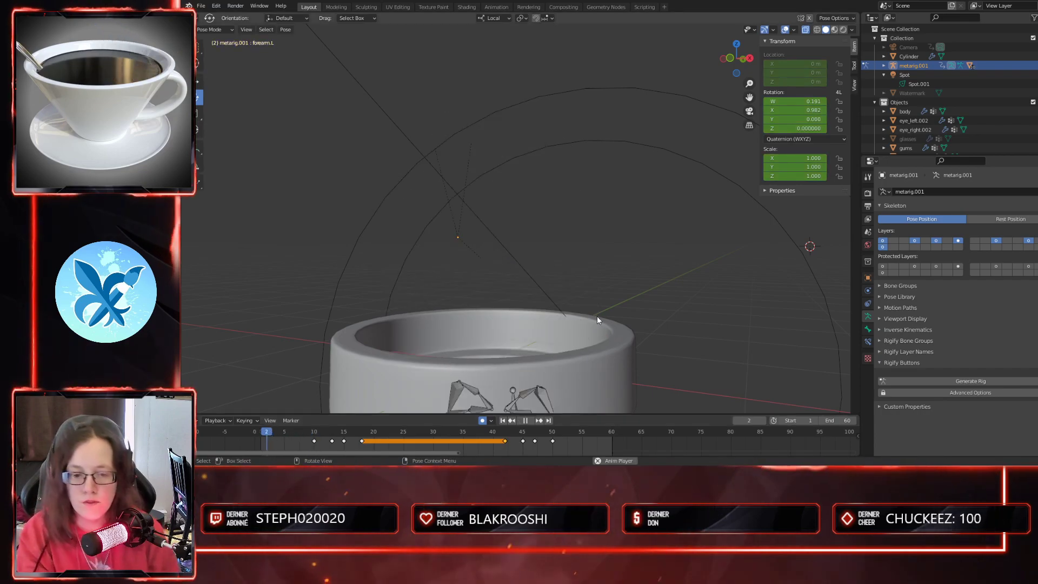
left_click(805, 30)
left_click(750, 111)
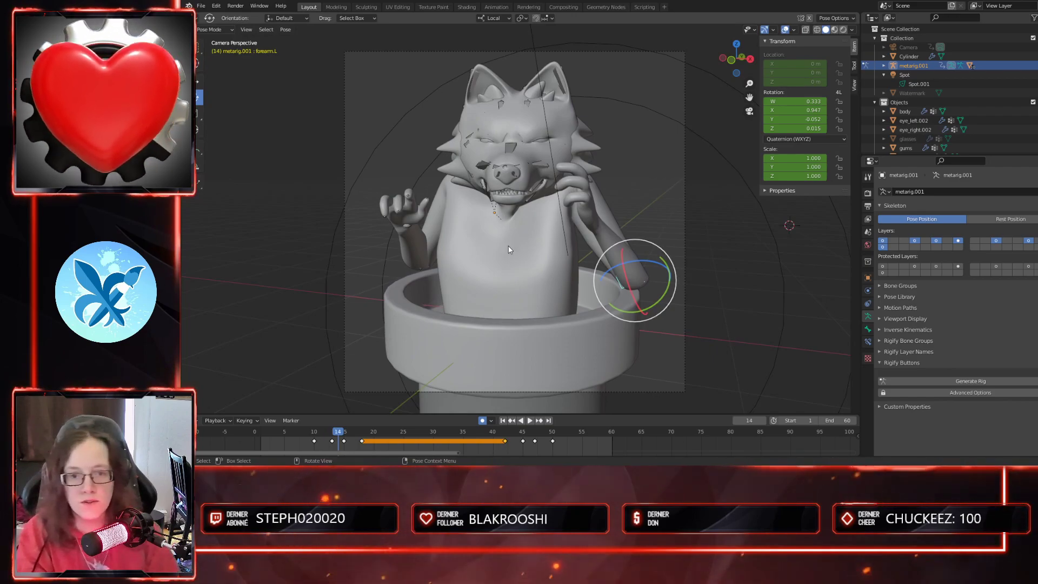
left_click_drag(342, 433, 261, 433)
key("space")
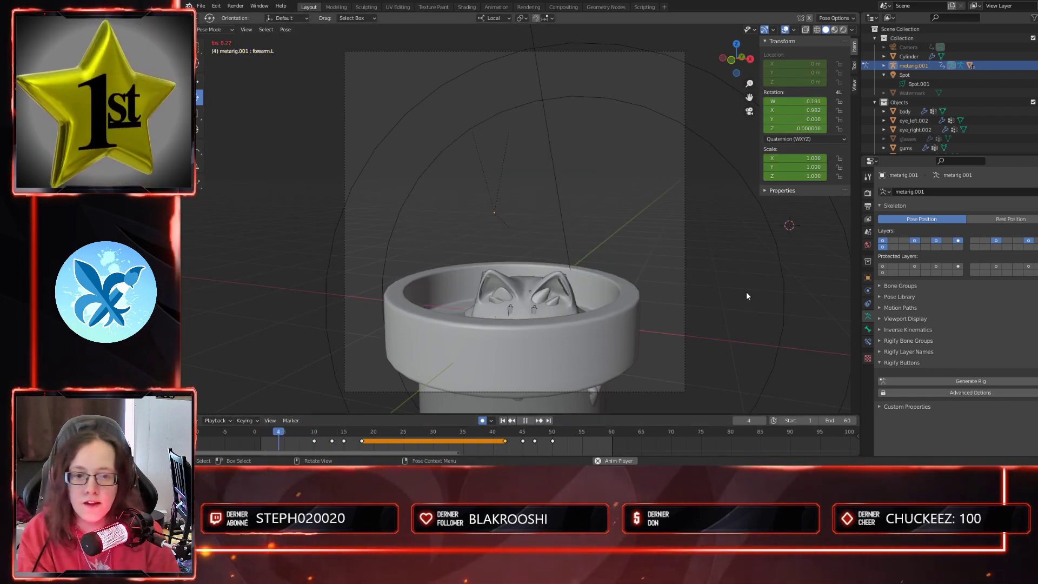
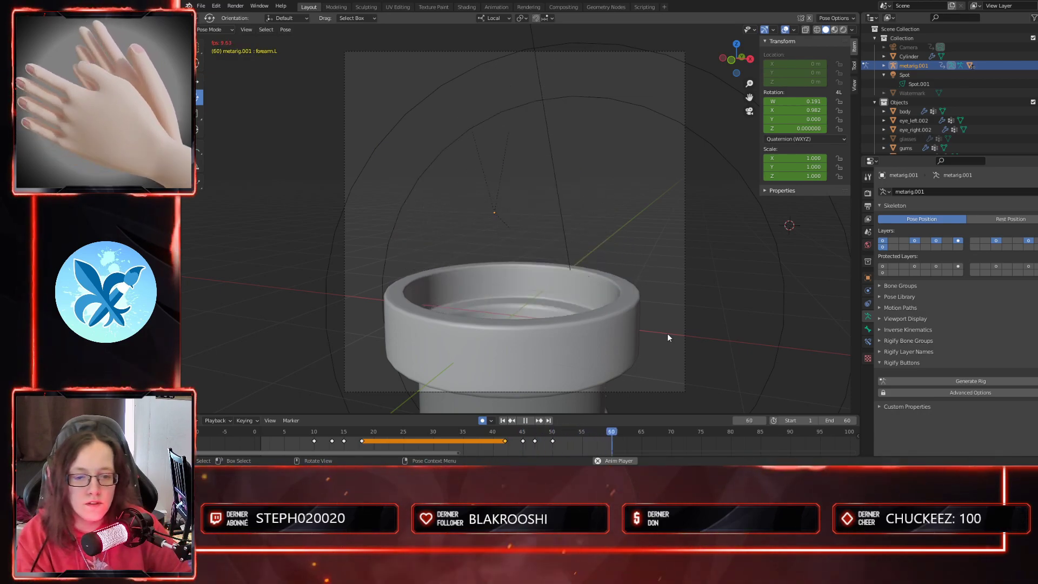
key("space")
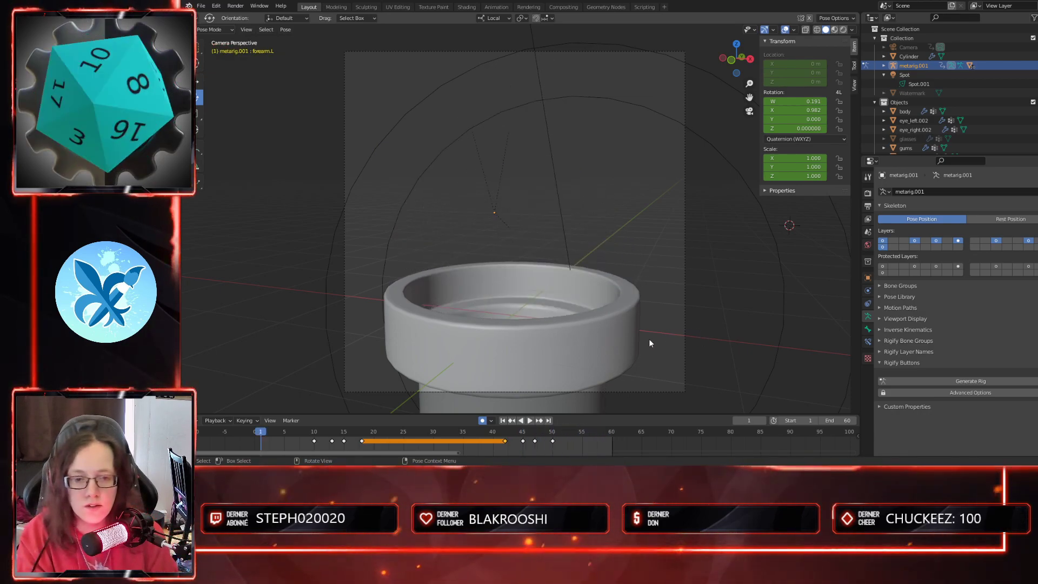
- Select the spine bone with the rig drawn in front again and replace its frame 60 keyframe with a copy of frame 1
middle_click_drag(646, 342, 625, 326)
scroll(630, 336, "down", 6)
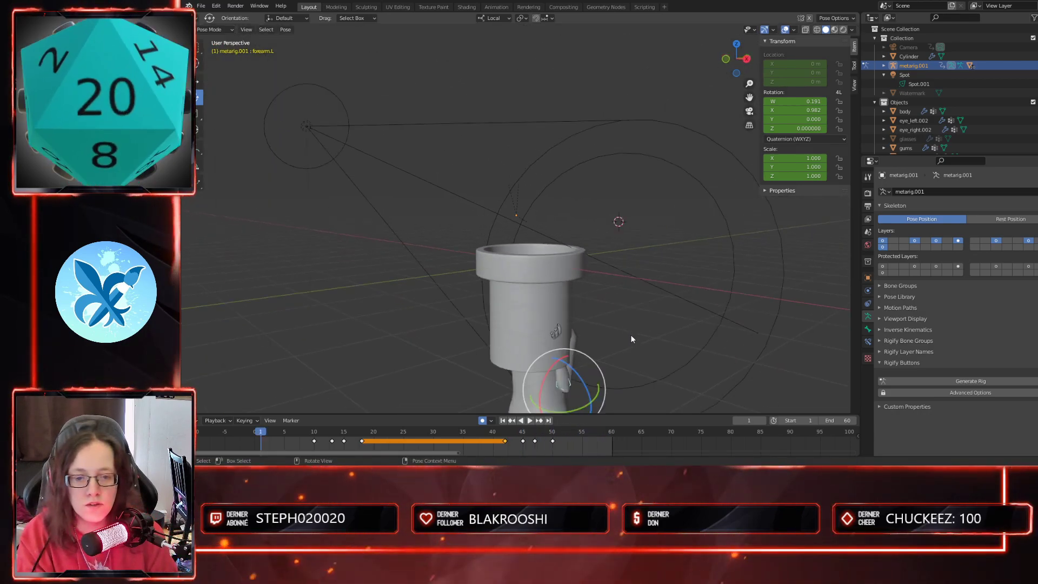
left_click(806, 30)
left_click(544, 395)
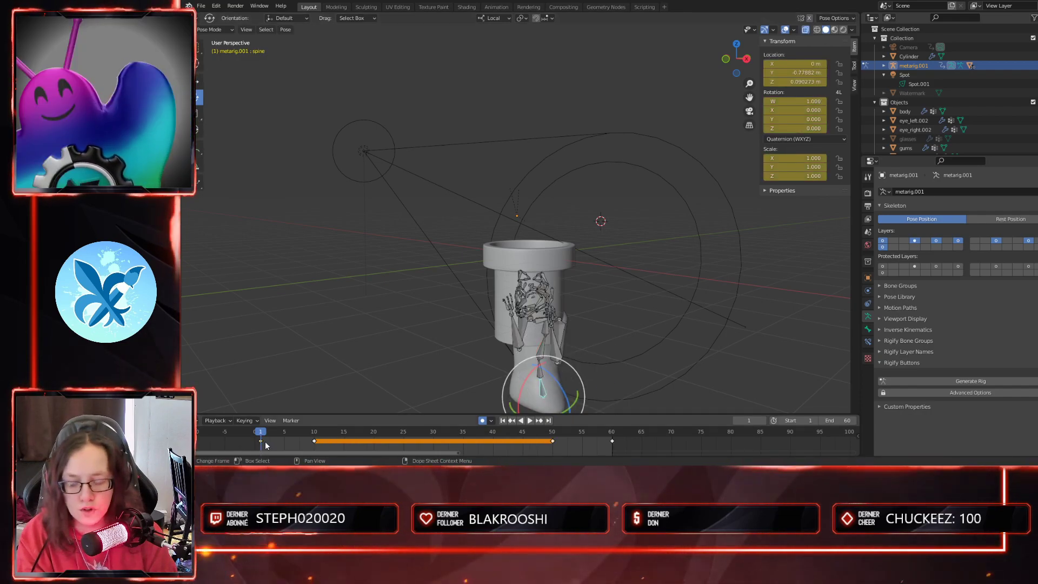
left_click(612, 432)
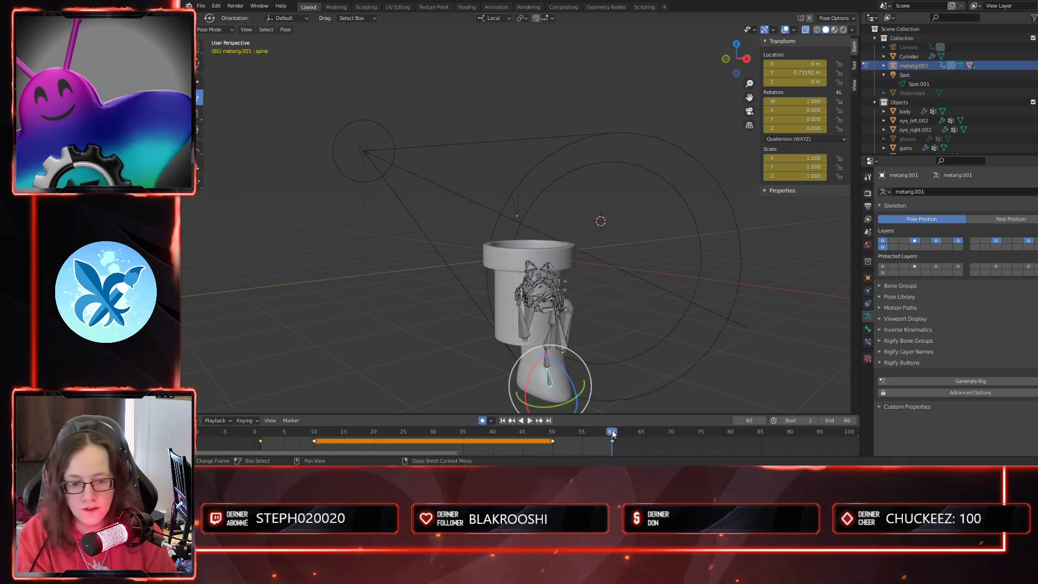
left_click(631, 443)
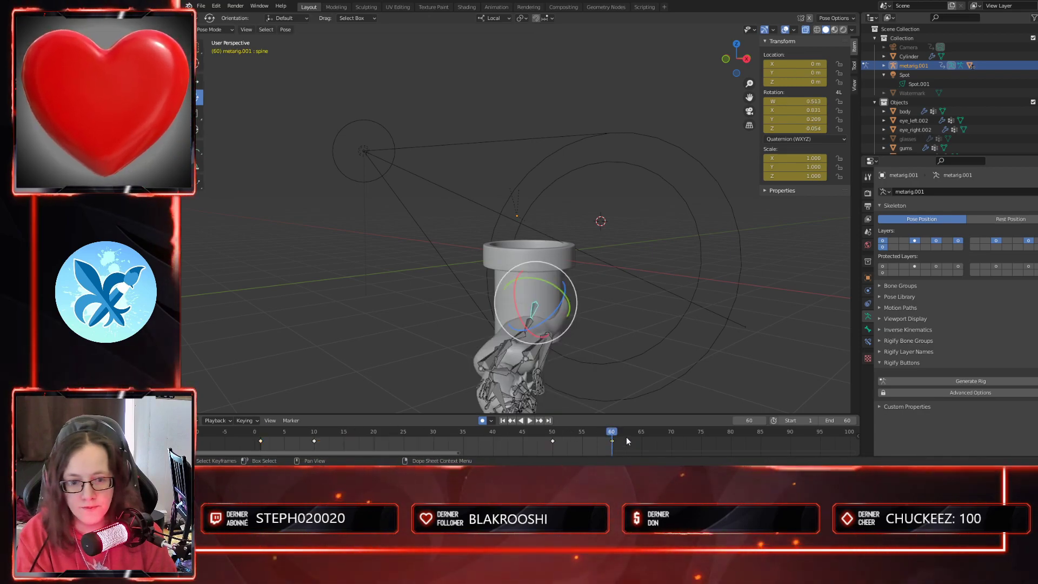
key("ctrl+z")
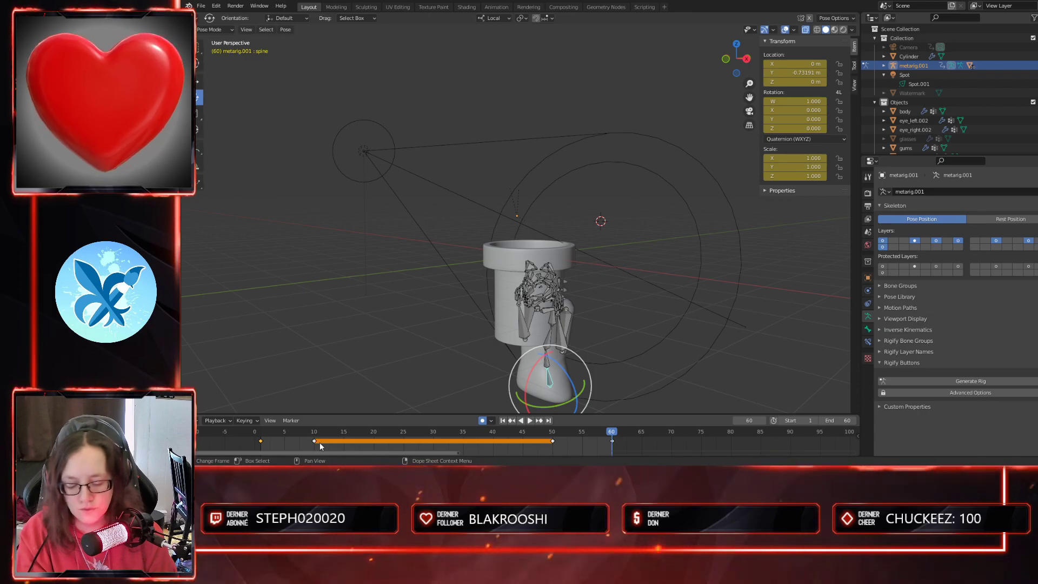
left_click(621, 445)
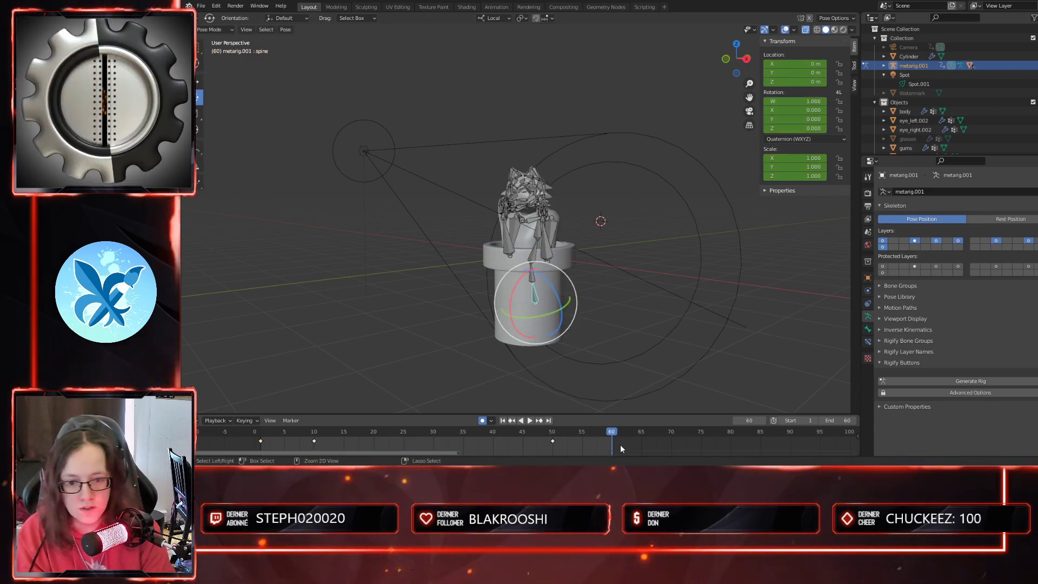
key("ctrl+z")
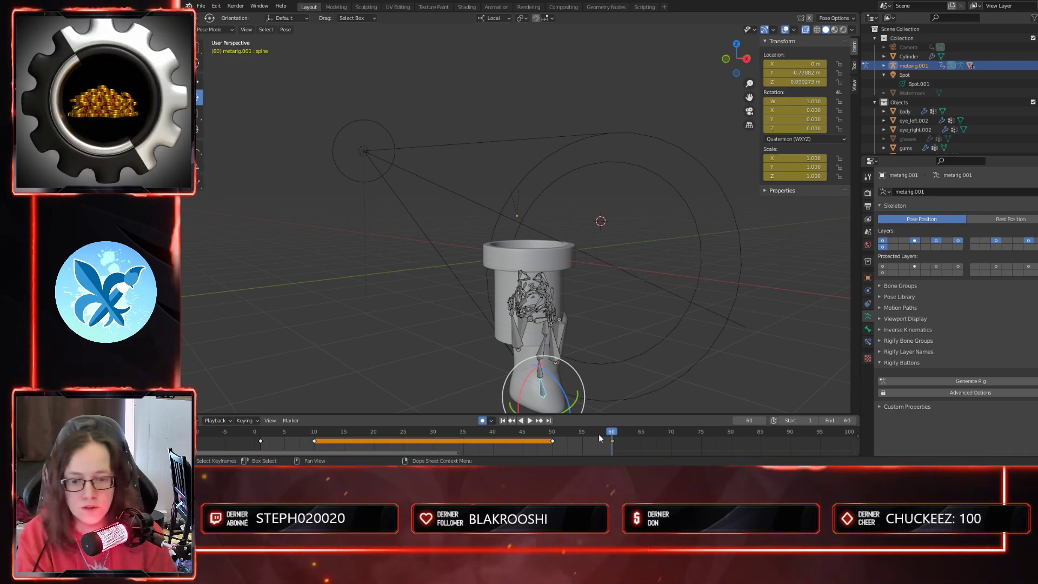
- Return to frame 1 and replay the animation in camera view to check the updated spine motion
key("space")
left_click_drag(613, 435, 260, 438)
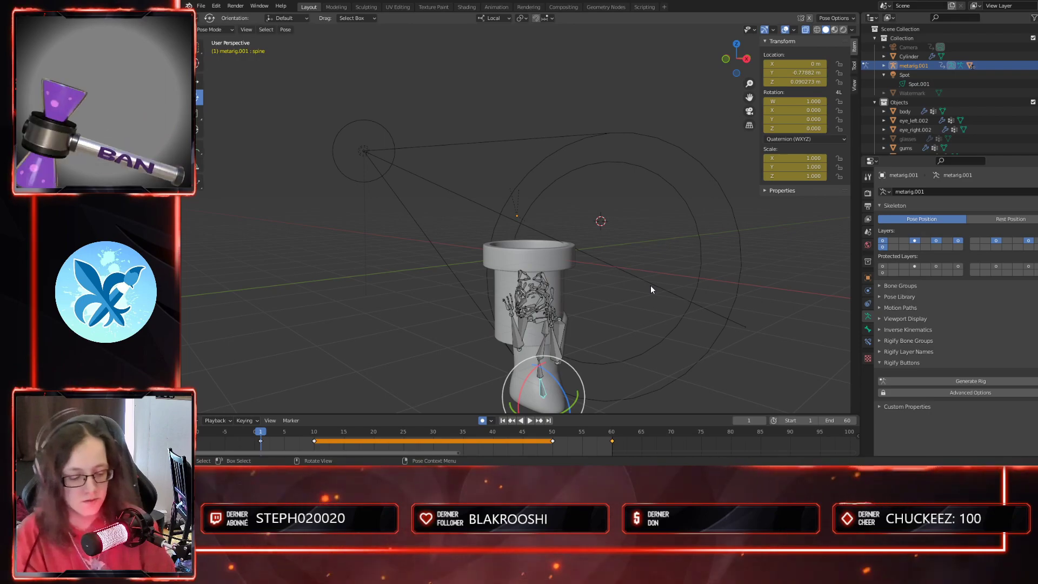
key("KP_0")
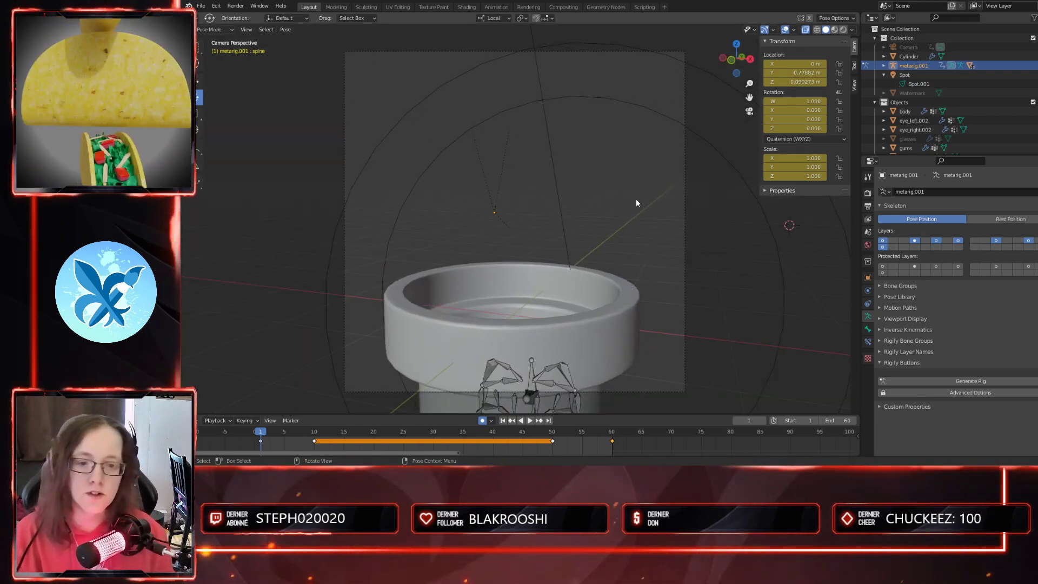
key("space")
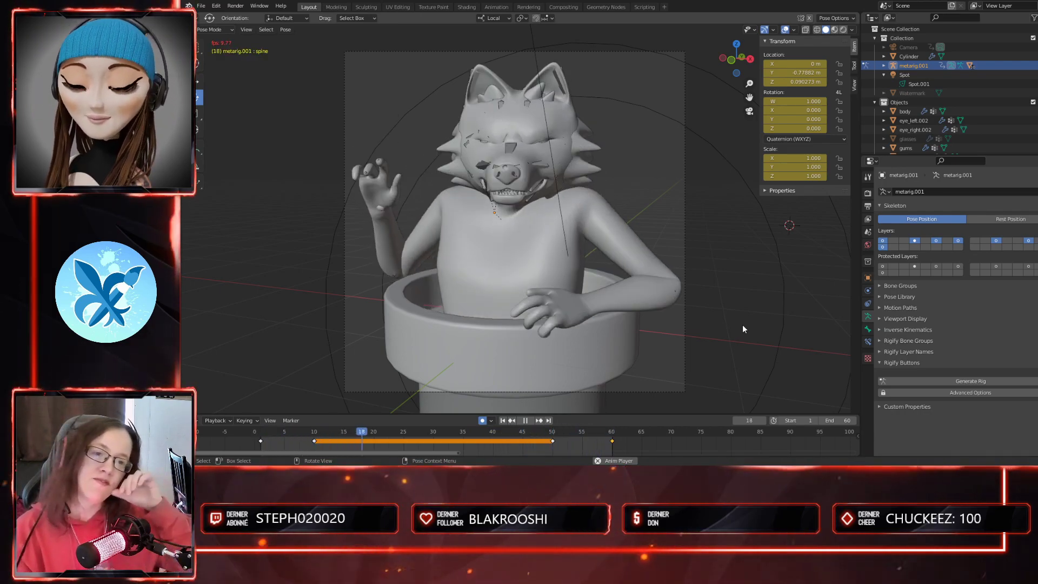
key("space")
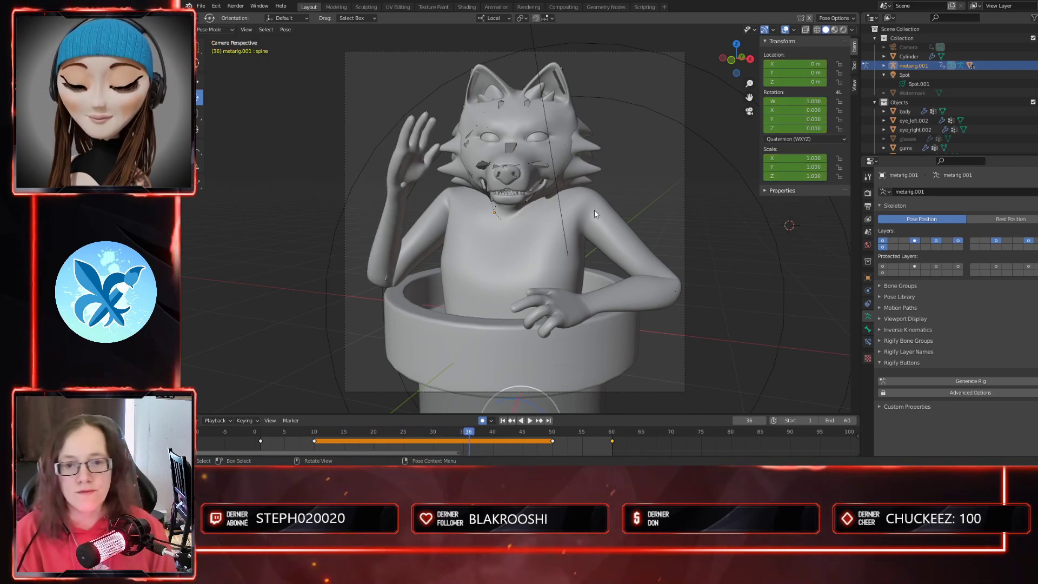
- Key the upper left lip bone's rotation at W 1 and X, Y, Z 0 on frames 15 and 42
left_click(537, 188)
left_click_drag(467, 433, 342, 438)
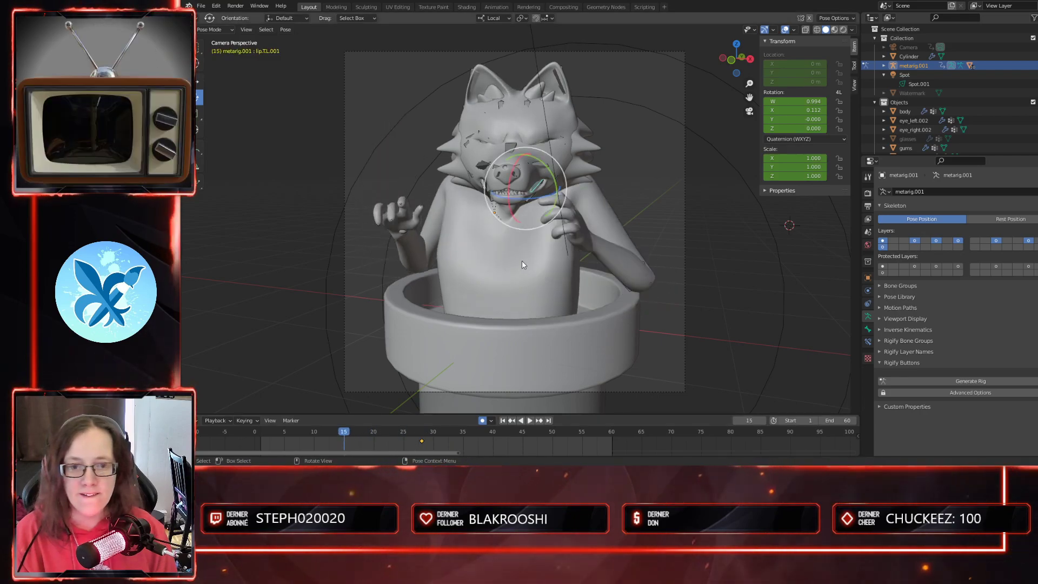
right_click(800, 98)
left_click(799, 101)
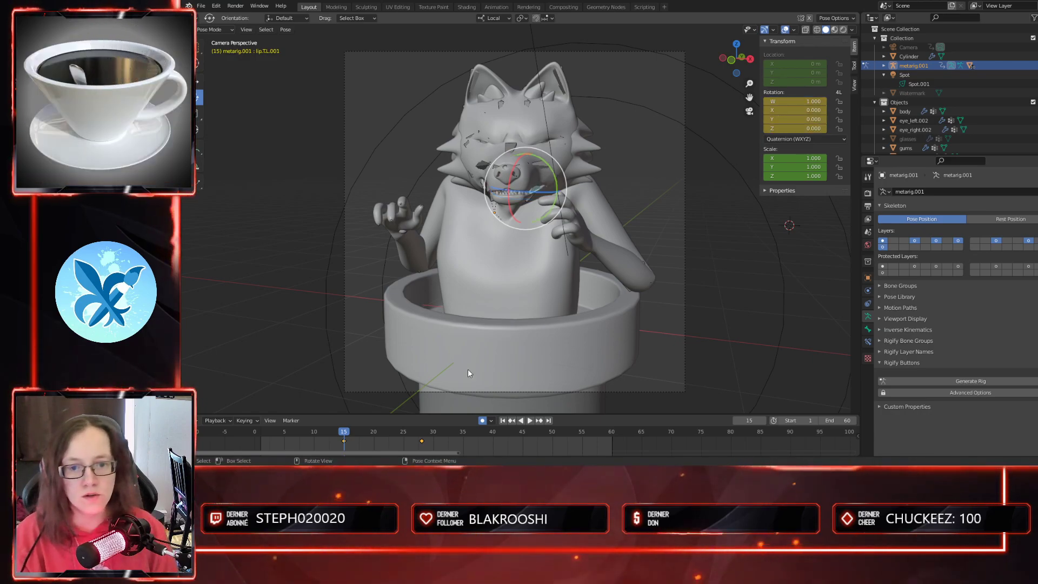
left_click(494, 434)
key("space")
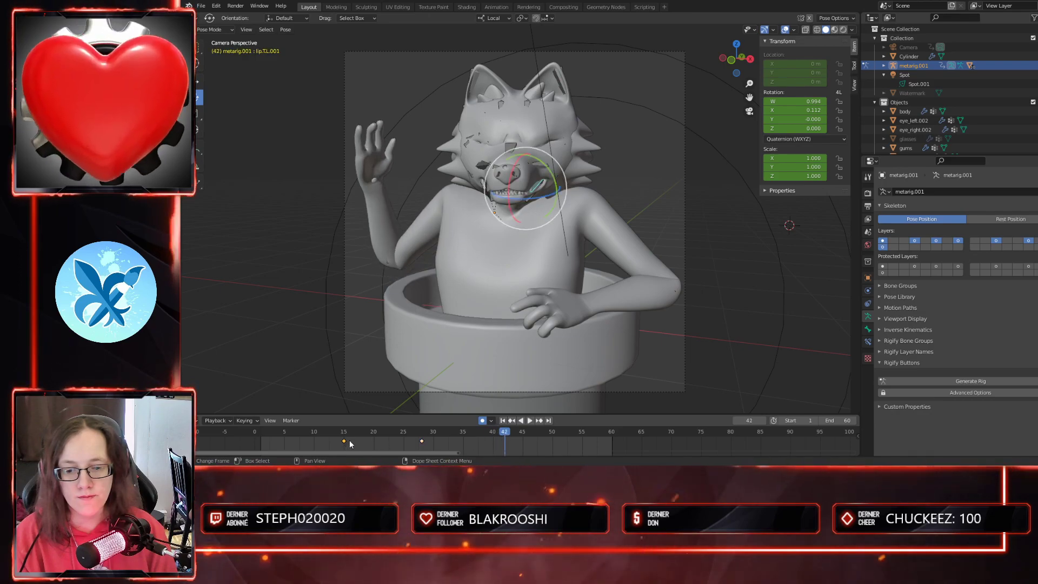
key("alt+r")
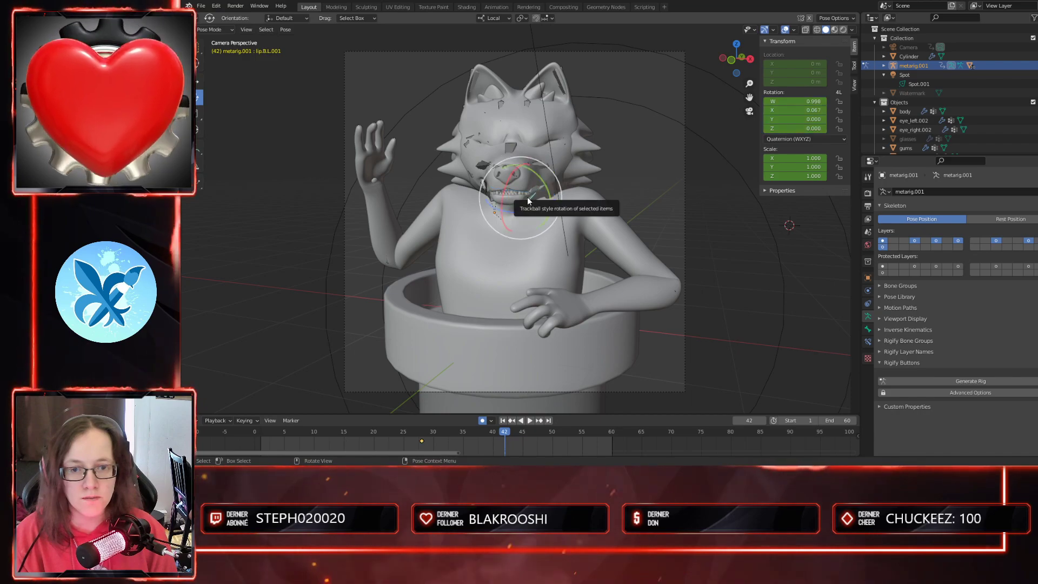
- Key the lower left lip bone's rotation at W 1 and X, Y, Z 0 on frame 16 and copy it to frame 42
left_click(362, 434)
key("space")
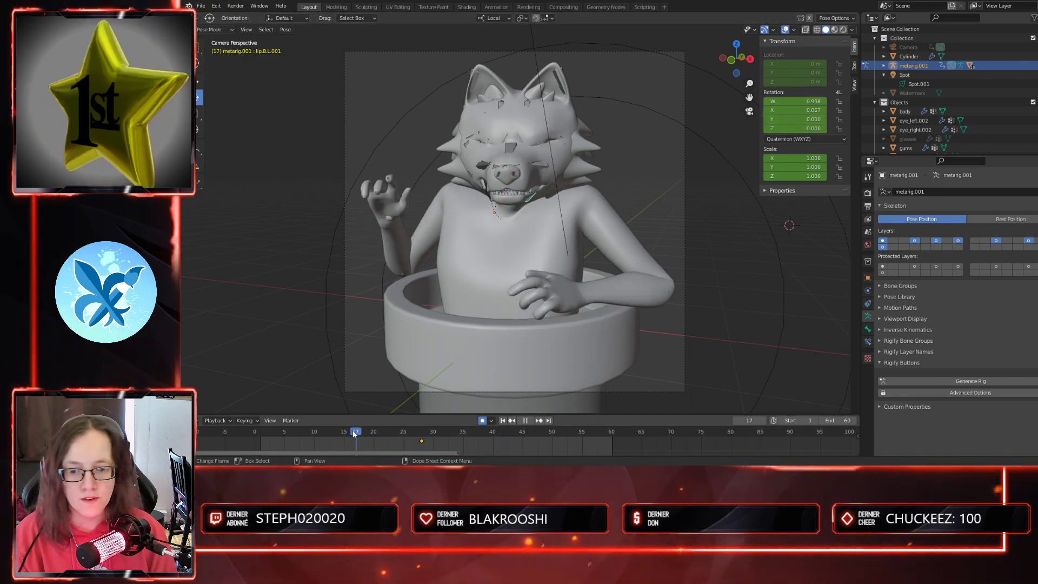
key("space")
double_click(809, 102)
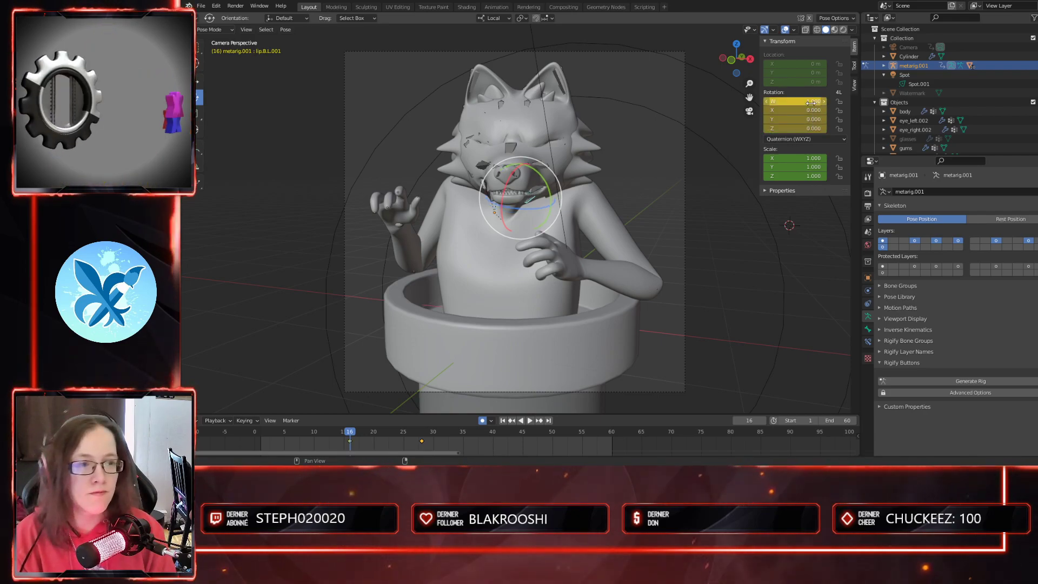
left_click(503, 437)
key("space")
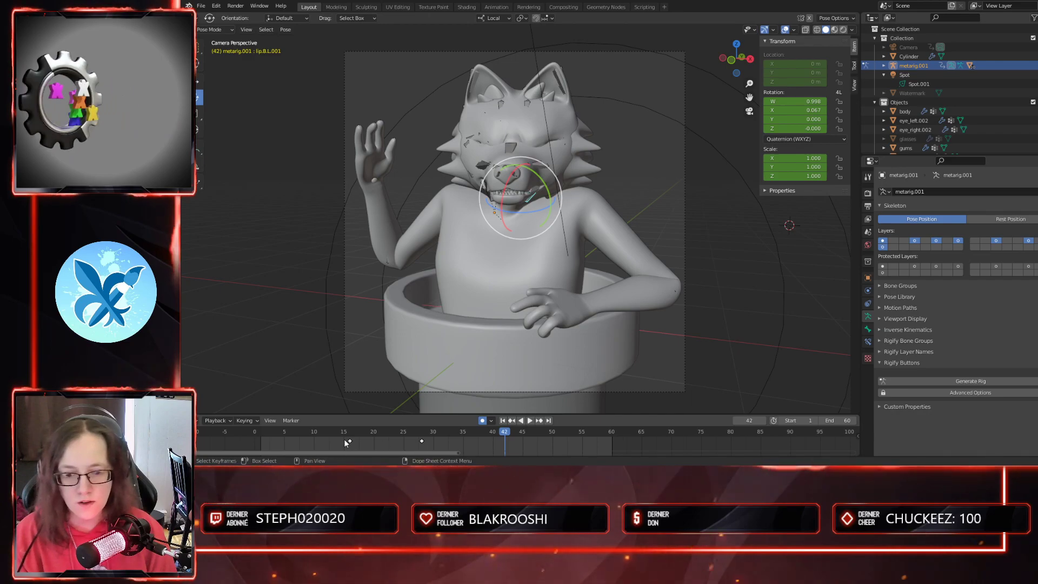
key("ctrl+v")
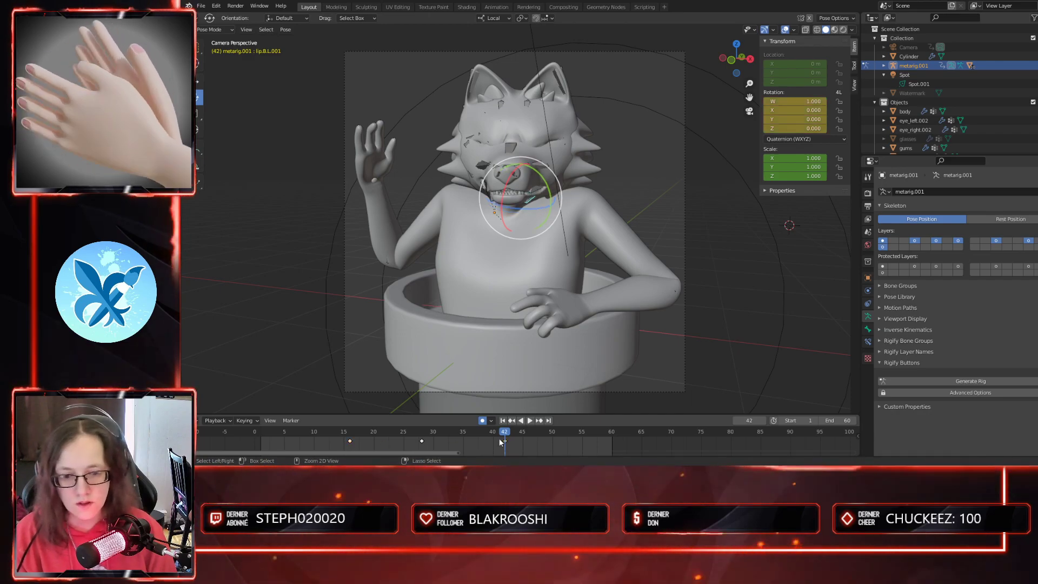
- Key the upper right lip bone's rotation at W 1 and X, Y, Z 0 on frame 16 and copy it to frame 40
left_click_drag(509, 432, 350, 432)
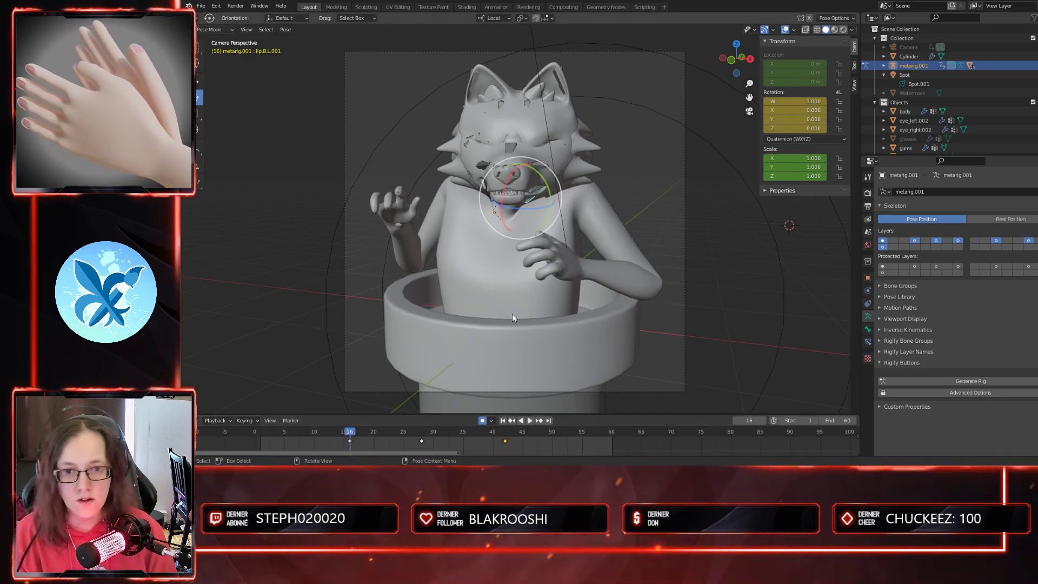
middle_click_drag(512, 317, 562, 315)
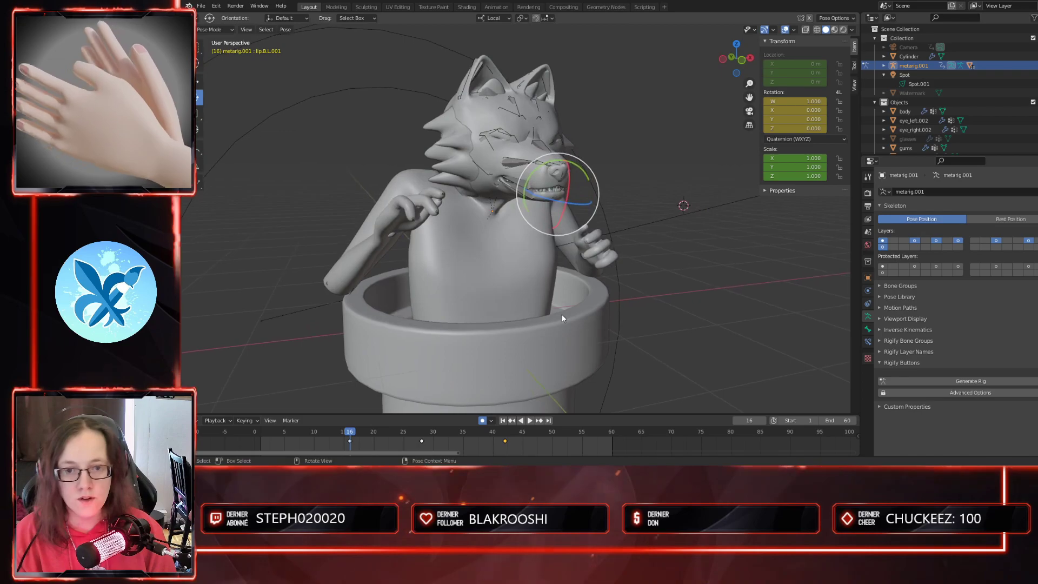
left_click(521, 183)
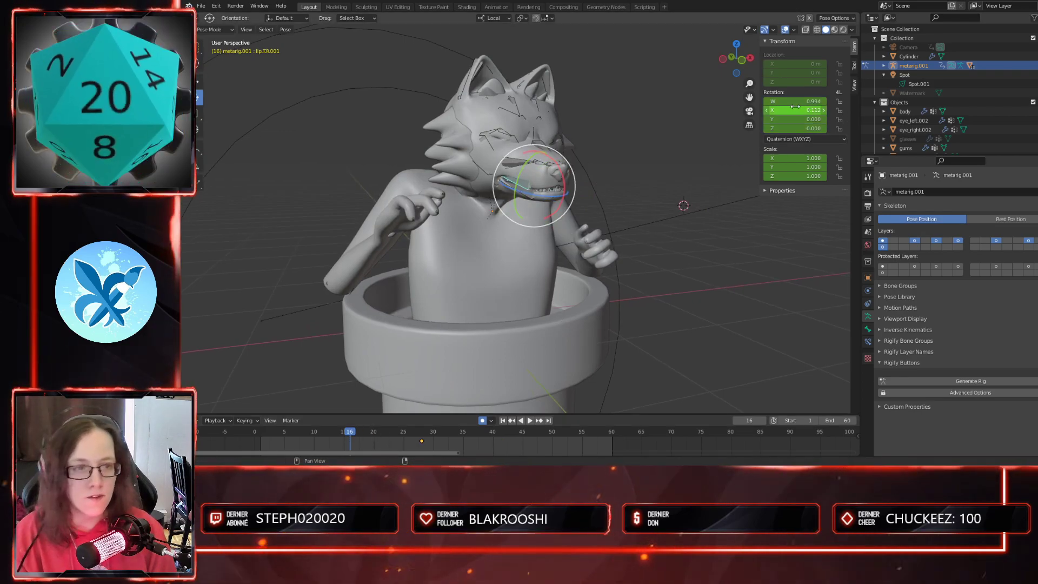
key("ctrl+v")
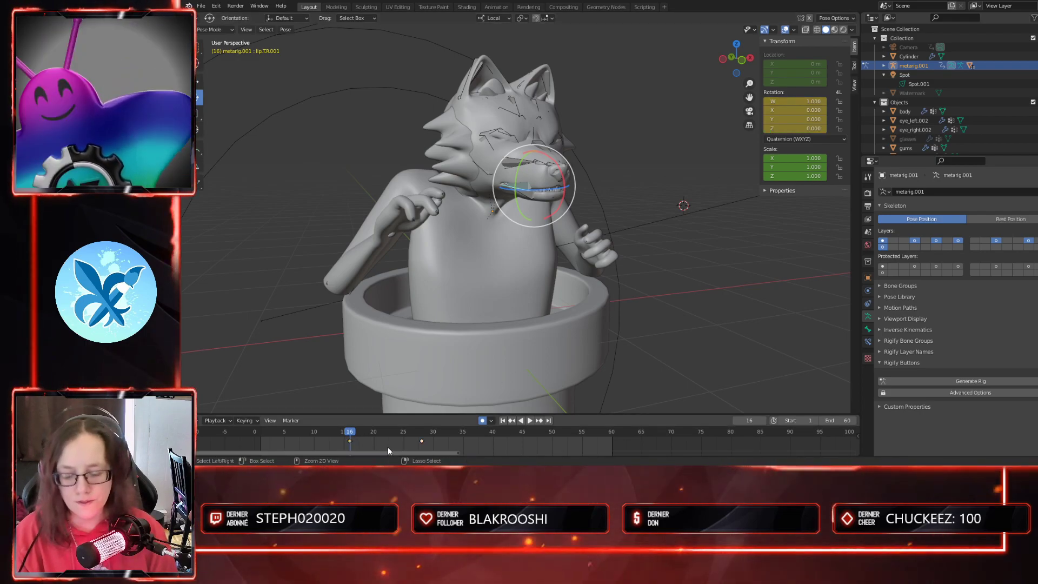
left_click(493, 441)
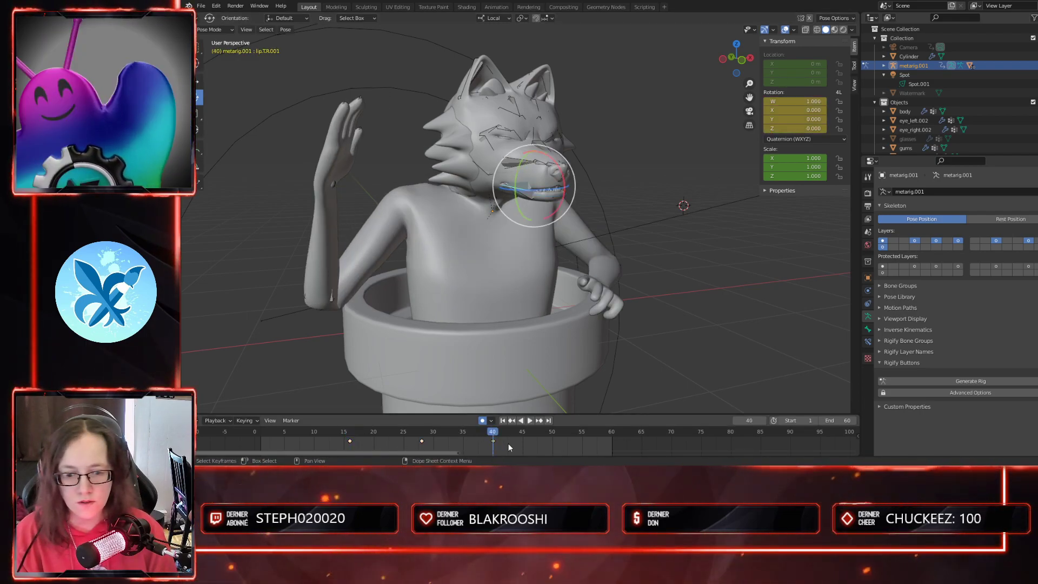
key("ctrl+v")
- Select the lower right lip bone and set its rotation to W 1 and X, Y, Z 0 at frame 40
left_click(524, 196)
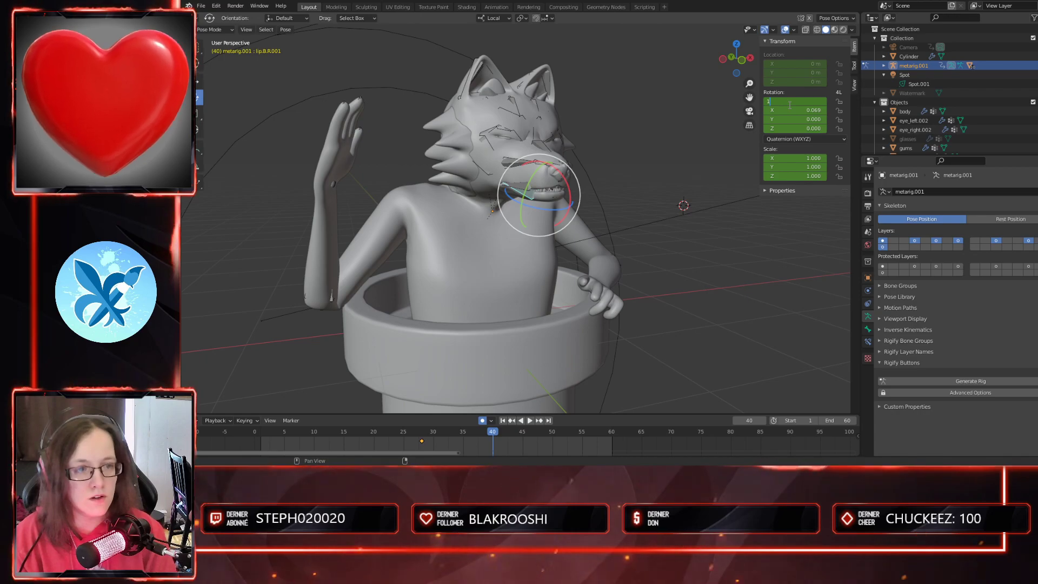
key("Tab")
type("0")
key("Tab")
type("0")
key("Tab")
type("0")
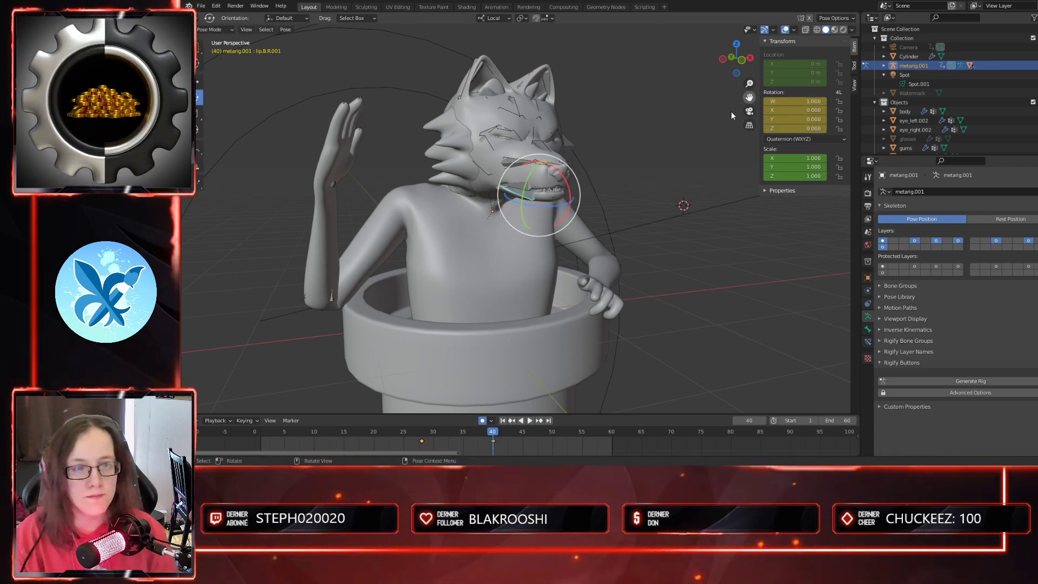
- Copy the lower right lip bone's keyframe from frame 40 to frame 17
left_click(494, 442)
key("space")
left_click_drag(368, 431, 356, 431)
key("ctrl+v")
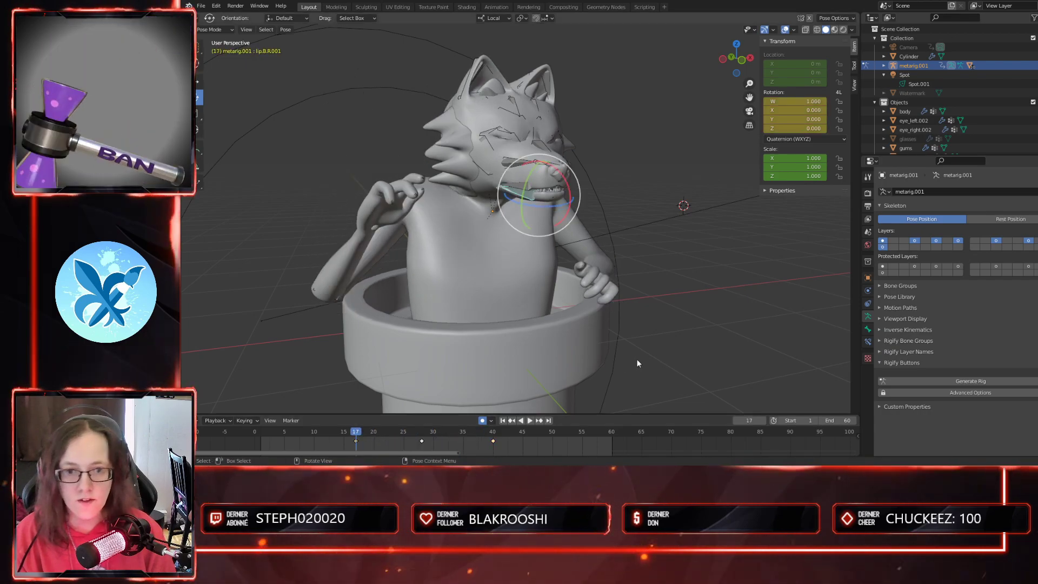
- Play the animation from the start in camera view and examine the wolf's motion up to about frame 14
key("space")
left_click(260, 432)
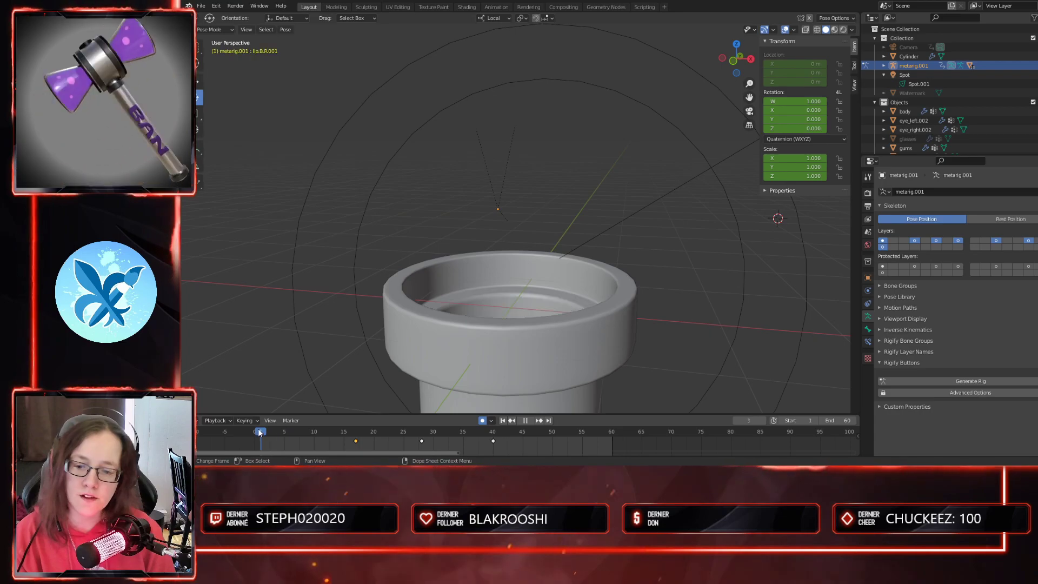
left_click_drag(259, 432, 255, 432)
key("KP_0")
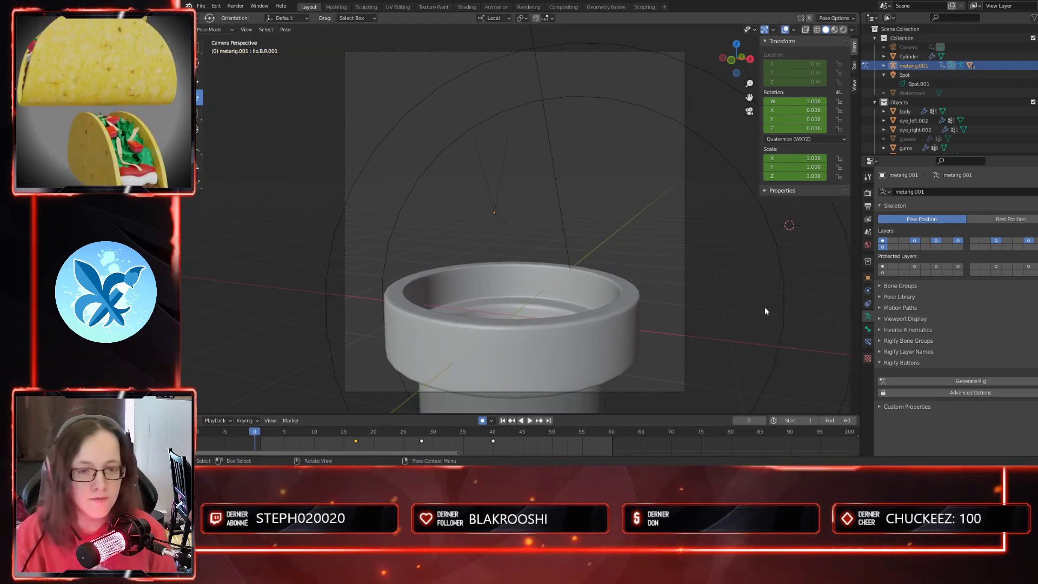
key("space")
key("space")
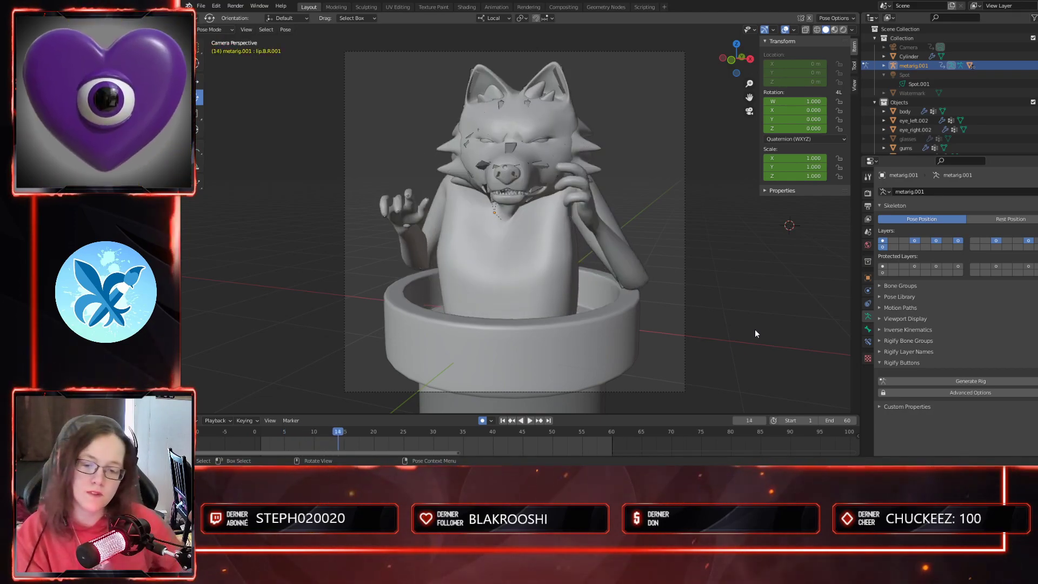
left_click_drag(341, 433, 315, 433)
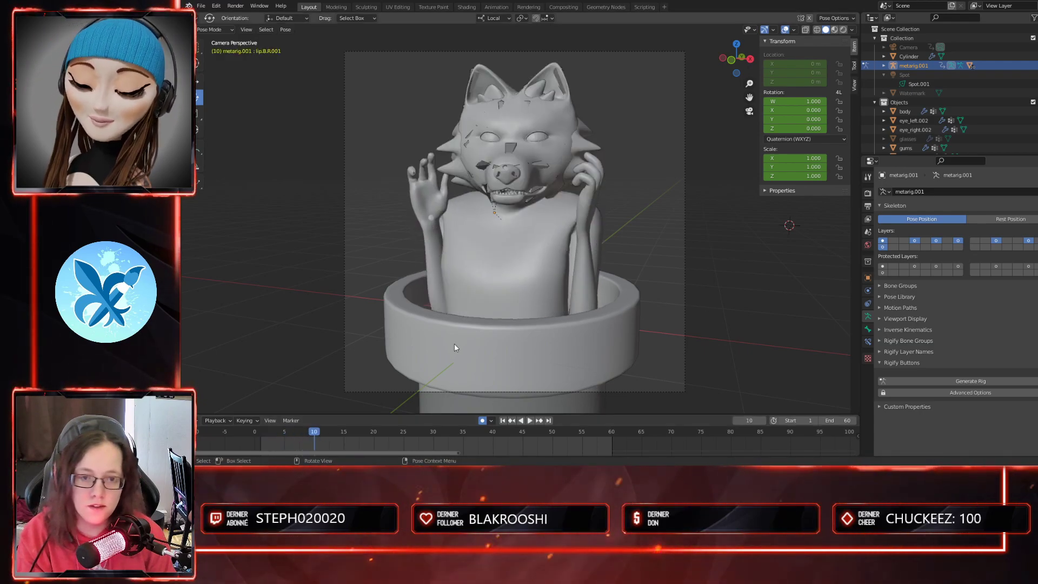
- Enable X-ray at frame 13 and select the wolf's left hand bone
left_click(590, 208)
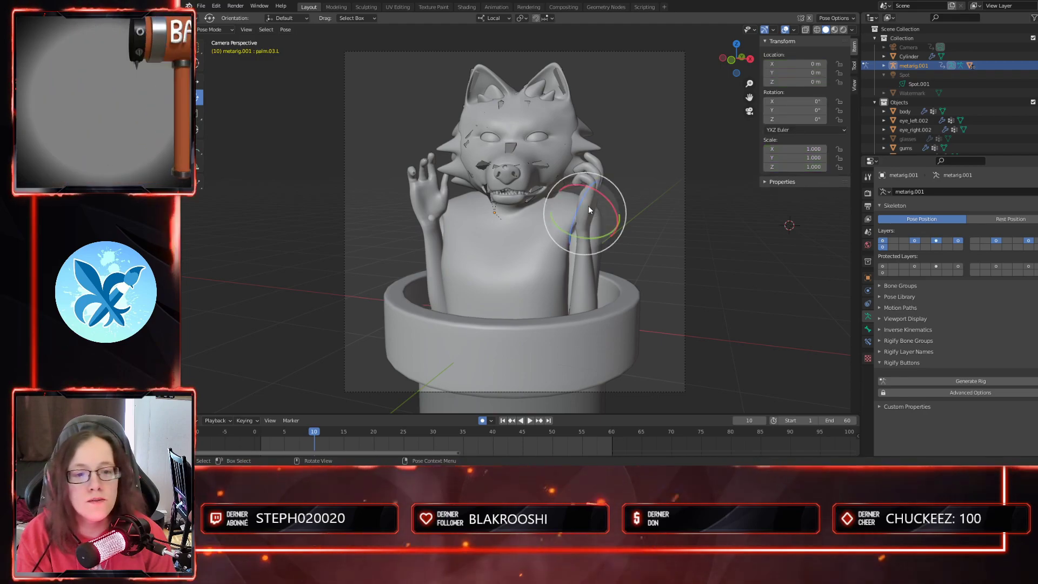
left_click_drag(318, 434, 332, 450)
left_click(805, 30)
middle_click_drag(641, 307, 574, 199)
left_click(571, 201)
middle_click_drag(479, 356, 625, 317)
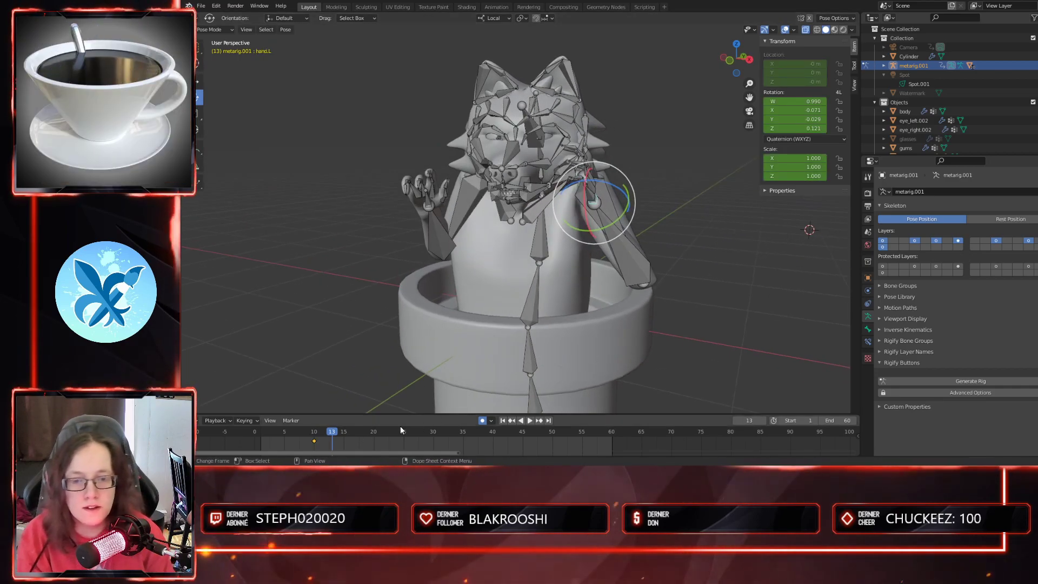
- Examine the wolf's arm and hand positions over the opening frames in camera view
left_click_drag(335, 439, 271, 432)
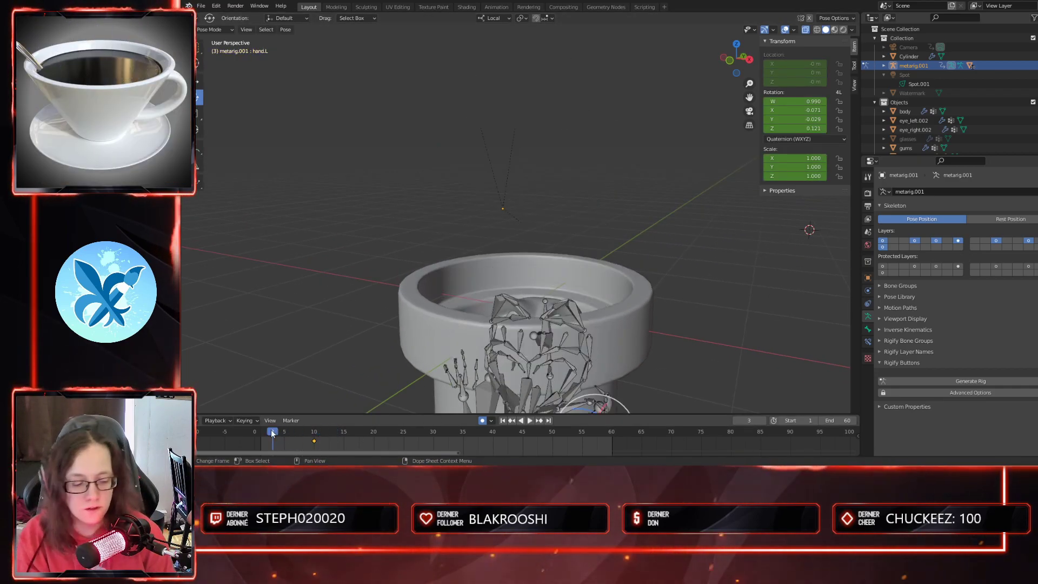
scroll(271, 432, "left", 5, "ctrl")
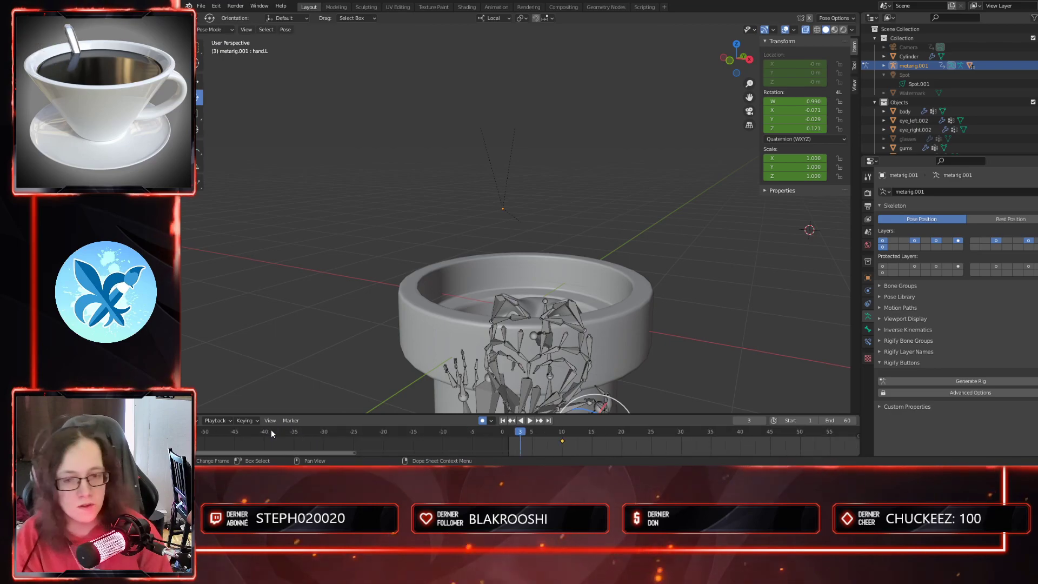
key("space")
left_click(515, 438)
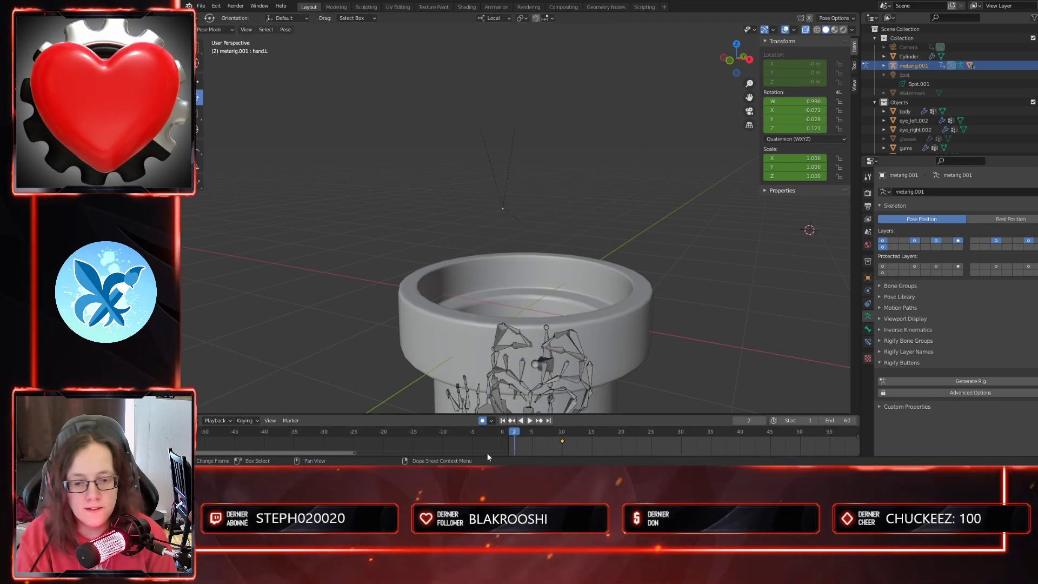
scroll(330, 454, "right", 5, "ctrl")
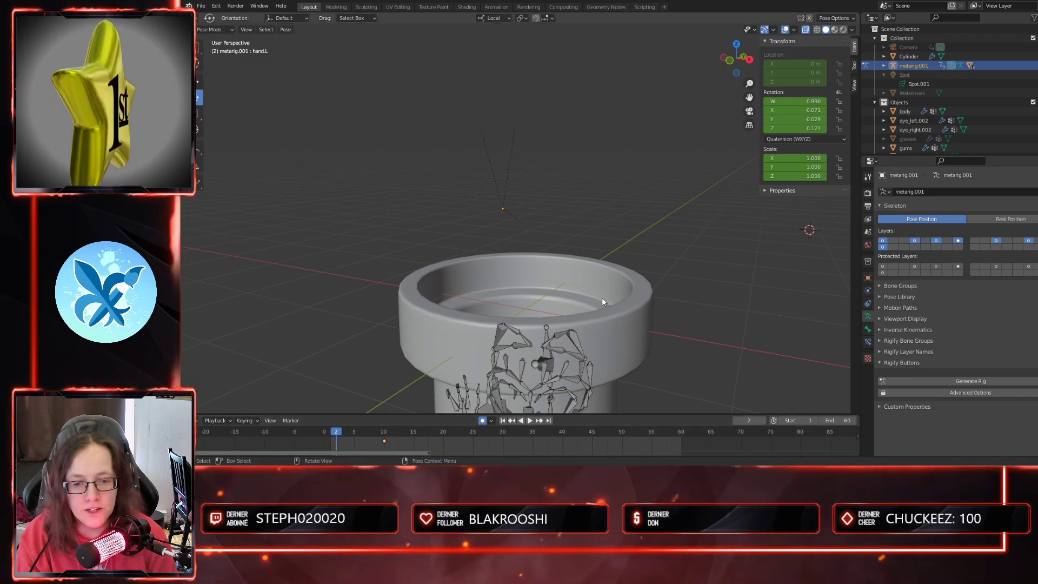
key("KP_0")
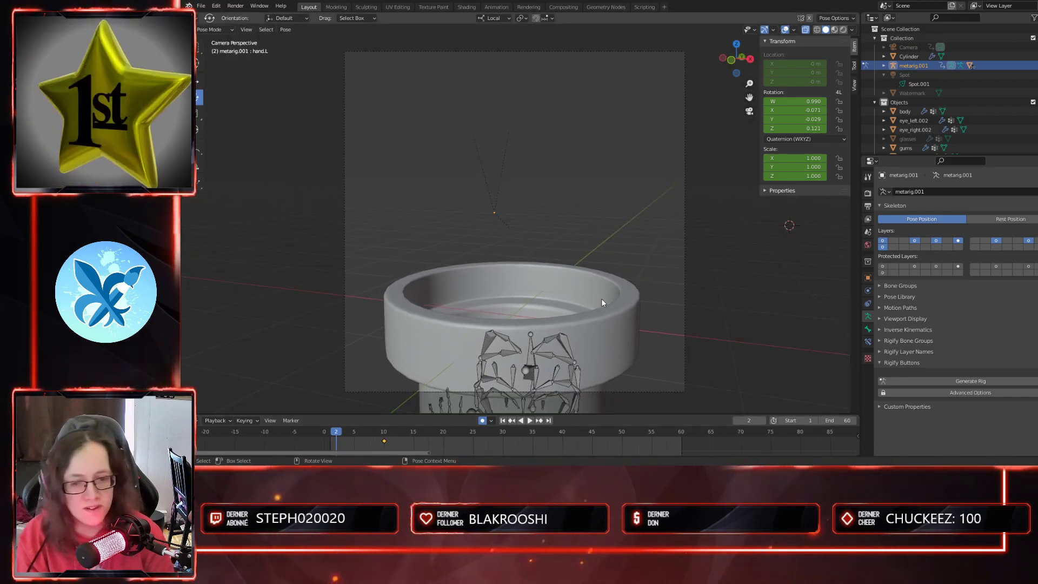
key("space")
left_click(330, 433)
left_click_drag(333, 431, 348, 431)
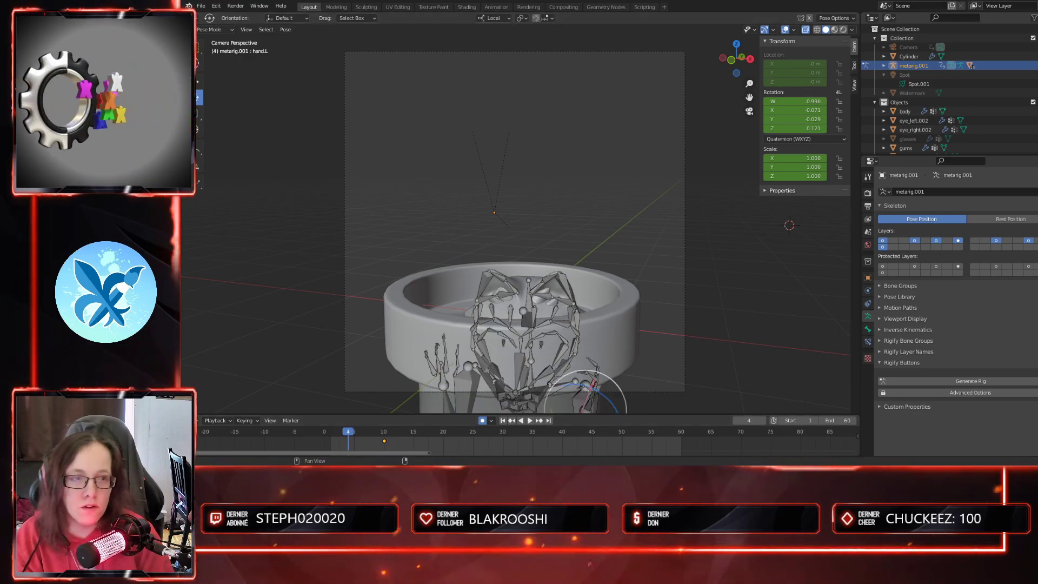
- Turn off X-ray and key a slight rotation of the left hand bone at frame 1
left_click(806, 30)
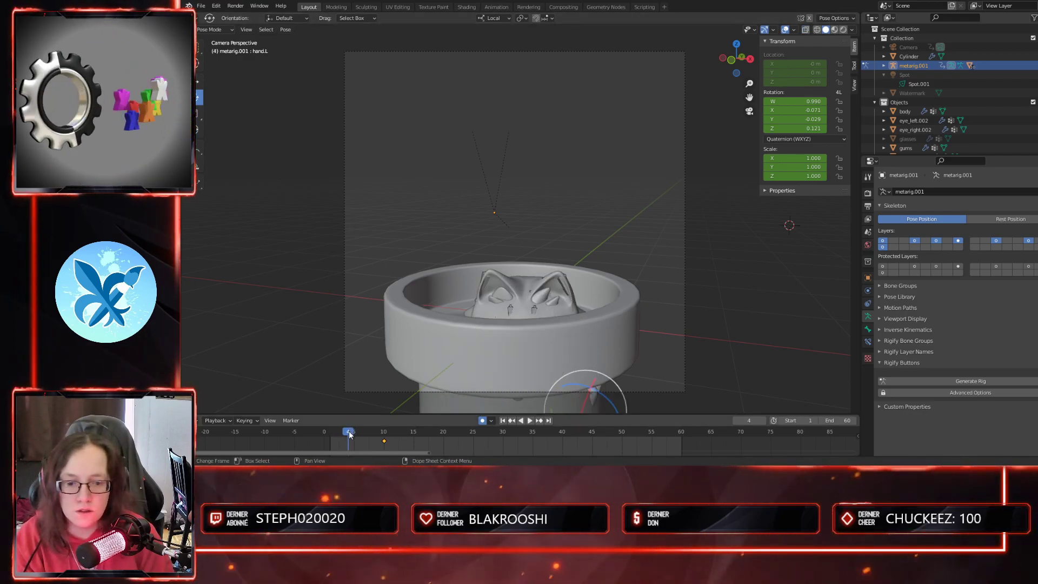
left_click_drag(347, 434, 337, 434)
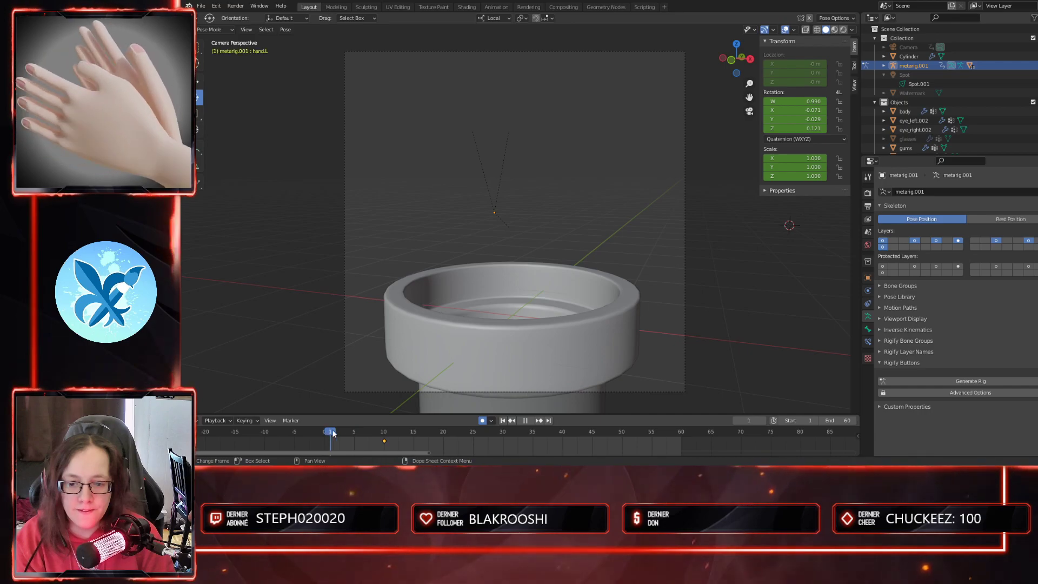
scroll(580, 315, "down", 3)
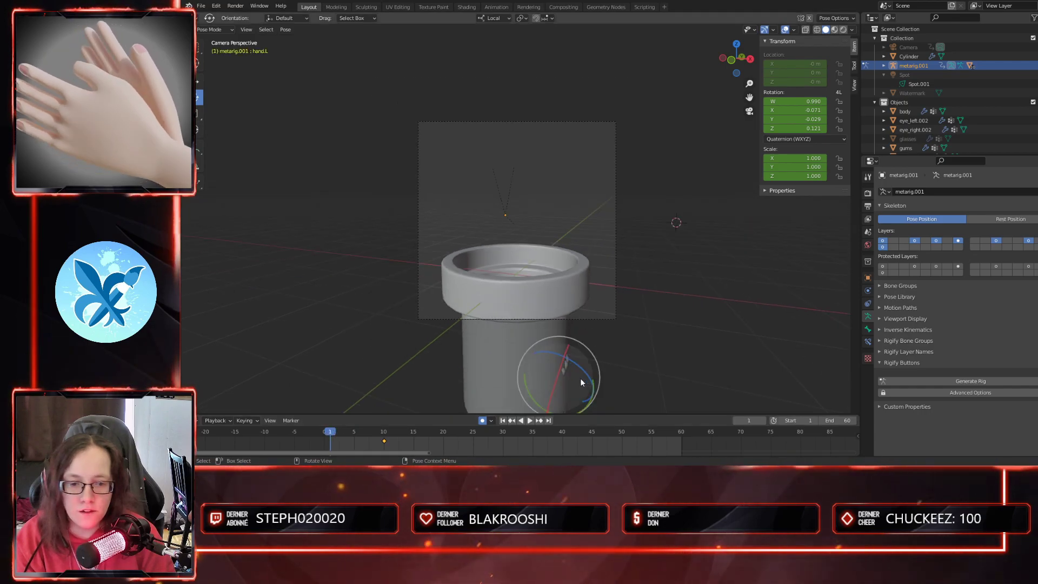
left_click_drag(583, 368, 573, 363)
left_click_drag(331, 432, 372, 434)
scroll(626, 323, "up", 3)
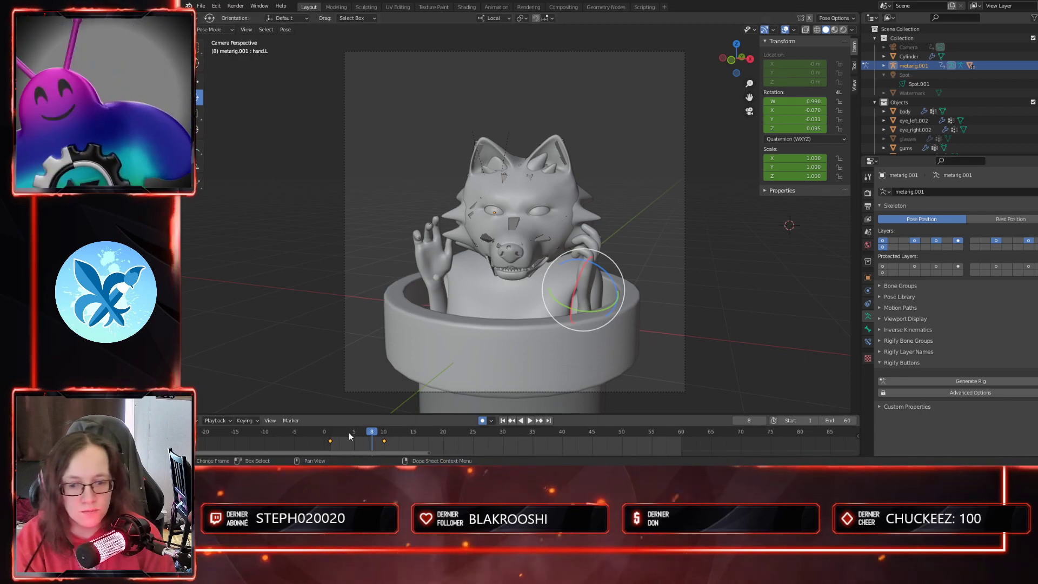
- Key the left hand bone at frame 55, rotated about -10.6° on its local Z axis
key("space")
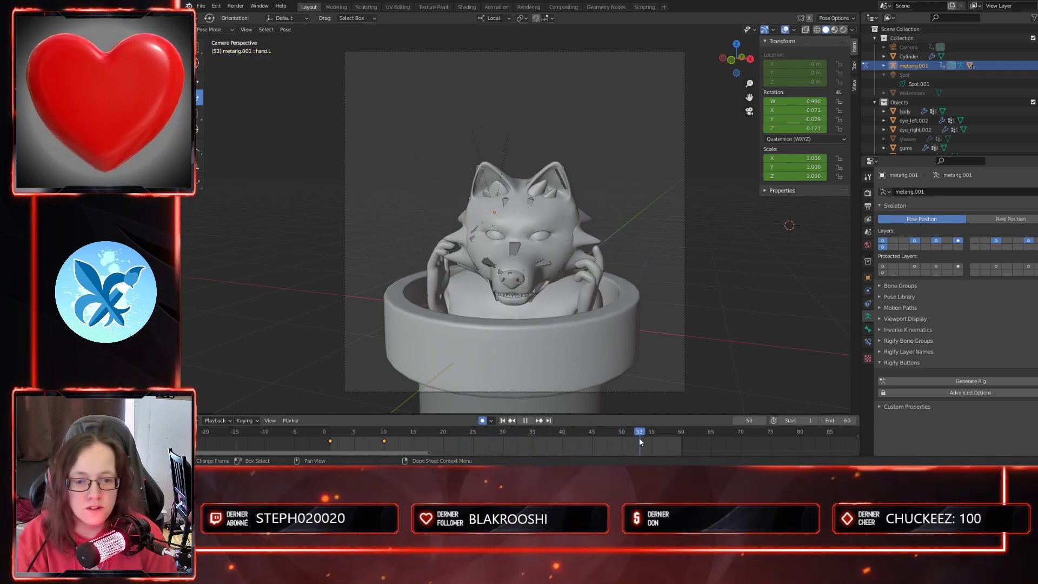
mouse_move(648, 440)
left_mouse_down()
mouse_move(669, 440)
mouse_move(651, 432)
left_mouse_up()
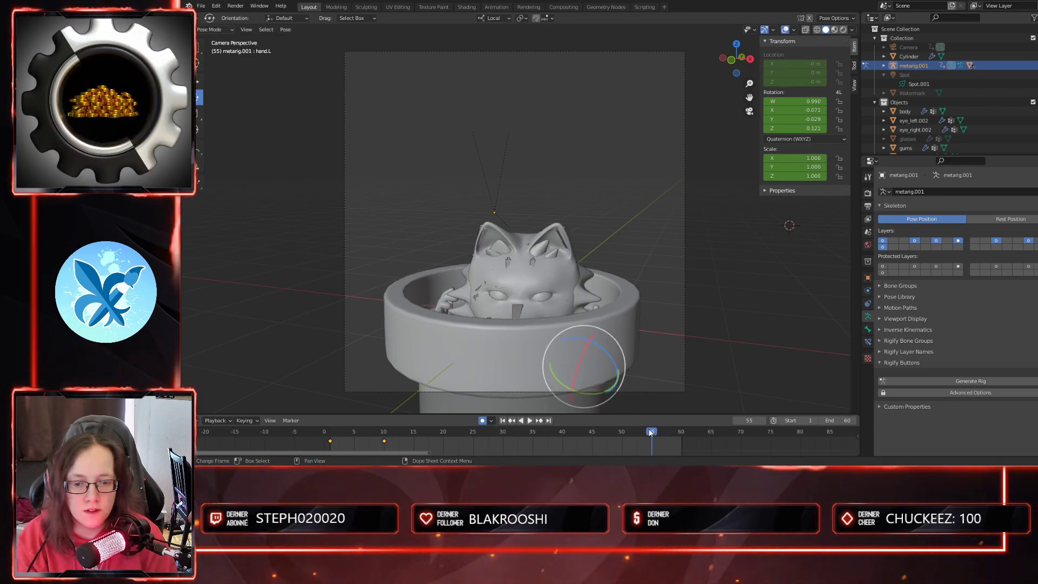
left_click_drag(613, 364, 606, 353)
- Key slight rotations of the left hand bone at frames 33 and 23
key("space")
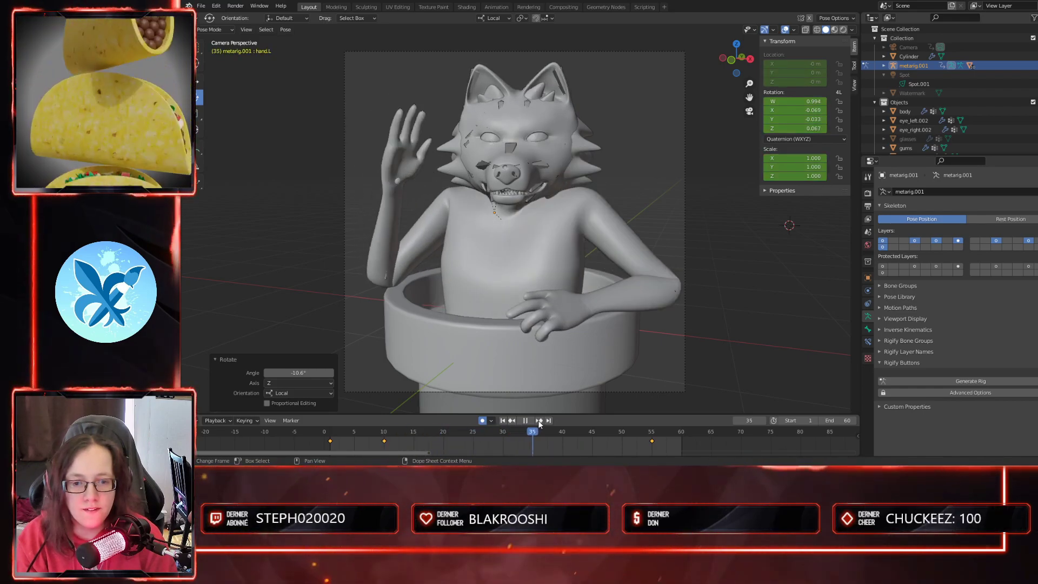
key("space")
left_click_drag(583, 431, 521, 431)
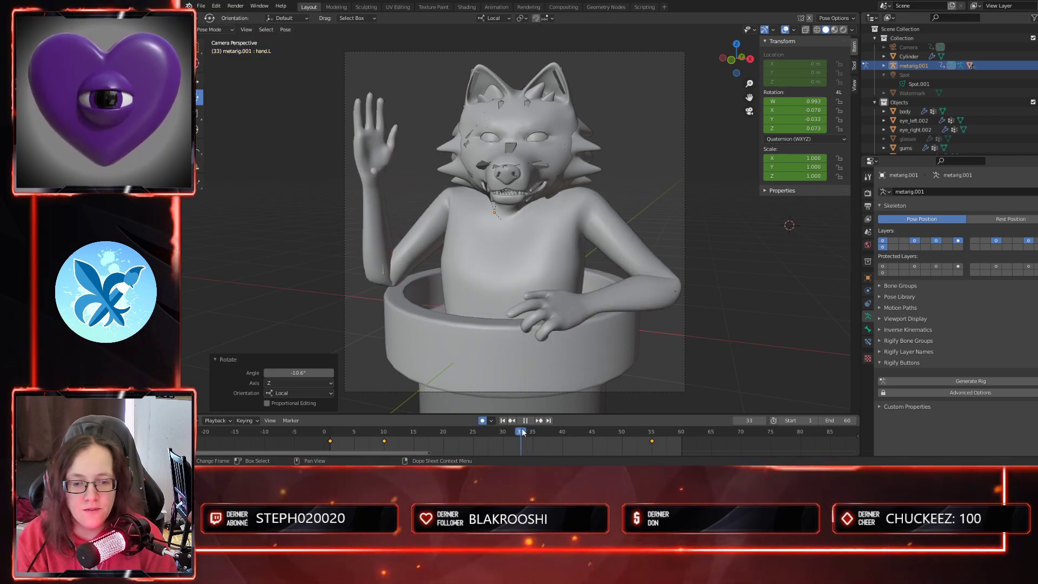
left_click_drag(574, 298, 557, 308)
left_click_drag(517, 434, 462, 431)
left_click_drag(572, 295, 559, 305)
- Set all the left hand bone's keyframes to Linear interpolation
left_click_drag(458, 433, 348, 433)
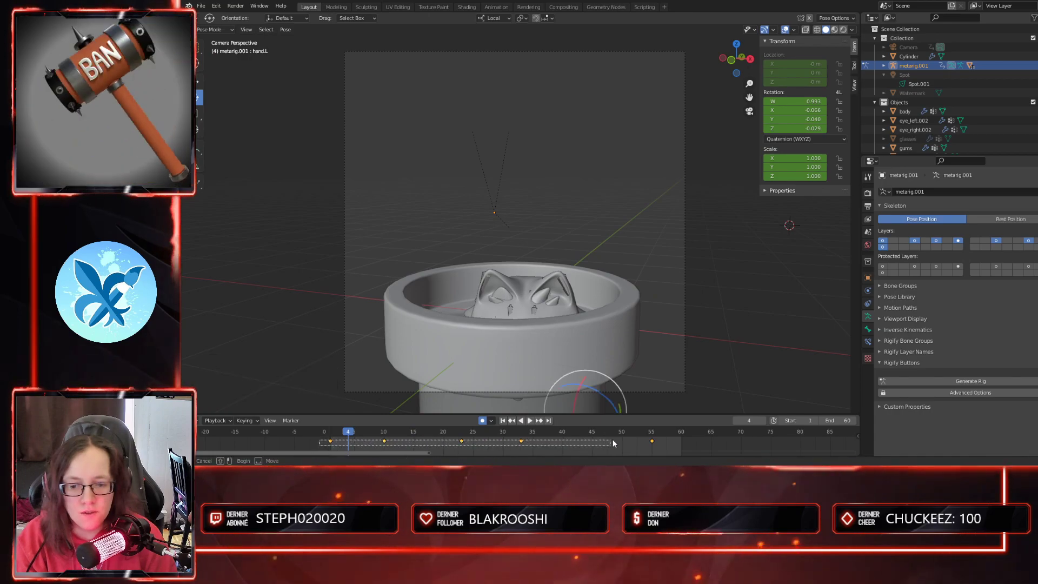
right_click(653, 442)
mouse_move(647, 391)
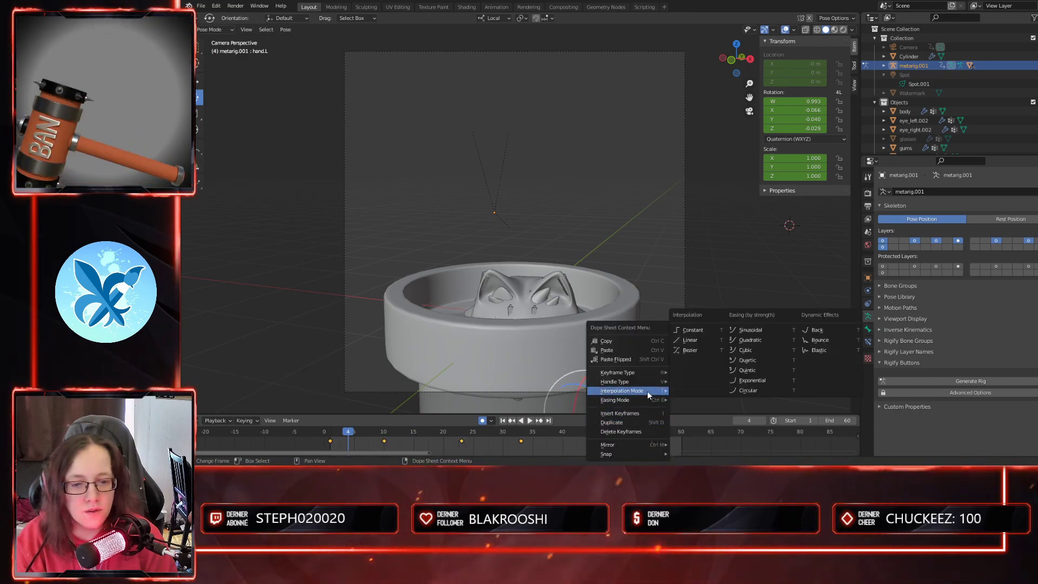
left_click(700, 341)
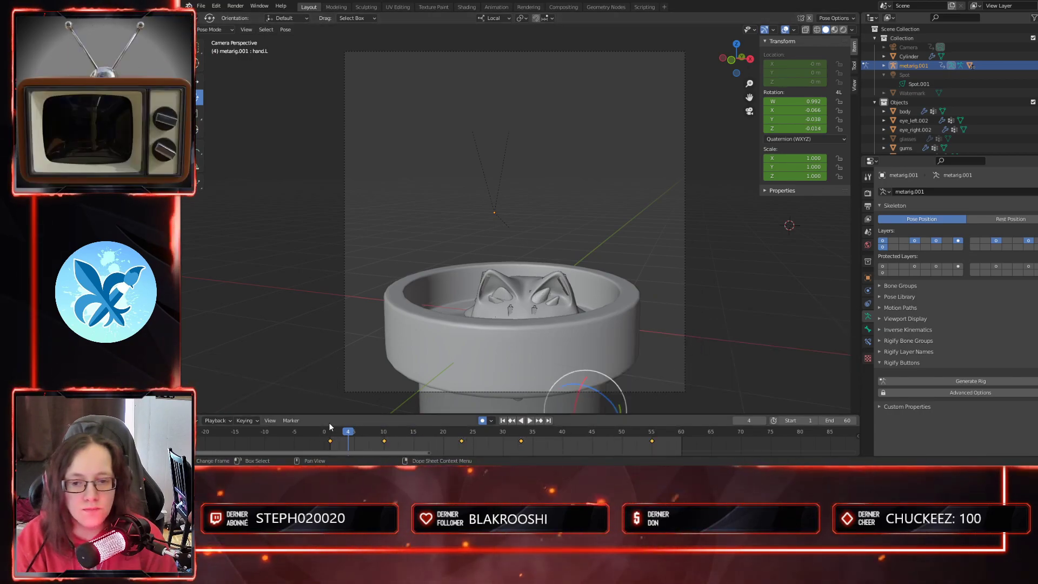
- Play back the motion and retime the left hand's keyframes from frames 23 and 33 to frames 18 and 25
left_click_drag(339, 431, 325, 431)
key("space")
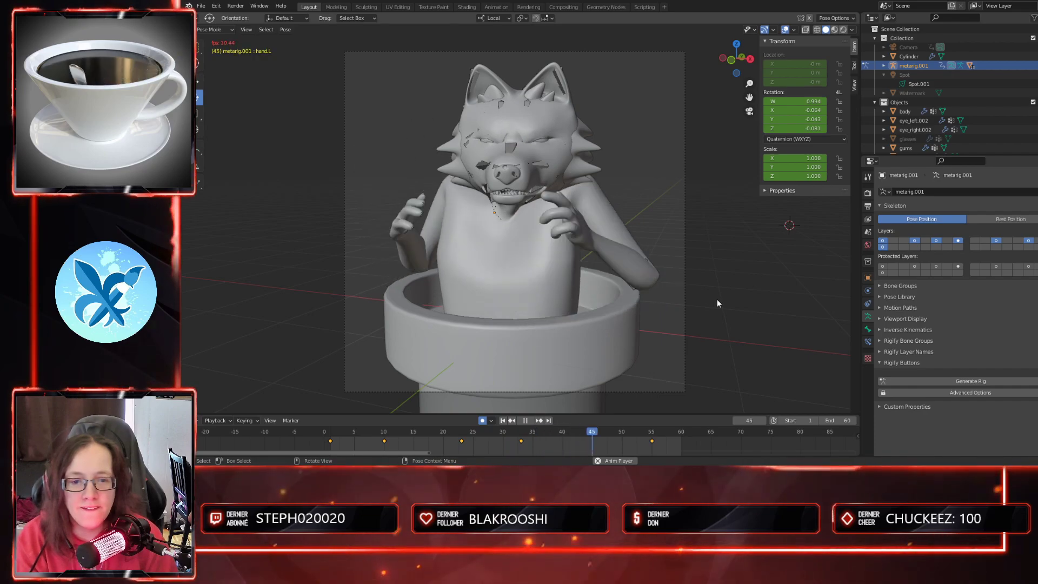
key("space")
left_click_drag(610, 432, 491, 446)
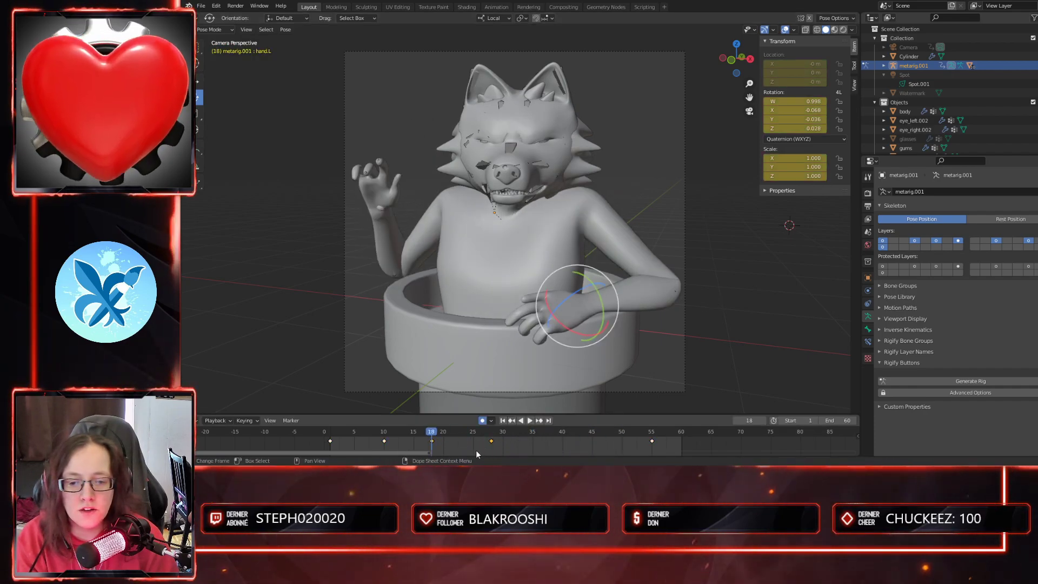
left_click(476, 450)
left_click_drag(373, 453, 184, 453)
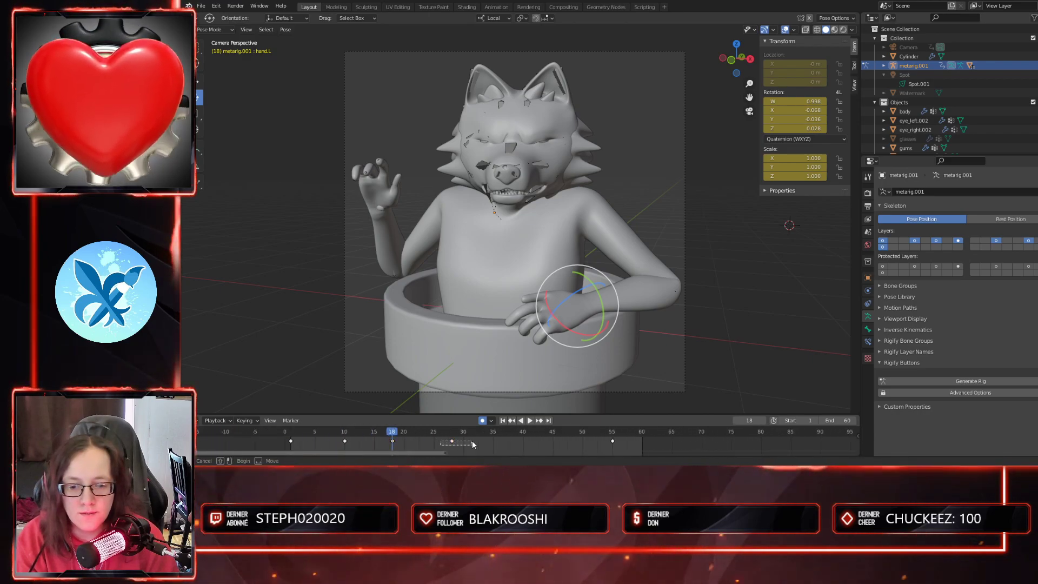
mouse_move(452, 443)
left_mouse_down()
mouse_move(433, 444)
mouse_move(450, 434)
left_mouse_up()
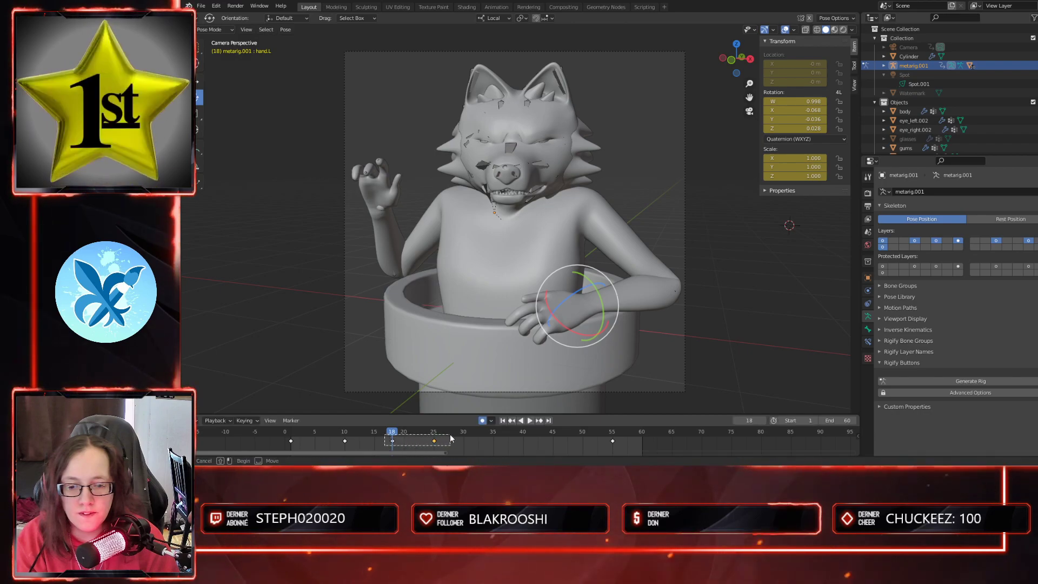
- Copy the left hand's keyframes from frames 18 and 25 to frames 33 and 40
left_click(483, 433)
key("space")
key("ctrl+v")
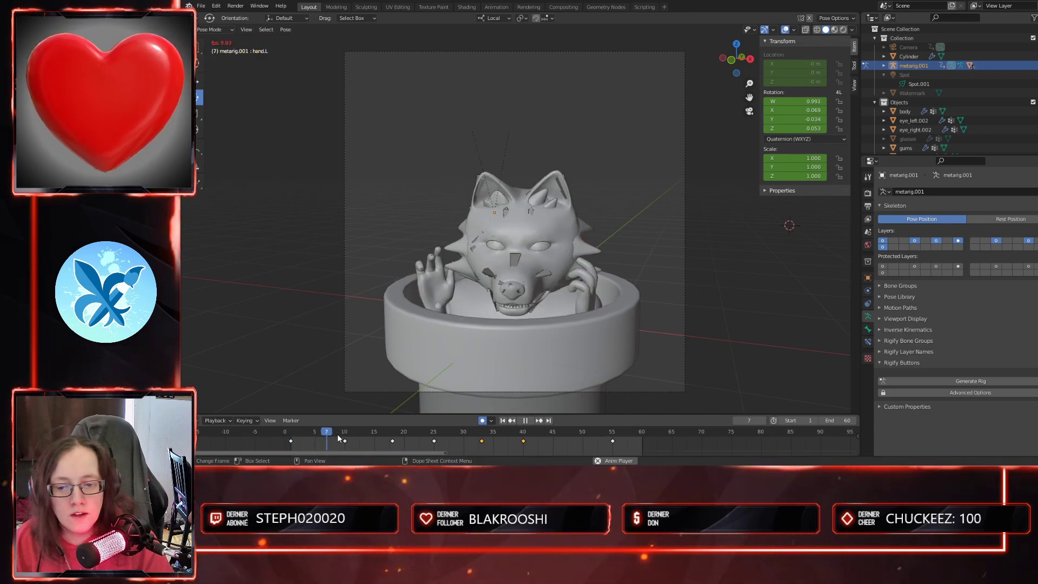
- Review the full animation in camera view and go through its opening frames one by one
key("space")
left_click_drag(357, 433, 385, 428)
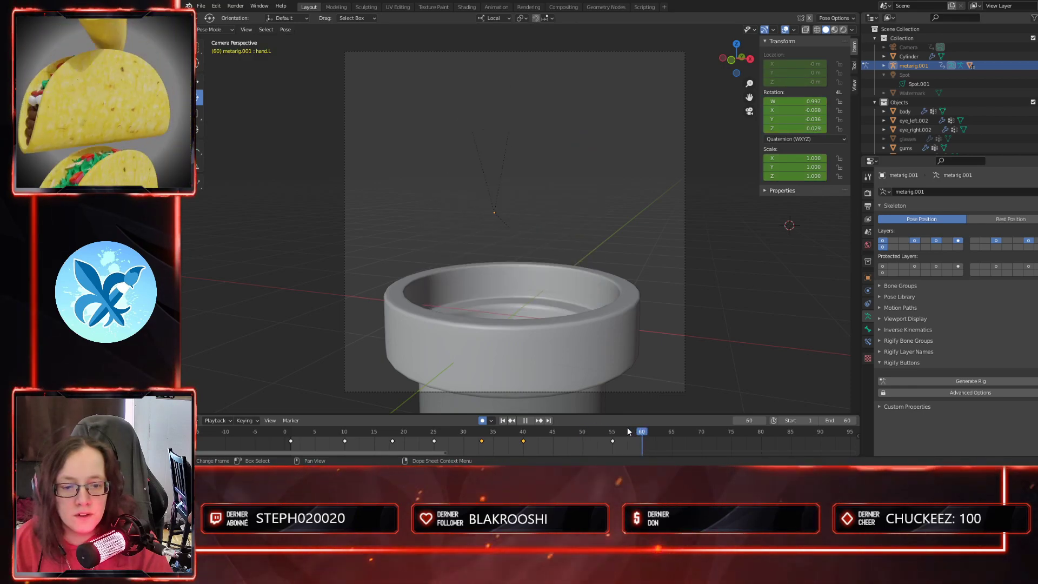
key("Escape")
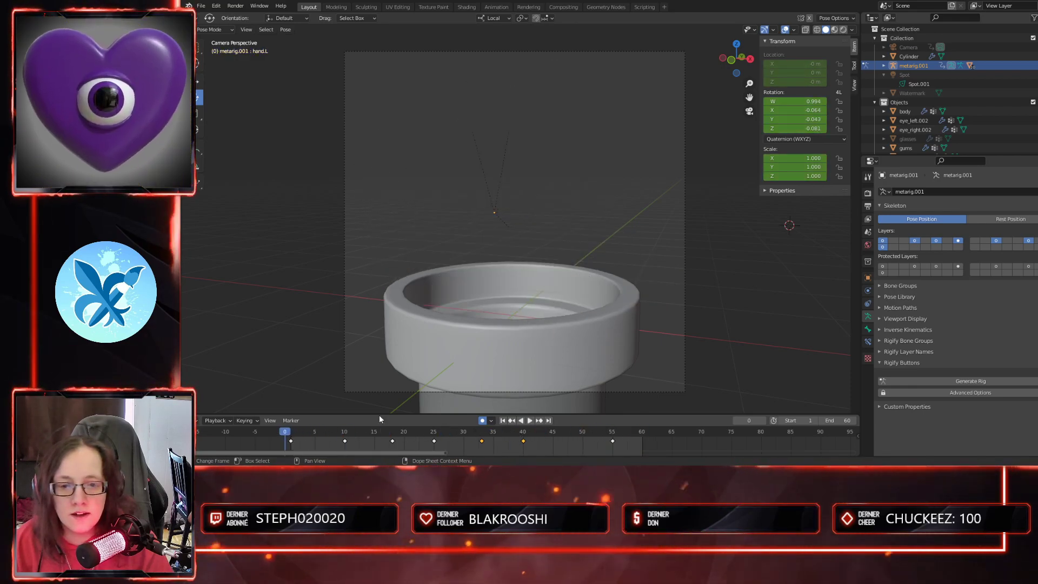
key("Right")
key("Right")
key("Right")
key("Right")
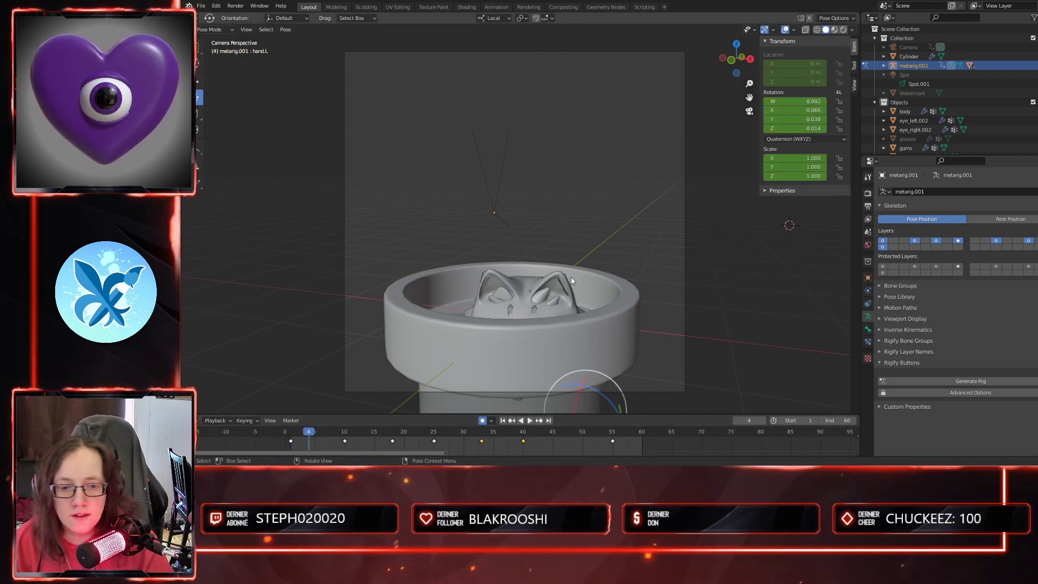
key("Escape")
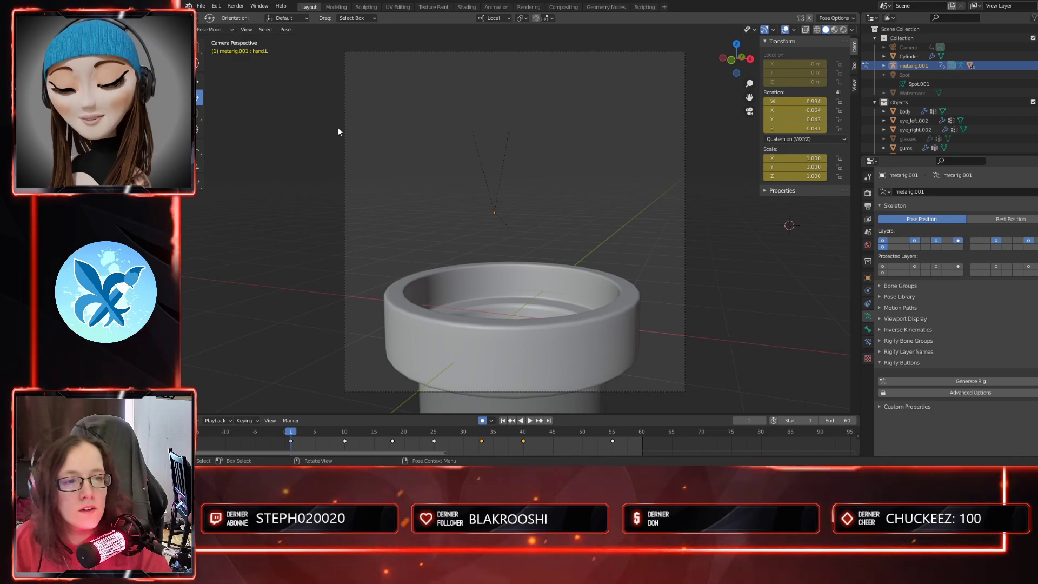
- Save the current Blender file
left_click(200, 5)
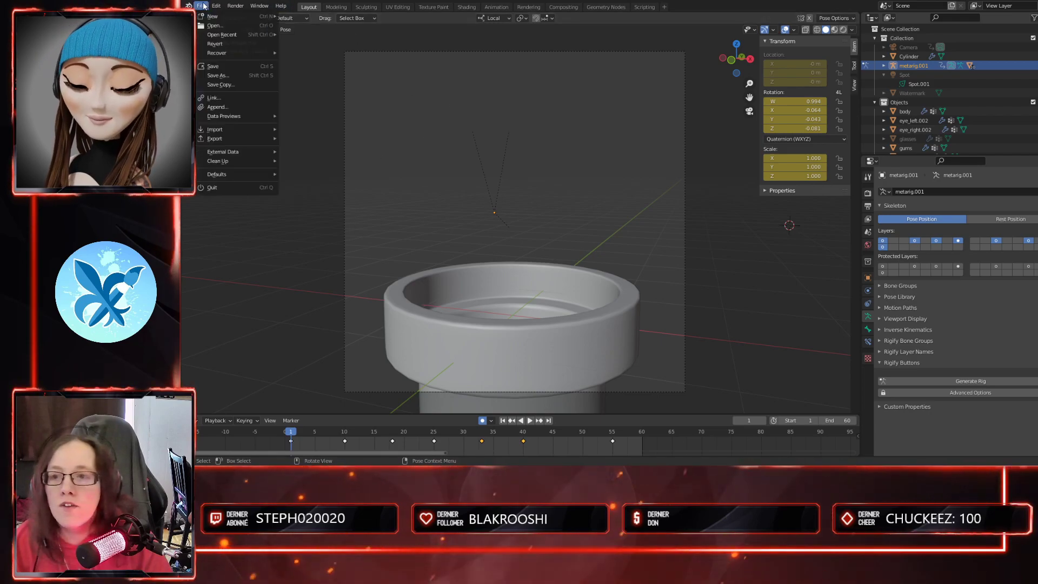
left_click(227, 66)
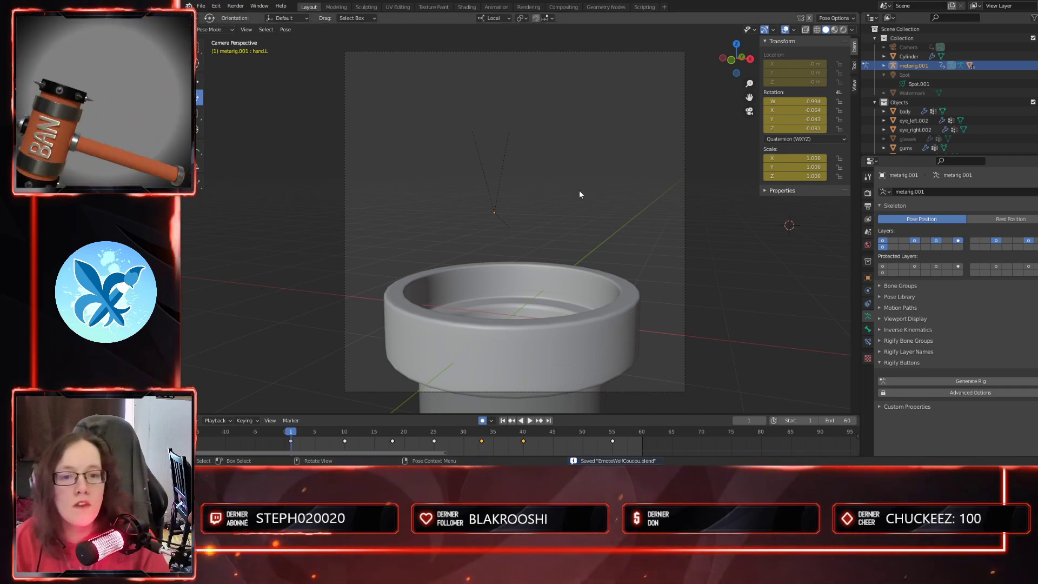
- Leave pose mode and set the pipe cylinder's Subdivision modifier to 2 viewport levels
middle_click_drag(543, 252, 571, 257)
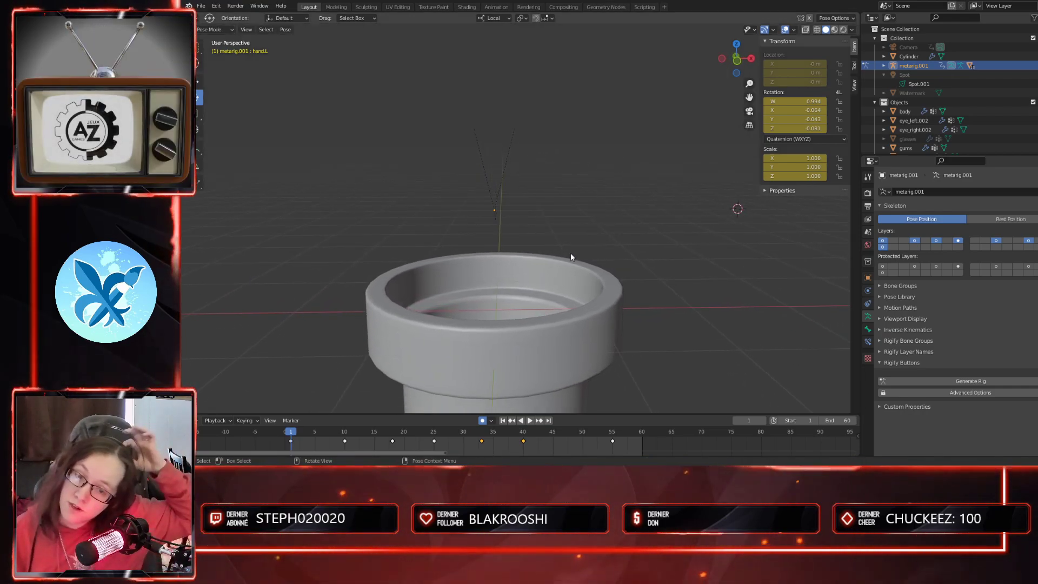
left_click(531, 366)
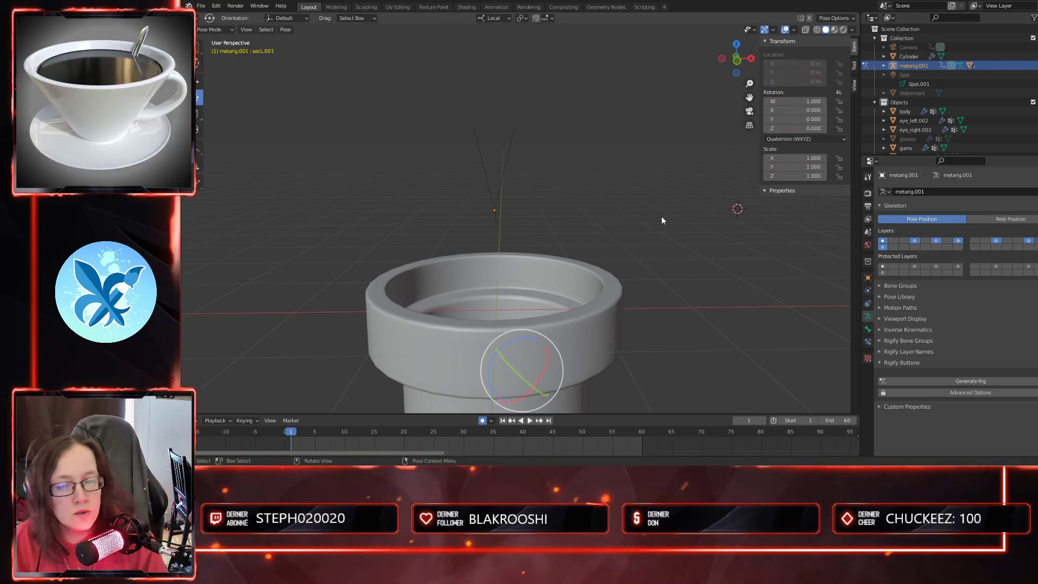
left_click(214, 41)
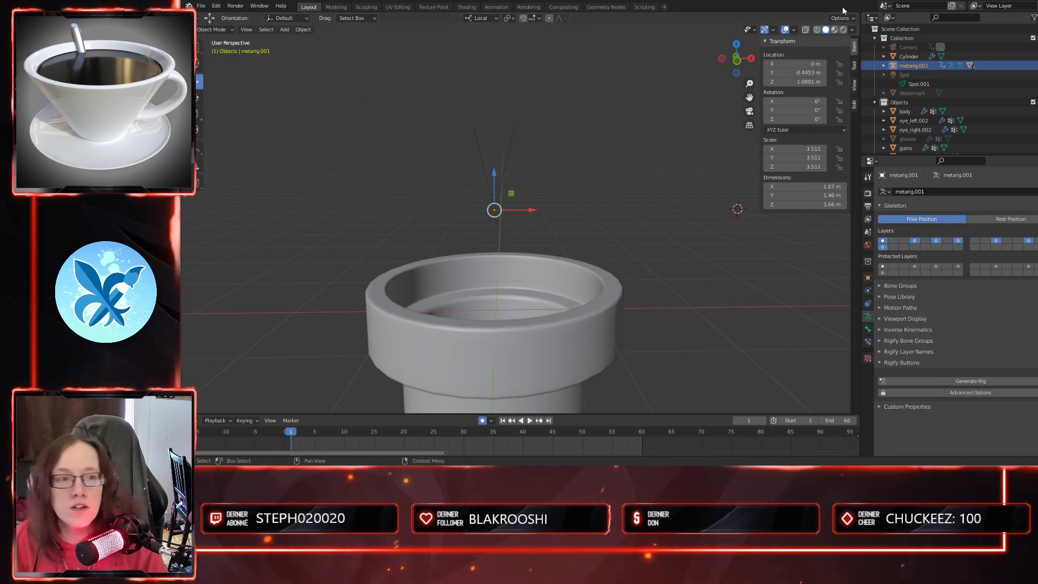
middle_click_drag(788, 293, 690, 380)
left_click(615, 332)
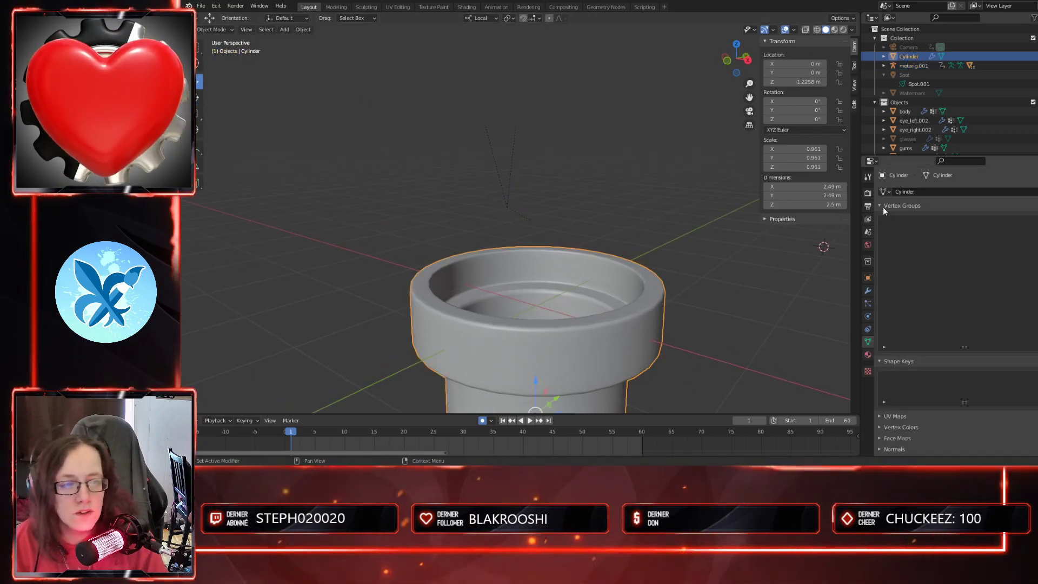
left_click(868, 291)
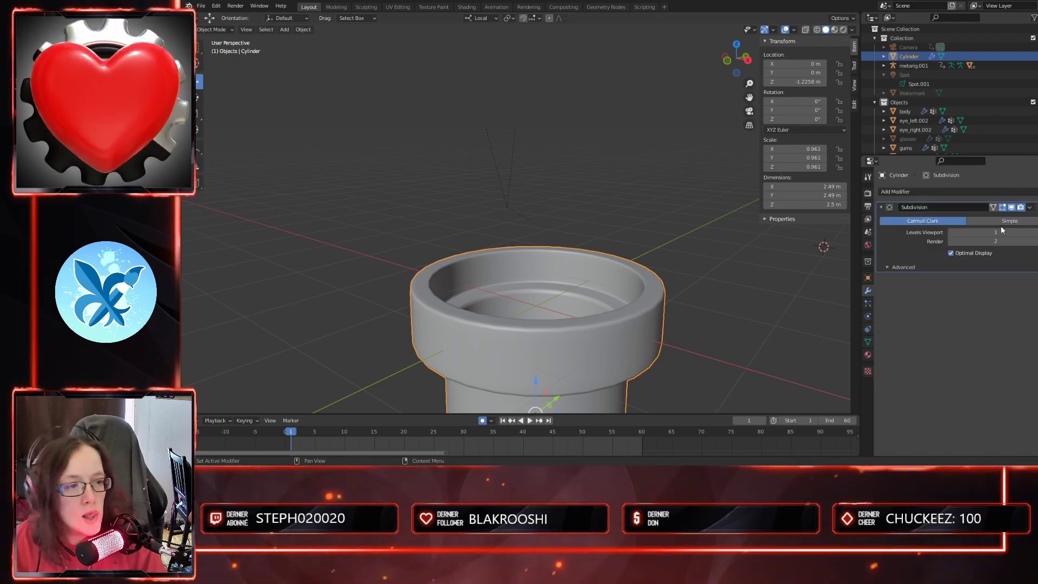
left_click(1037, 233)
middle_click_drag(687, 345, 701, 350)
left_click(954, 233)
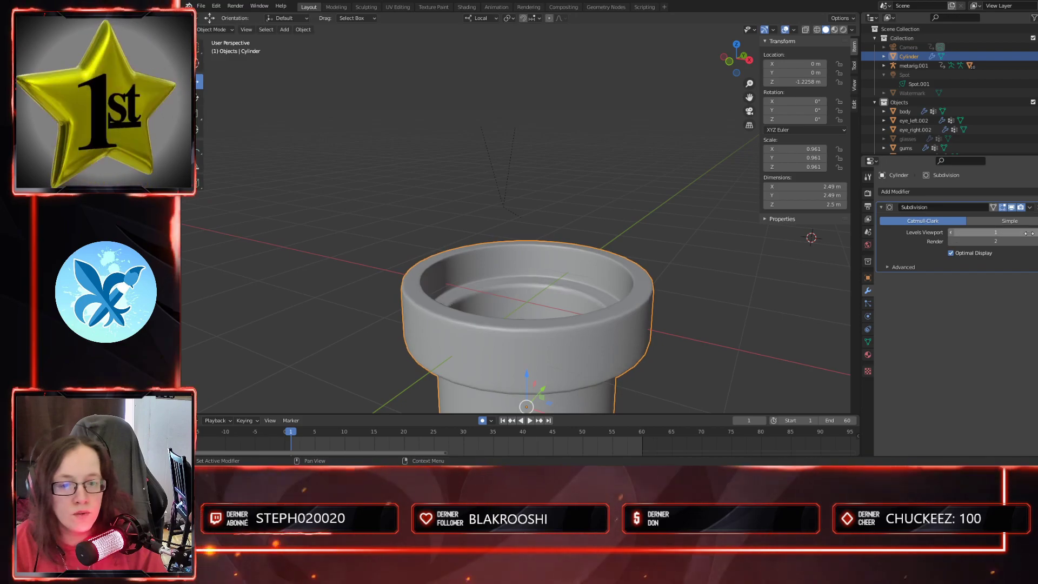
- Return to the camera view and save the Blender file with the pipe's changes
key("KP_0")
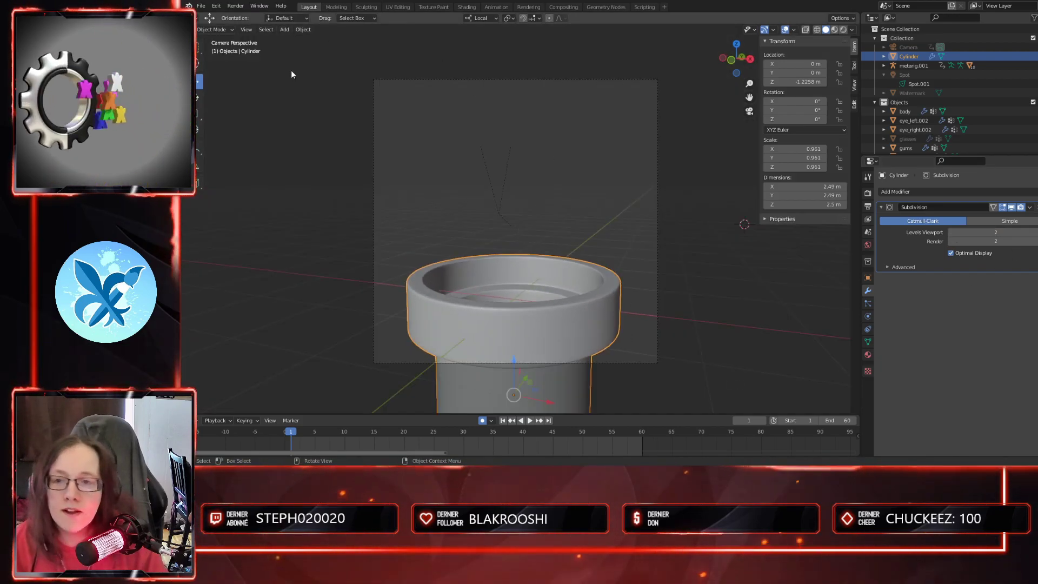
left_click(200, 6)
left_click(223, 64)
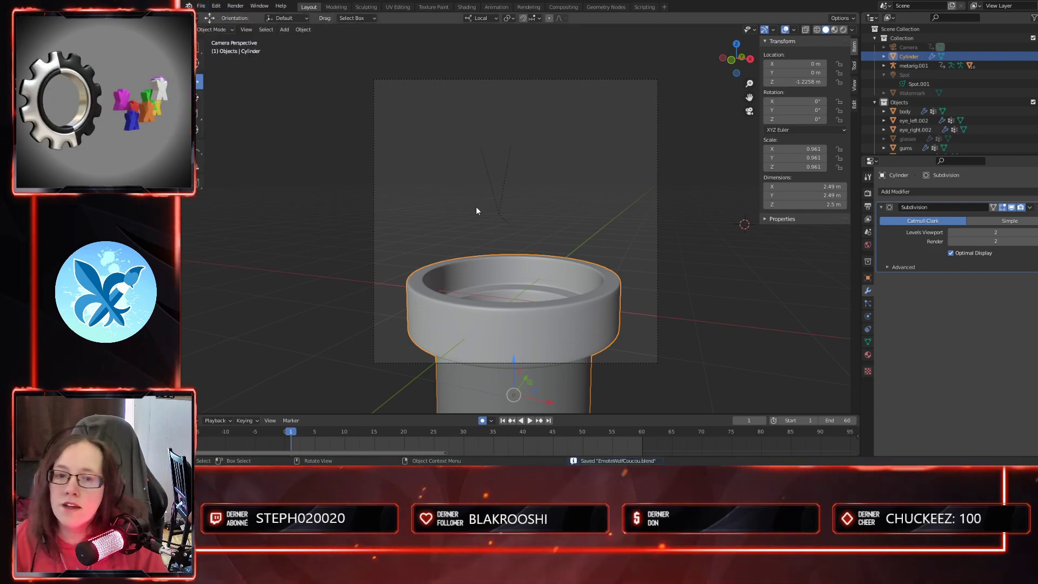
left_click(201, 6)
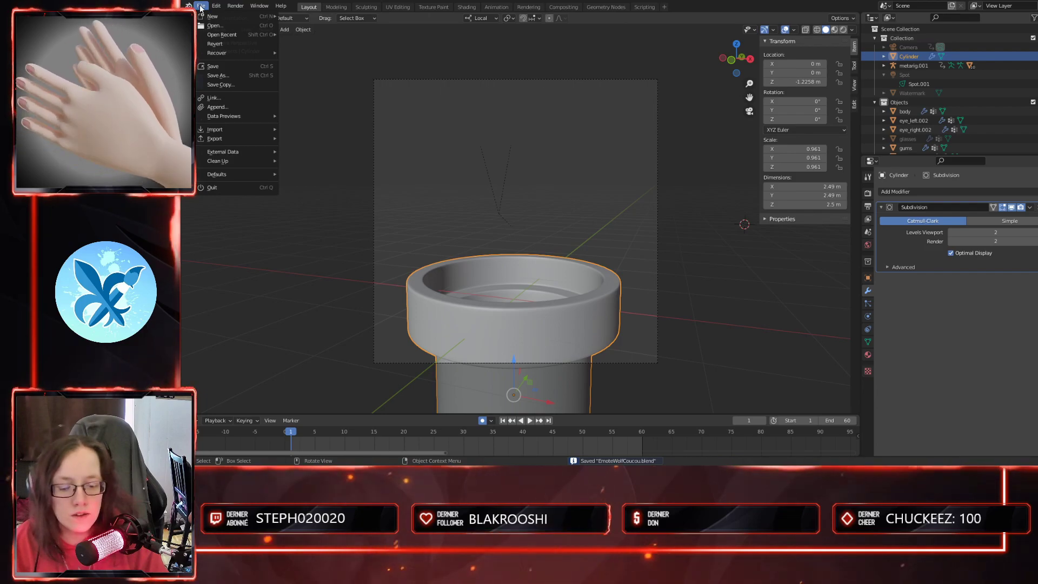
mouse_move(244, 7)
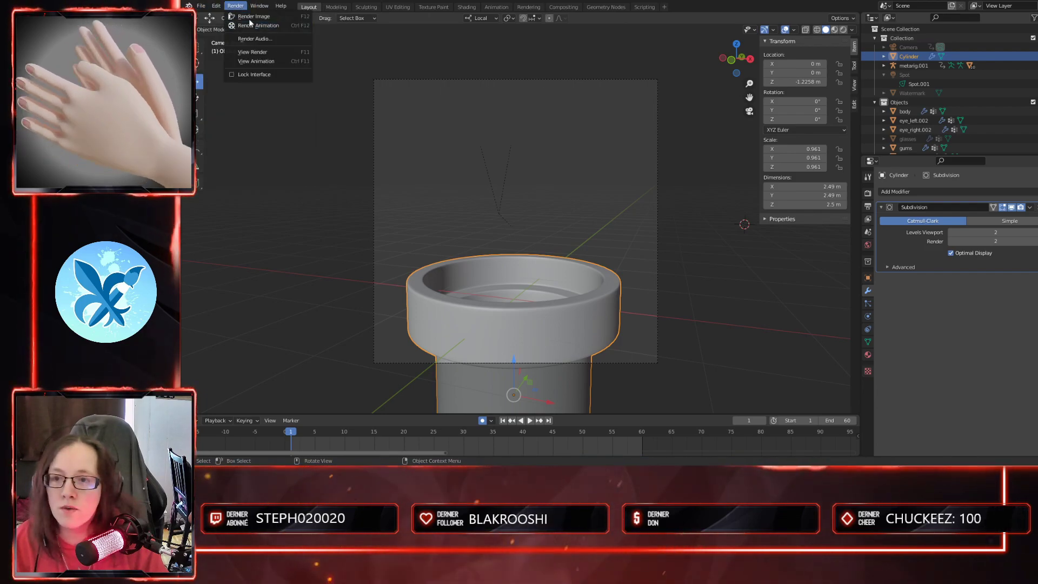
left_click(249, 25)
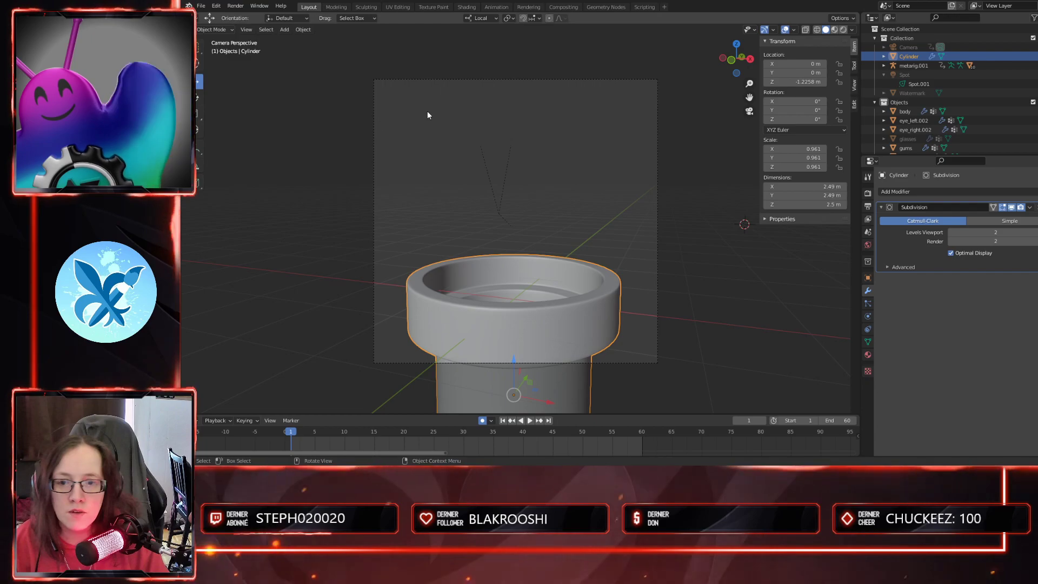
- Unhide the Spot light and preview the scene in rendered shading at frames 15 and 20
left_click(1037, 75)
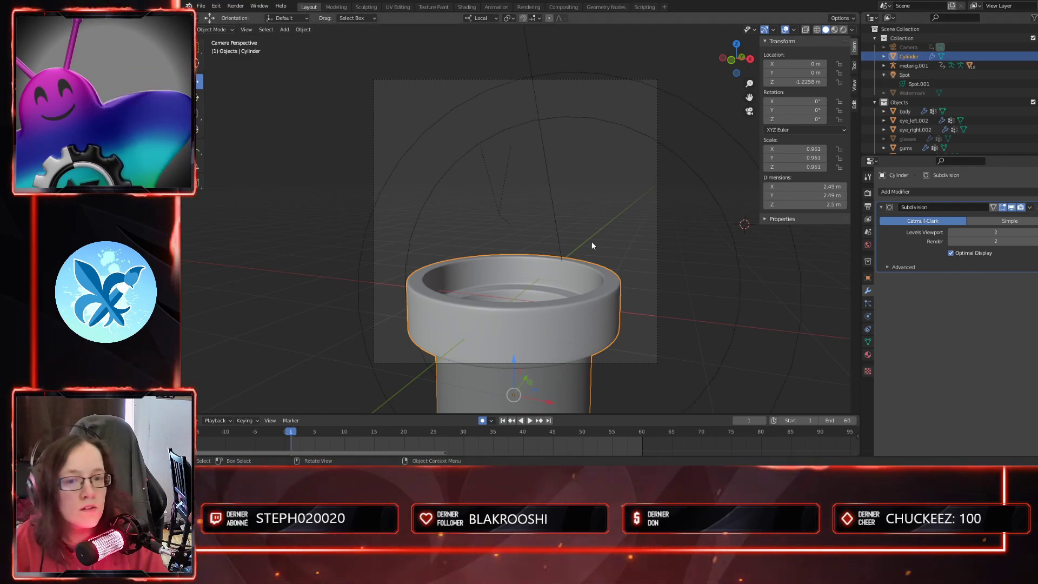
left_click(843, 29)
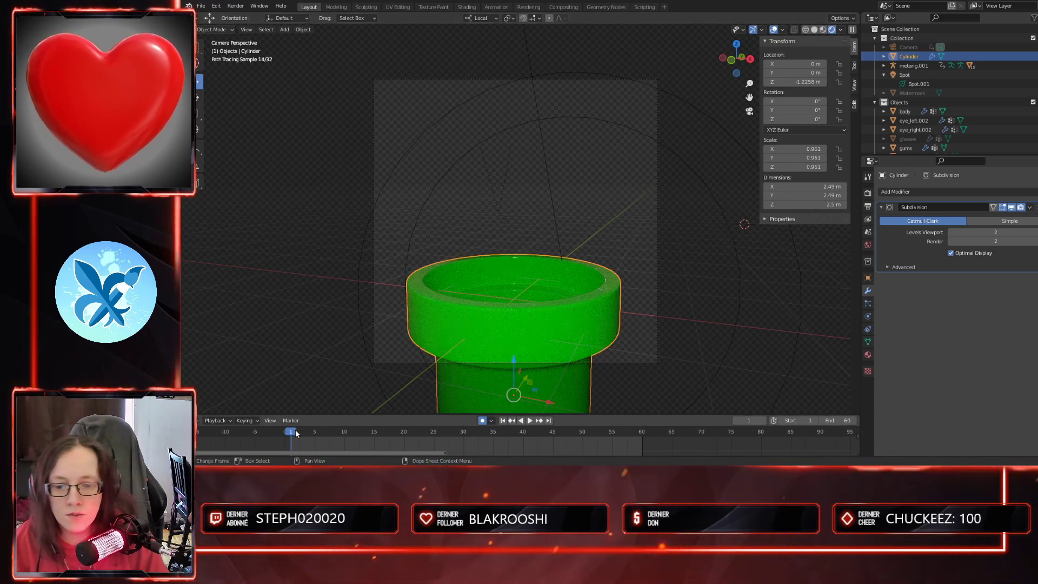
left_click_drag(335, 436, 375, 439)
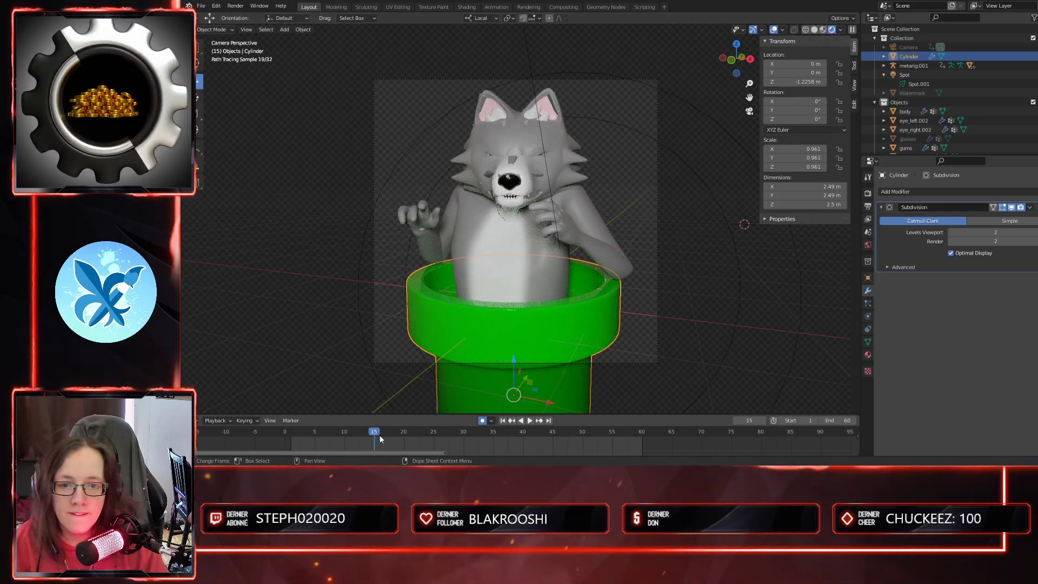
left_click_drag(401, 443, 404, 442)
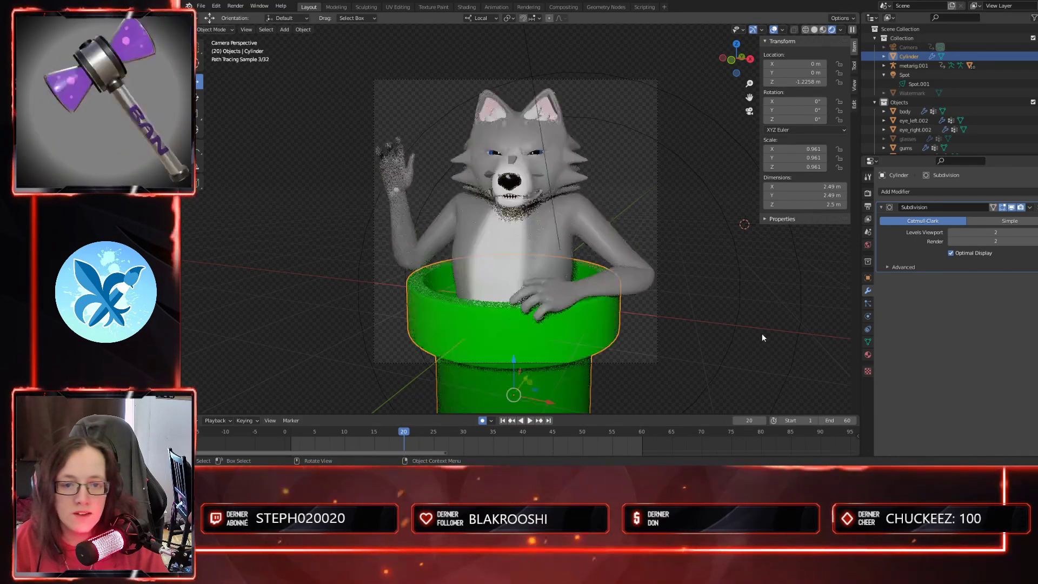
- Set the roughness of the wolf body's fur_grey material to 0.7
left_click(613, 245)
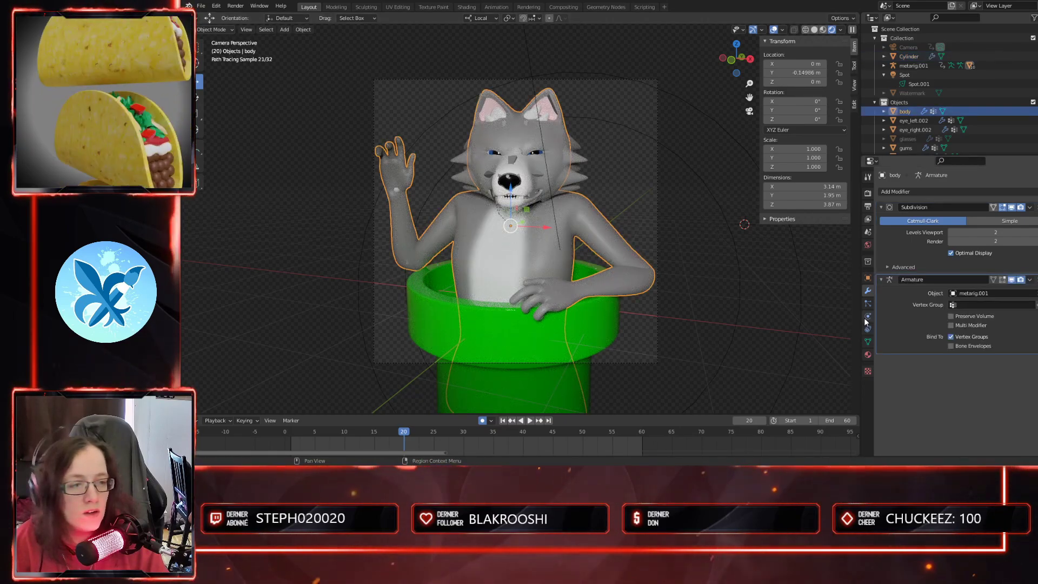
left_click(868, 355)
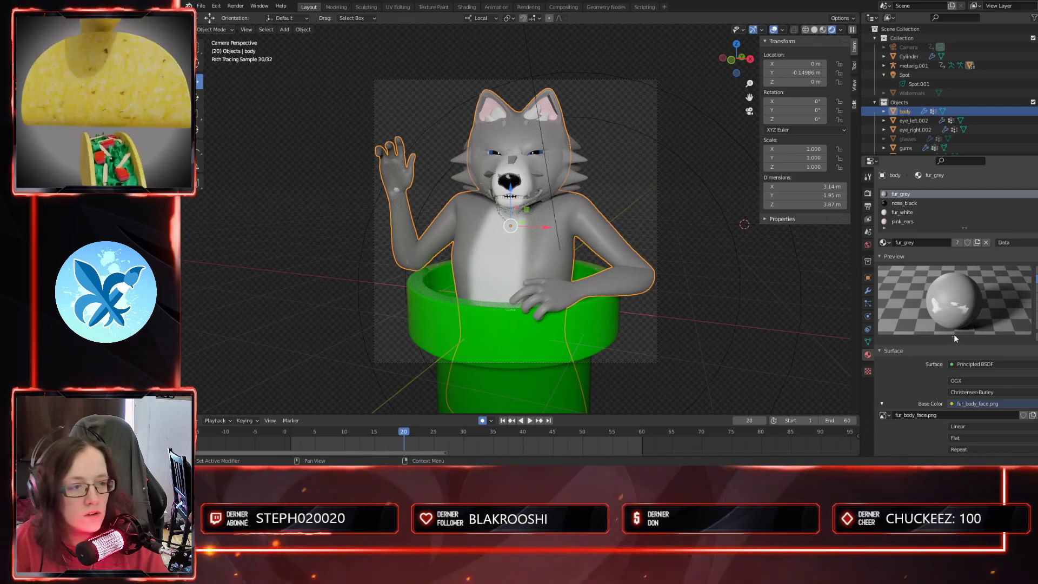
scroll(955, 335, "down", 10)
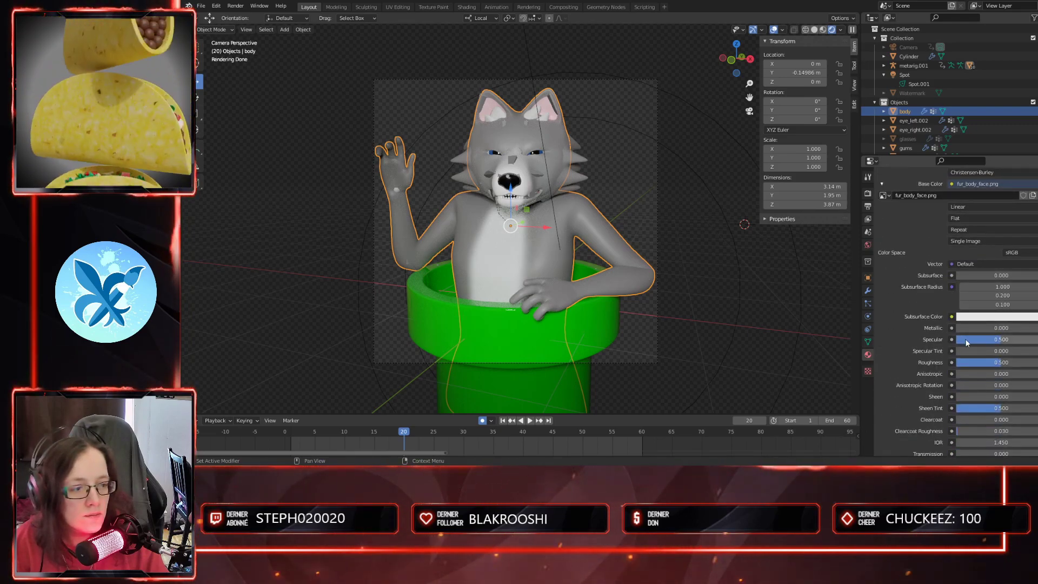
scroll(966, 342, "down", 2)
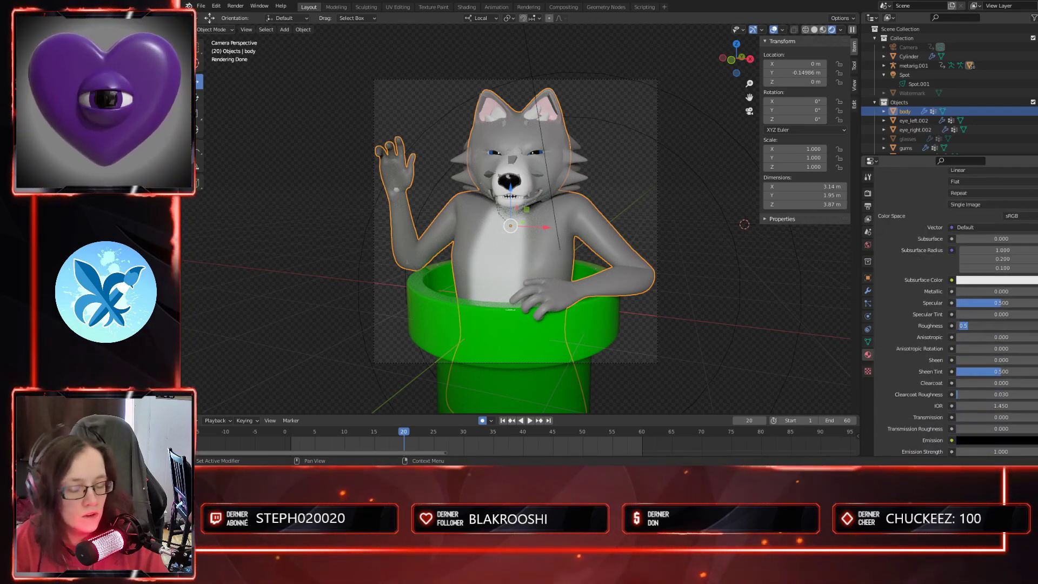
type(".7")
key("Return")
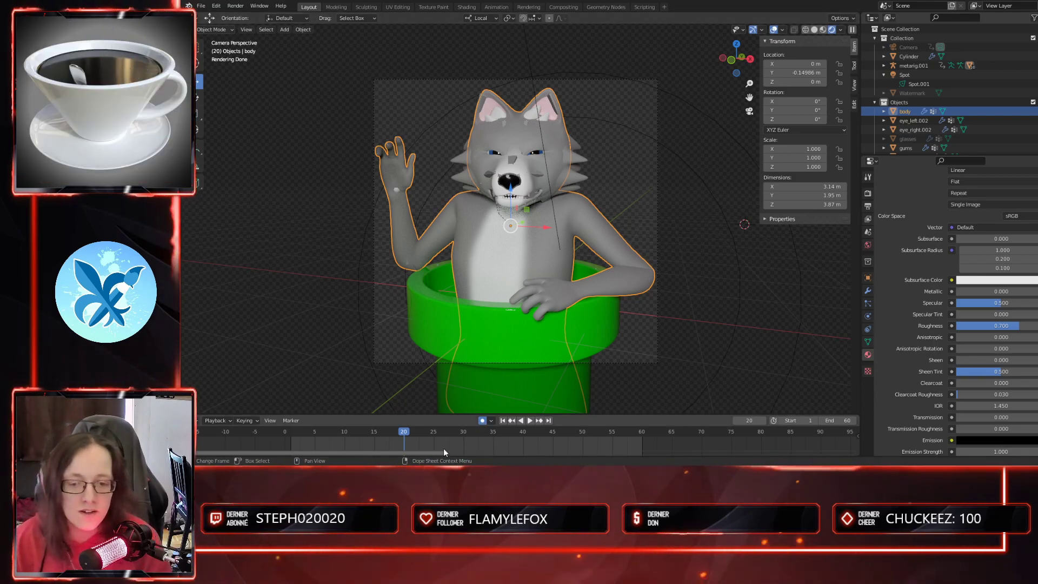
- Go back to frame 1 and examine the wolf rising from the pipe in rendered shading through frame 15
left_click_drag(404, 437, 294, 441)
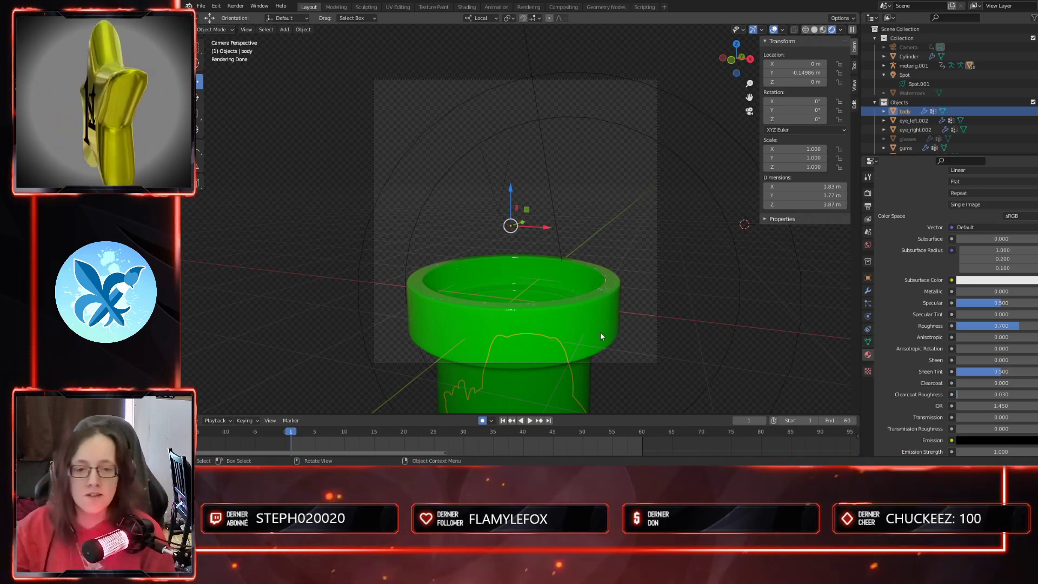
key("space")
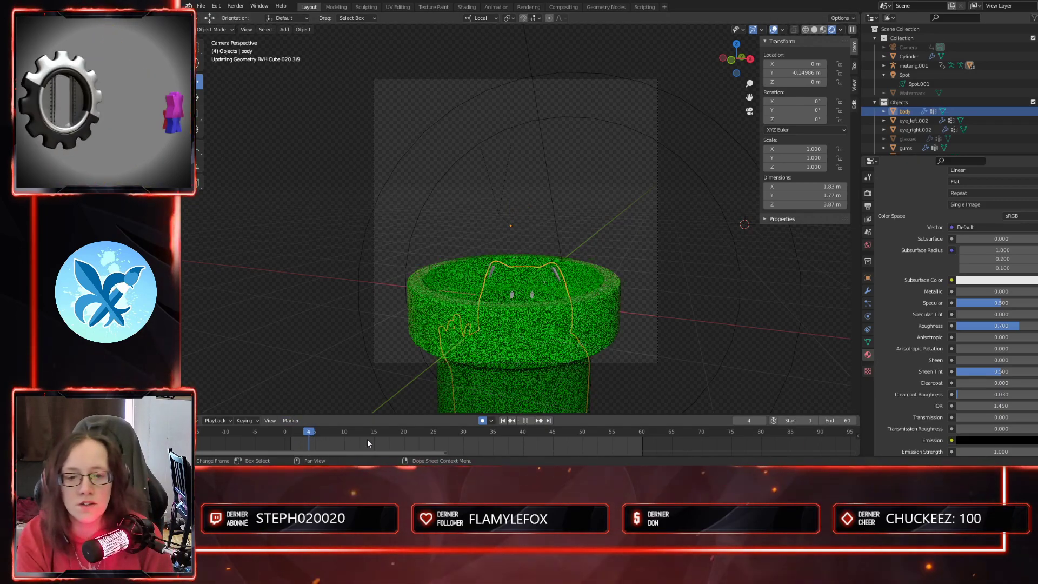
key("space")
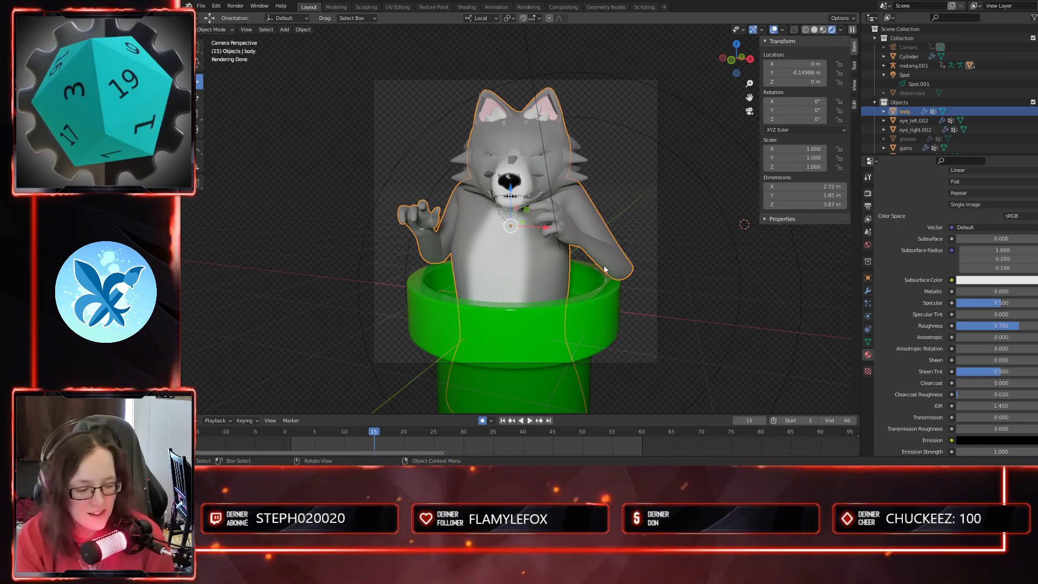
left_click(357, 432)
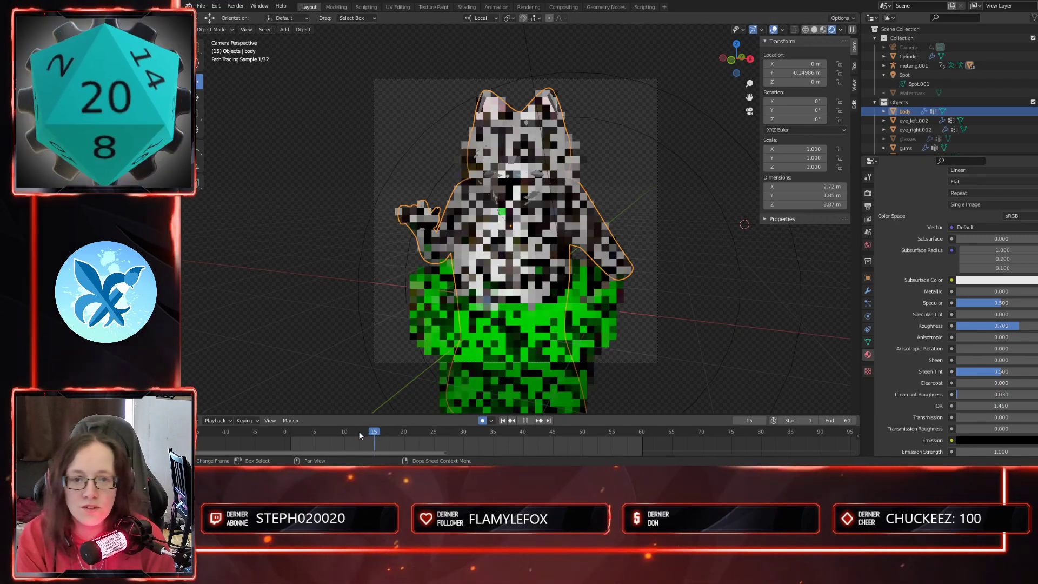
key("space")
key("space")
left_click(304, 432)
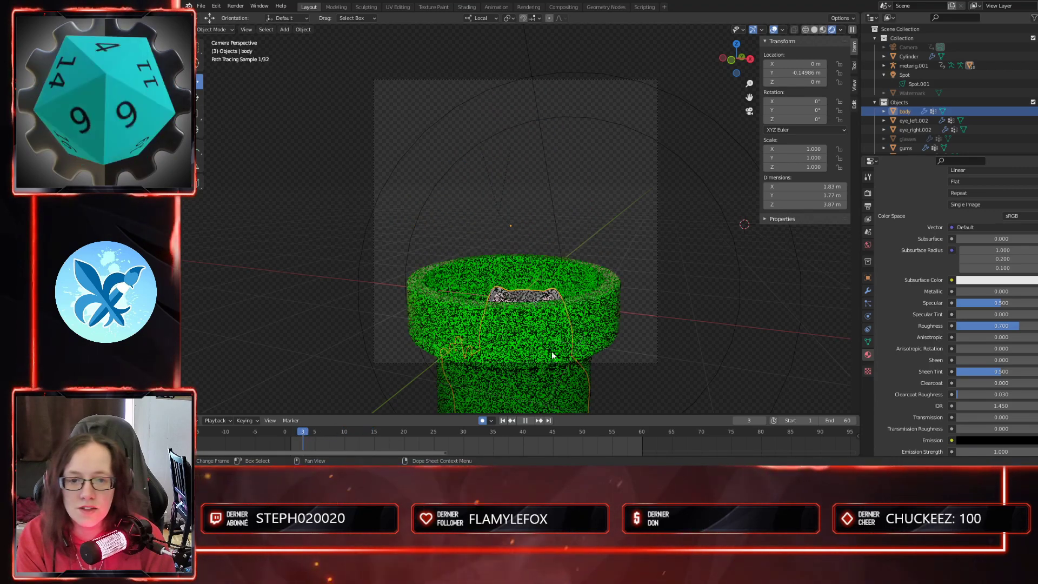
left_click(323, 433)
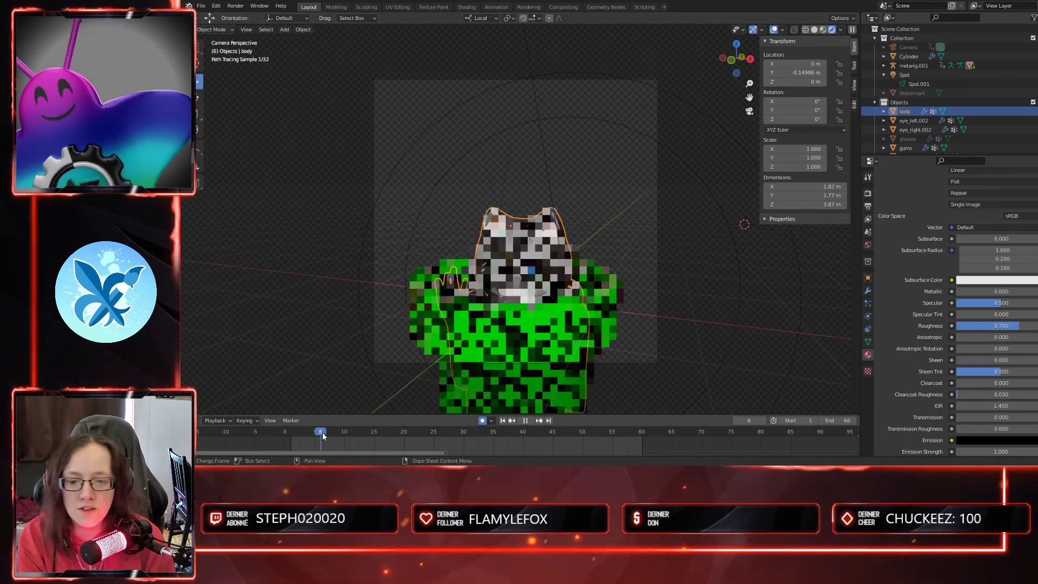
left_click(351, 431)
key("space")
left_click(375, 432)
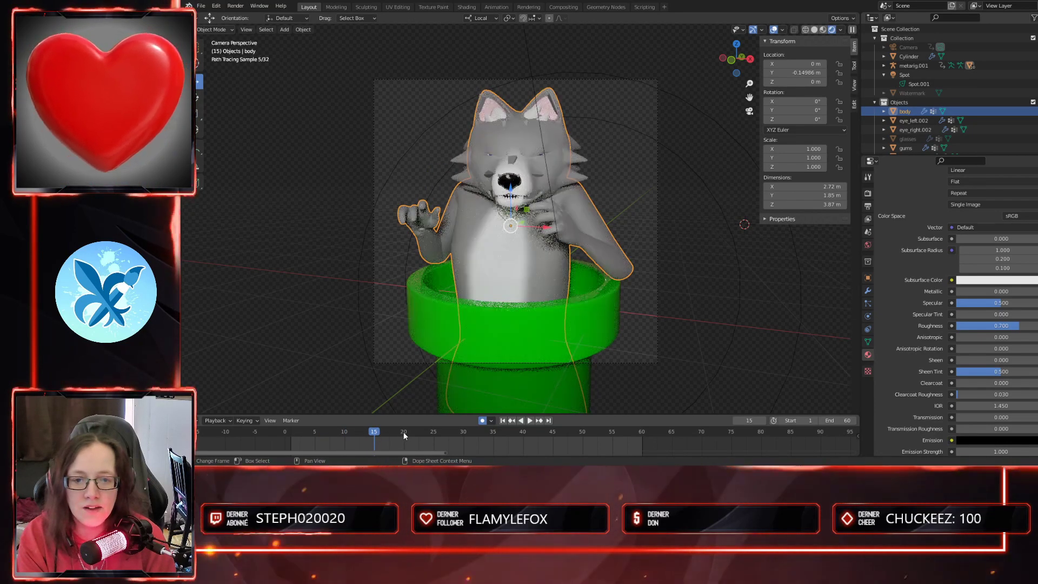
- Examine the rendered wave and the return into the pipe from frame 20 to frame 58, ending back at frame 13
left_click(403, 432)
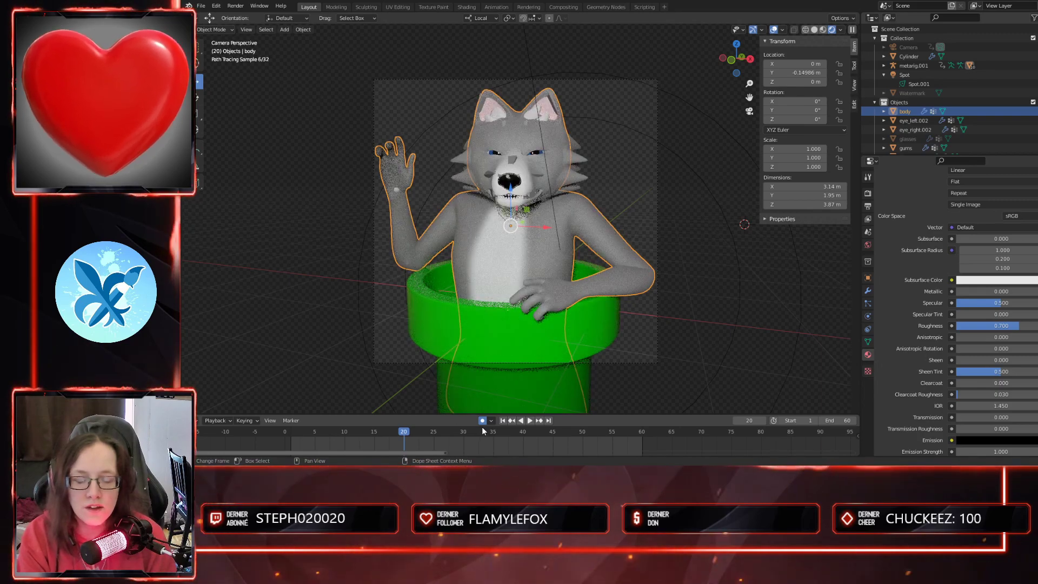
left_click(488, 432)
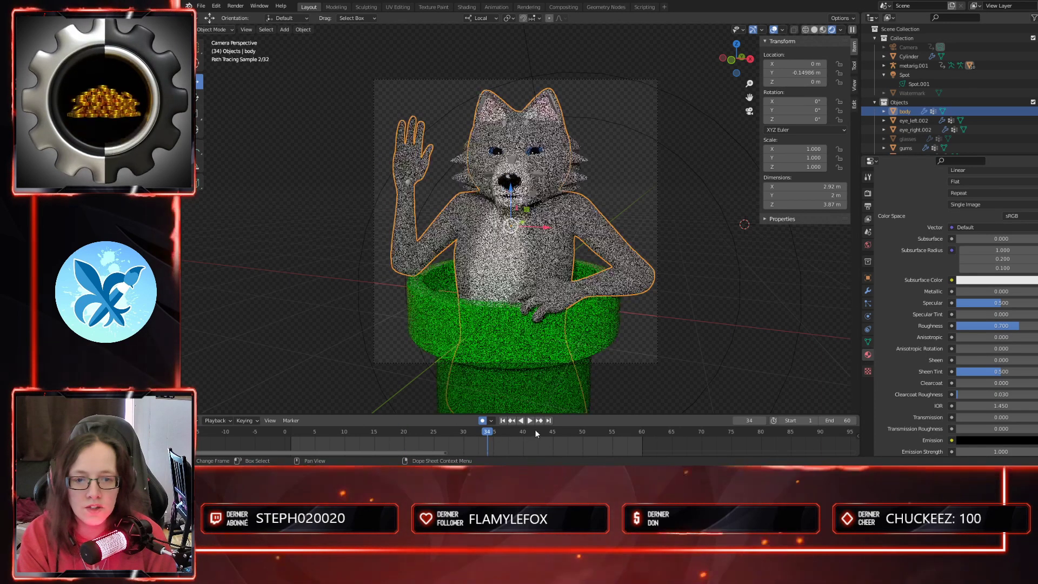
left_click(541, 431)
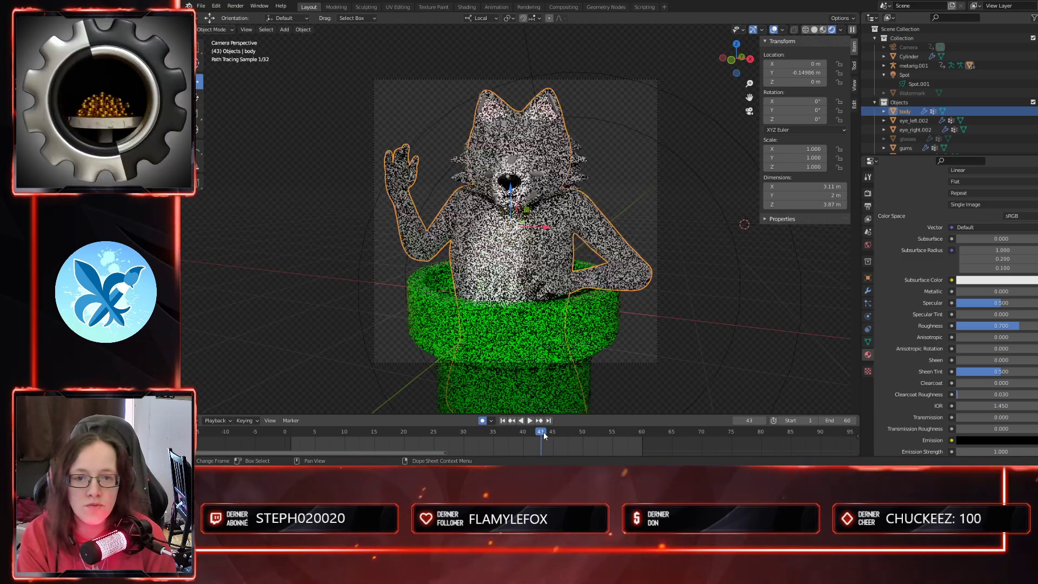
left_click(595, 432)
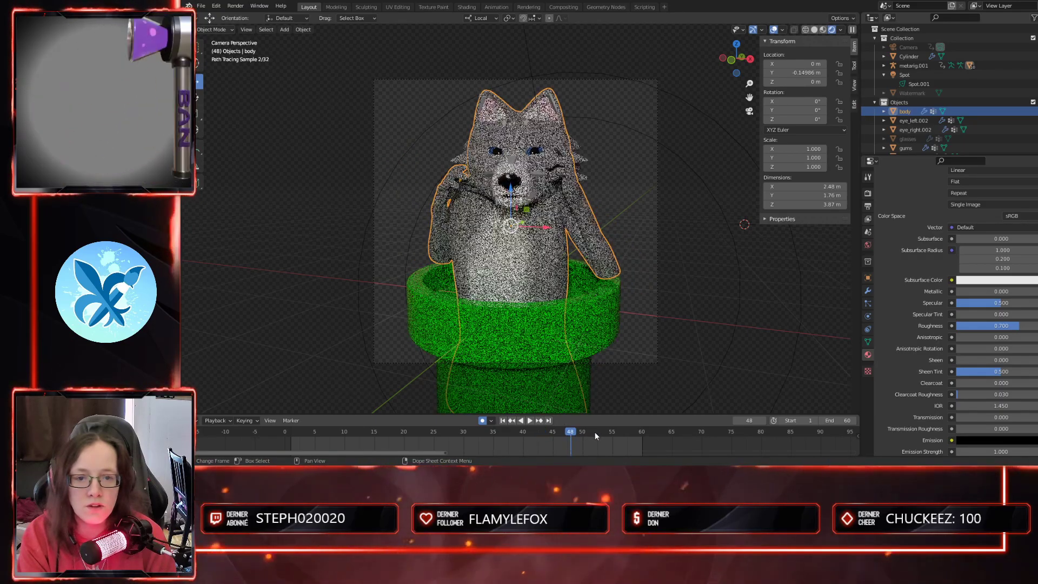
key("space")
key("space")
left_click(628, 431)
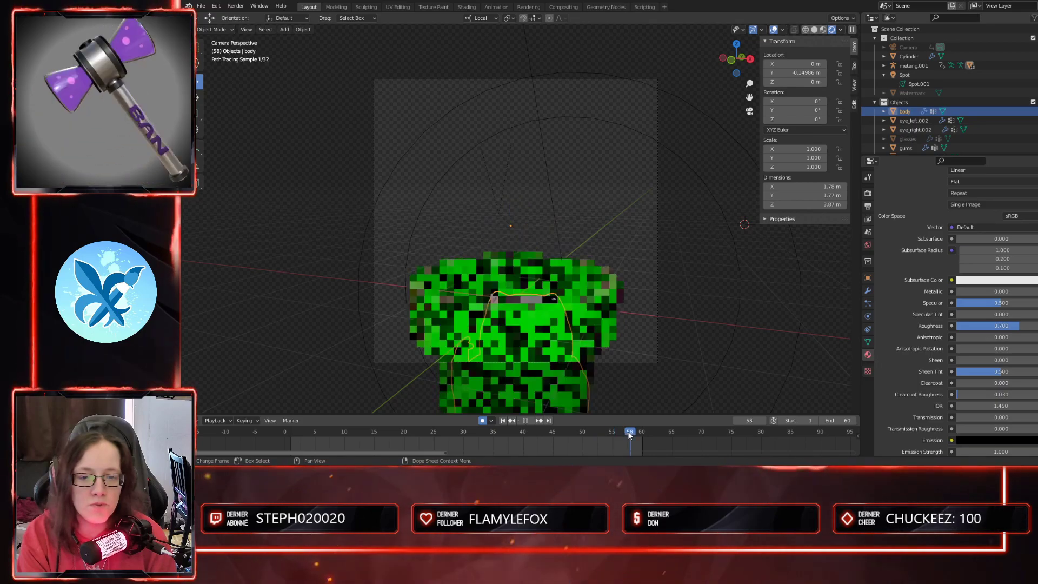
left_click_drag(628, 432, 363, 434)
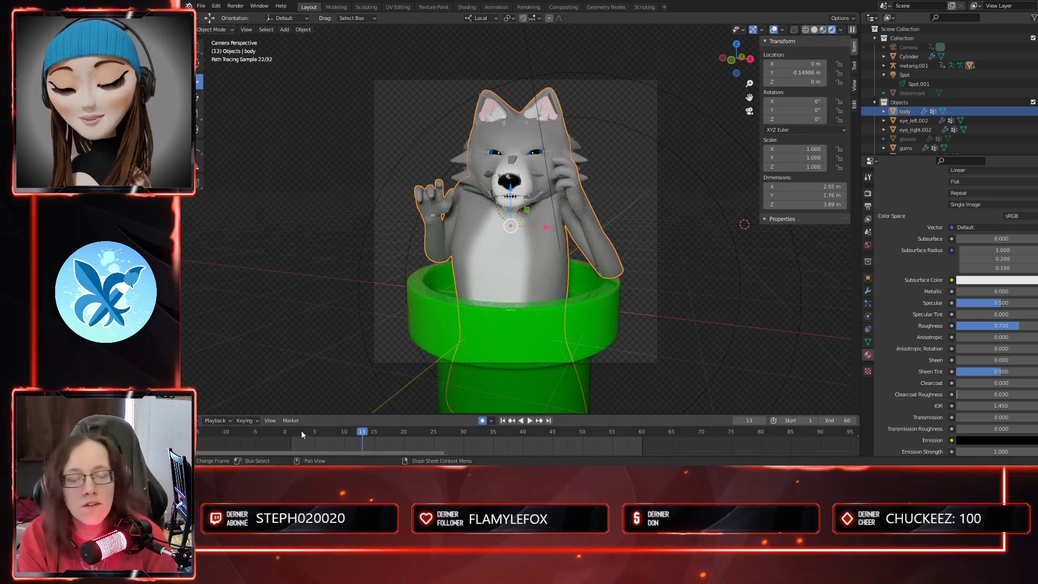
- Switch the viewport back to solid shading and view the wolf's frame 13 pose from outside the camera
middle_click_drag(550, 291, 672, 324)
key("KP_0")
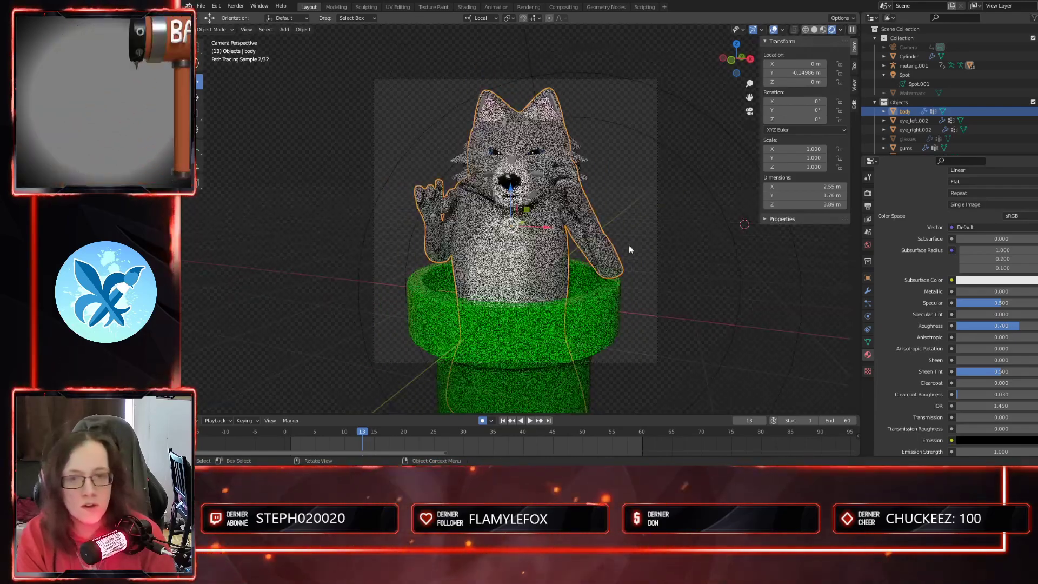
left_click(814, 30)
middle_click_drag(525, 270, 537, 291)
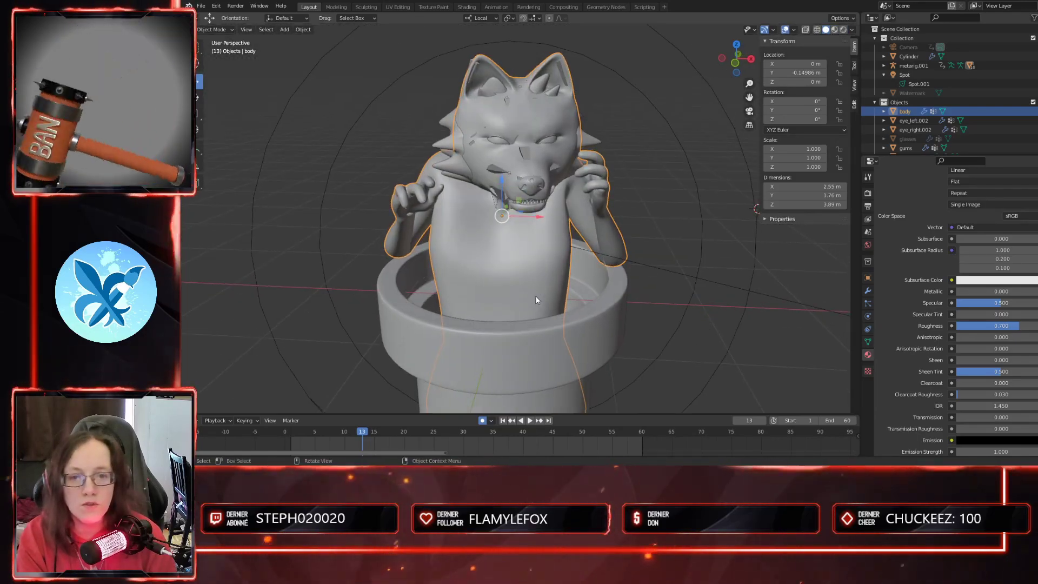
- Save the wolf emote file and collapse the Spot light's entry in the outliner
key("ctrl+s")
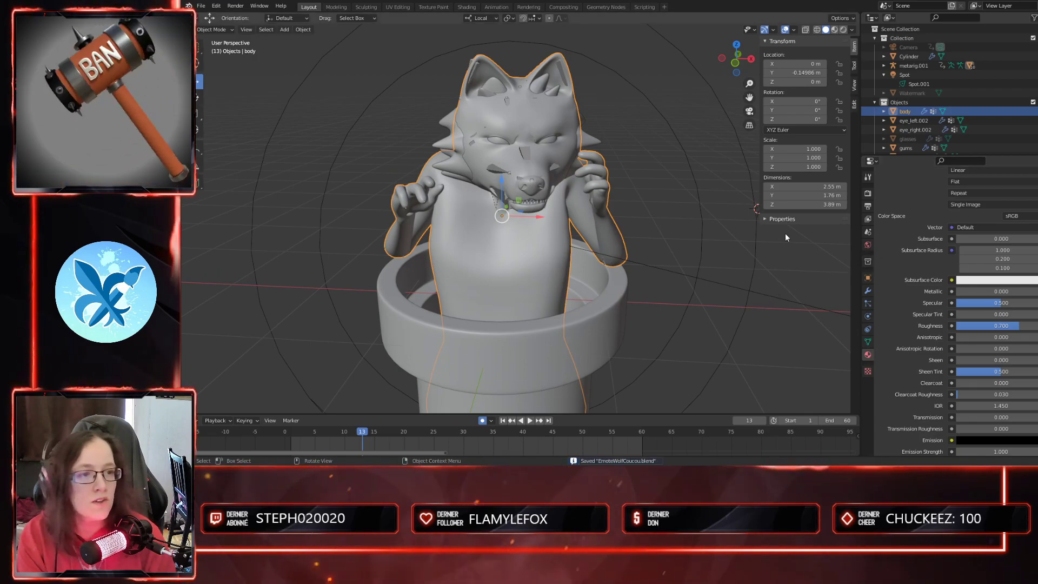
left_click(883, 75)
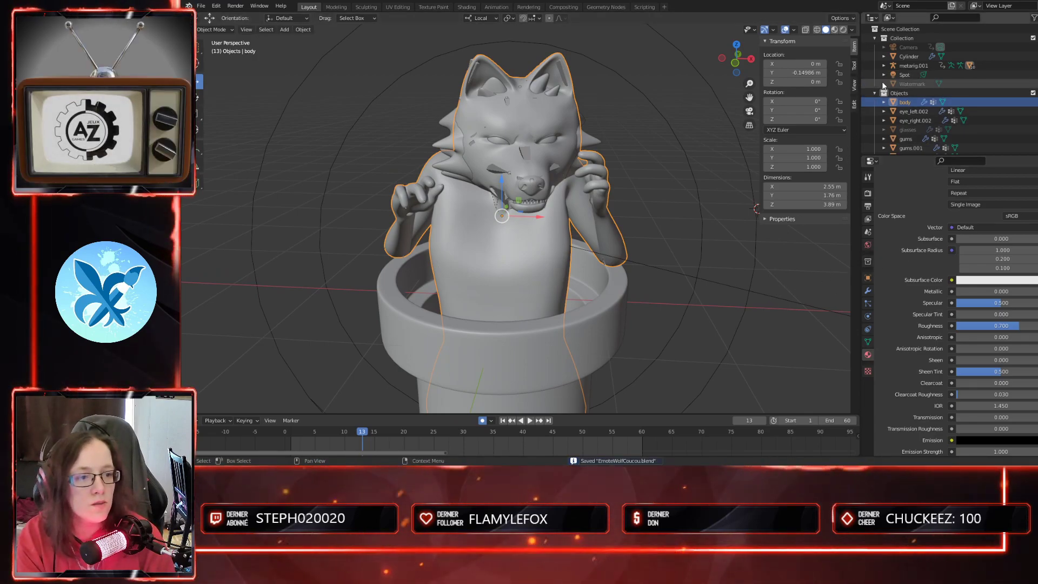
- Switch to rendered shading, inspect the wolf's frame 13 pose up close and through the camera, and save the file again
left_click(843, 30)
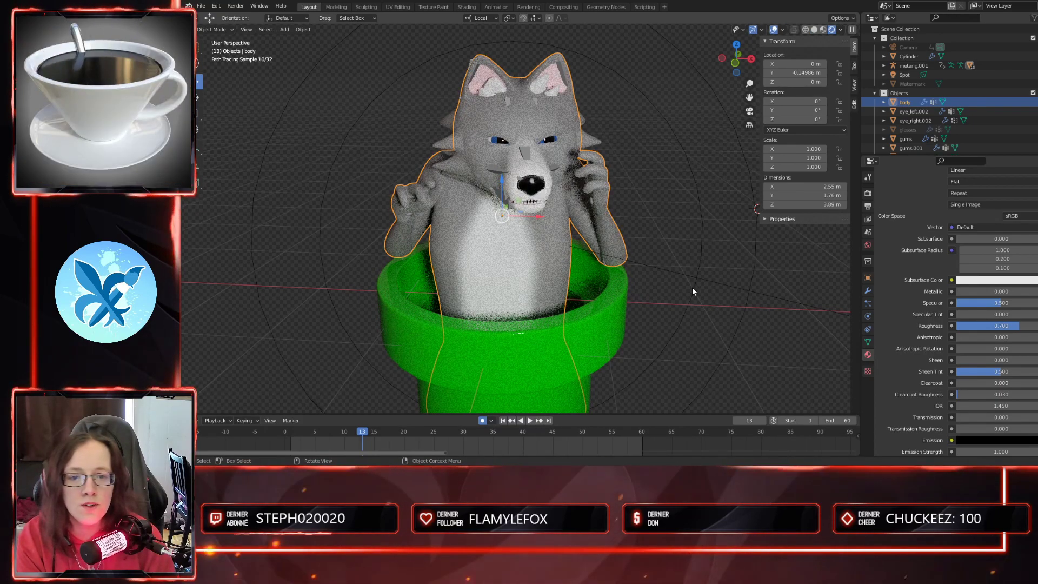
middle_click_drag(691, 287, 671, 289)
scroll(617, 270, "up", 2)
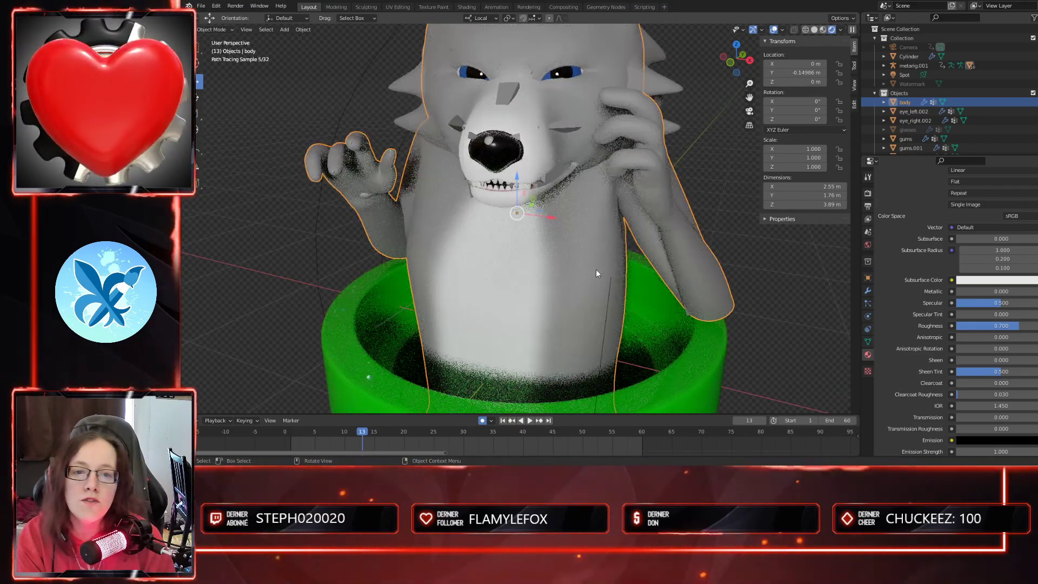
scroll(596, 269, "down", 3)
key("KP_0")
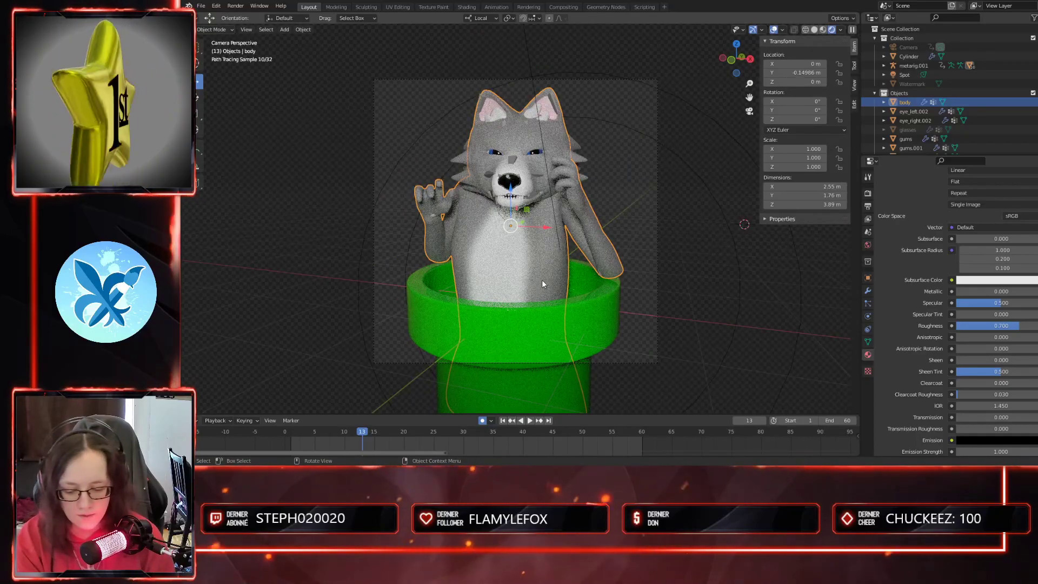
key("ctrl+s")
middle_click_drag(586, 290, 598, 302)
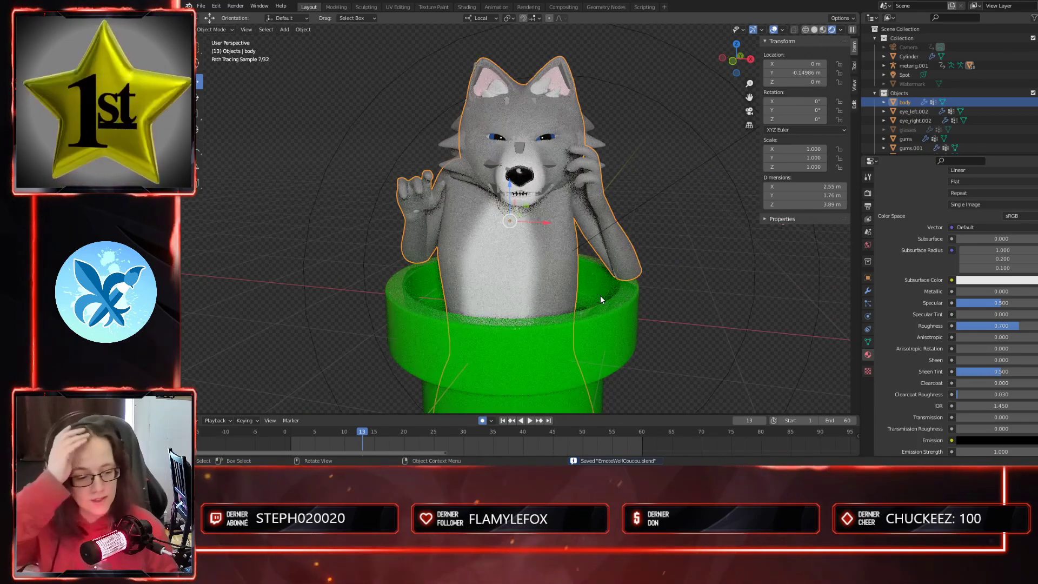